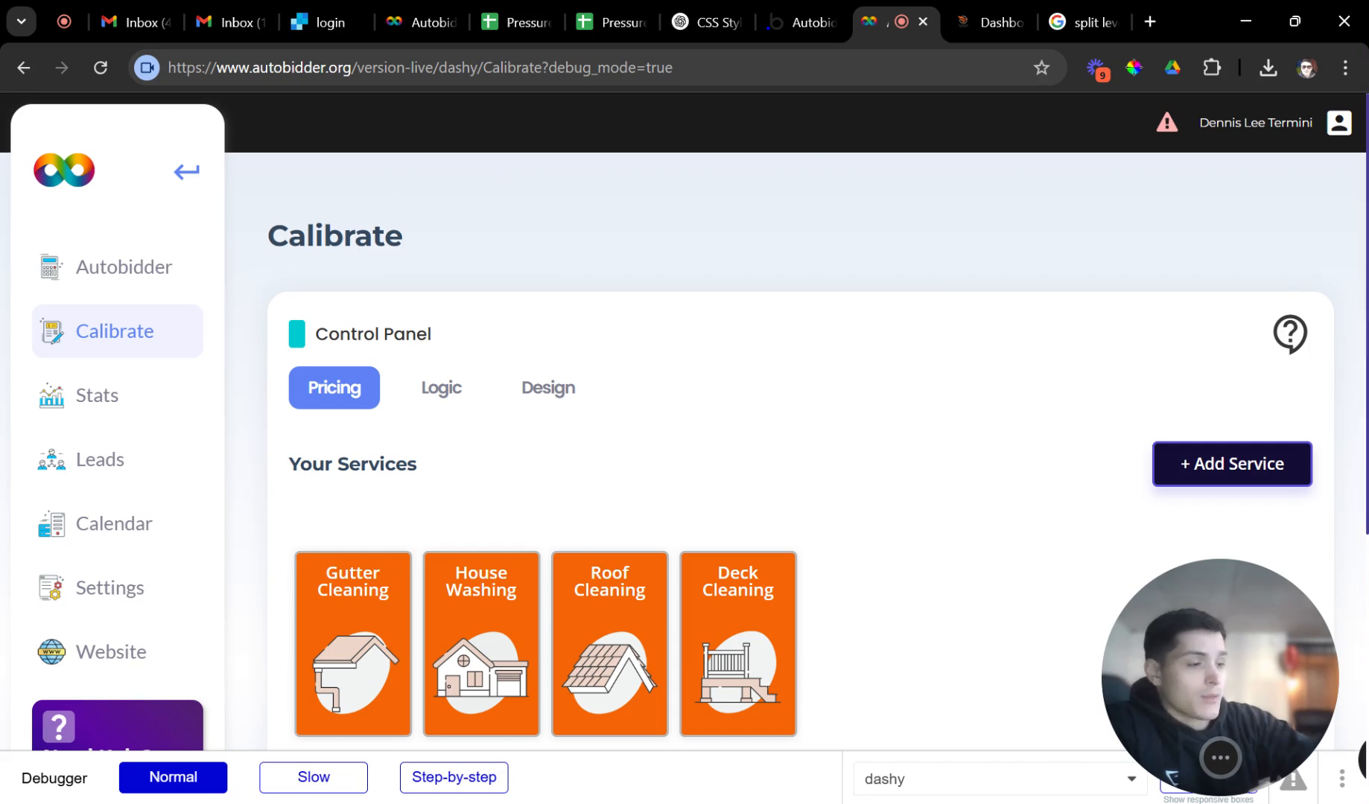
# Browse the Deck Cleaning, Roof Cleaning, House Washing and Gutter Cleaning question lists.
pyautogui.scroll(-1, 198, 394)
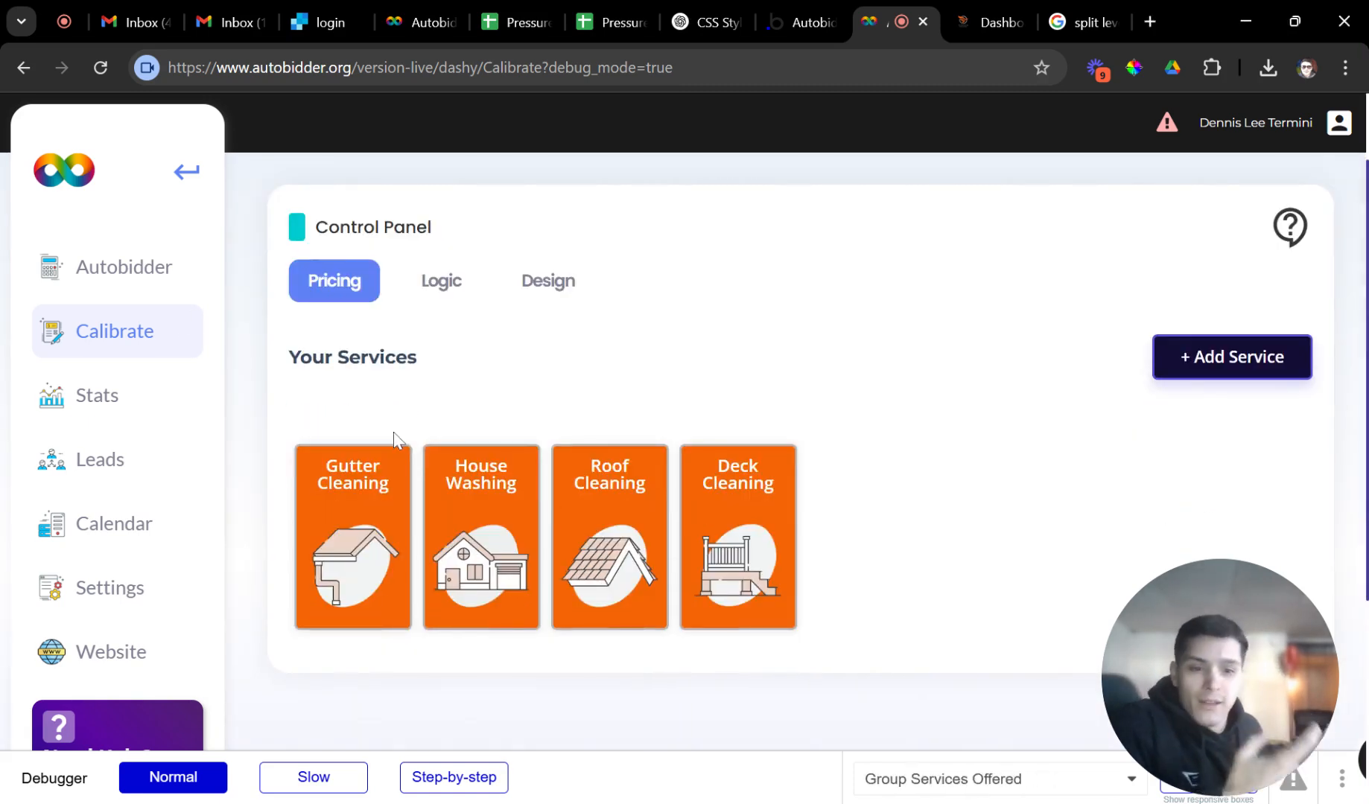
pyautogui.click(730, 559)
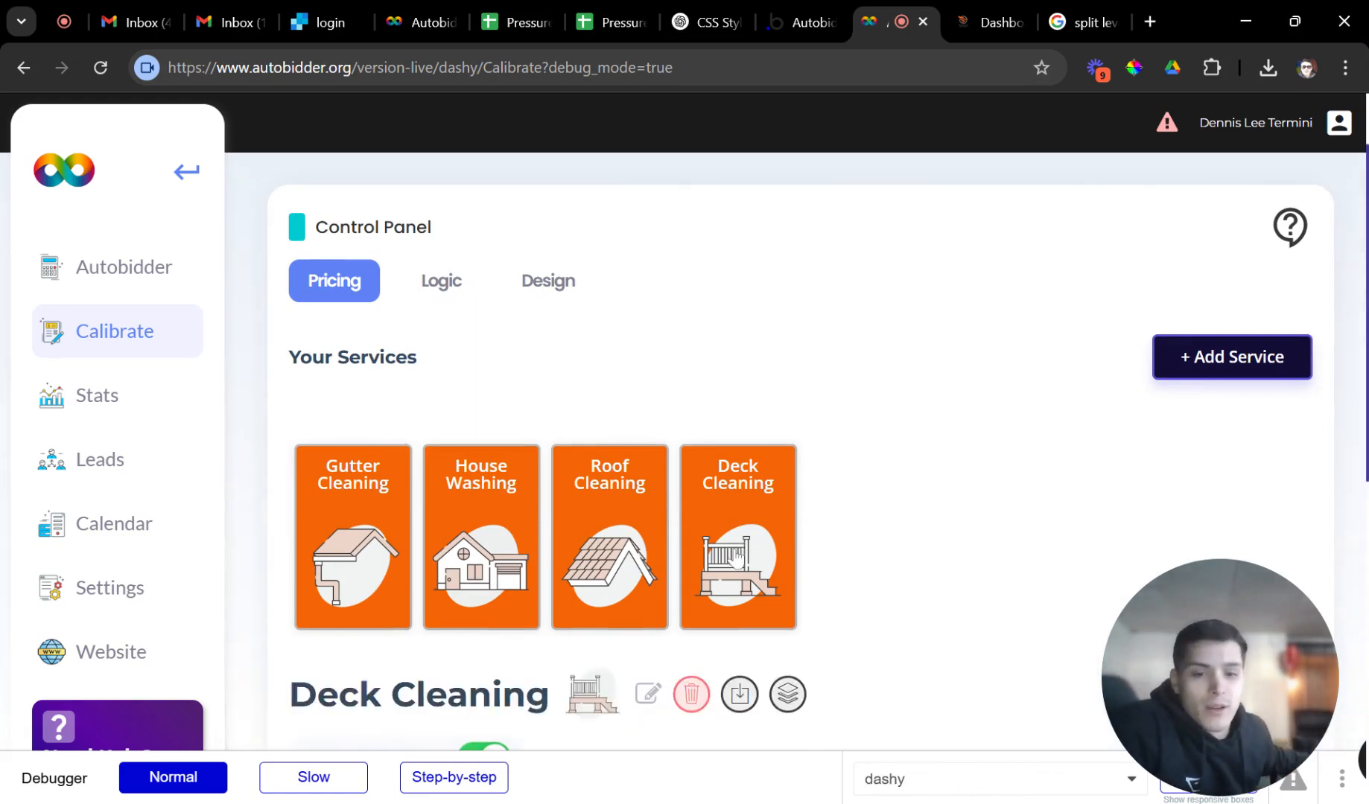
pyautogui.scroll(-3, 726, 560)
pyautogui.scroll(1, 718, 521)
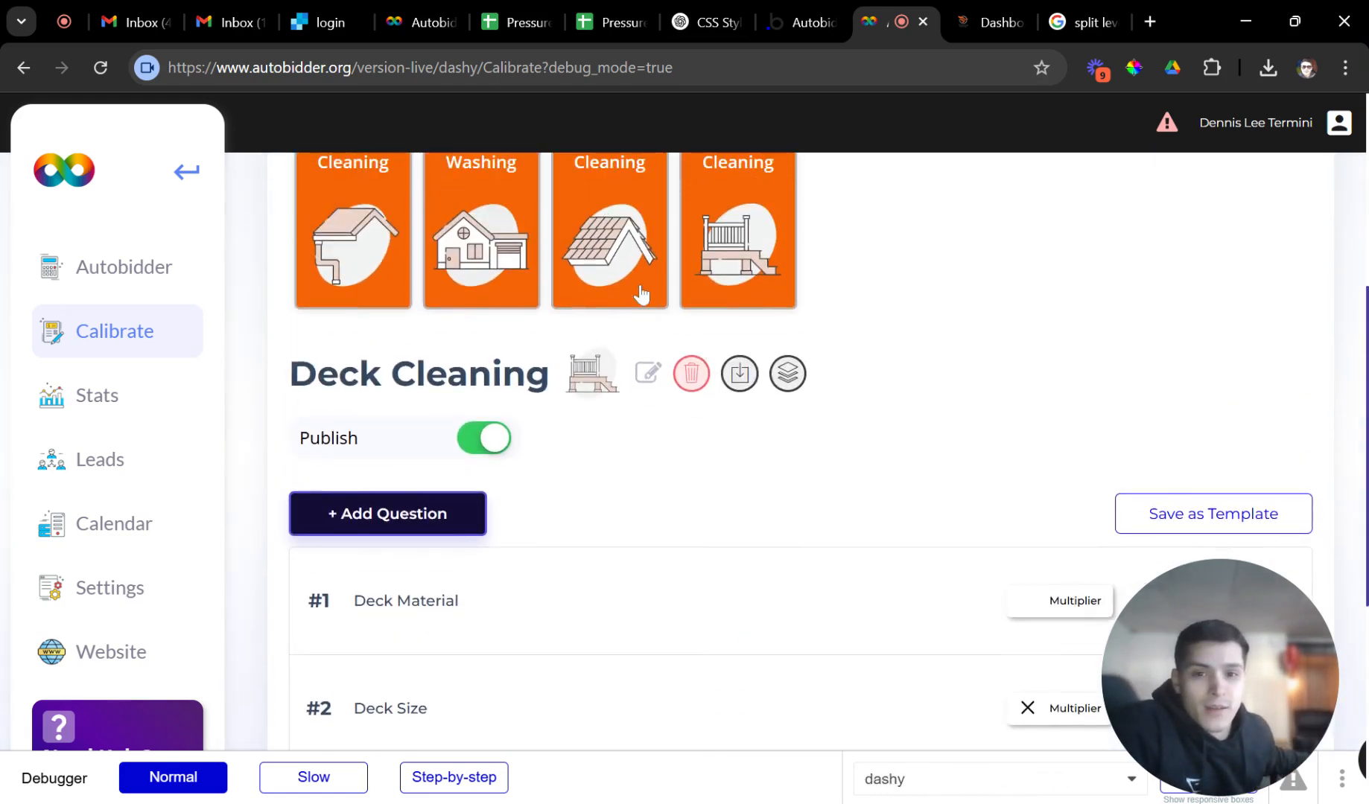
pyautogui.click(642, 297)
pyautogui.scroll(-3, 546, 441)
pyautogui.scroll(5, 678, 281)
pyautogui.click(478, 365)
pyautogui.scroll(-5, 507, 417)
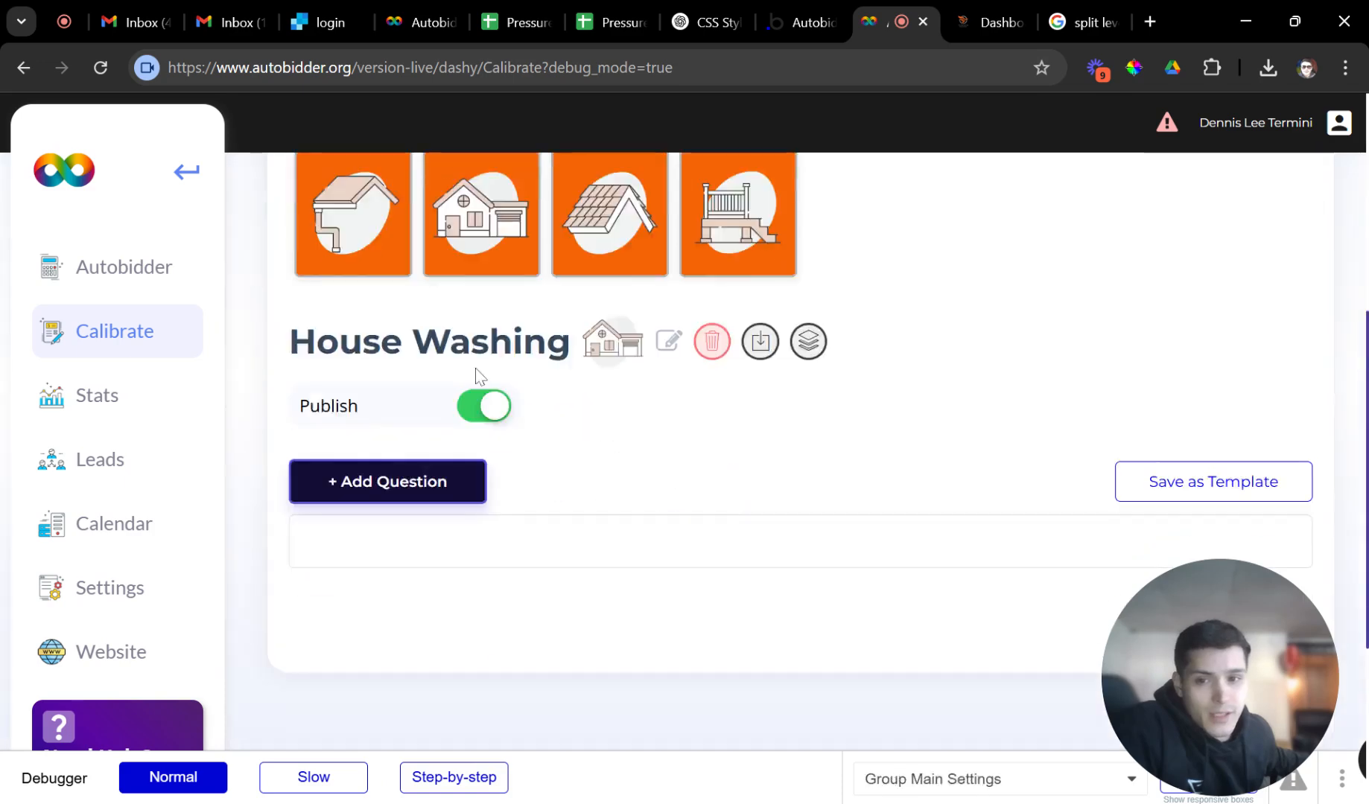
pyautogui.scroll(1, 525, 450)
pyautogui.scroll(-3, 506, 452)
pyautogui.scroll(6, 376, 302)
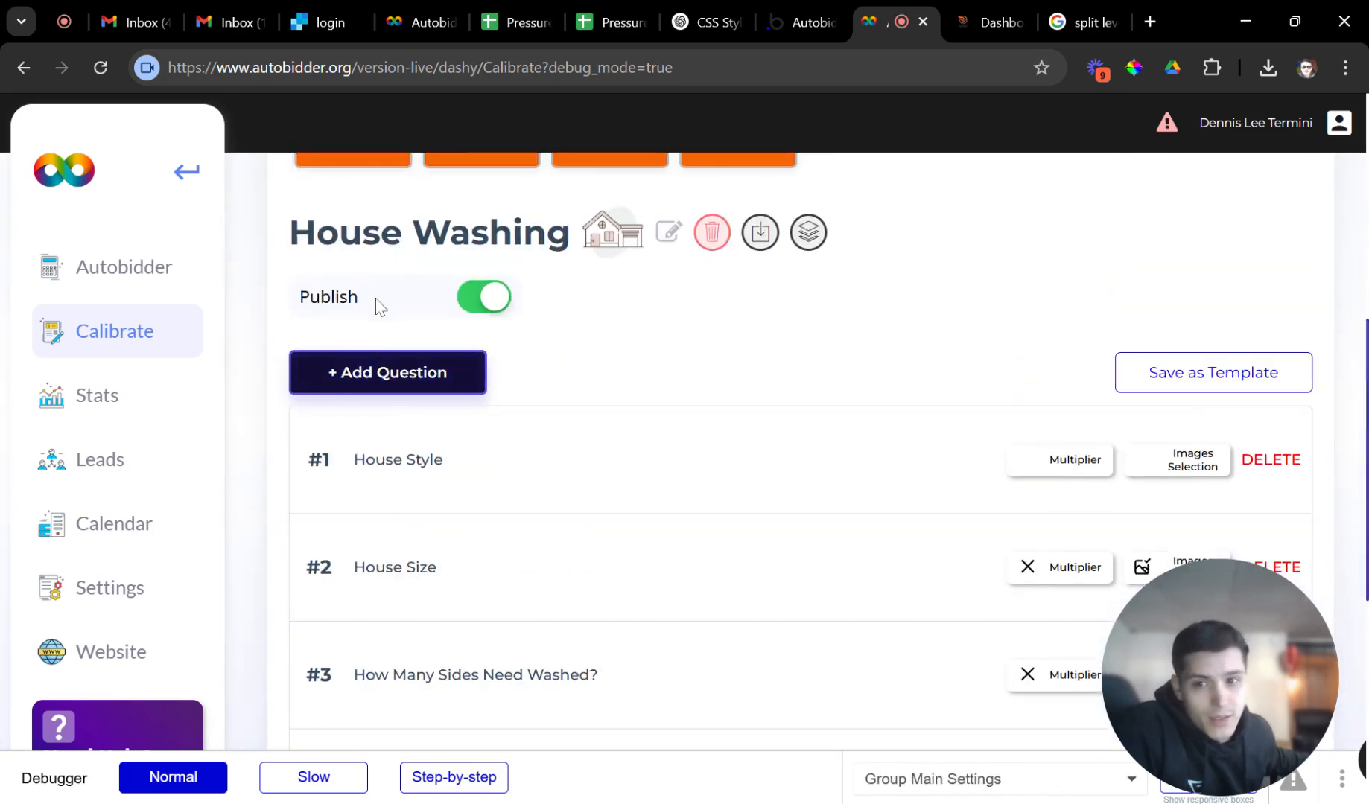
pyautogui.click(356, 373)
pyautogui.scroll(-6, 360, 370)
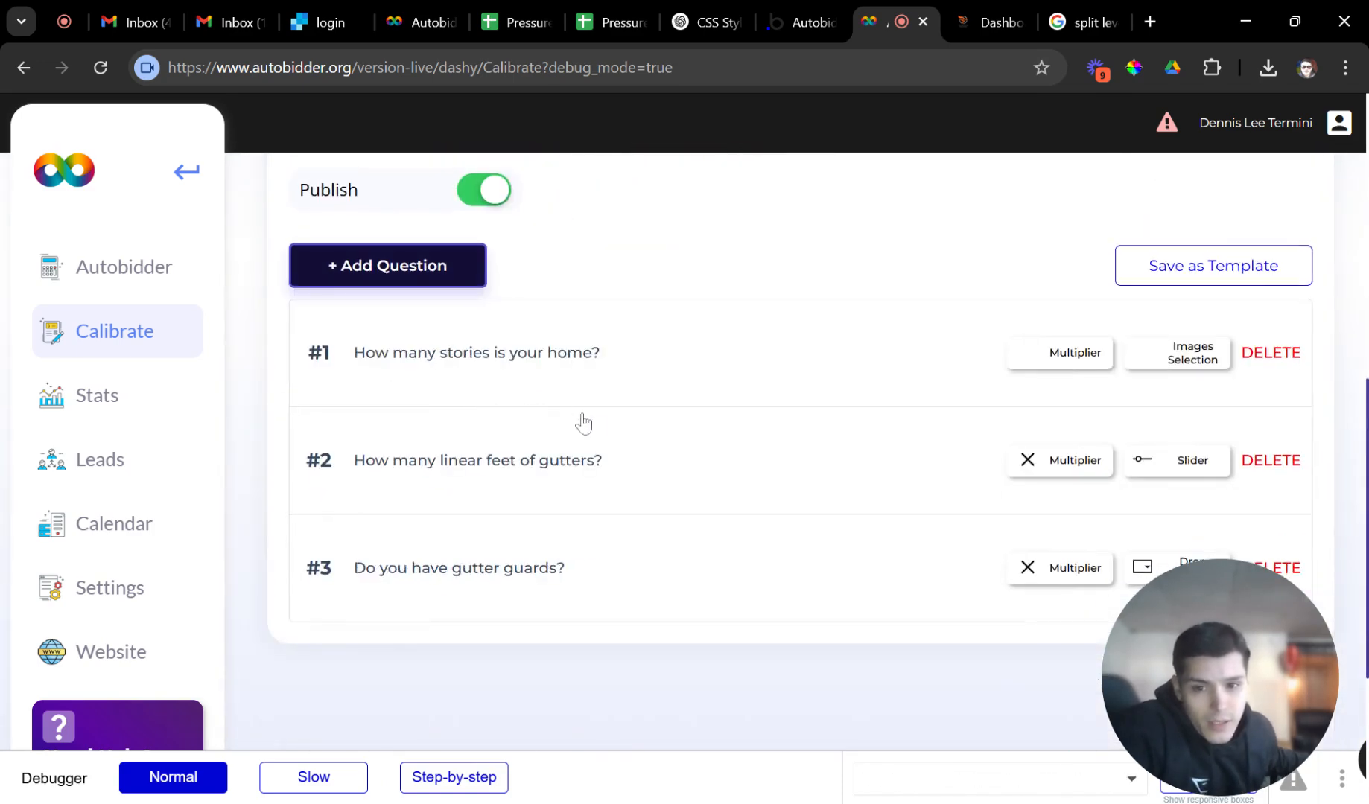
pyautogui.scroll(3, 470, 305)
# Go back to the House Washing questions and look them over again.
pyautogui.click(458, 217)
pyautogui.scroll(-4, 544, 345)
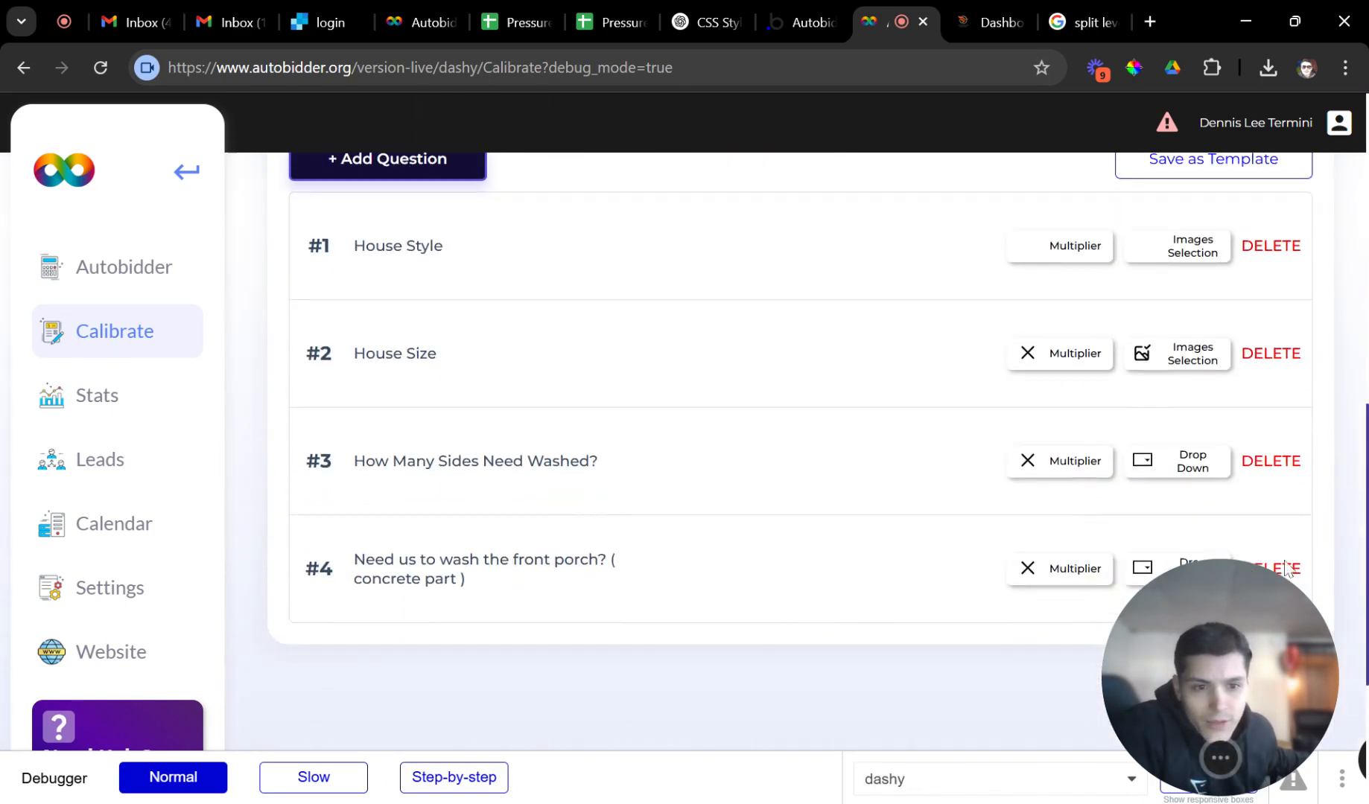
pyautogui.moveTo(1224, 622); pyautogui.dragTo(935, 760)
pyautogui.moveTo(901, 696); pyautogui.dragTo(1226, 677)
pyautogui.scroll(3, 752, 636)
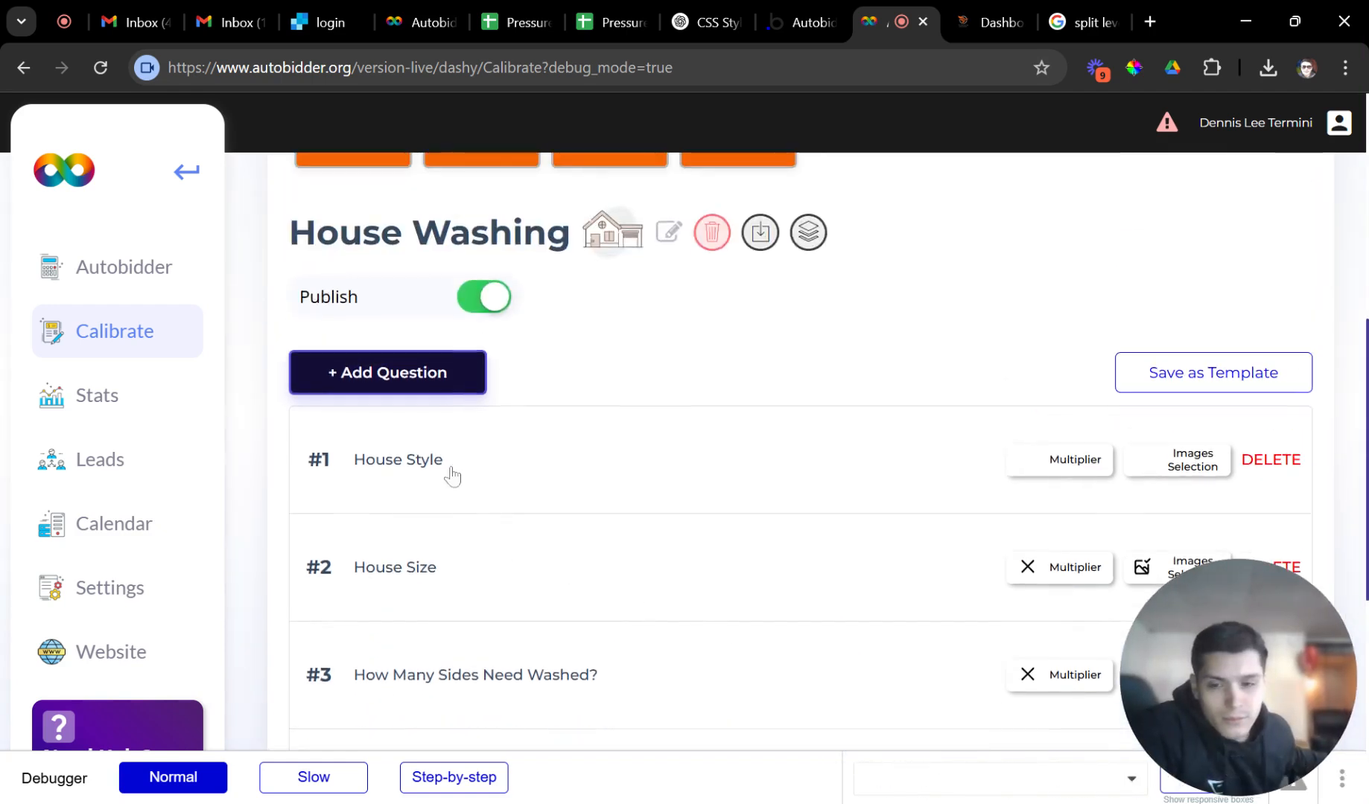
pyautogui.scroll(3, 395, 297)
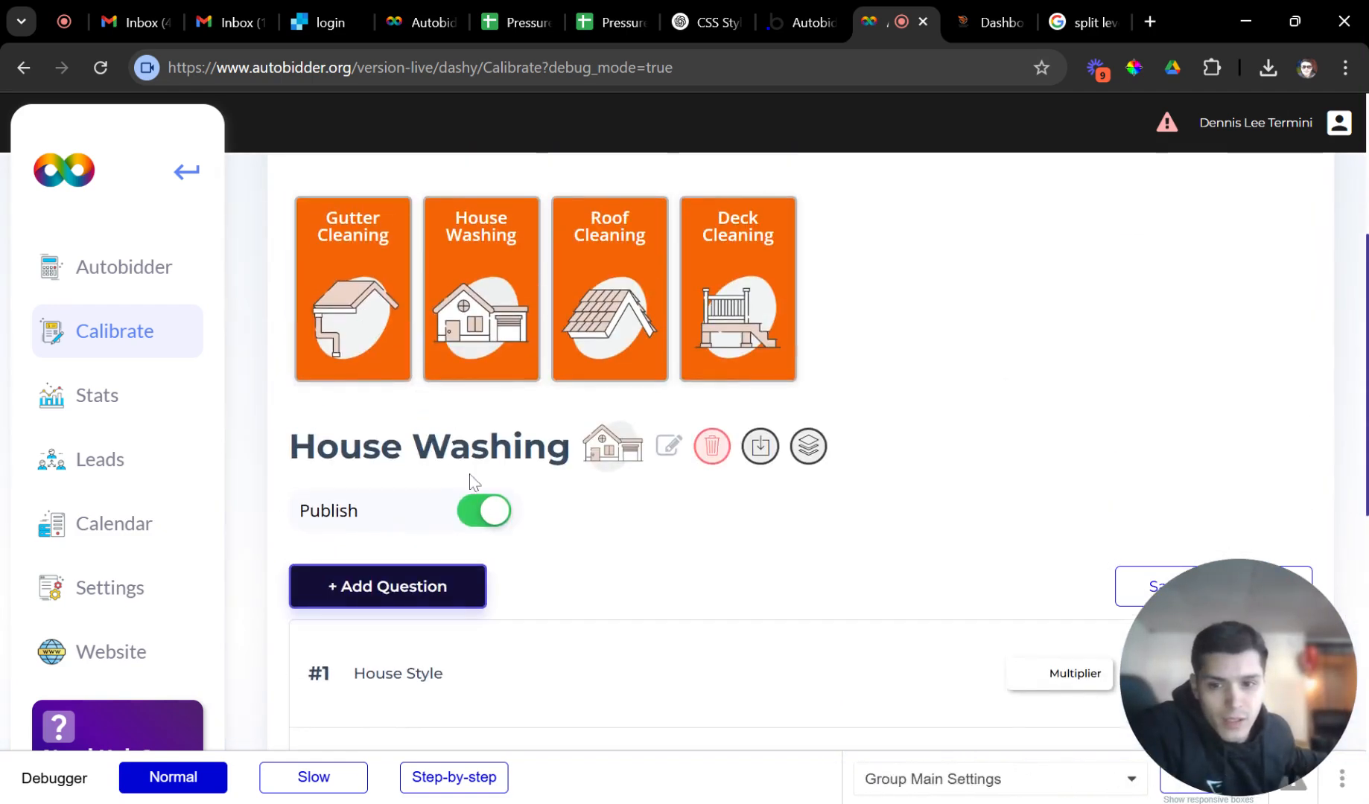
pyautogui.scroll(-3, 474, 483)
pyautogui.scroll(3, 474, 501)
# Delete the 'How many stories is your home?' question from Gutter Cleaning.
pyautogui.click(372, 343)
pyautogui.scroll(-4, 375, 361)
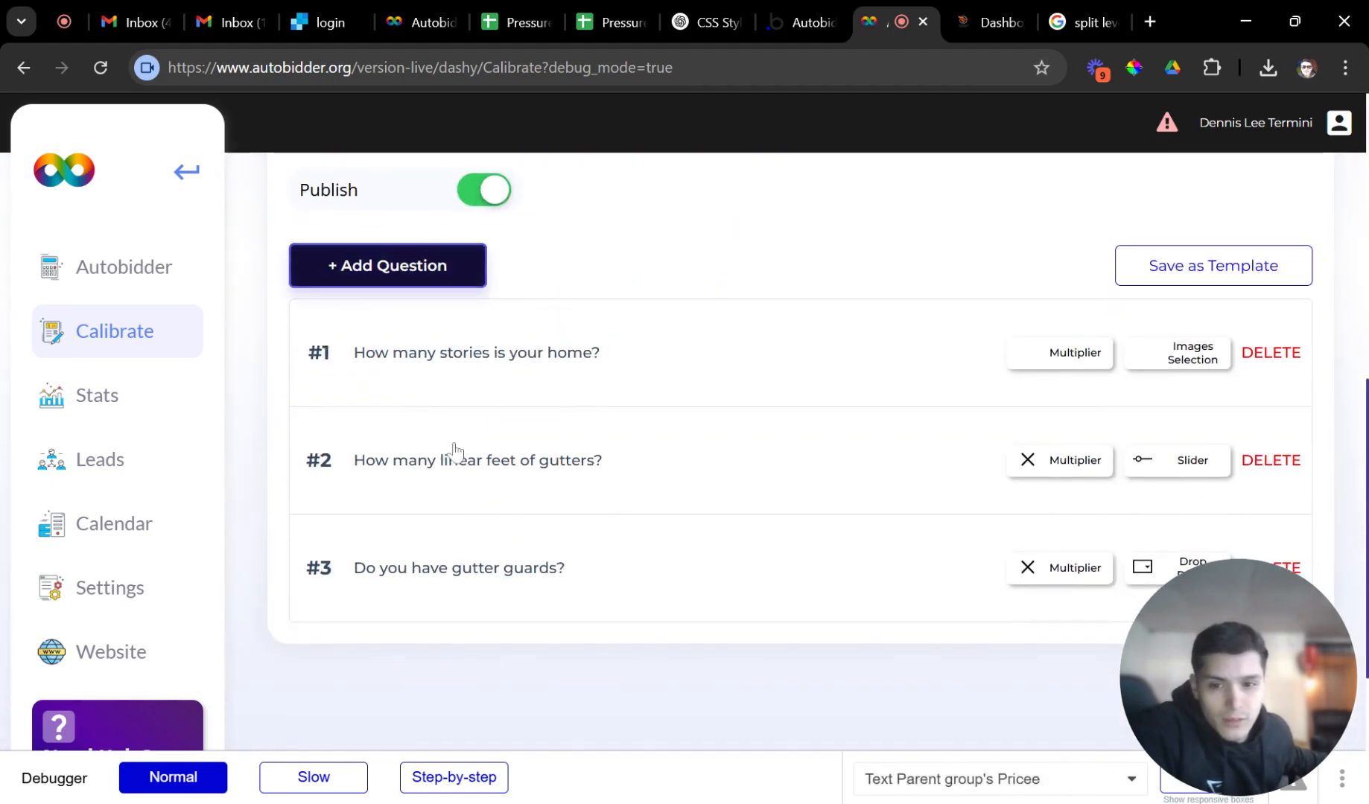
pyautogui.moveTo(356, 364); pyautogui.dragTo(1273, 361)
pyautogui.click(1272, 355)
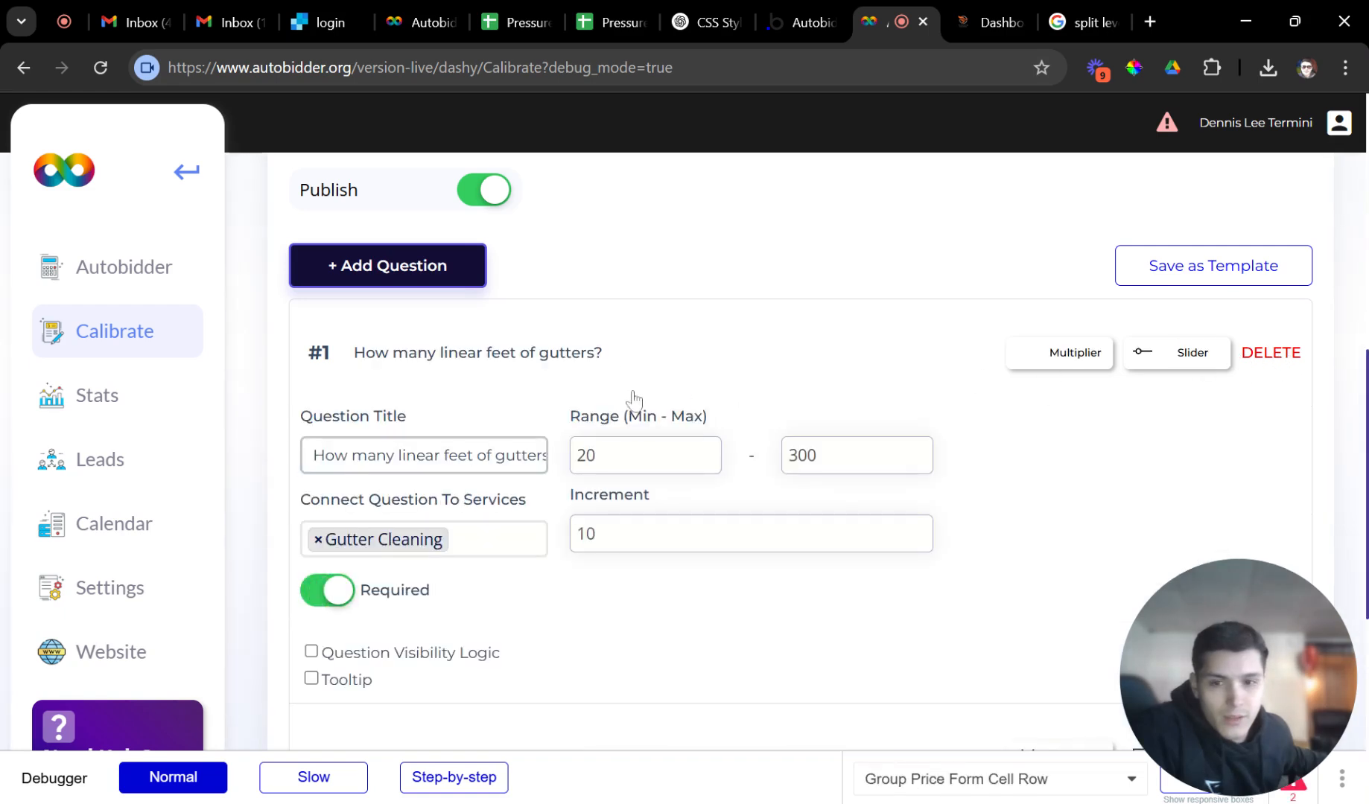
# Start a new question with Images Selection type and a Multiplier formula.
pyautogui.click(460, 271)
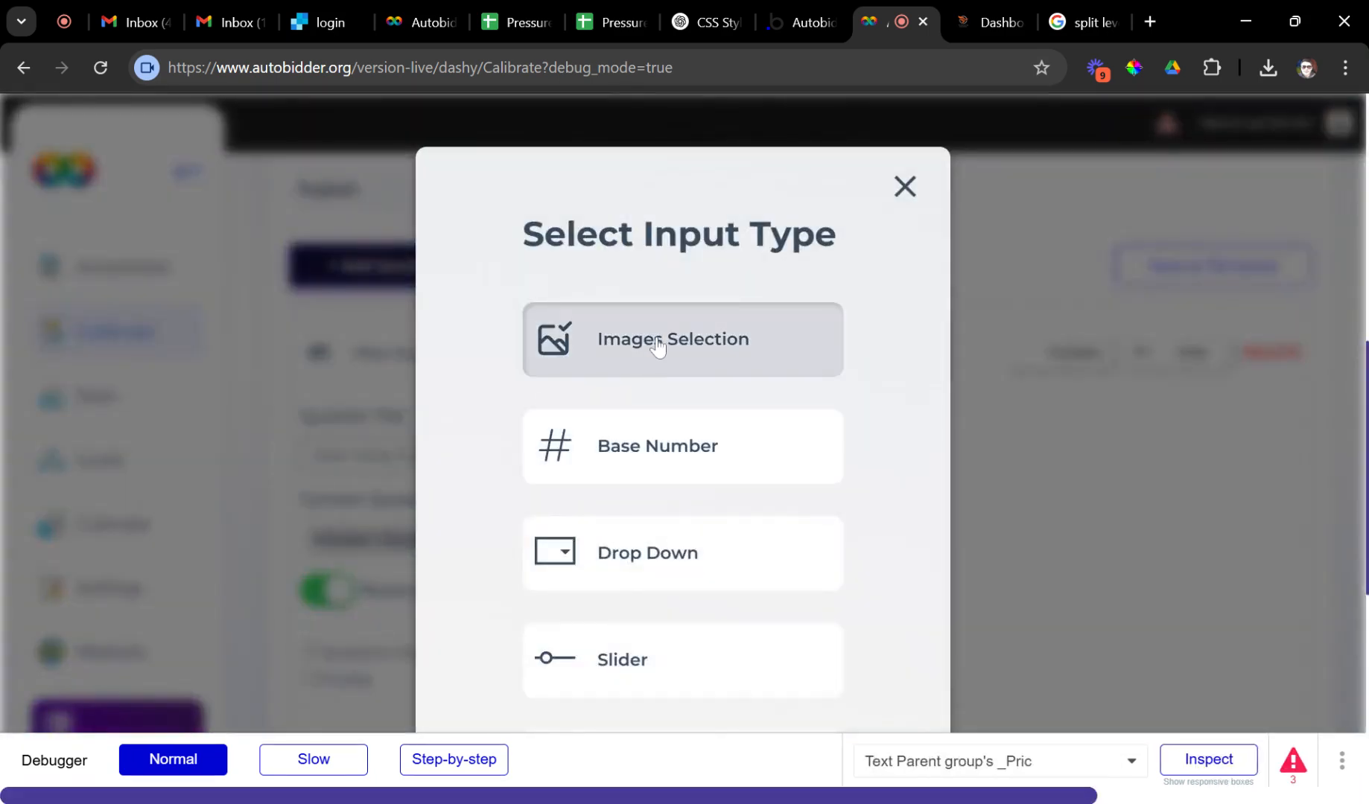
pyautogui.click(657, 350)
pyautogui.click(654, 355)
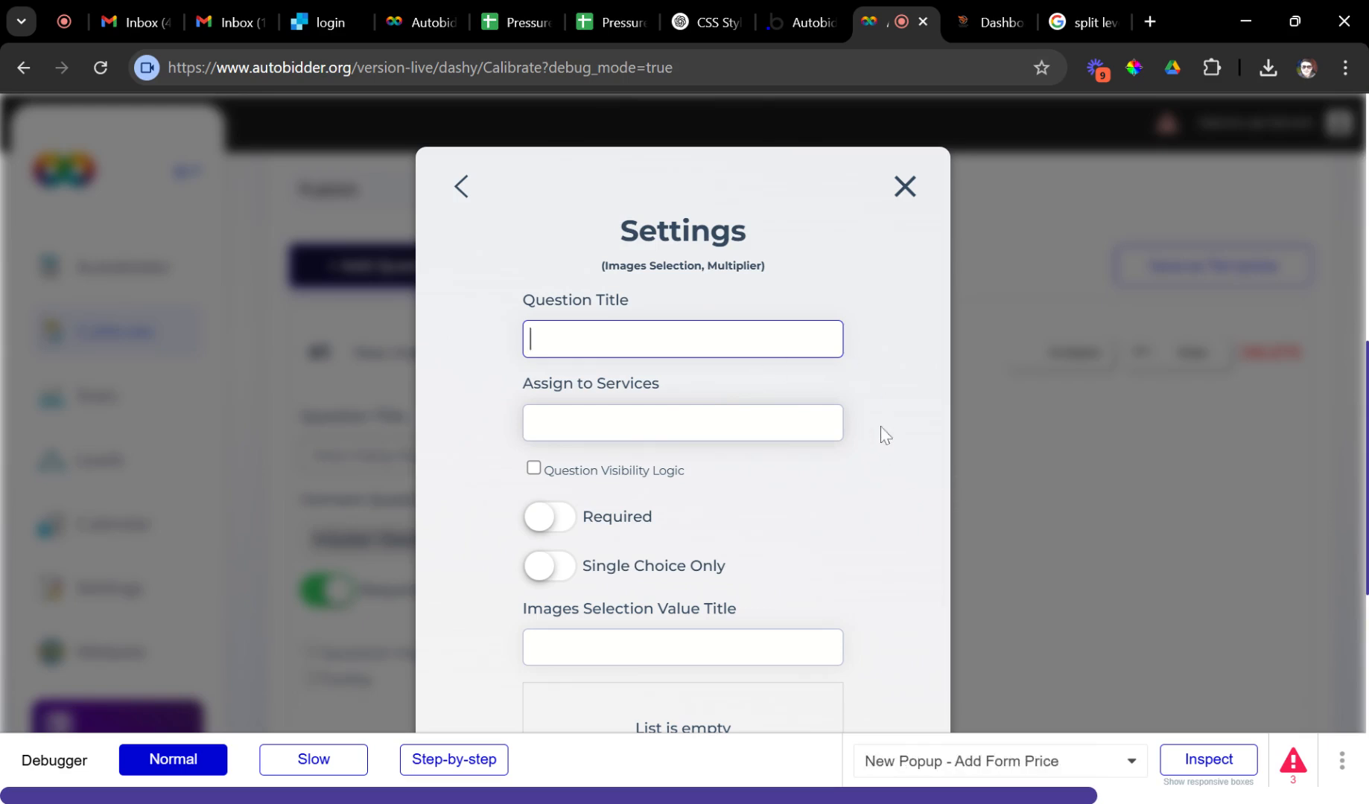
pyautogui.scroll(-1, 994, 456)
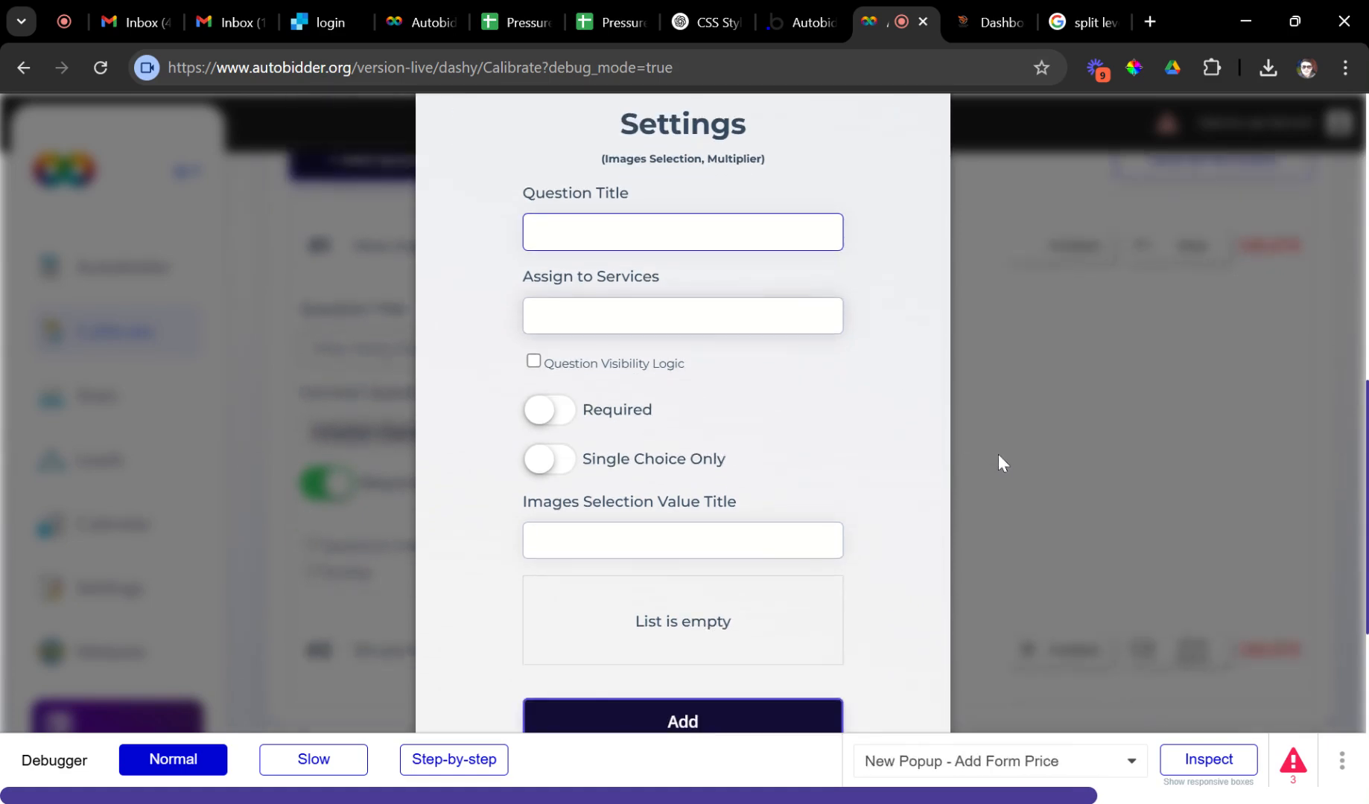
pyautogui.scroll(1, 998, 455)
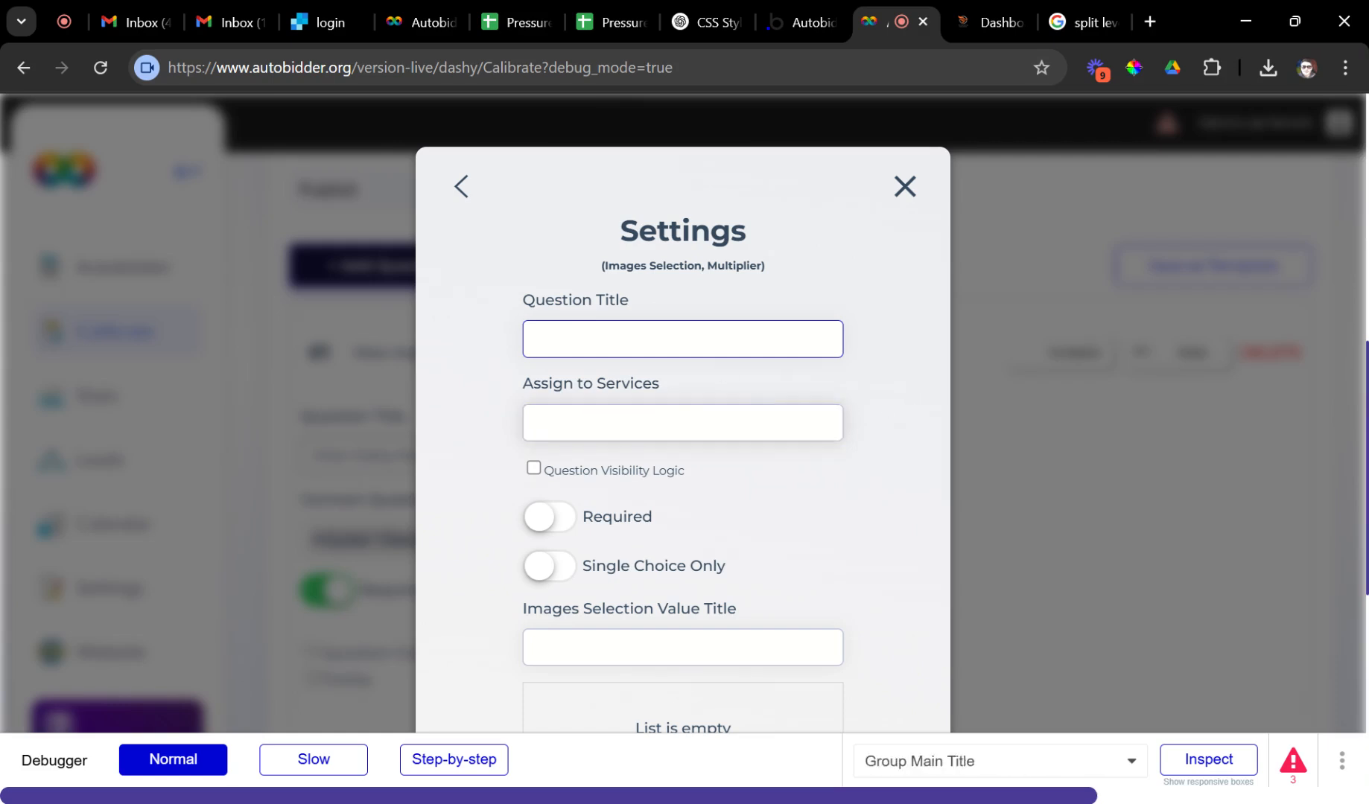
# Title it 'House Type', assign House Washing, make it required and single-choice, and add it.
pyautogui.click(699, 422)
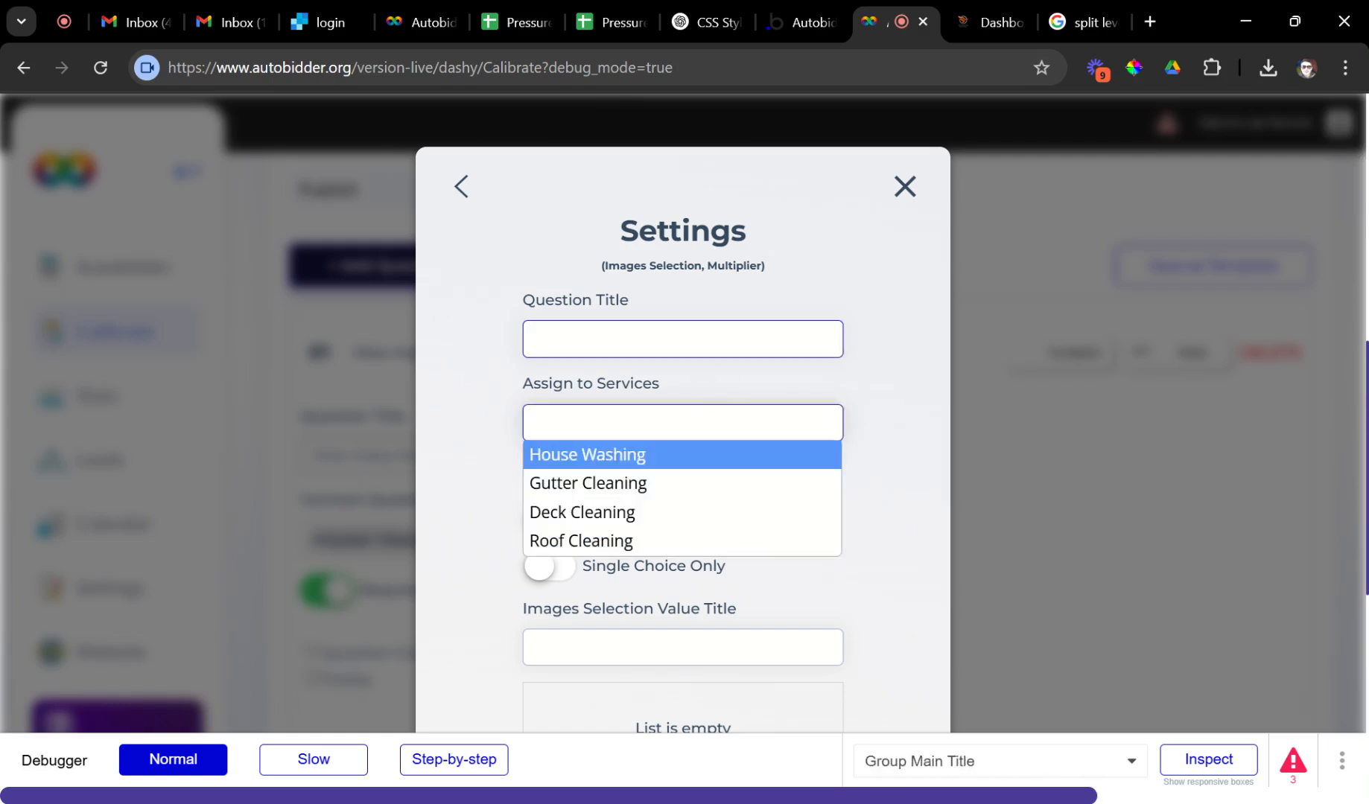
pyautogui.click(697, 340)
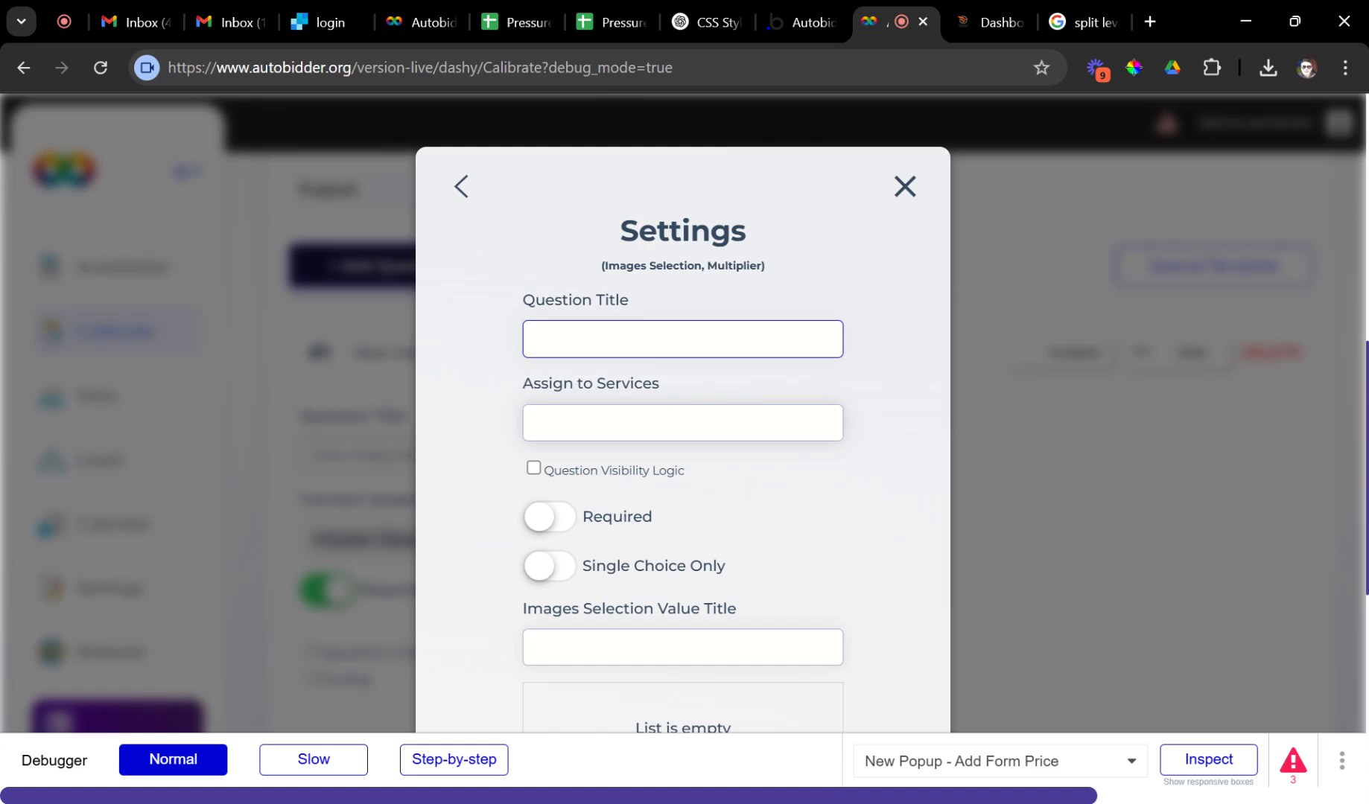
pyautogui.write('House Type')
pyautogui.click(640, 422)
pyautogui.click(641, 464)
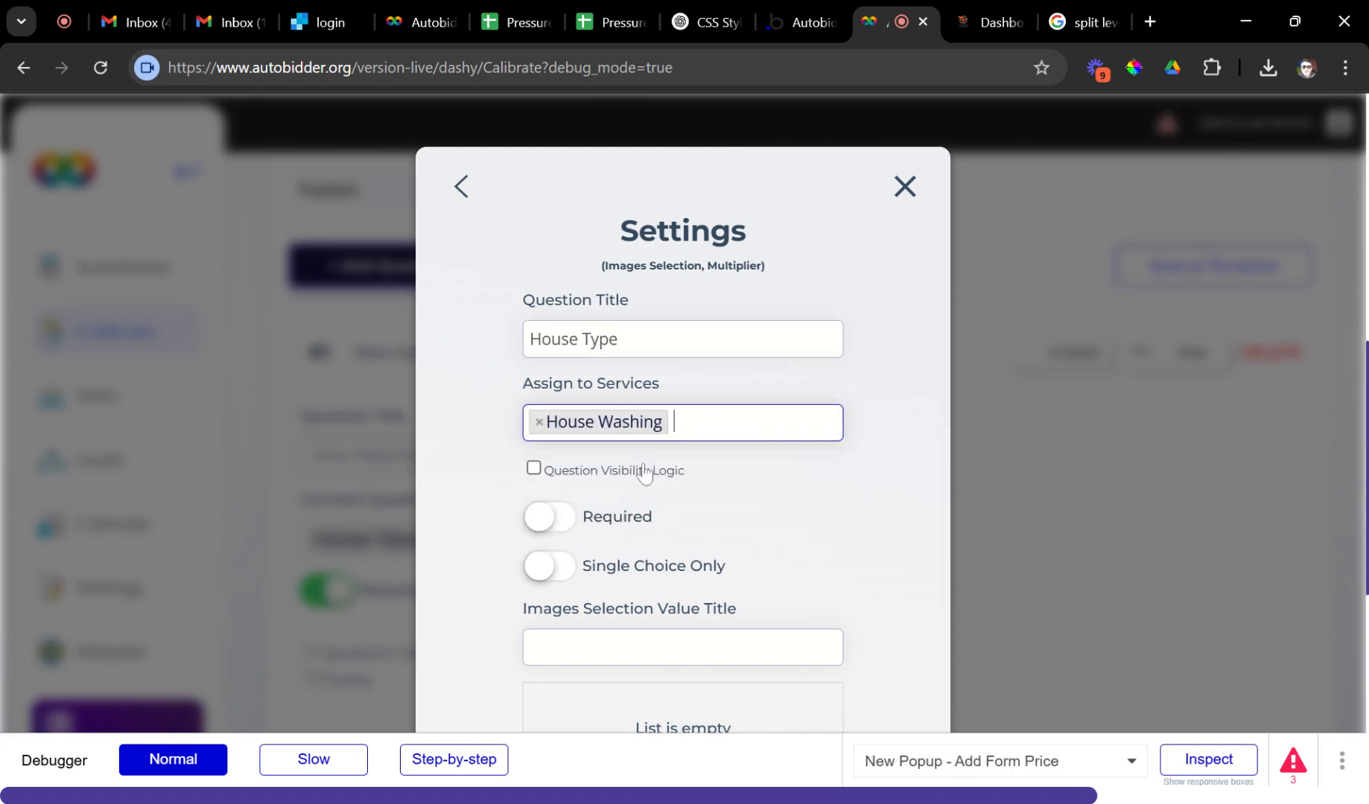
pyautogui.click(555, 519)
pyautogui.click(569, 567)
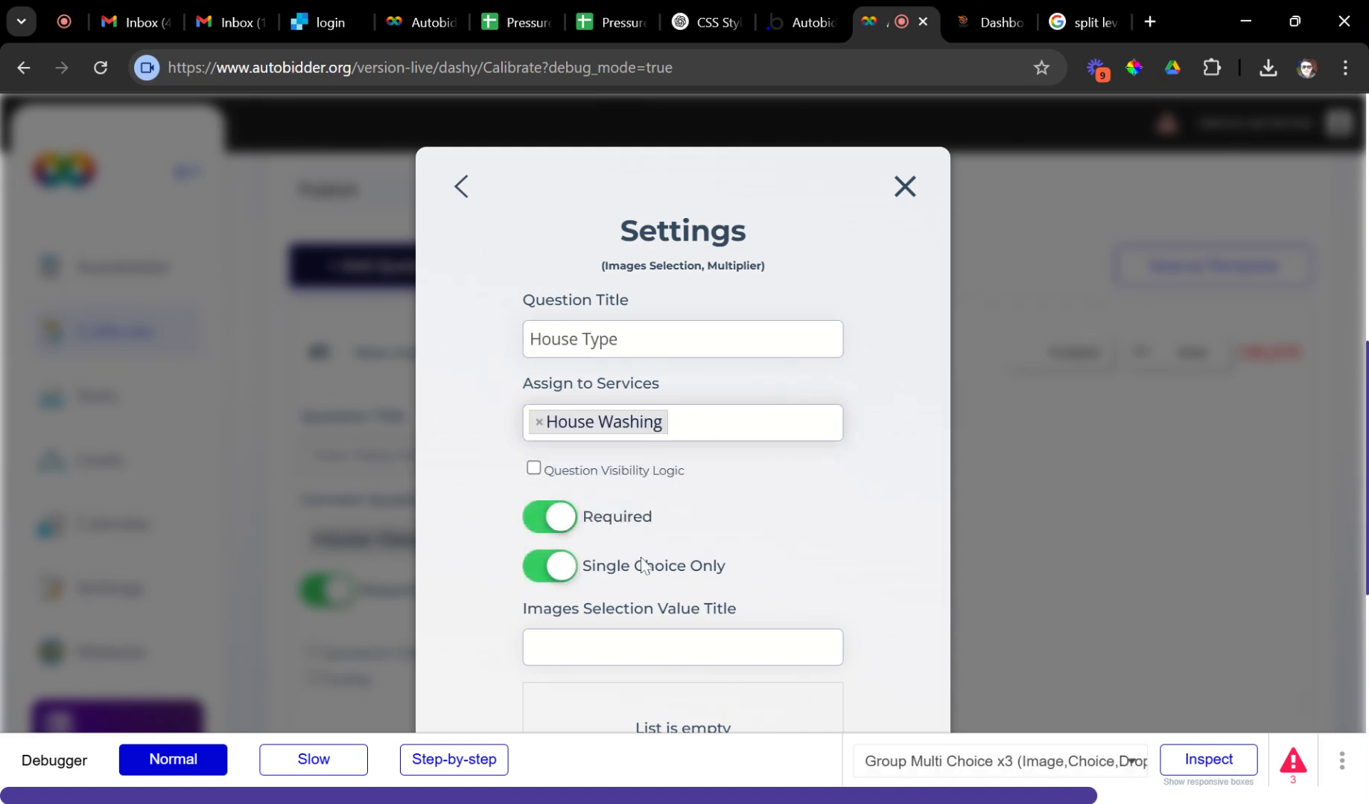
pyautogui.scroll(-3, 644, 566)
pyautogui.click(641, 378)
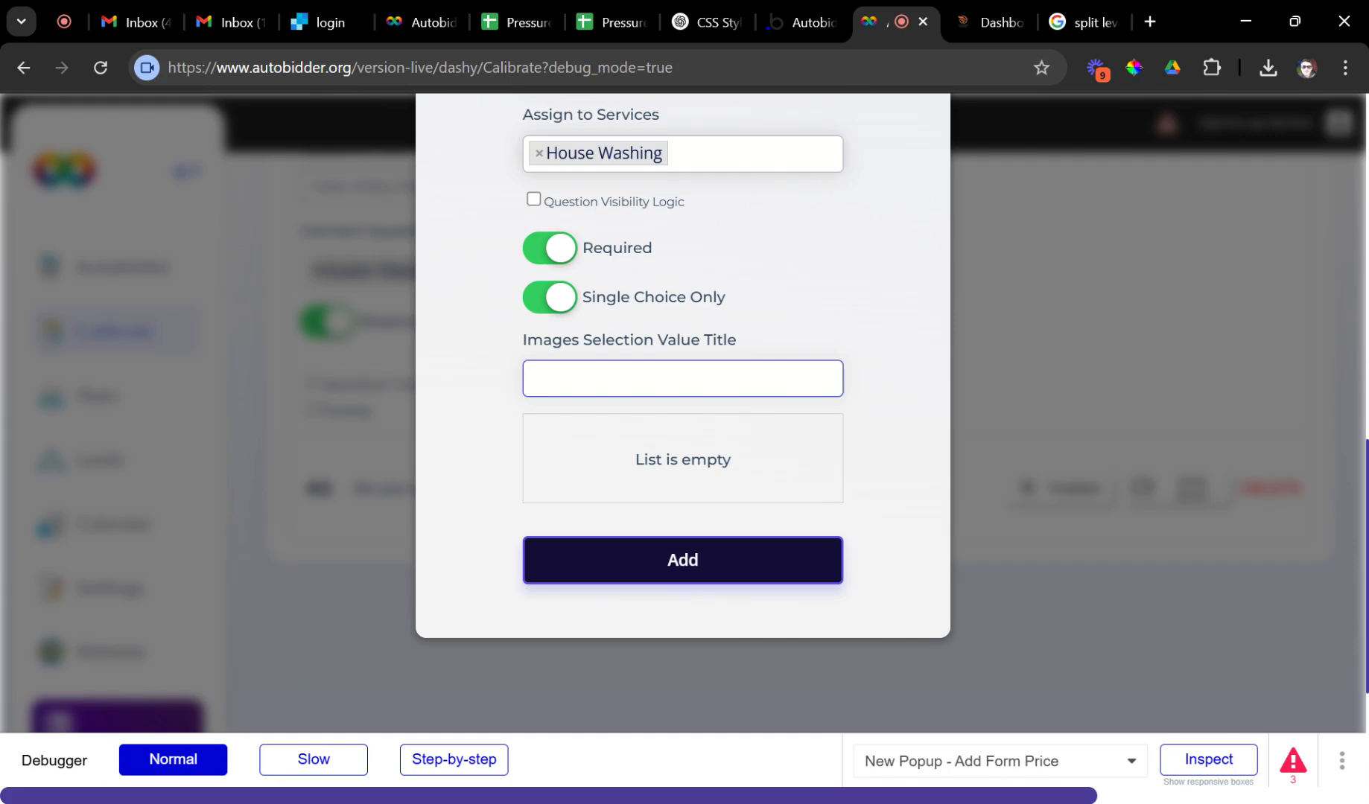
pyautogui.click(657, 559)
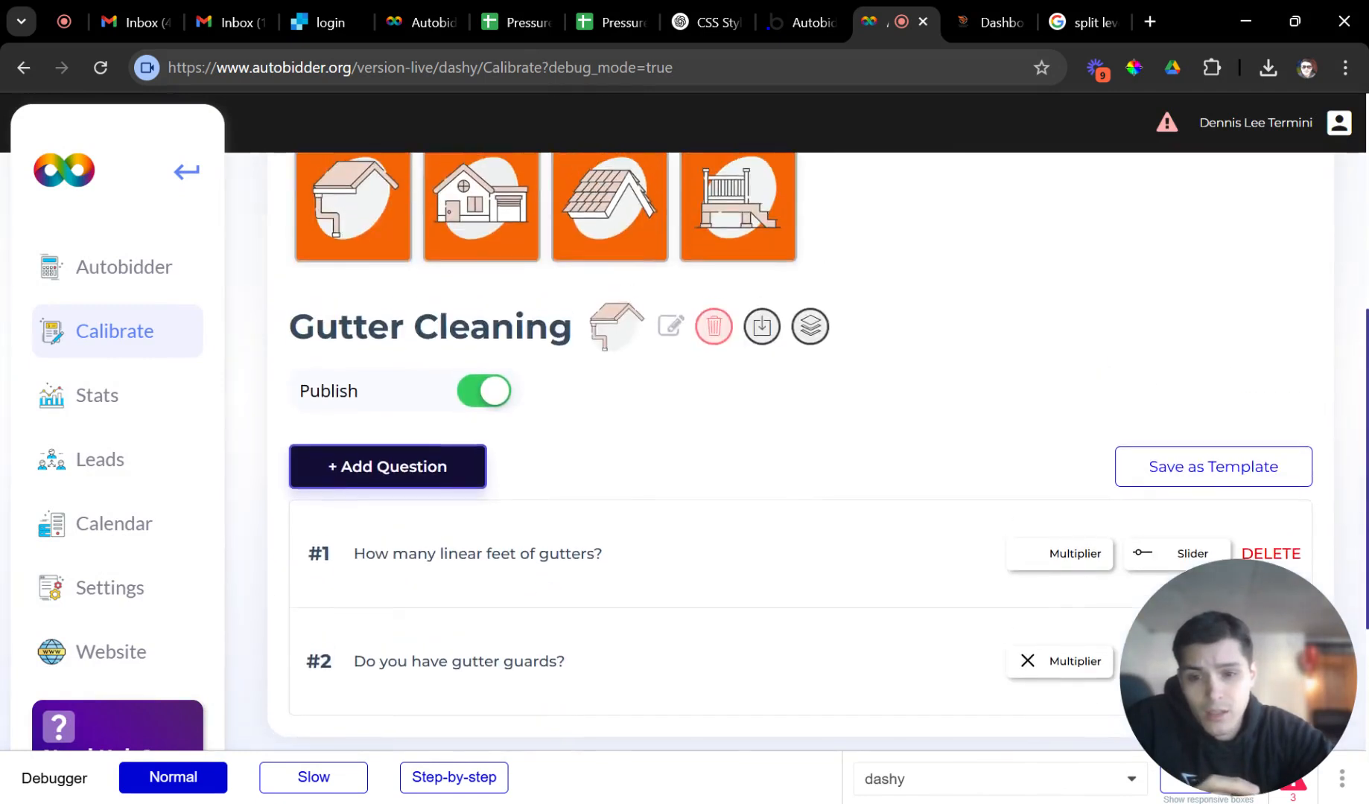
# Expand and collapse House Style and House Size to review their image options.
pyautogui.scroll(-1, 656, 269)
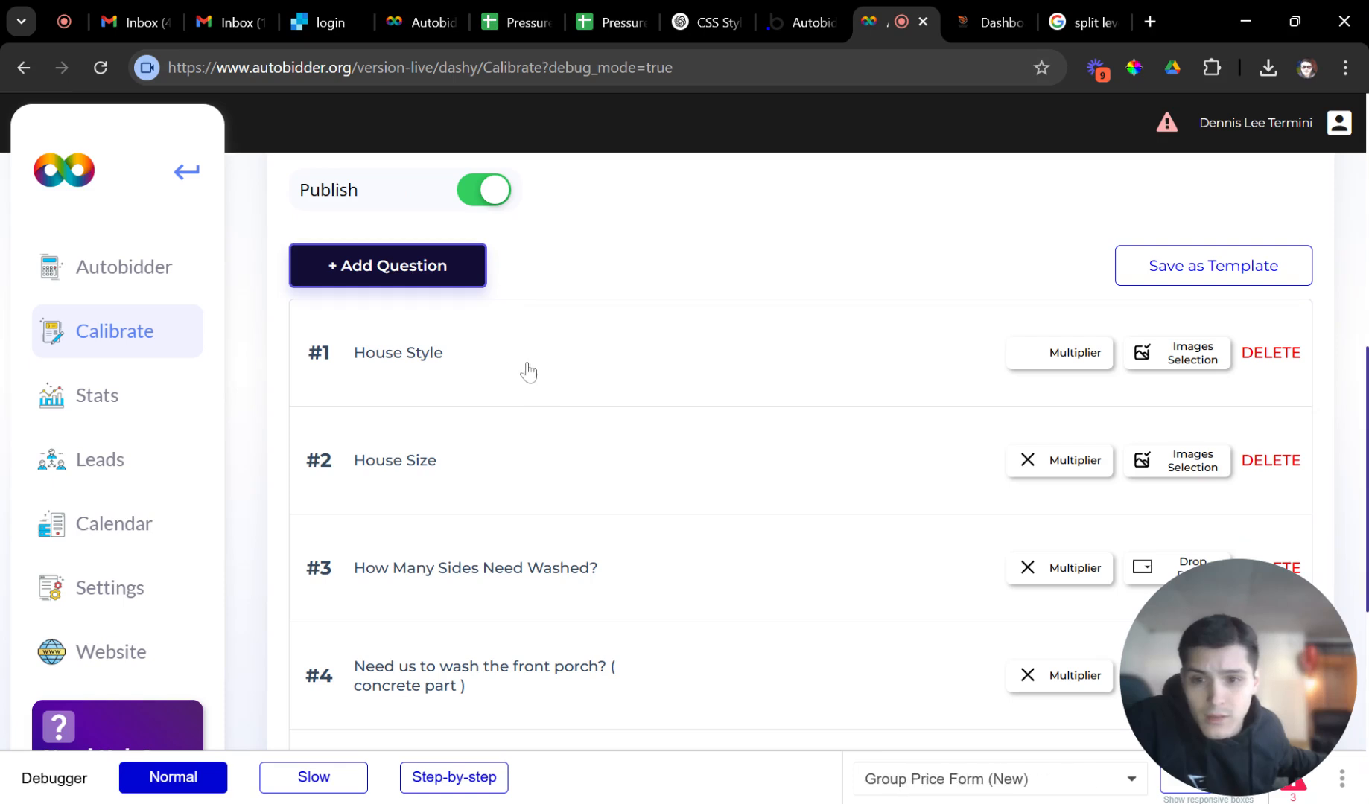
pyautogui.click(531, 369)
pyautogui.scroll(-4, 551, 380)
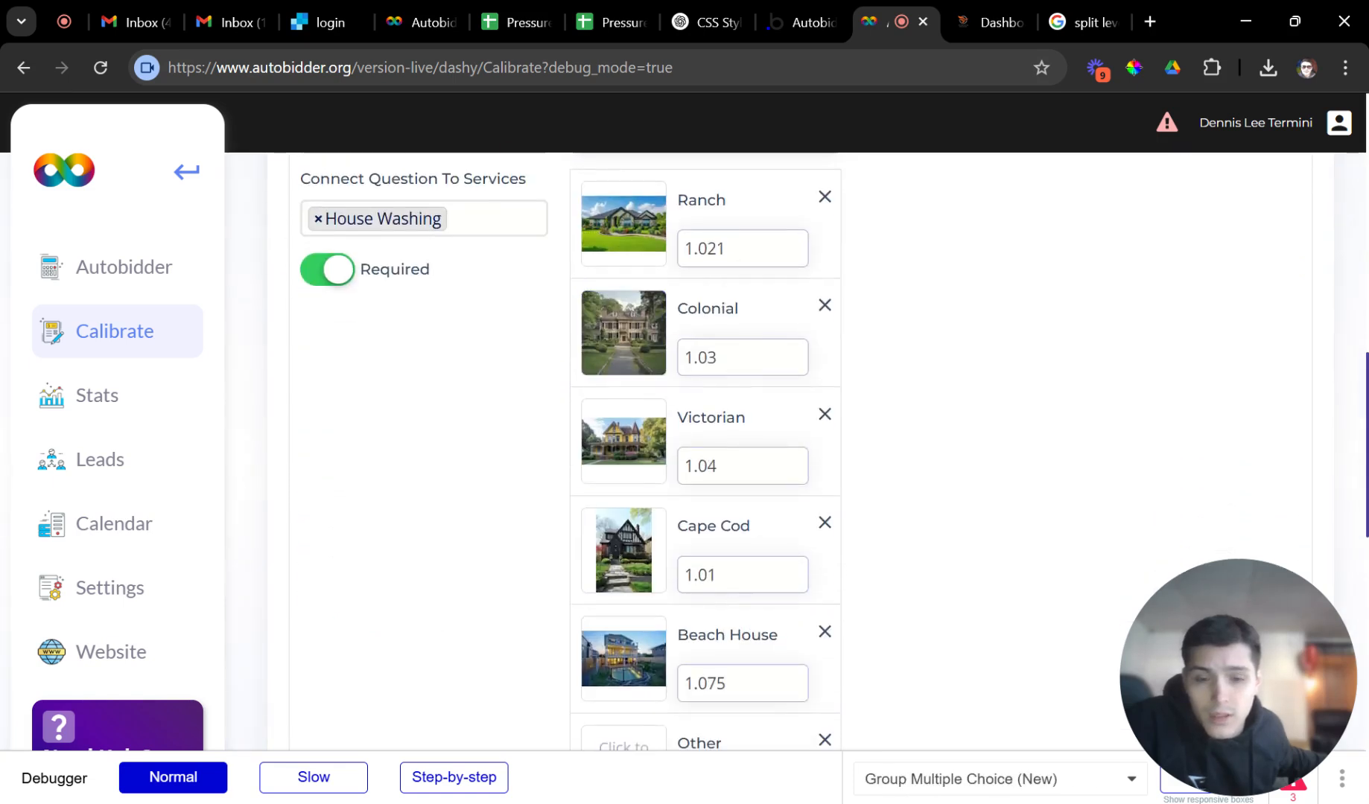
pyautogui.scroll(-1, 710, 477)
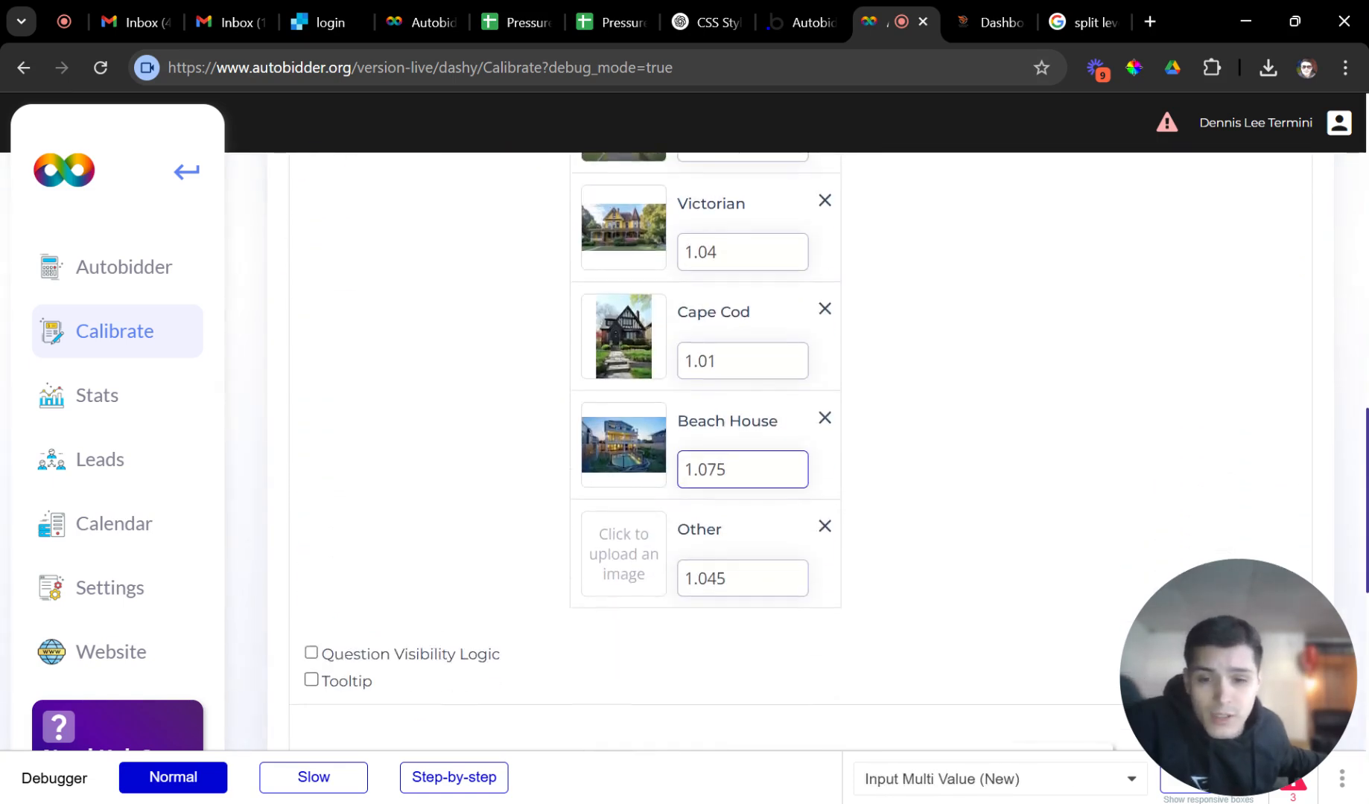
pyautogui.scroll(4, 710, 483)
pyautogui.scroll(2, 710, 484)
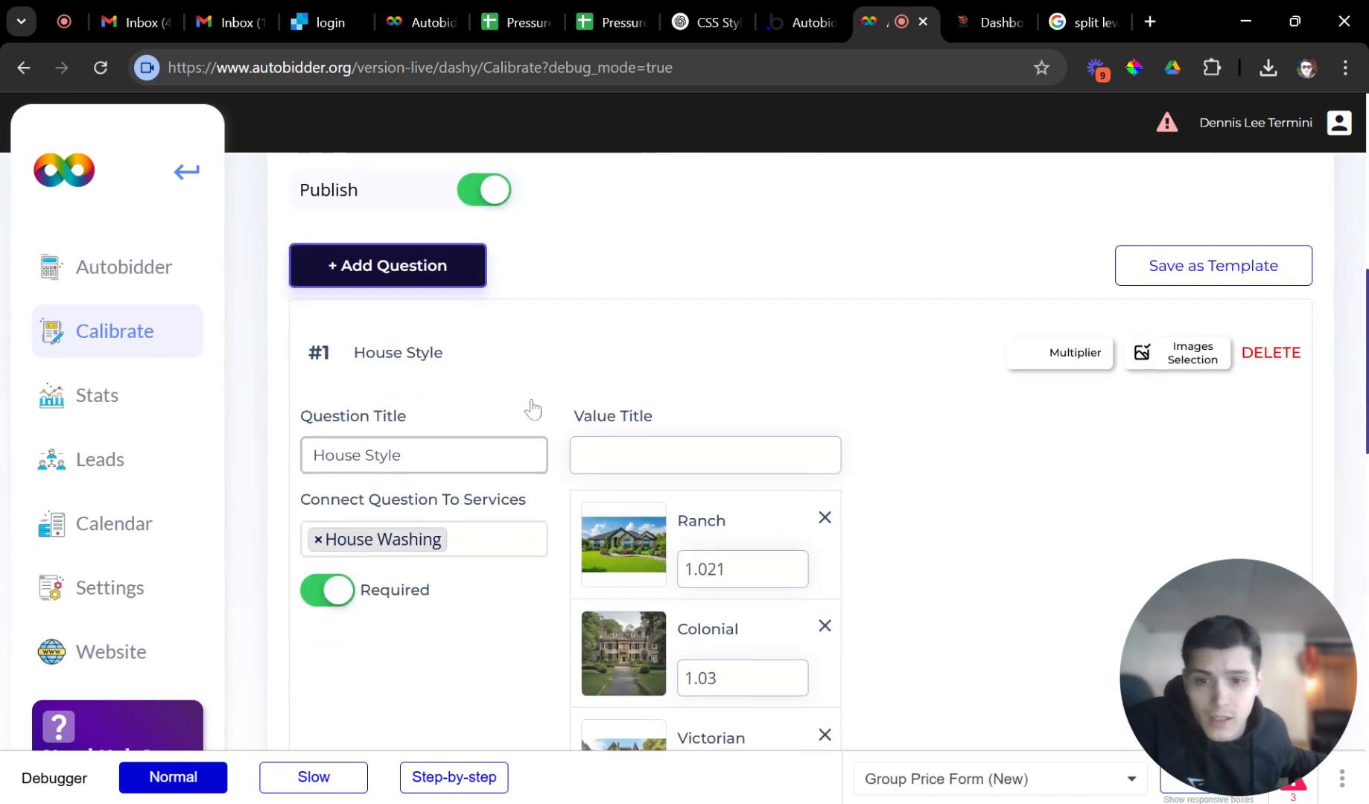
pyautogui.click(504, 372)
pyautogui.scroll(-1, 495, 402)
pyautogui.click(477, 376)
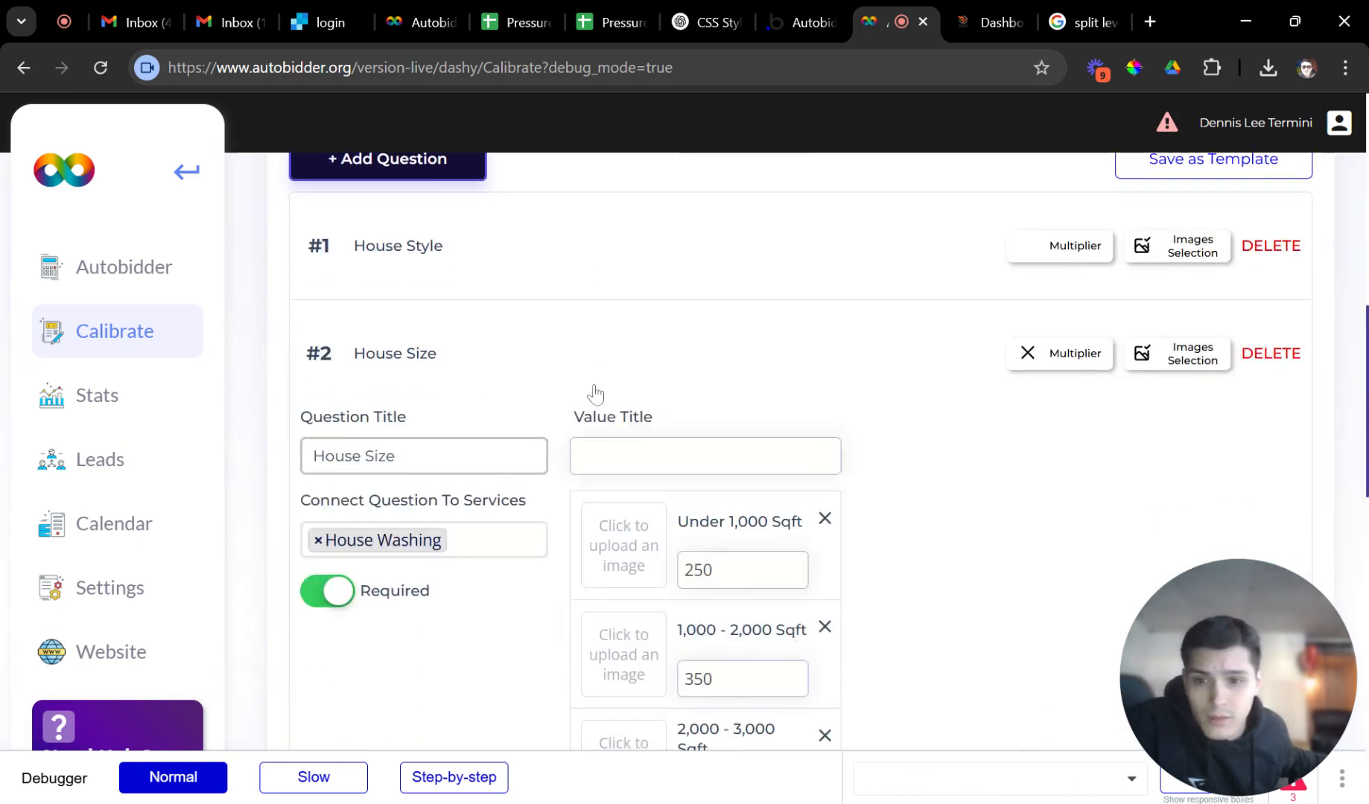
pyautogui.scroll(-2, 596, 391)
pyautogui.scroll(3, 581, 425)
pyautogui.click(574, 462)
# Delete the empty #5 House Type question from House Washing.
pyautogui.scroll(2, 510, 506)
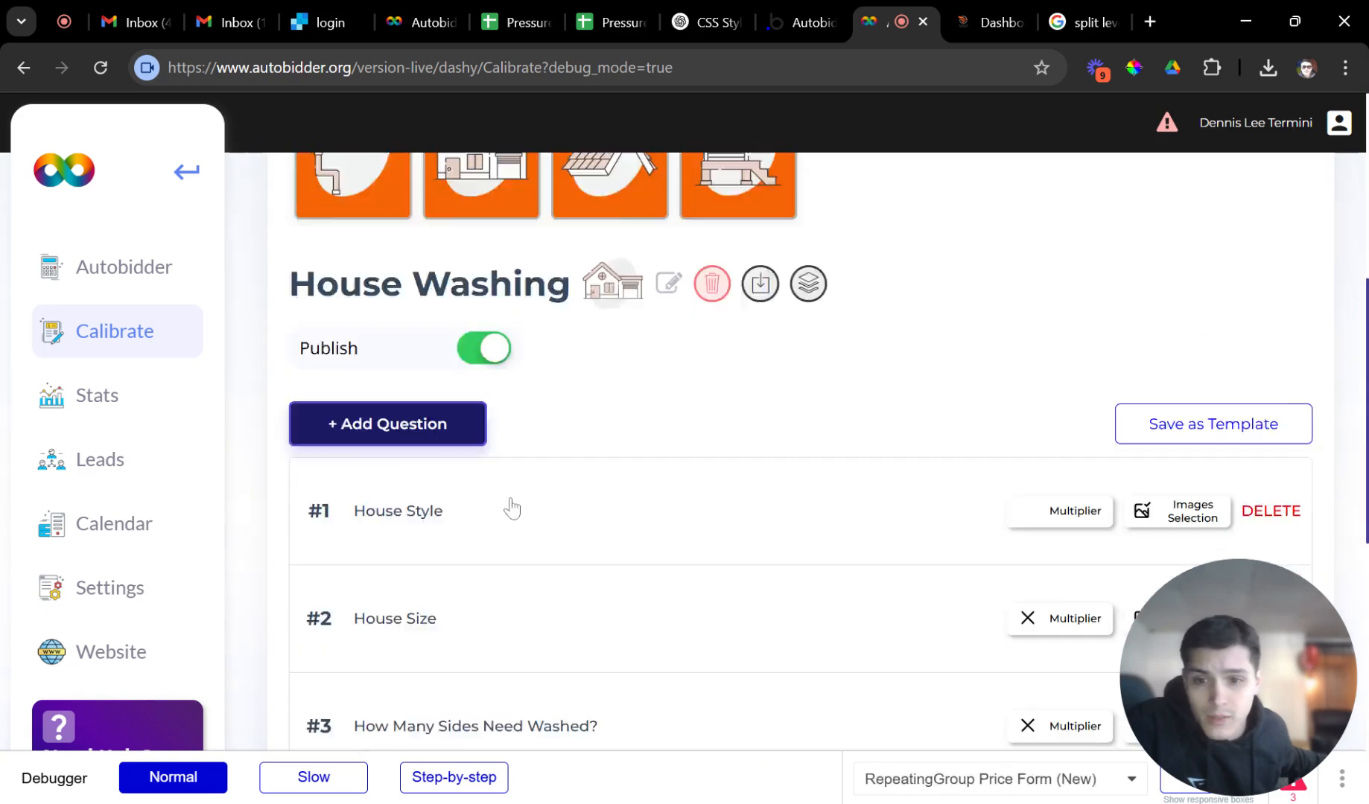
pyautogui.scroll(-2, 469, 432)
pyautogui.scroll(-3, 507, 417)
pyautogui.click(475, 571)
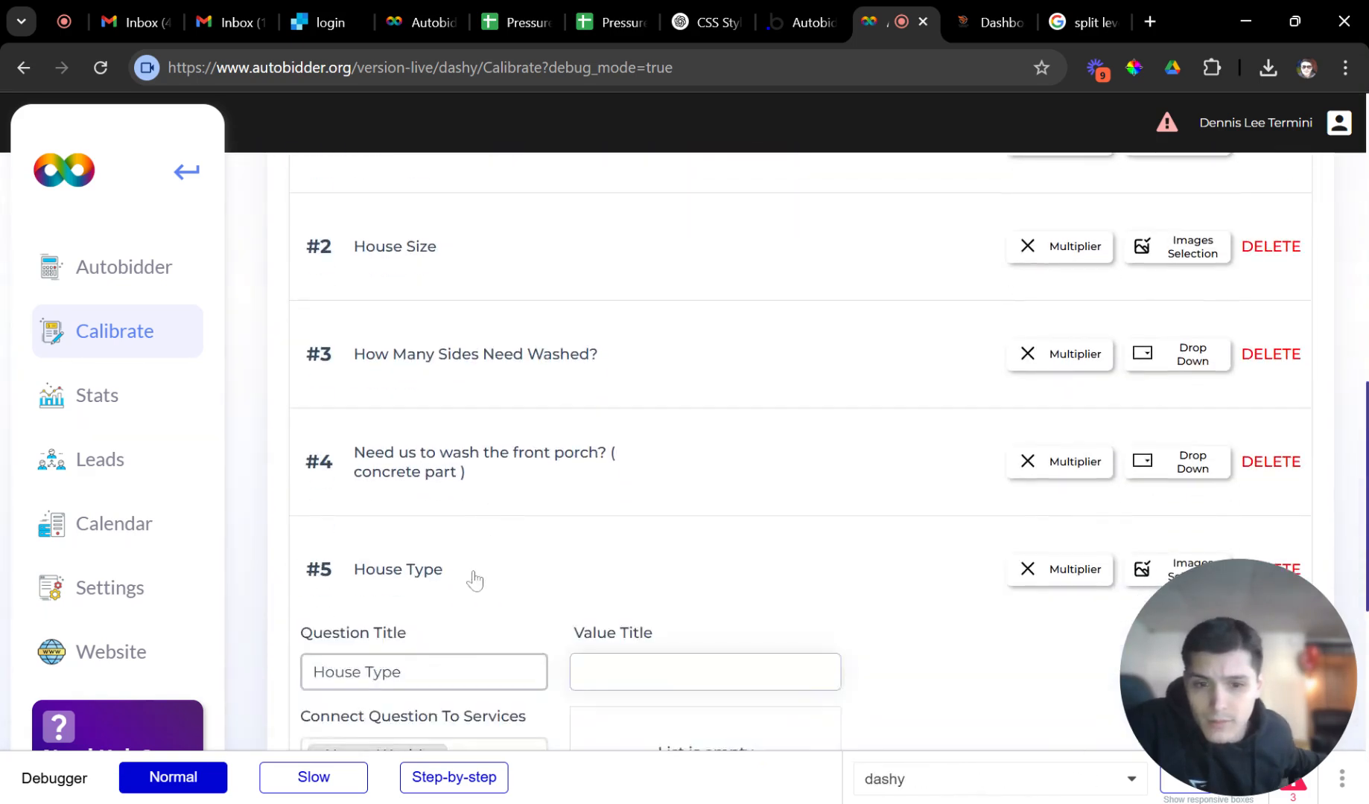
pyautogui.scroll(-5, 521, 551)
pyautogui.scroll(3, 558, 477)
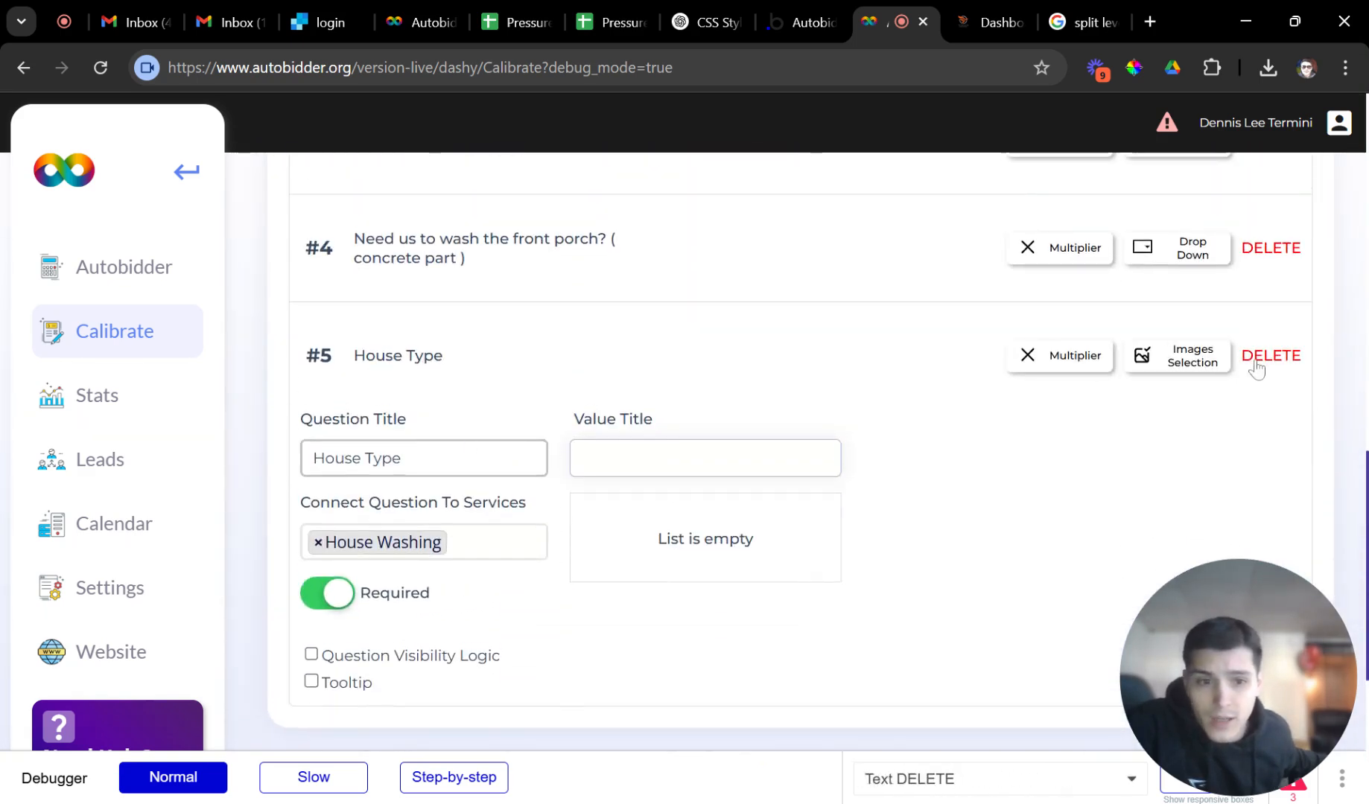
pyautogui.click(1259, 357)
pyautogui.scroll(10, 650, 431)
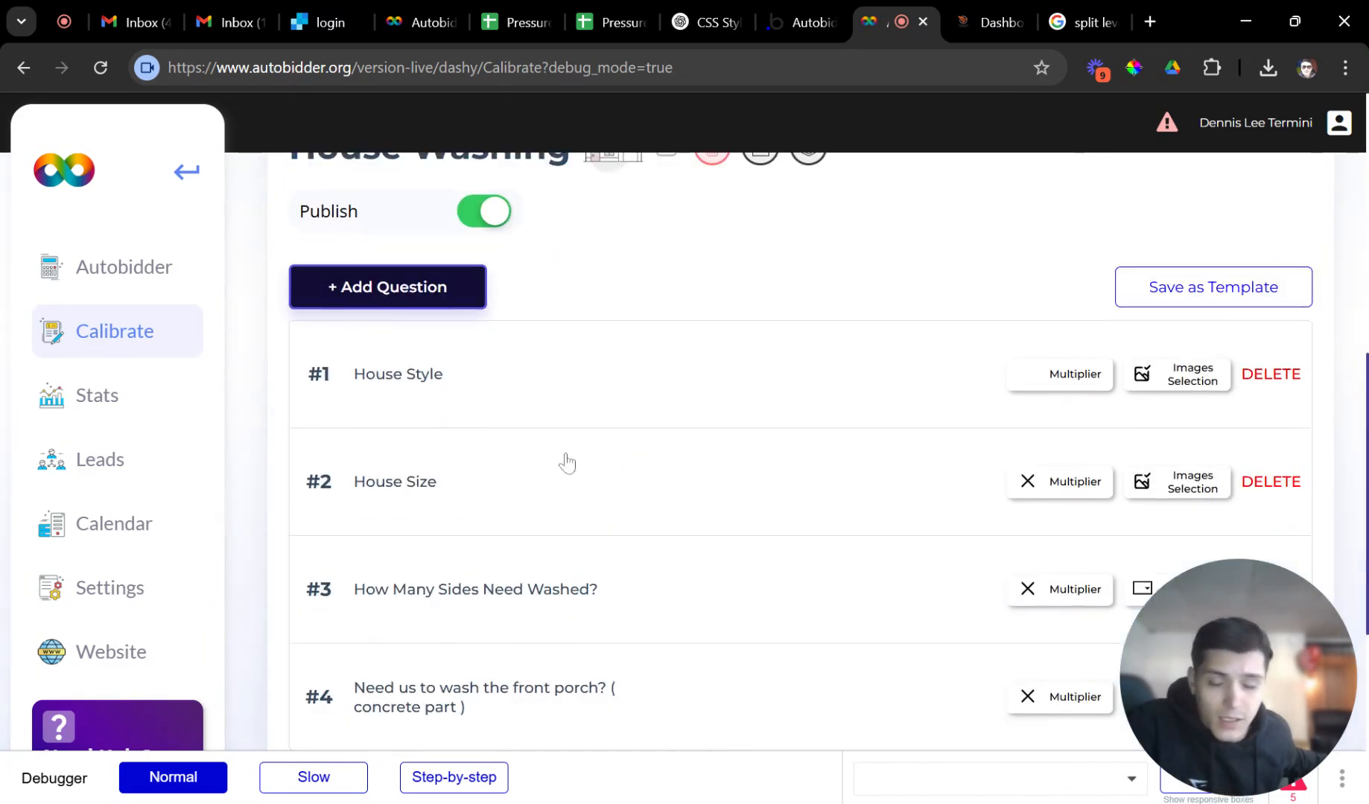
# Add 'Raised Ranch' as a new House Style answer.
pyautogui.scroll(-4, 491, 484)
pyautogui.click(468, 380)
pyautogui.scroll(-1, 641, 461)
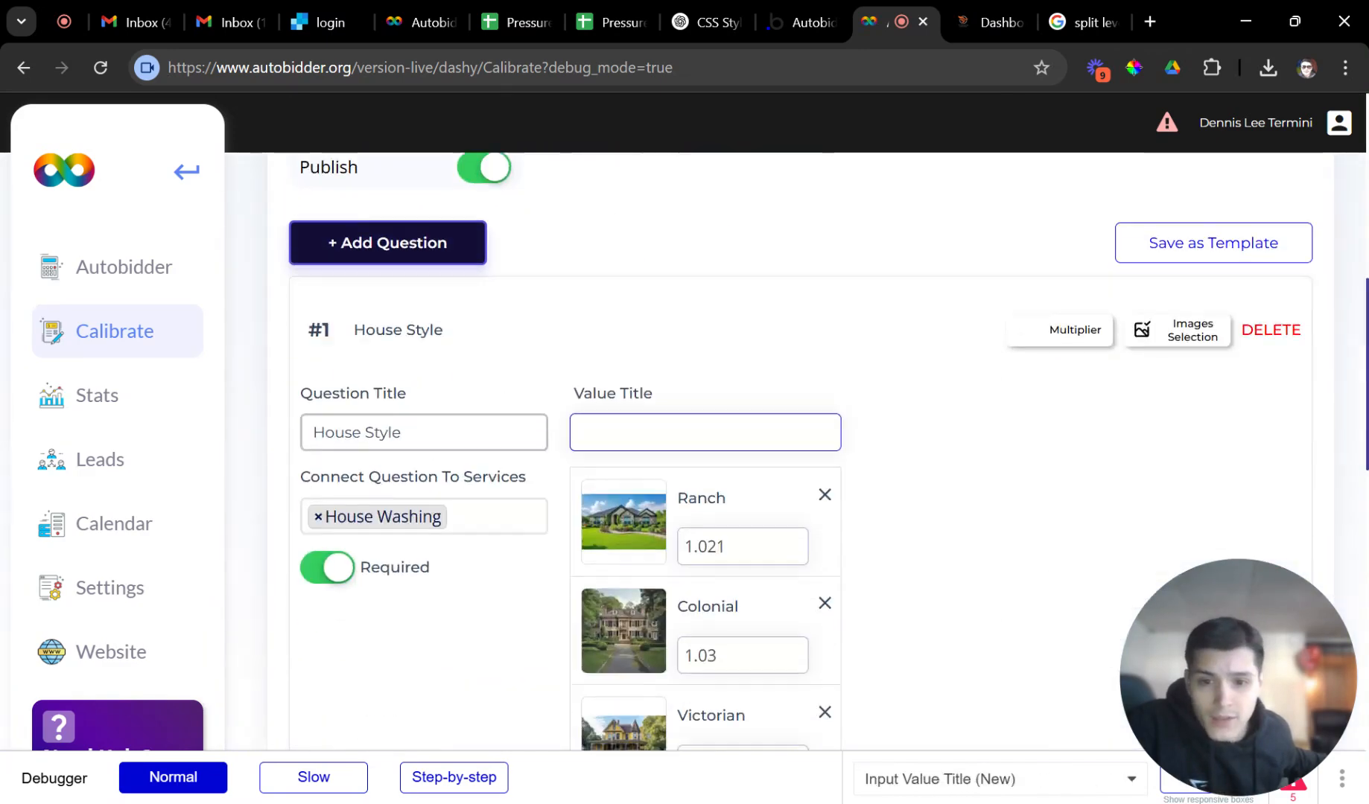
pyautogui.scroll(1, 867, 422)
pyautogui.scroll(-4, 702, 535)
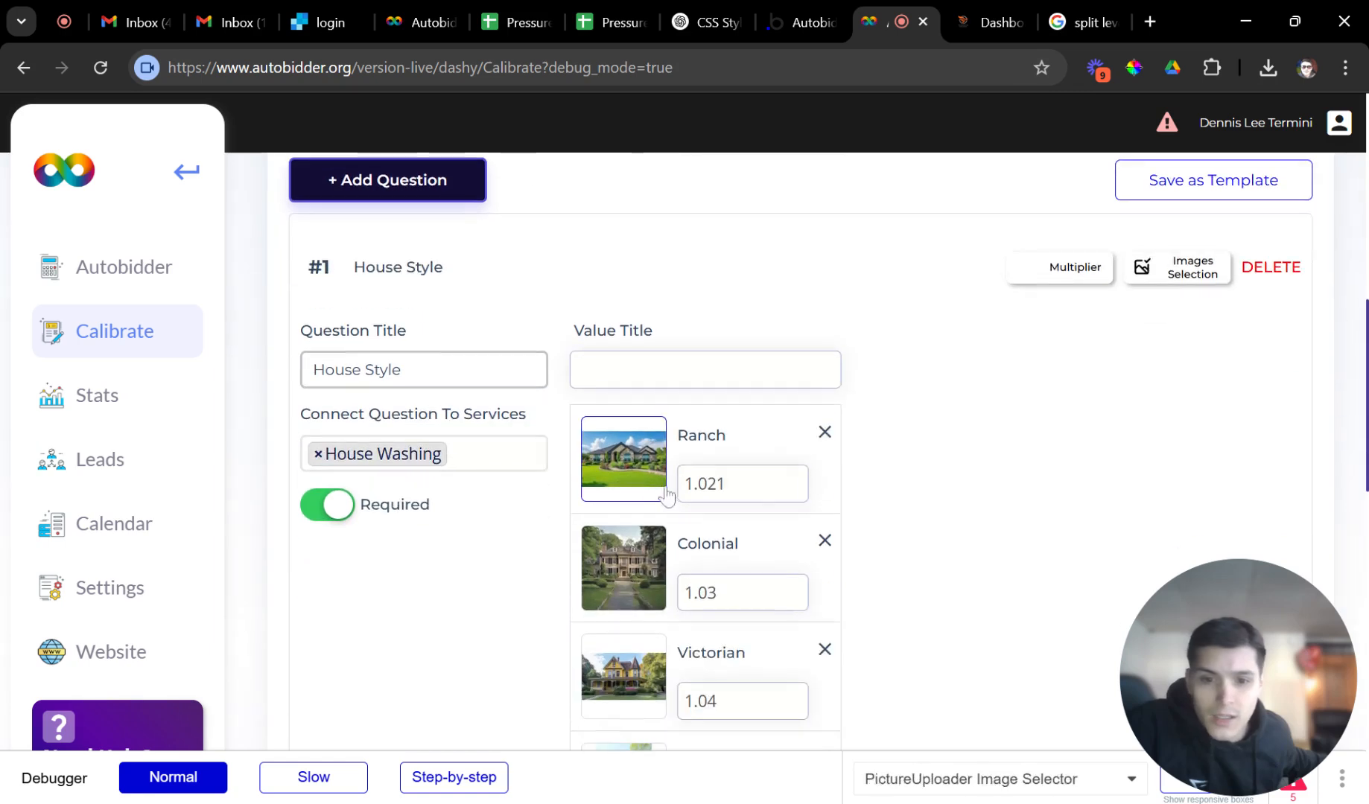
pyautogui.click(715, 488)
pyautogui.scroll(-3, 741, 535)
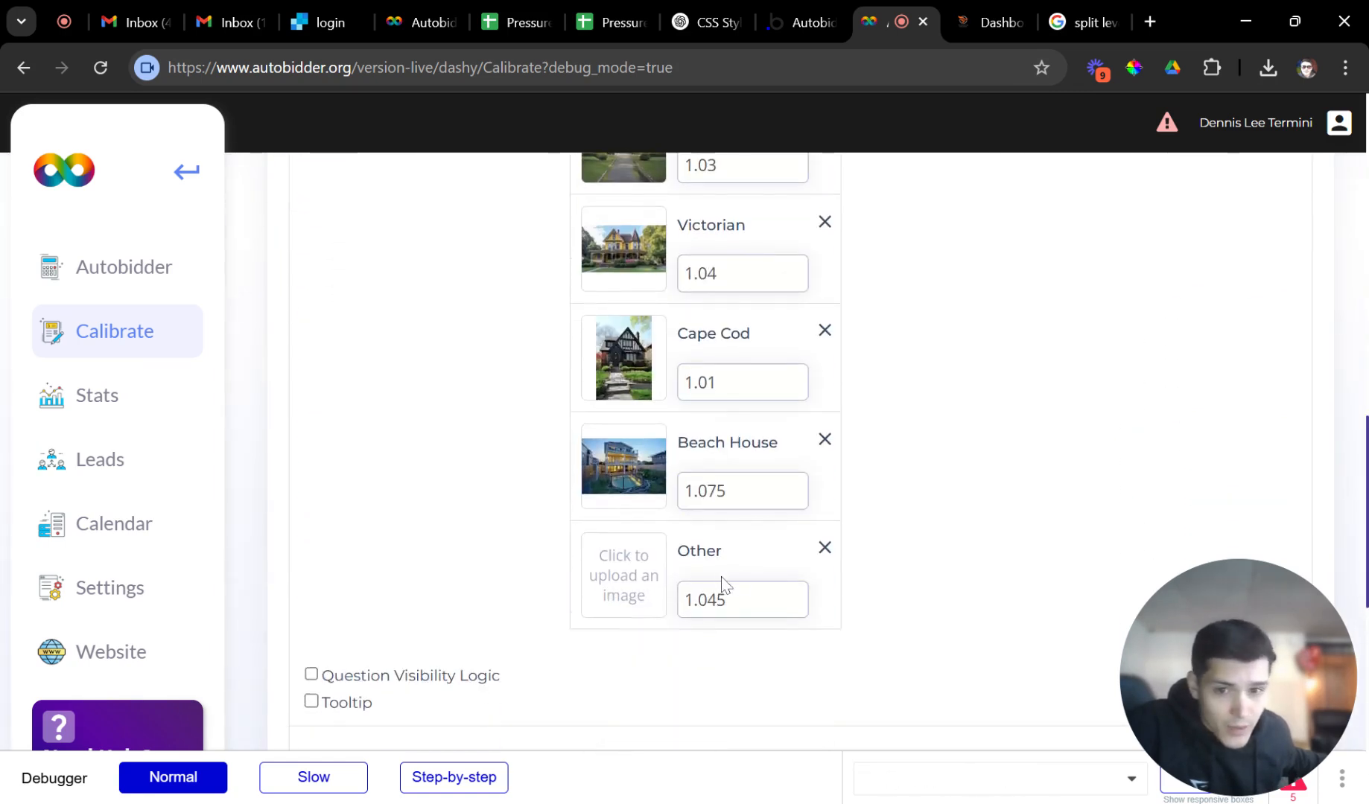
pyautogui.scroll(4, 726, 581)
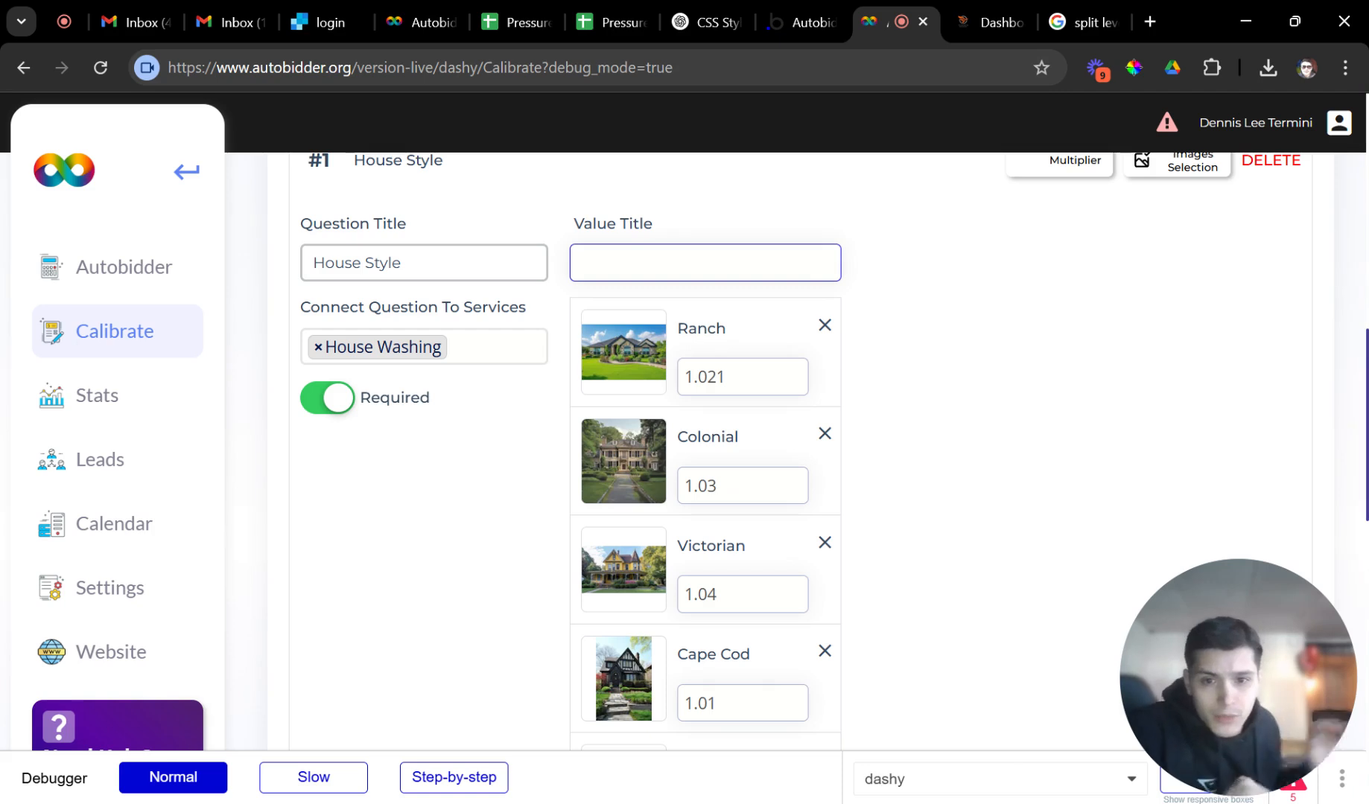
pyautogui.write('Raised')
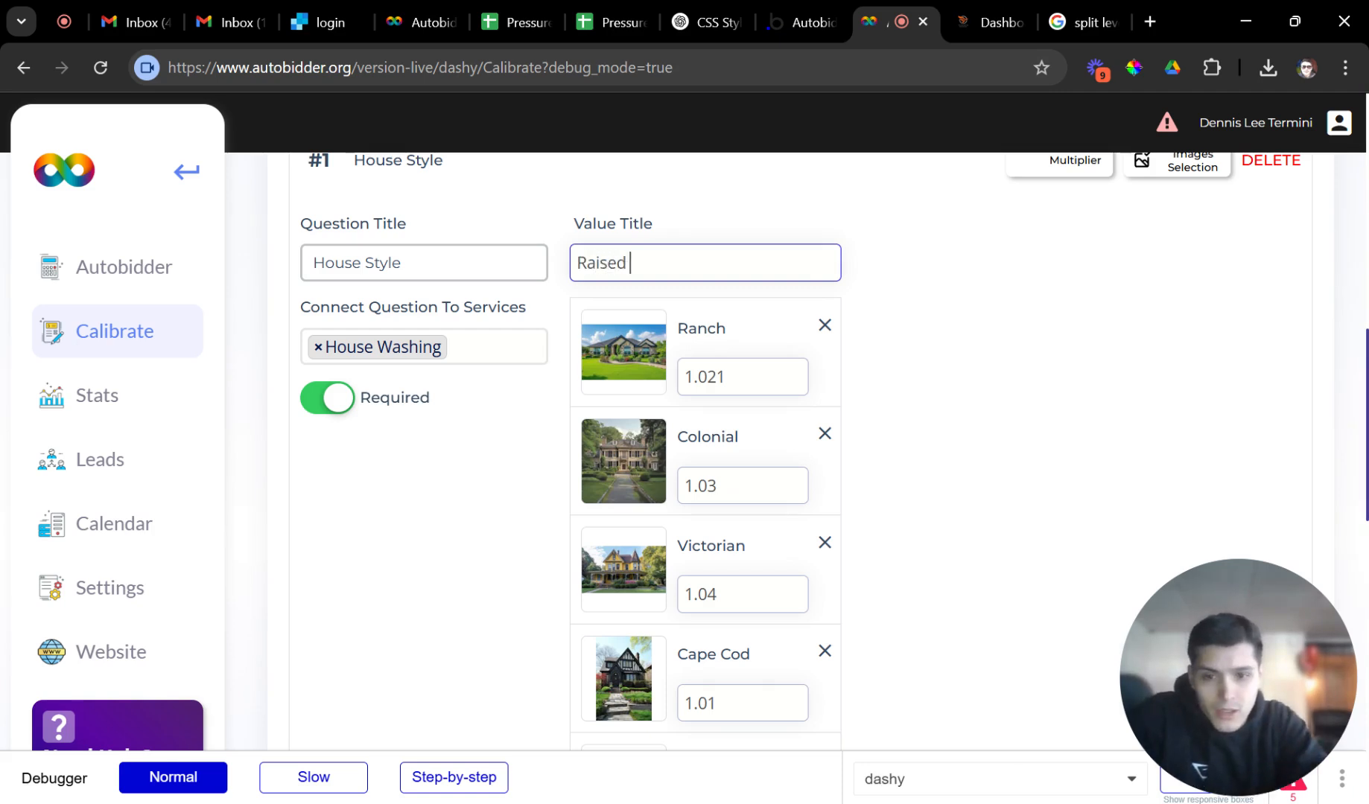
pyautogui.write(' Ranch')
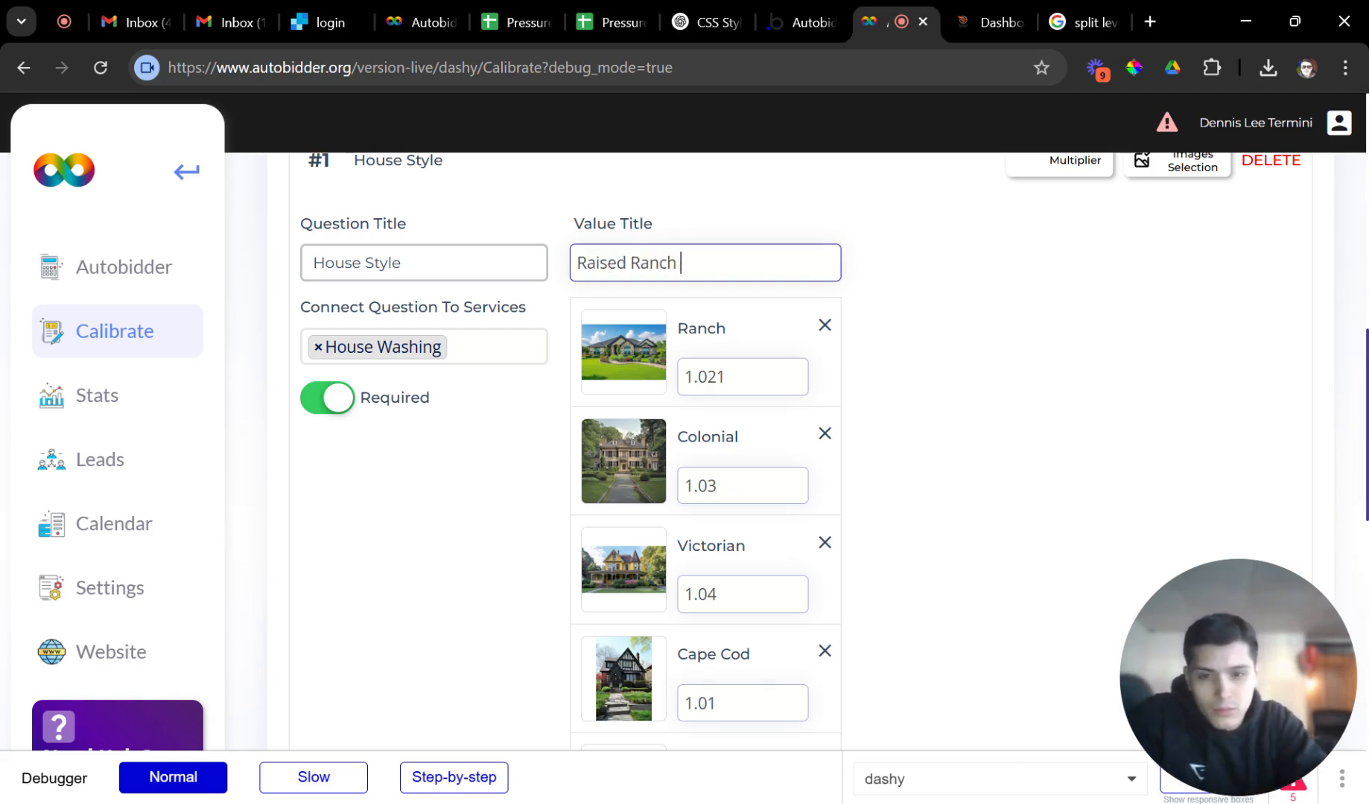
pyautogui.press('Return')
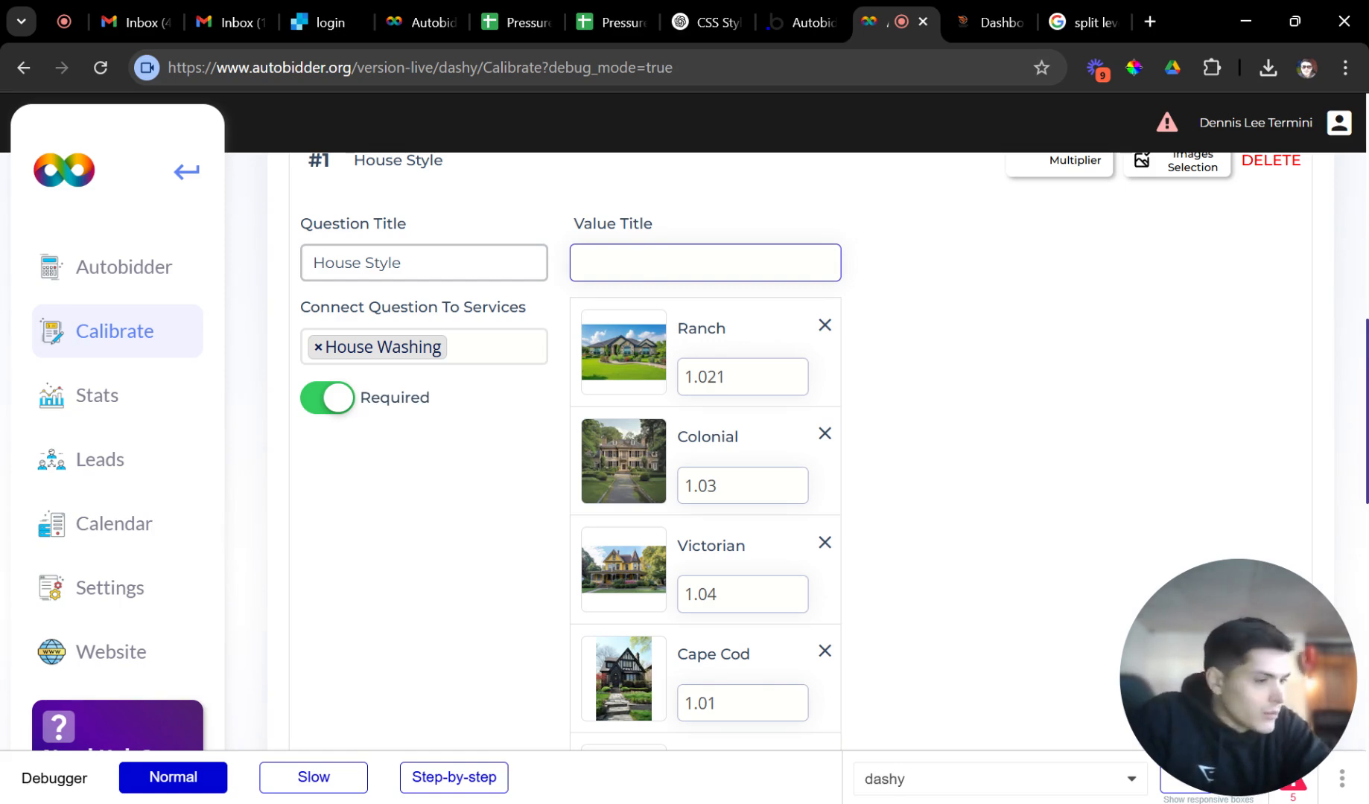
# Add 'Split Level' as another House Style answer.
pyautogui.click(721, 413)
pyautogui.scroll(-2, 721, 412)
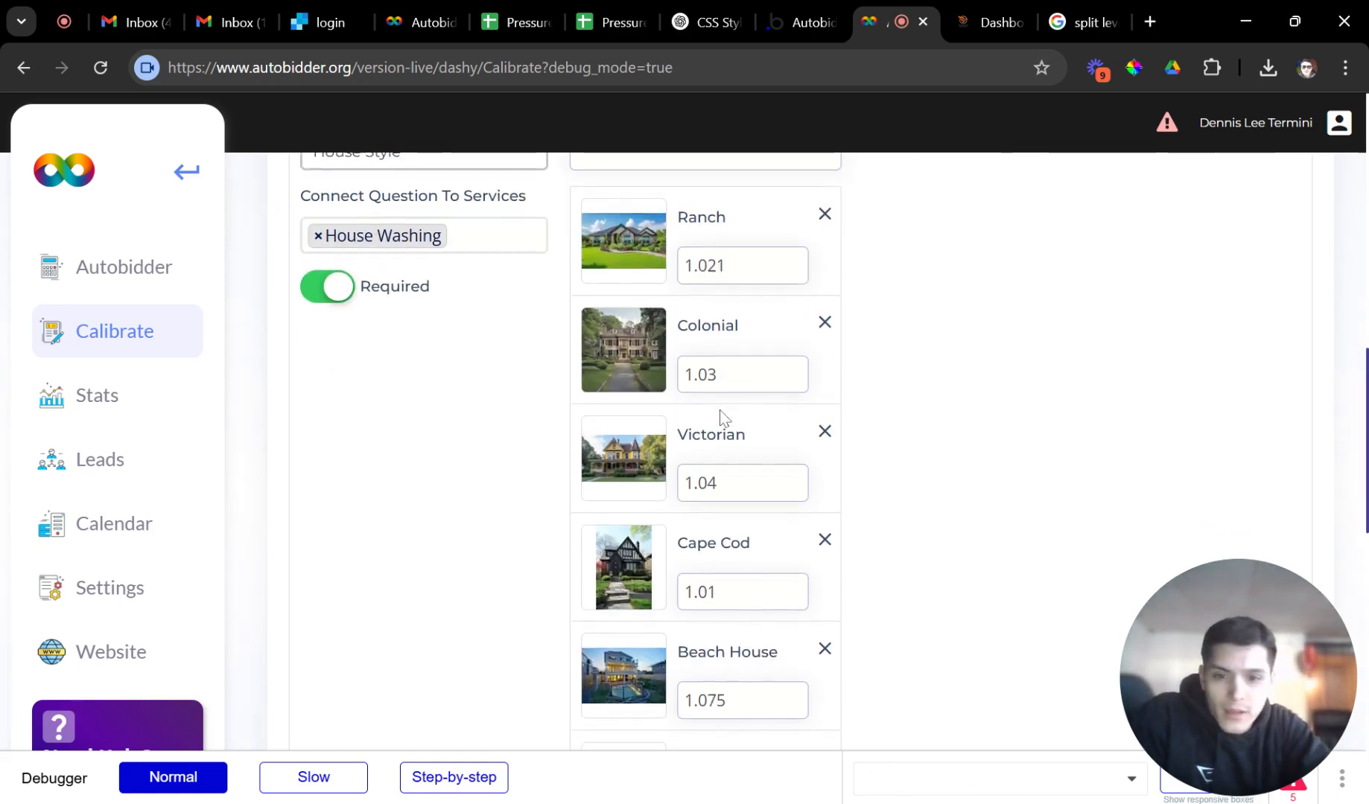
pyautogui.scroll(3, 720, 413)
pyautogui.scroll(-5, 677, 358)
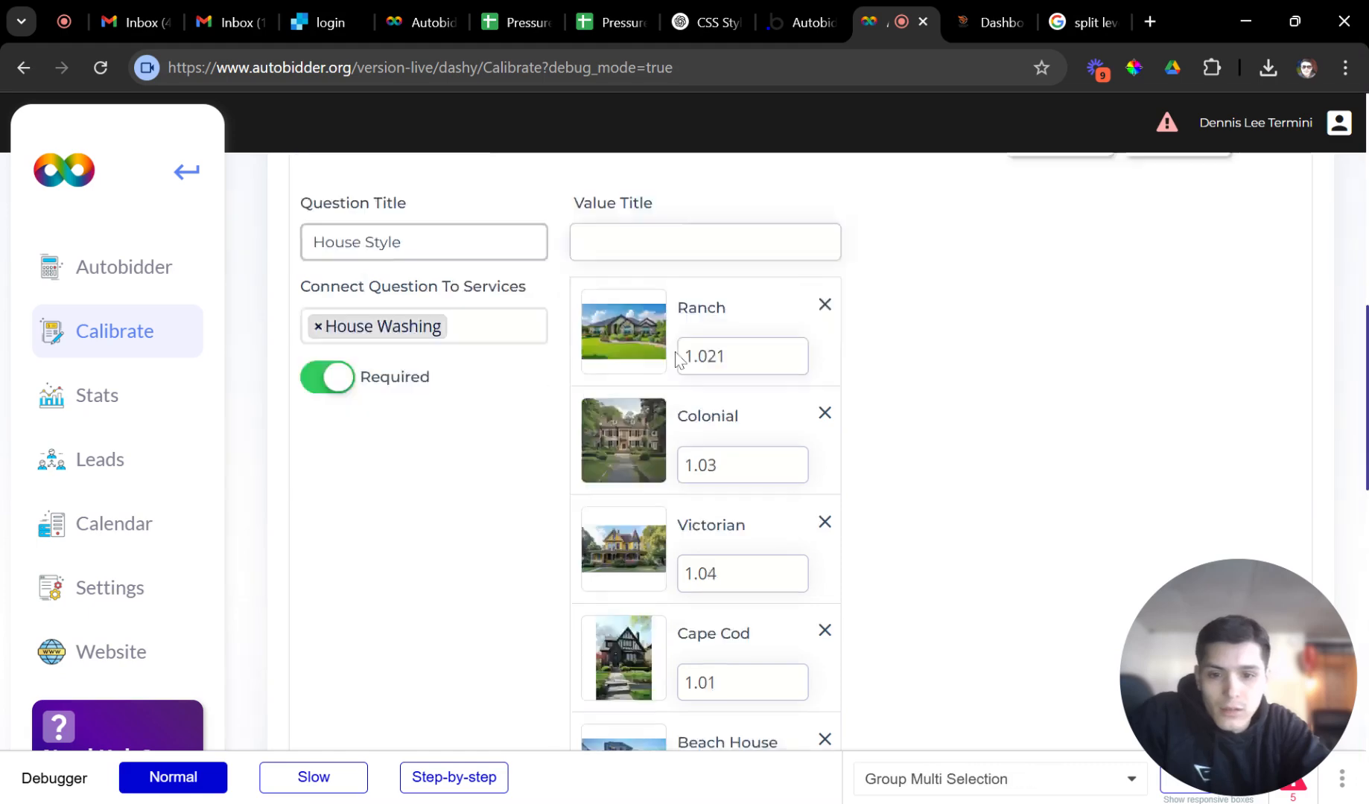
pyautogui.scroll(5, 678, 357)
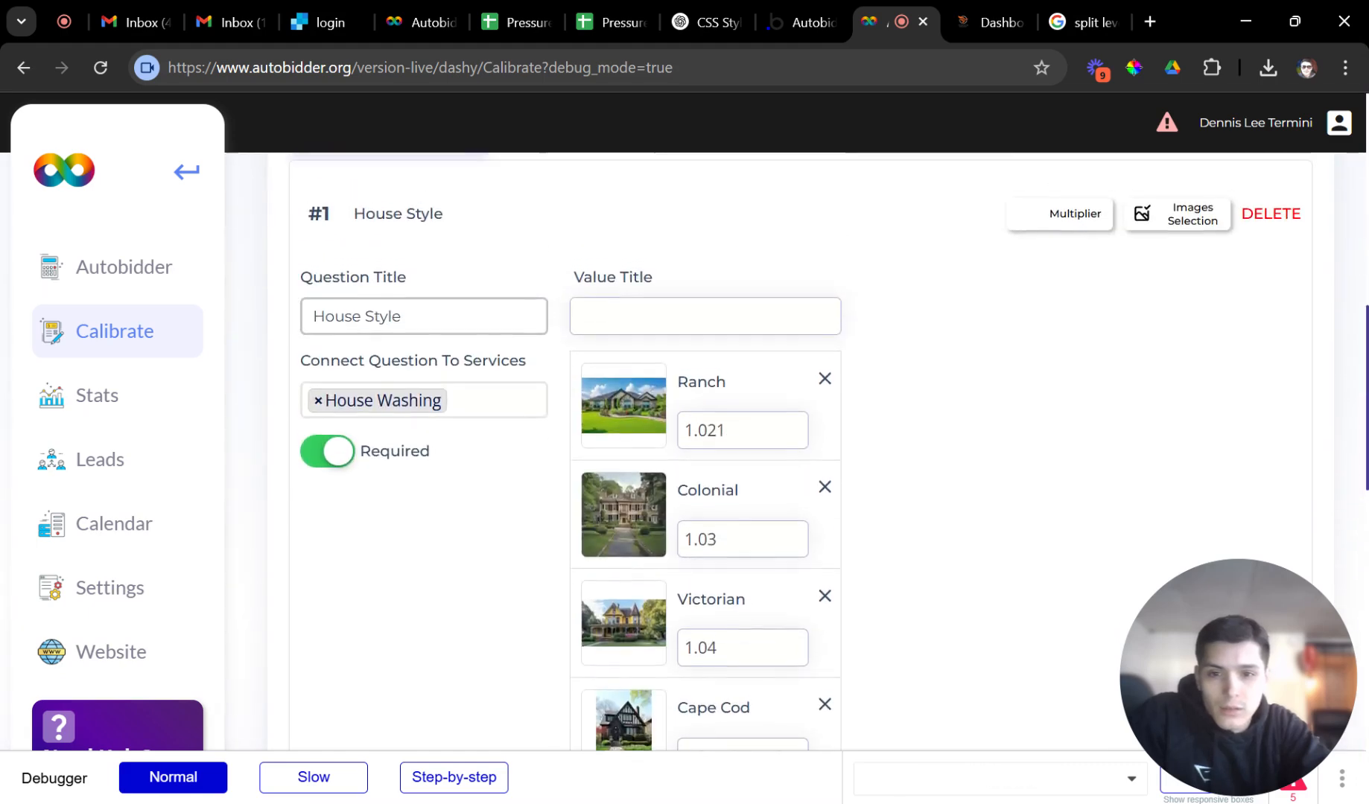
pyautogui.click(705, 316)
pyautogui.write('Spli')
pyautogui.press('BackSpace')
pyautogui.press('BackSpace')
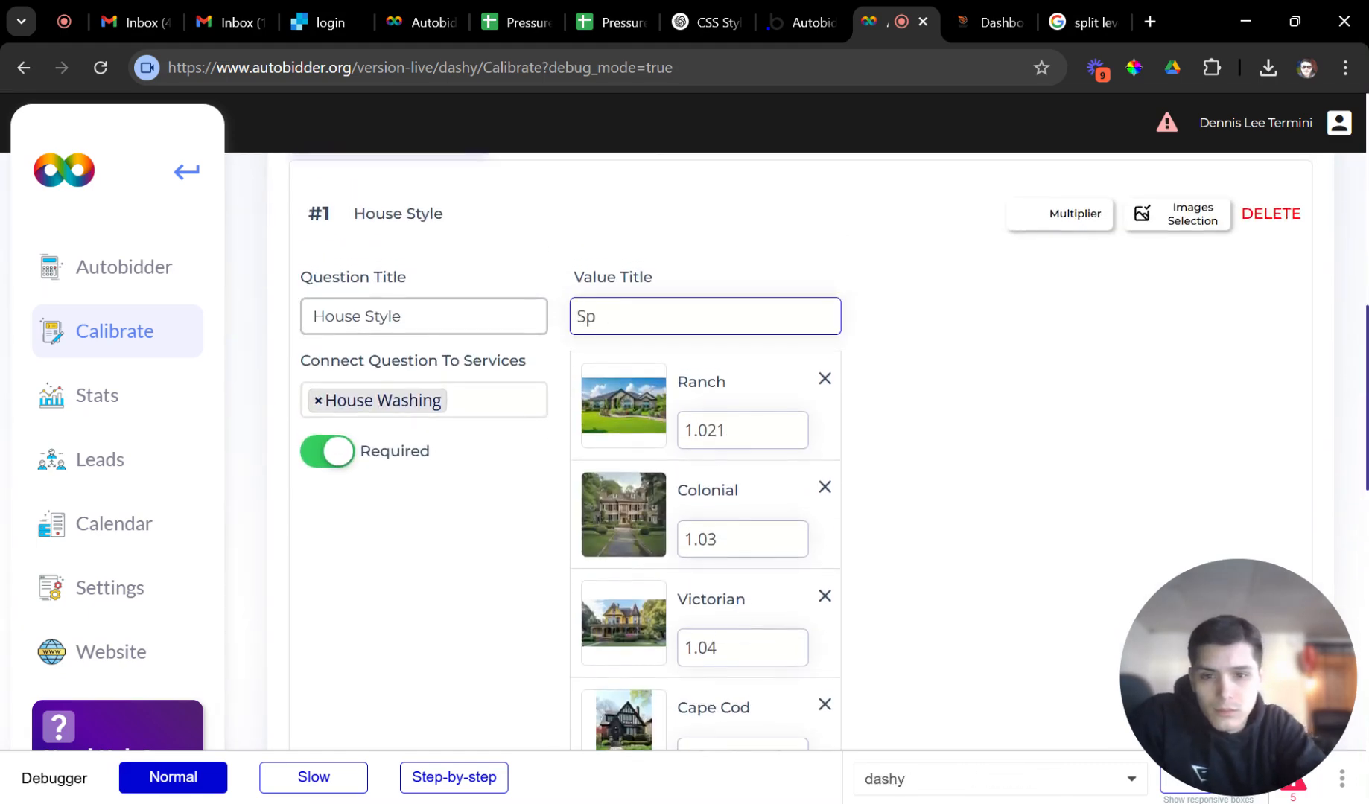
pyautogui.write('lit Levle')
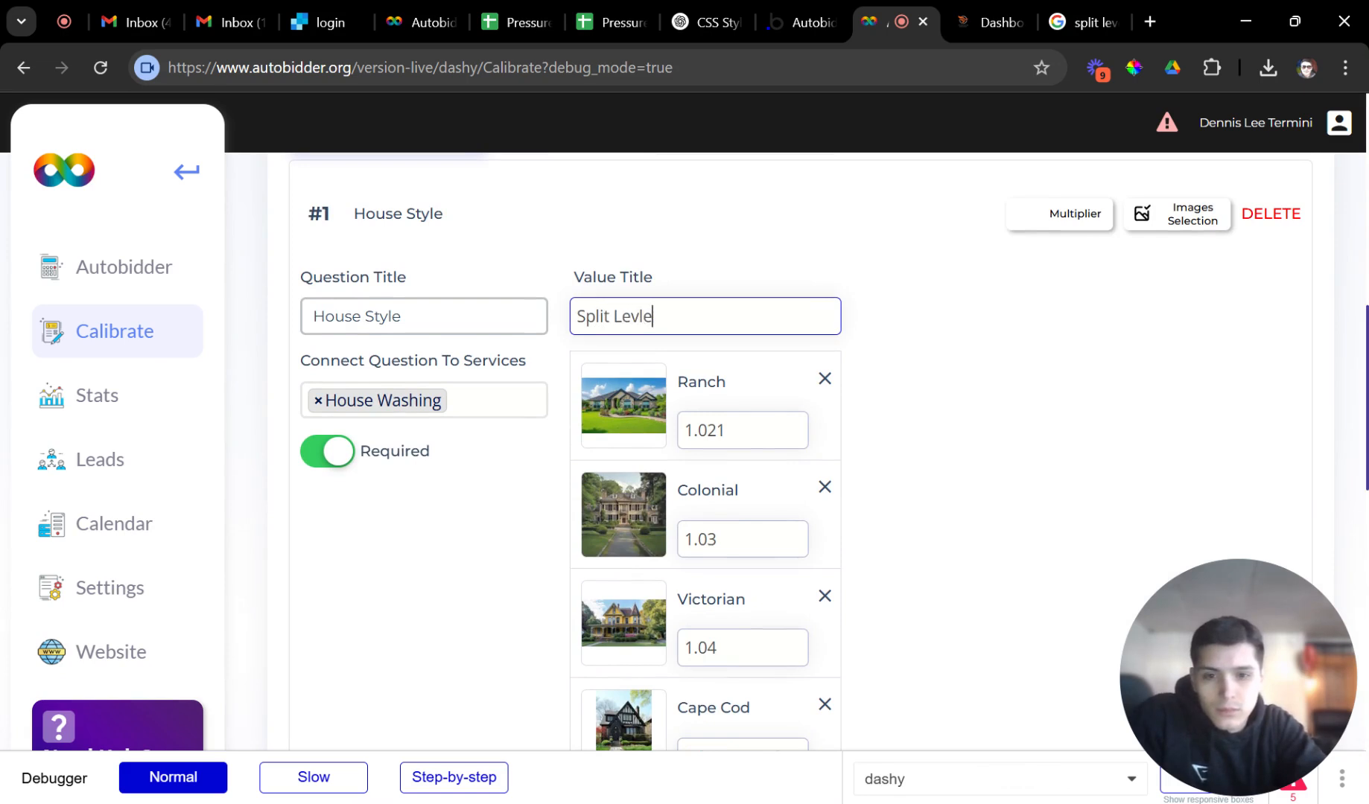
pyautogui.press('BackSpace')
pyautogui.press('BackSpace')
pyautogui.write('el')
pyautogui.press('BackSpace')
pyautogui.press('Return')
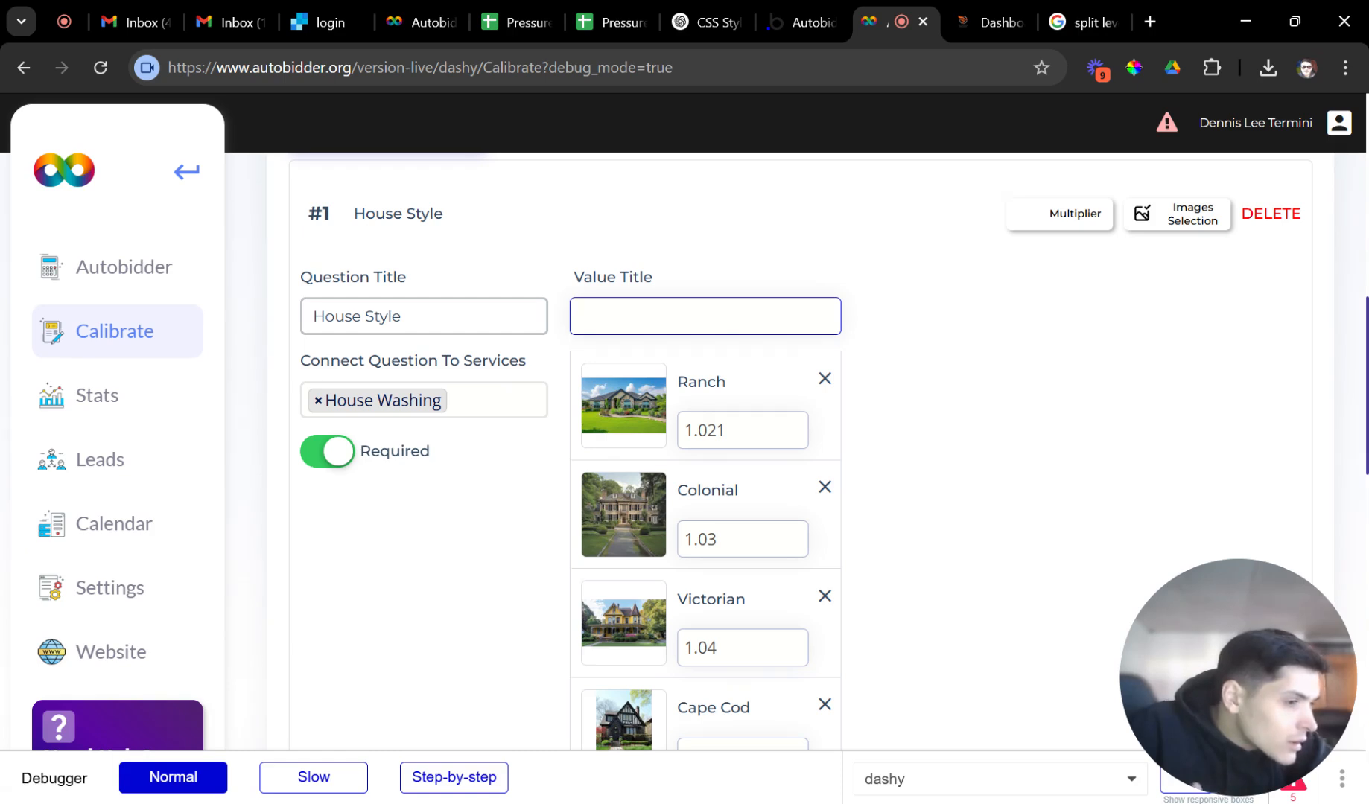
# Remove the 'Other' answer and re-add it at the end of the list.
pyautogui.scroll(-2, 798, 452)
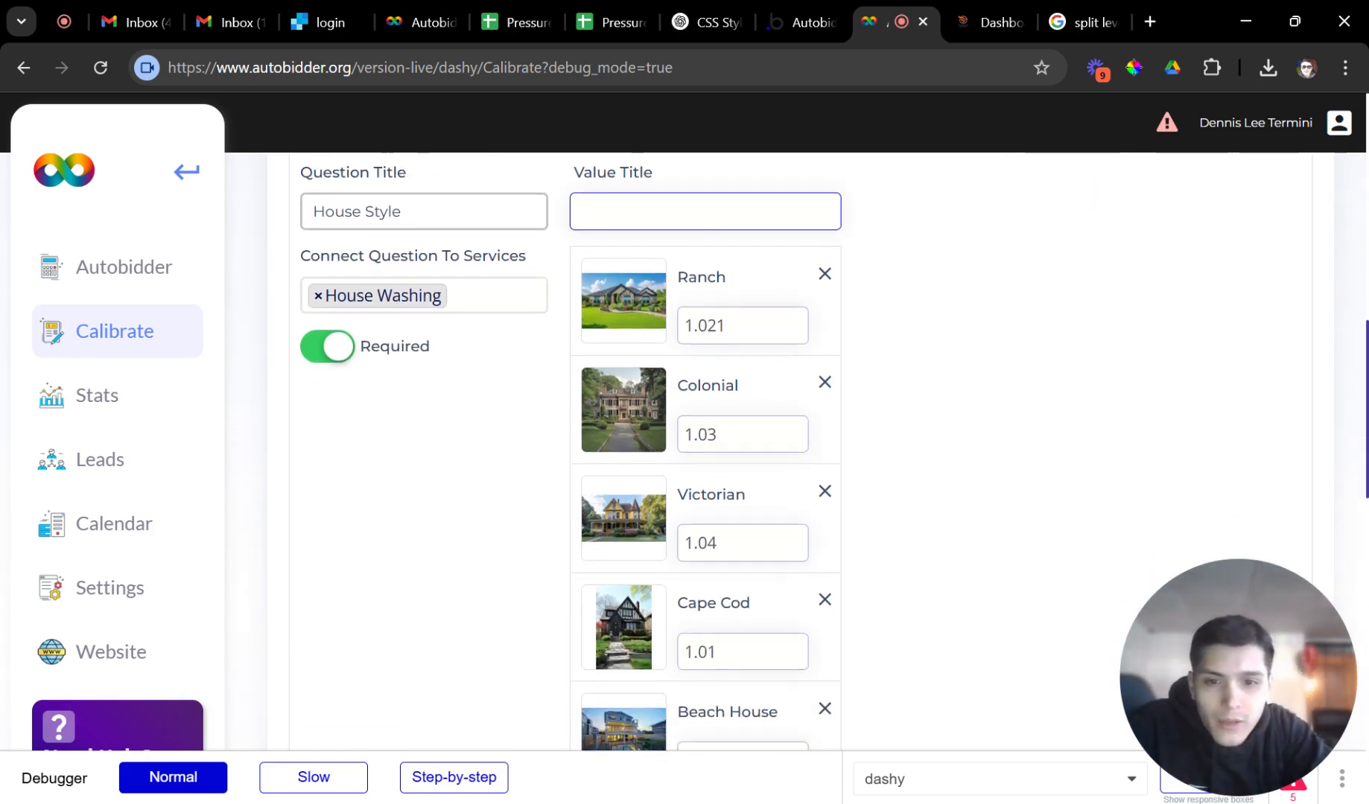
pyautogui.scroll(-7, 815, 321)
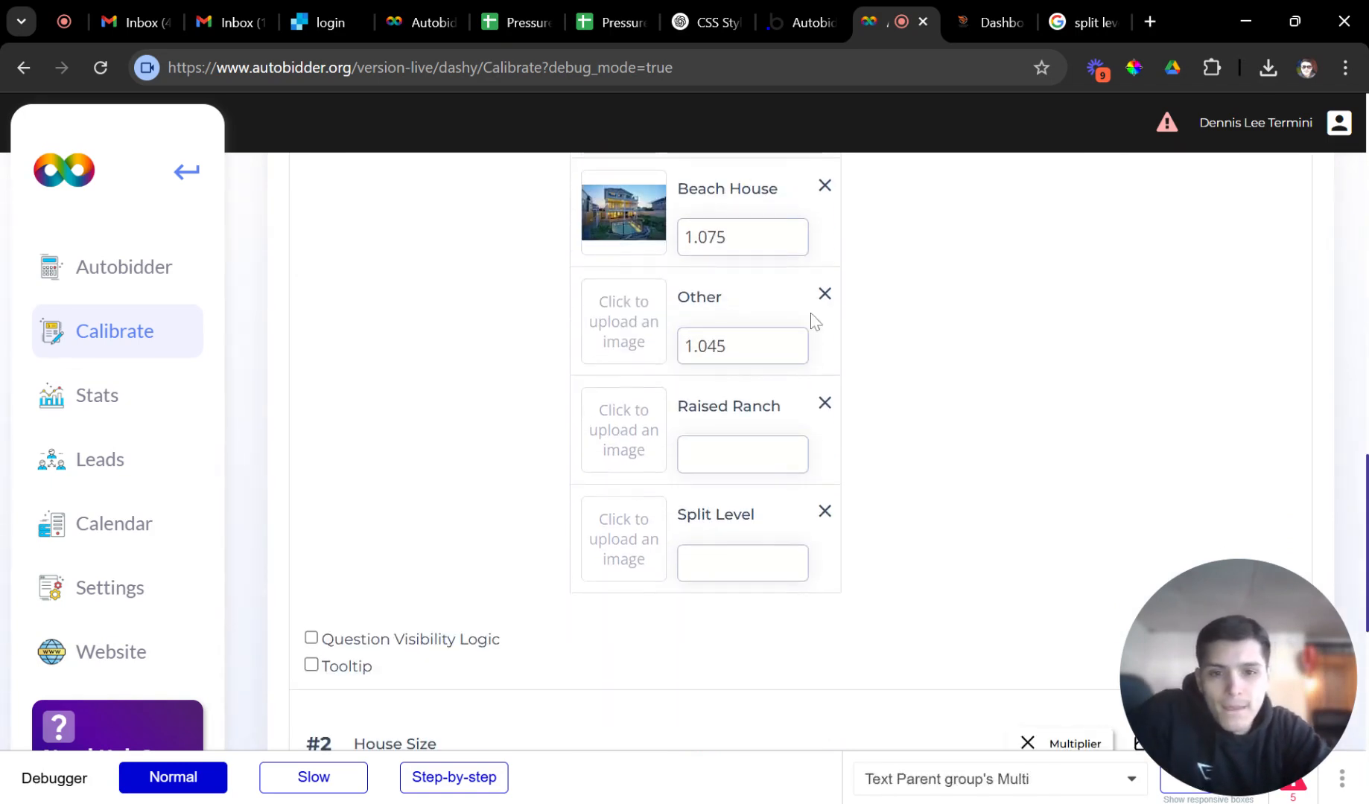
pyautogui.click(824, 295)
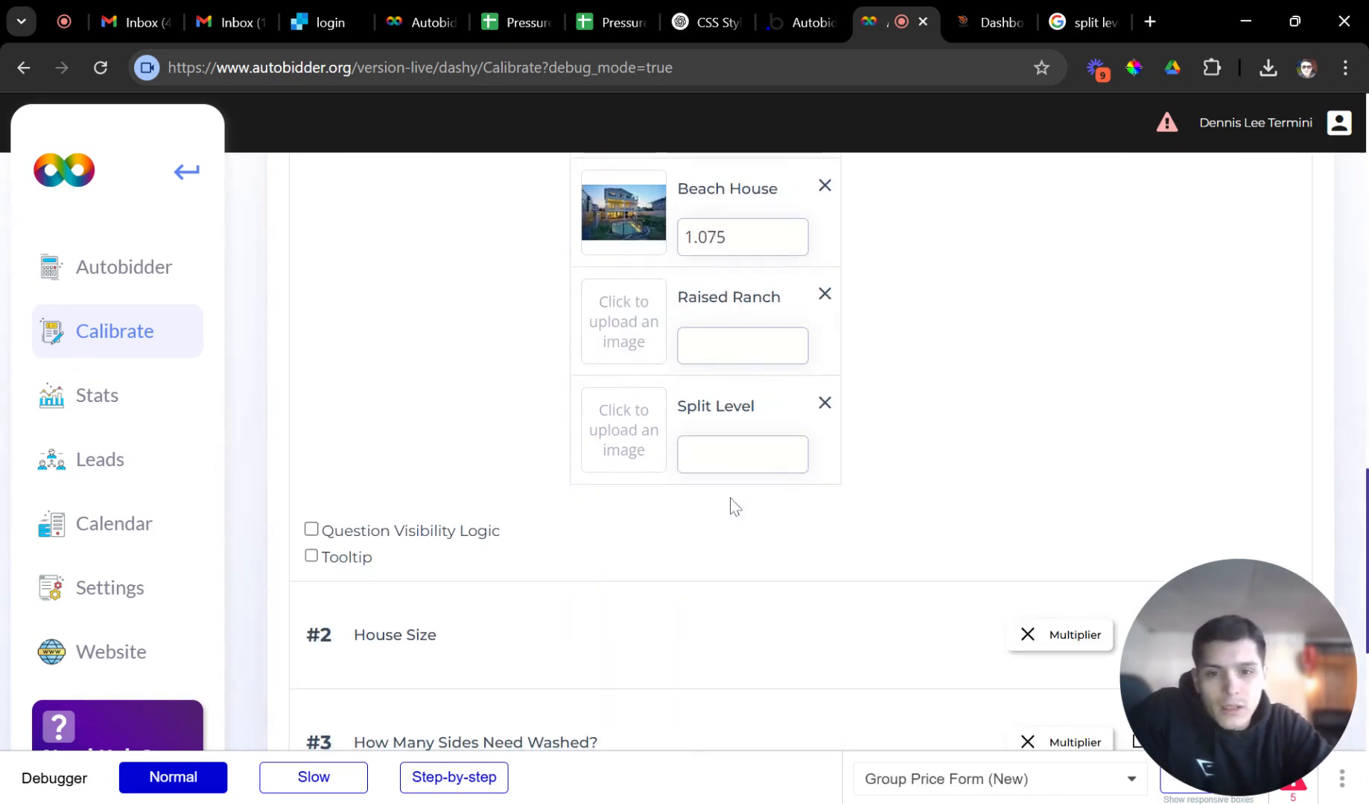
pyautogui.scroll(8, 788, 391)
pyautogui.click(772, 314)
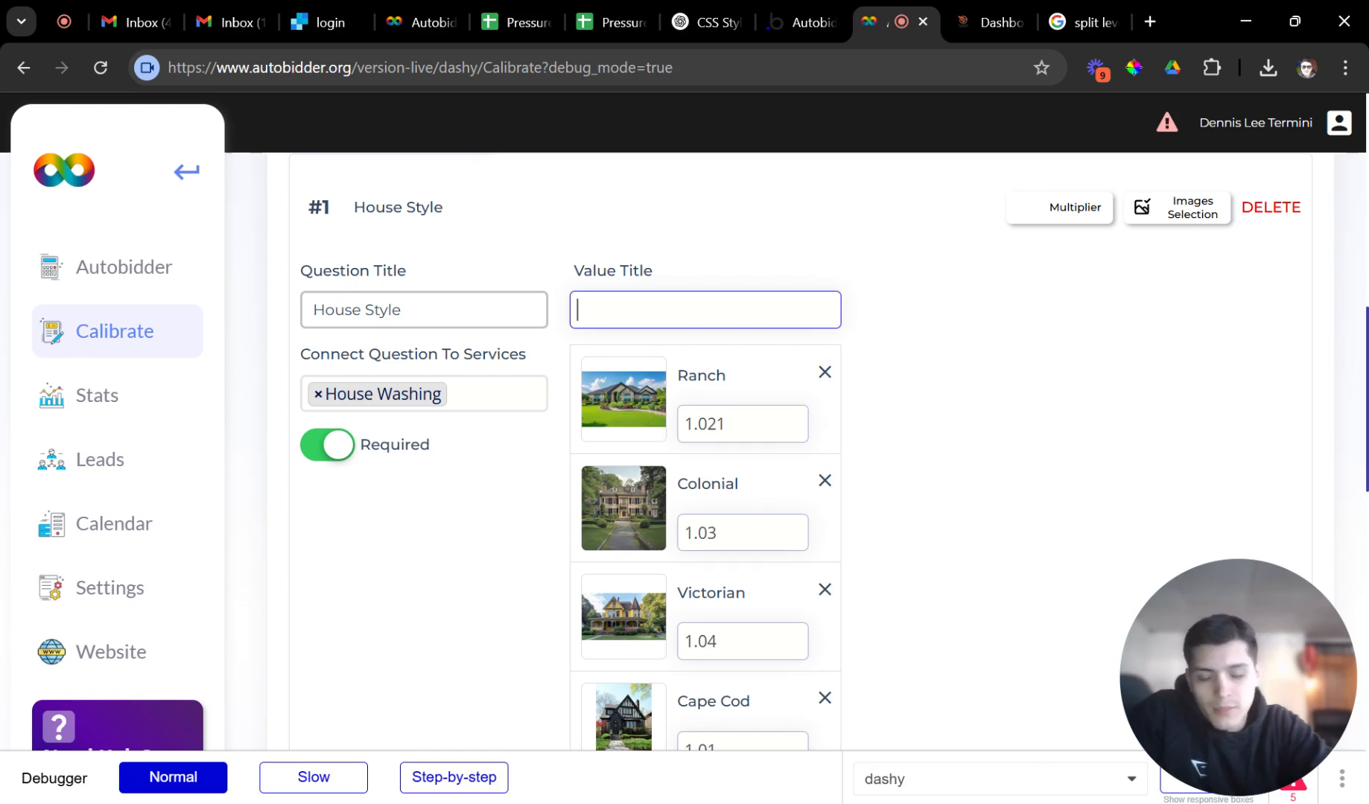
pyautogui.write('Other')
pyautogui.press('Return')
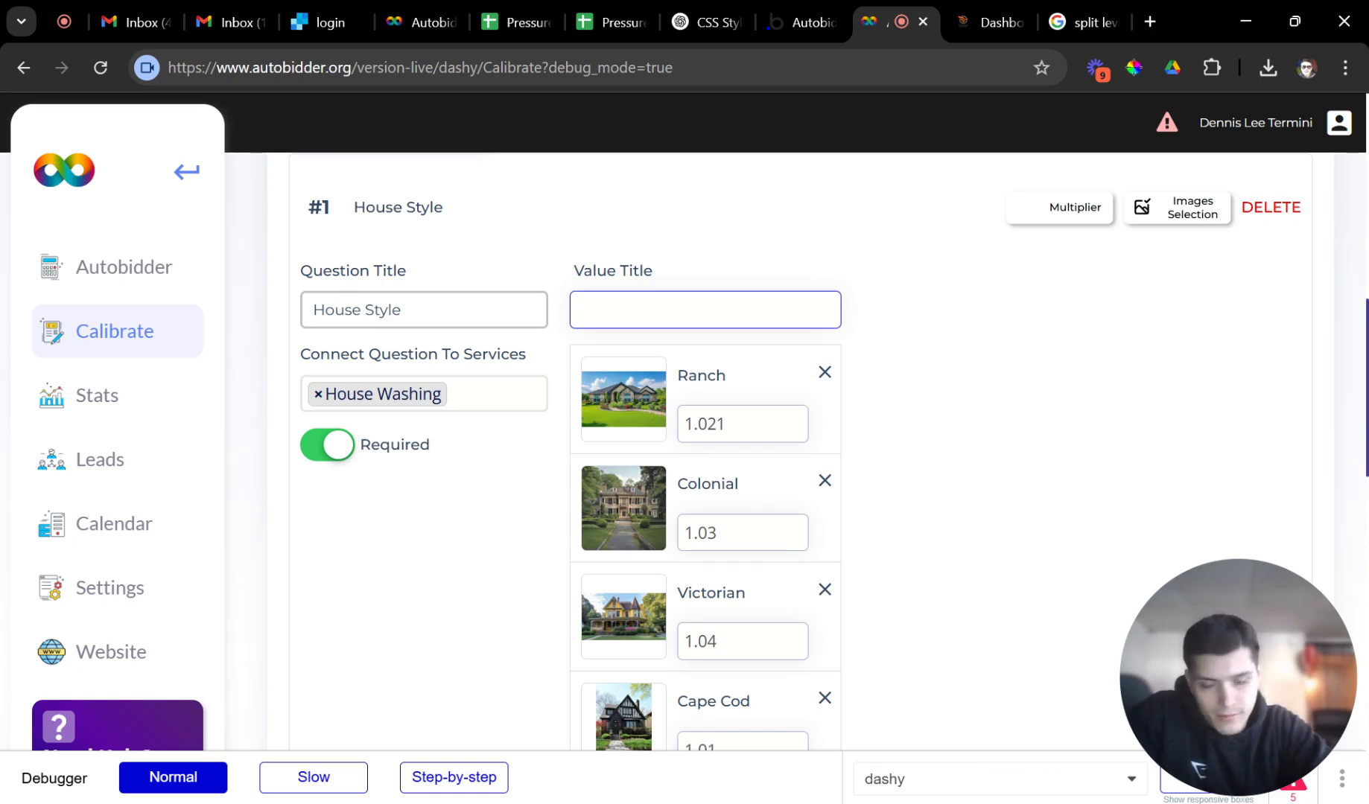
pyautogui.scroll(-7, 753, 447)
# Give Raised Ranch a 1.03 multiplier and enter a first Split Level multiplier.
pyautogui.click(743, 466)
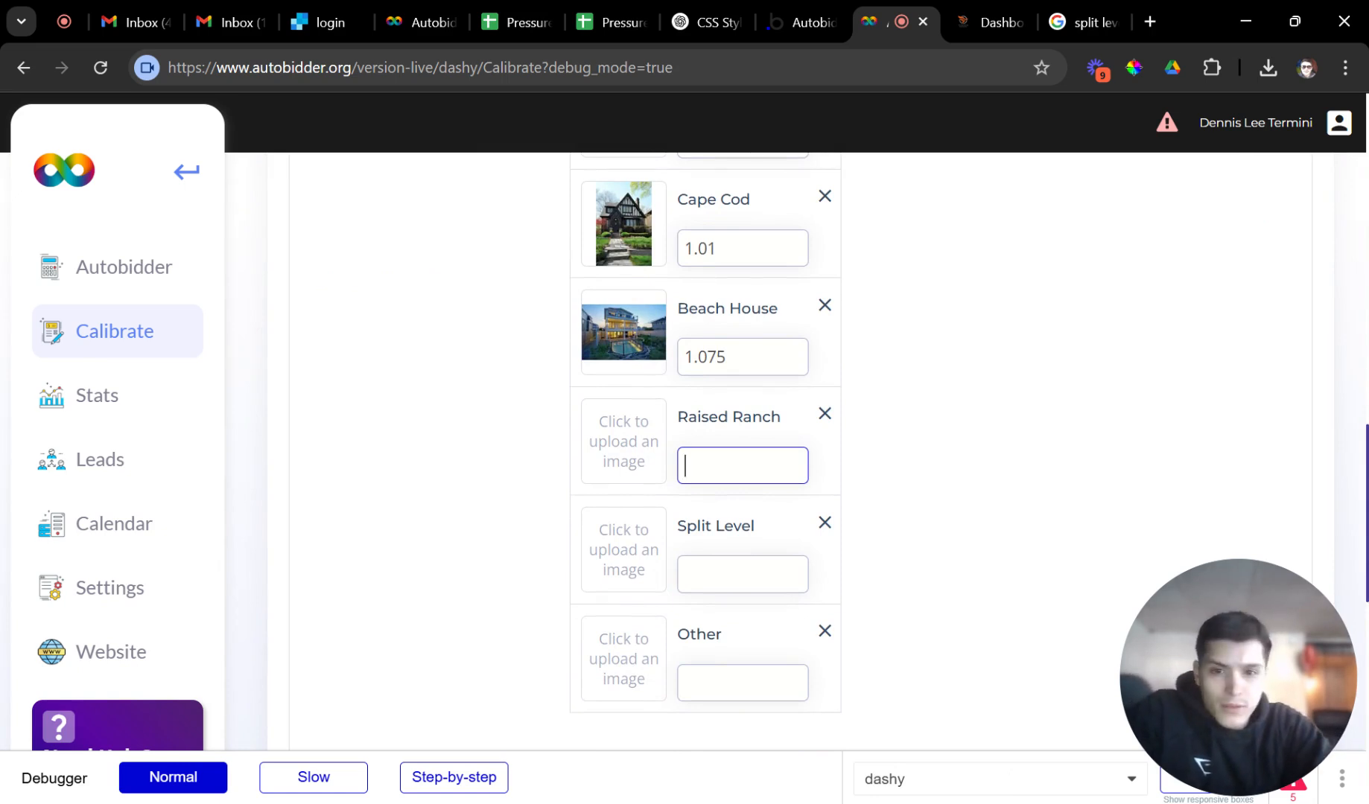
pyautogui.scroll(5, 742, 468)
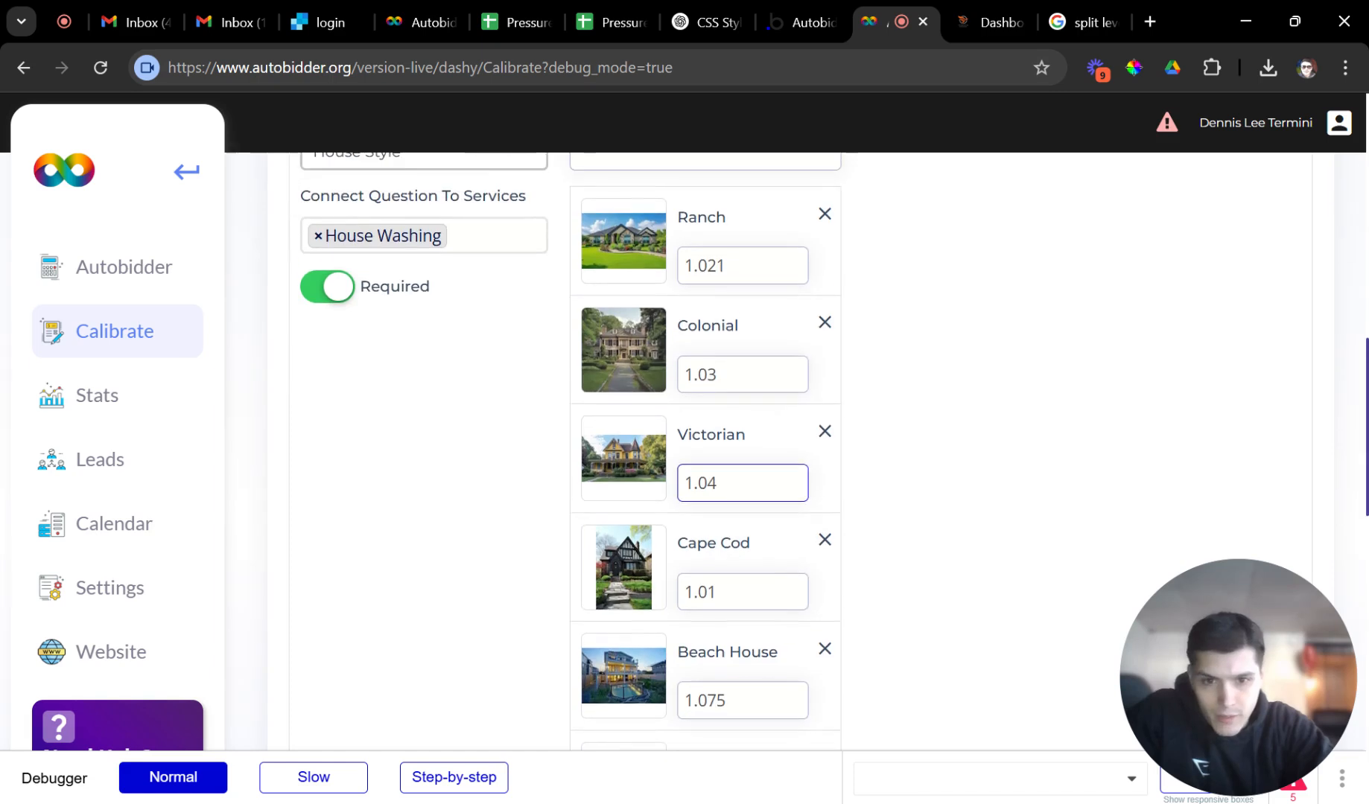
pyautogui.scroll(-5, 742, 462)
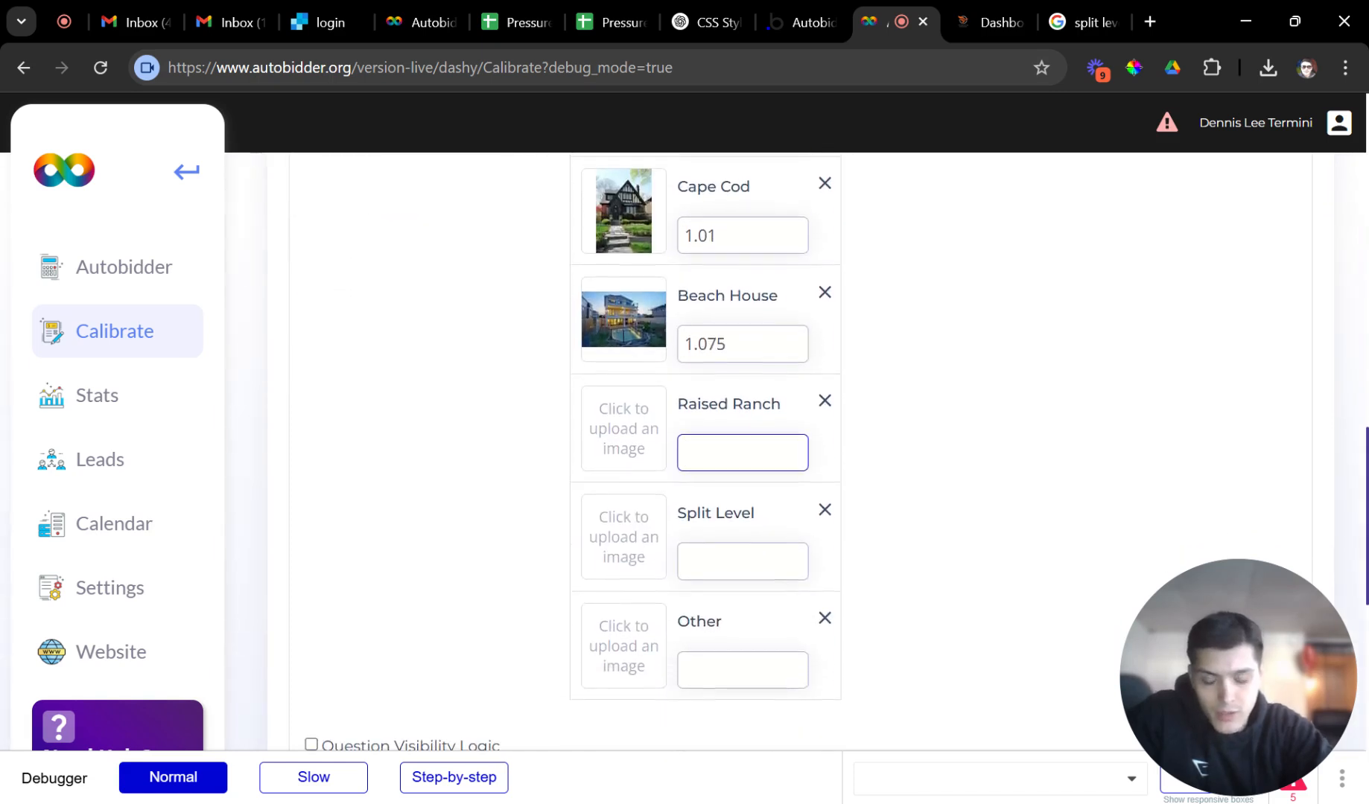
pyautogui.write('1.03')
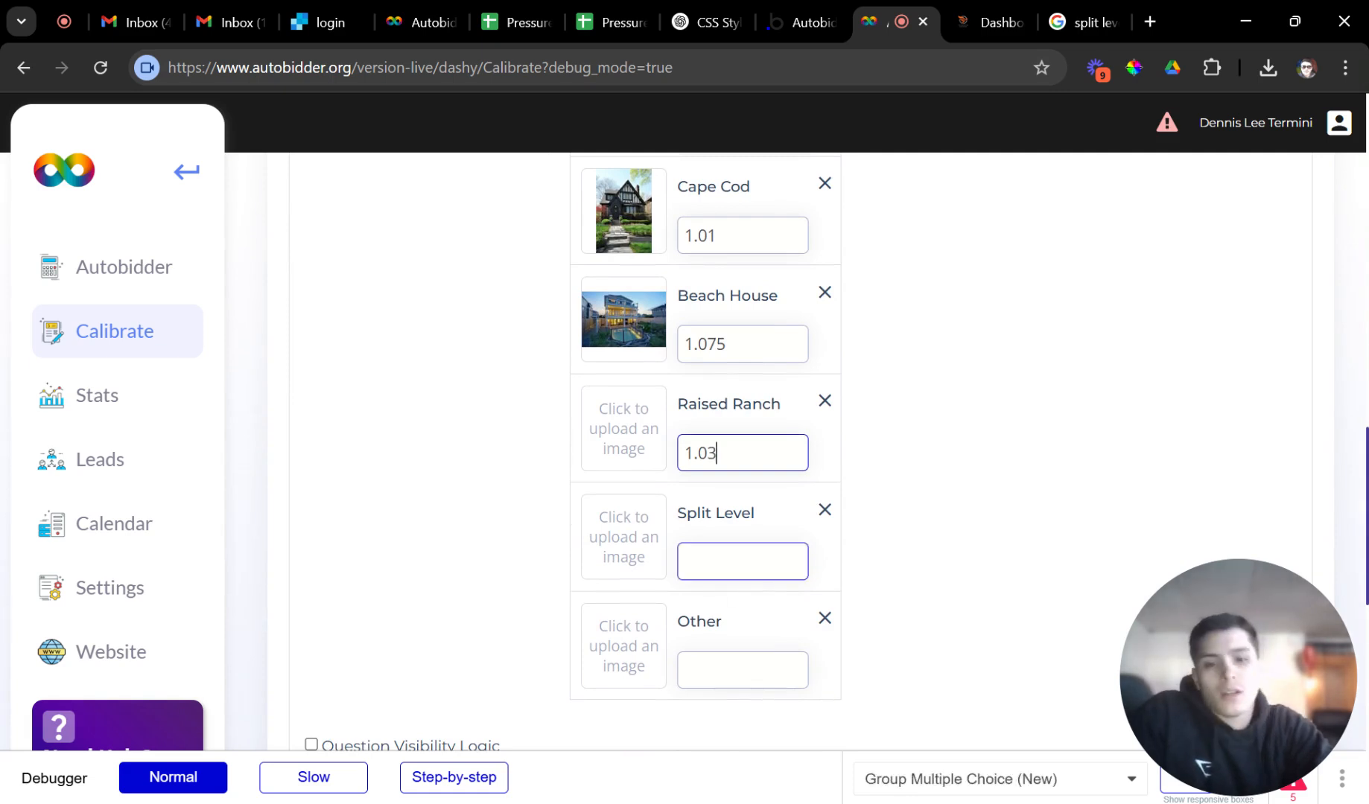
pyautogui.click(742, 561)
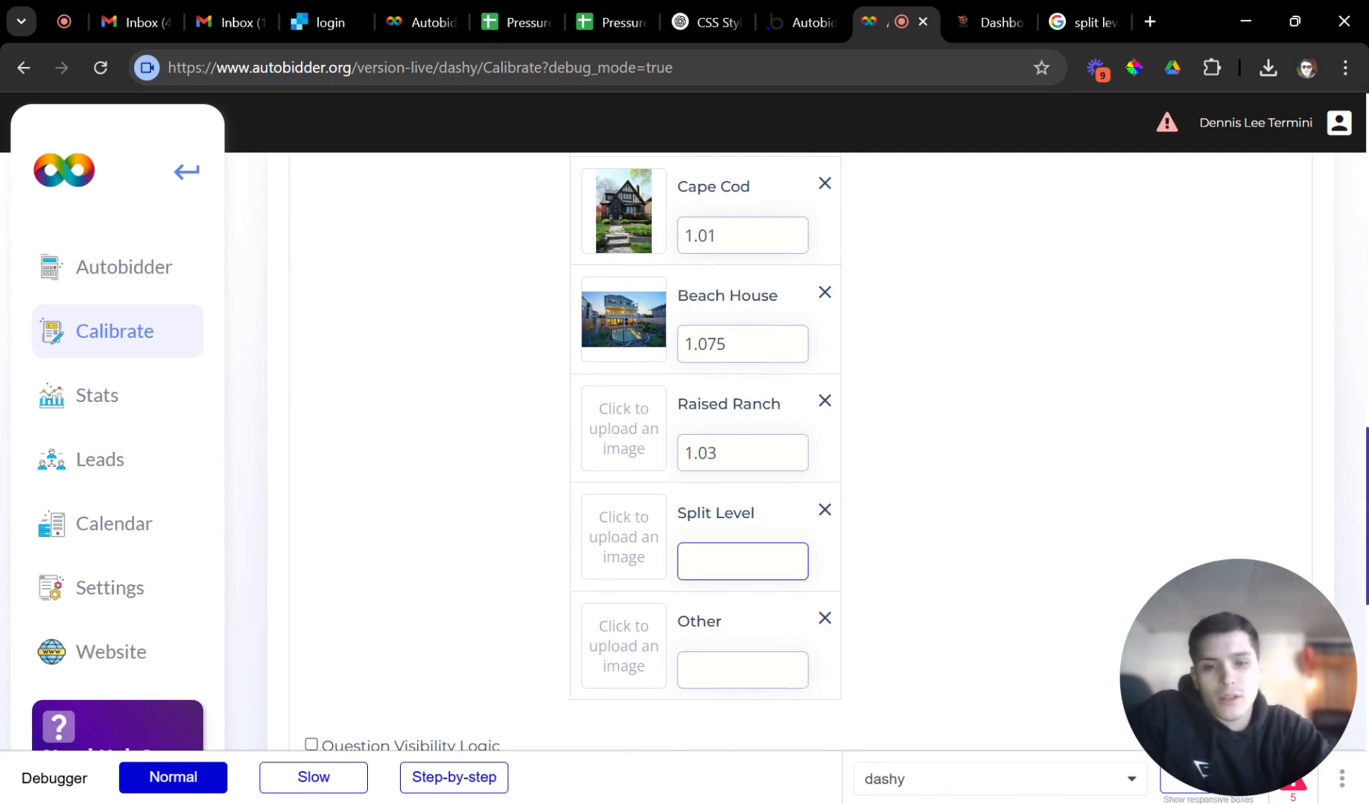
pyautogui.write('1')
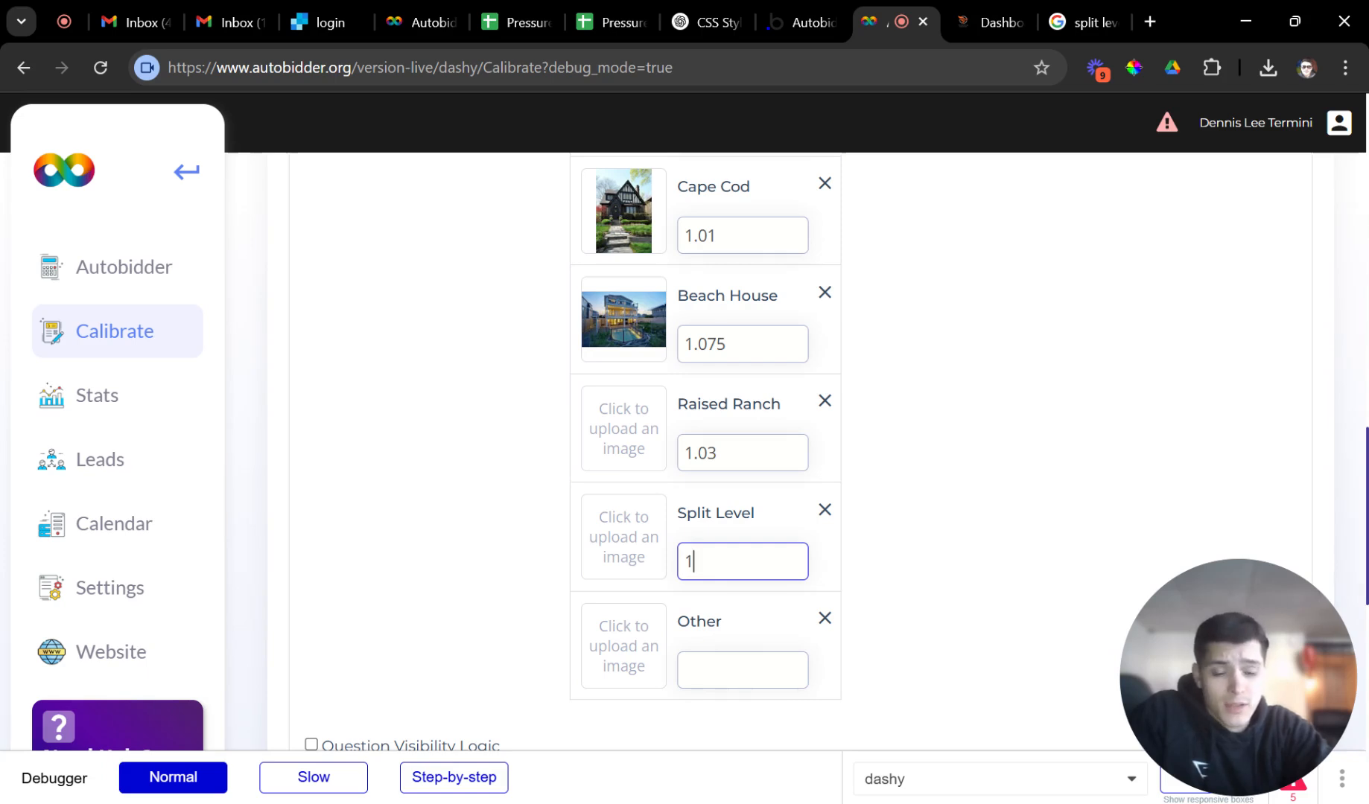
pyautogui.write('.')
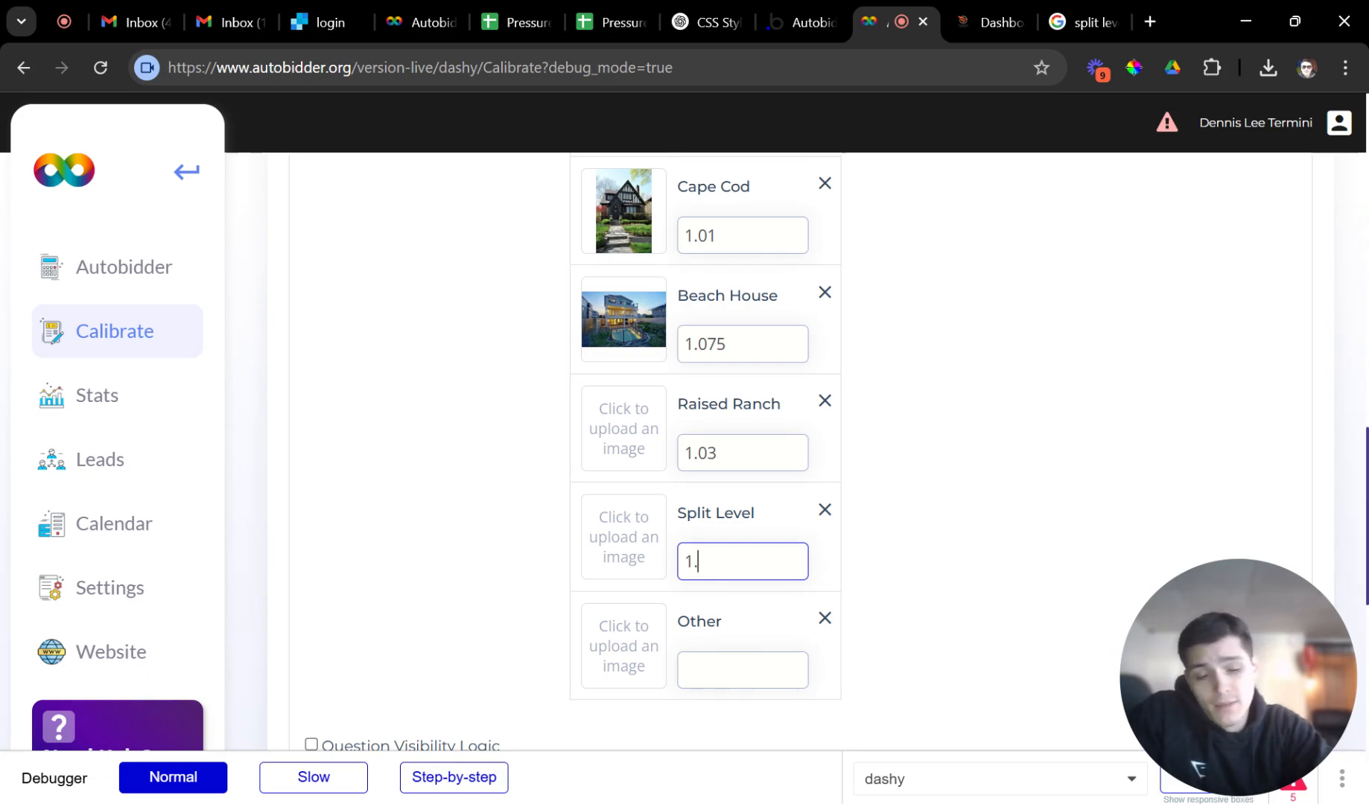
pyautogui.write('29')
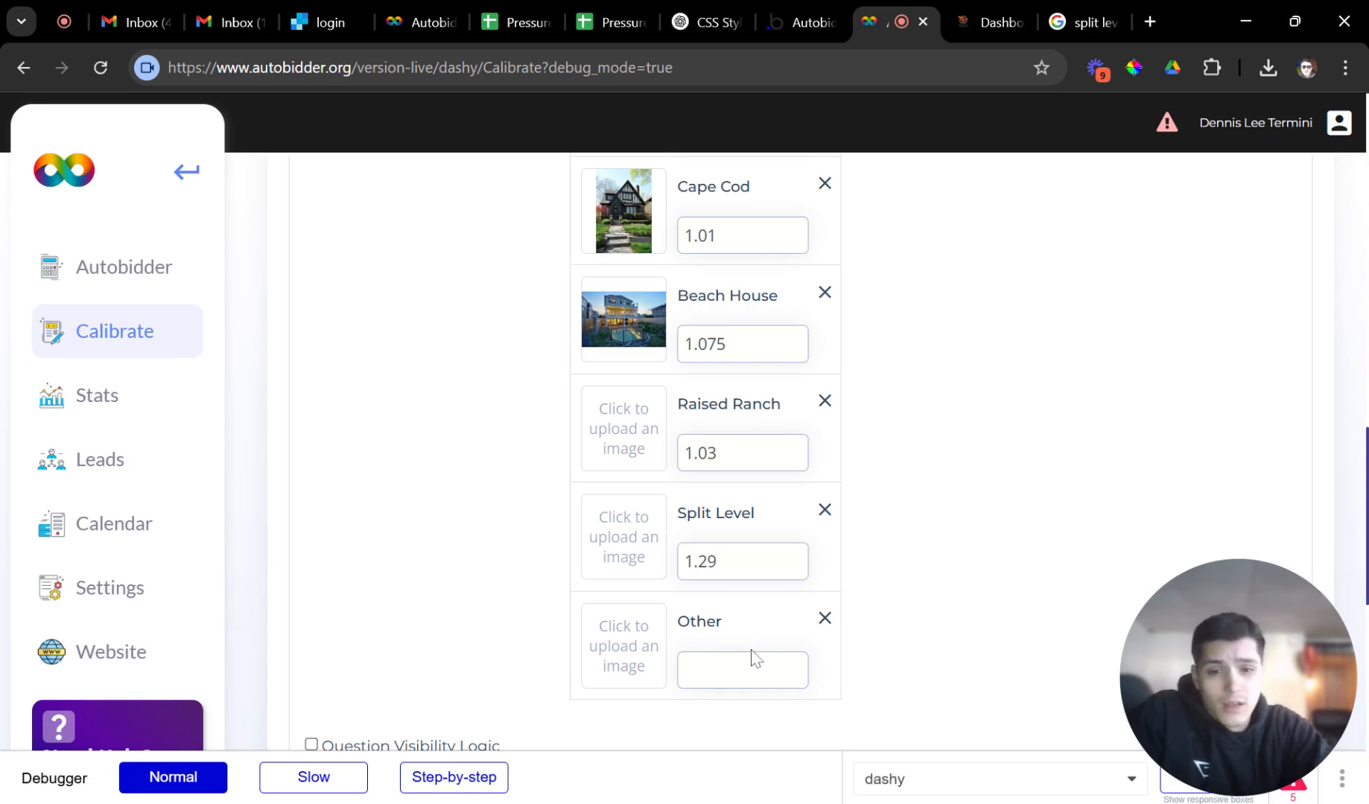
# Correct Split Level's multiplier to 1.029 and set Other's multiplier to 1.04.
pyautogui.click(753, 665)
pyautogui.write('1.9')
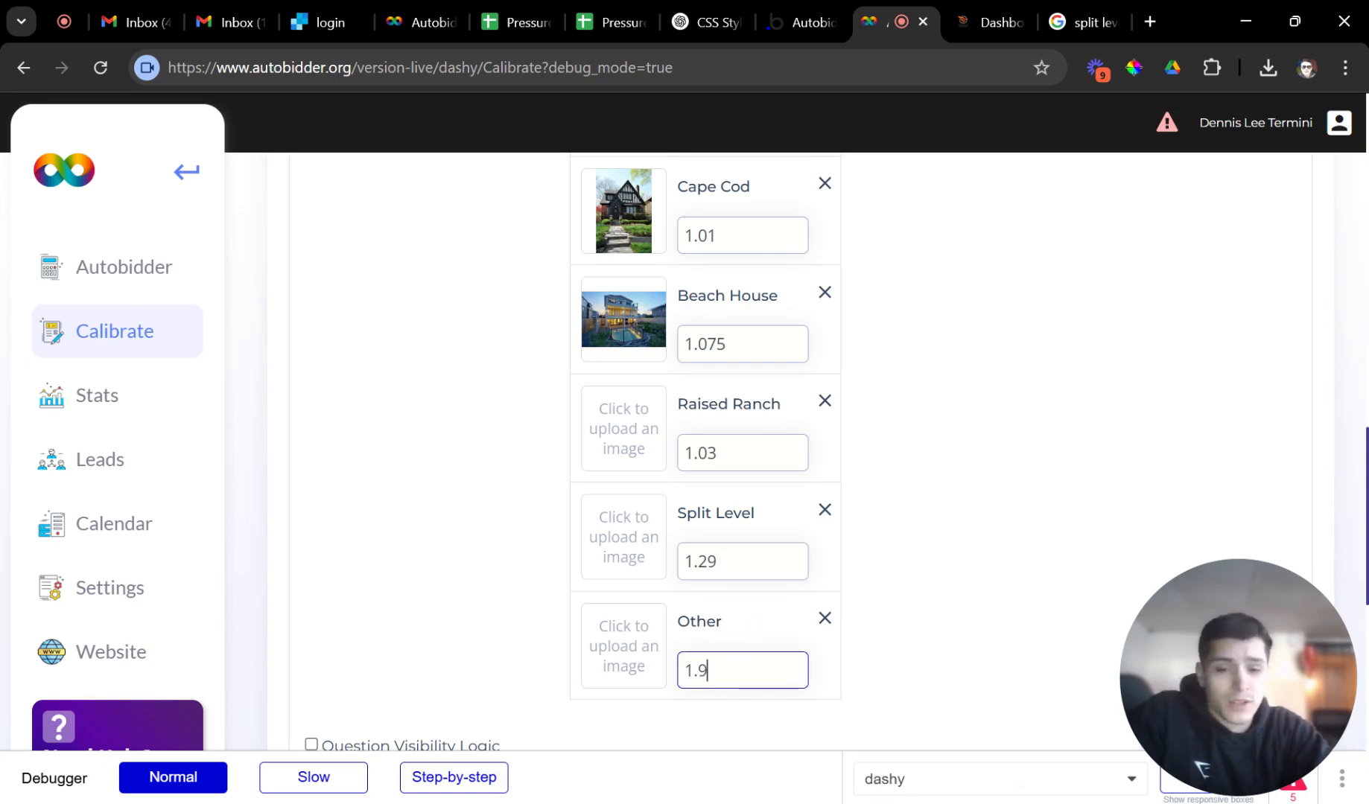
pyautogui.press('BackSpace')
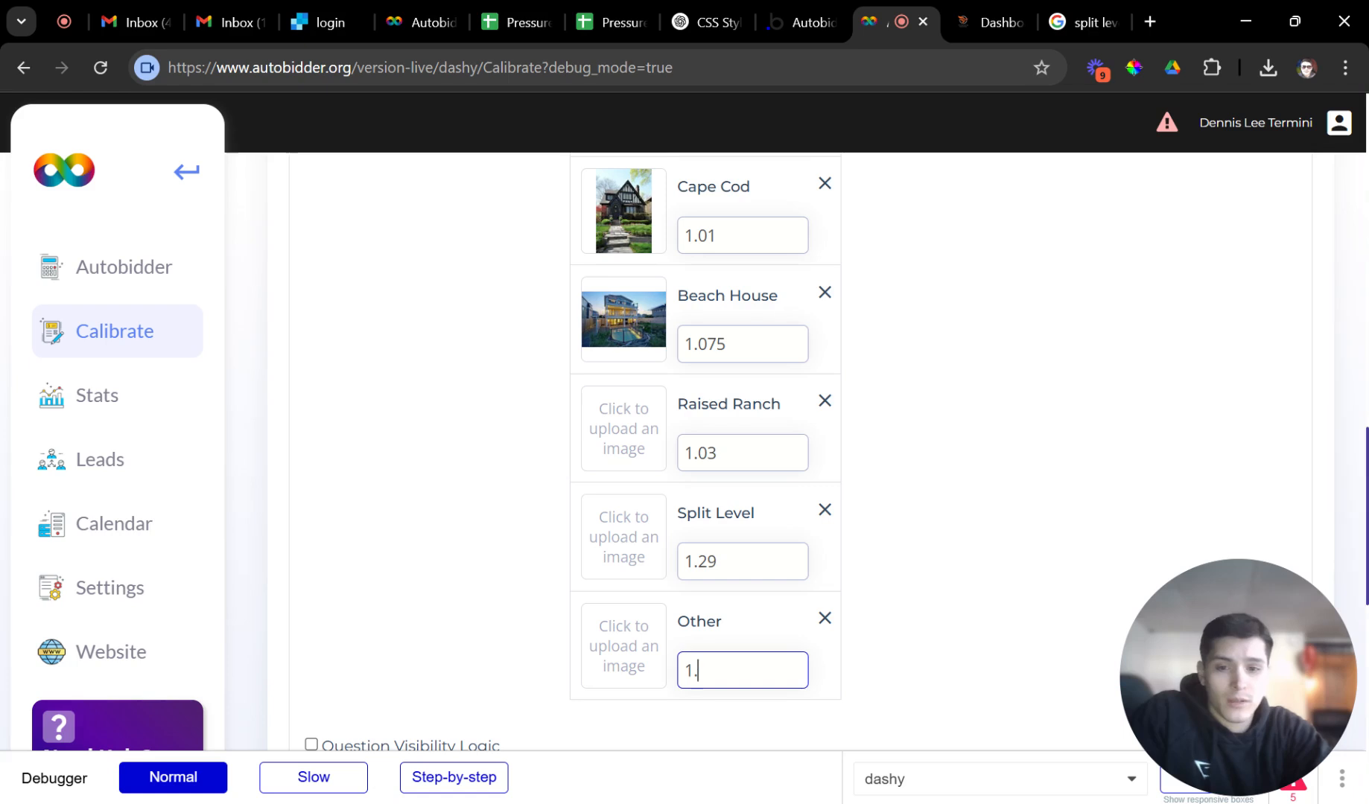
pyautogui.click(724, 564)
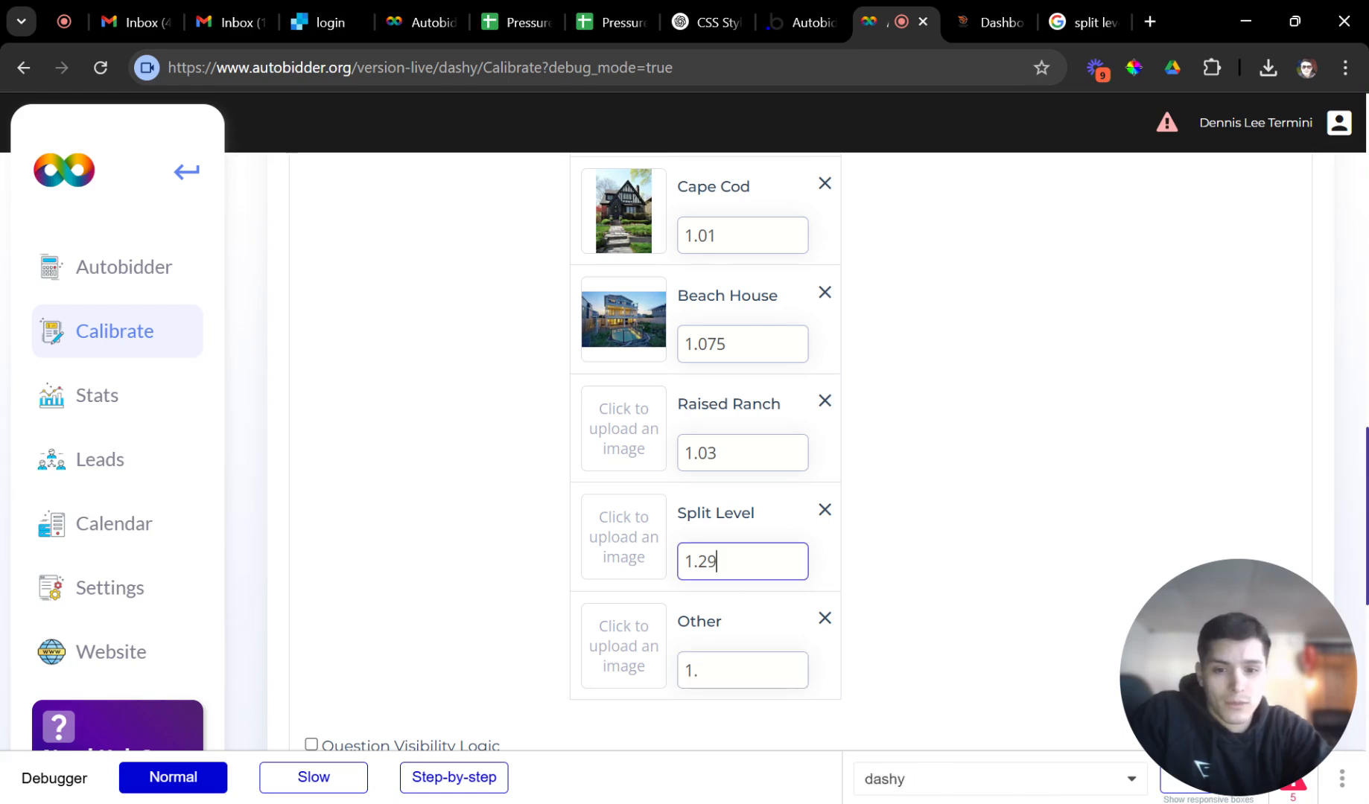
pyautogui.press('BackSpace')
pyautogui.press('BackSpace')
pyautogui.write('029')
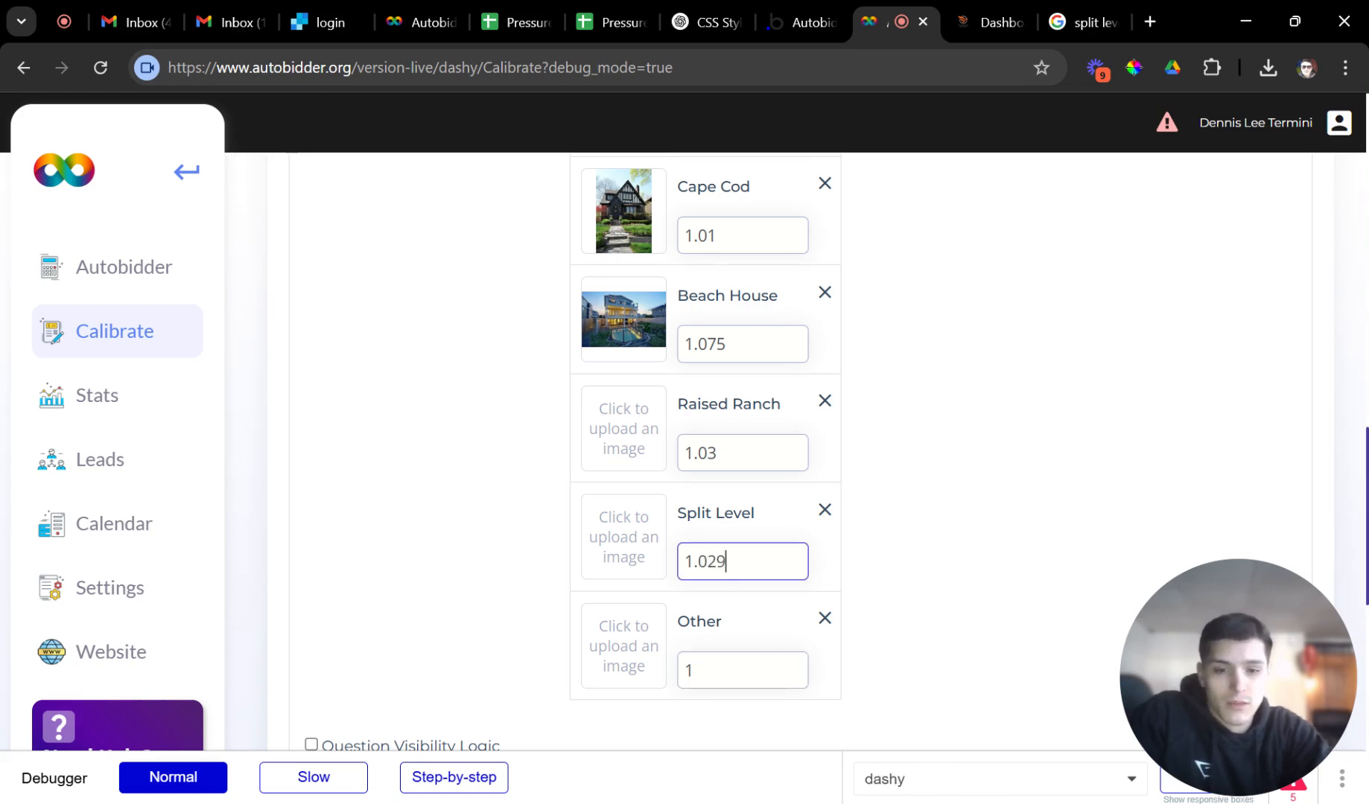
pyautogui.click(715, 671)
pyautogui.write('.')
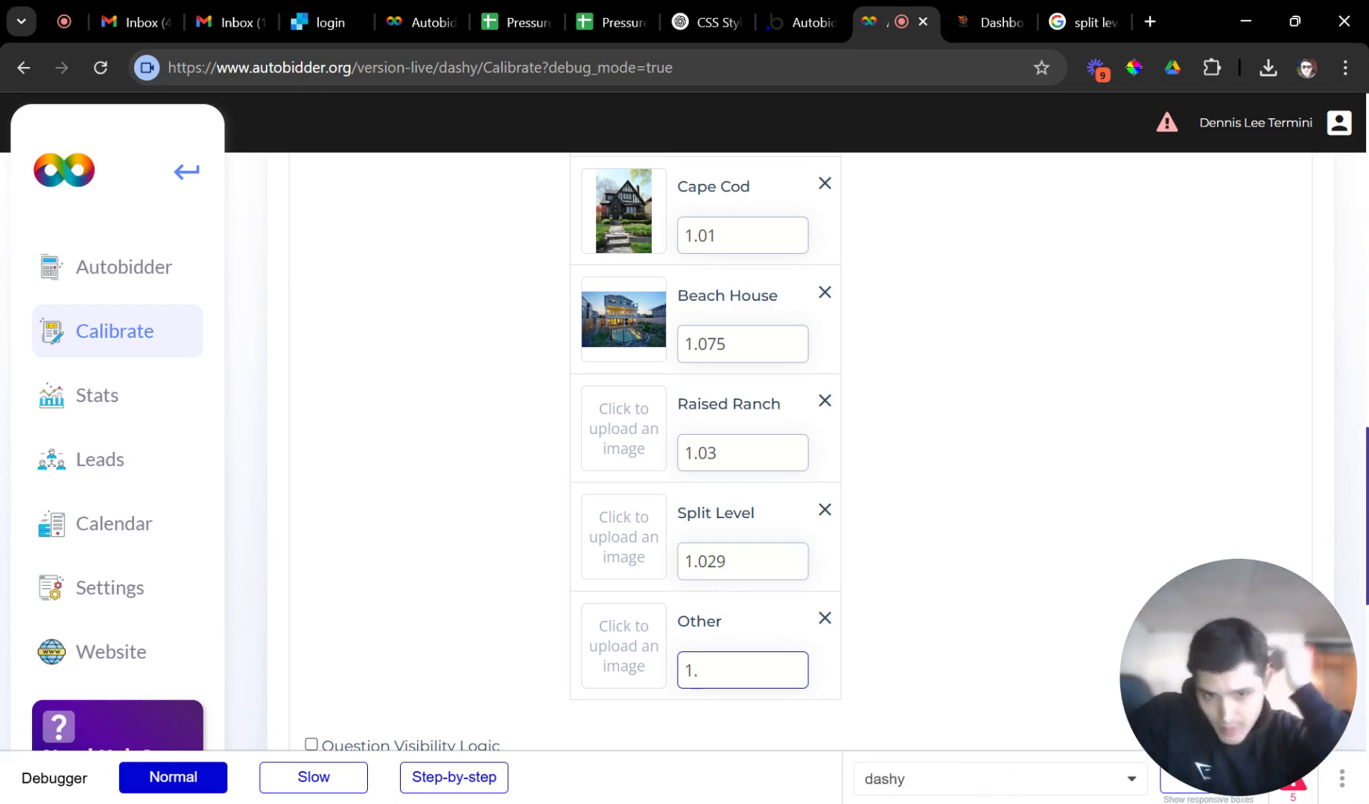
pyautogui.write('0')
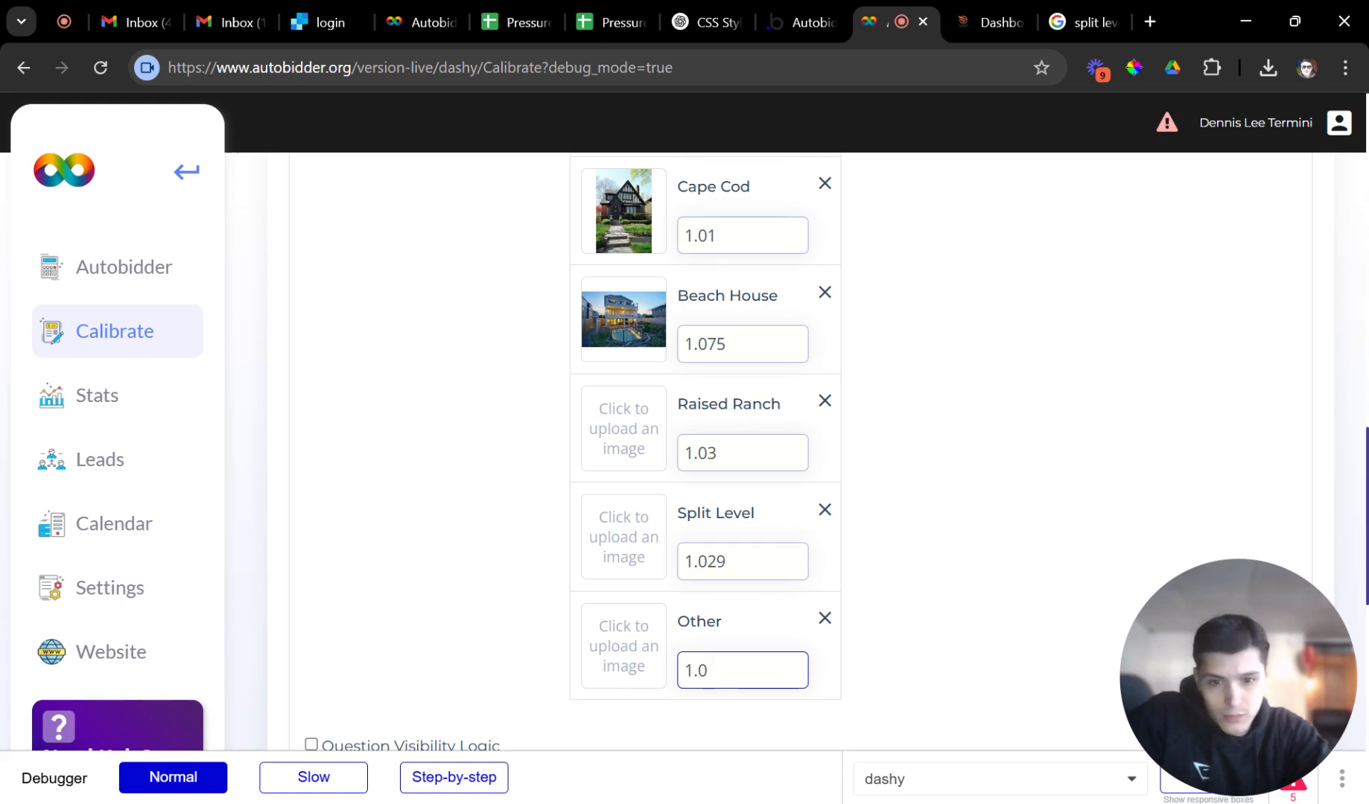
pyautogui.write('5')
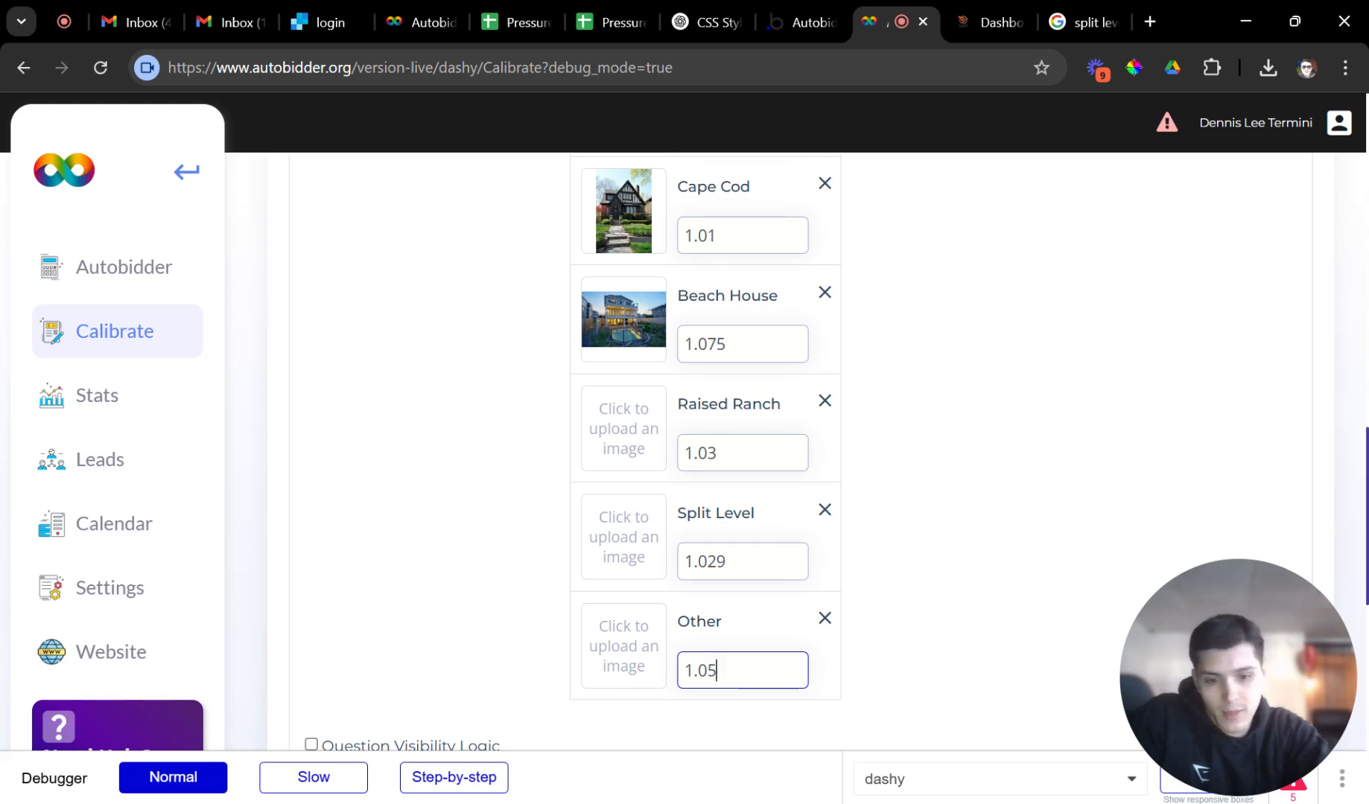
pyautogui.press('BackSpace')
pyautogui.write('4')
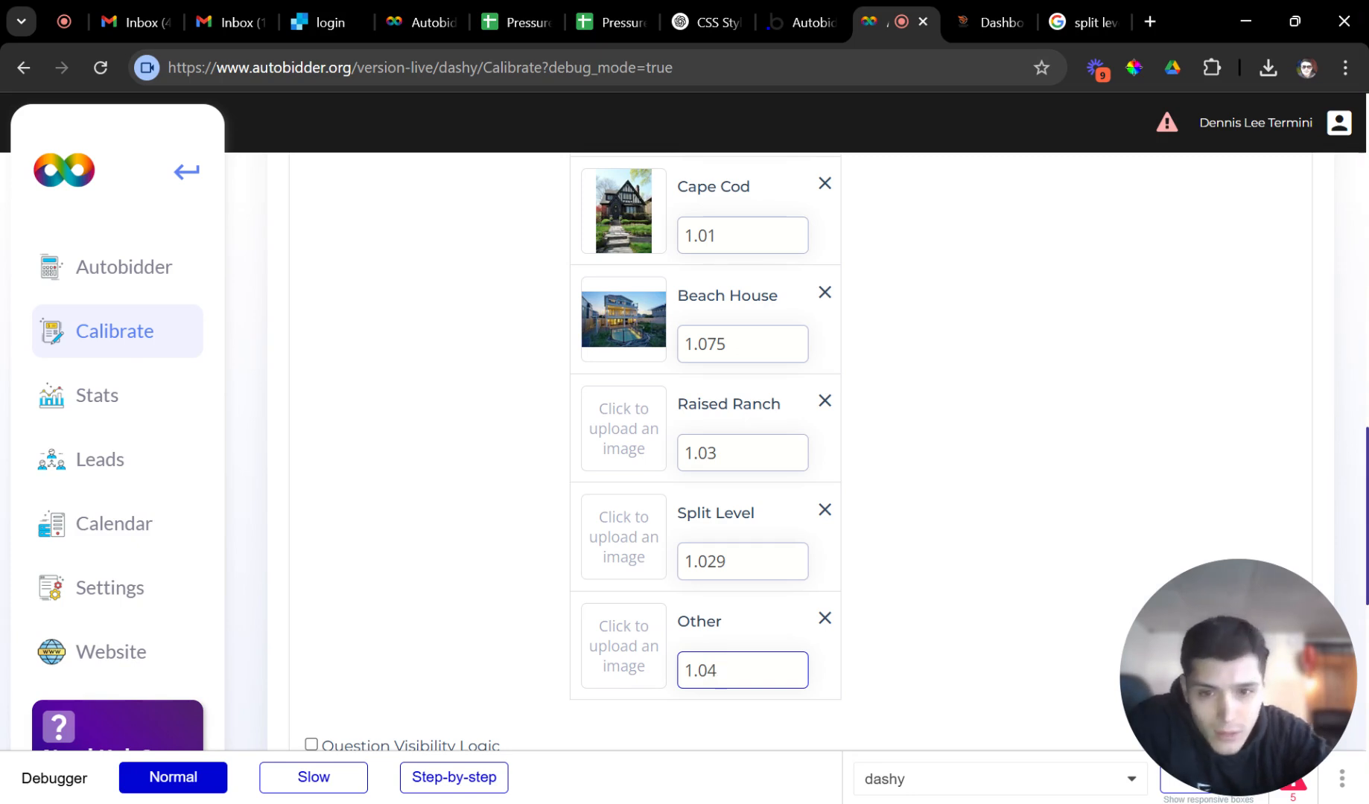
pyautogui.scroll(2, 721, 687)
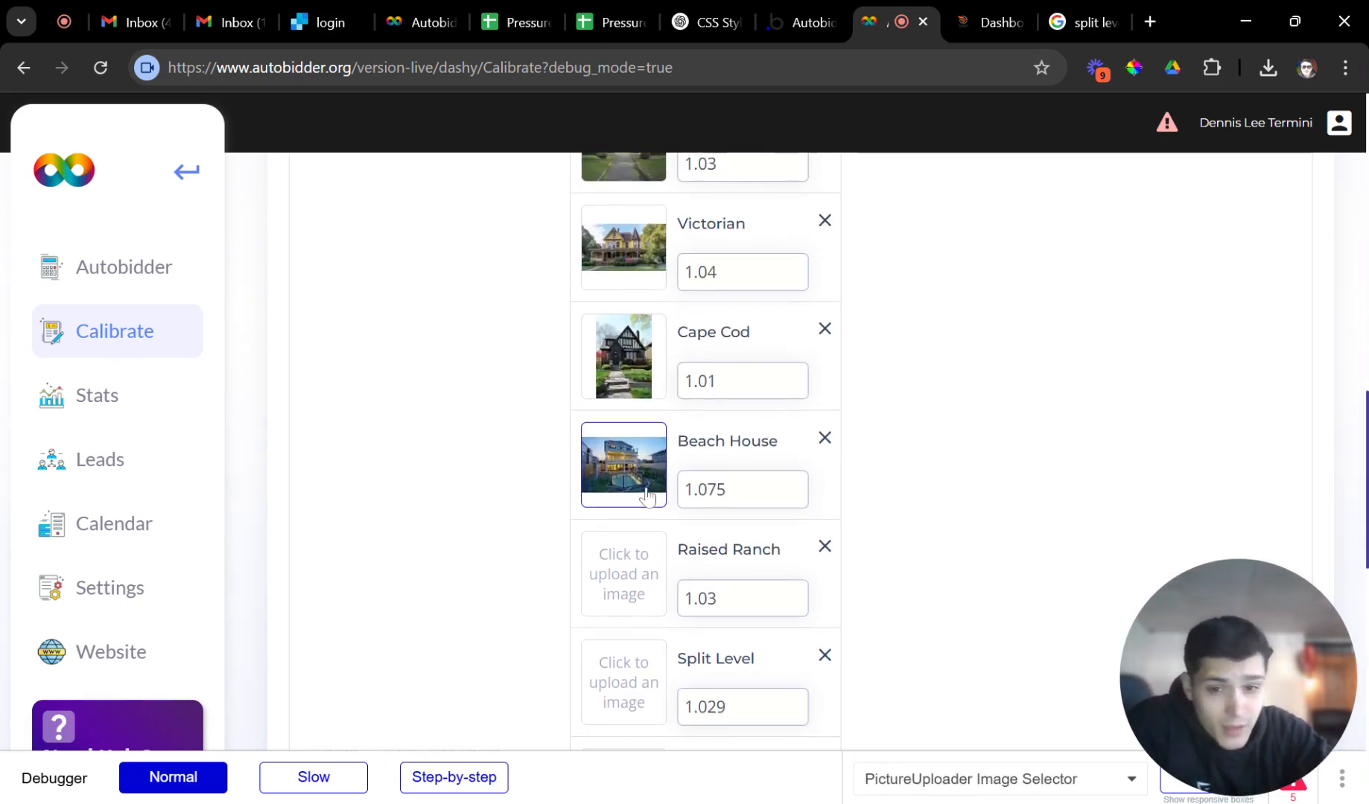
pyautogui.scroll(2, 699, 483)
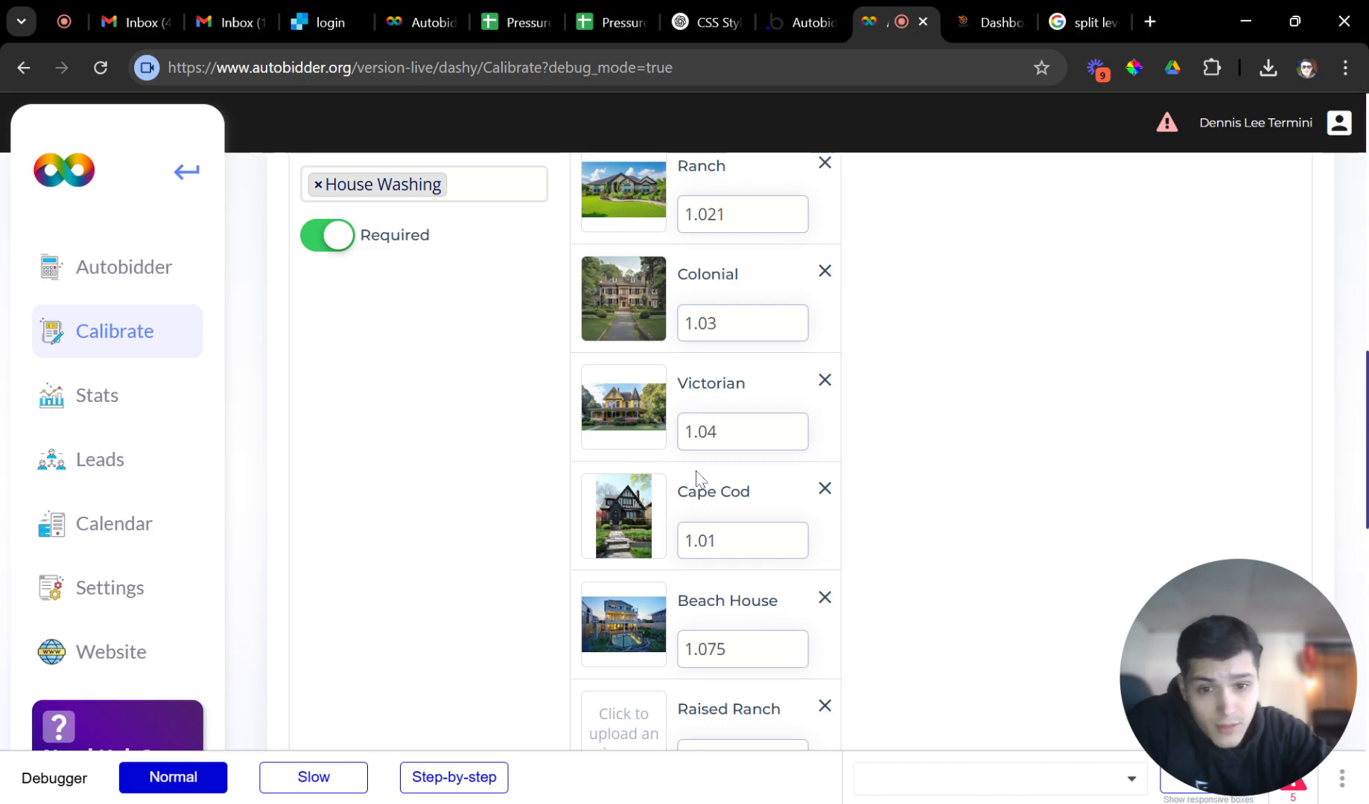
# Add Gutter Cleaning and Roof Cleaning to House Style's connected services.
pyautogui.scroll(6, 698, 483)
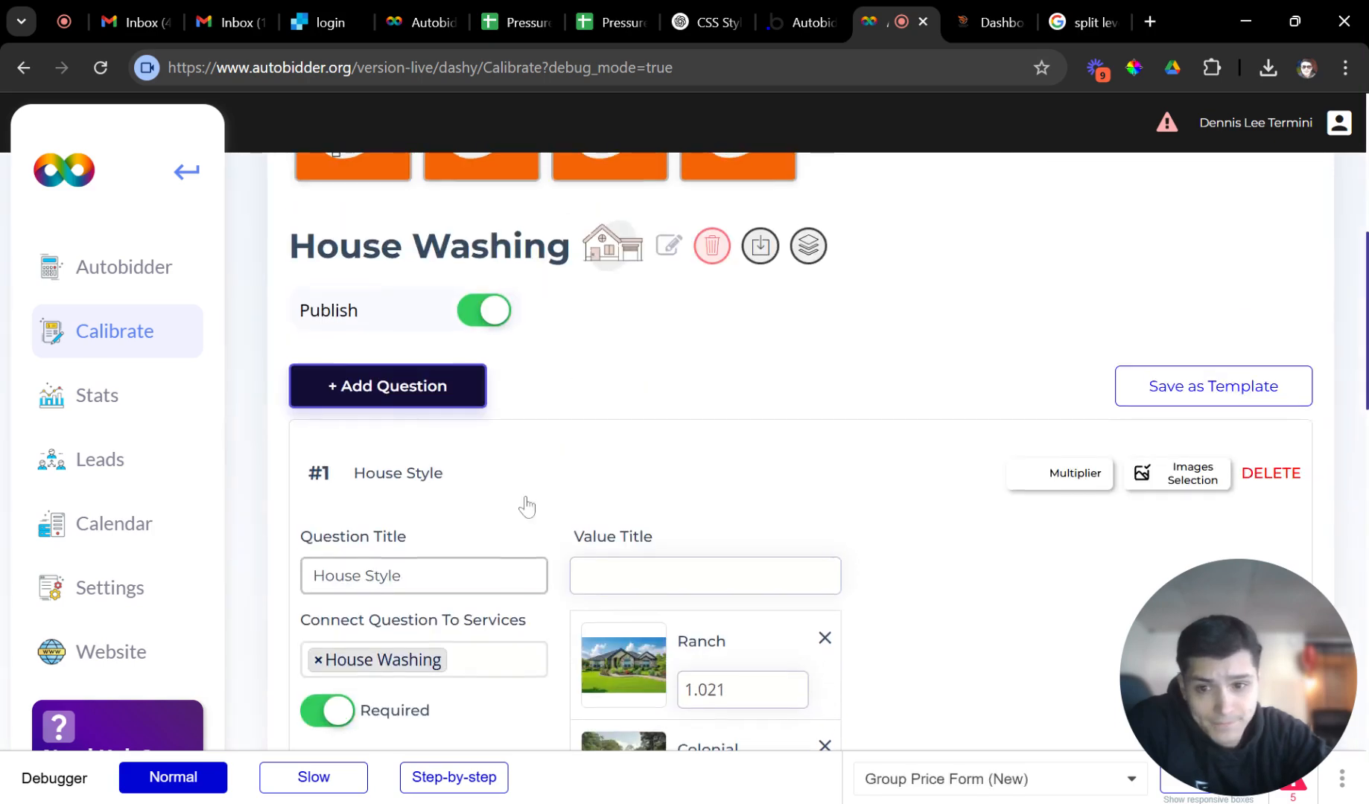
pyautogui.click(503, 491)
pyautogui.scroll(1, 715, 495)
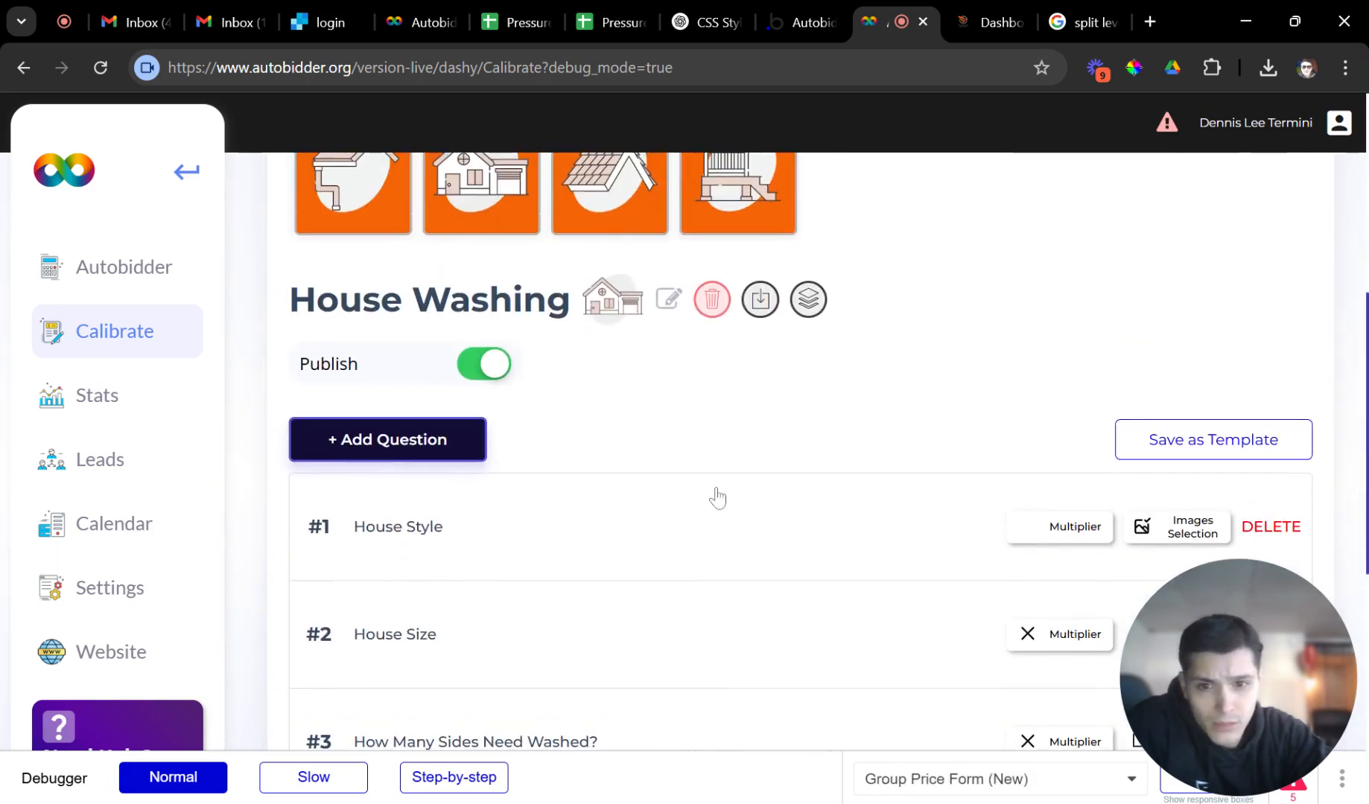
pyautogui.scroll(-1, 671, 477)
pyautogui.click(620, 461)
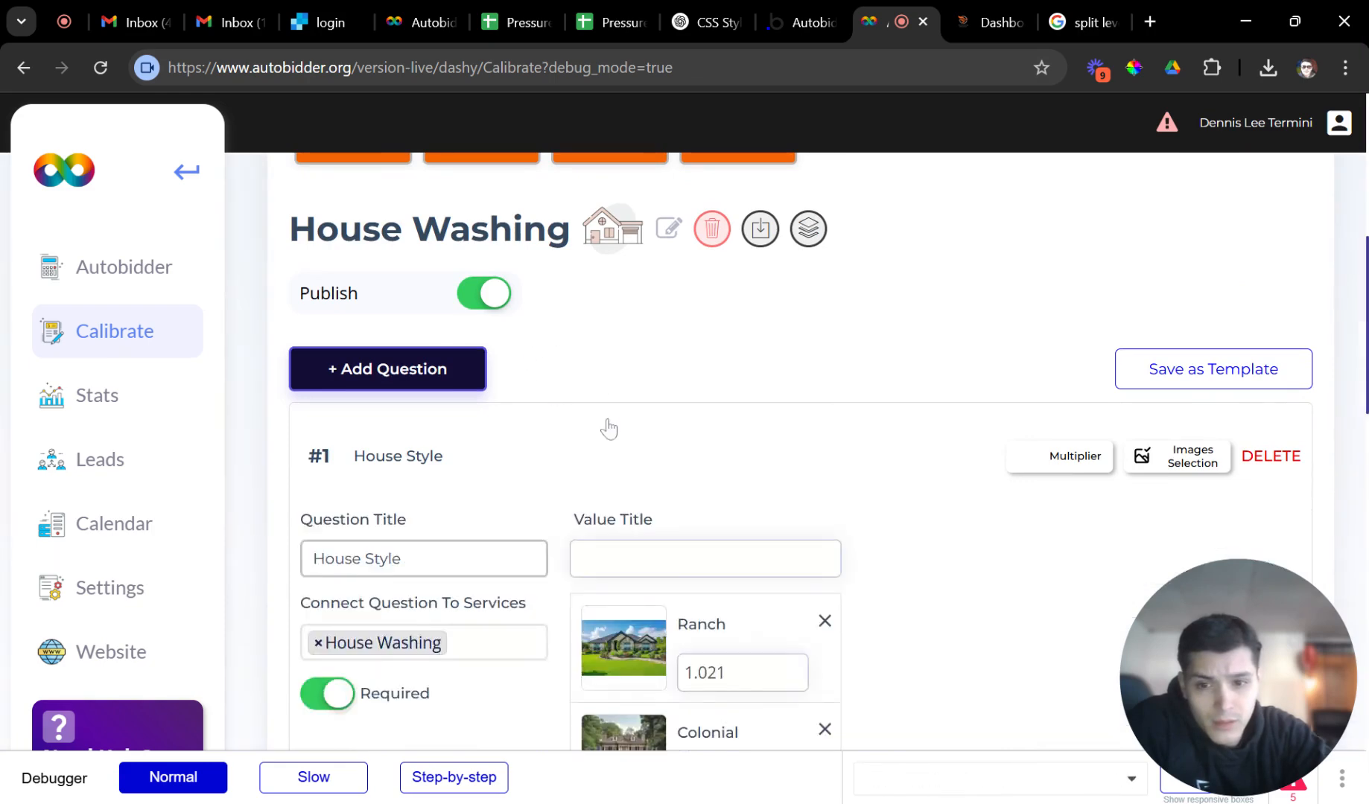
pyautogui.scroll(-15, 609, 429)
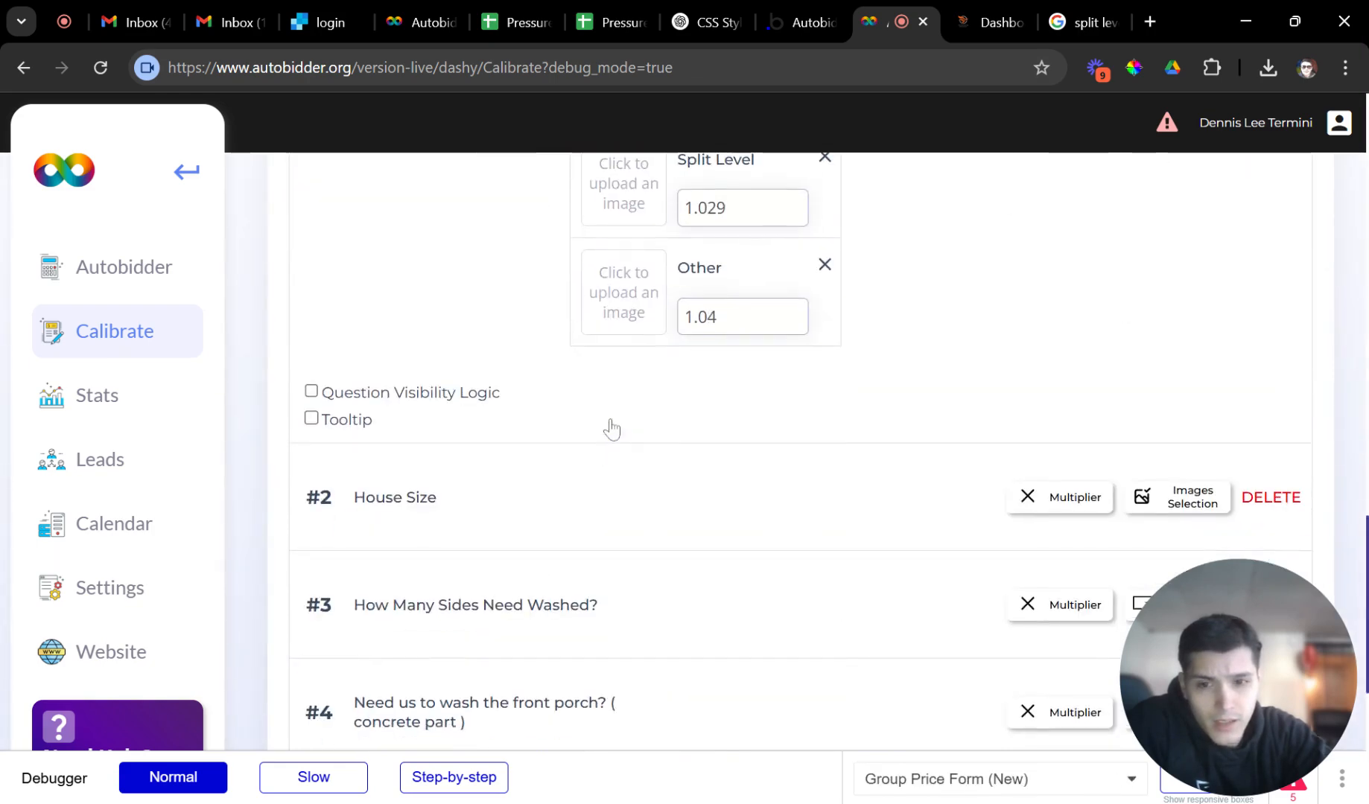
pyautogui.scroll(15, 611, 430)
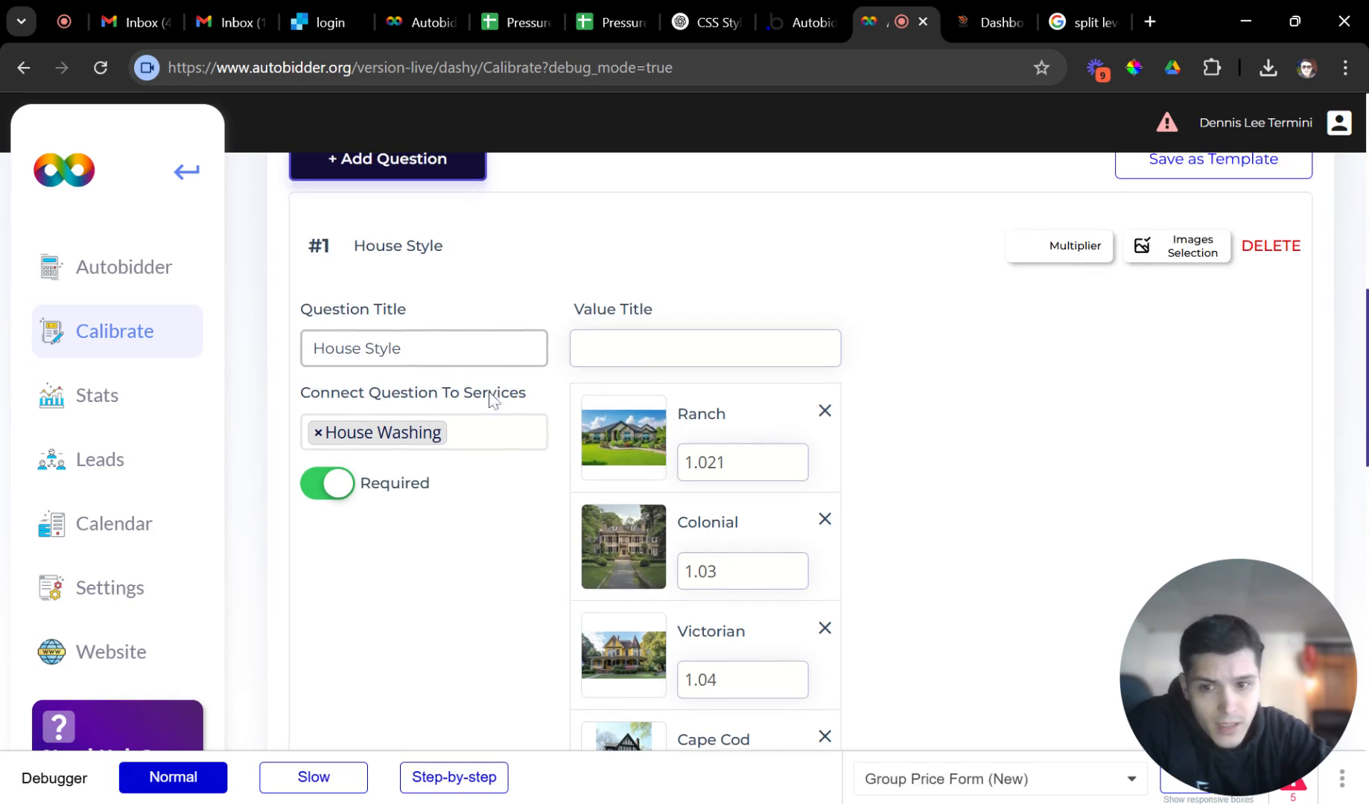
pyautogui.click(483, 434)
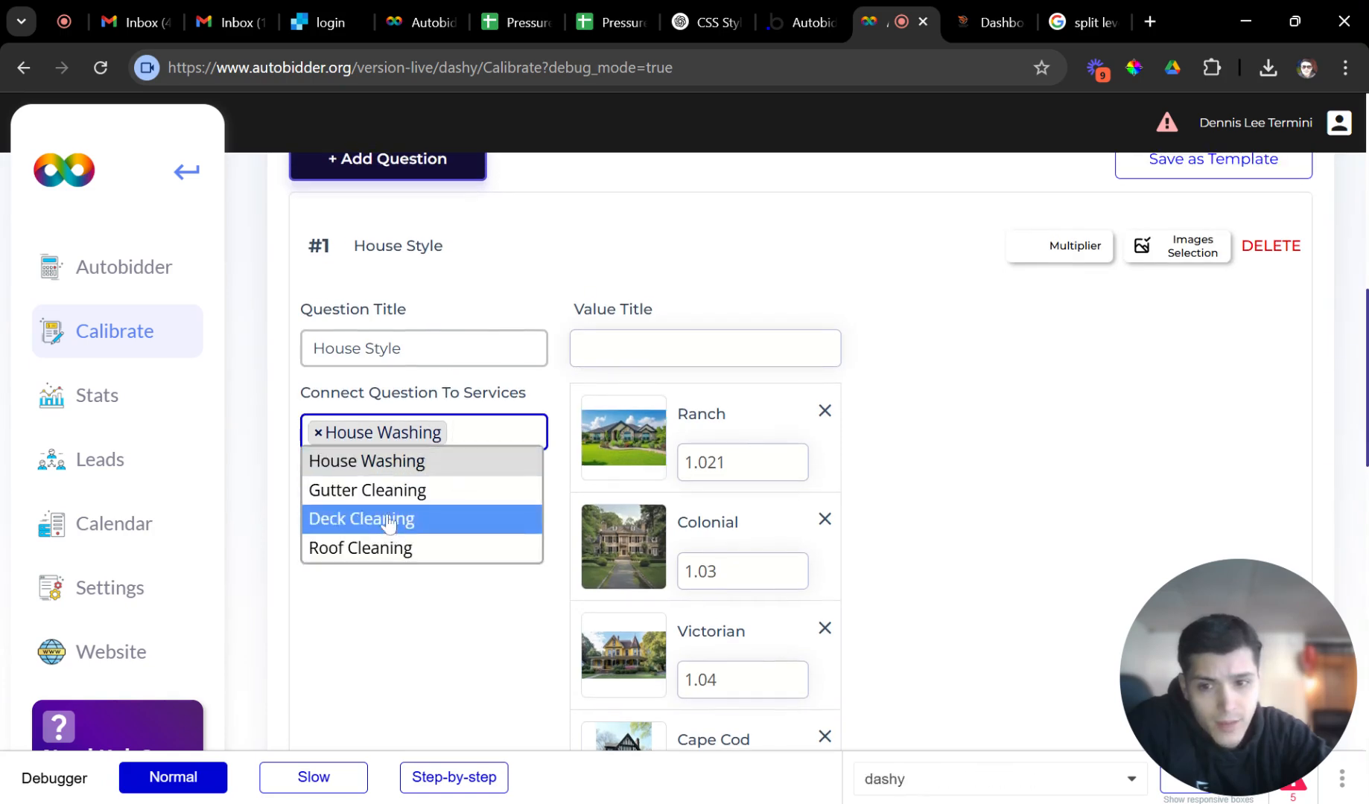
pyautogui.click(373, 490)
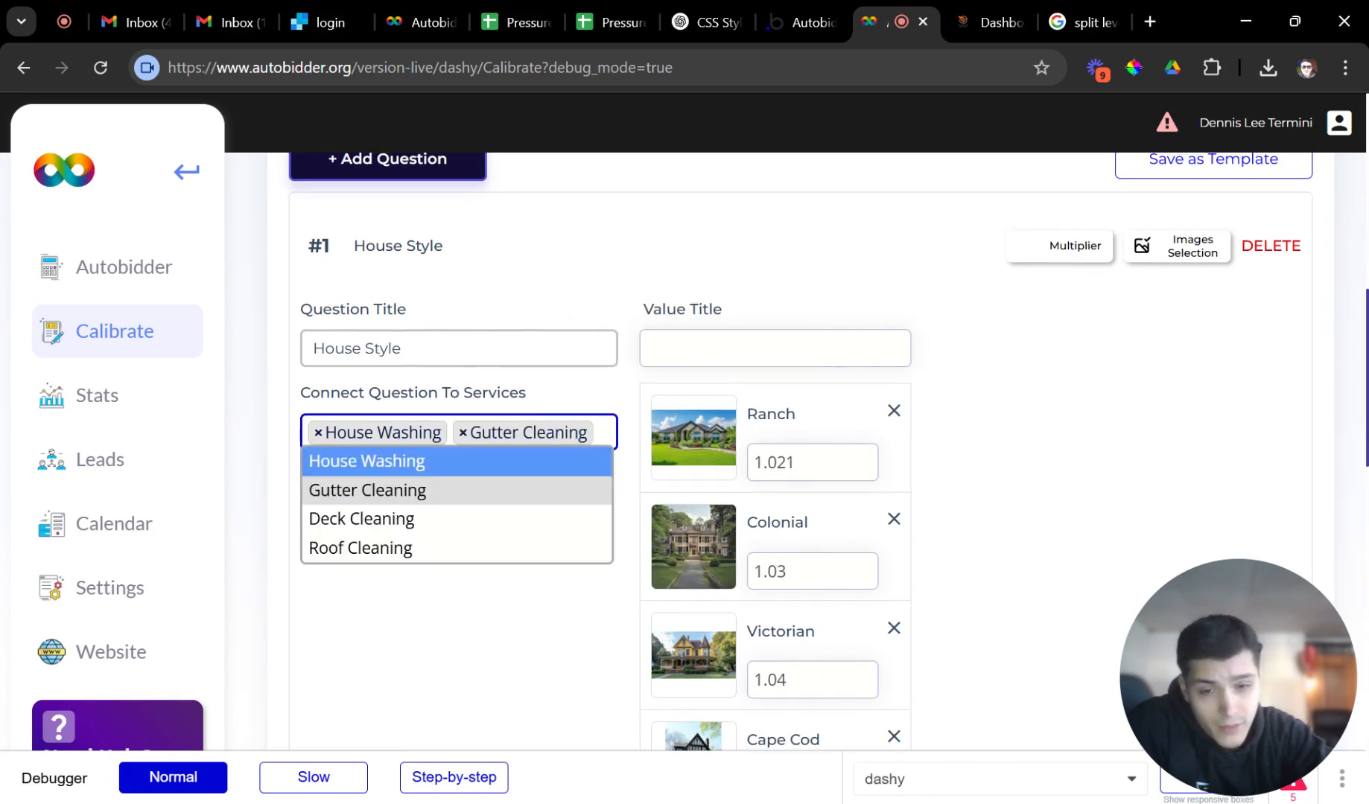
pyautogui.click(476, 557)
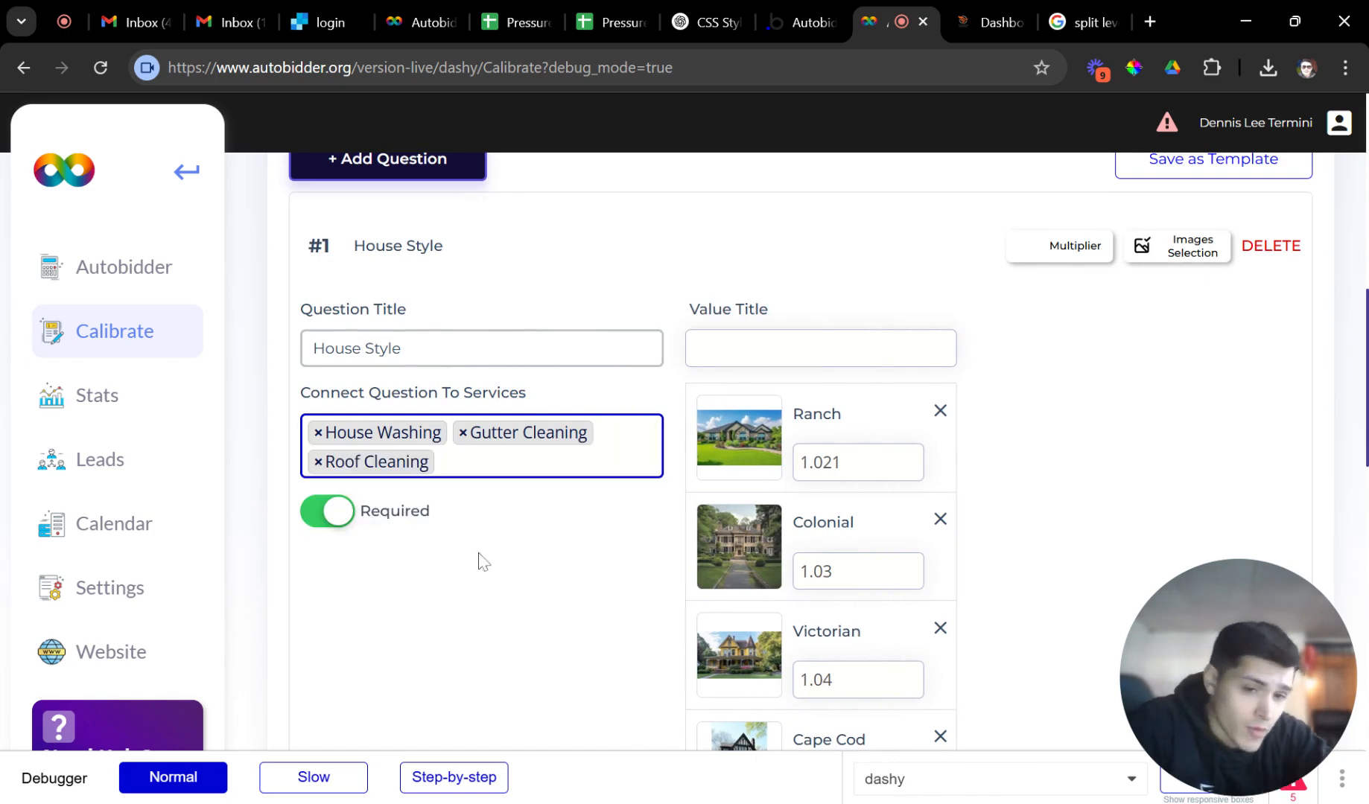
pyautogui.click(484, 568)
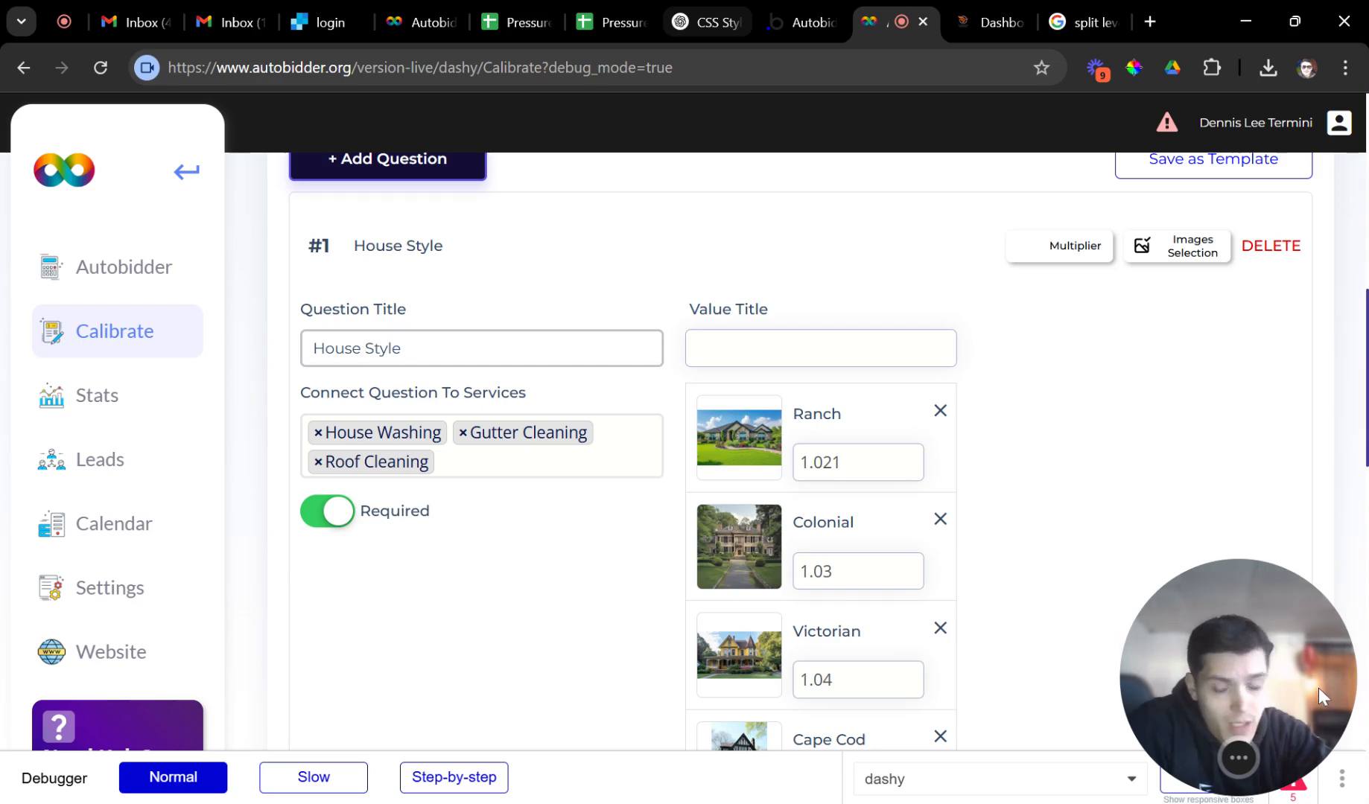
pyautogui.scroll(5, 1070, 425)
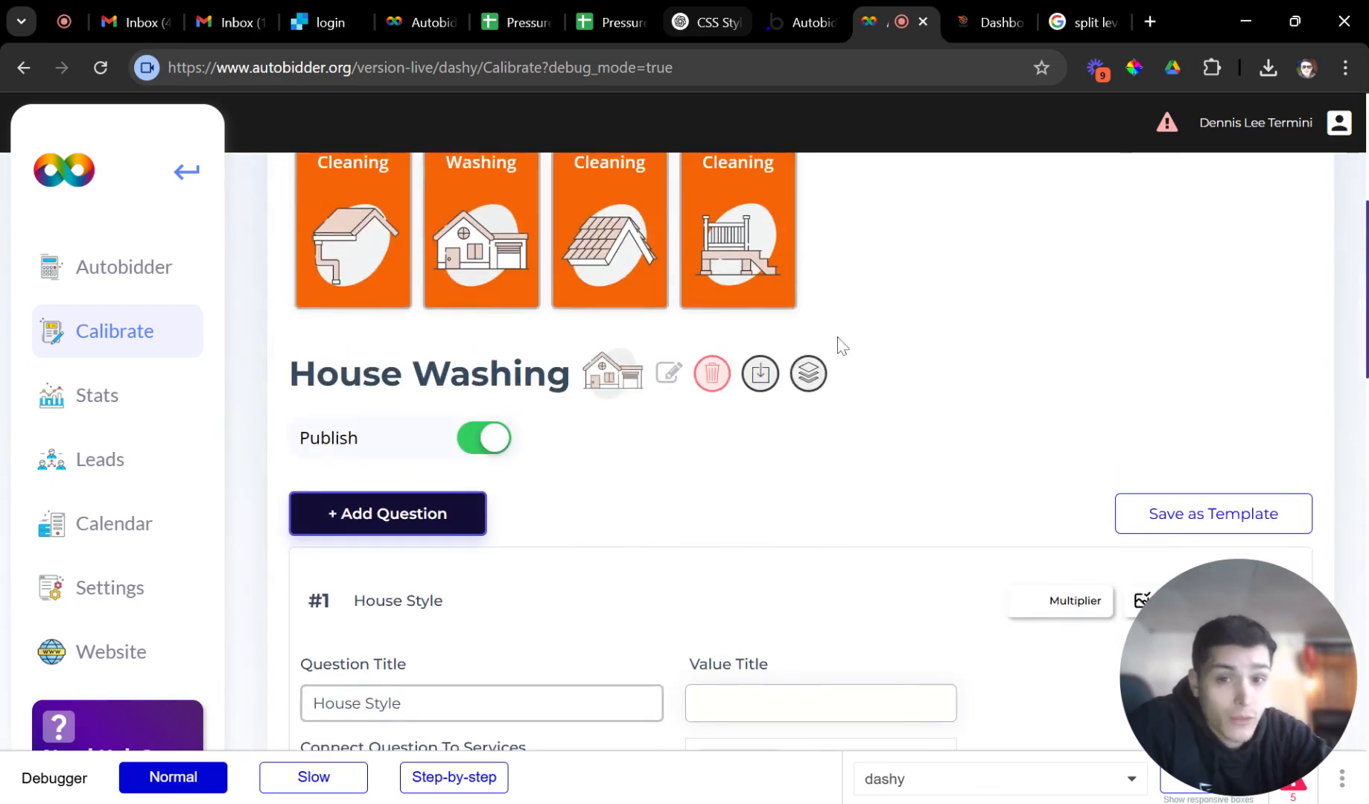
# Collapse the House Style question and scroll up to the service cards.
pyautogui.scroll(-4, 650, 306)
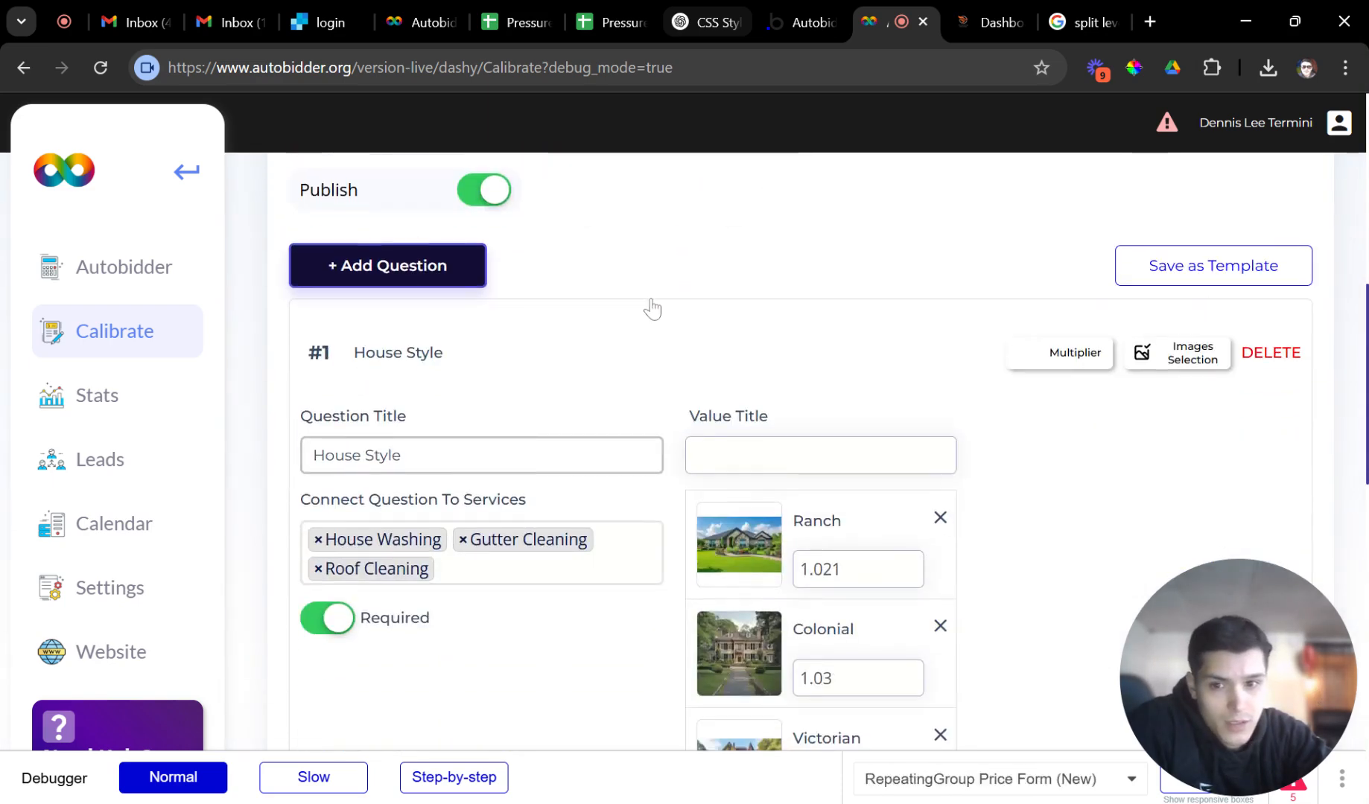
pyautogui.click(553, 351)
pyautogui.scroll(3, 624, 446)
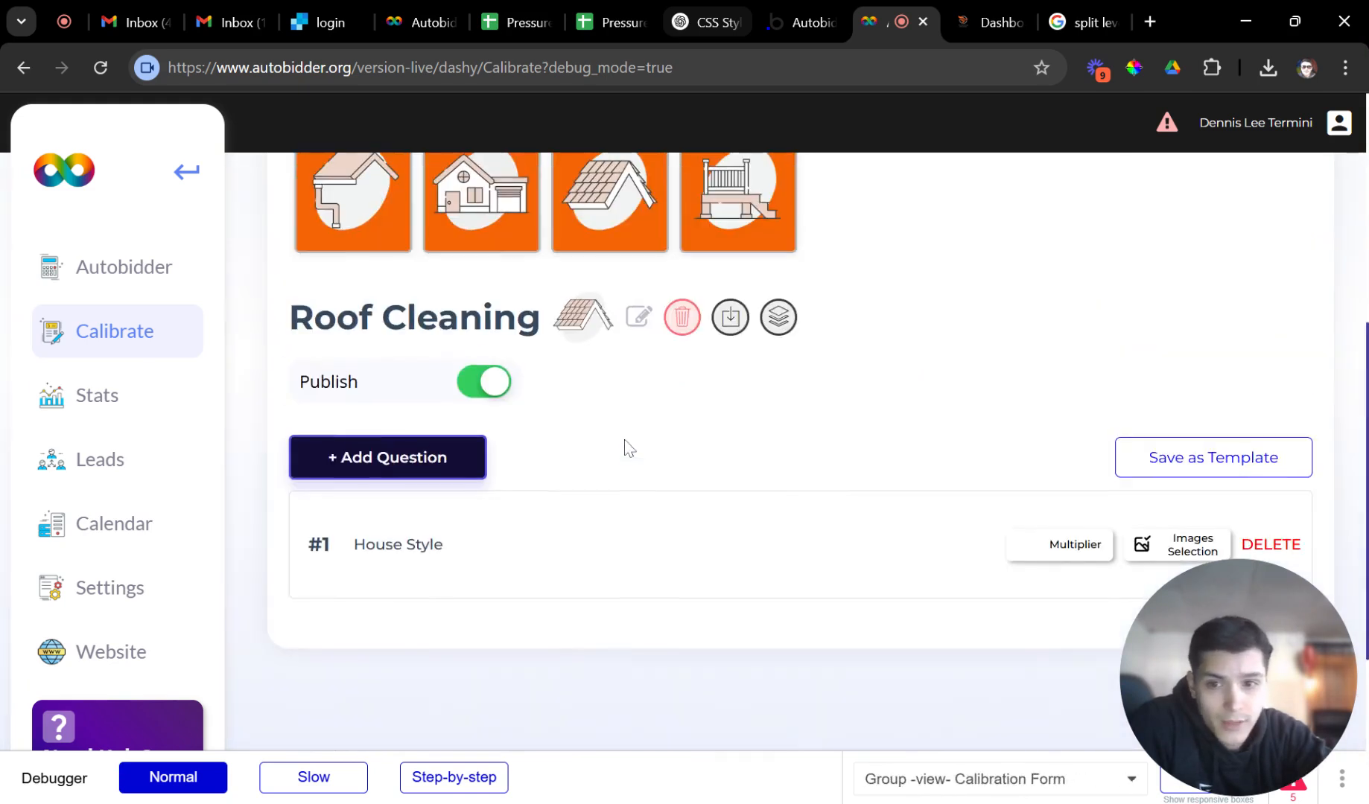
pyautogui.scroll(1, 762, 494)
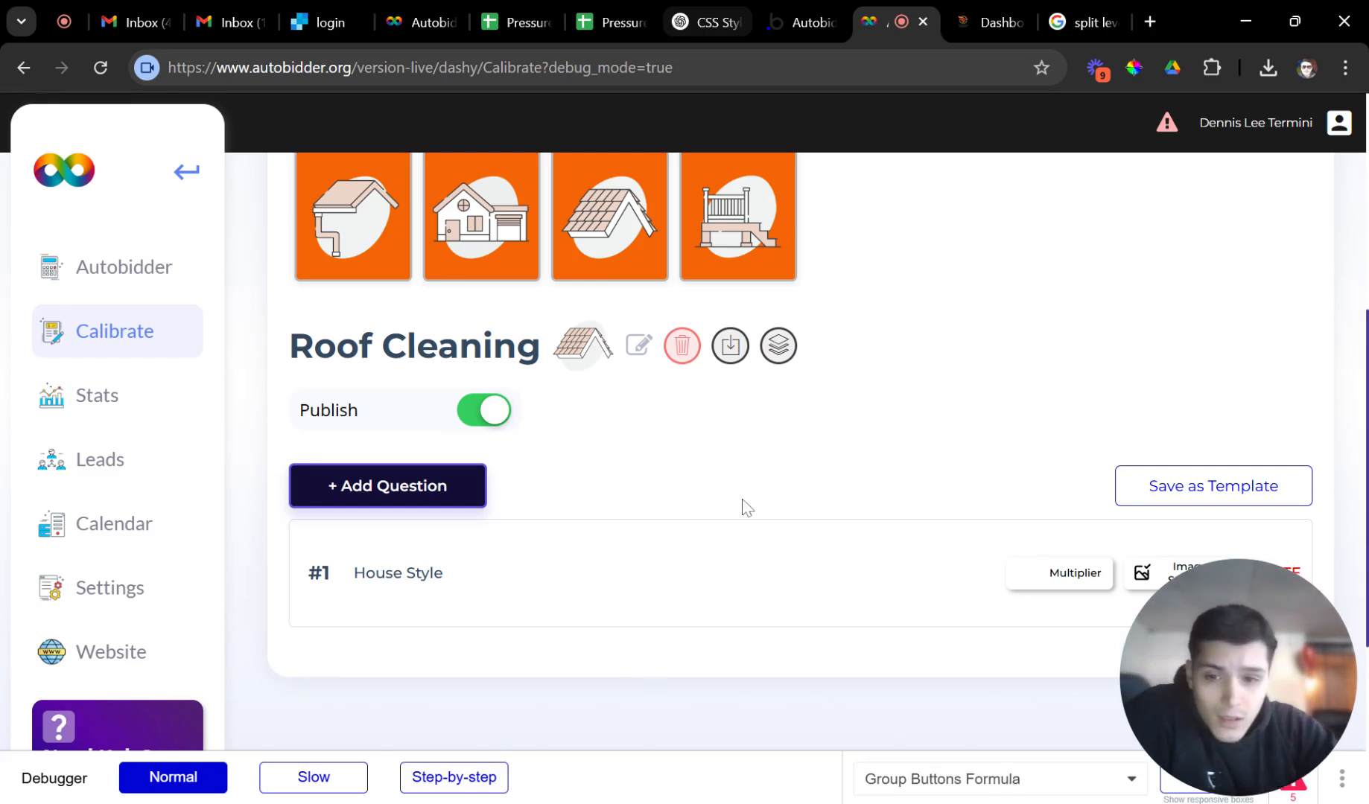
pyautogui.scroll(3, 663, 544)
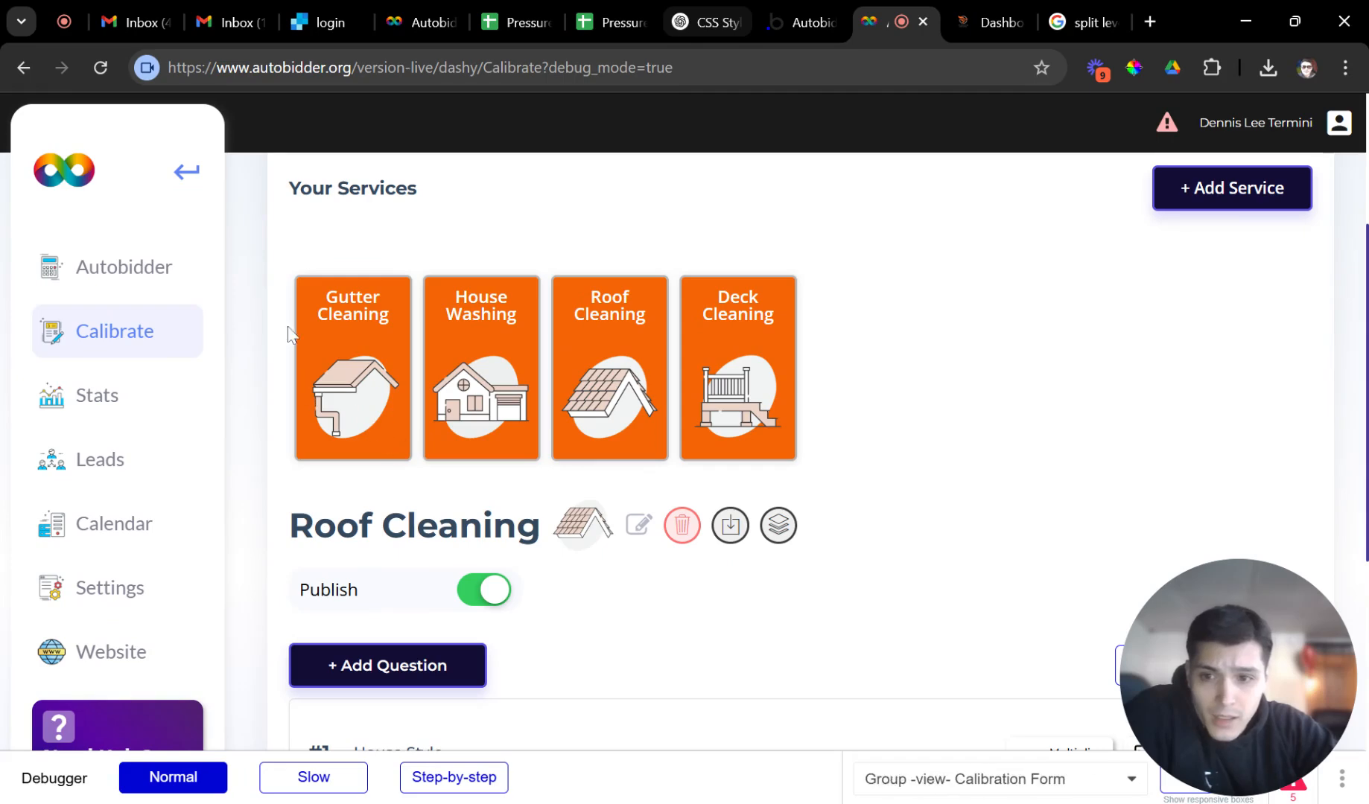
# Check House Washing's House Size question, then go to the Autobidder quote form.
pyautogui.click(515, 395)
pyautogui.scroll(-5, 521, 447)
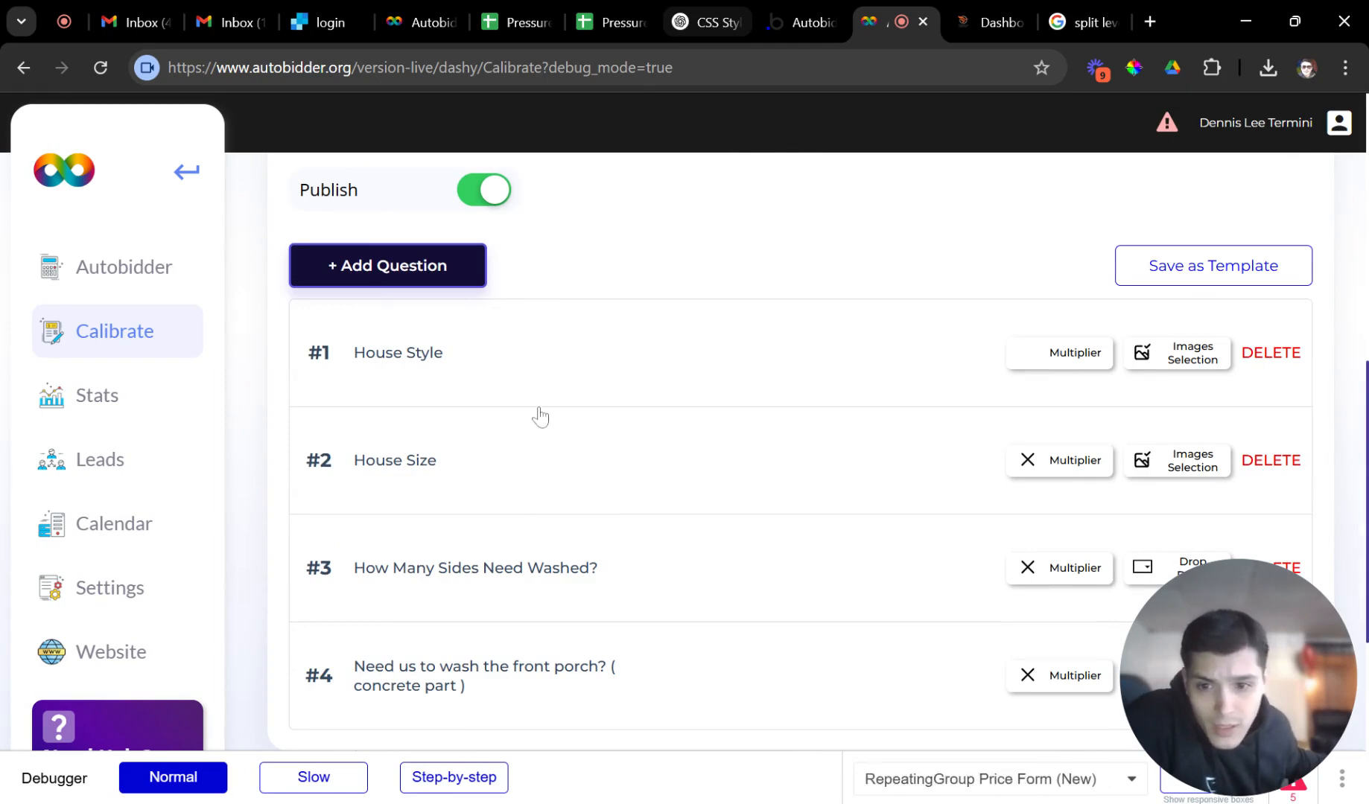
pyautogui.click(500, 473)
pyautogui.scroll(-2, 513, 459)
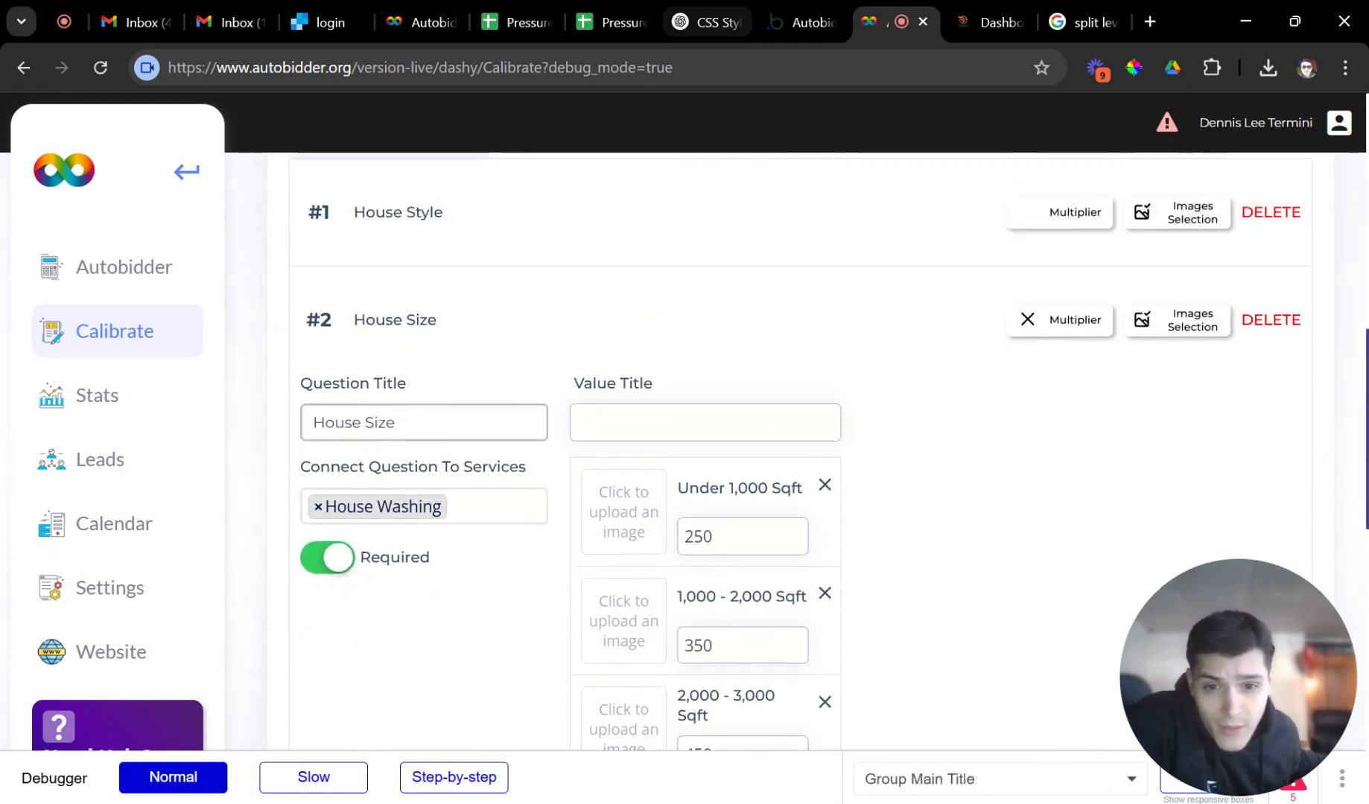
pyautogui.scroll(1, 498, 370)
pyautogui.click(498, 369)
pyautogui.scroll(-3, 506, 391)
pyautogui.scroll(2, 507, 393)
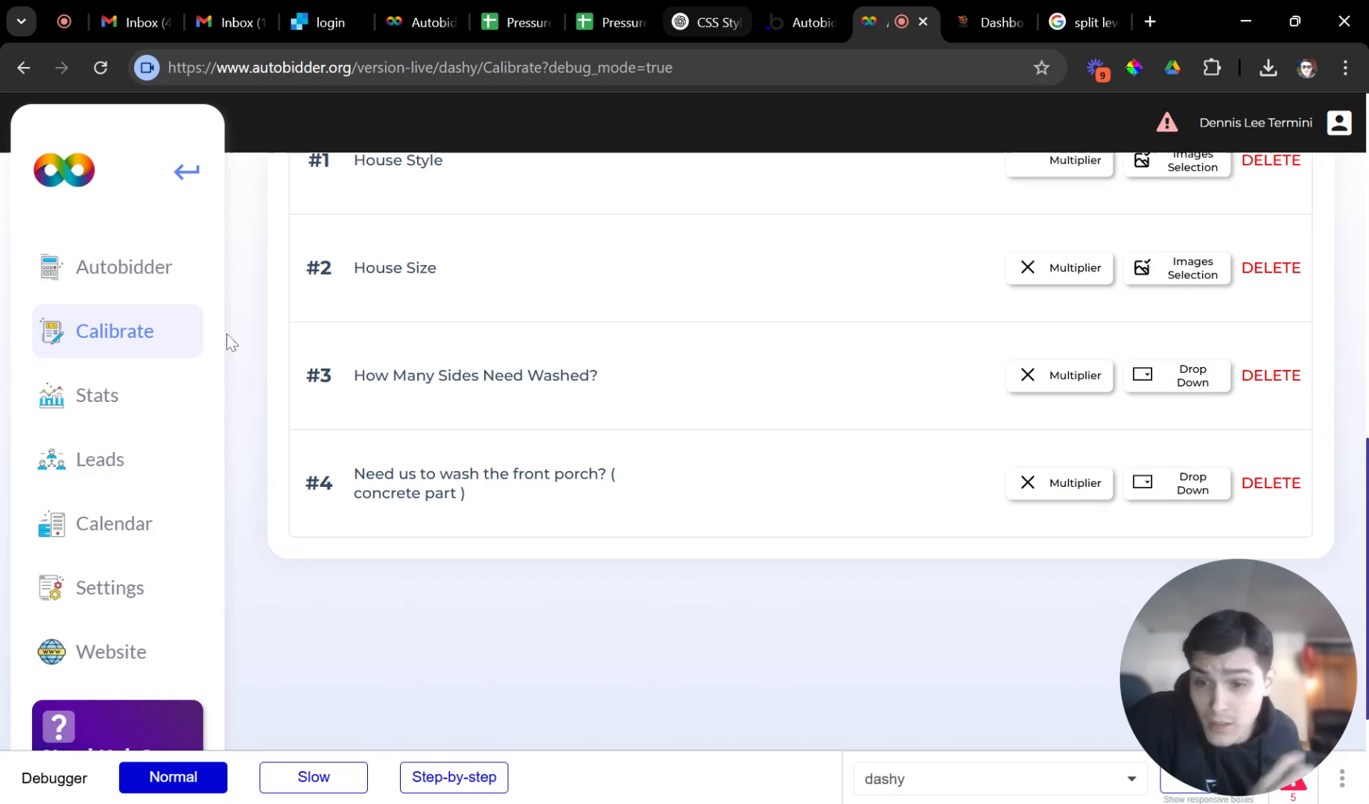
pyautogui.click(182, 291)
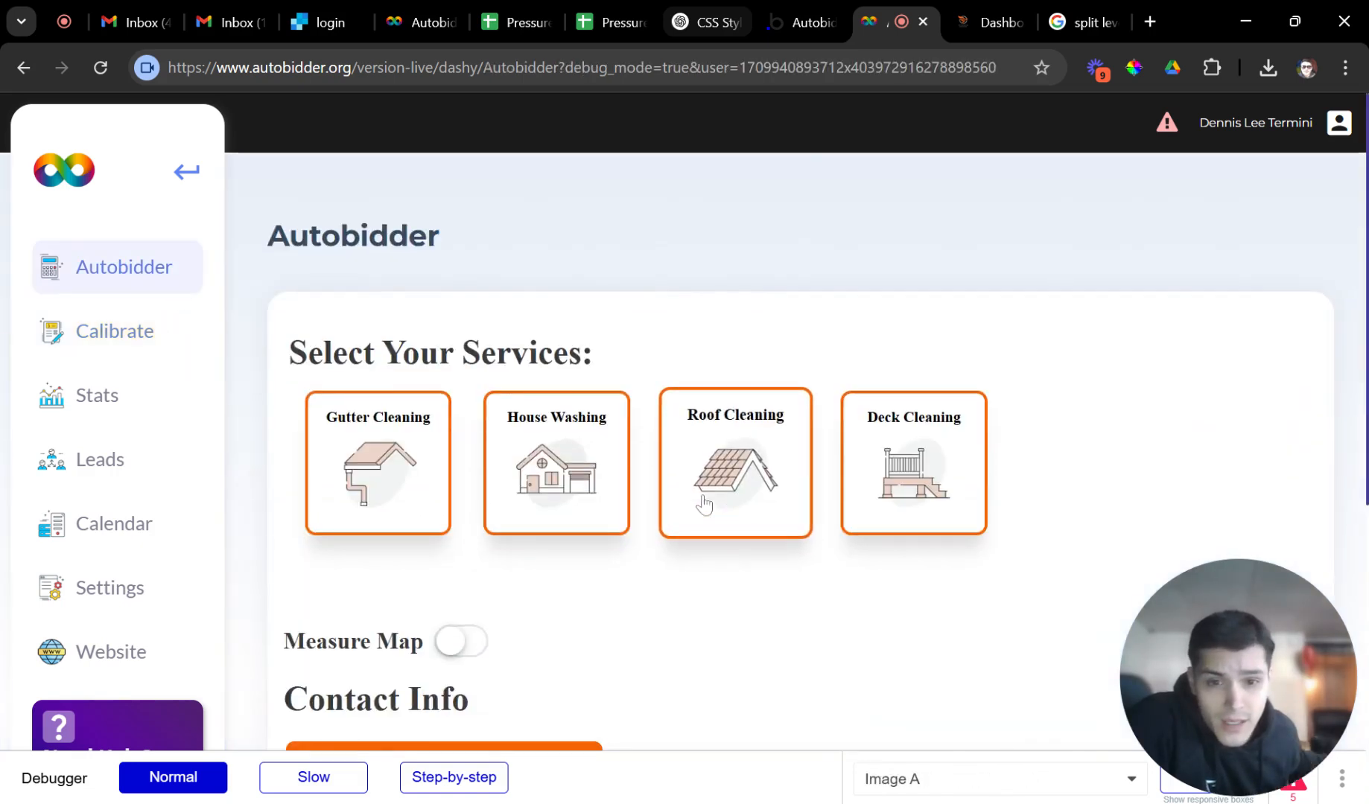
# Fill a House Washing test quote: Ranch, 1,000–2,000 Sqft, Full House Wash, no front porch.
pyautogui.click(541, 525)
pyautogui.scroll(-4, 543, 521)
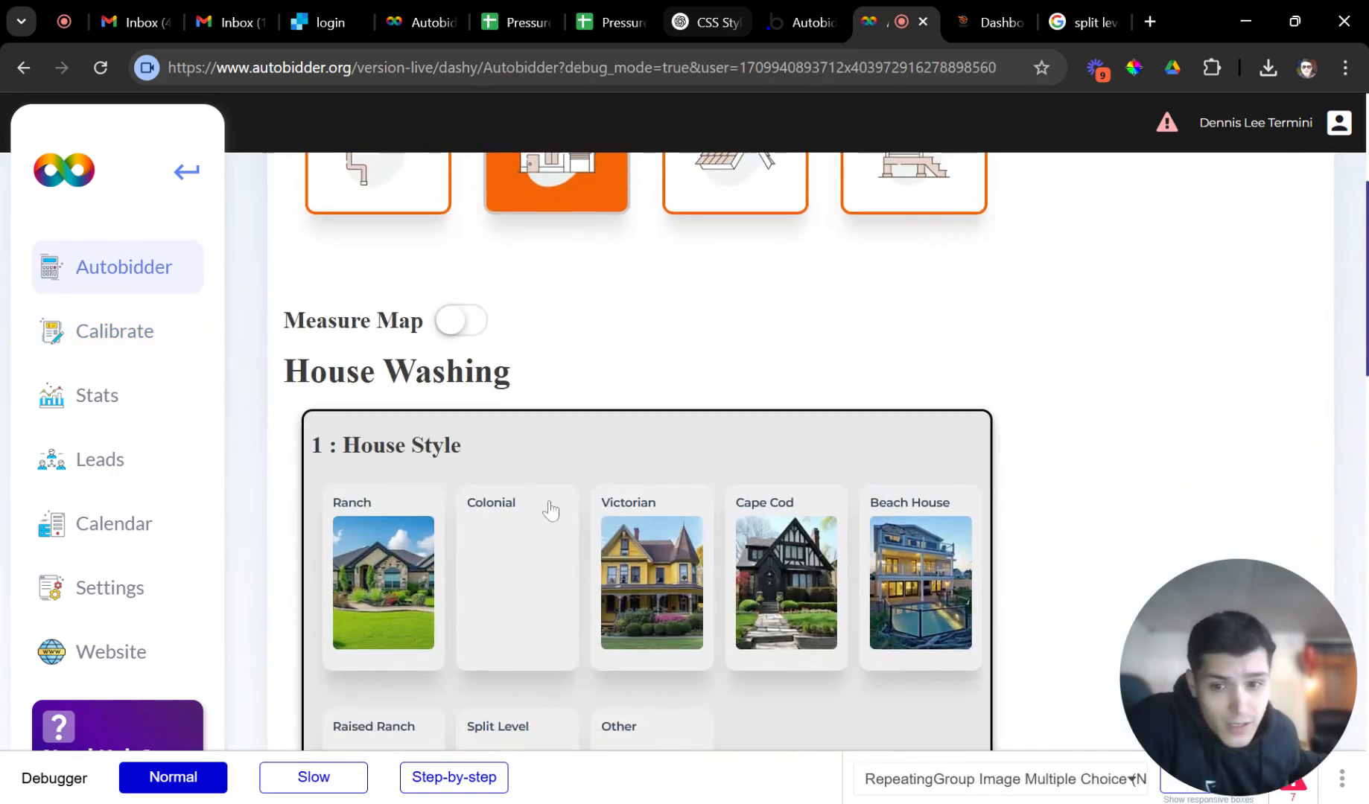
pyautogui.scroll(-2, 550, 511)
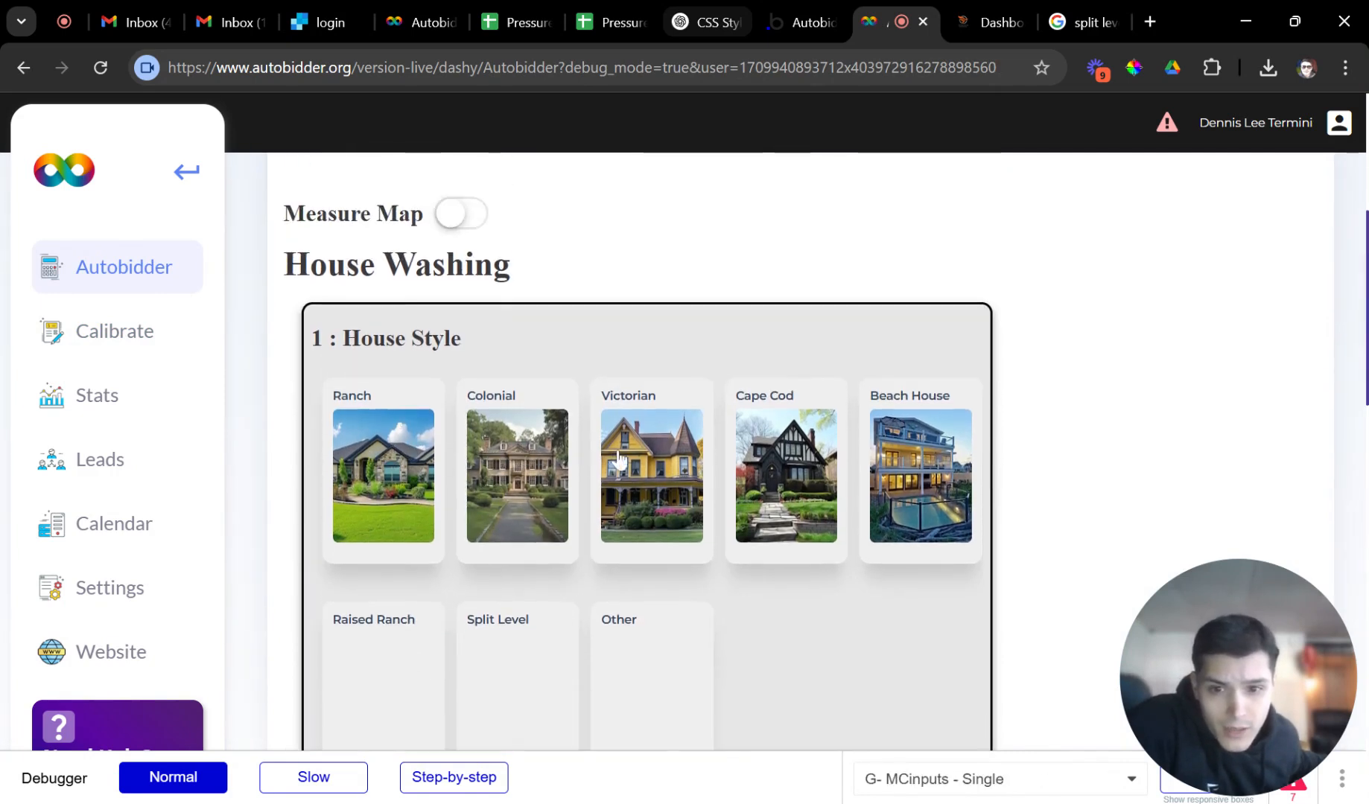
pyautogui.scroll(-2, 393, 604)
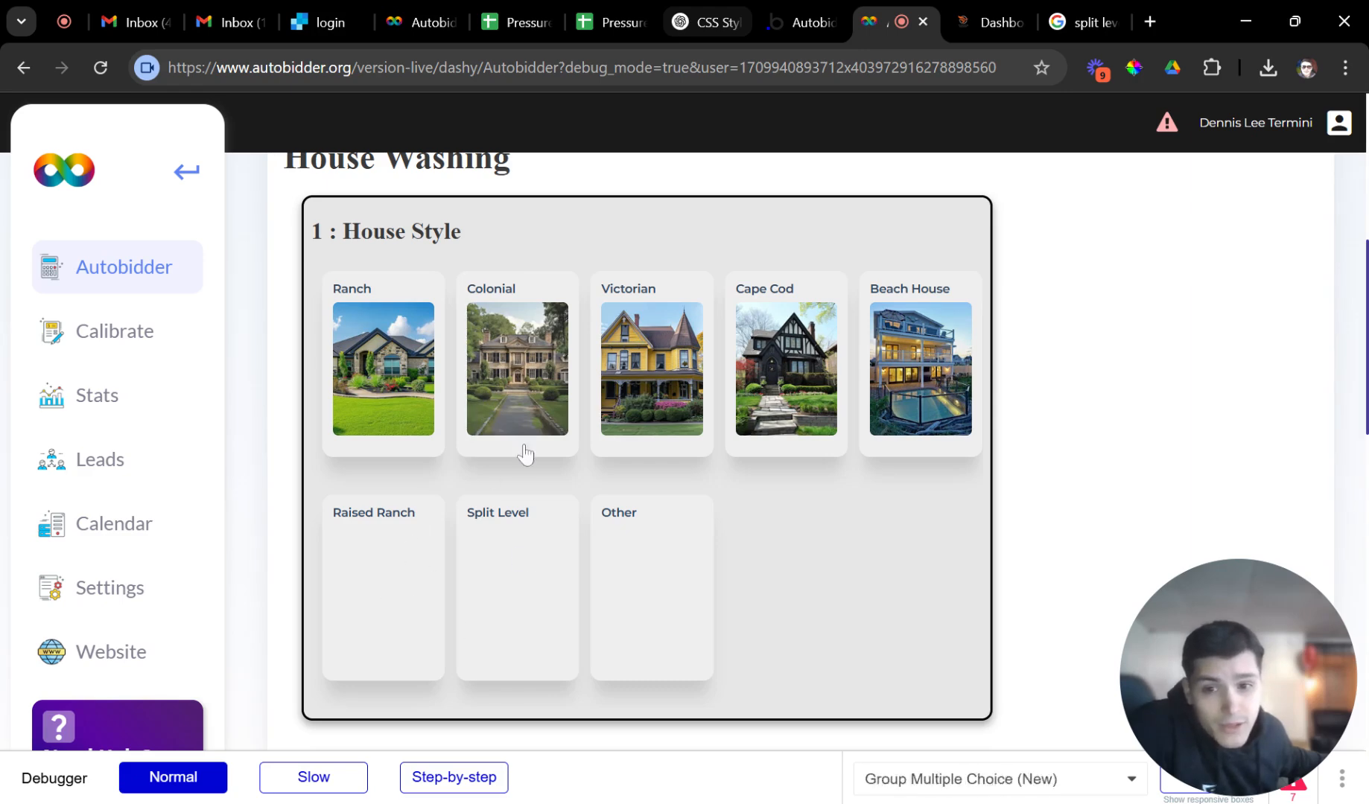
pyautogui.click(380, 361)
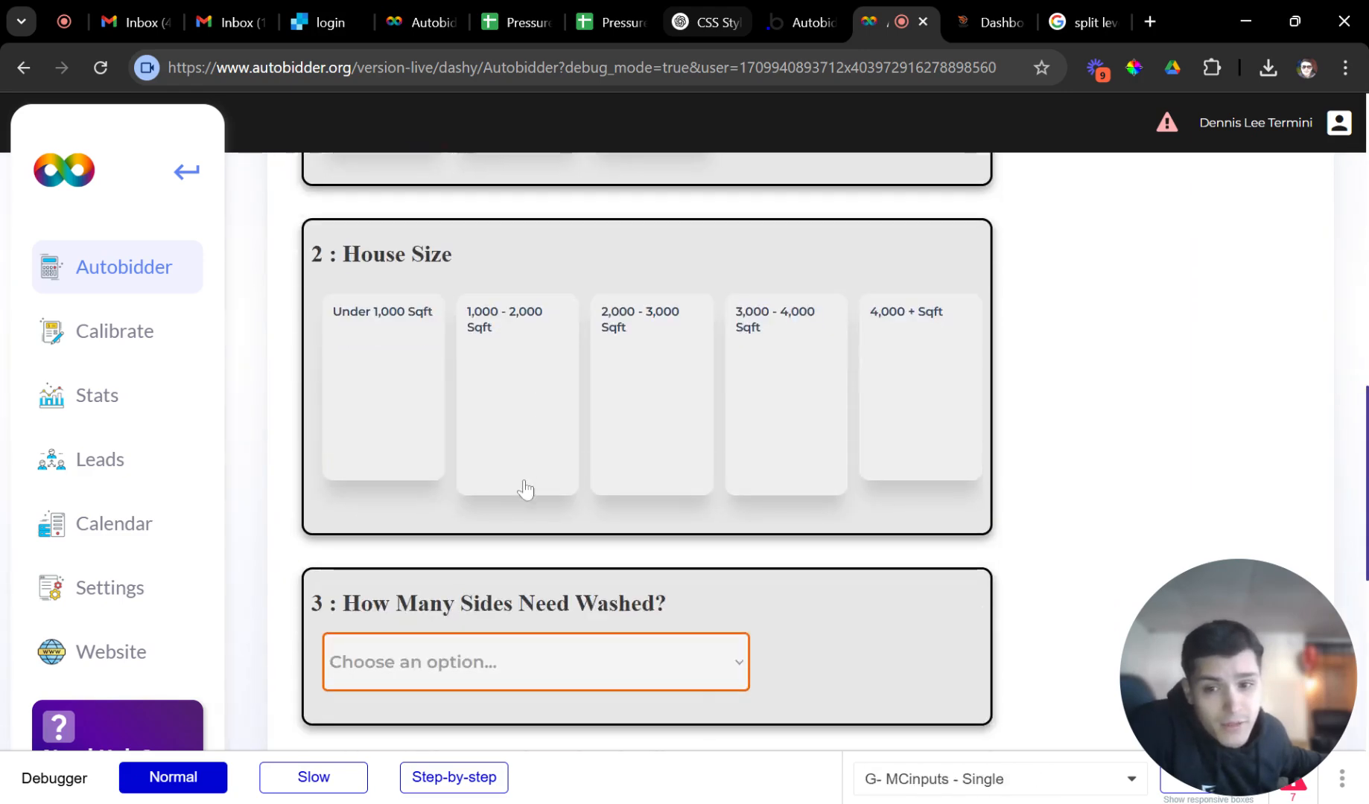
pyautogui.click(525, 388)
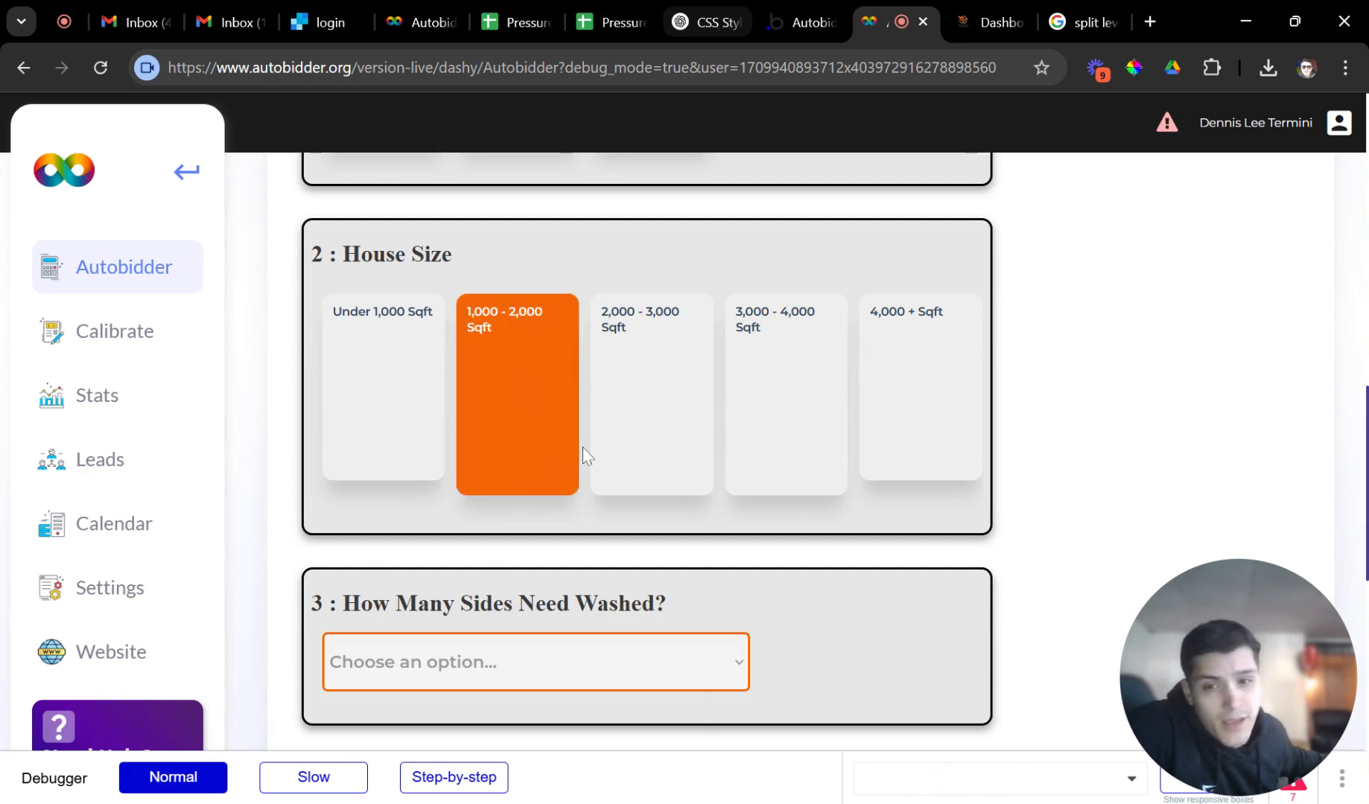
pyautogui.click(485, 640)
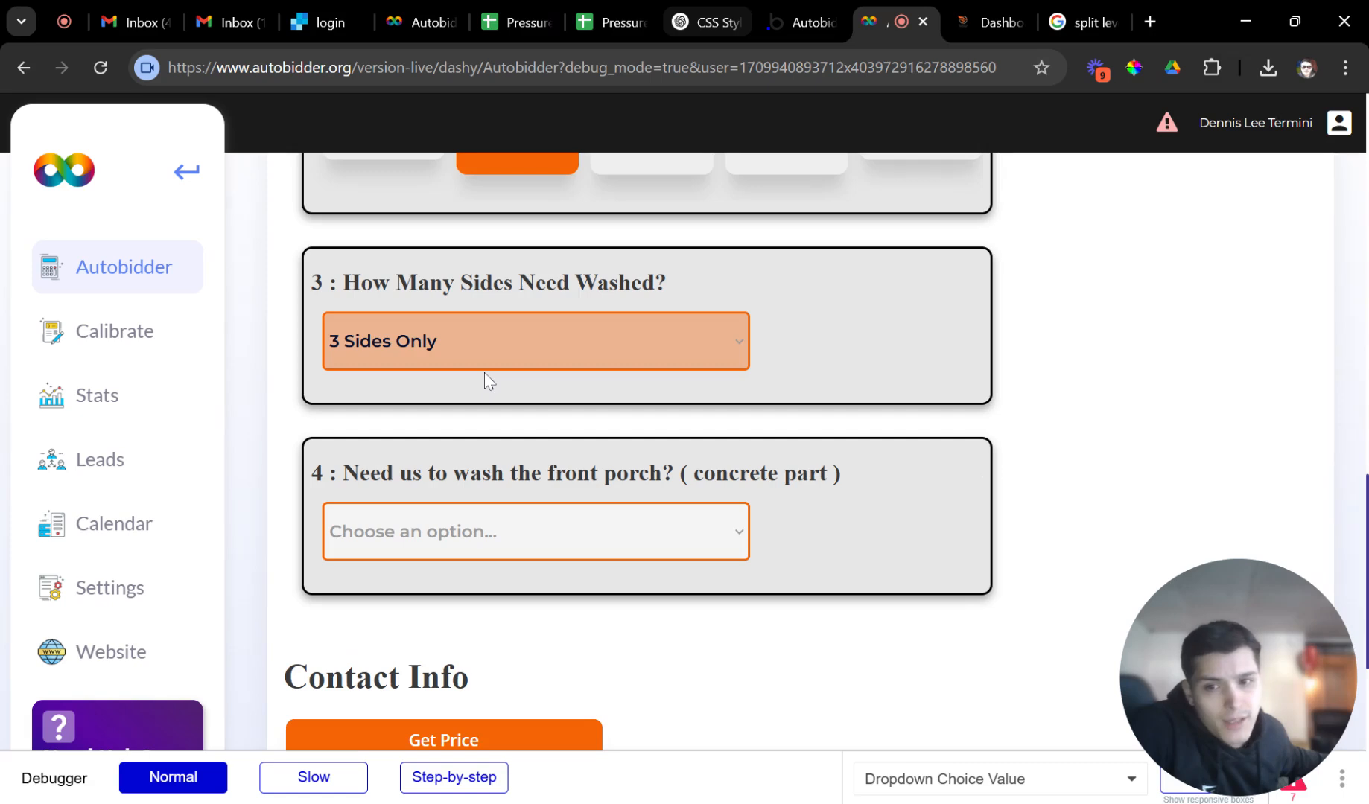
pyautogui.click(477, 430)
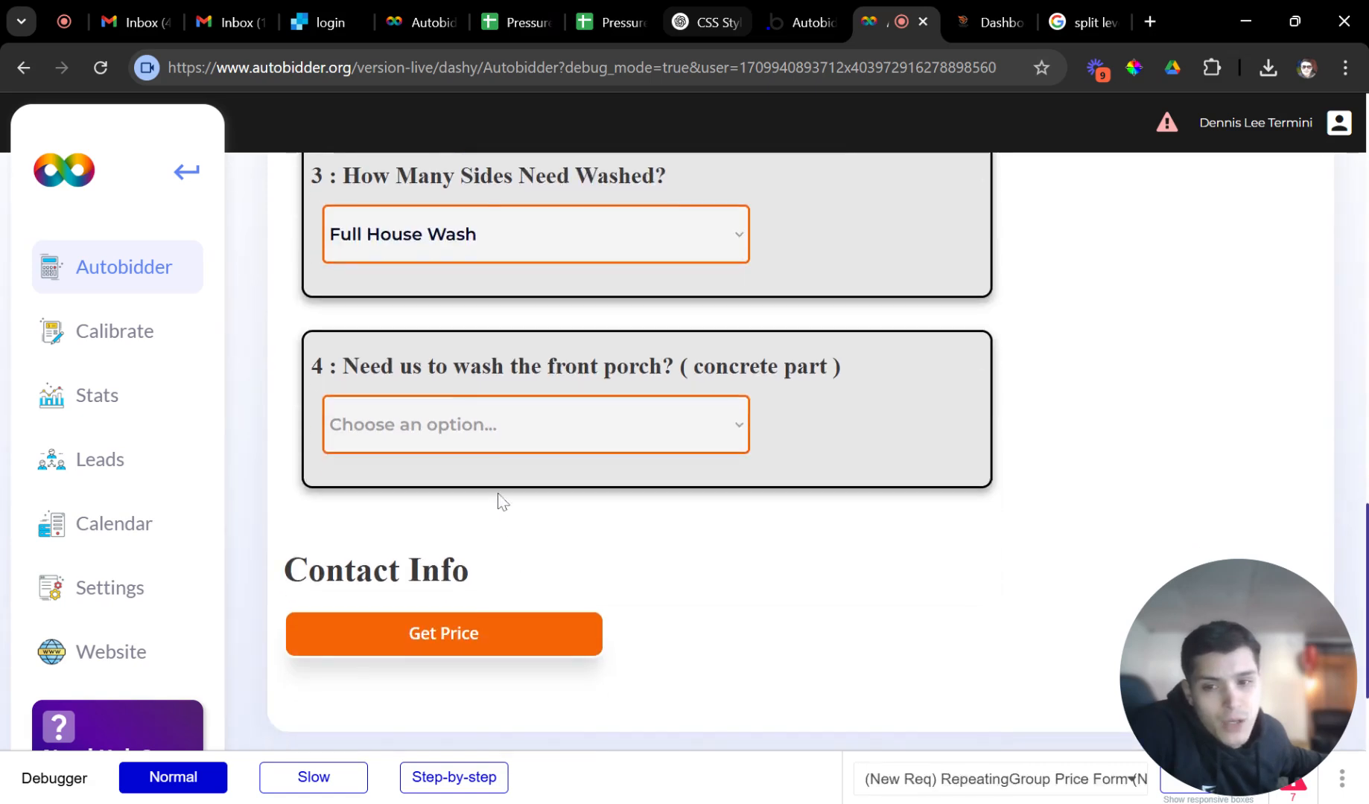
pyautogui.click(487, 508)
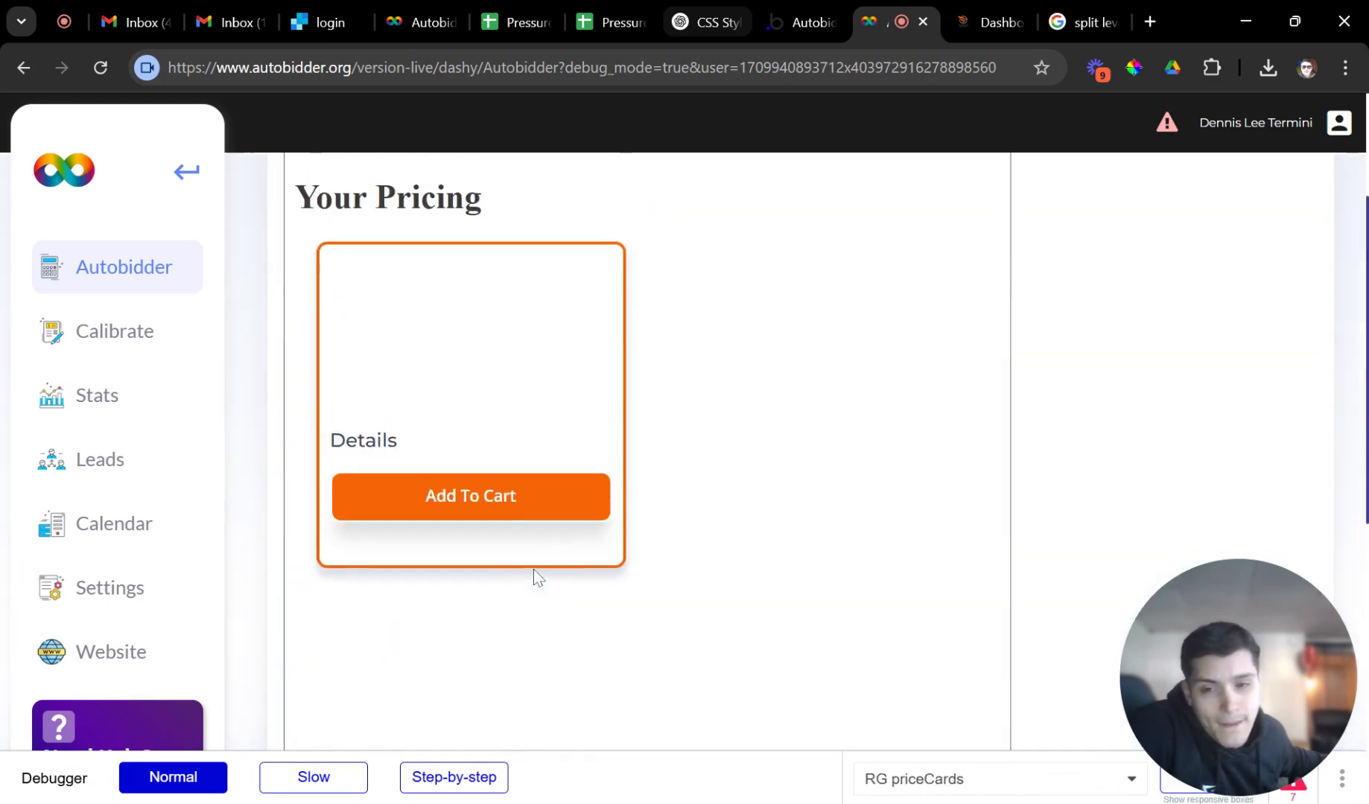
# Add the $357.35 House Washing quote to the cart and accept it for booking.
pyautogui.moveTo(341, 435); pyautogui.dragTo(458, 454)
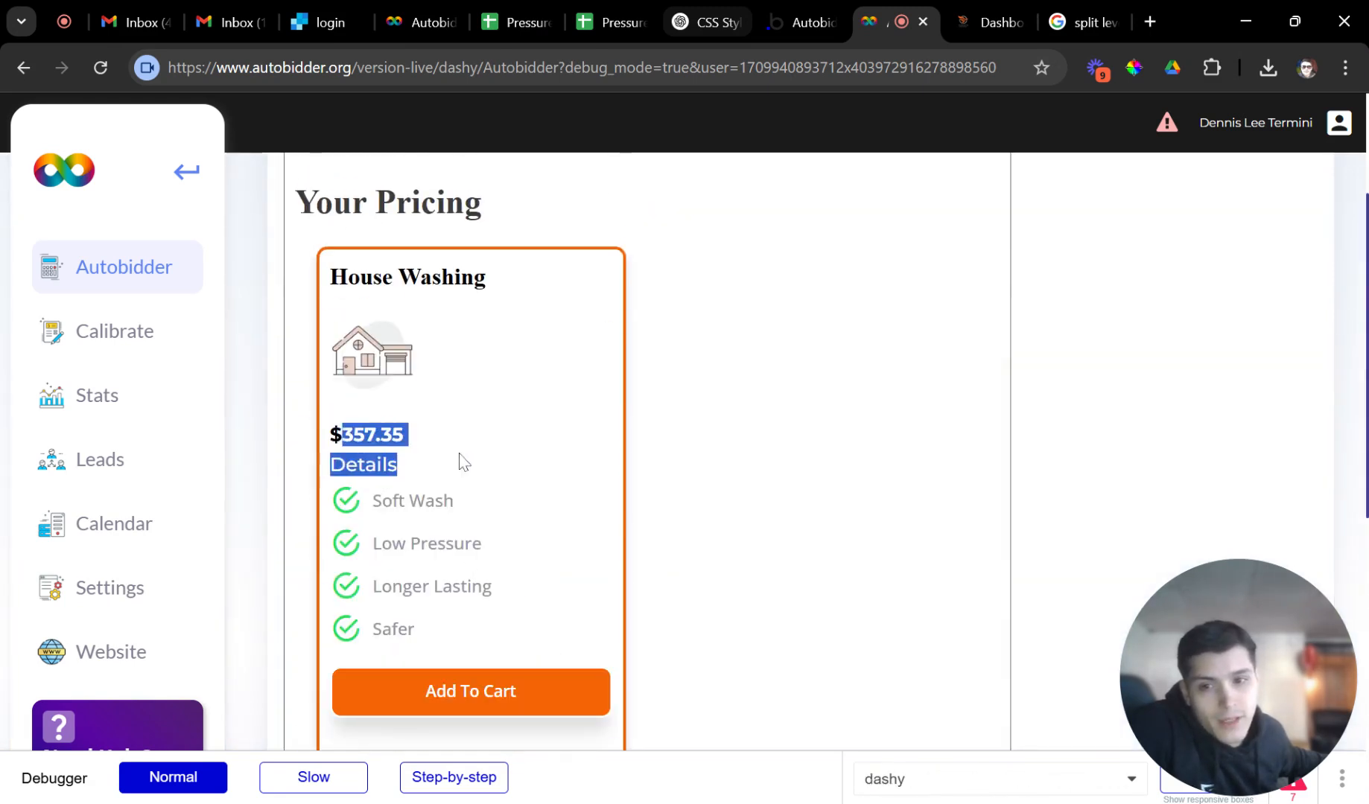
pyautogui.click(460, 463)
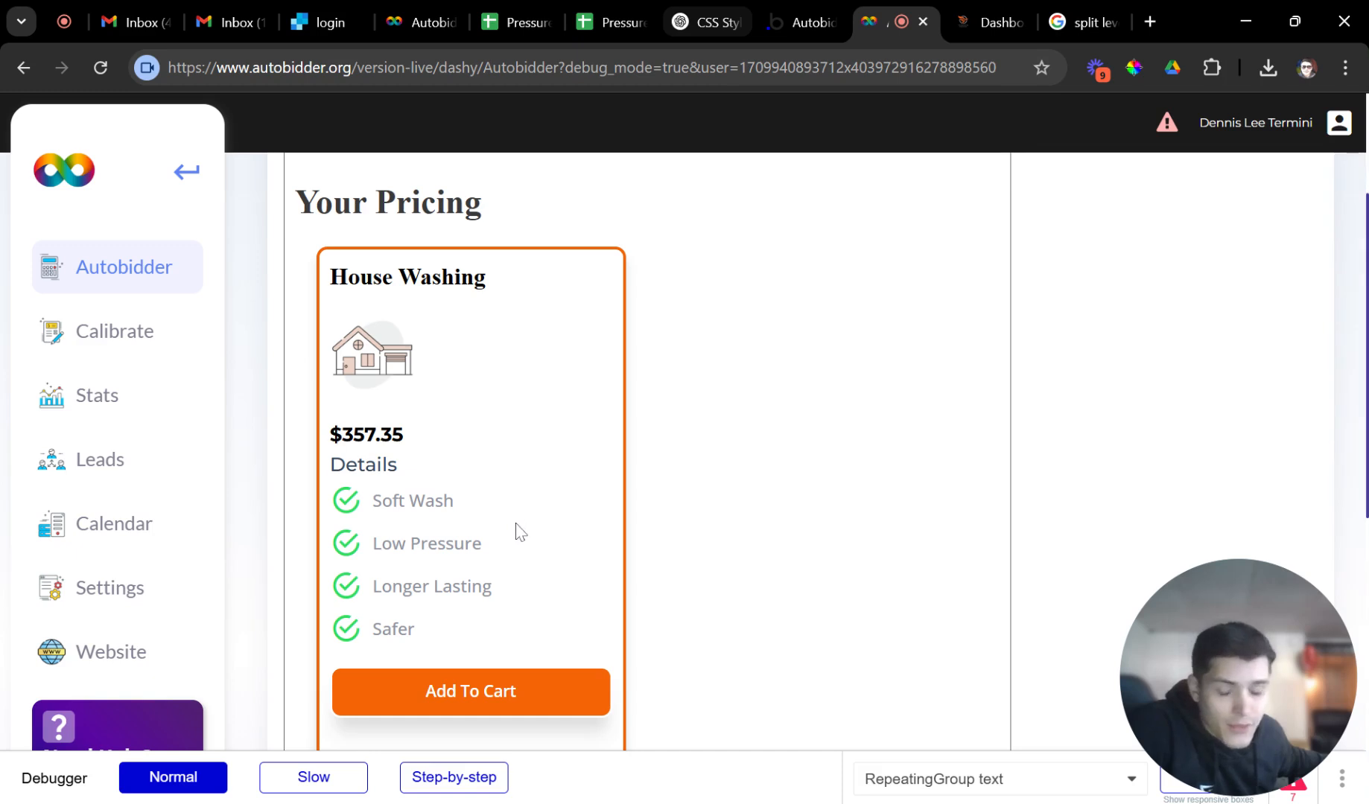
pyautogui.scroll(-3, 443, 452)
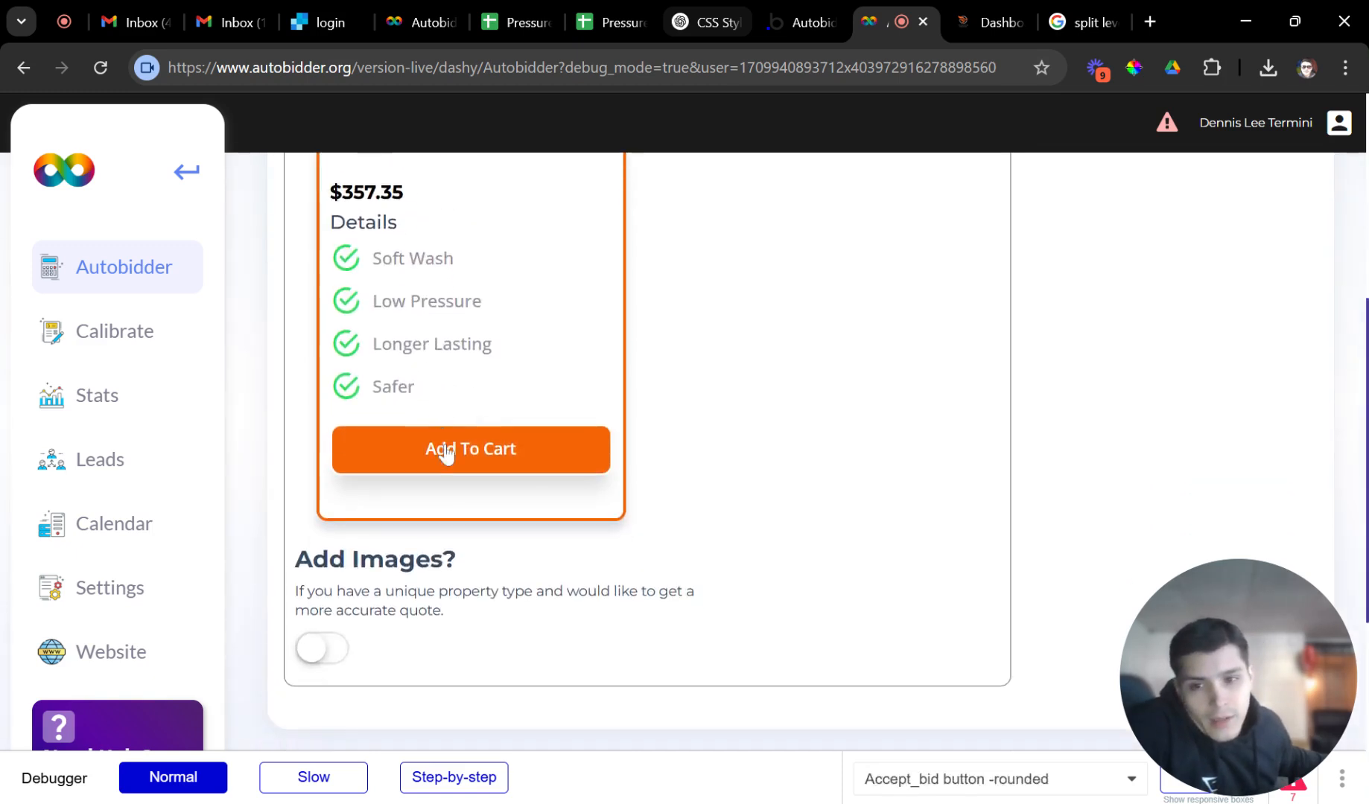
pyautogui.scroll(1, 450, 489)
pyautogui.scroll(1, 439, 541)
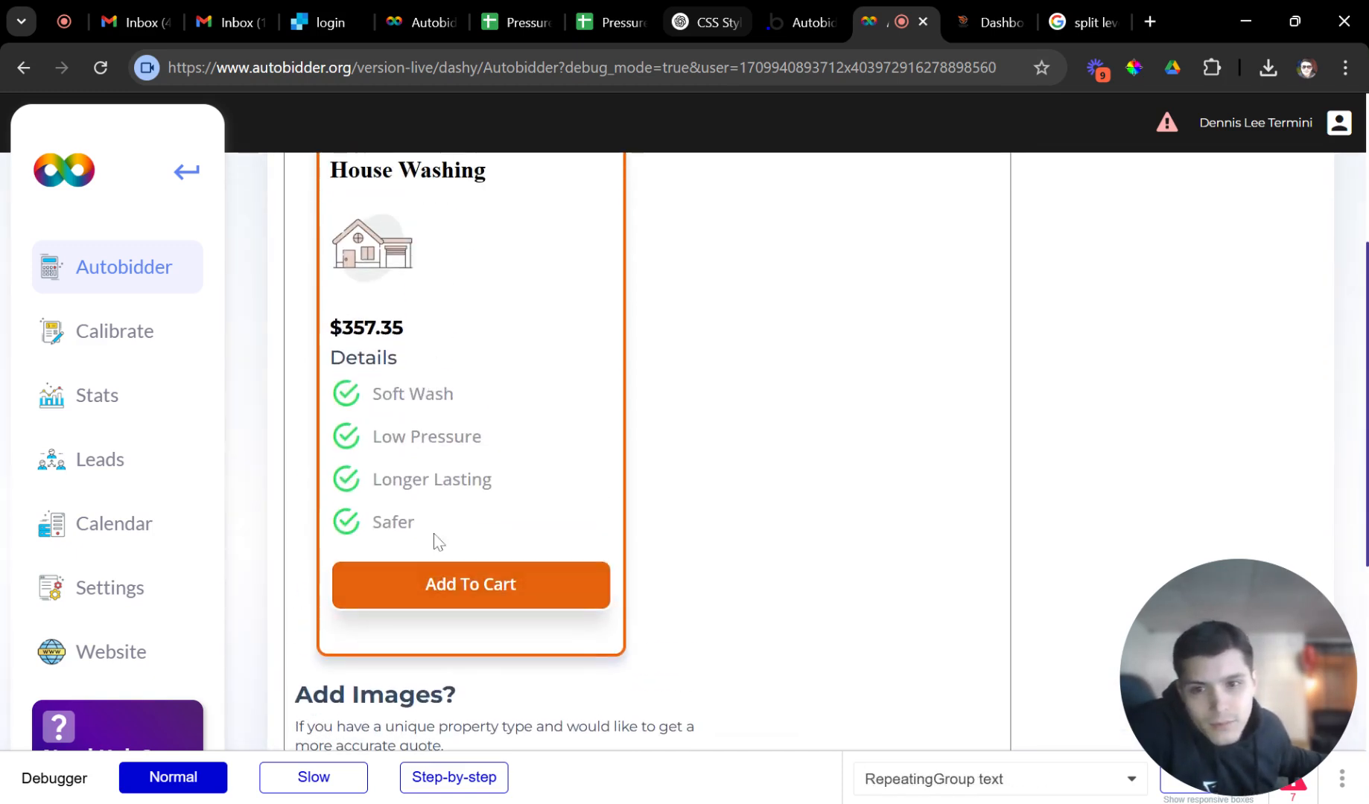
pyautogui.click(426, 593)
pyautogui.scroll(-5, 584, 618)
pyautogui.click(580, 472)
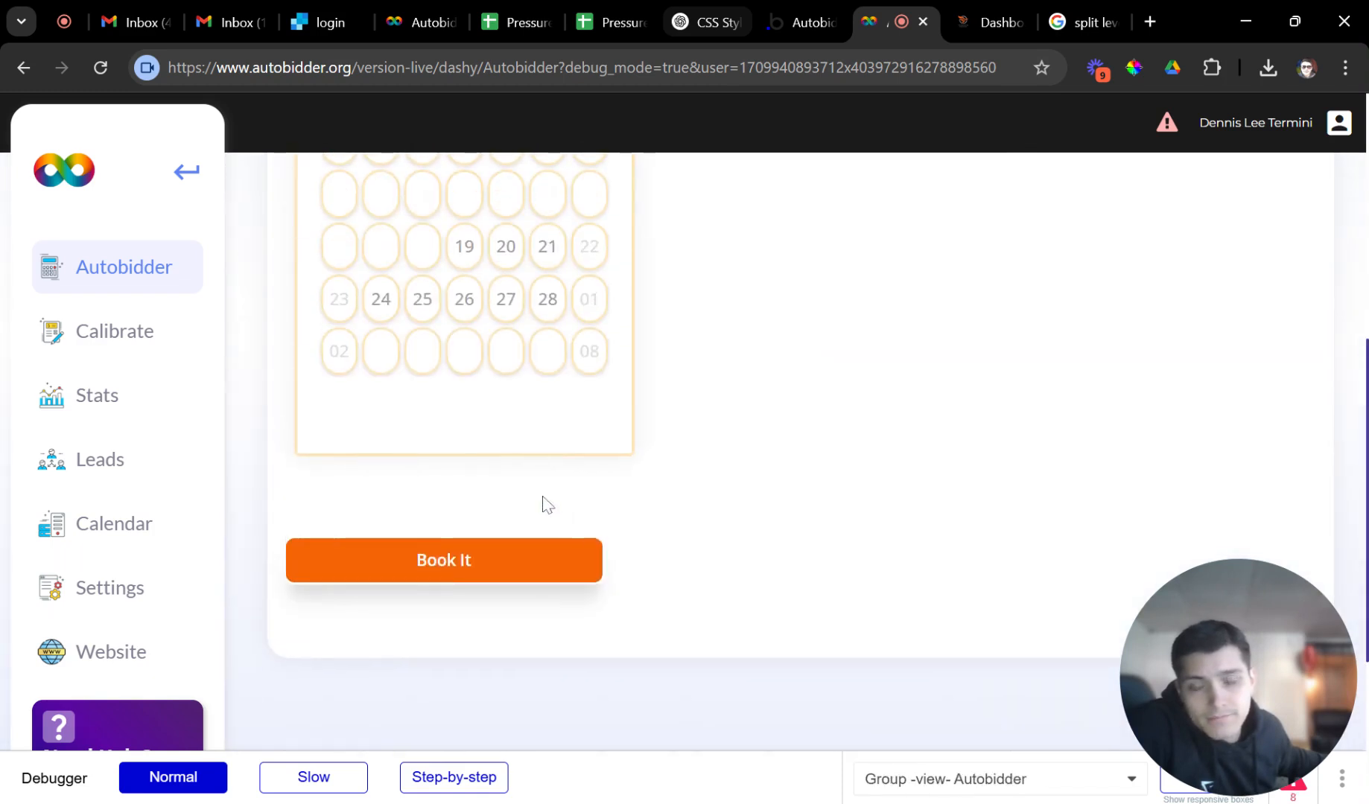
# Book the appointment for the 26th at the 9:30 am timeslot.
pyautogui.scroll(1, 547, 504)
pyautogui.click(465, 403)
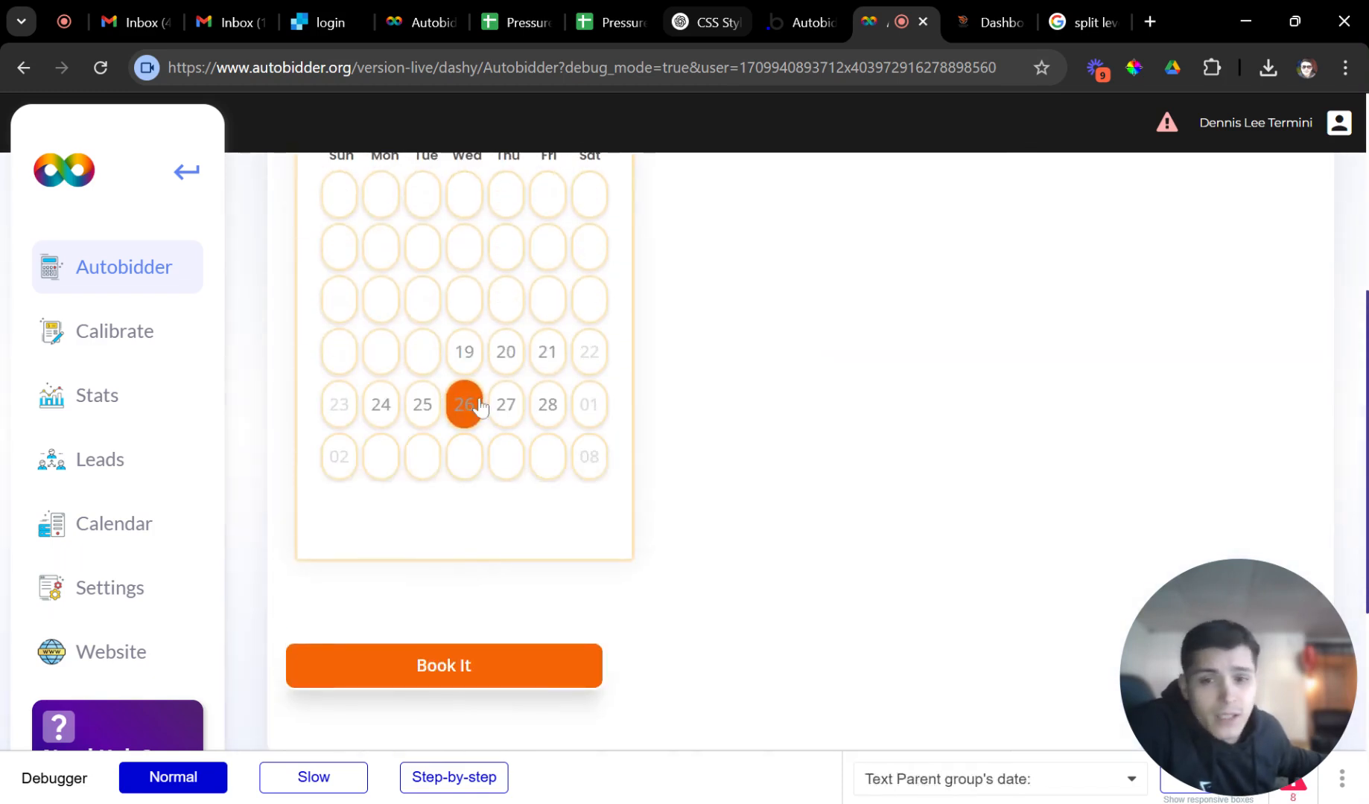
pyautogui.scroll(-3, 526, 514)
pyautogui.click(526, 518)
pyautogui.scroll(-3, 521, 566)
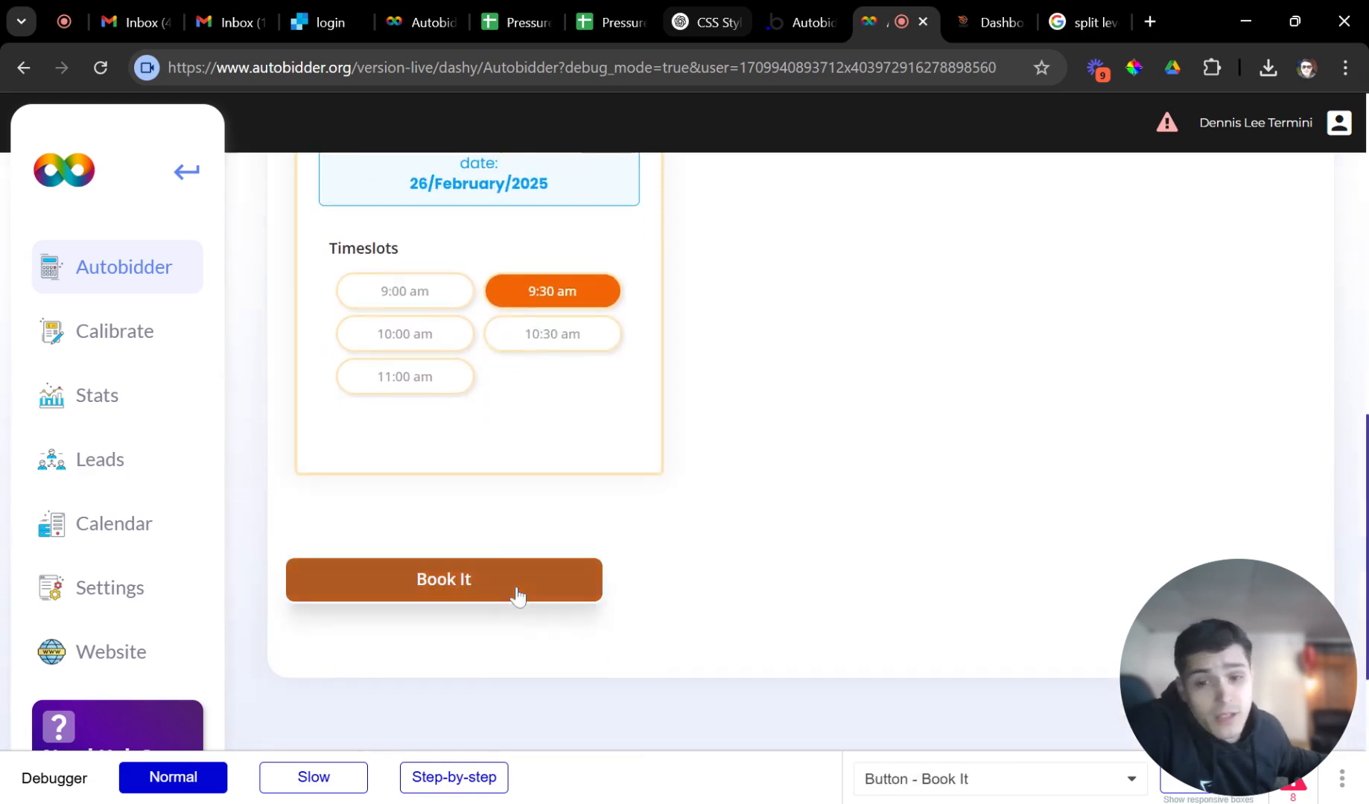
pyautogui.click(514, 592)
pyautogui.scroll(4, 536, 522)
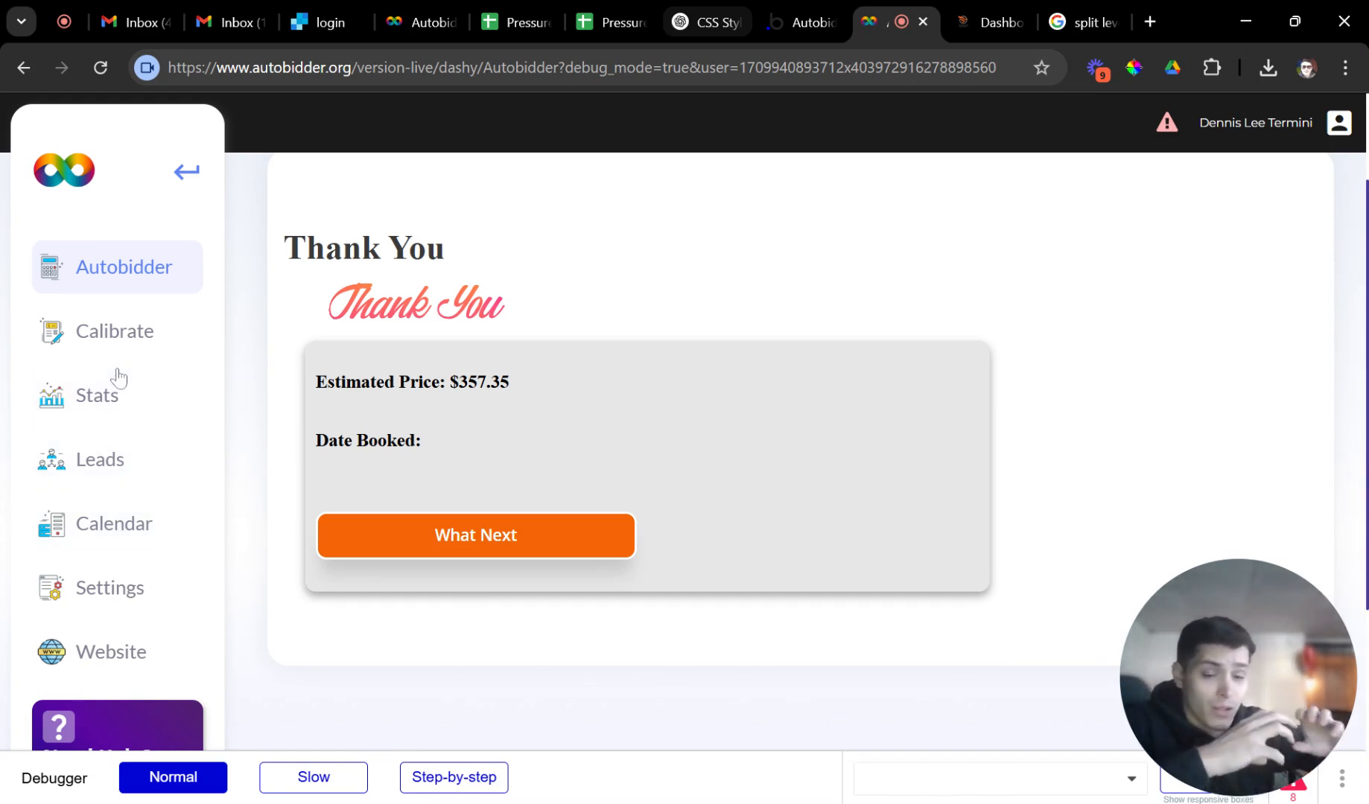
# Go to the Calibrate page and switch to the House Washing service's questions.
pyautogui.click(114, 328)
pyautogui.scroll(-3, 385, 506)
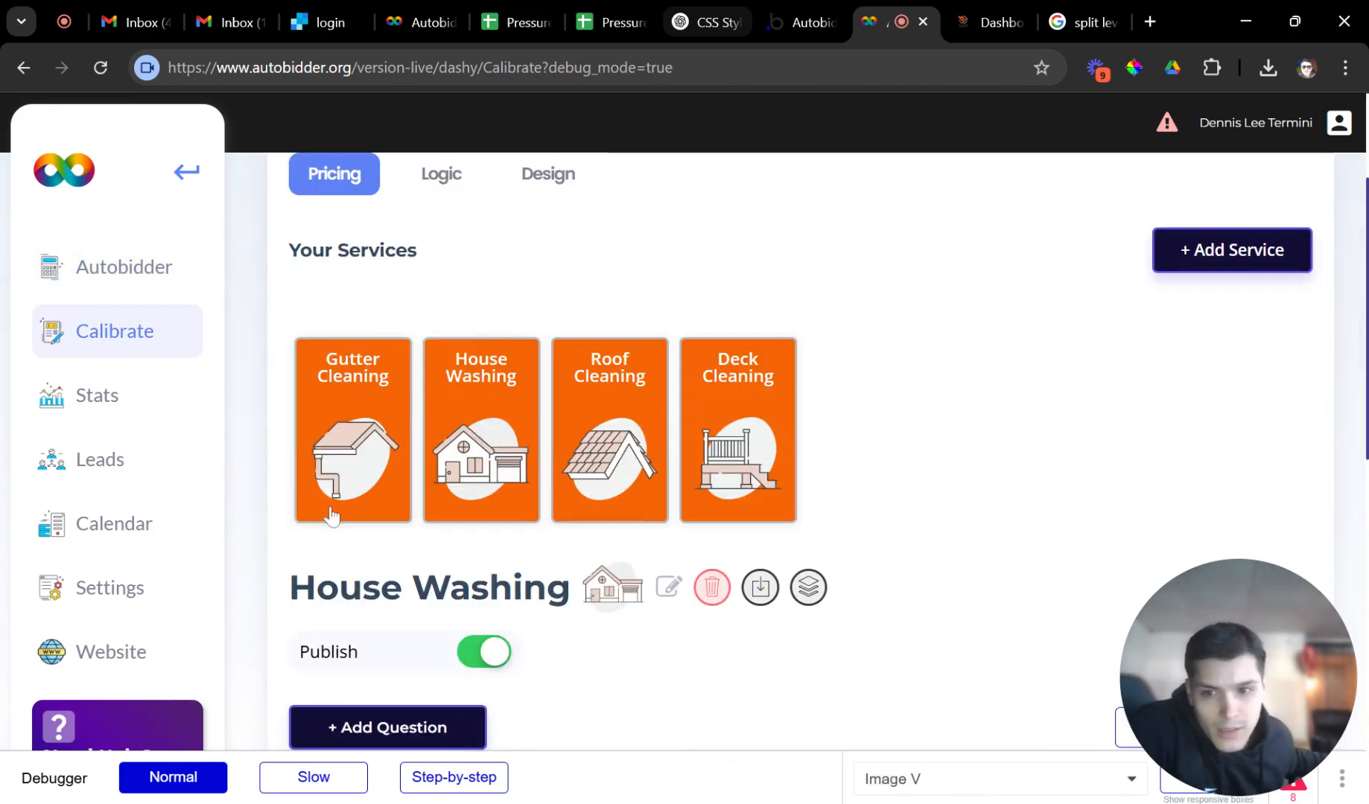
pyautogui.click(370, 477)
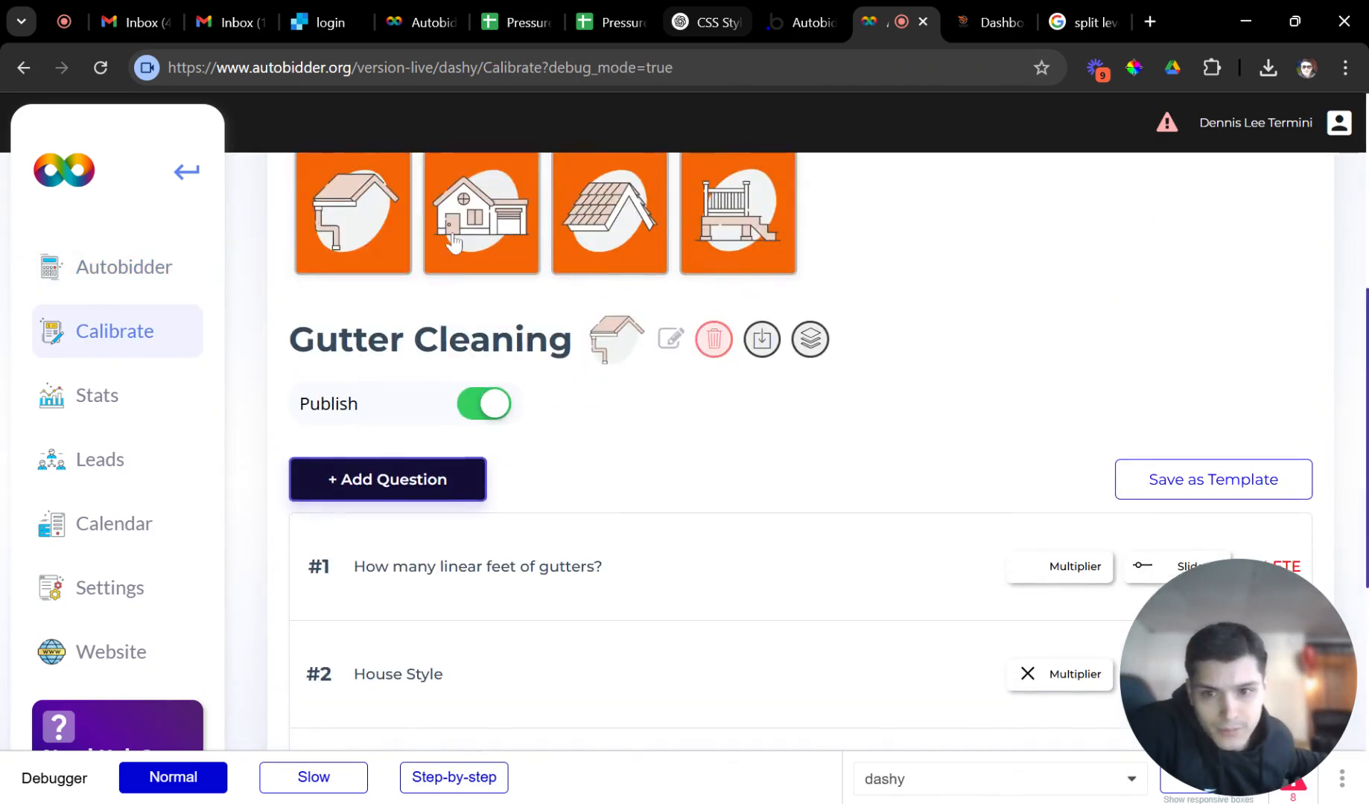
pyautogui.click(449, 262)
# Look through House Style, then collapse it and expand House Size with its 250–550 prices.
pyautogui.click(447, 359)
pyautogui.scroll(-2, 581, 446)
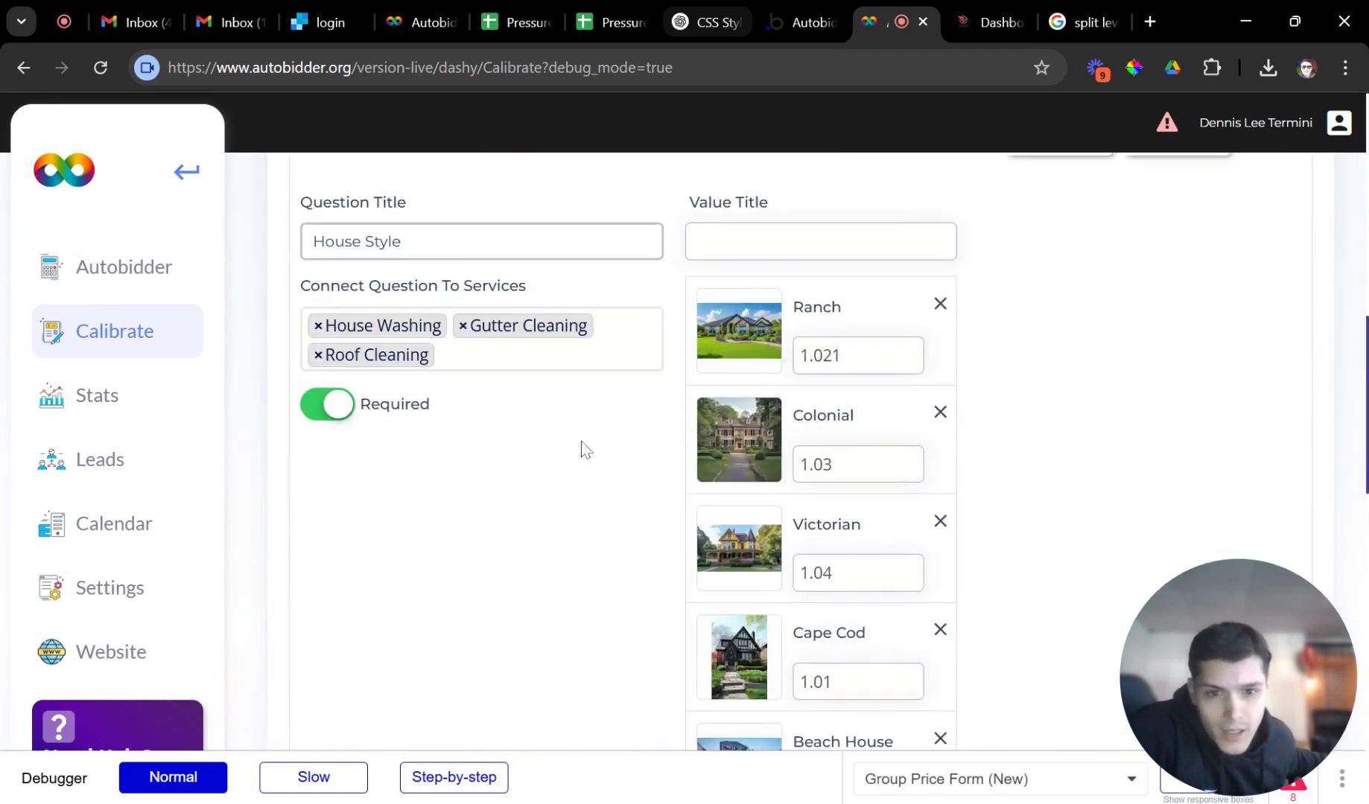
pyautogui.scroll(-2, 811, 365)
pyautogui.scroll(-4, 810, 367)
pyautogui.scroll(5, 827, 480)
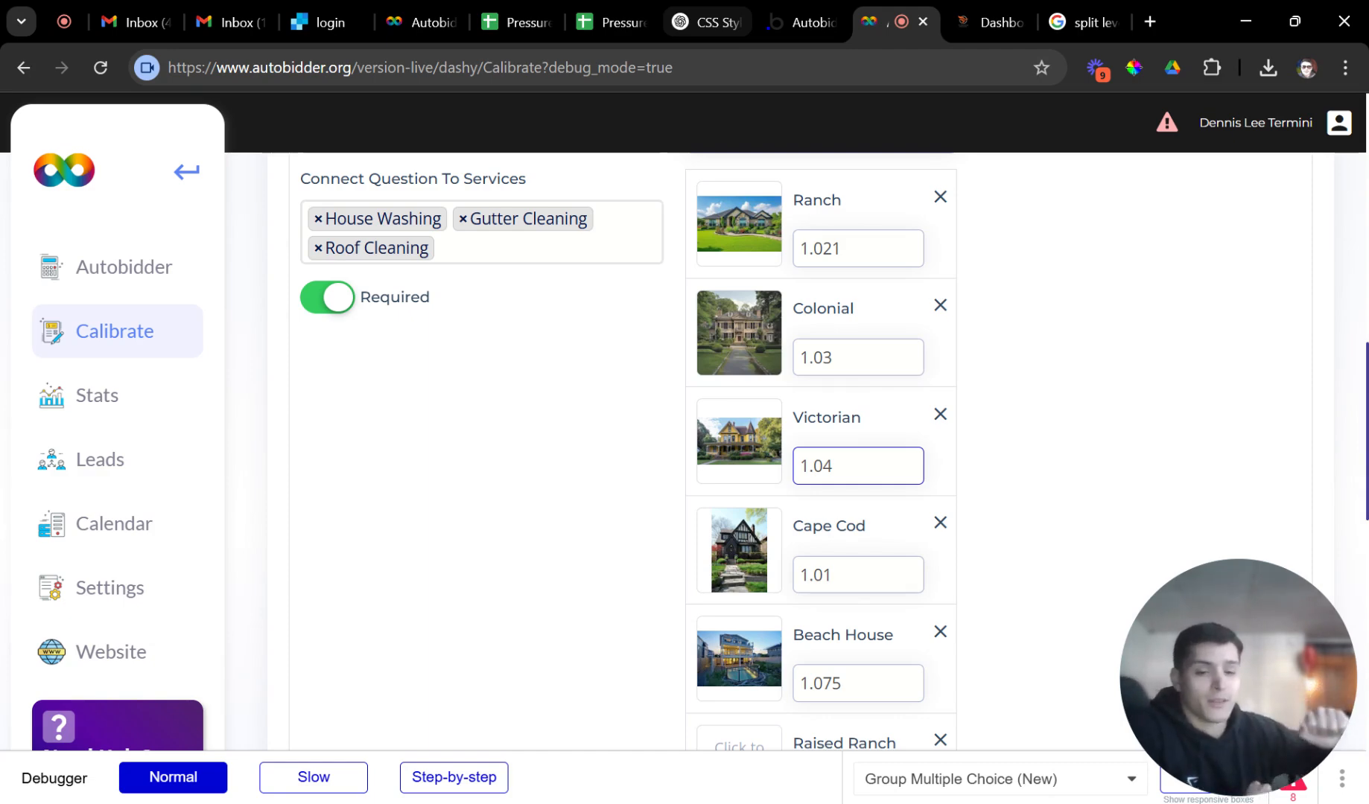
pyautogui.scroll(3, 611, 254)
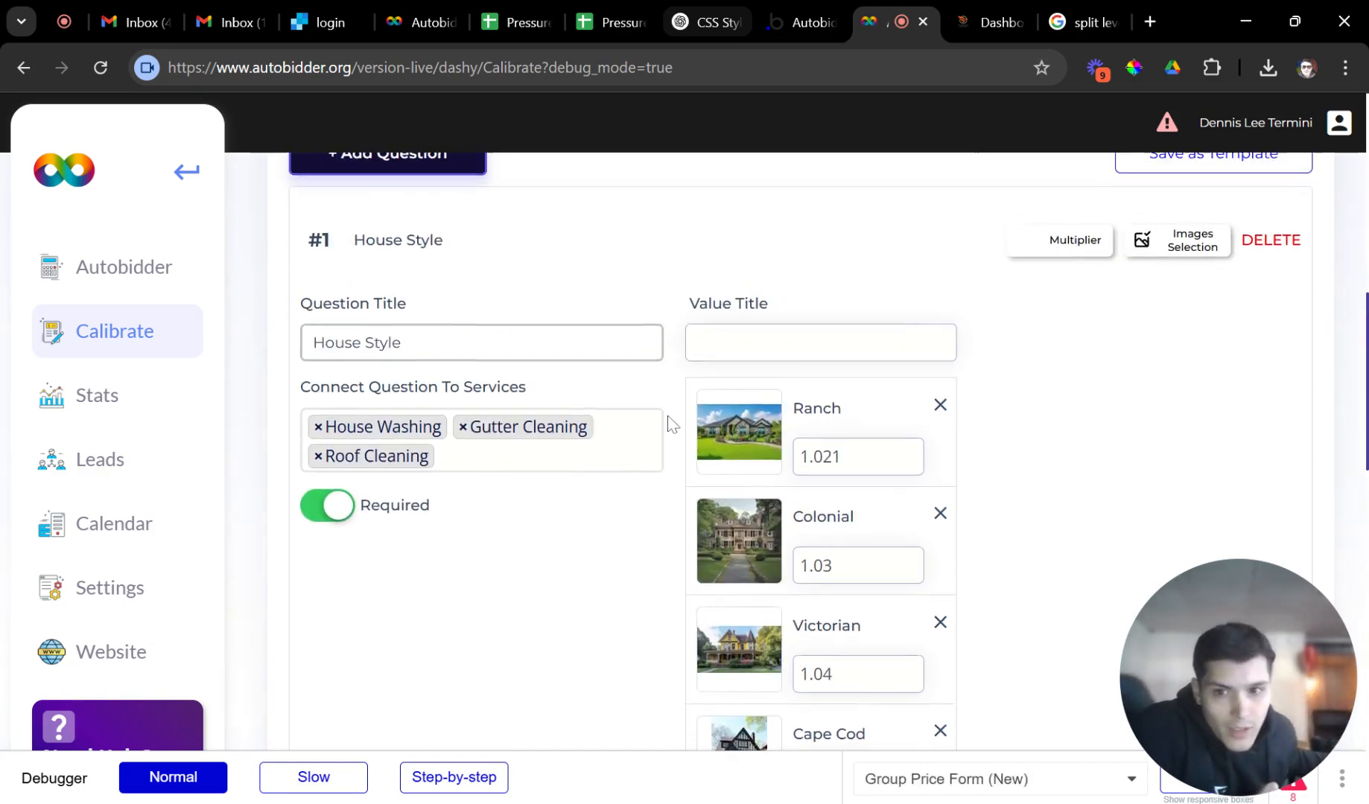
pyautogui.click(610, 254)
pyautogui.click(484, 378)
# Expand House Style beside House Size to compare Ranch 1.021 with the 250 Under 1,000 Sqft price.
pyautogui.scroll(-5, 483, 378)
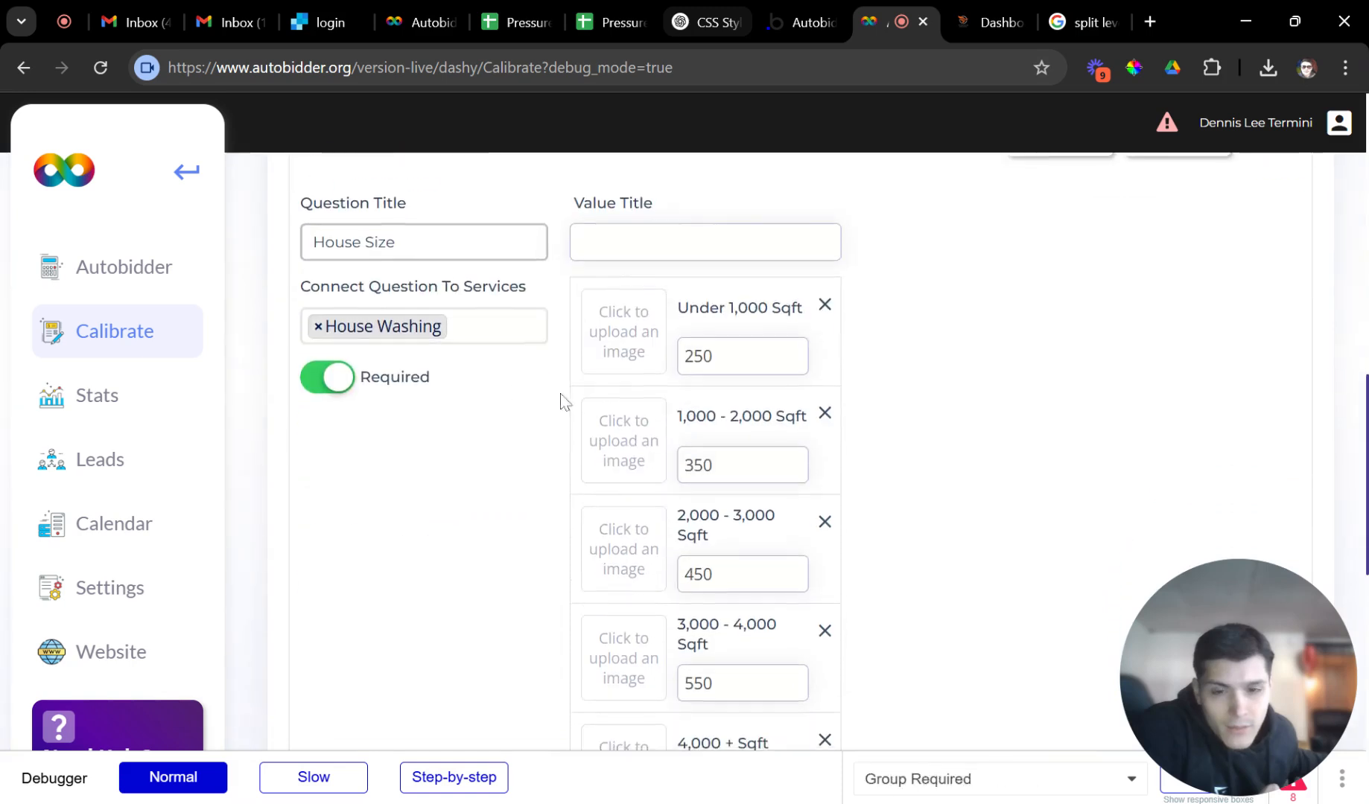
pyautogui.scroll(2, 928, 432)
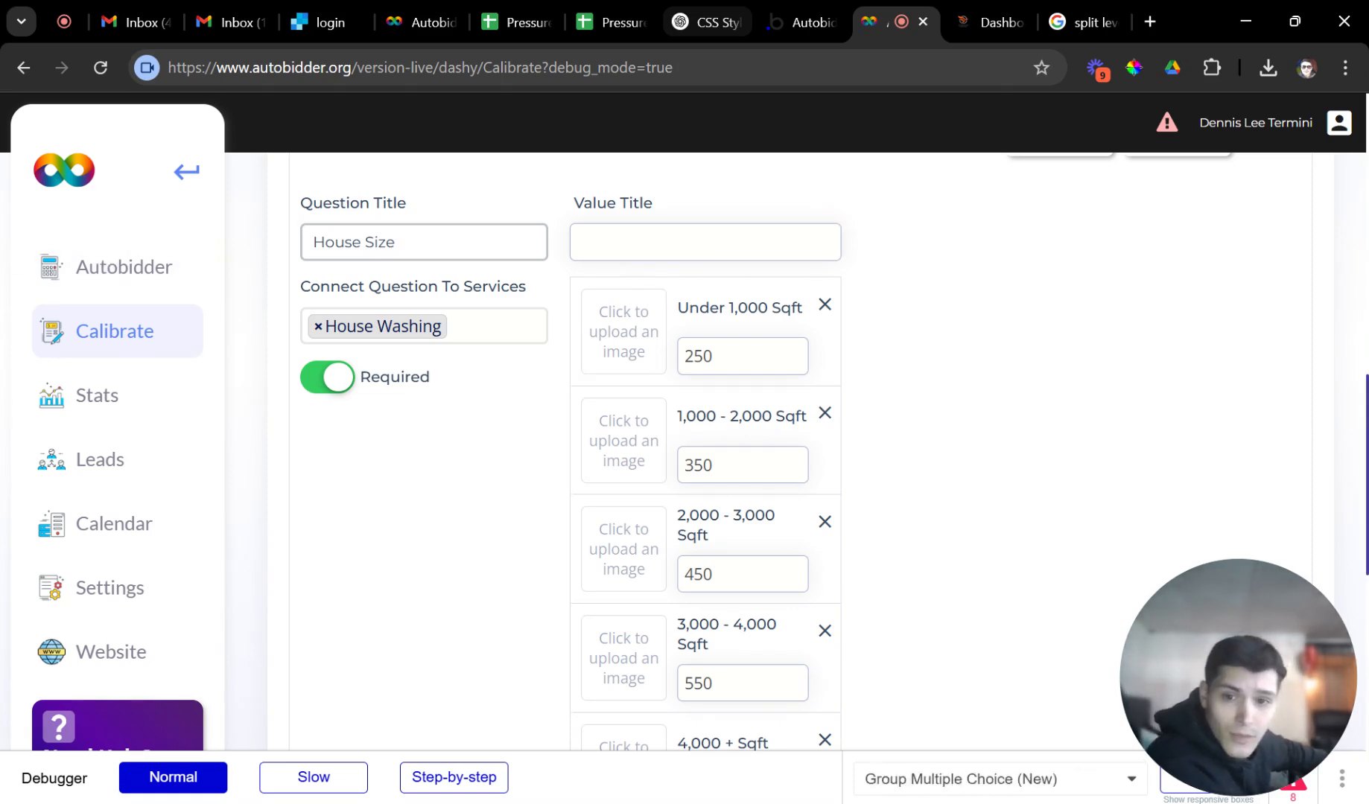
pyautogui.moveTo(684, 357); pyautogui.dragTo(718, 359)
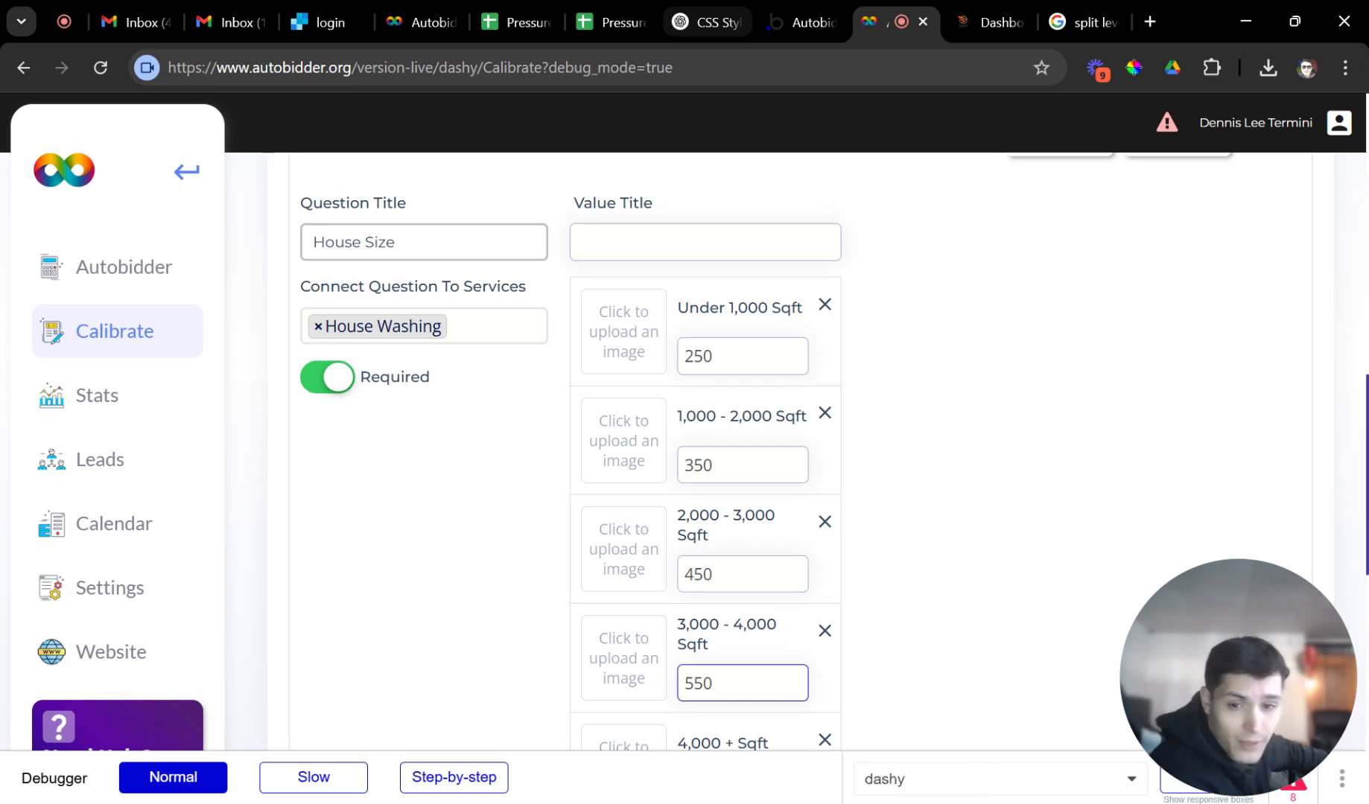
pyautogui.scroll(3, 638, 557)
pyautogui.click(587, 291)
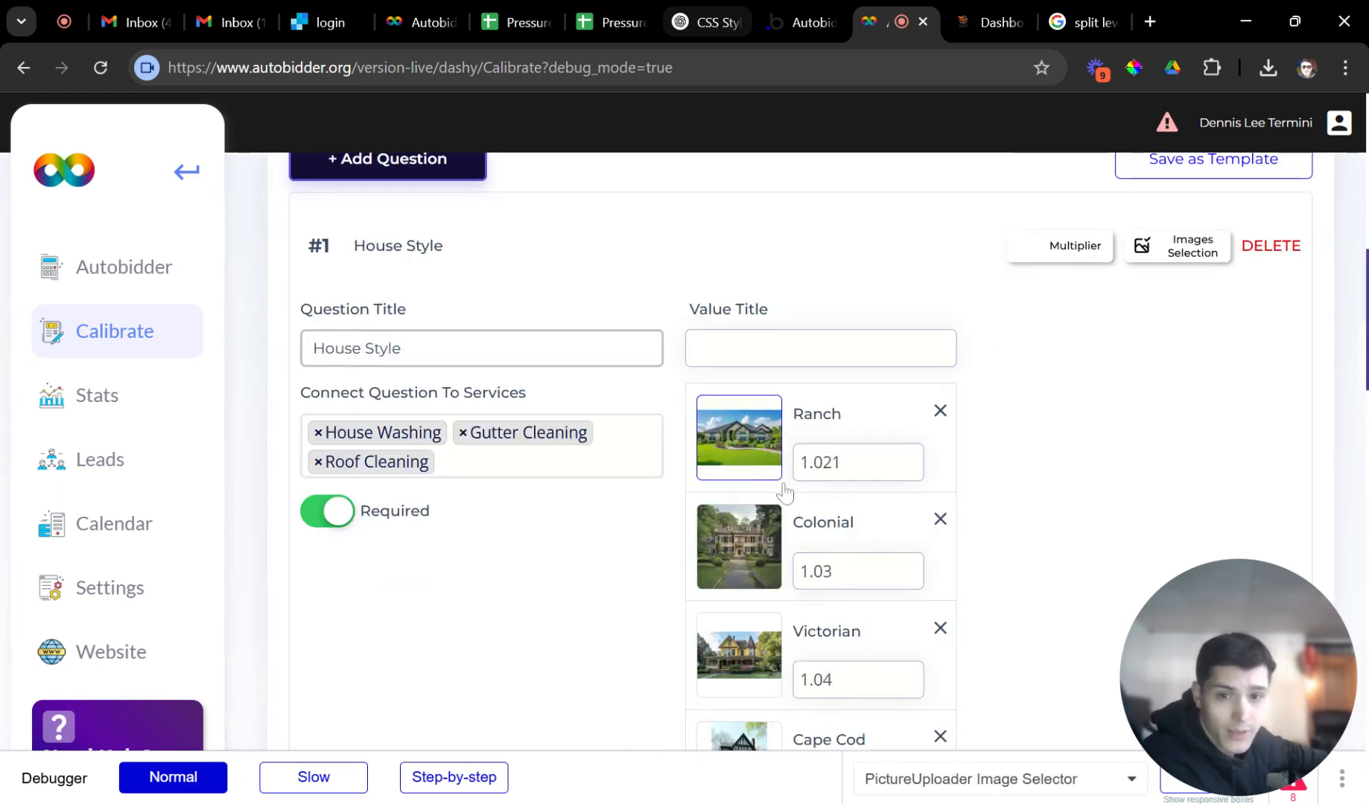
pyautogui.scroll(-3, 691, 402)
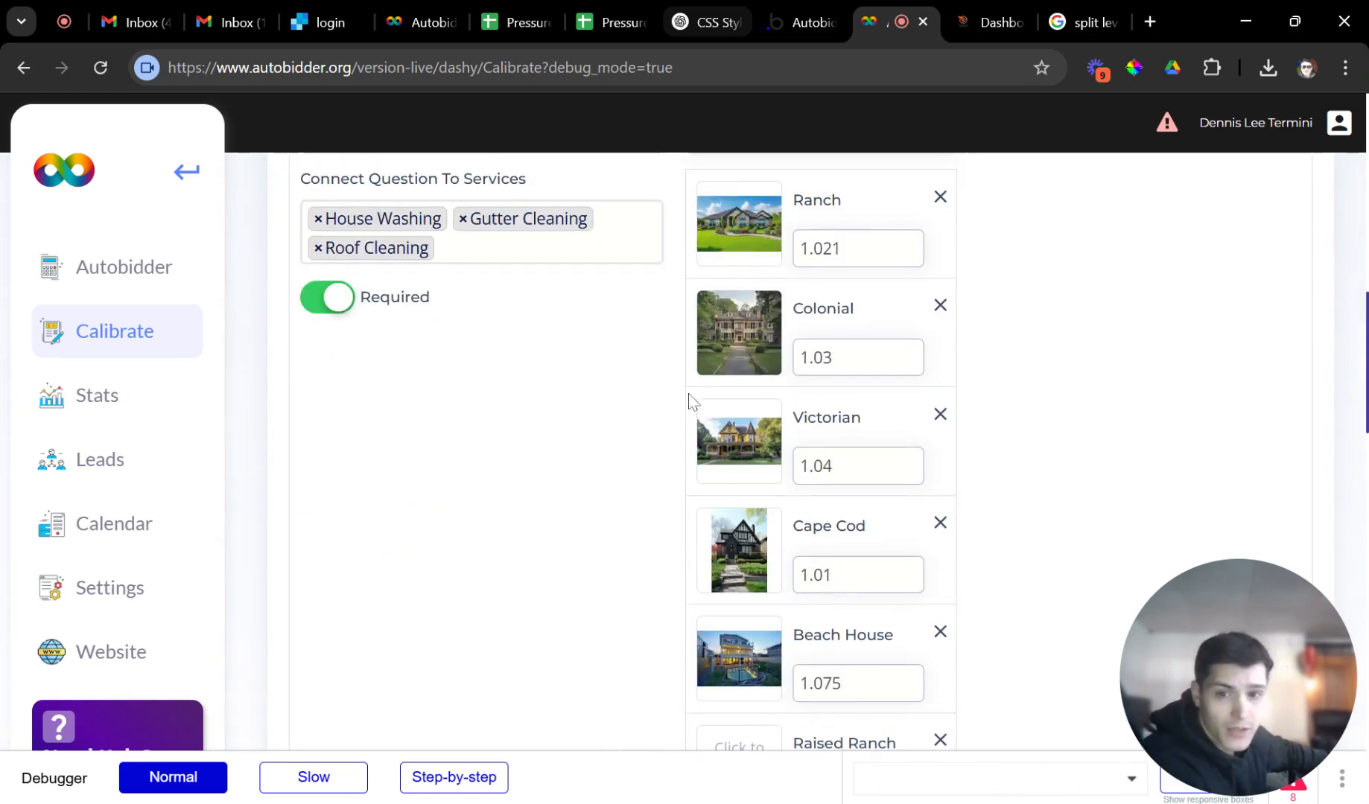
pyautogui.scroll(-10, 740, 388)
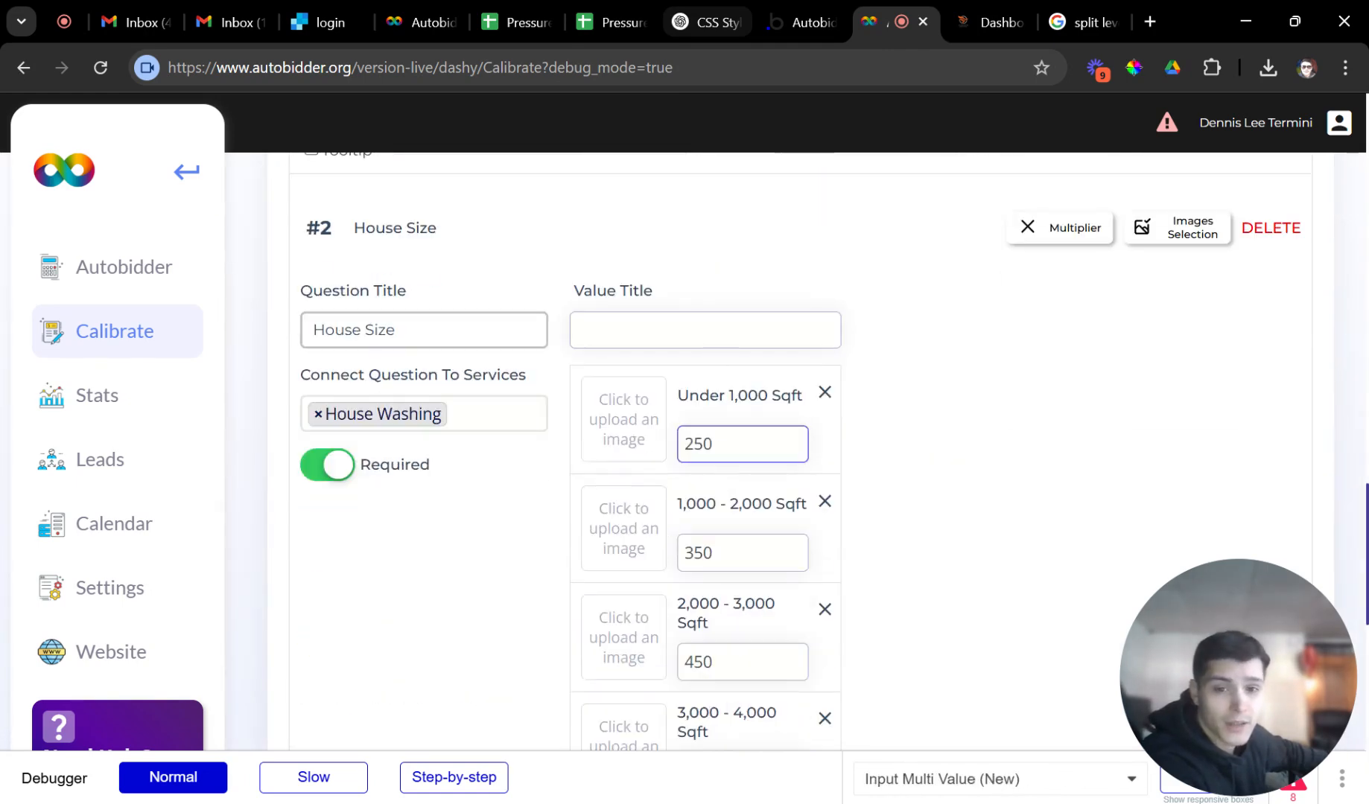
pyautogui.doubleClick(726, 444)
pyautogui.scroll(8, 741, 458)
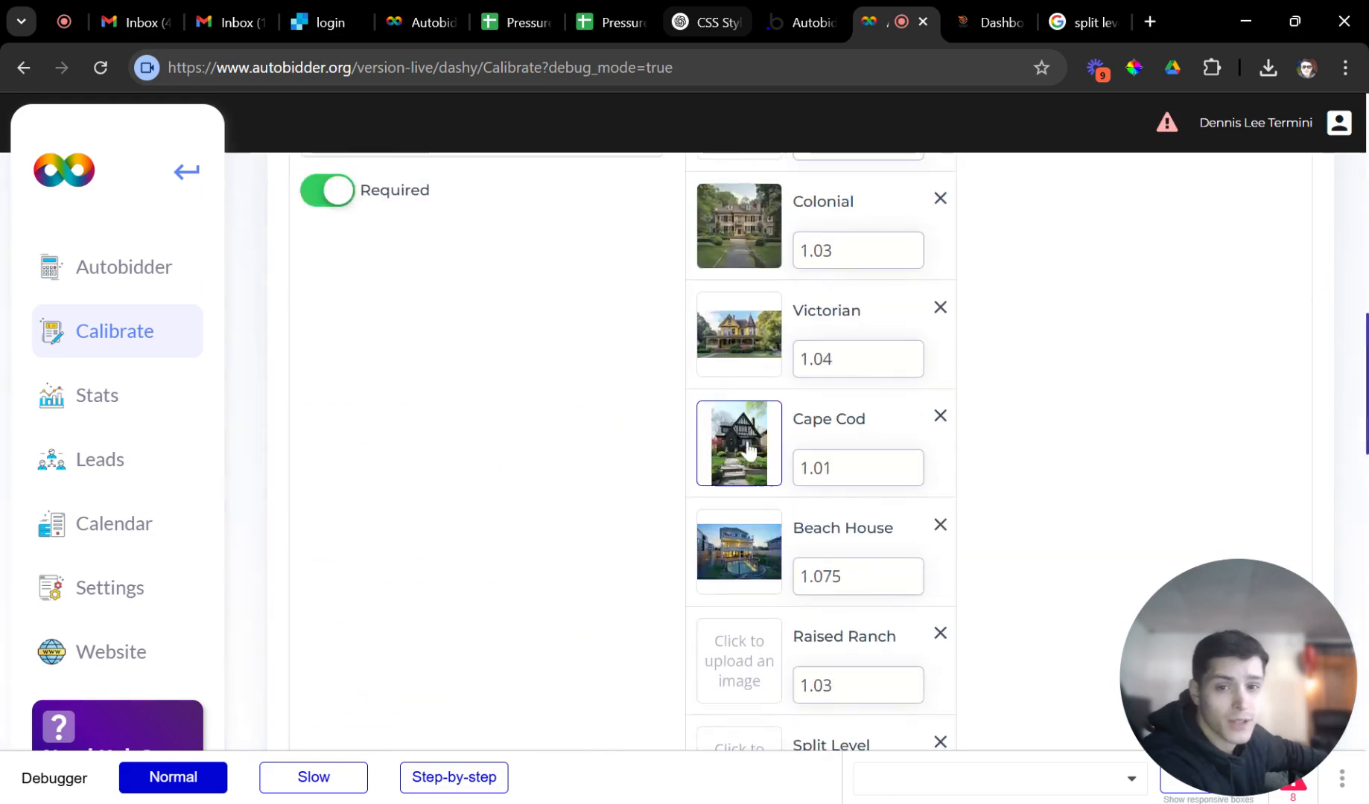
pyautogui.scroll(3, 748, 449)
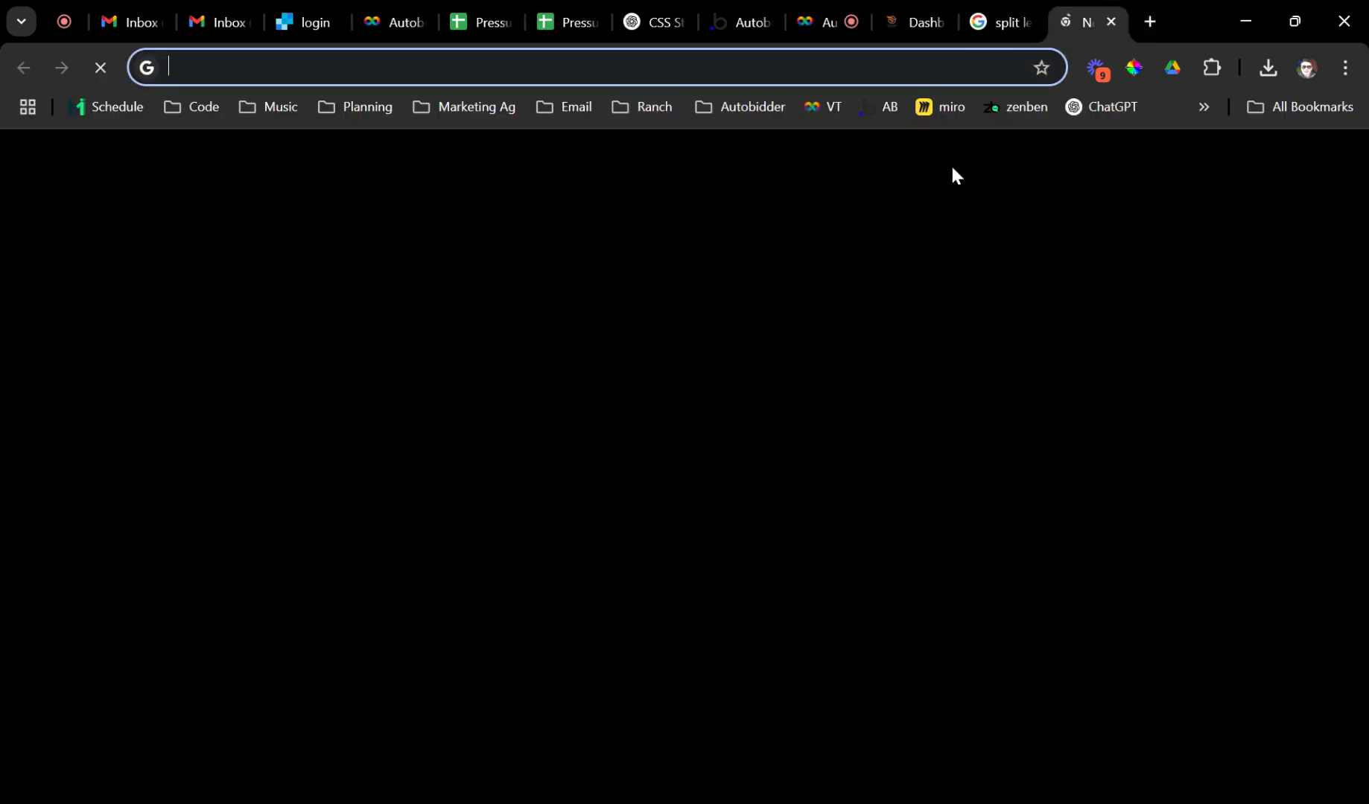
# Search 'calculator' in a new Chrome tab to bring up Google's calculator.
pyautogui.click(1149, 22)
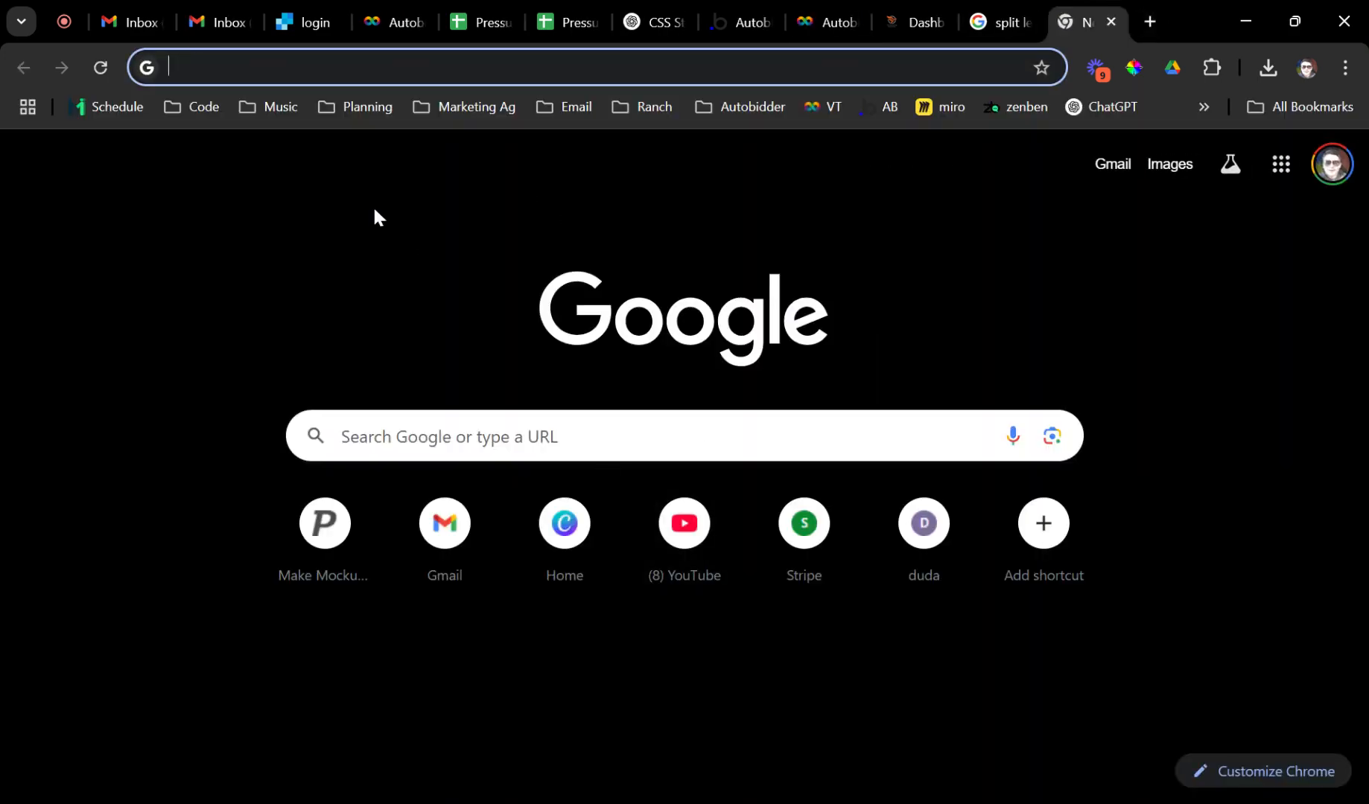
pyautogui.write('calculaot')
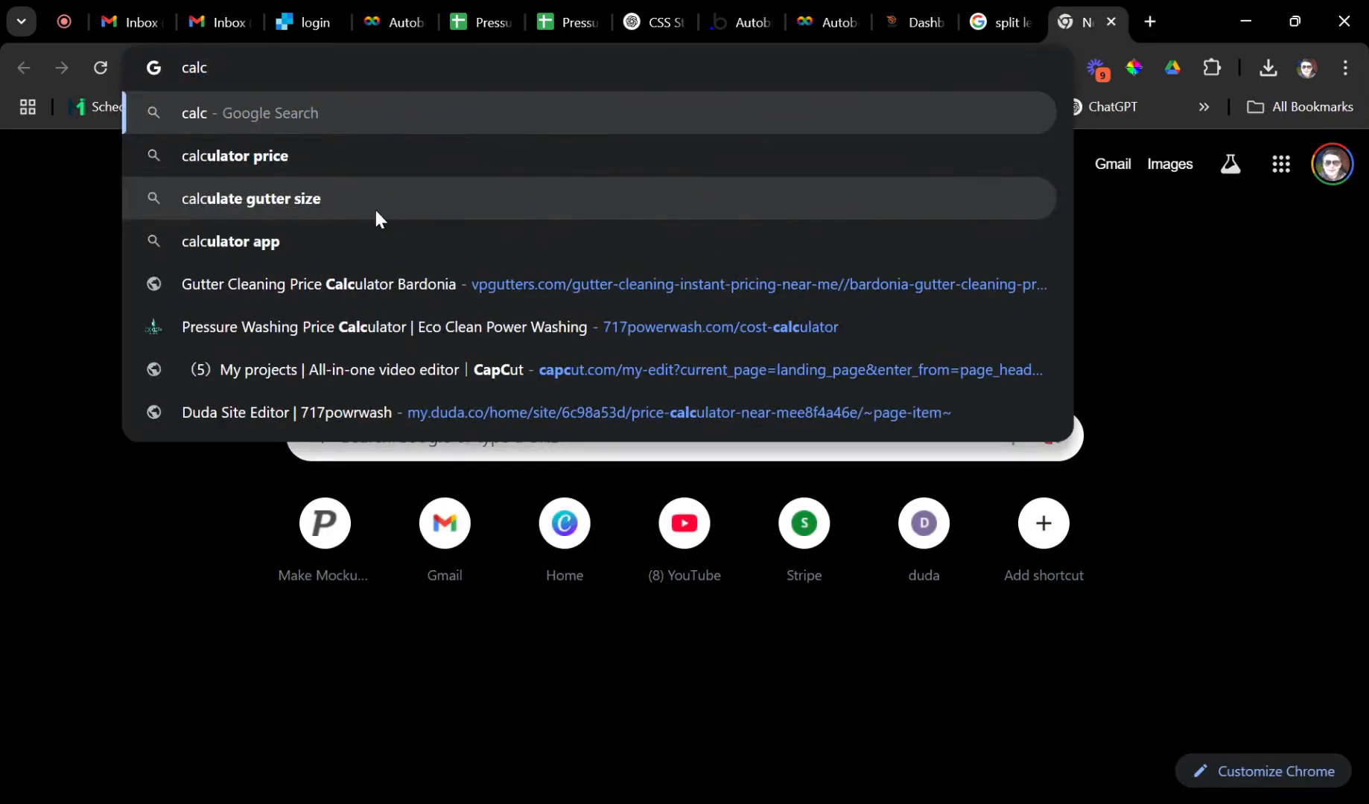
pyautogui.press('BackSpace')
pyautogui.press('BackSpace')
pyautogui.press('BackSpace')
pyautogui.press('BackSpace')
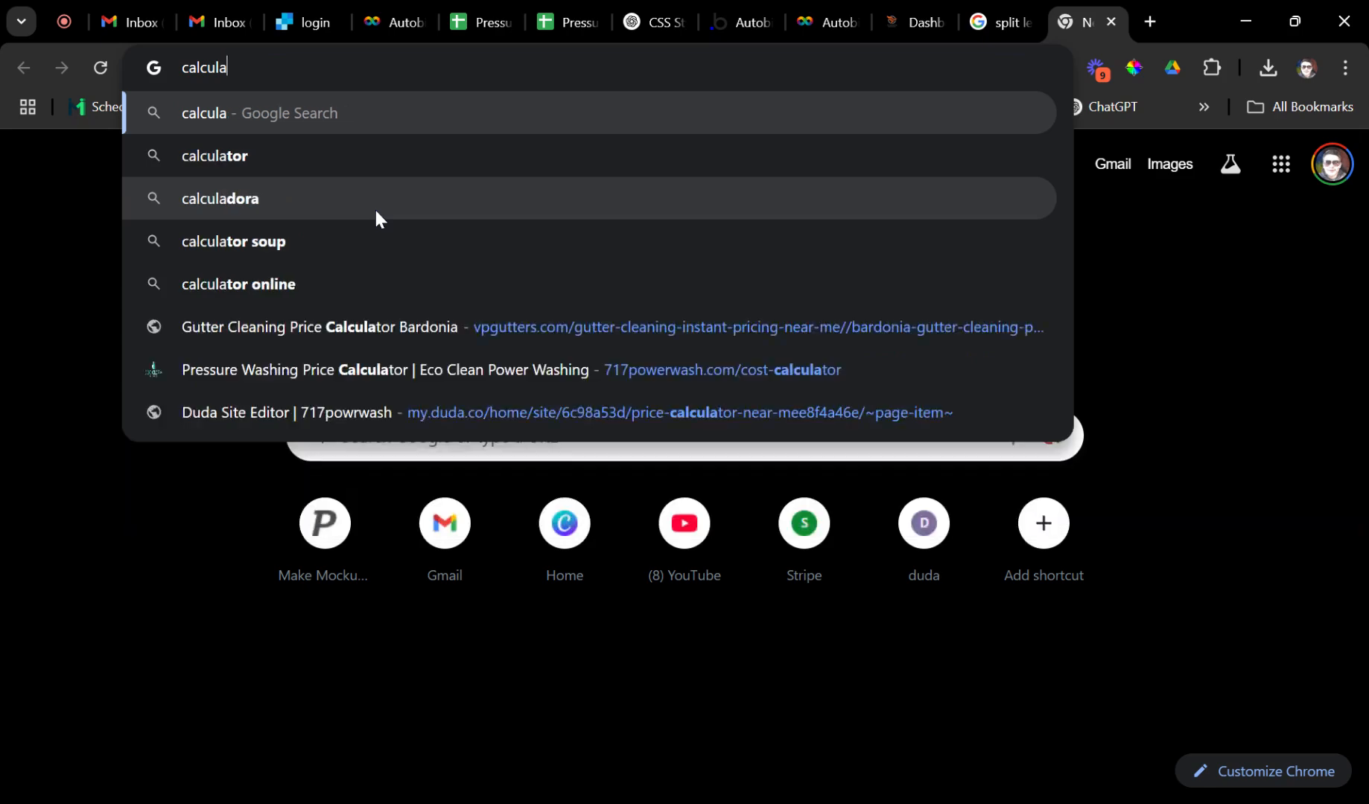
pyautogui.write('lator')
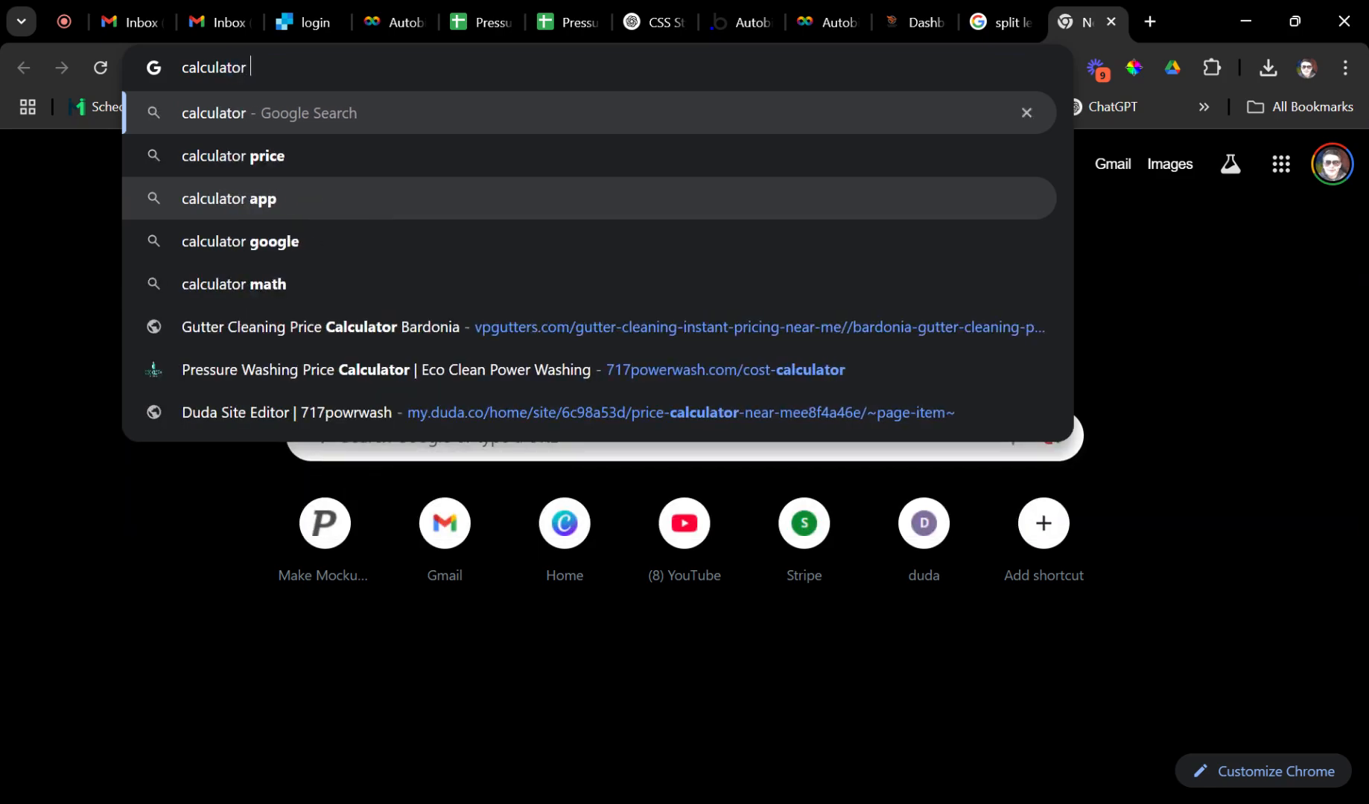
pyautogui.press('Return')
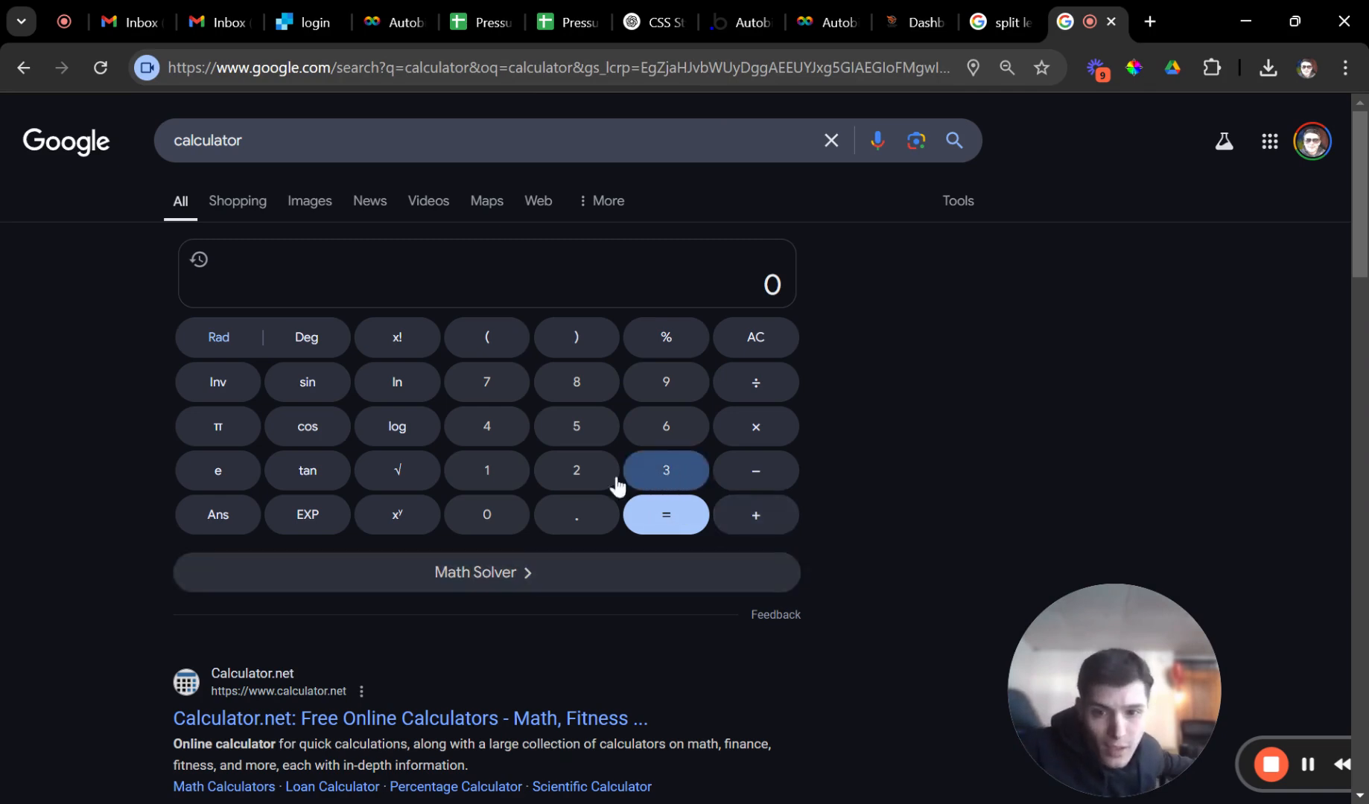
# Compute 250 × 1.021 = 255.25 on Google's calculator, then return to the Autobidder Calibrate tab.
pyautogui.click(572, 461)
pyautogui.click(576, 426)
pyautogui.click(488, 514)
pyautogui.click(756, 428)
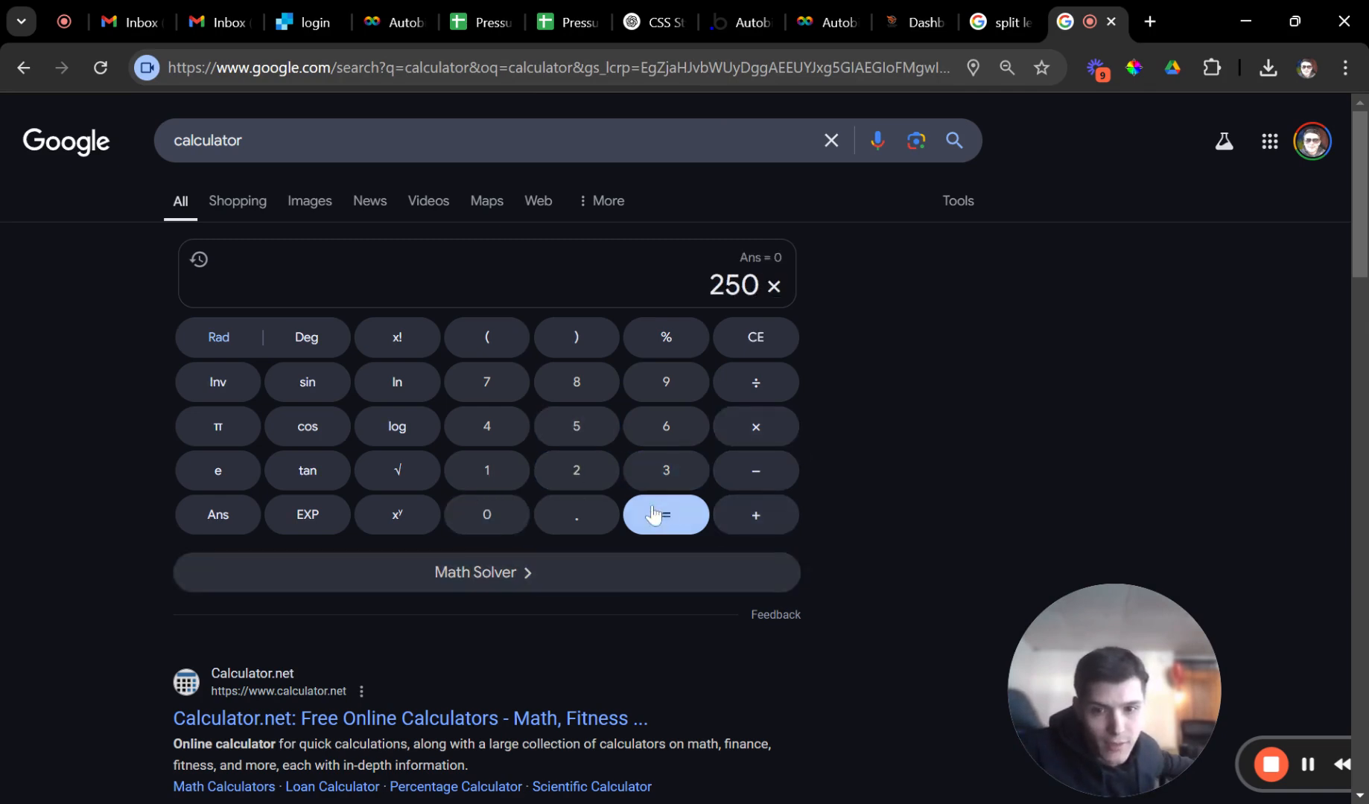
pyautogui.click(573, 469)
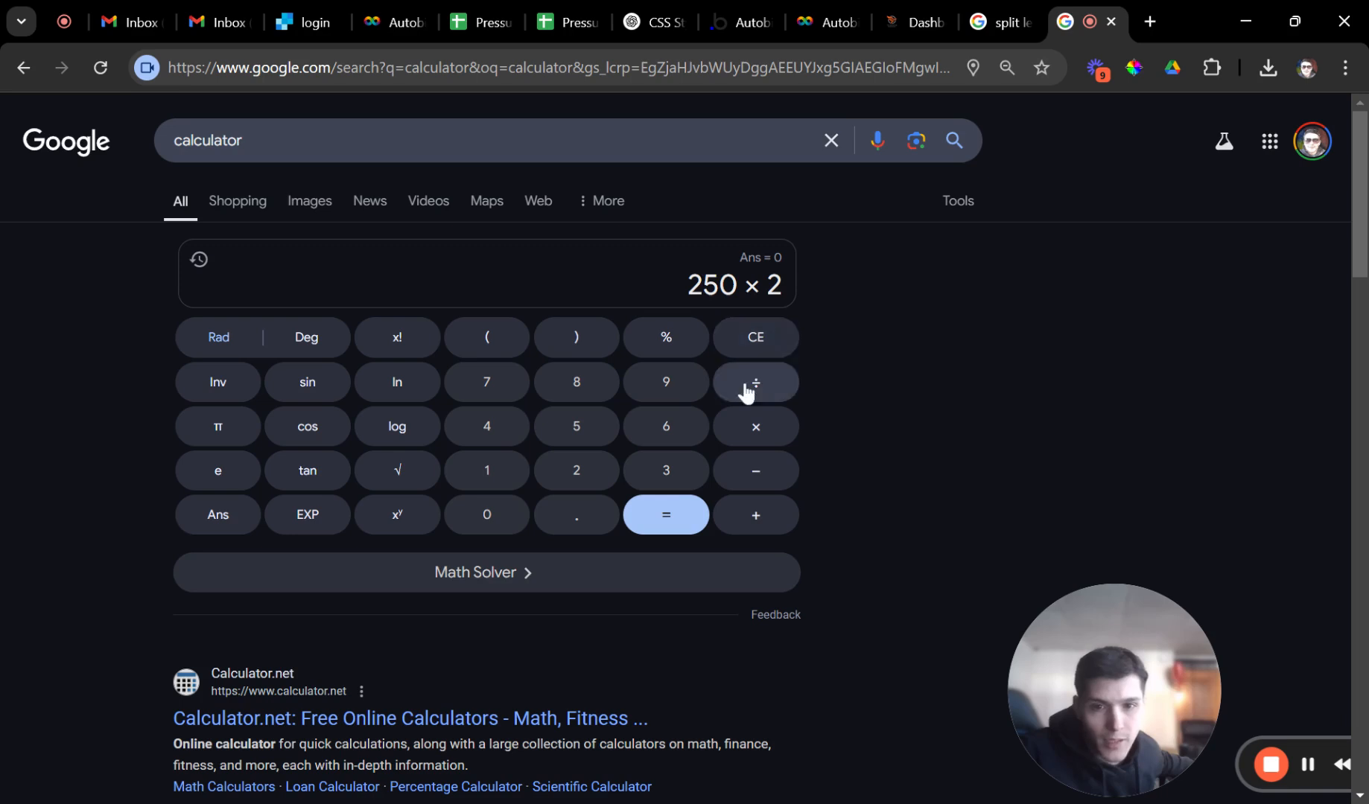
pyautogui.click(754, 339)
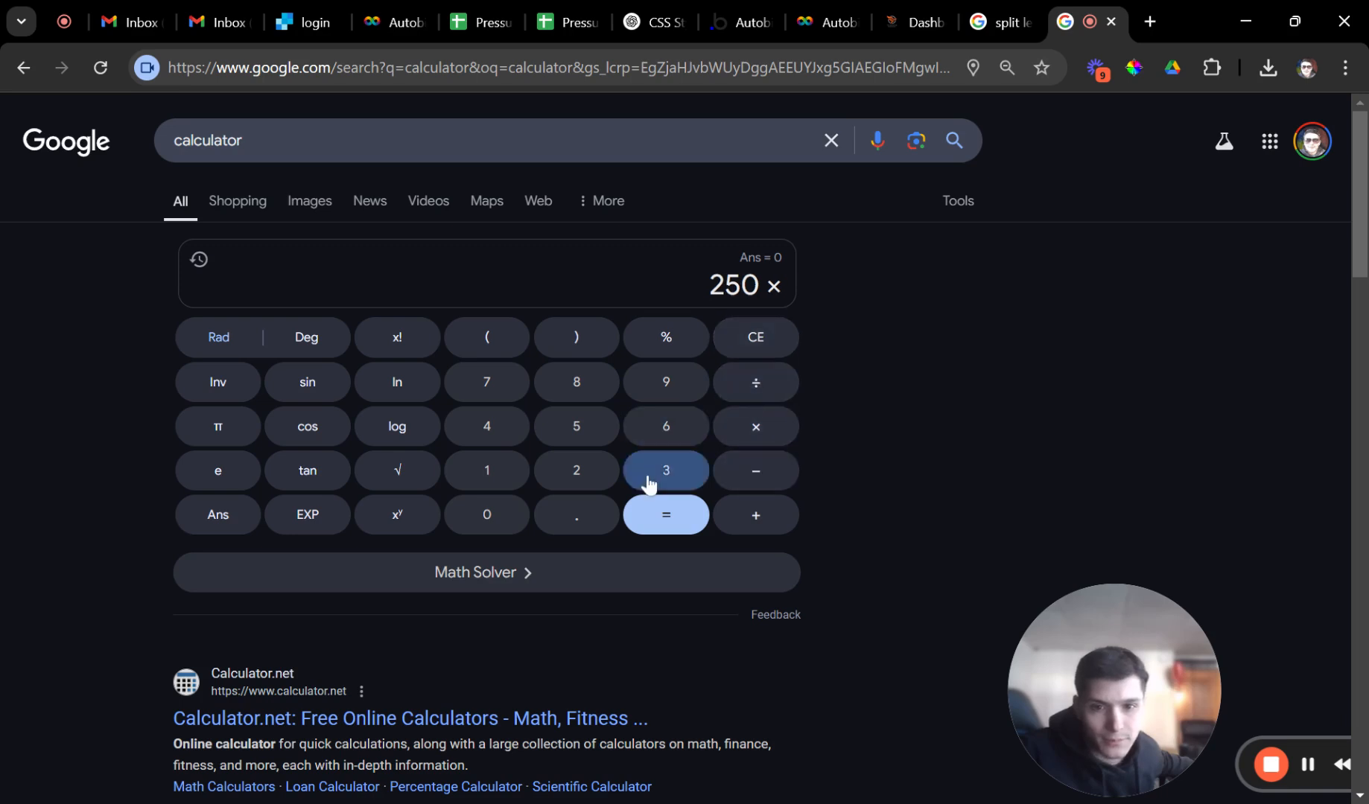
pyautogui.click(506, 486)
pyautogui.click(576, 519)
pyautogui.click(487, 514)
pyautogui.click(576, 470)
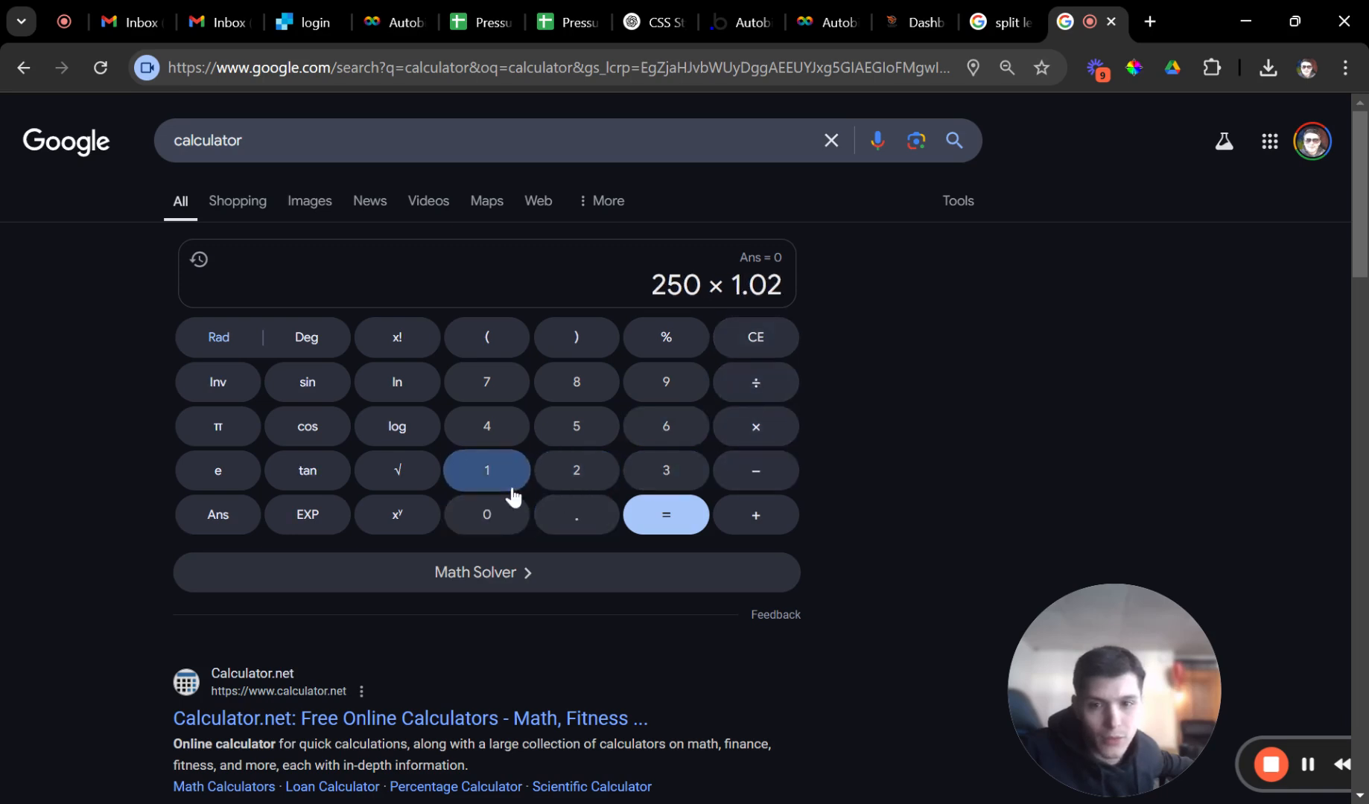
pyautogui.click(488, 470)
pyautogui.click(685, 523)
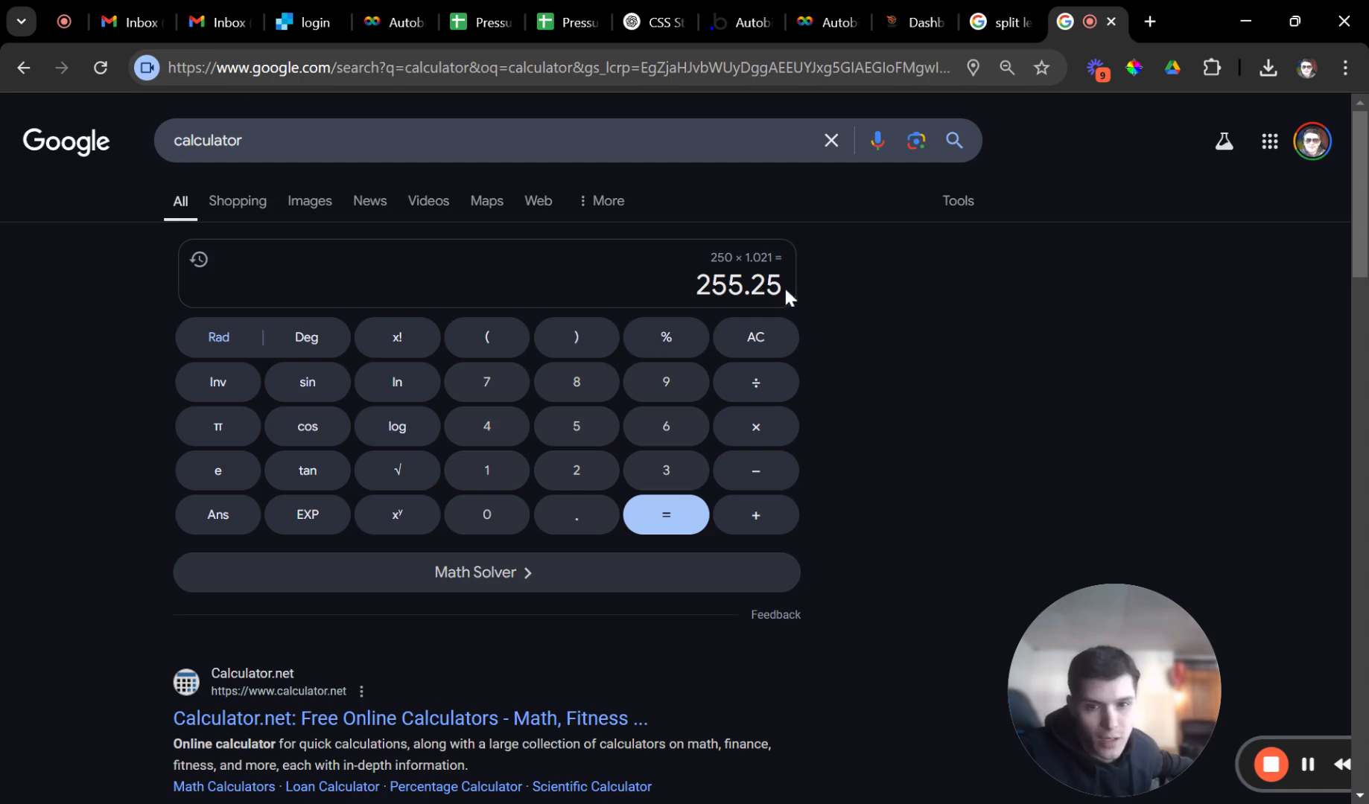
pyautogui.click(994, 23)
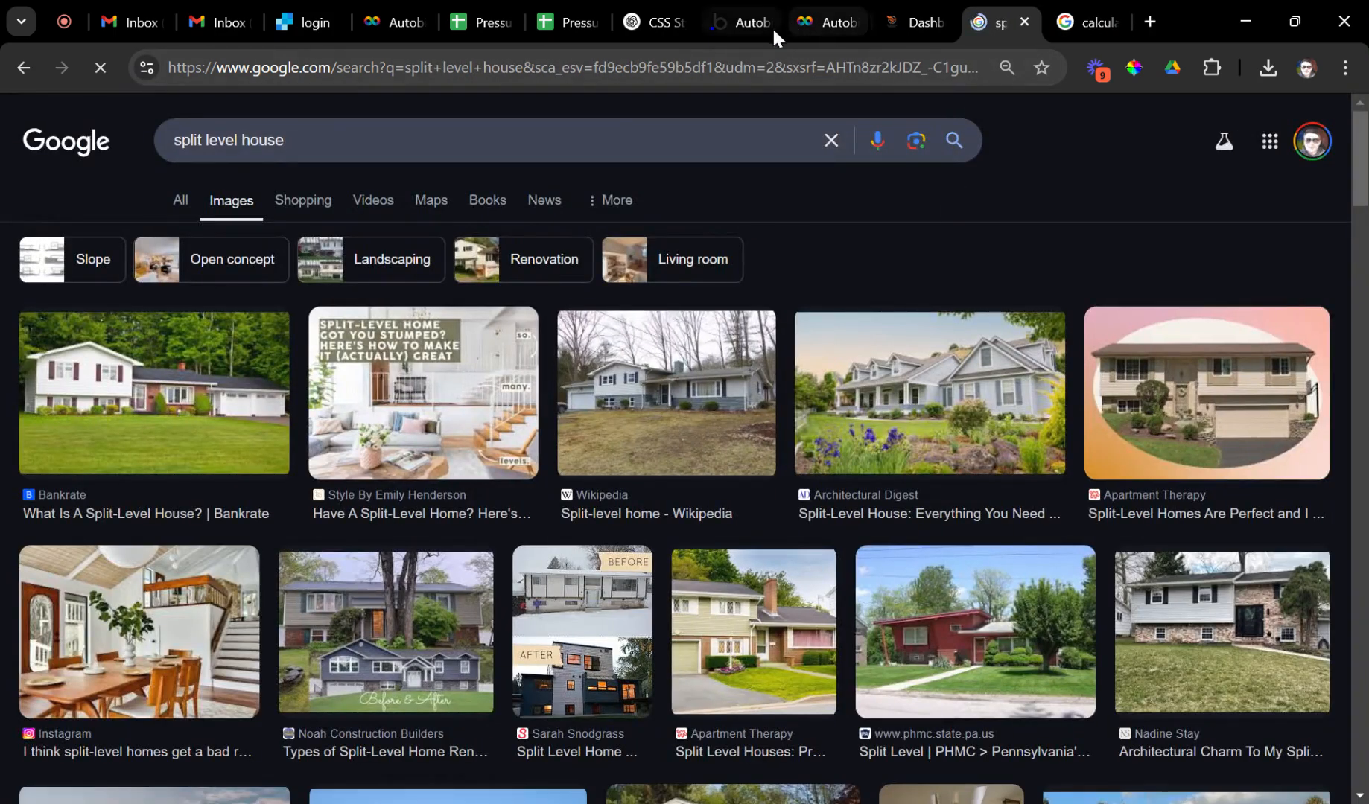
pyautogui.click(826, 22)
# Inspect the Full House Wash, 3 Sides Only and 2 Sides Only multipliers.
pyautogui.scroll(-7, 764, 484)
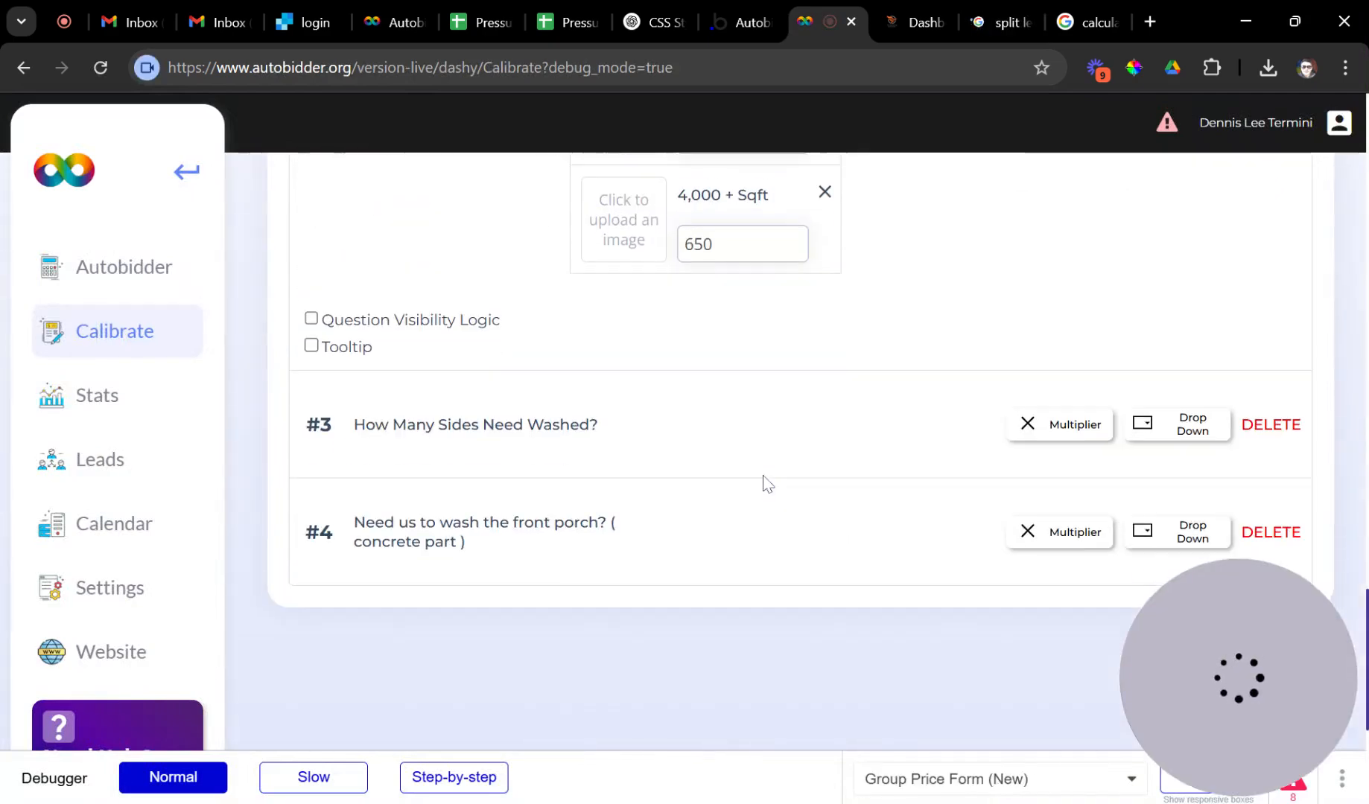
pyautogui.scroll(-3, 638, 449)
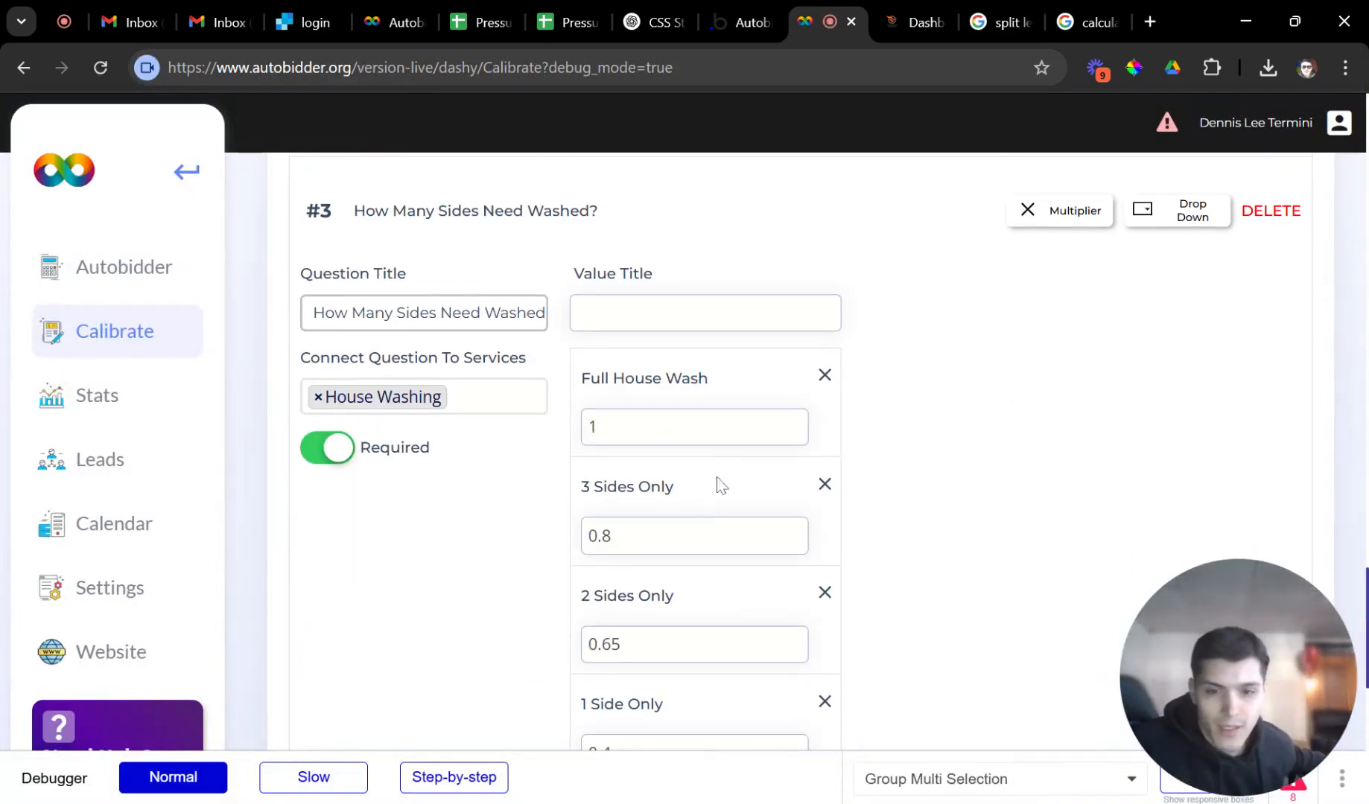
pyautogui.click(596, 427)
pyautogui.doubleClick(594, 426)
pyautogui.click(612, 535)
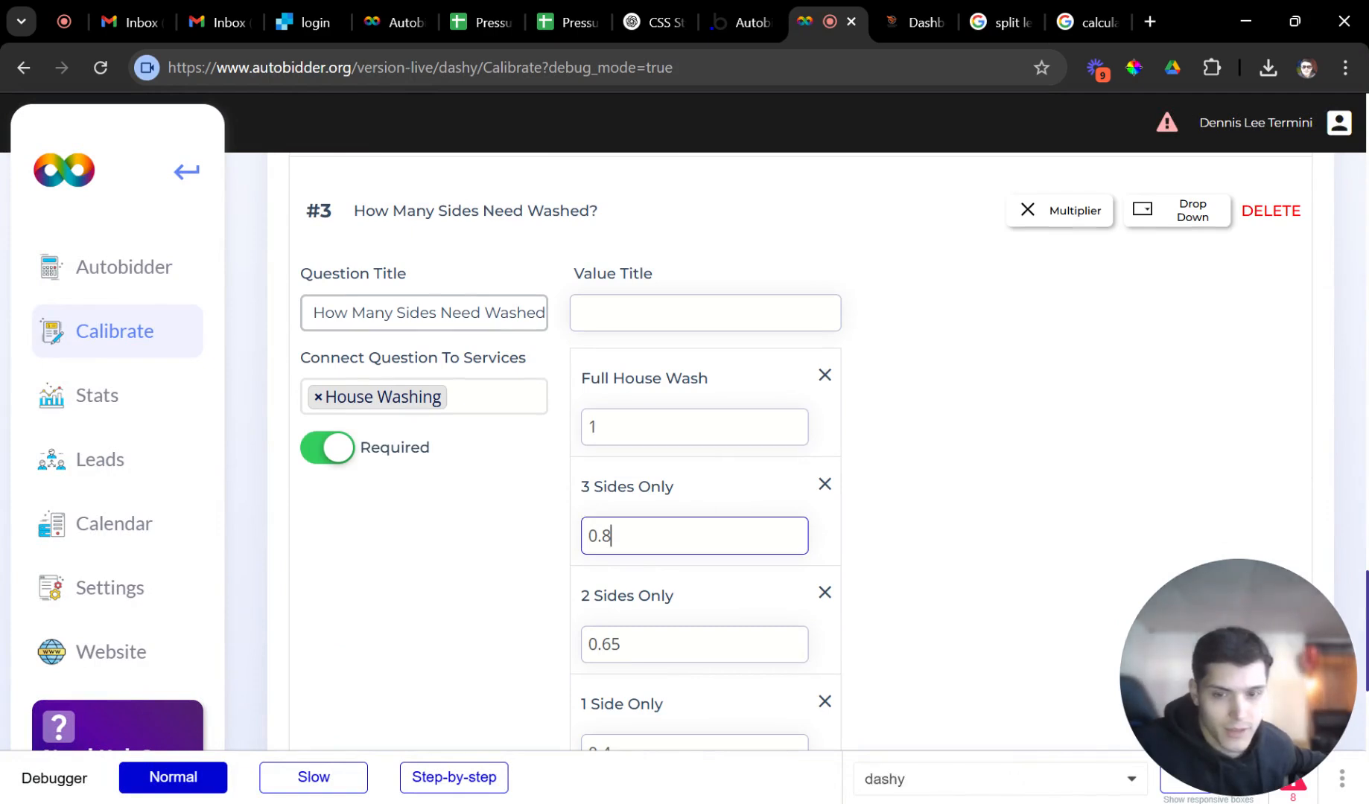
pyautogui.scroll(-3, 663, 443)
pyautogui.click(663, 439)
pyautogui.doubleClick(605, 430)
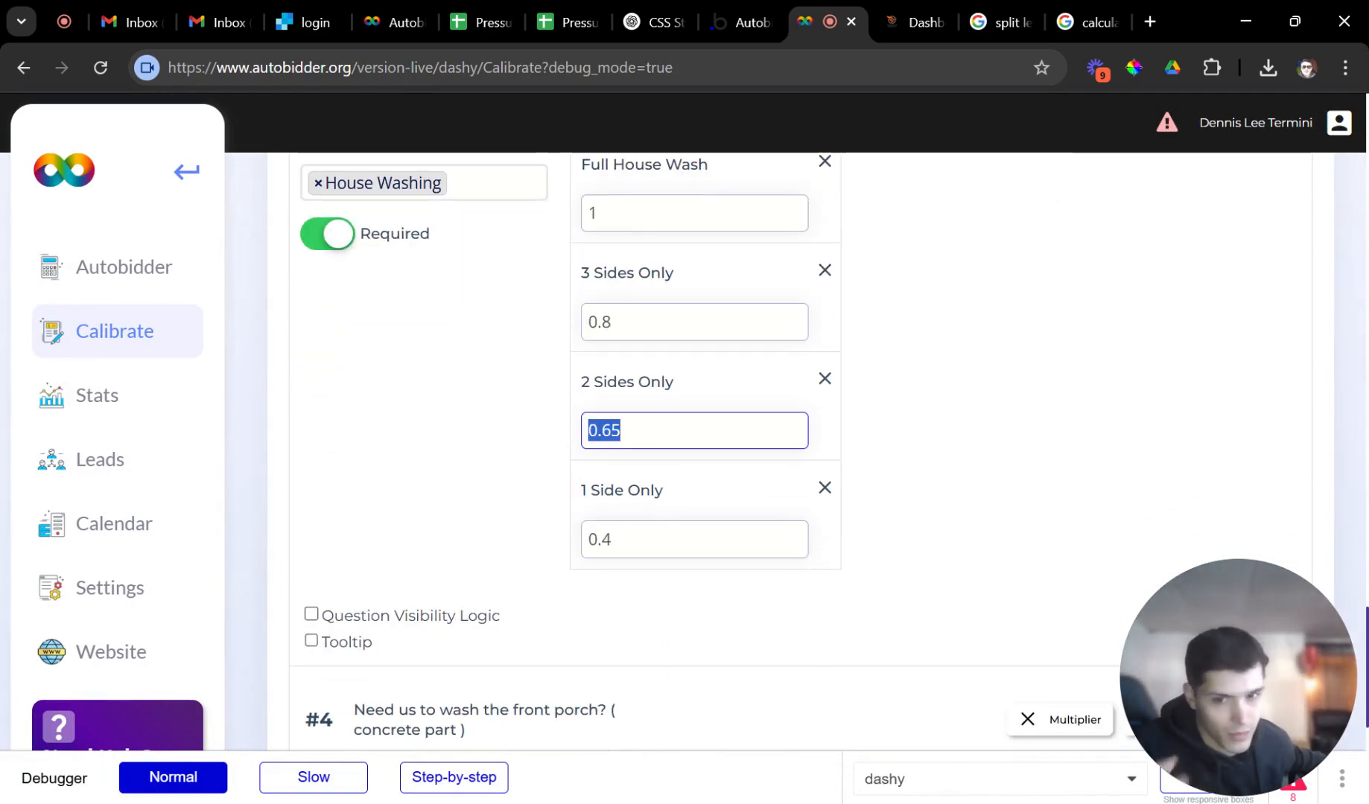
pyautogui.scroll(-3, 651, 532)
pyautogui.scroll(1, 605, 514)
pyautogui.click(537, 560)
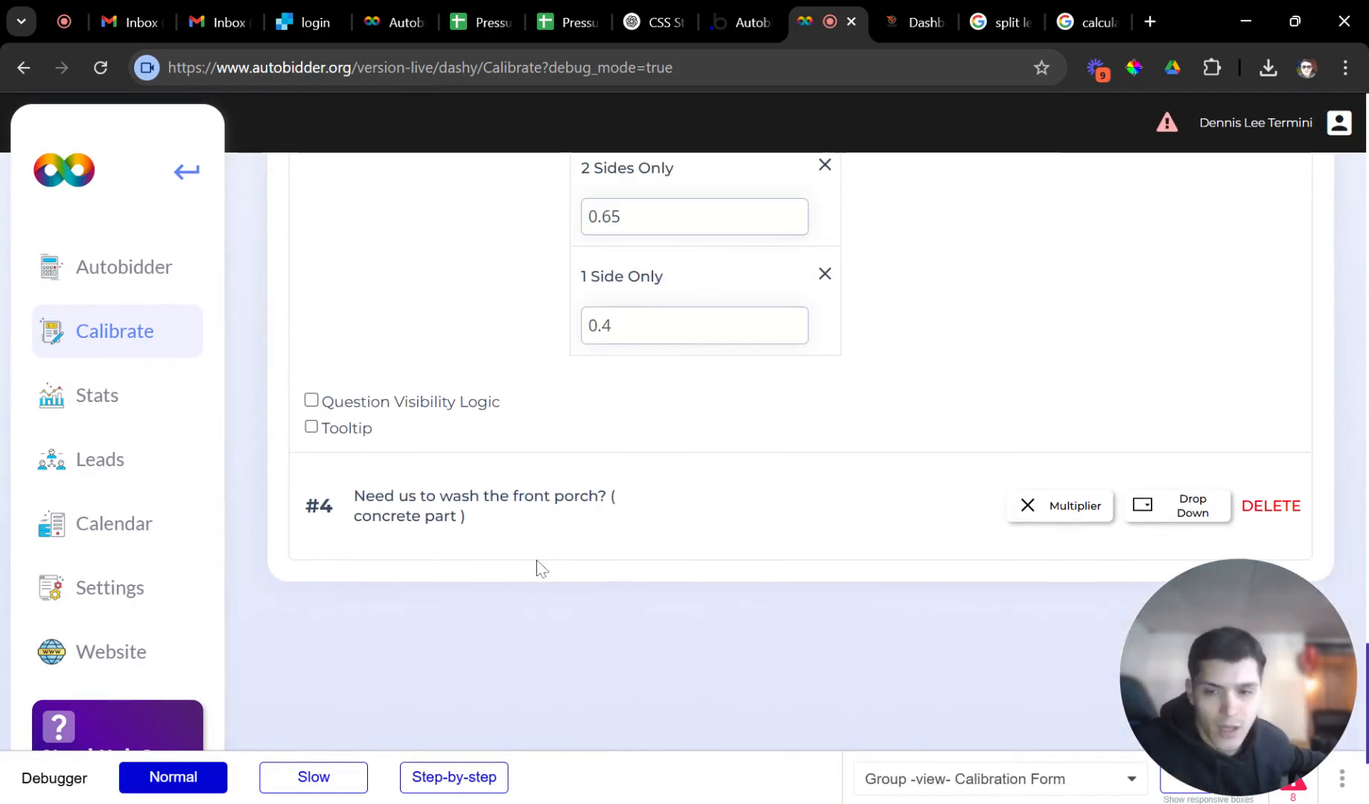
# Check the front porch question's settings, then collapse questions #3, House Size and #1.
pyautogui.click(507, 506)
pyautogui.scroll(-5, 647, 497)
pyautogui.scroll(4, 647, 498)
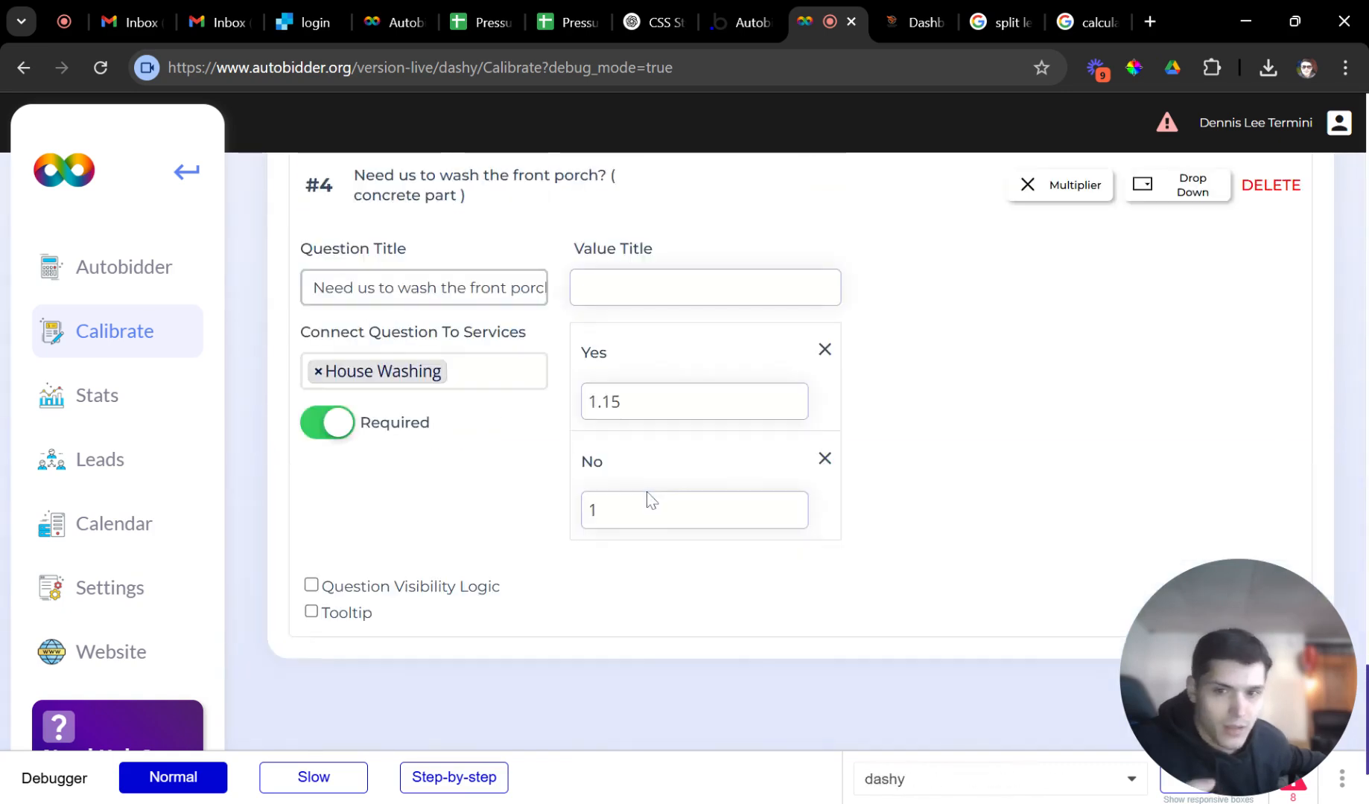
pyautogui.click(648, 499)
pyautogui.click(565, 422)
pyautogui.scroll(7, 709, 483)
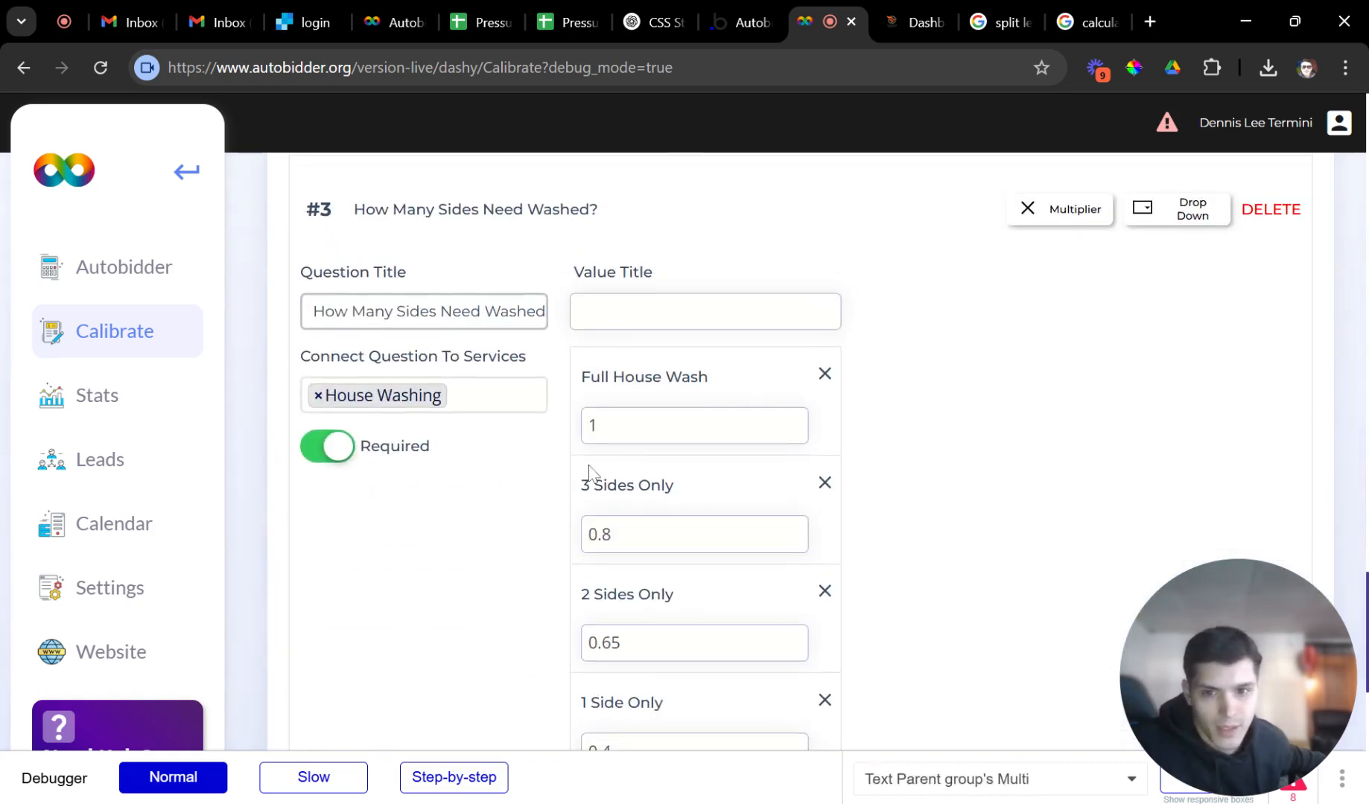
pyautogui.scroll(2, 551, 347)
pyautogui.click(557, 338)
pyautogui.scroll(11, 559, 346)
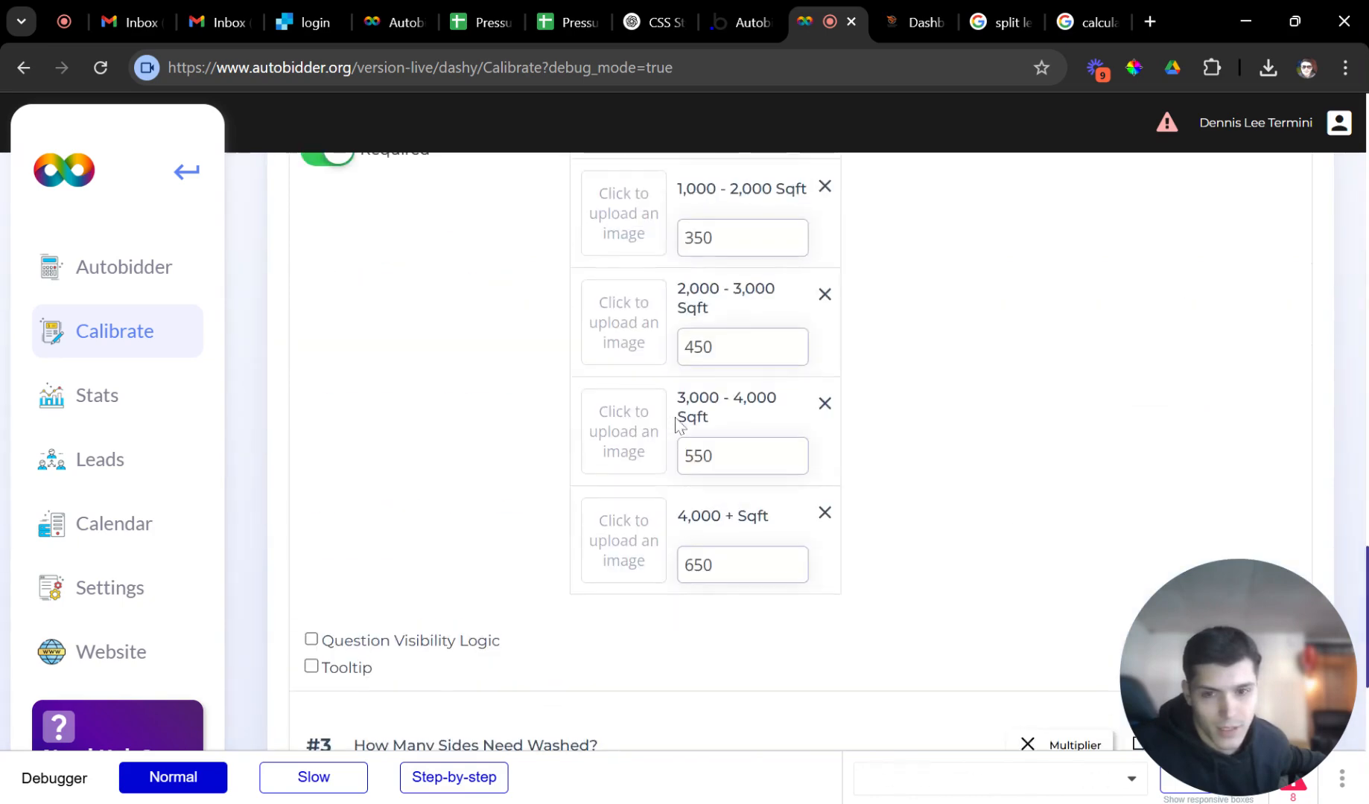
pyautogui.click(456, 337)
pyautogui.scroll(13, 521, 440)
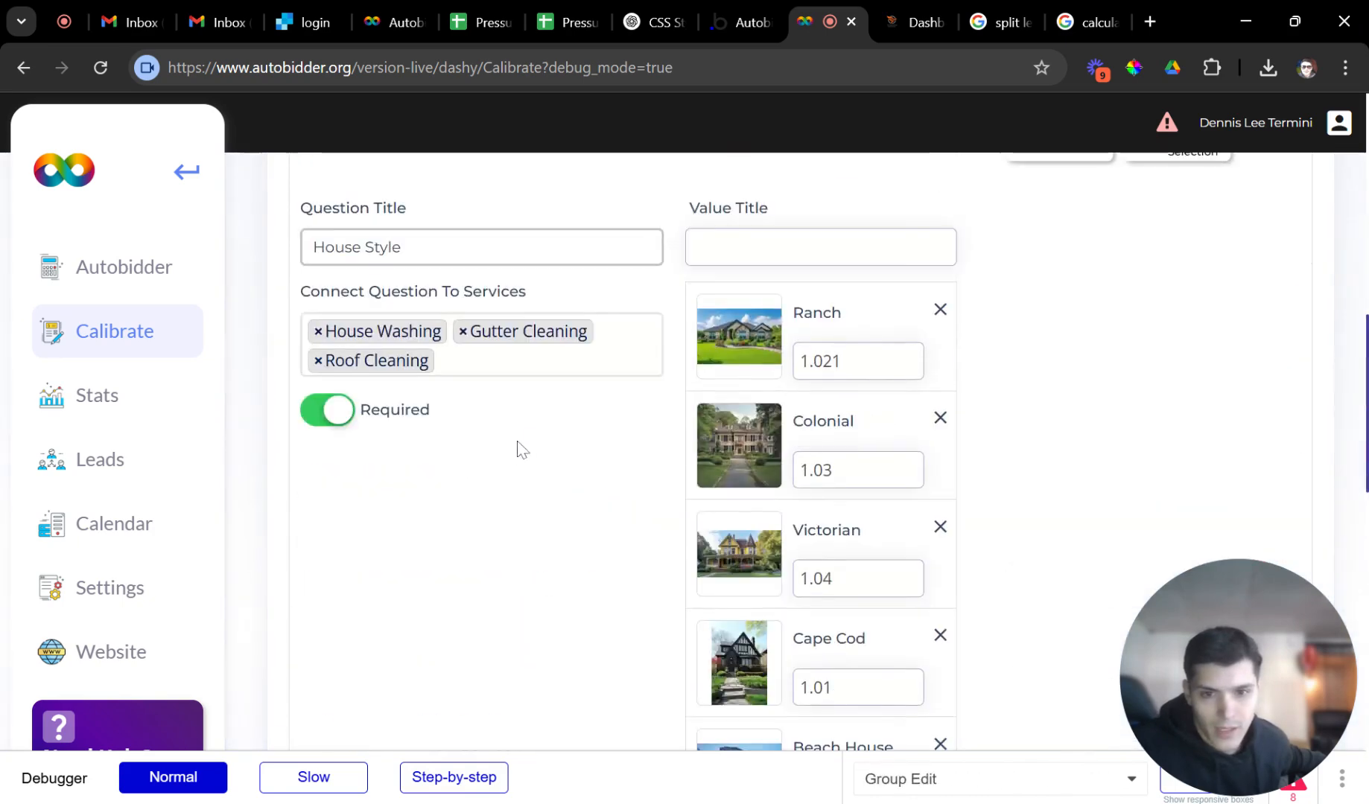
pyautogui.scroll(4, 479, 489)
pyautogui.click(473, 477)
pyautogui.scroll(4, 504, 437)
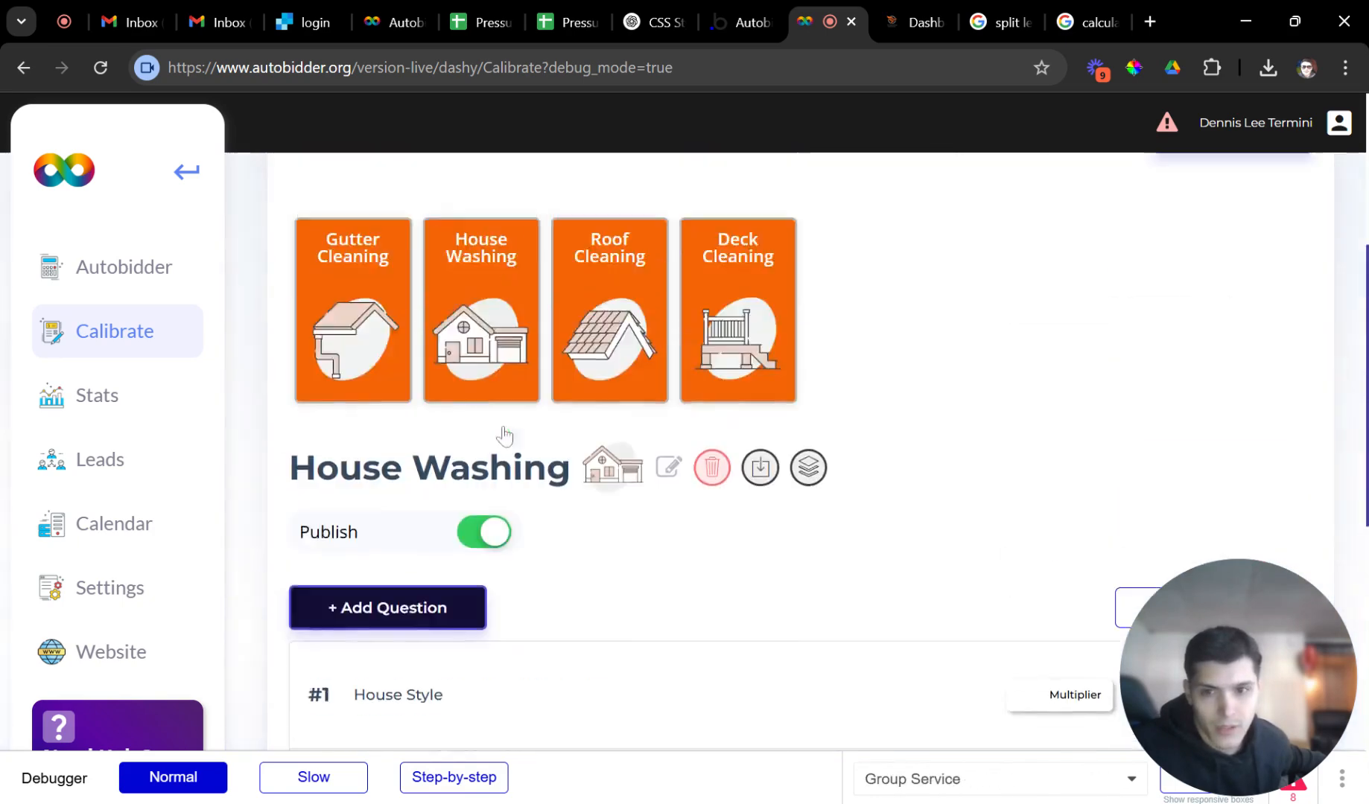
pyautogui.scroll(-6, 514, 451)
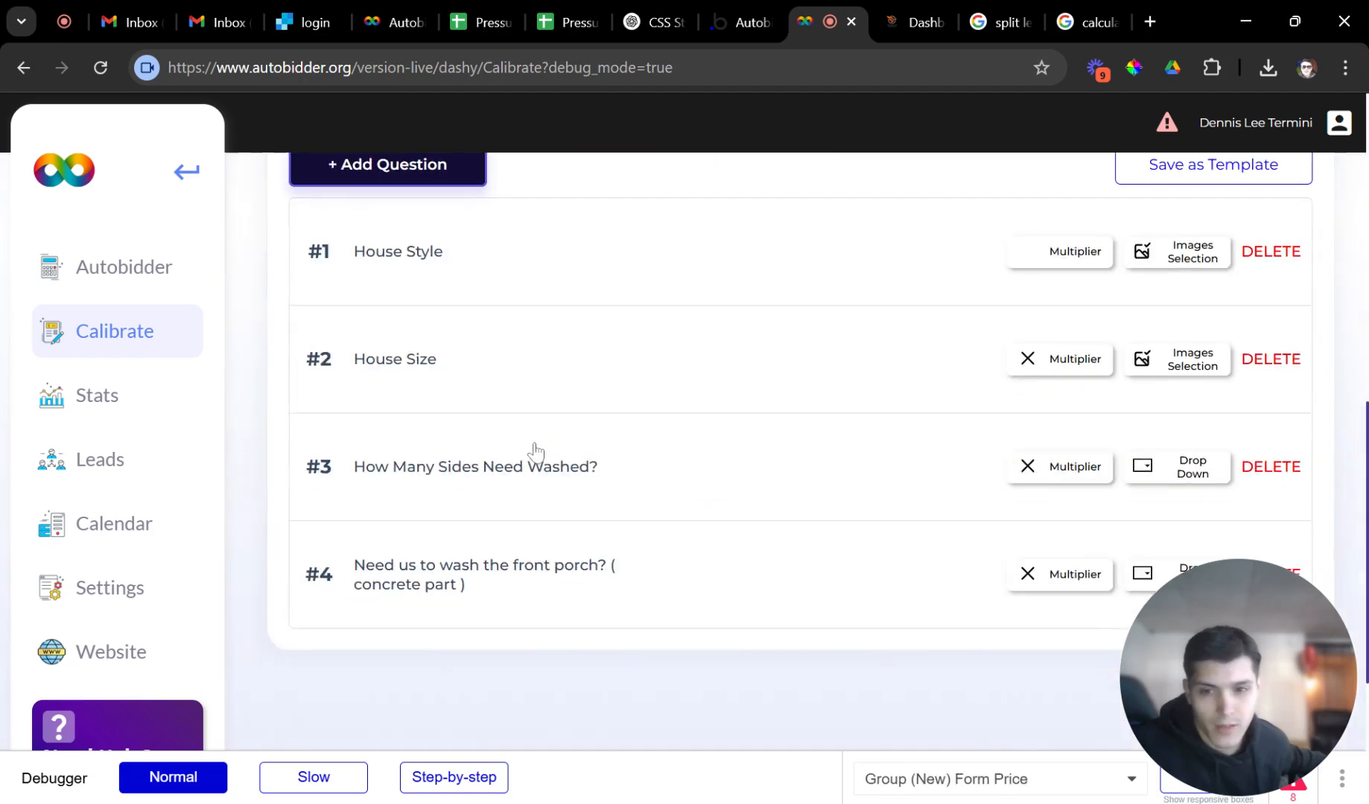
pyautogui.scroll(6, 534, 451)
# Review Gutter Cleaning's House Style and gutter length range settings, then return to the quote form.
pyautogui.click(399, 431)
pyautogui.scroll(-5, 358, 419)
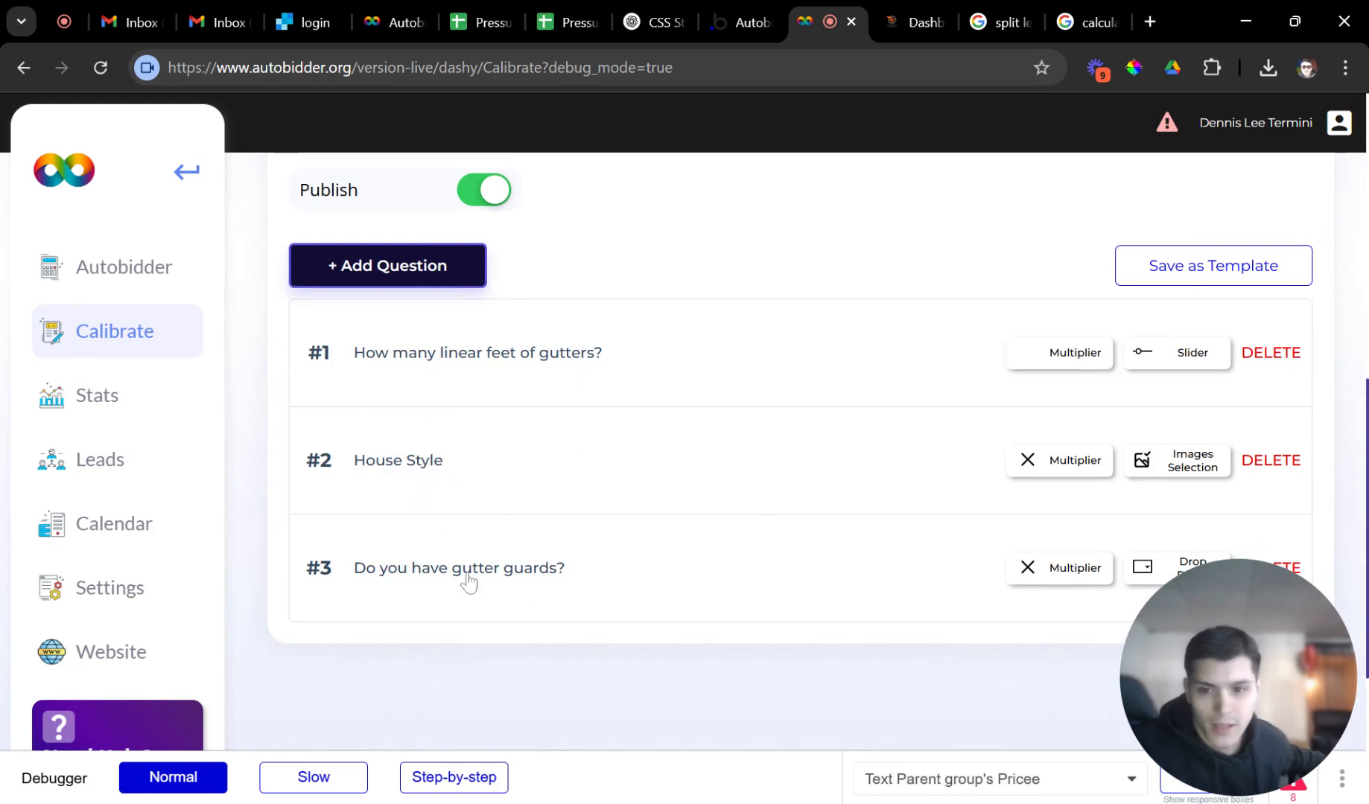
pyautogui.click(428, 464)
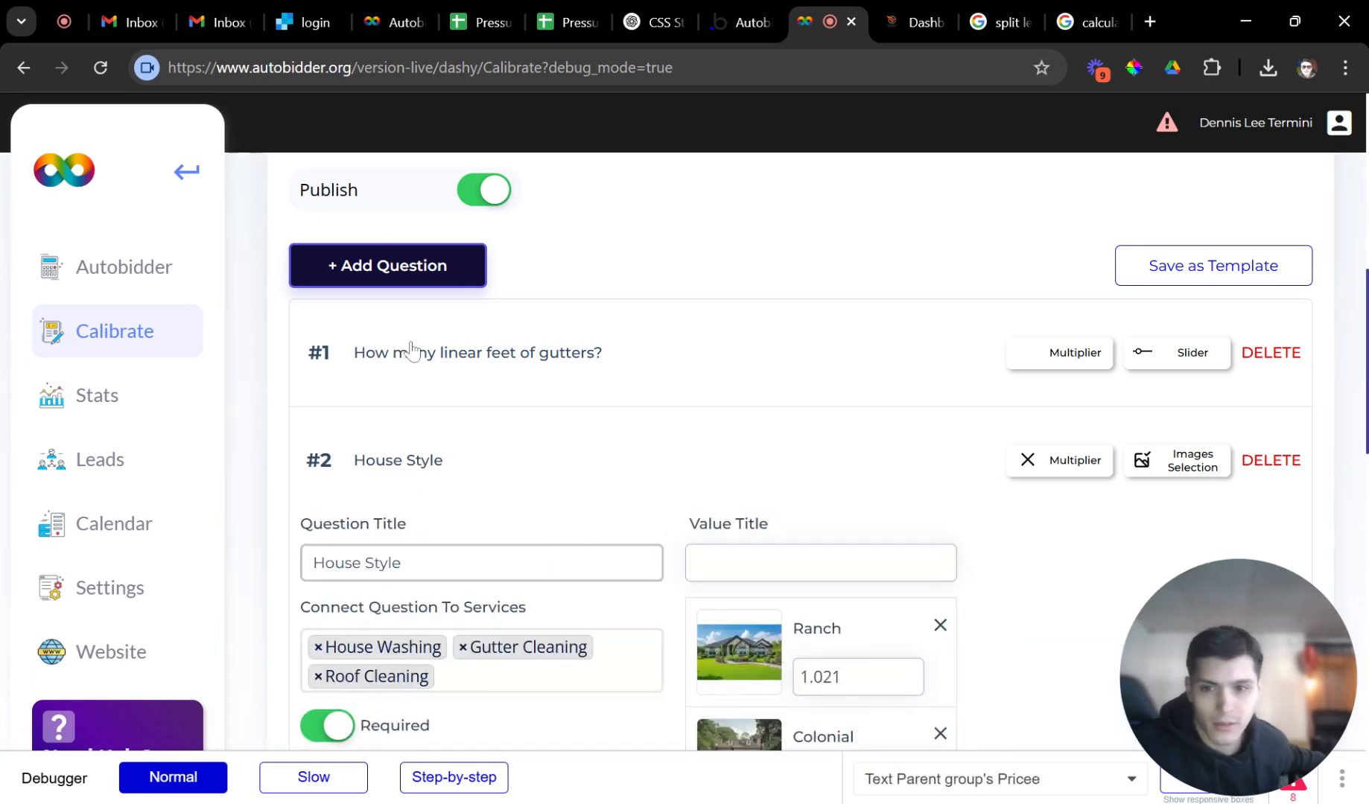
pyautogui.click(320, 339)
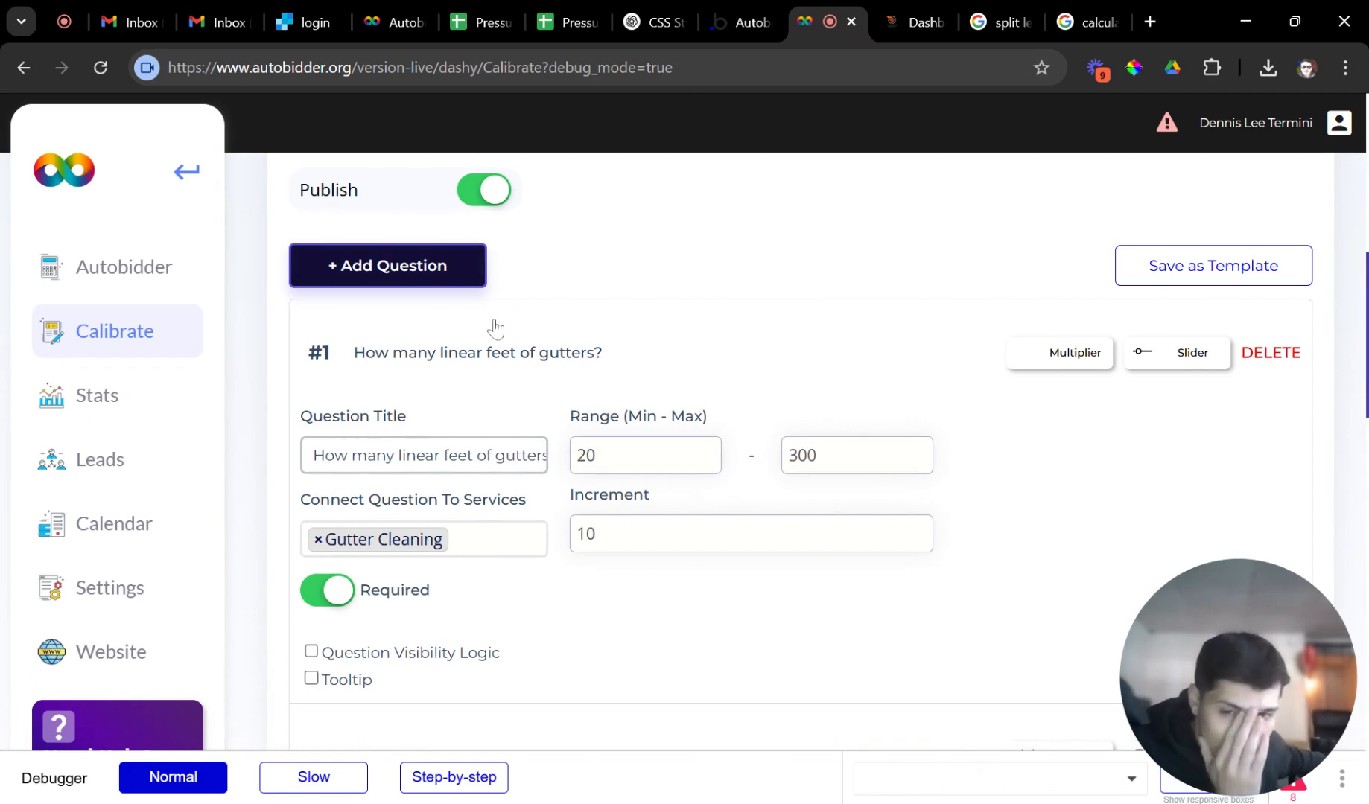
pyautogui.click(141, 293)
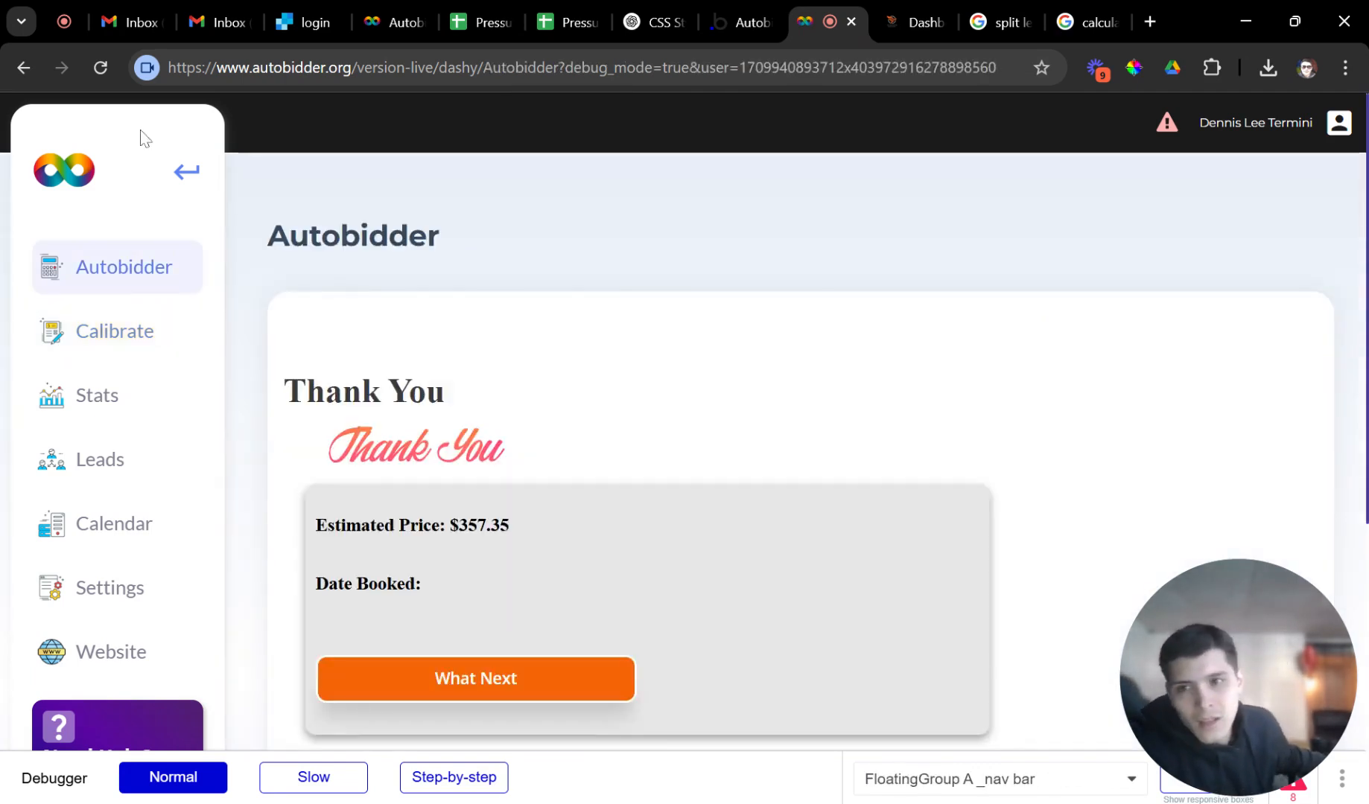
# Reload the form and start a Gutter Cleaning quote with 90 ft of gutters and Ranch style.
pyautogui.click(101, 68)
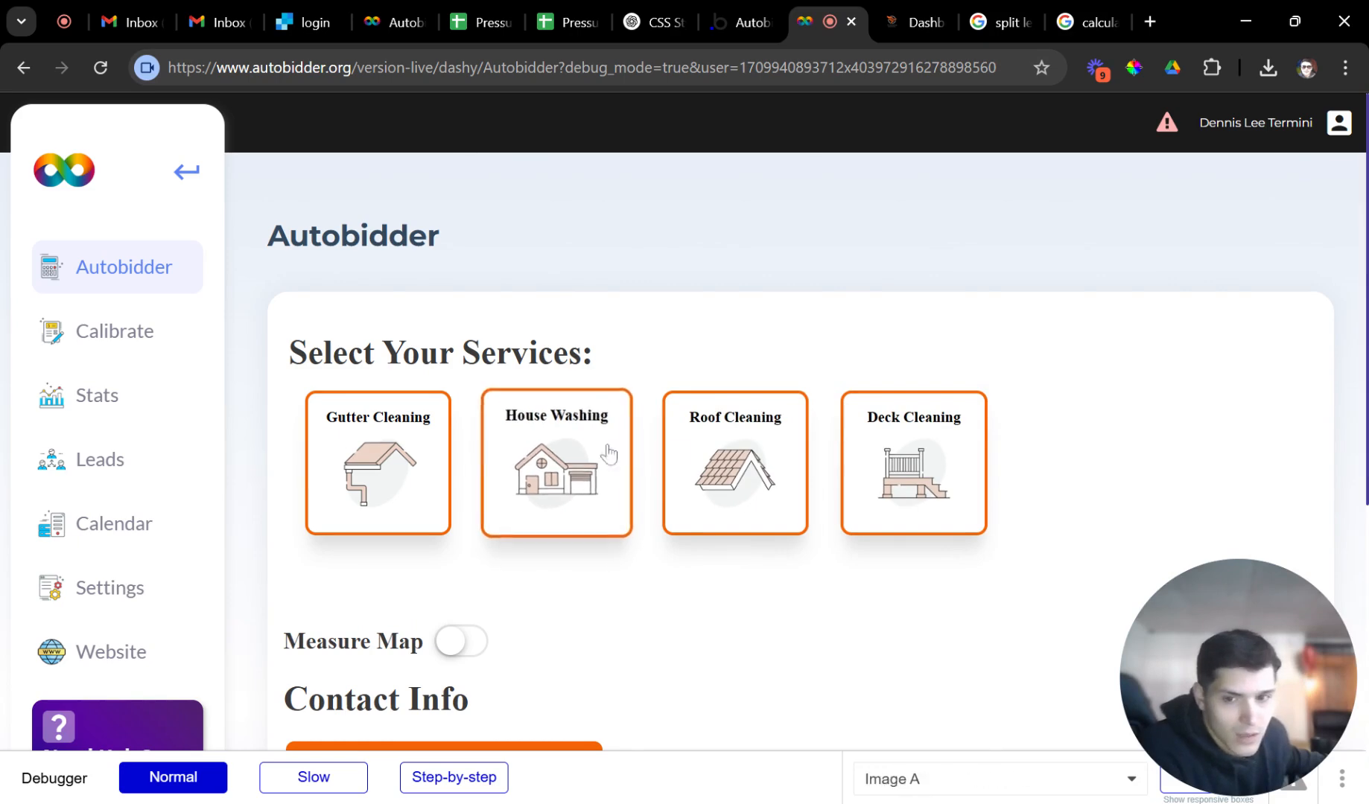
pyautogui.click(327, 450)
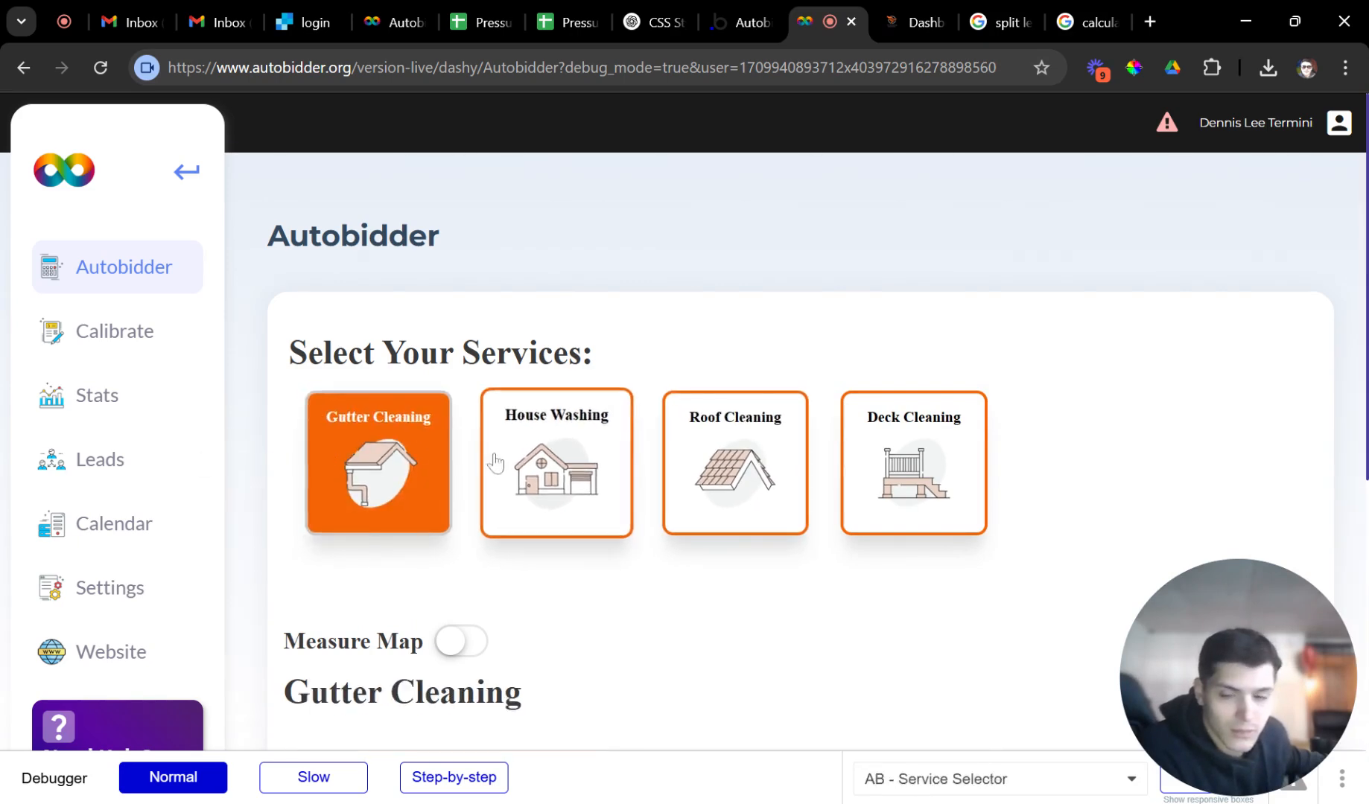
pyautogui.scroll(1, 445, 424)
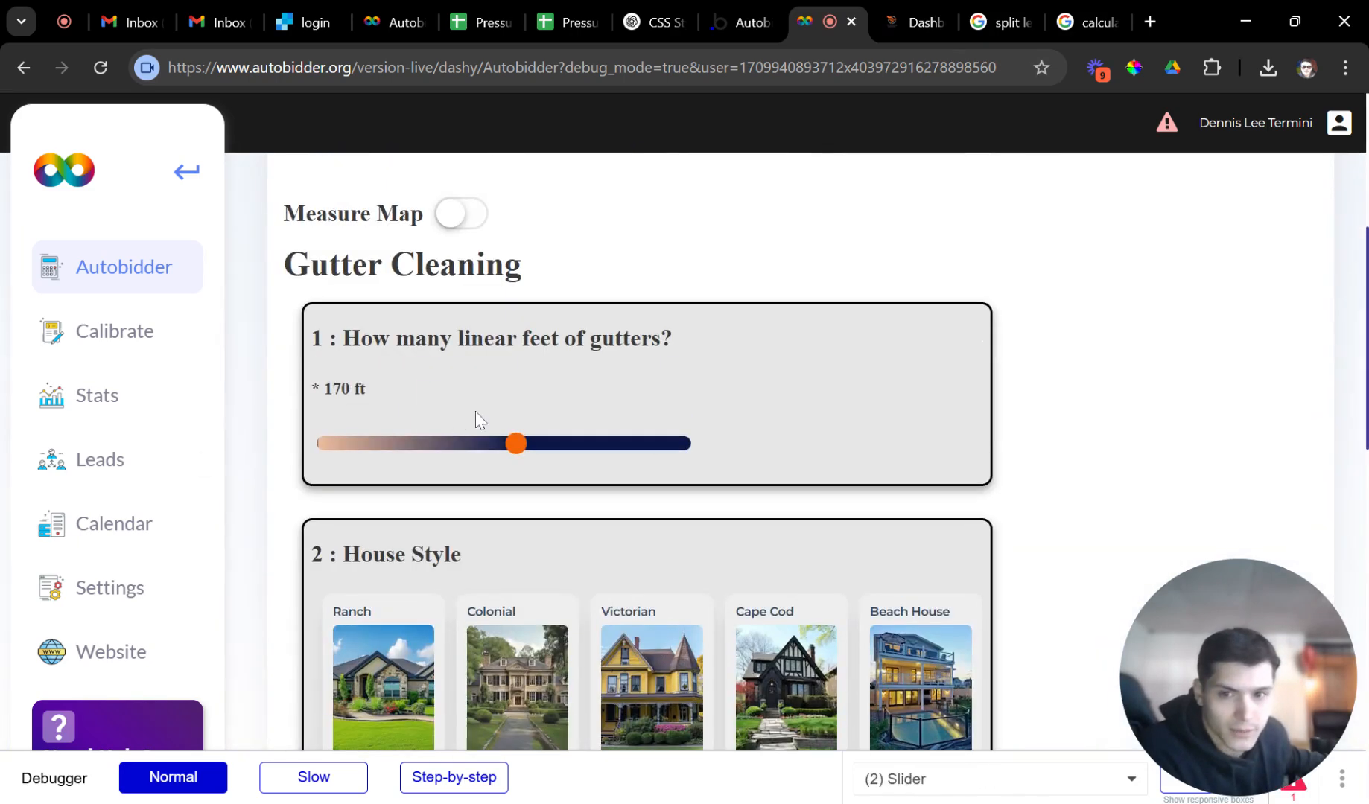
pyautogui.moveTo(516, 445); pyautogui.dragTo(577, 467)
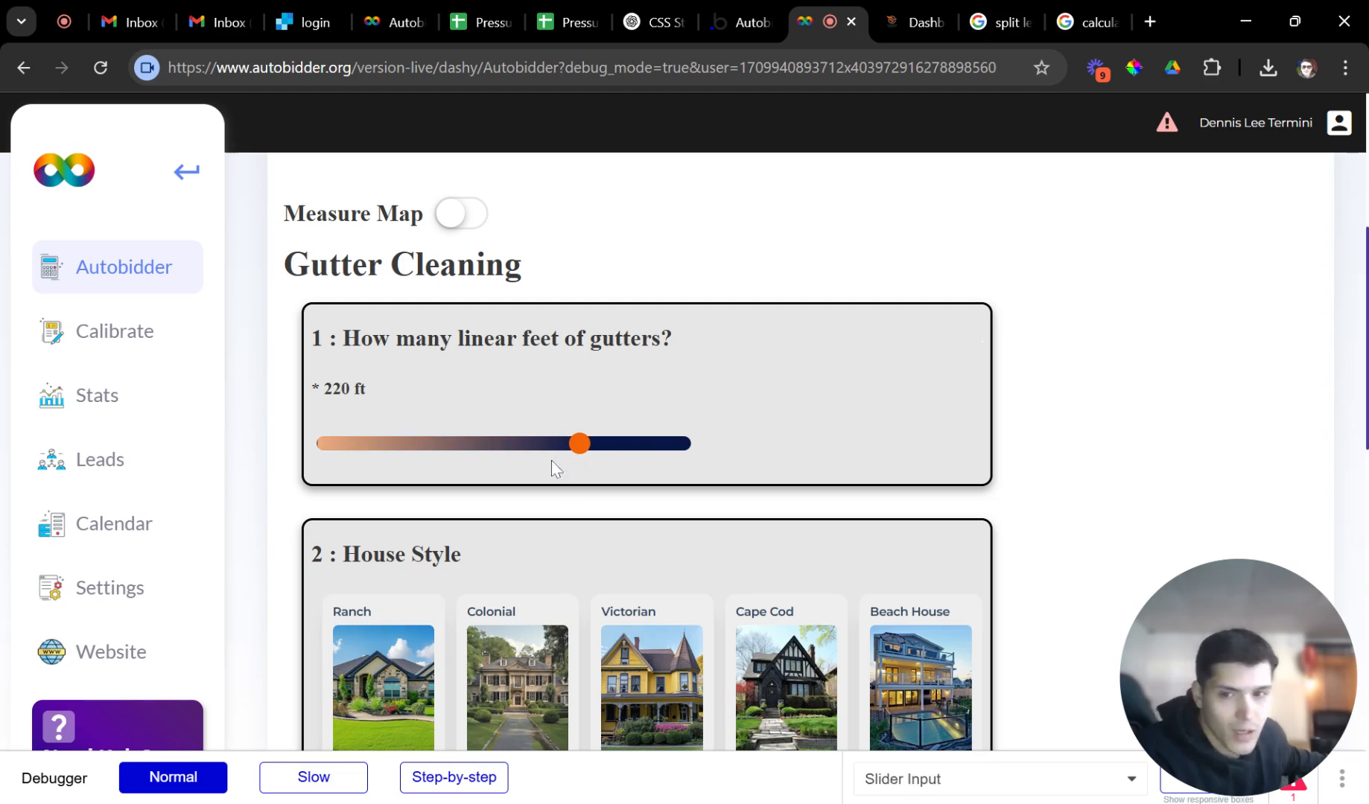
pyautogui.scroll(-2, 553, 468)
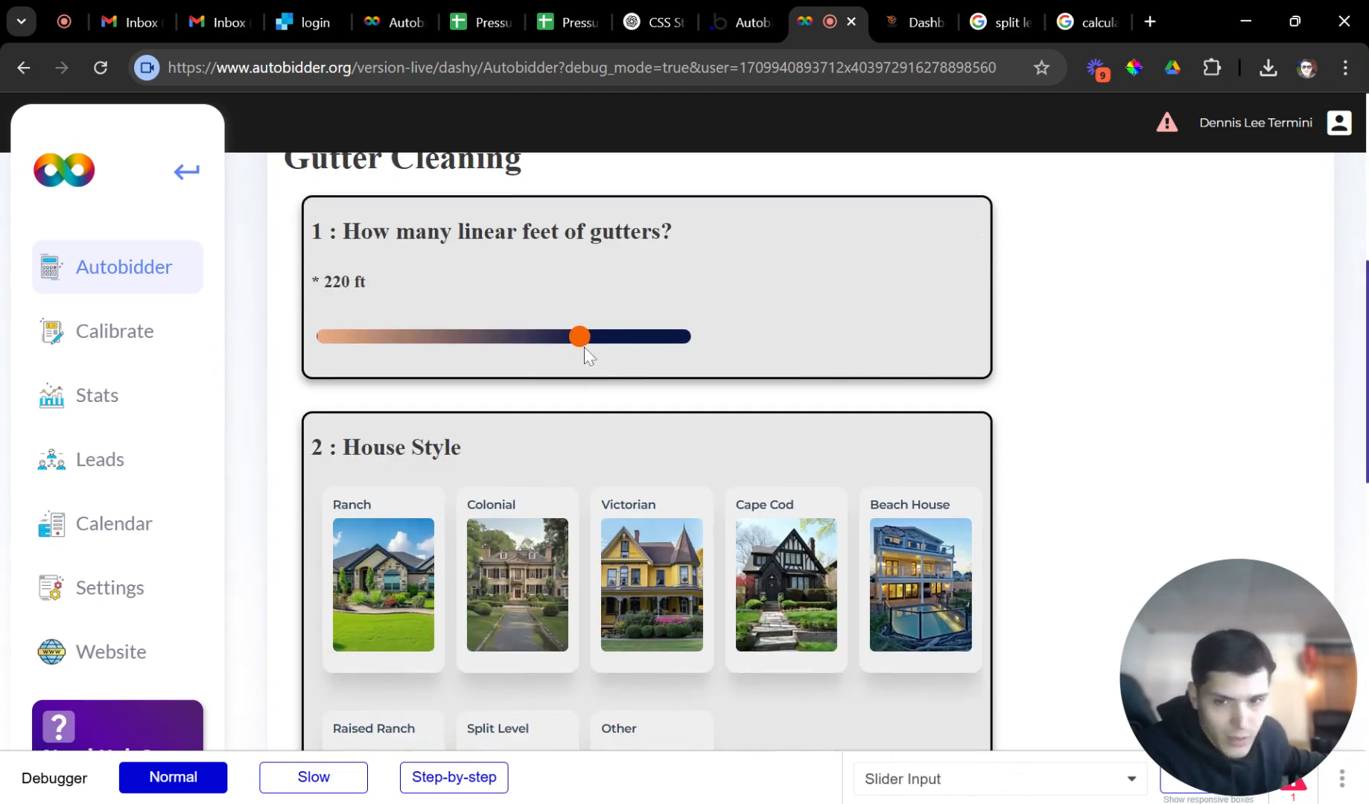
pyautogui.moveTo(586, 351); pyautogui.dragTo(417, 358)
pyautogui.click(492, 566)
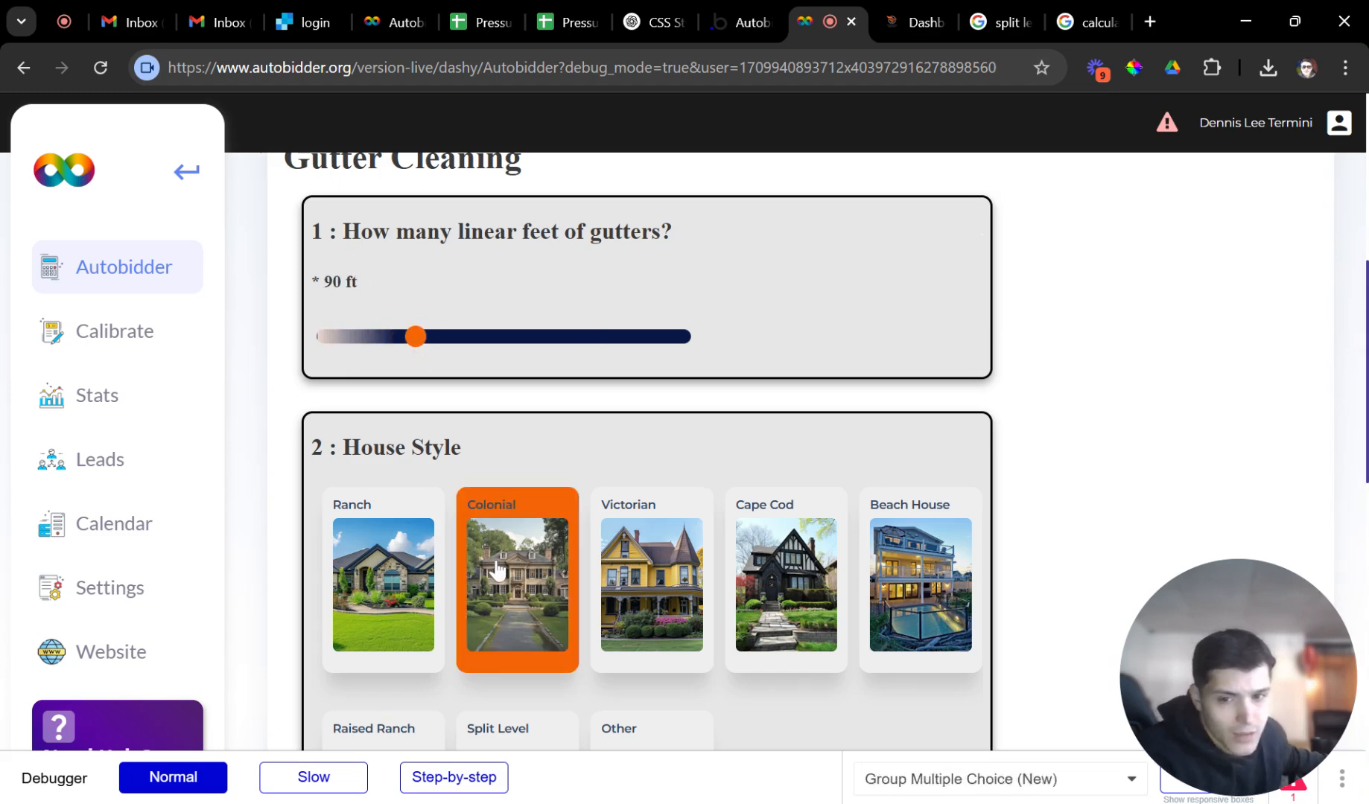
pyautogui.click(369, 596)
# Review the $153.15 Gutter Cleaning price, then reload to a blank Select Your Services screen.
pyautogui.scroll(-3, 536, 595)
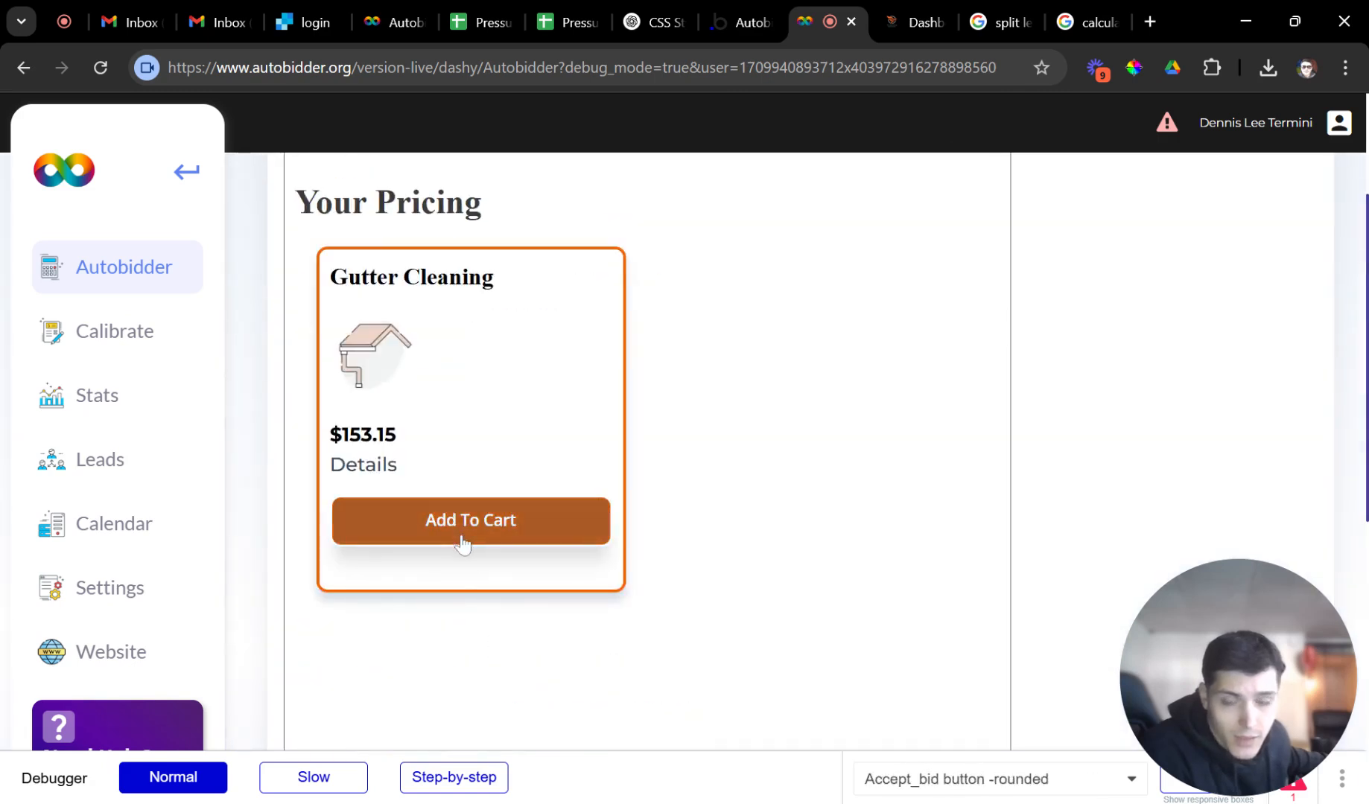
pyautogui.click(100, 68)
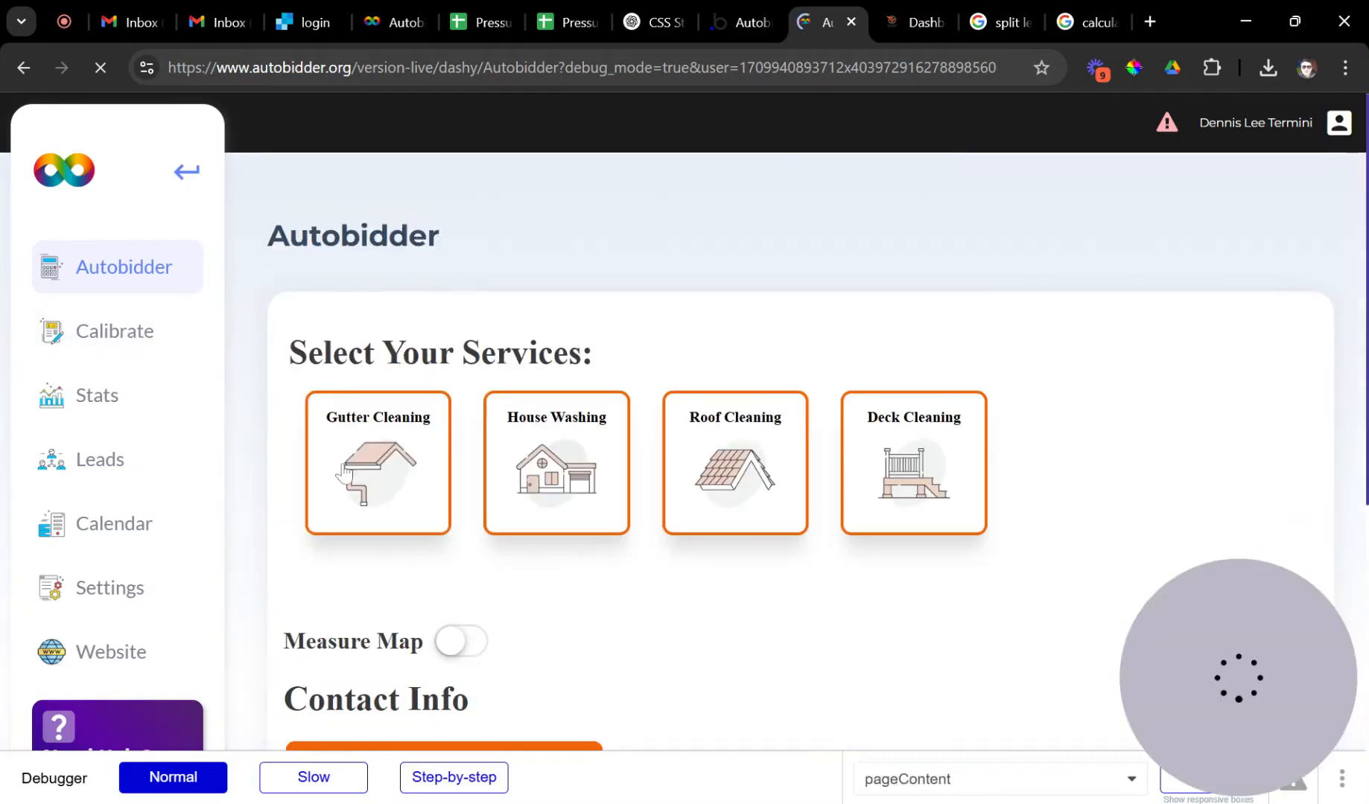
# Start a new Gutter Cleaning quote with the gutter length set to 230 ft.
pyautogui.click(349, 455)
pyautogui.scroll(-4, 446, 509)
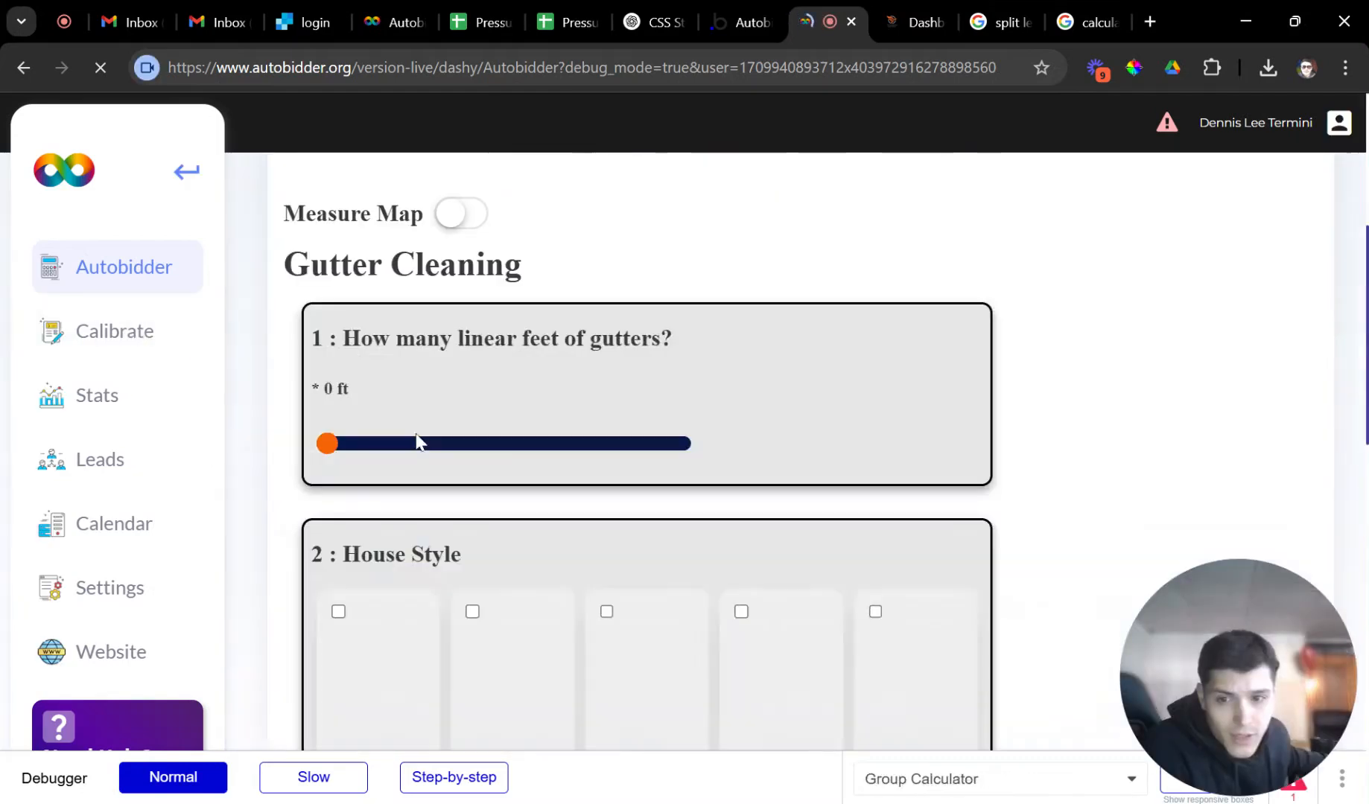
pyautogui.moveTo(428, 444); pyautogui.dragTo(396, 447)
pyautogui.moveTo(510, 447); pyautogui.dragTo(588, 462)
pyautogui.scroll(-2, 574, 476)
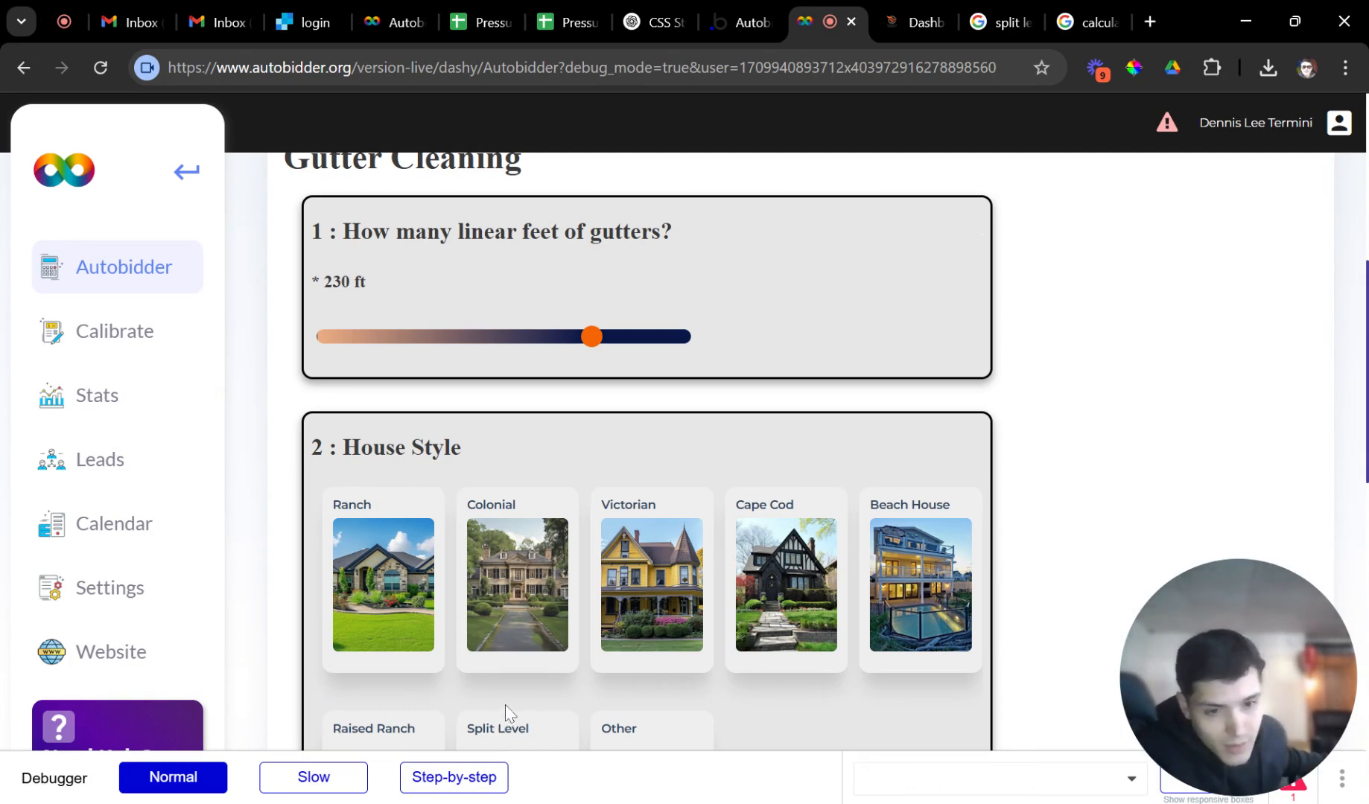
# Choose Beach House style and Not Sure for gutter guards, getting a $276.92 price.
pyautogui.click(519, 581)
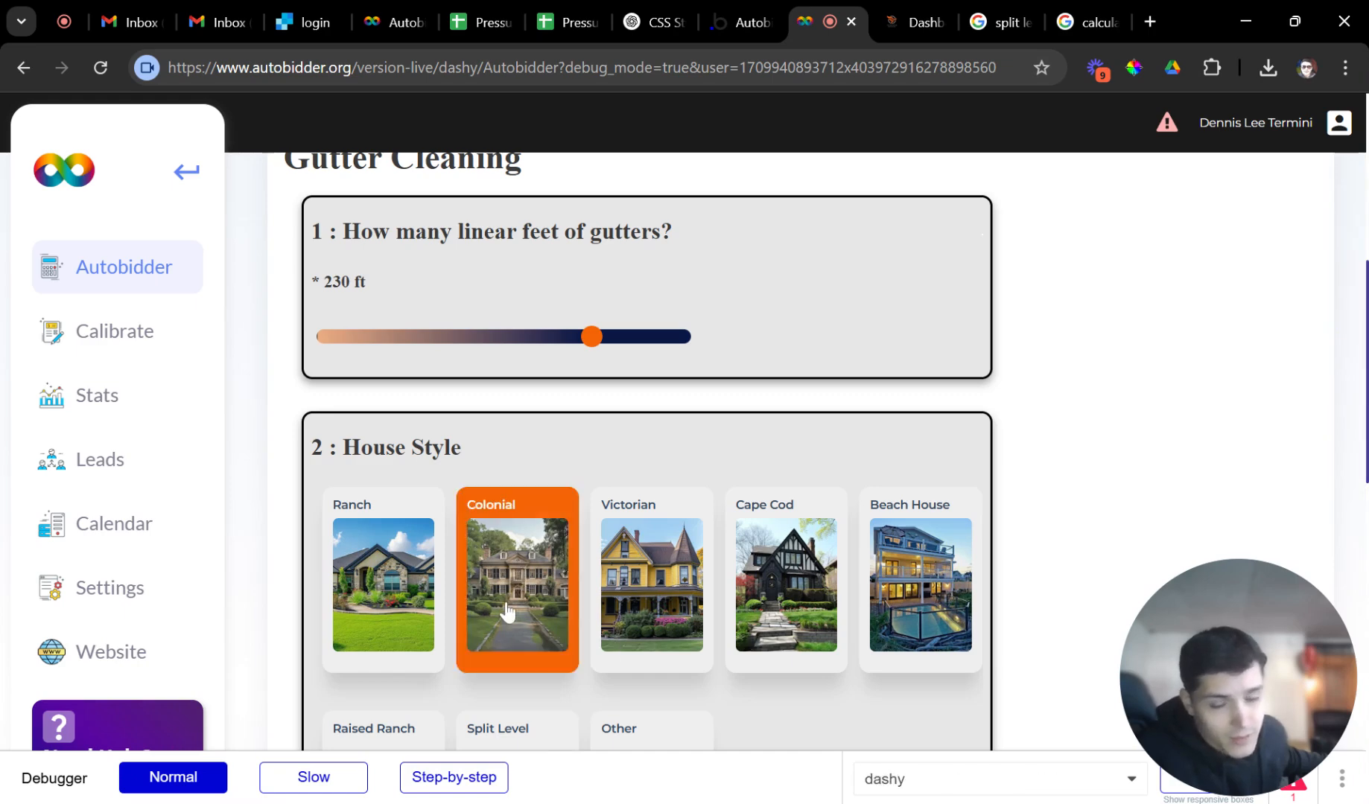
pyautogui.scroll(-6, 521, 607)
pyautogui.scroll(3, 514, 440)
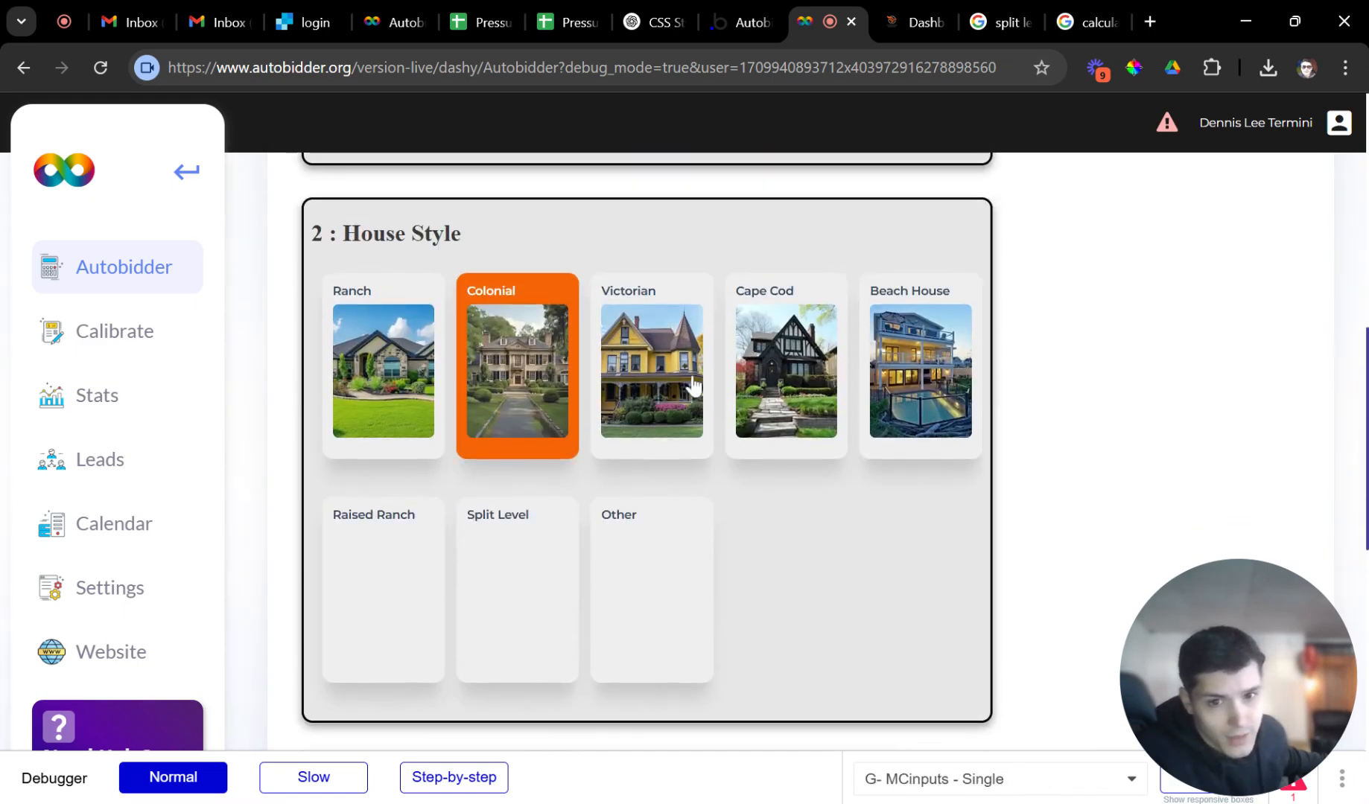
pyautogui.click(905, 391)
pyautogui.scroll(-4, 577, 528)
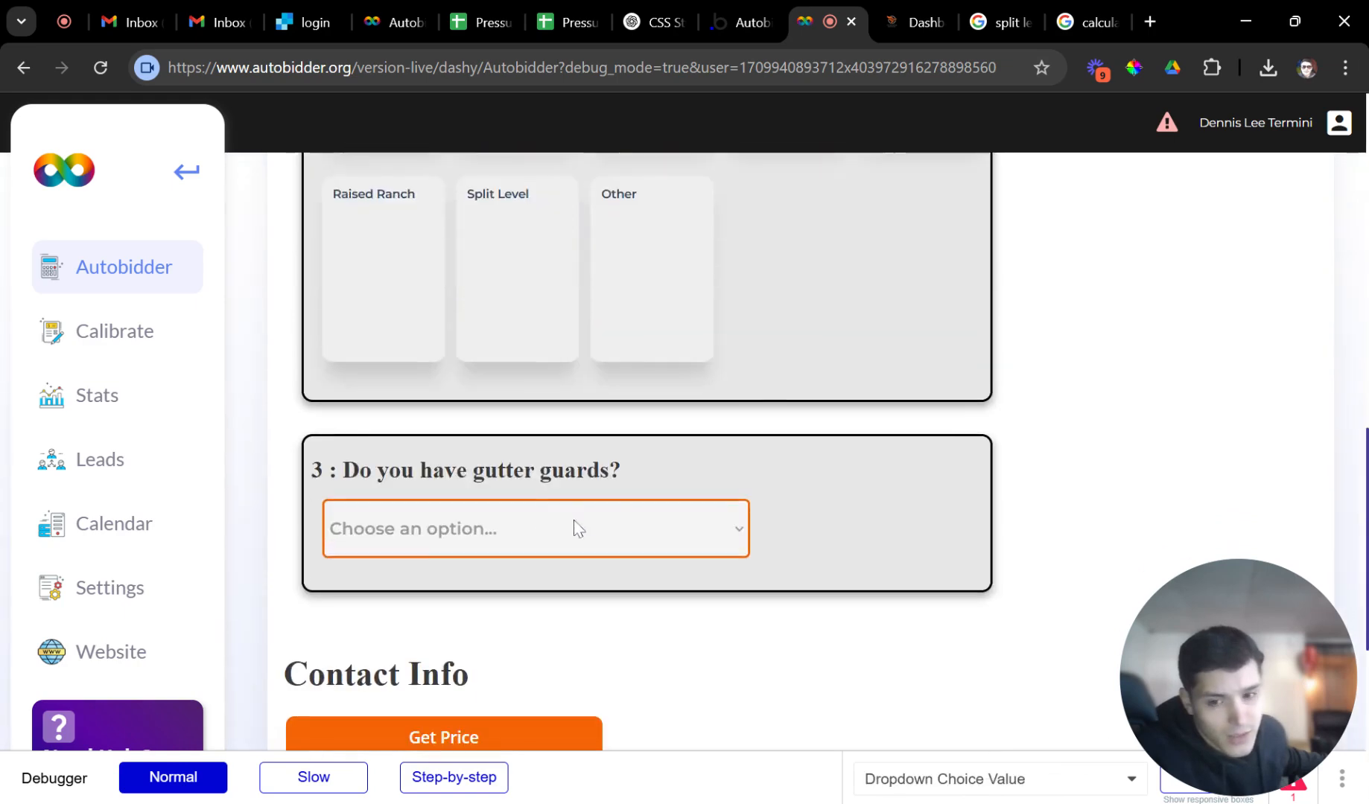
pyautogui.click(438, 606)
pyautogui.click(425, 736)
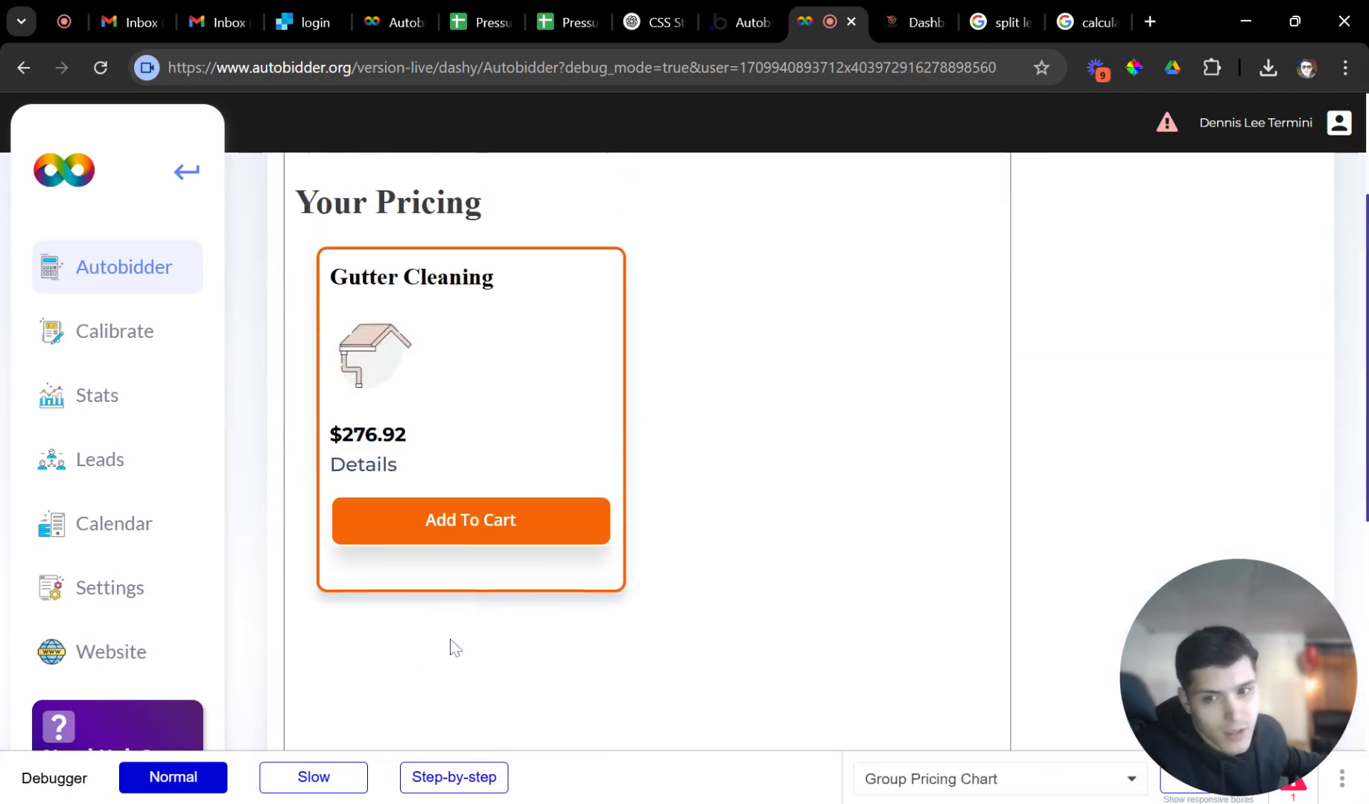
pyautogui.doubleClick(372, 435)
pyautogui.click(415, 460)
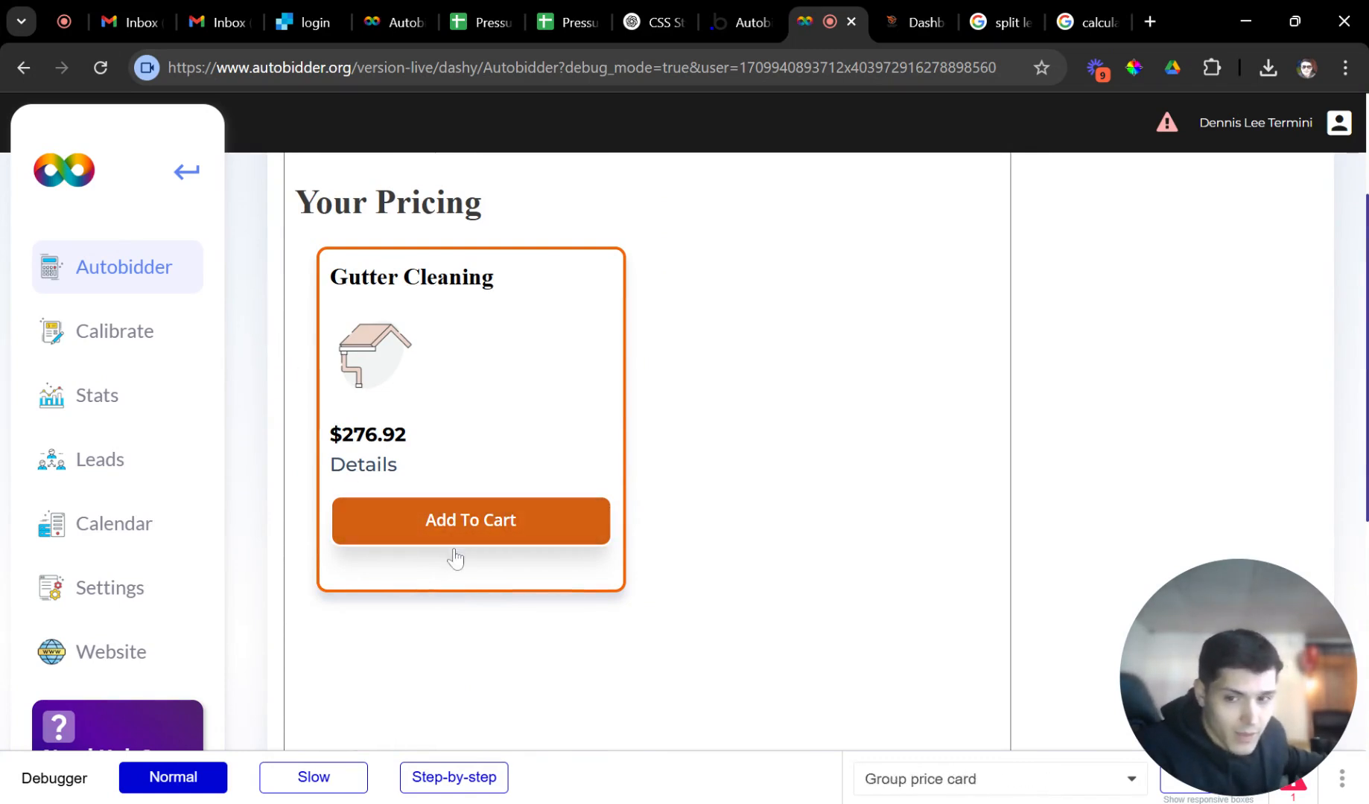
# Leave Calibrate for the live quote form offering Gutter Cleaning, House Washing, Roof Cleaning and Deck Cleaning.
pyautogui.click(176, 353)
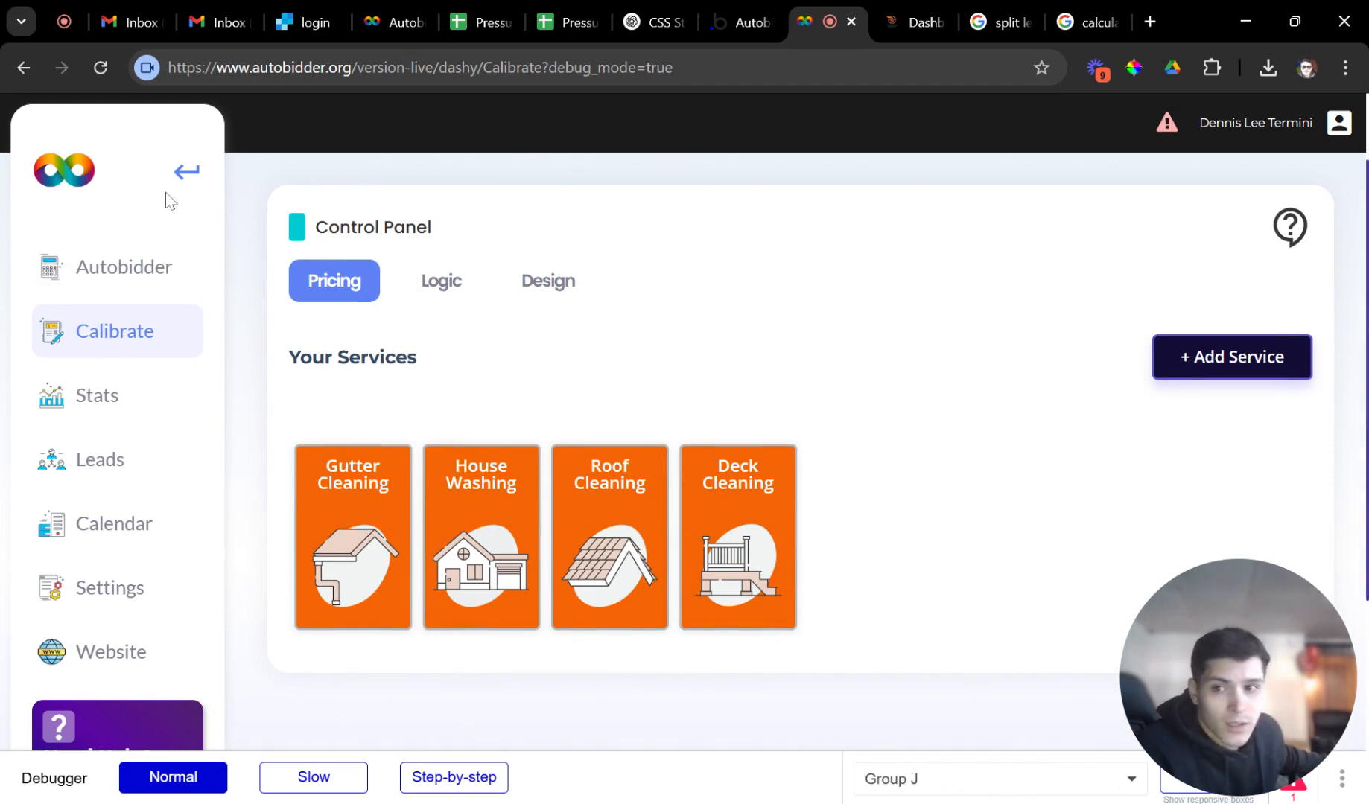
pyautogui.click(123, 274)
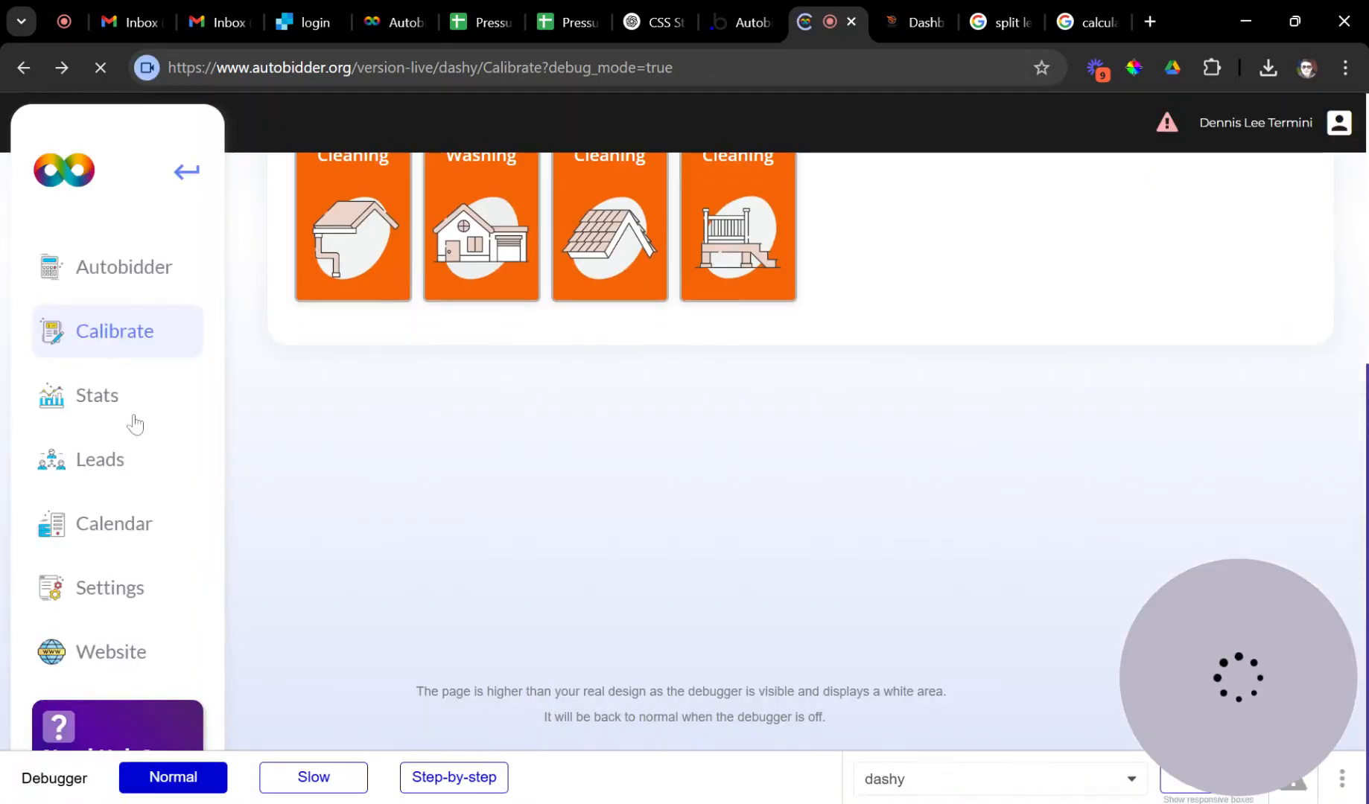
pyautogui.click(80, 291)
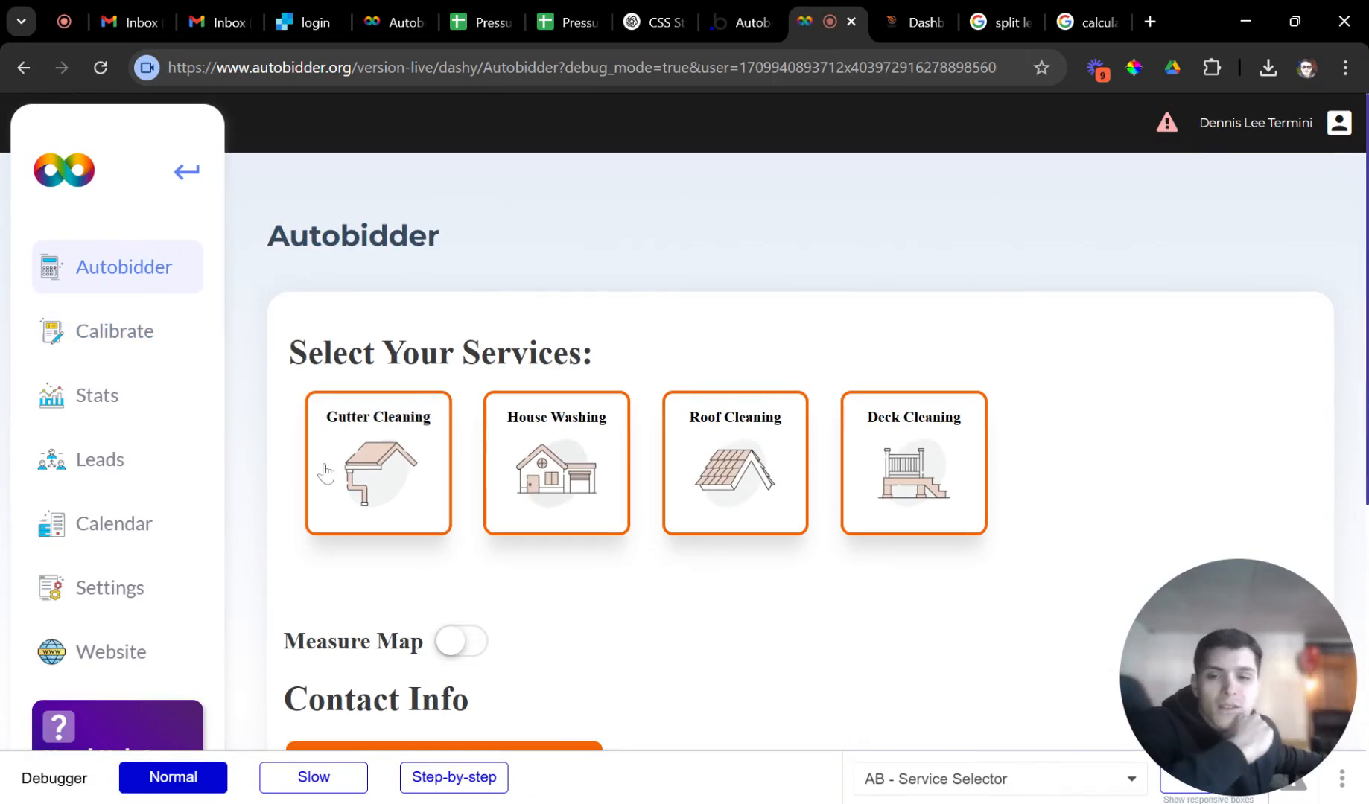
# Choose Gutter Cleaning and set the gutter length slider to 180 ft.
pyautogui.click(386, 477)
pyautogui.scroll(-4, 402, 507)
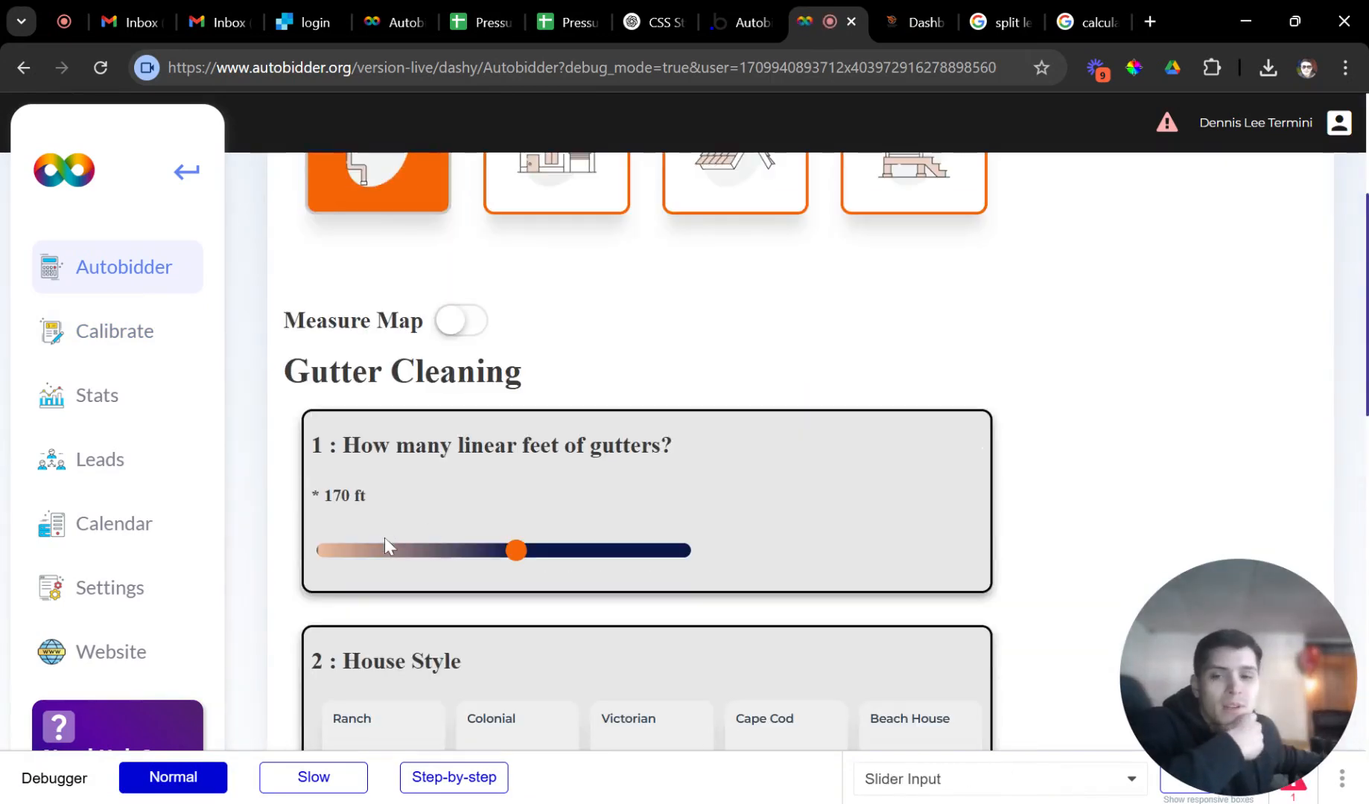
pyautogui.moveTo(517, 551)
pyautogui.mouseDown()
pyautogui.moveTo(579, 564)
pyautogui.moveTo(492, 568)
pyautogui.moveTo(578, 574)
pyautogui.moveTo(530, 575)
pyautogui.mouseUp()
pyautogui.scroll(-3, 542, 560)
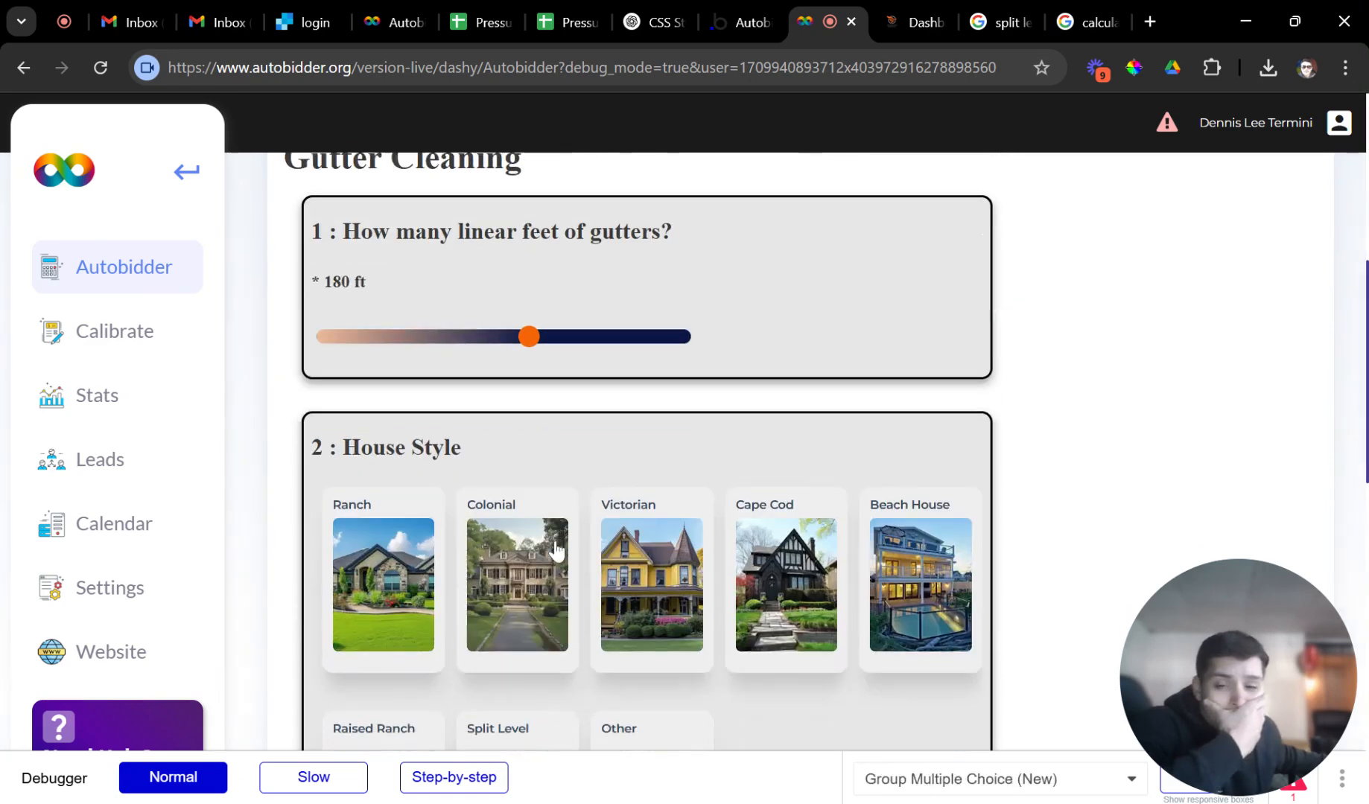
pyautogui.scroll(-2, 613, 574)
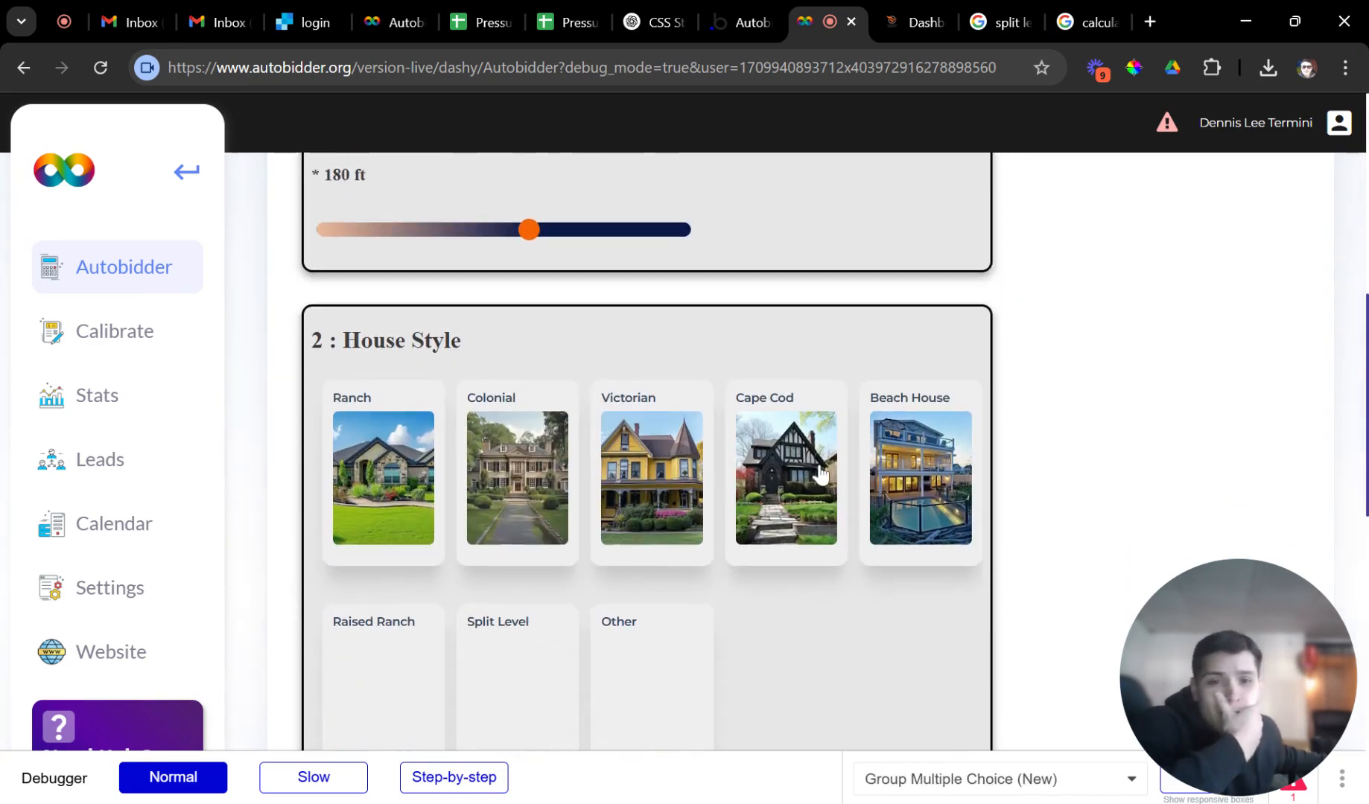
pyautogui.scroll(-2, 700, 492)
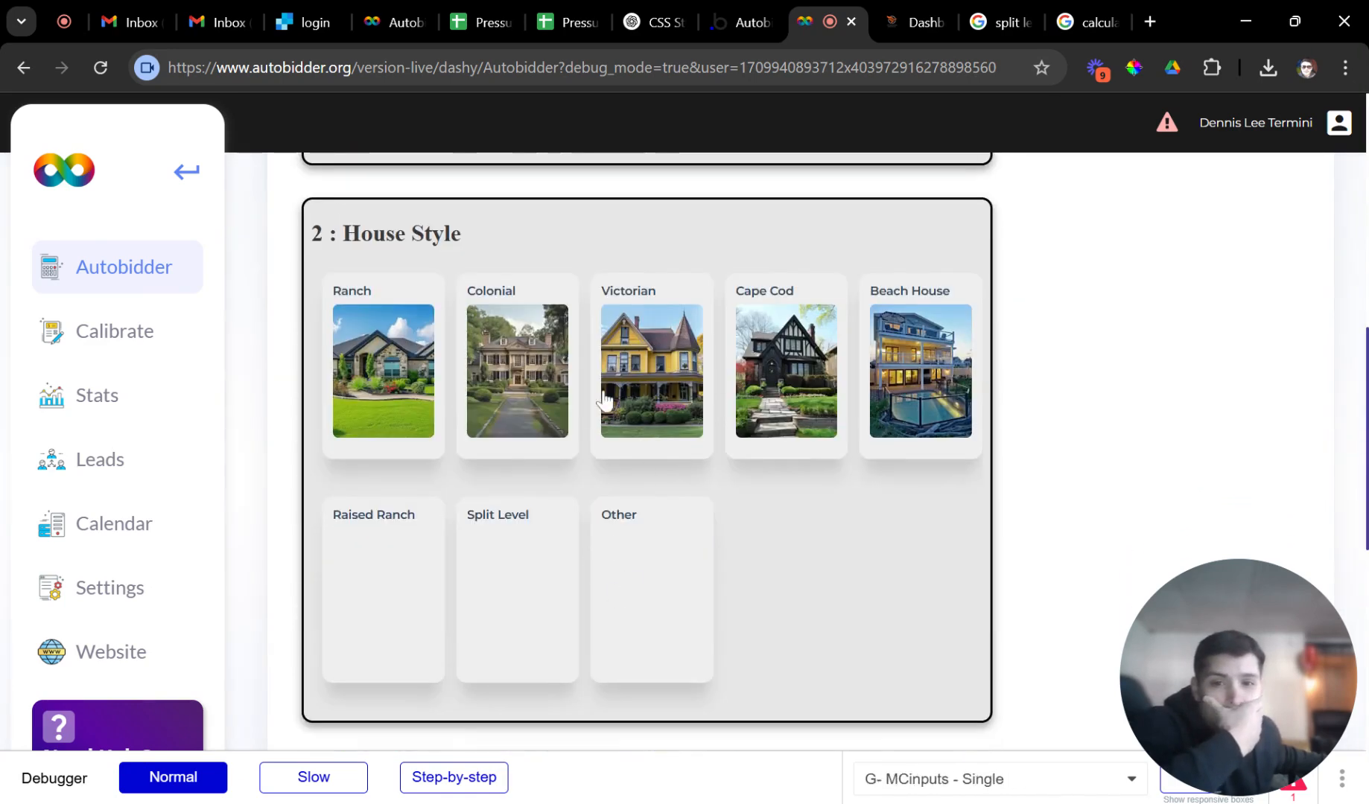
# Answer Colonial and no gutter guards, get the $154.5 price, then return to Calibrate.
pyautogui.click(535, 389)
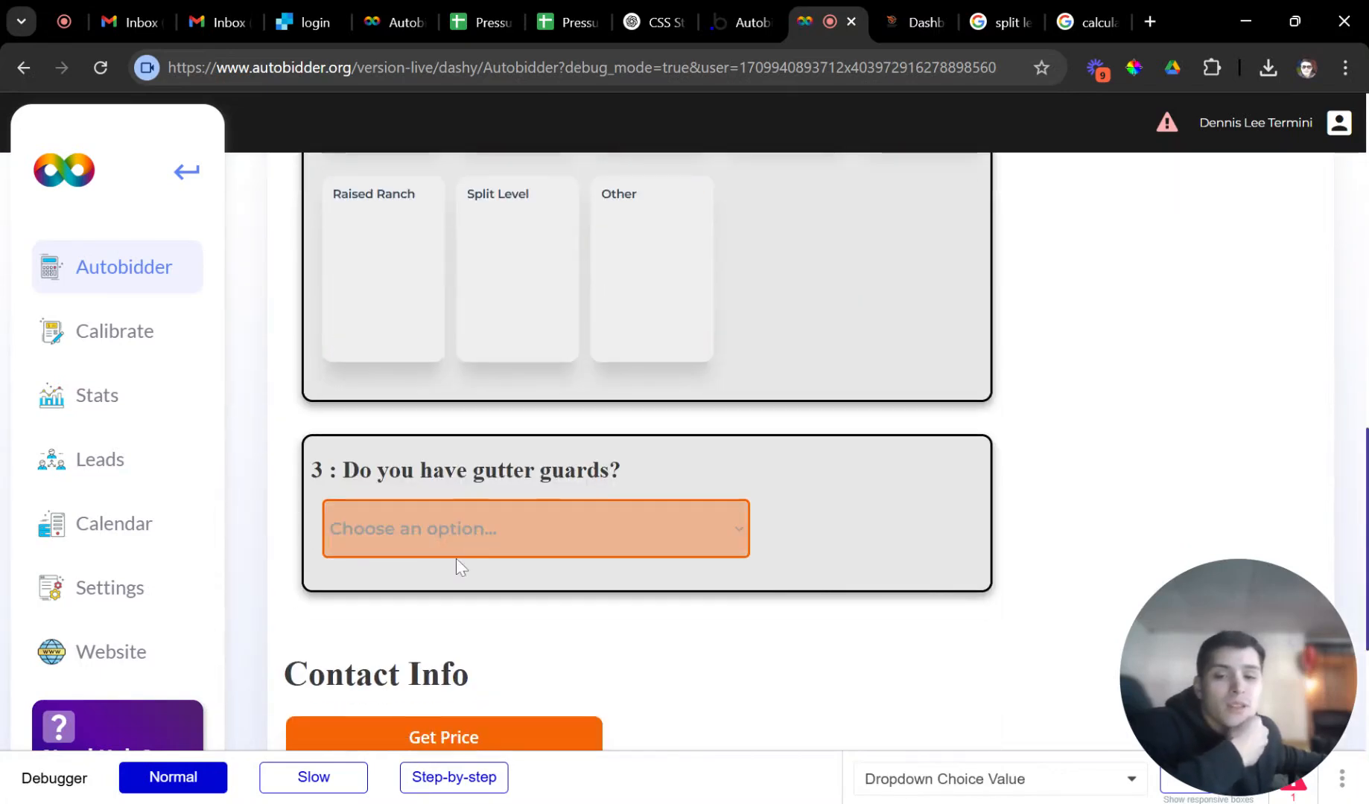
pyautogui.click(448, 605)
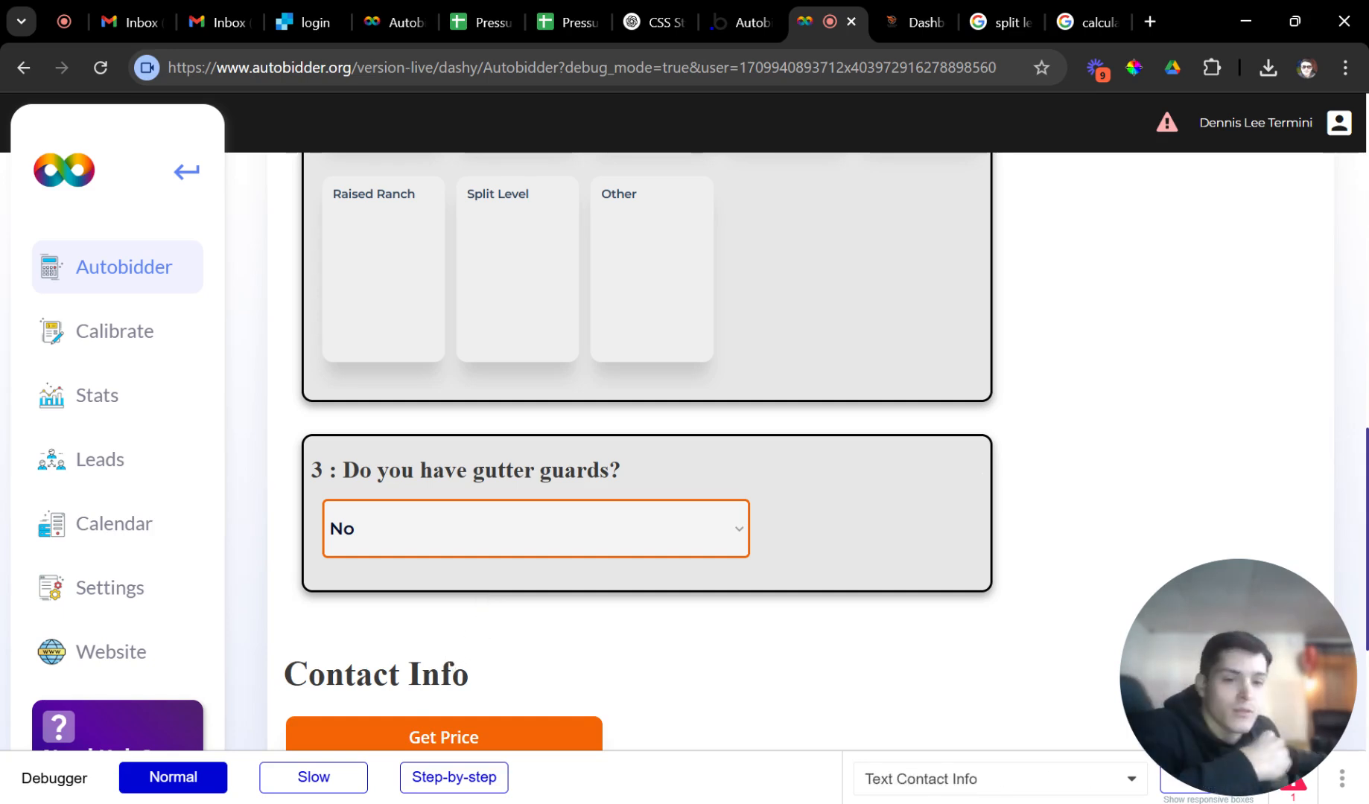
pyautogui.scroll(-1, 477, 640)
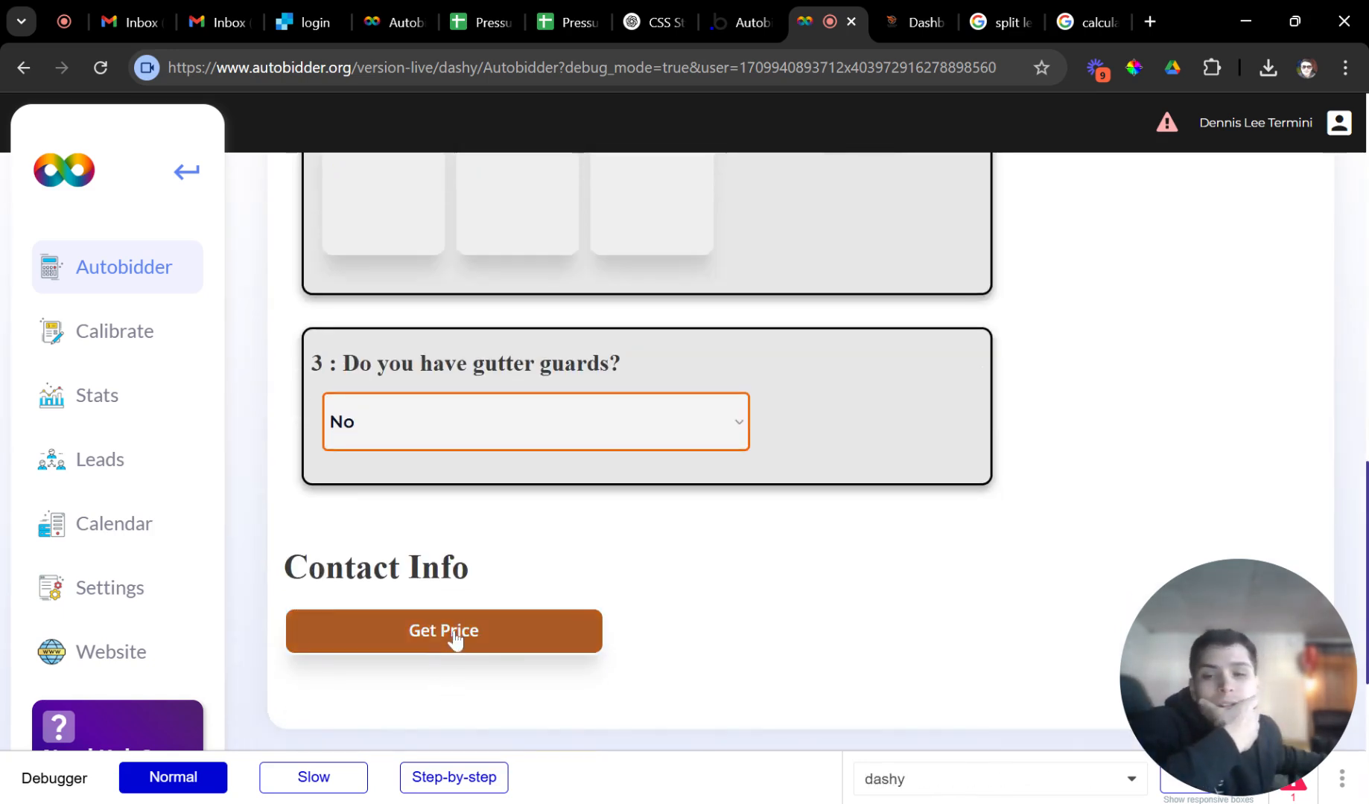
pyautogui.click(449, 645)
pyautogui.scroll(1, 440, 540)
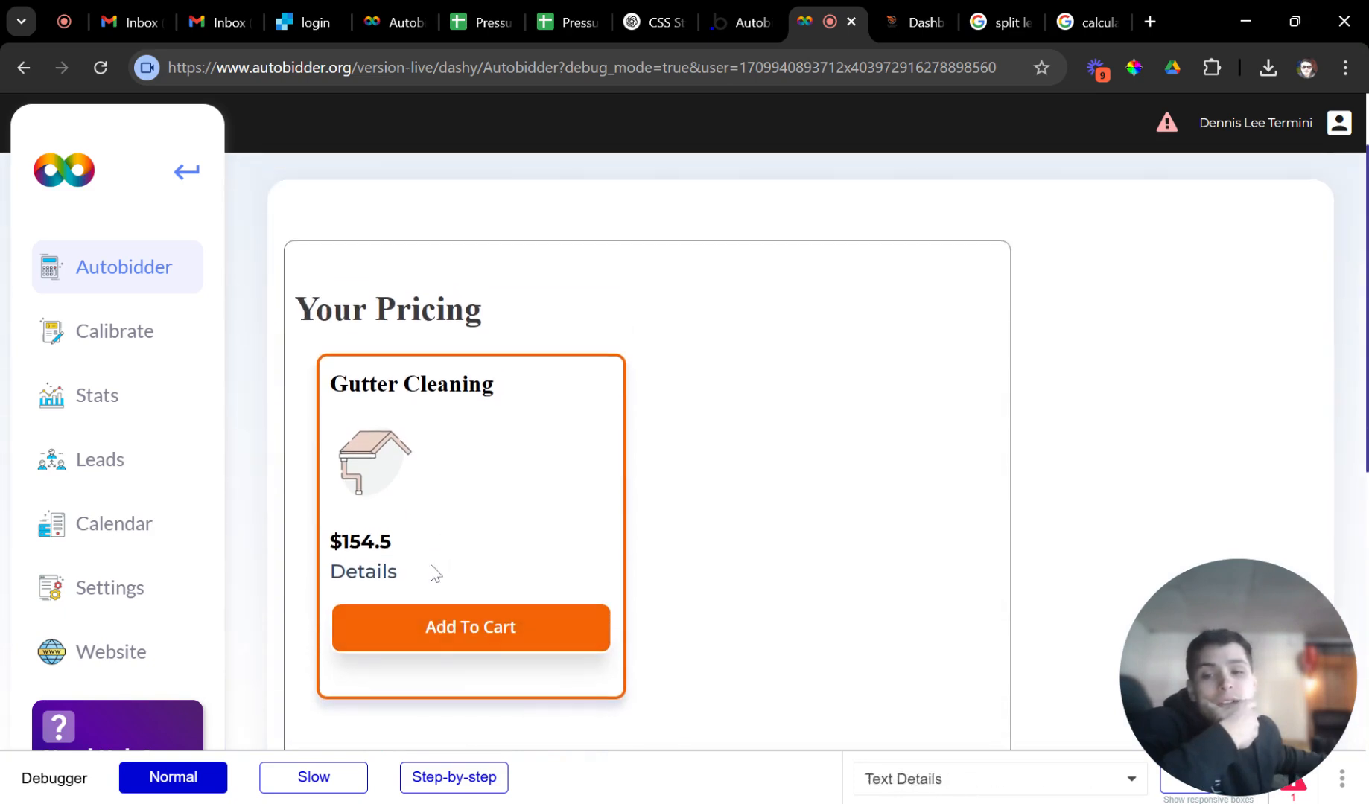
pyautogui.moveTo(434, 571); pyautogui.dragTo(330, 528)
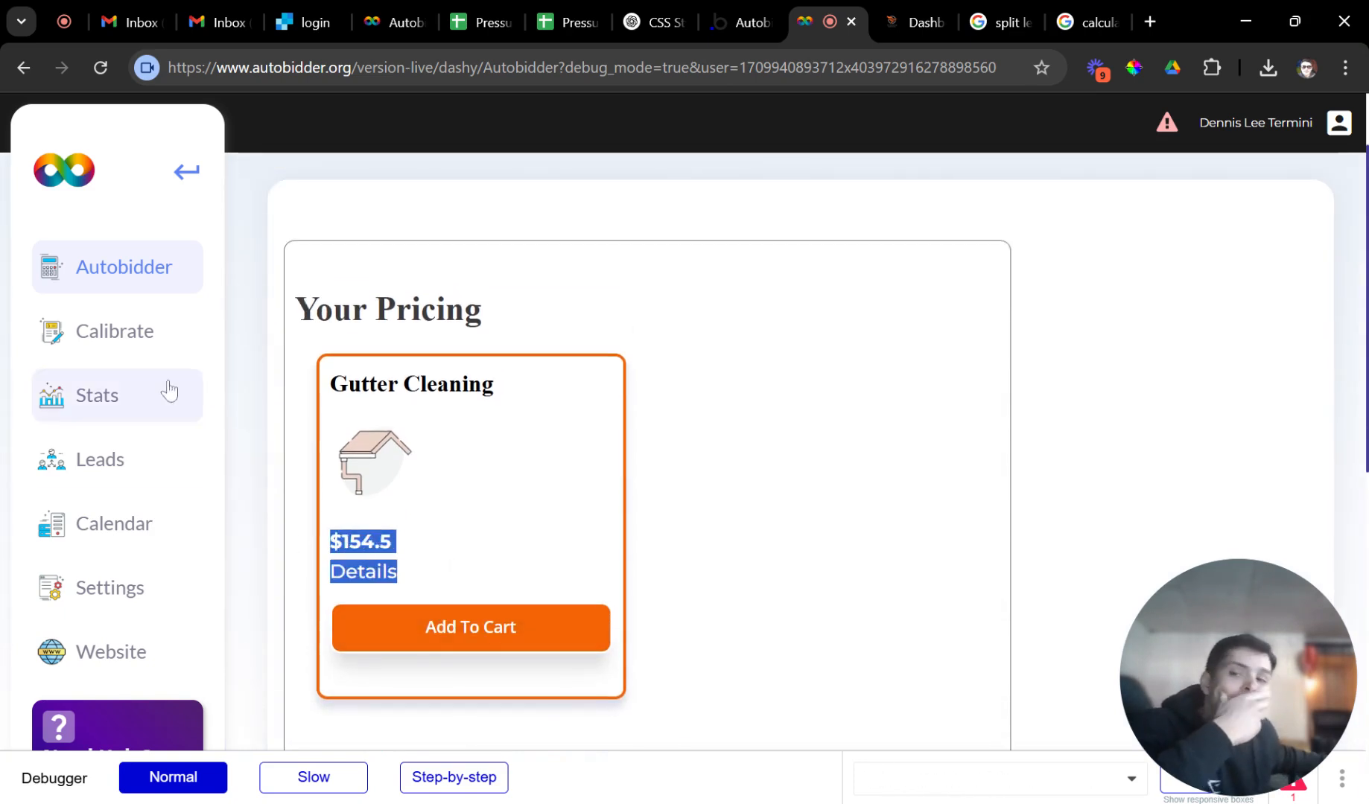
pyautogui.click(157, 354)
# Open Gutter Cleaning's House Style answer values and edit the Colonial multiplier.
pyautogui.click(438, 400)
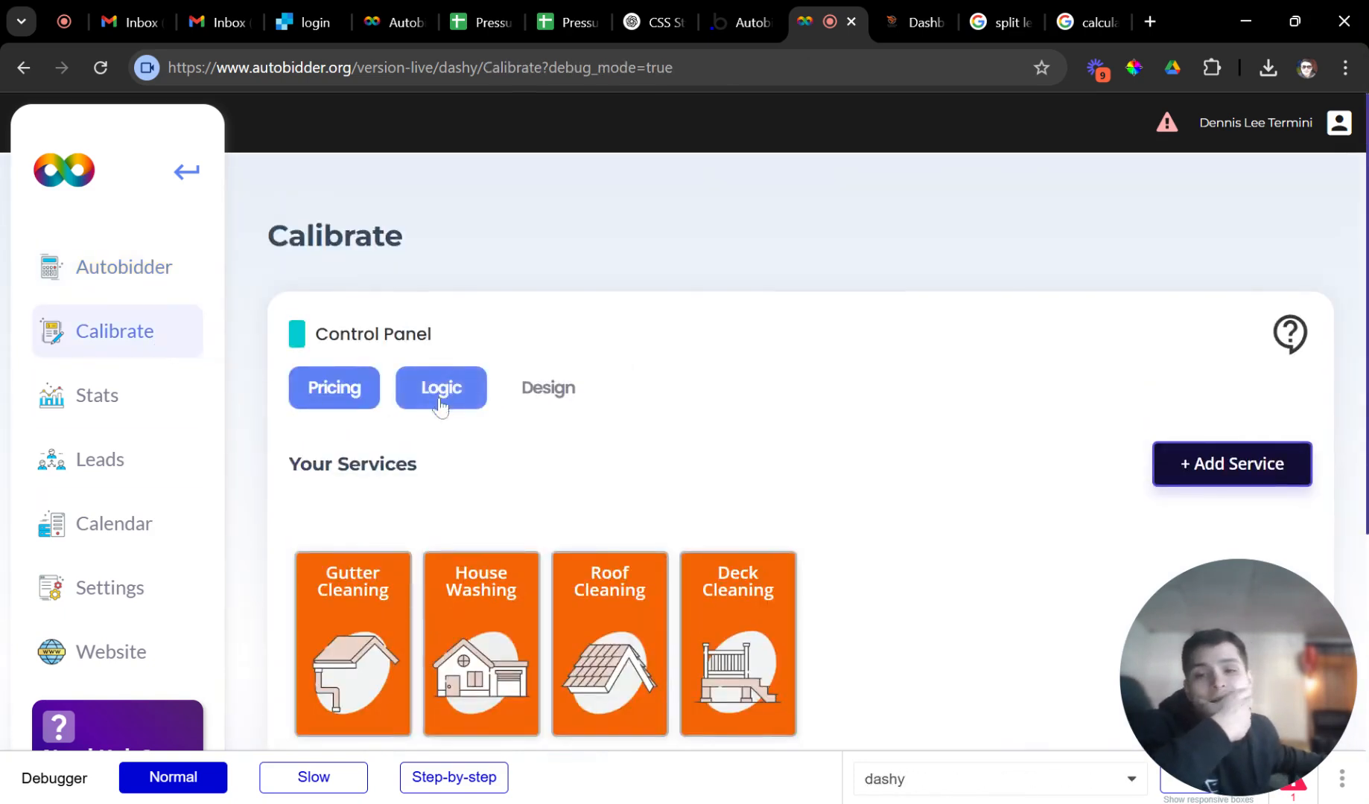
pyautogui.click(354, 389)
pyautogui.scroll(-3, 353, 417)
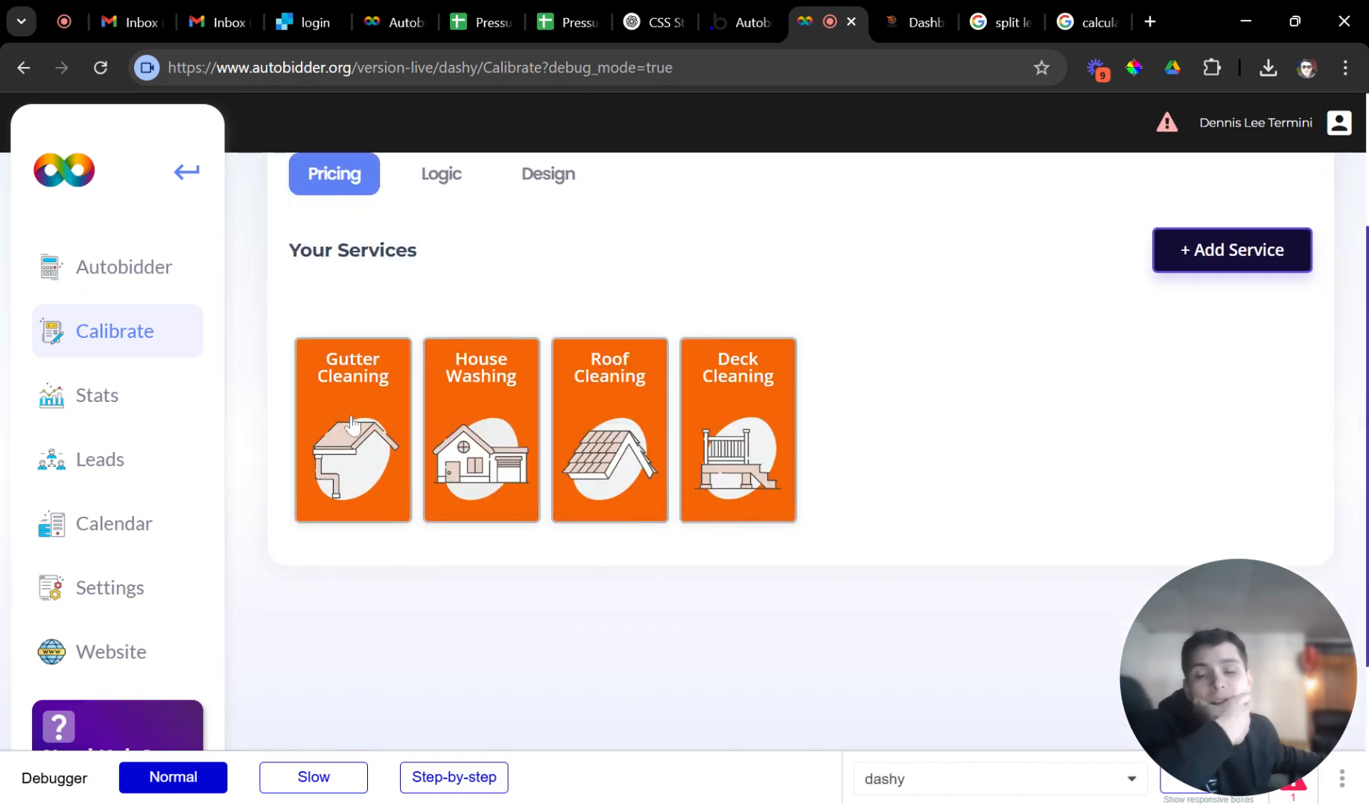
pyautogui.click(352, 425)
pyautogui.scroll(-8, 417, 491)
pyautogui.scroll(2, 406, 447)
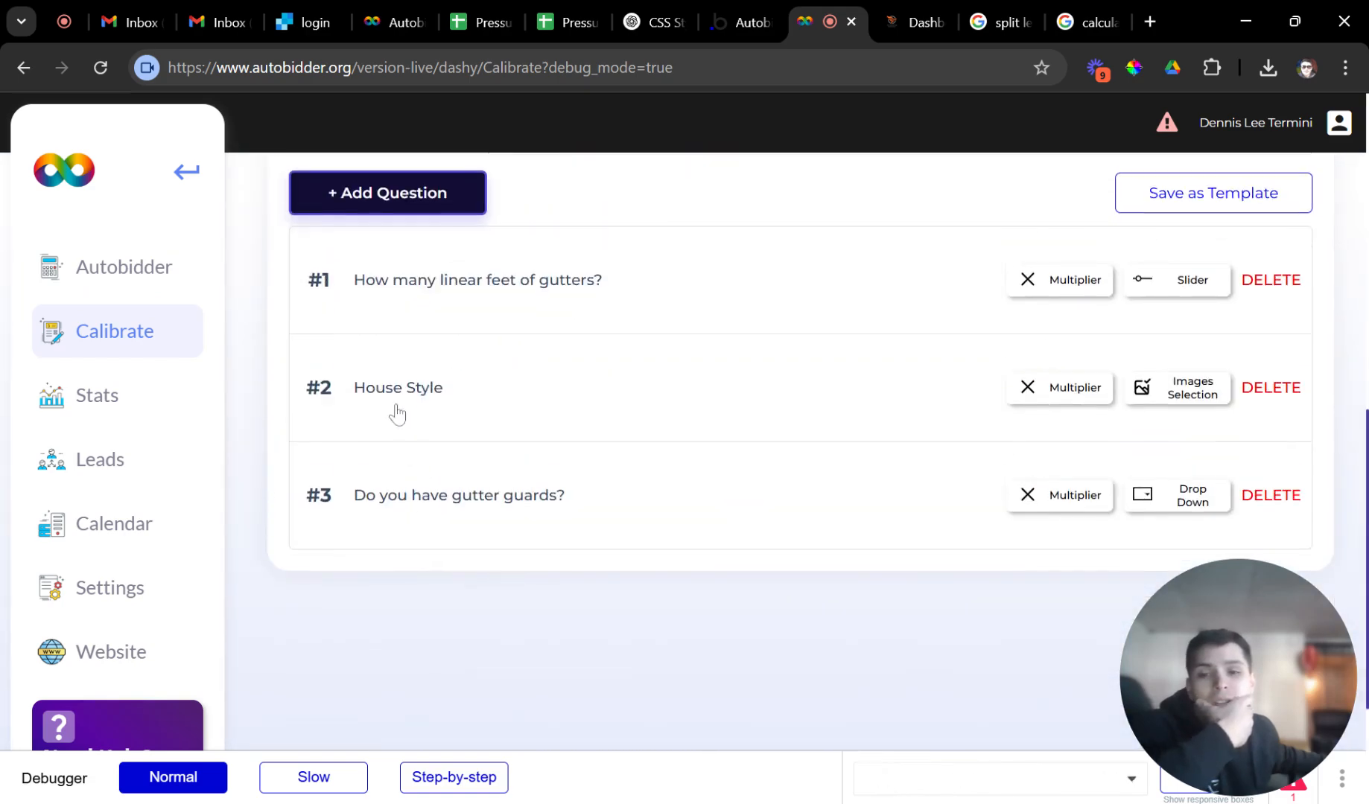
pyautogui.click(420, 416)
pyautogui.scroll(-4, 596, 521)
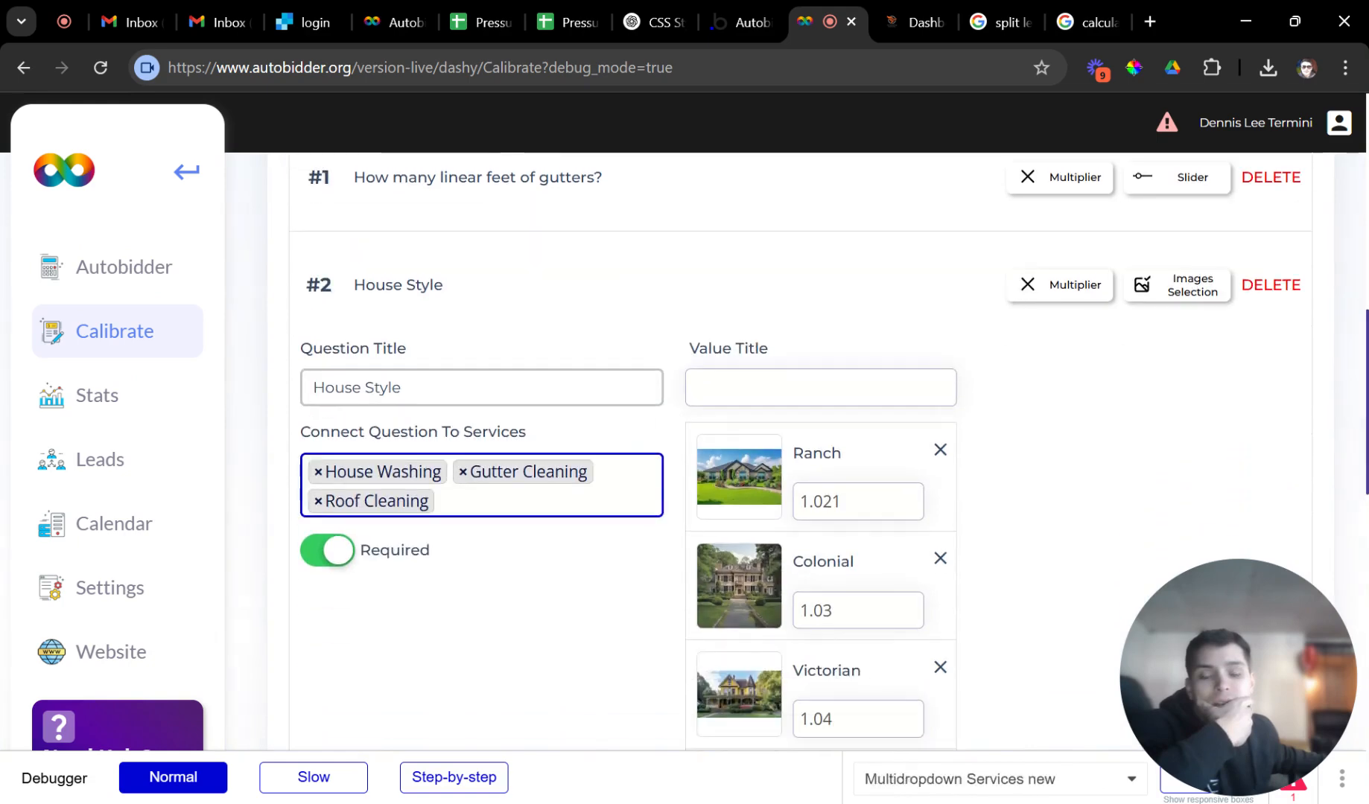
pyautogui.scroll(-1, 626, 541)
pyautogui.scroll(1, 819, 417)
pyautogui.click(832, 392)
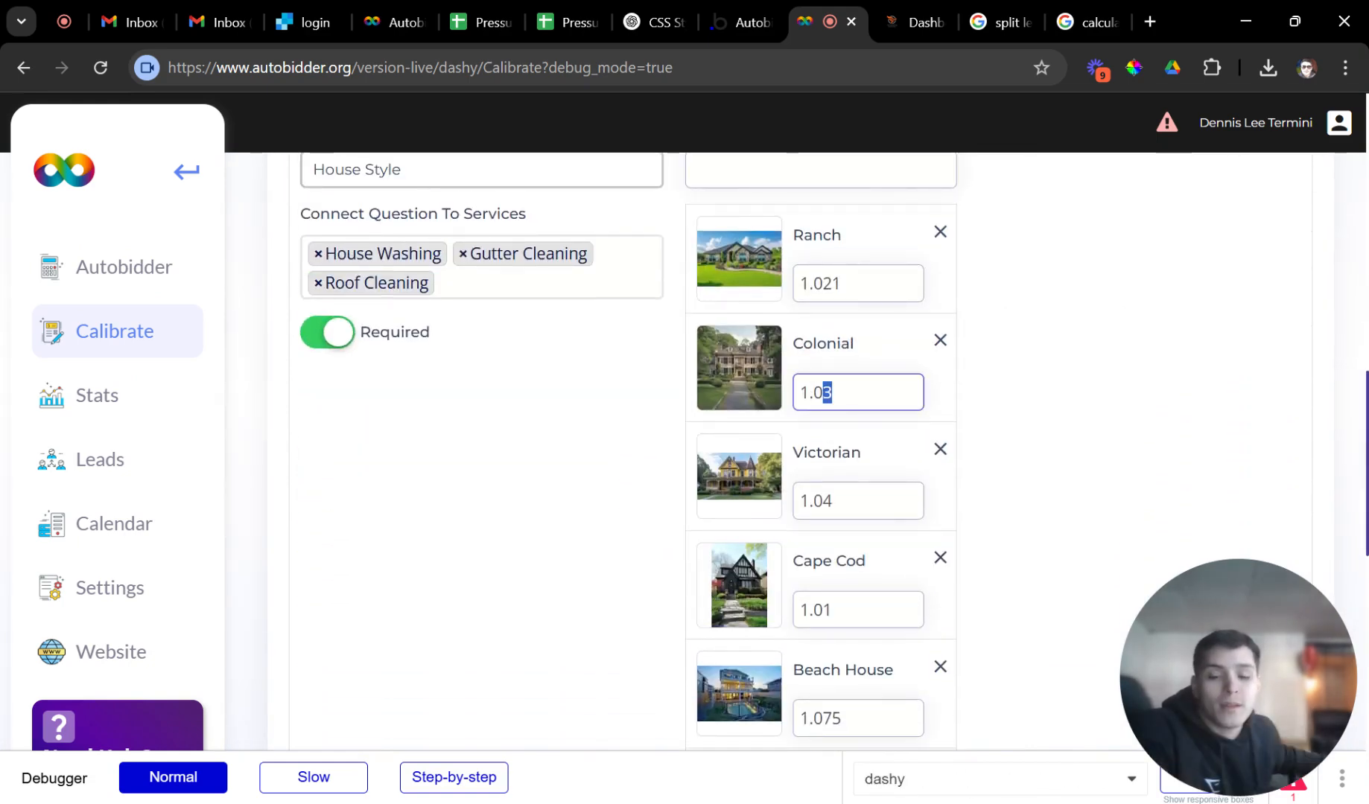
pyautogui.write('4')
pyautogui.click(970, 426)
# Review the gutter guards and linear feet question settings.
pyautogui.scroll(3, 931, 427)
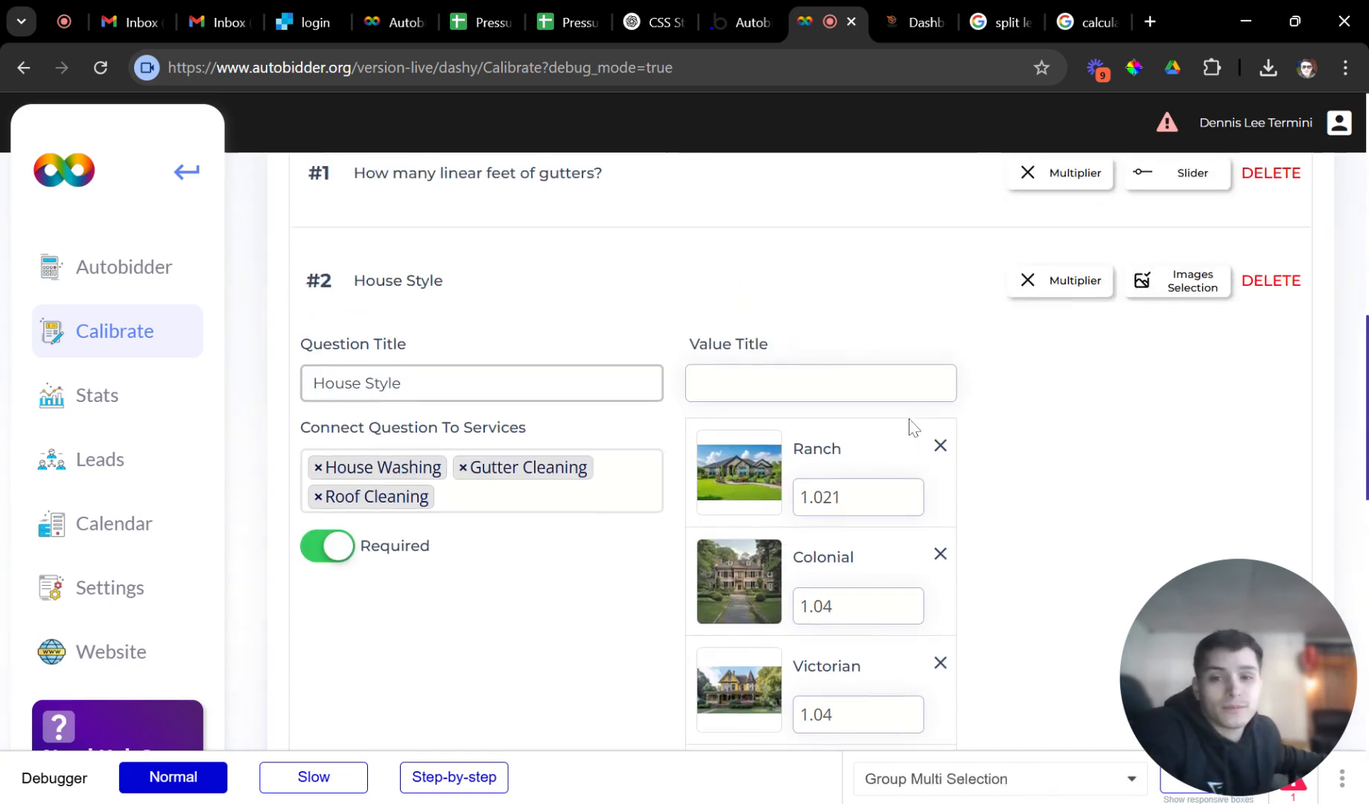
pyautogui.scroll(-11, 822, 424)
pyautogui.scroll(-2, 695, 540)
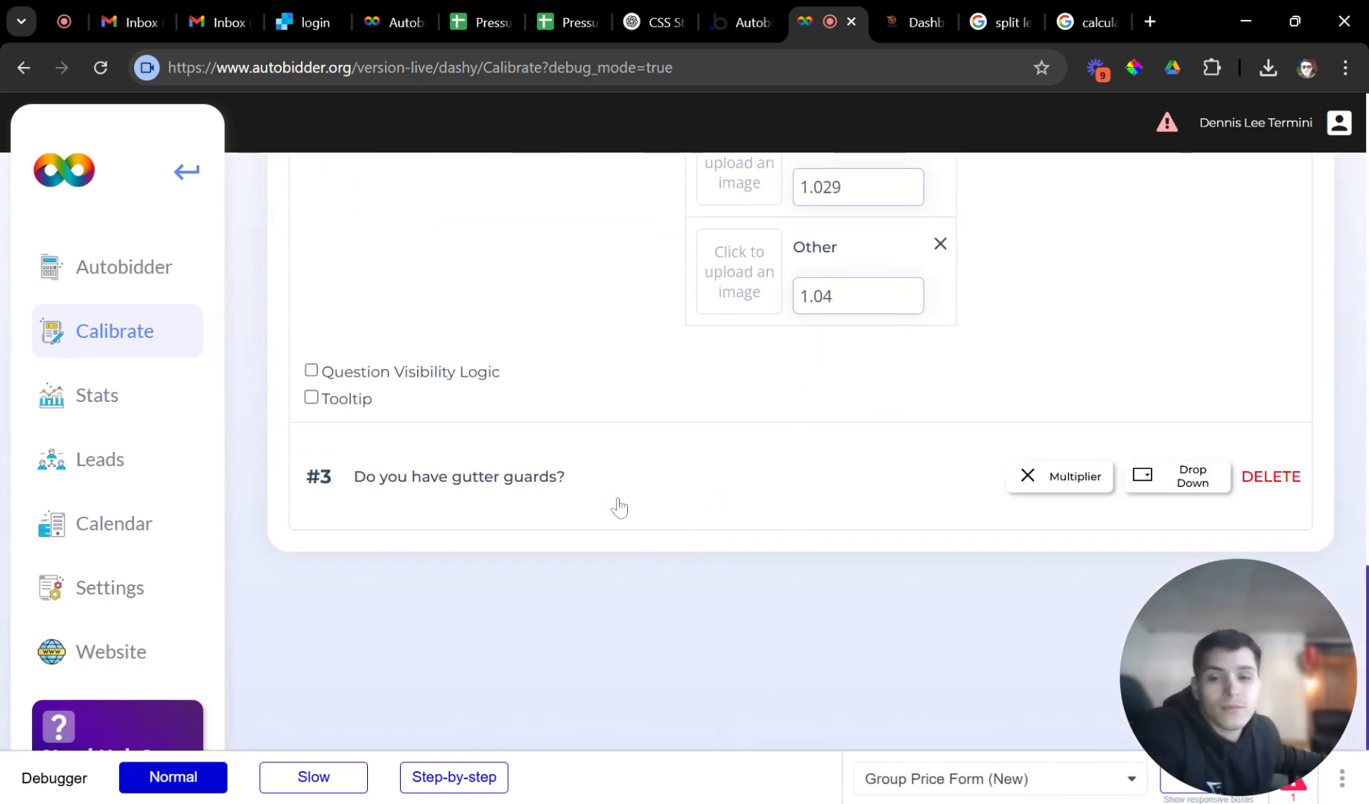
pyautogui.click(621, 500)
pyautogui.scroll(-3, 678, 511)
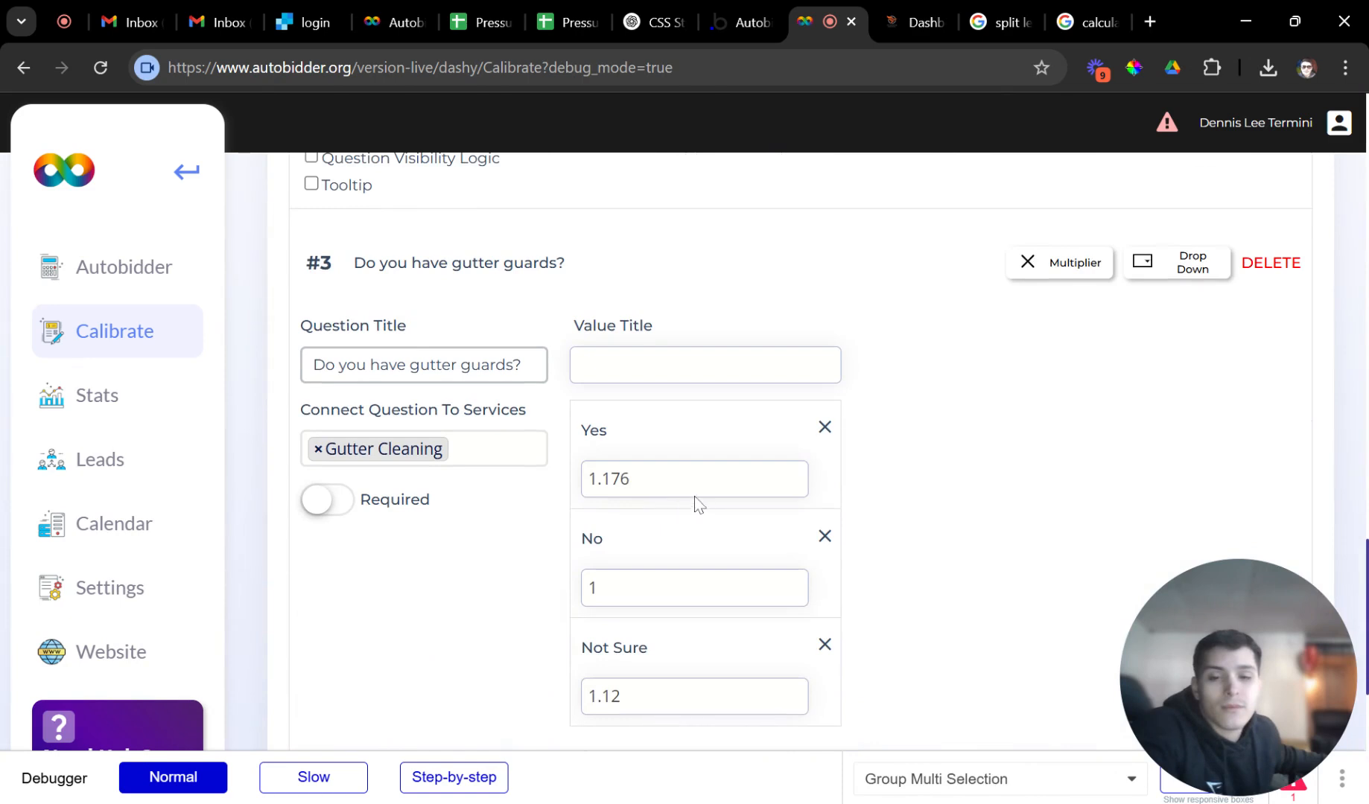
pyautogui.scroll(-2, 692, 484)
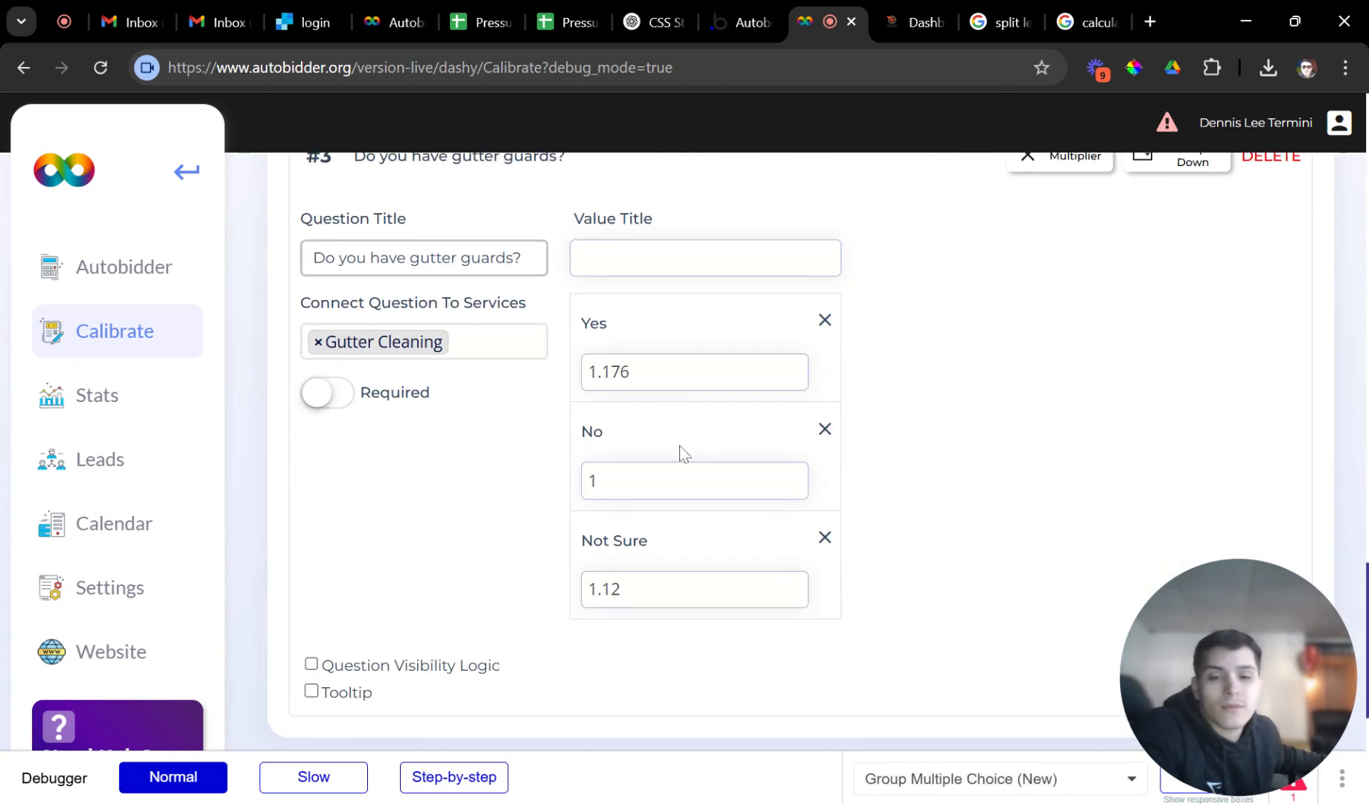
pyautogui.scroll(-14, 700, 510)
pyautogui.scroll(4, 703, 511)
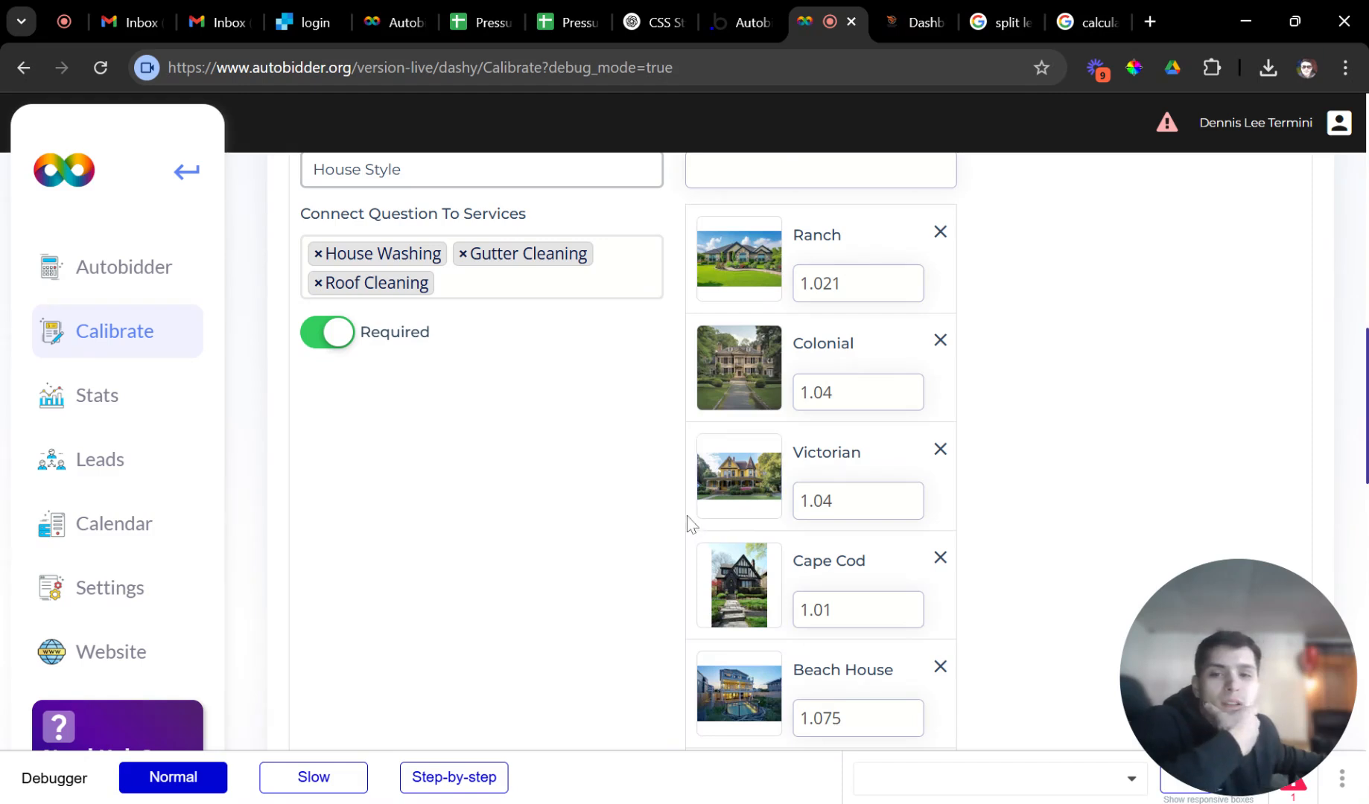
pyautogui.scroll(4, 686, 521)
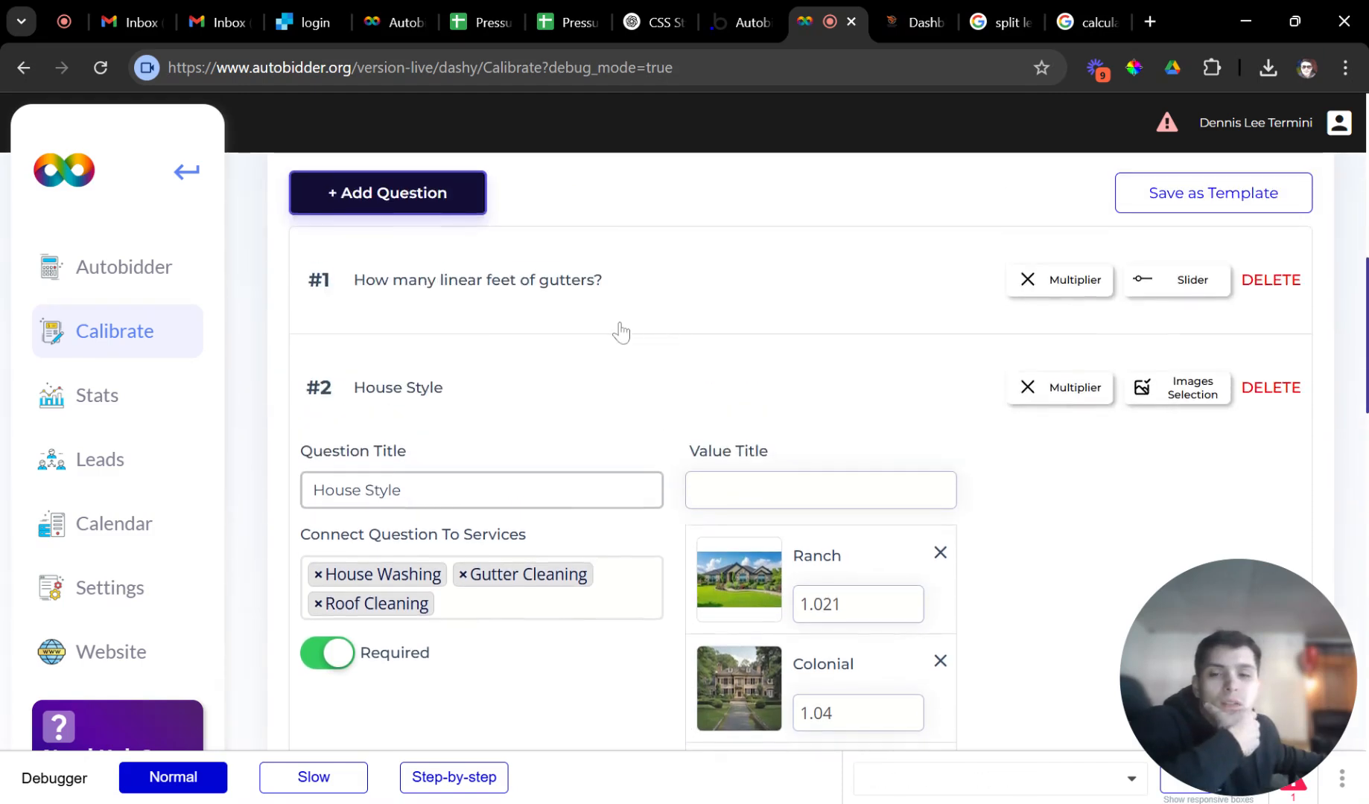
pyautogui.click(617, 302)
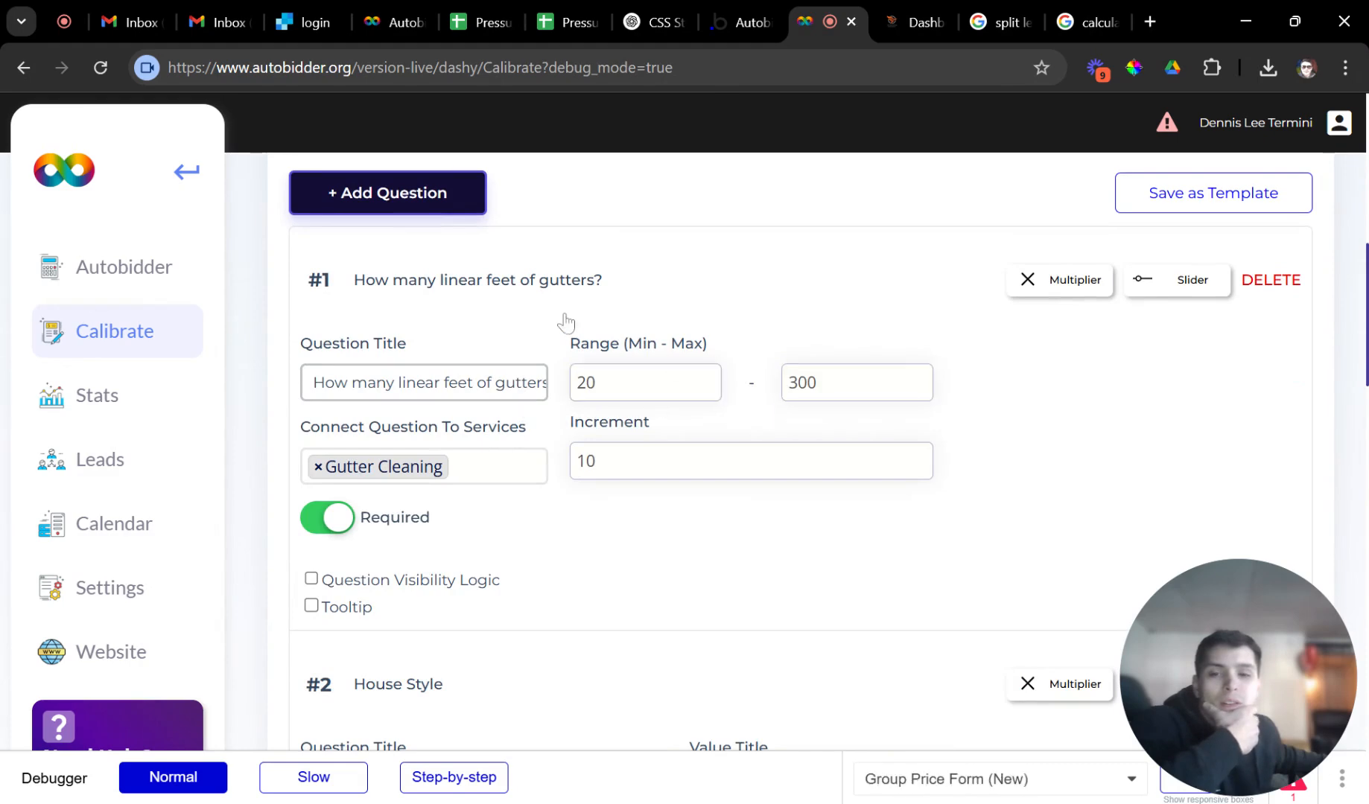
pyautogui.click(580, 281)
# Set the Ranch house-style multiplier to 1.03.
pyautogui.scroll(-3, 755, 424)
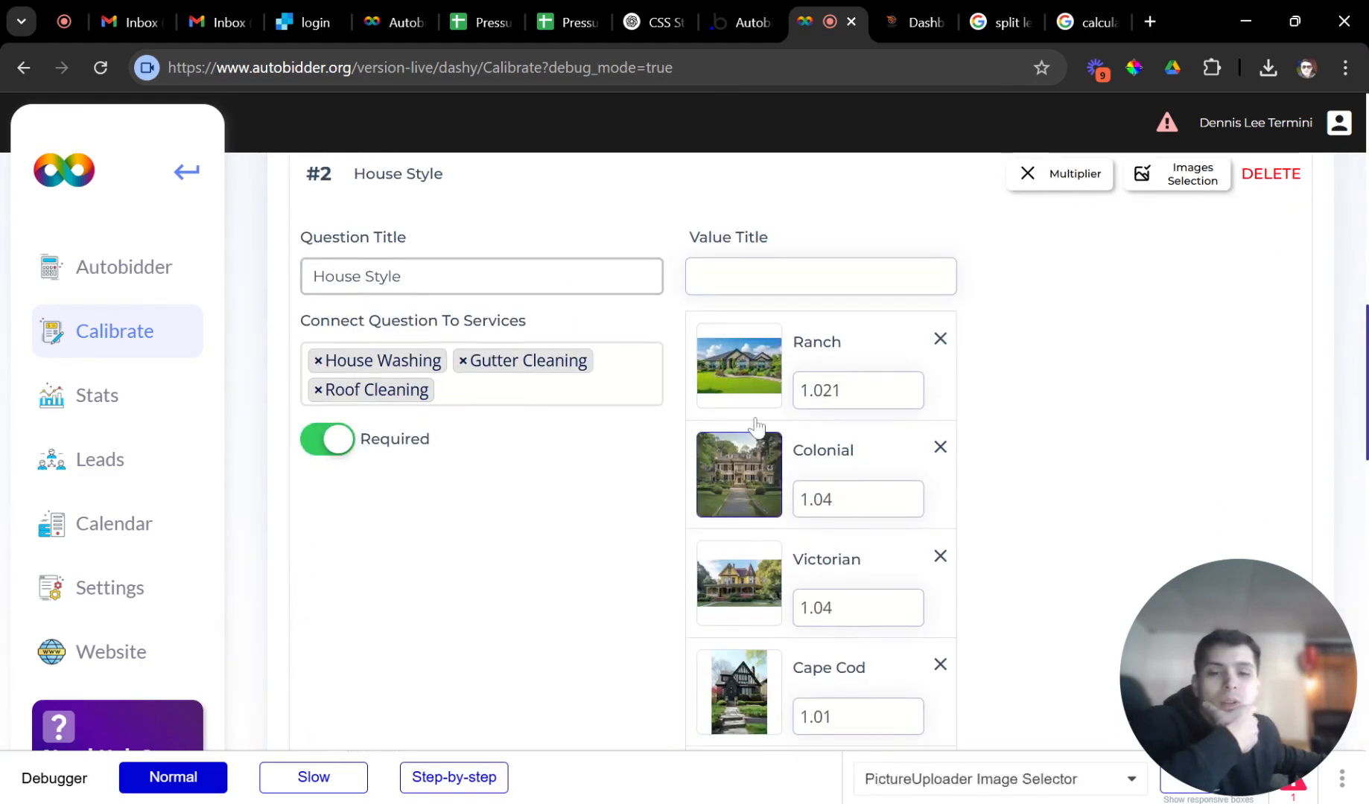
pyautogui.scroll(-3, 756, 426)
pyautogui.scroll(4, 800, 474)
pyautogui.scroll(-5, 794, 452)
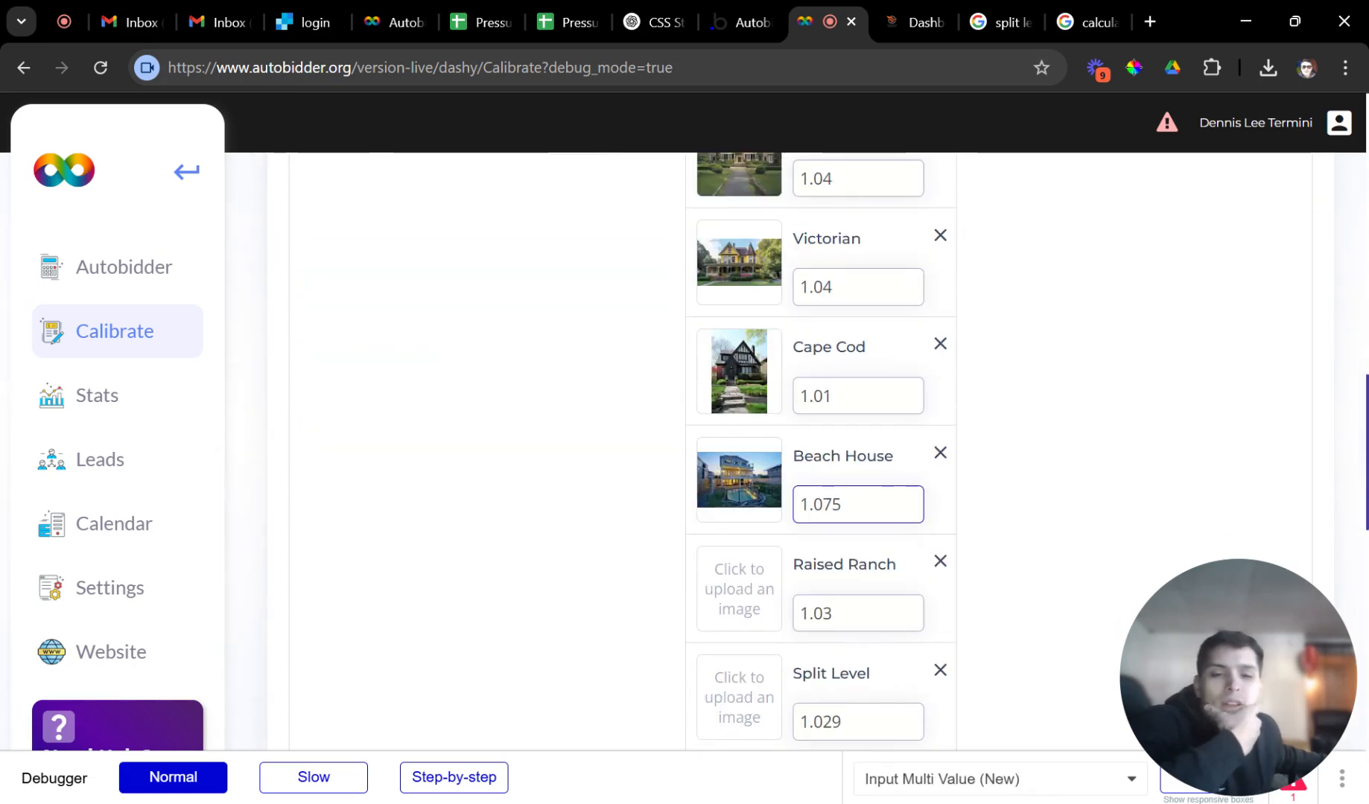
pyautogui.scroll(3, 857, 505)
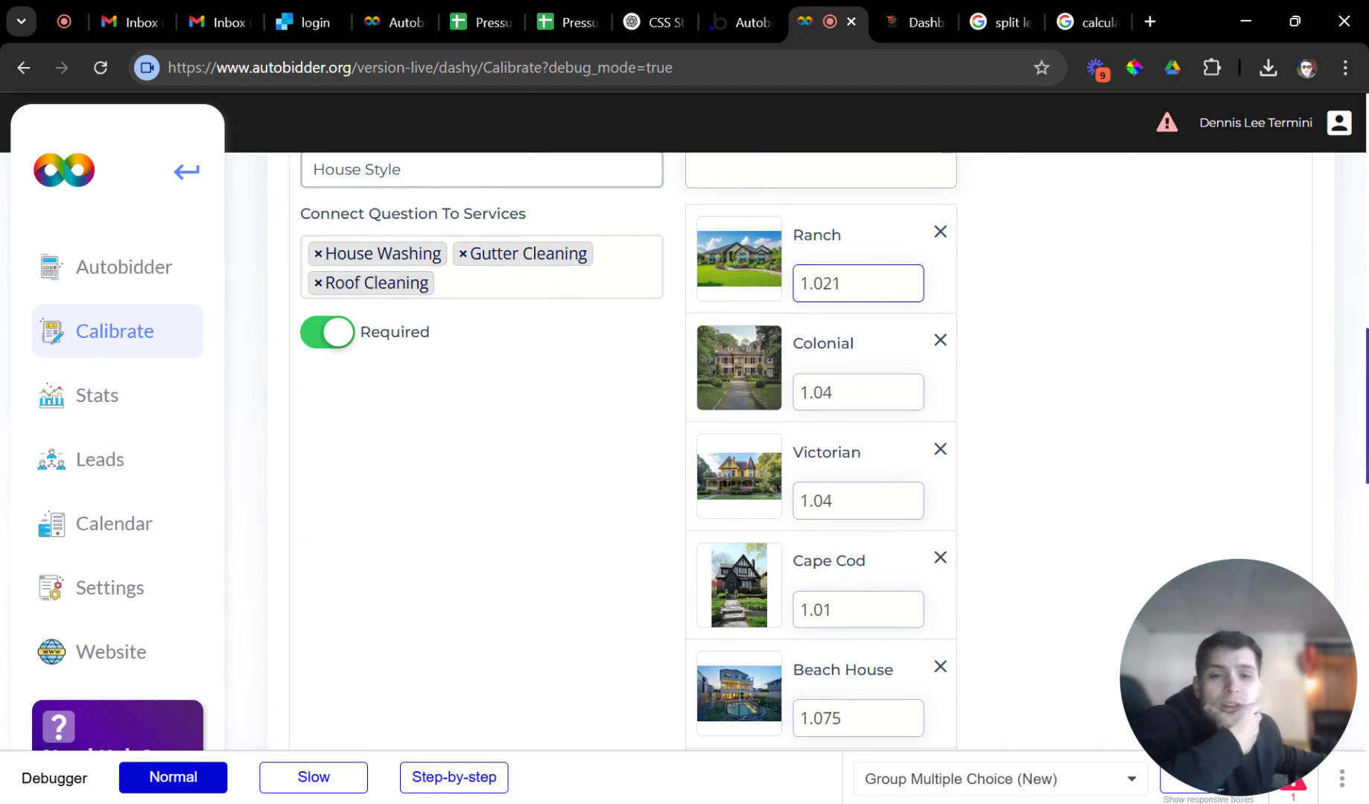
pyautogui.scroll(1, 842, 390)
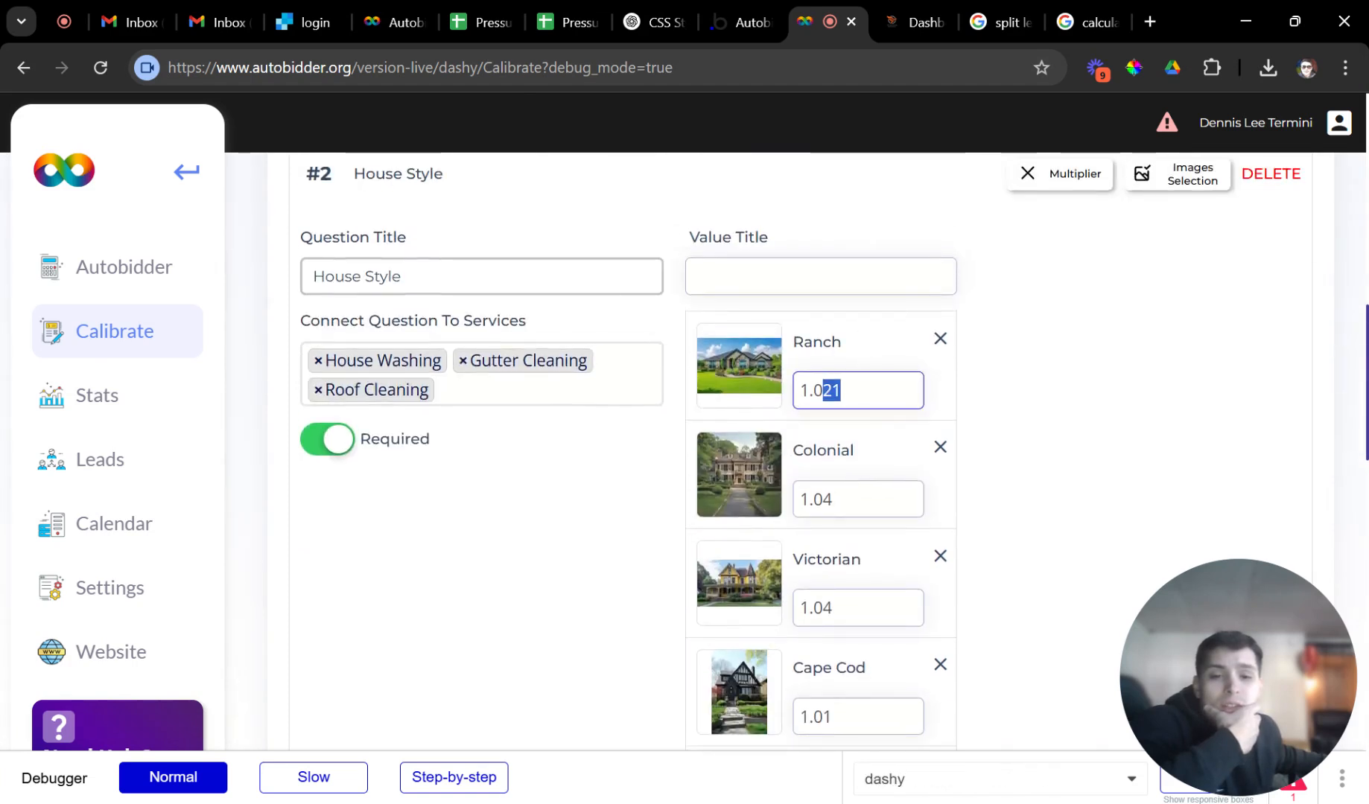
pyautogui.write('3')
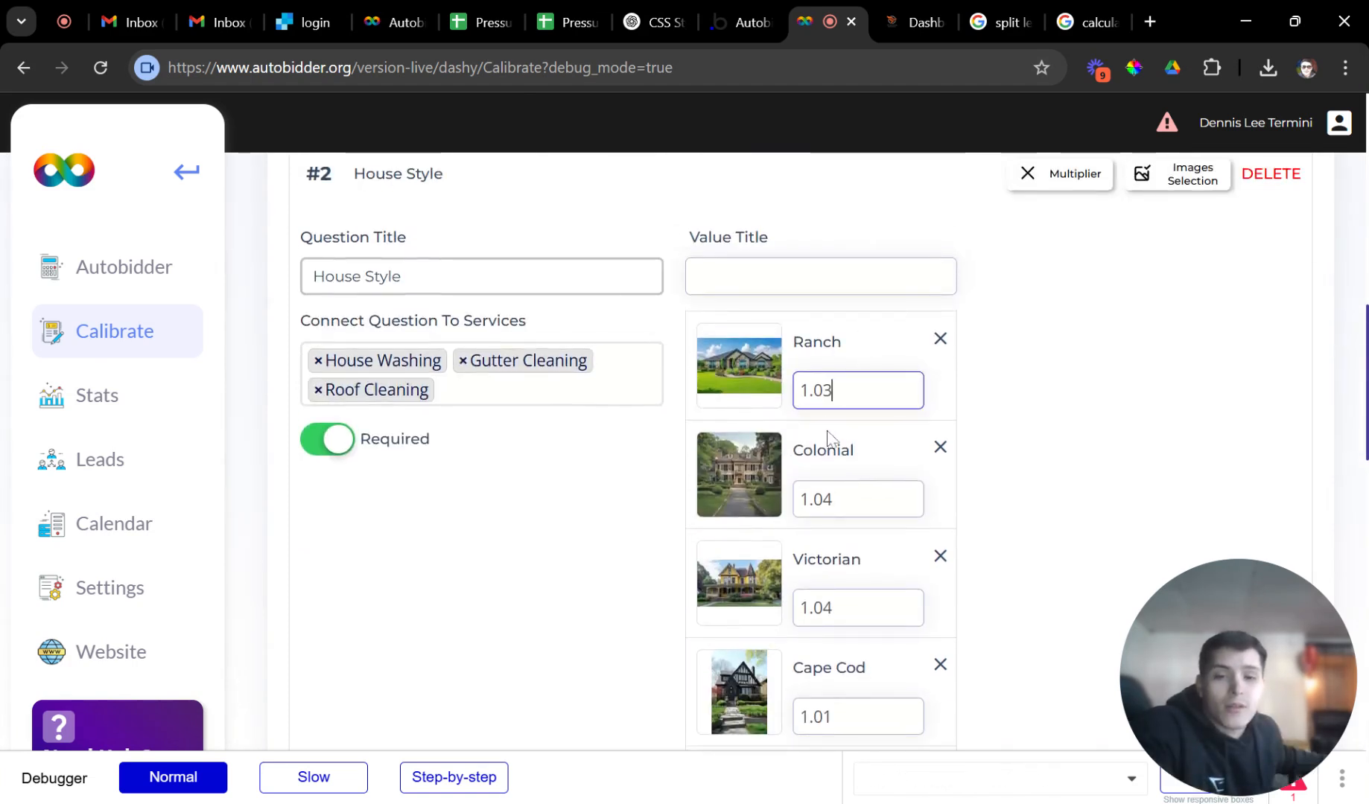
pyautogui.click(977, 425)
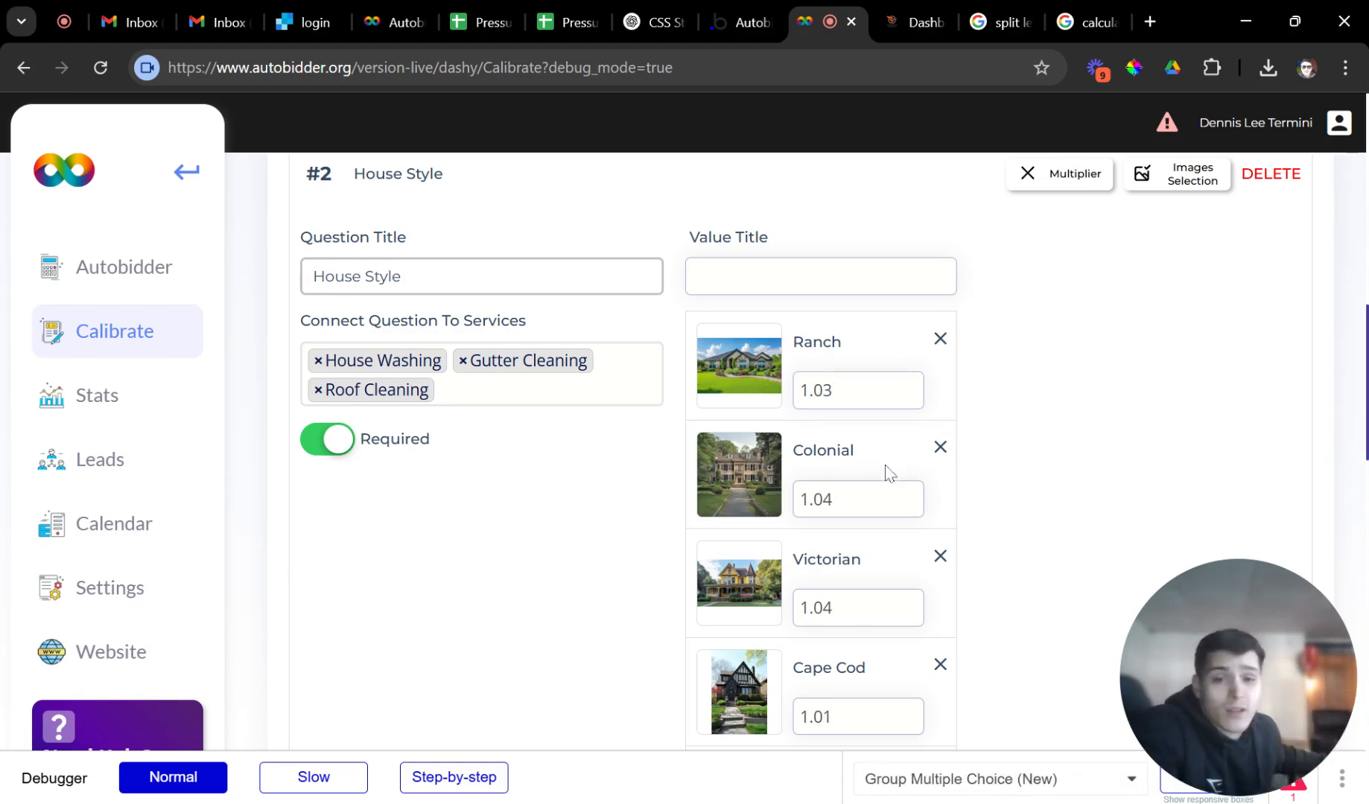
# Change the Victorian multiplier to 1.16 and return to the customer quote page.
pyautogui.click(884, 497)
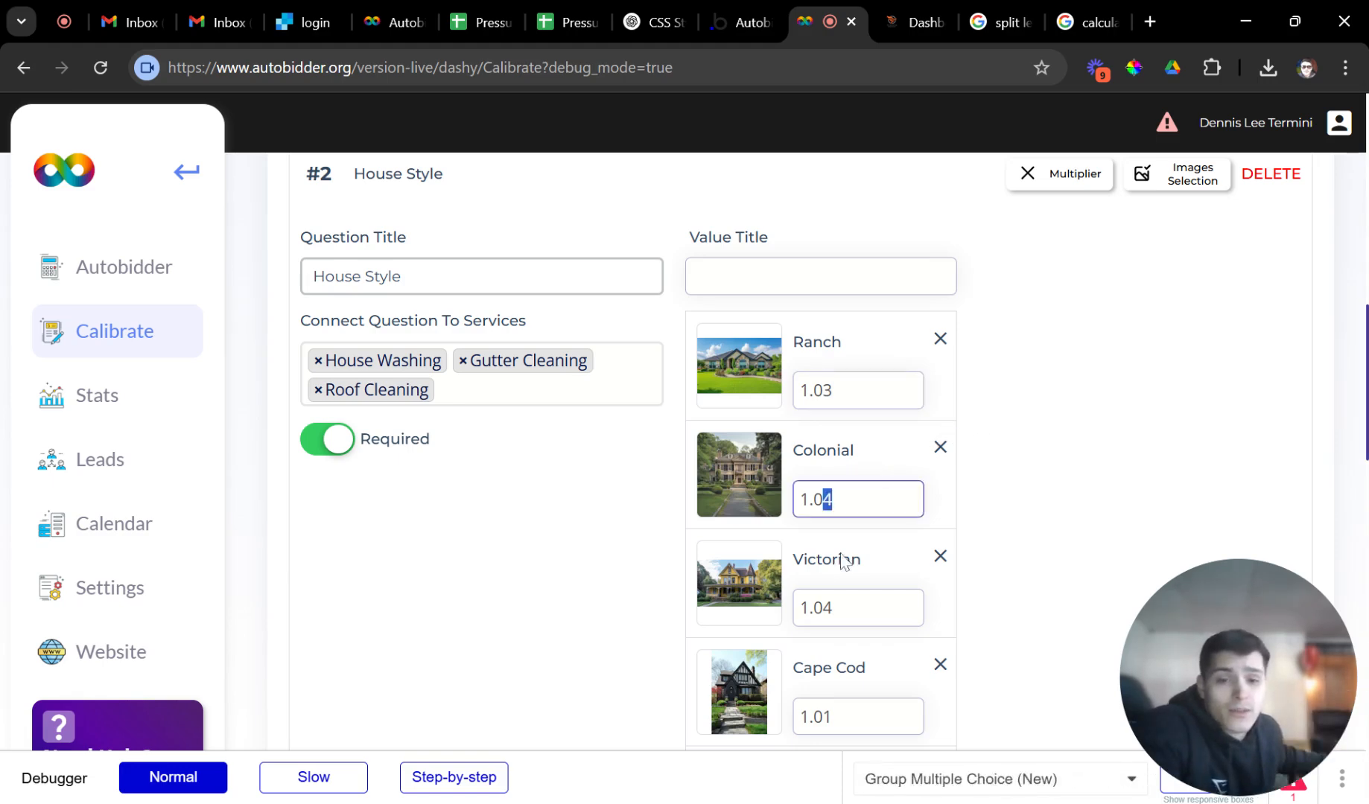
pyautogui.scroll(-4, 850, 562)
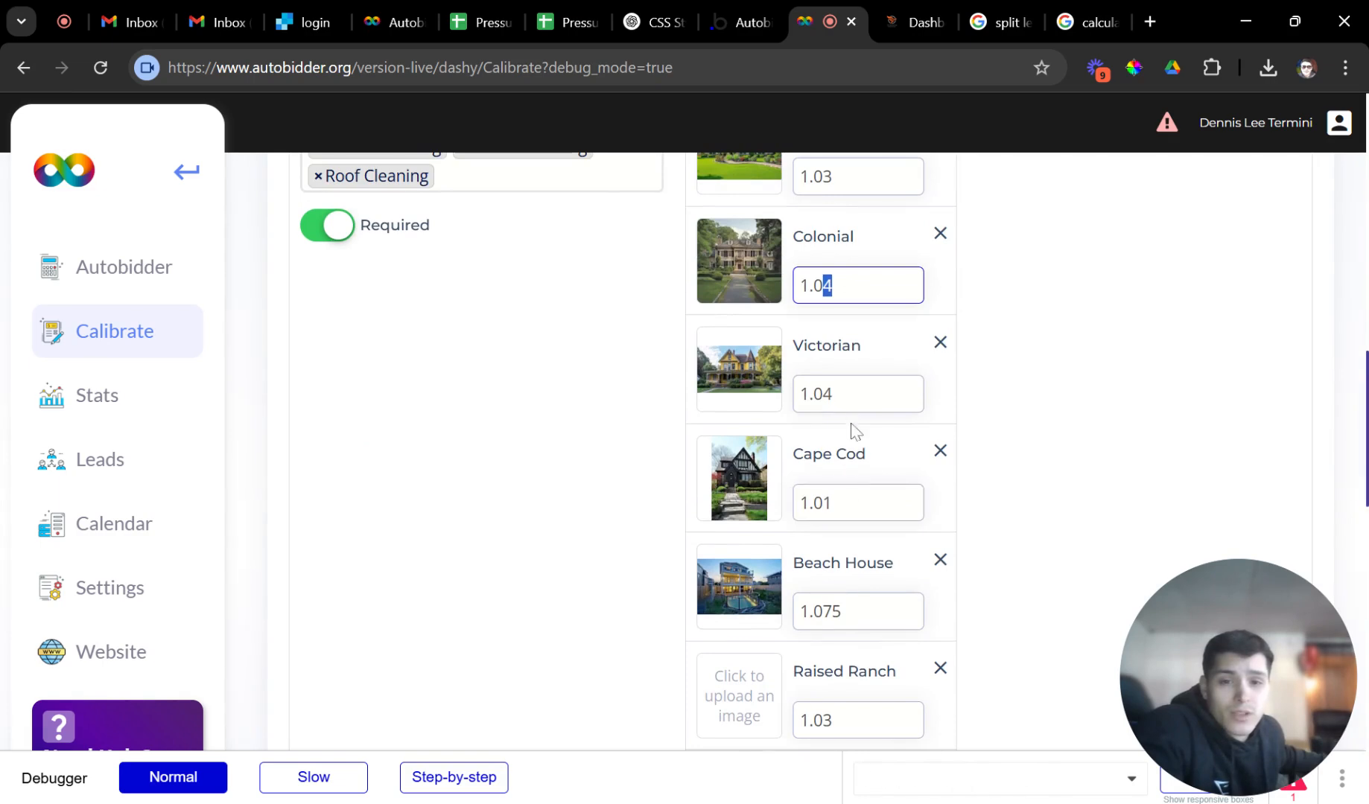
pyautogui.moveTo(840, 403); pyautogui.dragTo(818, 444)
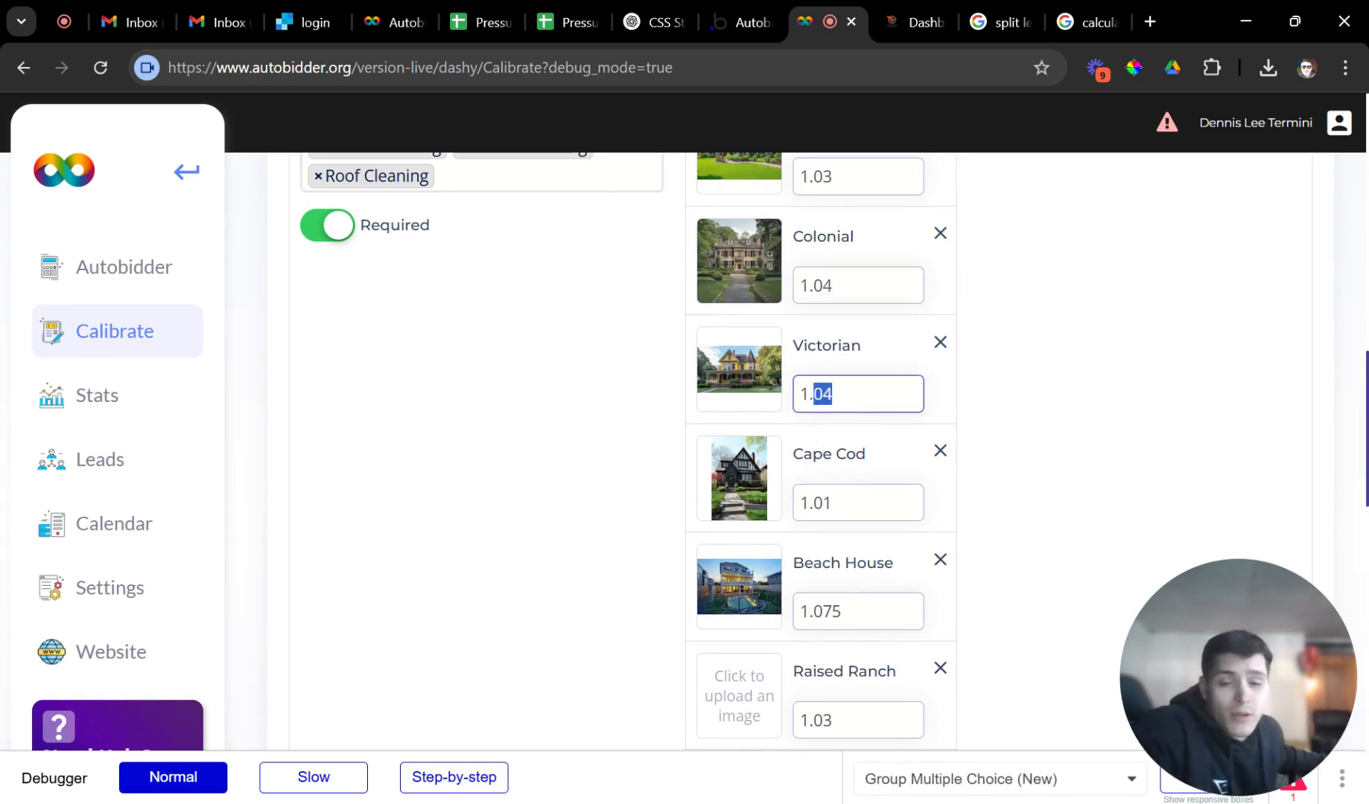
pyautogui.write('1')
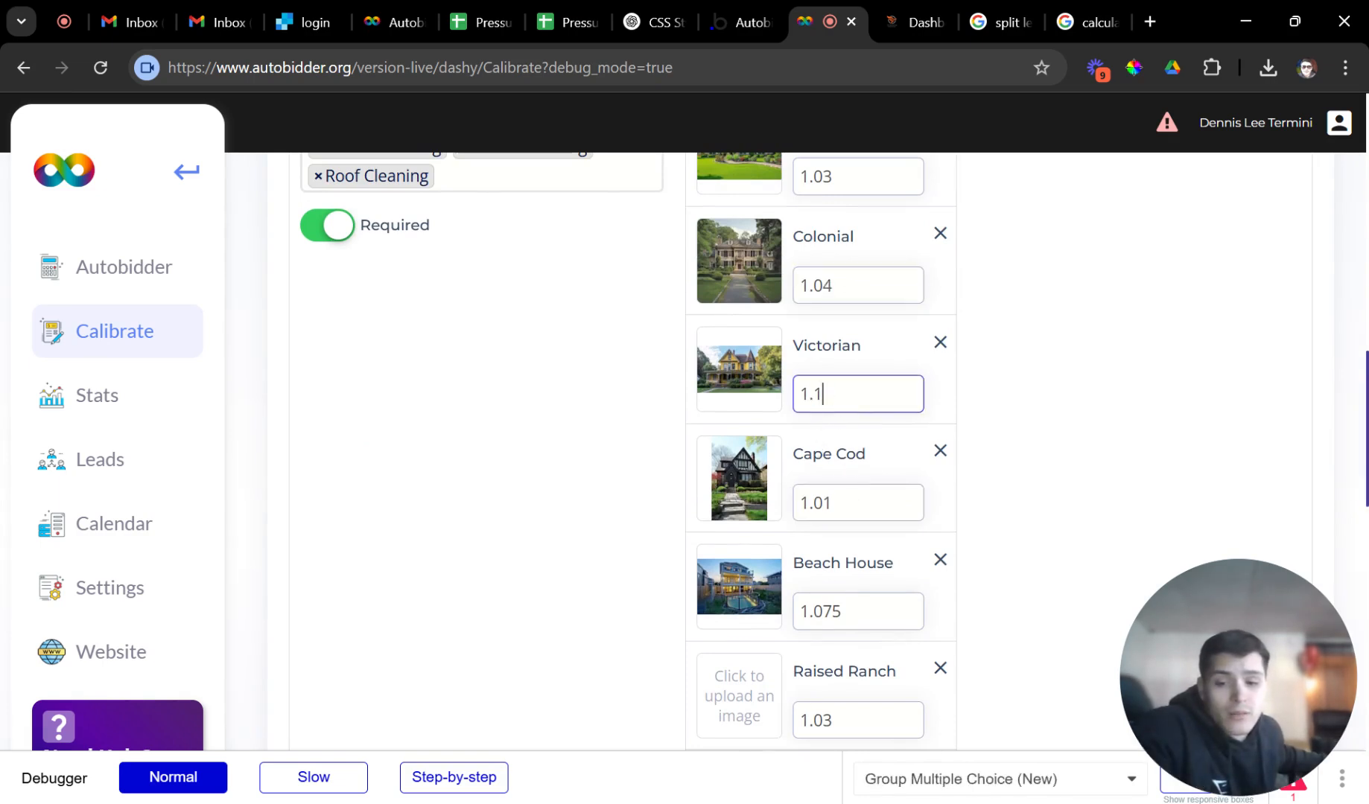
pyautogui.write('6')
pyautogui.click(959, 449)
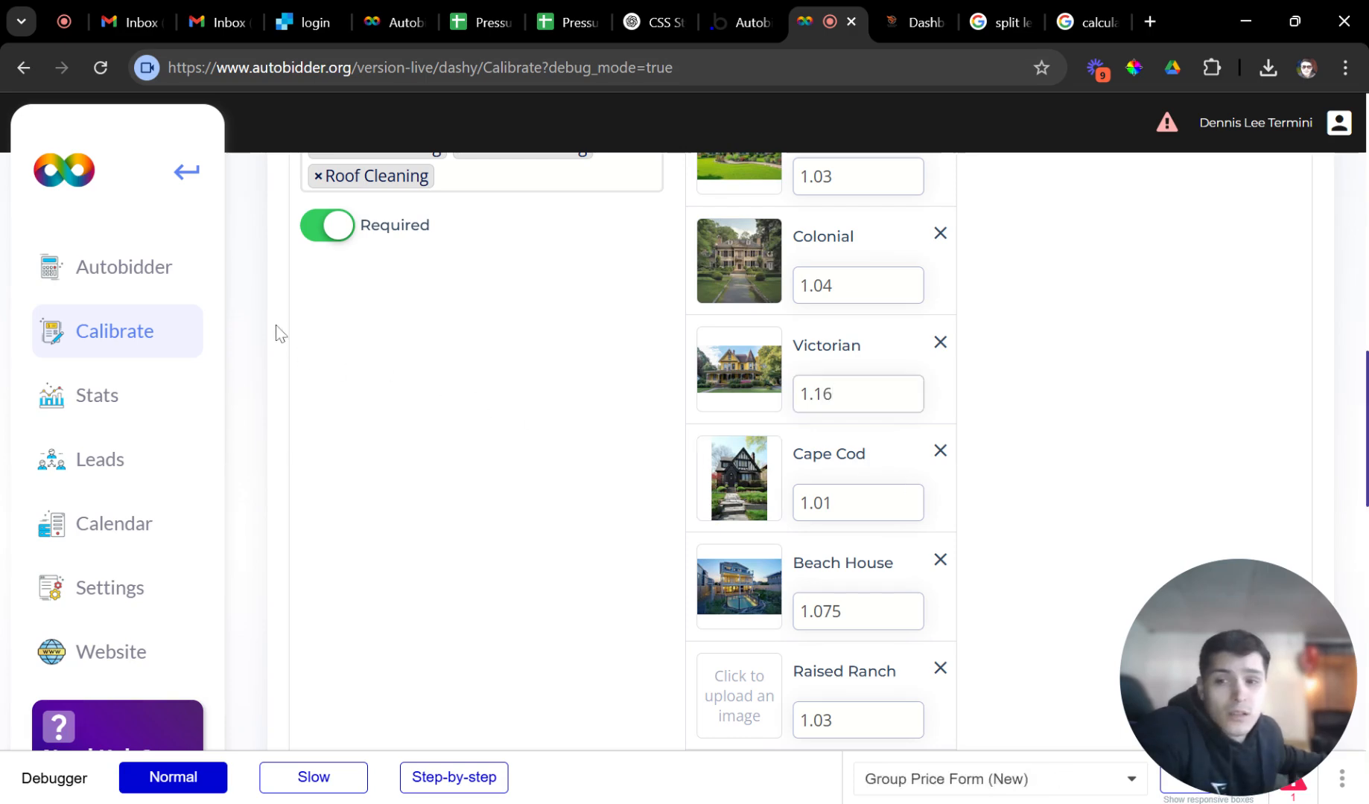
pyautogui.click(165, 271)
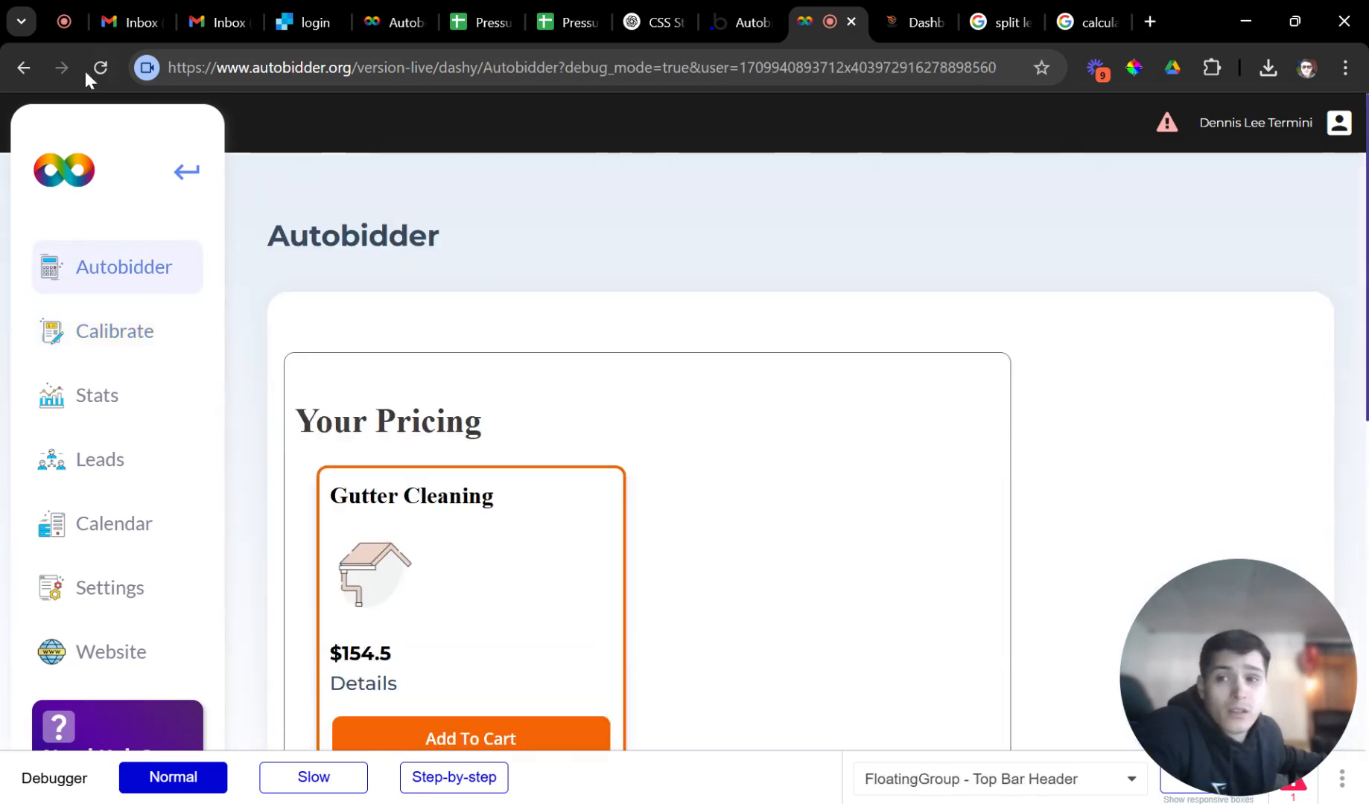
# Reload the quote page, choose Gutter Cleaning and set the length to 220 ft.
pyautogui.click(91, 75)
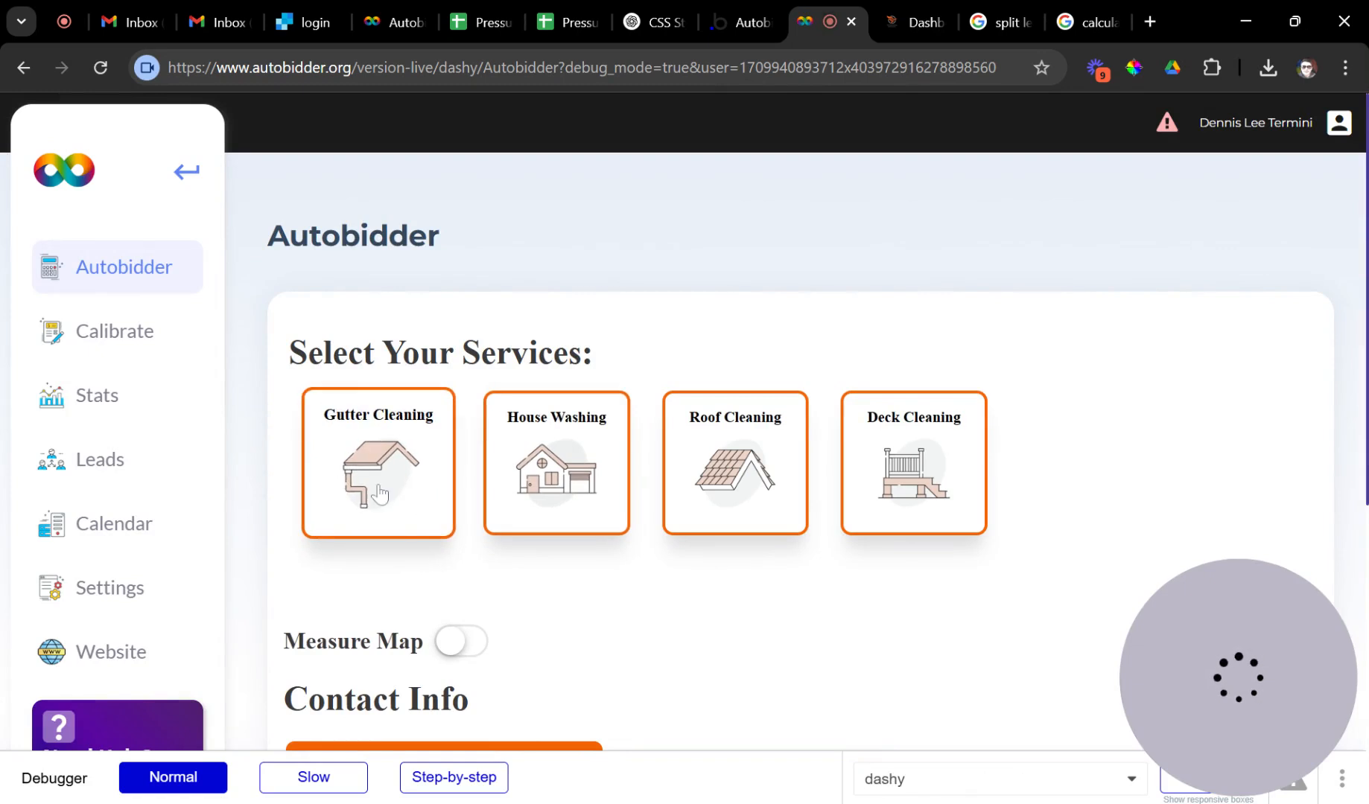
pyautogui.click(430, 499)
pyautogui.scroll(-2, 522, 514)
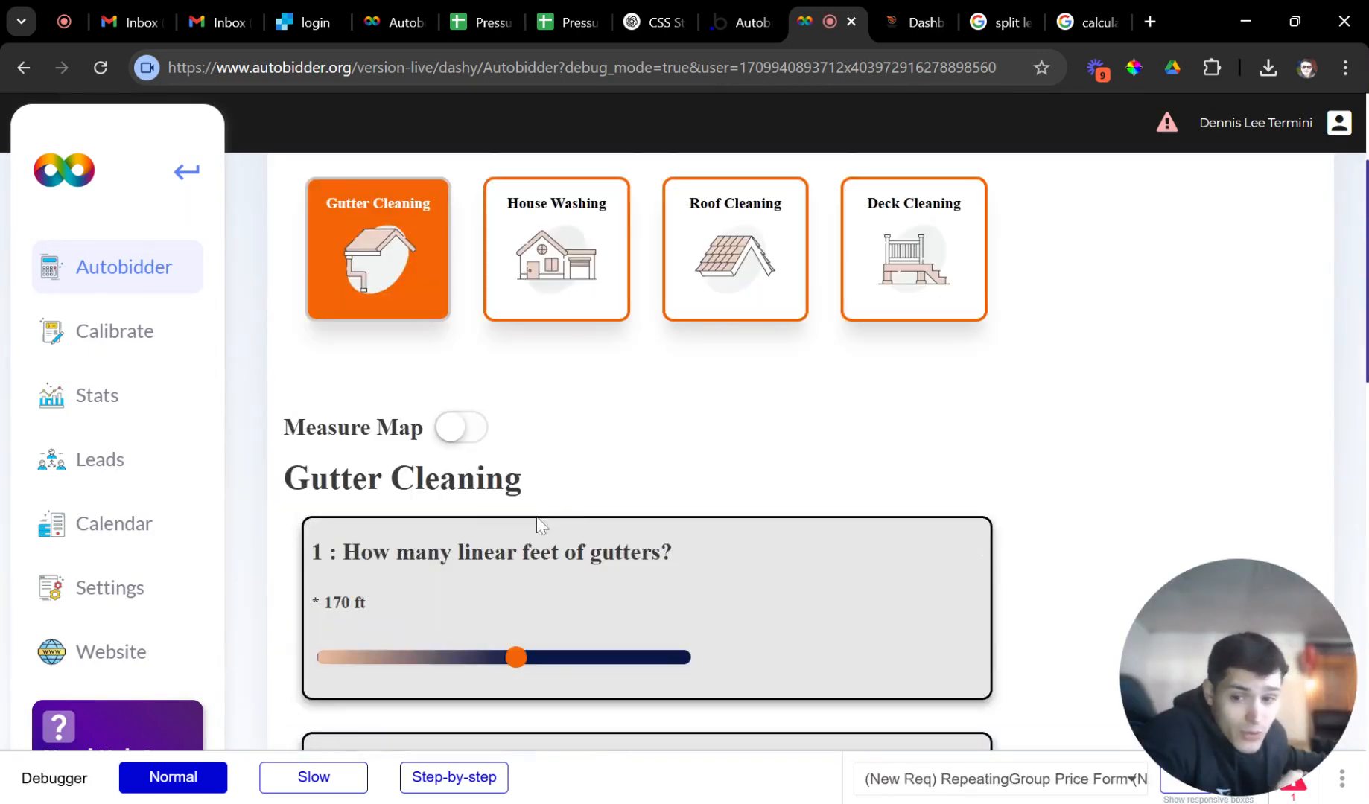
pyautogui.scroll(-1, 538, 524)
pyautogui.moveTo(517, 551); pyautogui.dragTo(586, 563)
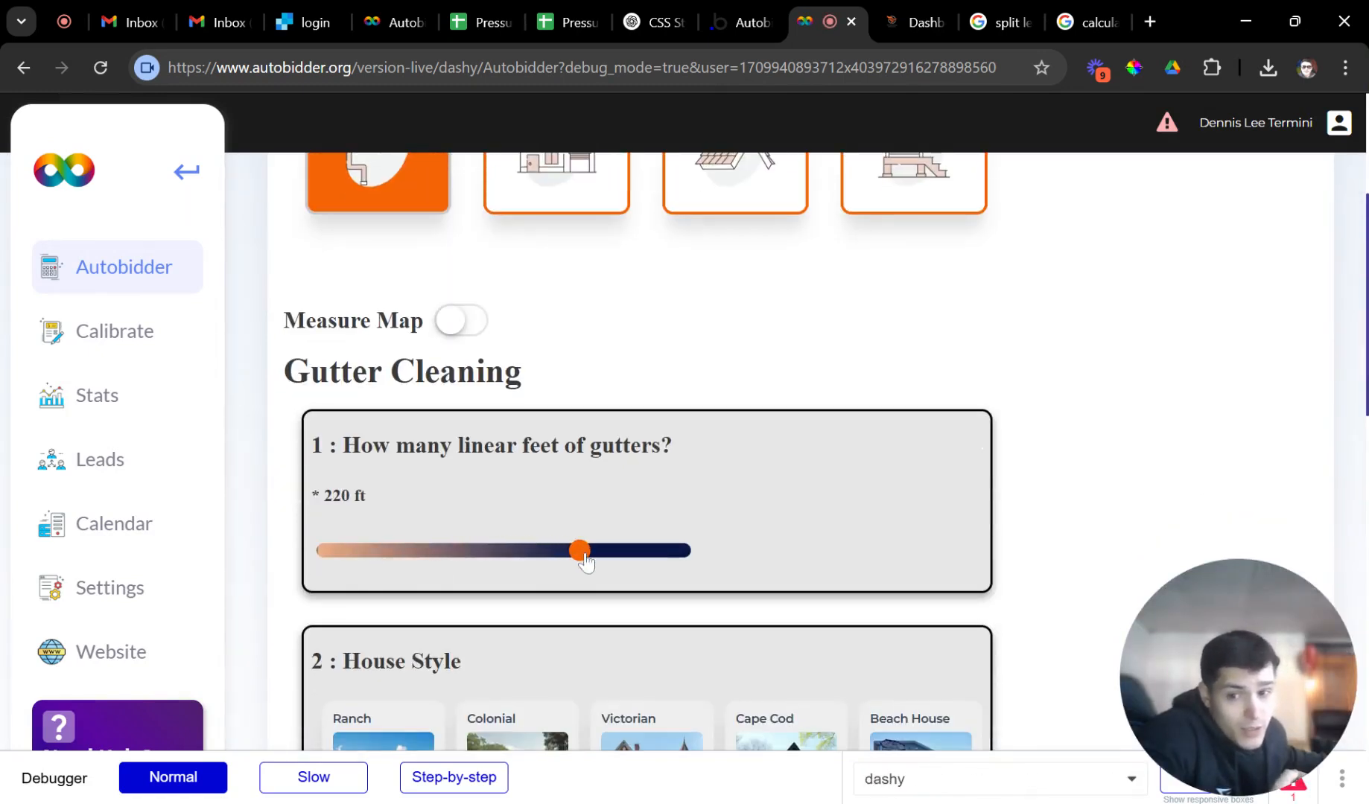
# Pick Victorian, answer No for gutter guards, and get the $255.2 price.
pyautogui.scroll(-3, 580, 562)
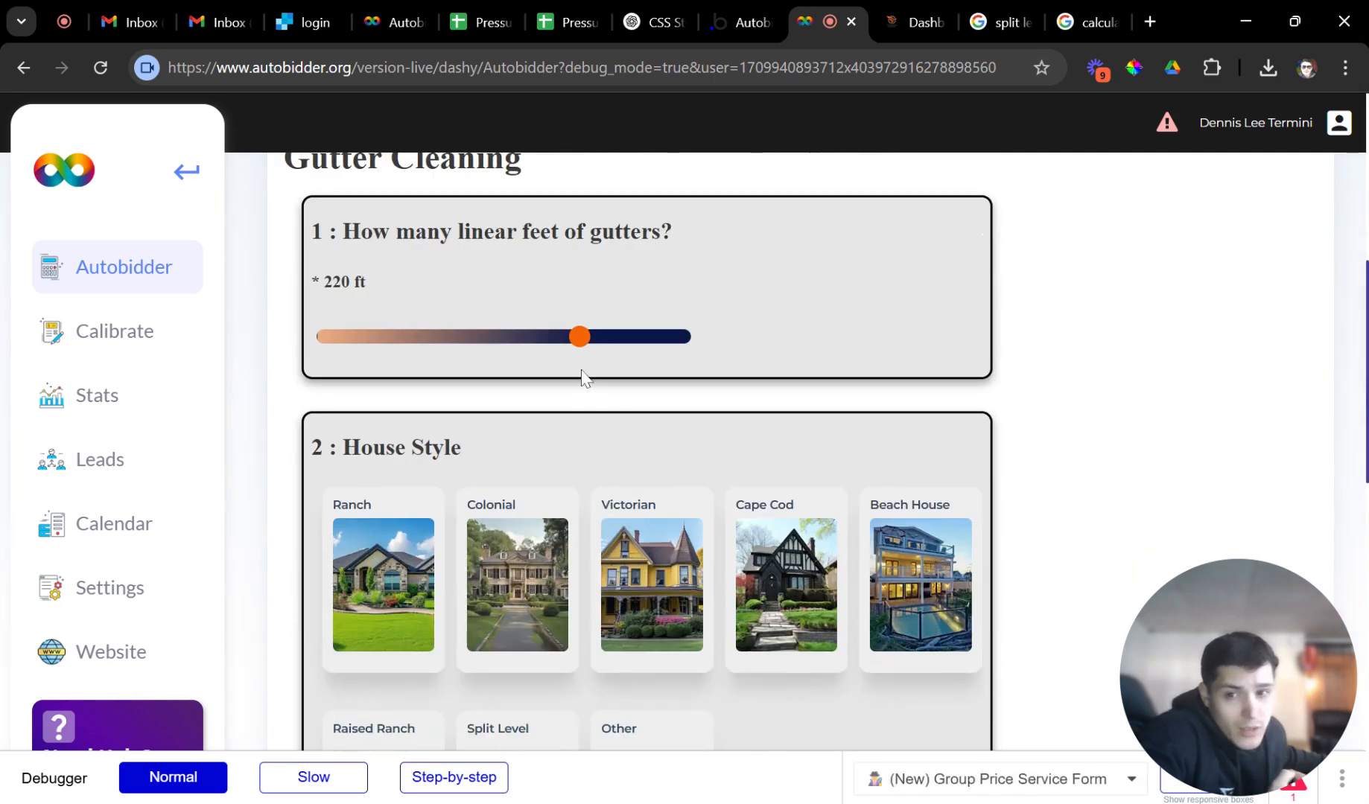
pyautogui.click(698, 535)
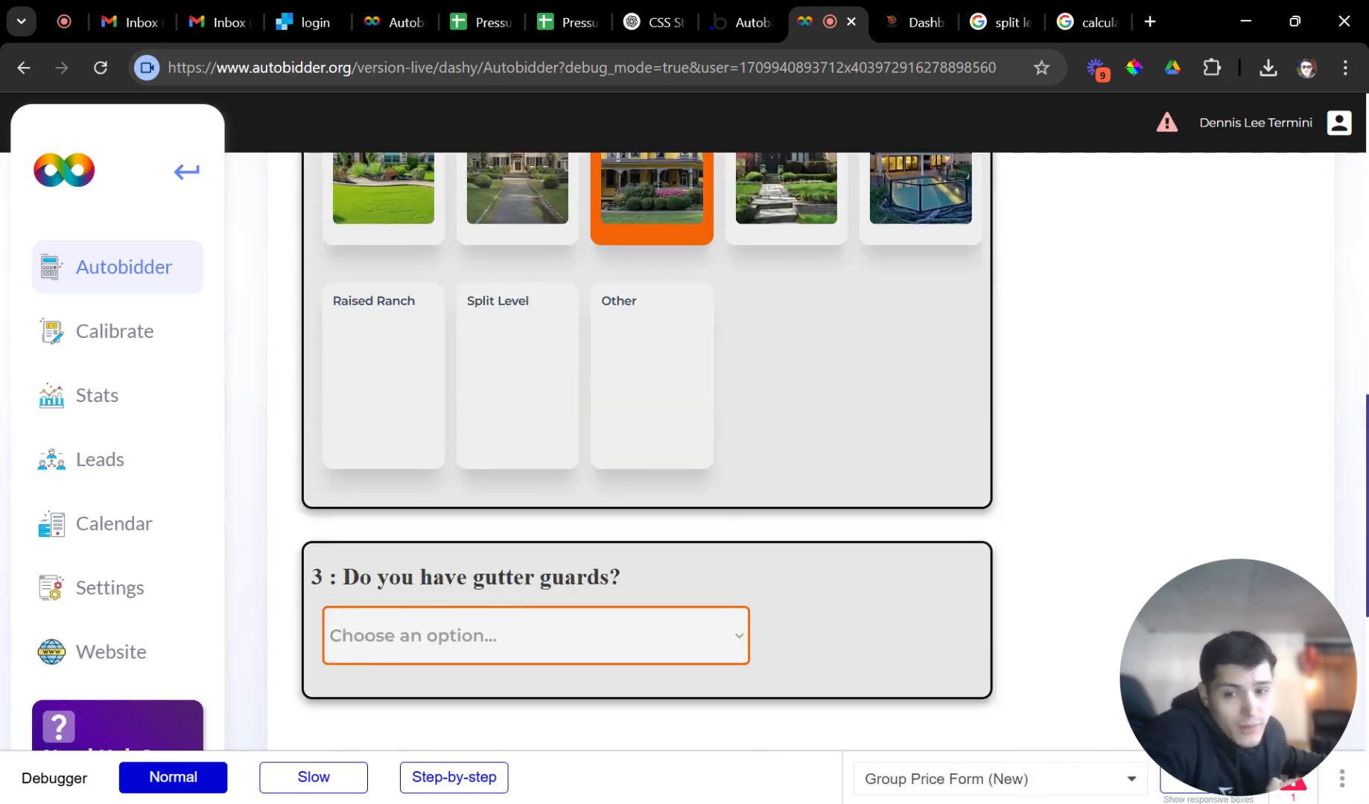
pyautogui.click(457, 623)
pyautogui.click(466, 697)
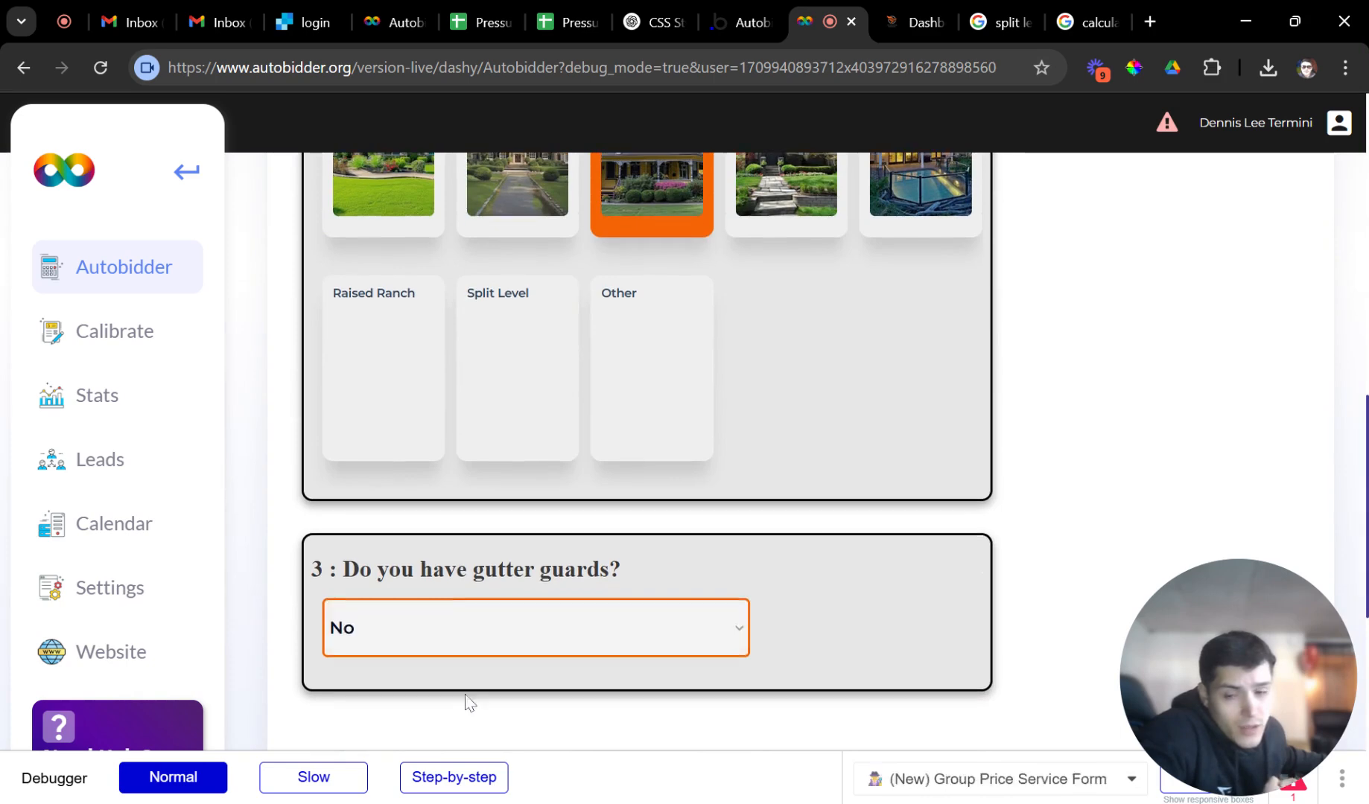
pyautogui.click(468, 540)
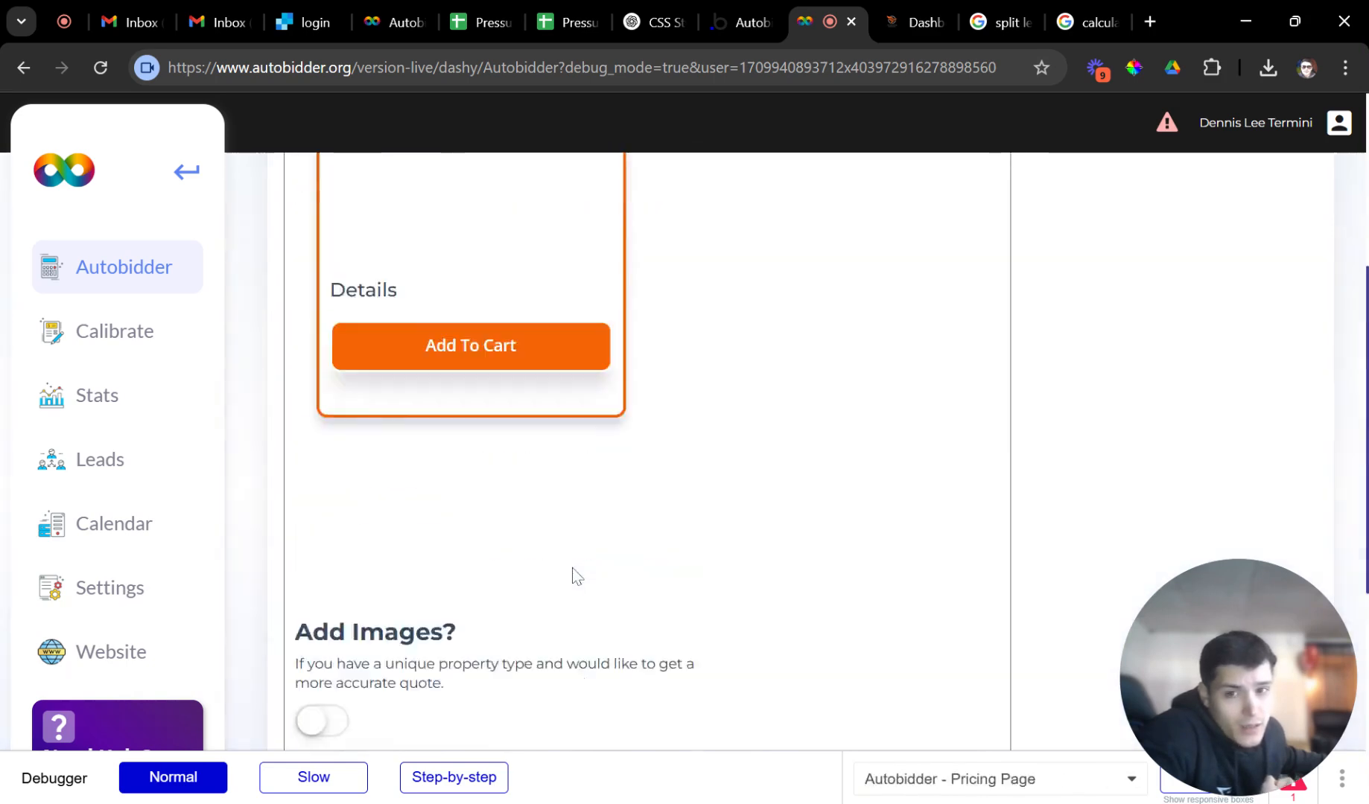
pyautogui.tripleClick(397, 438)
pyautogui.click(408, 446)
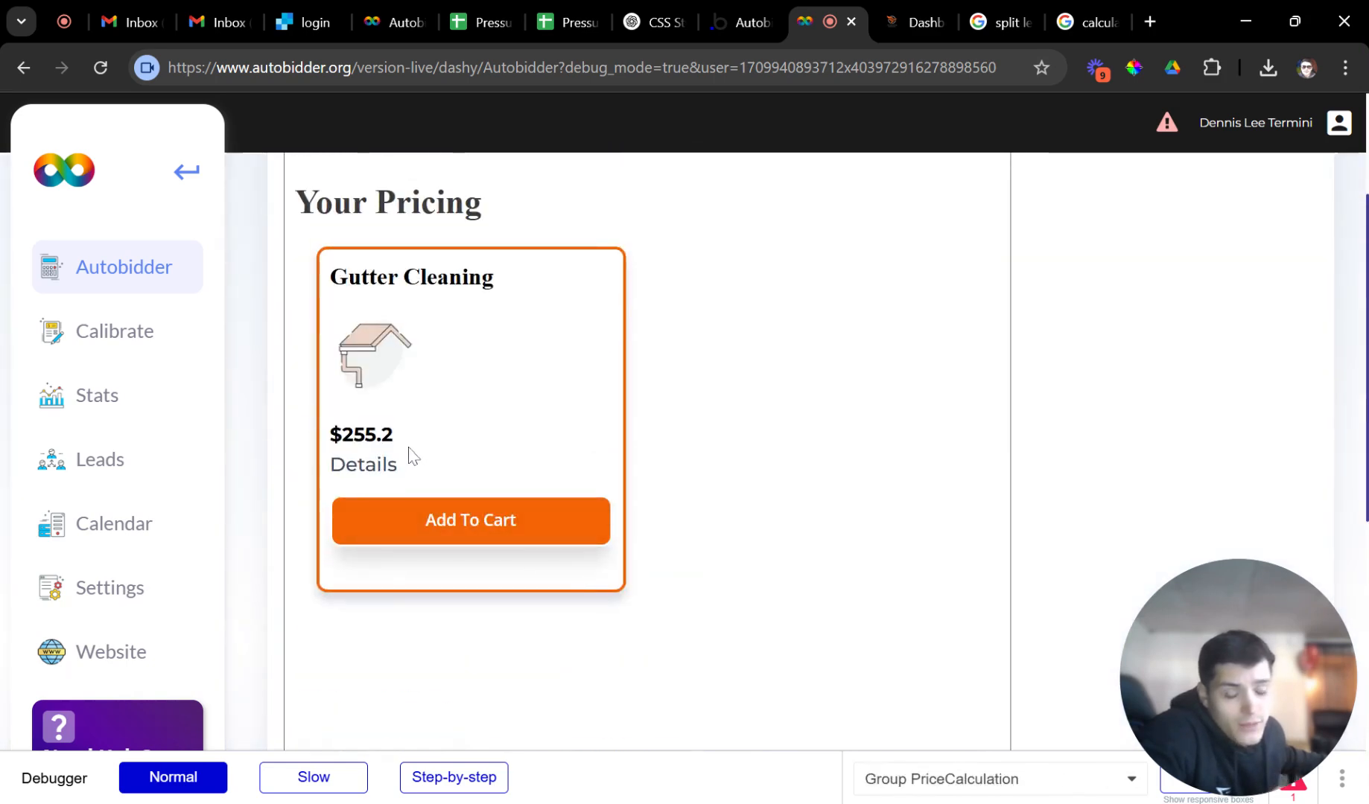
pyautogui.click(429, 523)
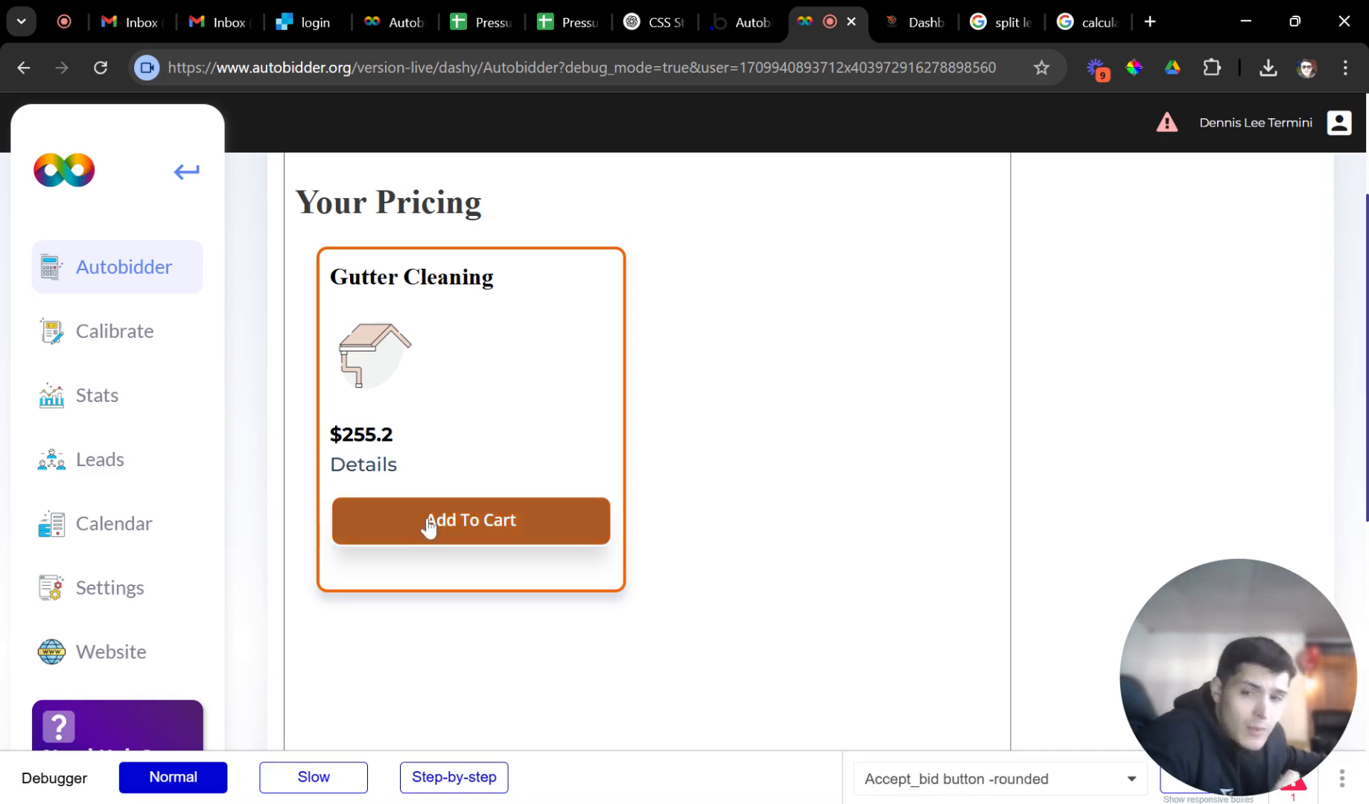
pyautogui.tripleClick(421, 441)
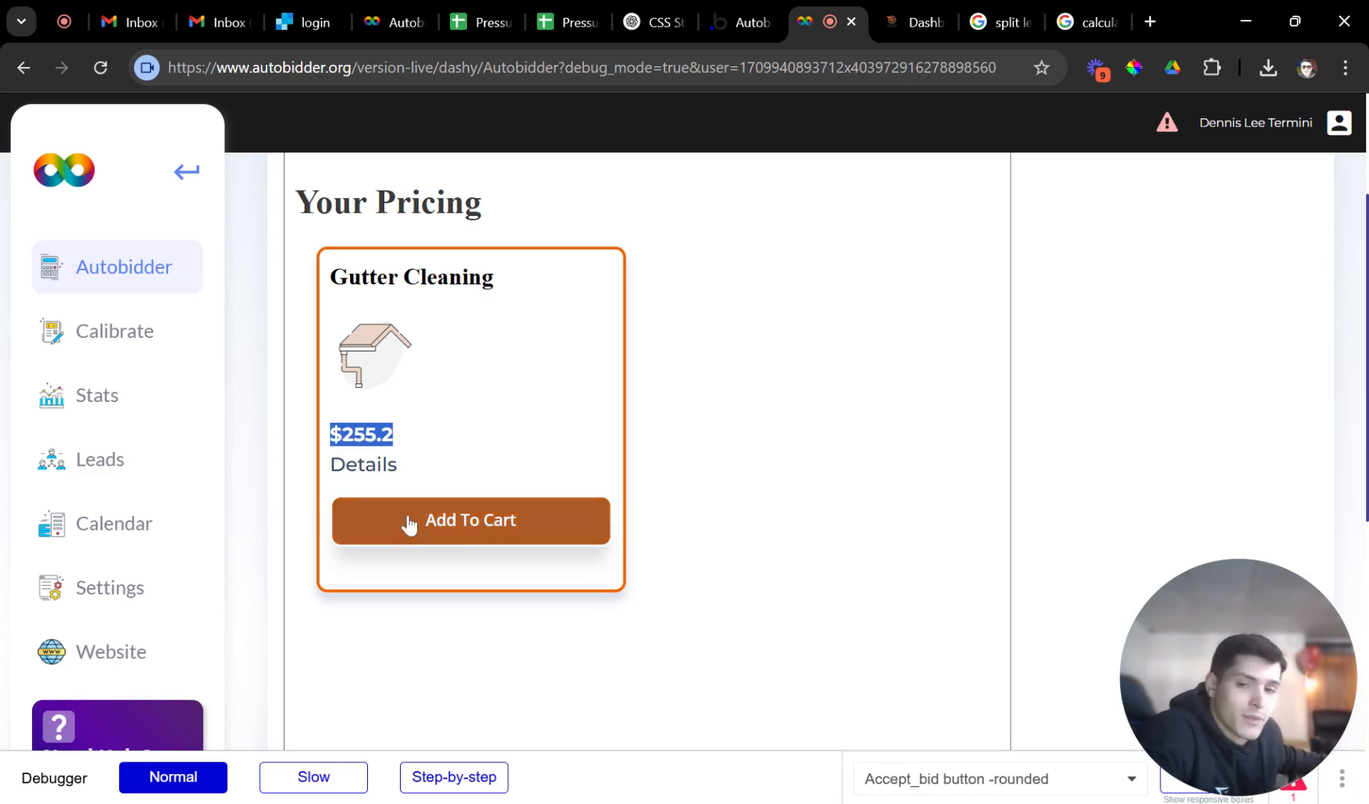
pyautogui.click(430, 475)
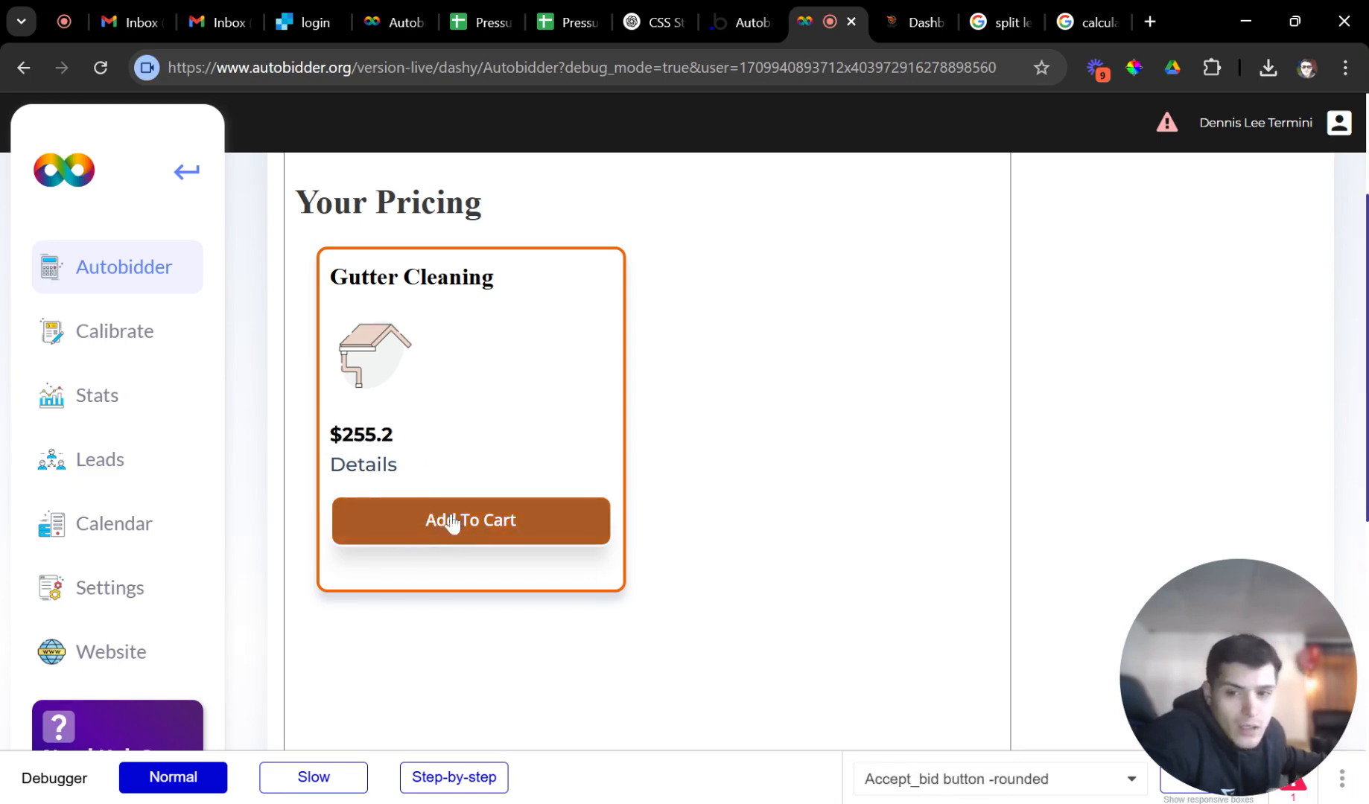
pyautogui.scroll(2, 189, 281)
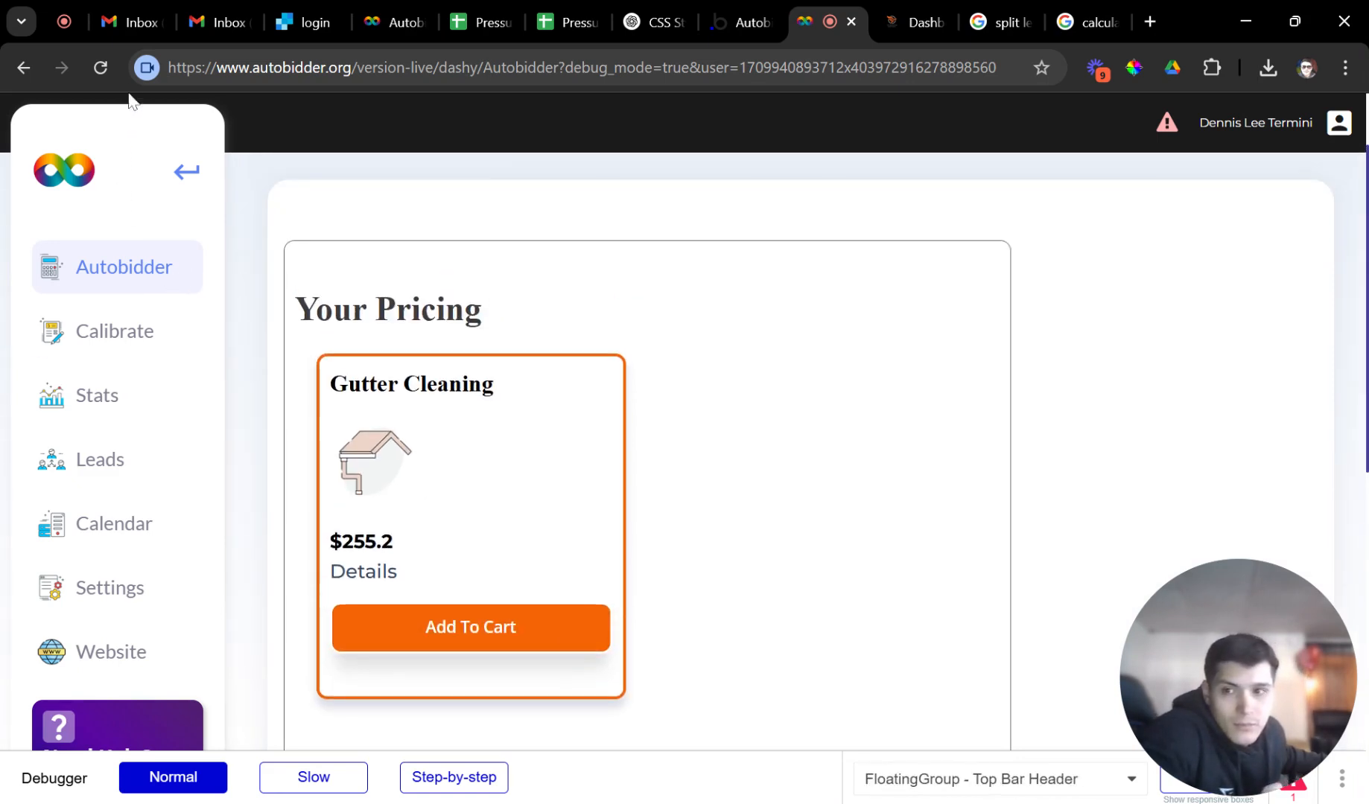
# Reload the quote form, select Gutter Cleaning and House Washing, and set 100 ft.
pyautogui.click(124, 343)
pyautogui.click(171, 266)
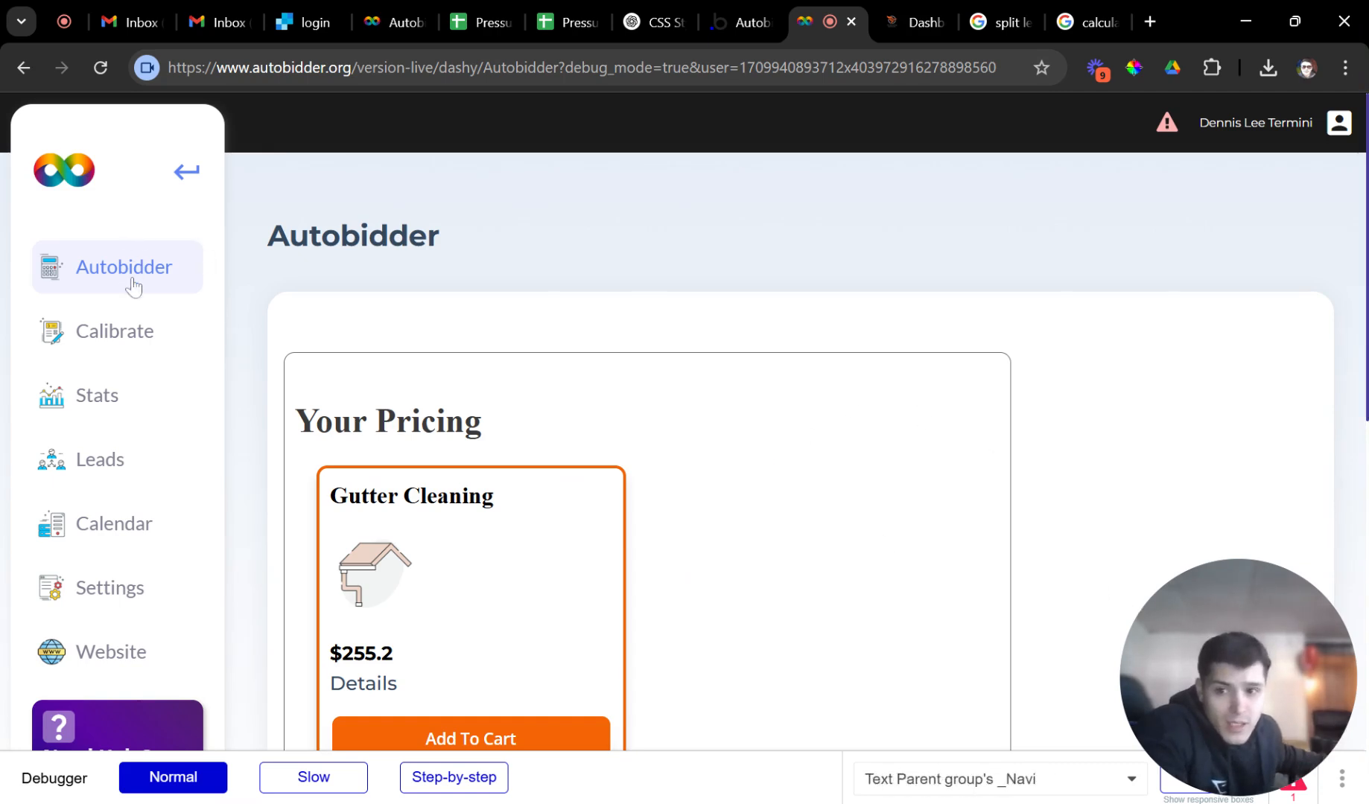
pyautogui.click(109, 66)
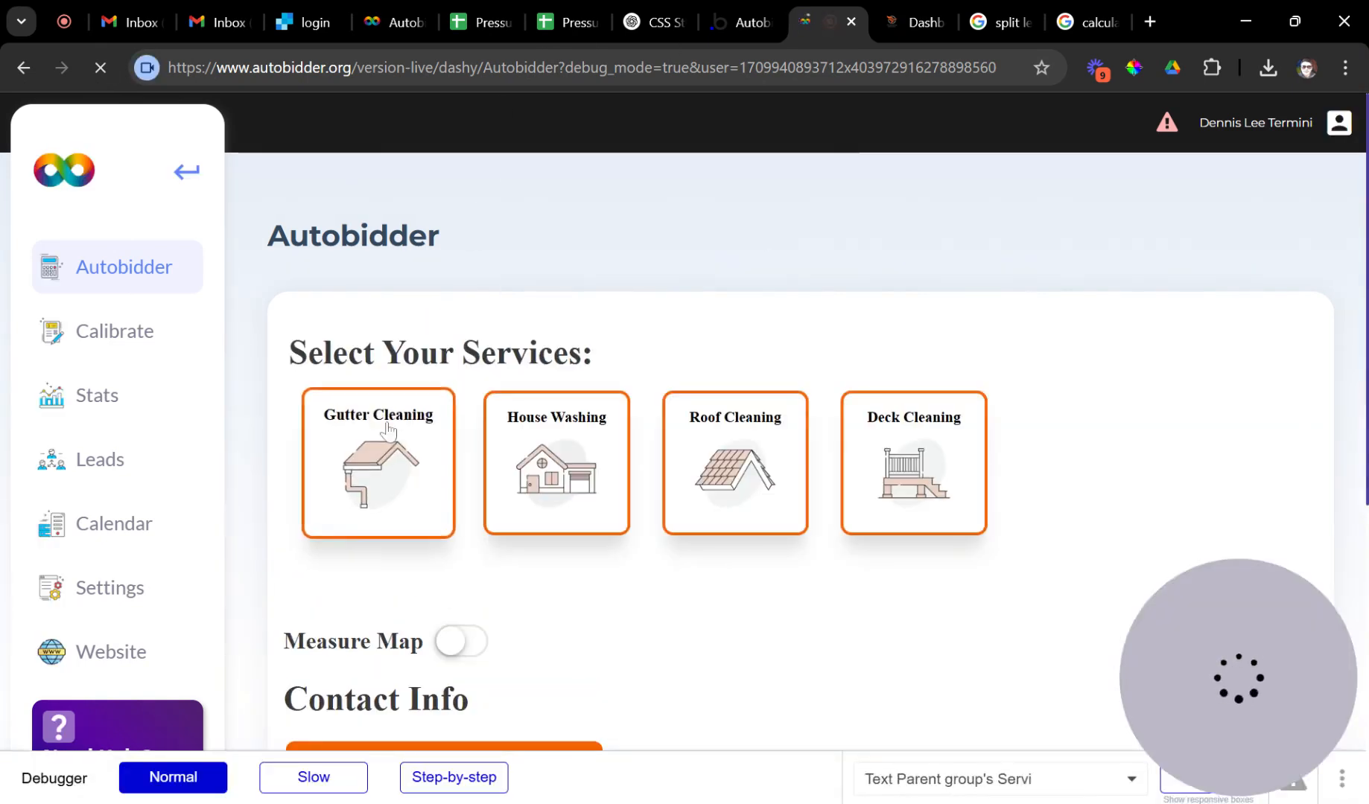
pyautogui.click(424, 450)
pyautogui.click(507, 449)
pyautogui.scroll(-5, 521, 447)
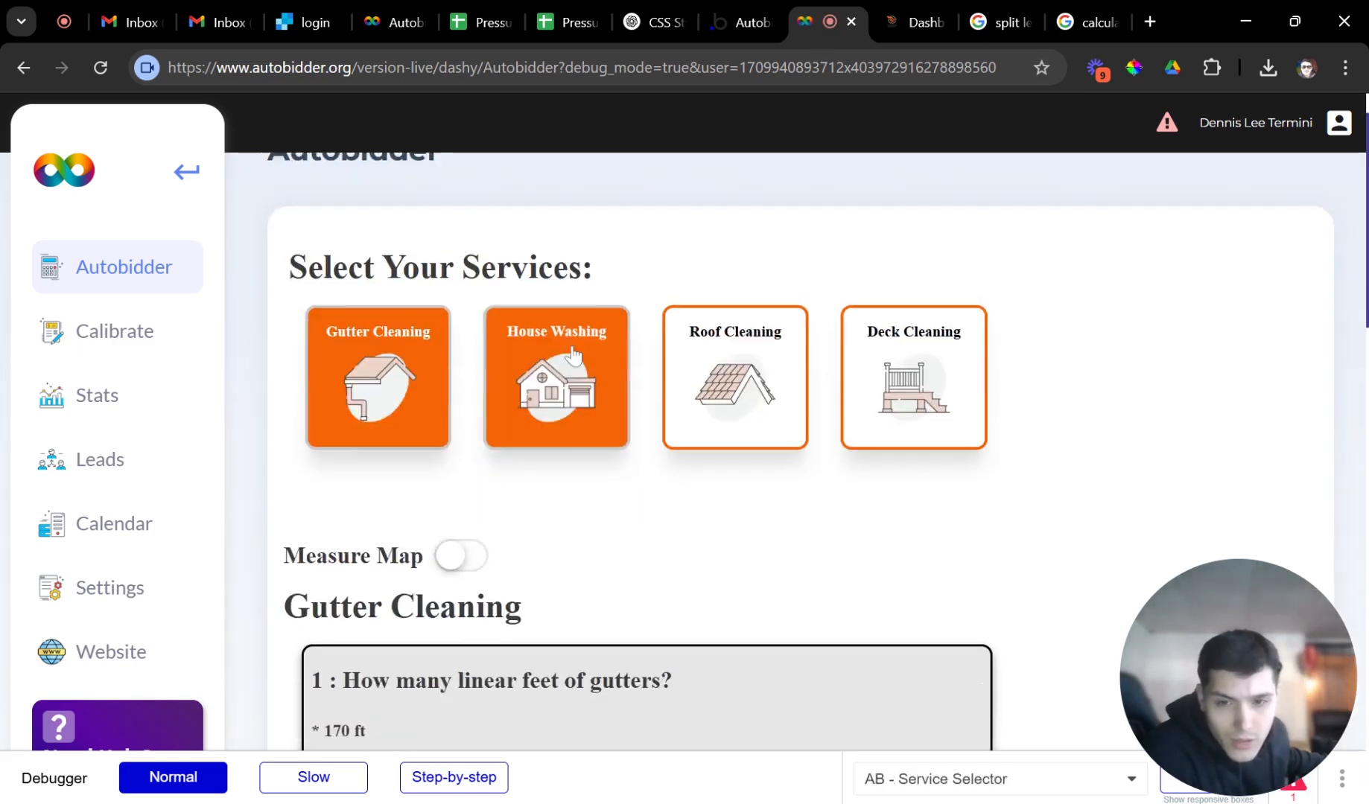
pyautogui.moveTo(516, 444); pyautogui.dragTo(428, 460)
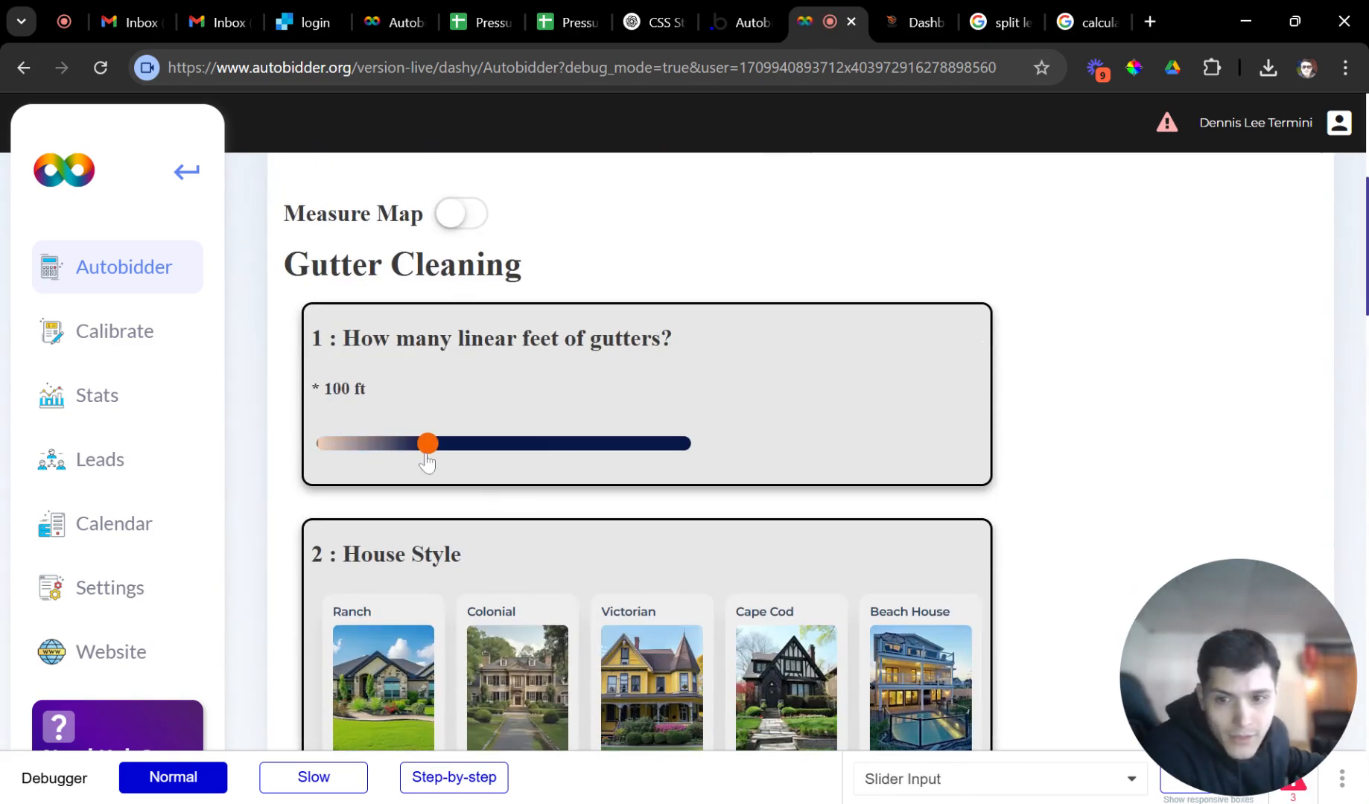
# Choose Cape Cod house style and answer Yes to gutter guards.
pyautogui.scroll(-1, 524, 489)
pyautogui.scroll(-2, 524, 489)
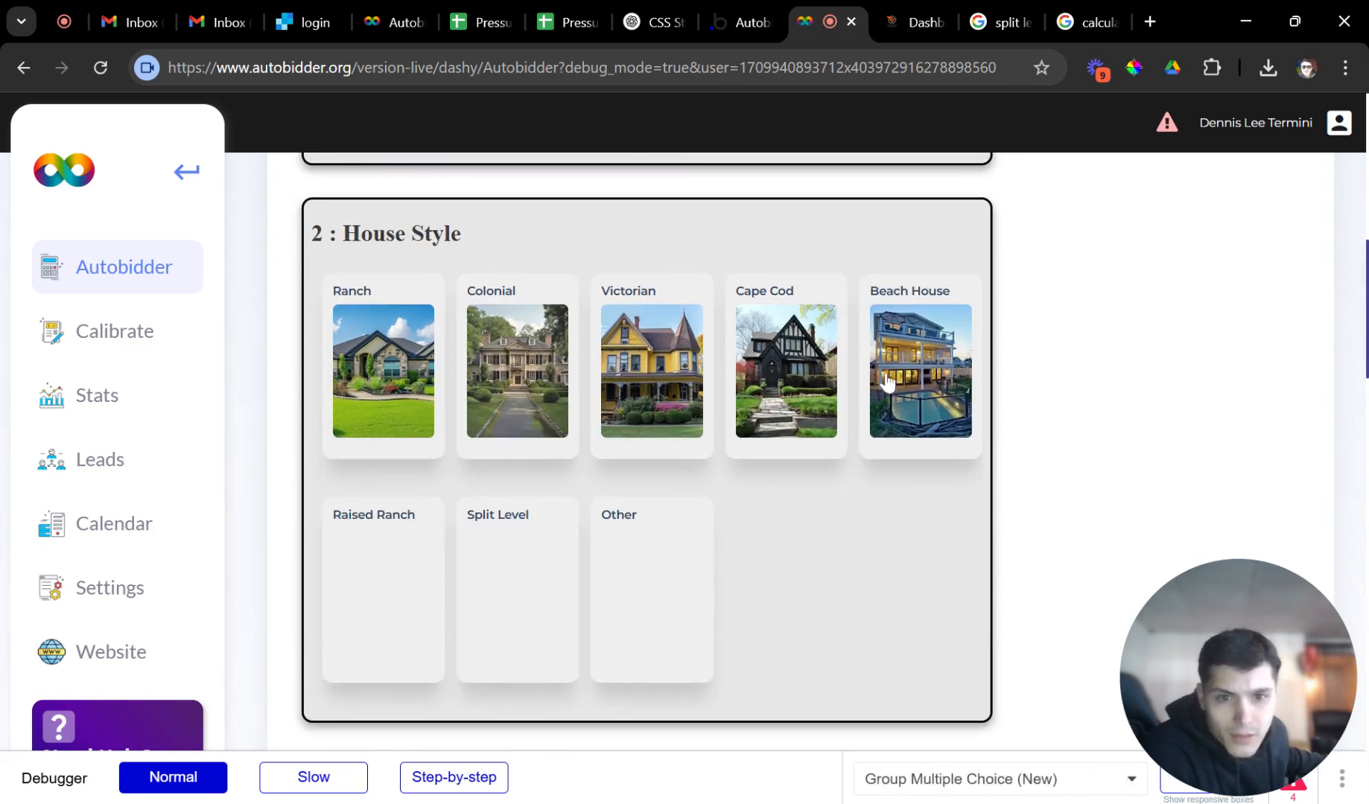
pyautogui.click(770, 380)
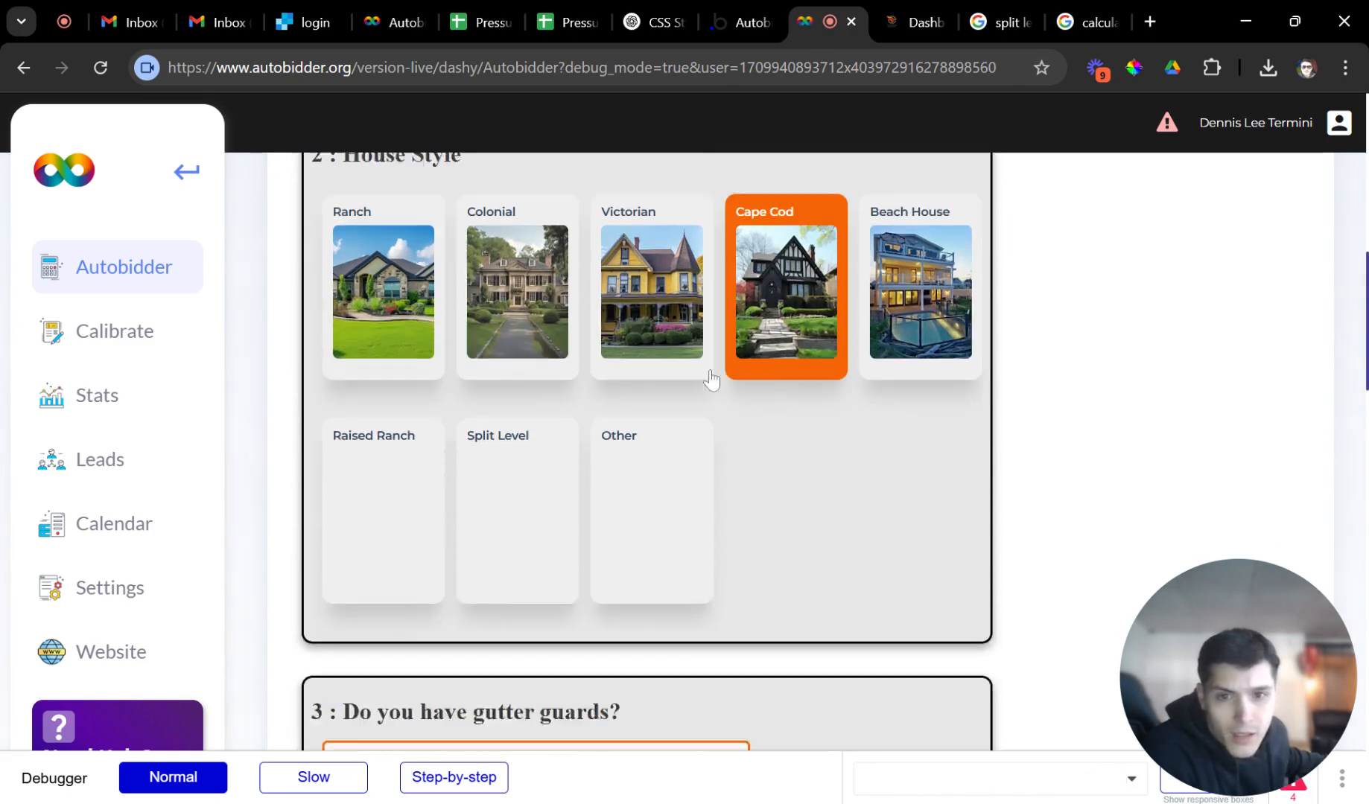
pyautogui.scroll(1, 566, 321)
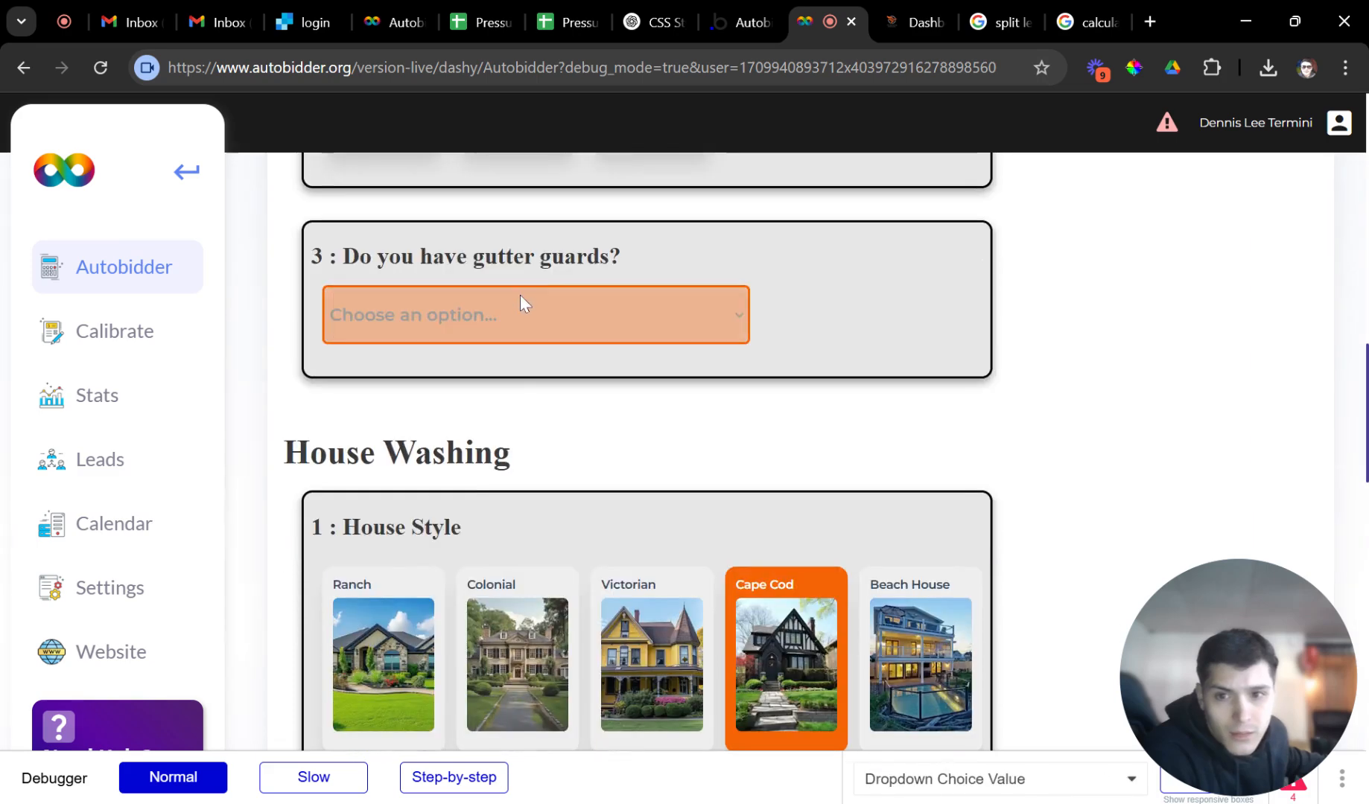
pyautogui.click(505, 366)
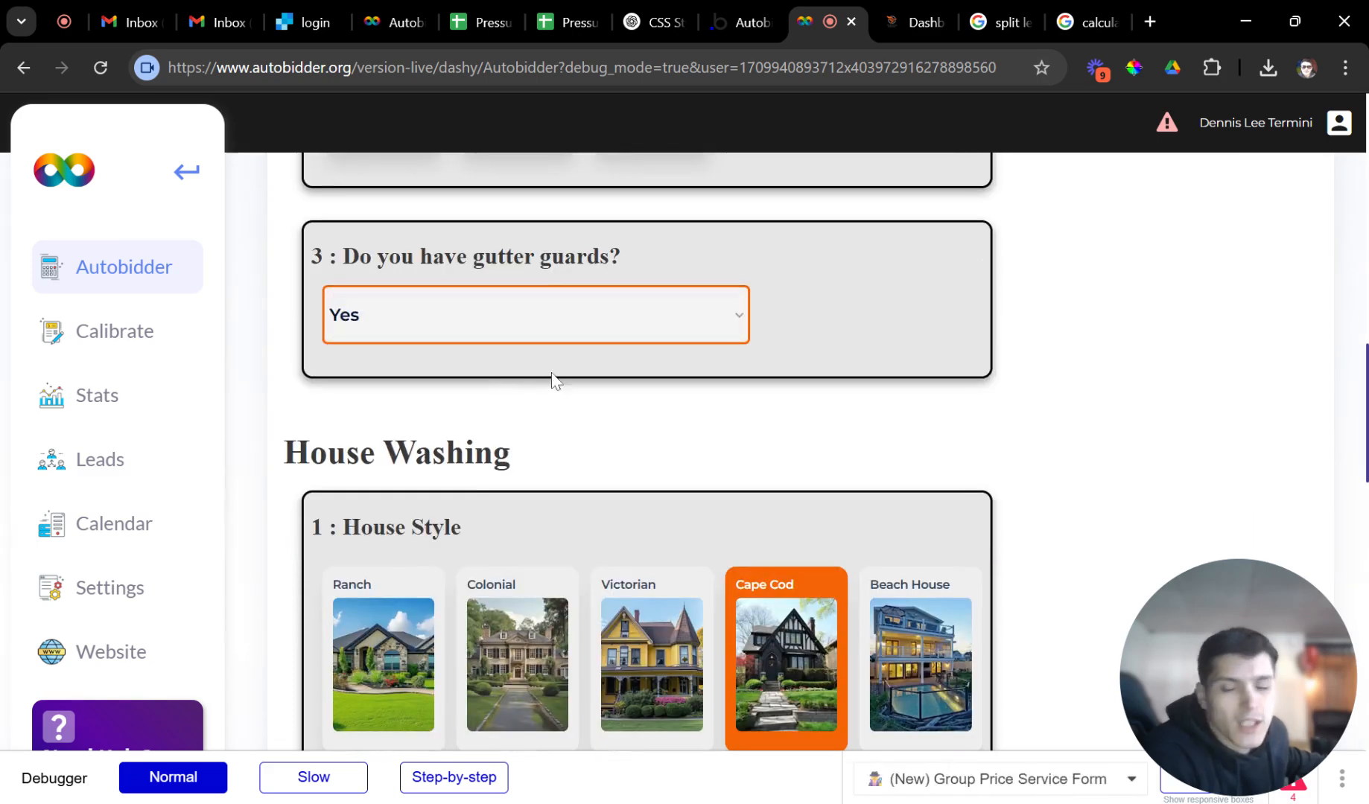
# Pick 1,000–2,000 Sqft, Full House Wash, and Yes for the front porch.
pyautogui.scroll(-6, 554, 379)
pyautogui.scroll(-2, 566, 395)
pyautogui.scroll(5, 575, 392)
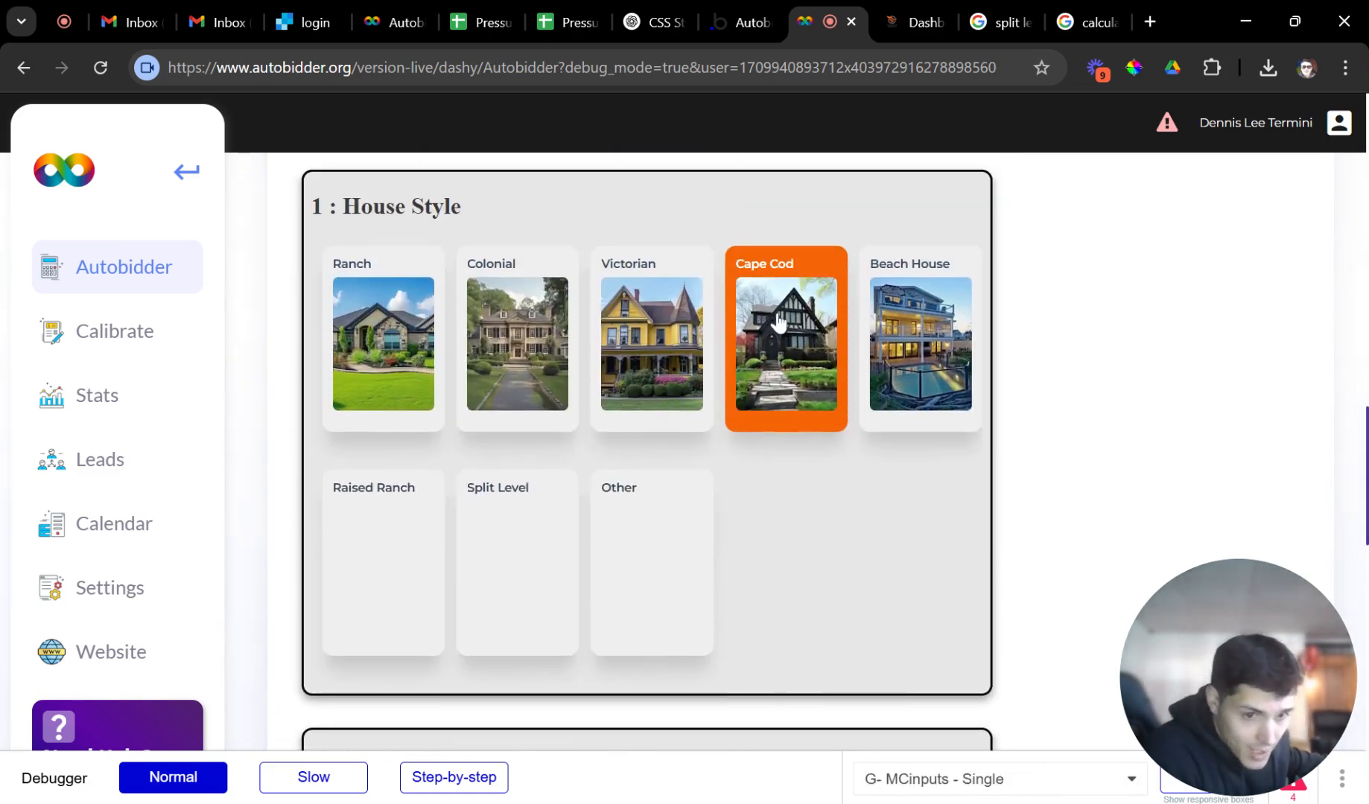
pyautogui.scroll(-5, 775, 324)
pyautogui.click(533, 453)
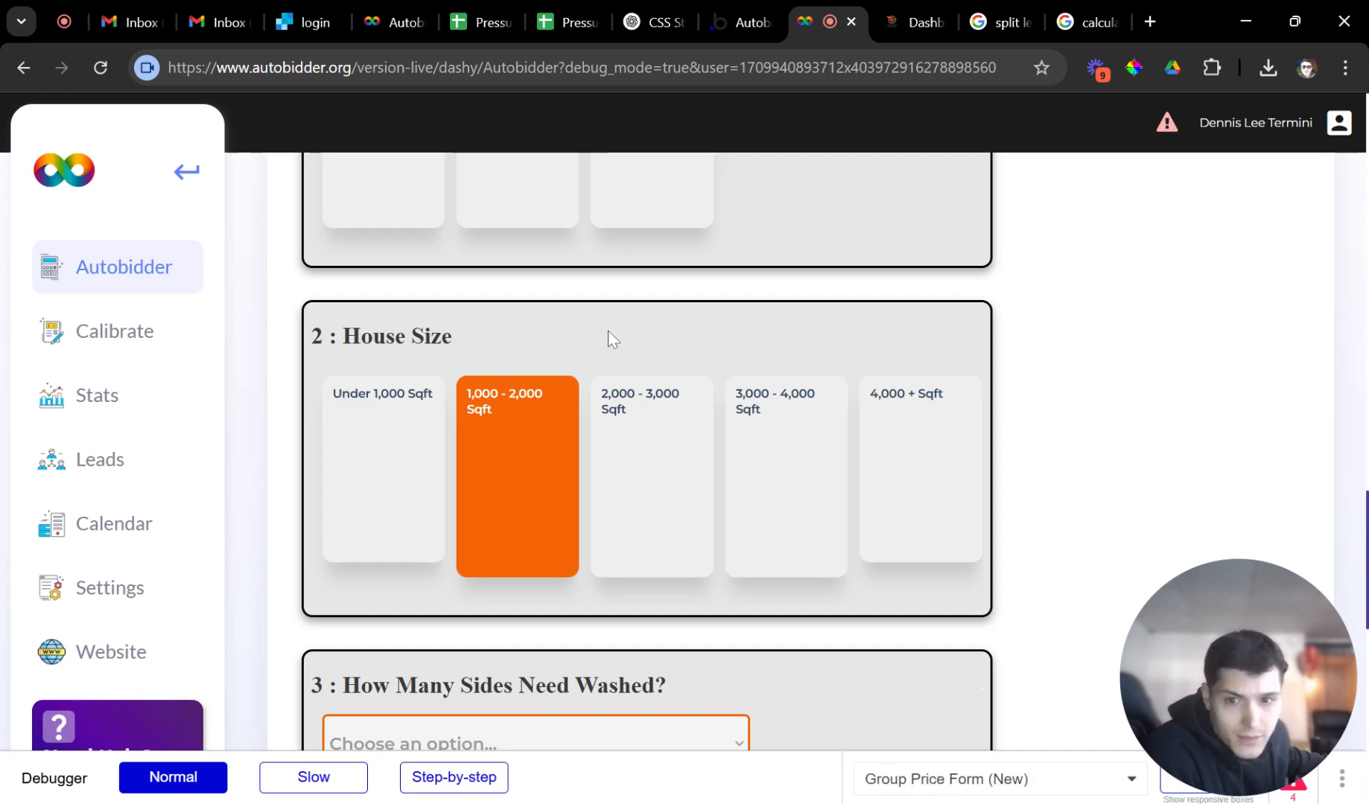
pyautogui.scroll(-4, 608, 331)
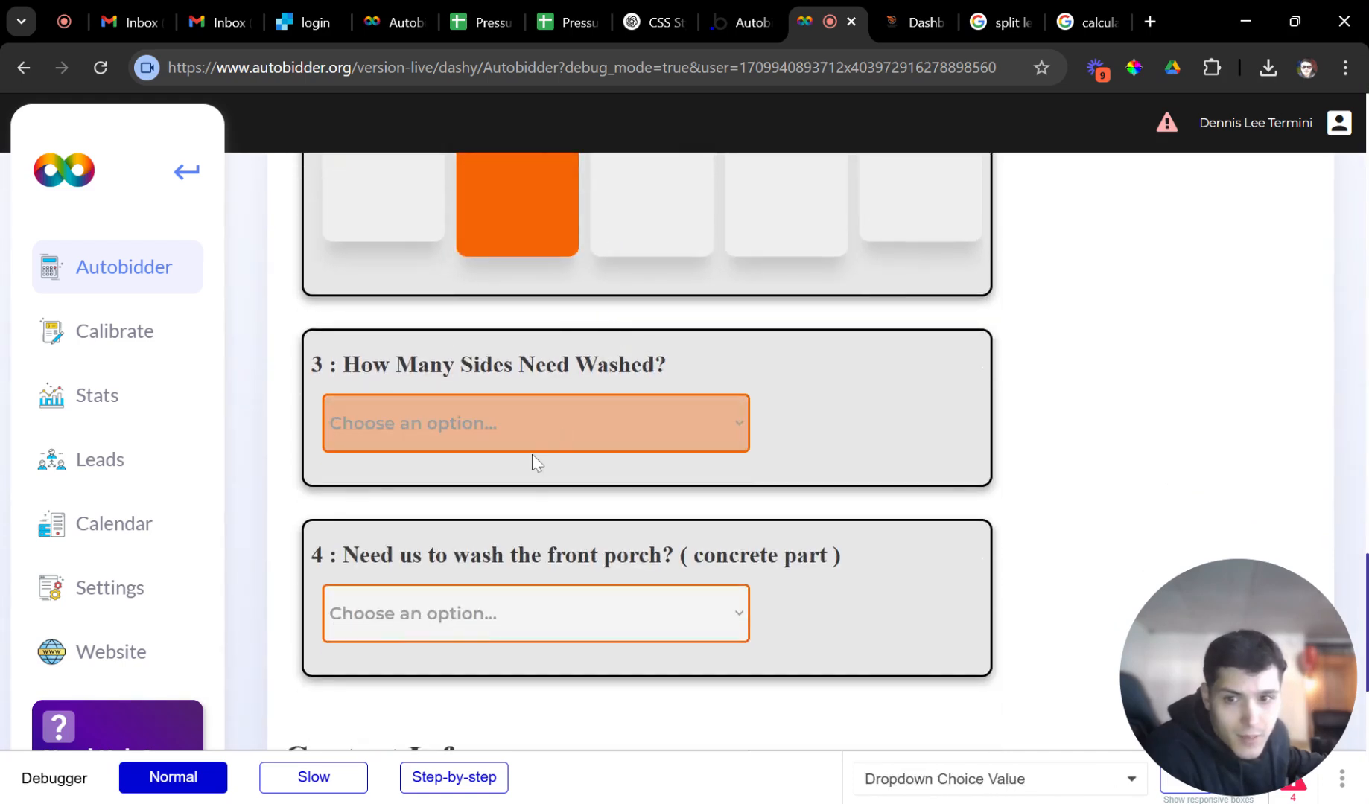
pyautogui.click(533, 461)
pyautogui.scroll(-3, 605, 430)
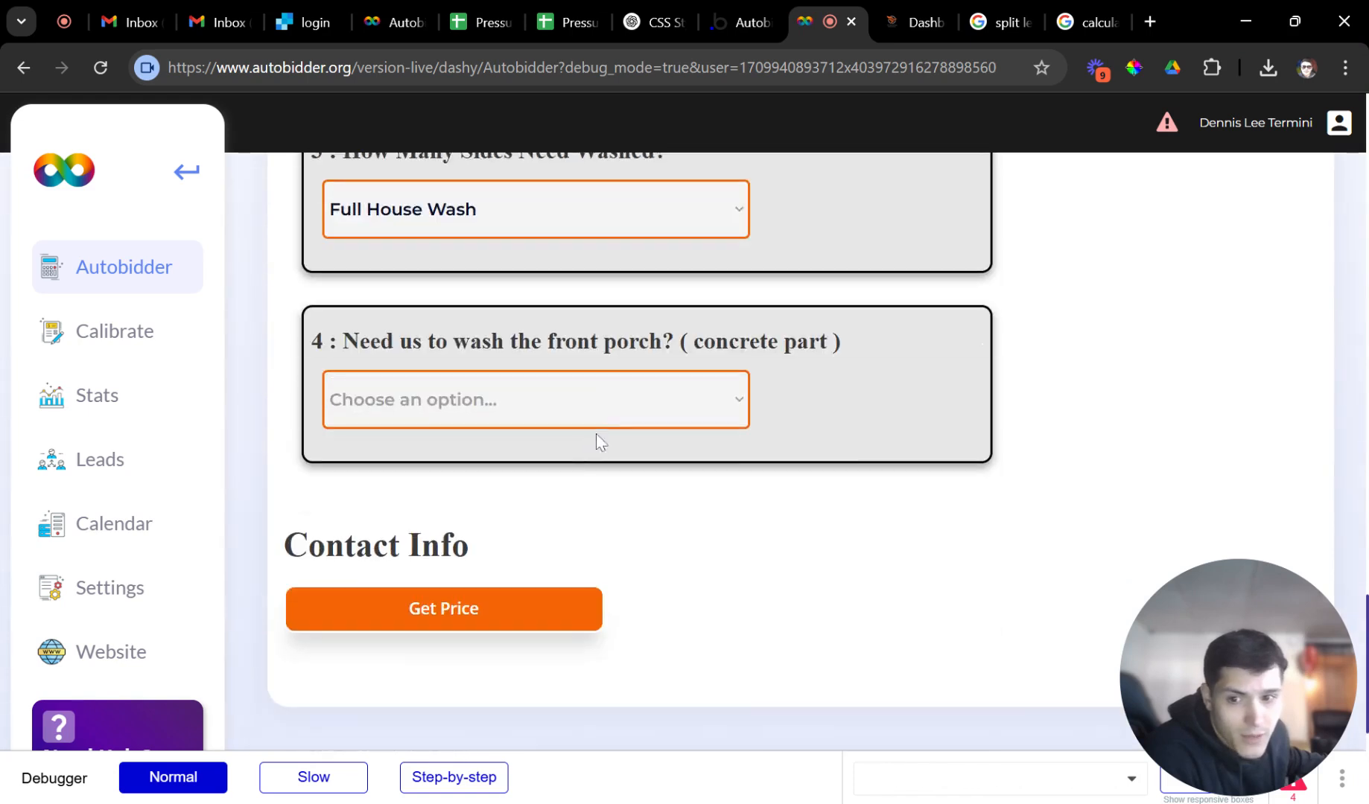
pyautogui.click(514, 437)
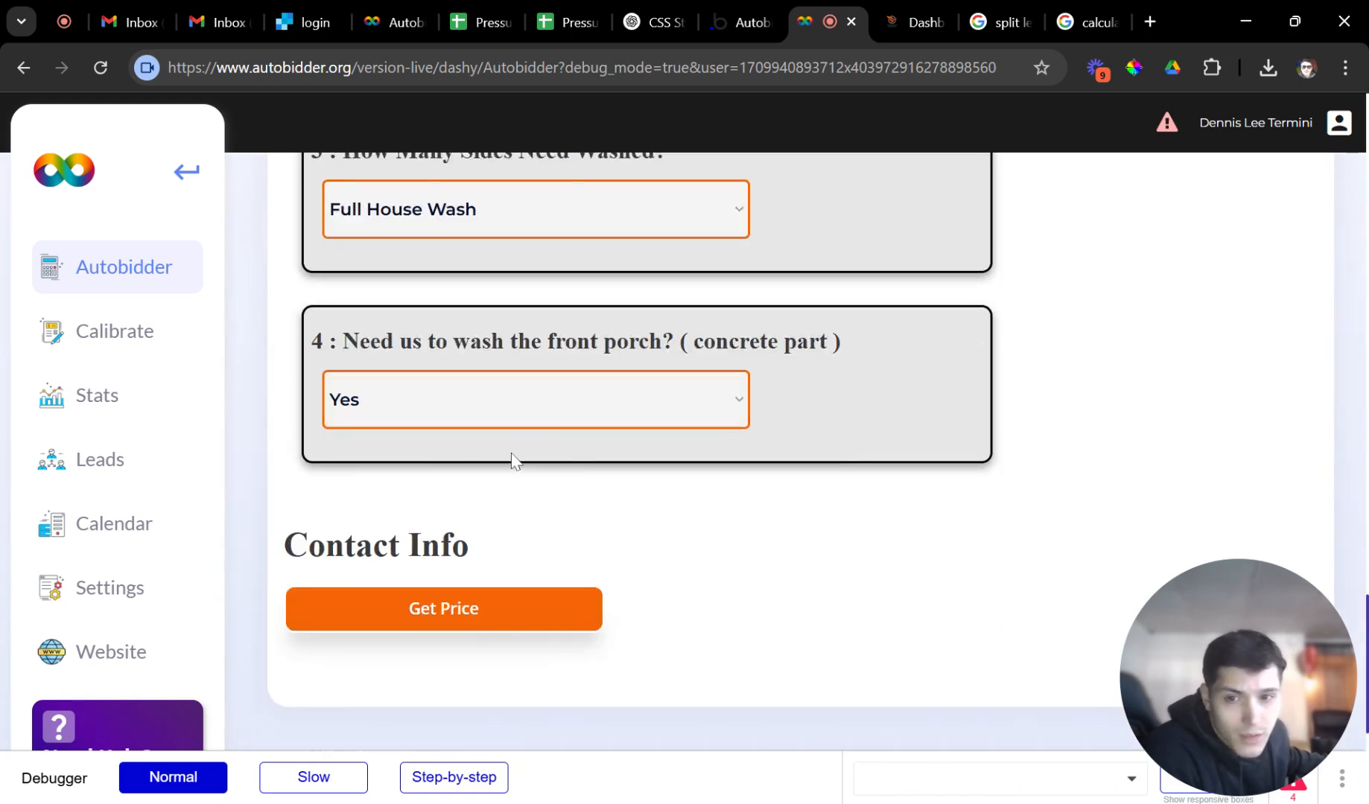
# Get prices of $118.78 and $406.53 and add both services to the cart for $525.30.
pyautogui.click(456, 608)
pyautogui.scroll(1, 639, 591)
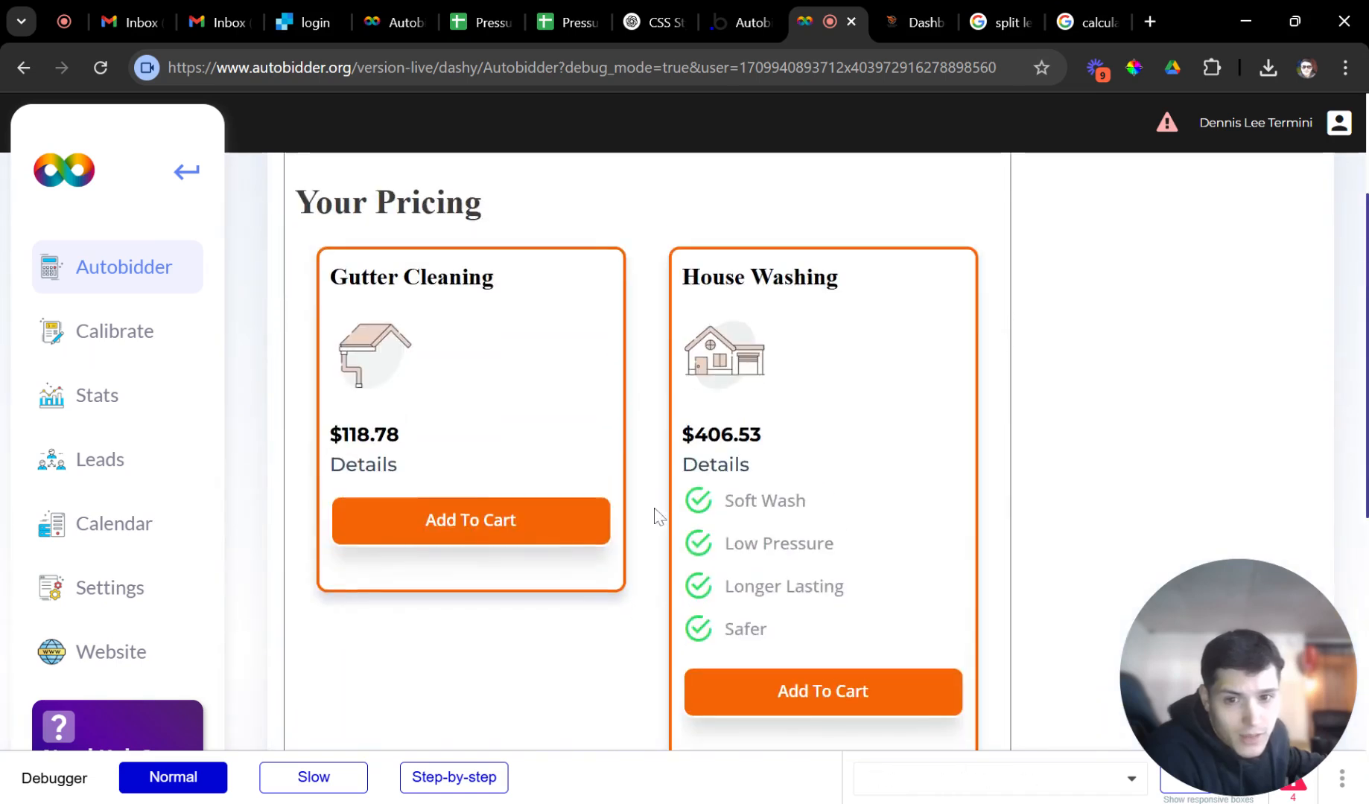
pyautogui.moveTo(406, 436); pyautogui.dragTo(329, 438)
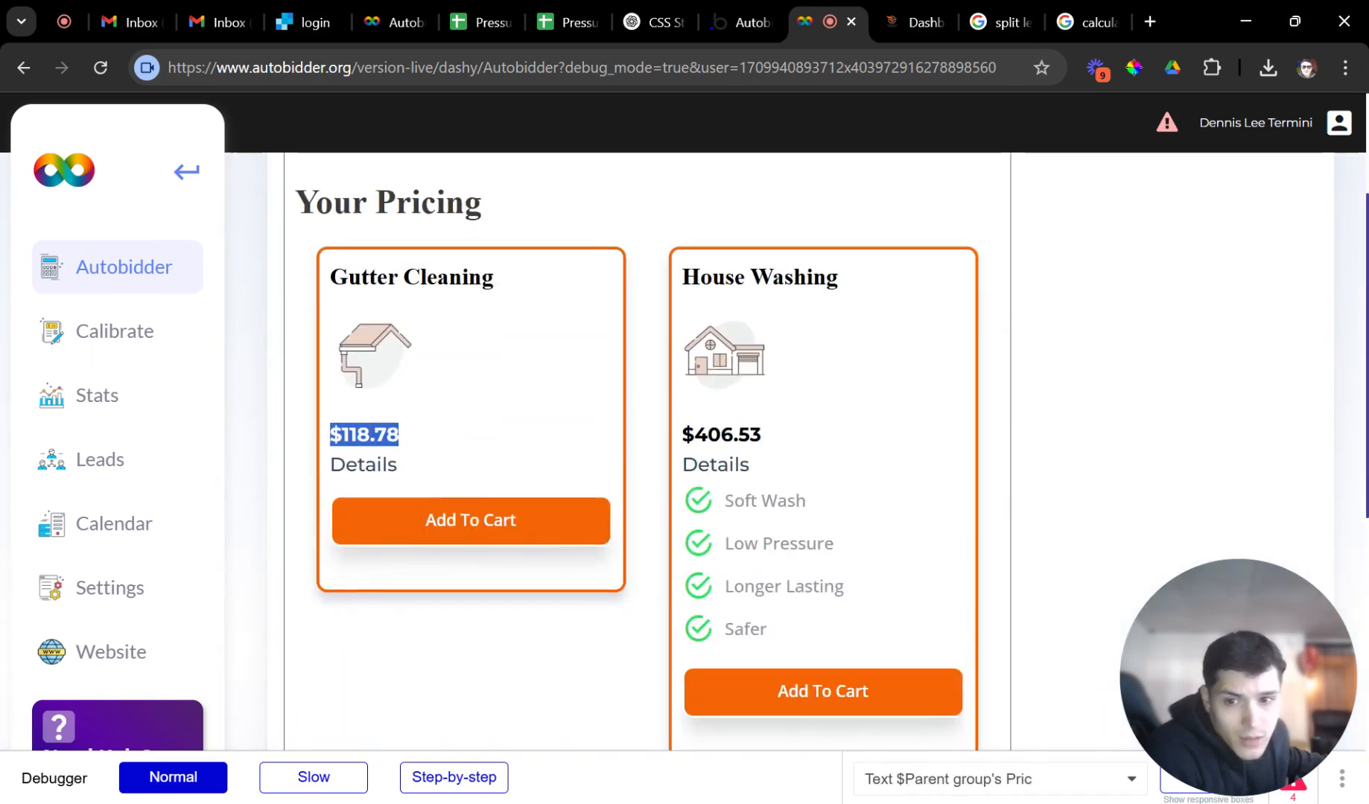
pyautogui.click(444, 434)
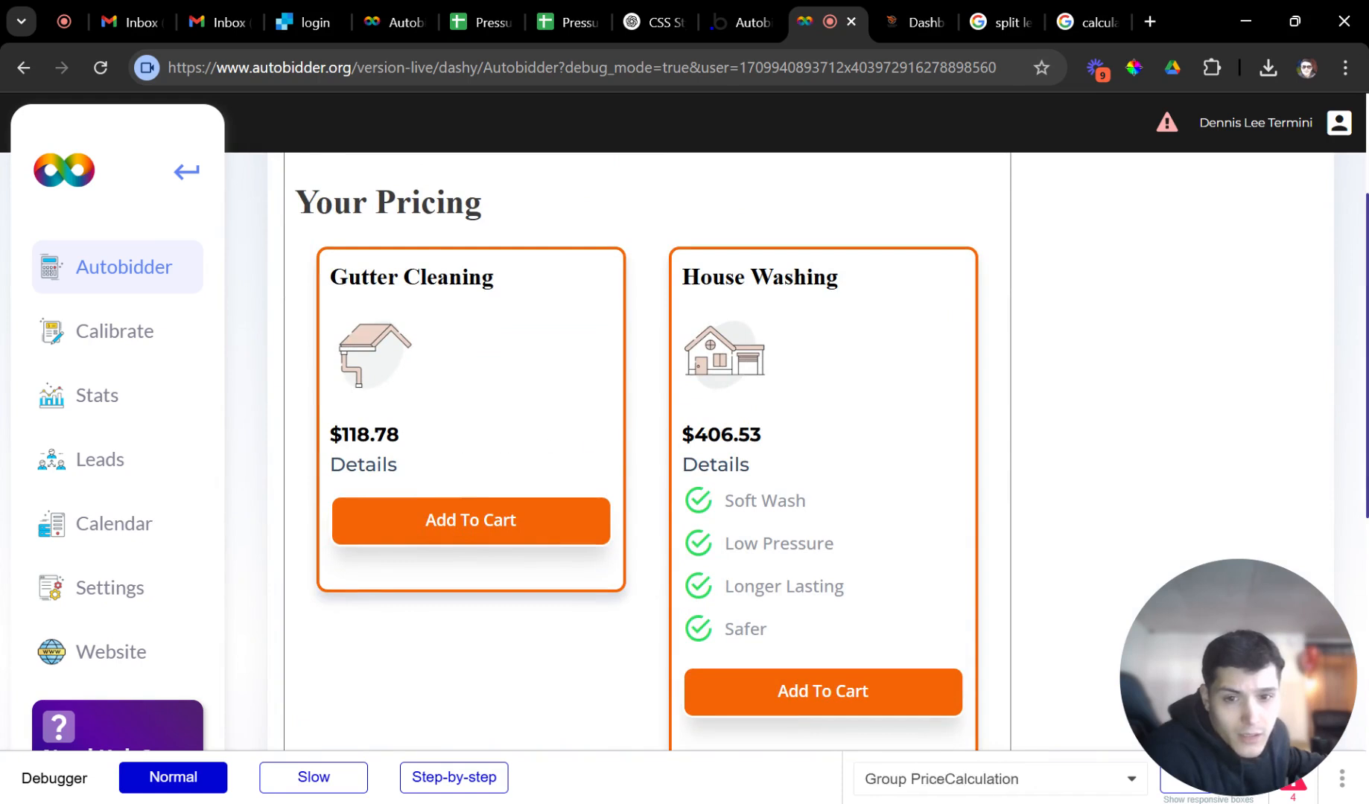
pyautogui.moveTo(764, 438); pyautogui.dragTo(671, 438)
pyautogui.click(797, 445)
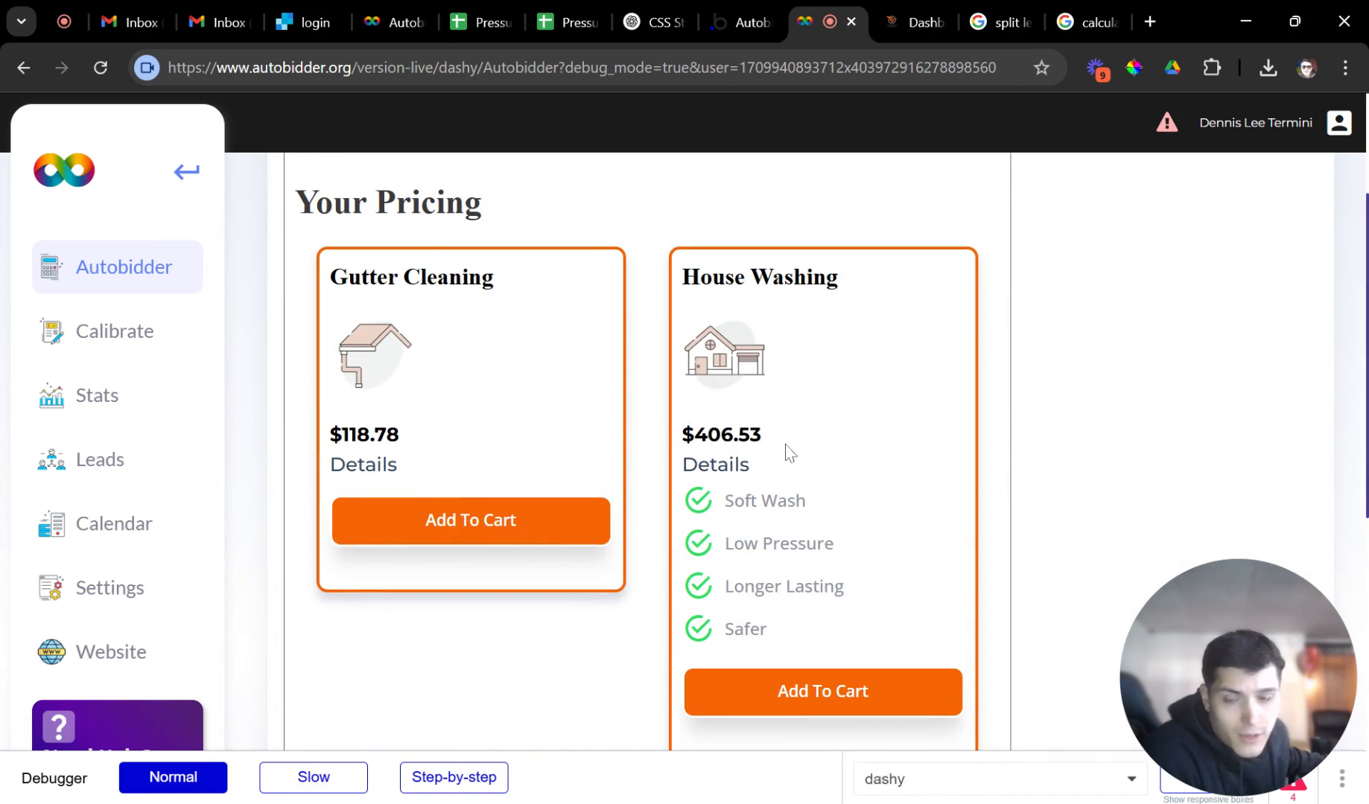
pyautogui.click(538, 528)
pyautogui.click(774, 690)
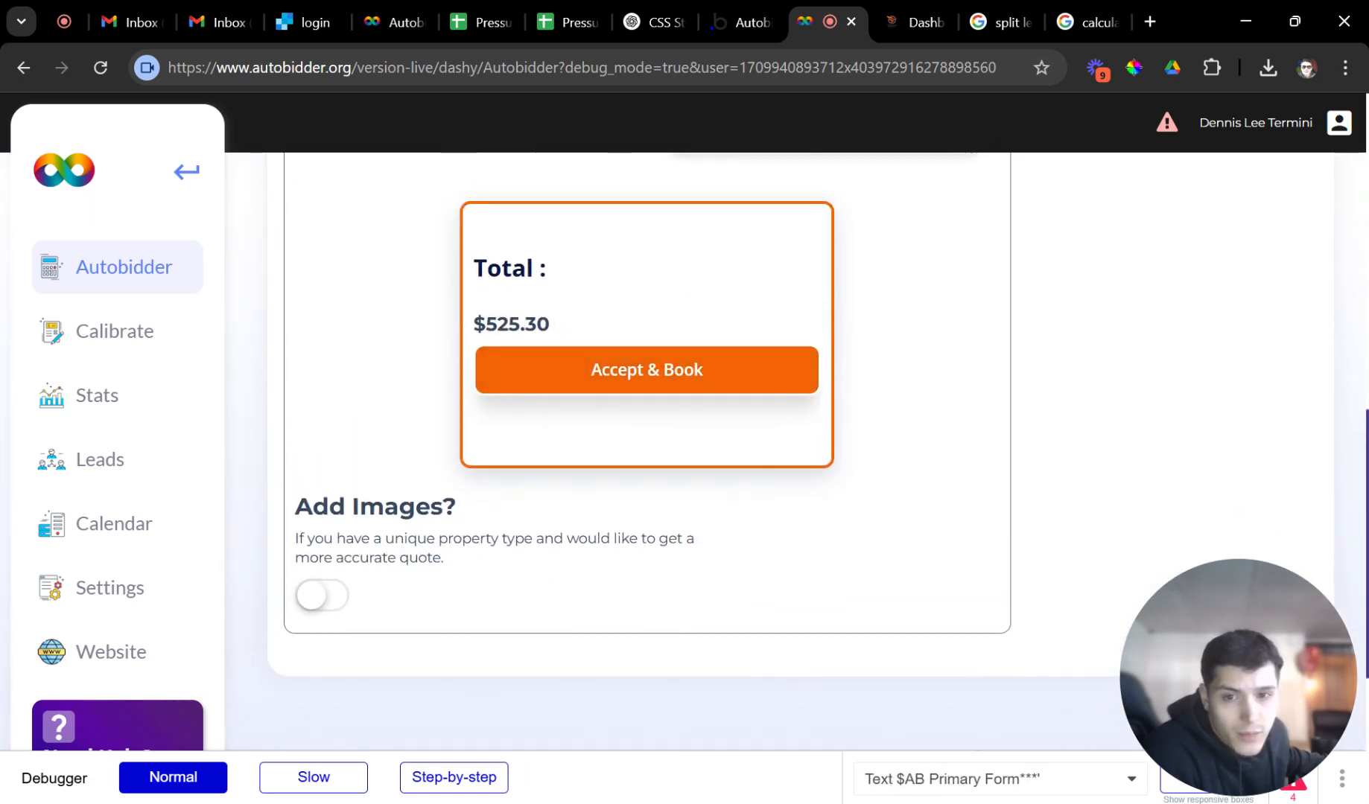
pyautogui.moveTo(563, 329); pyautogui.dragTo(468, 330)
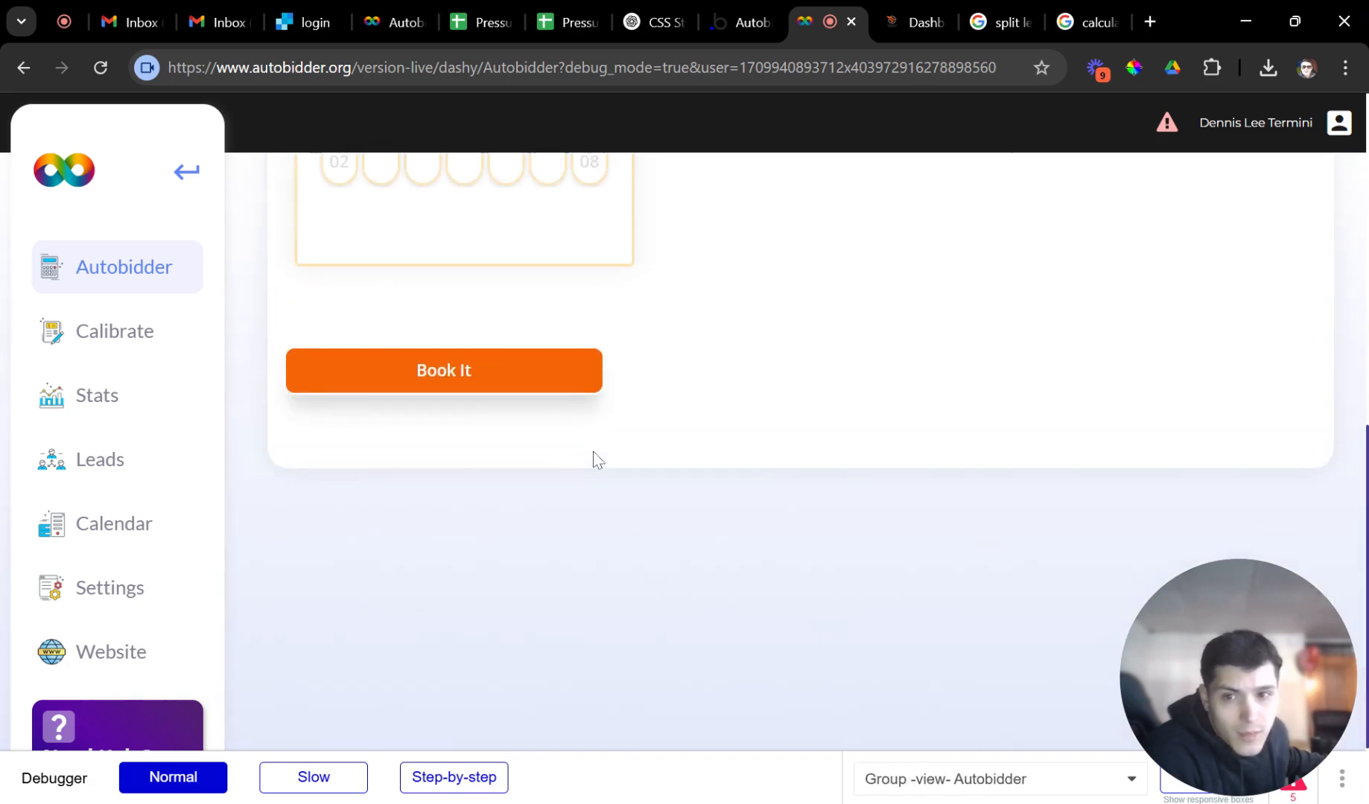
# Book the job for 26 February at 10:00 am, then reload a blank quote form.
pyautogui.click(465, 428)
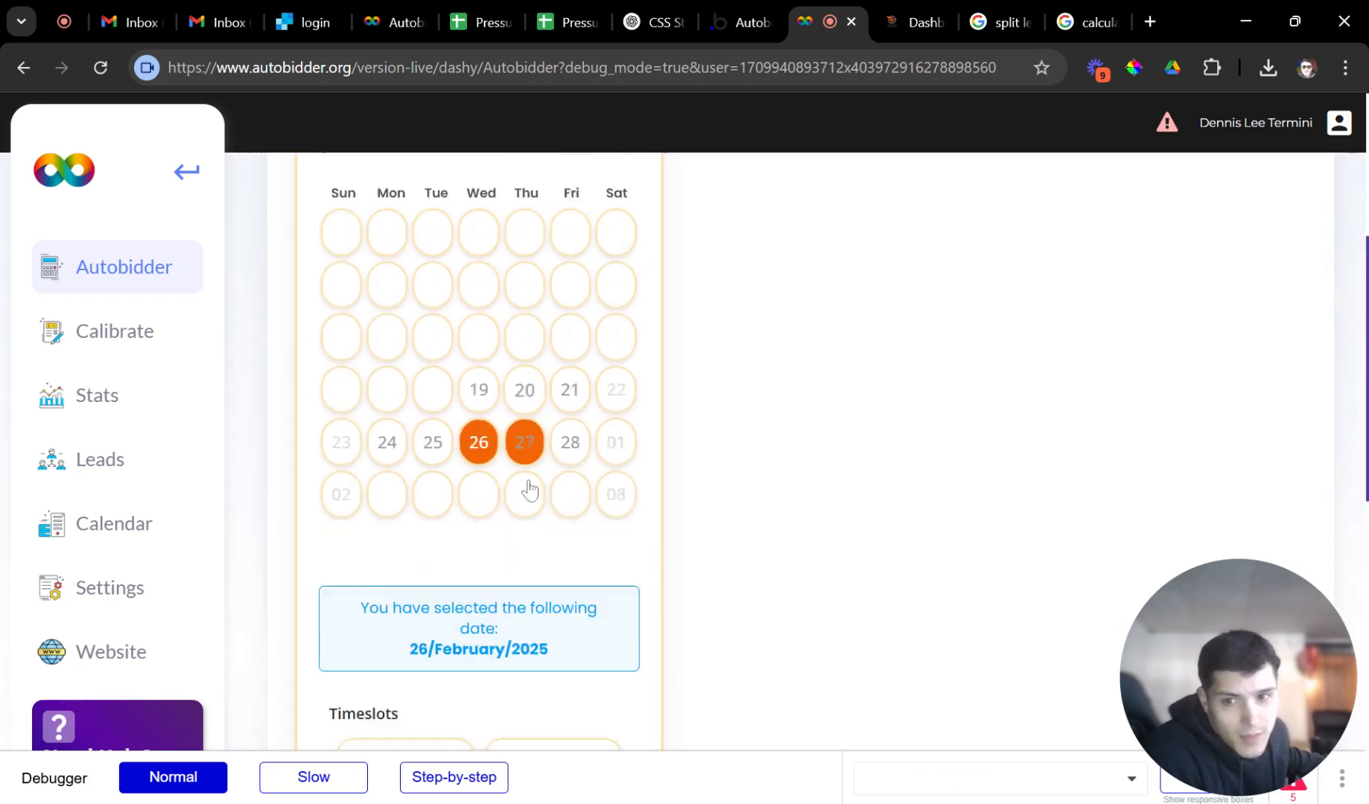
pyautogui.click(441, 578)
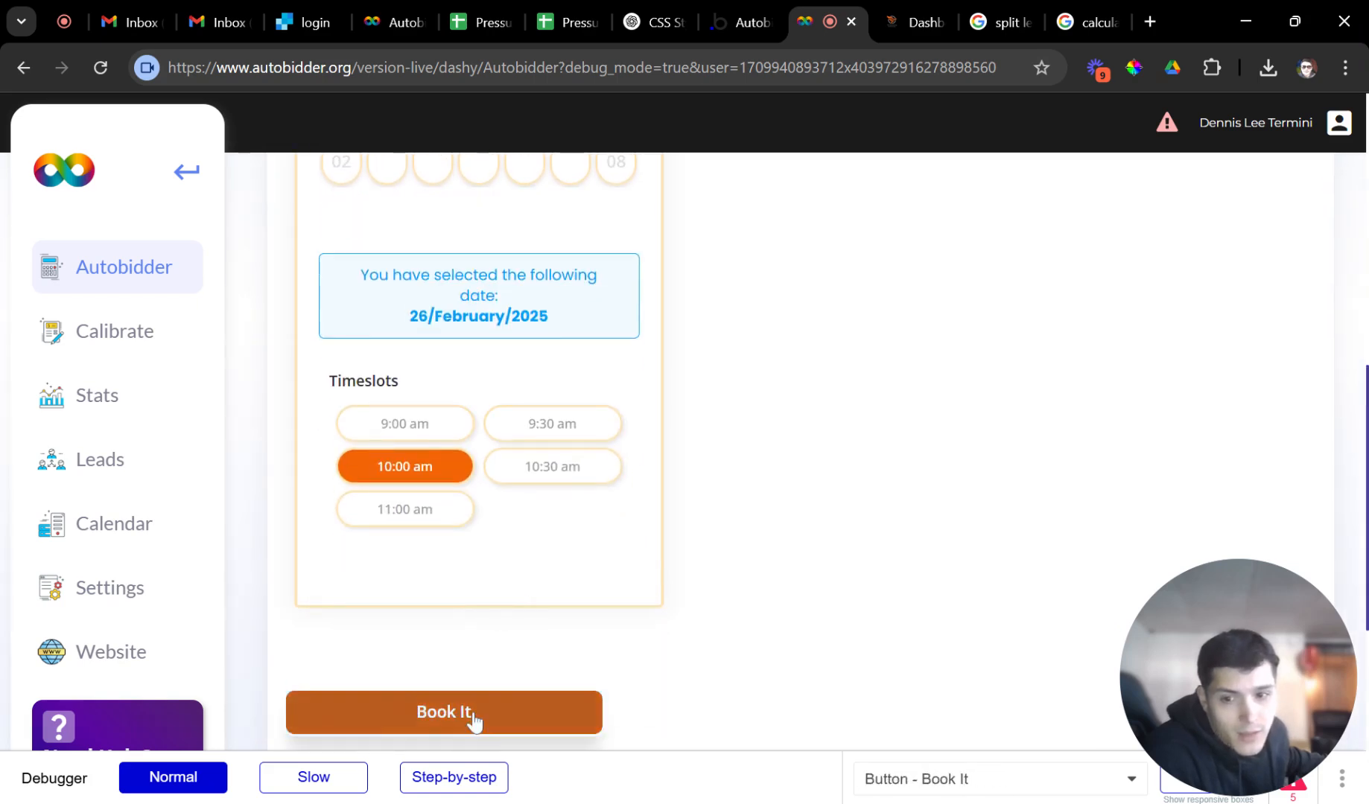
pyautogui.click(470, 716)
pyautogui.scroll(2, 530, 538)
pyautogui.scroll(1, 574, 421)
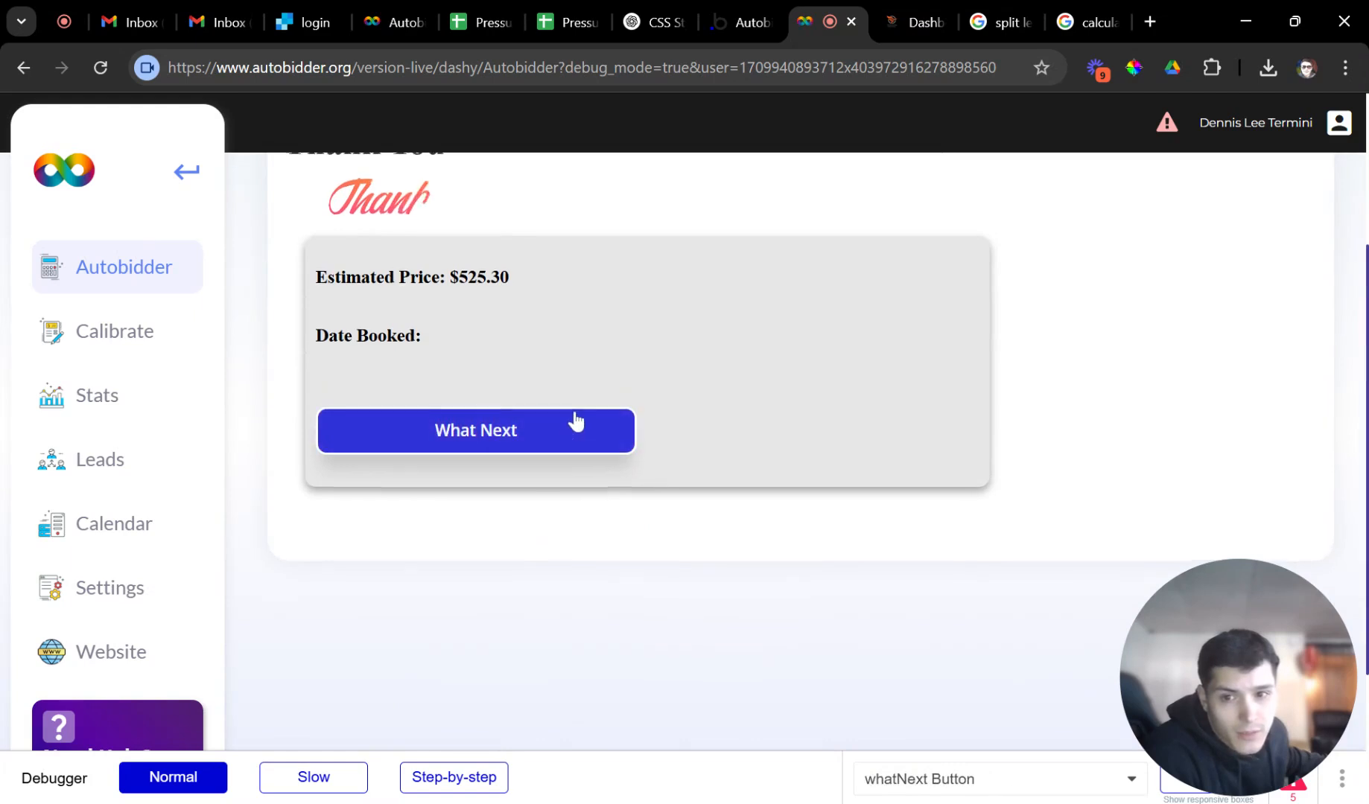
pyautogui.moveTo(539, 385); pyautogui.dragTo(359, 406)
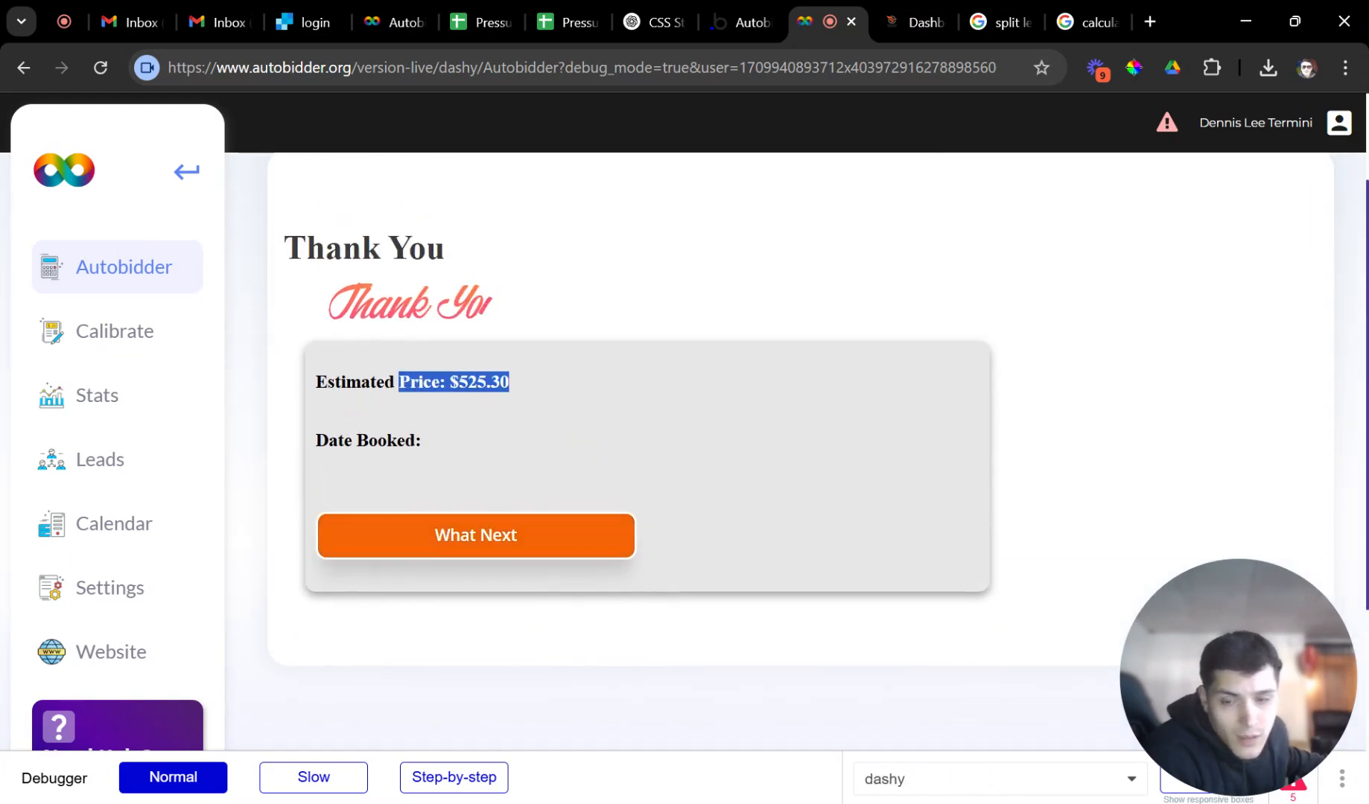
pyautogui.click(294, 297)
pyautogui.click(101, 67)
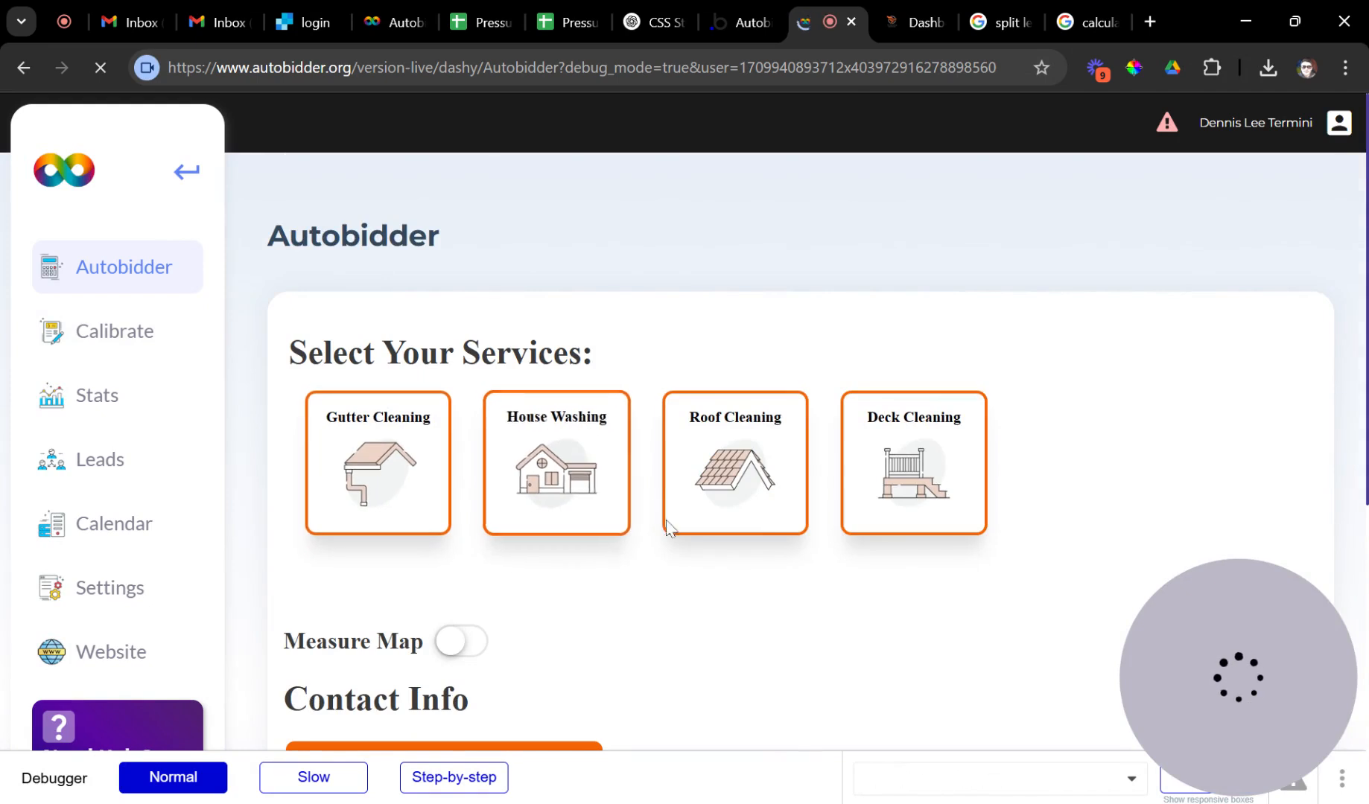
pyautogui.scroll(-2, 721, 555)
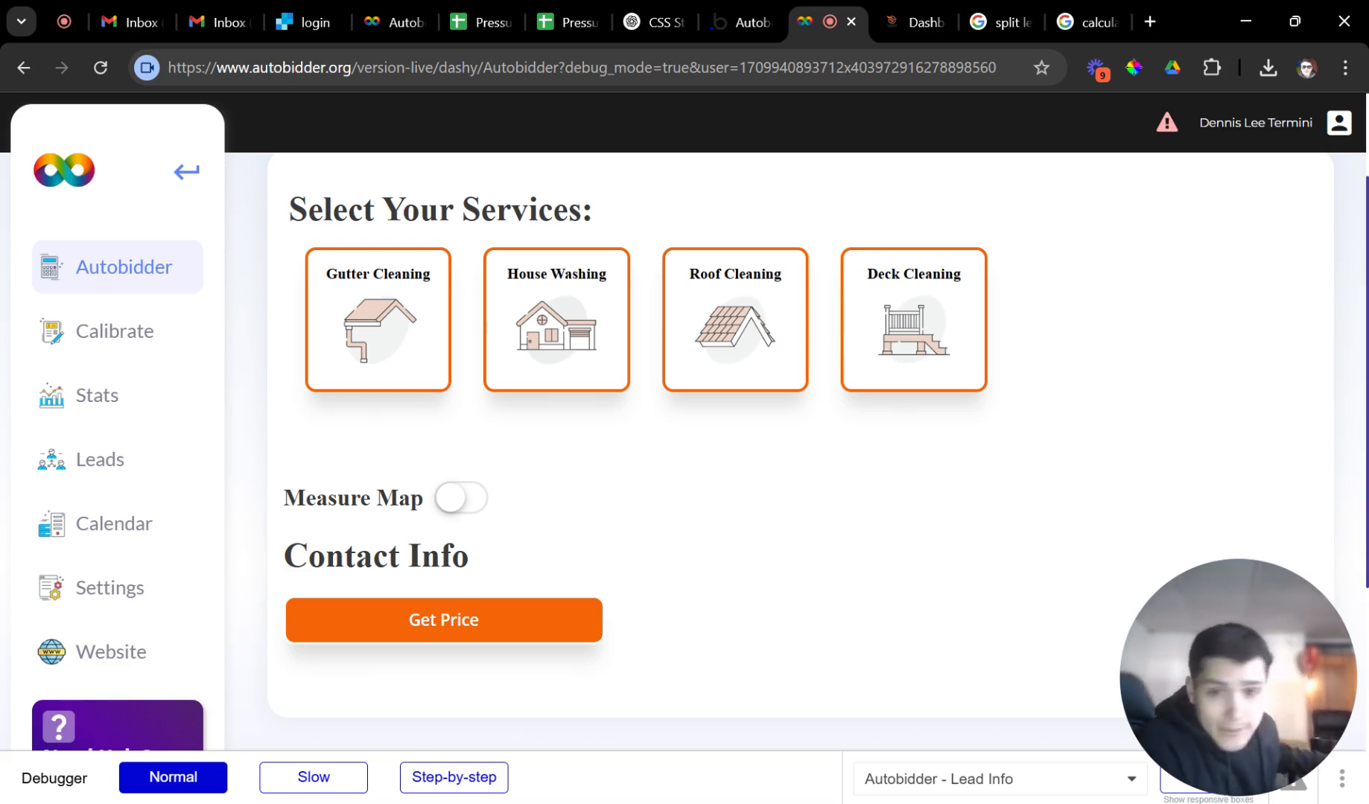
# Go to Calibrate and dismiss the new service form without creating anything.
pyautogui.click(132, 342)
pyautogui.scroll(-3, 671, 446)
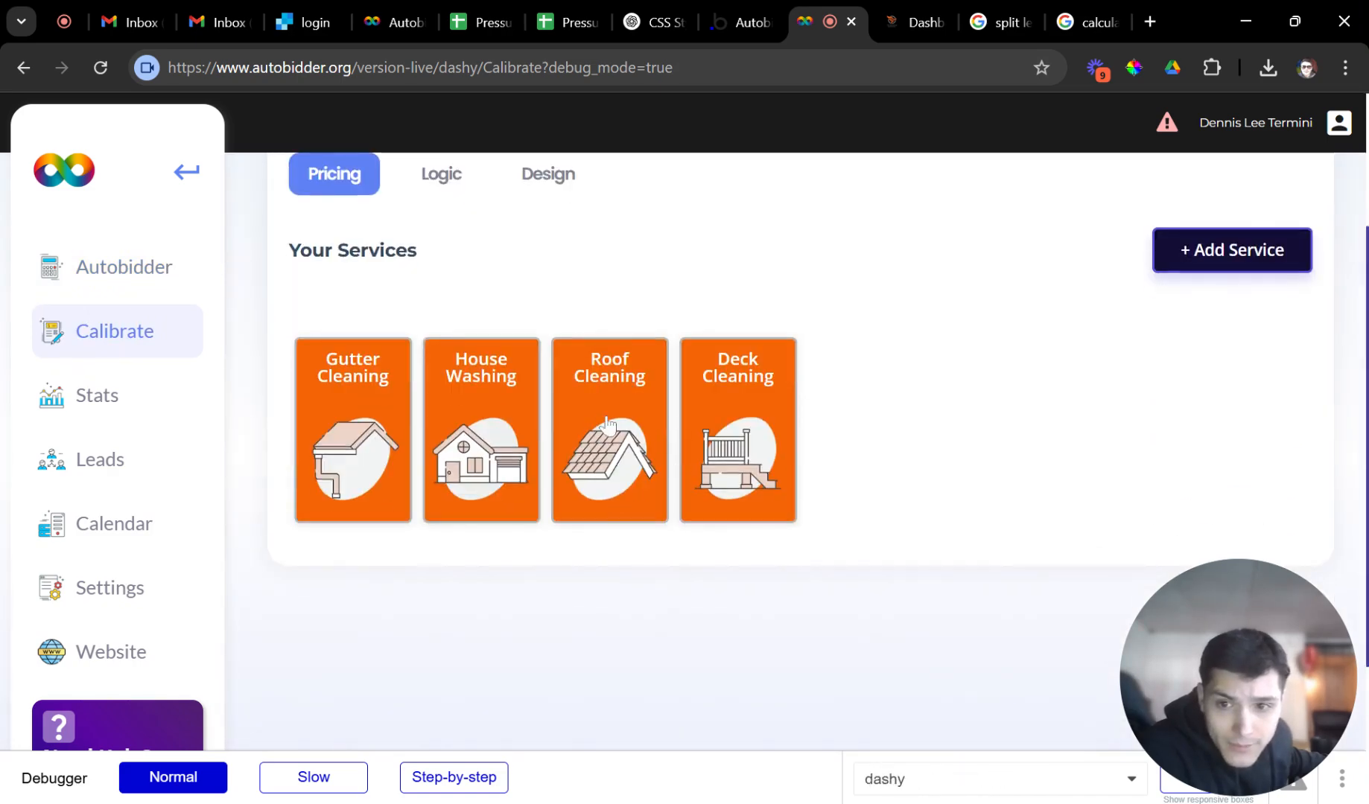
pyautogui.scroll(3, 767, 388)
pyautogui.click(1243, 478)
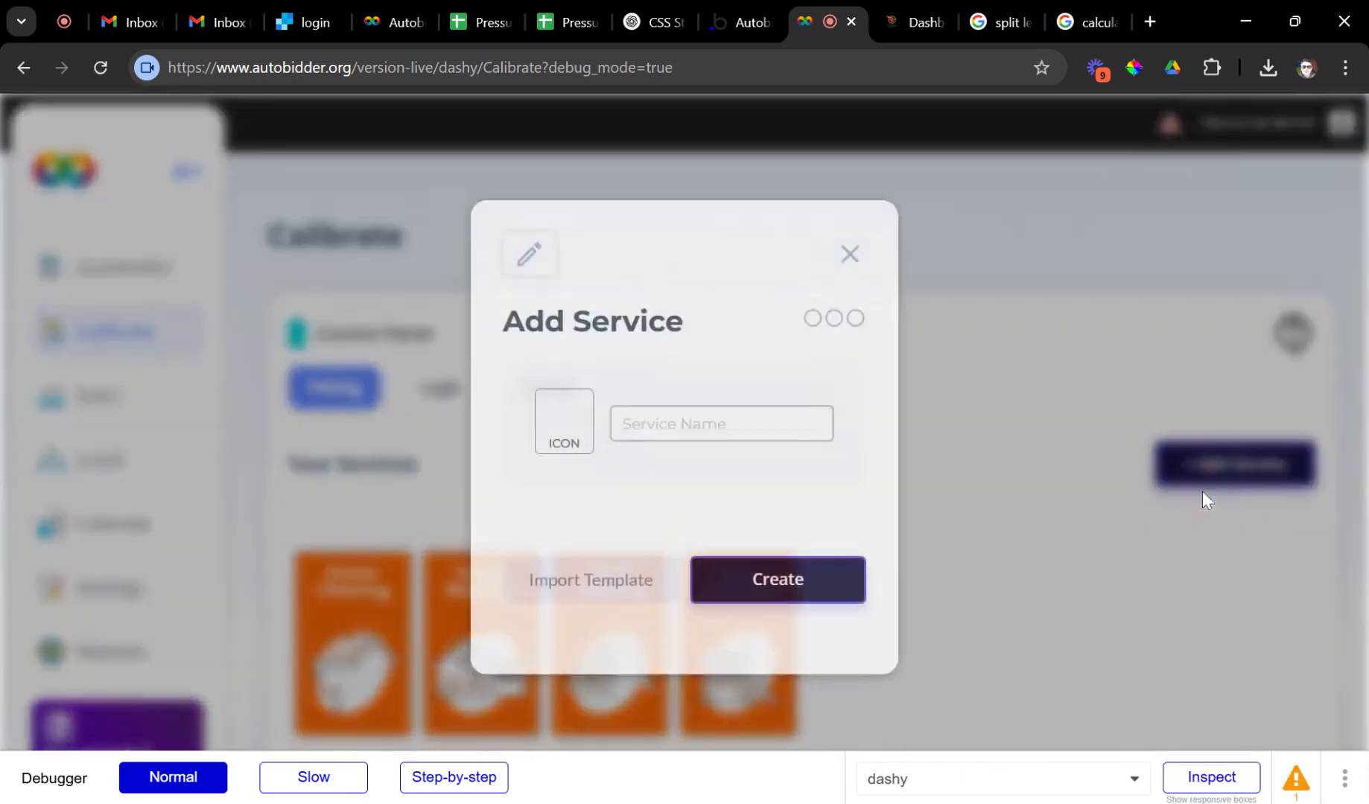
pyautogui.click(961, 444)
# Import the Roof Cleaning (Simple) template into the Roof Cleaning service.
pyautogui.scroll(-1, 760, 484)
pyautogui.click(639, 529)
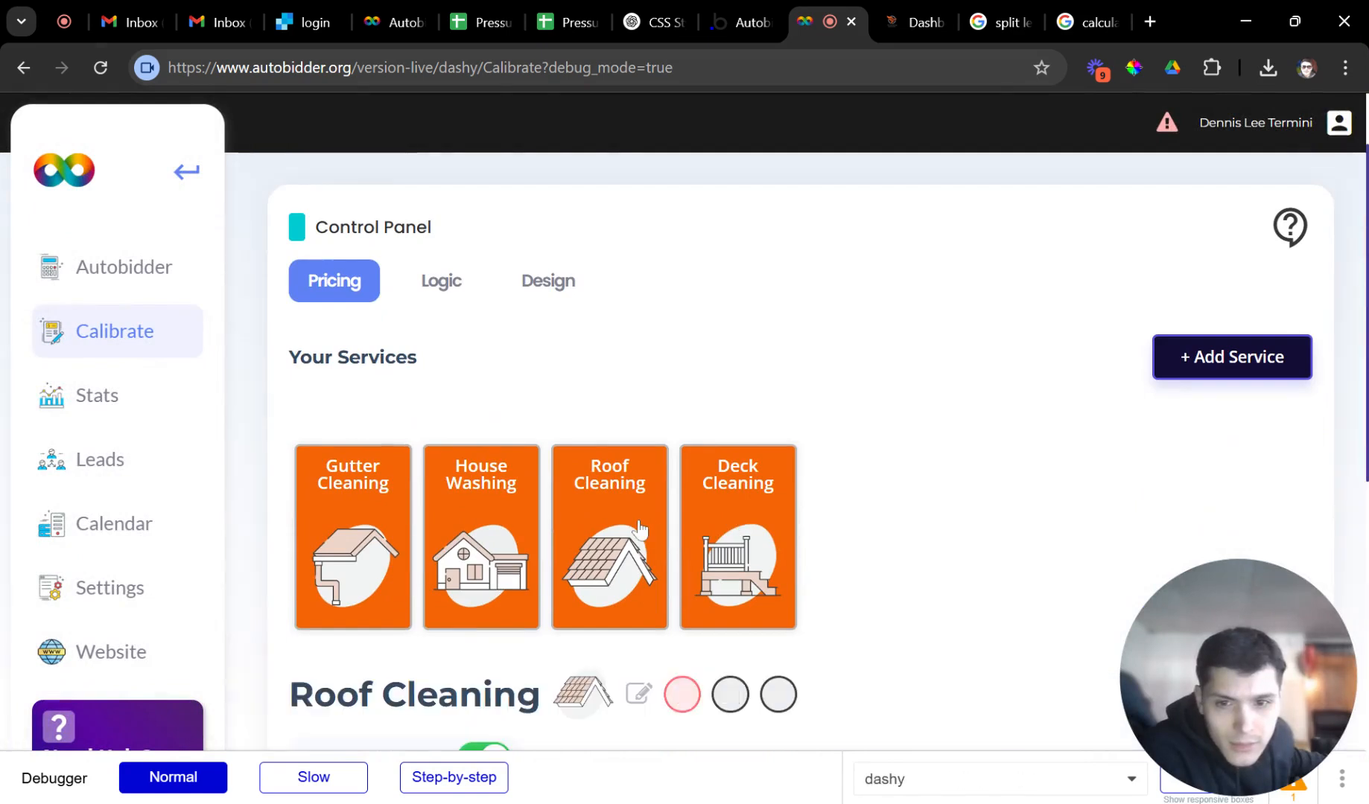
pyautogui.scroll(-5, 655, 506)
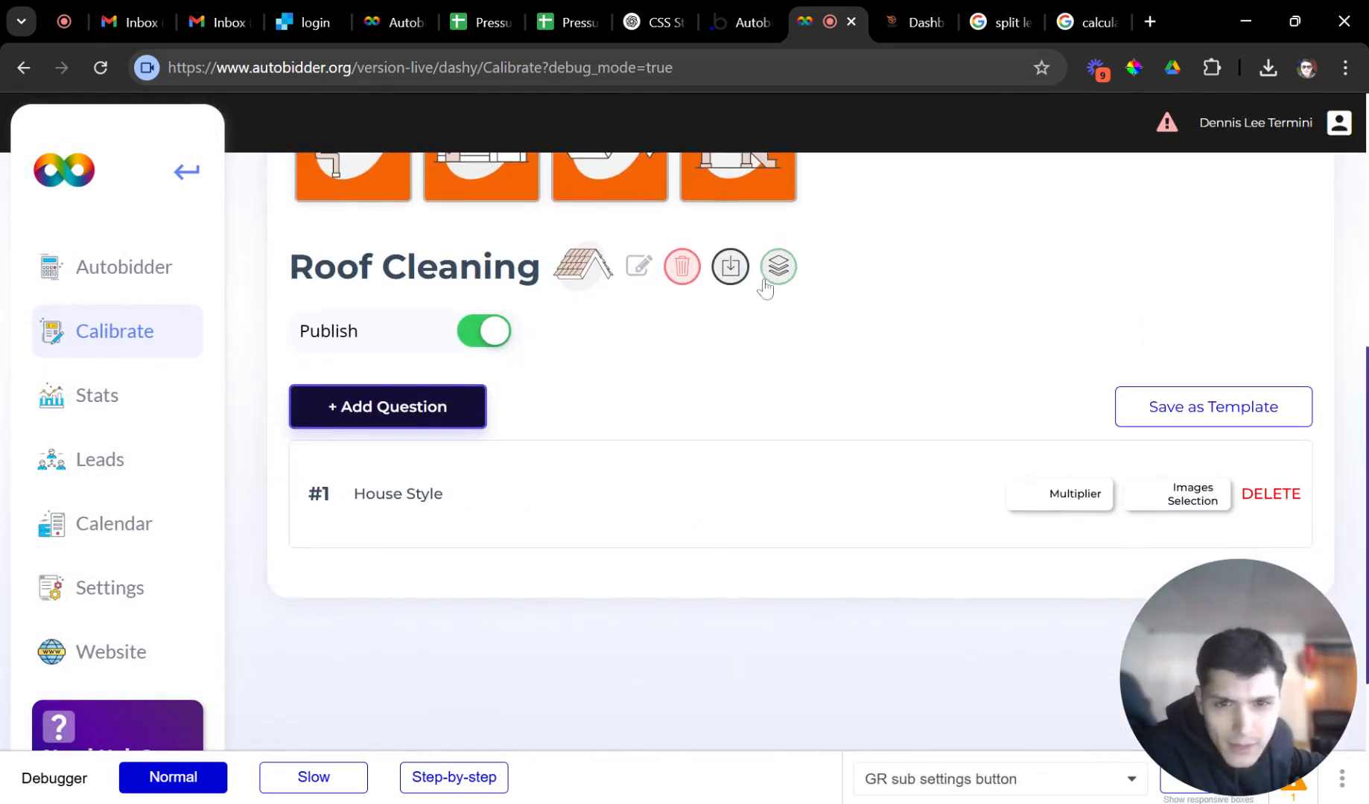
pyautogui.click(791, 274)
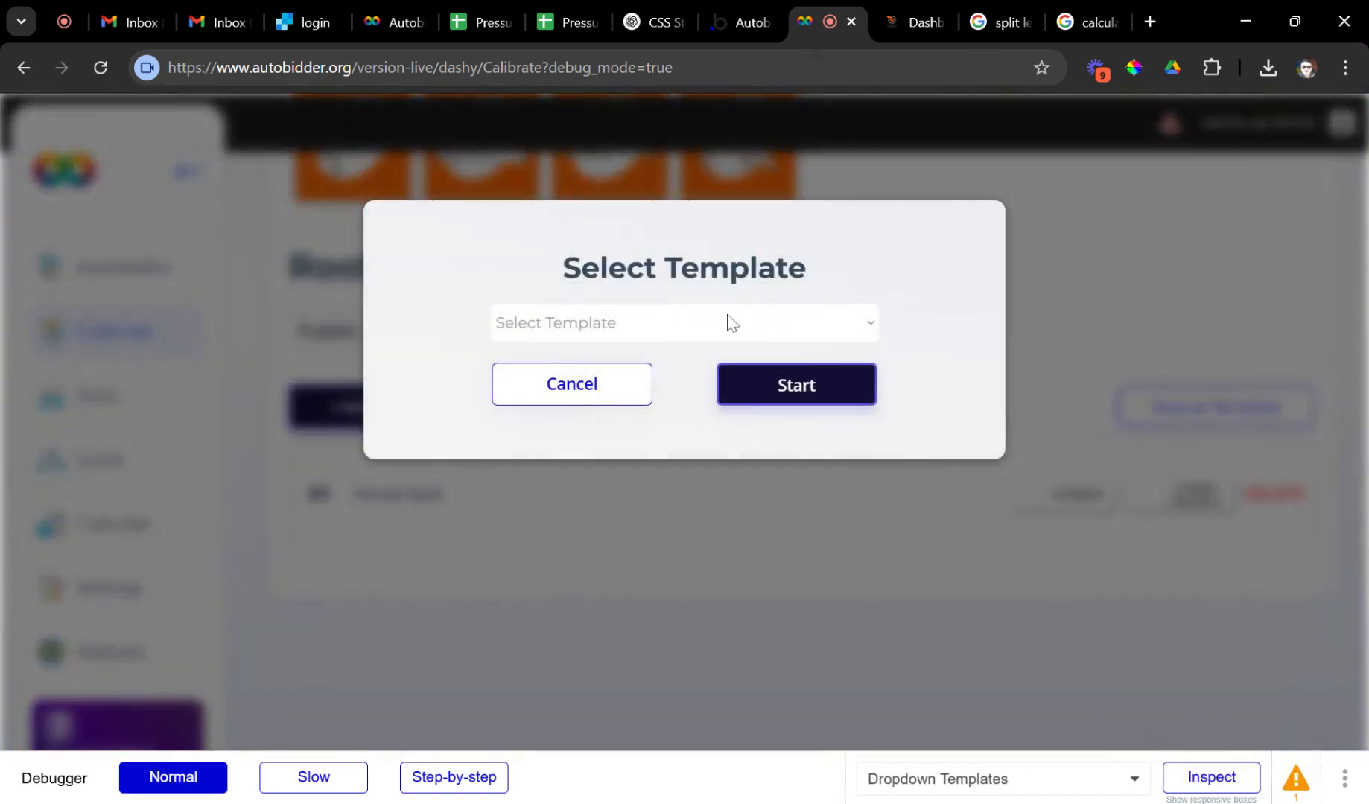
pyautogui.click(705, 350)
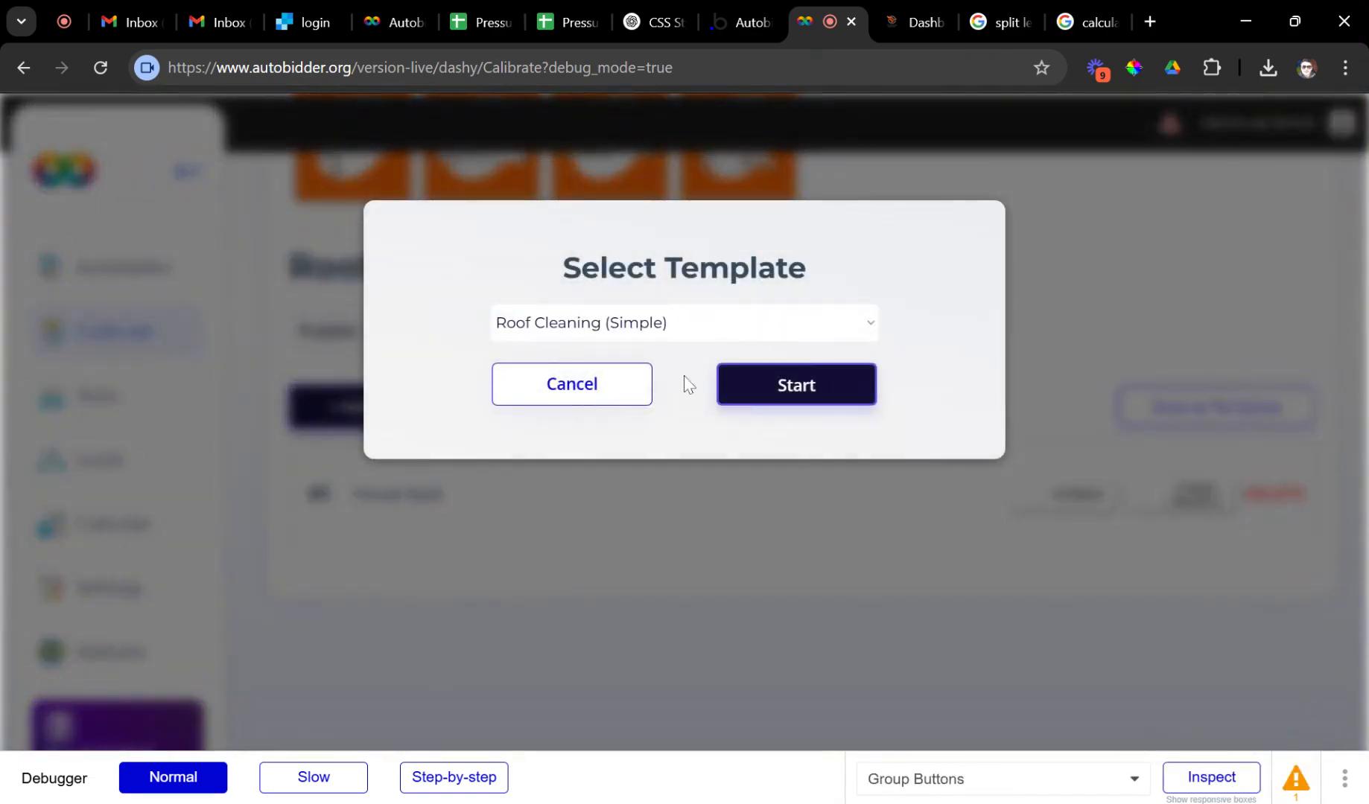
pyautogui.click(782, 389)
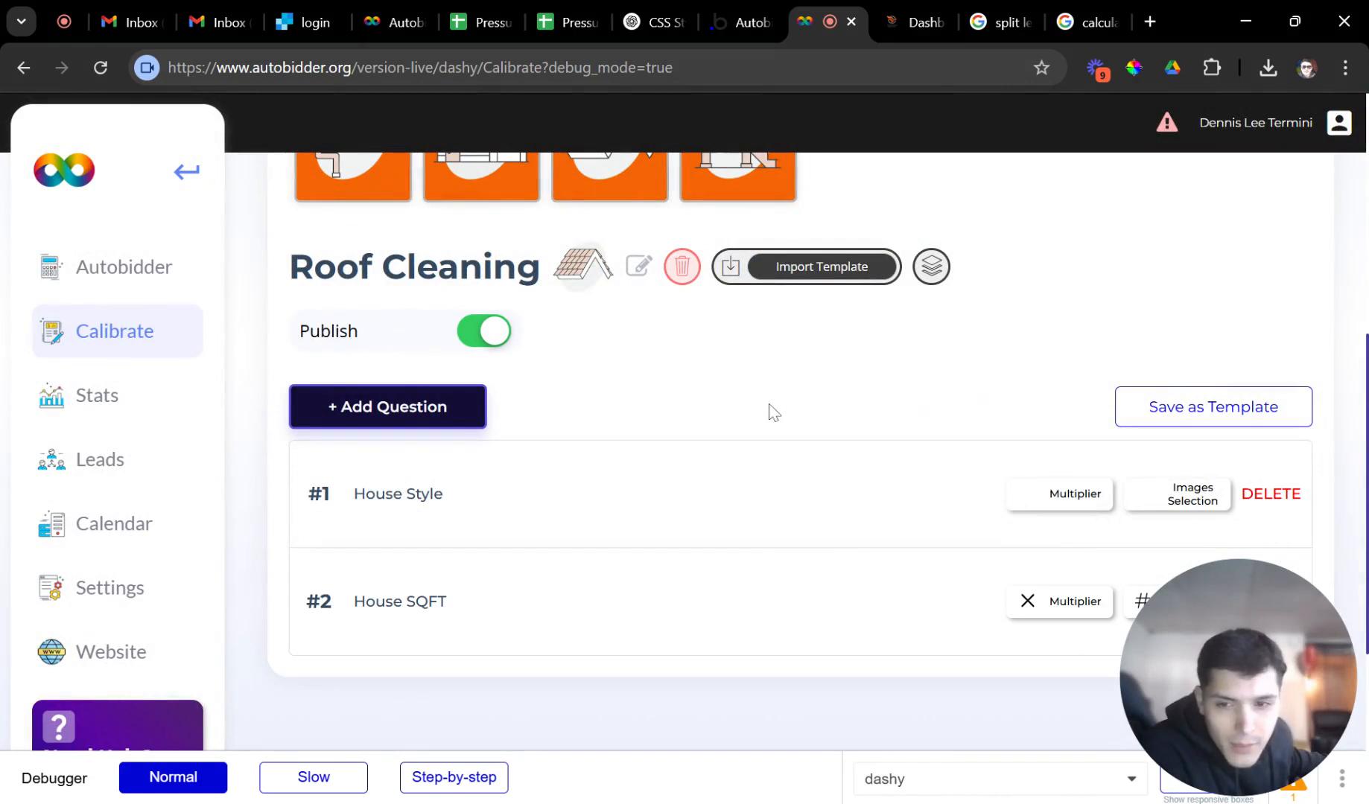
# Scroll through the imported questions such as House SQFT, House Height, Roof Material and Roof Slope.
pyautogui.scroll(-2, 771, 414)
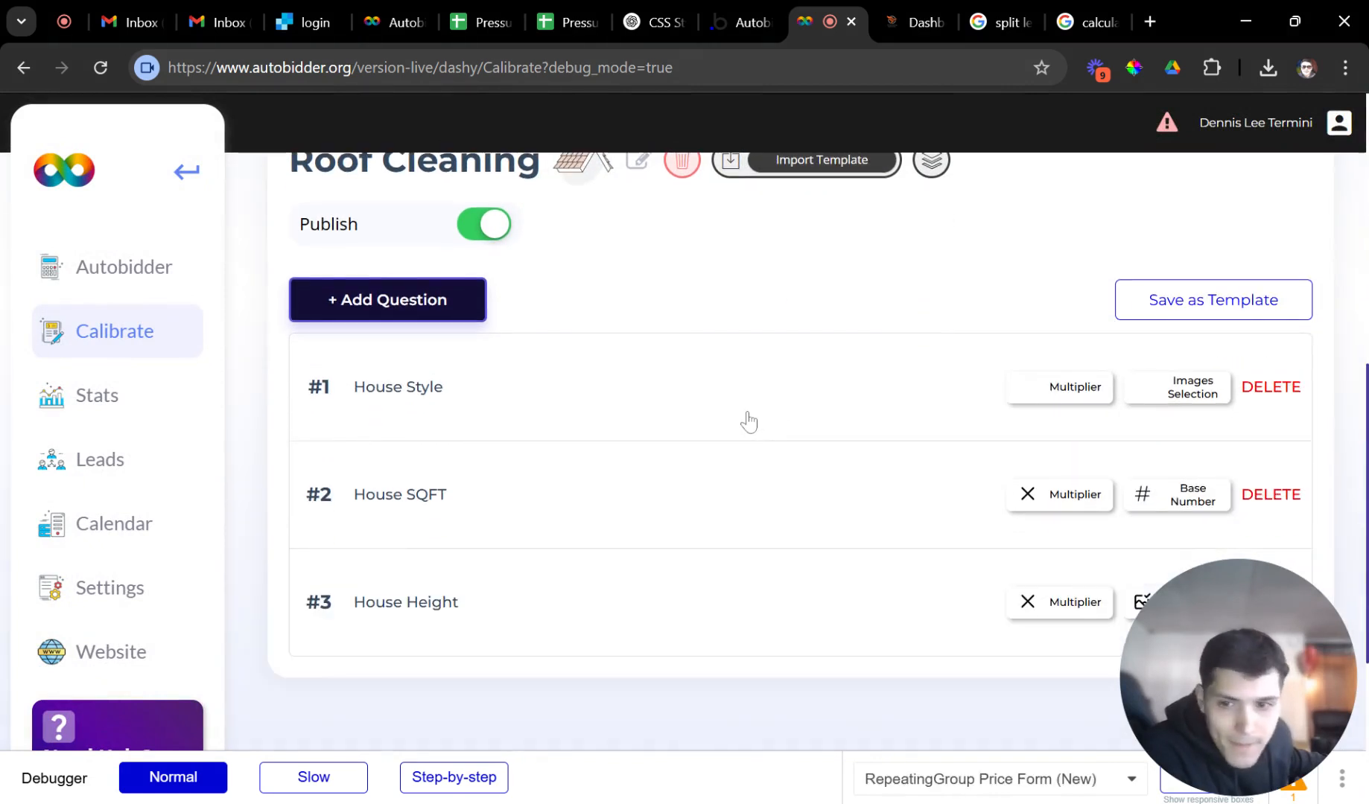
pyautogui.scroll(-4, 749, 422)
pyautogui.scroll(2, 750, 430)
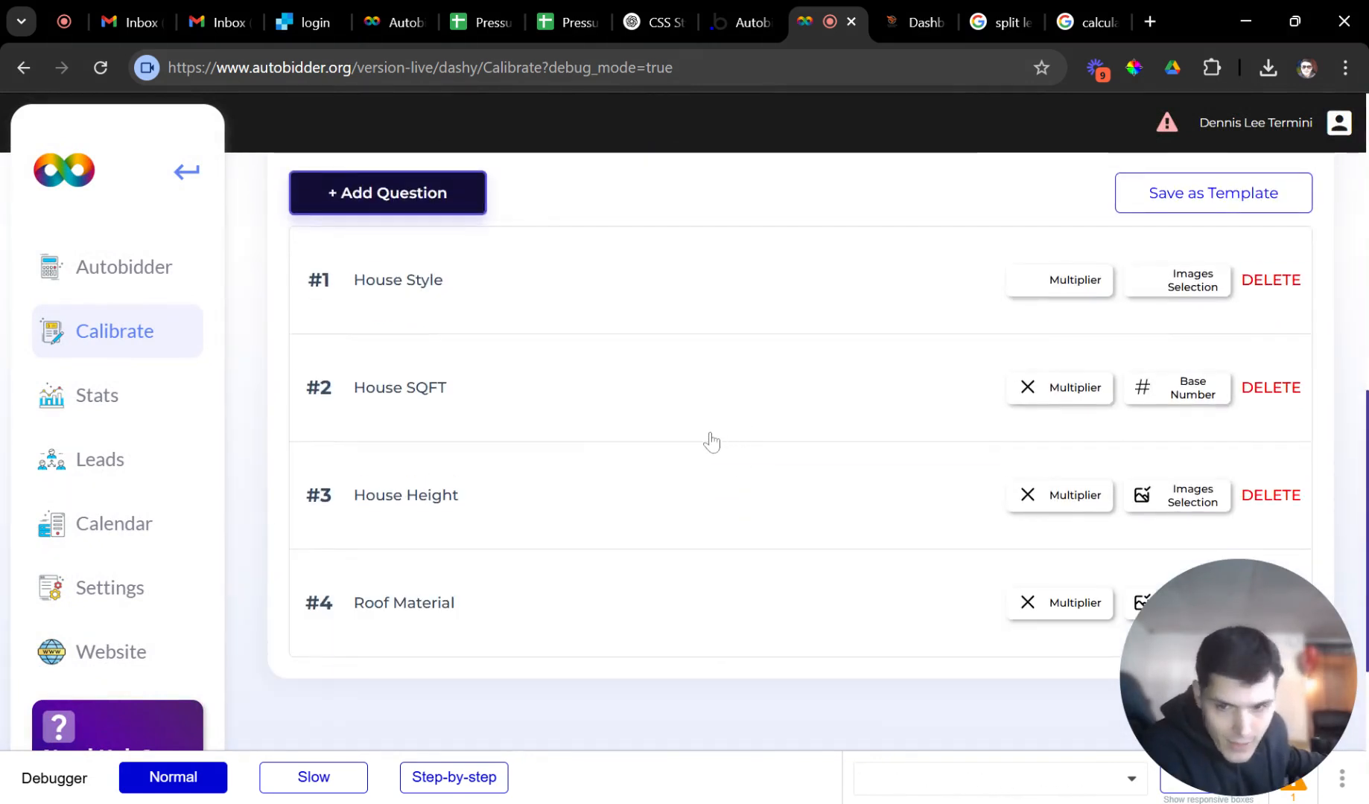
pyautogui.scroll(-2, 620, 425)
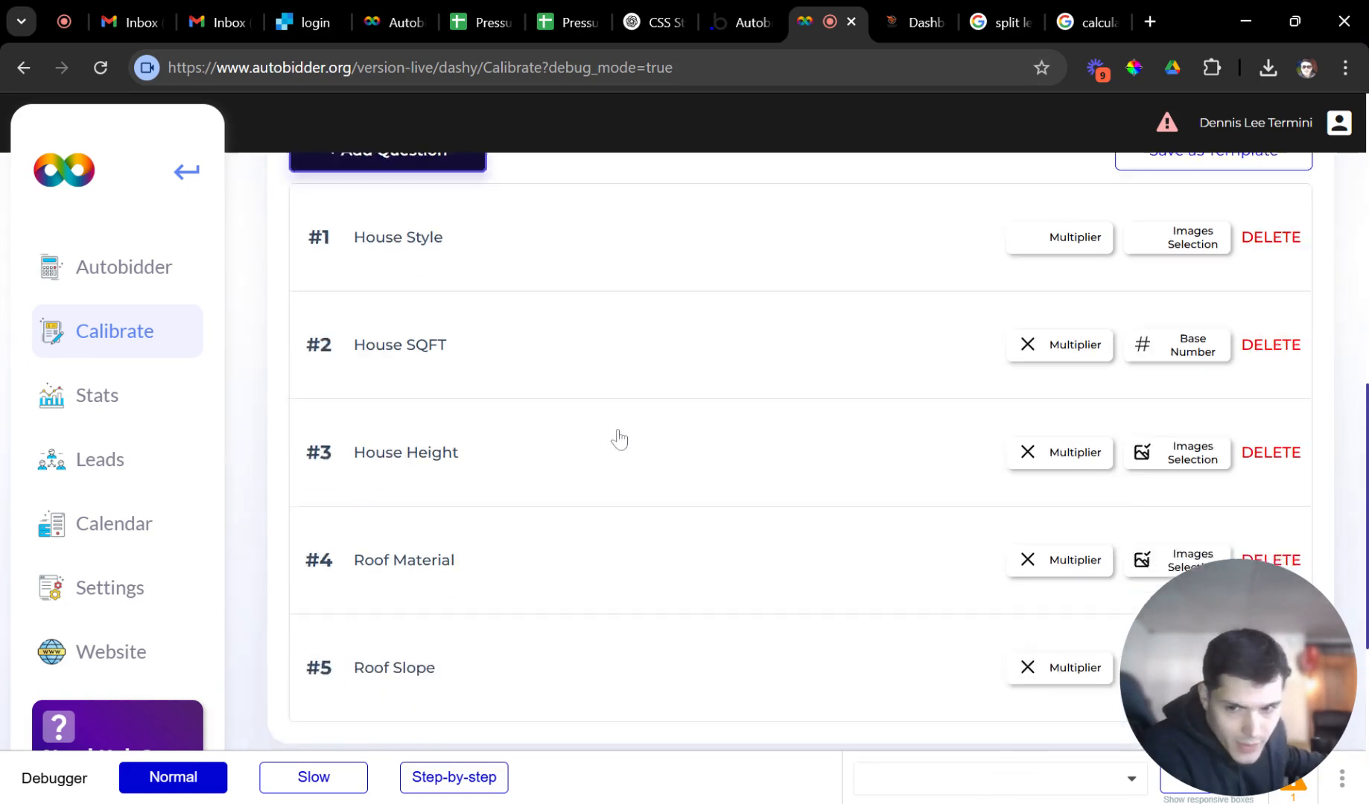
pyautogui.scroll(2, 425, 394)
pyautogui.scroll(-2, 451, 438)
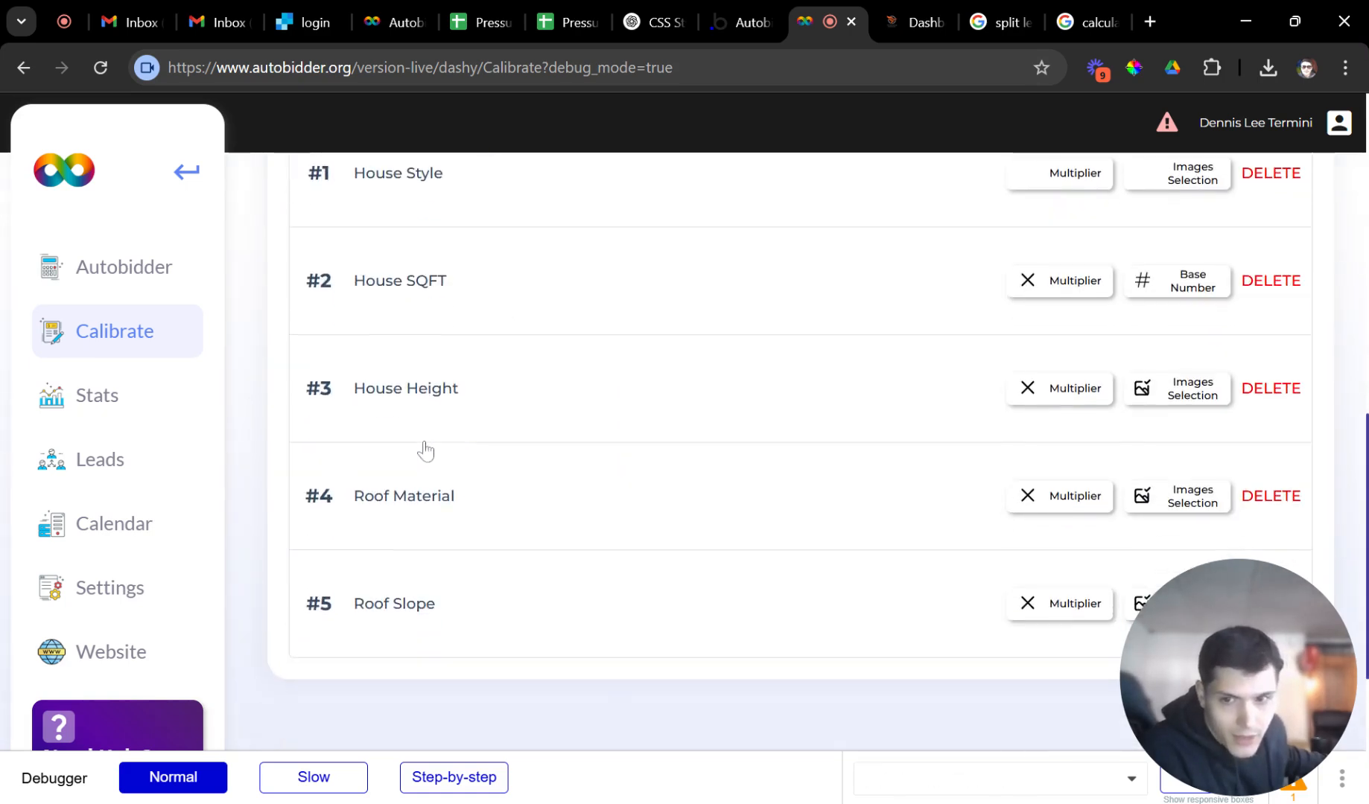
pyautogui.scroll(-2, 417, 568)
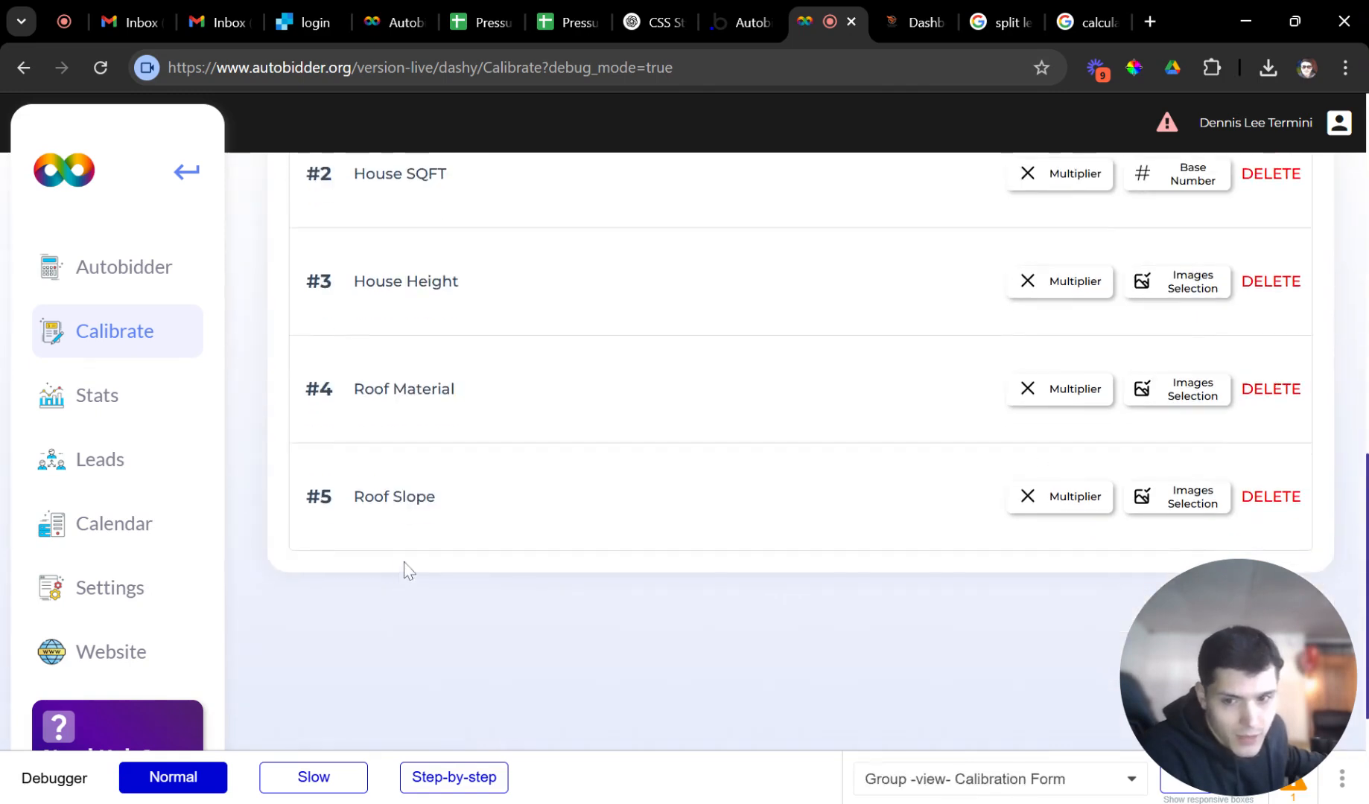
pyautogui.scroll(4, 416, 559)
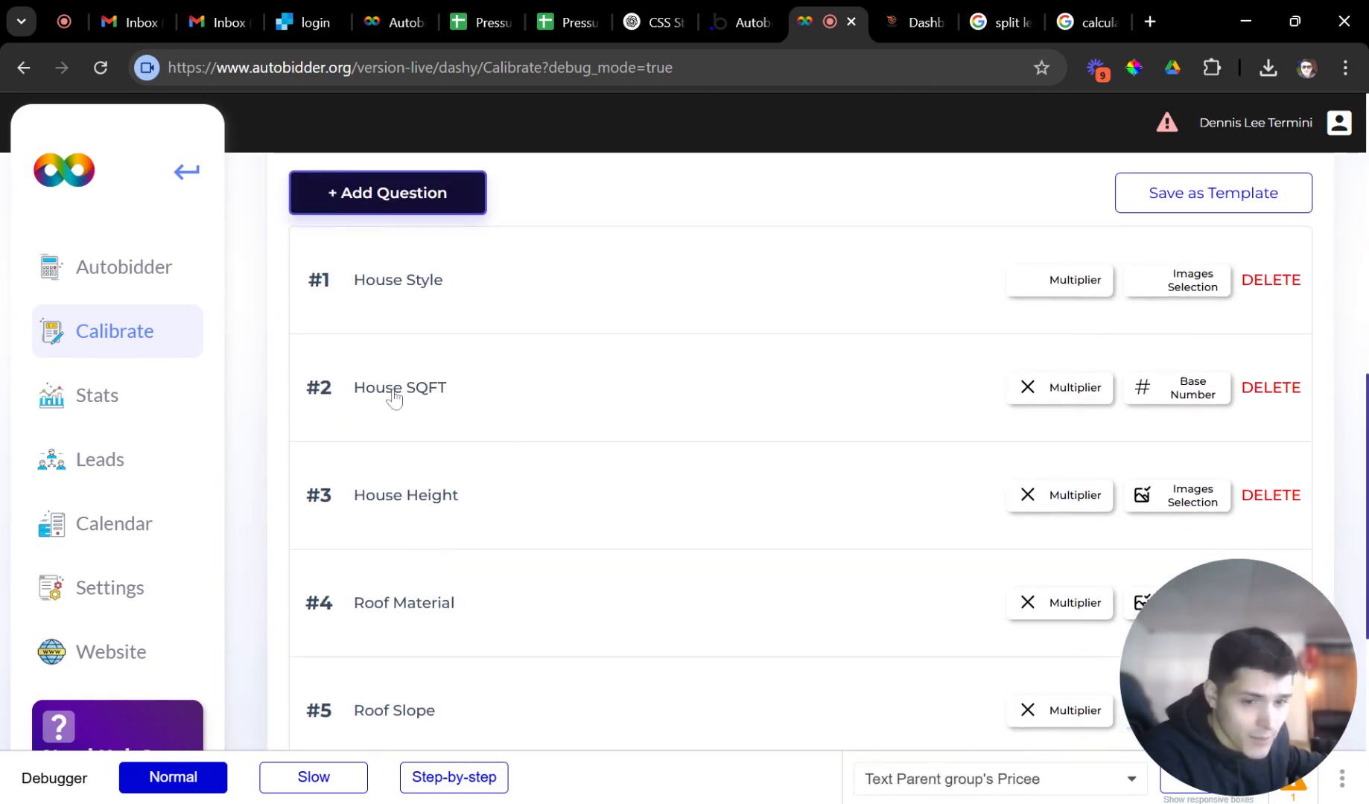
pyautogui.scroll(5, 490, 361)
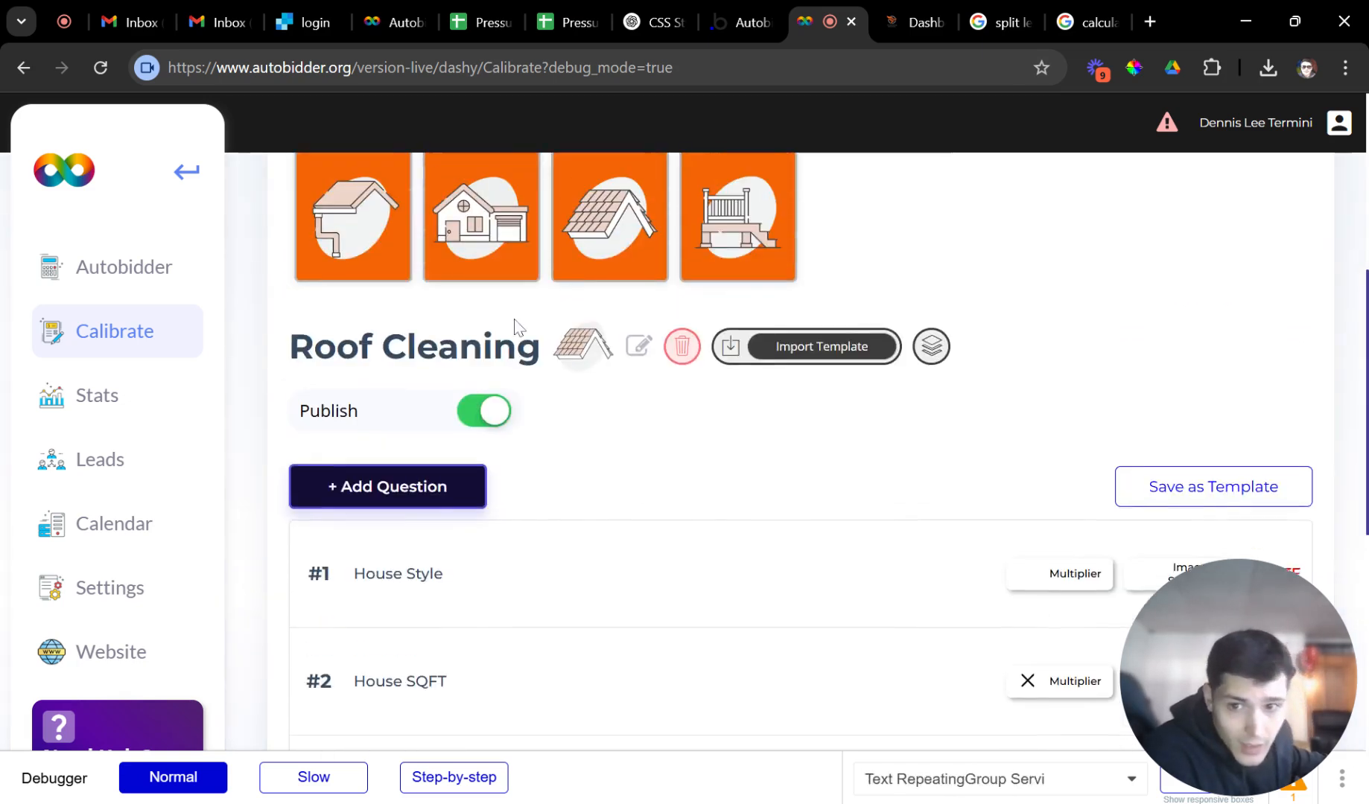
pyautogui.scroll(-4, 513, 306)
pyautogui.scroll(-2, 610, 349)
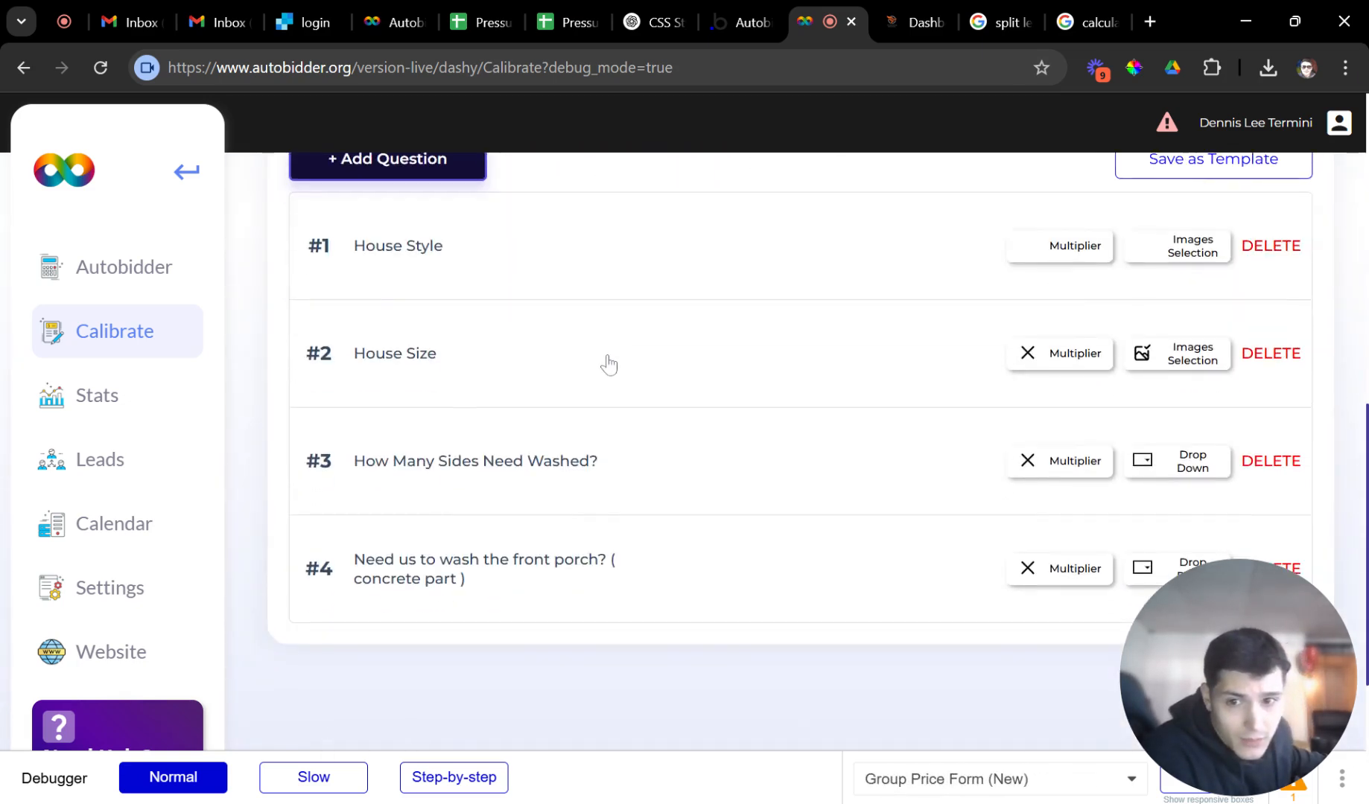
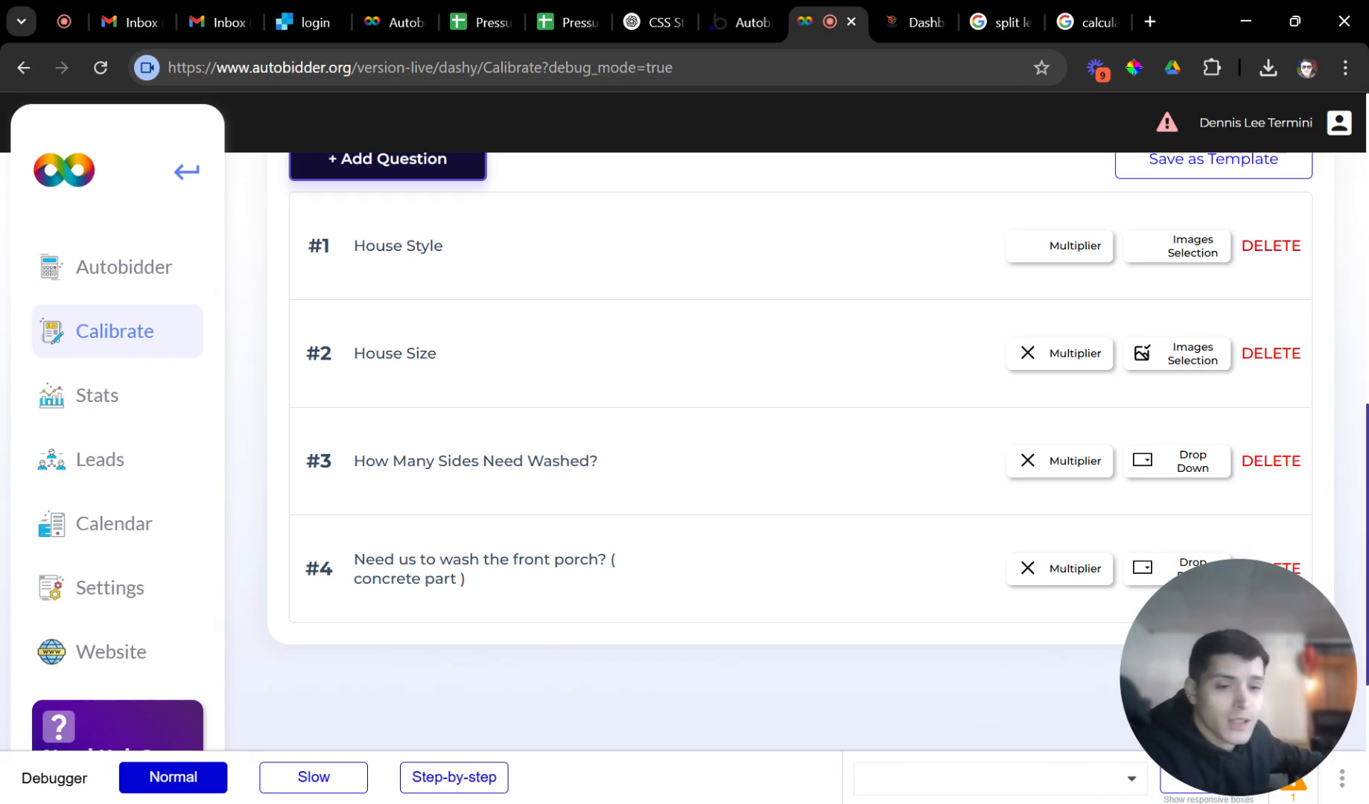
# Expand the House Style question to review its settings, then collapse it.
pyautogui.scroll(5, 596, 336)
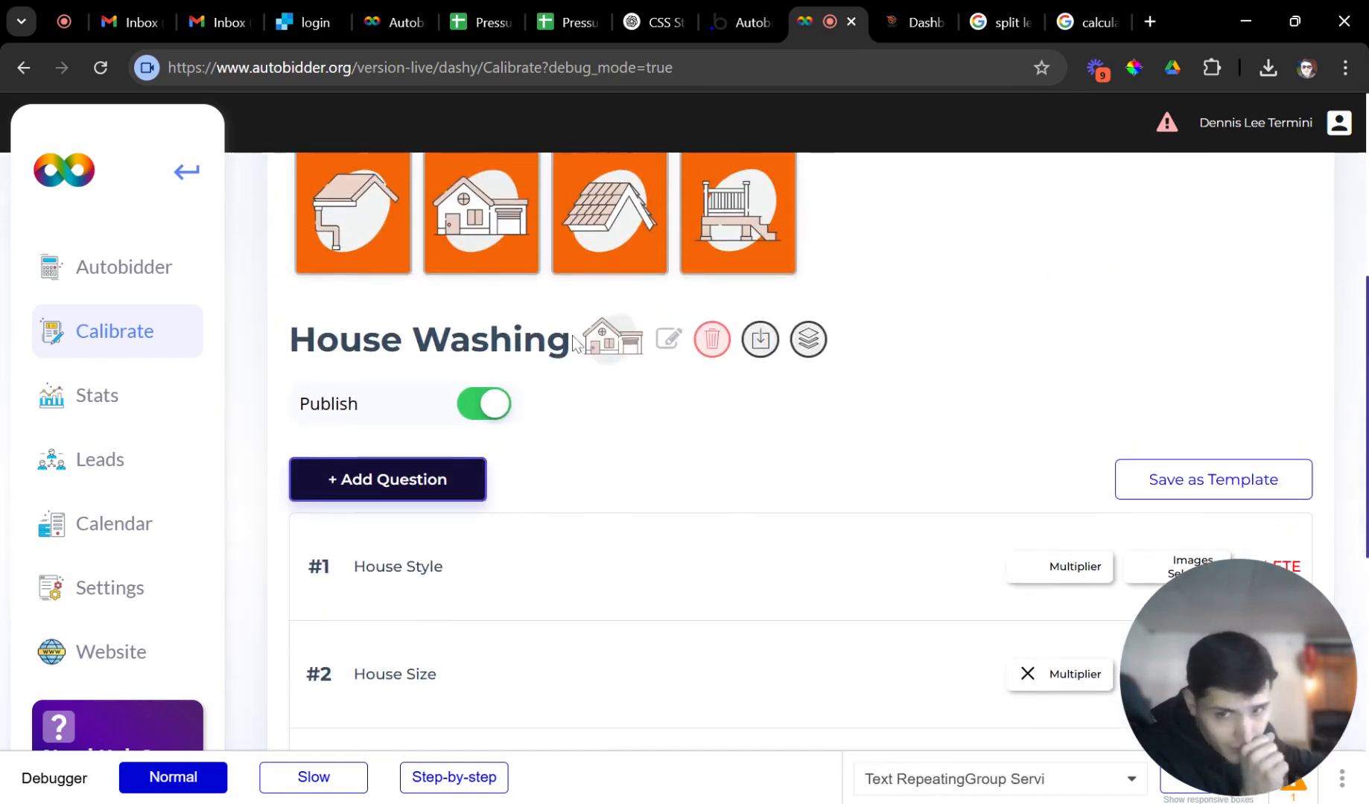
pyautogui.scroll(1, 728, 218)
pyautogui.scroll(-5, 595, 324)
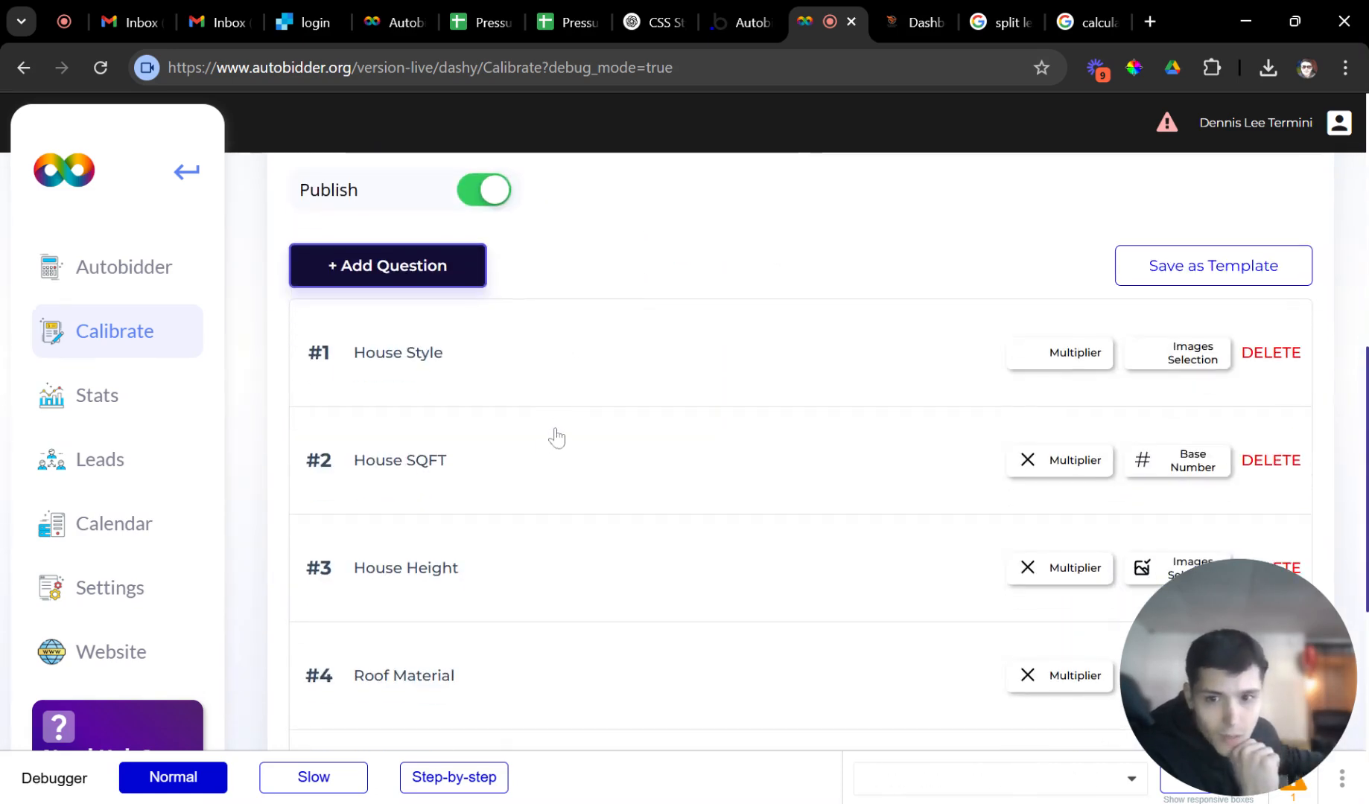
pyautogui.scroll(-2, 566, 379)
pyautogui.click(510, 257)
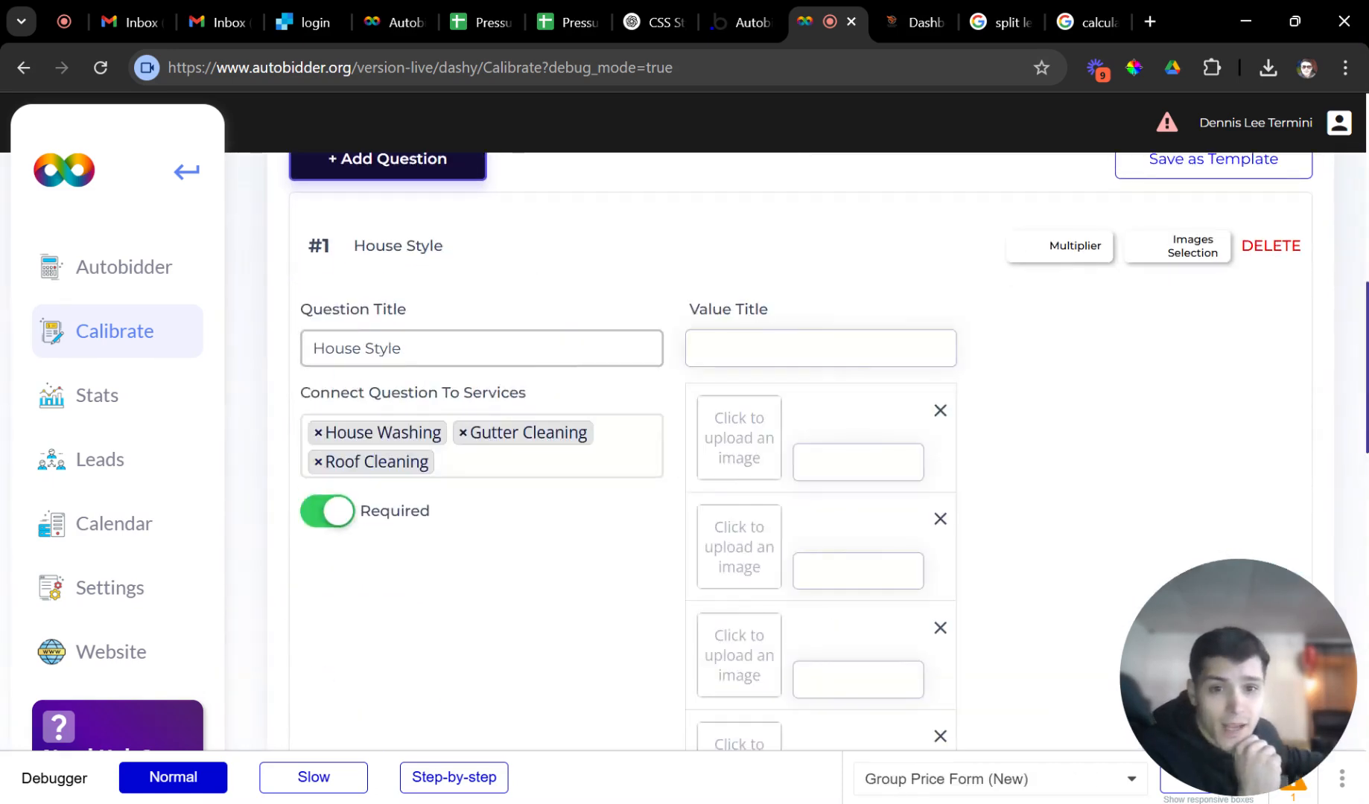
pyautogui.scroll(-9, 843, 504)
pyautogui.scroll(8, 843, 504)
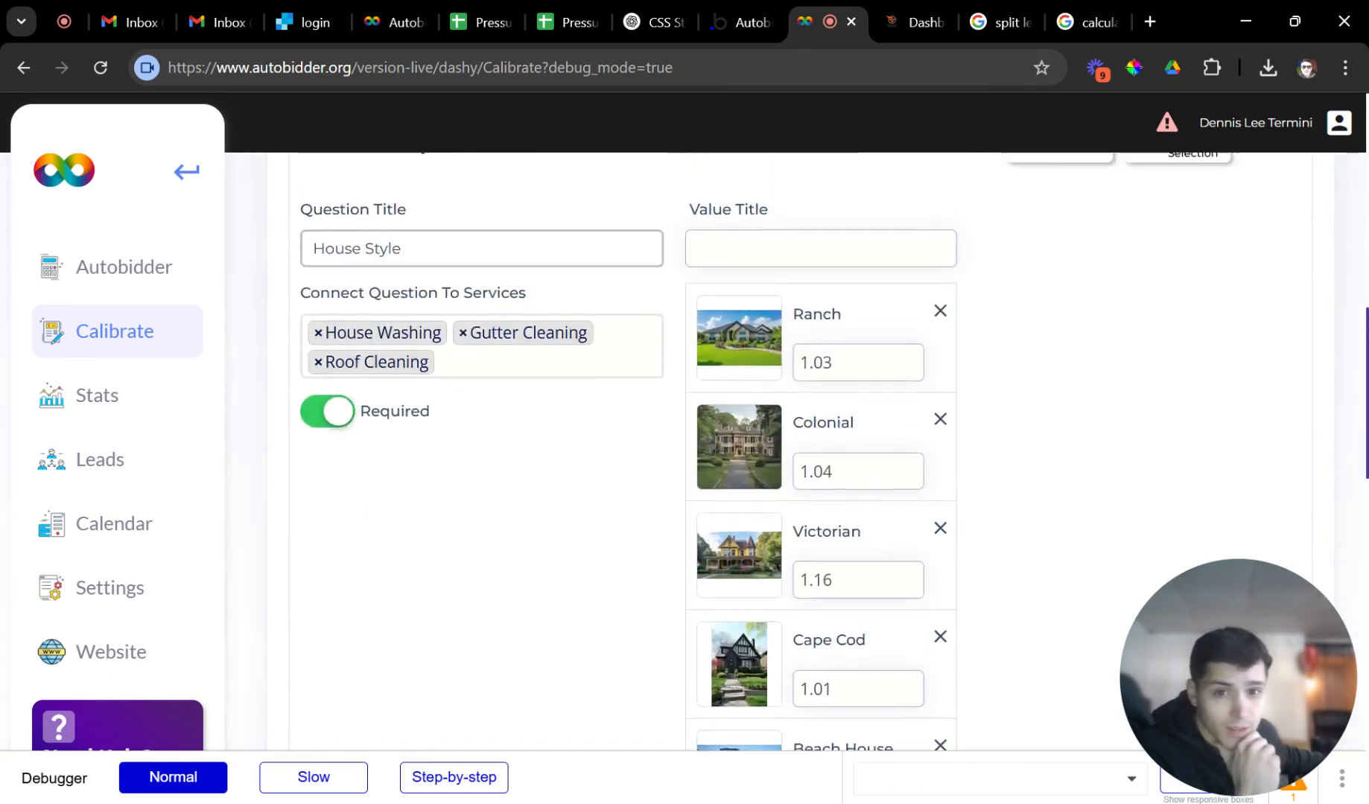
pyautogui.scroll(3, 663, 452)
pyautogui.click(574, 356)
# Review and collapse the House SQFT question, then open the Autobidder calculator preview.
pyautogui.click(525, 447)
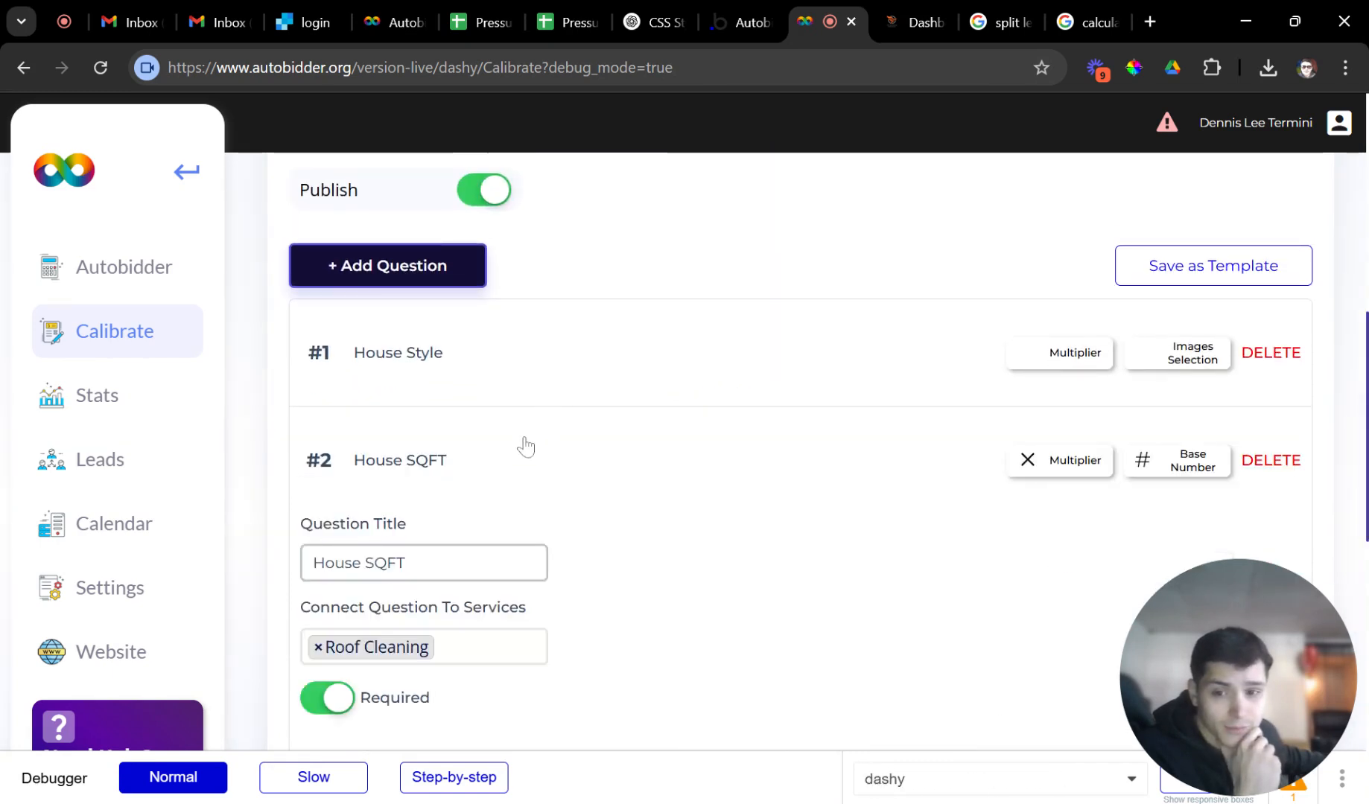
pyautogui.scroll(-5, 554, 450)
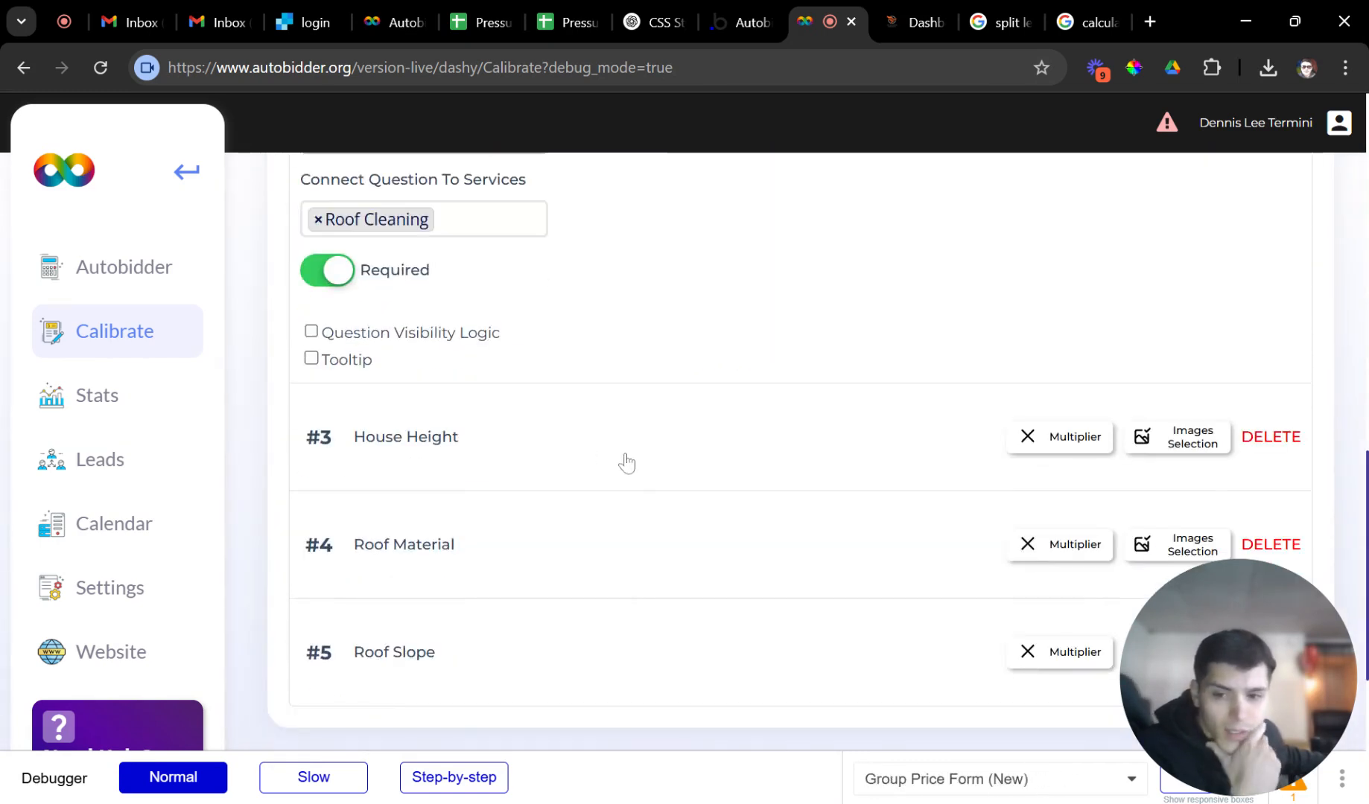
pyautogui.scroll(5, 614, 462)
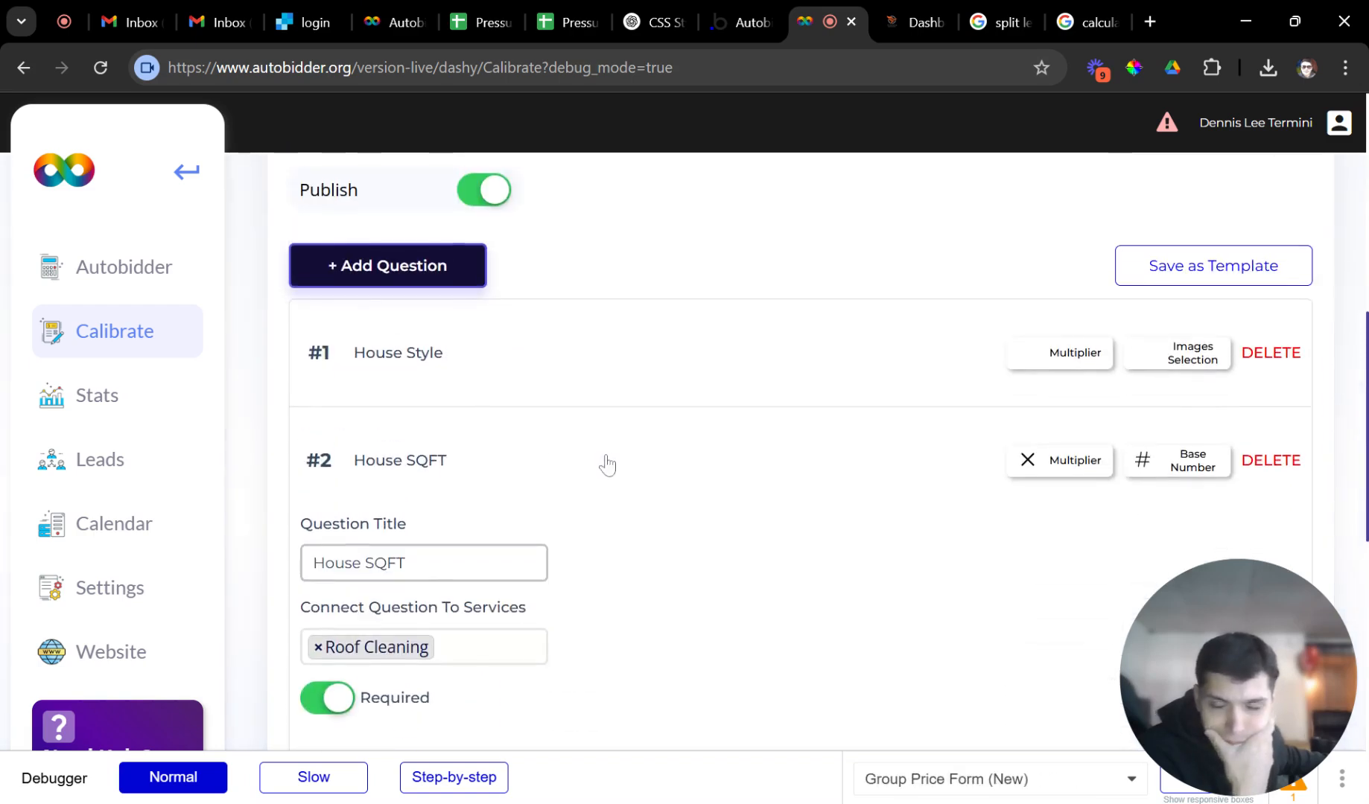
pyautogui.click(607, 465)
pyautogui.scroll(-1, 601, 465)
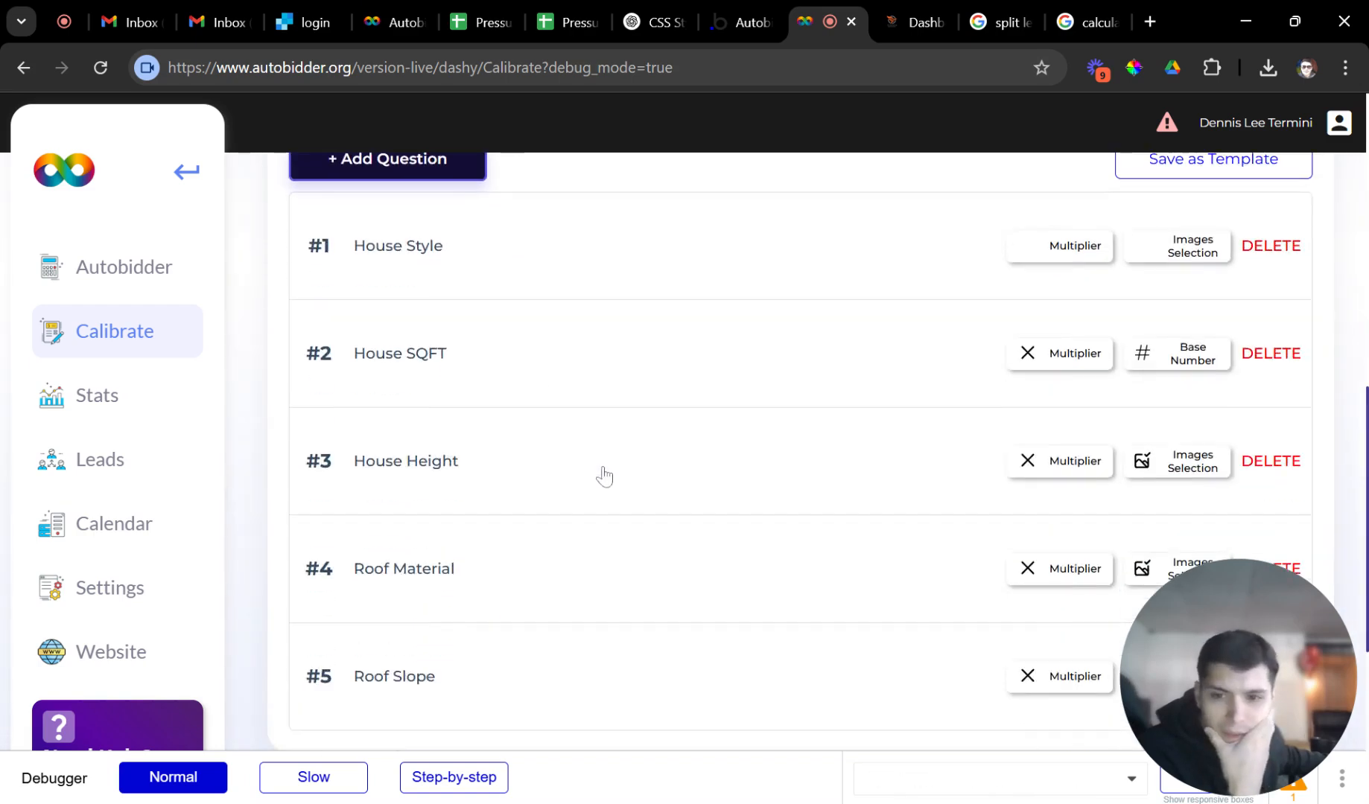
pyautogui.click(118, 265)
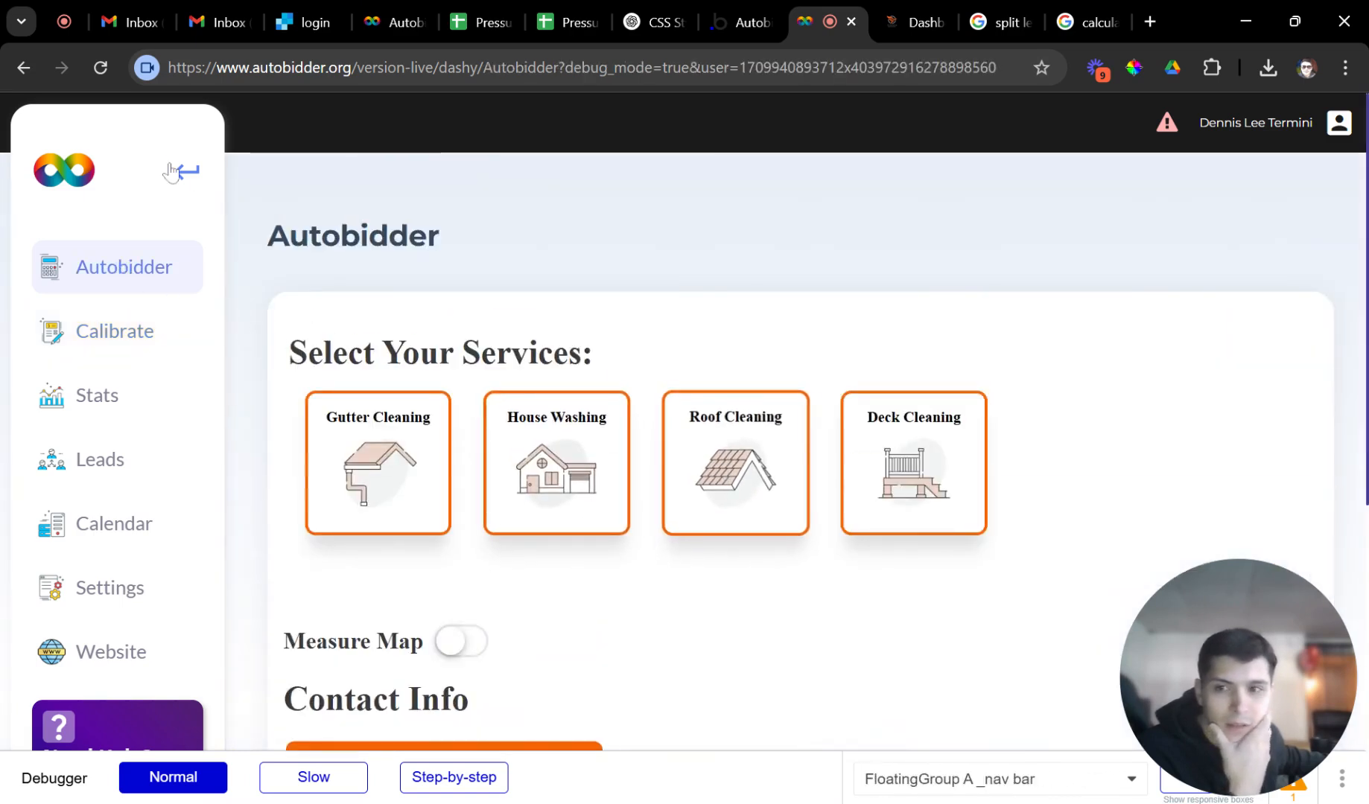
# Reload the calculator and start a Roof Cleaning quote for a 1500 sq ft Colonial house.
pyautogui.click(100, 73)
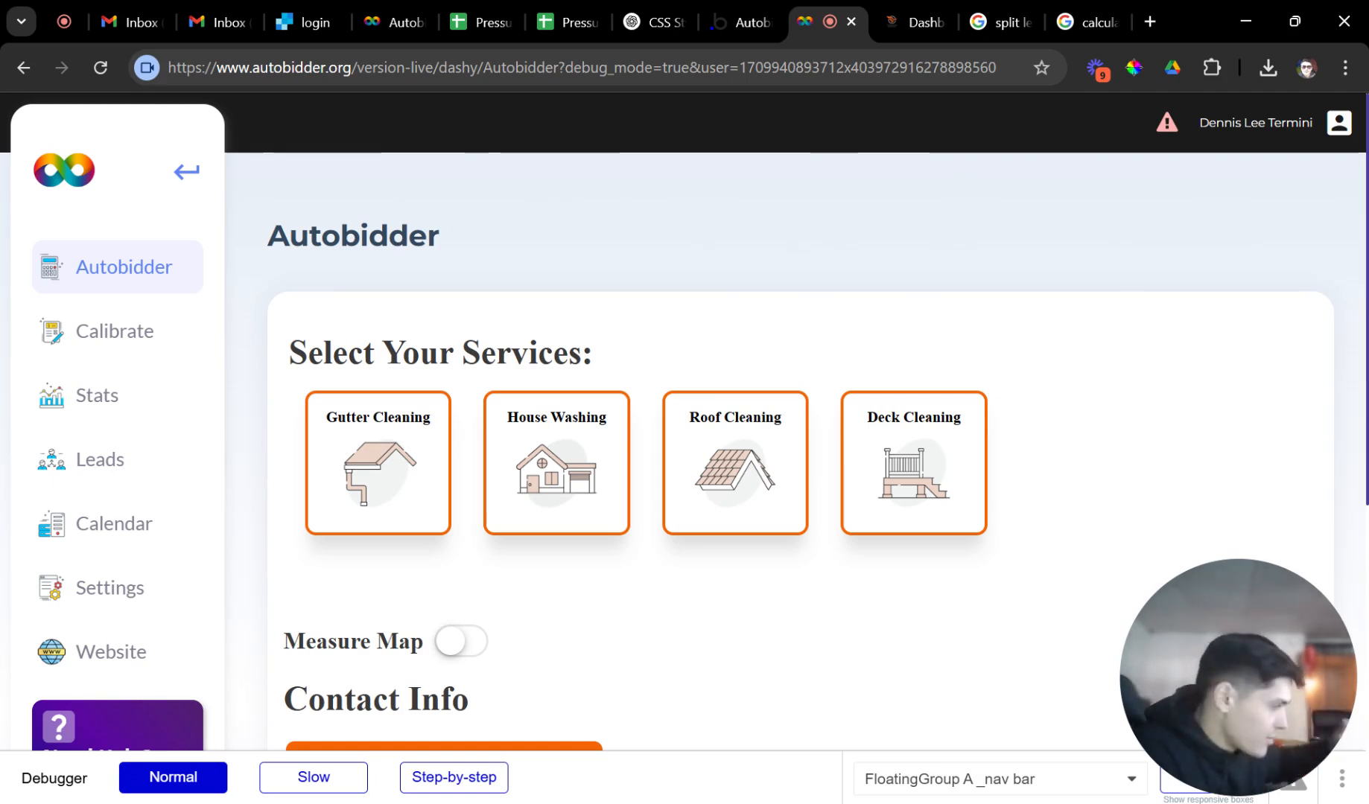
pyautogui.click(674, 462)
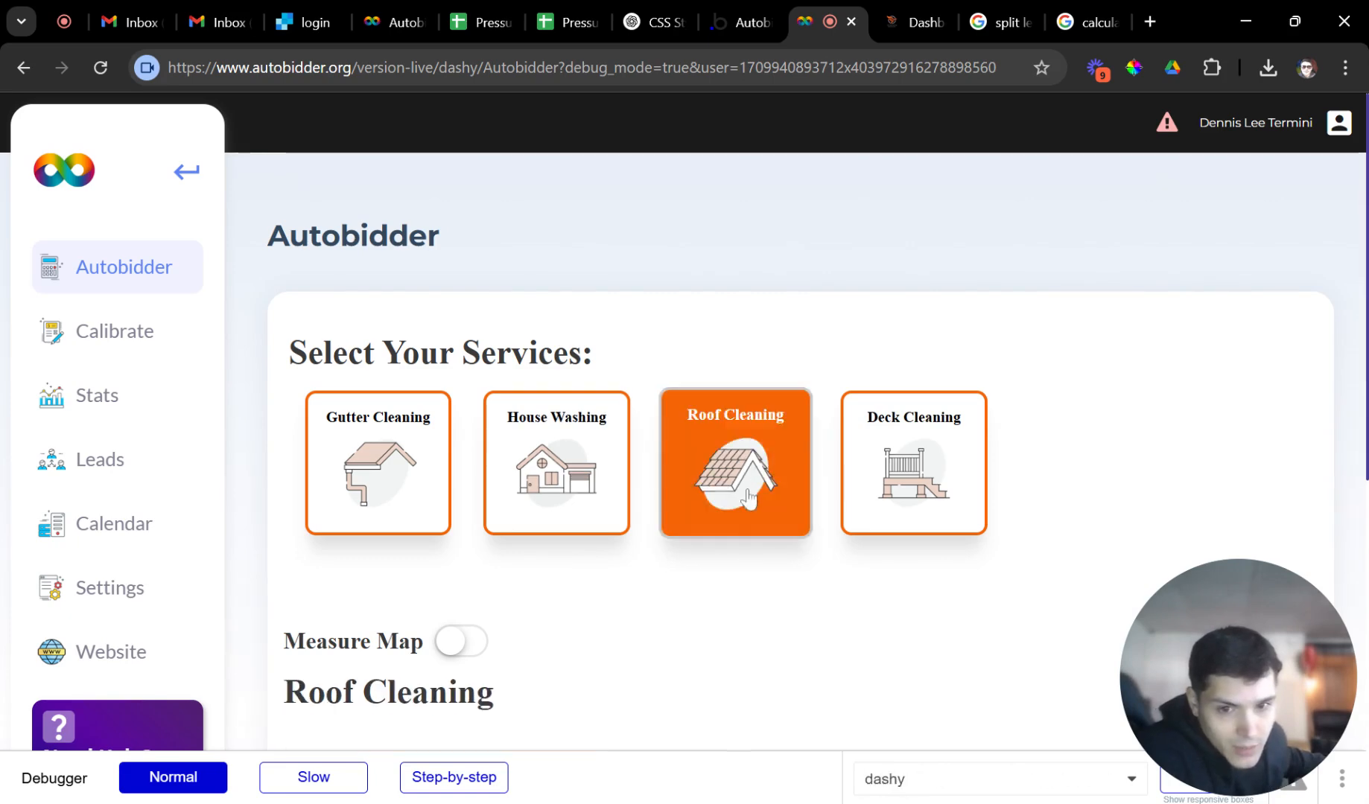
pyautogui.scroll(-3, 618, 492)
pyautogui.scroll(-3, 596, 540)
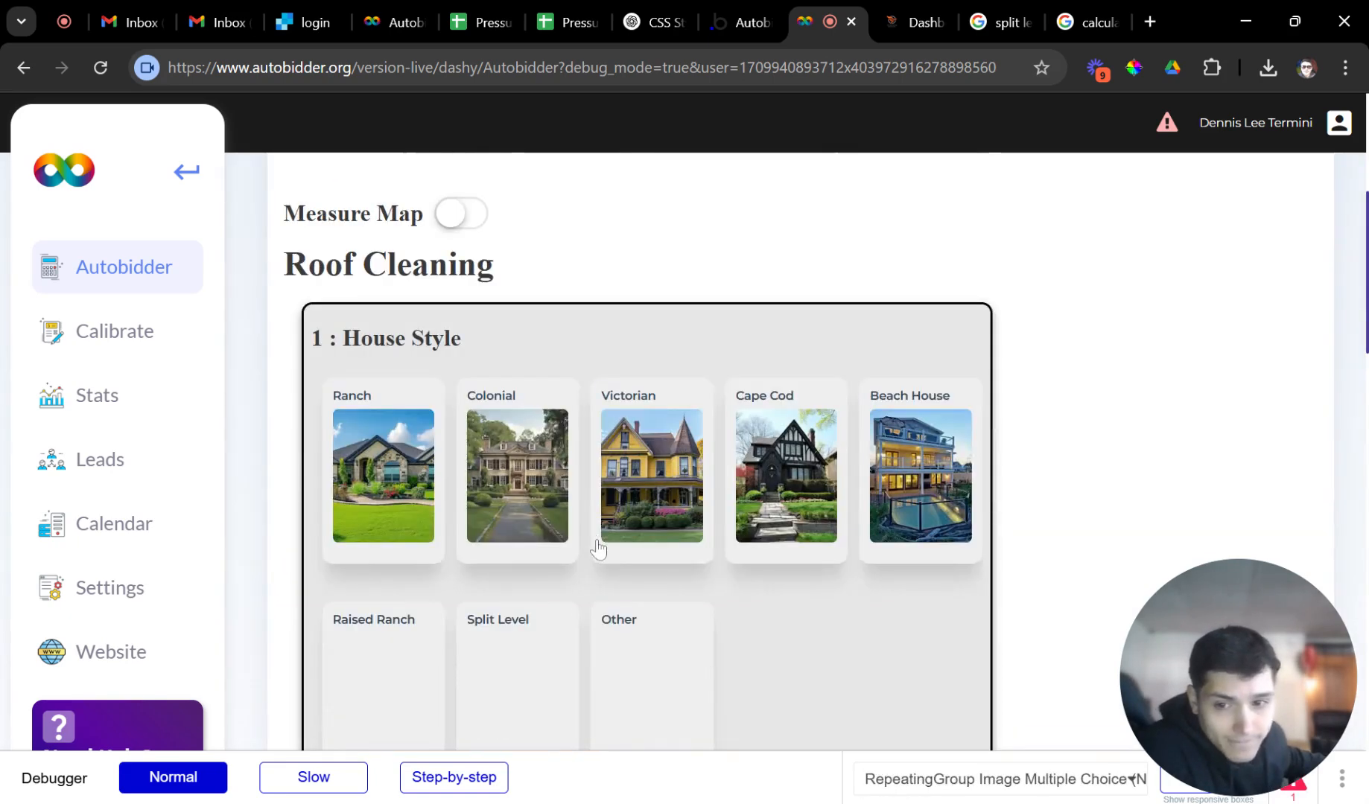
pyautogui.scroll(-2, 521, 394)
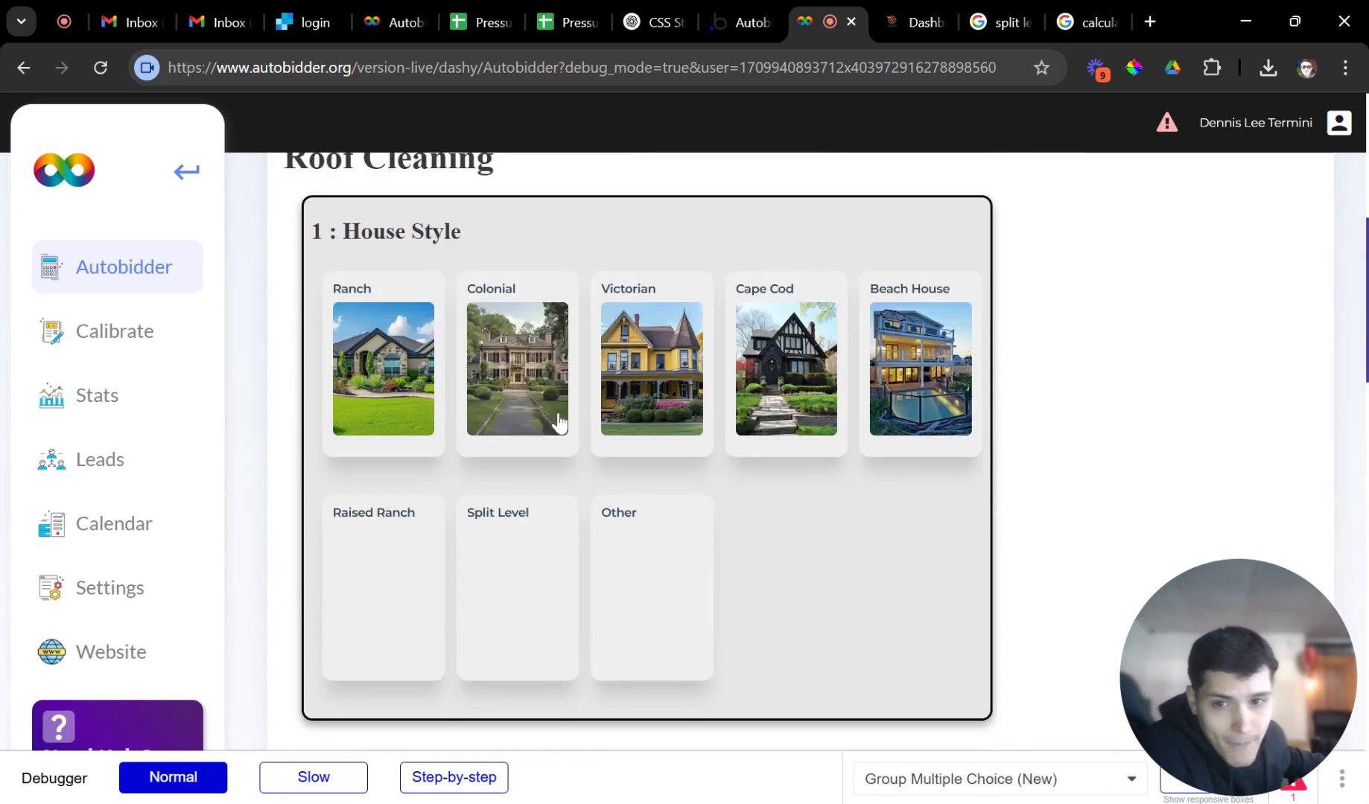
pyautogui.click(531, 376)
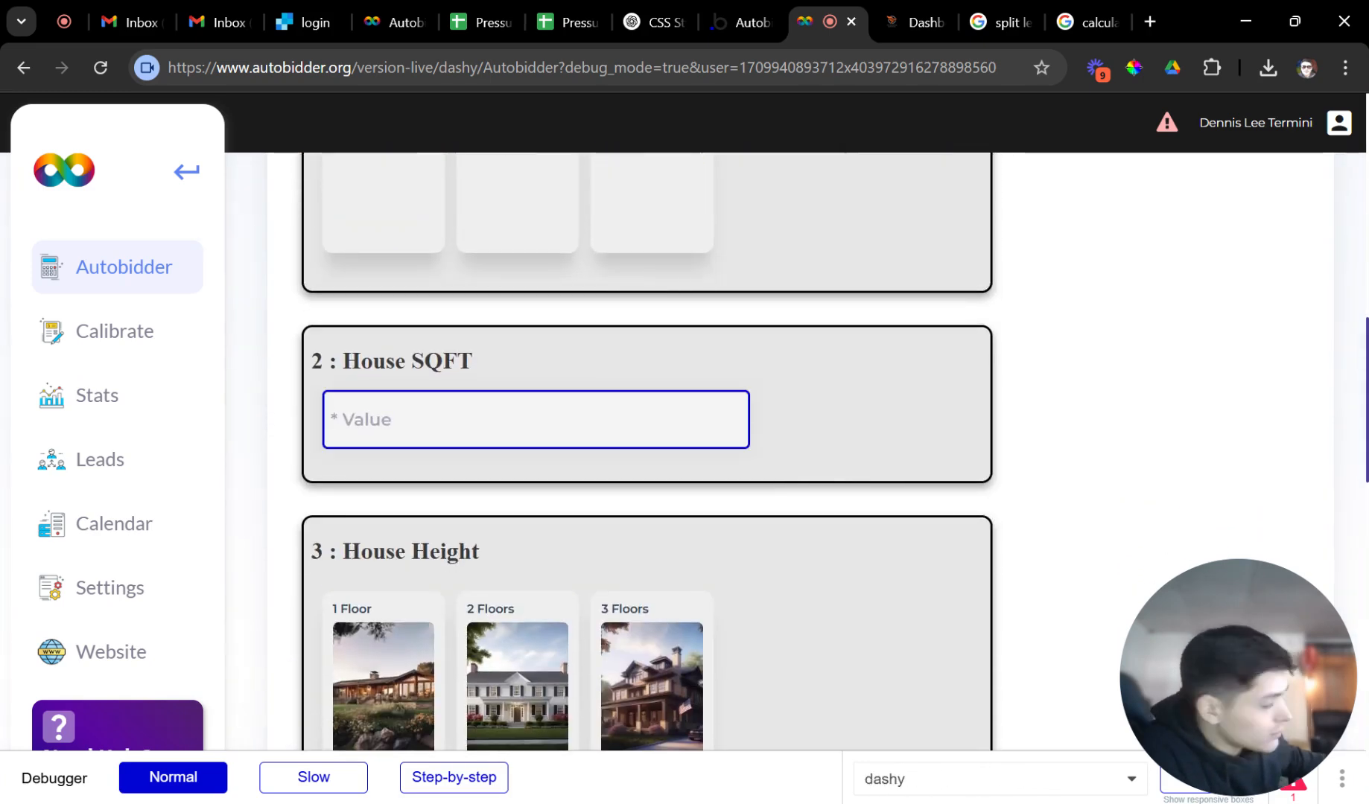
pyautogui.write('1500')
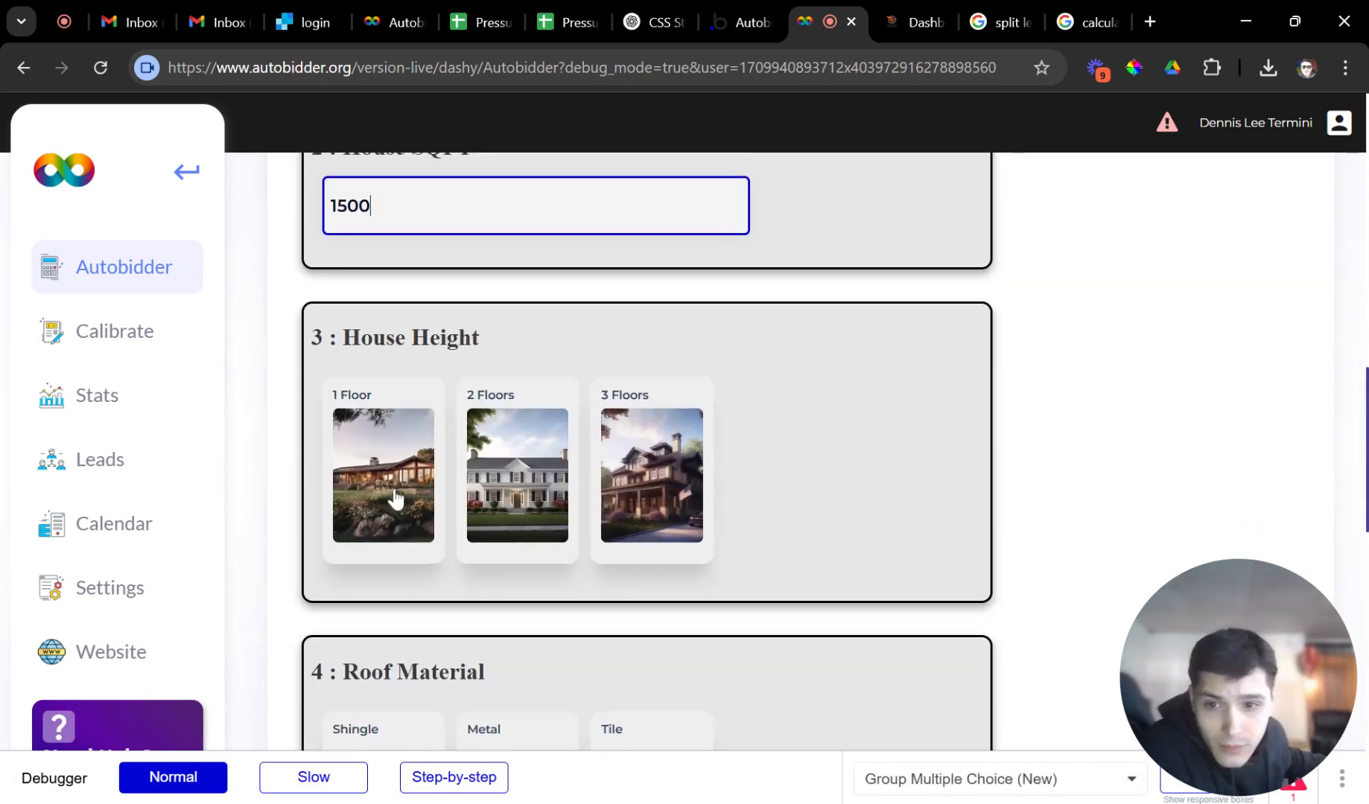
# Answer 2 Floors, Shingle and Steep for the $2316.6 quote, then return to Calibrate.
pyautogui.click(516, 493)
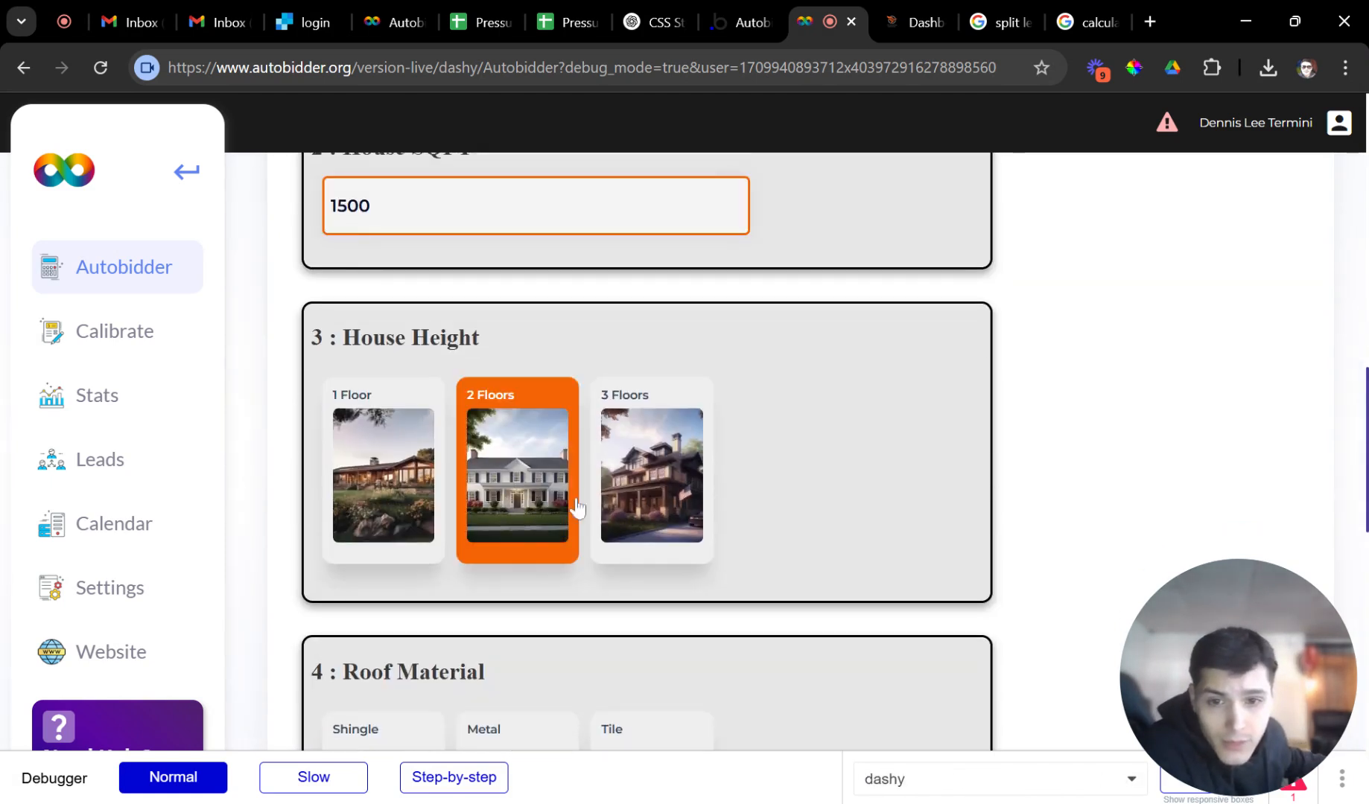
pyautogui.scroll(-1, 570, 507)
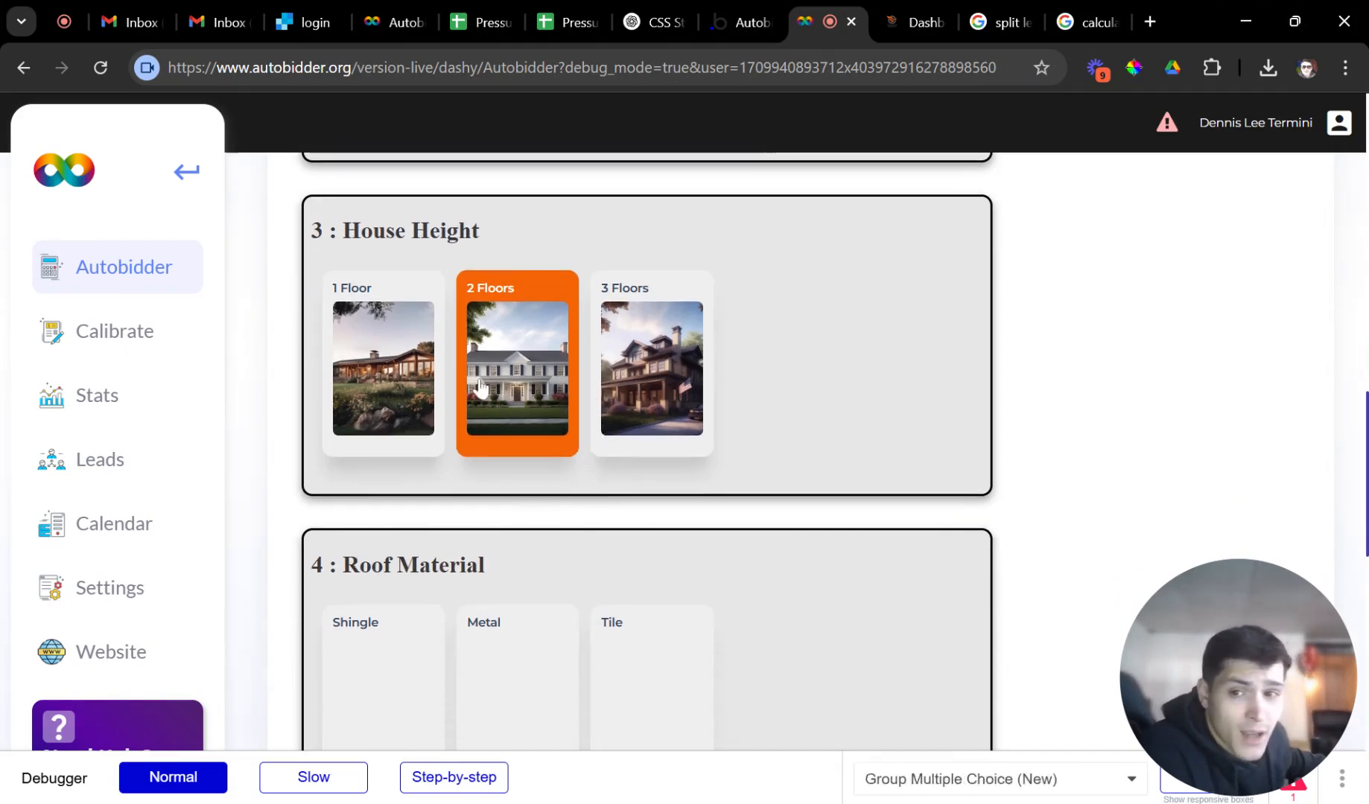
pyautogui.scroll(-2, 479, 437)
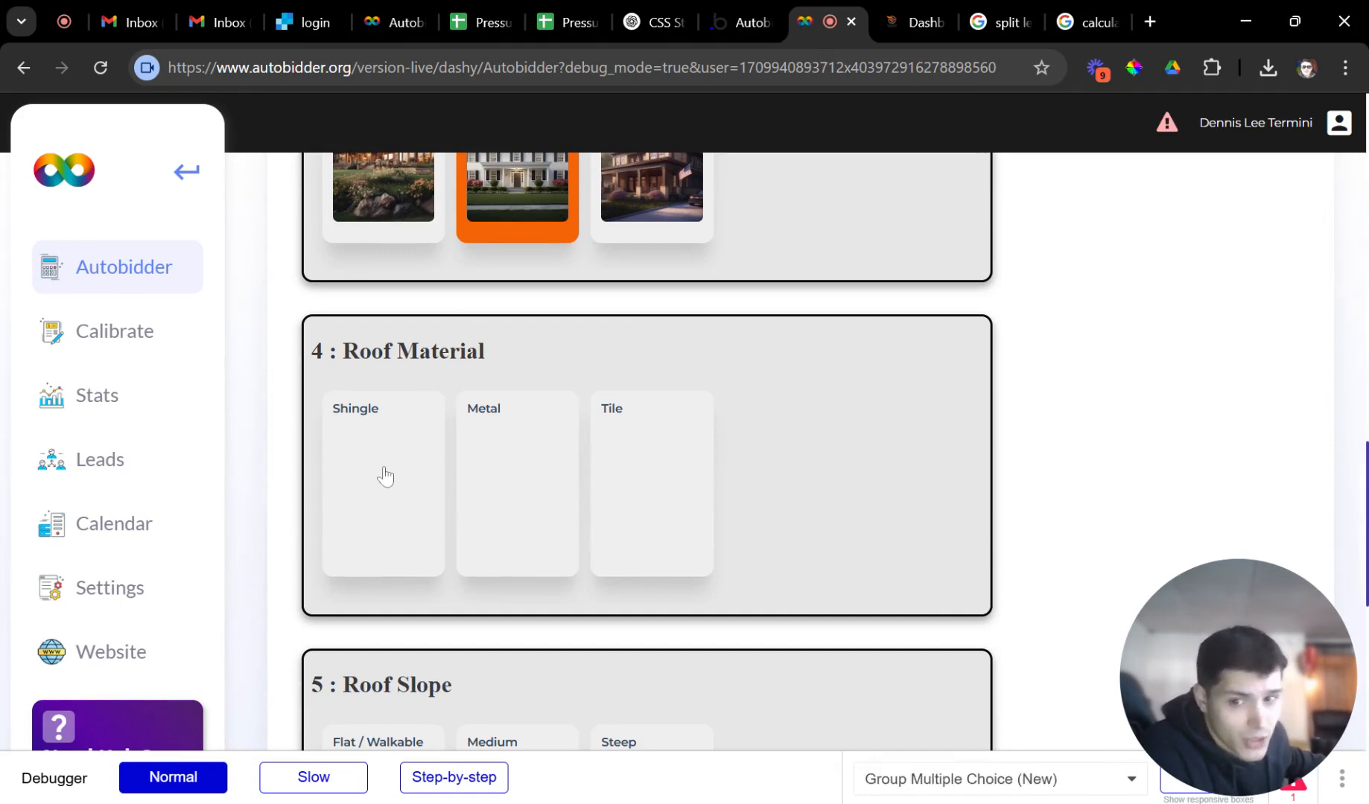
pyautogui.click(409, 485)
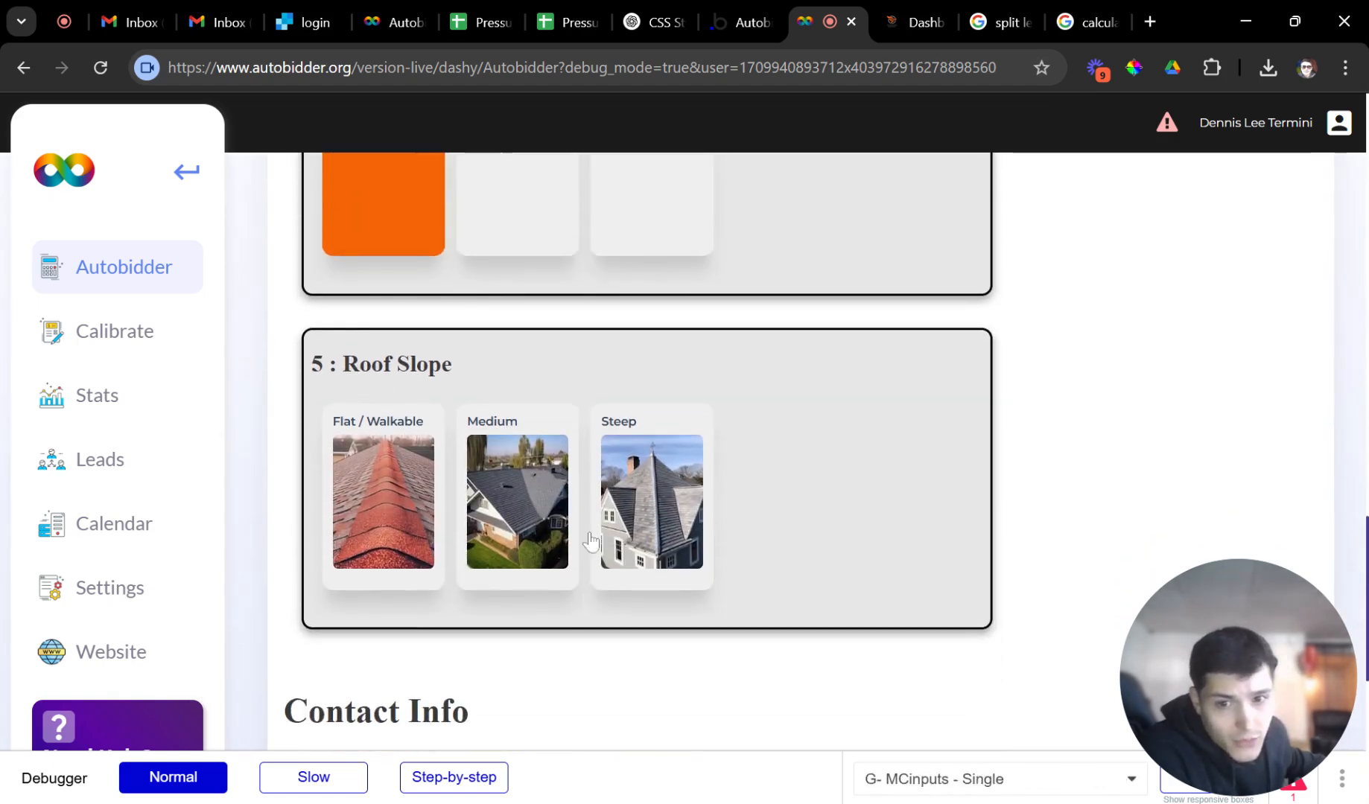
pyautogui.click(600, 514)
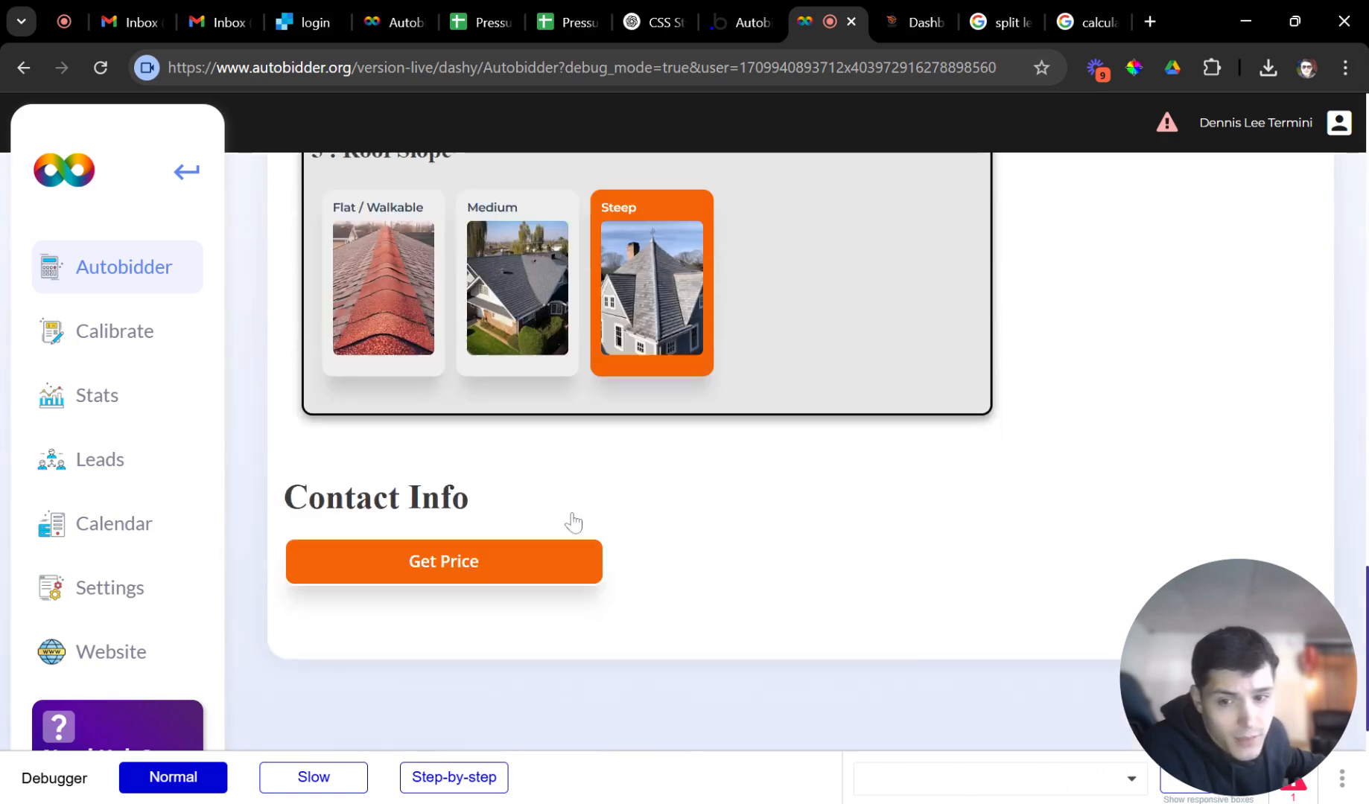
pyautogui.scroll(-1, 572, 523)
pyautogui.scroll(2, 470, 504)
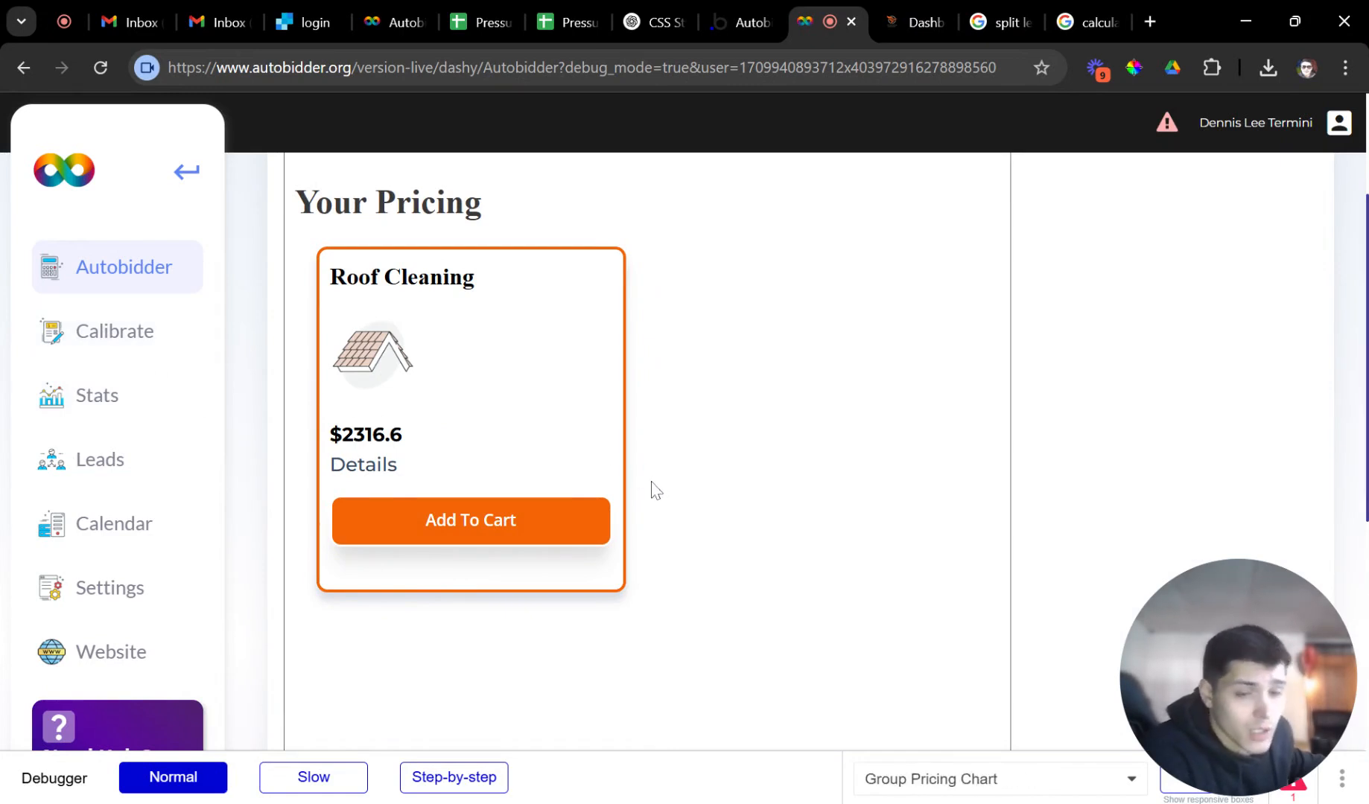
pyautogui.click(71, 344)
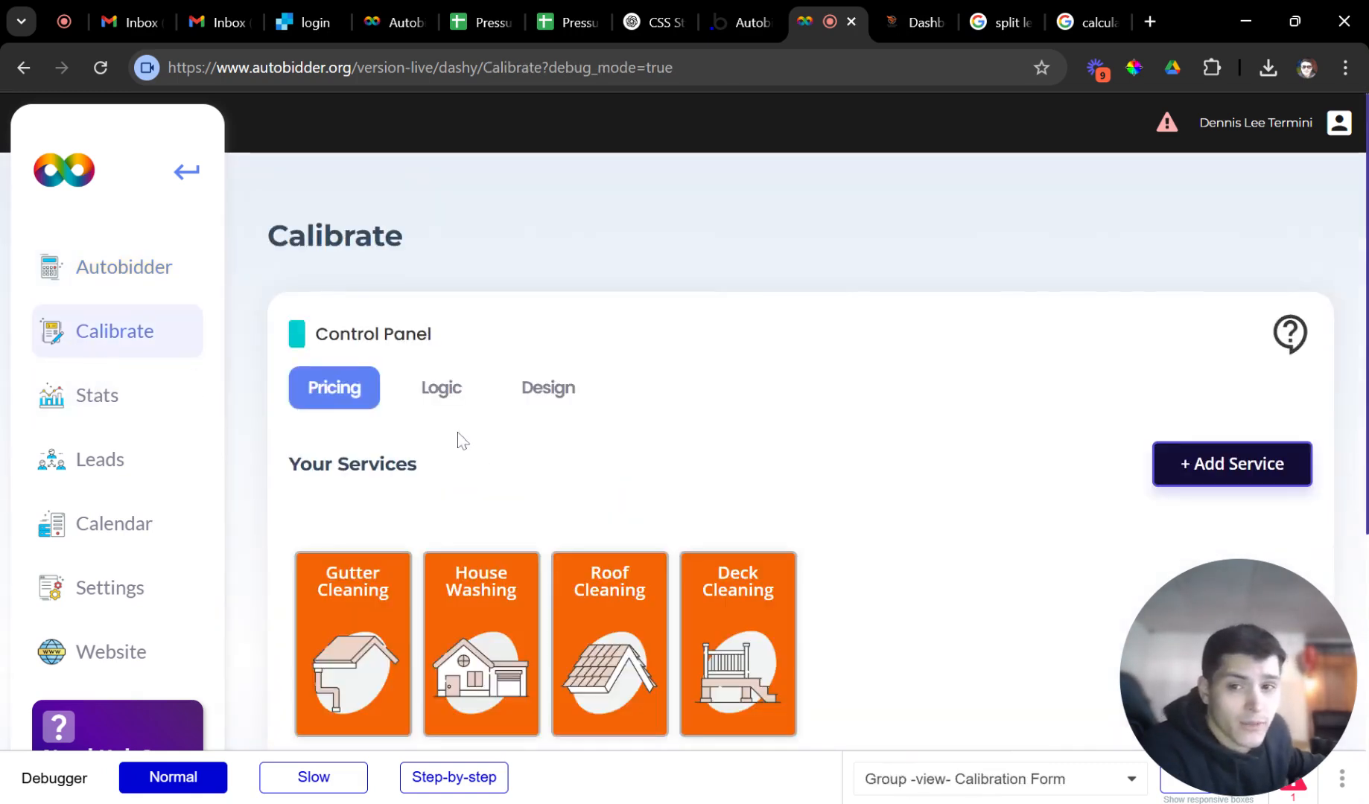
pyautogui.scroll(-3, 521, 477)
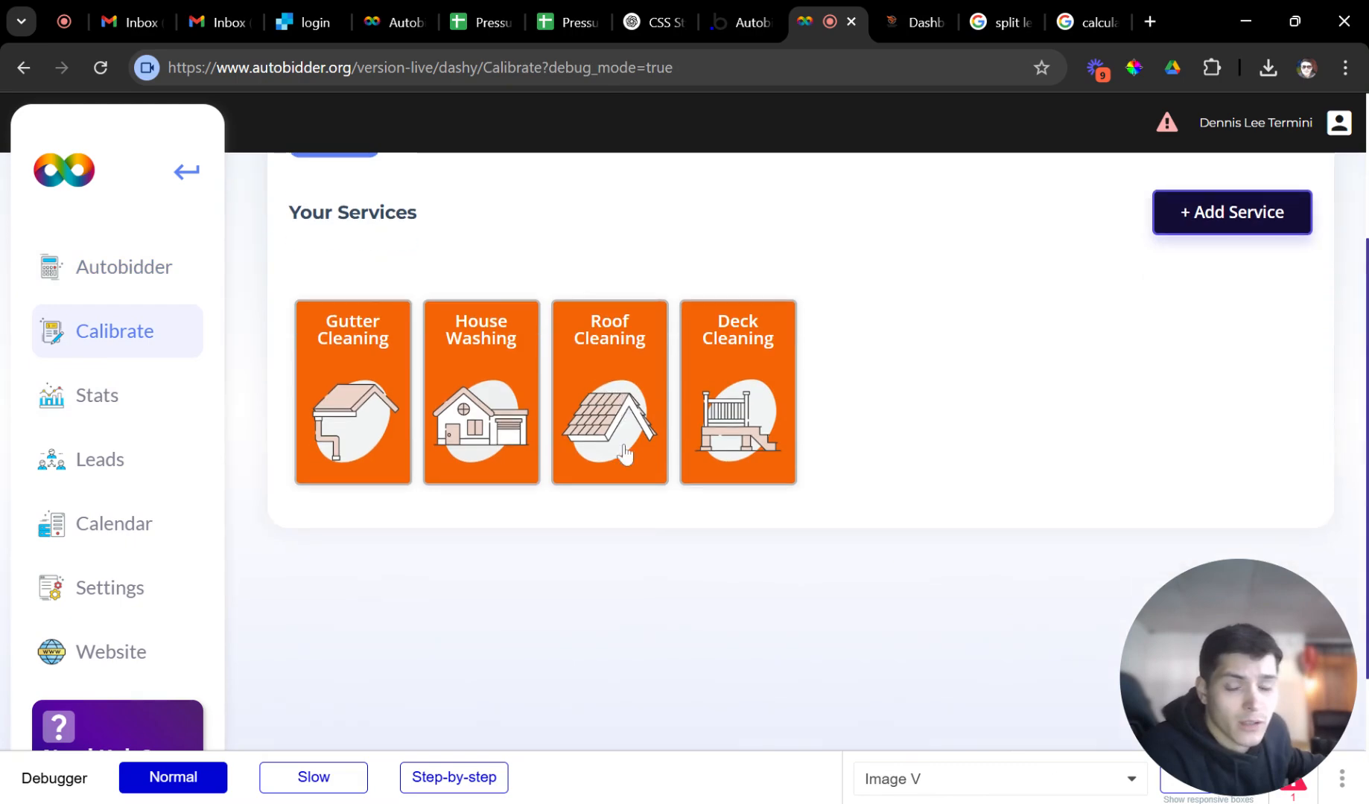
pyautogui.scroll(-3, 624, 453)
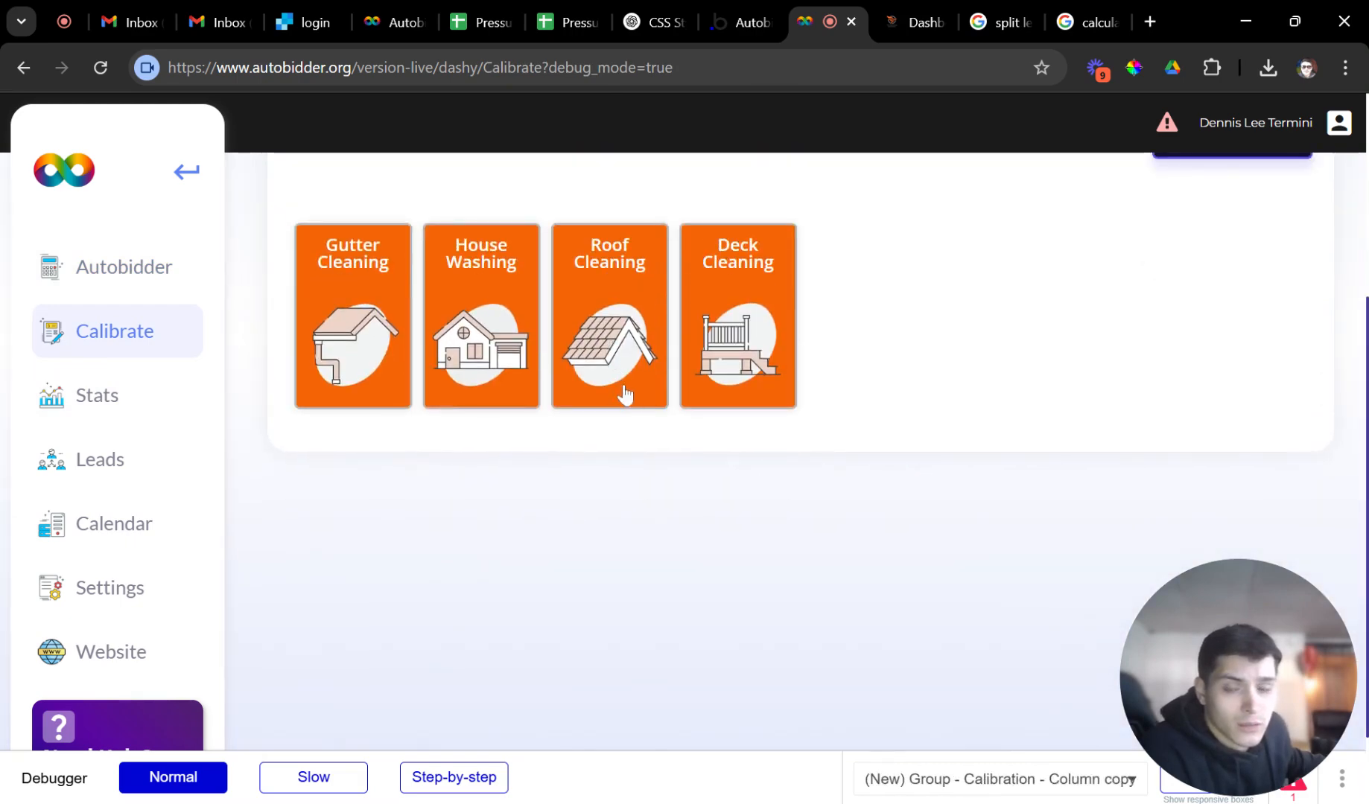
pyautogui.click(624, 395)
pyautogui.scroll(-5, 672, 425)
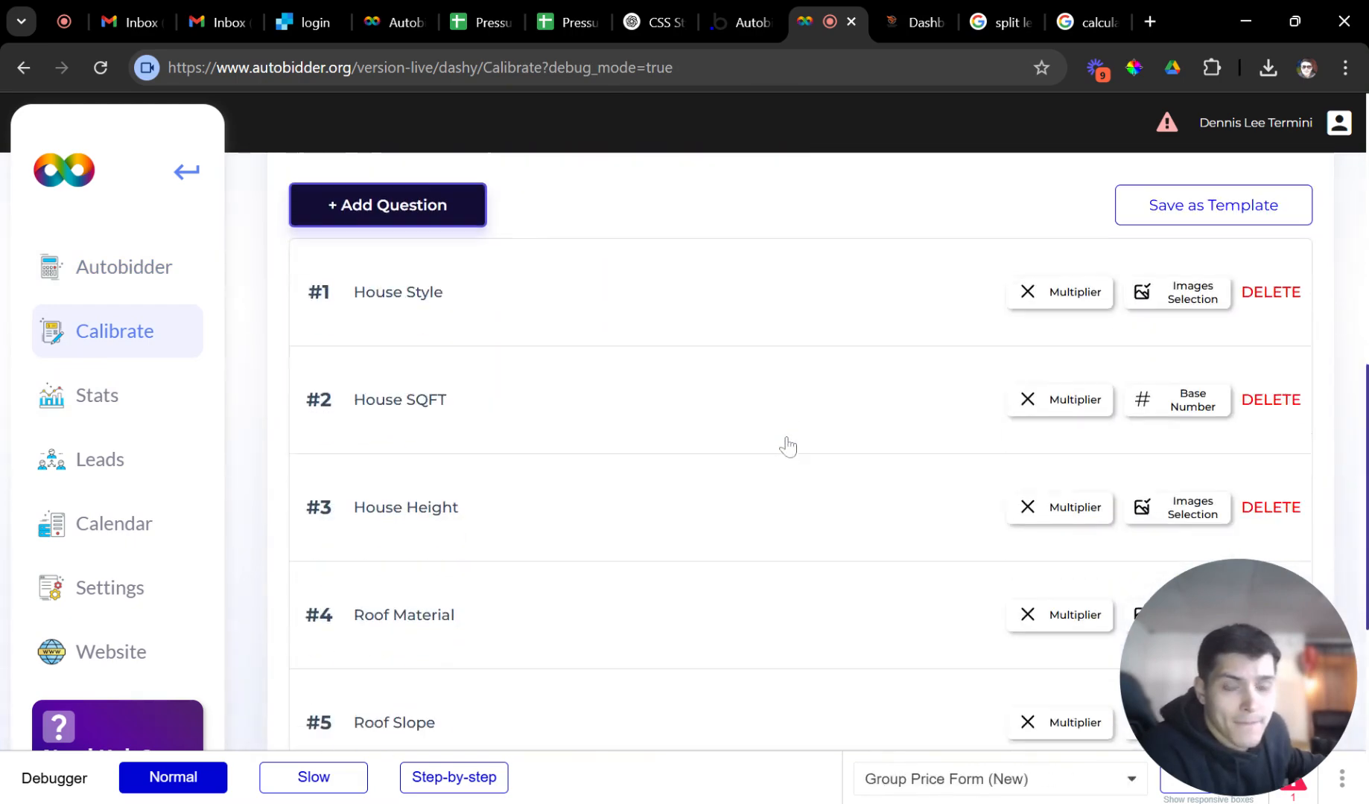
pyautogui.scroll(-1, 737, 456)
pyautogui.scroll(1, 648, 436)
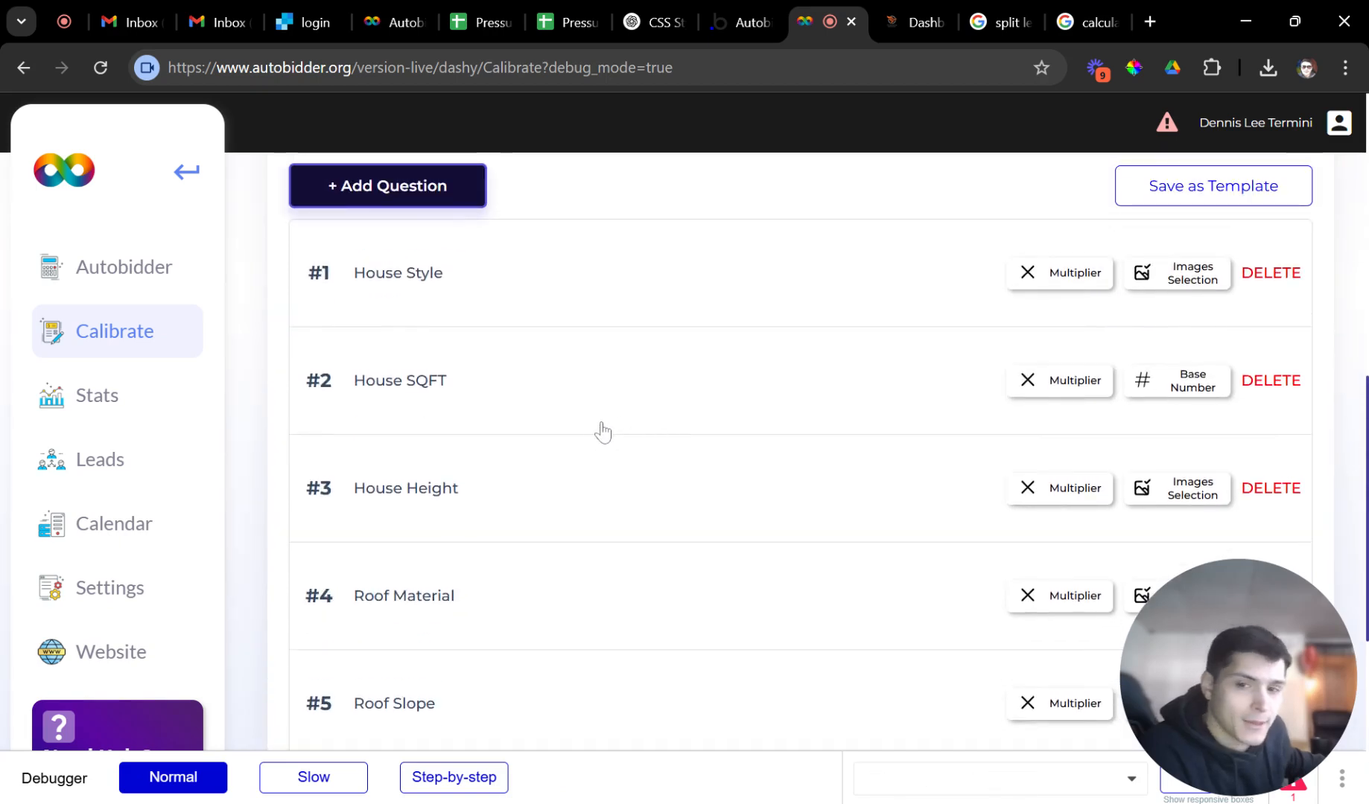
pyautogui.scroll(-1, 599, 443)
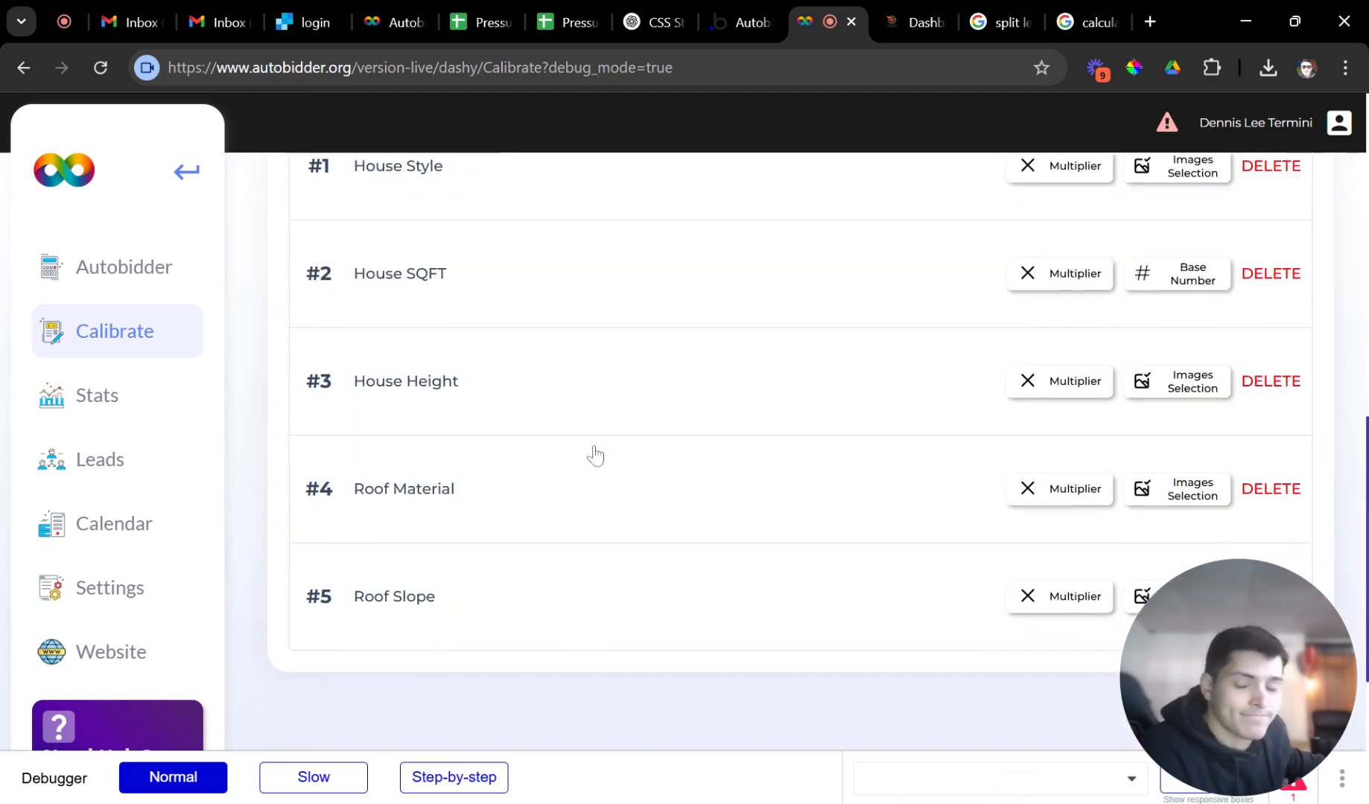
pyautogui.click(534, 390)
pyautogui.scroll(-2, 528, 514)
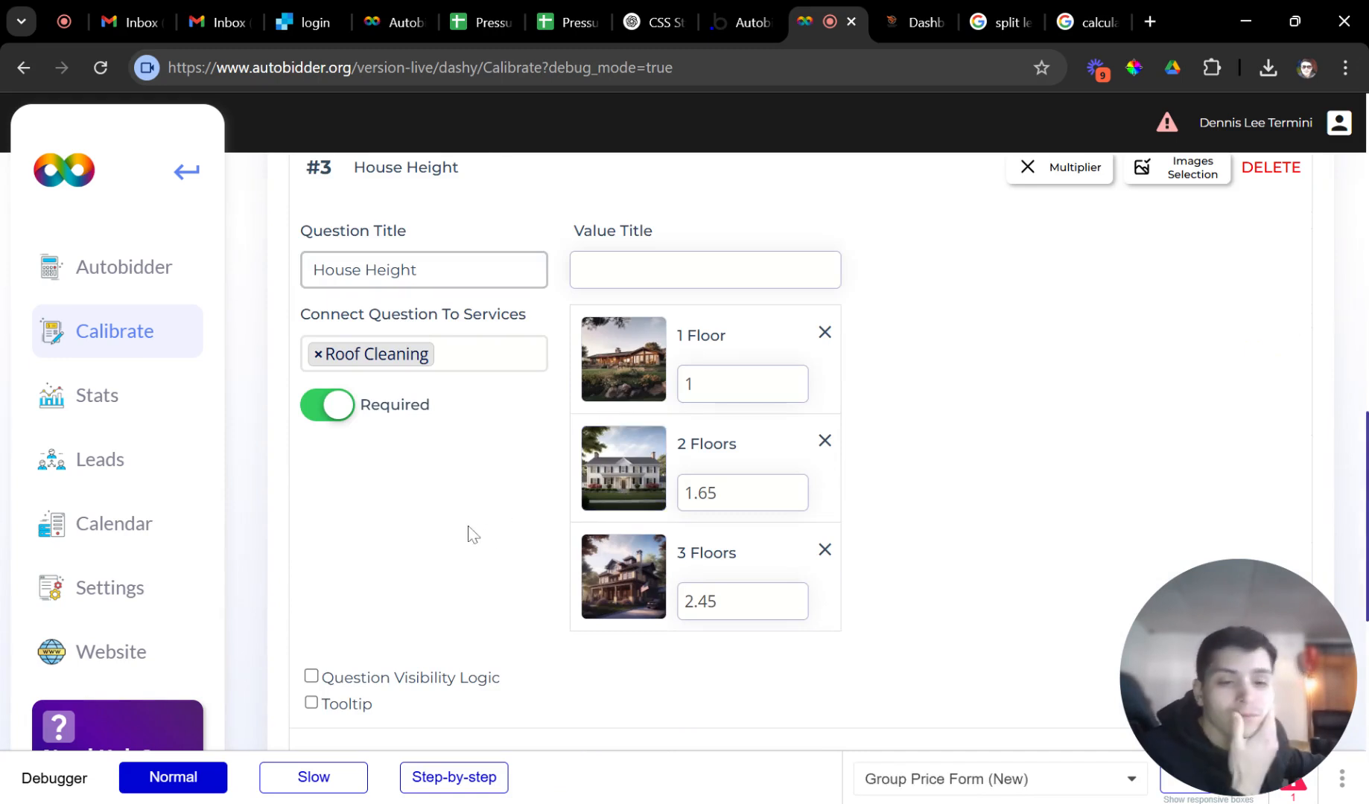
pyautogui.click(715, 493)
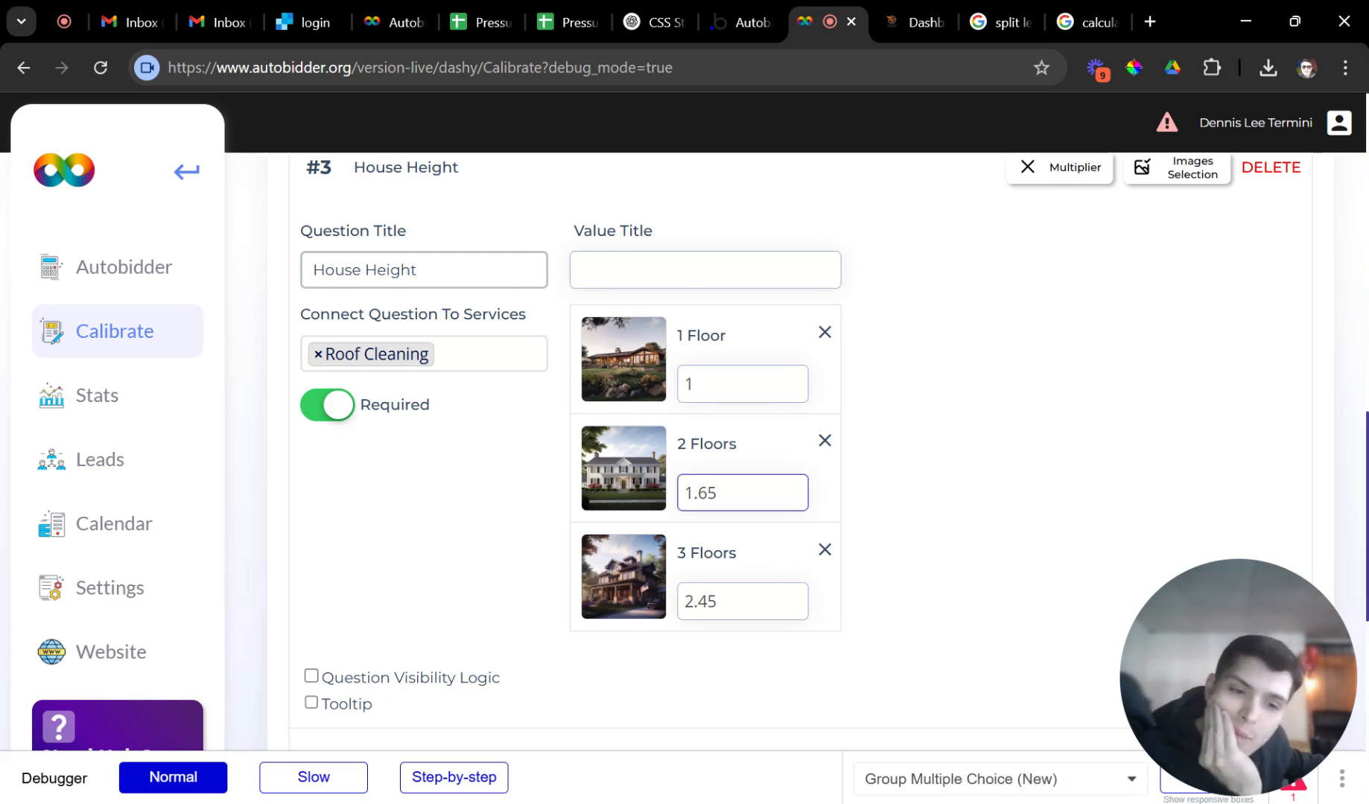
pyautogui.scroll(7, 641, 480)
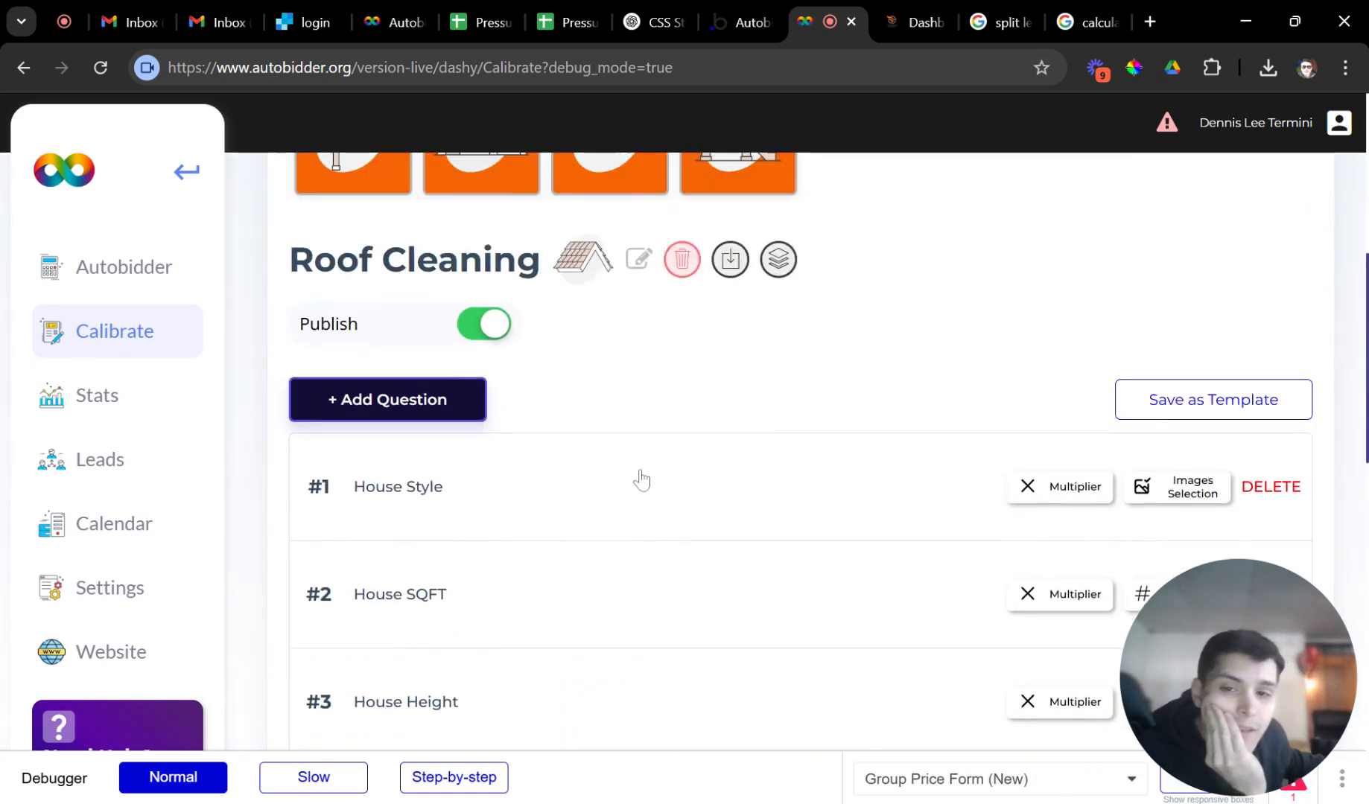
pyautogui.scroll(-4, 889, 507)
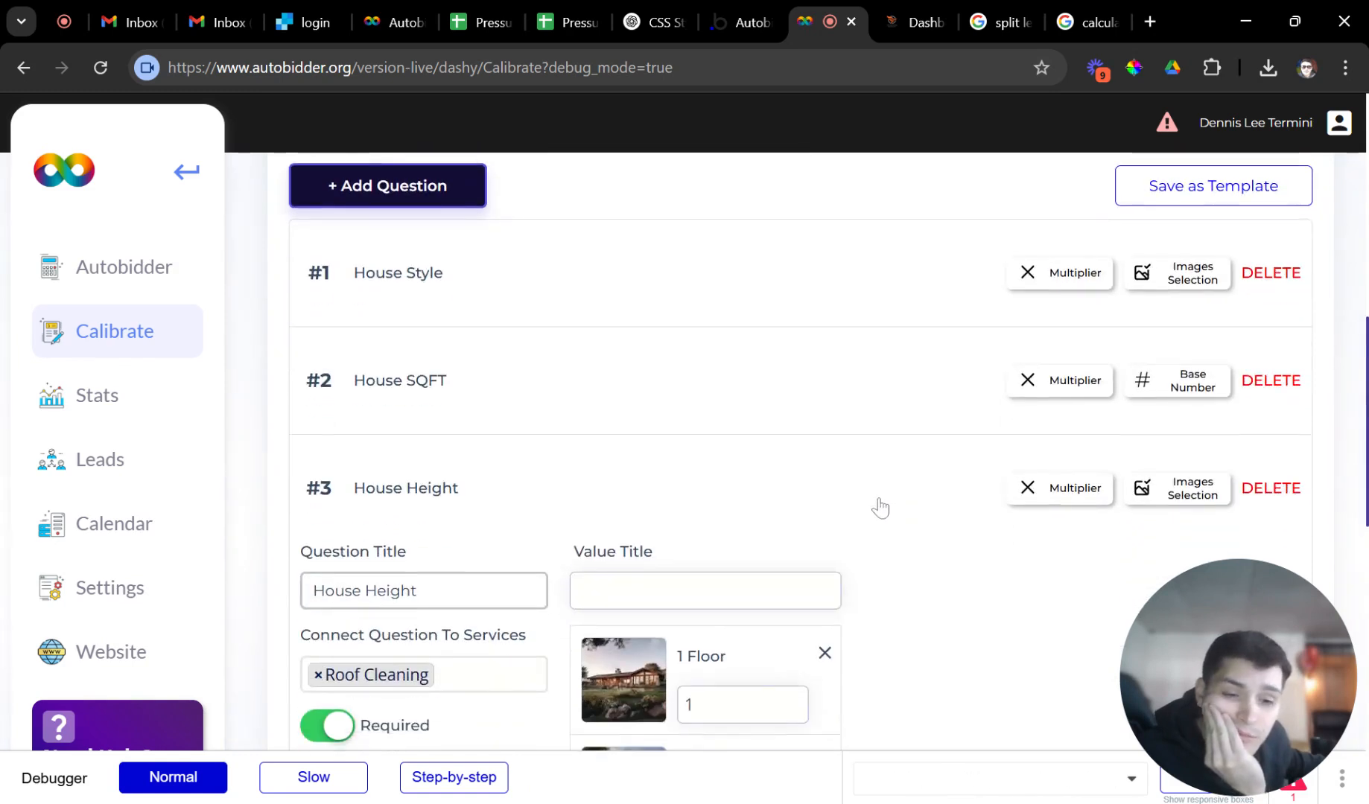
pyautogui.click(815, 490)
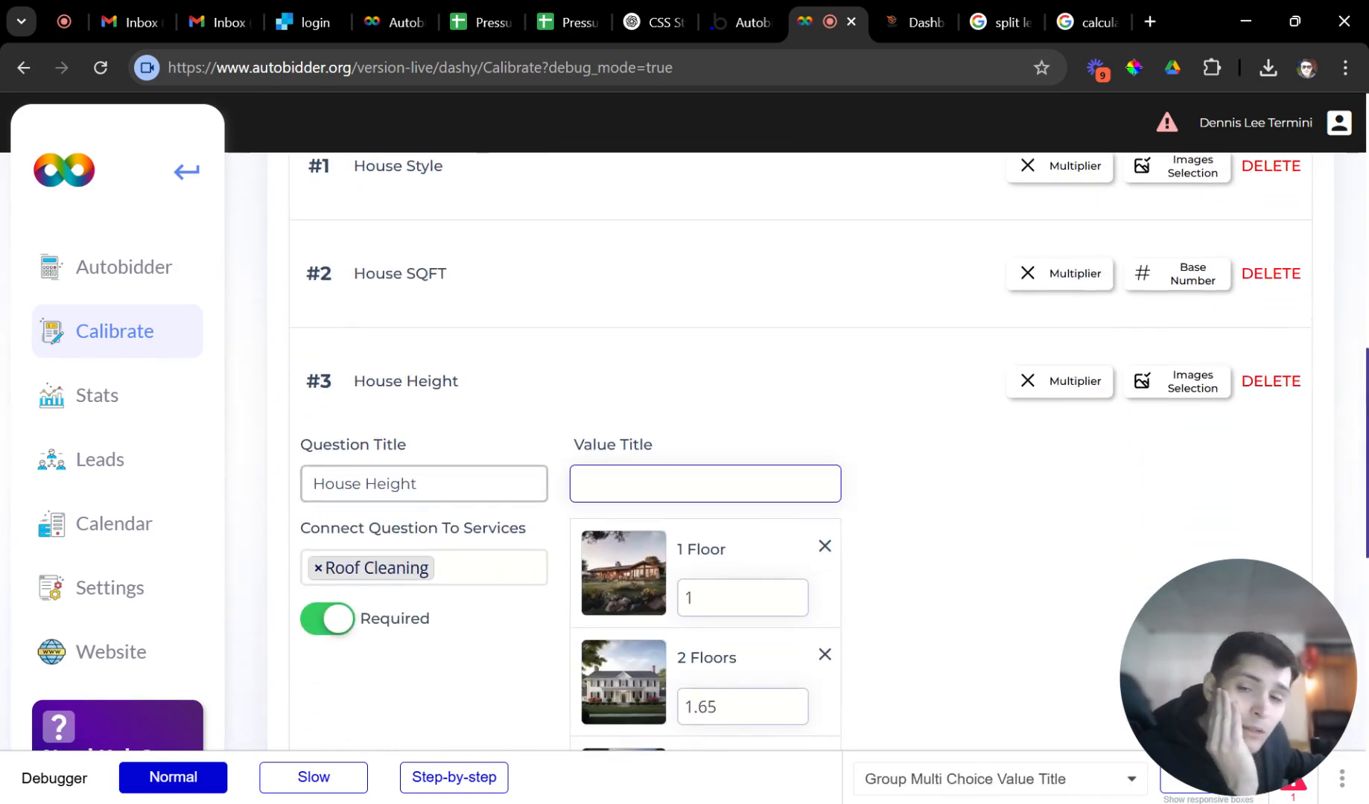
pyautogui.click(796, 514)
pyautogui.scroll(-6, 791, 513)
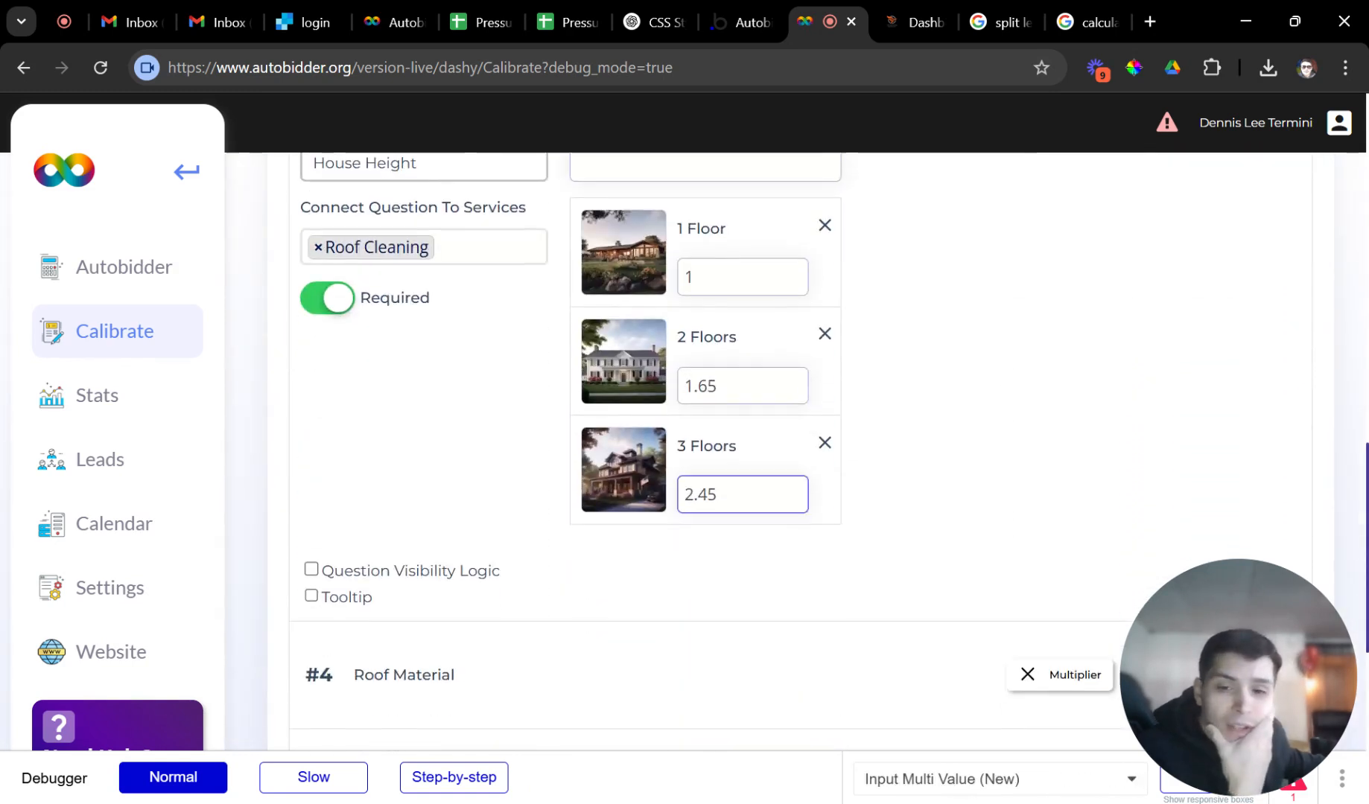
pyautogui.scroll(9, 788, 510)
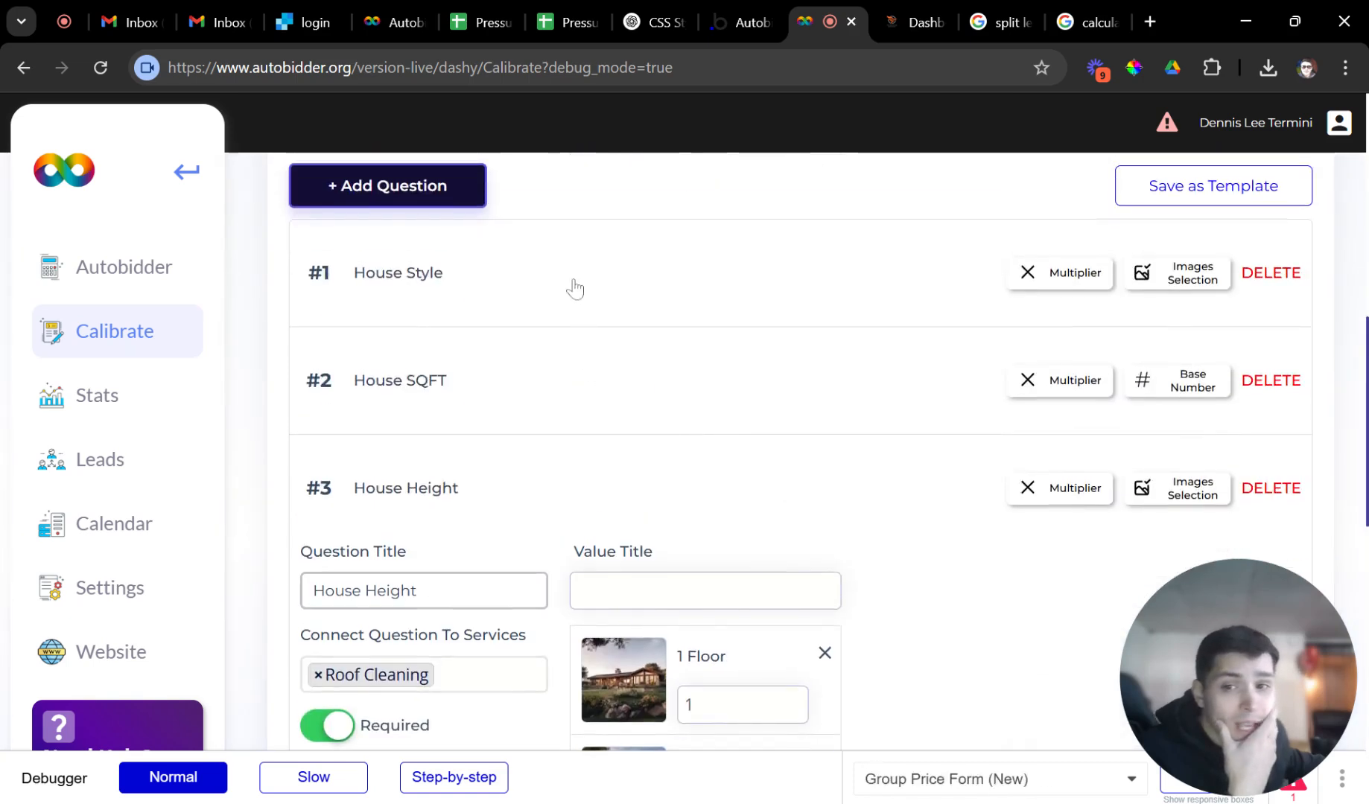
pyautogui.click(578, 281)
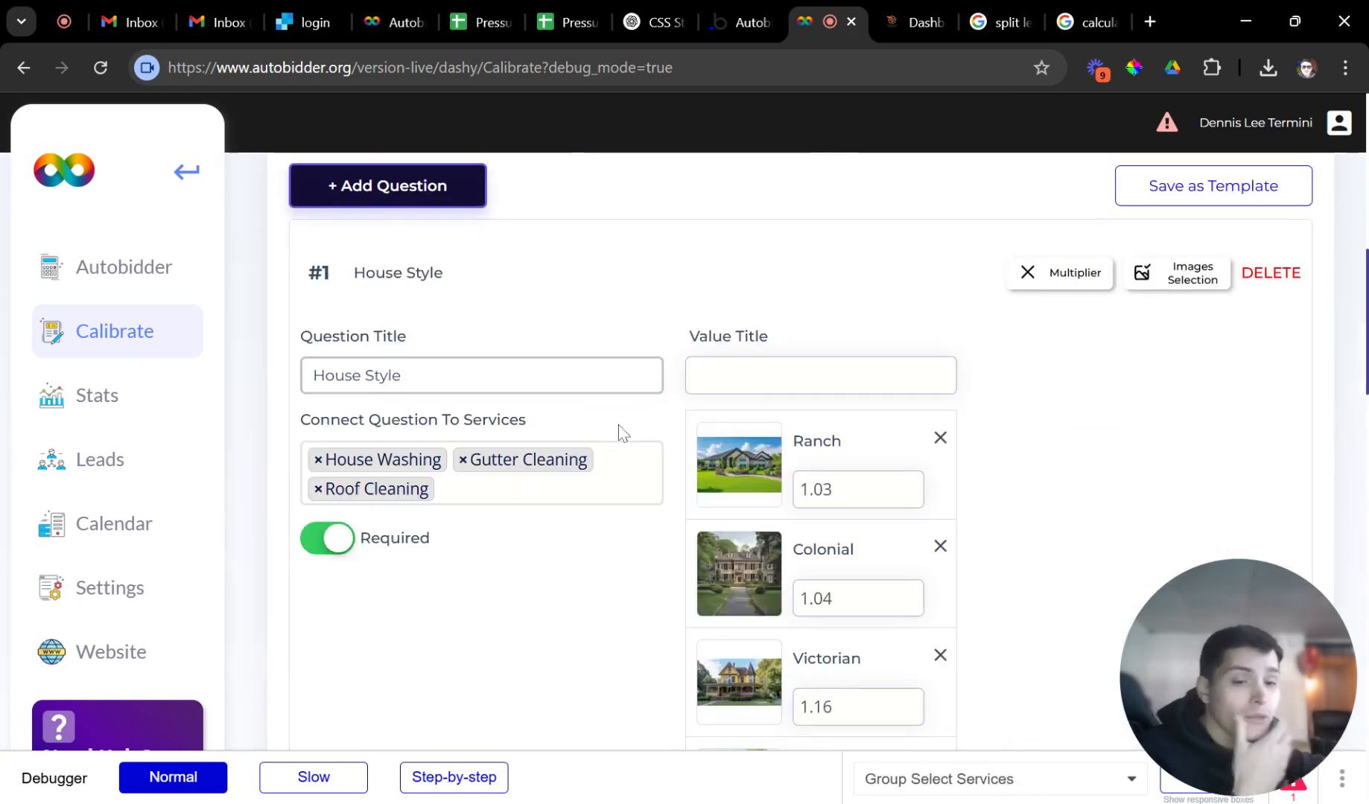
pyautogui.click(573, 312)
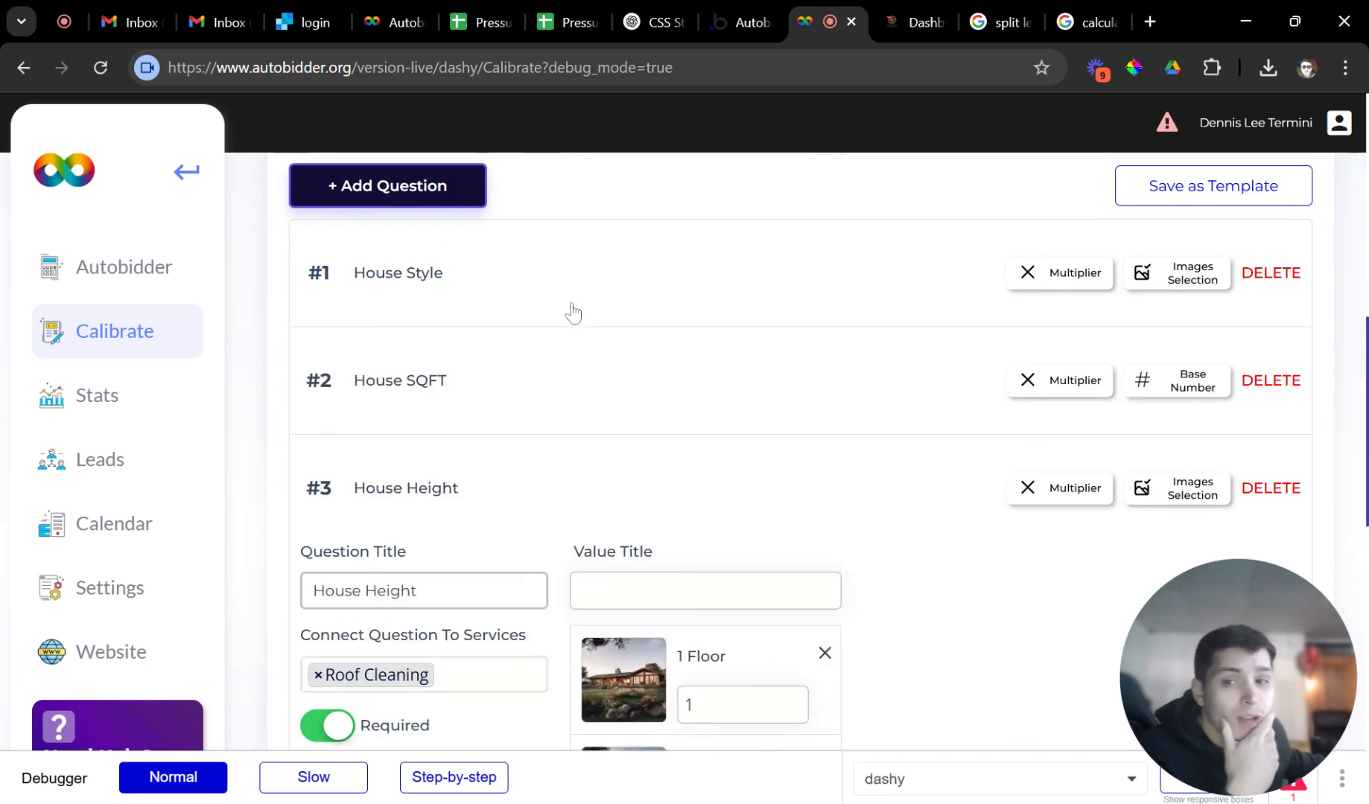
pyautogui.scroll(-2, 752, 468)
pyautogui.scroll(-2, 741, 480)
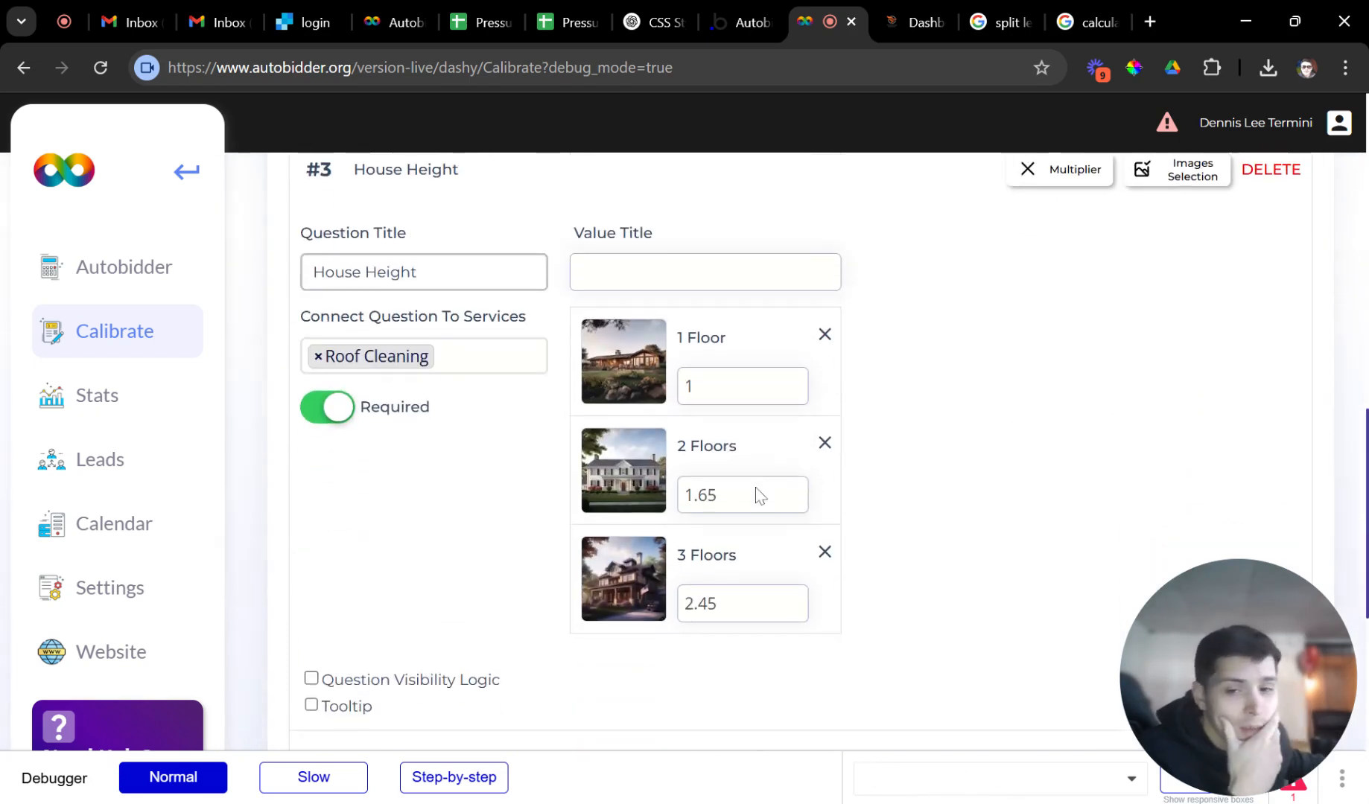
pyautogui.scroll(-2, 756, 506)
pyautogui.scroll(-2, 706, 498)
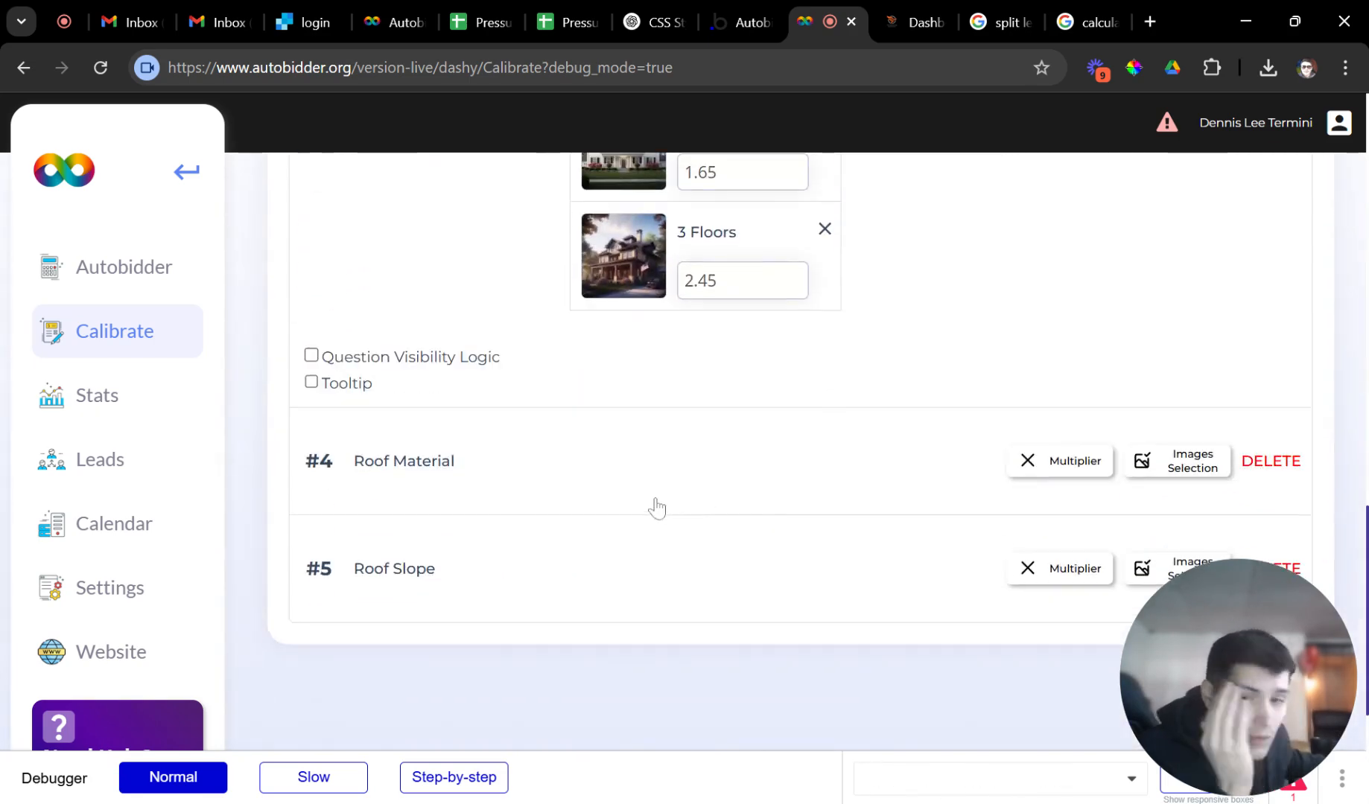
pyautogui.scroll(4, 566, 525)
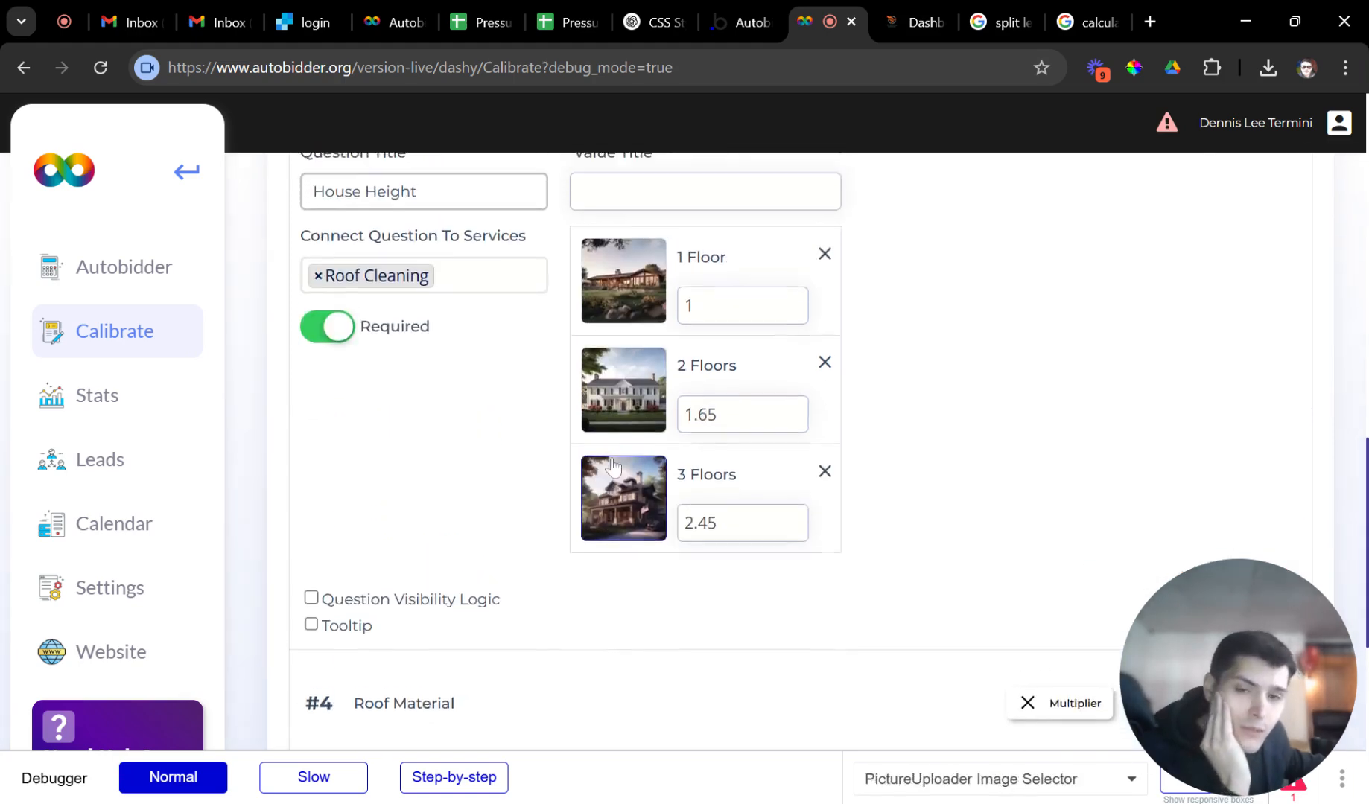
pyautogui.scroll(-1, 754, 474)
pyautogui.scroll(7, 721, 452)
# Start a new drop-down multiplier question titled 'Full or Partial?'.
pyautogui.click(445, 408)
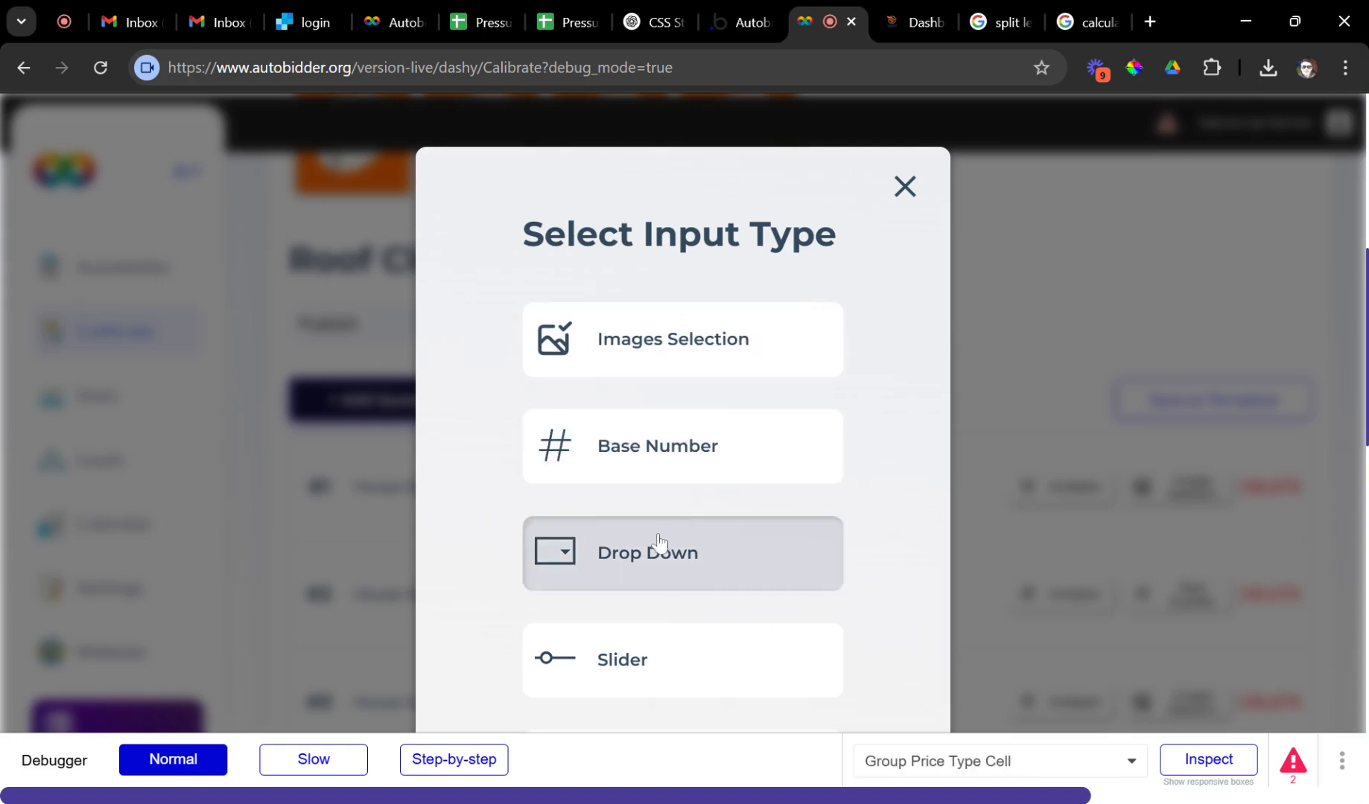
pyautogui.scroll(-3, 658, 547)
pyautogui.scroll(2, 666, 456)
pyautogui.click(648, 452)
pyautogui.scroll(1, 648, 402)
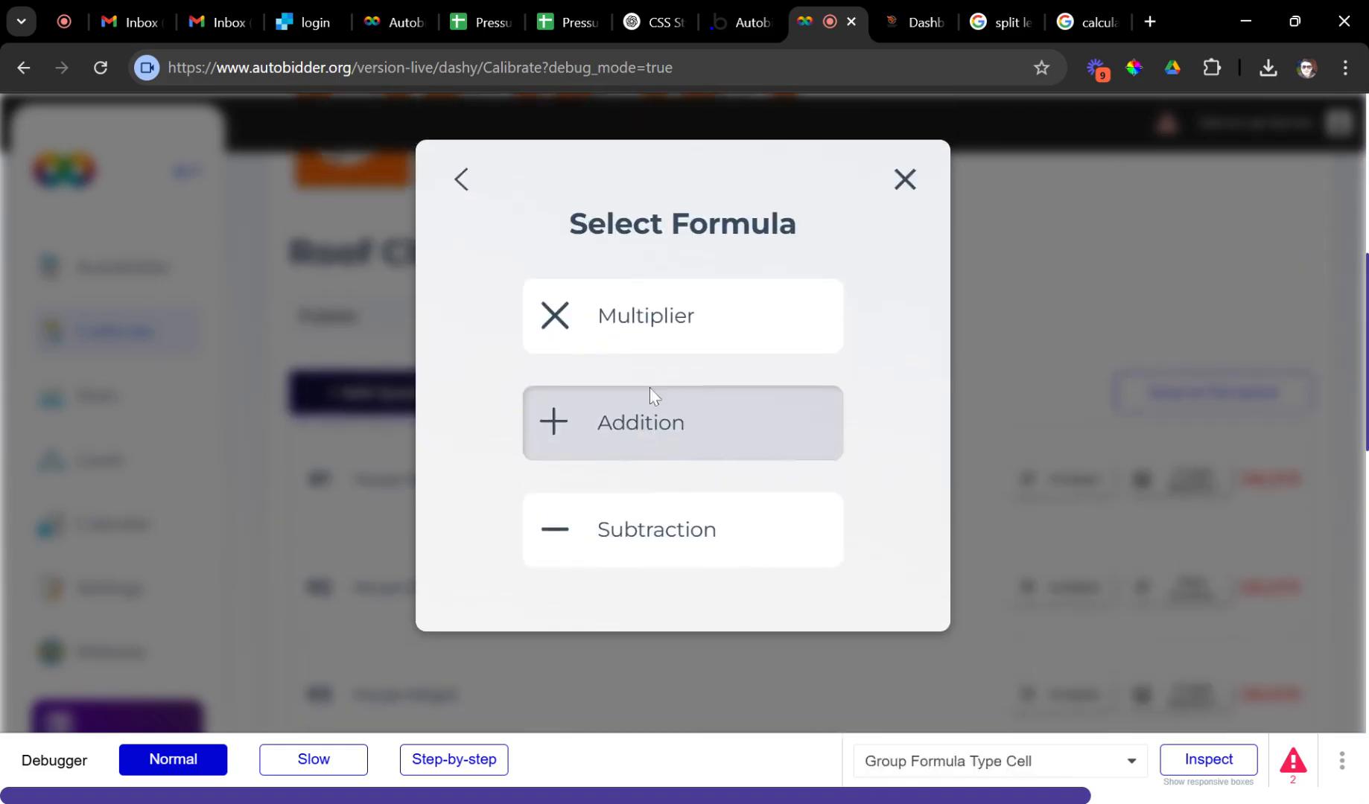
pyautogui.click(630, 350)
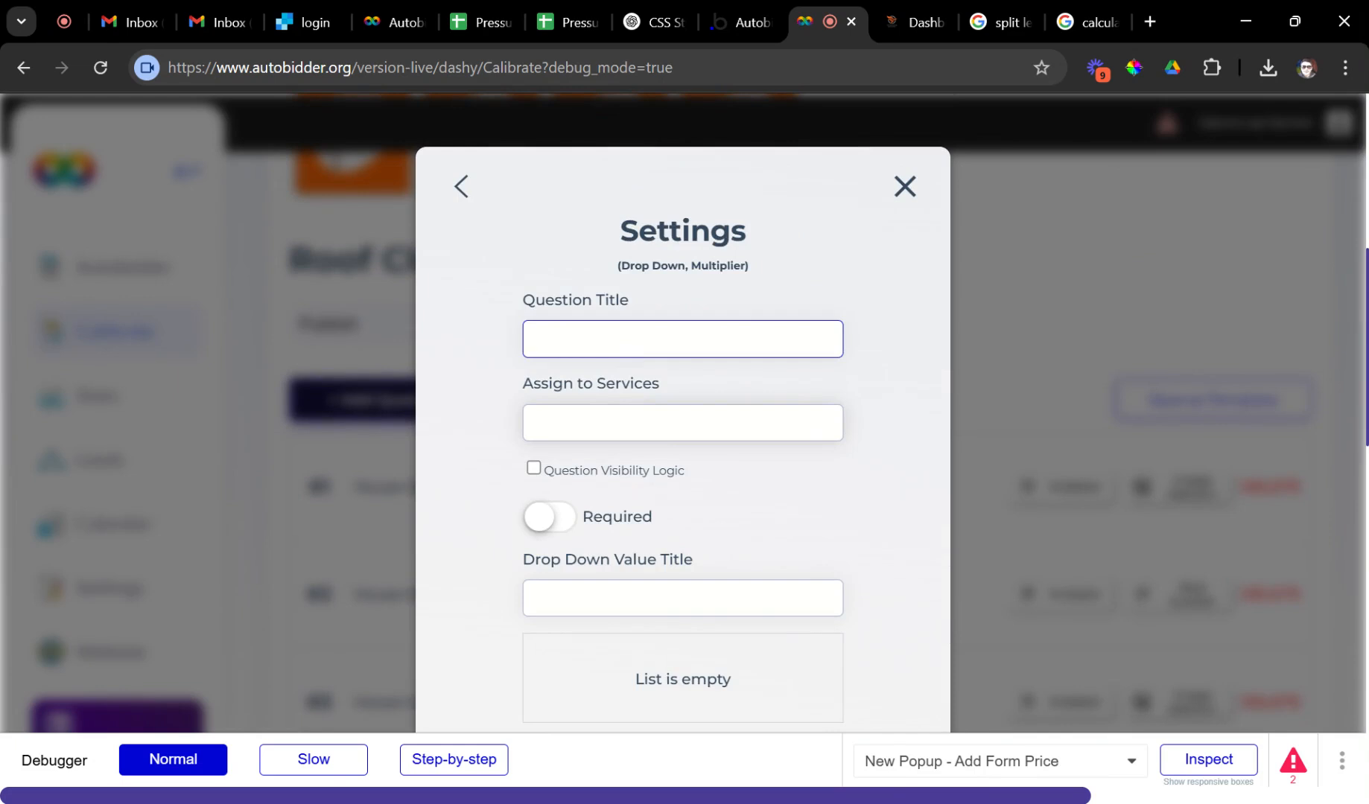
pyautogui.hotkey('ctrl', 'f')
pyautogui.write('ull')
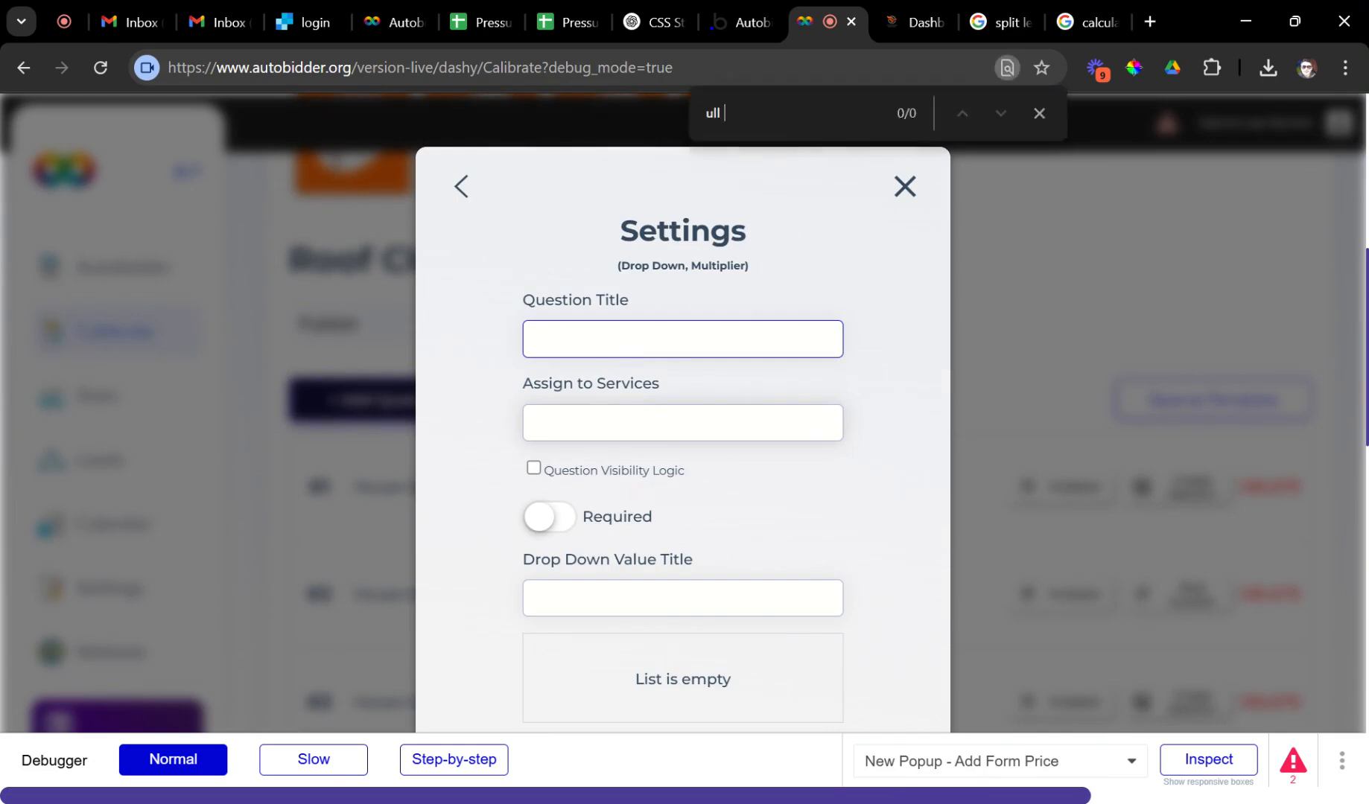
pyautogui.click(571, 220)
pyautogui.click(603, 340)
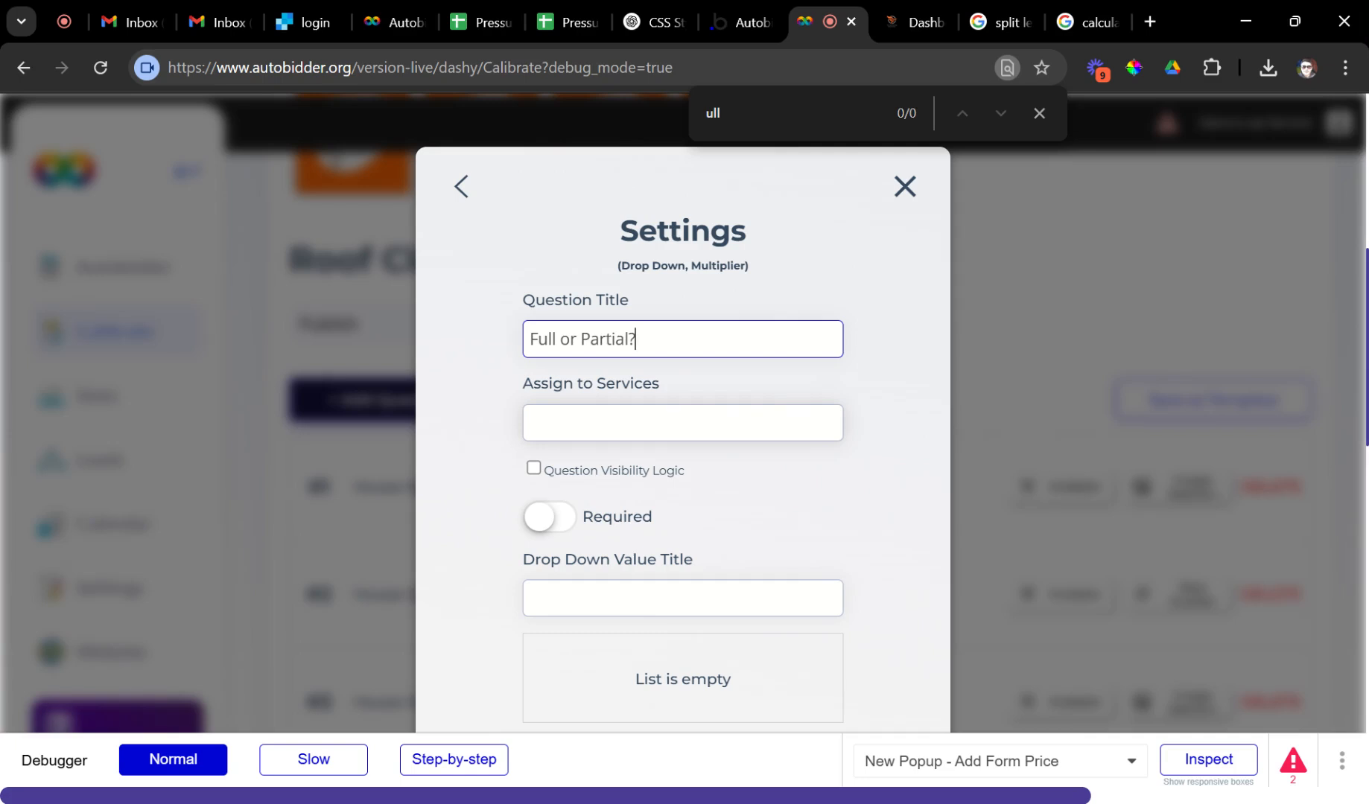
# Assign the question to Roof Cleaning, make it required, and add it to the form.
pyautogui.click(625, 423)
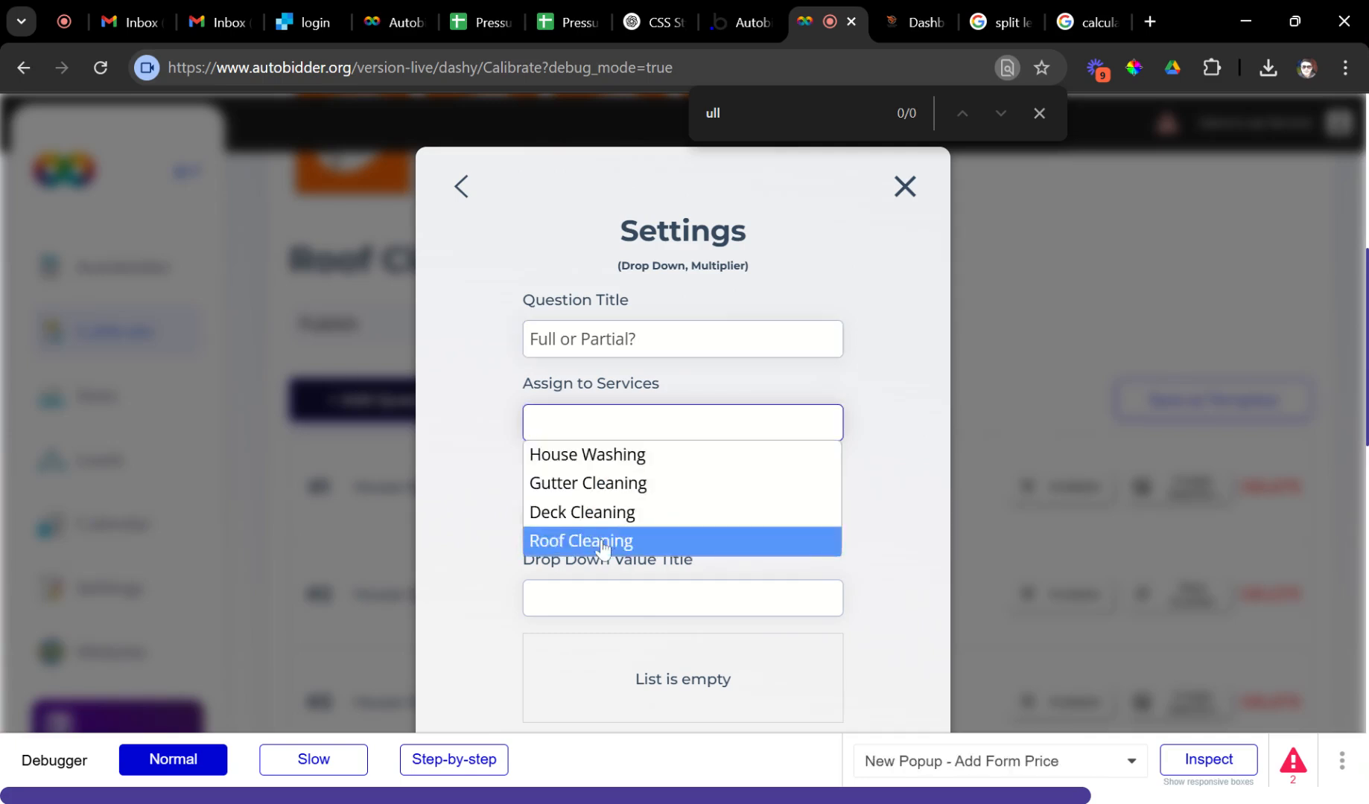
pyautogui.click(560, 543)
pyautogui.click(555, 523)
pyautogui.scroll(-1, 581, 551)
pyautogui.click(589, 495)
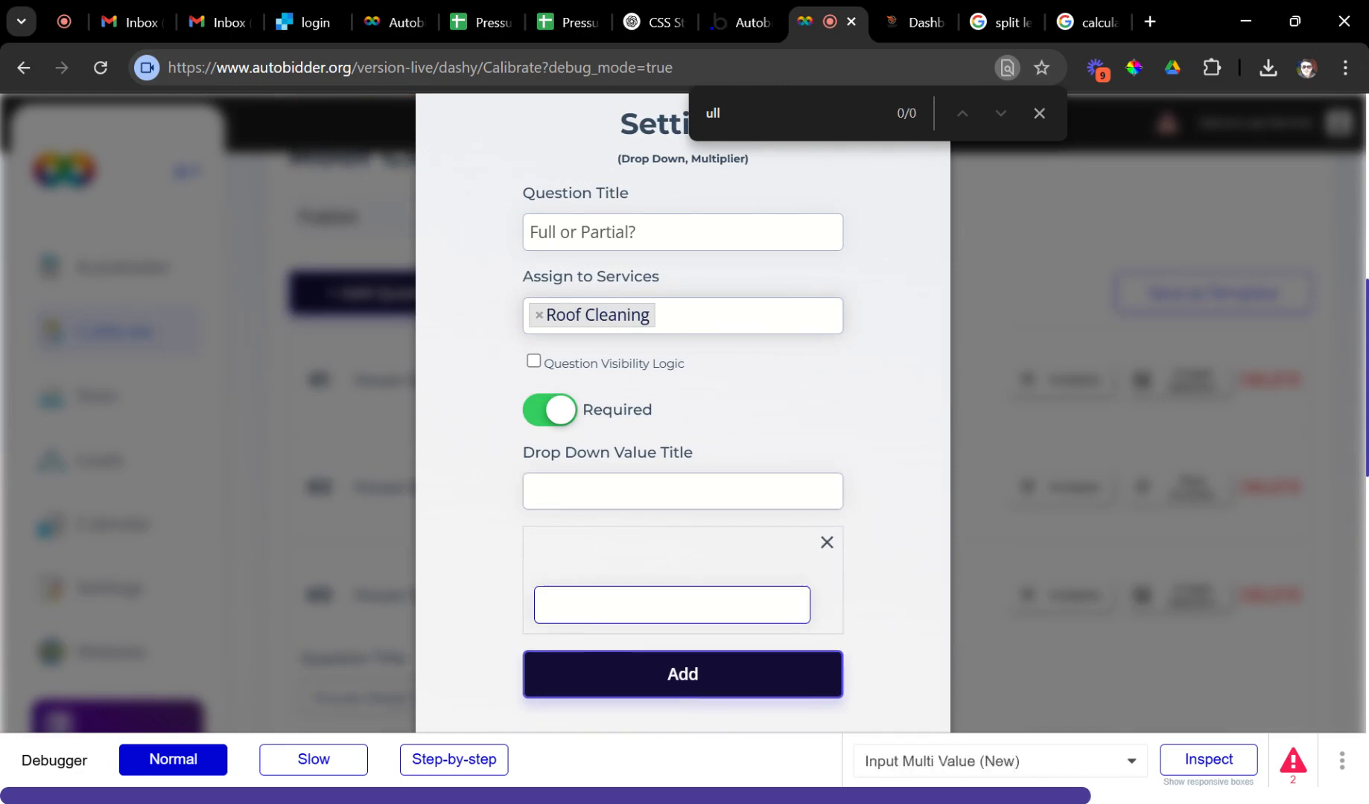
pyautogui.click(602, 677)
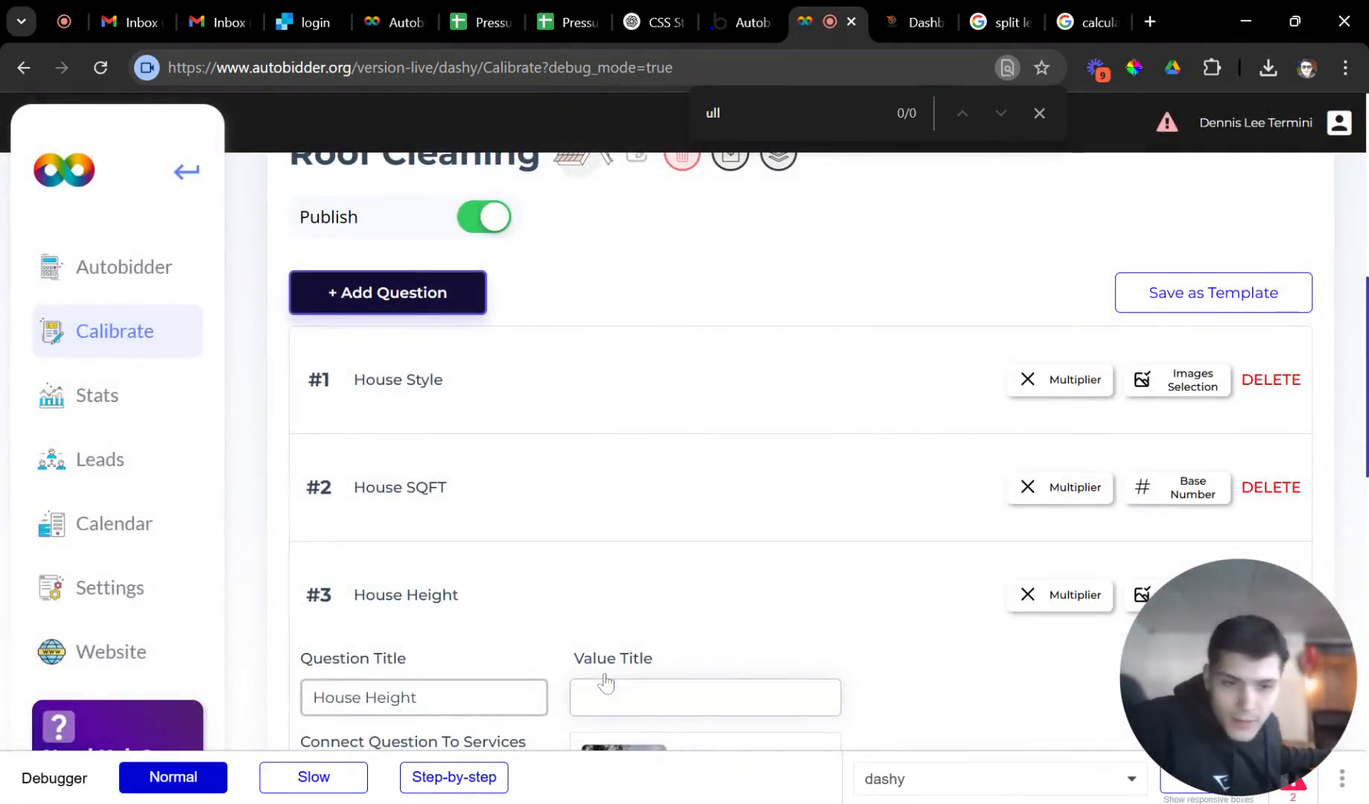
# Replace the blank option of question #6 with the choices Full and Partial.
pyautogui.scroll(-12, 864, 473)
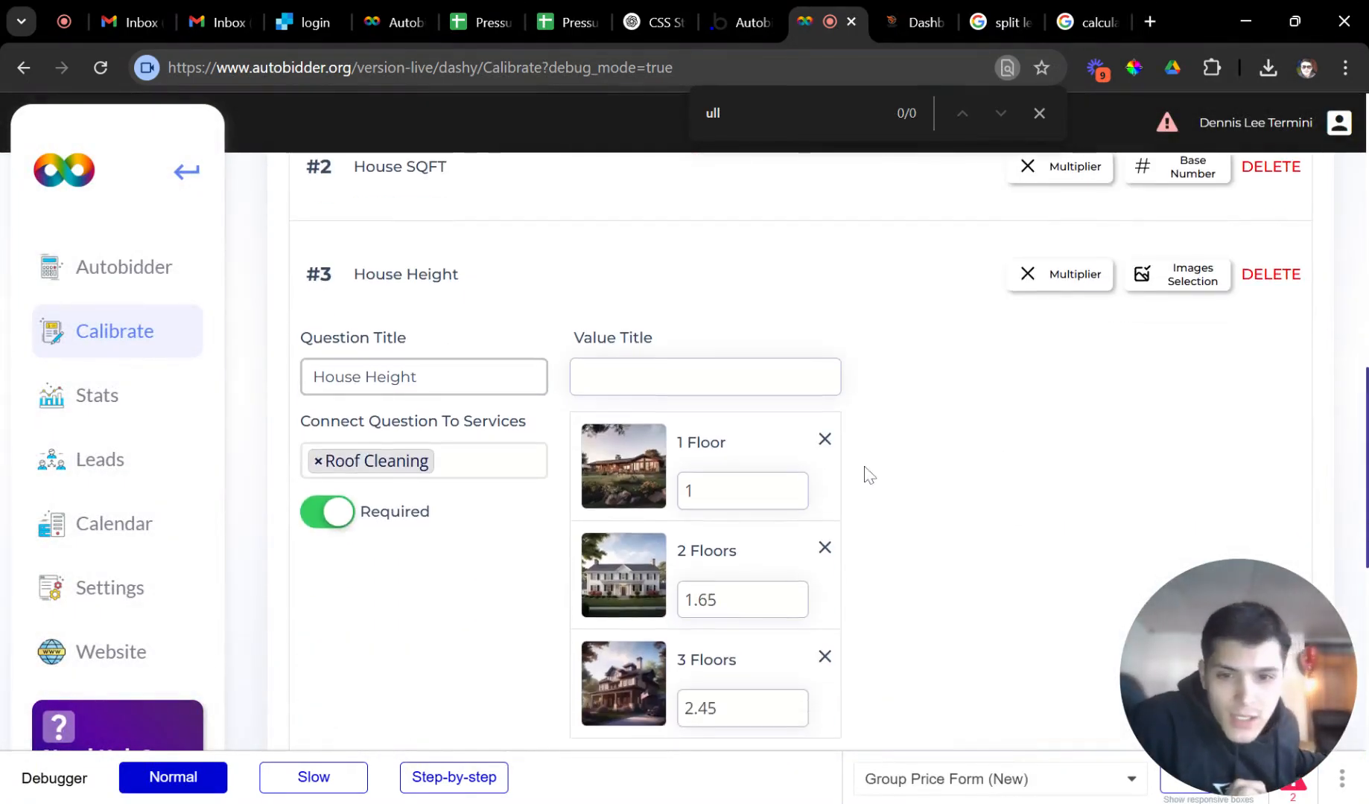
pyautogui.scroll(3, 708, 512)
pyautogui.click(581, 503)
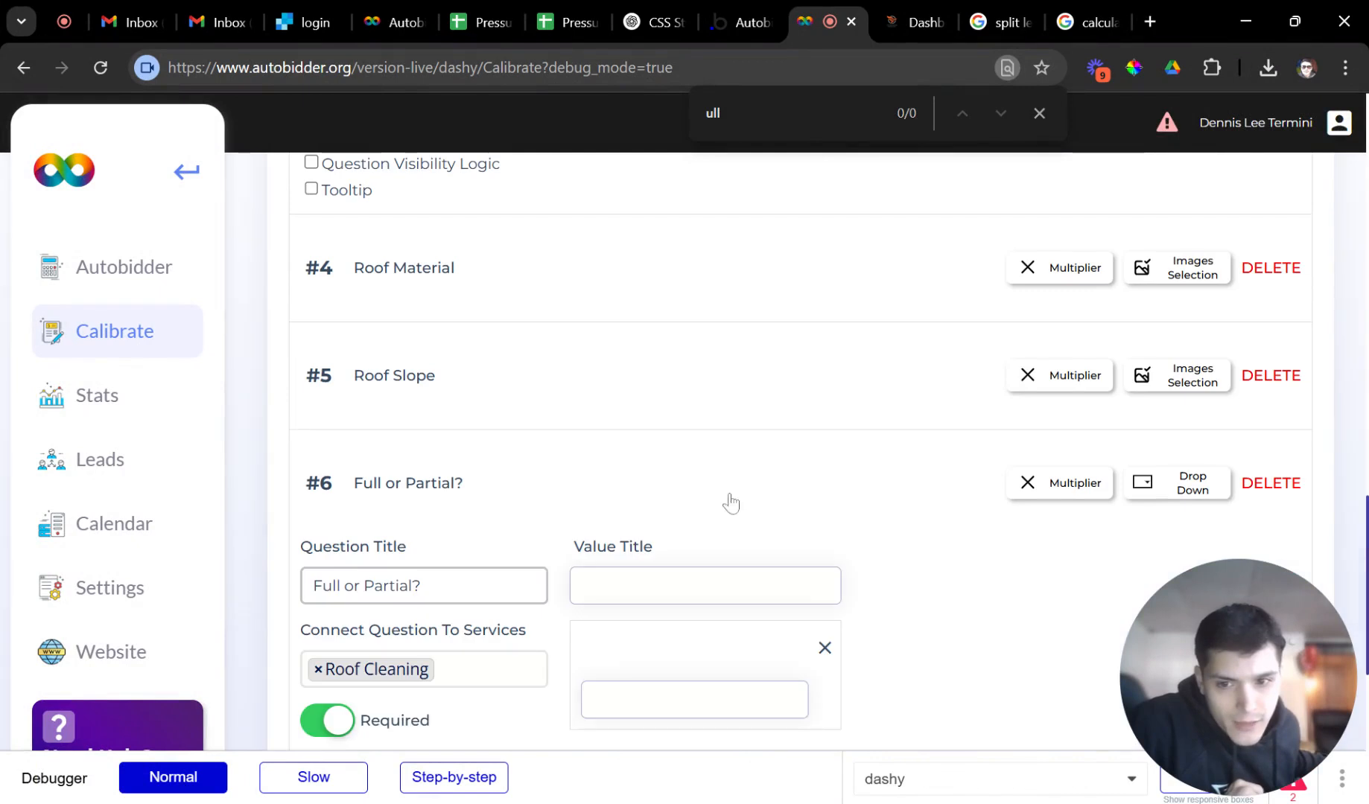
pyautogui.scroll(-3, 525, 498)
pyautogui.click(595, 333)
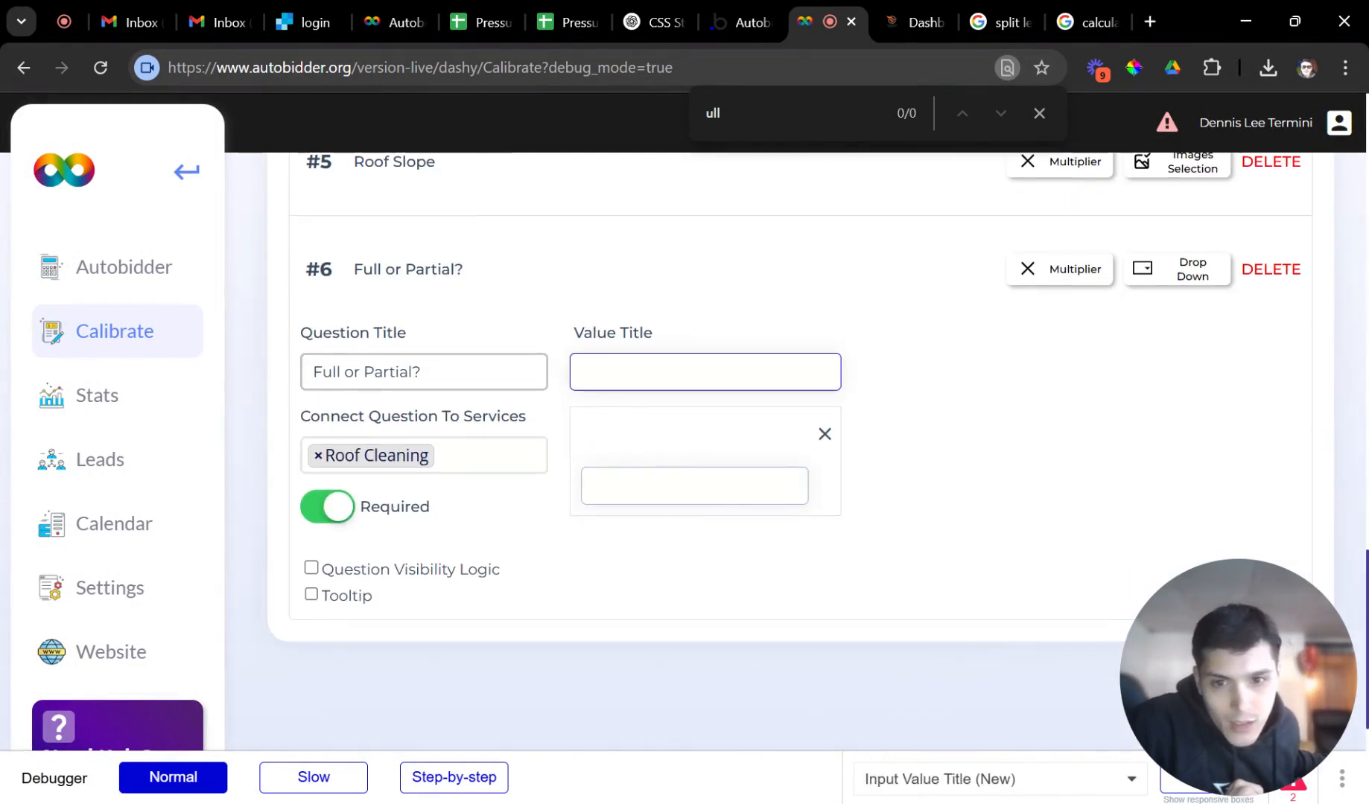
pyautogui.doubleClick(594, 333)
pyautogui.click(615, 333)
pyautogui.moveTo(656, 341); pyautogui.dragTo(570, 340)
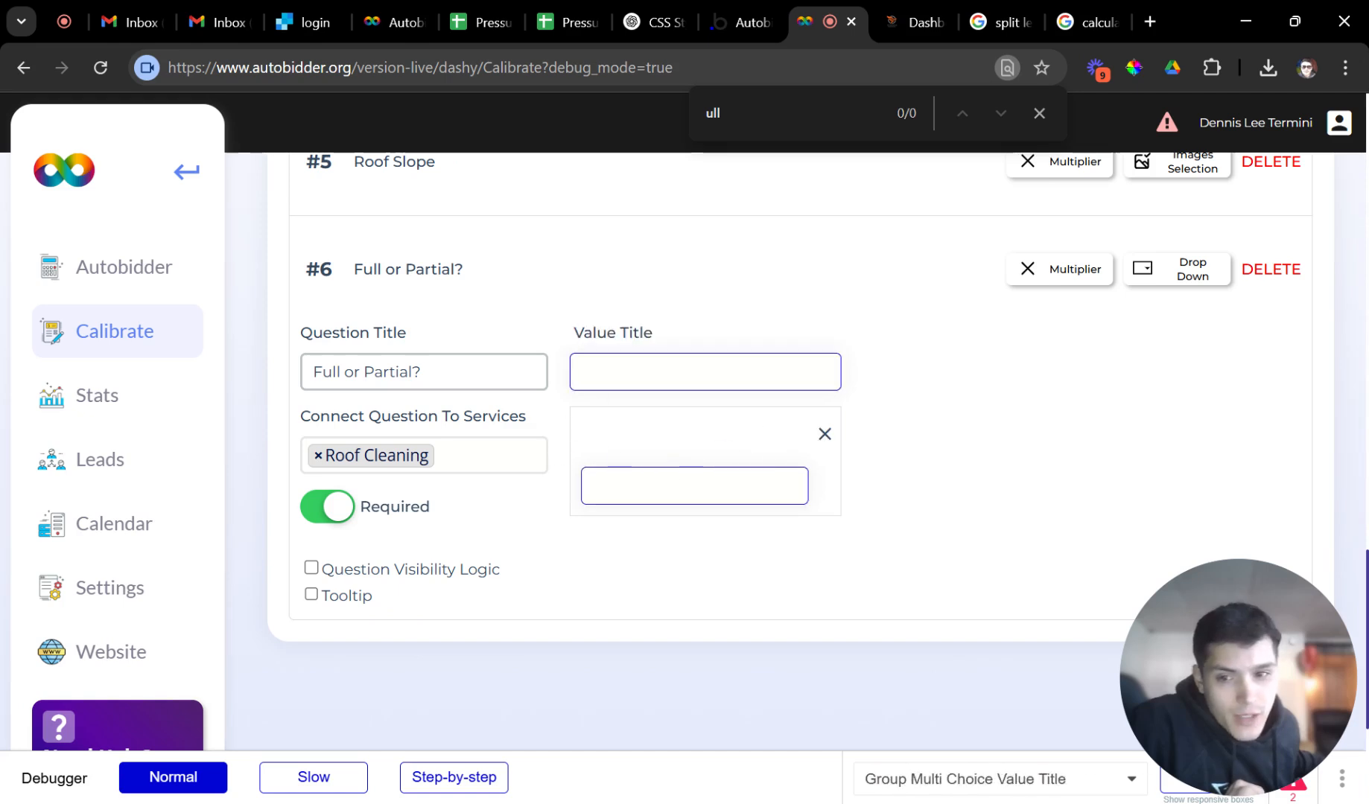
pyautogui.click(824, 435)
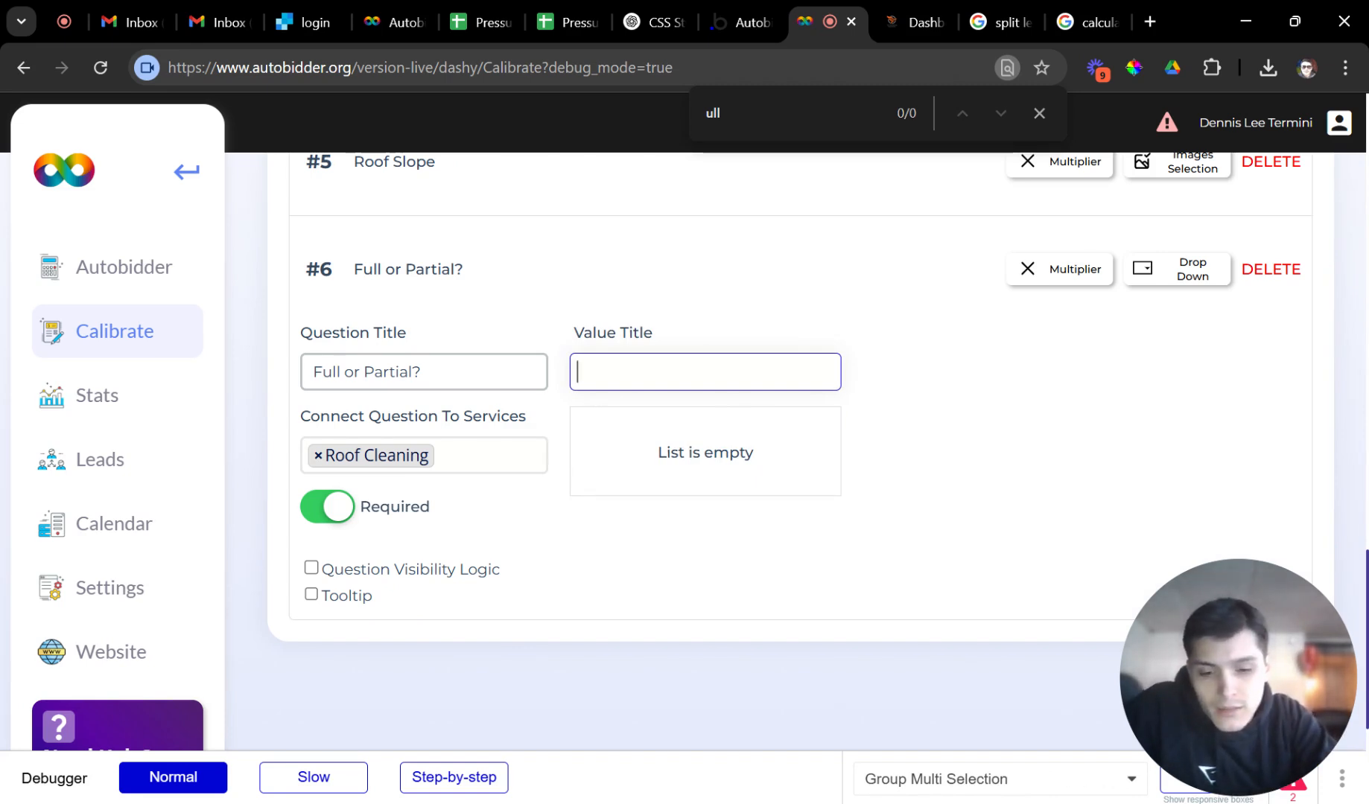
pyautogui.press('Return')
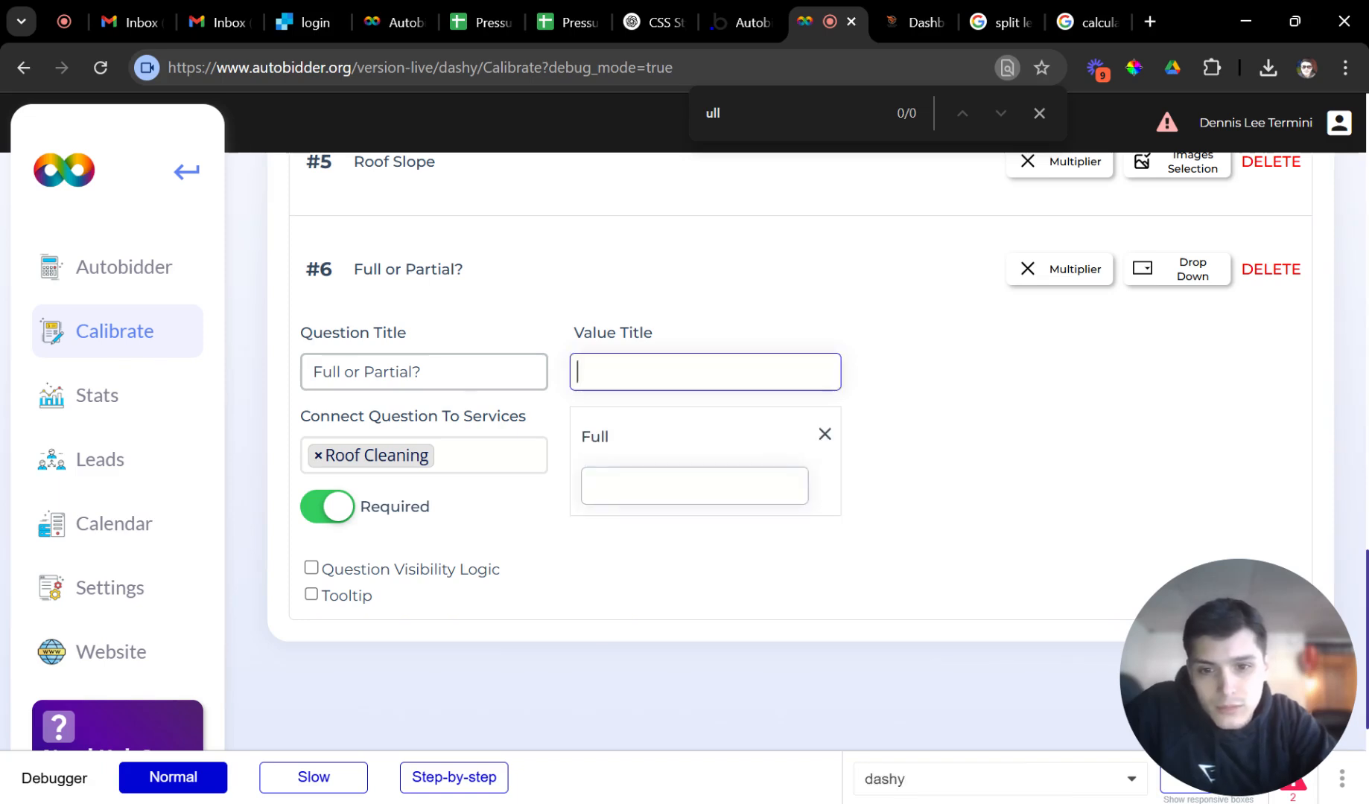
pyautogui.write('Partial')
pyautogui.press('Return')
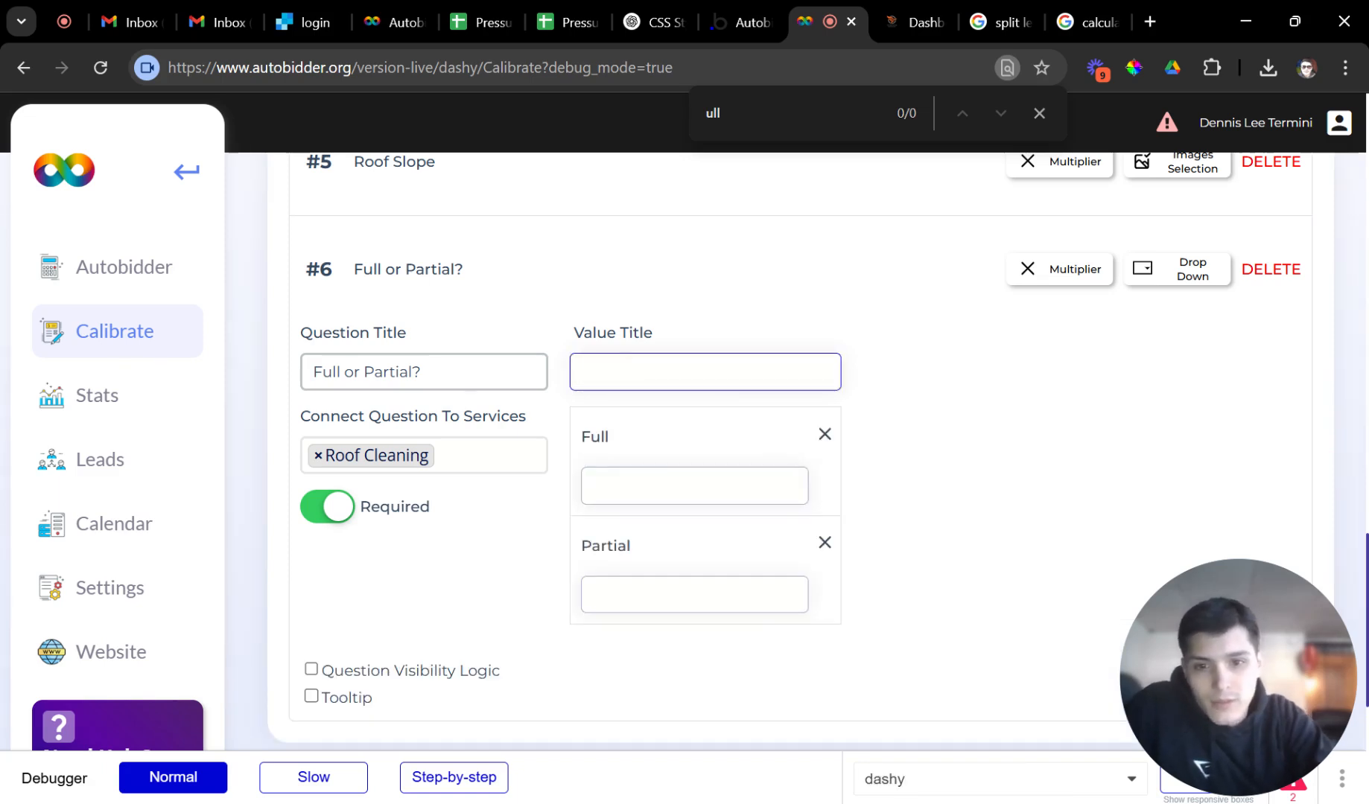
# Set multipliers of 1 for Full and 0.9 for Partial, then collapse the questions.
pyautogui.click(694, 486)
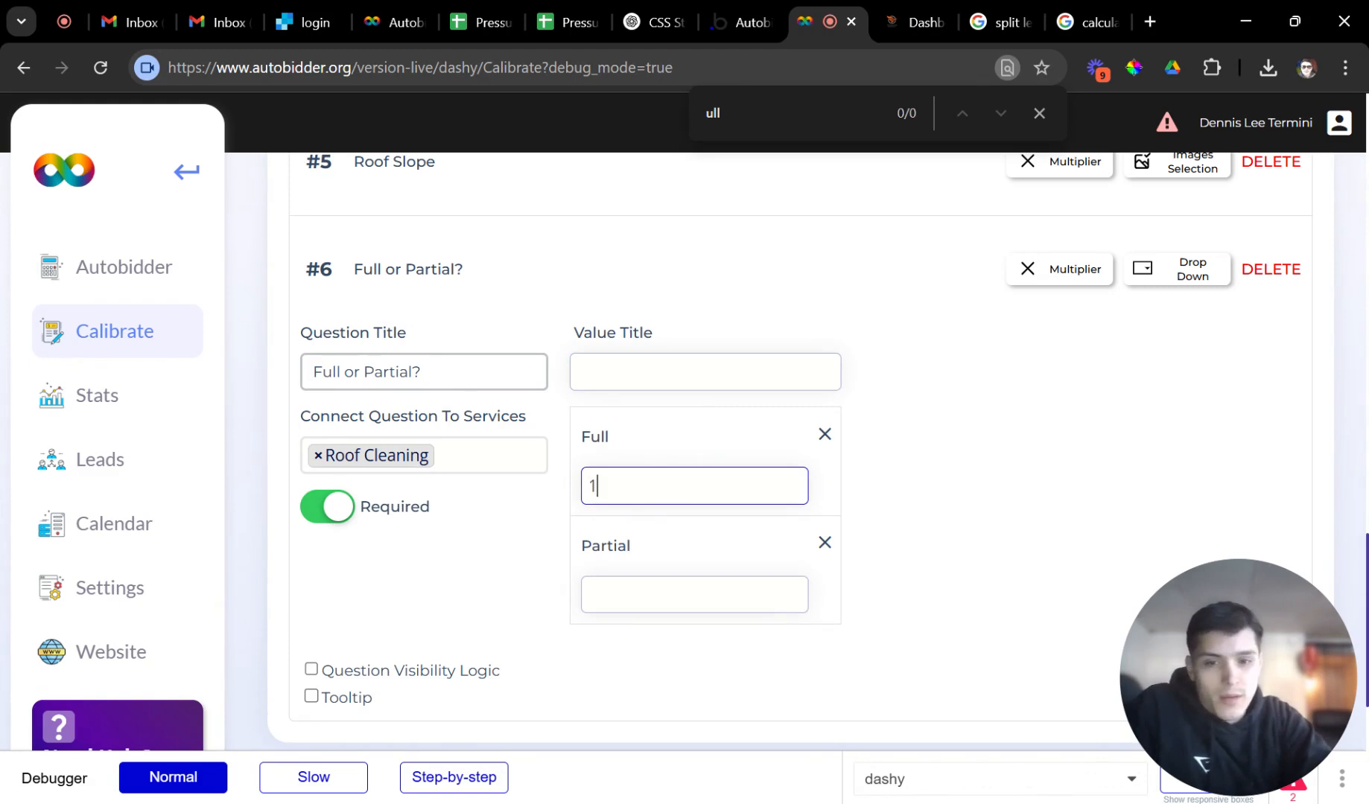
pyautogui.click(679, 594)
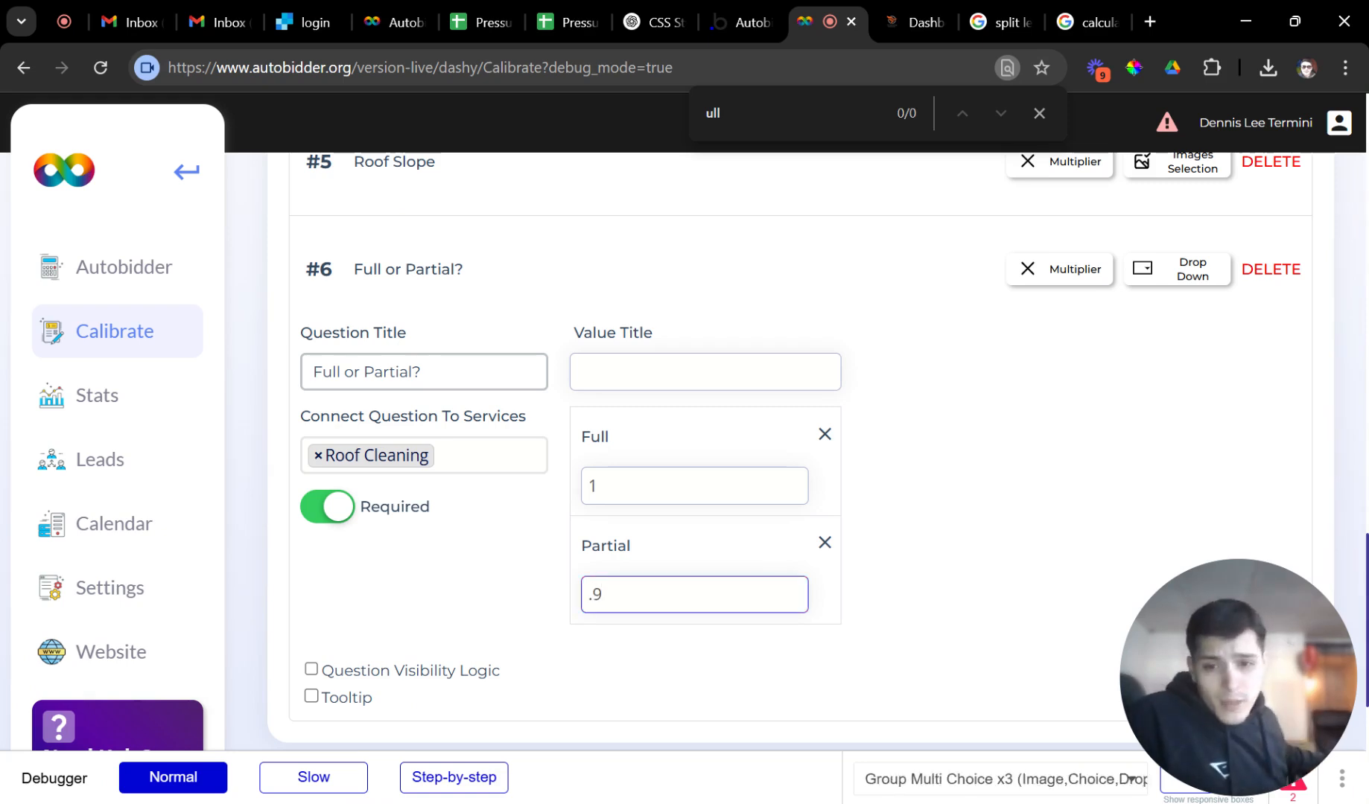
pyautogui.click(1011, 438)
pyautogui.click(621, 253)
pyautogui.scroll(8, 661, 294)
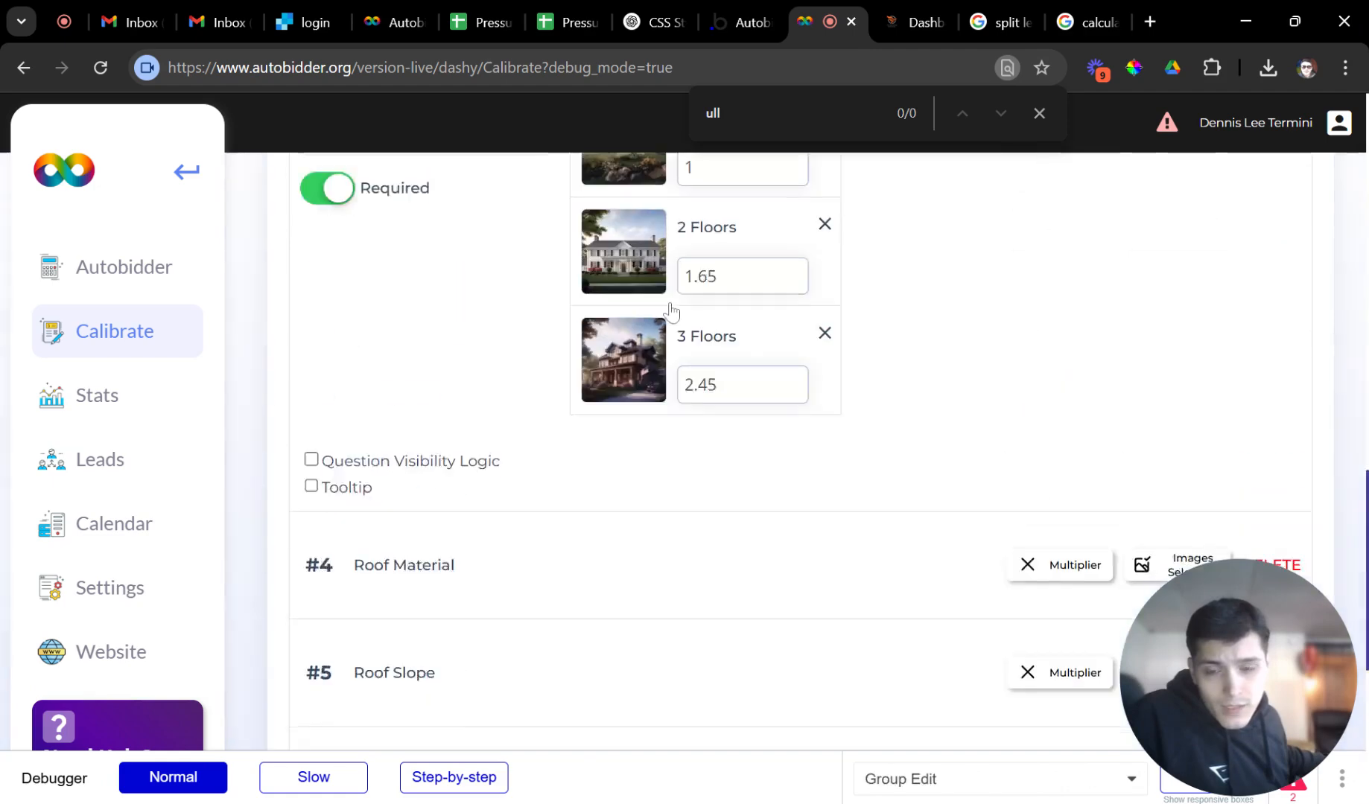
pyautogui.scroll(2, 648, 308)
pyautogui.click(540, 382)
# Create 'Roughly, How Much?' as an Images Selection multiplier for Roof Cleaning, required and single-choice only.
pyautogui.scroll(5, 552, 354)
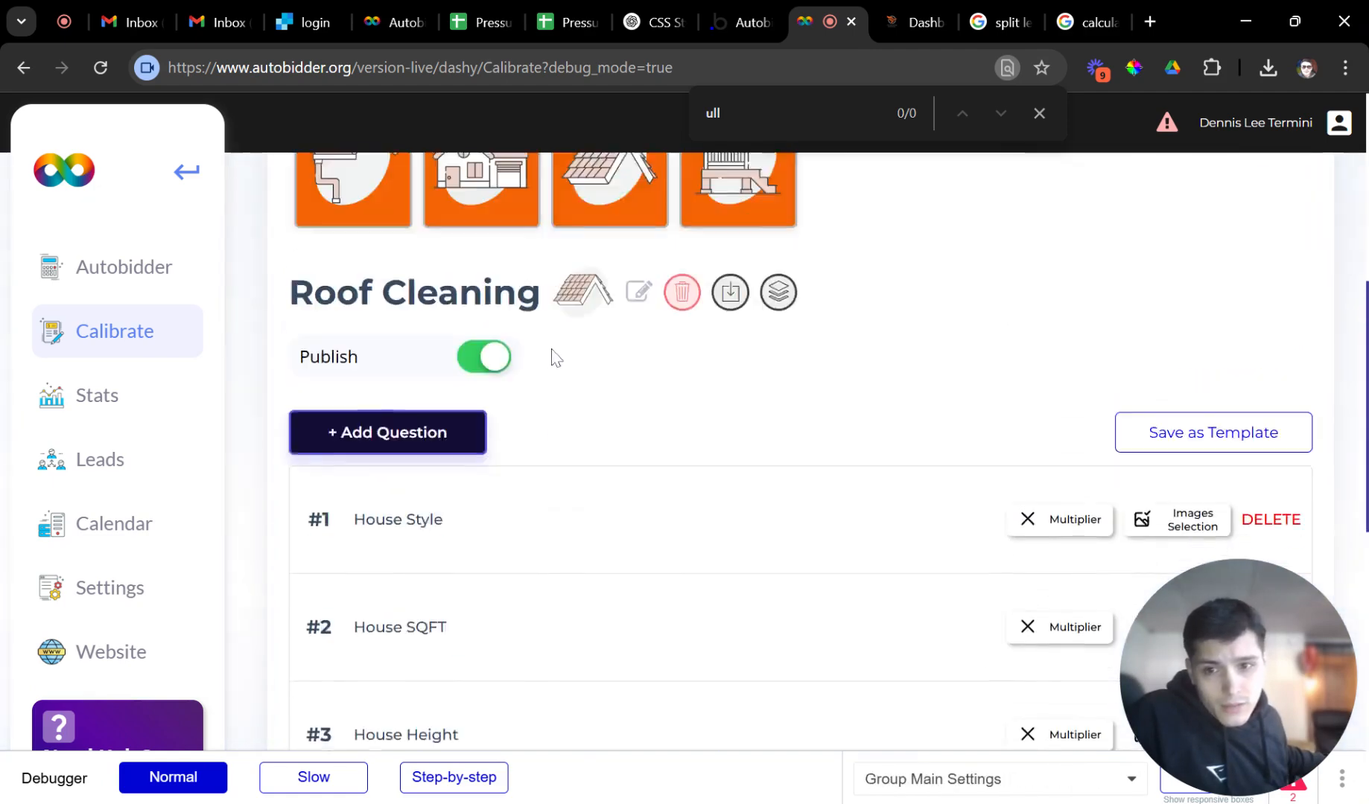
pyautogui.click(451, 429)
pyautogui.scroll(-2, 605, 510)
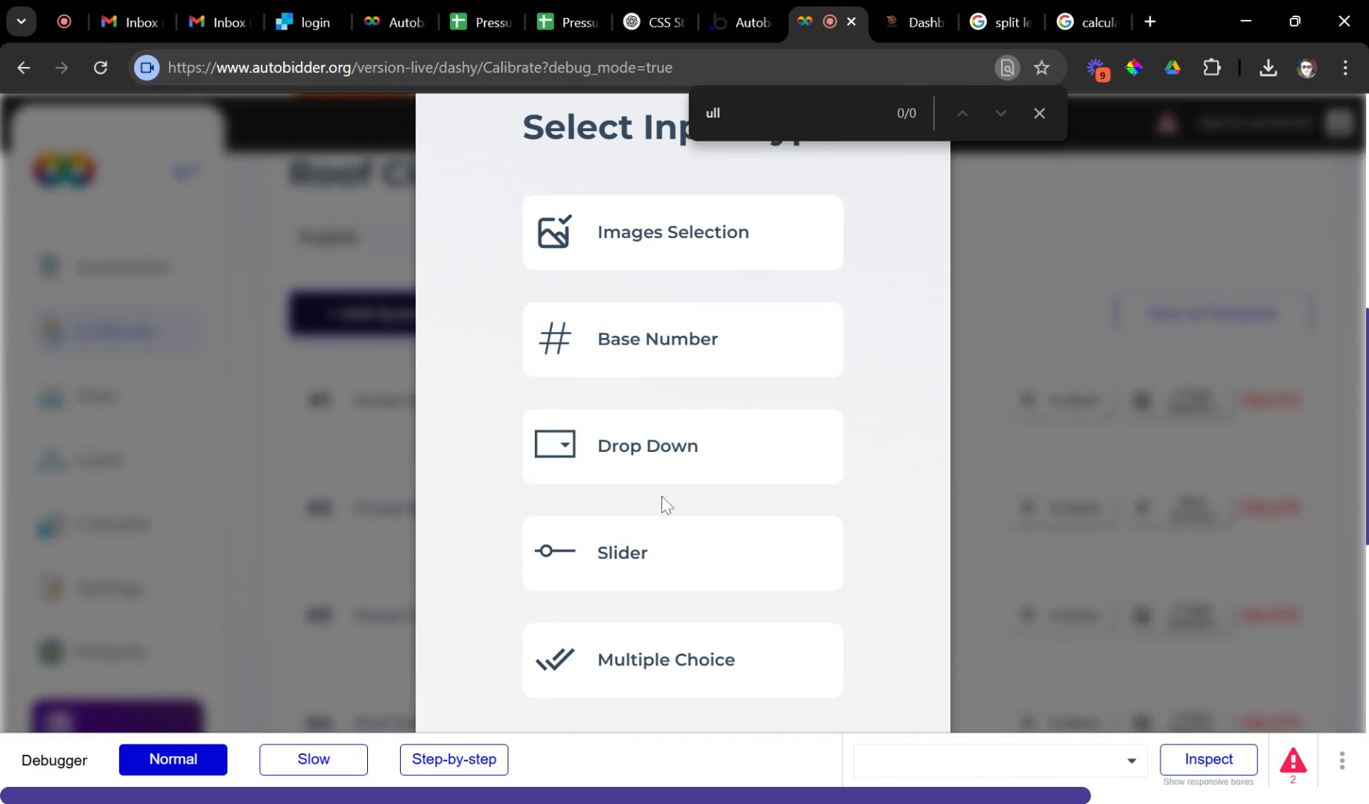
pyautogui.moveTo(705, 251); pyautogui.dragTo(711, 254)
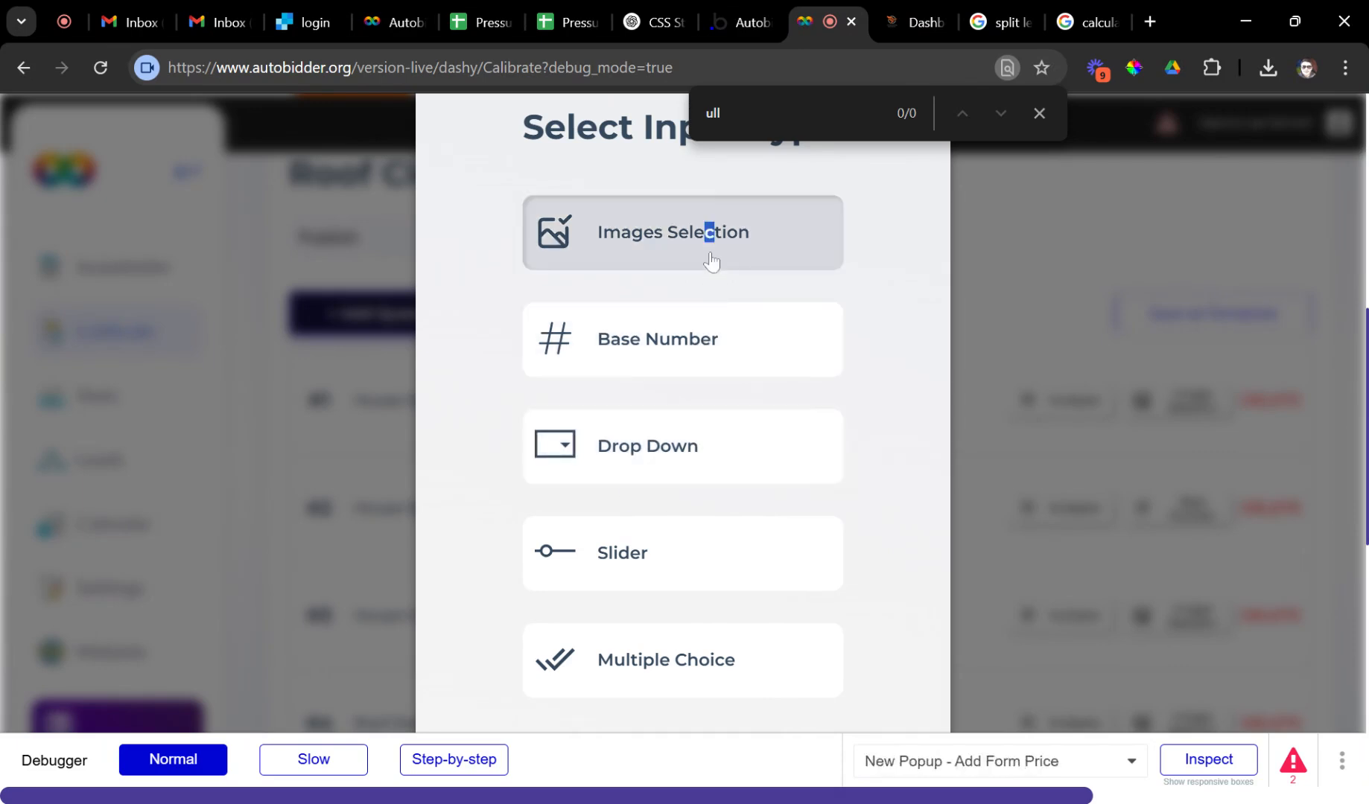
pyautogui.click(711, 258)
pyautogui.click(687, 220)
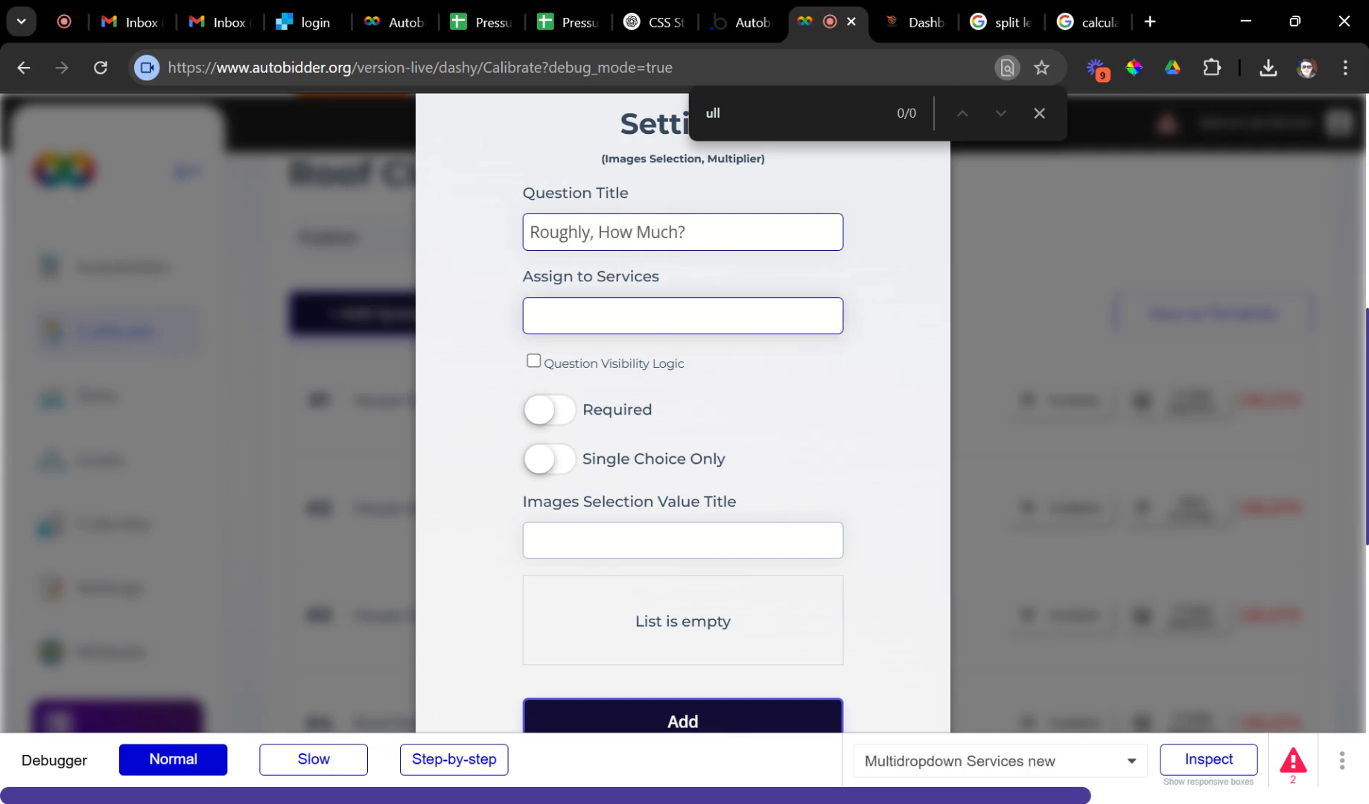
pyautogui.click(655, 319)
pyautogui.click(630, 429)
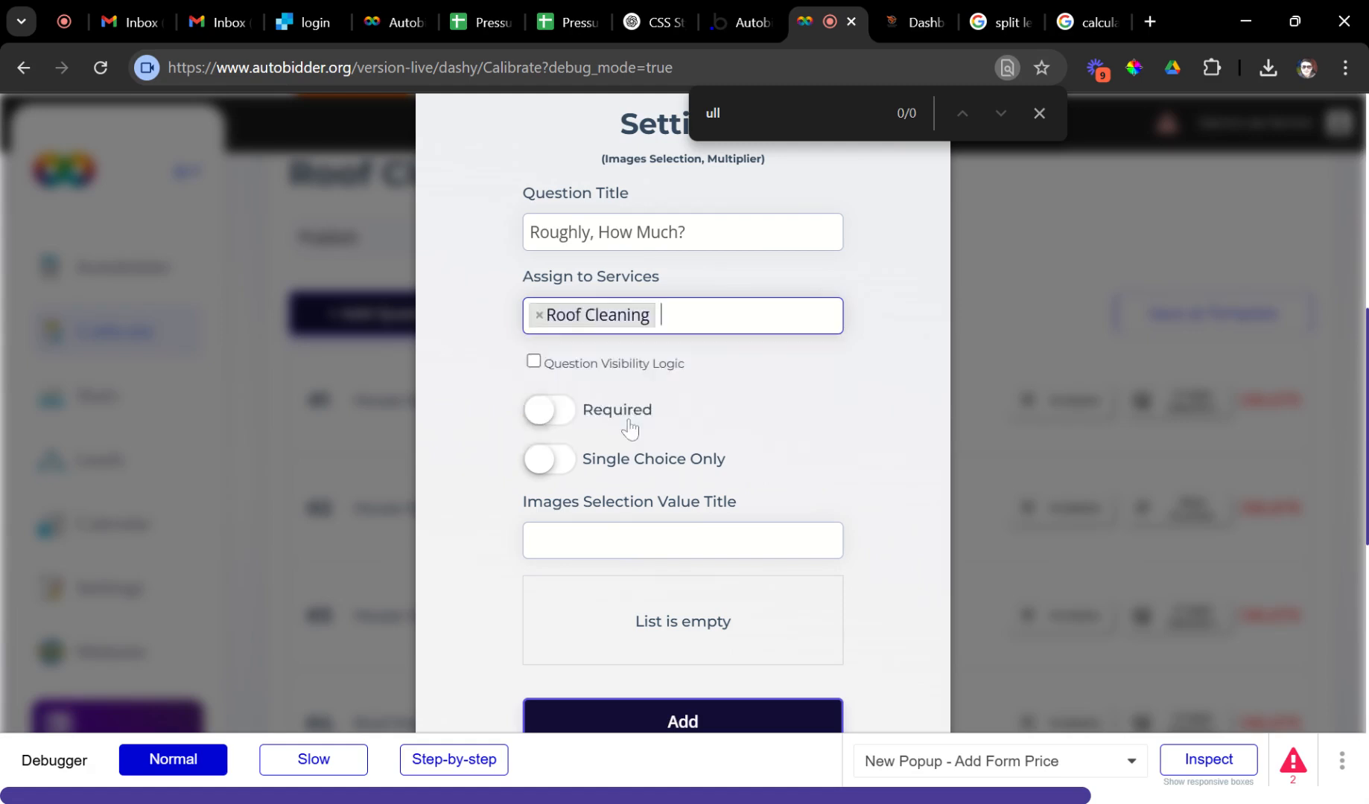
pyautogui.click(566, 411)
pyautogui.click(559, 460)
pyautogui.click(570, 541)
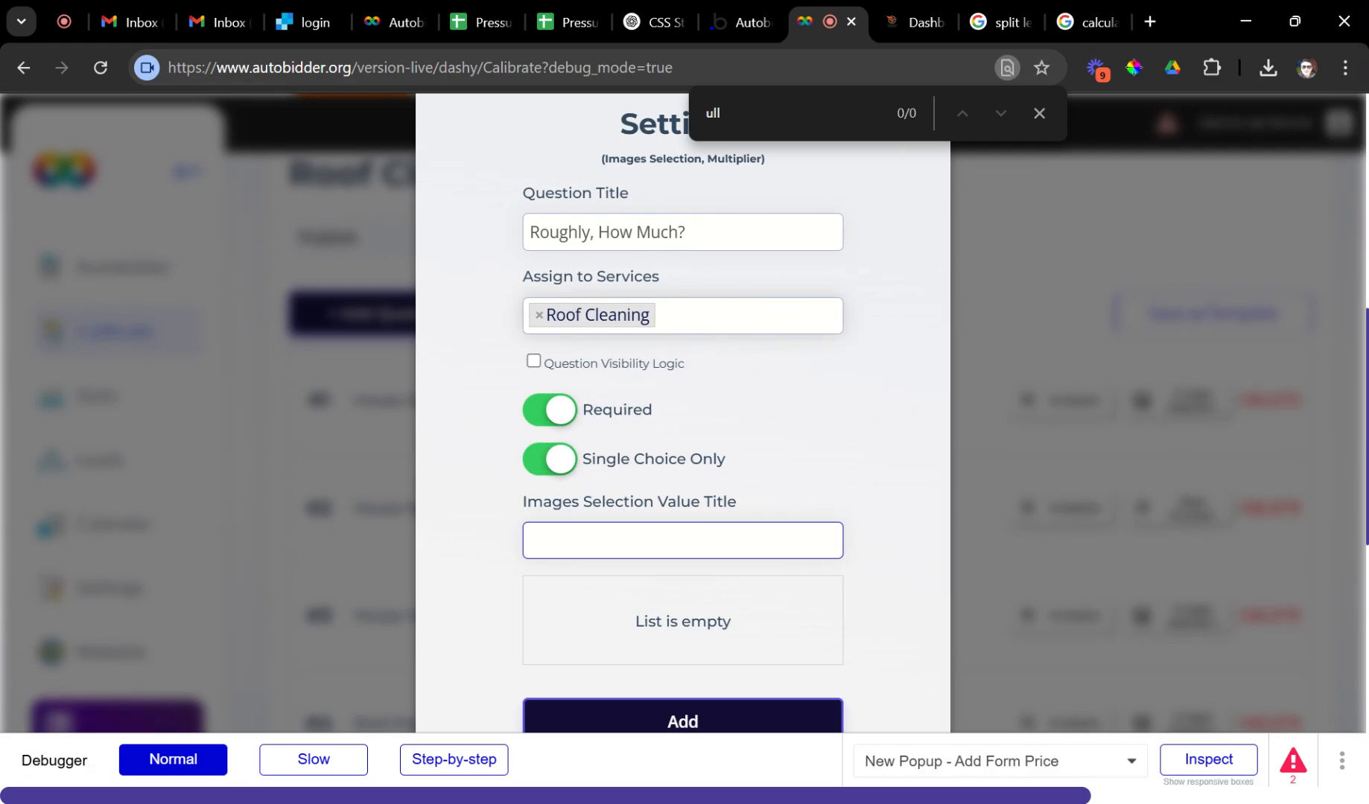
pyautogui.click(635, 712)
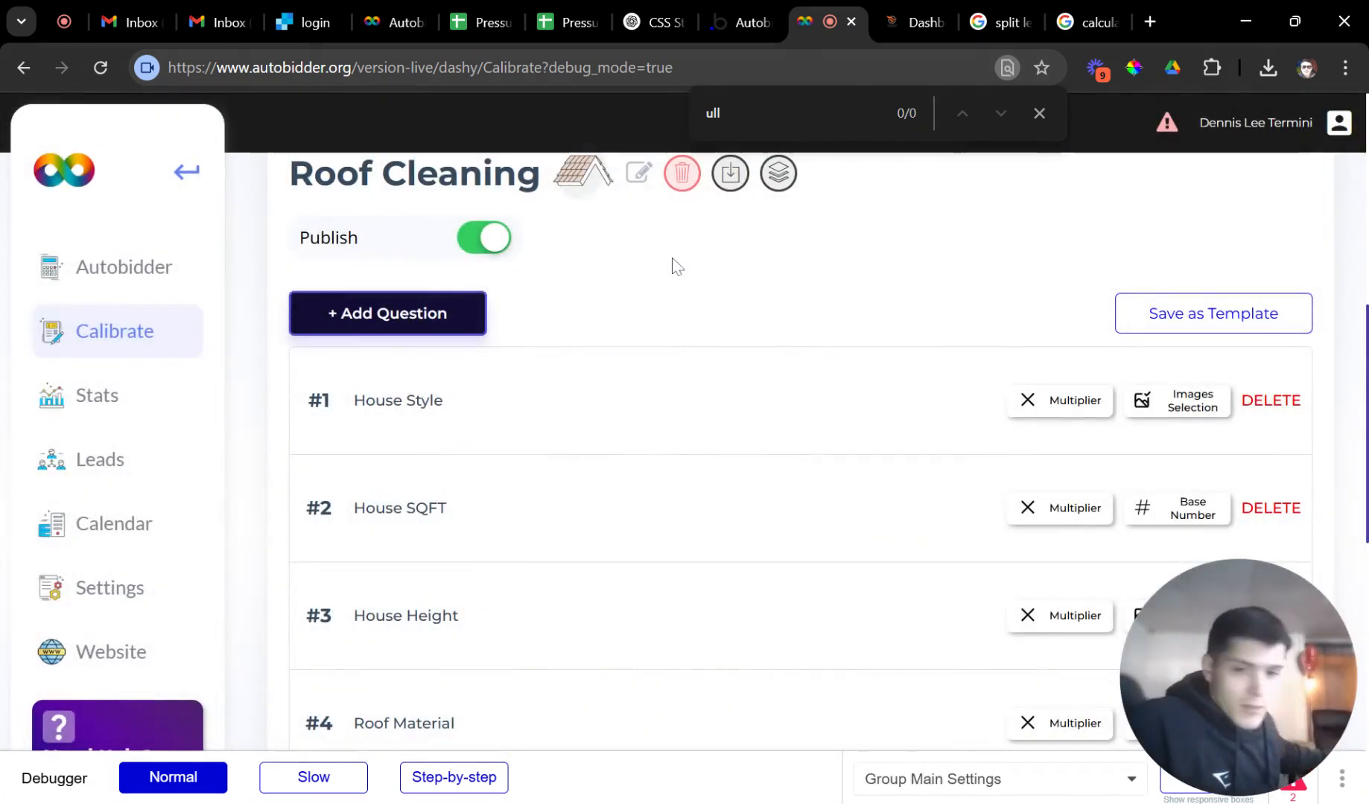
# Expand question #7 'Roughly, How Much?' to show its still-empty value list.
pyautogui.scroll(-6, 582, 480)
pyautogui.click(525, 622)
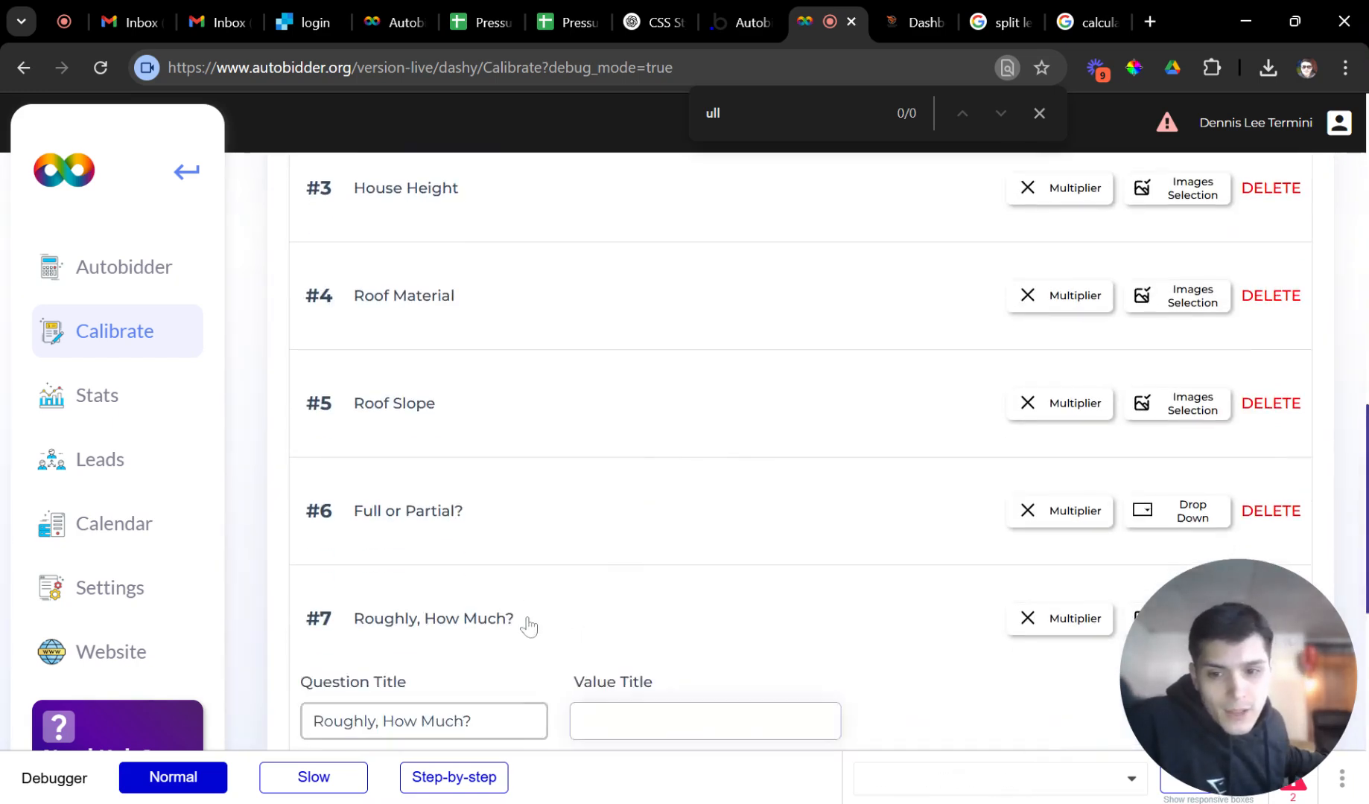
pyautogui.scroll(-4, 551, 596)
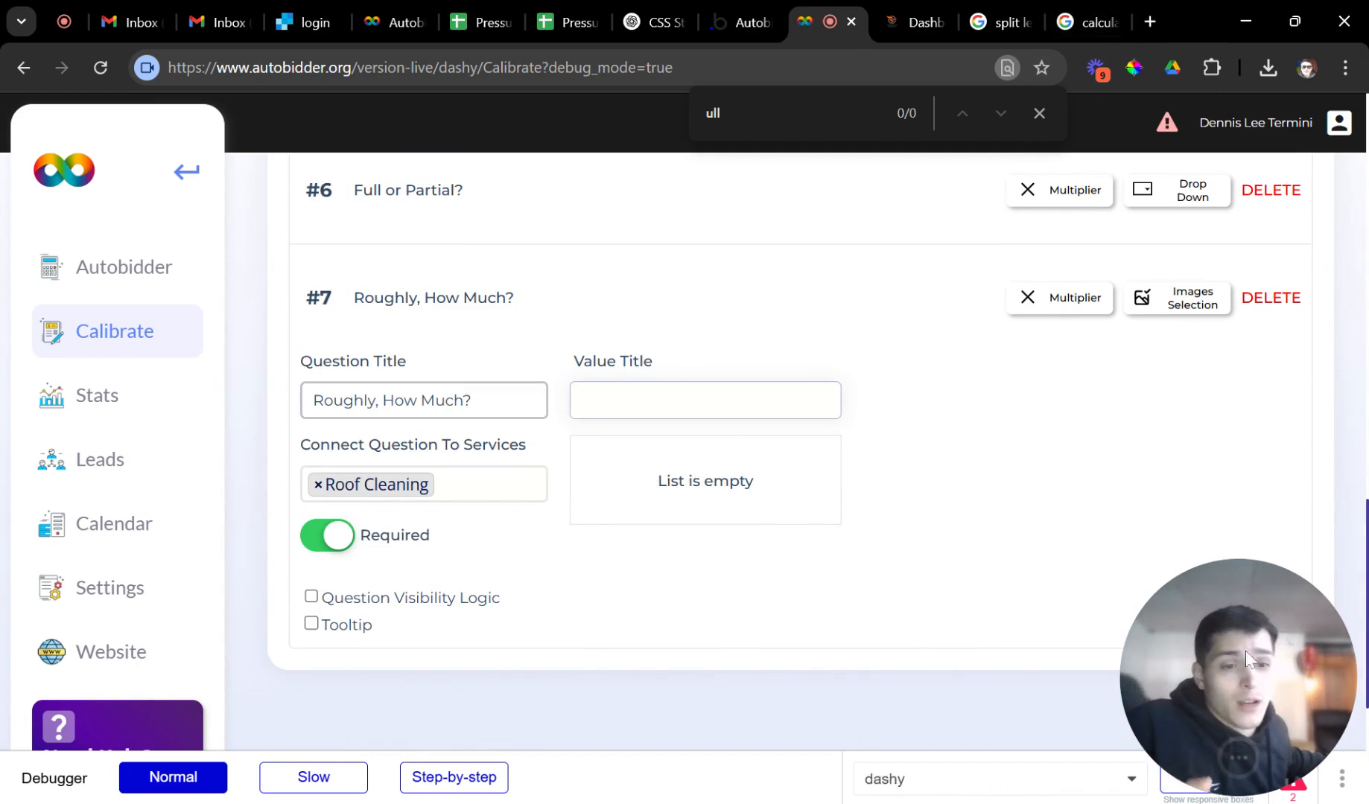
pyautogui.moveTo(1227, 655); pyautogui.dragTo(1219, 712)
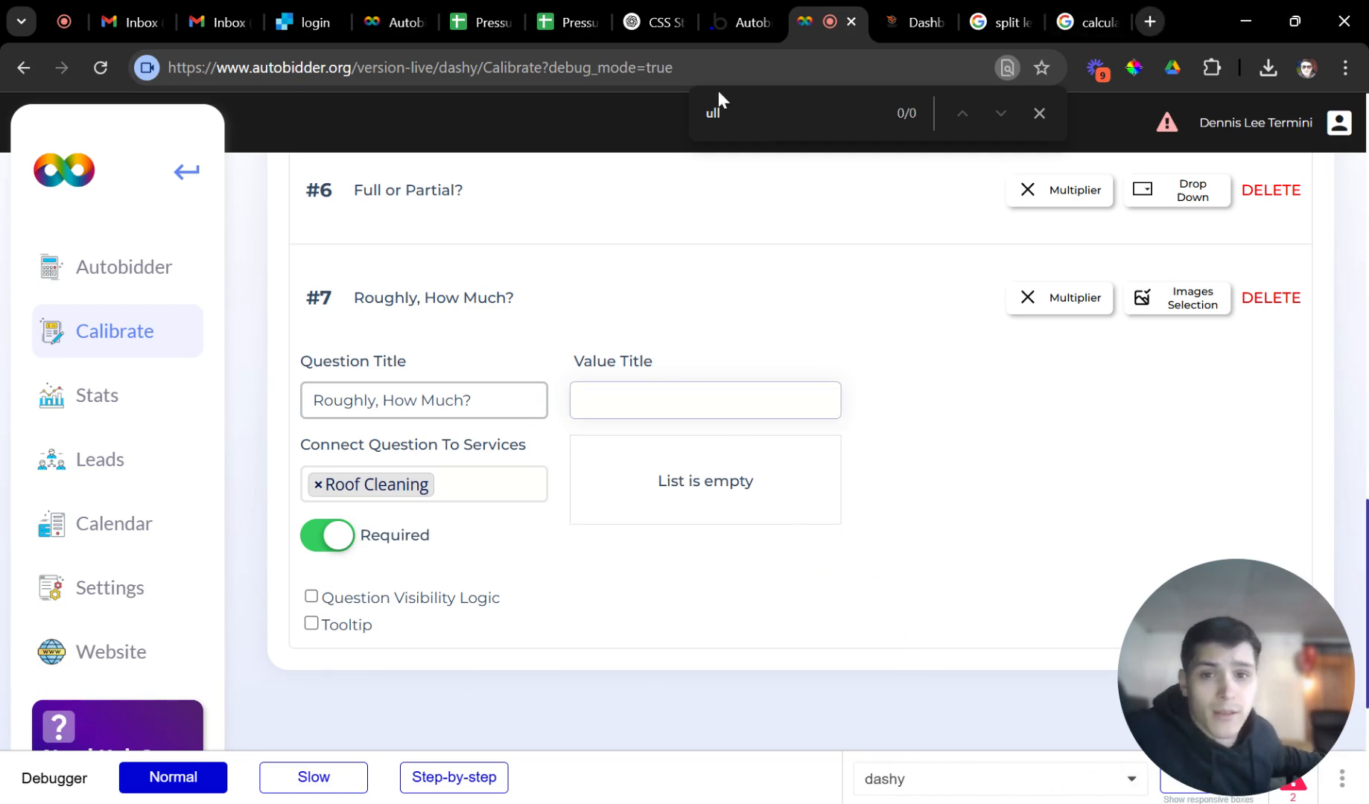
# In a new tab, go to Canva and create an Instagram Post (4:5) design at 1080 × 1350 px.
pyautogui.hotkey('ctrl', 't')
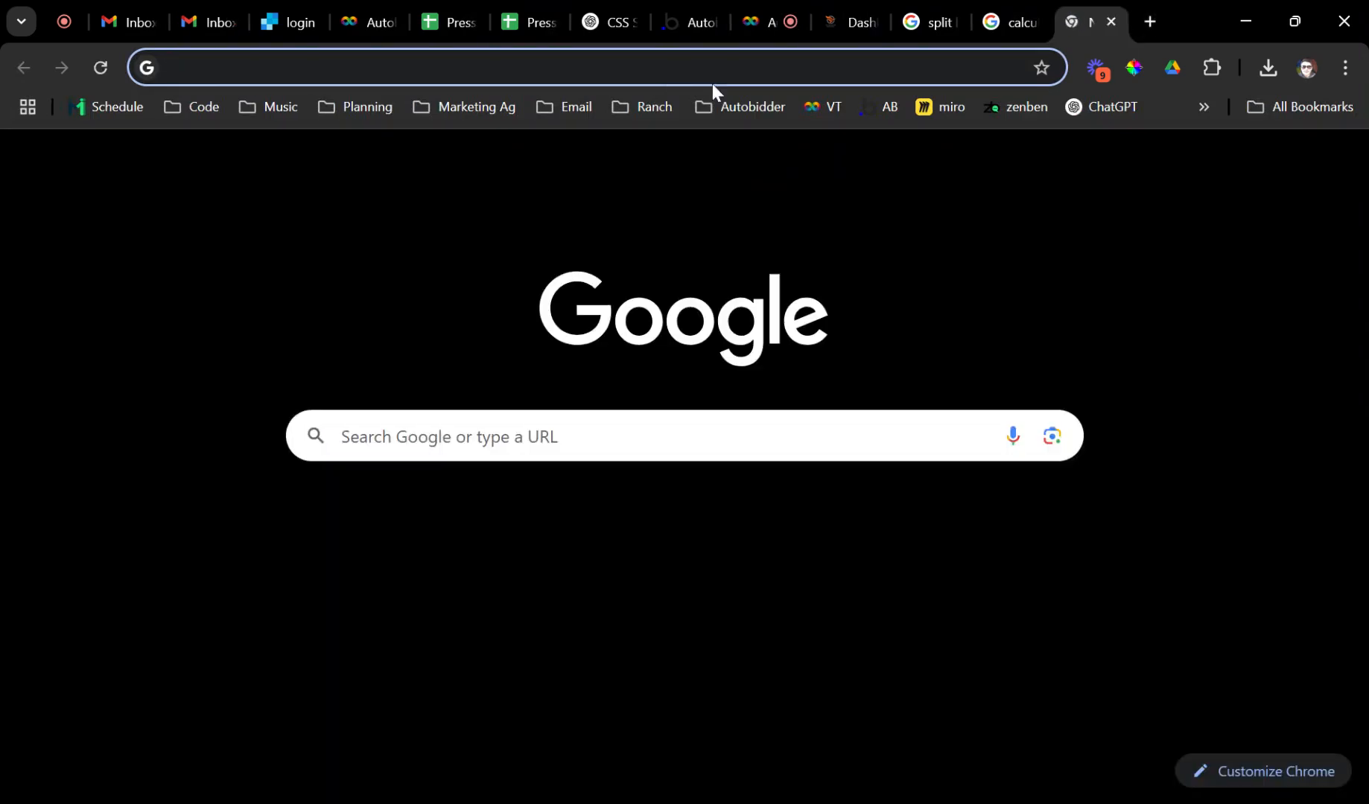
pyautogui.click(712, 84)
pyautogui.write('canva')
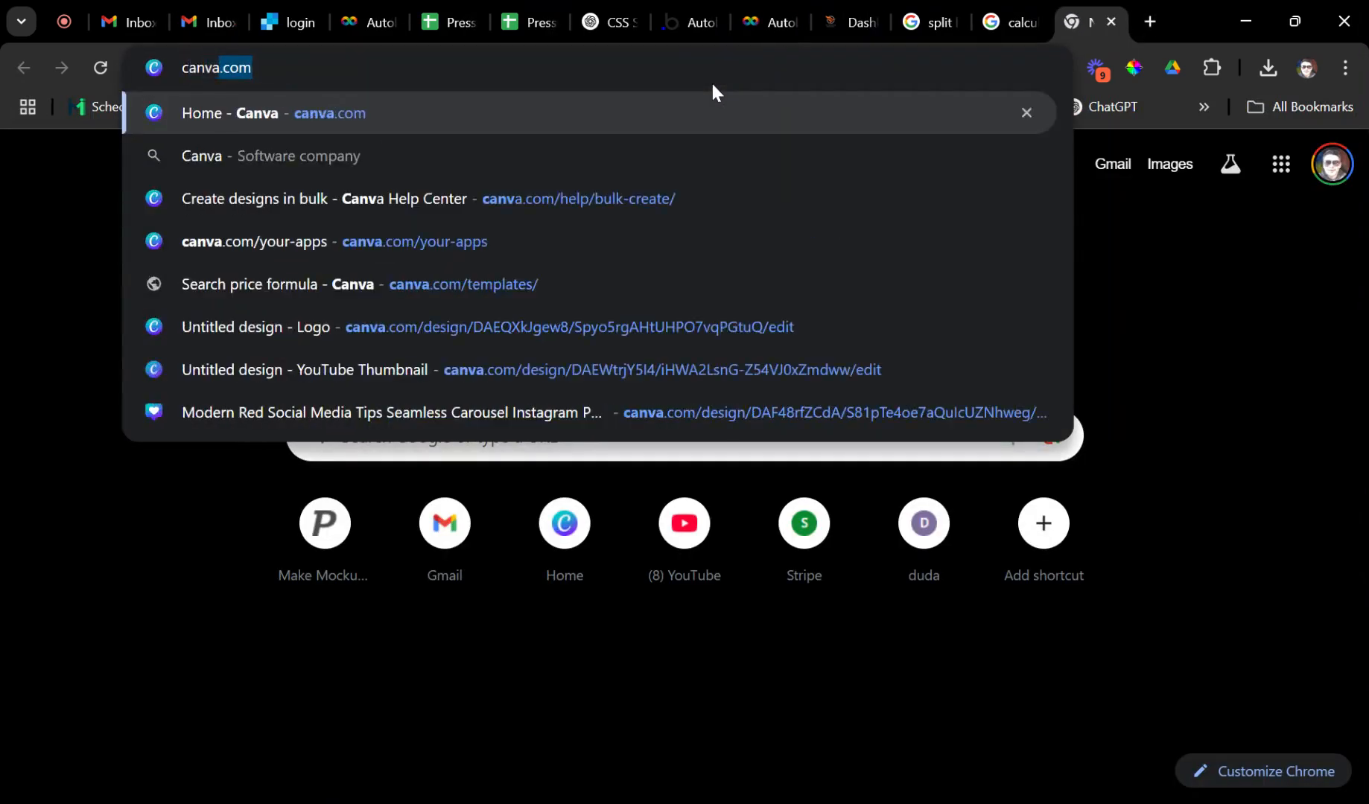
pyautogui.press('Return')
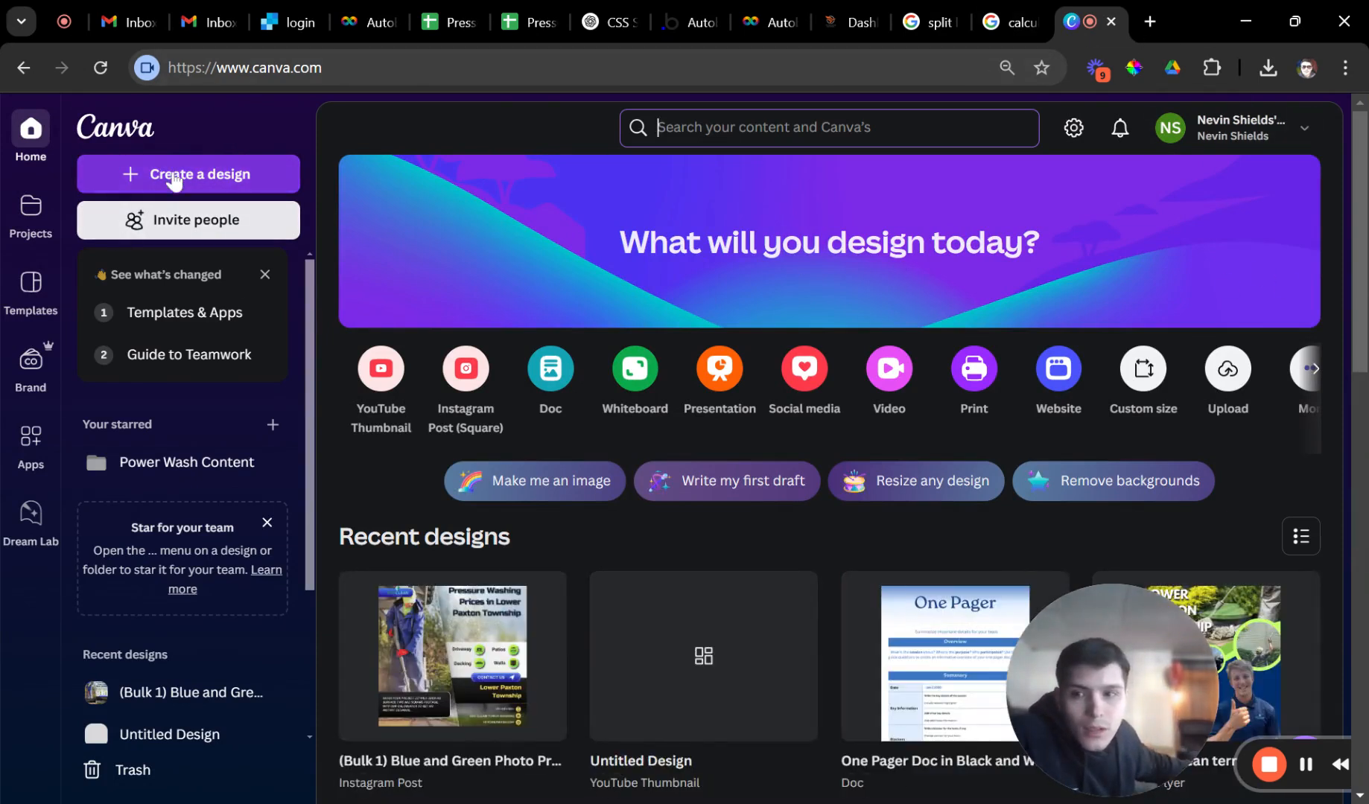
pyautogui.click(122, 174)
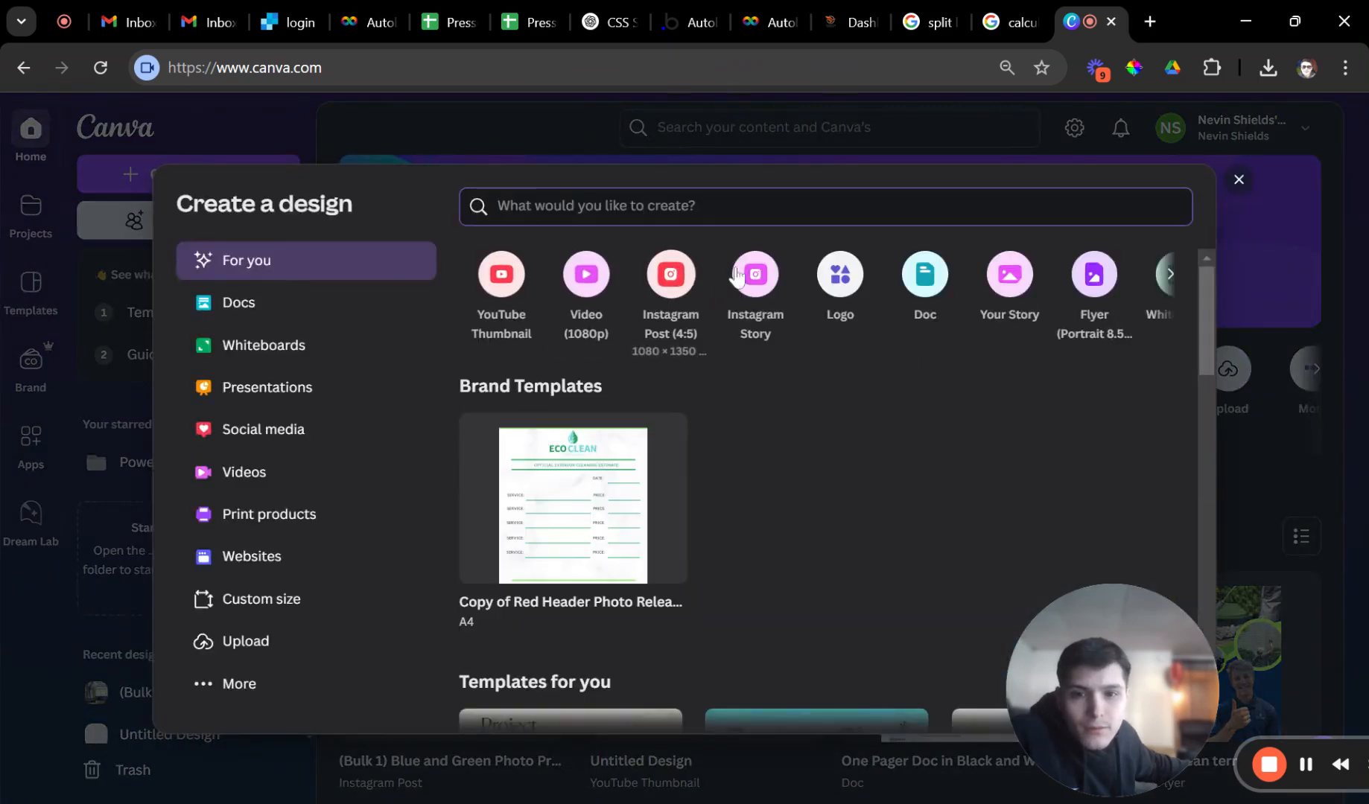
pyautogui.click(684, 283)
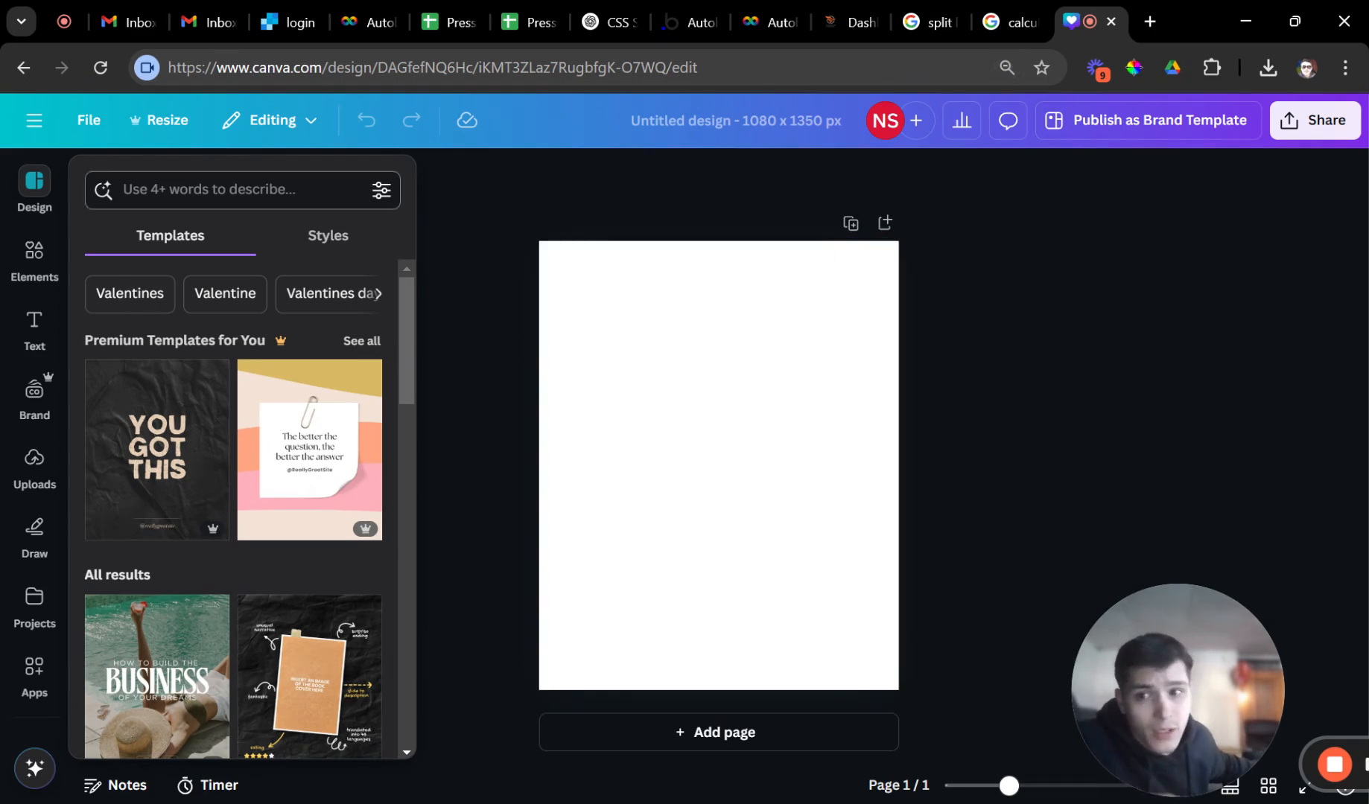
# Search Canva Elements for 'house ariel view' and browse all the photo results.
pyautogui.click(178, 190)
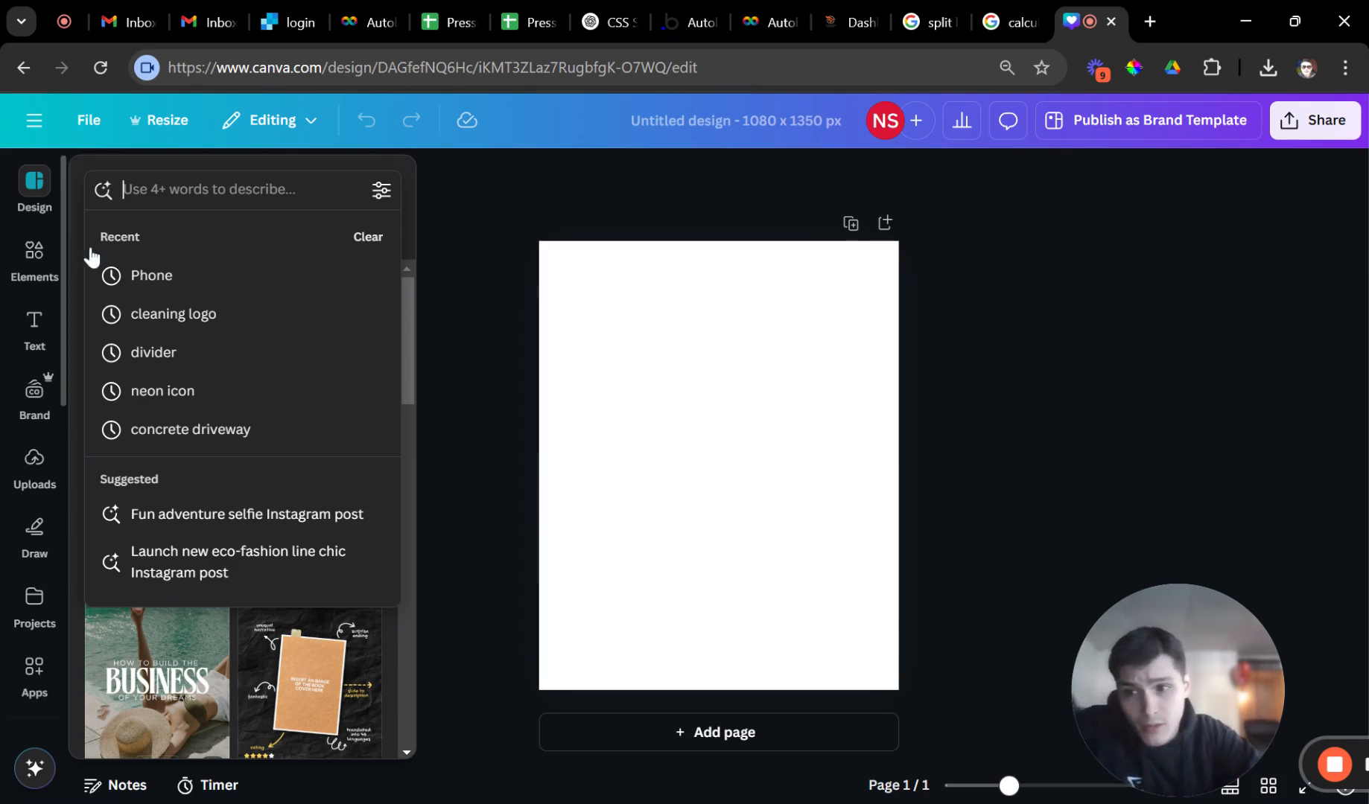
pyautogui.click(34, 257)
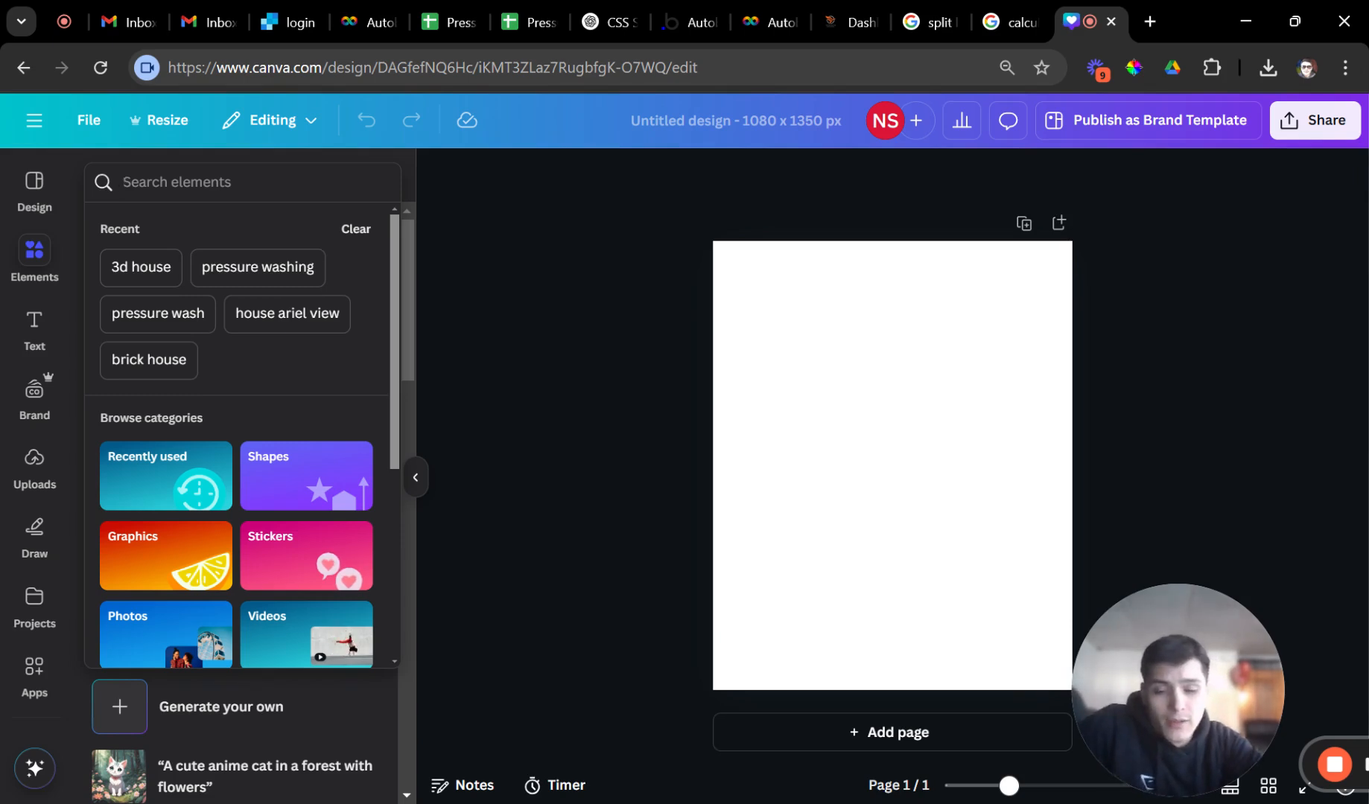
pyautogui.write('house aria')
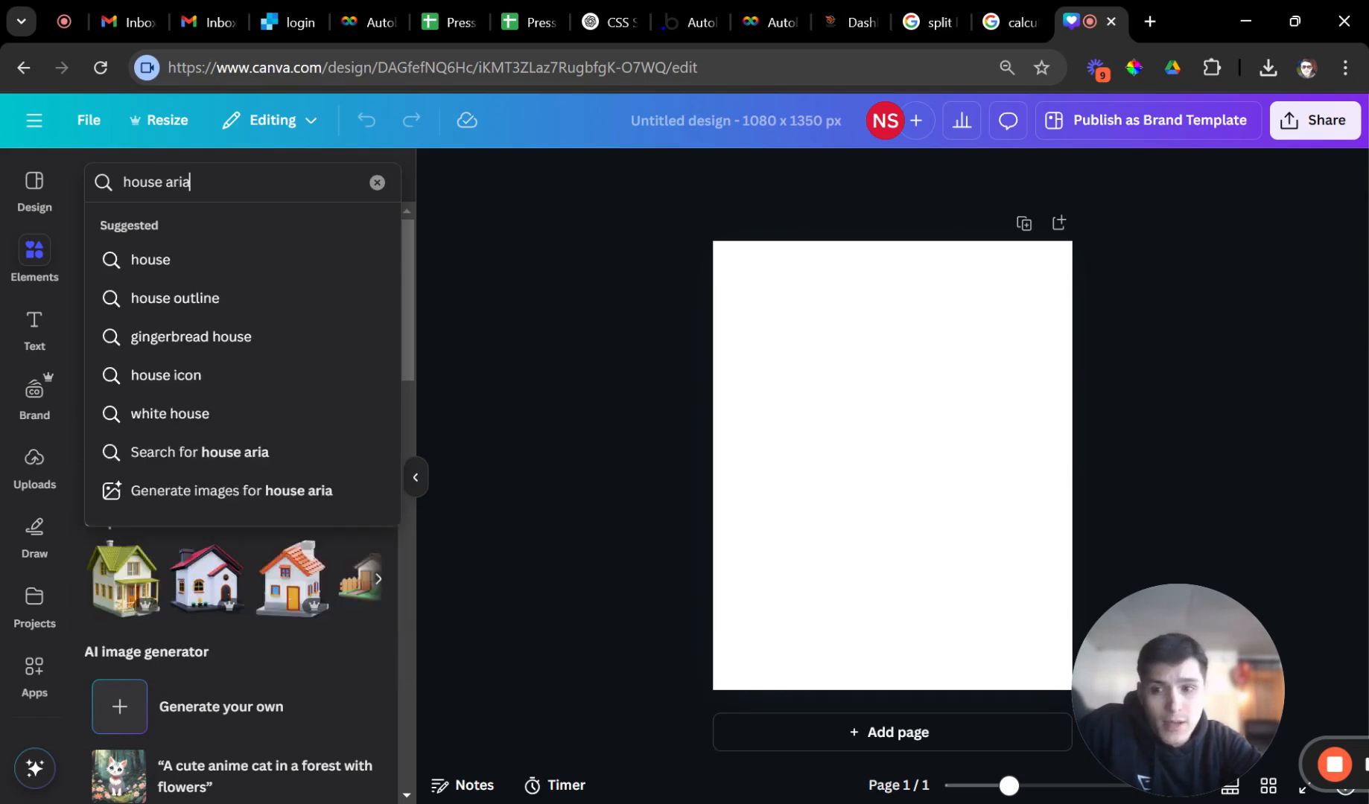
pyautogui.press('BackSpace')
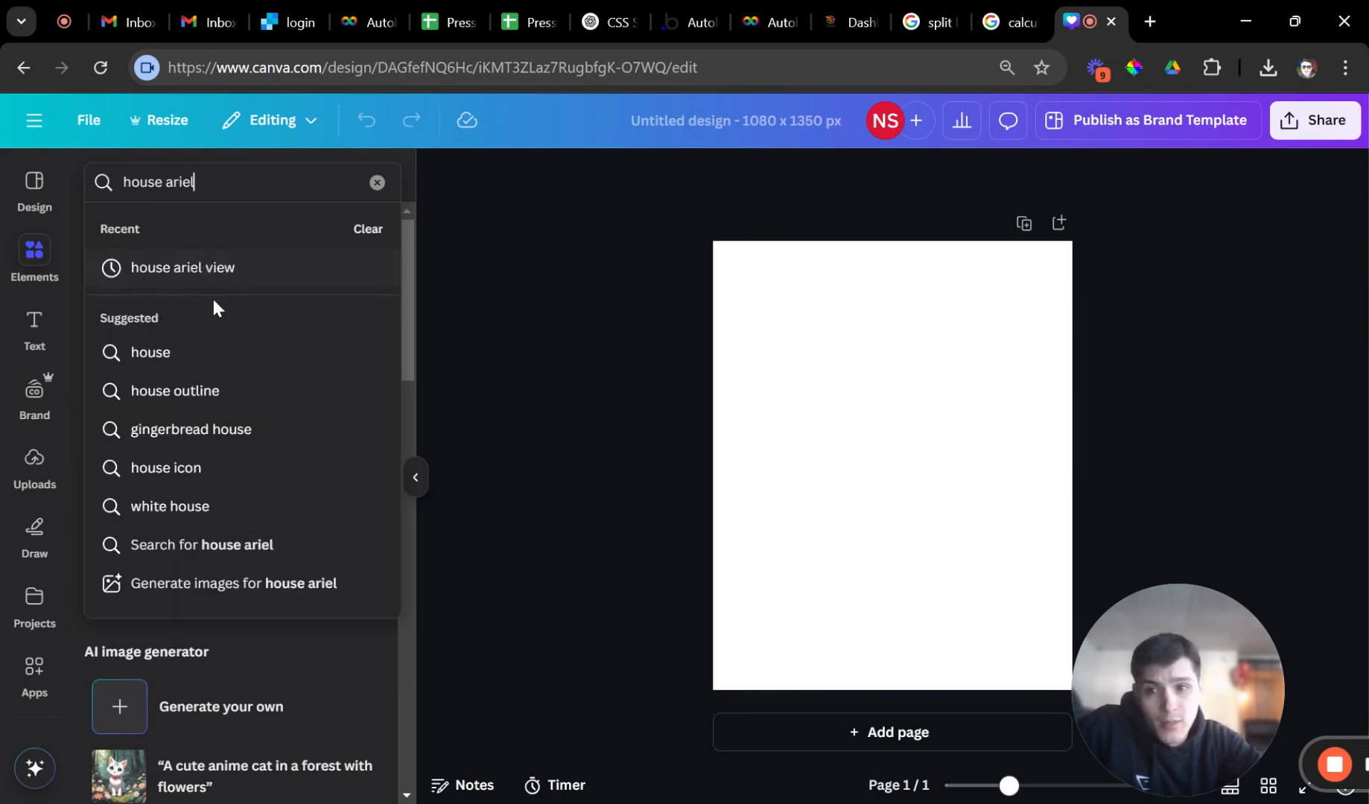
pyautogui.click(216, 269)
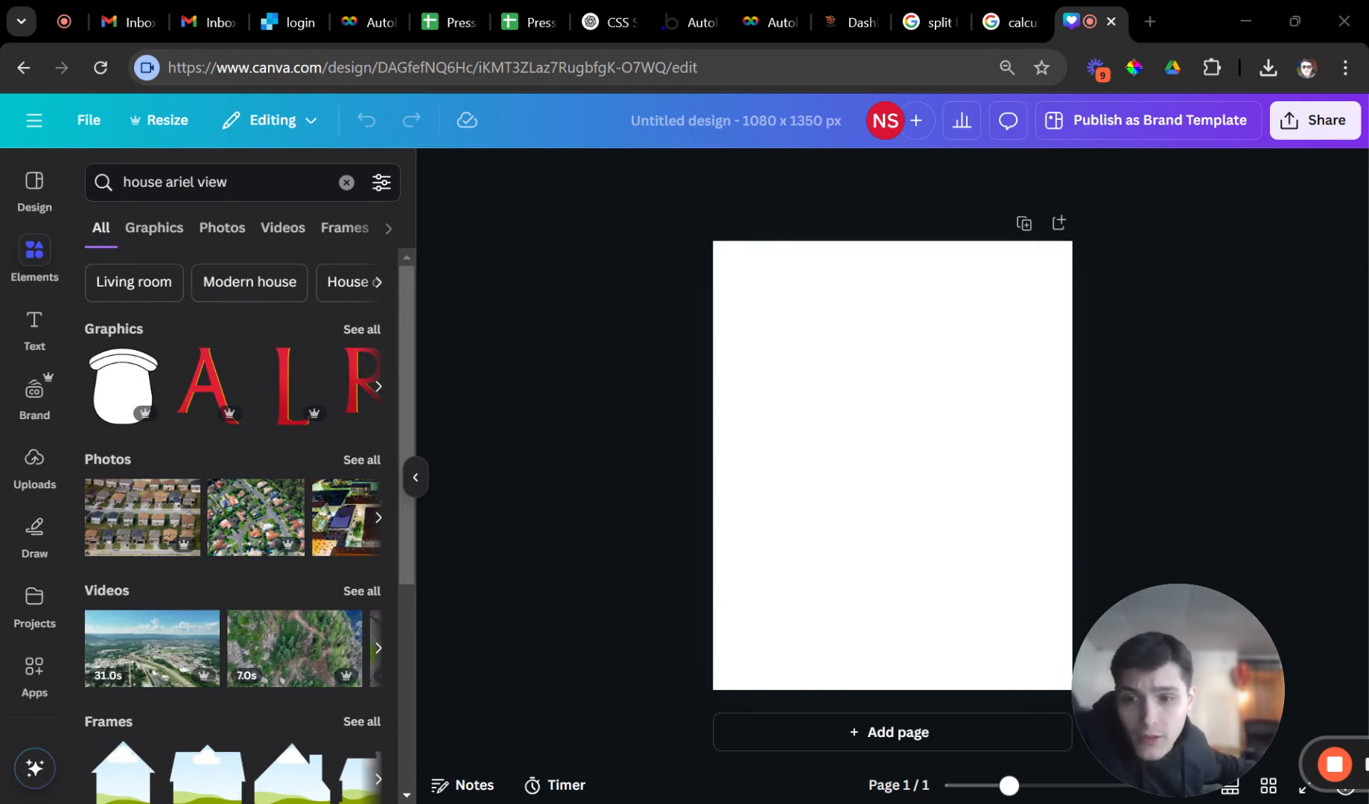
pyautogui.click(361, 460)
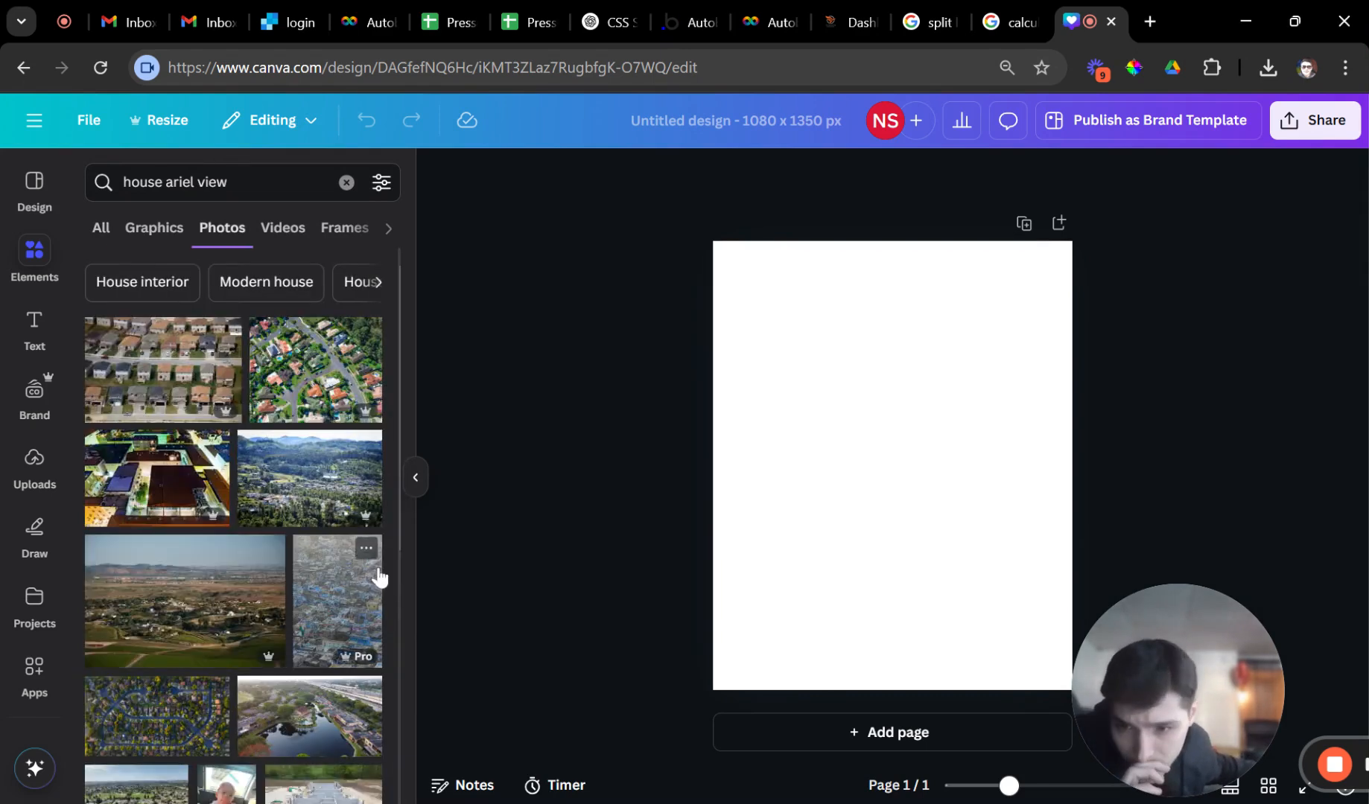
pyautogui.scroll(-3, 350, 551)
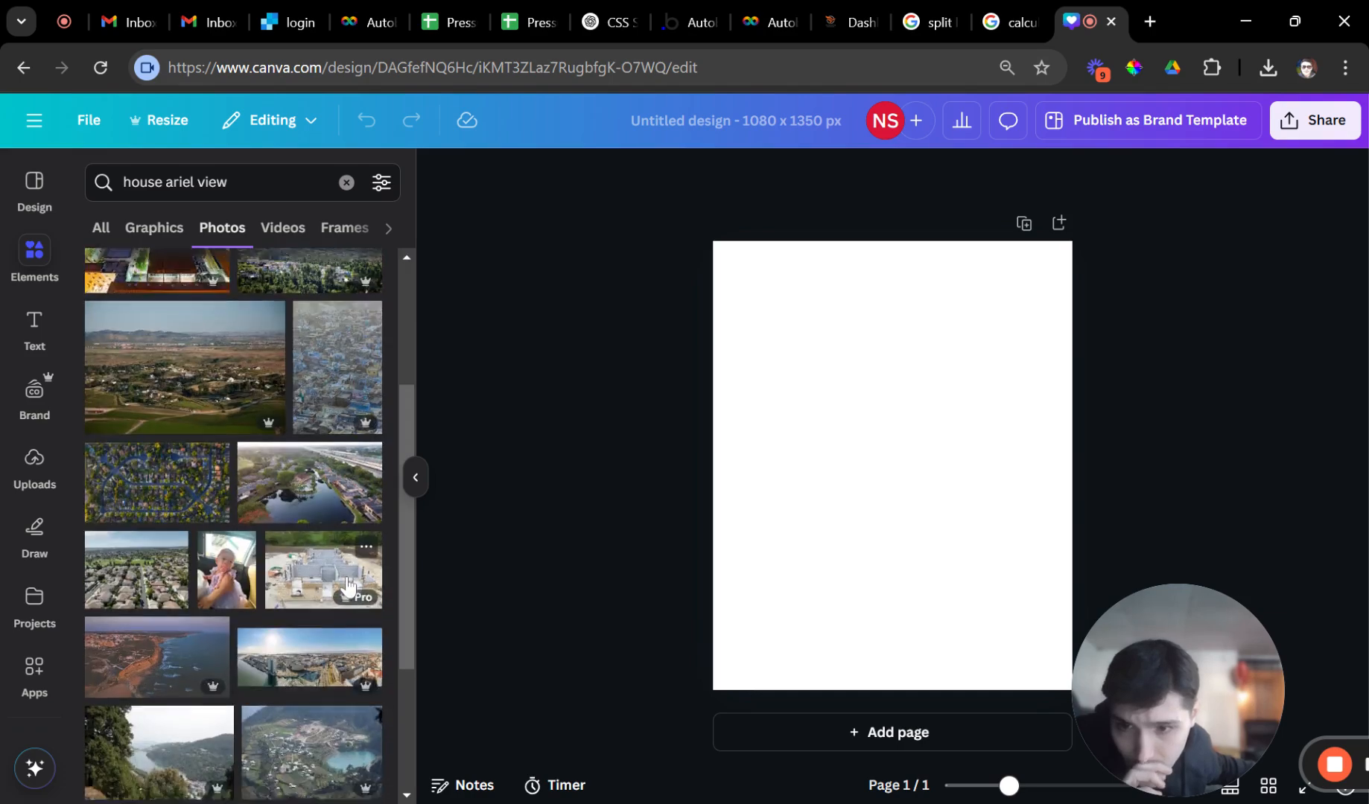
pyautogui.scroll(-8, 347, 585)
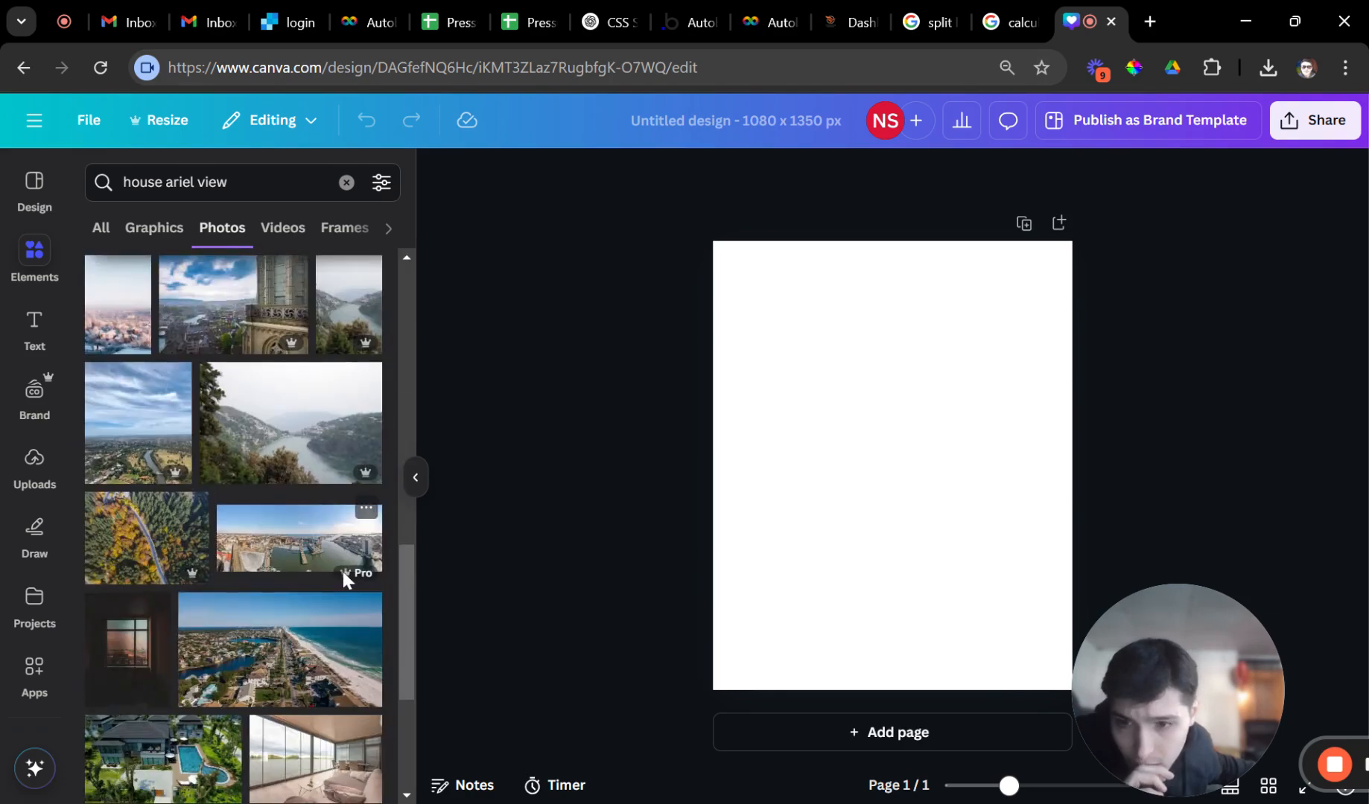
pyautogui.scroll(-4, 342, 571)
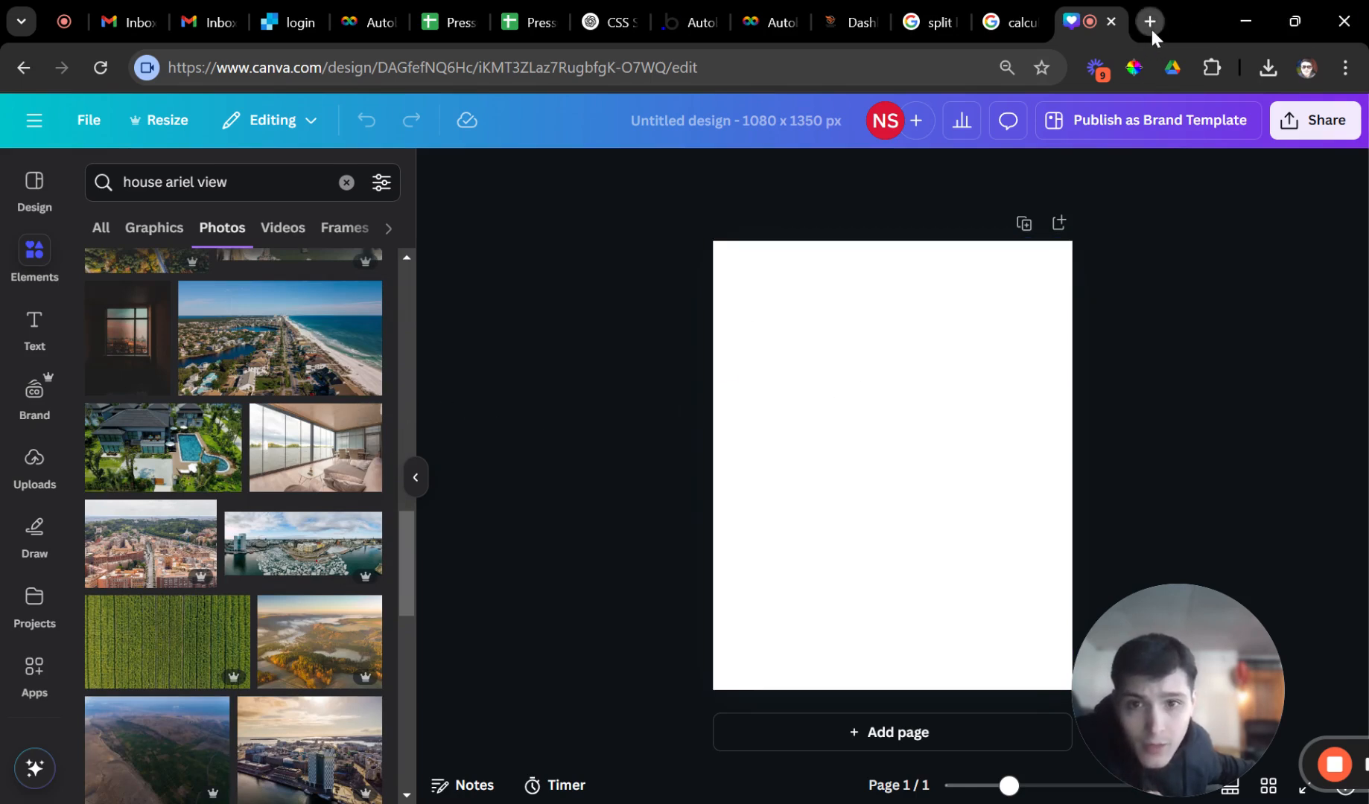
# In a new tab, search Google Images for 'arial view of a house'.
pyautogui.hotkey('ctrl', 't')
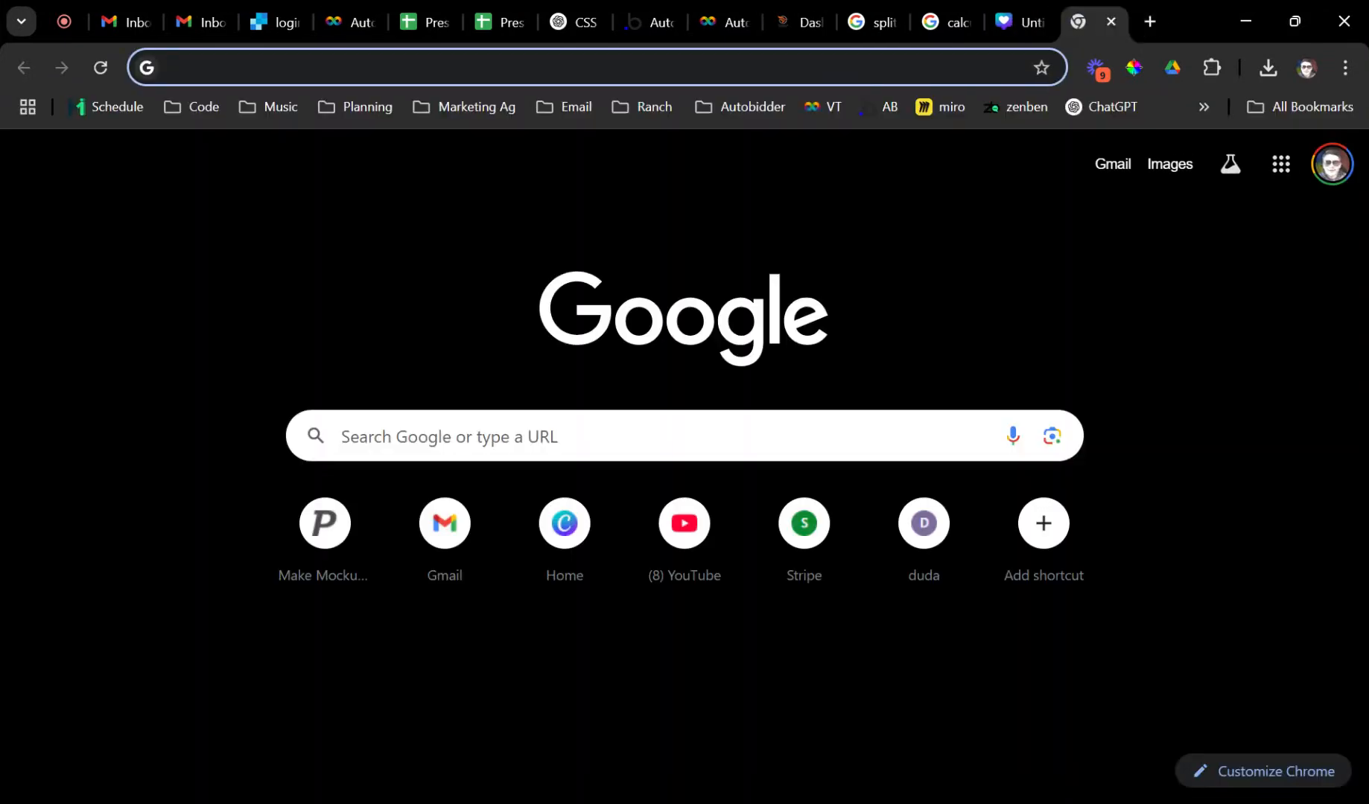
pyautogui.write('arial view ')
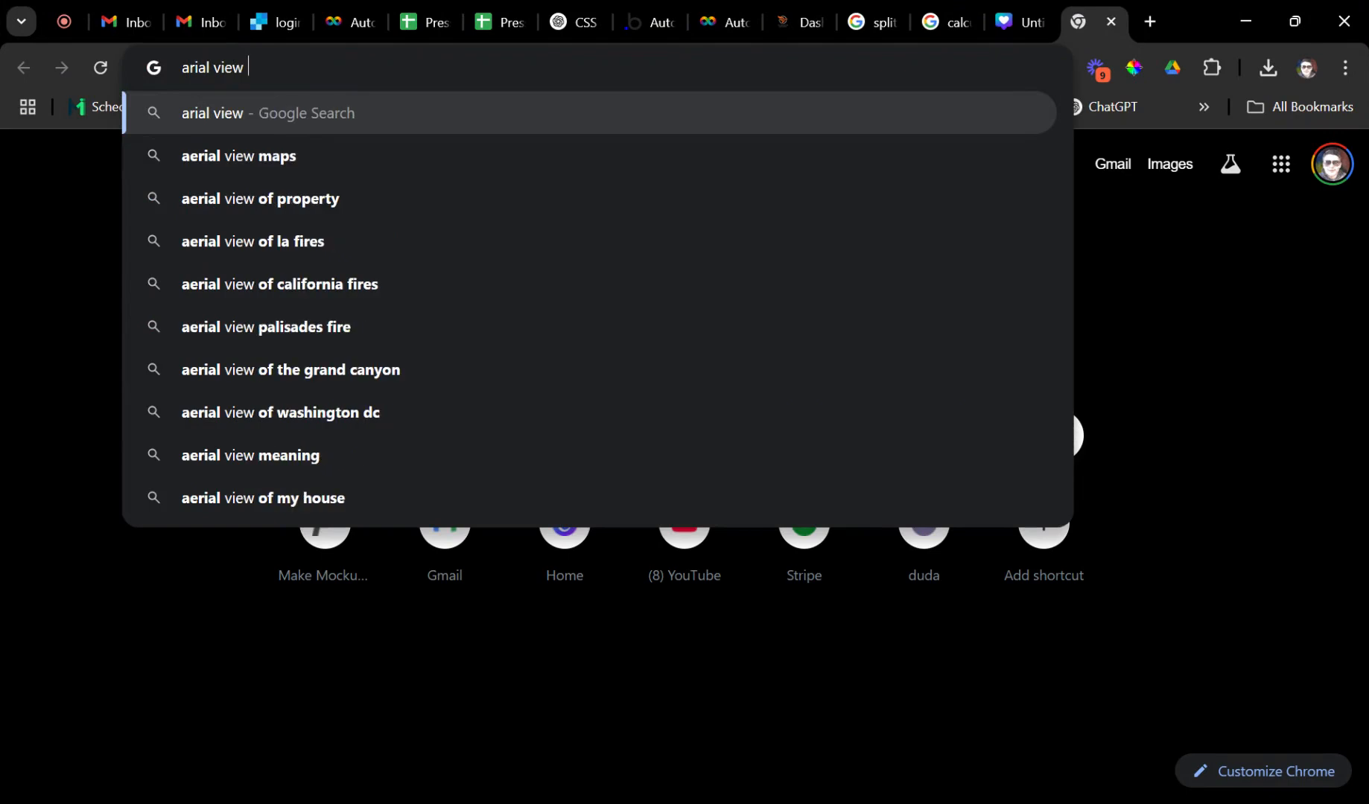
pyautogui.write('of a house')
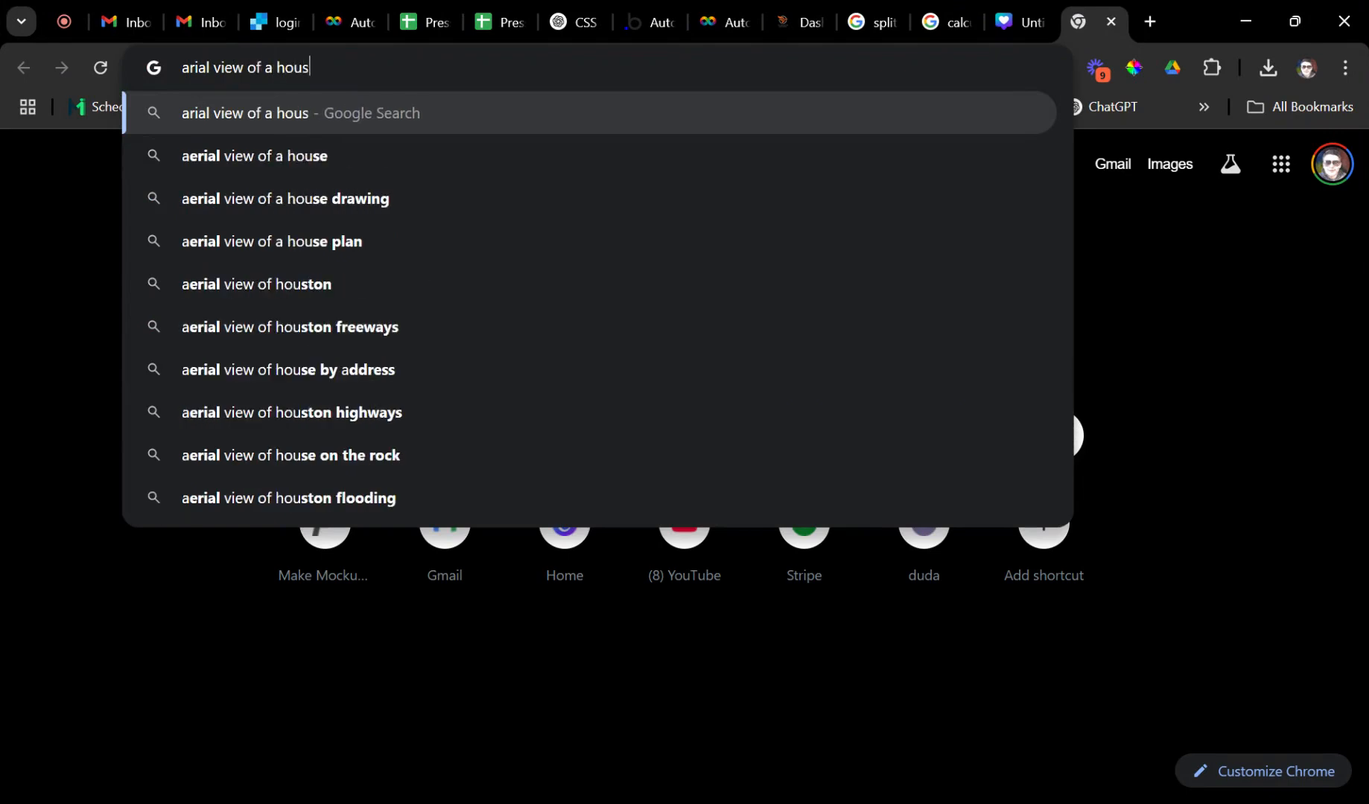
pyautogui.press('Return')
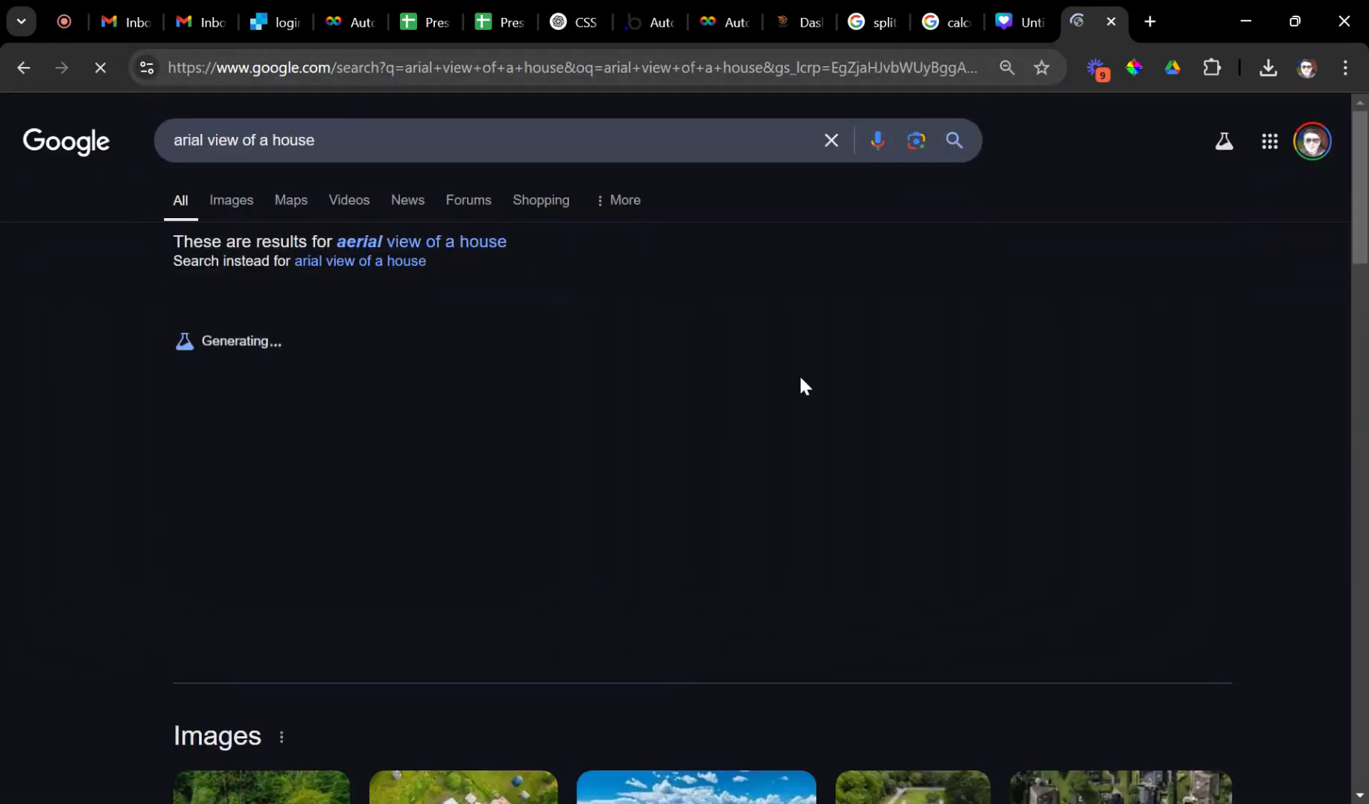
pyautogui.scroll(-3, 506, 369)
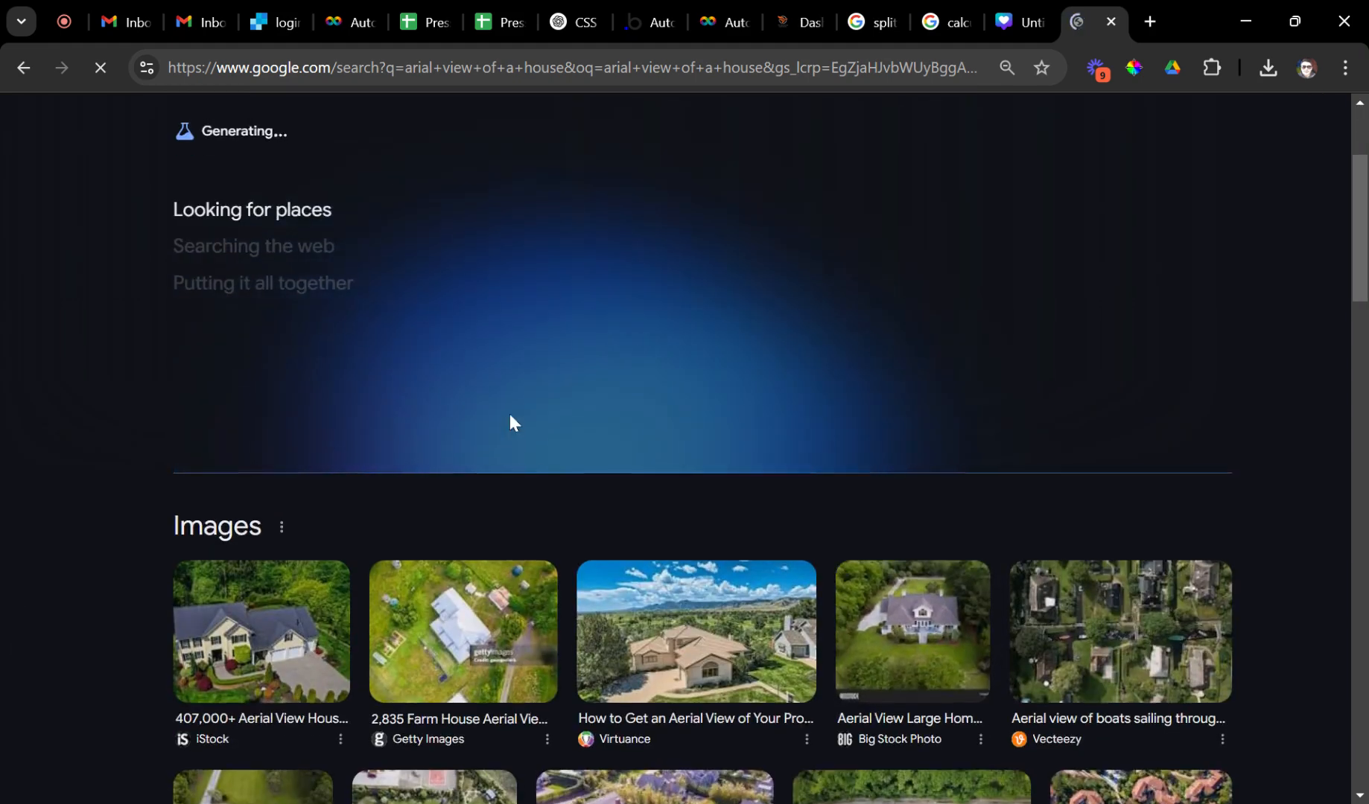
pyautogui.scroll(3, 461, 395)
pyautogui.click(232, 201)
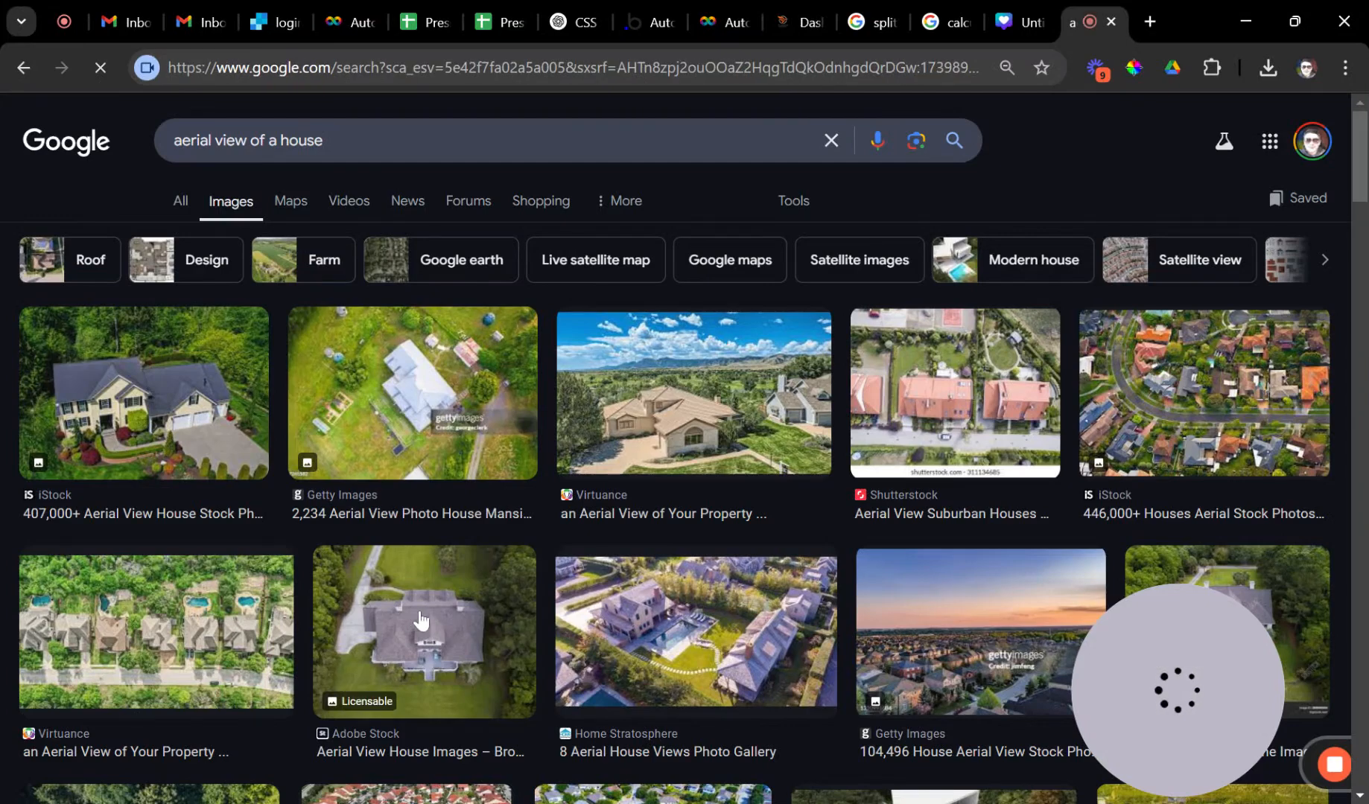
# Preview the Adobe Stock aerial photo of the grey-roofed house and browse more results.
pyautogui.click(419, 642)
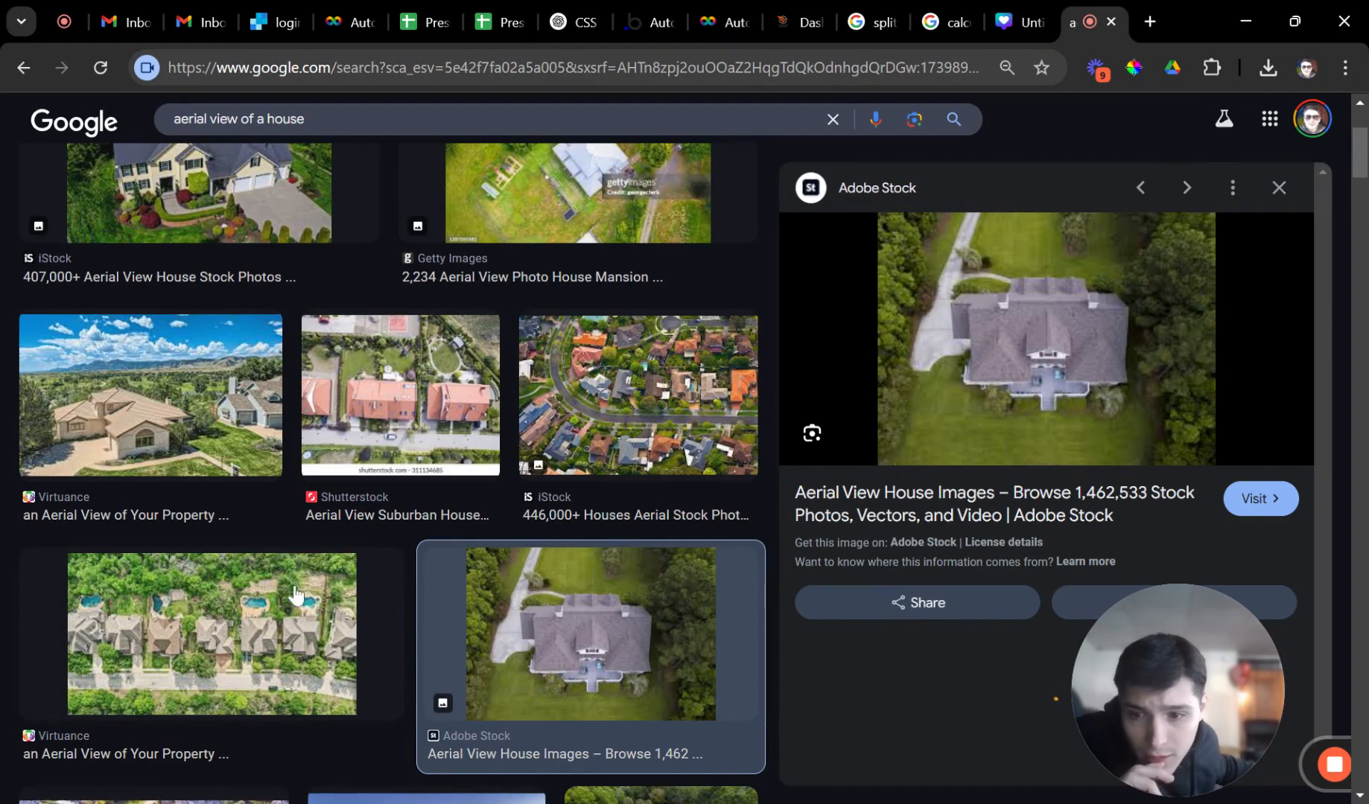
pyautogui.scroll(2, 365, 536)
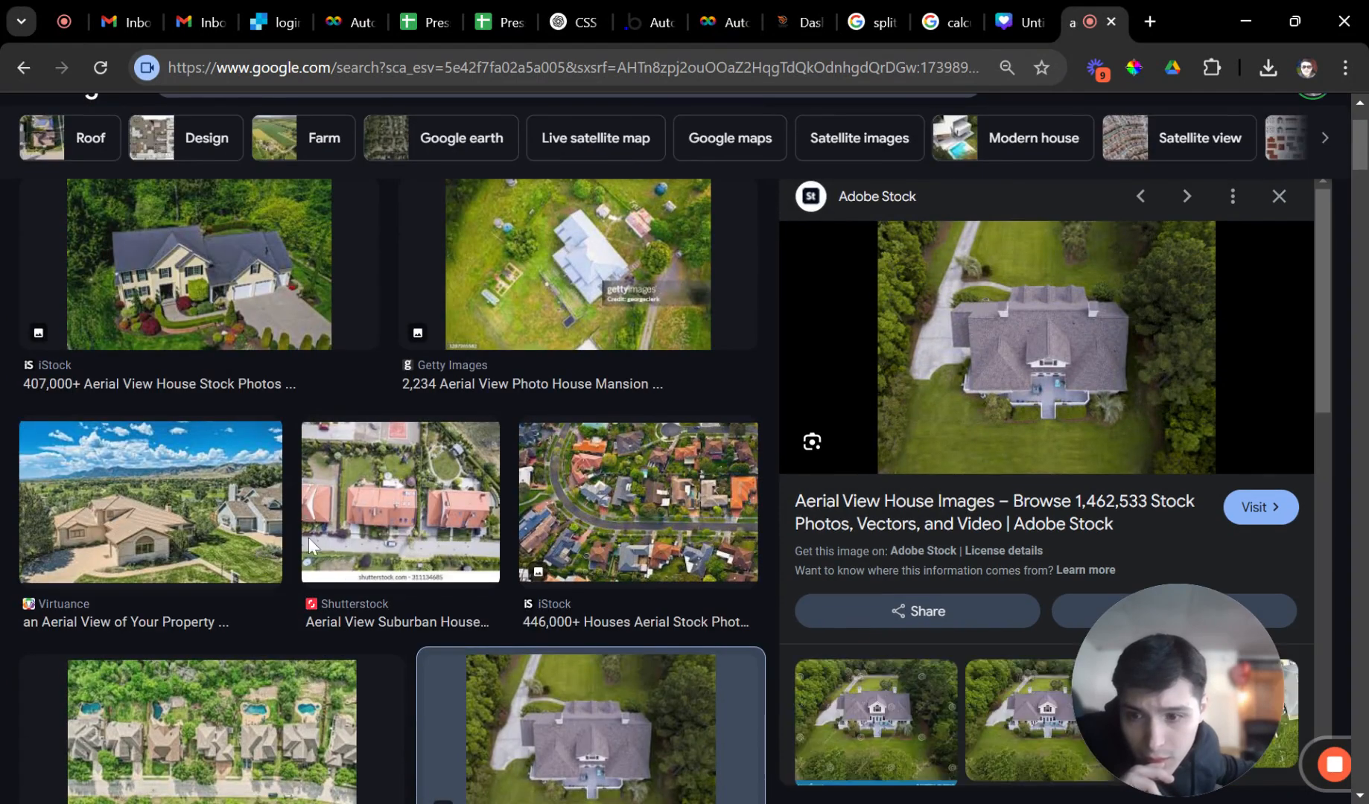
pyautogui.scroll(-4, 357, 548)
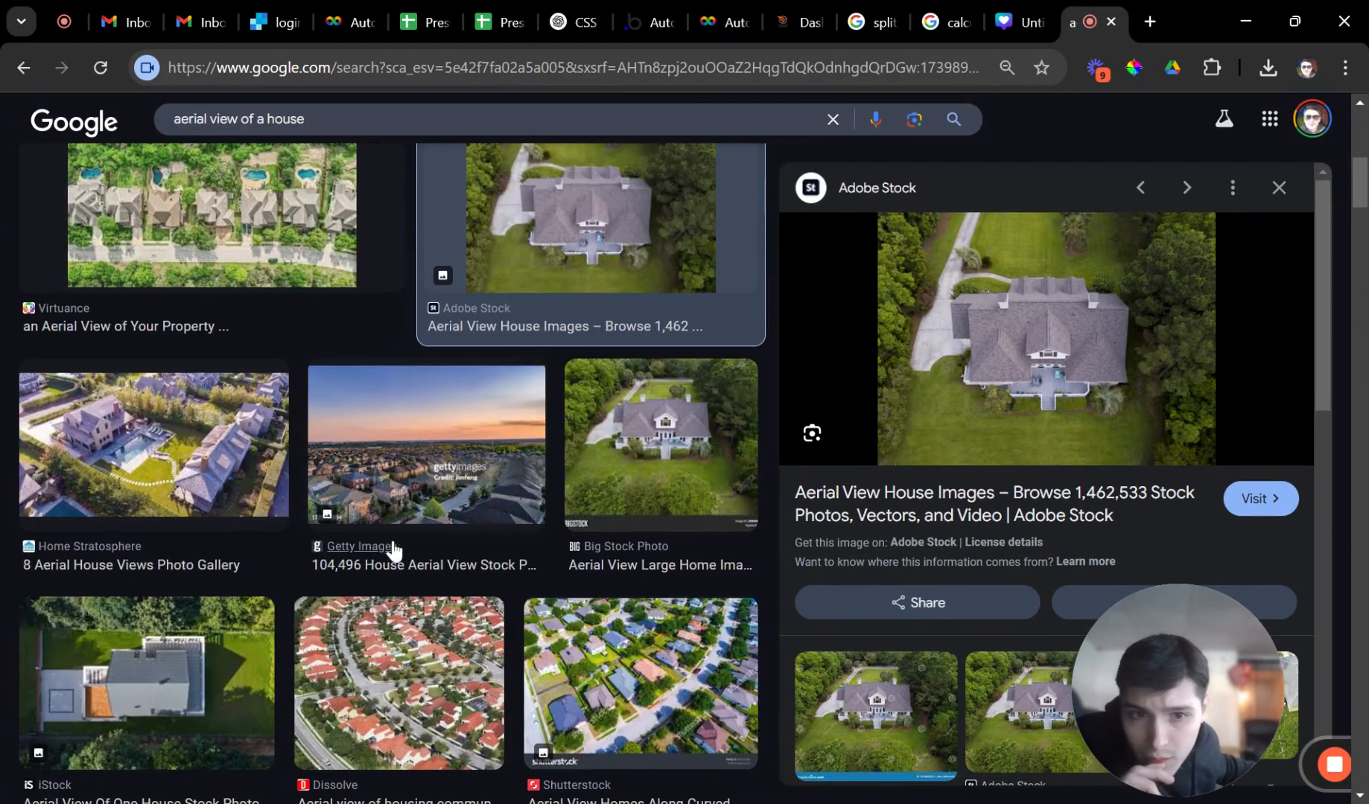
pyautogui.scroll(-7, 562, 509)
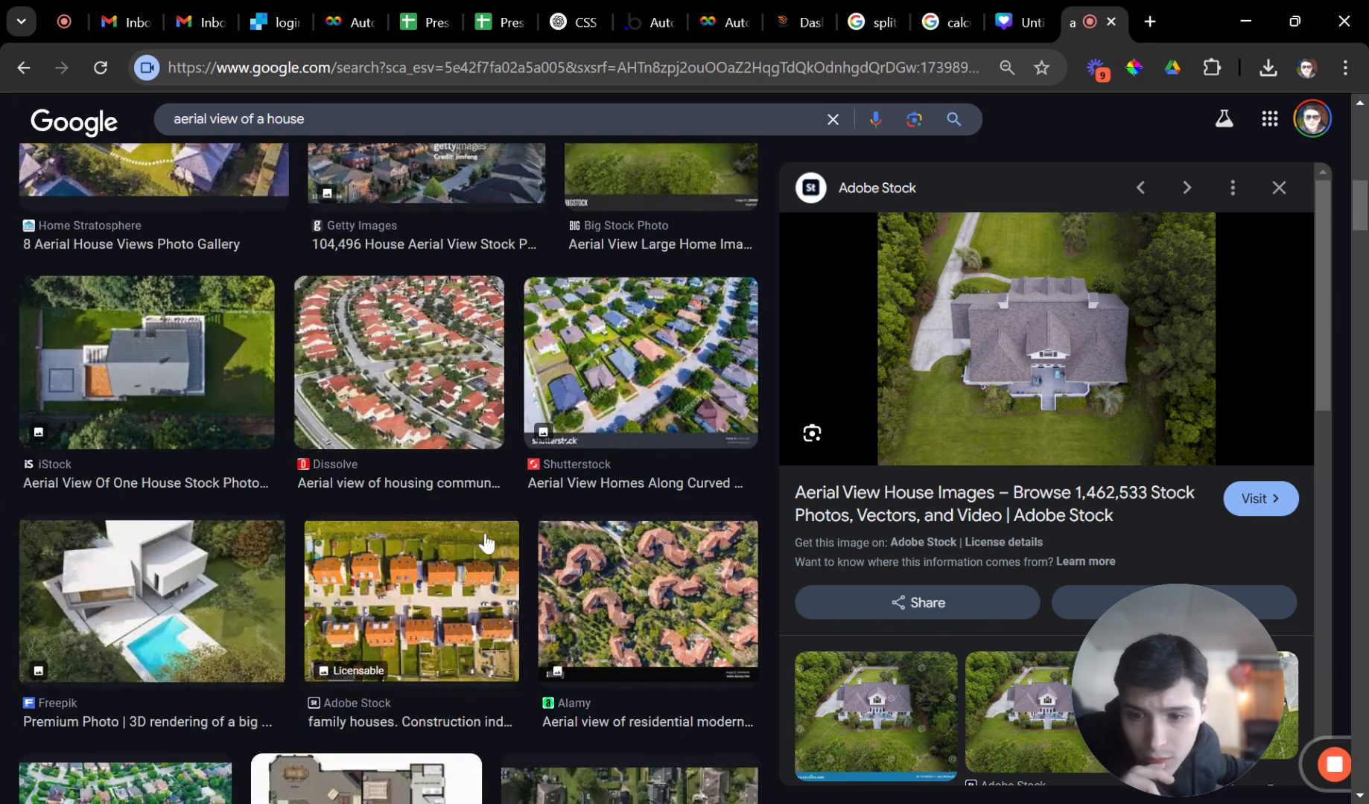
pyautogui.scroll(-10, 484, 543)
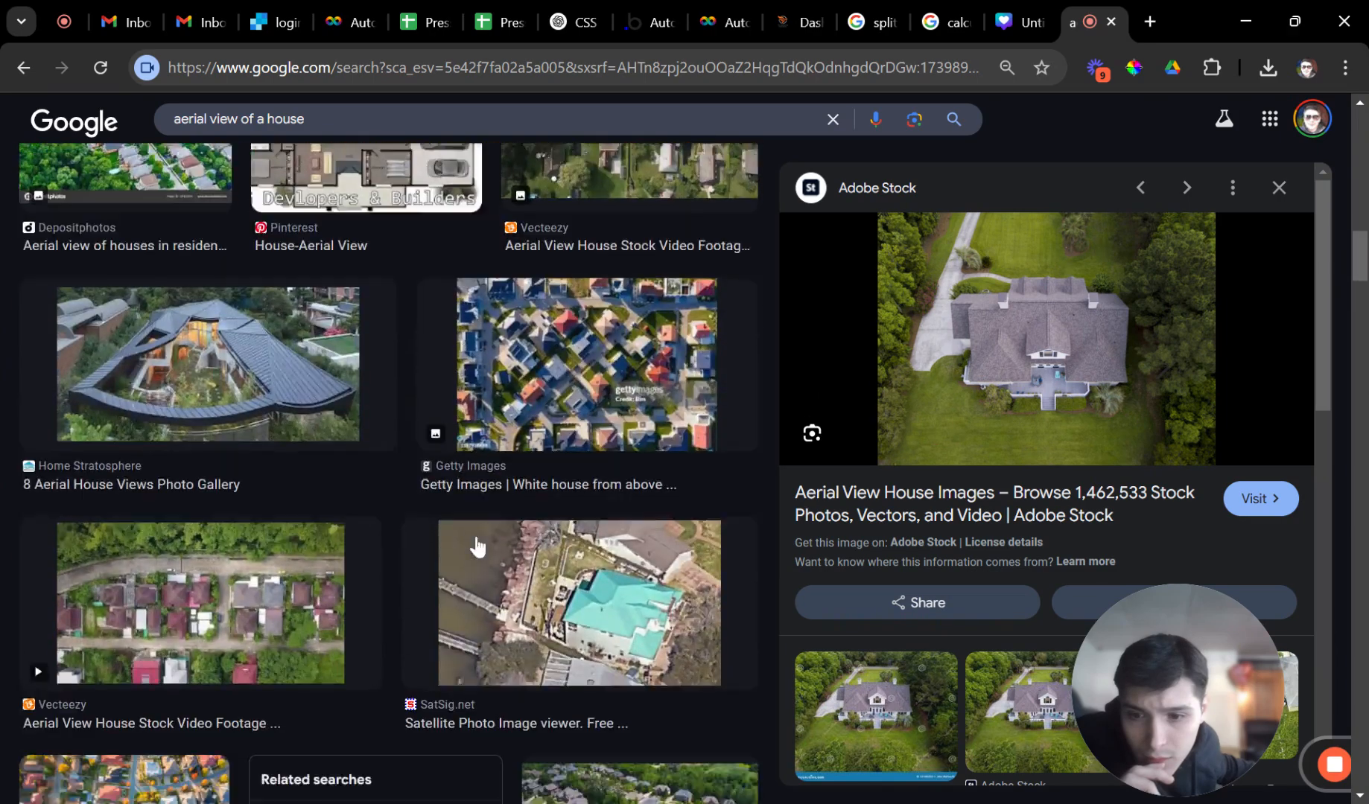
pyautogui.scroll(-7, 484, 544)
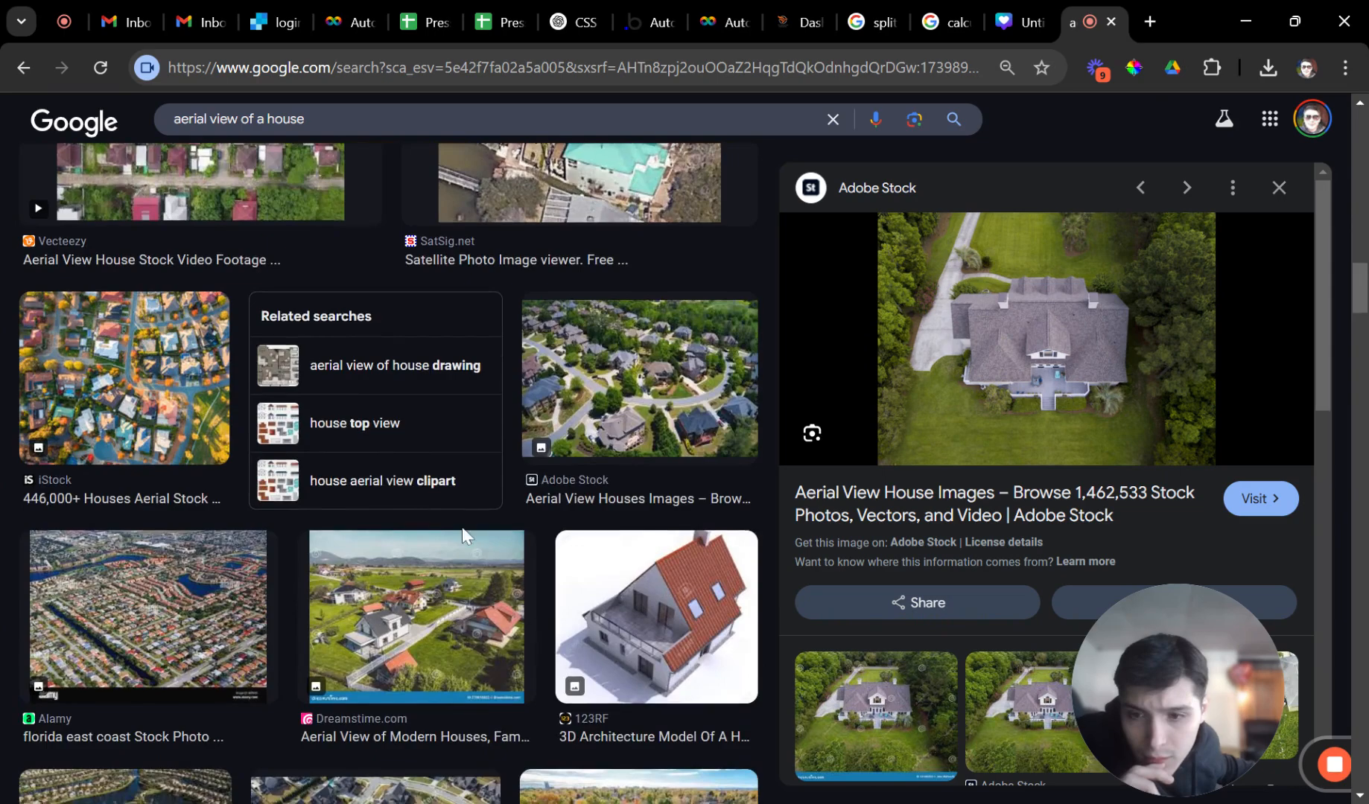
pyautogui.scroll(-9, 501, 551)
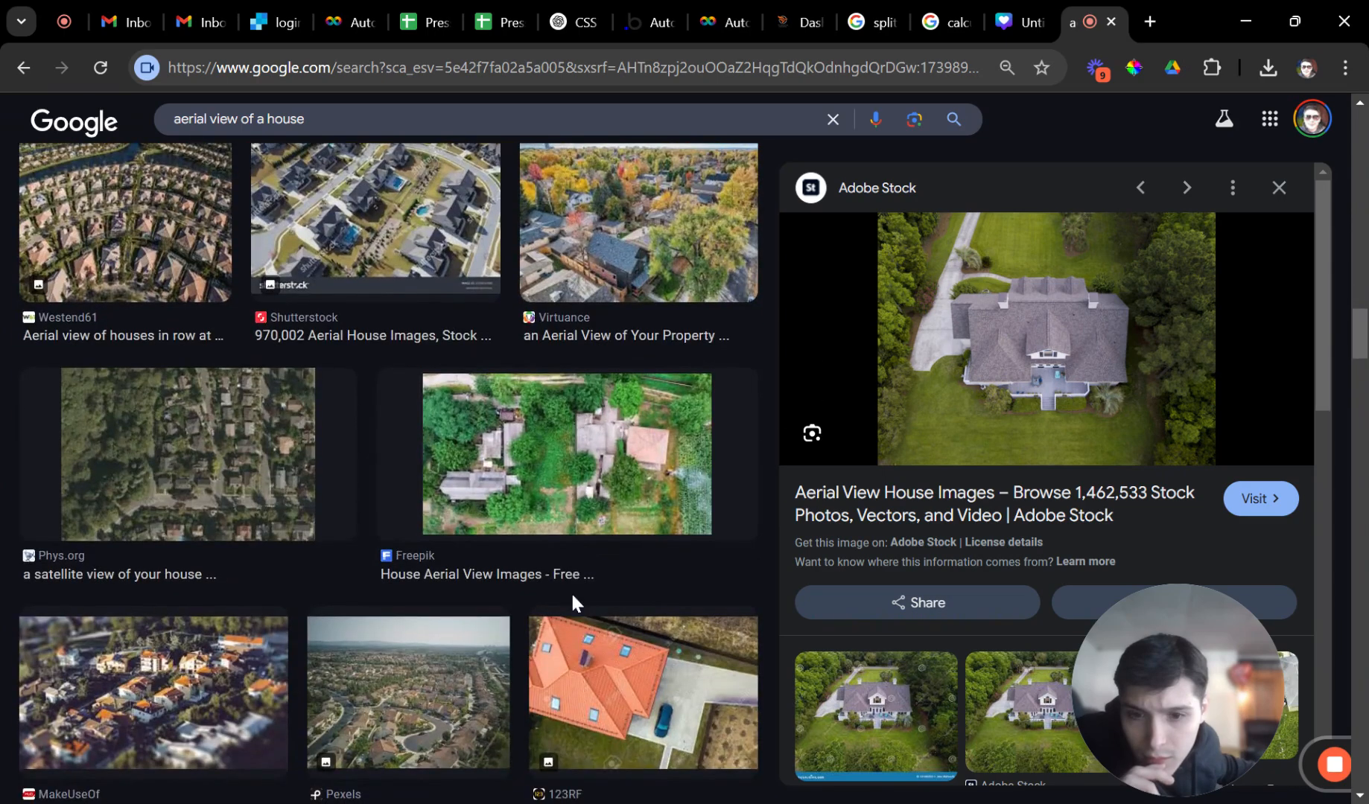
pyautogui.scroll(-9, 409, 610)
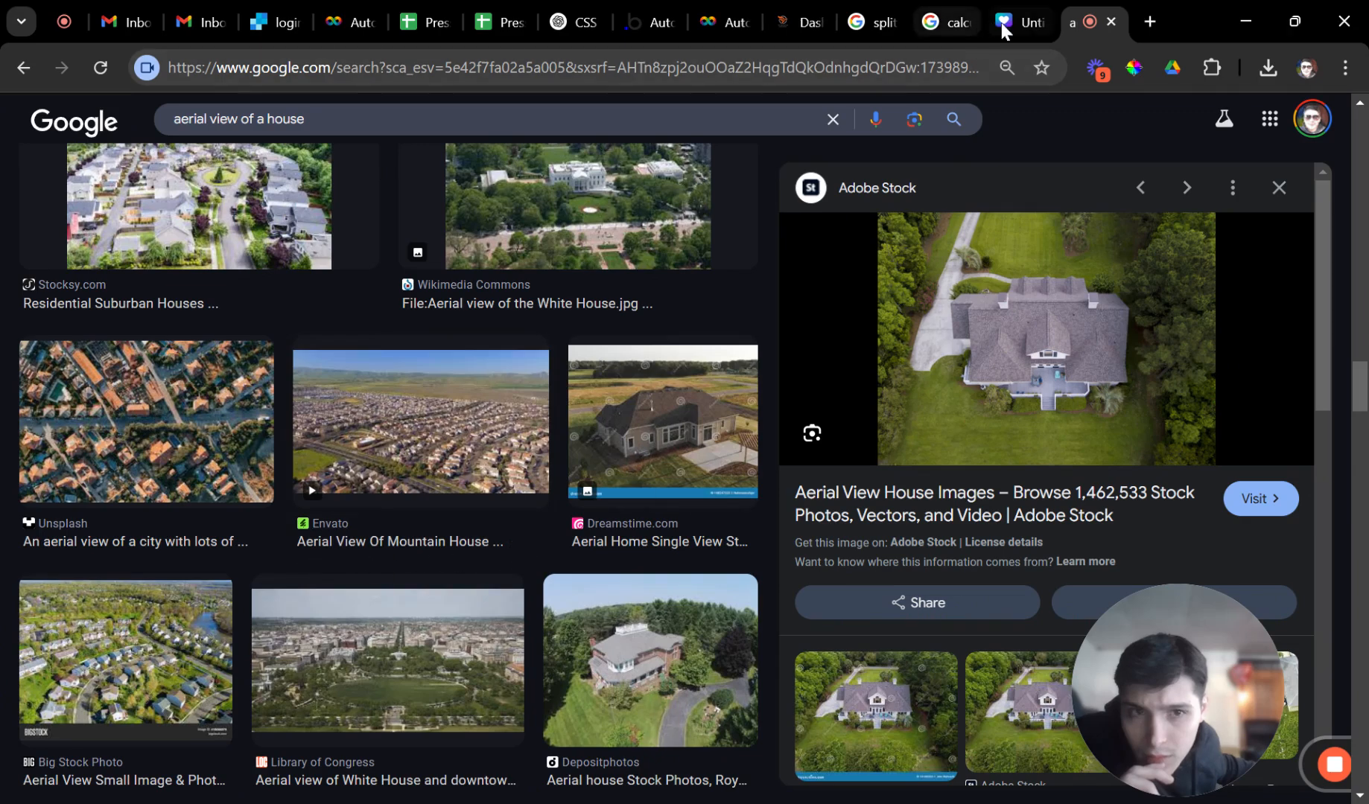
# Return to the Canva design and scroll through the 'house ariel view' photo results.
pyautogui.click(1009, 20)
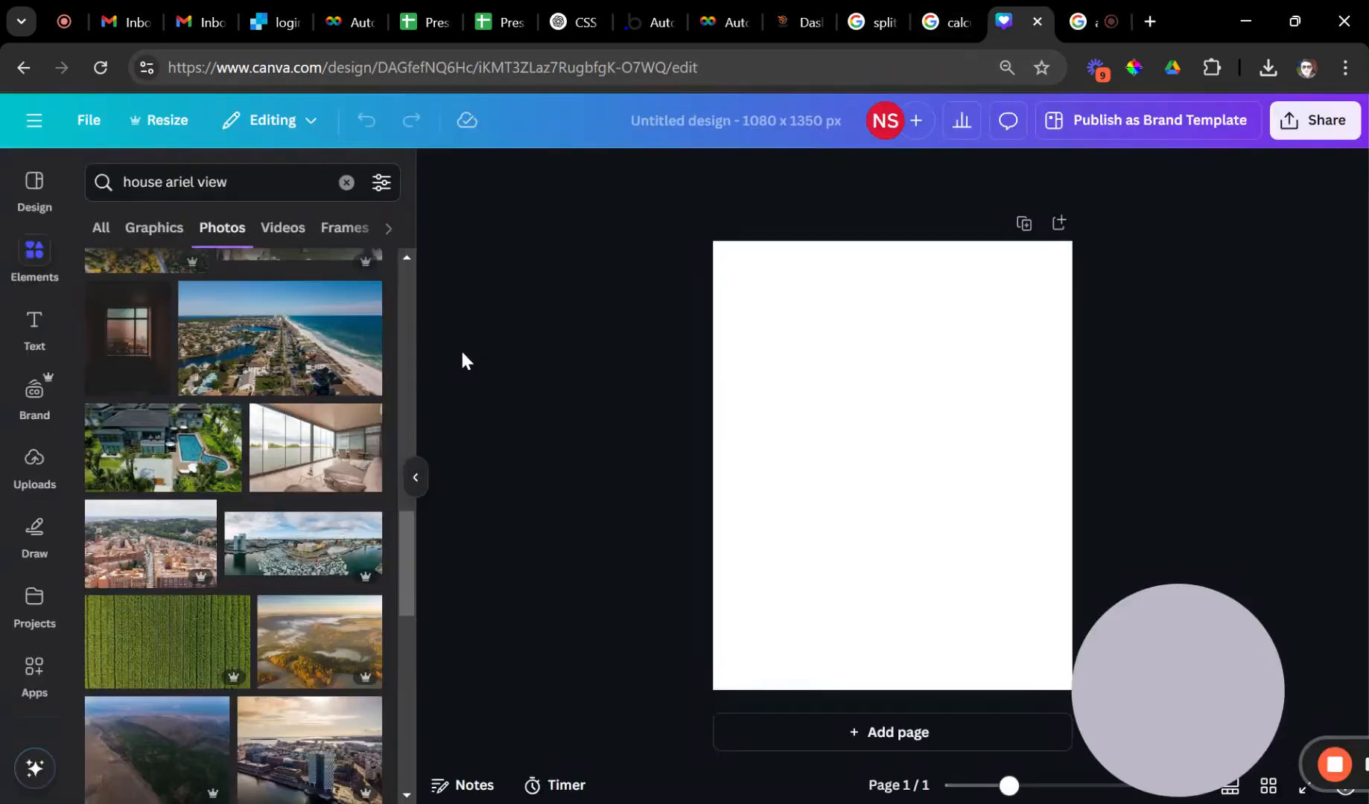
pyautogui.scroll(-8, 376, 358)
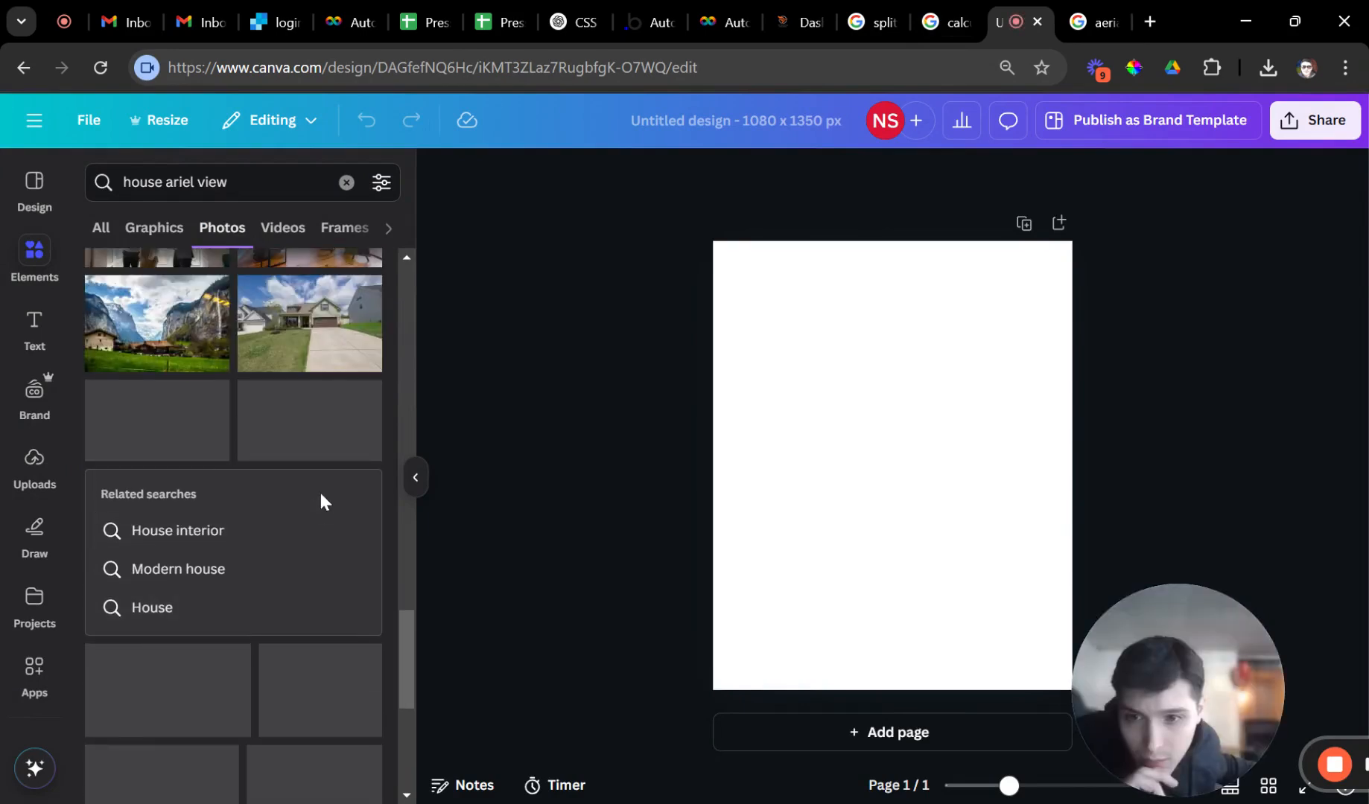
pyautogui.scroll(-5, 319, 496)
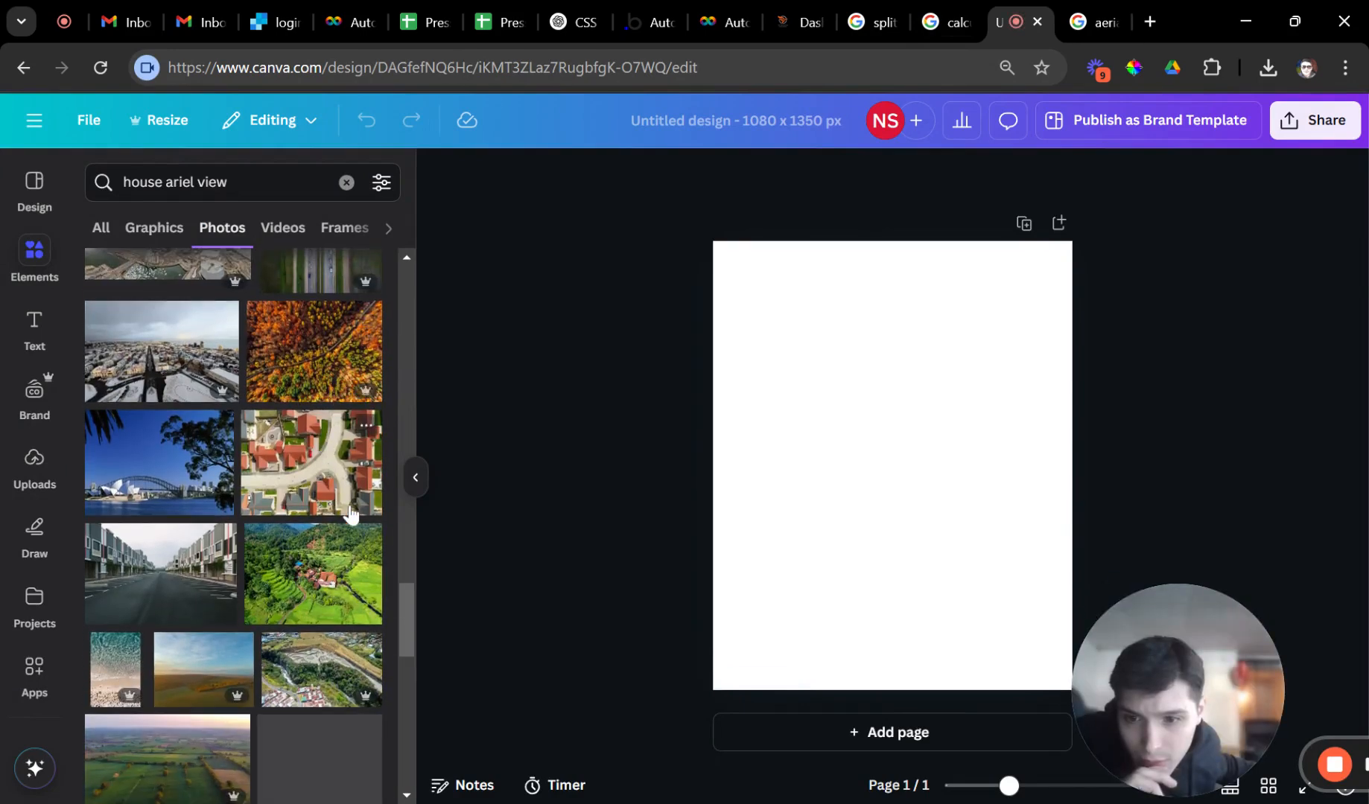
pyautogui.scroll(-7, 343, 508)
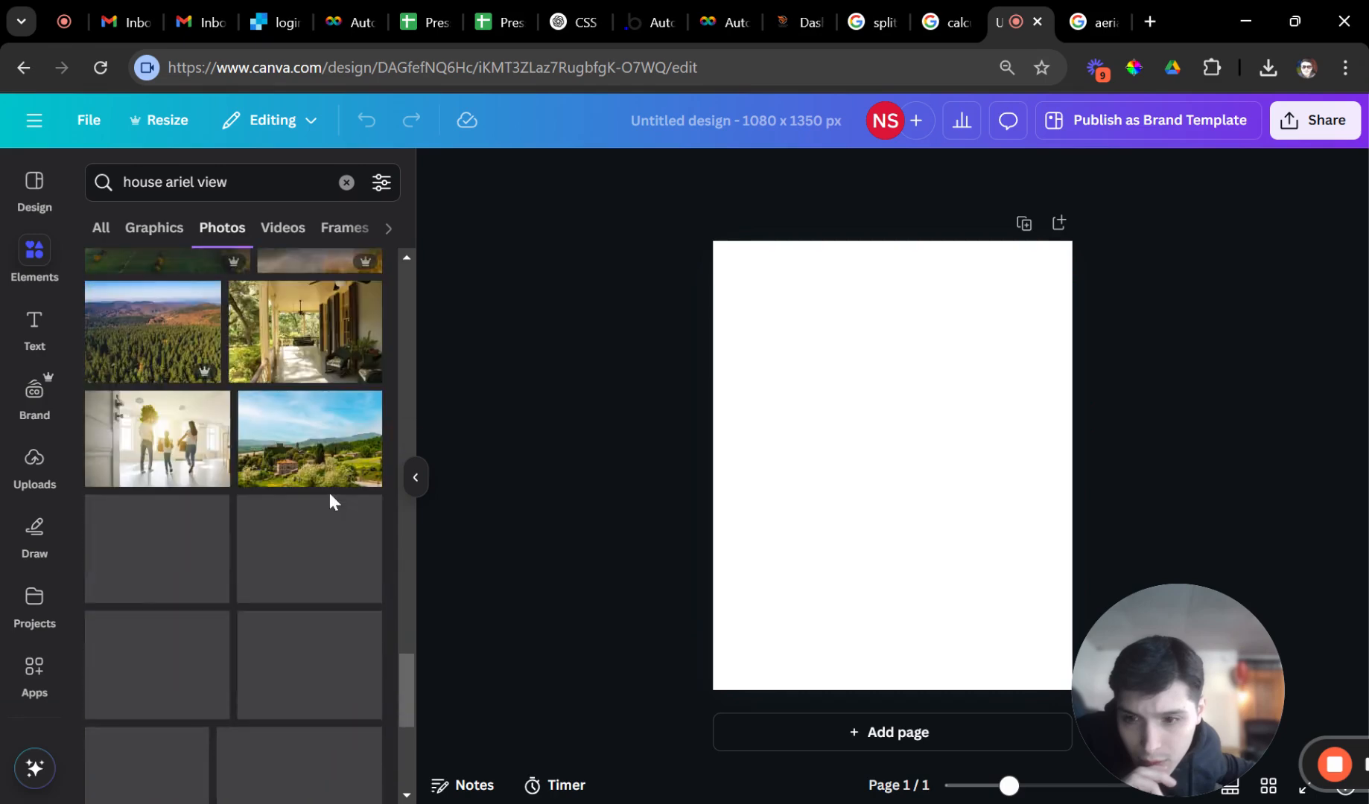
pyautogui.scroll(-6, 331, 501)
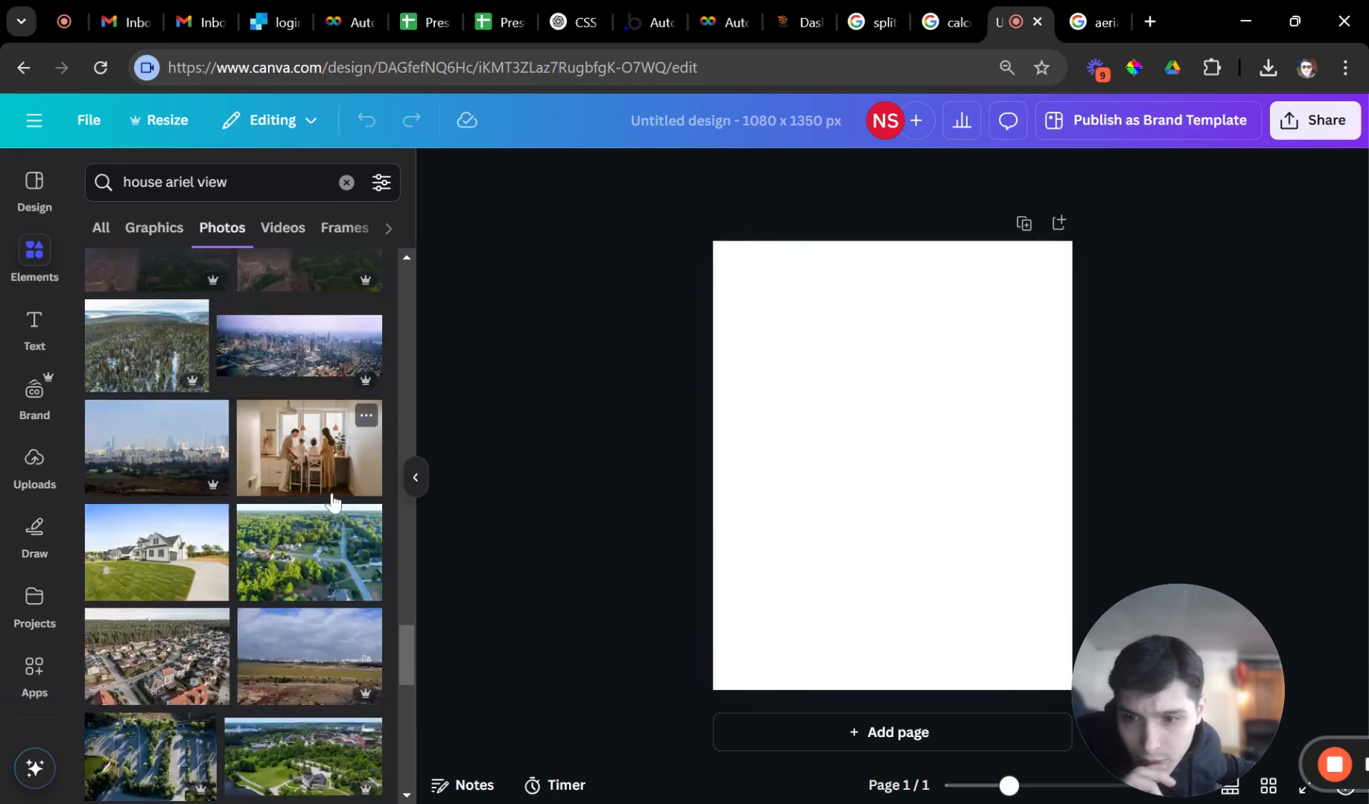
pyautogui.scroll(-8, 308, 505)
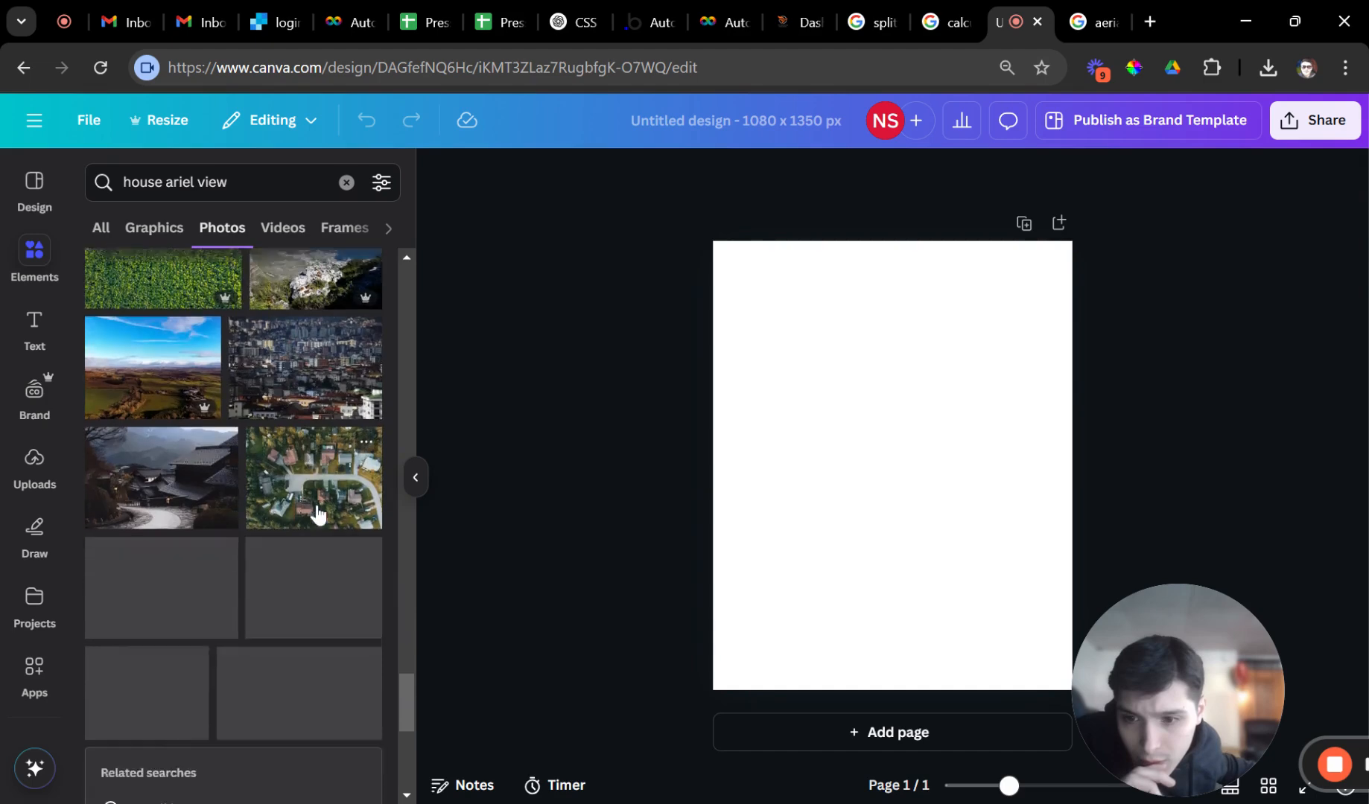
pyautogui.scroll(-4, 317, 505)
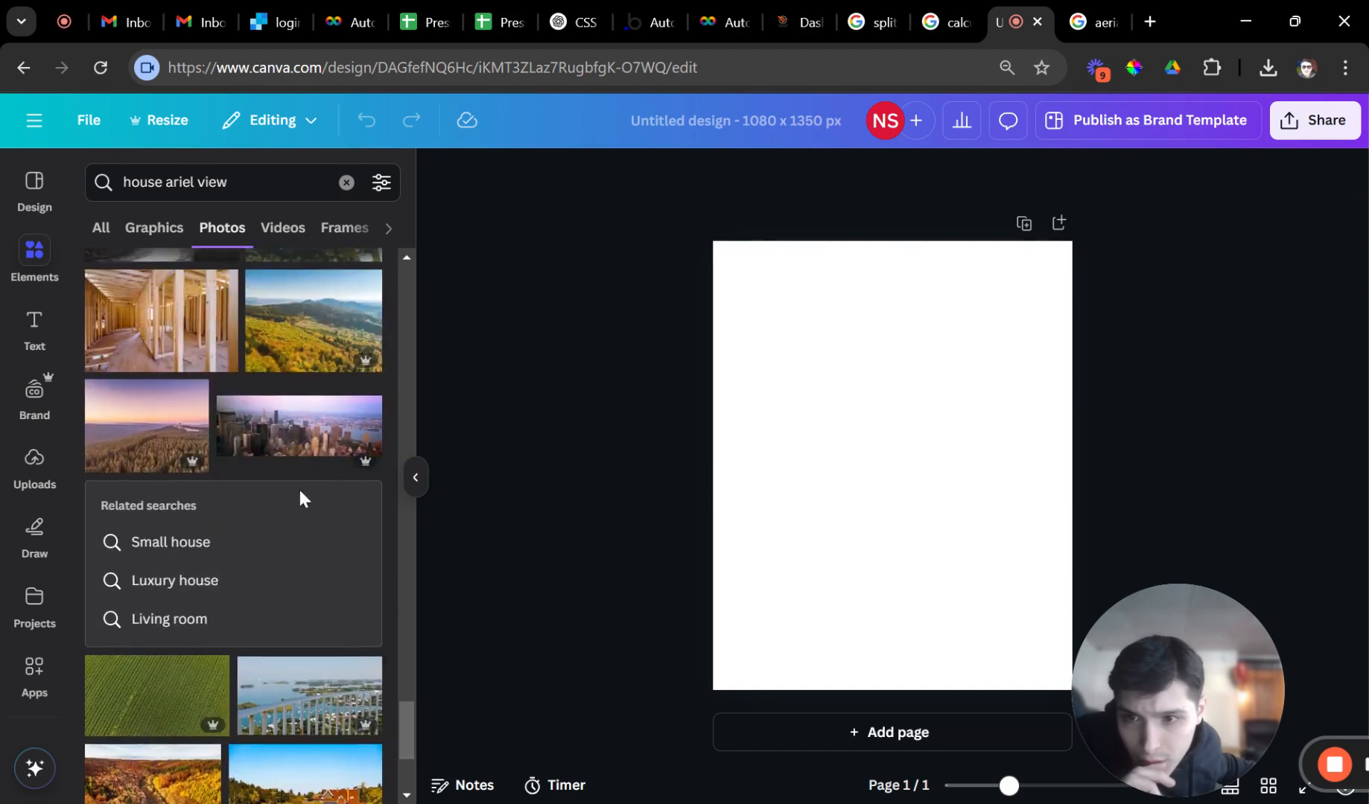
pyautogui.scroll(-5, 293, 482)
# Check the contemporary house photo's details and Quick actions, then go back to the top of the results.
pyautogui.rightClick(257, 458)
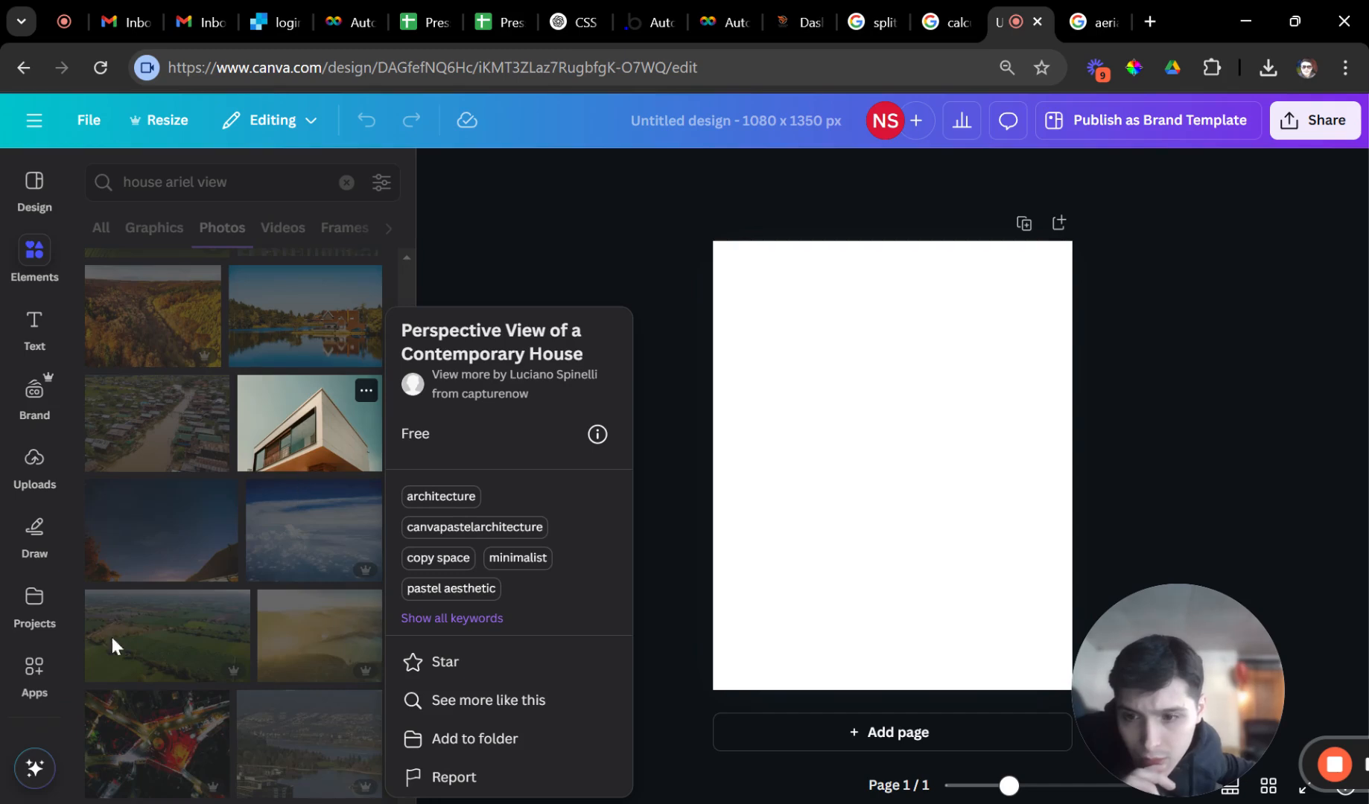
pyautogui.click(35, 769)
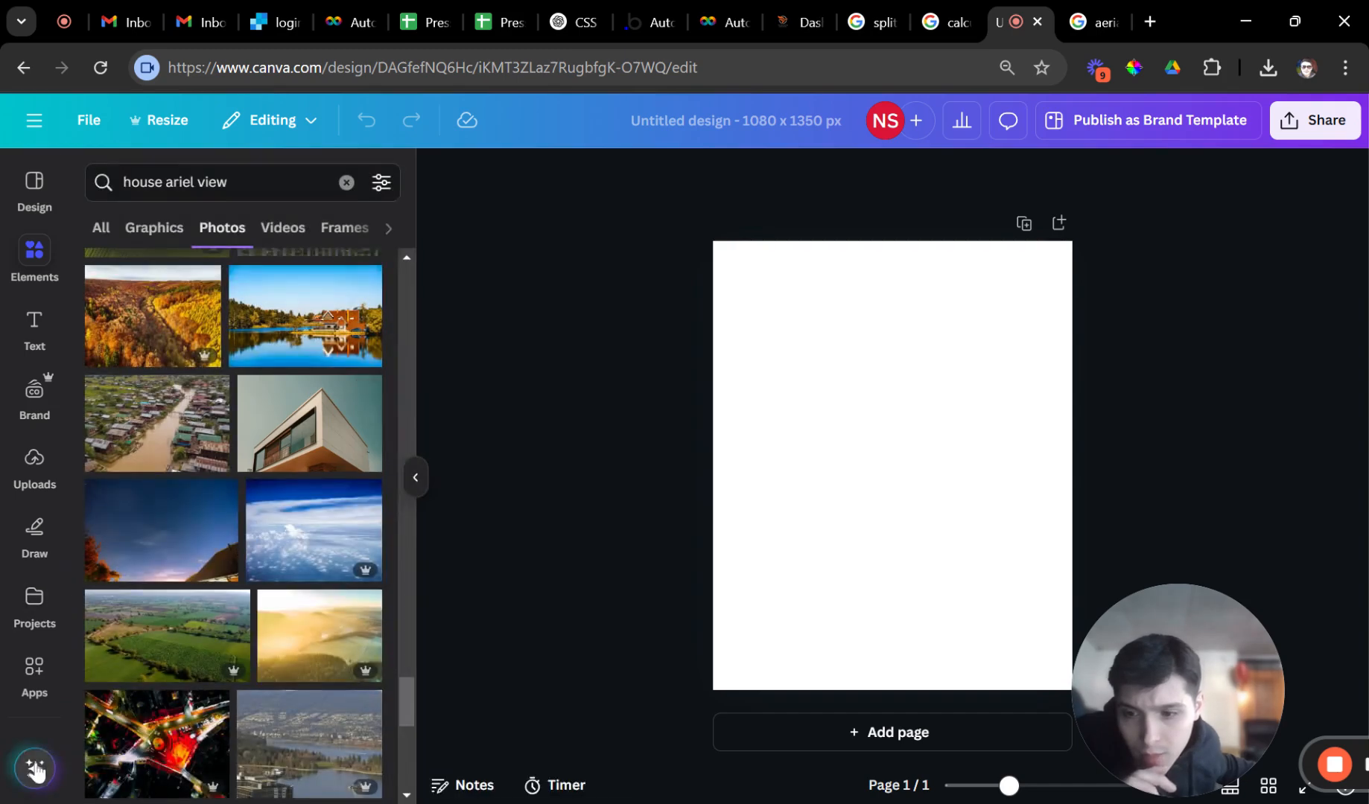
pyautogui.click(35, 770)
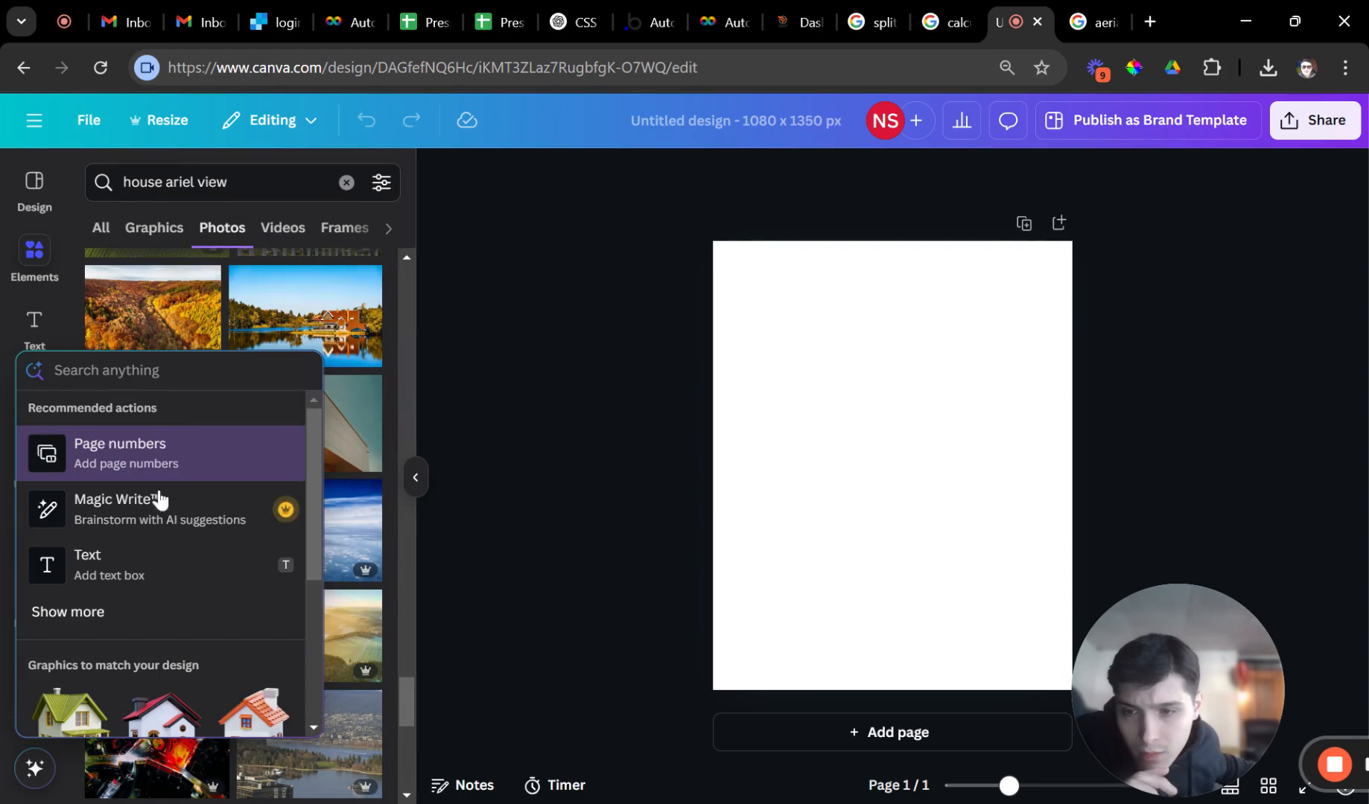
pyautogui.scroll(-4, 208, 536)
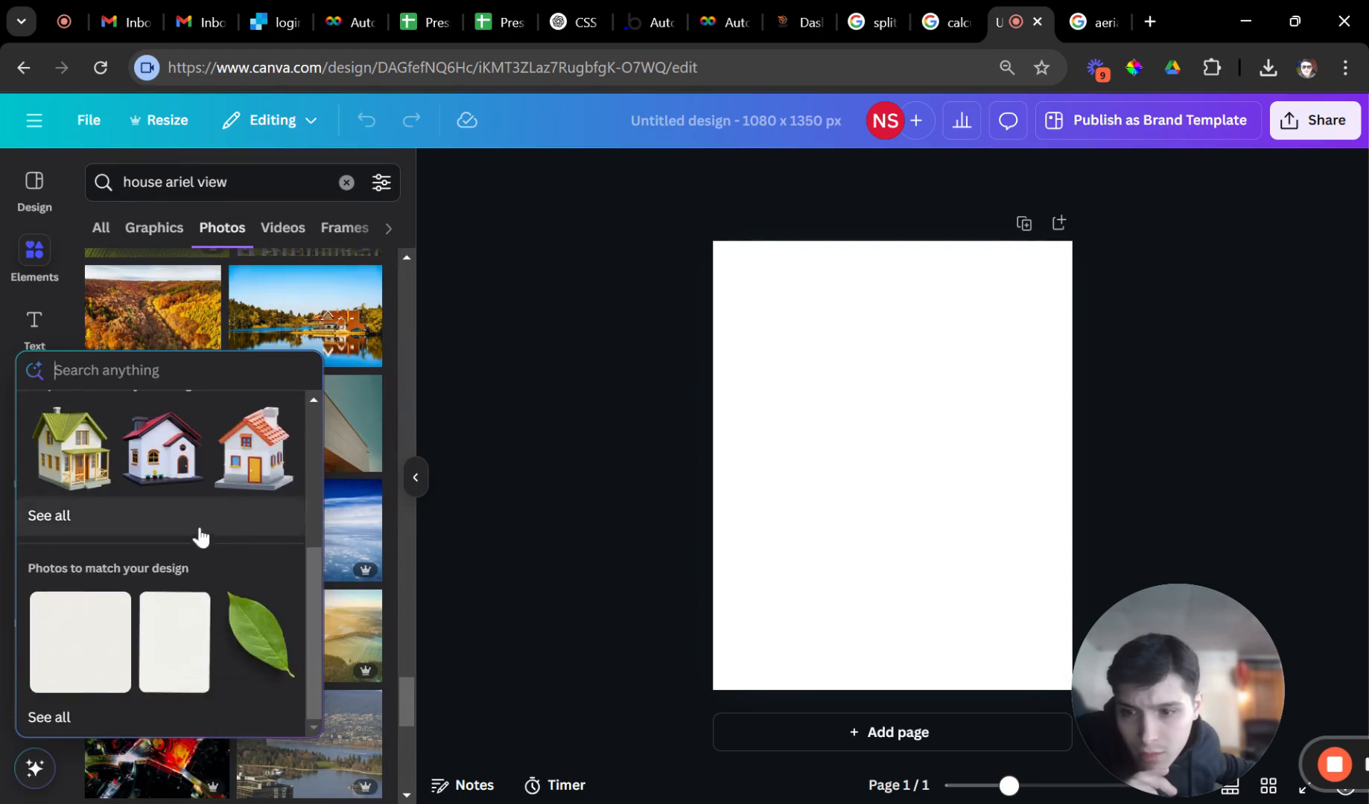
pyautogui.click(451, 382)
pyautogui.scroll(1, 288, 374)
pyautogui.scroll(-5, 290, 395)
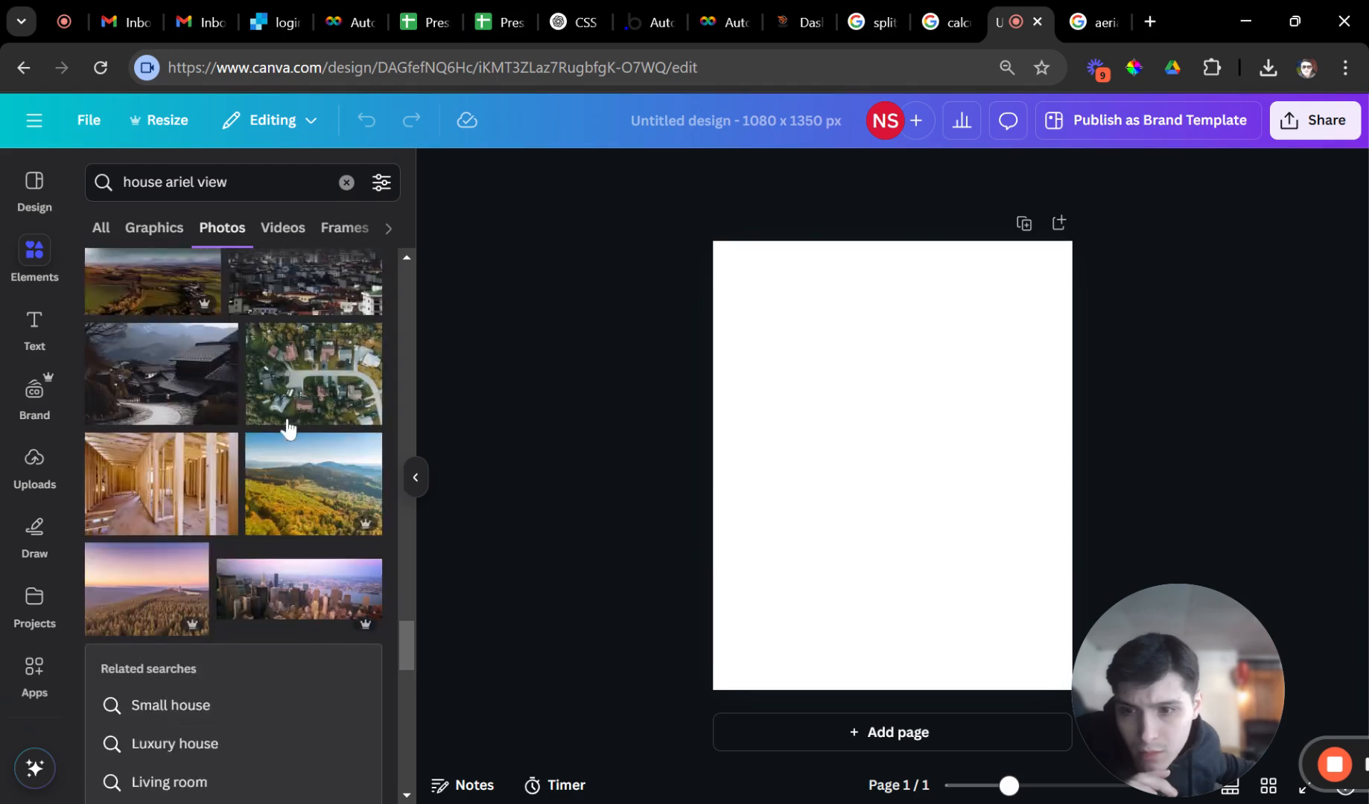
pyautogui.scroll(3, 246, 465)
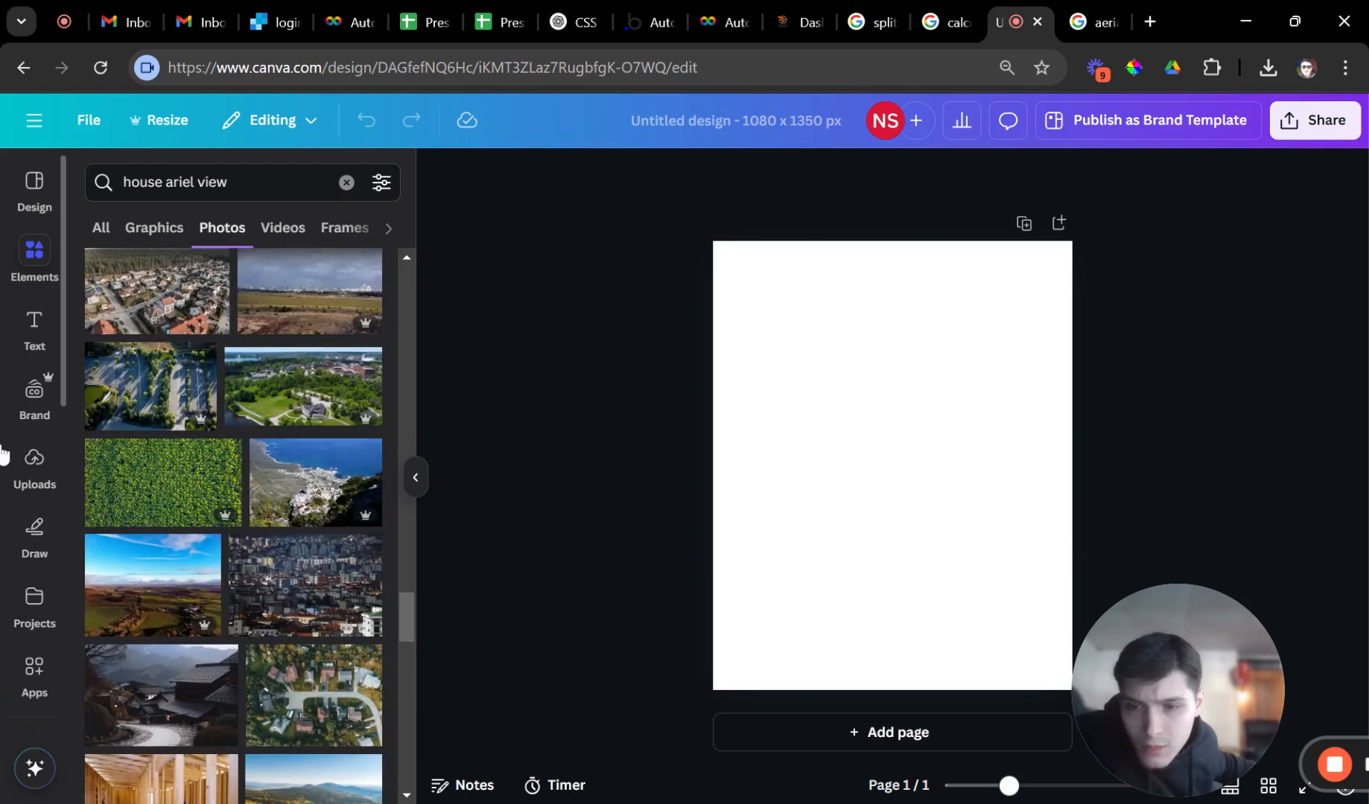
pyautogui.scroll(5, 246, 469)
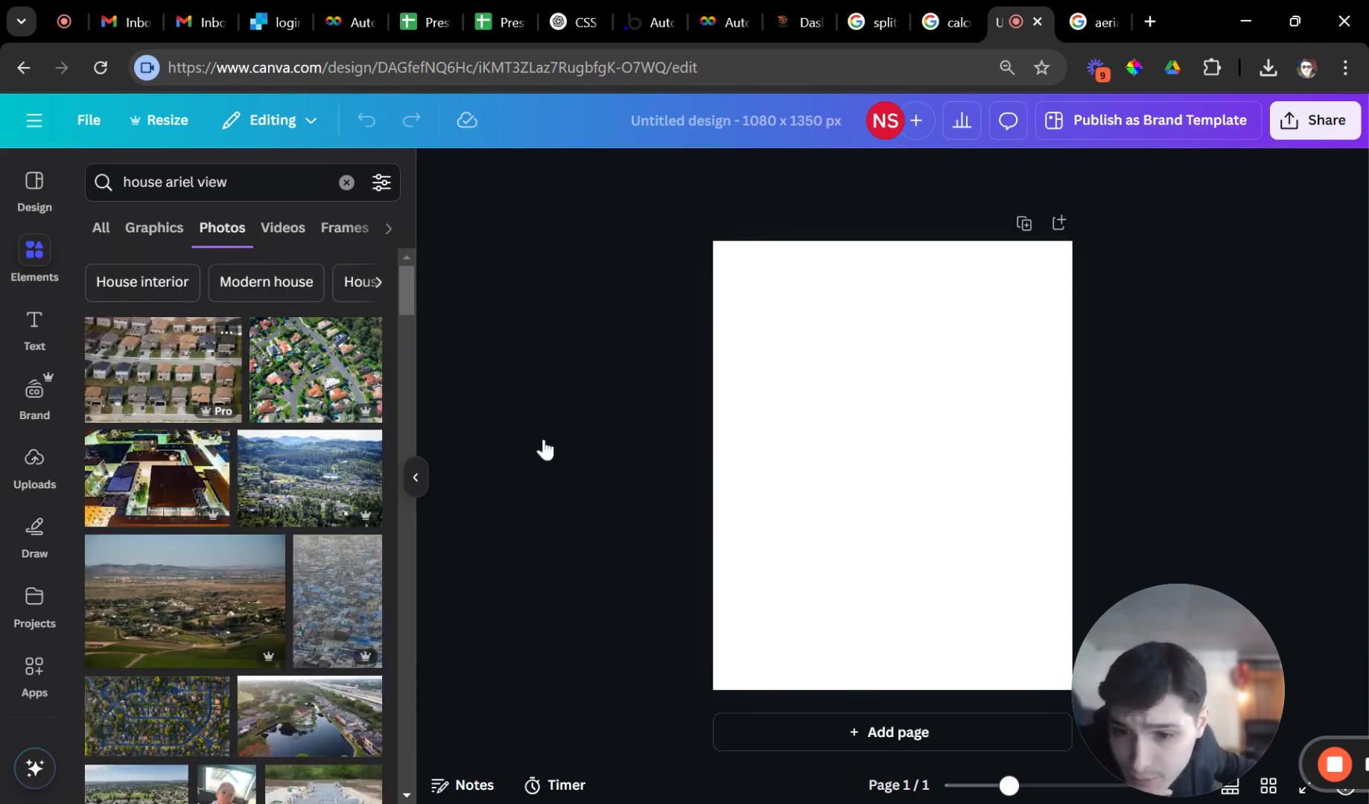
# Add the aerial rows-of-houses photo and stretch it to fill the page.
pyautogui.click(209, 398)
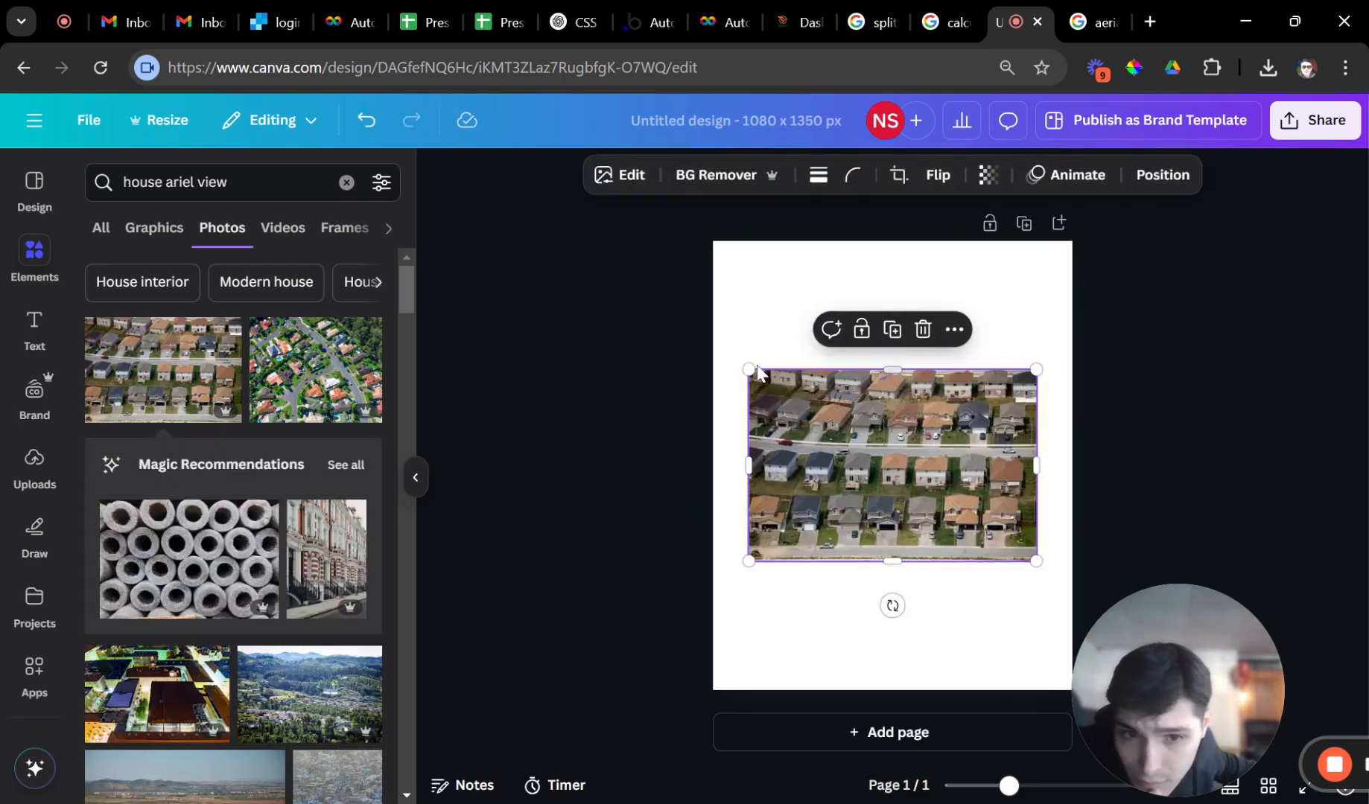
pyautogui.moveTo(748, 368); pyautogui.dragTo(567, 276)
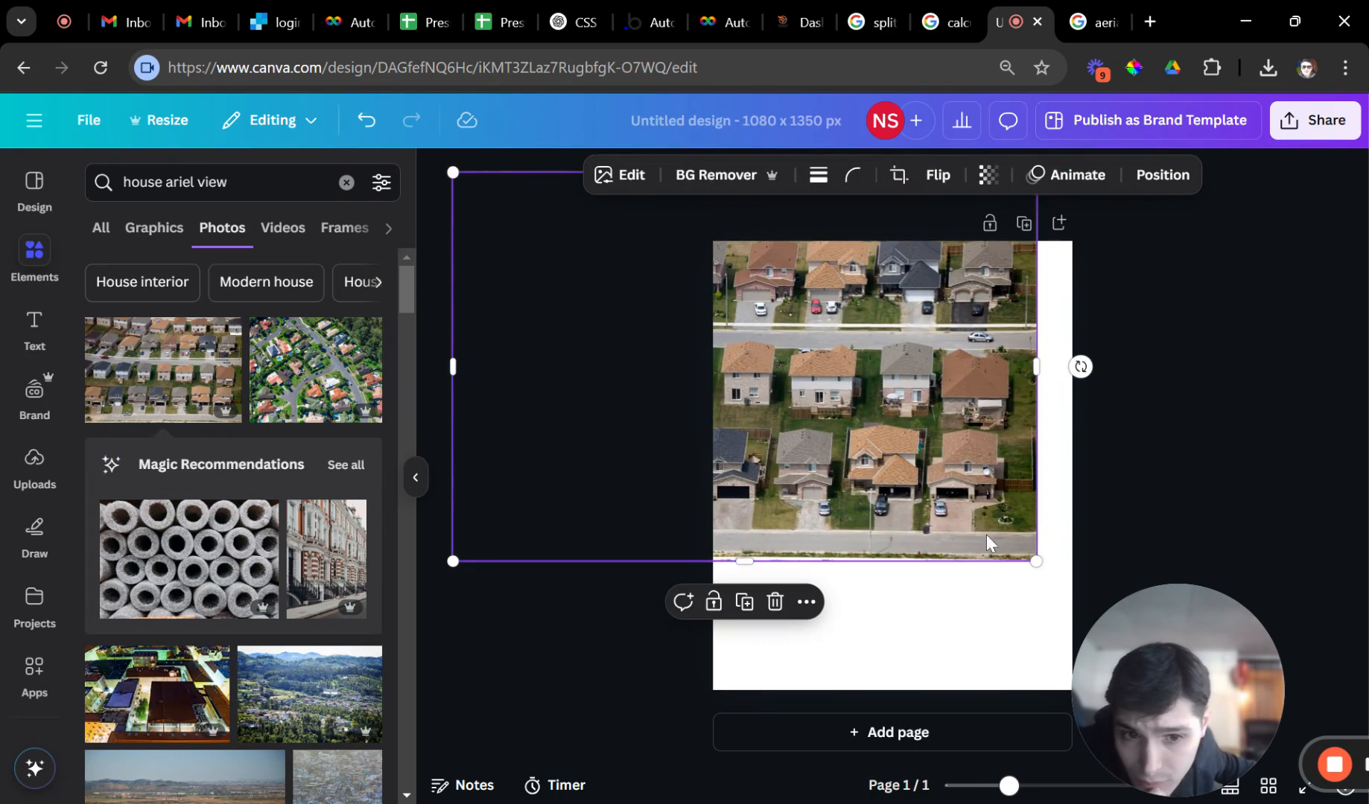
pyautogui.moveTo(1037, 562); pyautogui.dragTo(953, 553)
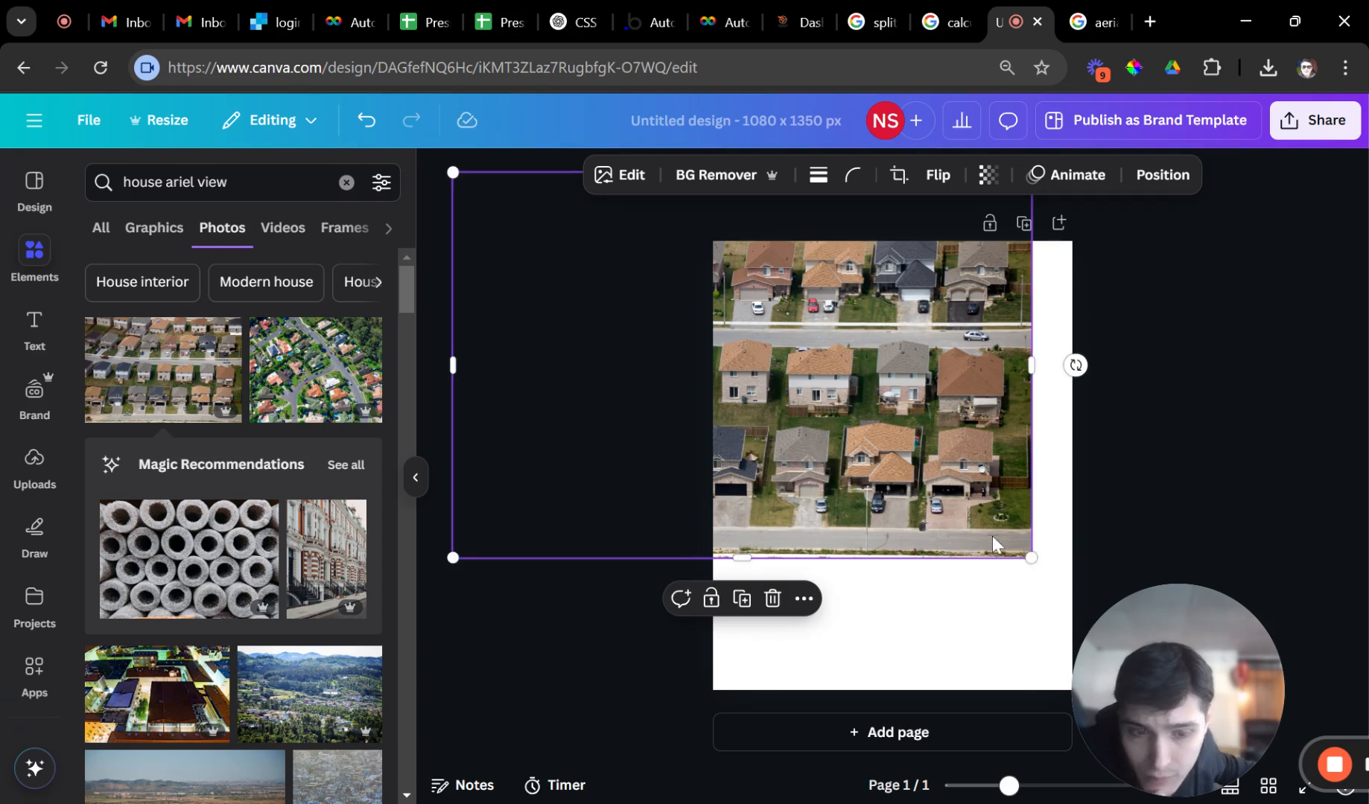
pyautogui.moveTo(1031, 558); pyautogui.dragTo(1354, 661)
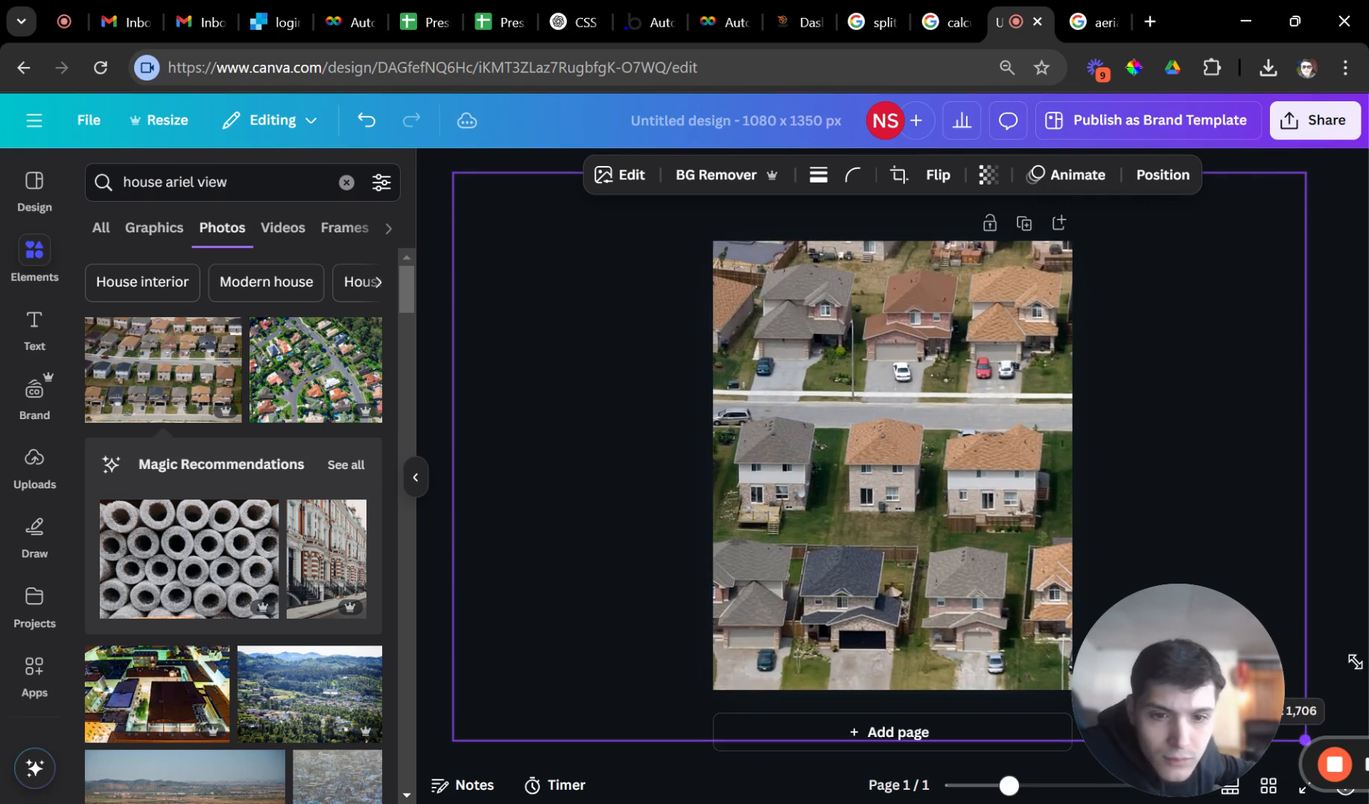
pyautogui.moveTo(940, 535); pyautogui.dragTo(898, 537)
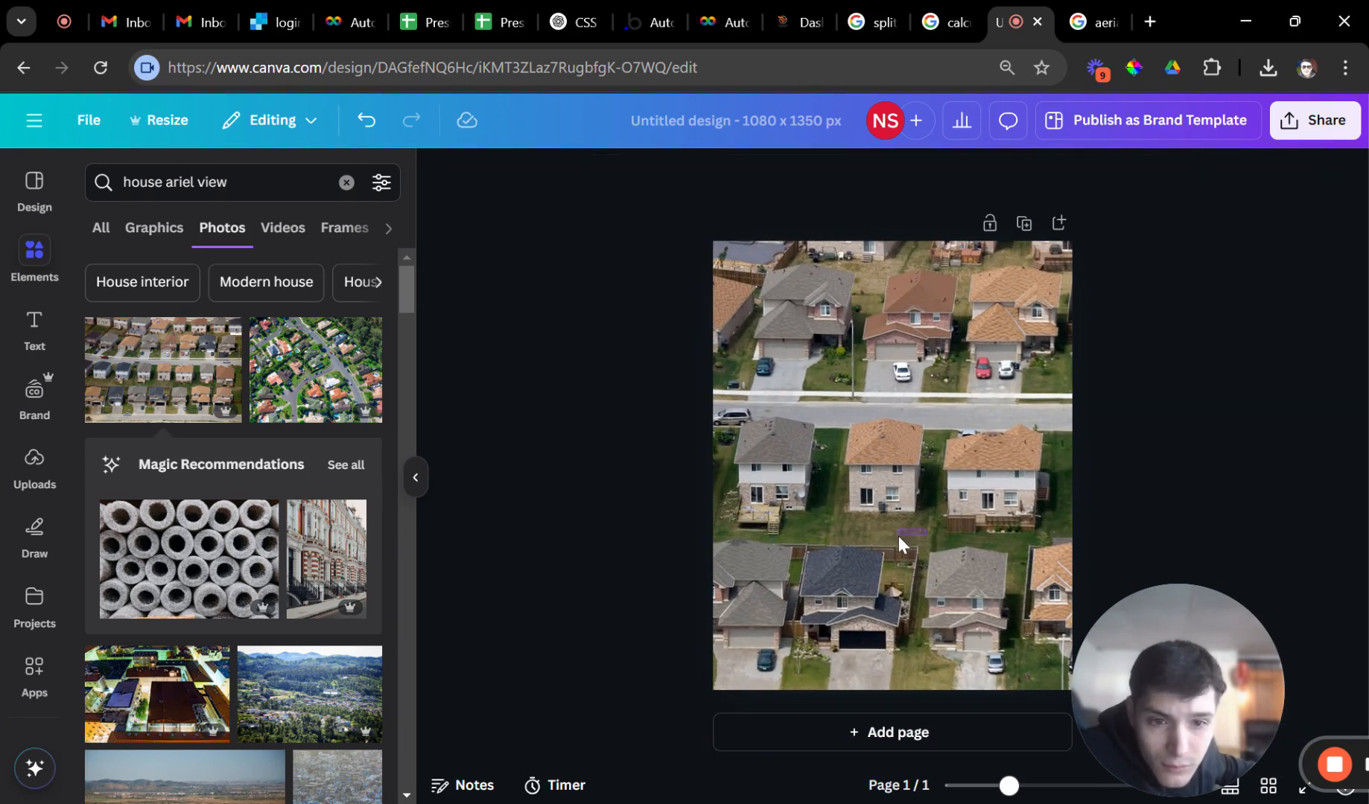
# Zoom the photo in and reposition it to frame a single brick house with a brown roof.
pyautogui.click(880, 424)
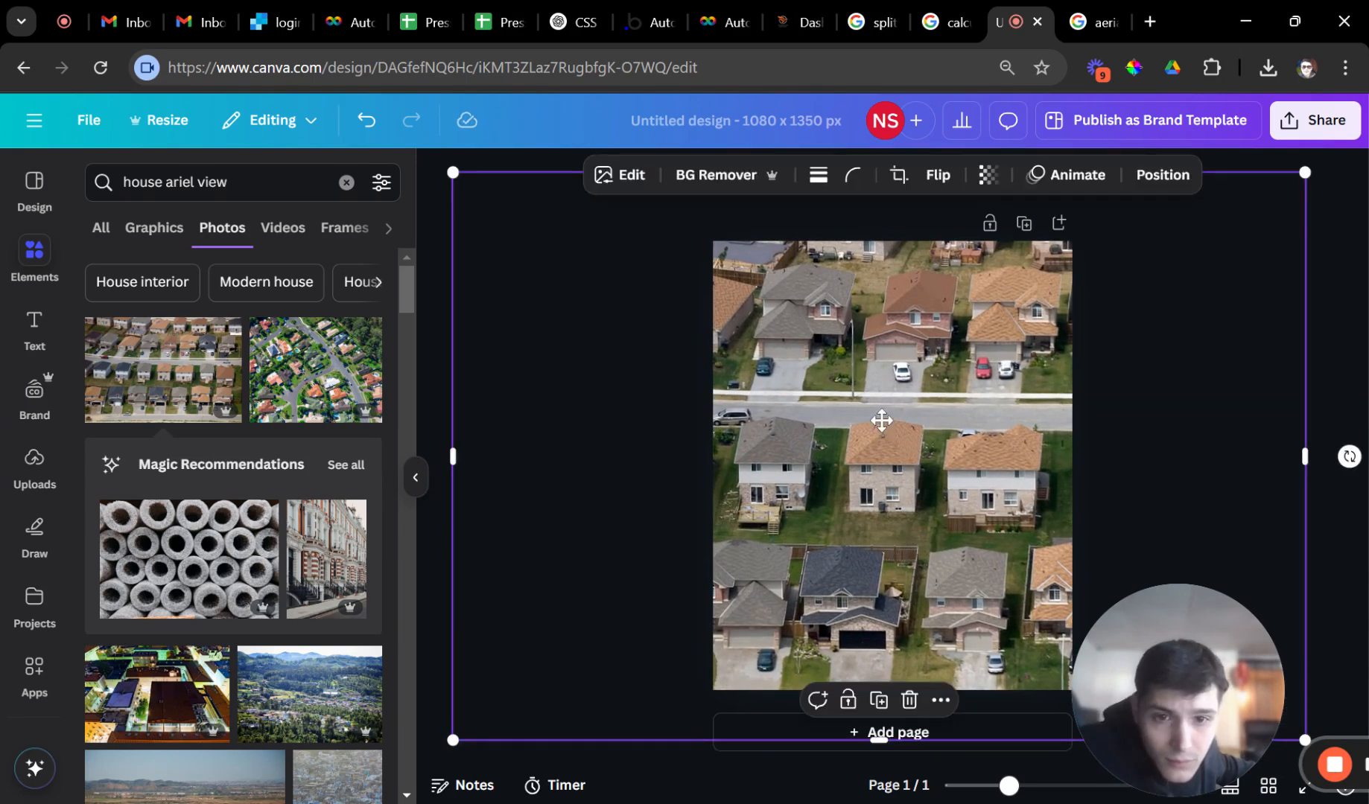
pyautogui.doubleClick(763, 447)
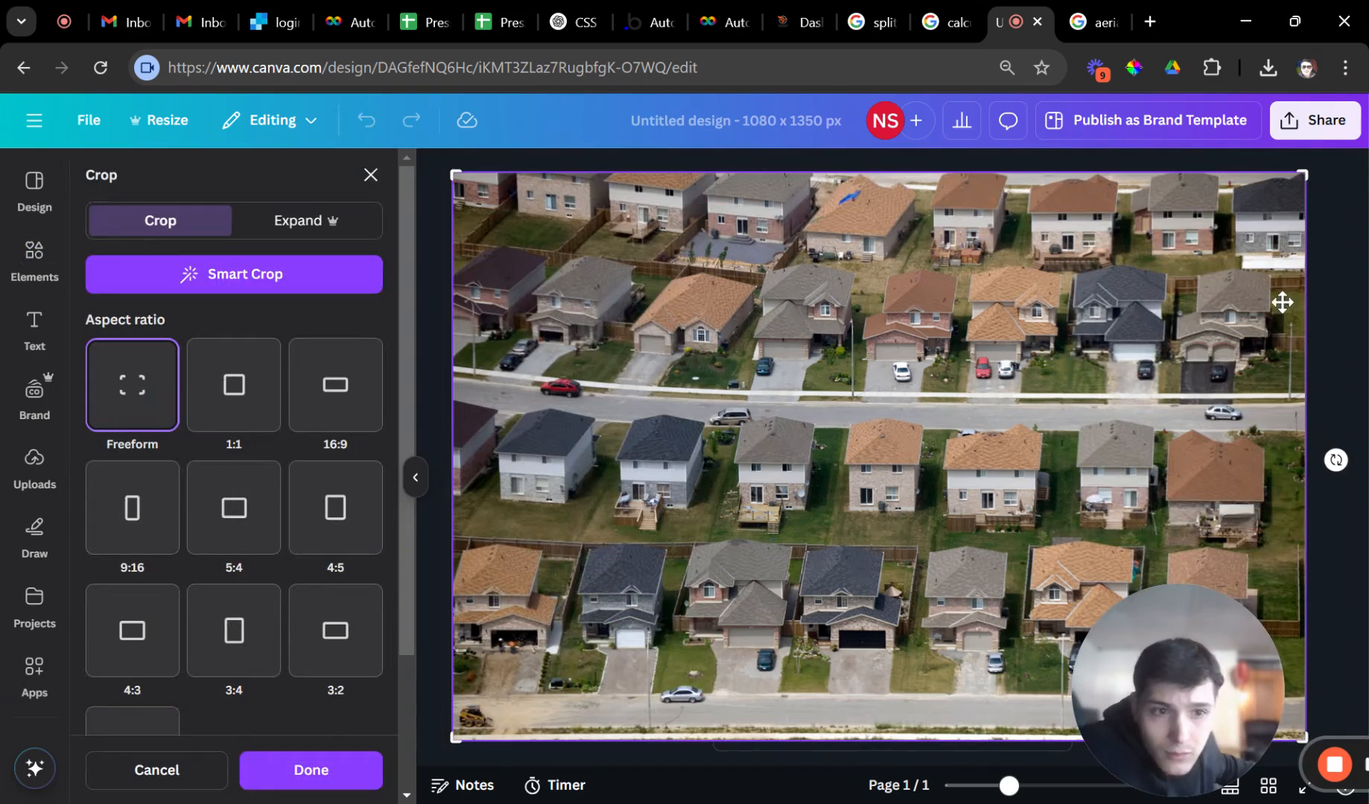
pyautogui.click(1317, 289)
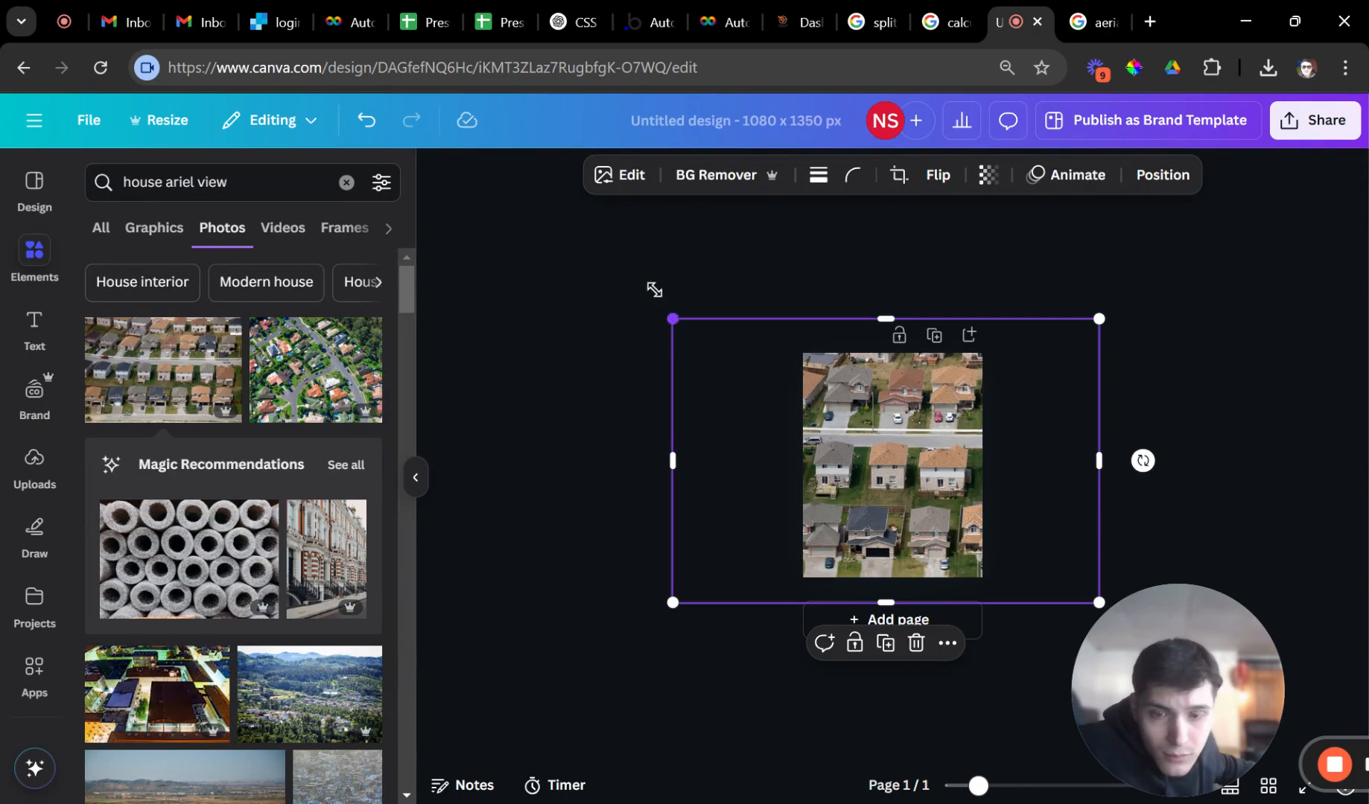
pyautogui.moveTo(673, 319); pyautogui.dragTo(164, 136)
pyautogui.moveTo(830, 430); pyautogui.dragTo(1003, 682)
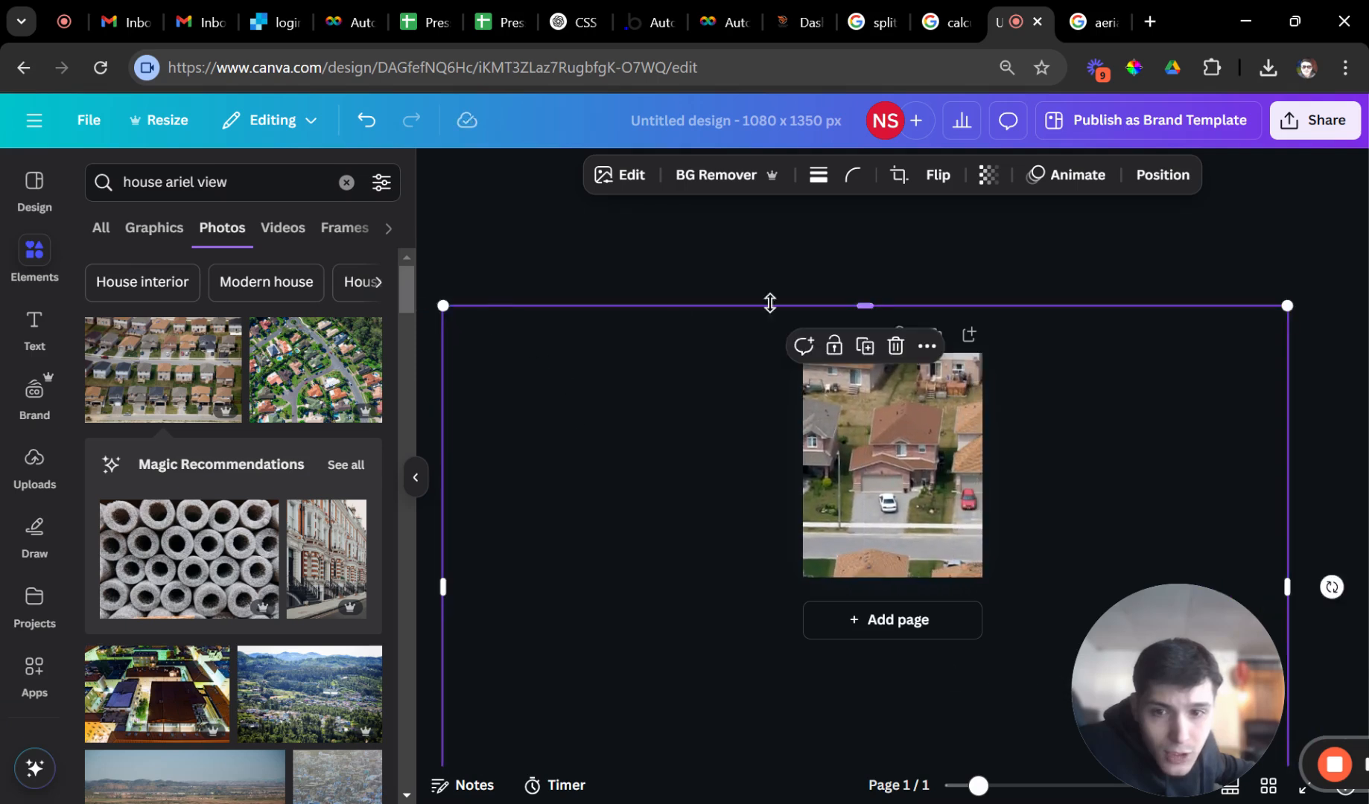
pyautogui.moveTo(865, 309); pyautogui.dragTo(890, 101)
pyautogui.moveTo(898, 578); pyautogui.dragTo(885, 647)
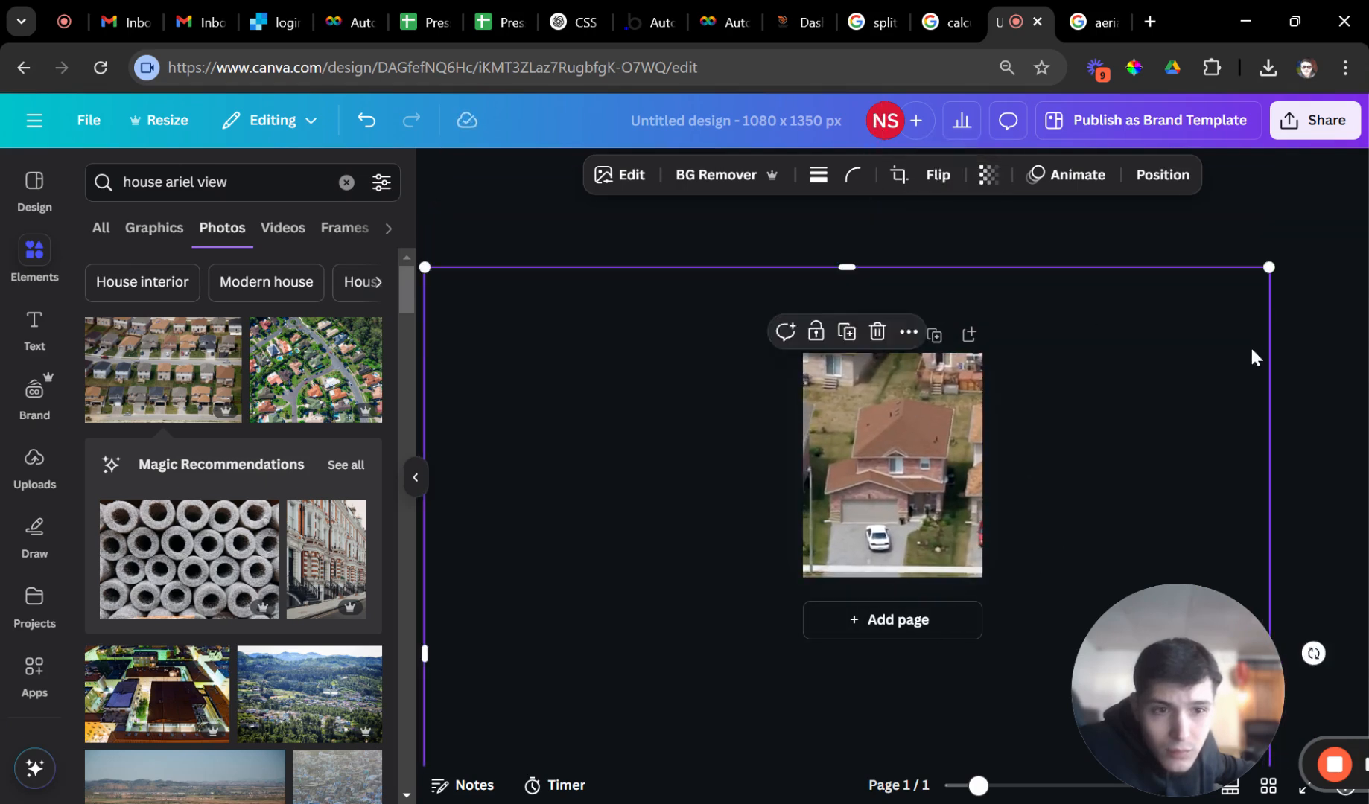
pyautogui.click(1300, 353)
pyautogui.scroll(5, 888, 464)
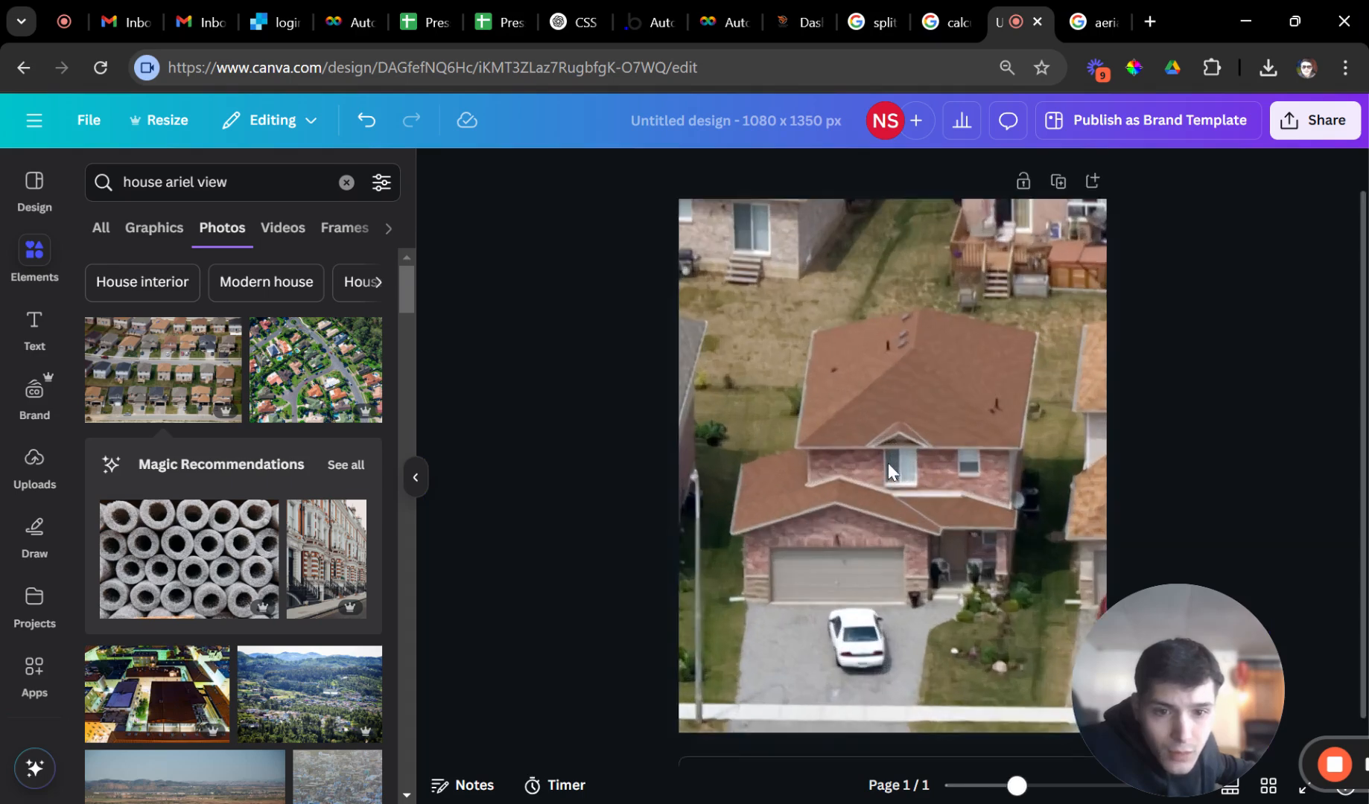
pyautogui.scroll(-1, 887, 468)
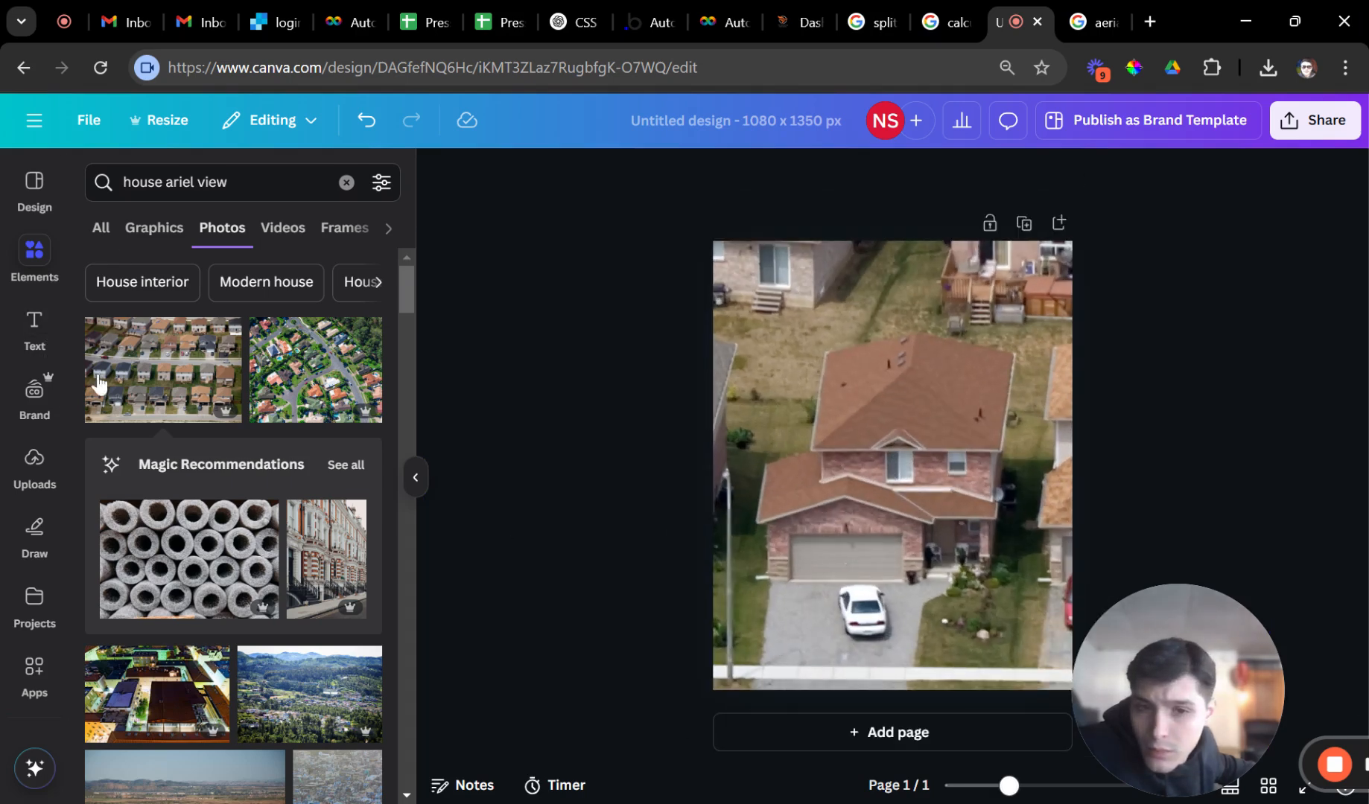
pyautogui.click(24, 206)
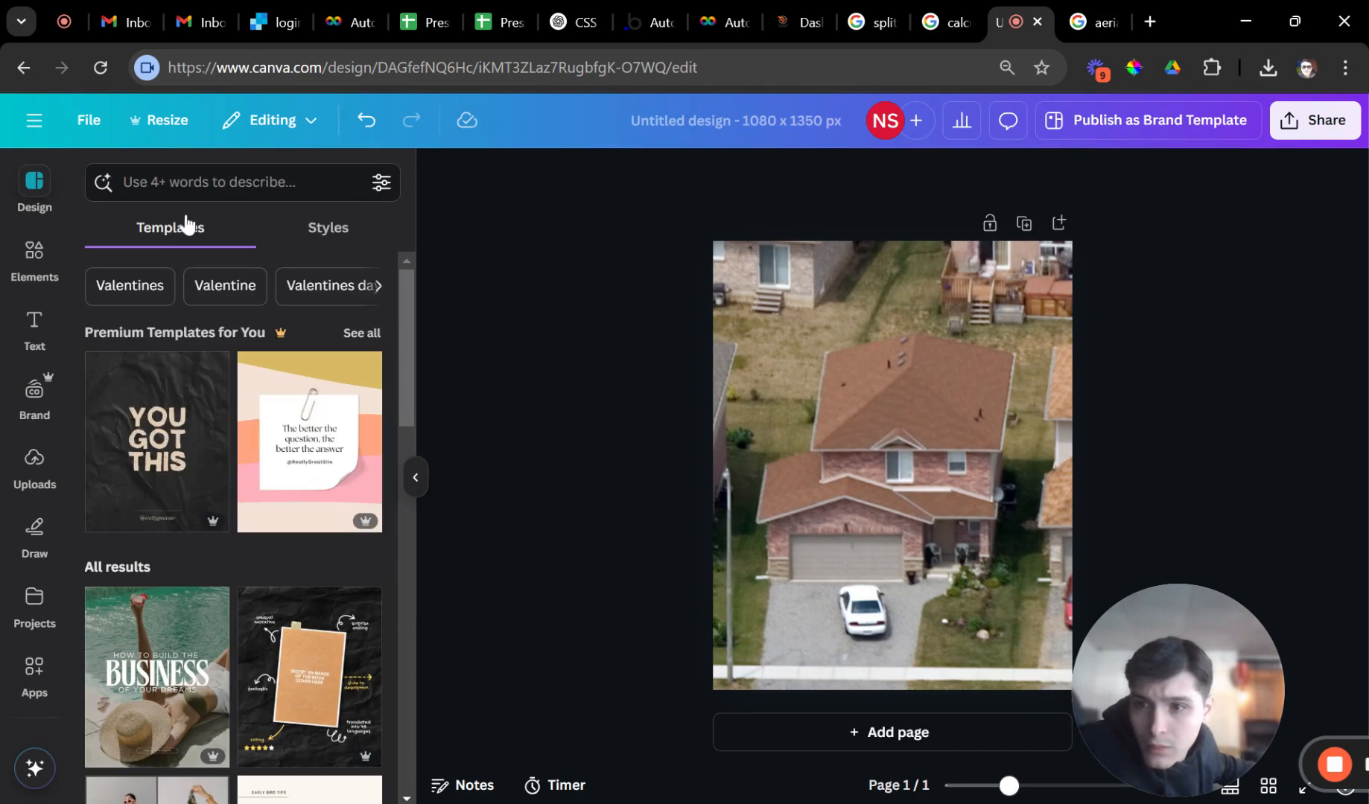
pyautogui.click(186, 182)
pyautogui.write('shape')
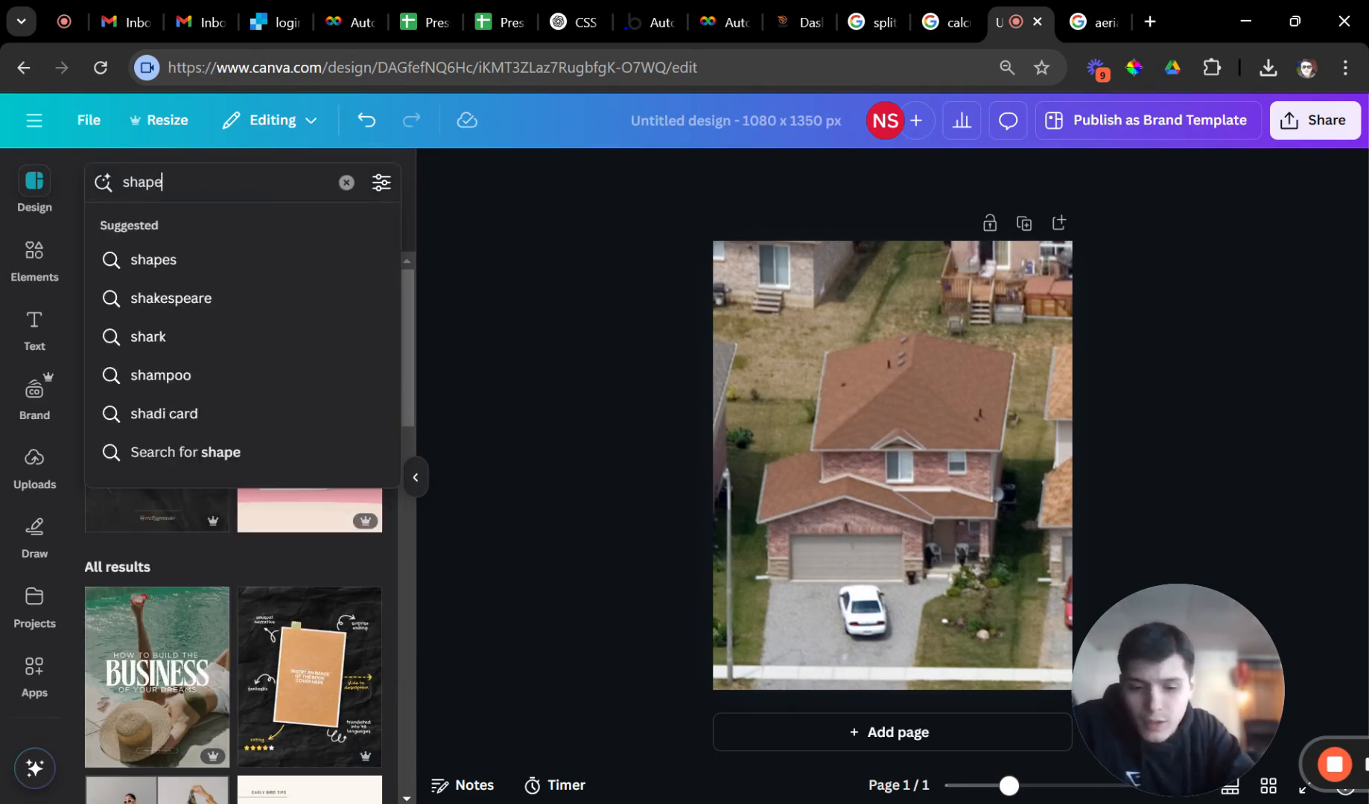
pyautogui.press('Return')
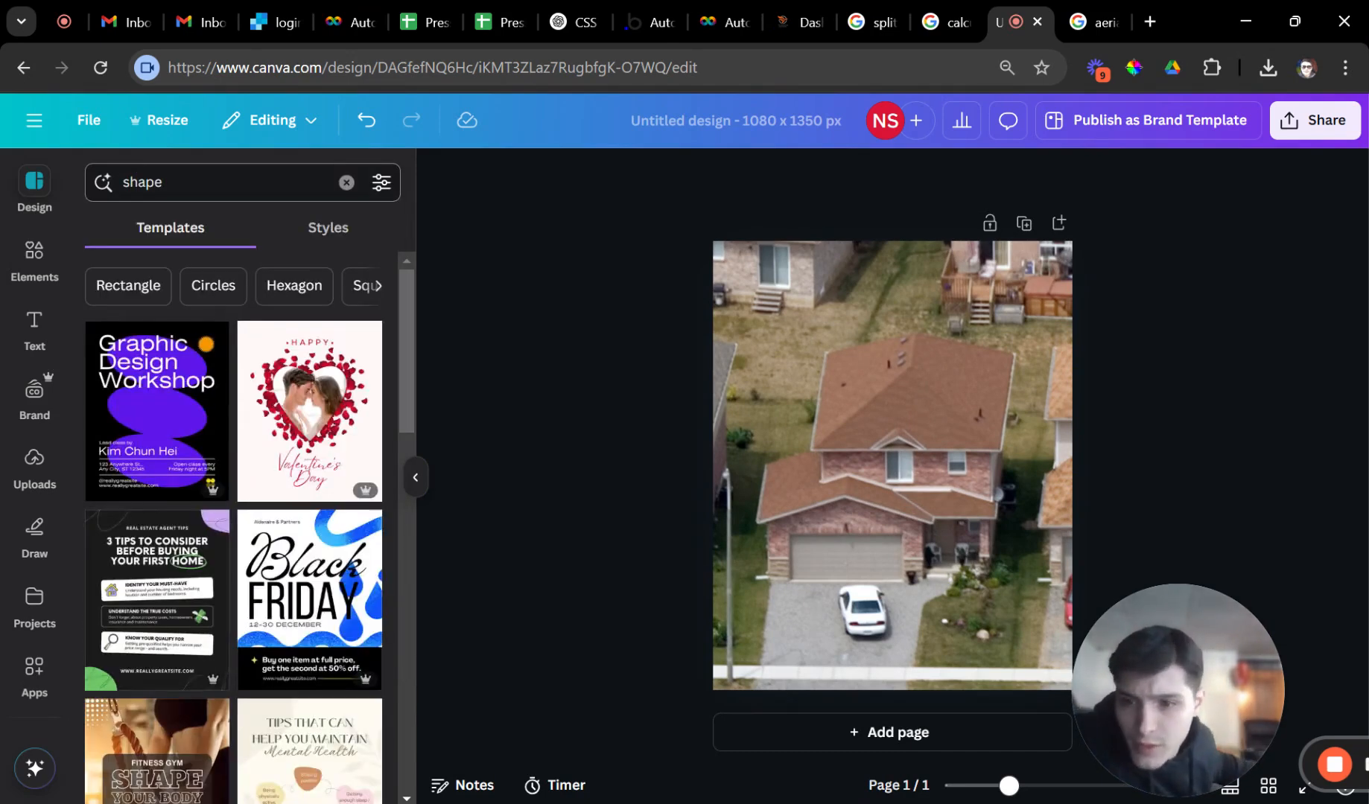
pyautogui.click(35, 257)
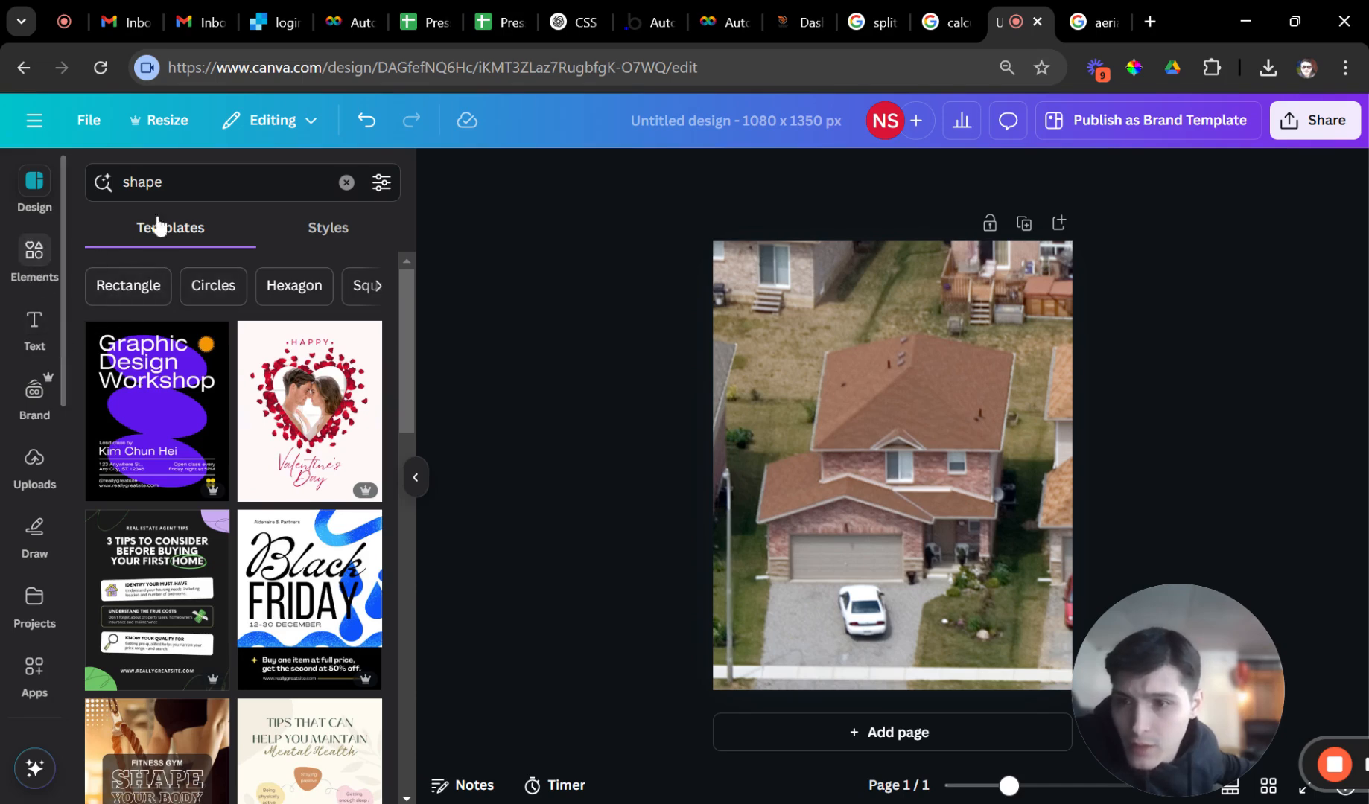
# Clear the 'house ariel view' search to restore the default elements list.
pyautogui.click(99, 229)
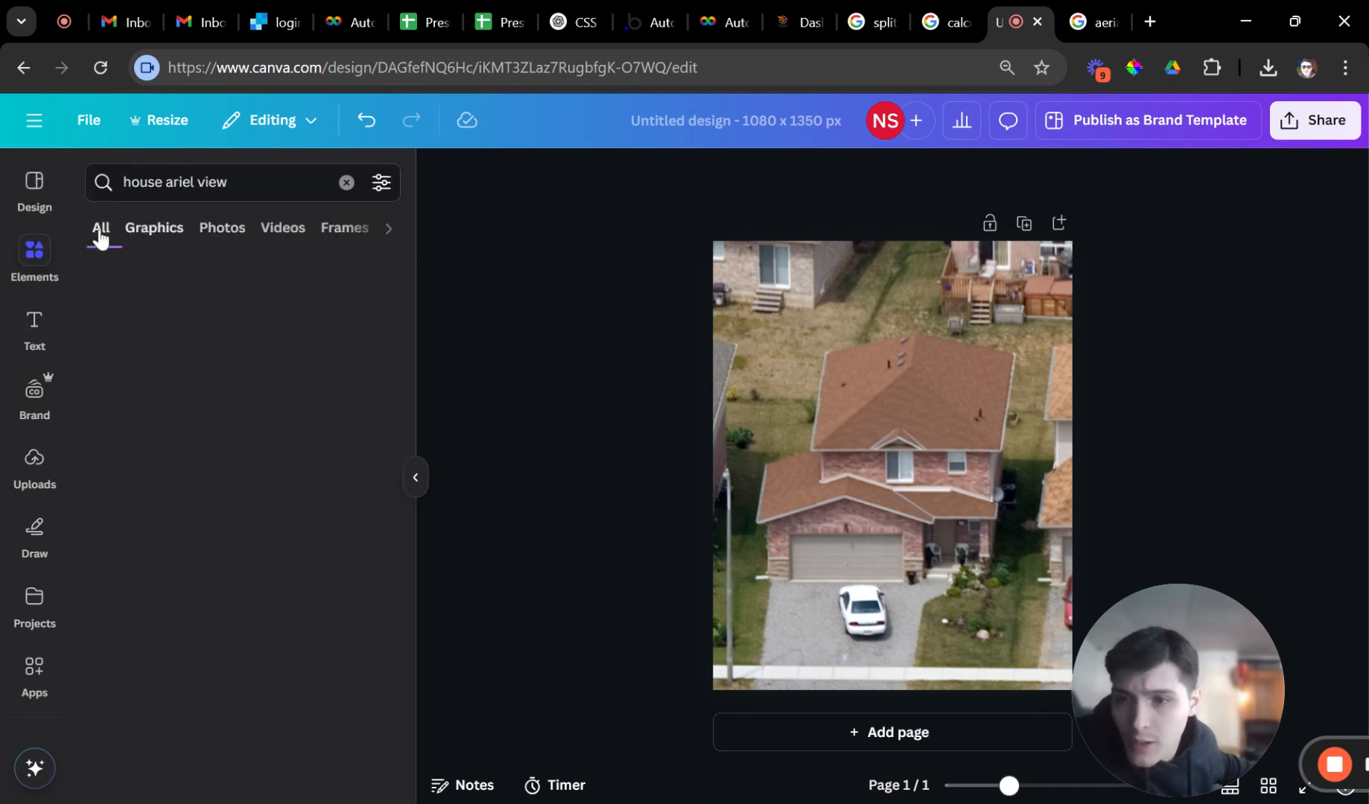
pyautogui.scroll(-3, 242, 467)
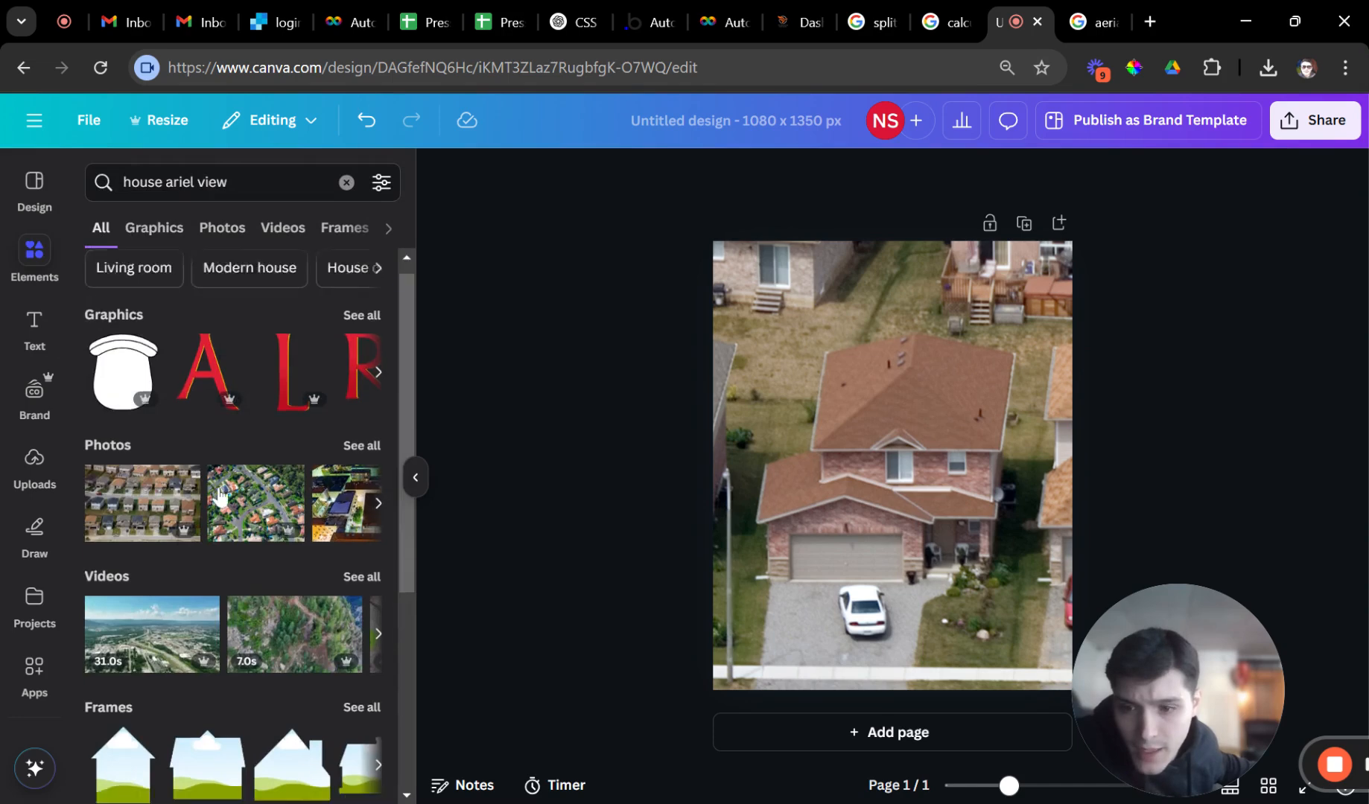
pyautogui.scroll(3, 242, 468)
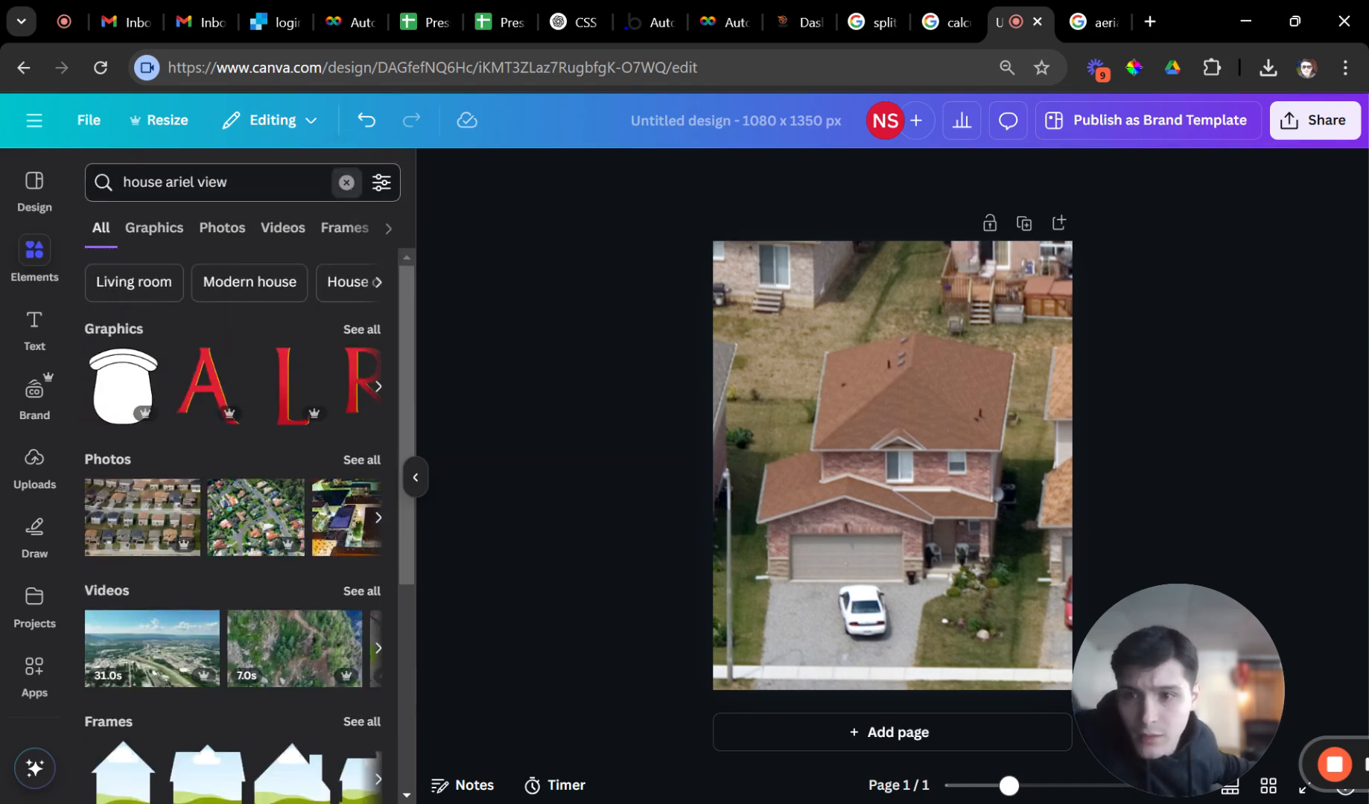
pyautogui.click(347, 183)
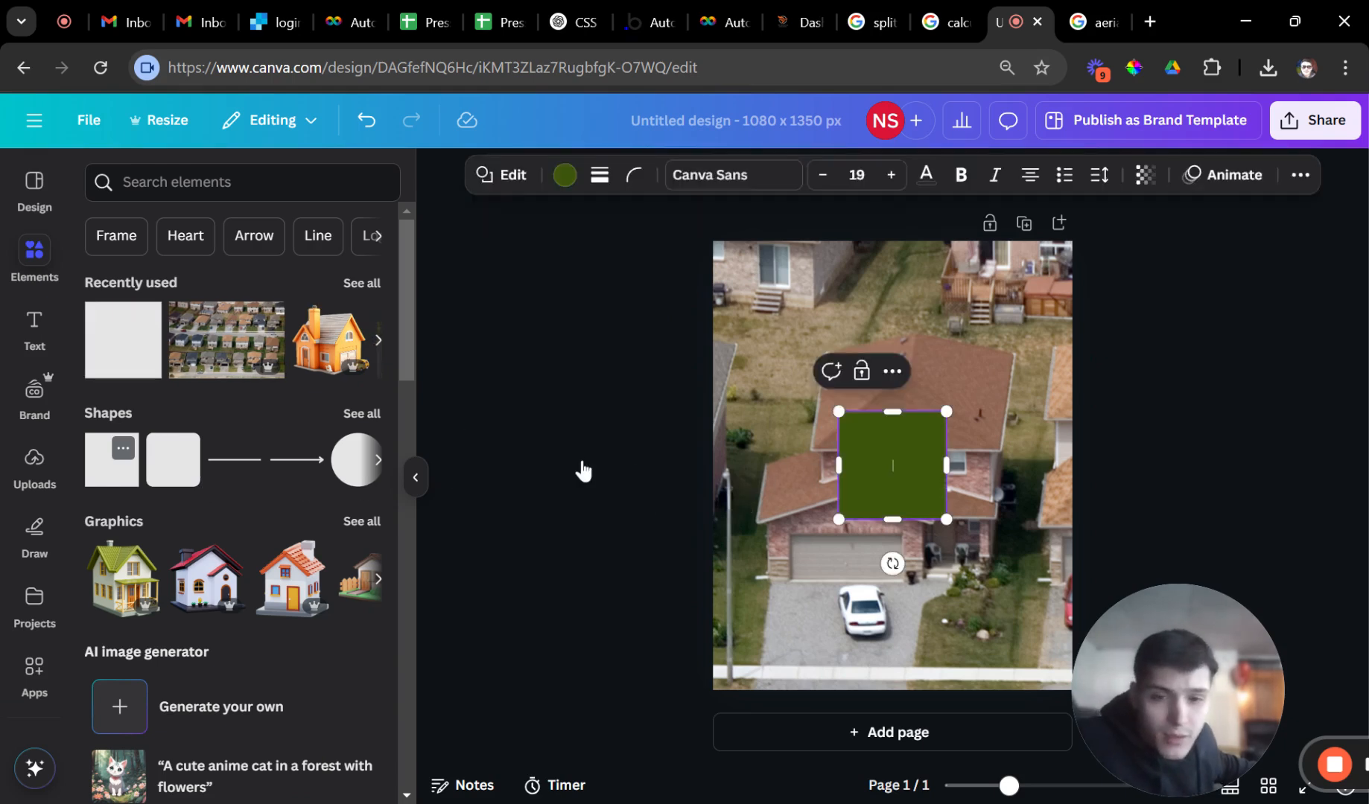
# Resize and move a green square over the upper roof, then delete it.
pyautogui.moveTo(847, 466); pyautogui.dragTo(858, 464)
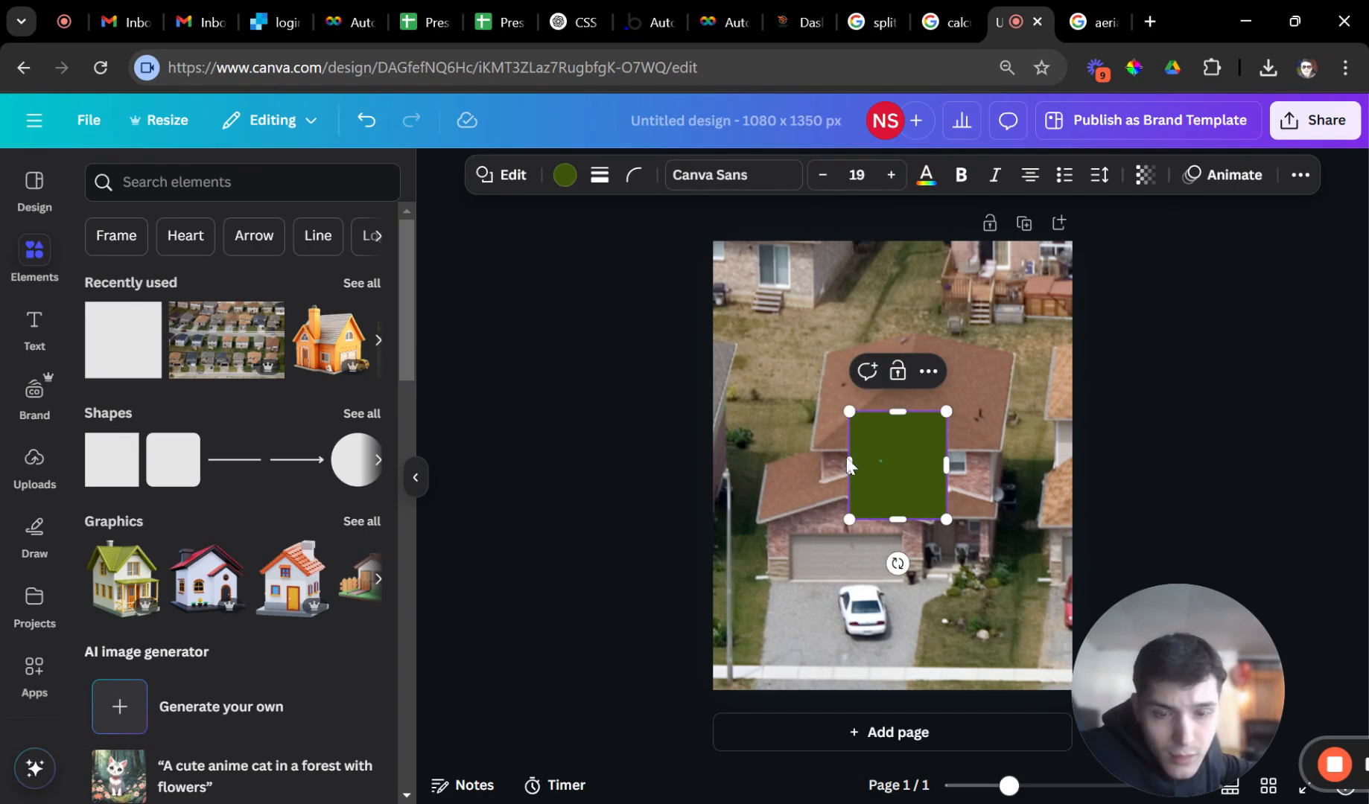
pyautogui.doubleClick(855, 464)
pyautogui.click(957, 503)
pyautogui.click(887, 478)
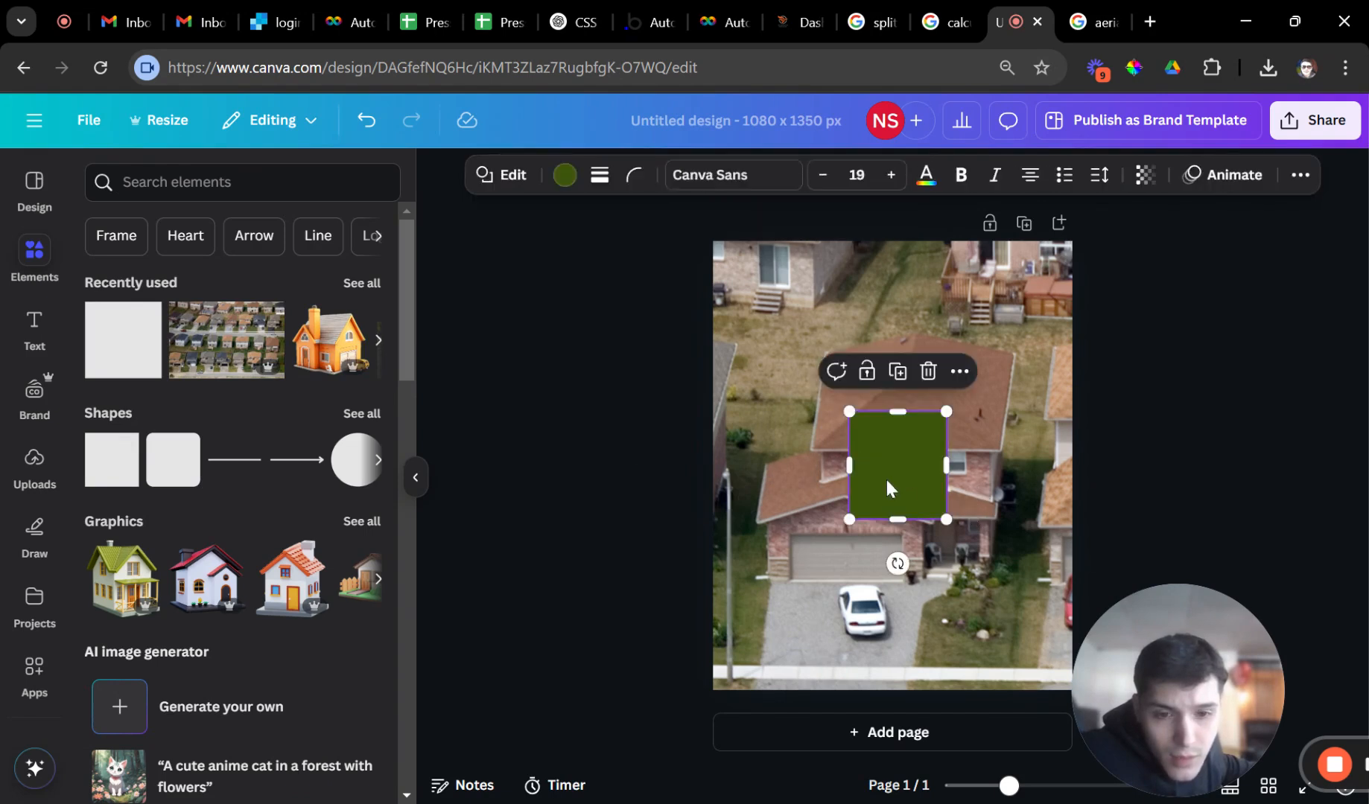
pyautogui.moveTo(849, 411); pyautogui.dragTo(830, 384)
pyautogui.moveTo(860, 433); pyautogui.dragTo(855, 401)
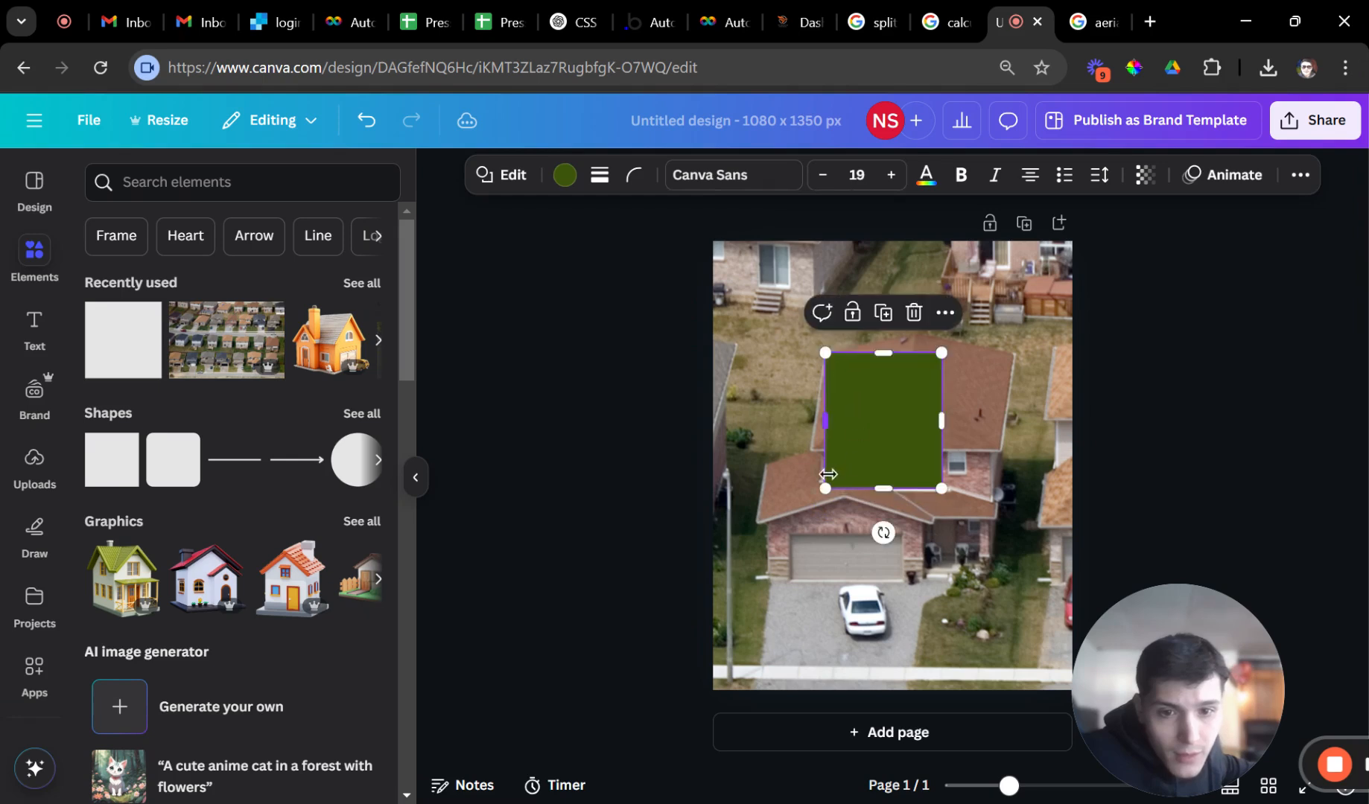
pyautogui.moveTo(823, 491); pyautogui.dragTo(885, 445)
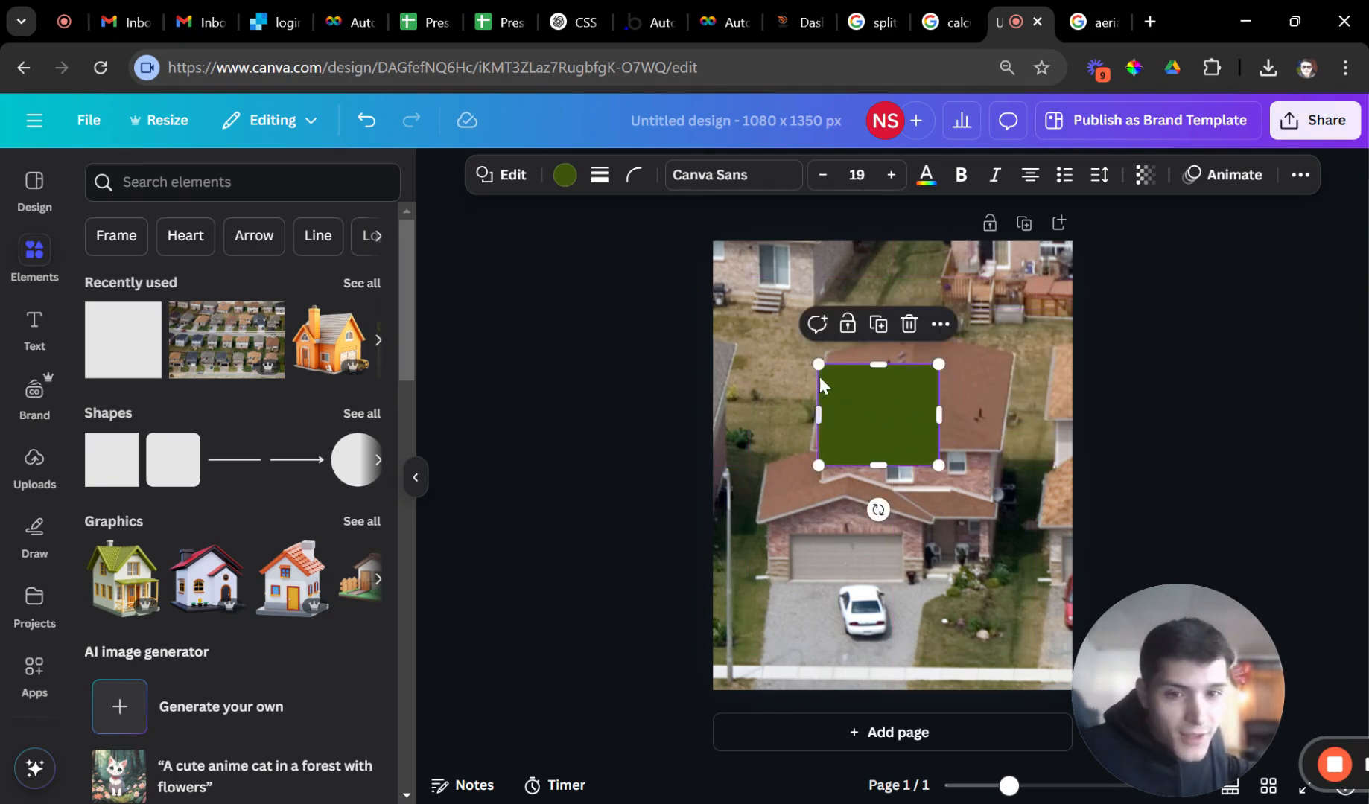
pyautogui.moveTo(812, 362); pyautogui.dragTo(842, 386)
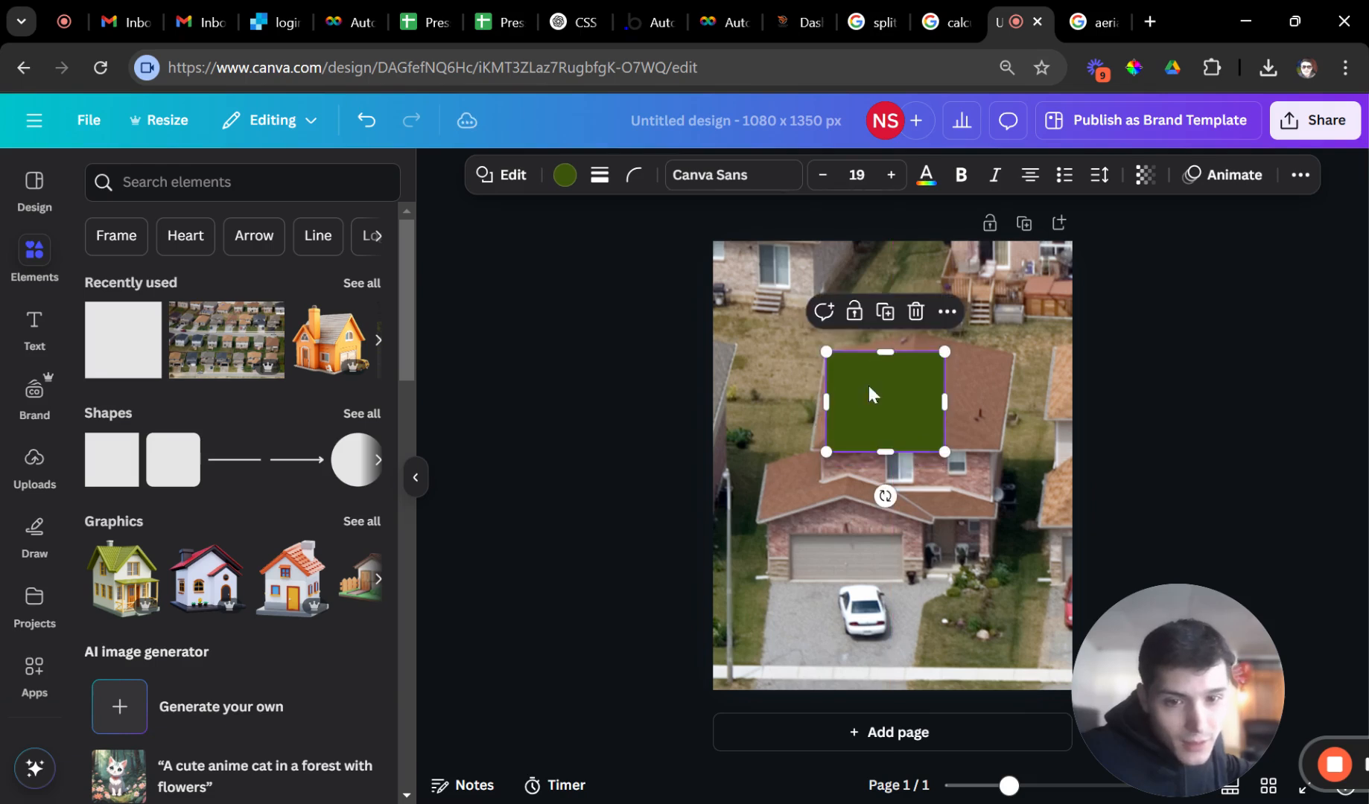
pyautogui.doubleClick(907, 373)
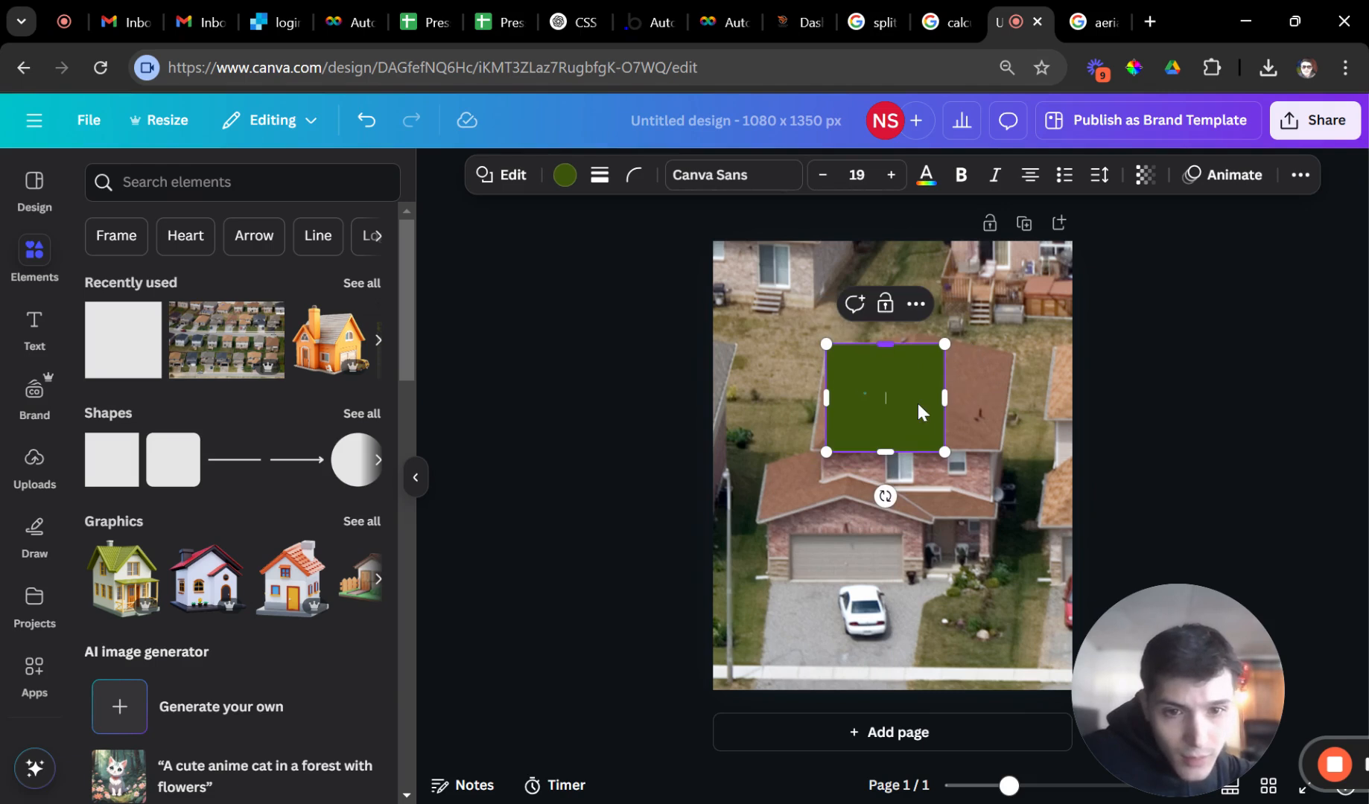
pyautogui.press('Escape')
pyautogui.press('Delete')
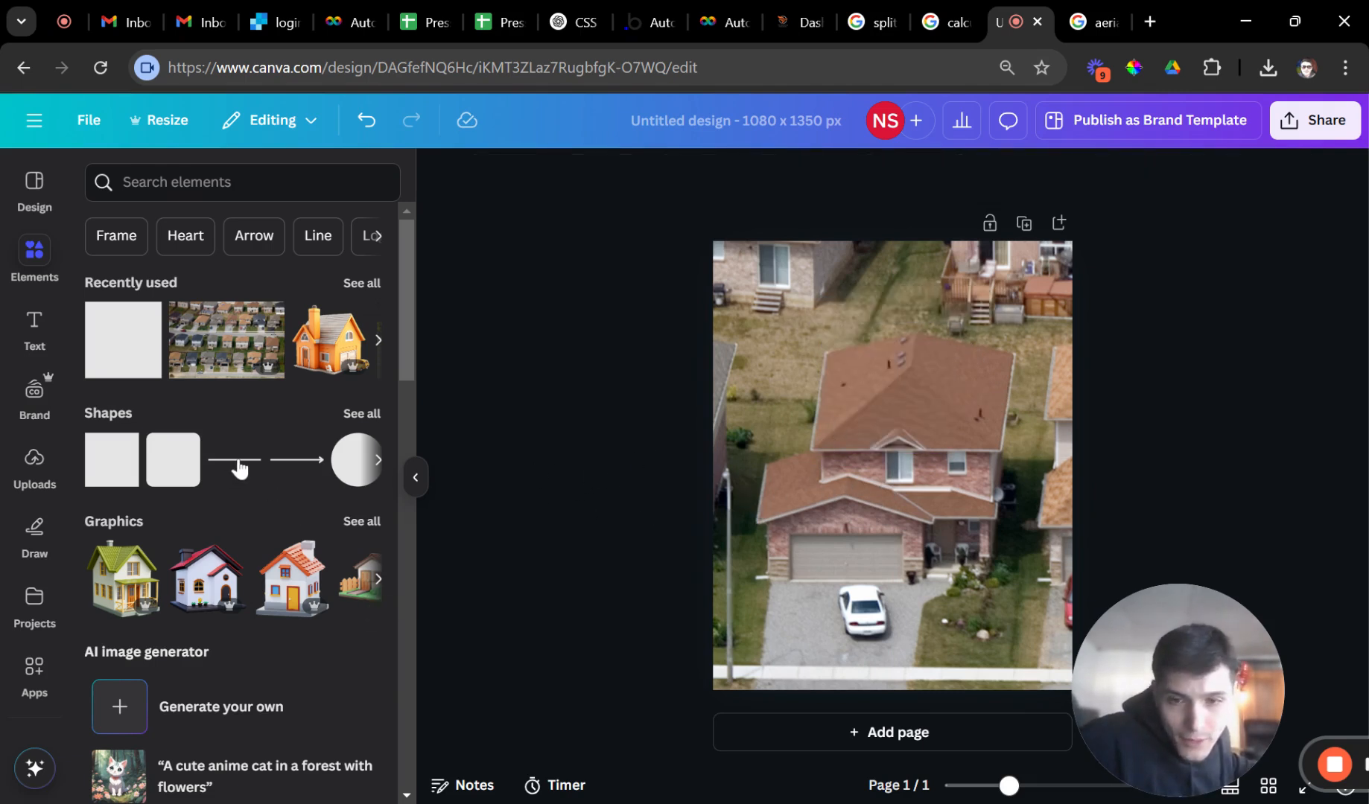
# Add a straight line along the roof's top edge and another down its left edge.
pyautogui.press('l')
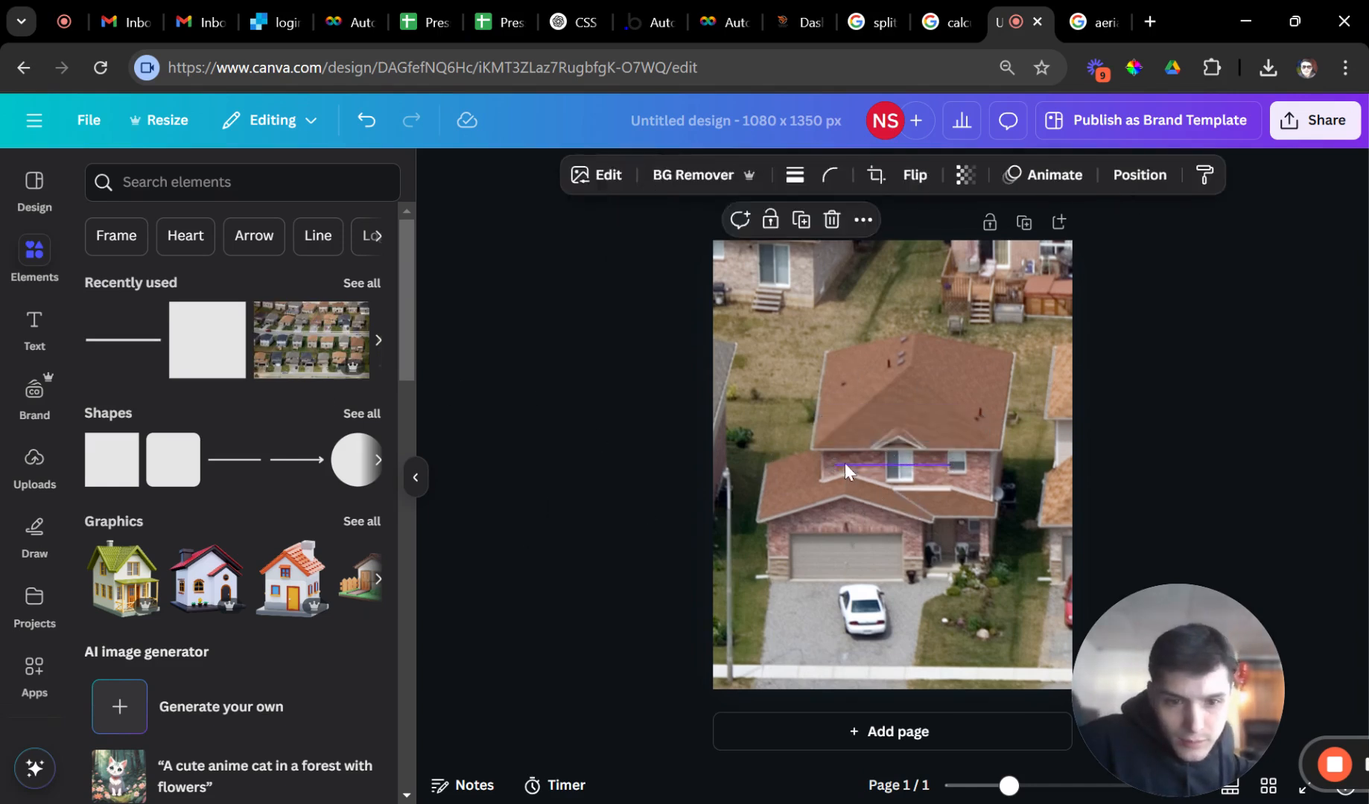
pyautogui.moveTo(841, 466); pyautogui.dragTo(834, 350)
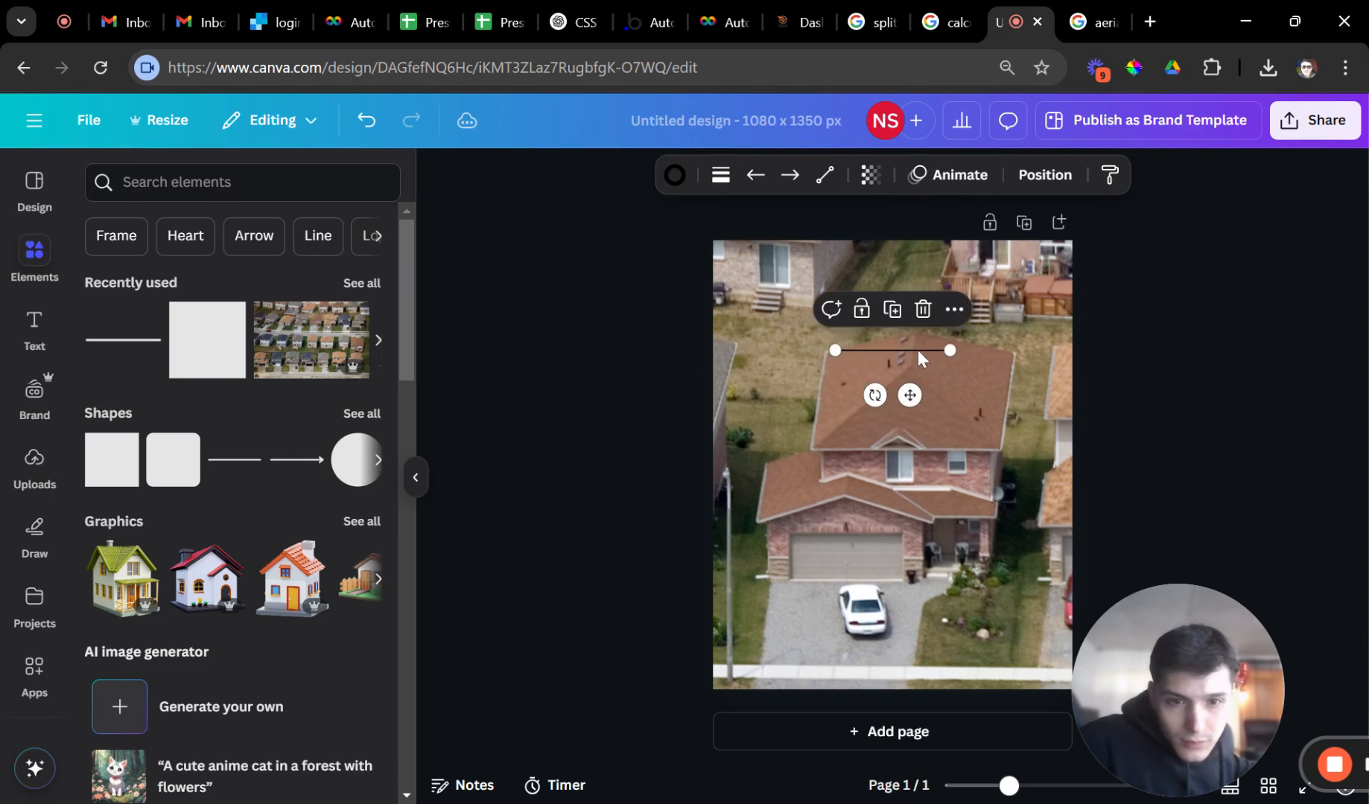
pyautogui.moveTo(949, 350); pyautogui.dragTo(913, 332)
pyautogui.moveTo(835, 350); pyautogui.dragTo(824, 353)
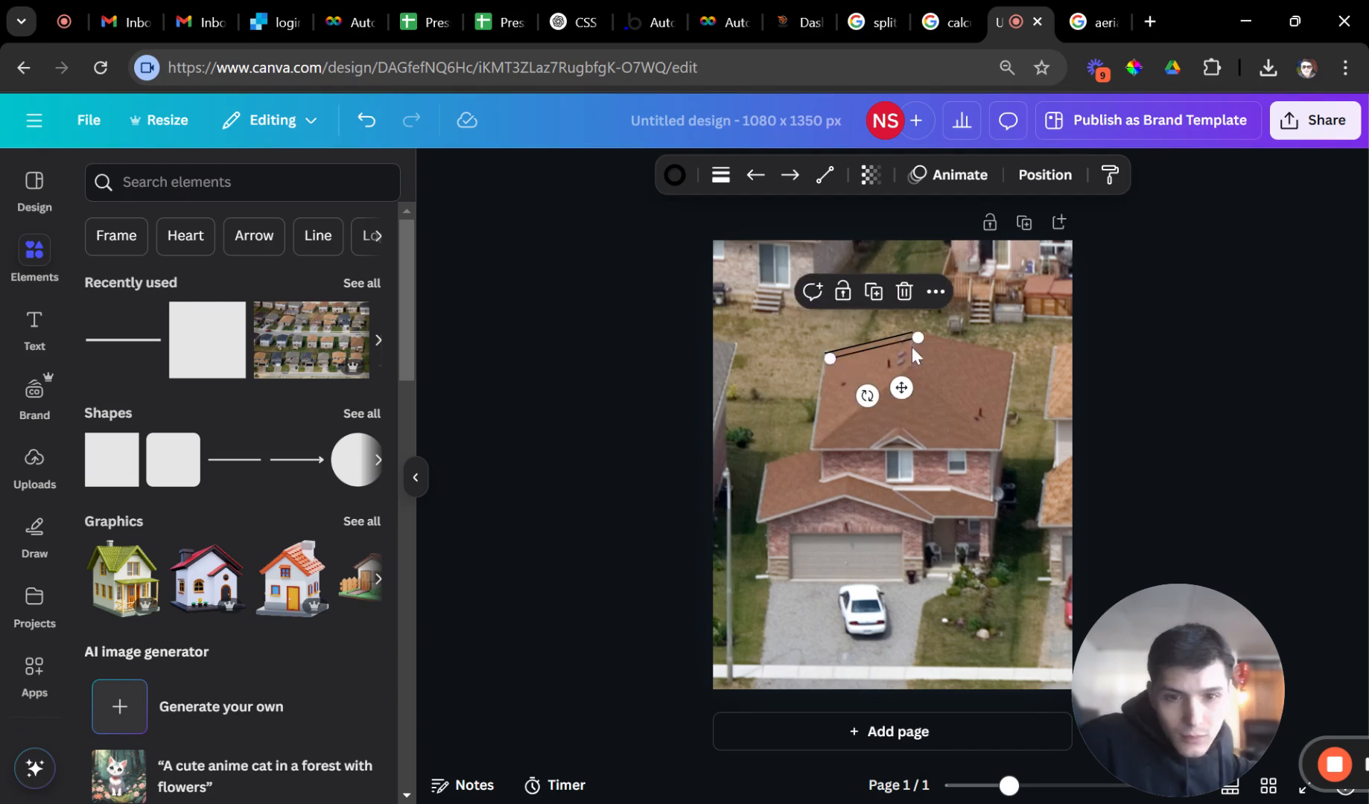
pyautogui.moveTo(918, 338); pyautogui.dragTo(755, 452)
pyautogui.click(834, 365)
# Run a diagonal line across the upper roof and a copy closing its right side.
pyautogui.scroll(3, 845, 452)
pyautogui.click(1188, 416)
pyautogui.click(743, 448)
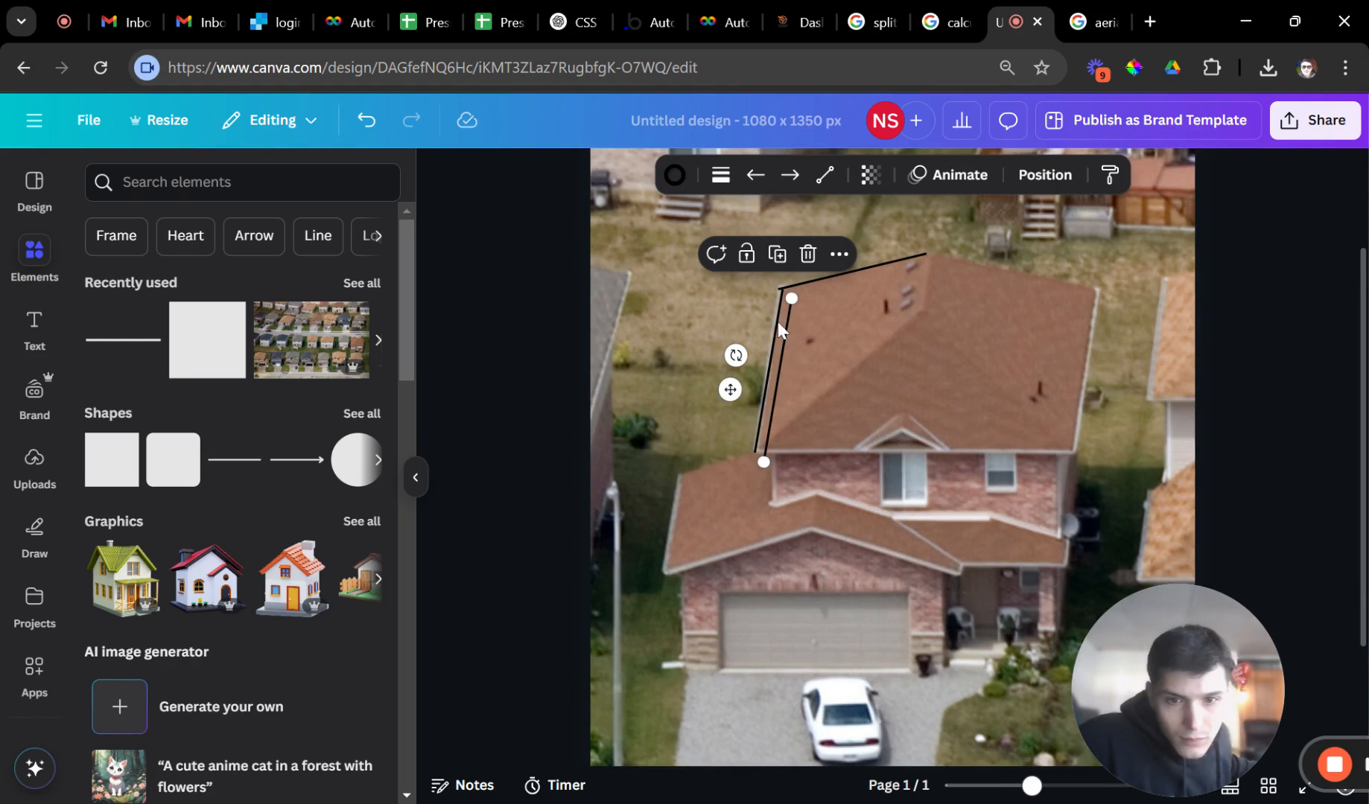
pyautogui.moveTo(792, 298); pyautogui.dragTo(926, 306)
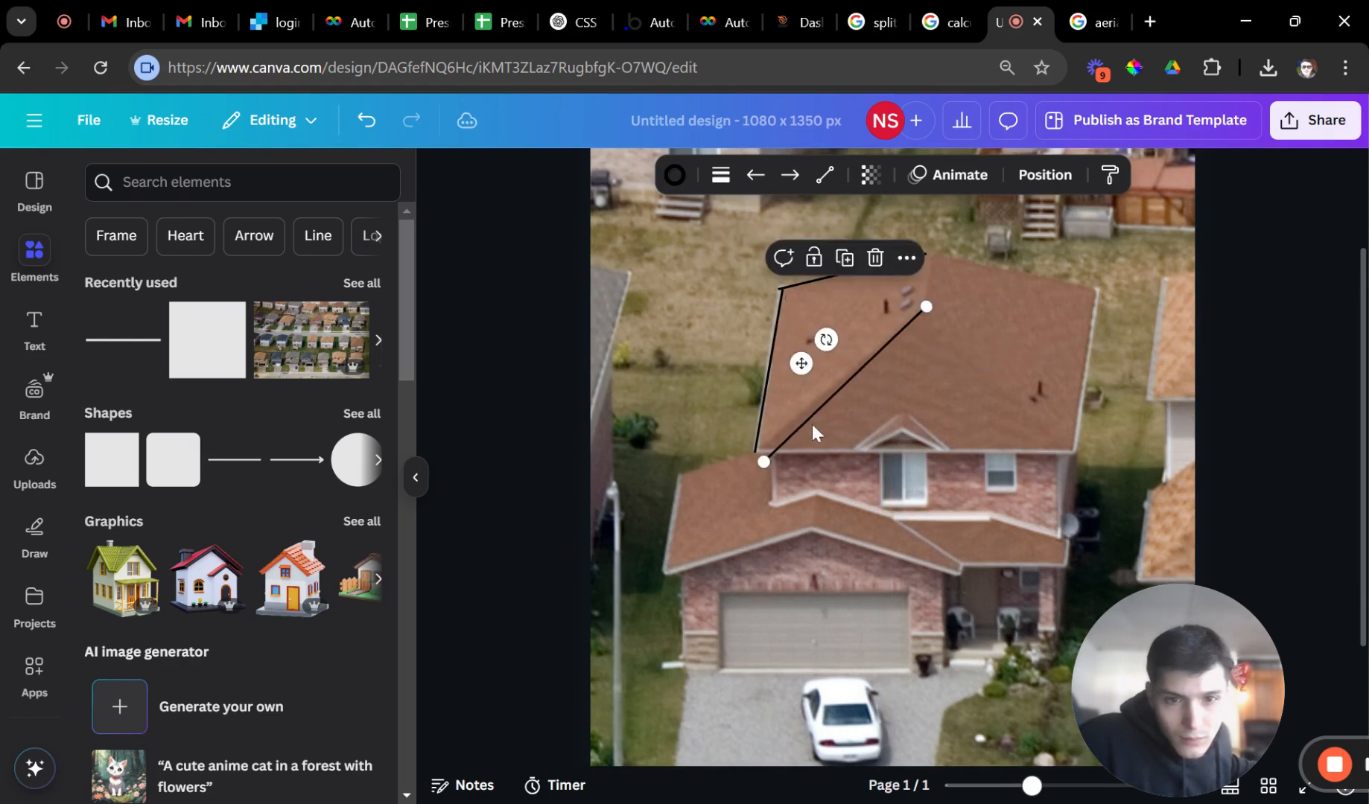
pyautogui.moveTo(775, 460); pyautogui.dragTo(766, 451)
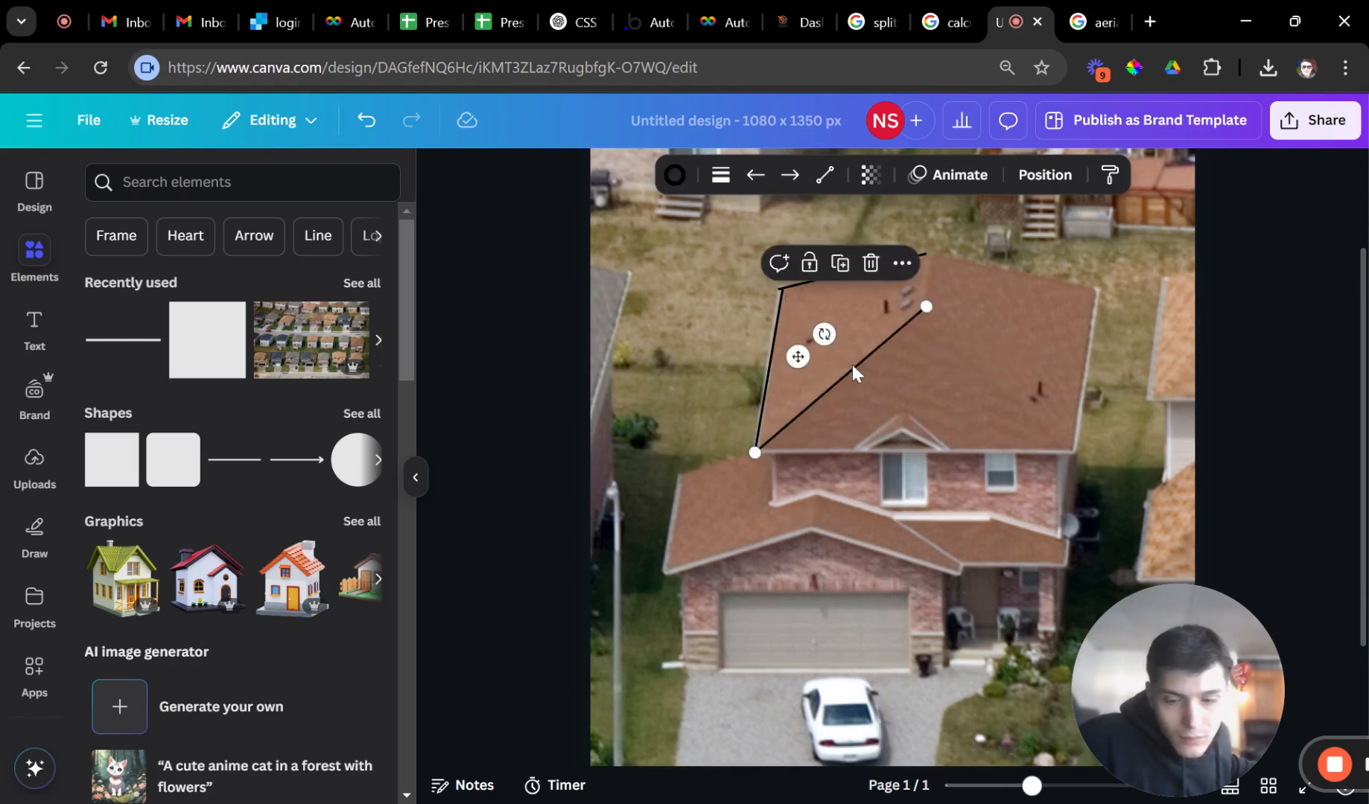
pyautogui.hotkey('ctrl', 'd')
pyautogui.moveTo(968, 315); pyautogui.dragTo(926, 254)
pyautogui.moveTo(797, 461); pyautogui.dragTo(925, 307)
# Duplicate lines to trace the lower roof's left and bottom edges, then show colour choices.
pyautogui.click(826, 403)
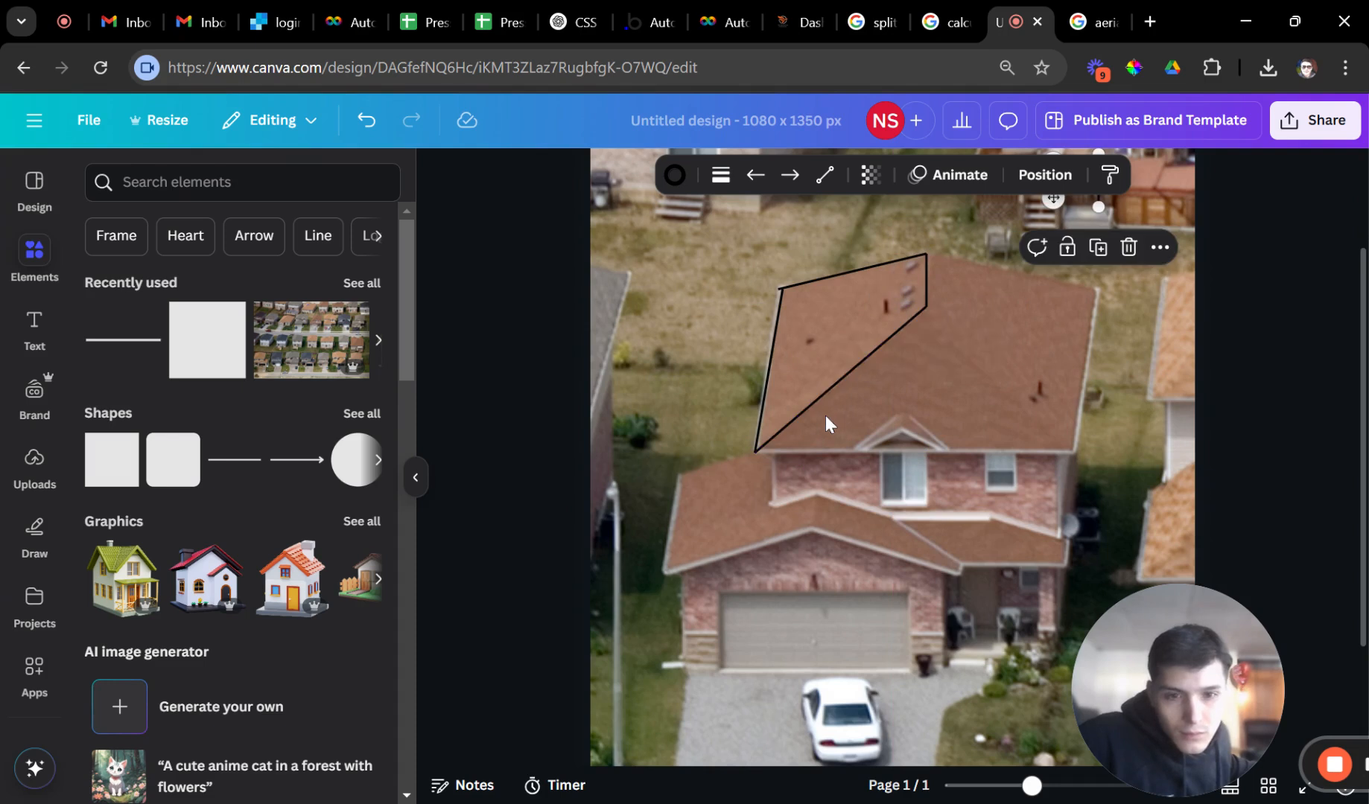
pyautogui.click(824, 398)
pyautogui.hotkey('ctrl', 'd')
pyautogui.moveTo(820, 397); pyautogui.dragTo(731, 517)
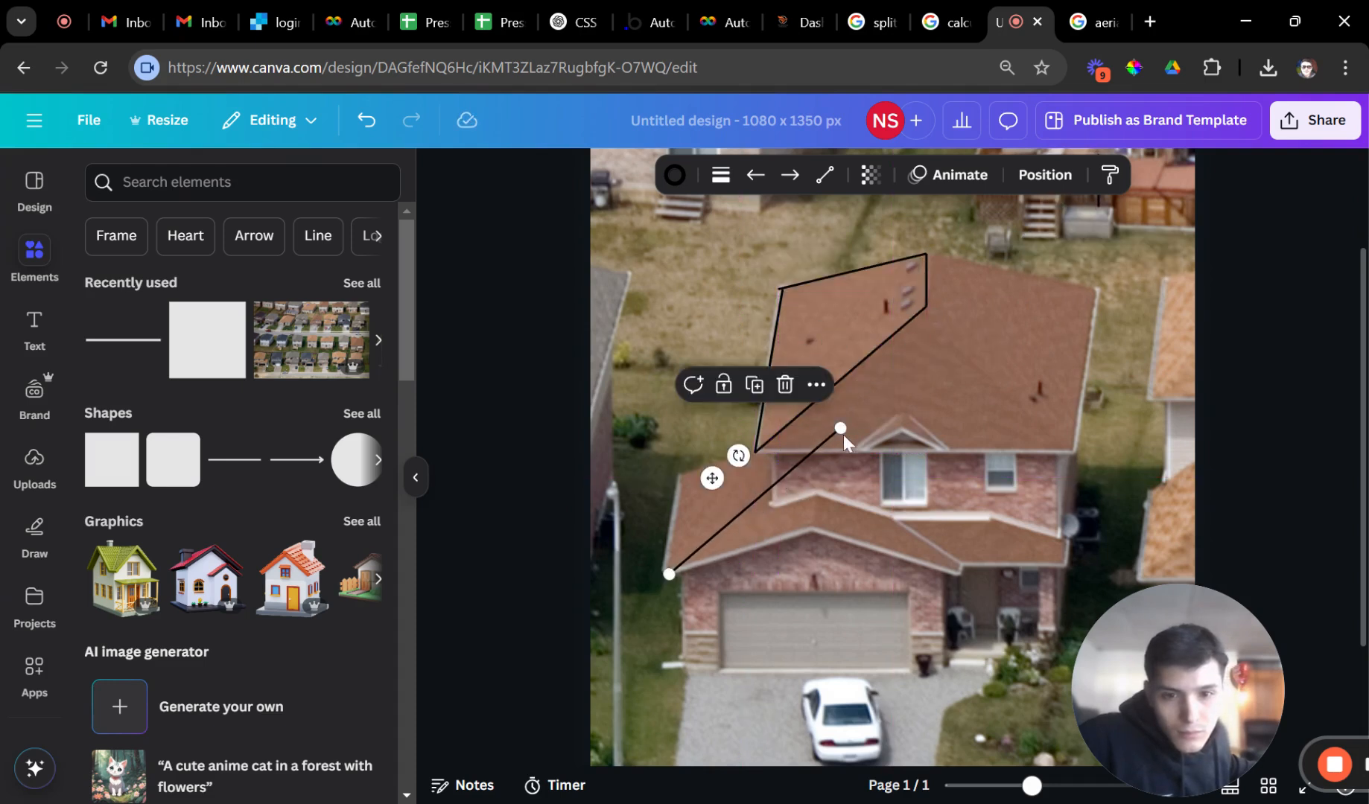
pyautogui.moveTo(843, 438); pyautogui.dragTo(808, 531)
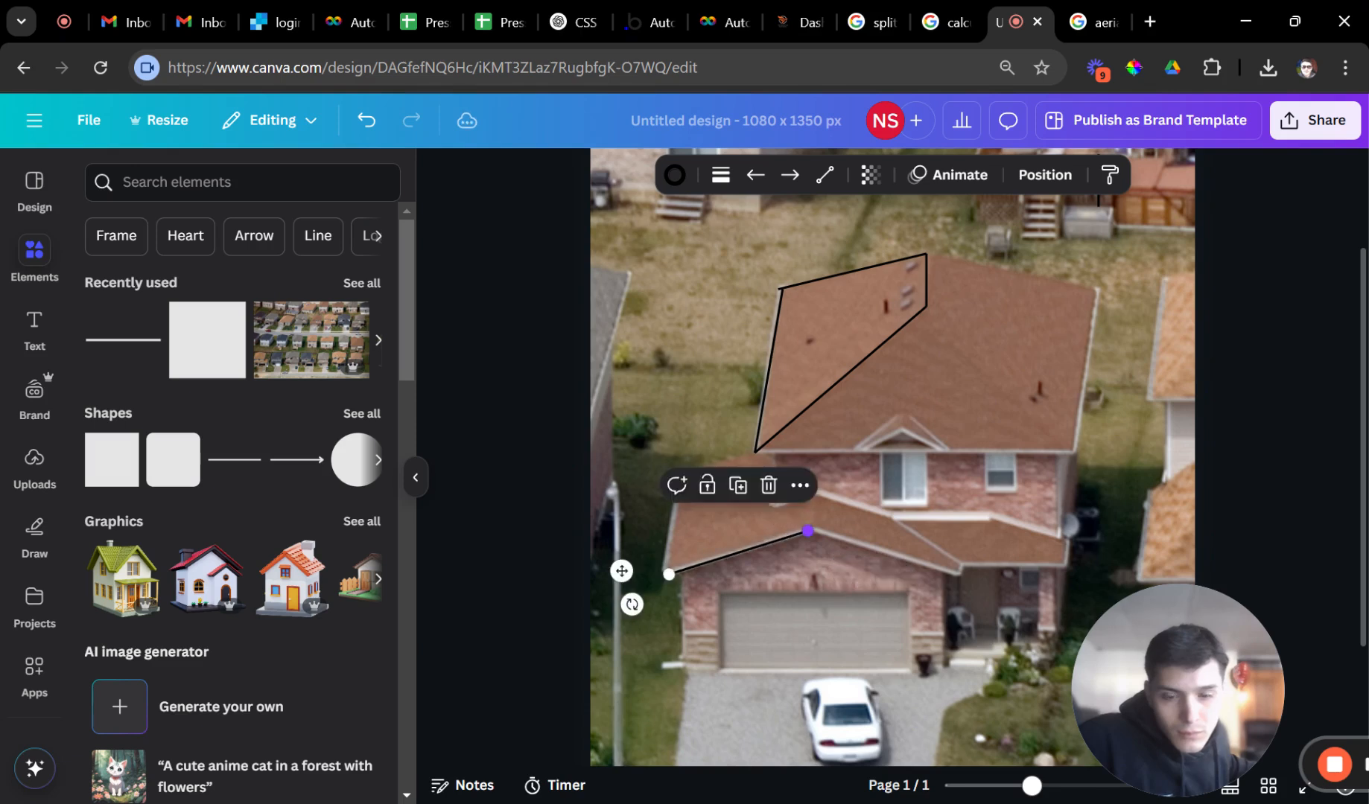
pyautogui.moveTo(681, 574); pyautogui.dragTo(667, 577)
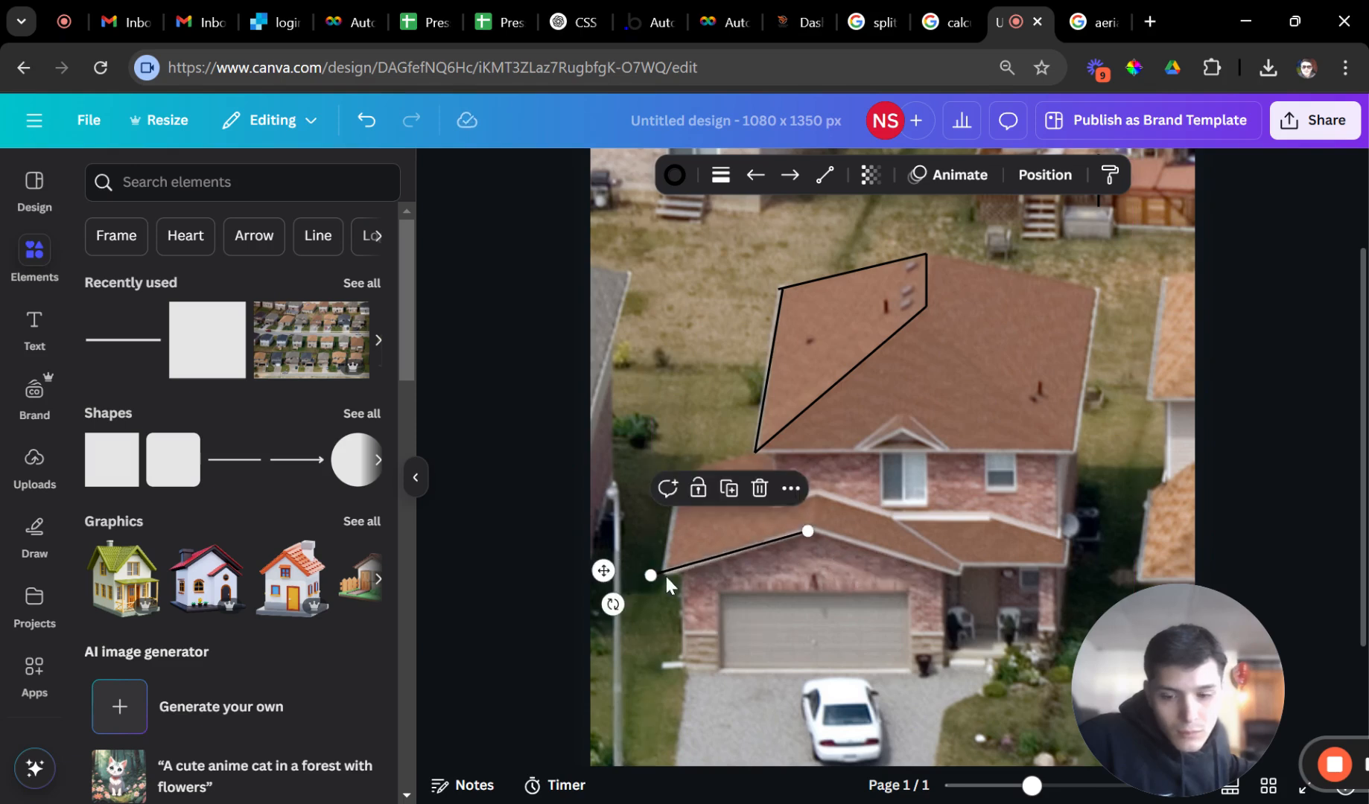
pyautogui.hotkey('ctrl', 'd')
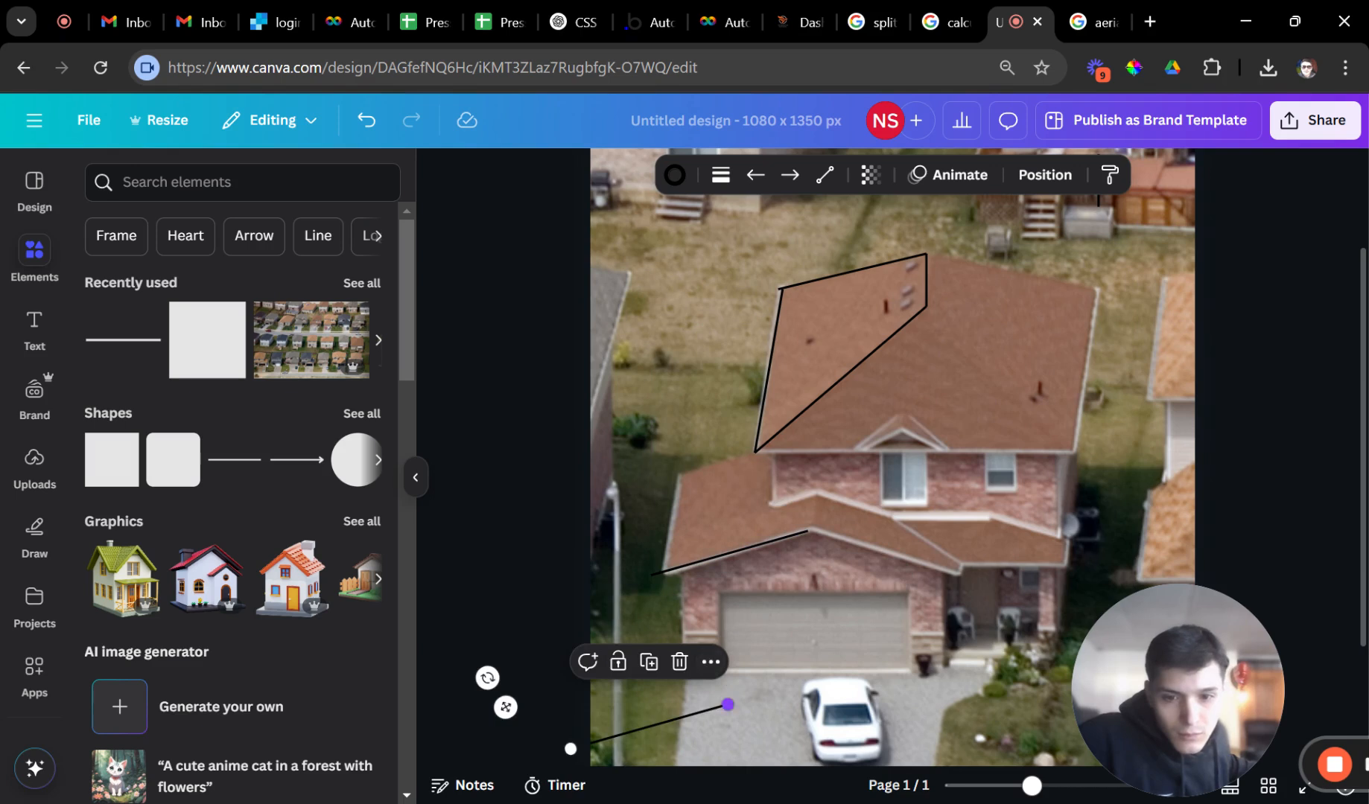
pyautogui.moveTo(728, 705); pyautogui.dragTo(684, 478)
pyautogui.moveTo(566, 744); pyautogui.dragTo(666, 575)
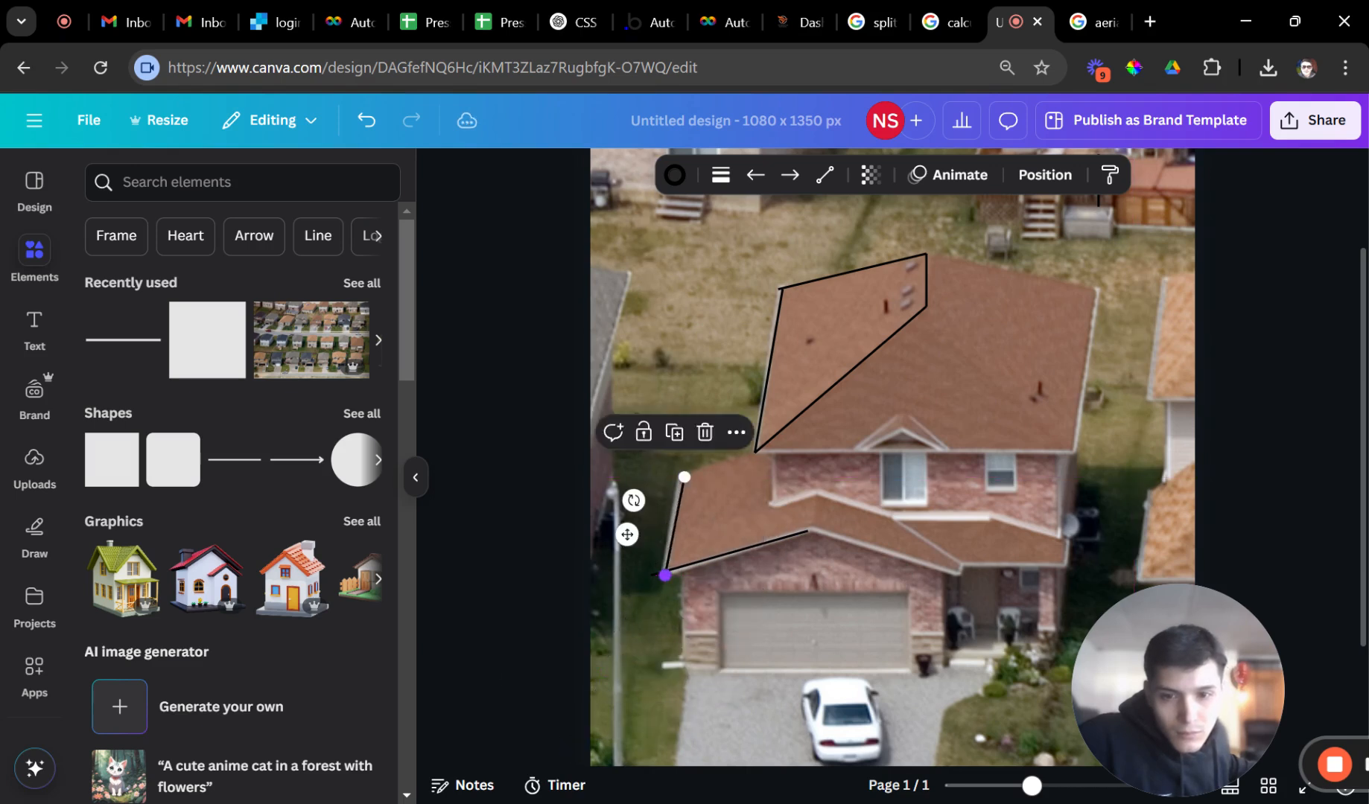
pyautogui.click(674, 175)
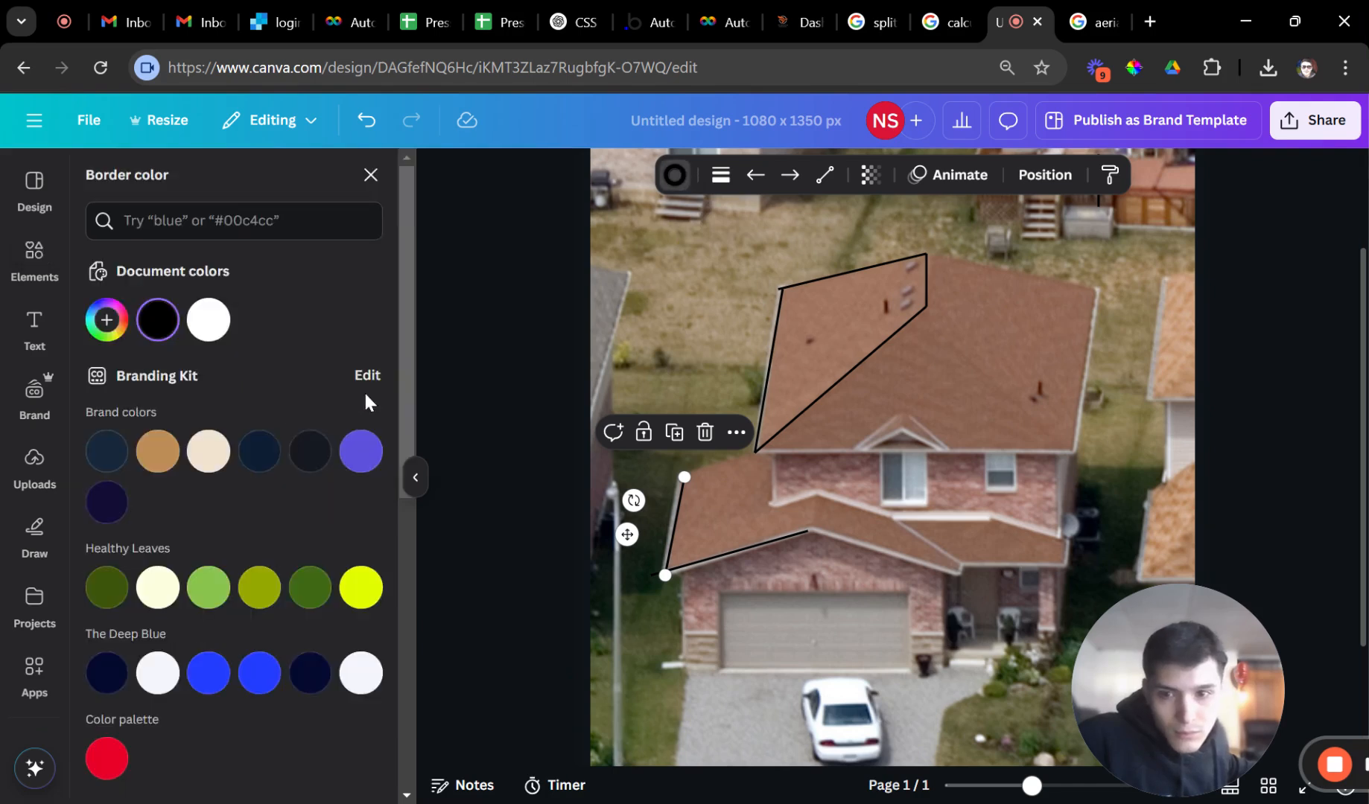
# Turn all roof outline lines green and thicken their line weight.
pyautogui.click(210, 590)
pyautogui.click(204, 772)
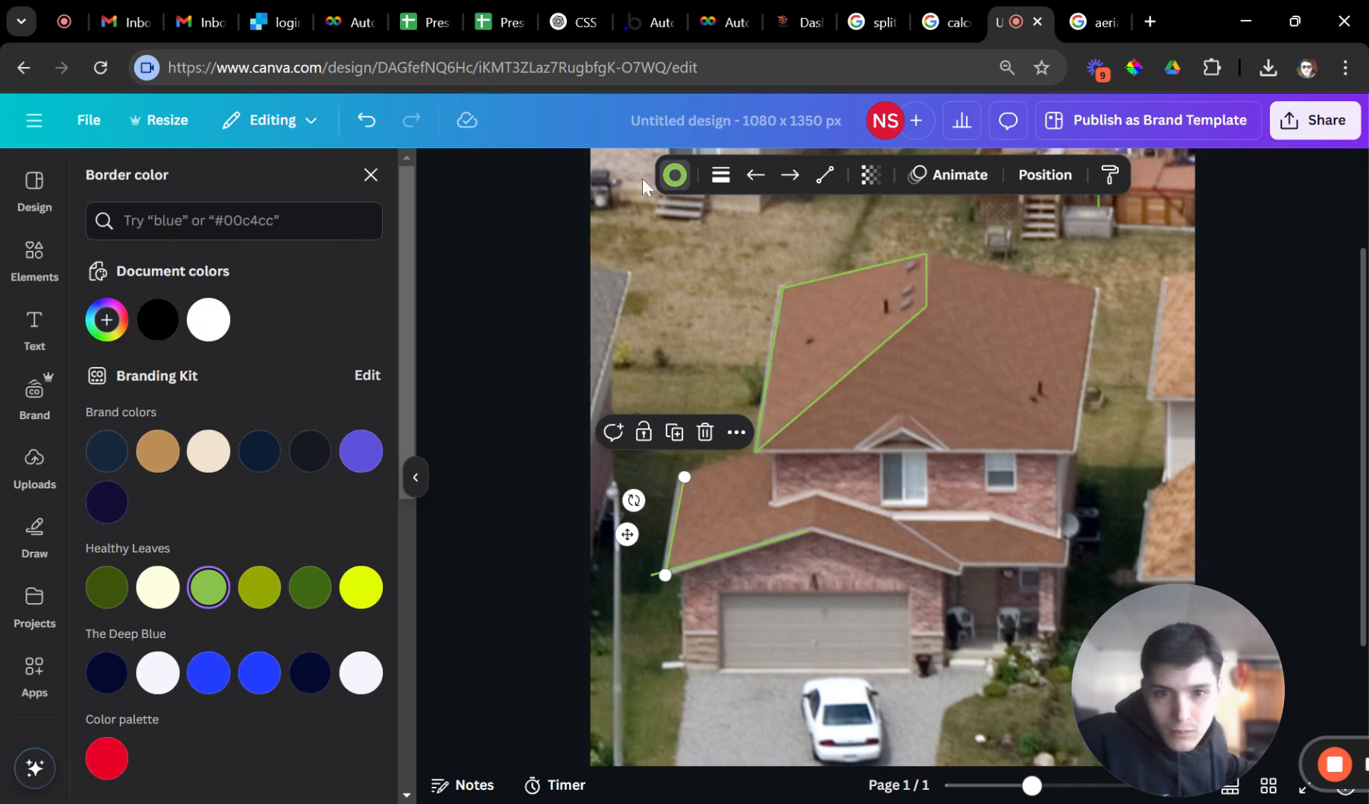
pyautogui.click(721, 177)
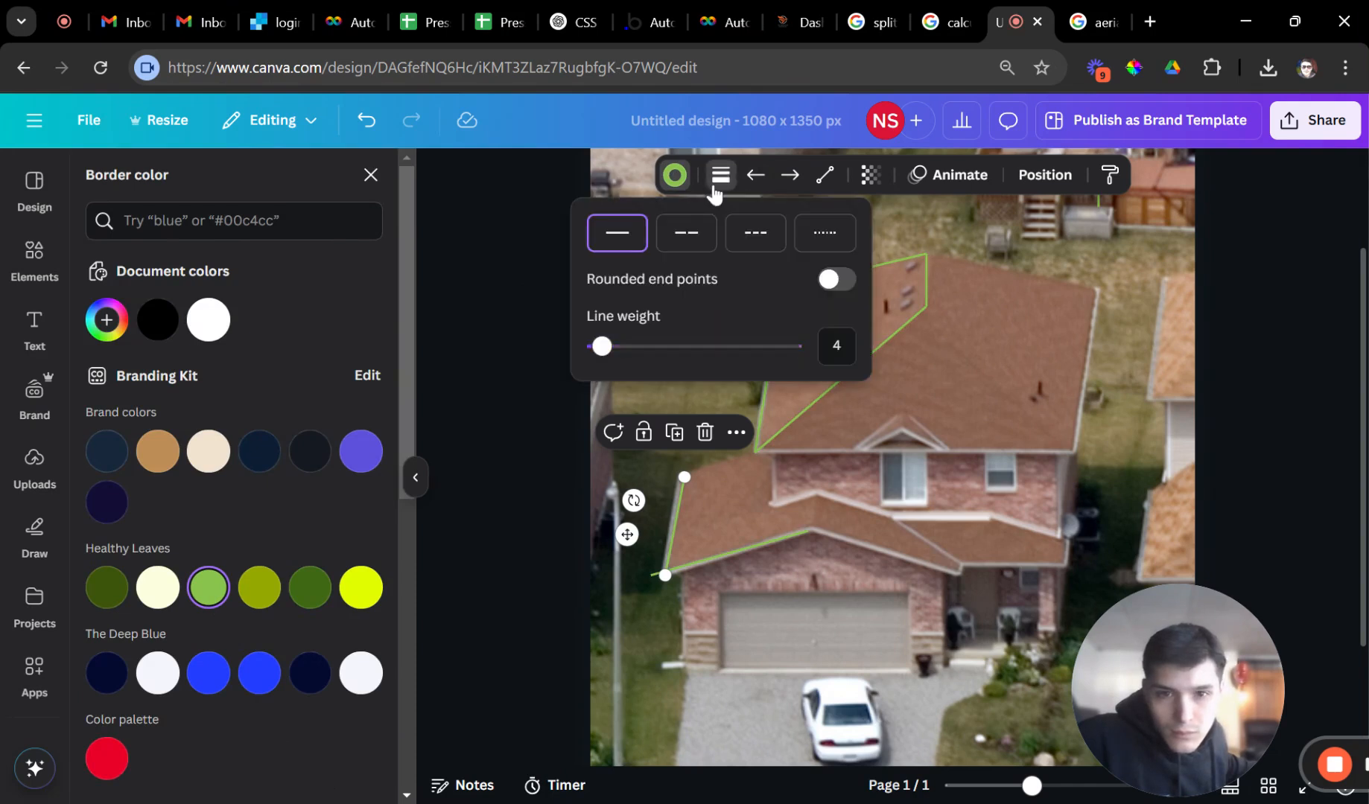
pyautogui.moveTo(601, 345)
pyautogui.mouseDown()
pyautogui.moveTo(631, 350)
pyautogui.moveTo(611, 365)
pyautogui.moveTo(622, 380)
pyautogui.mouseUp()
pyautogui.click(598, 525)
pyautogui.click(578, 592)
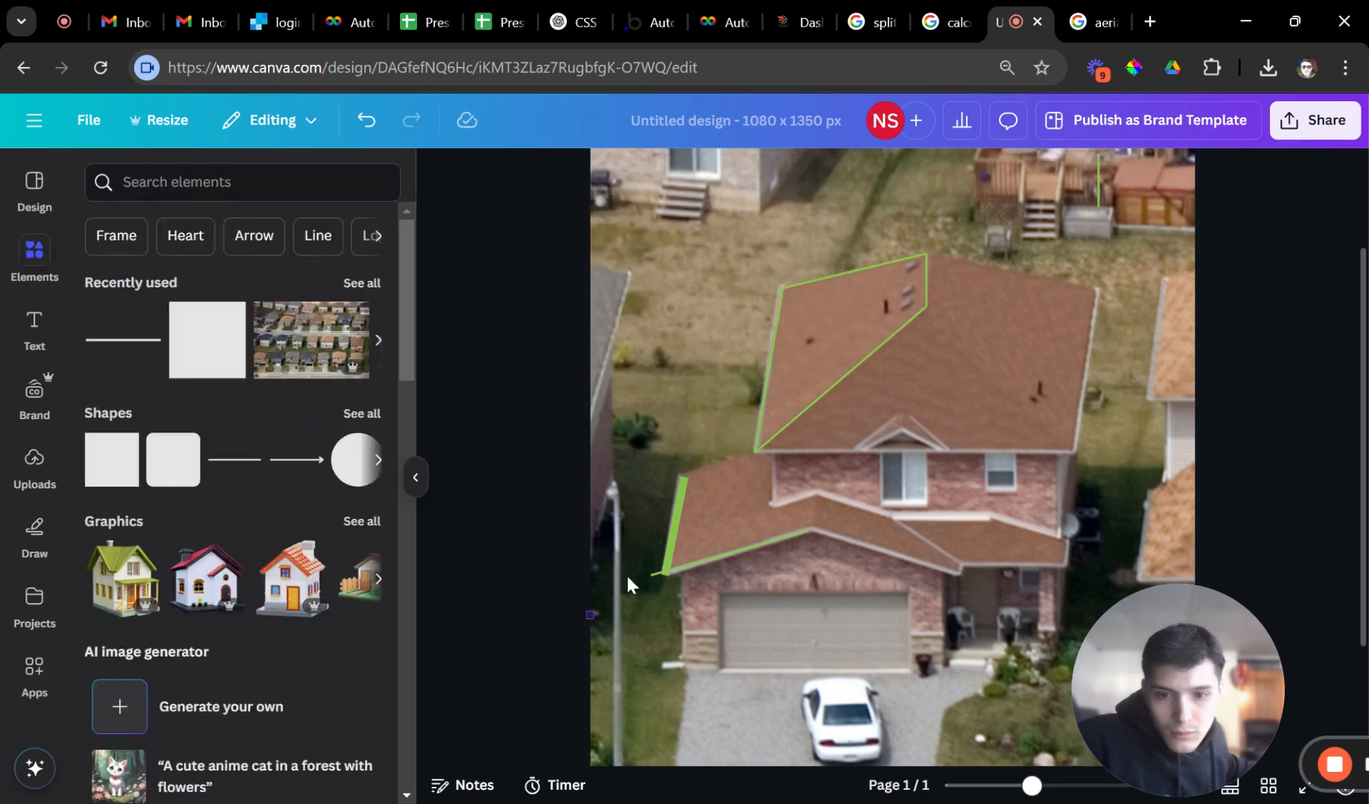
pyautogui.moveTo(918, 202); pyautogui.dragTo(917, 203)
pyautogui.click(721, 176)
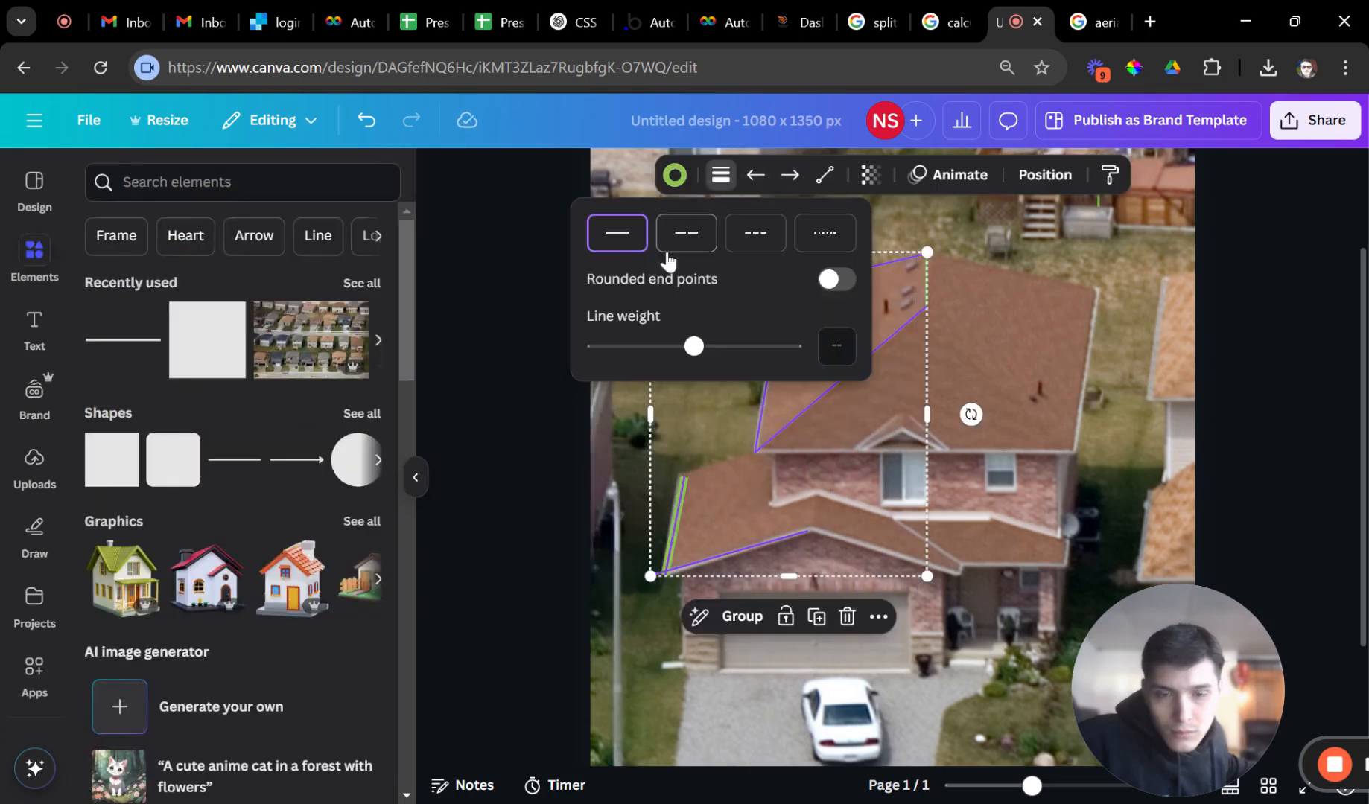
pyautogui.click(699, 348)
pyautogui.moveTo(698, 361); pyautogui.dragTo(648, 380)
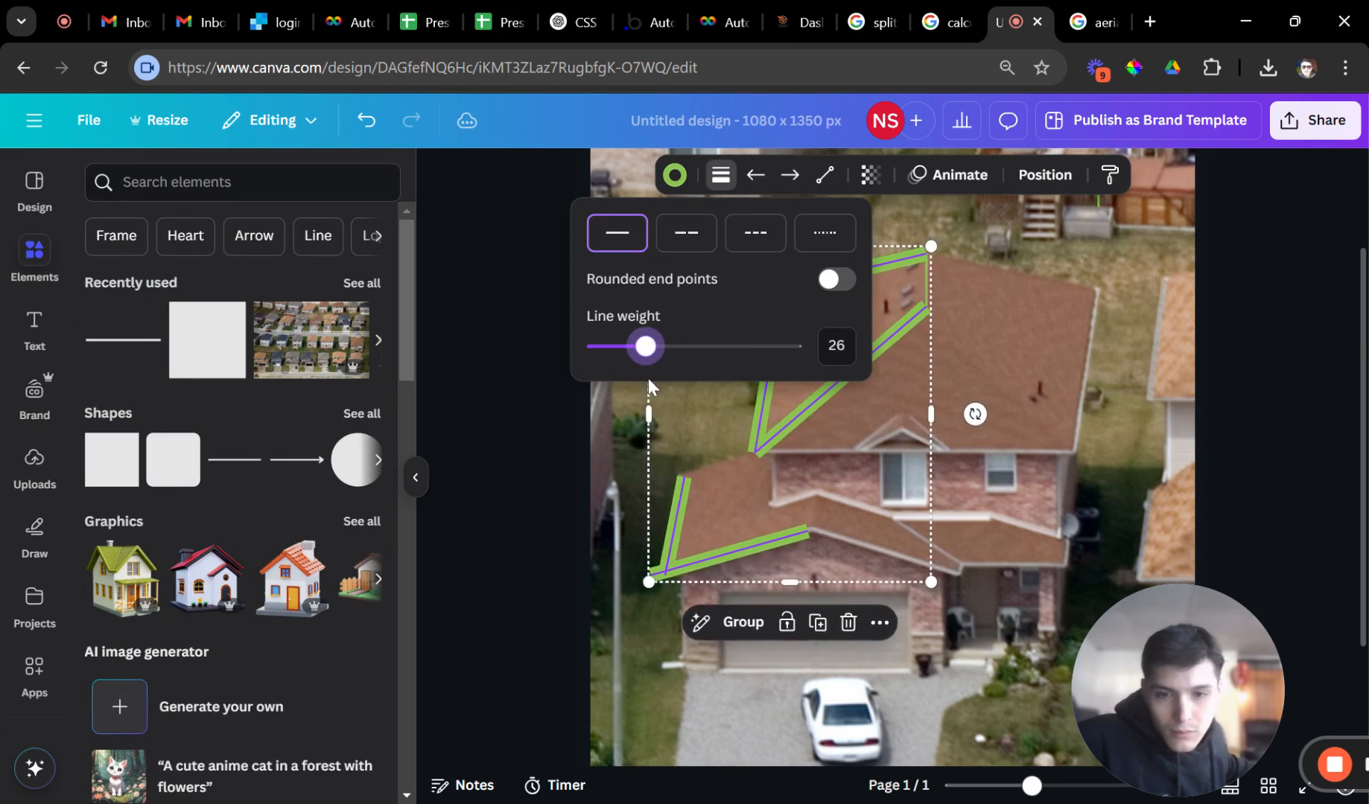
pyautogui.click(659, 665)
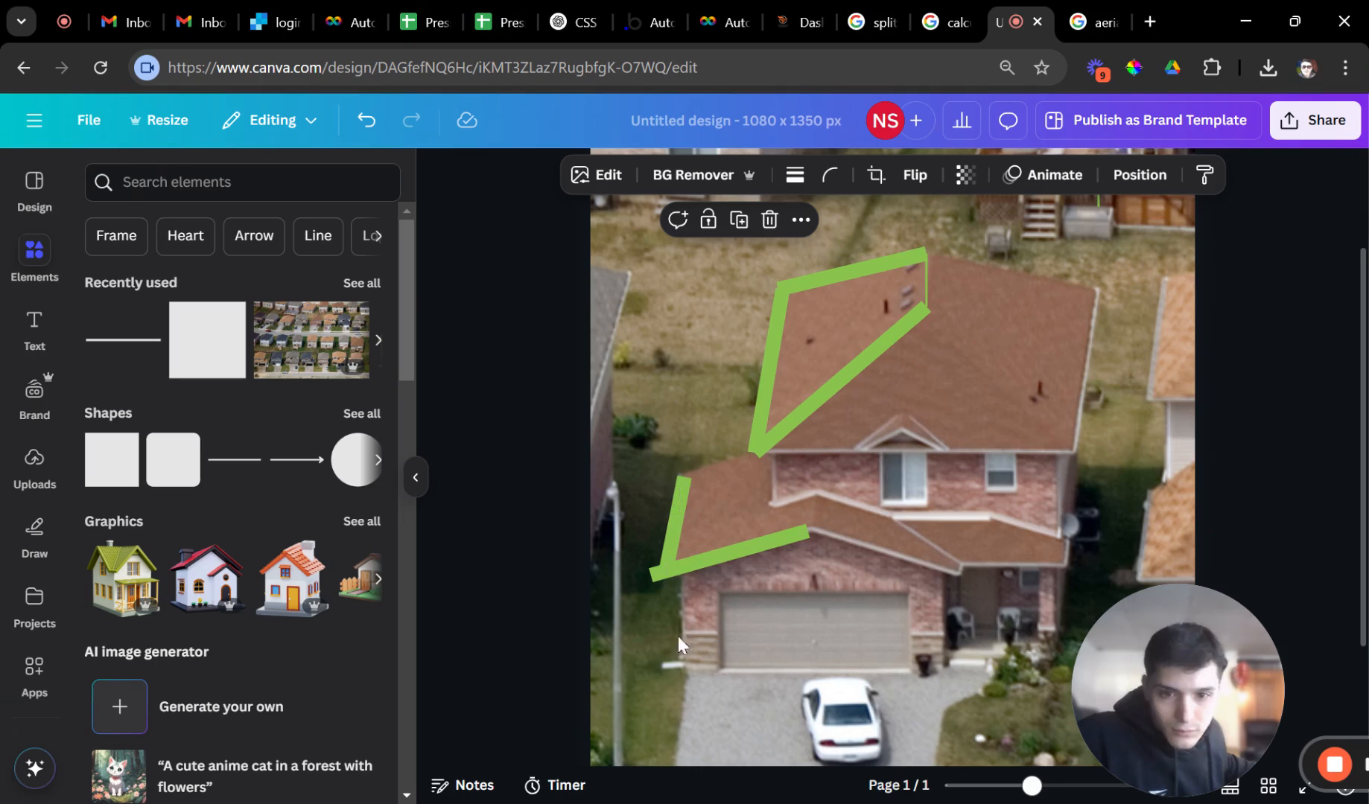
# Undo an accidental photo move, try Elbowed but keep Straight lines, and set weight 14.
pyautogui.moveTo(677, 636); pyautogui.dragTo(750, 333)
pyautogui.hotkey('ctrl', 'z')
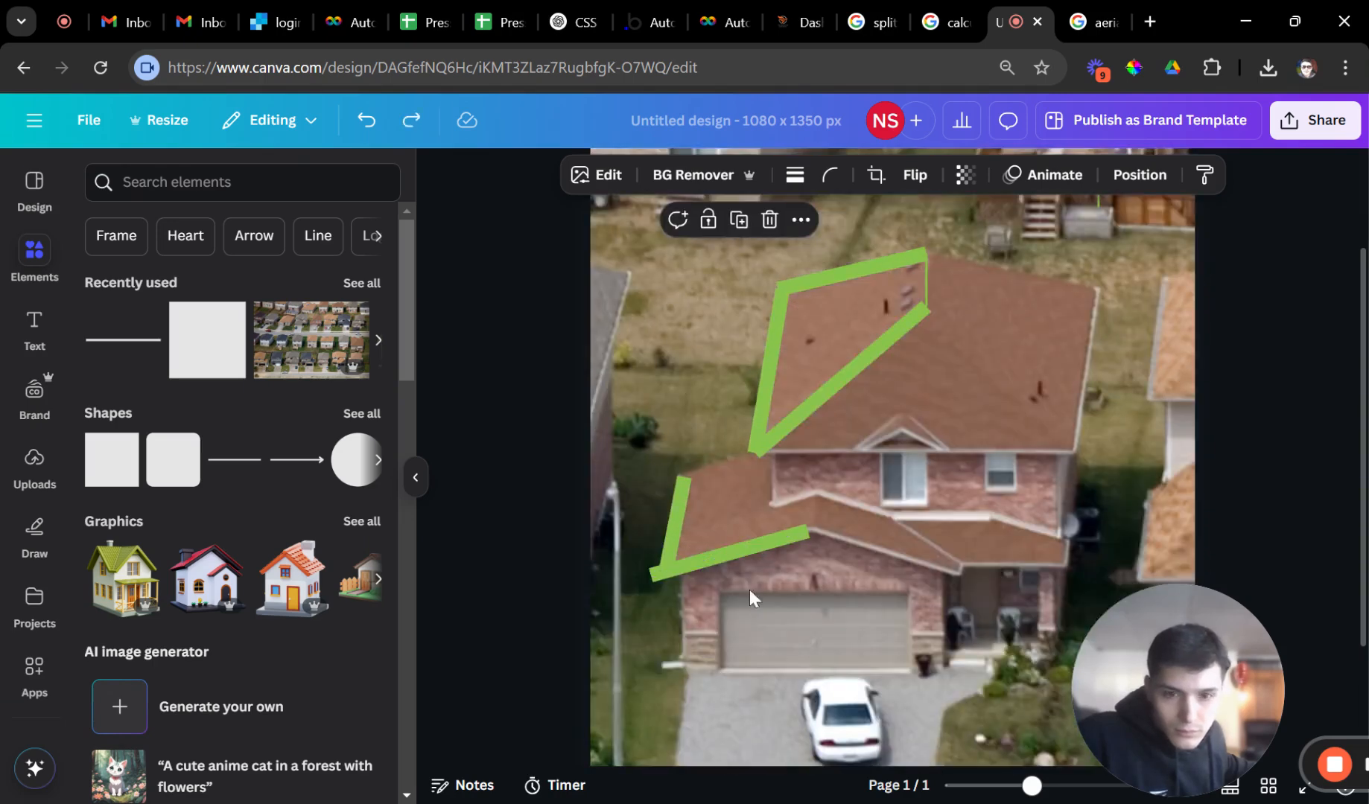
pyautogui.moveTo(563, 587); pyautogui.dragTo(945, 218)
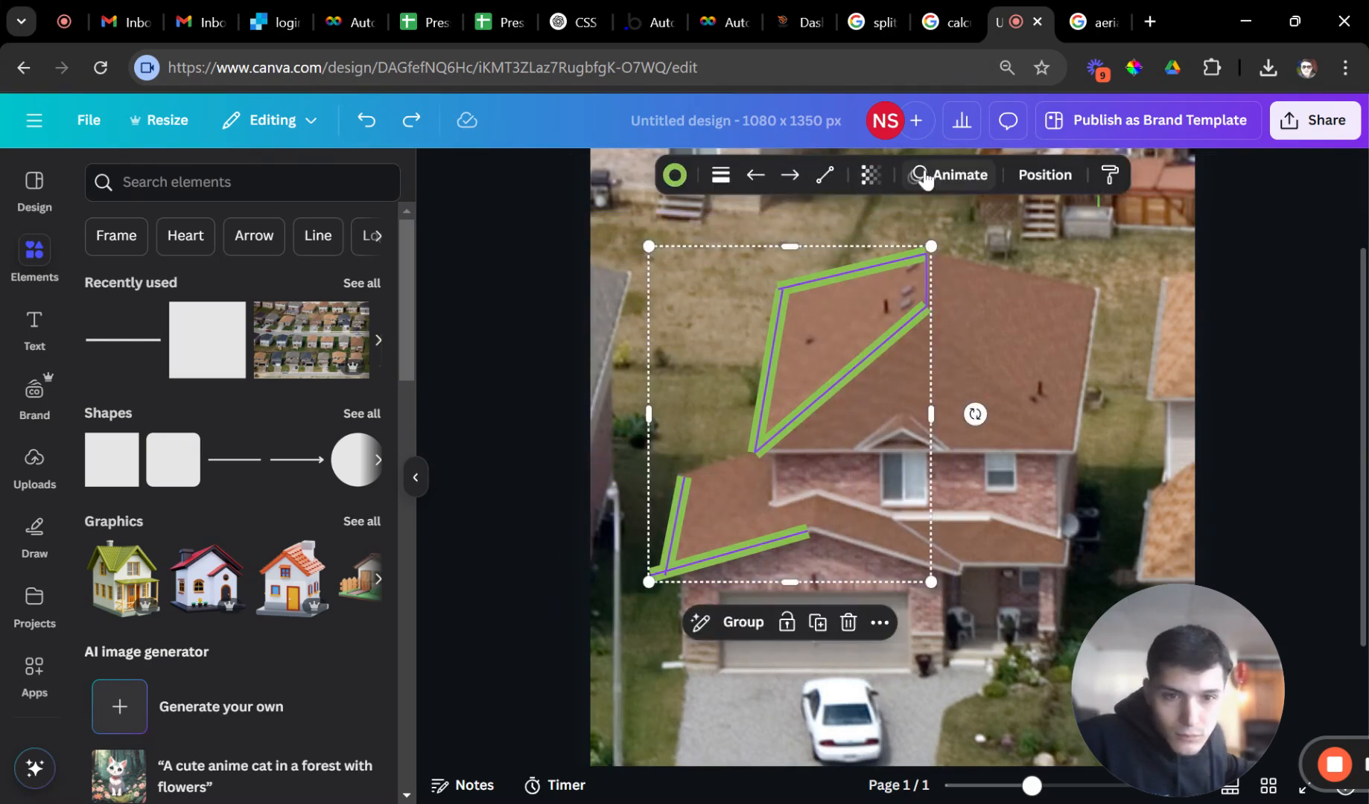
pyautogui.click(821, 177)
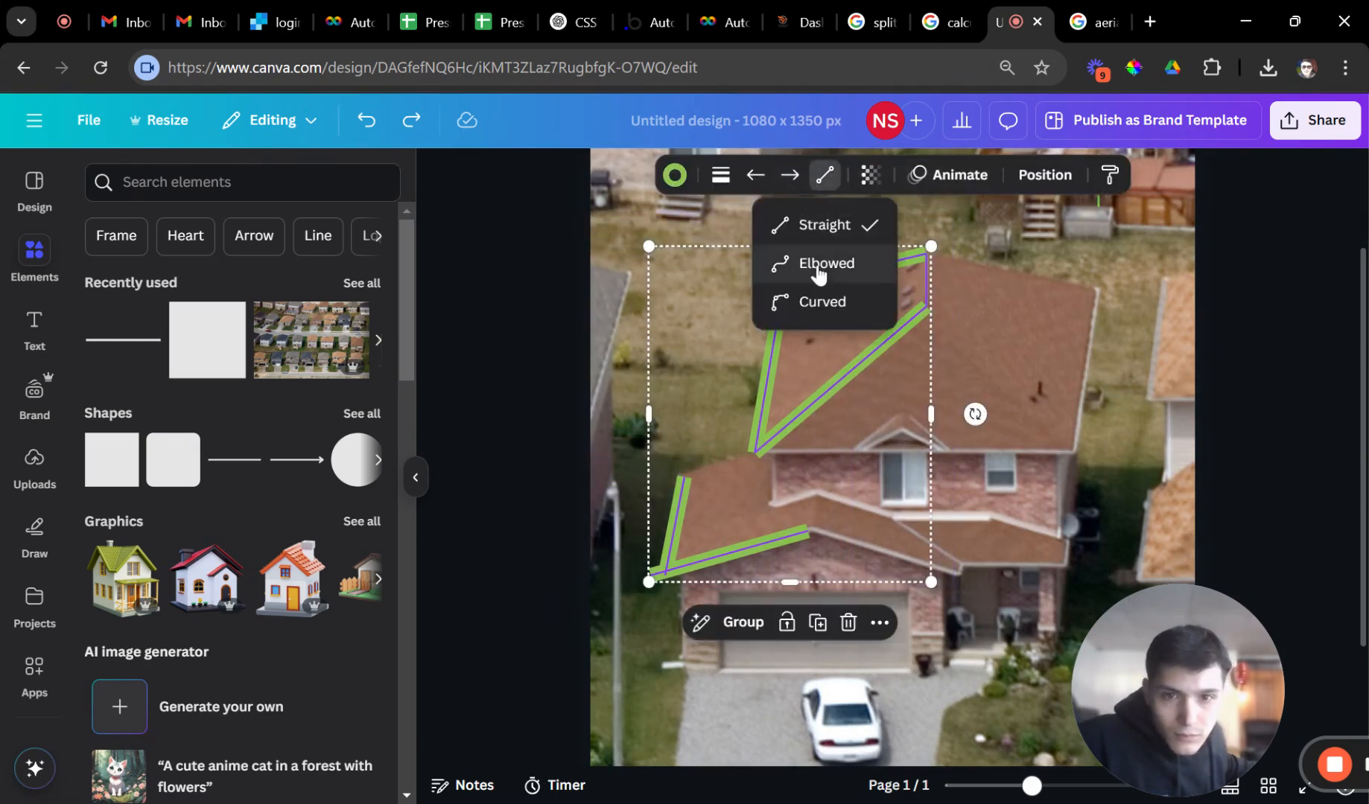
pyautogui.click(786, 266)
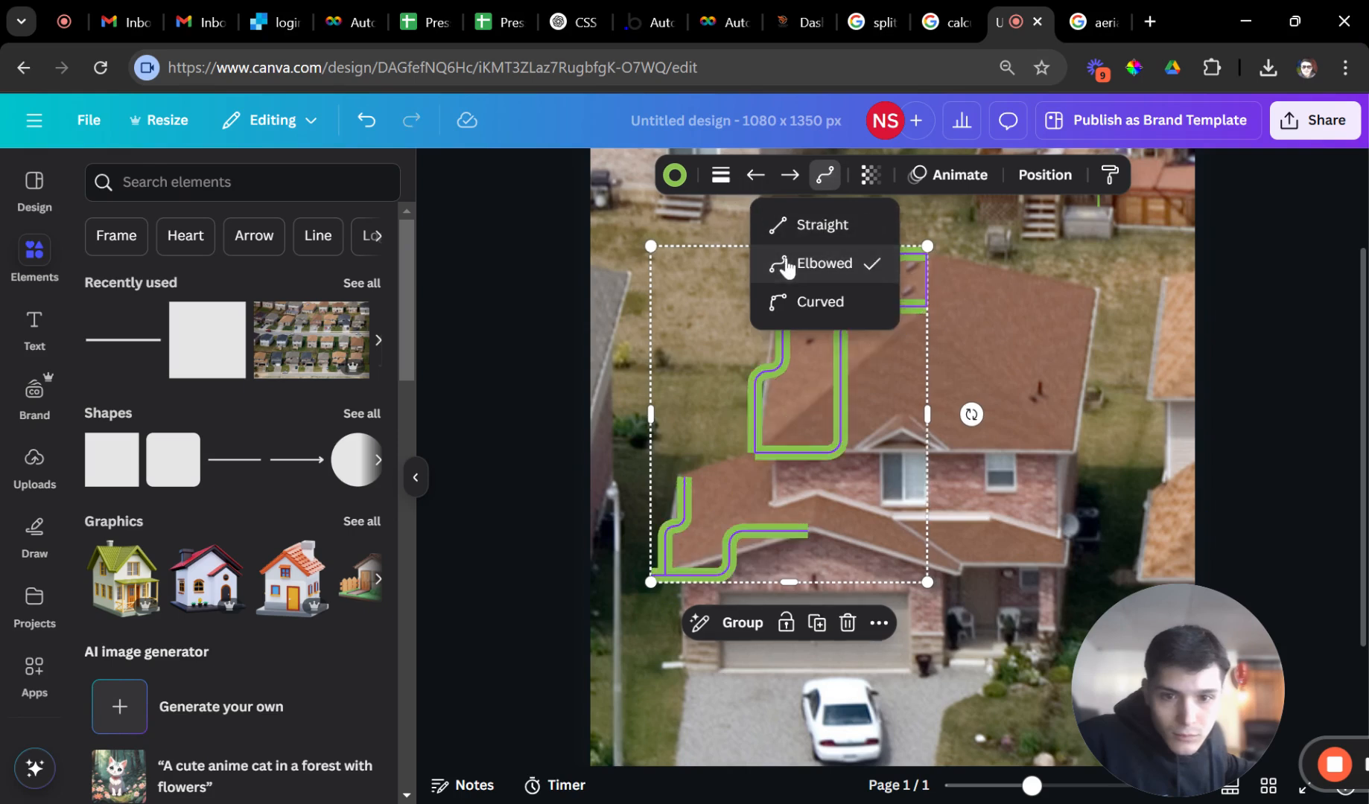
pyautogui.click(800, 227)
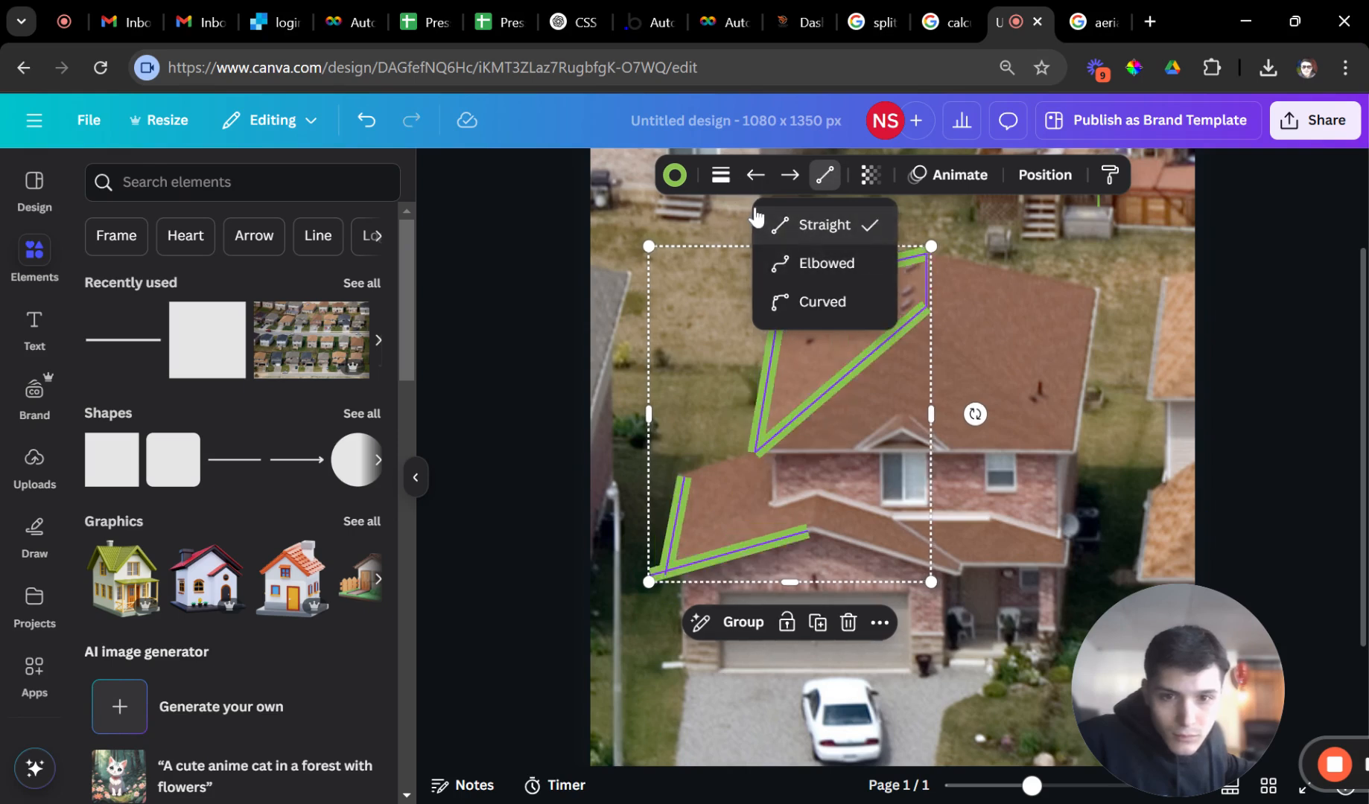
pyautogui.click(720, 176)
pyautogui.moveTo(696, 346); pyautogui.dragTo(587, 456)
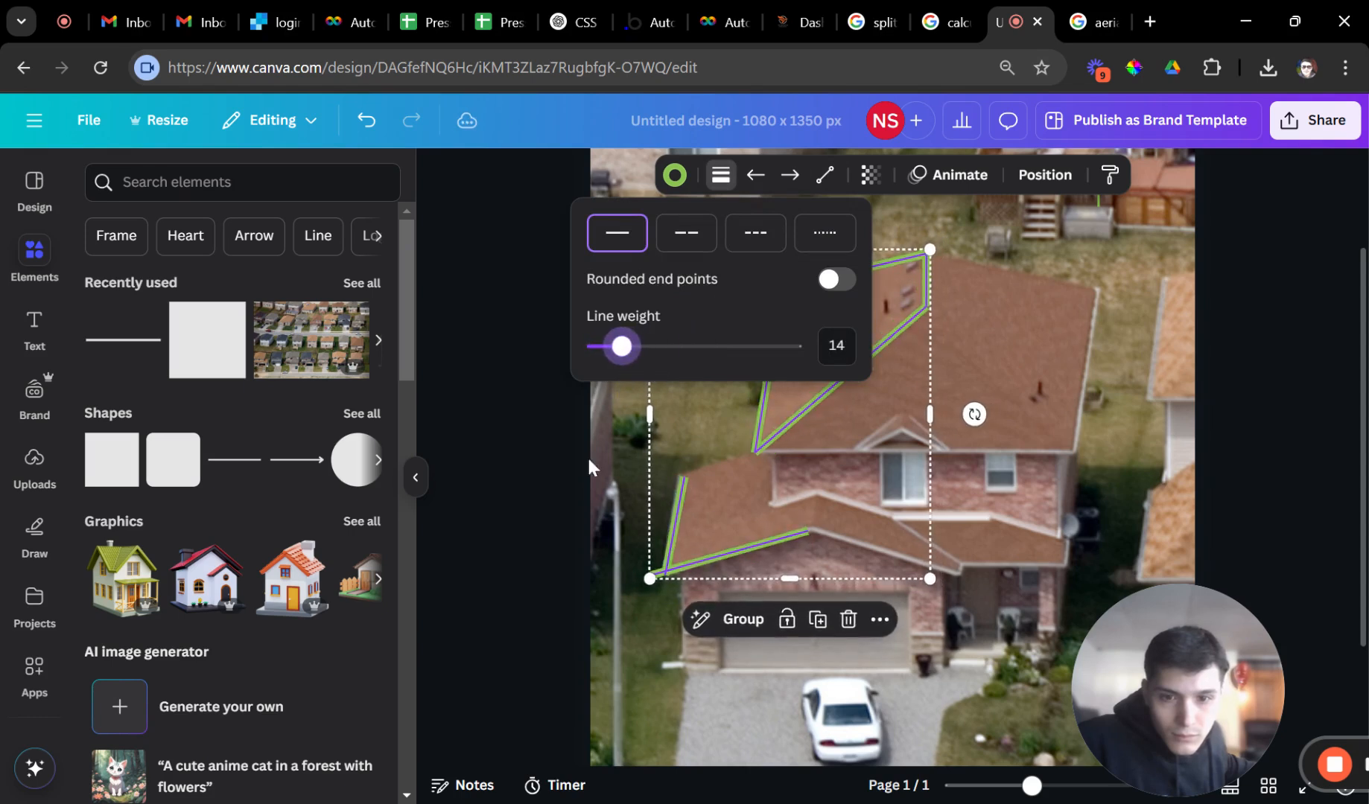
pyautogui.click(559, 505)
pyautogui.click(559, 505)
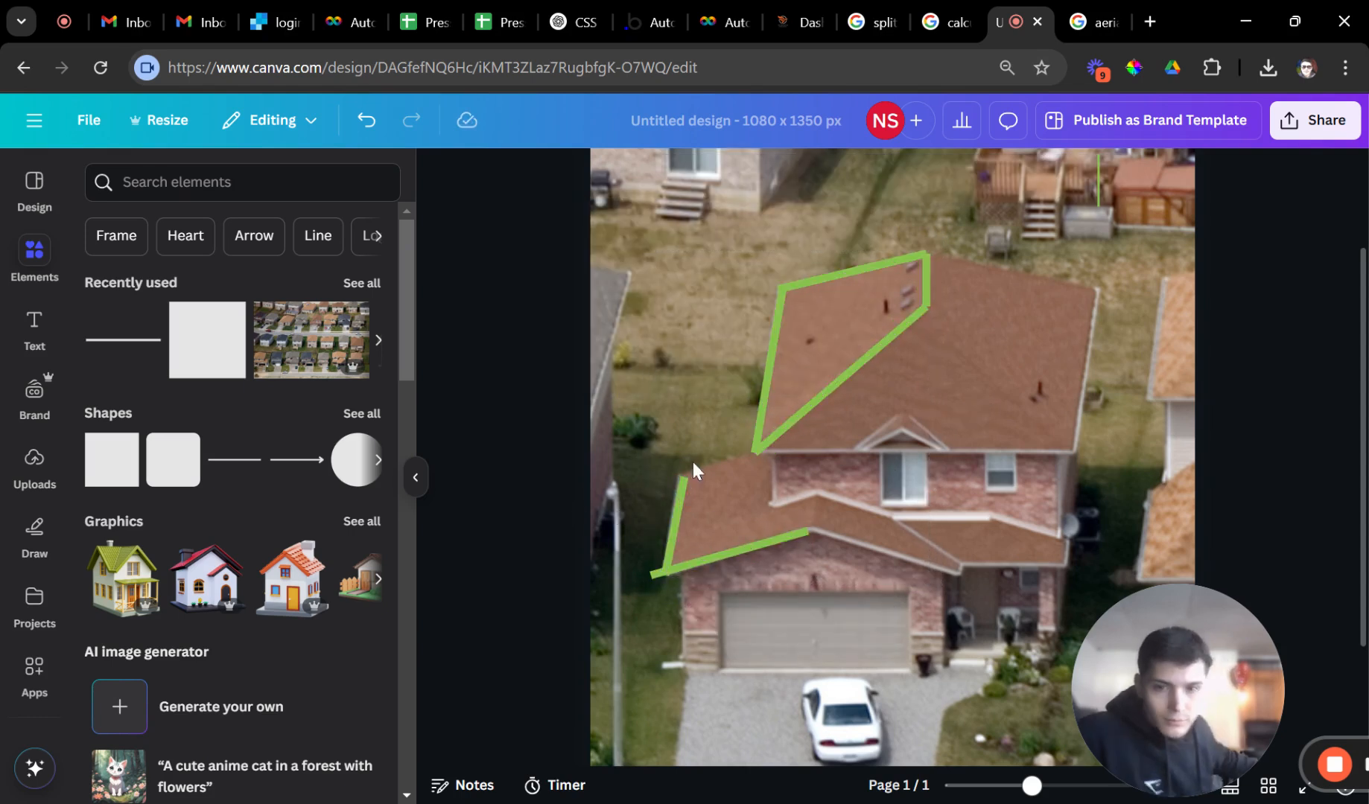
# Duplicate green lines to trace the lower roof's upper edge and stepped notch.
pyautogui.click(685, 498)
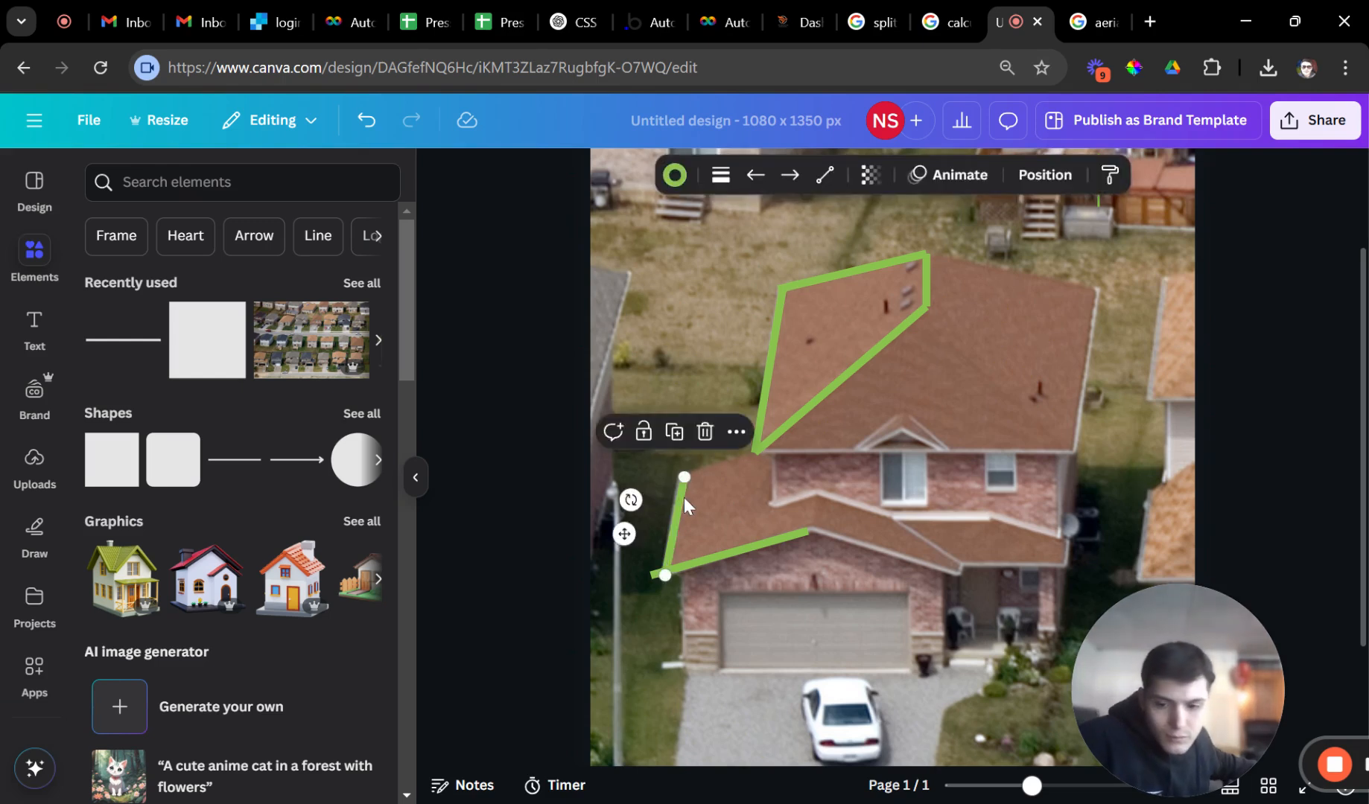
pyautogui.hotkey('ctrl', 'd')
pyautogui.moveTo(693, 487); pyautogui.dragTo(684, 477)
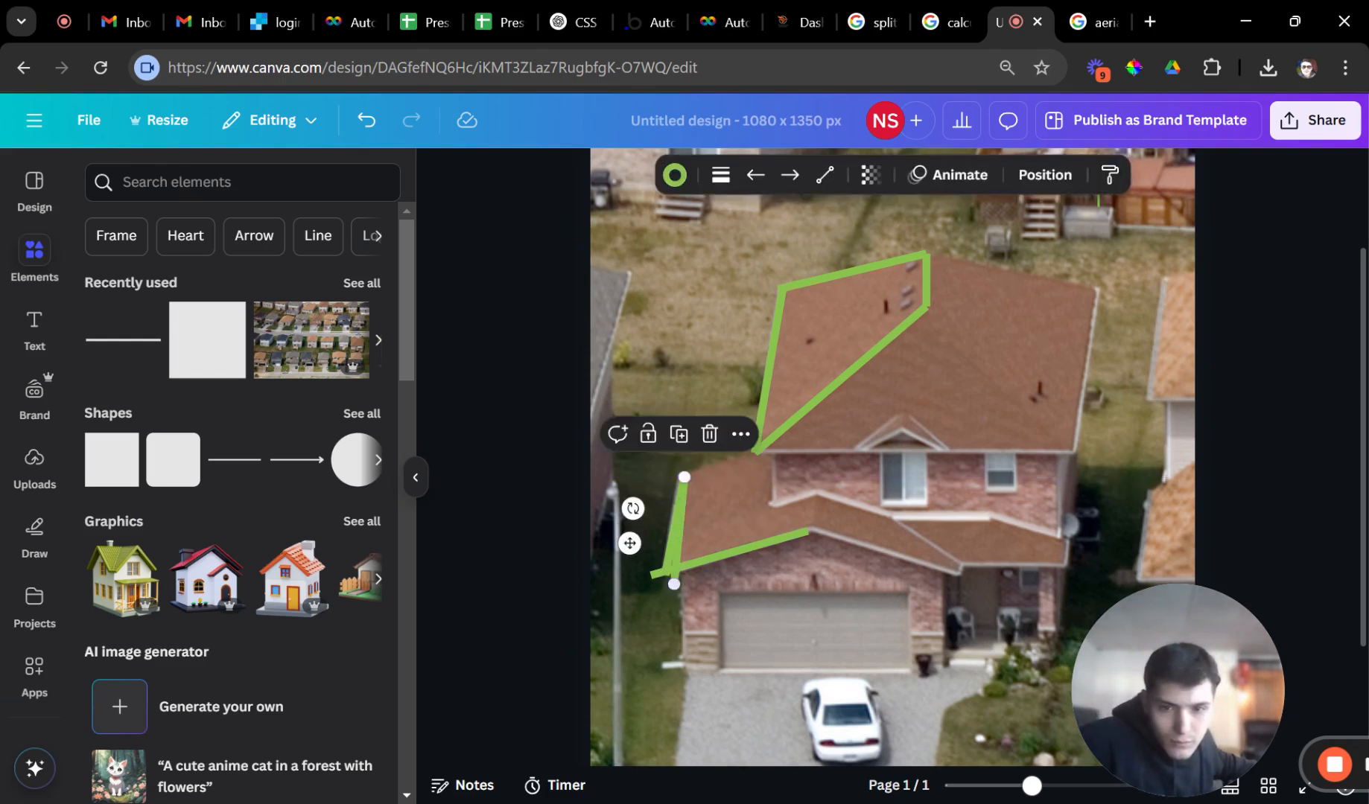
pyautogui.moveTo(674, 581); pyautogui.dragTo(779, 505)
pyautogui.hotkey('ctrl', 'd')
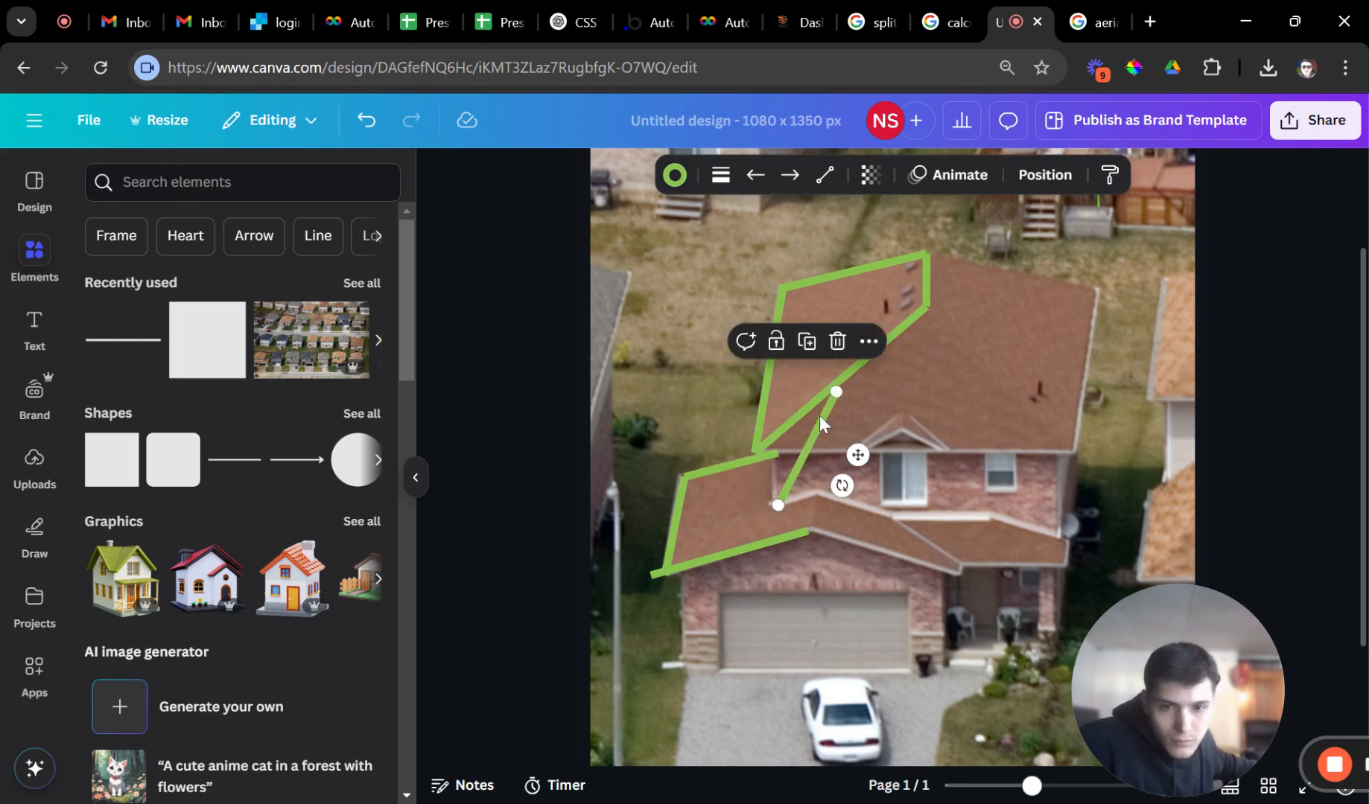
pyautogui.moveTo(837, 391); pyautogui.dragTo(779, 452)
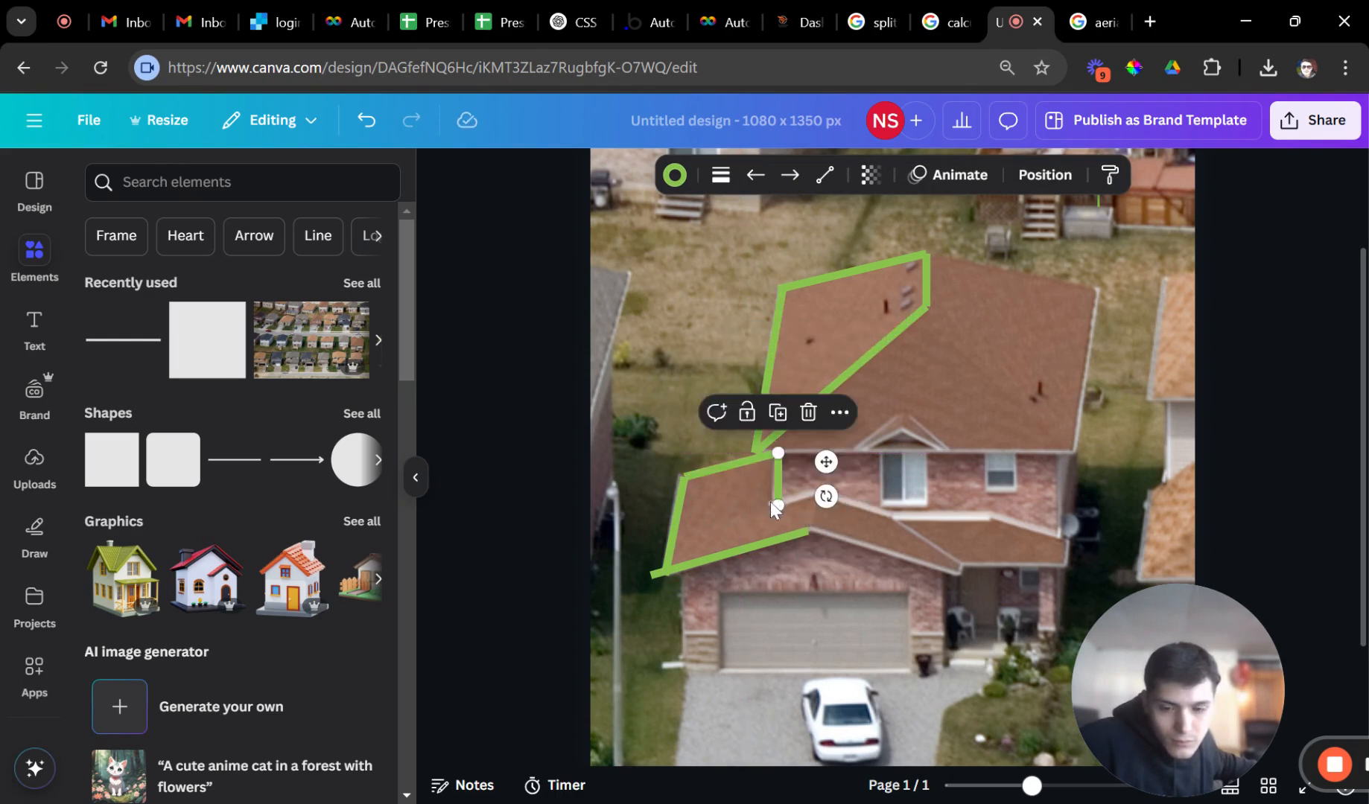
pyautogui.hotkey('ctrl', 'd')
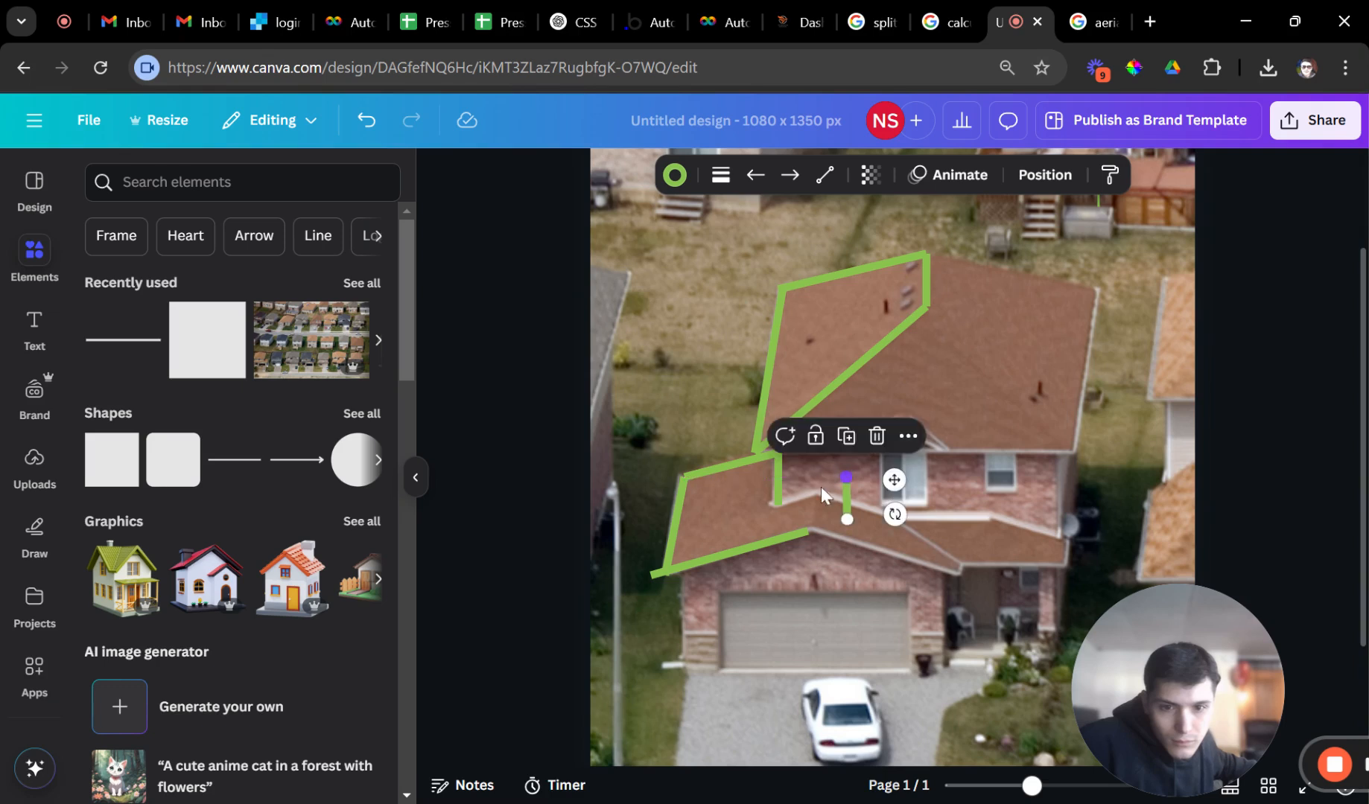
pyautogui.moveTo(847, 519); pyautogui.dragTo(778, 504)
pyautogui.moveTo(846, 477); pyautogui.dragTo(807, 531)
# Shorten the bottom green segment so it meets the lower roof corner.
pyautogui.hotkey('ctrl', 'd')
pyautogui.click(805, 602)
pyautogui.click(667, 572)
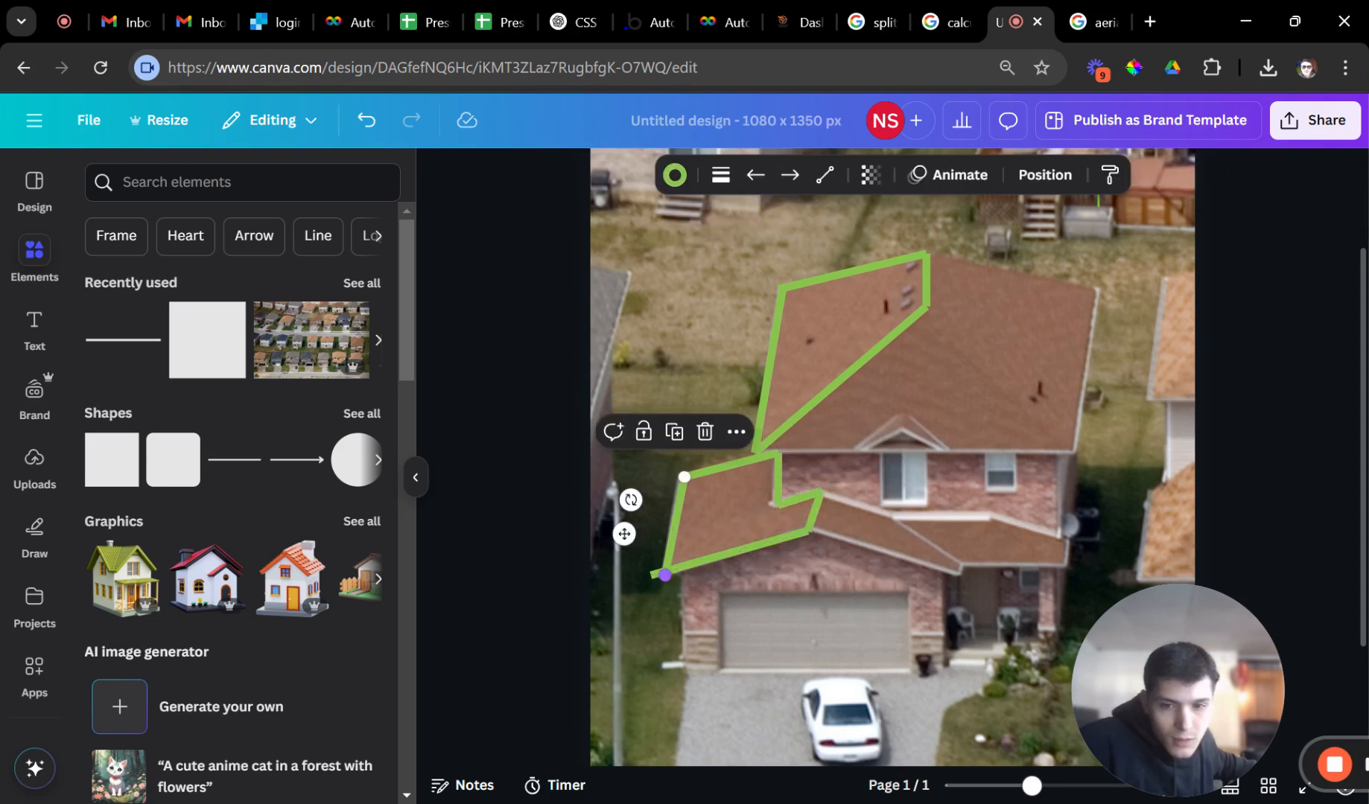
pyautogui.click(655, 575)
pyautogui.moveTo(651, 575)
pyautogui.mouseDown()
pyautogui.moveTo(684, 576)
pyautogui.moveTo(665, 575)
pyautogui.mouseUp()
pyautogui.click(611, 657)
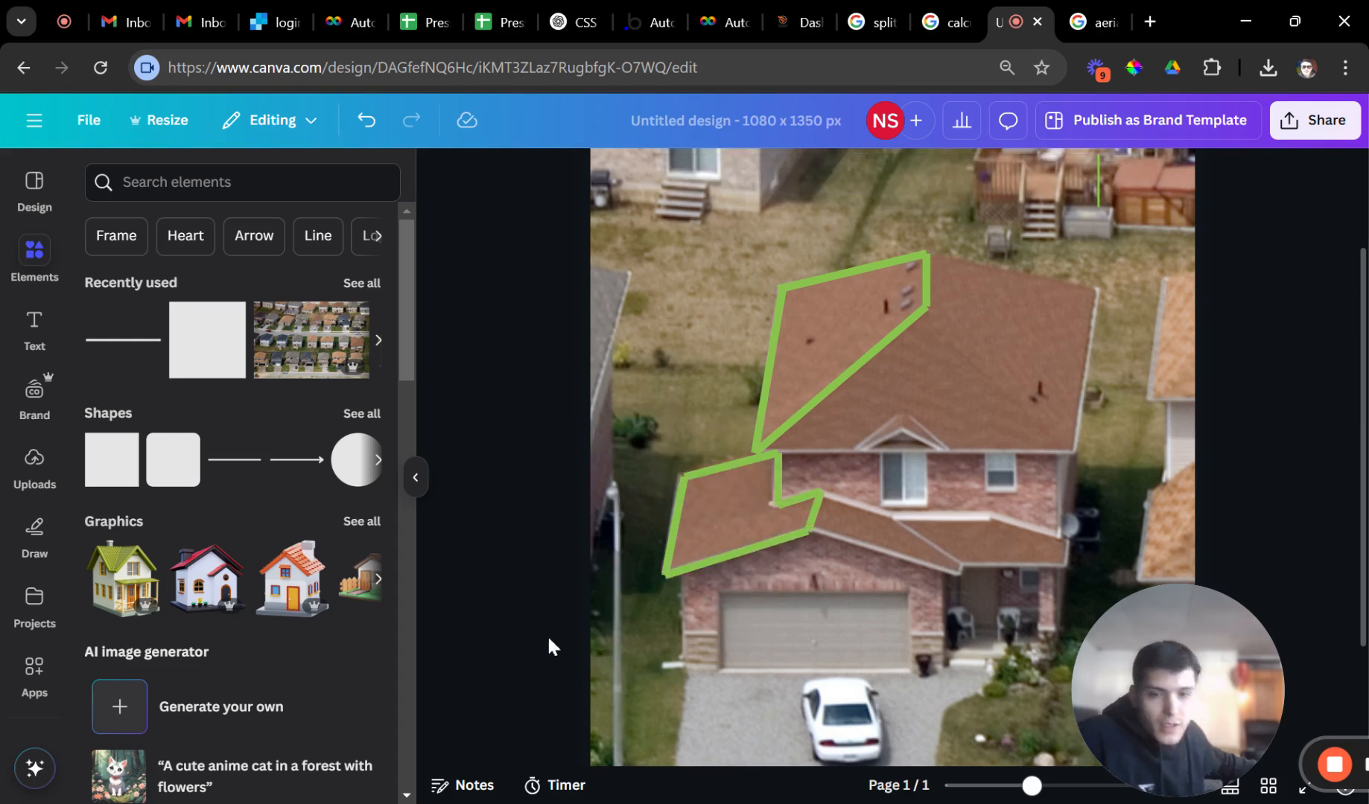
pyautogui.scroll(-2, 736, 543)
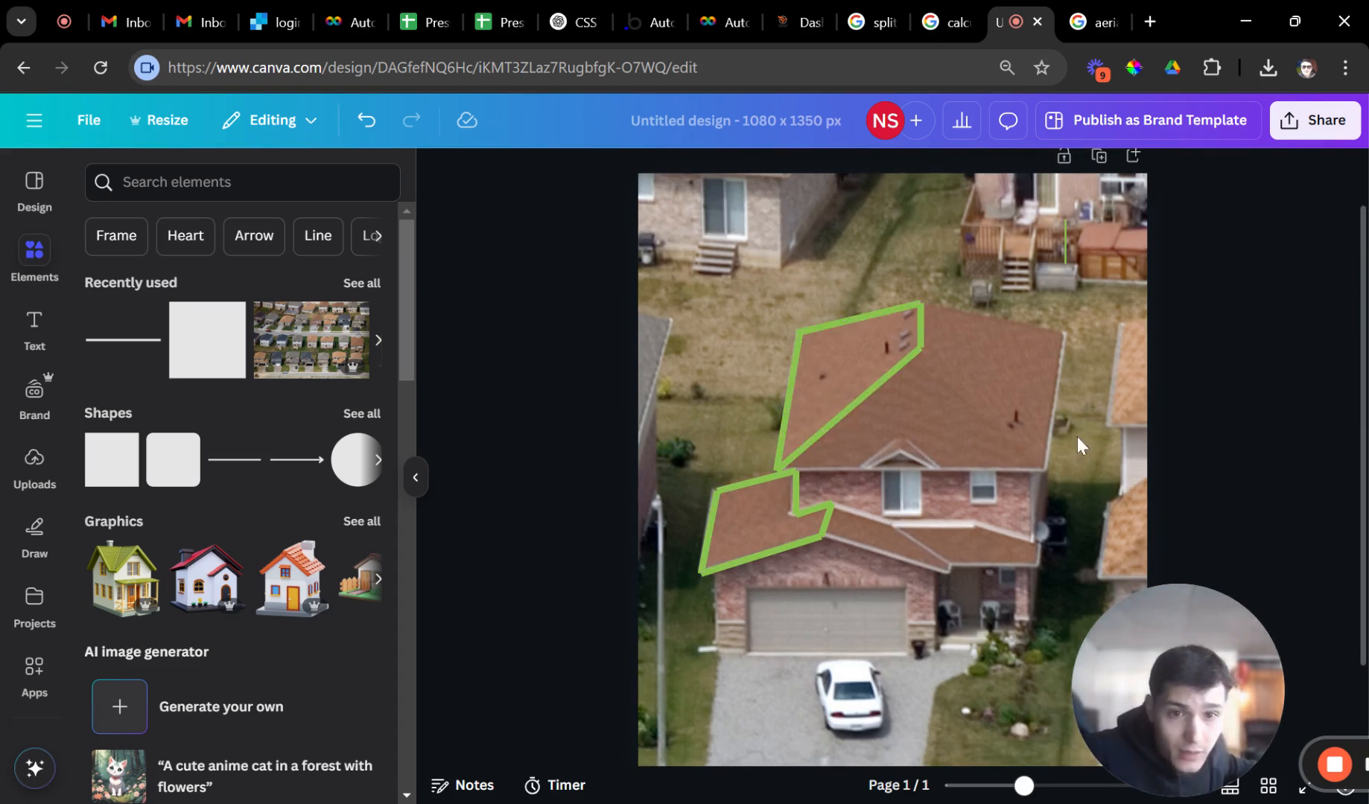
# Download the design as a 1080 × 1350 px PNG, then nudge the green line's lower end.
pyautogui.click(1293, 134)
pyautogui.click(1019, 497)
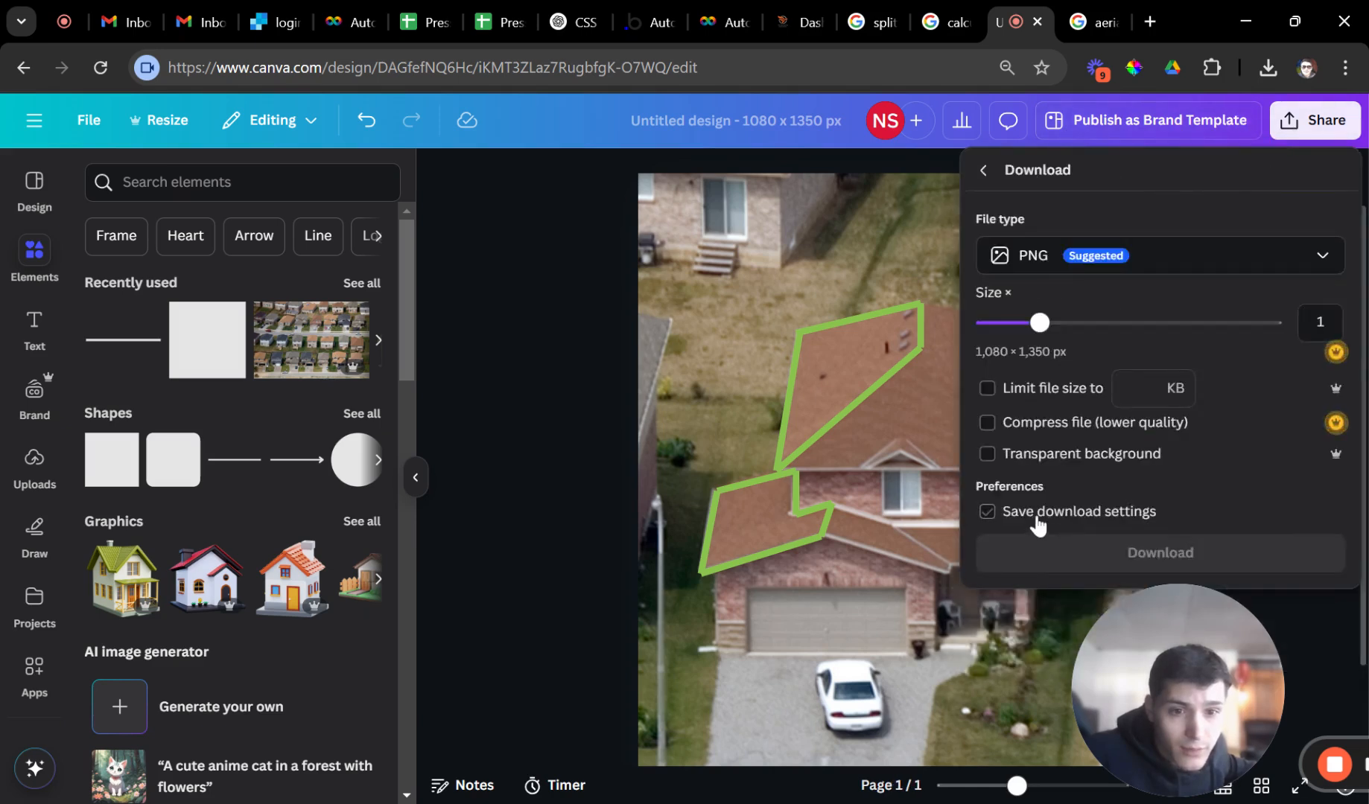
pyautogui.click(1027, 557)
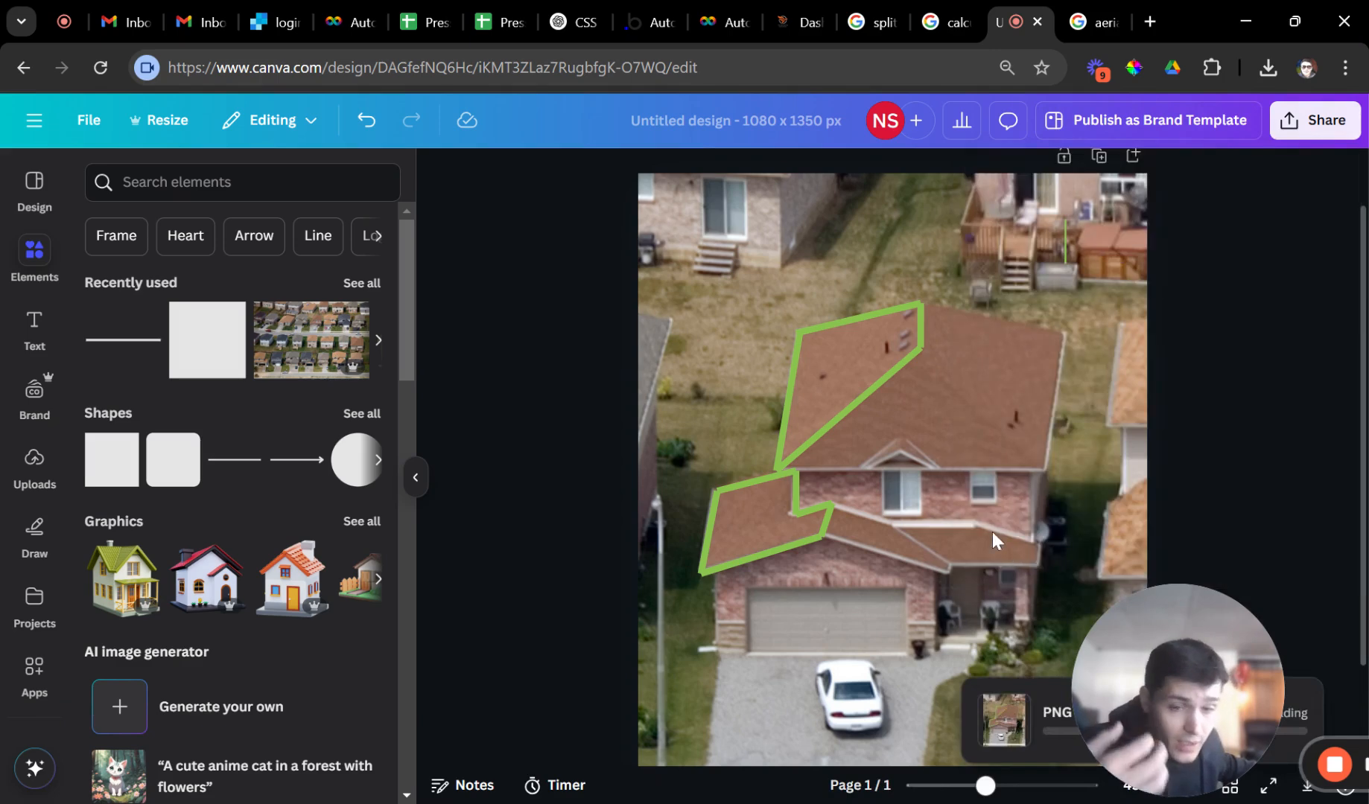
pyautogui.click(1135, 216)
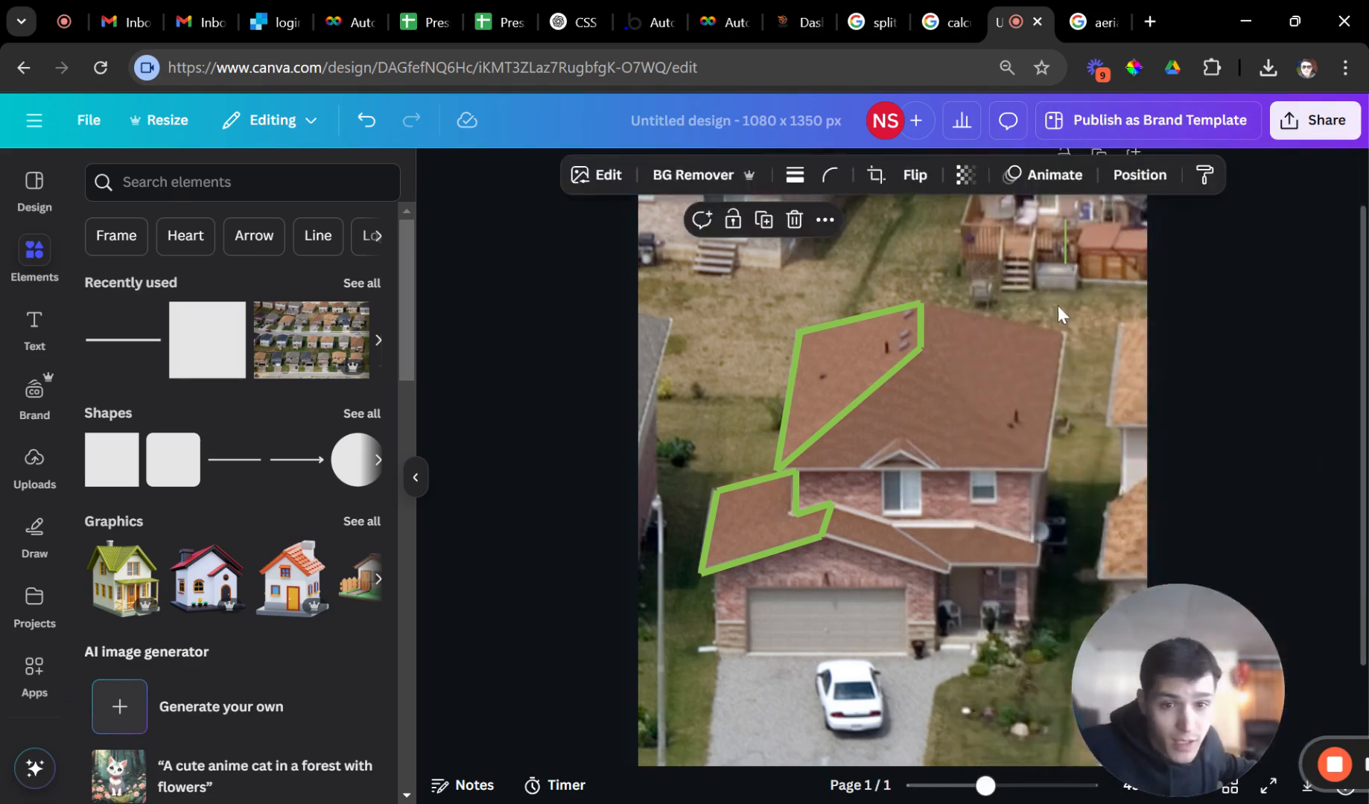
pyautogui.click(890, 380)
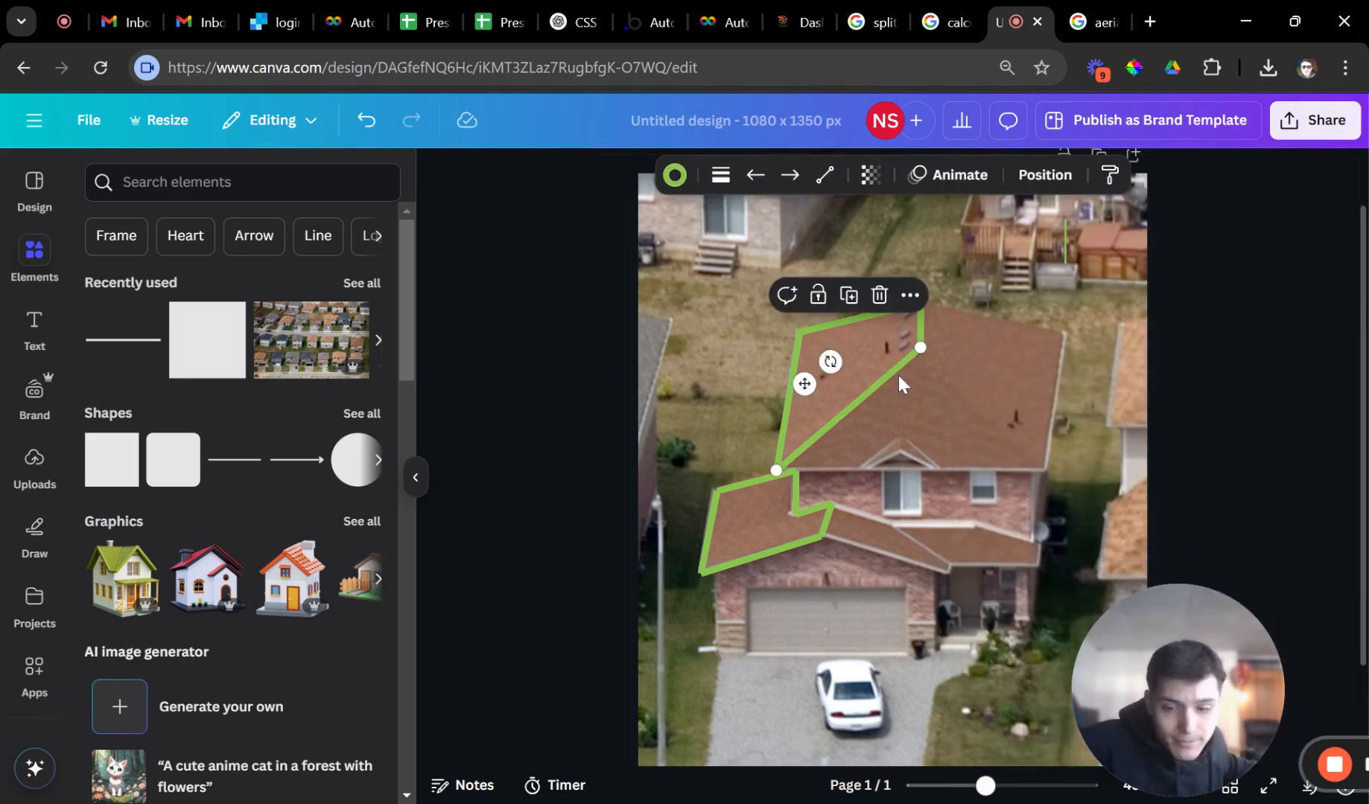
pyautogui.moveTo(776, 470); pyautogui.dragTo(784, 478)
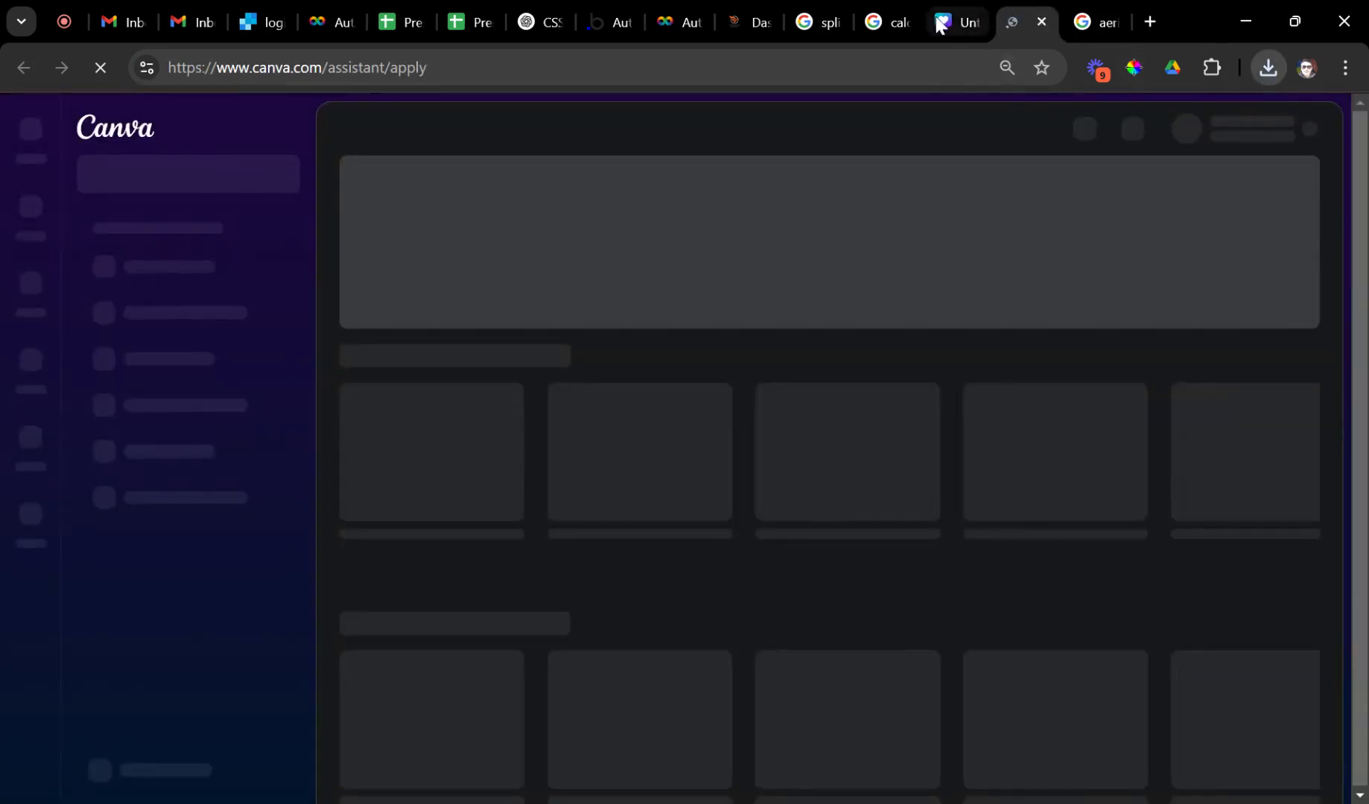
# Back in Canva, move a diagonal green line to trace the gable's base to the right corner.
pyautogui.click(939, 25)
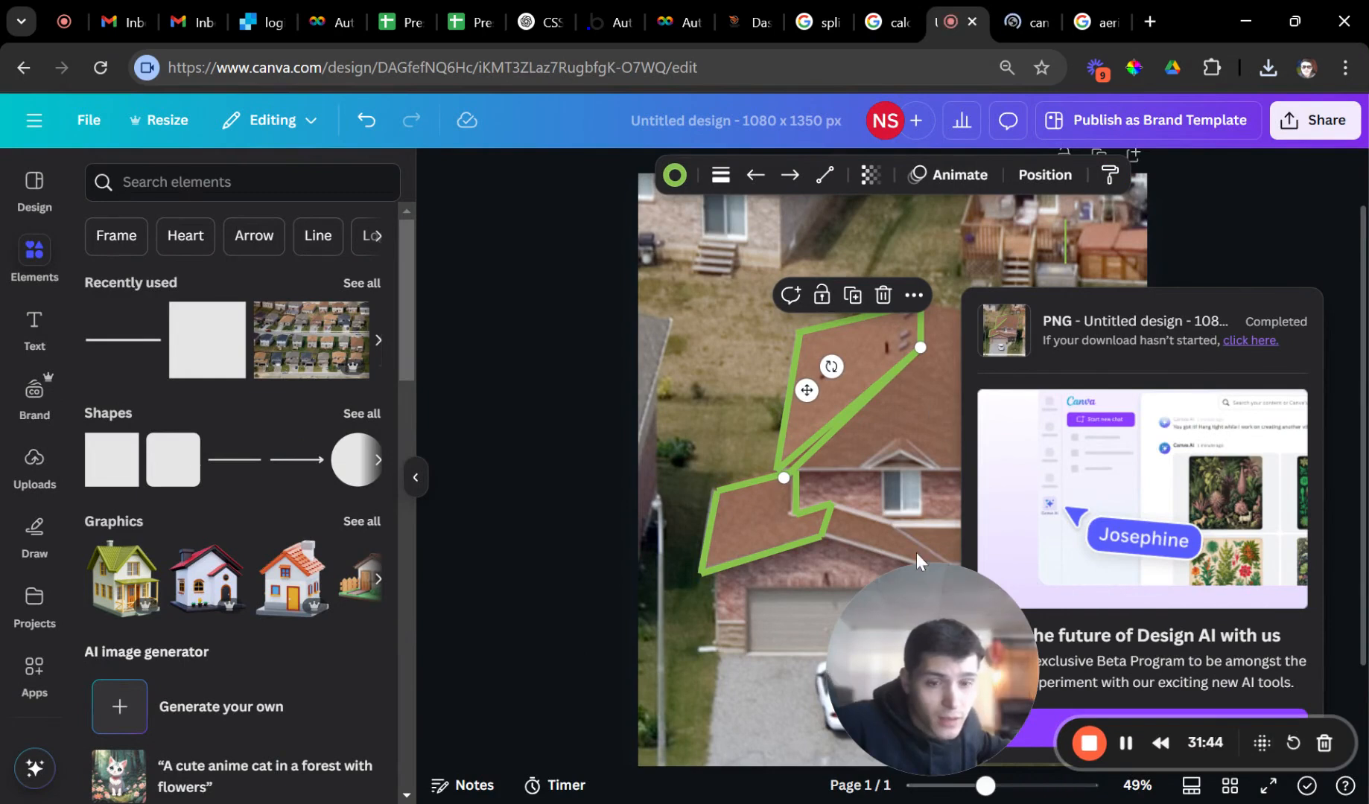
pyautogui.click(1245, 218)
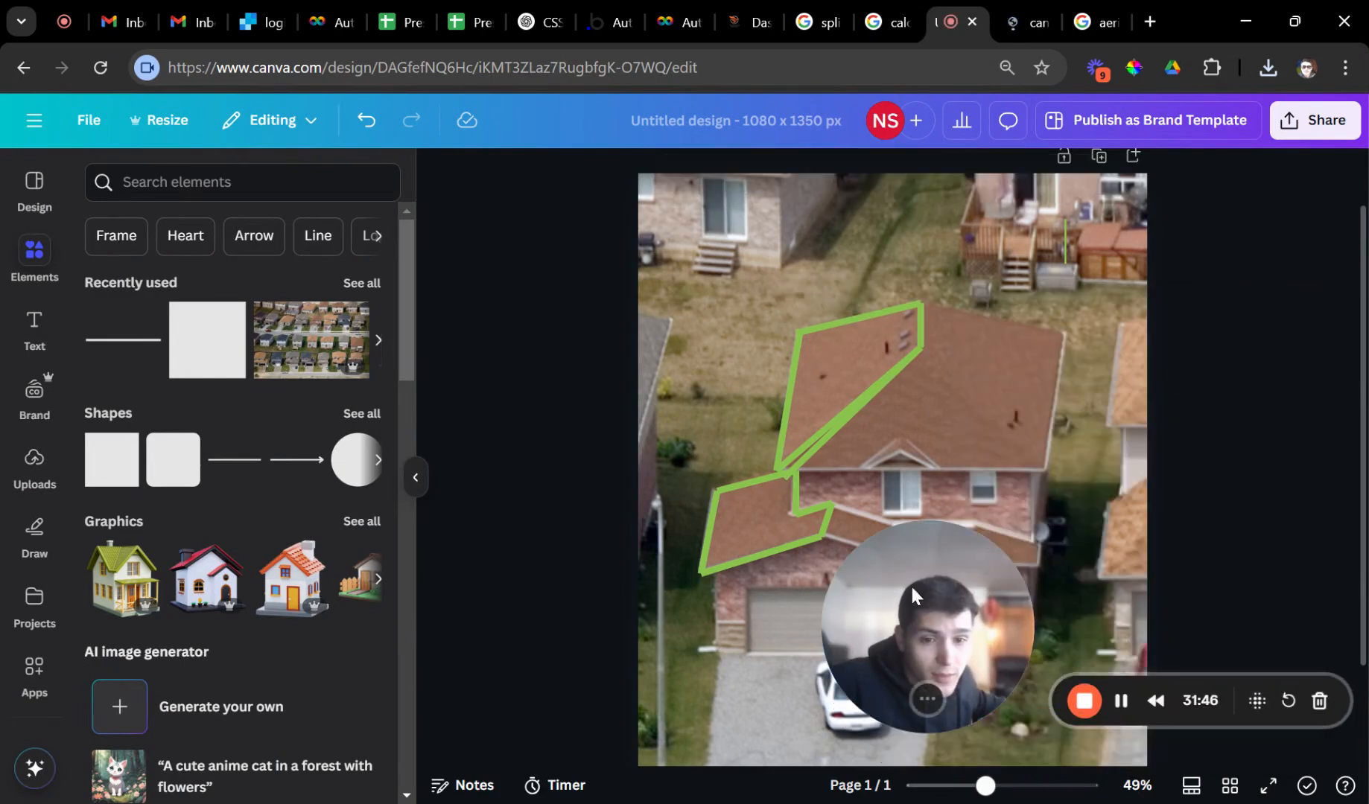
pyautogui.moveTo(911, 587); pyautogui.dragTo(1223, 651)
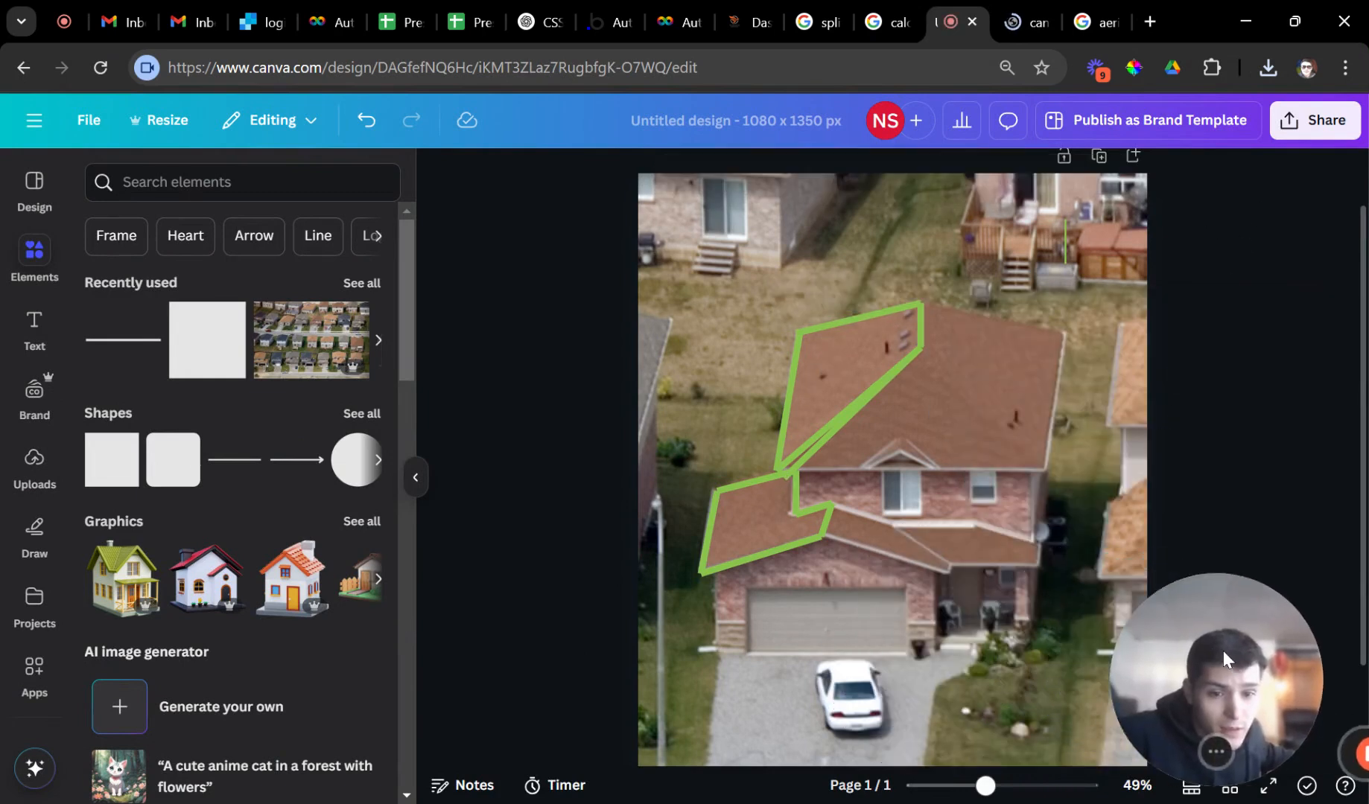
pyautogui.click(816, 442)
pyautogui.moveTo(788, 477); pyautogui.dragTo(1048, 478)
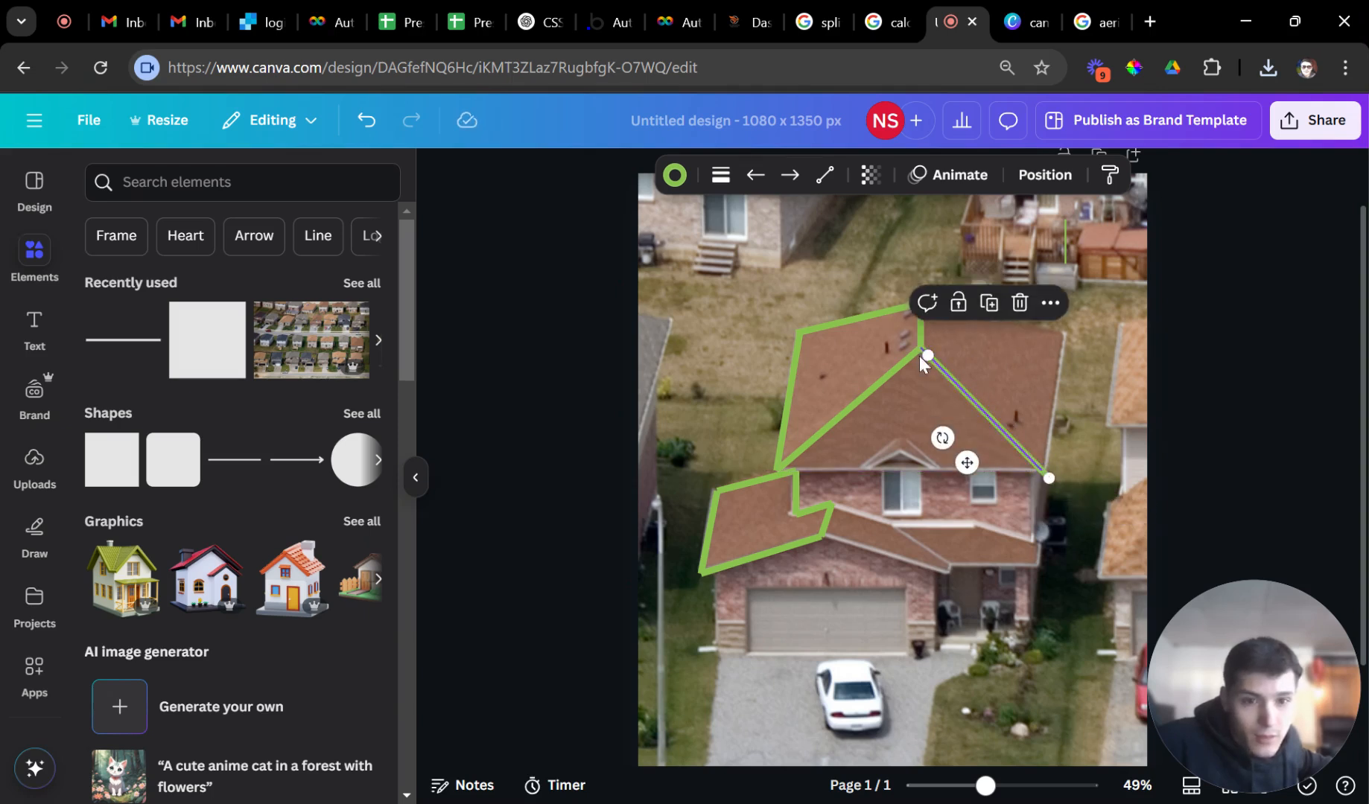
pyautogui.moveTo(922, 360); pyautogui.dragTo(795, 471)
pyautogui.moveTo(1049, 478); pyautogui.dragTo(1044, 471)
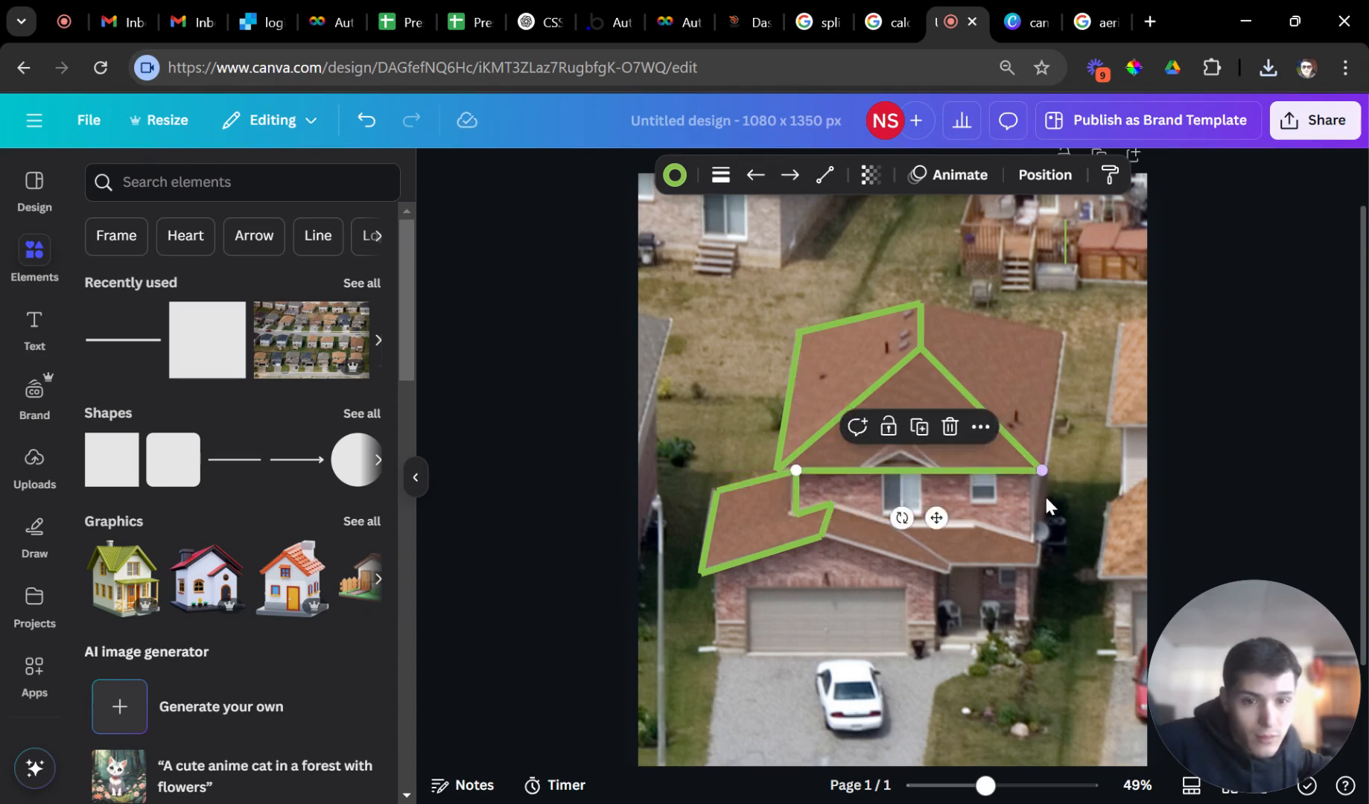
pyautogui.click(1057, 506)
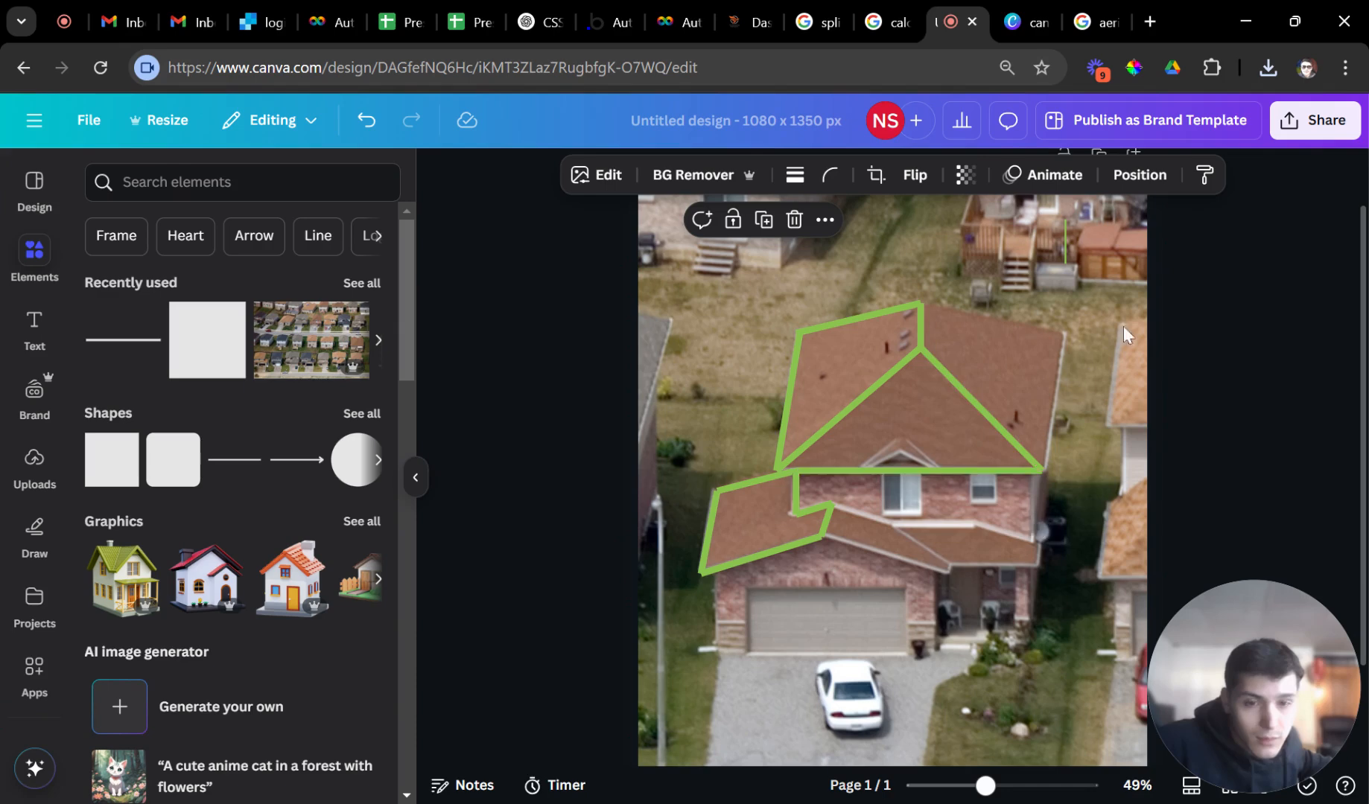
pyautogui.scroll(1, 1085, 313)
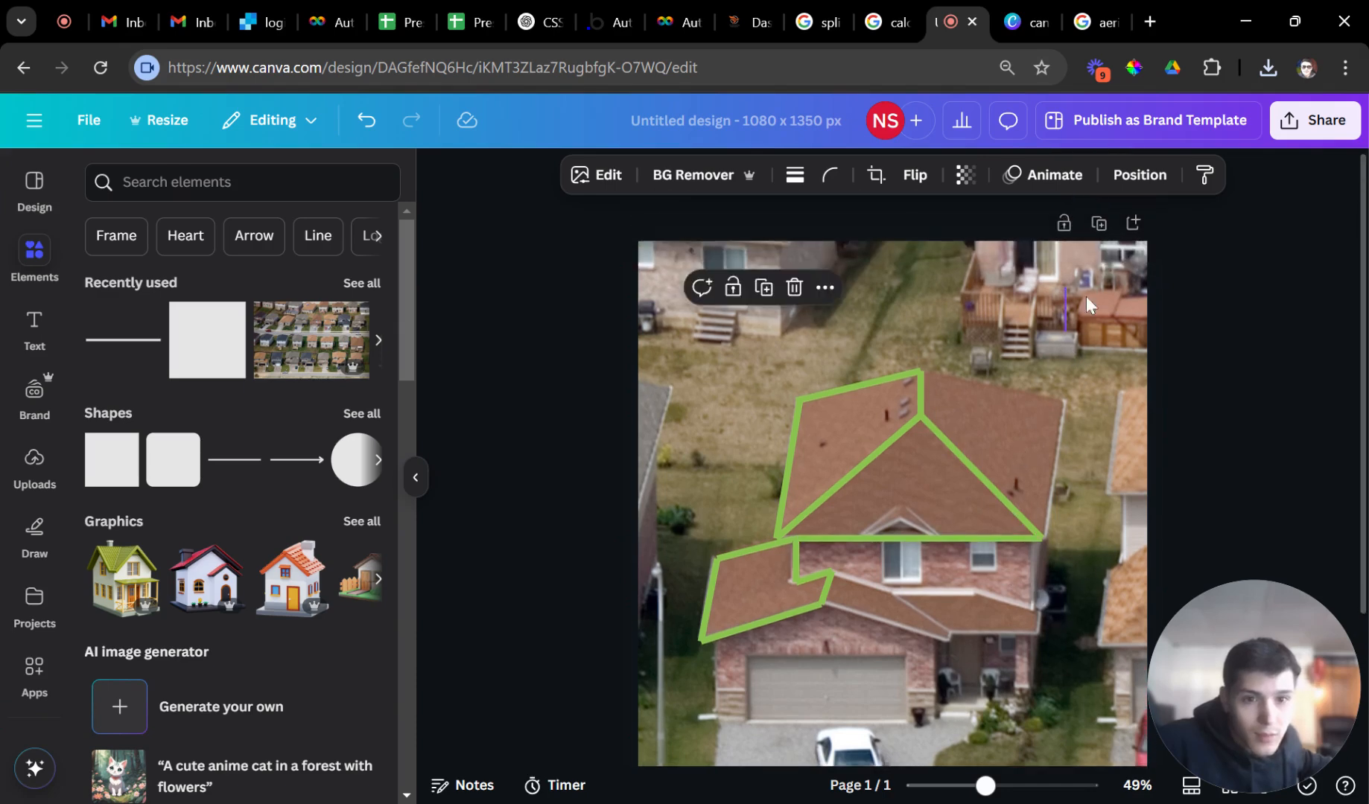
# Duplicate the page as Page 2 and trace the right upper roof edges with copied lines.
pyautogui.click(1096, 223)
pyautogui.click(994, 494)
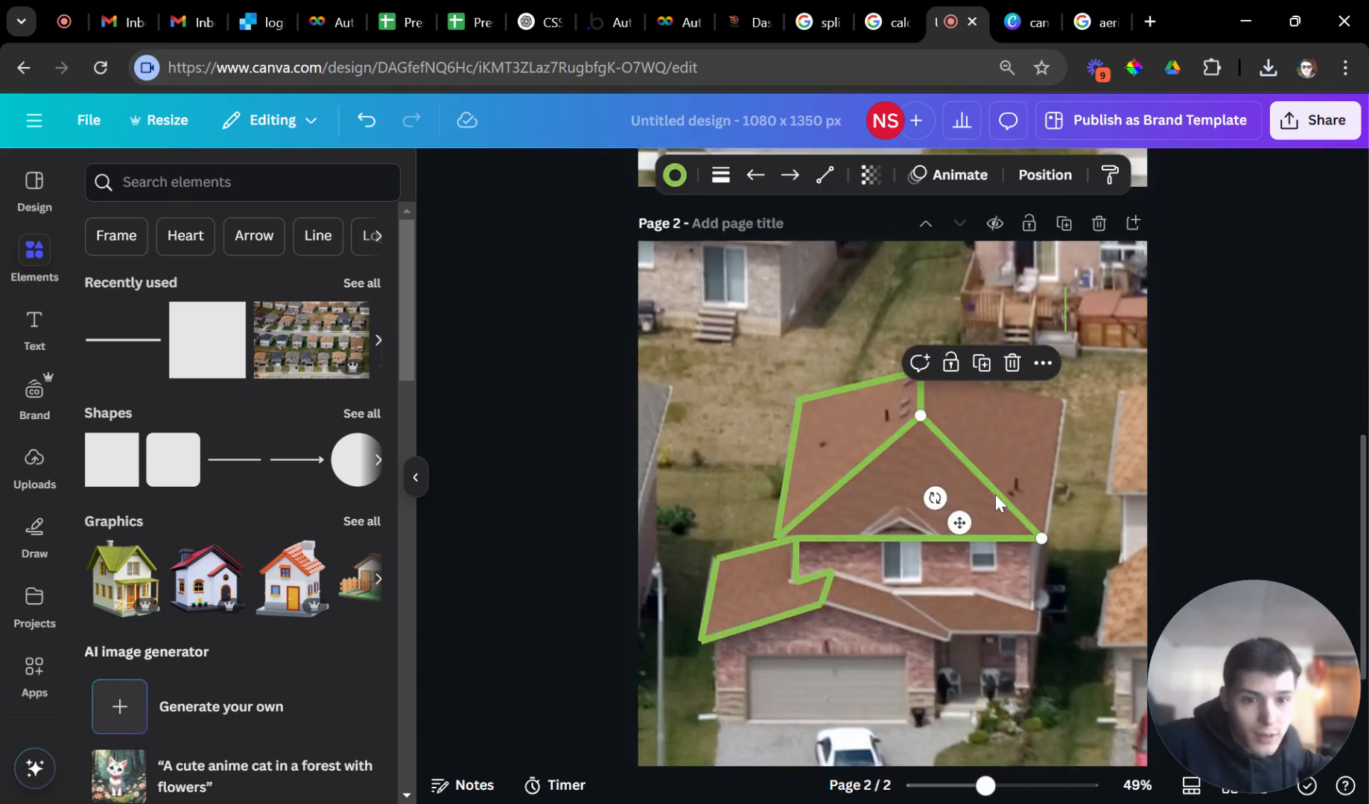
pyautogui.hotkey('ctrl', 'd')
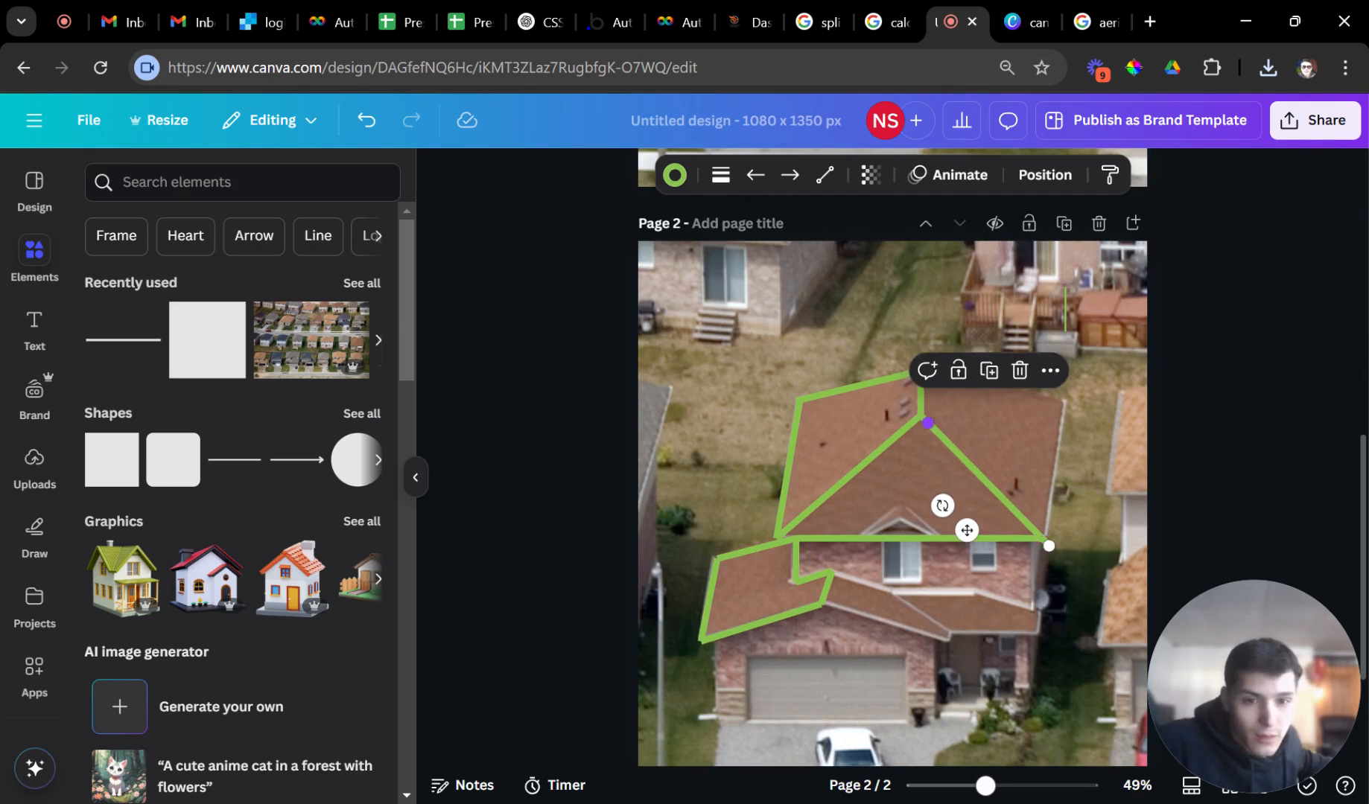
pyautogui.moveTo(928, 423); pyautogui.dragTo(1065, 402)
pyautogui.moveTo(1049, 546); pyautogui.dragTo(1041, 539)
pyautogui.hotkey('ctrl', 'd')
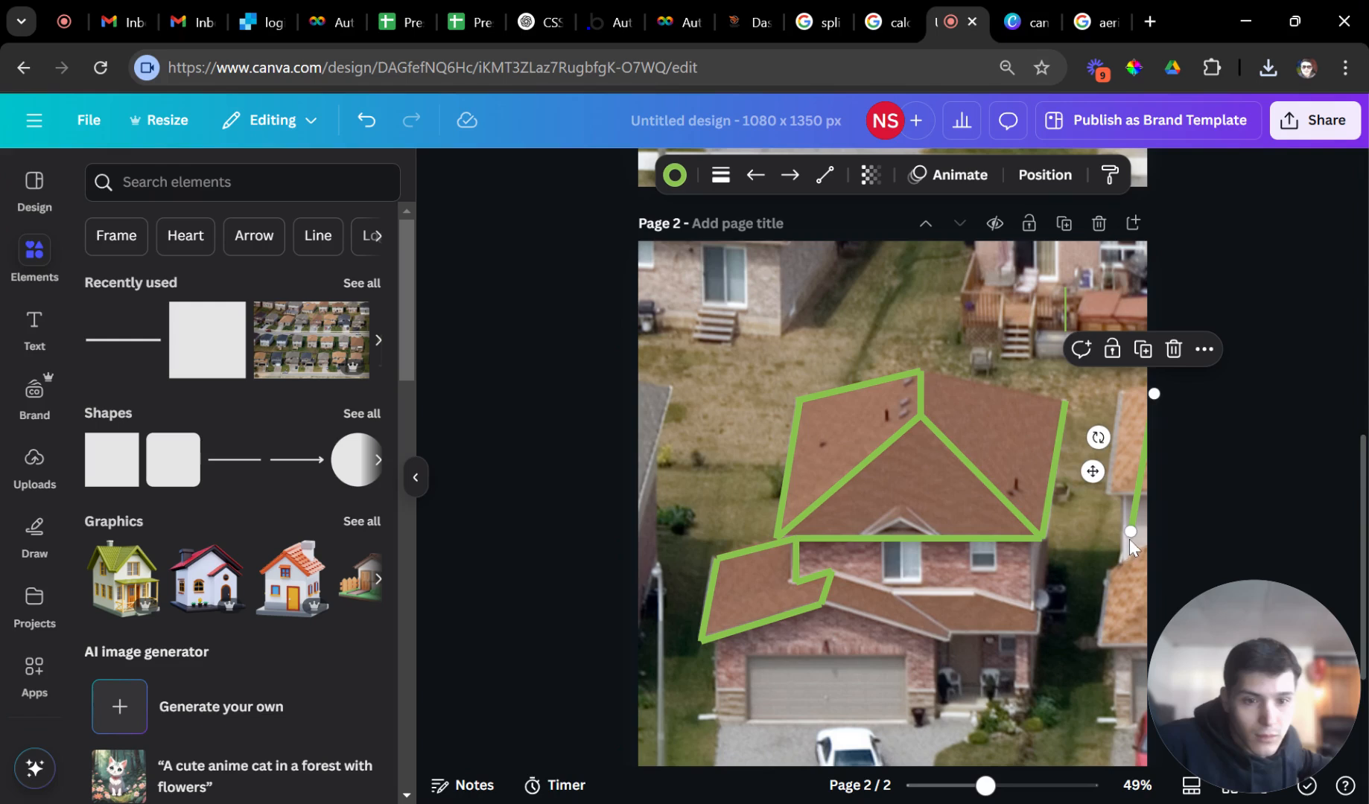
pyautogui.moveTo(1129, 540); pyautogui.dragTo(921, 370)
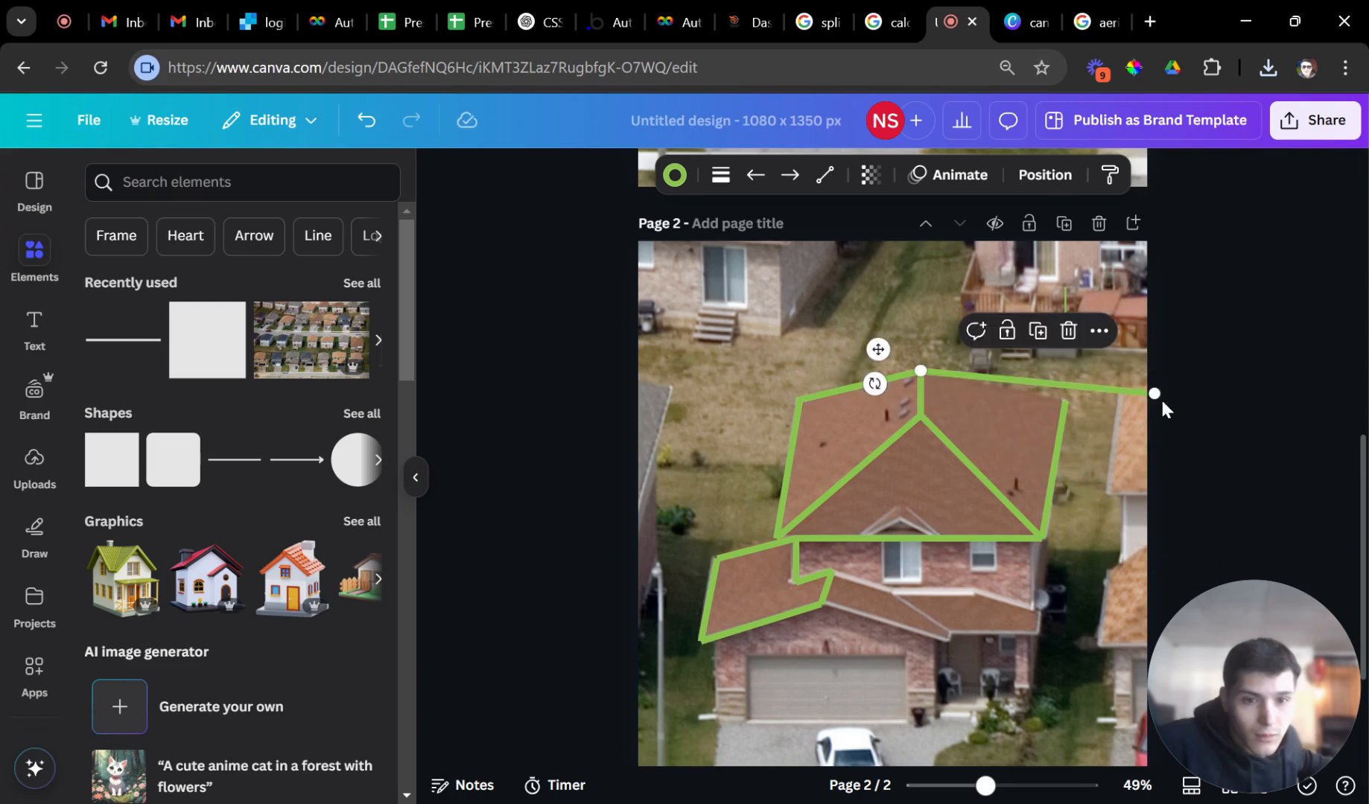
pyautogui.moveTo(1156, 395); pyautogui.dragTo(1065, 402)
pyautogui.click(1199, 453)
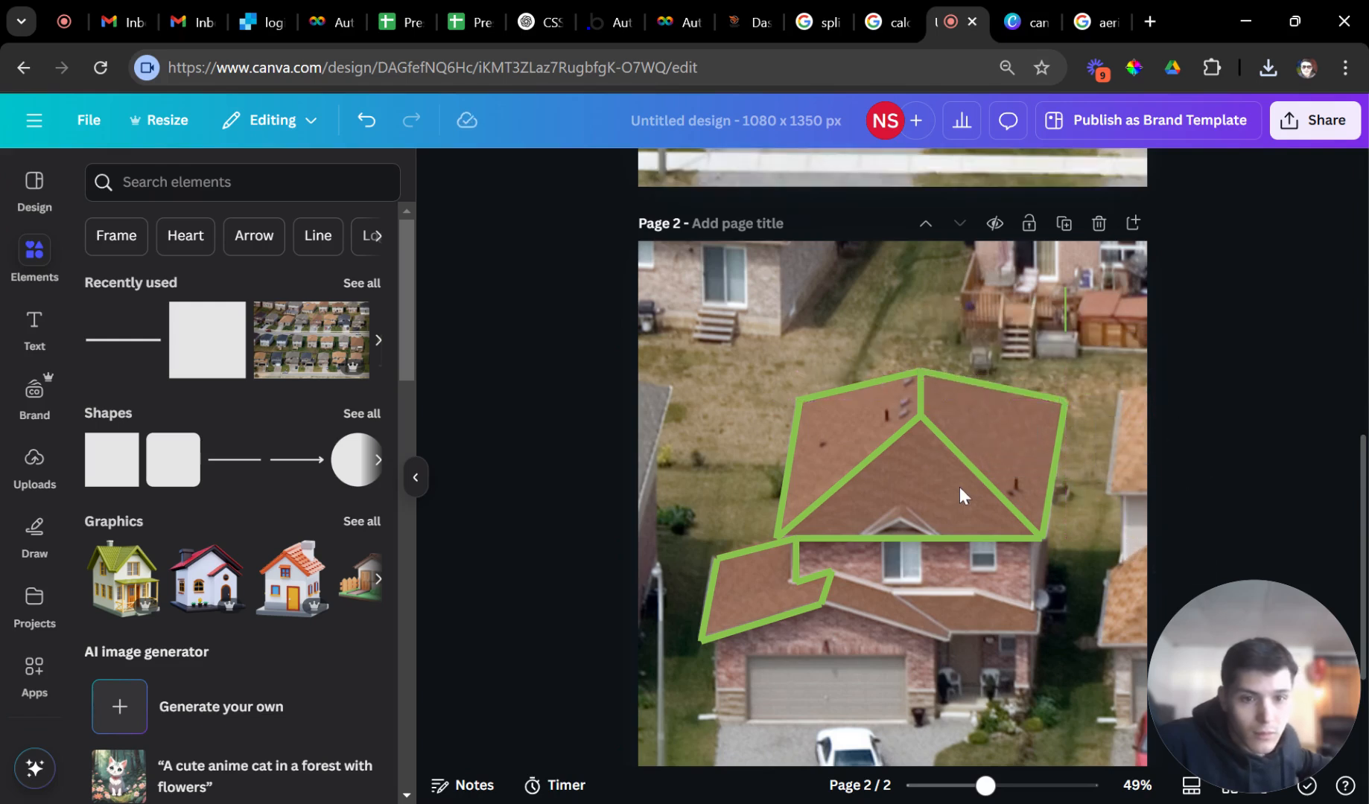
pyautogui.scroll(-2, 993, 522)
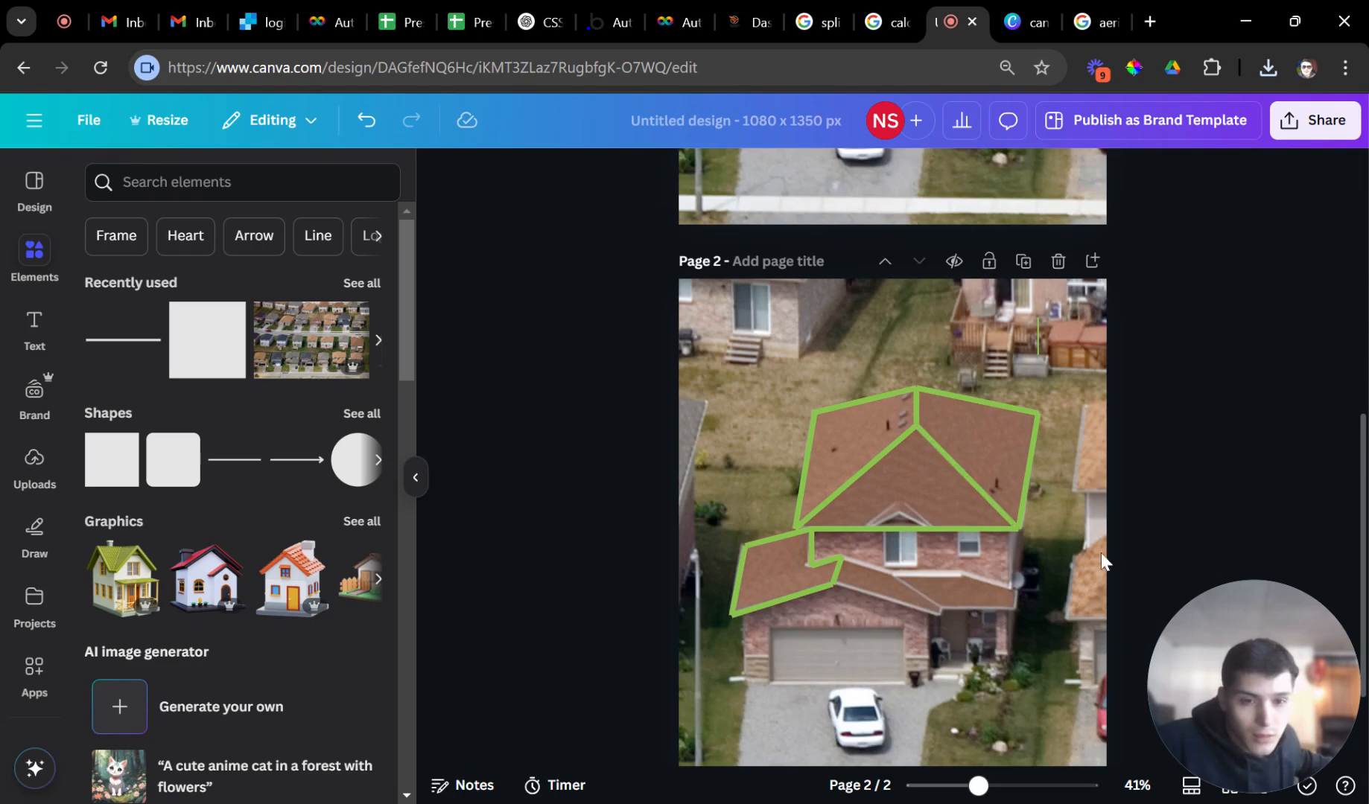
pyautogui.scroll(1, 1021, 424)
pyautogui.scroll(-3, 1022, 422)
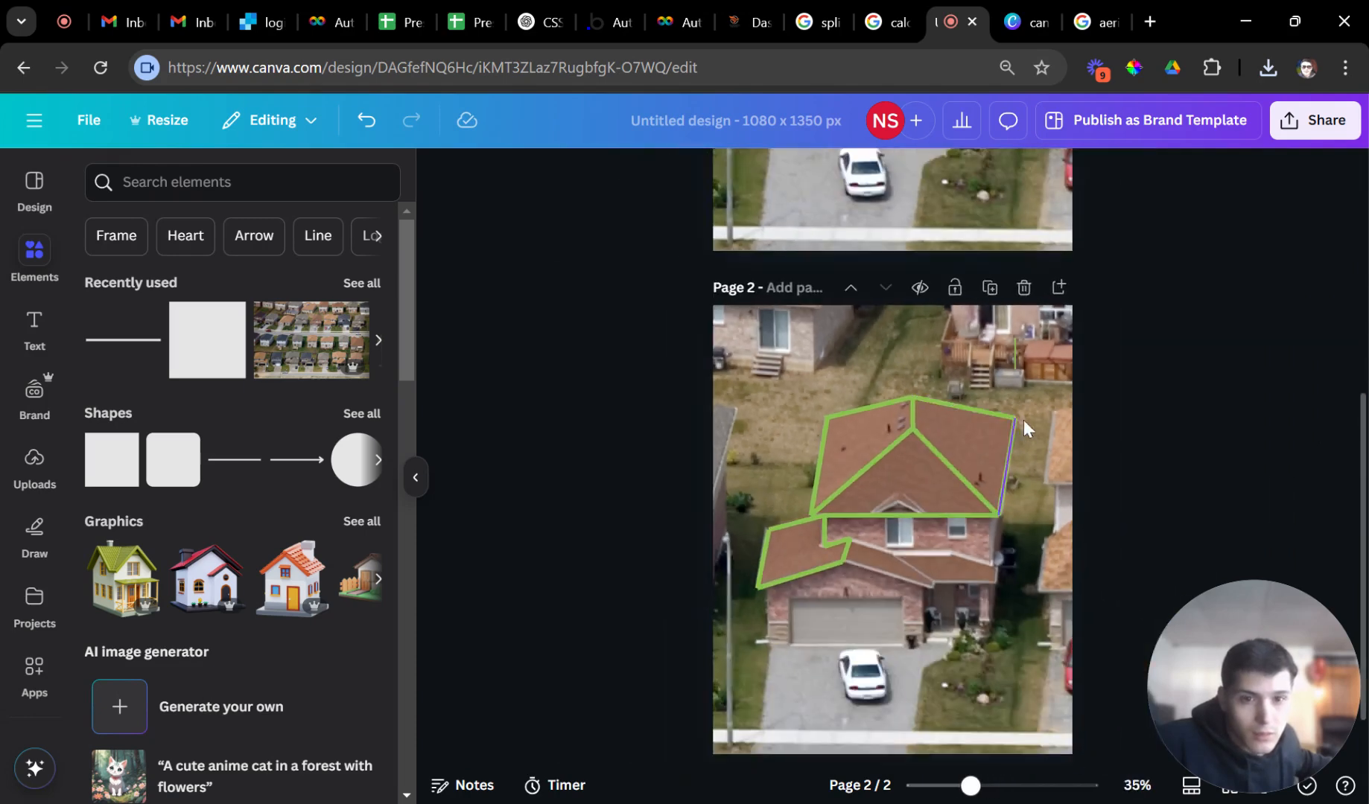
pyautogui.scroll(5, 1028, 408)
pyautogui.scroll(-5, 1038, 410)
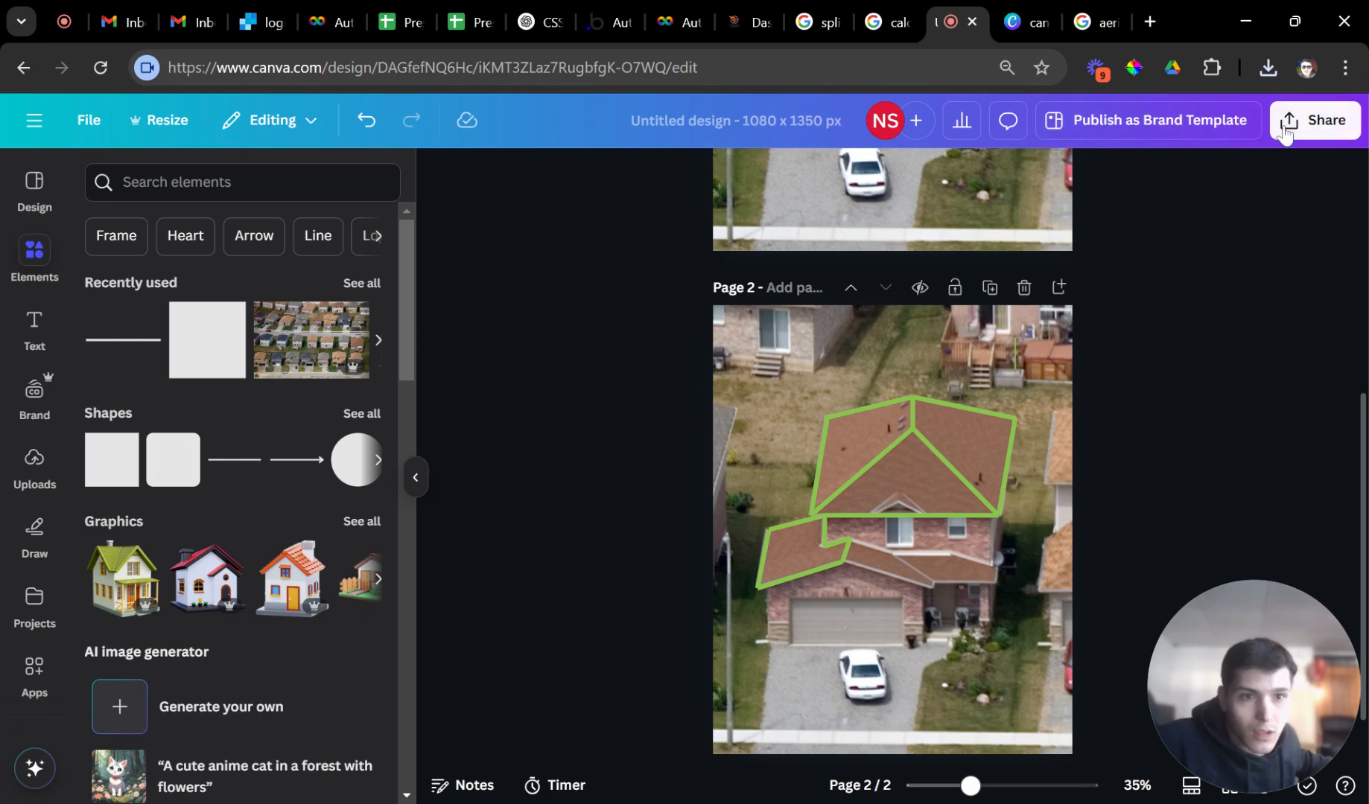
# Download Page 1 of the design as a PNG.
pyautogui.click(1296, 120)
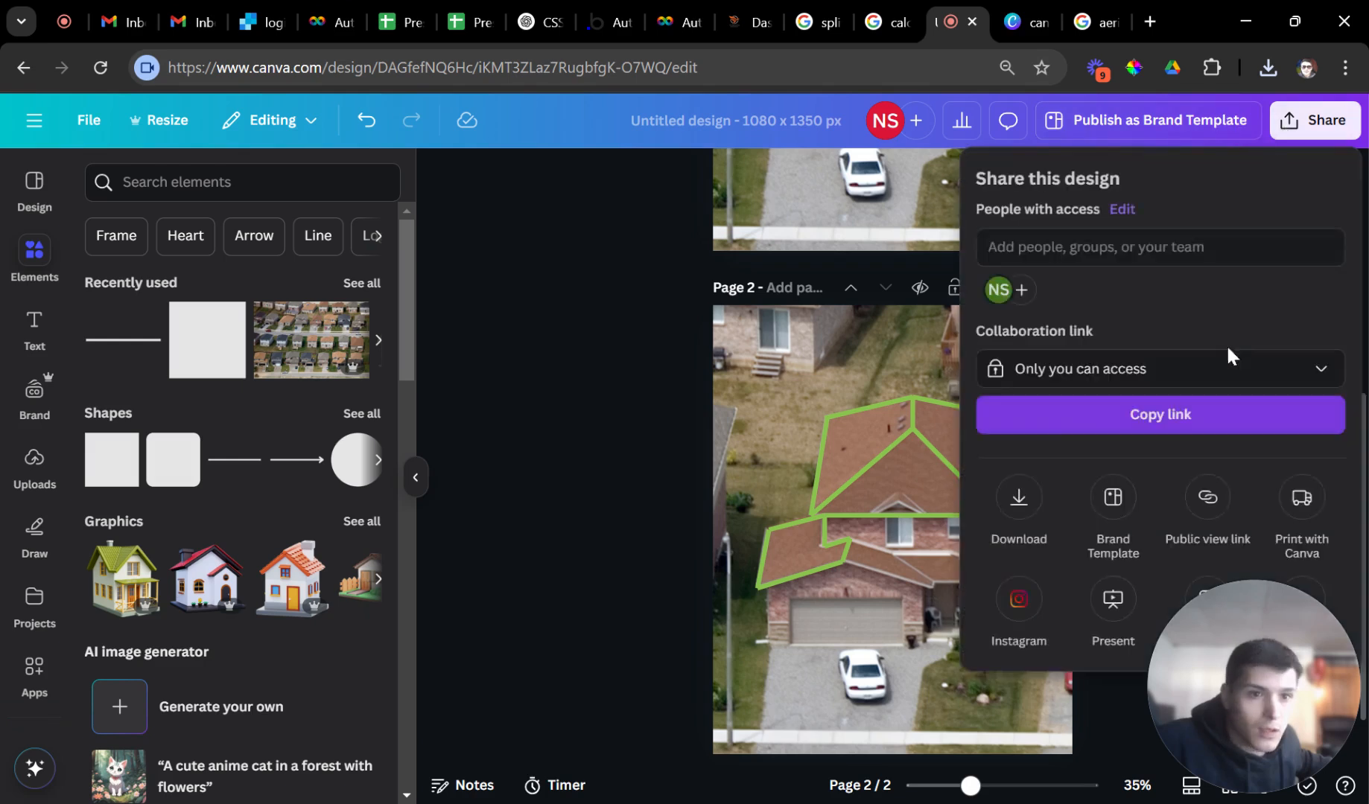
pyautogui.click(1026, 530)
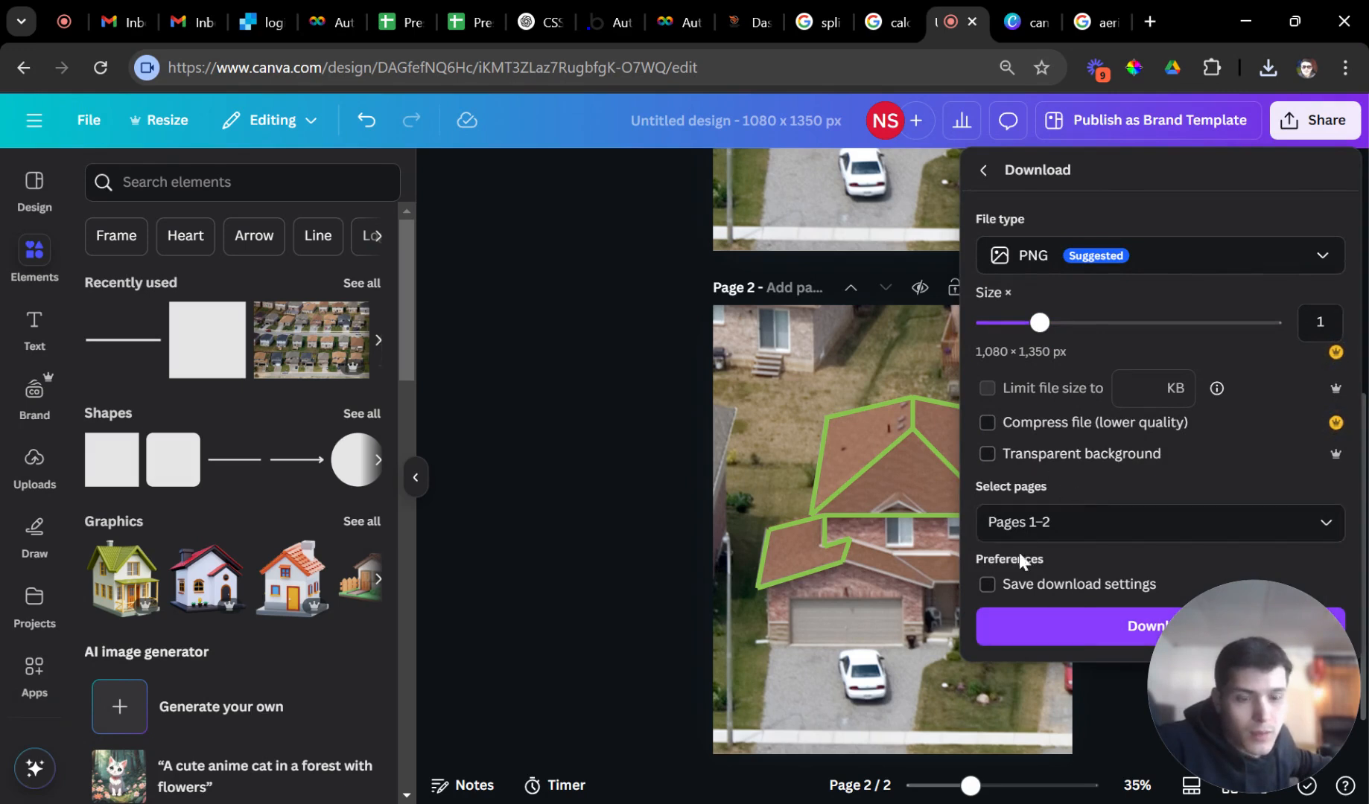
pyautogui.click(1043, 523)
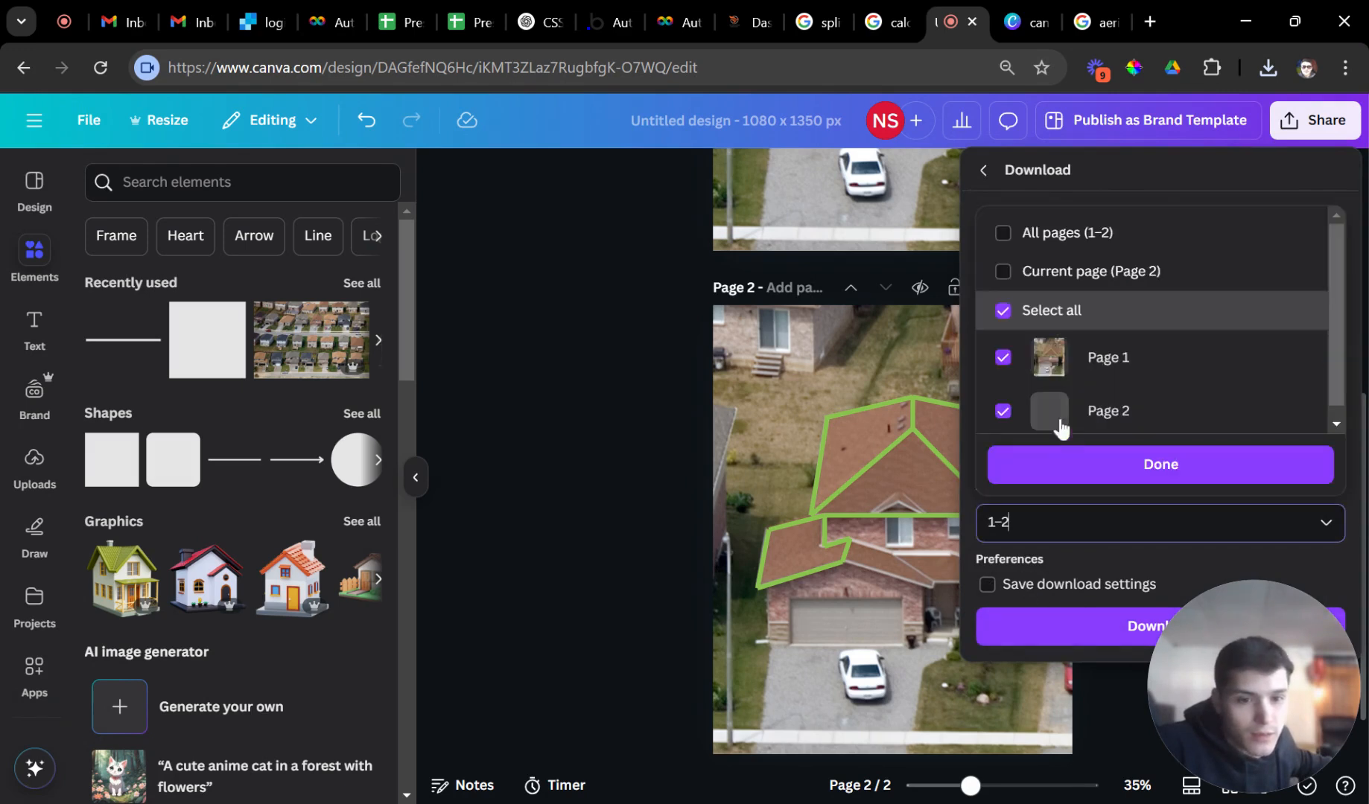
pyautogui.click(1005, 233)
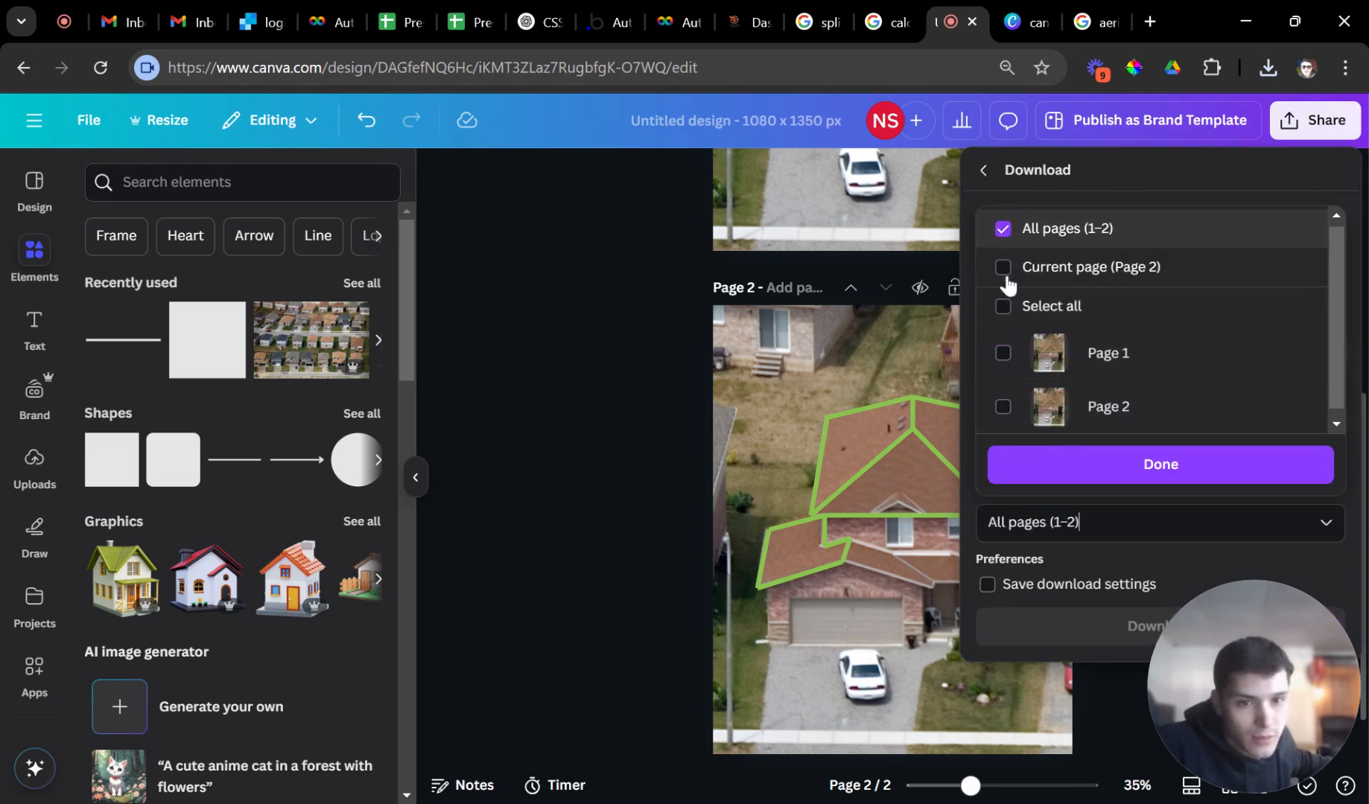
pyautogui.click(1007, 355)
pyautogui.click(1040, 477)
pyautogui.click(1067, 629)
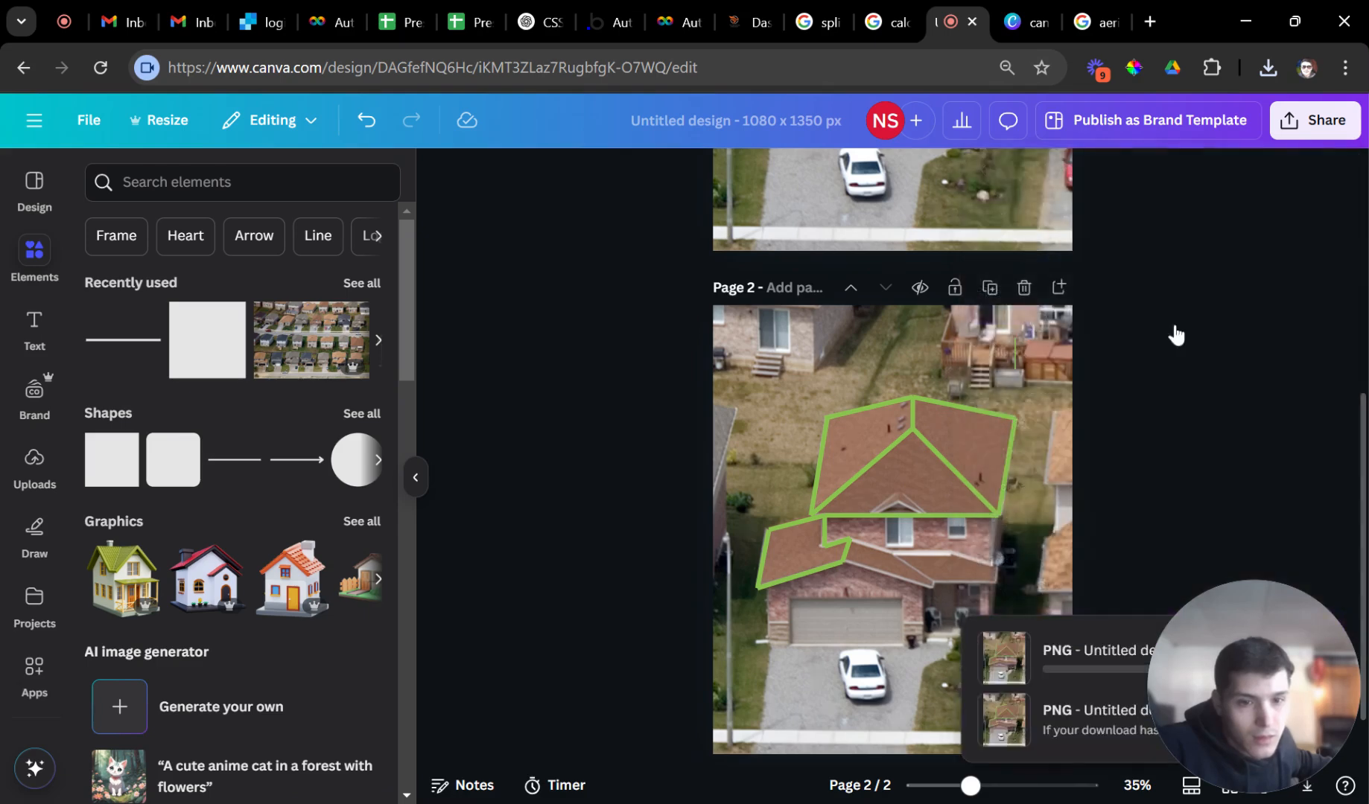
# Download only Page 2 as a PNG, then return to the 'aerial view of a house' image search.
pyautogui.click(1315, 120)
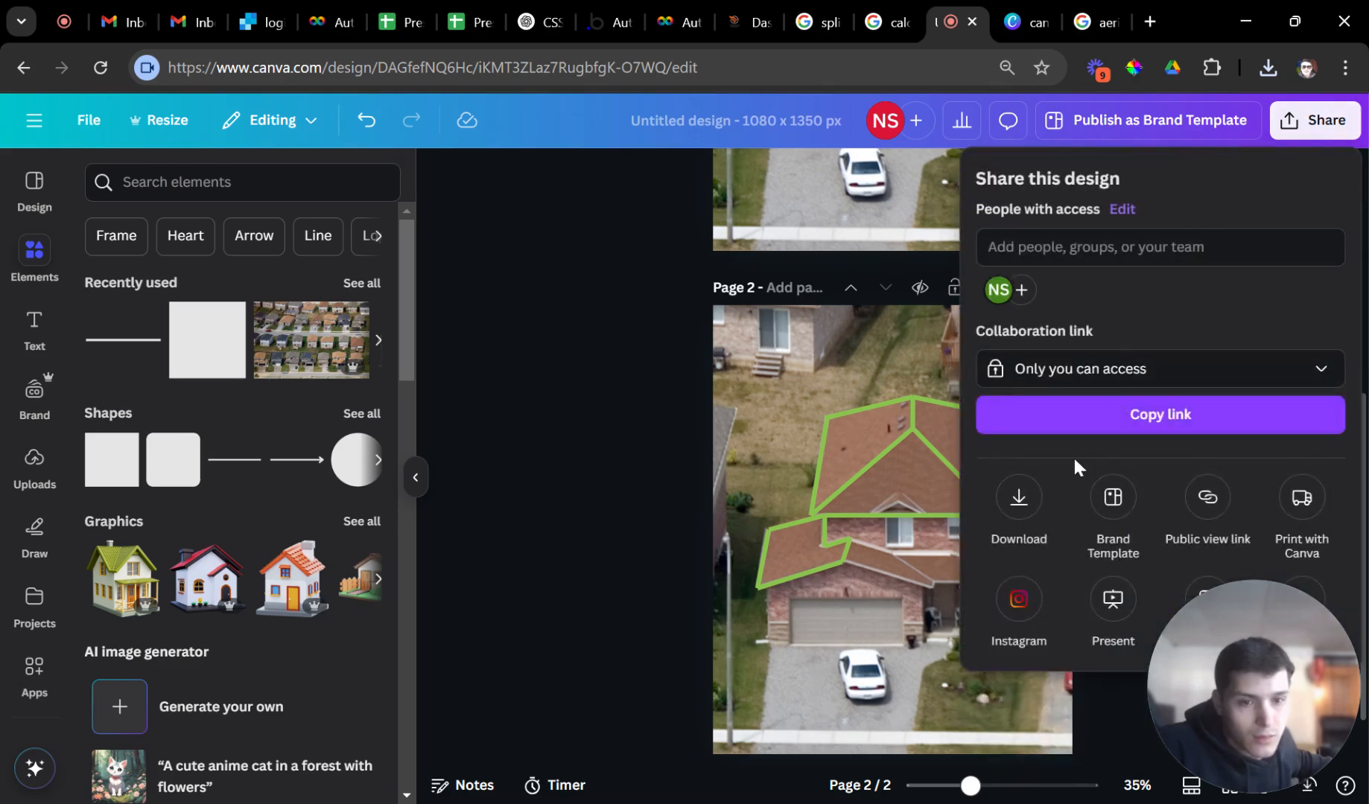
pyautogui.click(1036, 499)
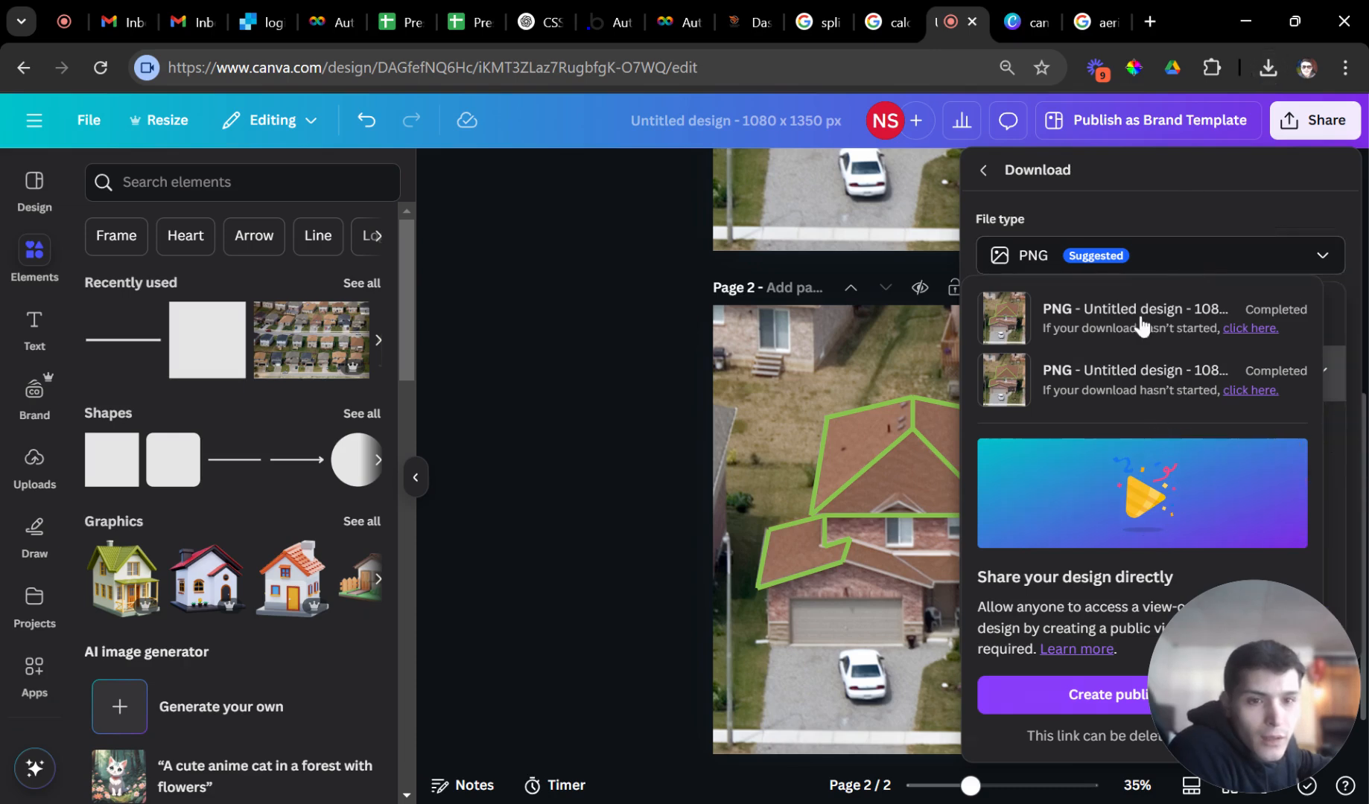
pyautogui.click(1114, 274)
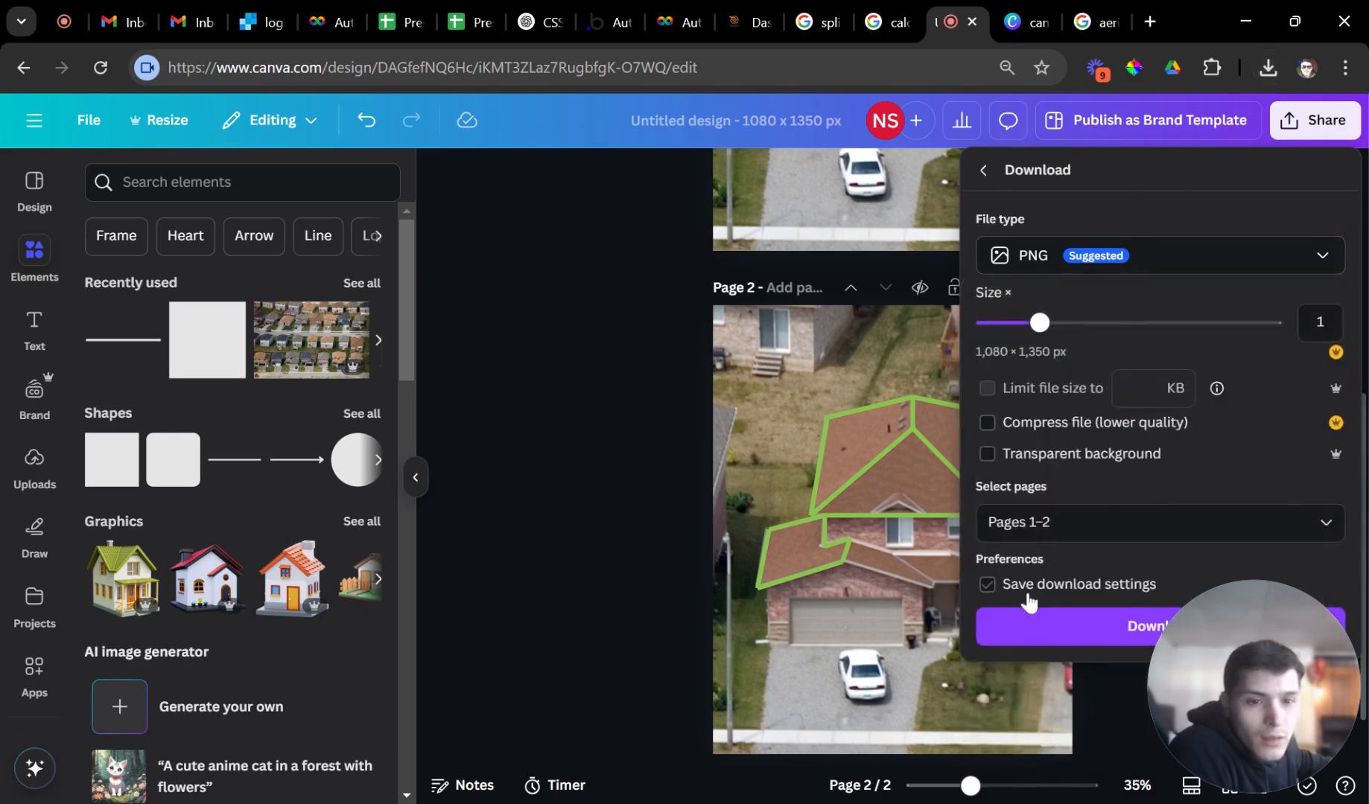
pyautogui.click(1035, 530)
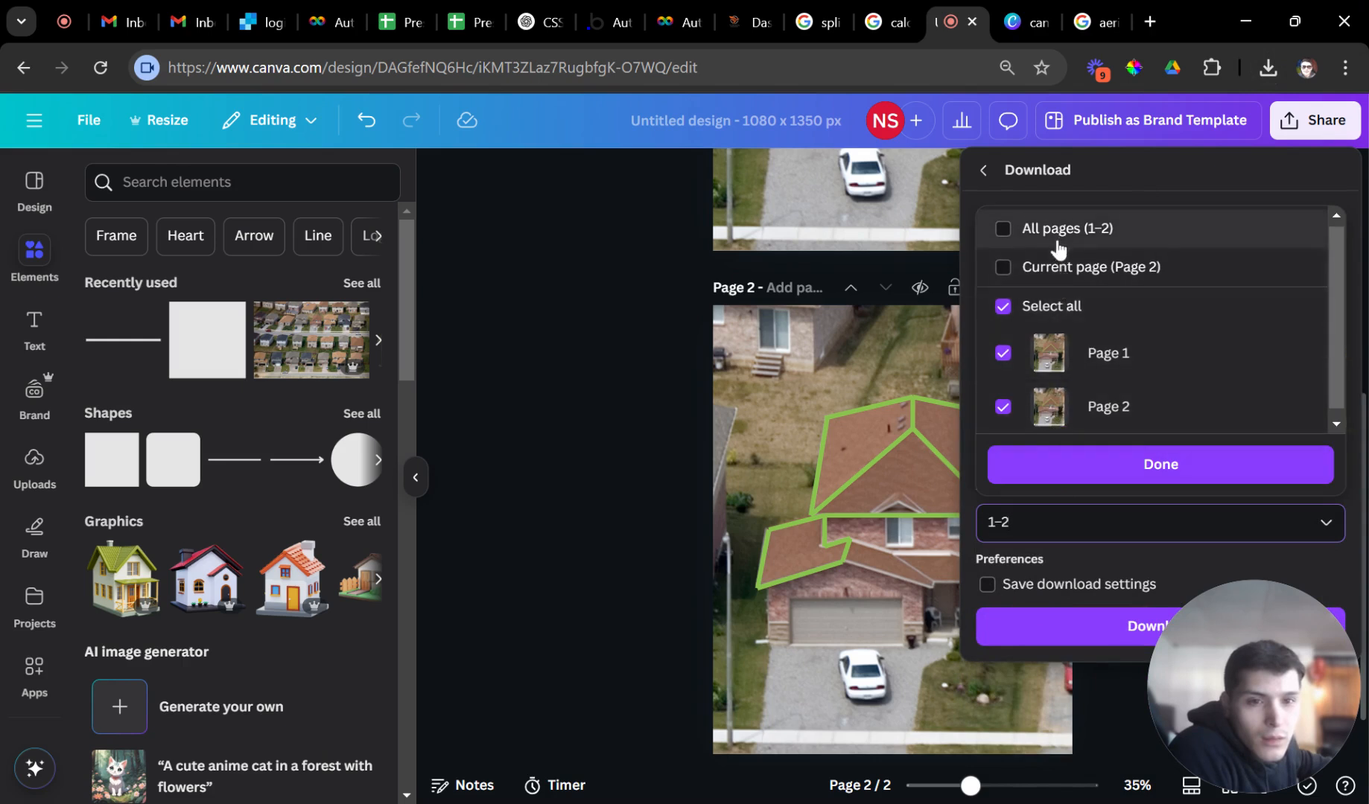
pyautogui.click(1054, 302)
pyautogui.click(1050, 353)
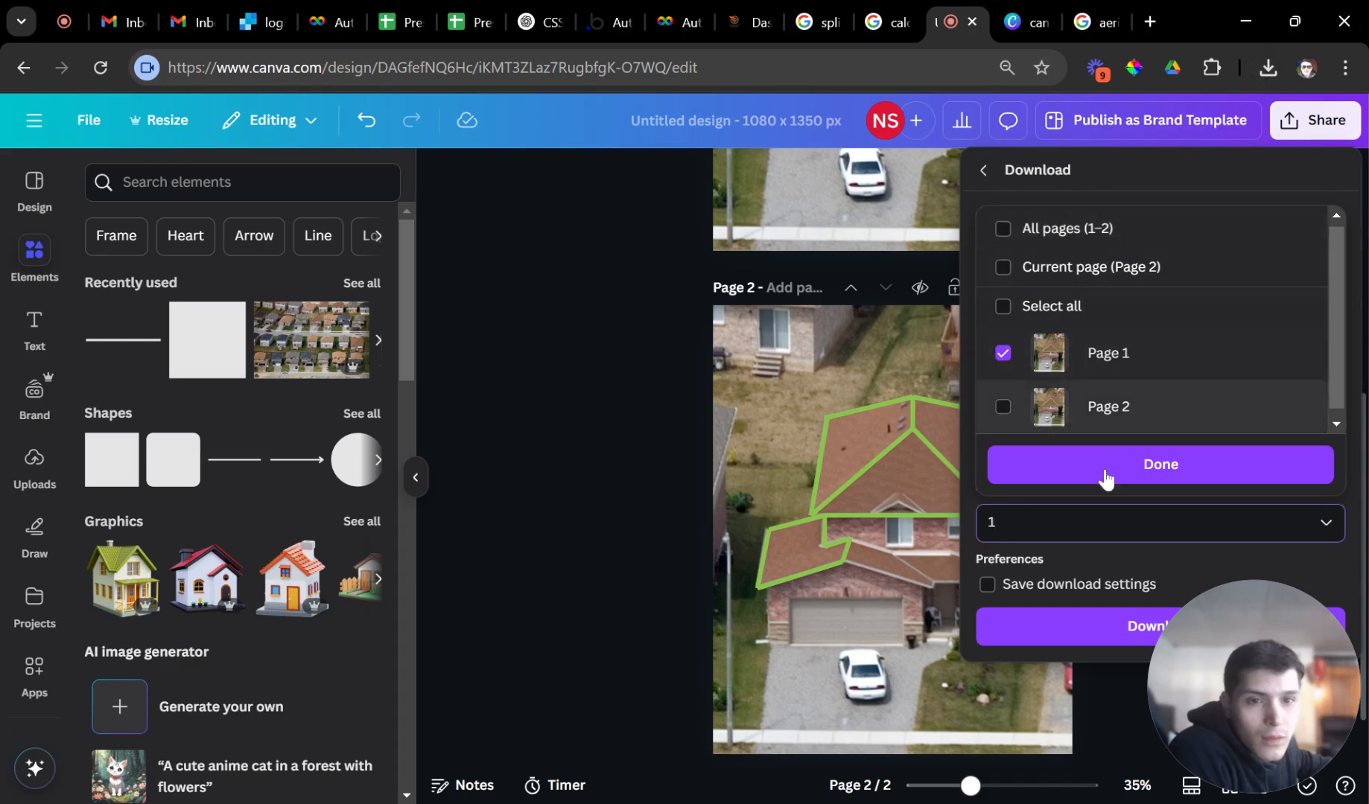
pyautogui.click(1086, 411)
pyautogui.click(1074, 465)
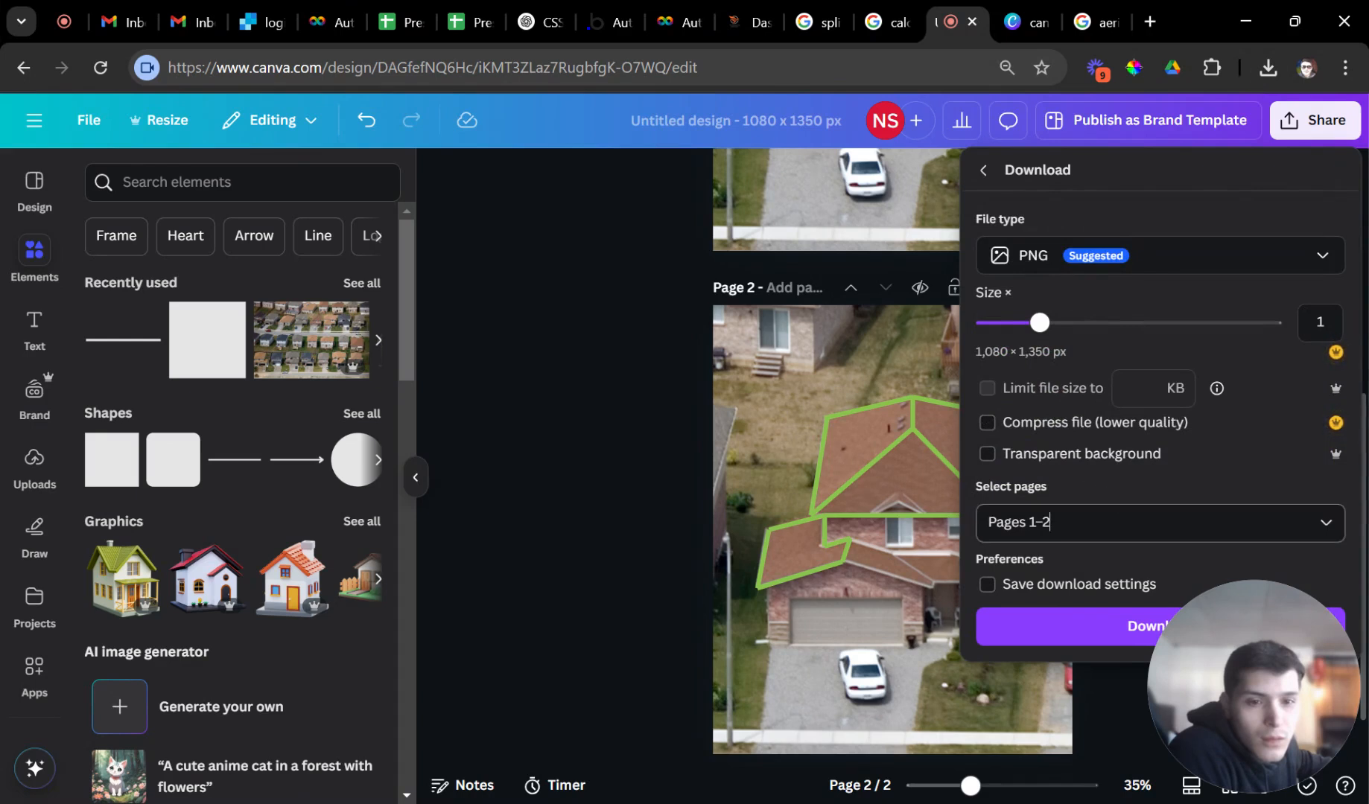
pyautogui.click(1050, 521)
pyautogui.click(1087, 353)
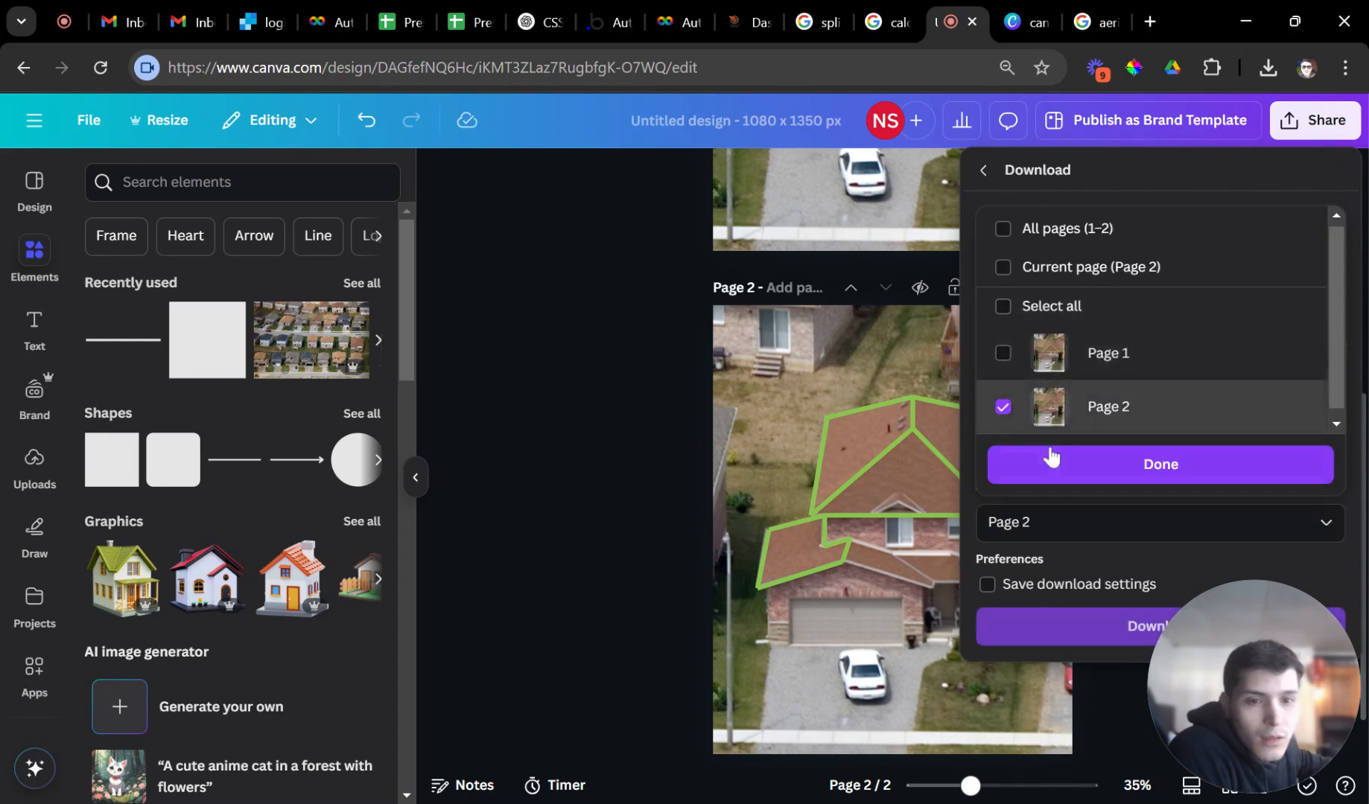
pyautogui.click(1026, 463)
pyautogui.click(1034, 623)
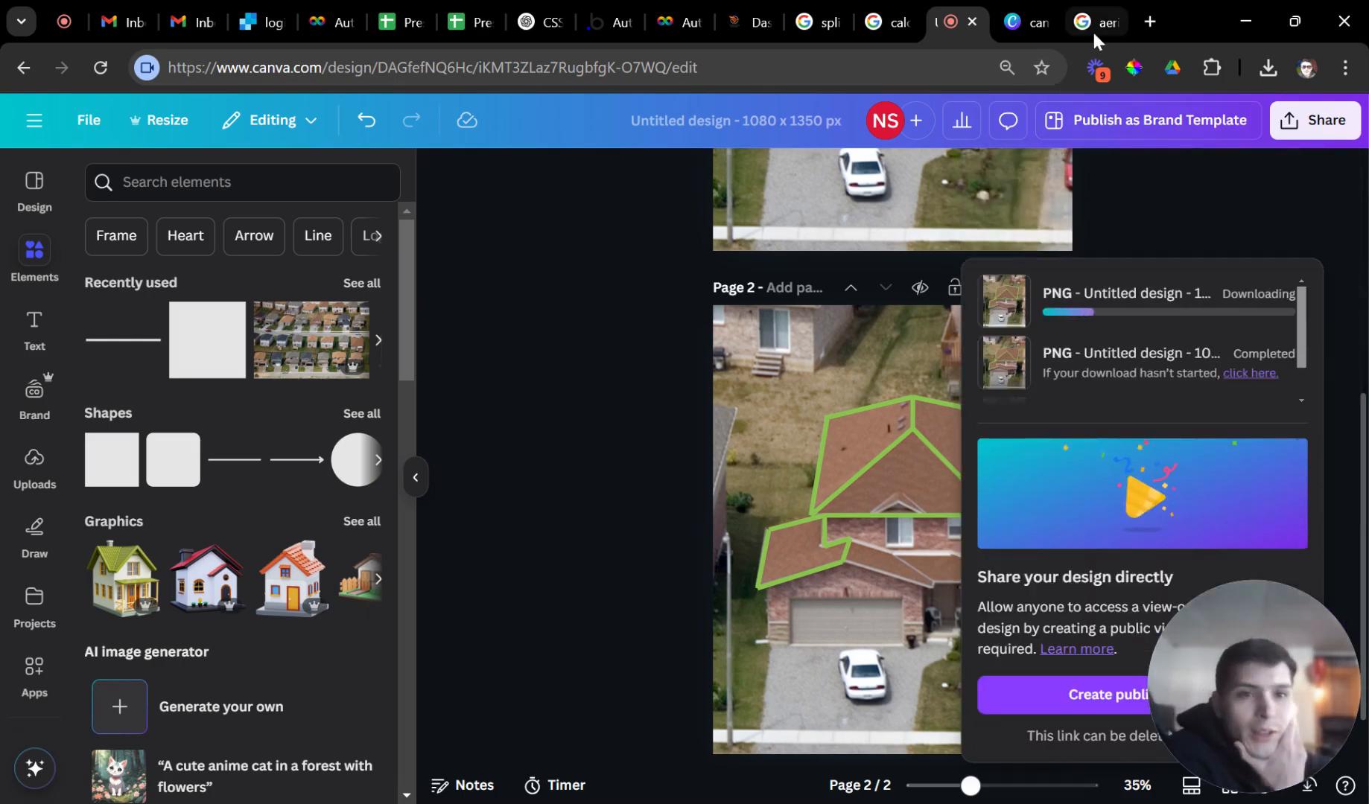
pyautogui.click(1092, 29)
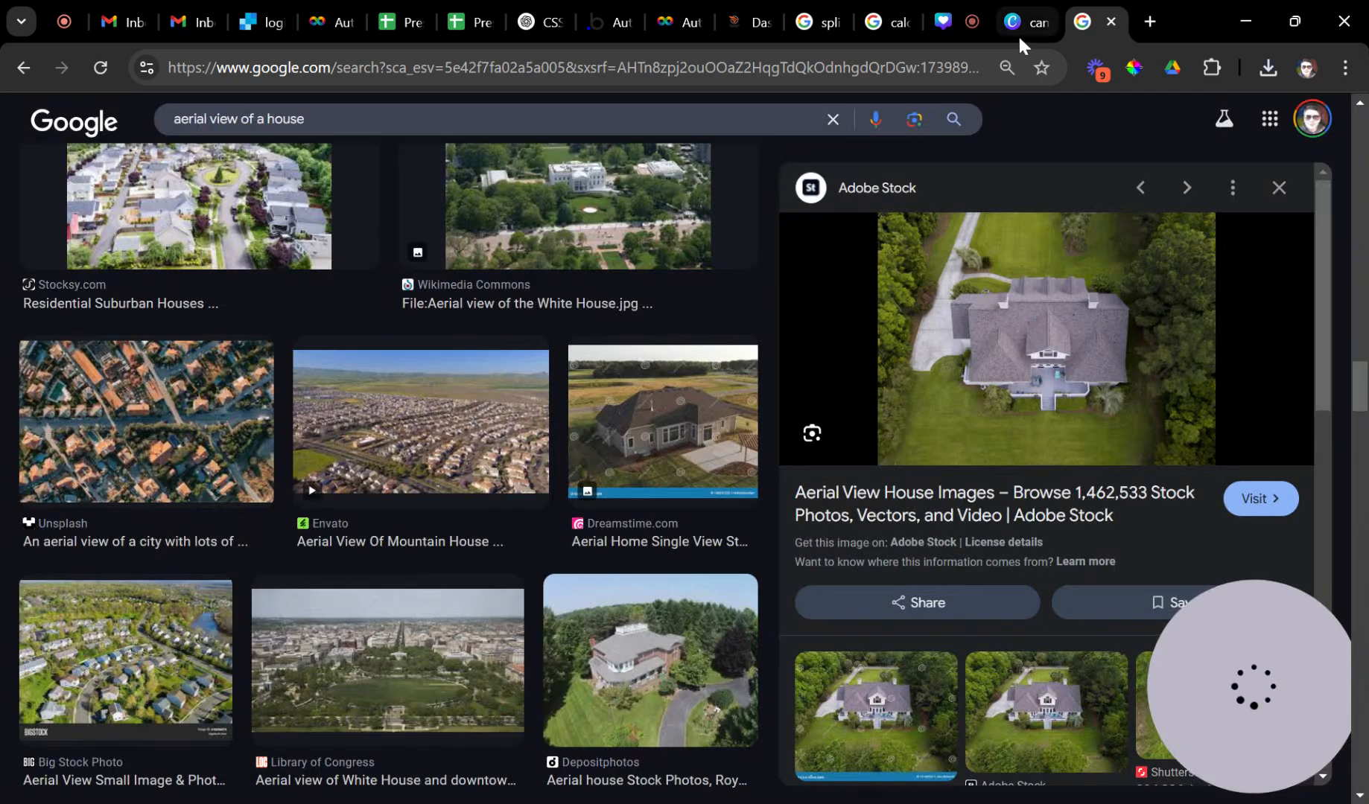
# Close the Canva beta-program tab and switch to the Autobidder dashboard tab.
pyautogui.click(1018, 34)
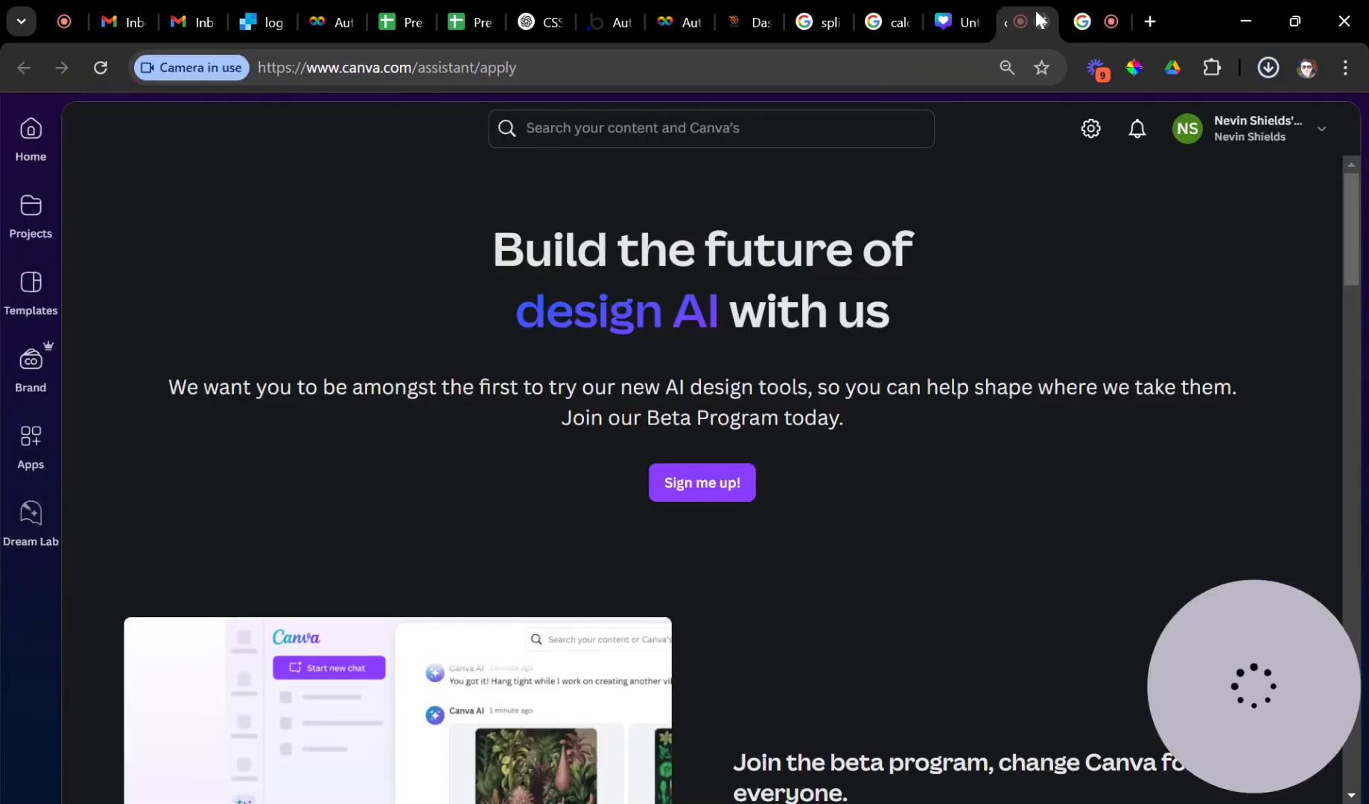
pyautogui.click(1043, 25)
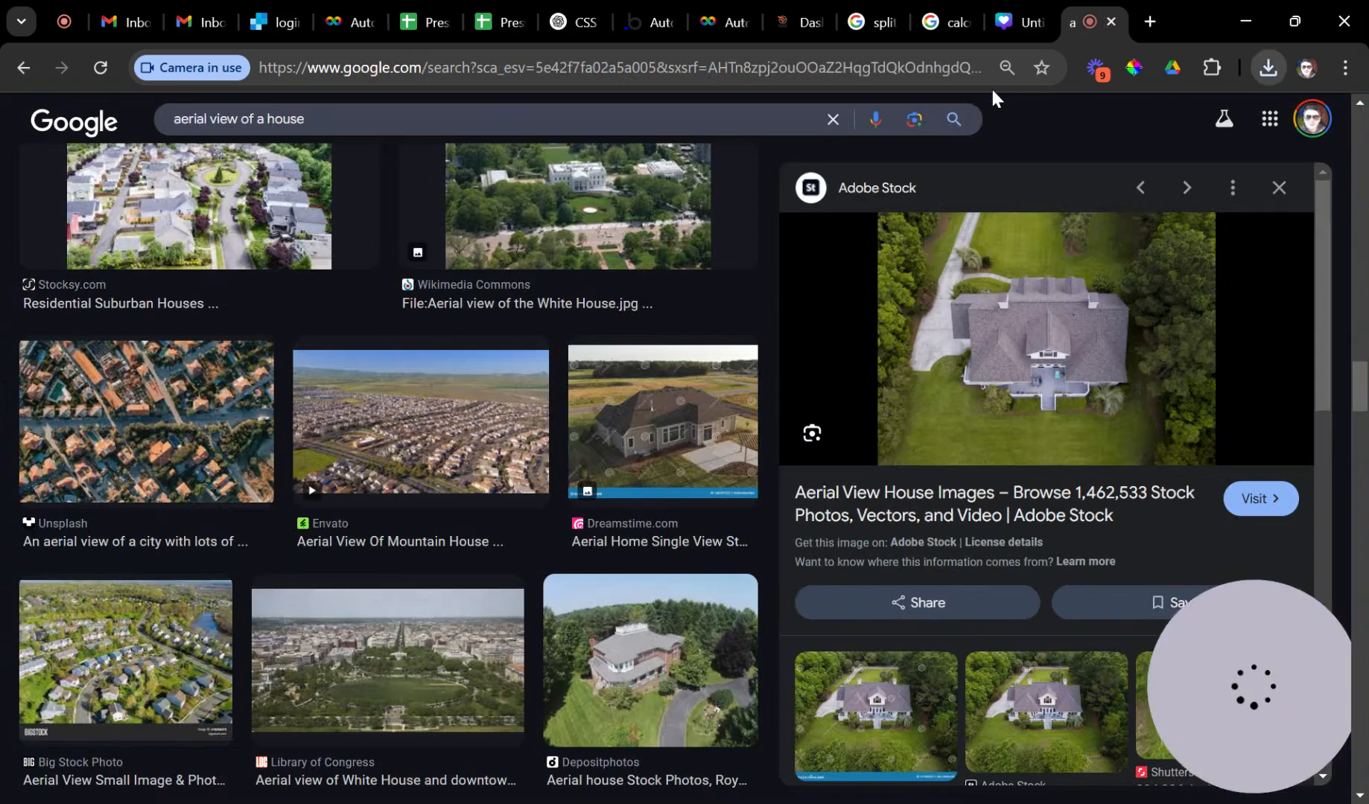
pyautogui.click(802, 32)
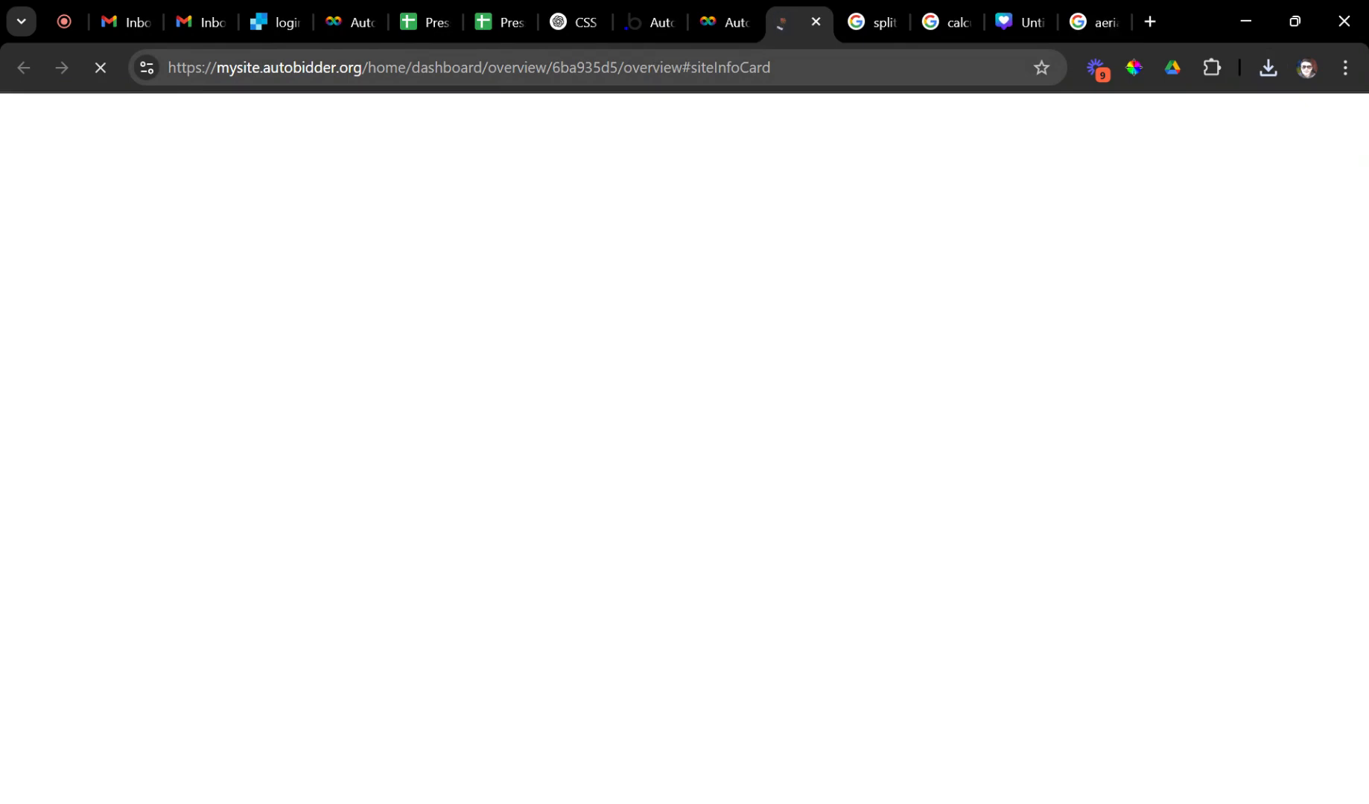
# On the Calibrate page, add 1/2 as the first value of 'Roughly, How Much?'.
pyautogui.click(875, 28)
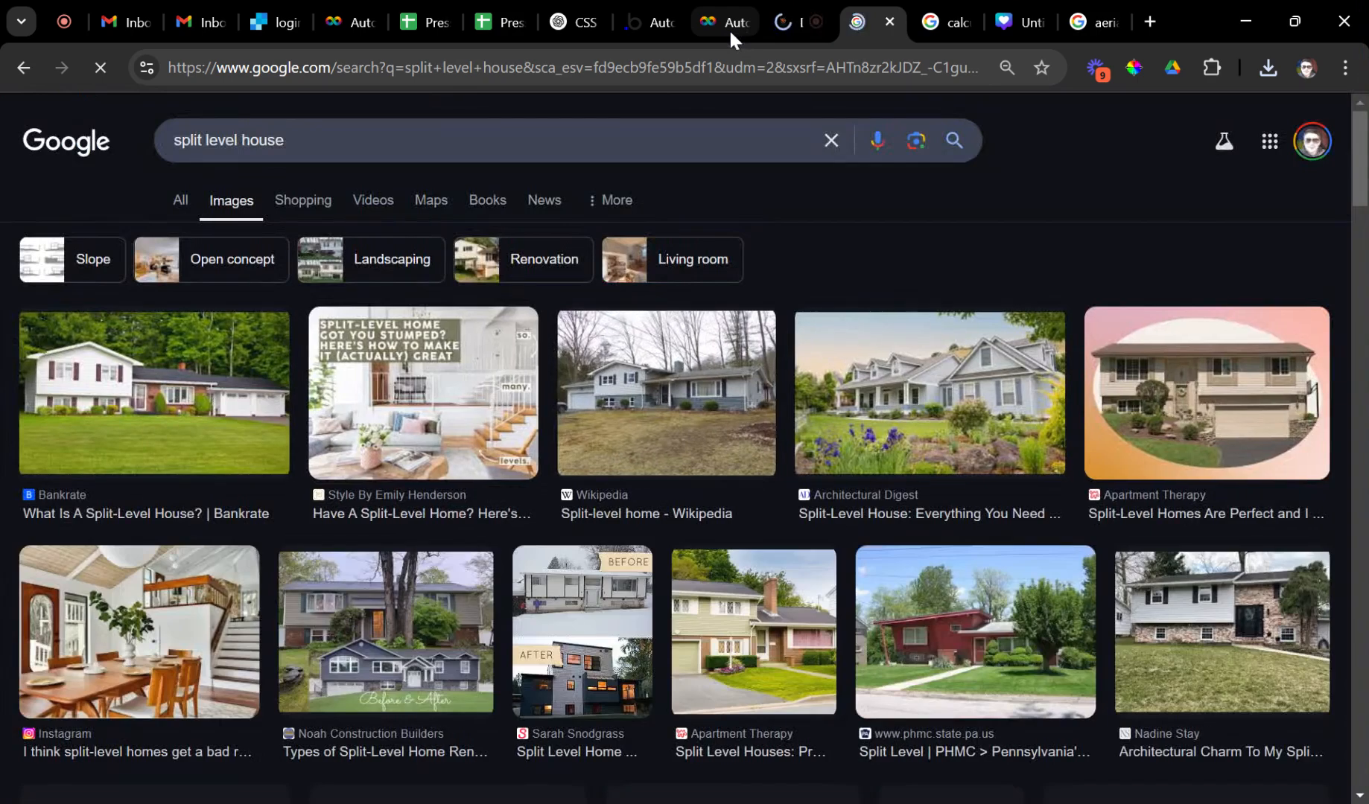
pyautogui.click(730, 28)
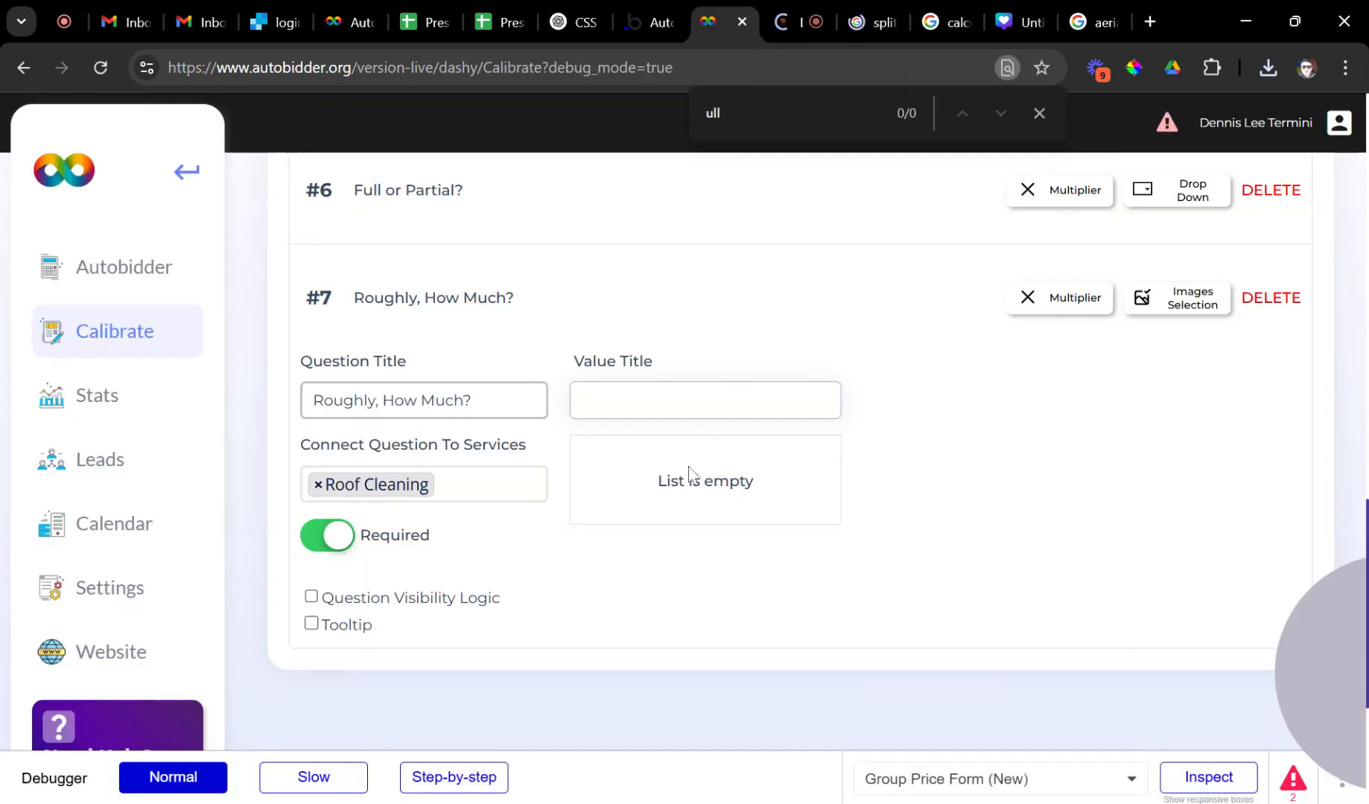
pyautogui.click(712, 406)
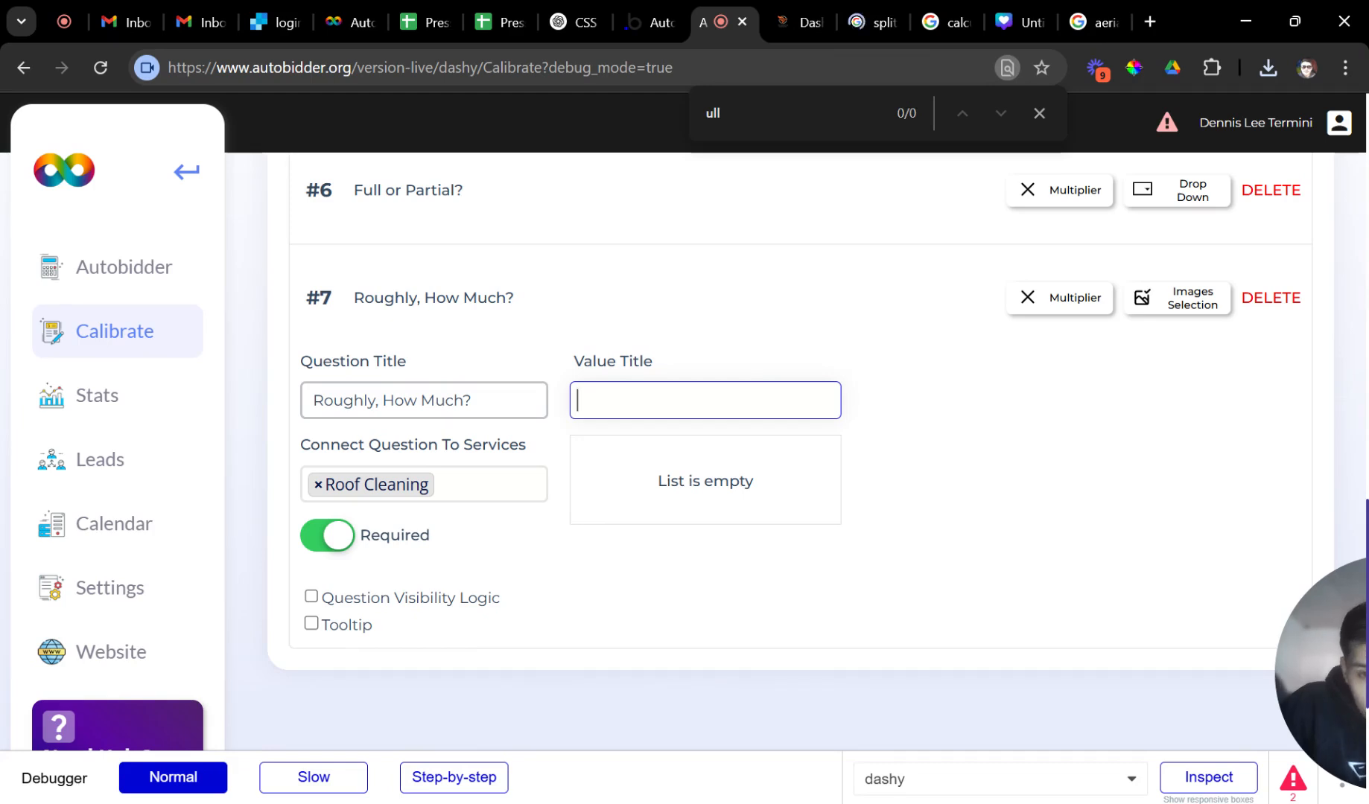
pyautogui.press('BackSpace')
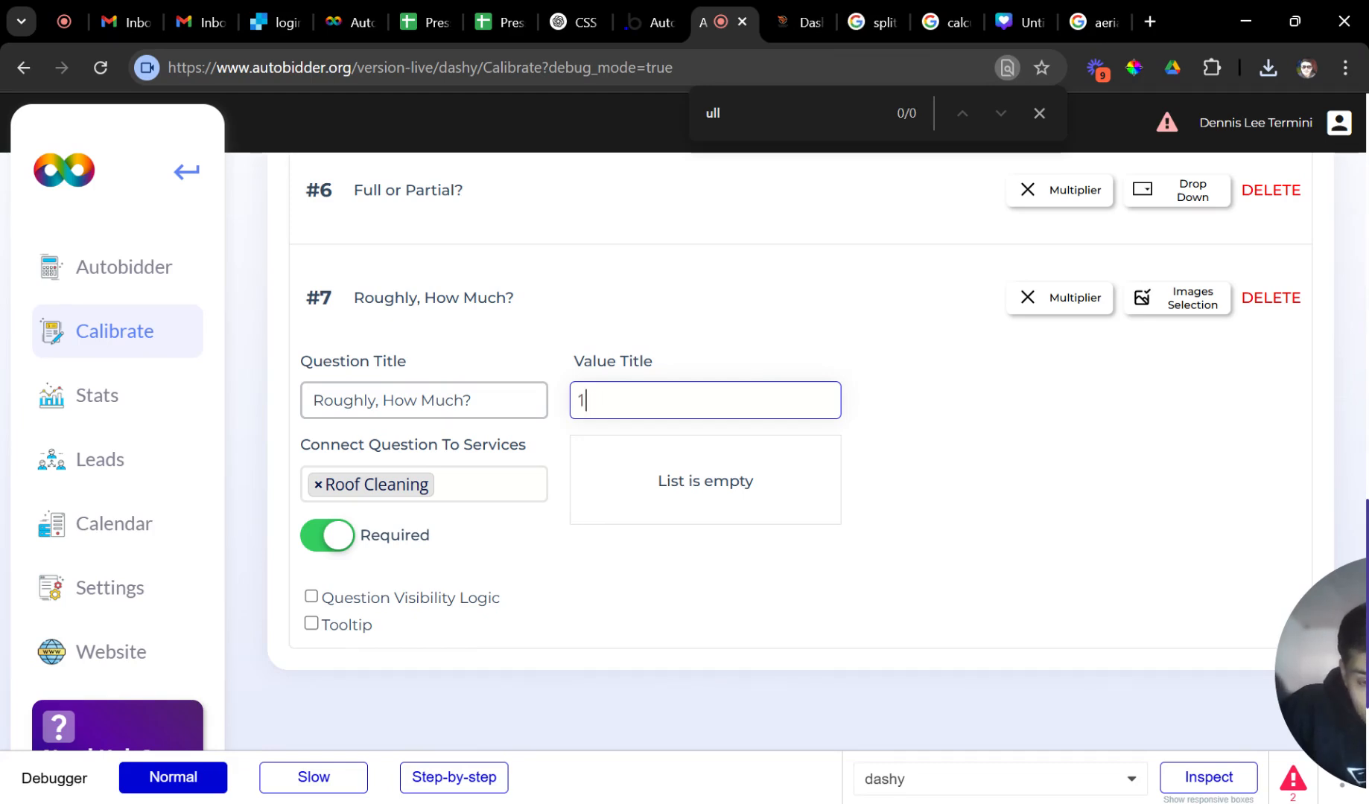
pyautogui.write('/2')
pyautogui.press('Return')
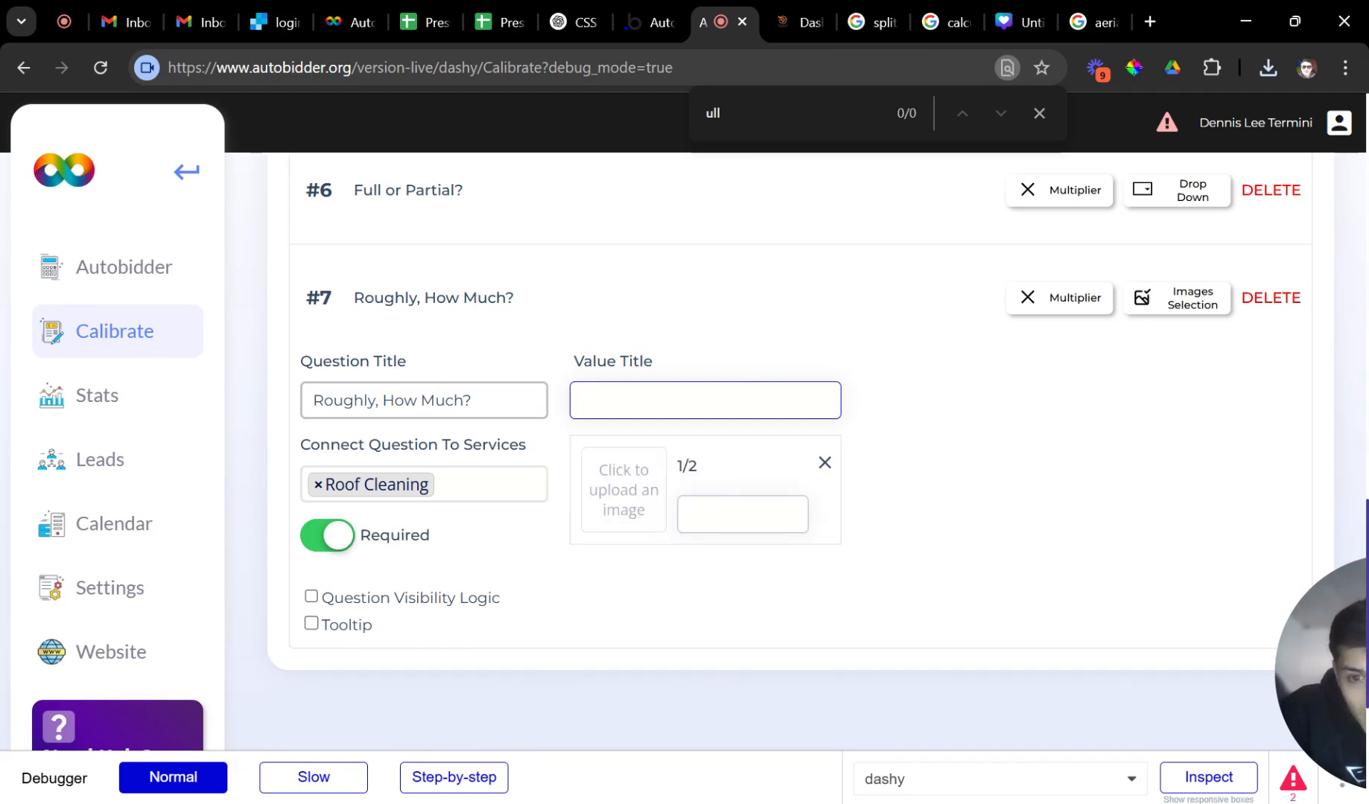
# Add 1/3 and 1/4 as further values, then begin the image upload for 1/2.
pyautogui.write('1/3')
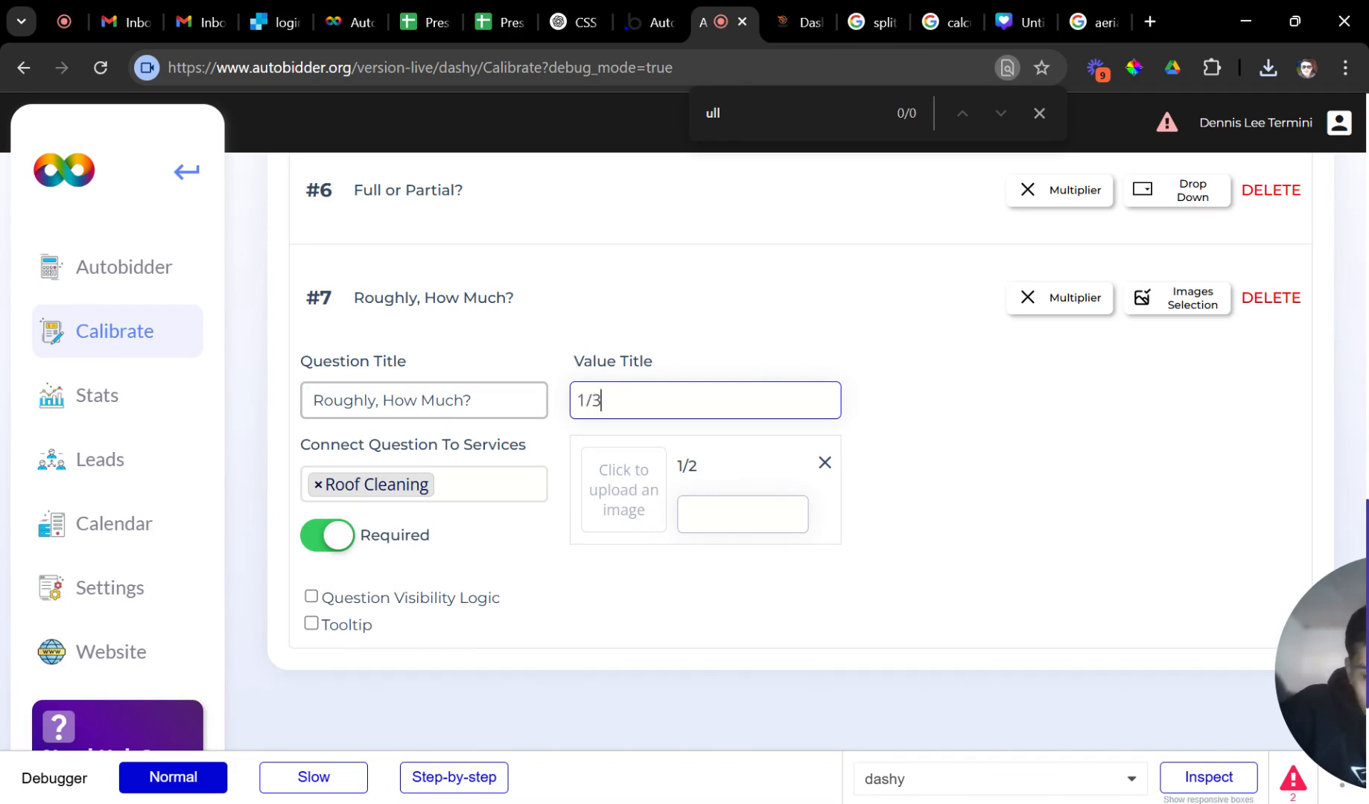
pyautogui.press('Return')
pyautogui.write('1/4')
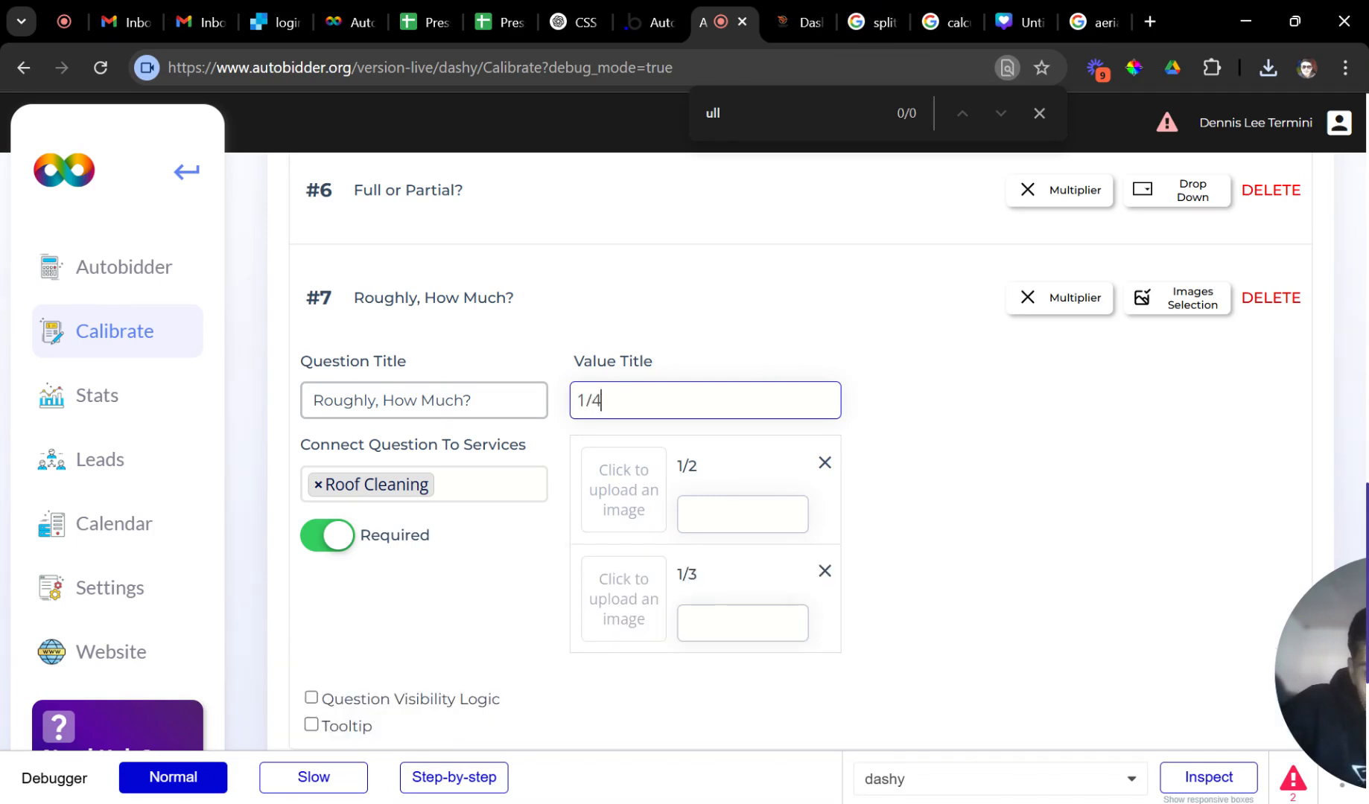
pyautogui.press('Return')
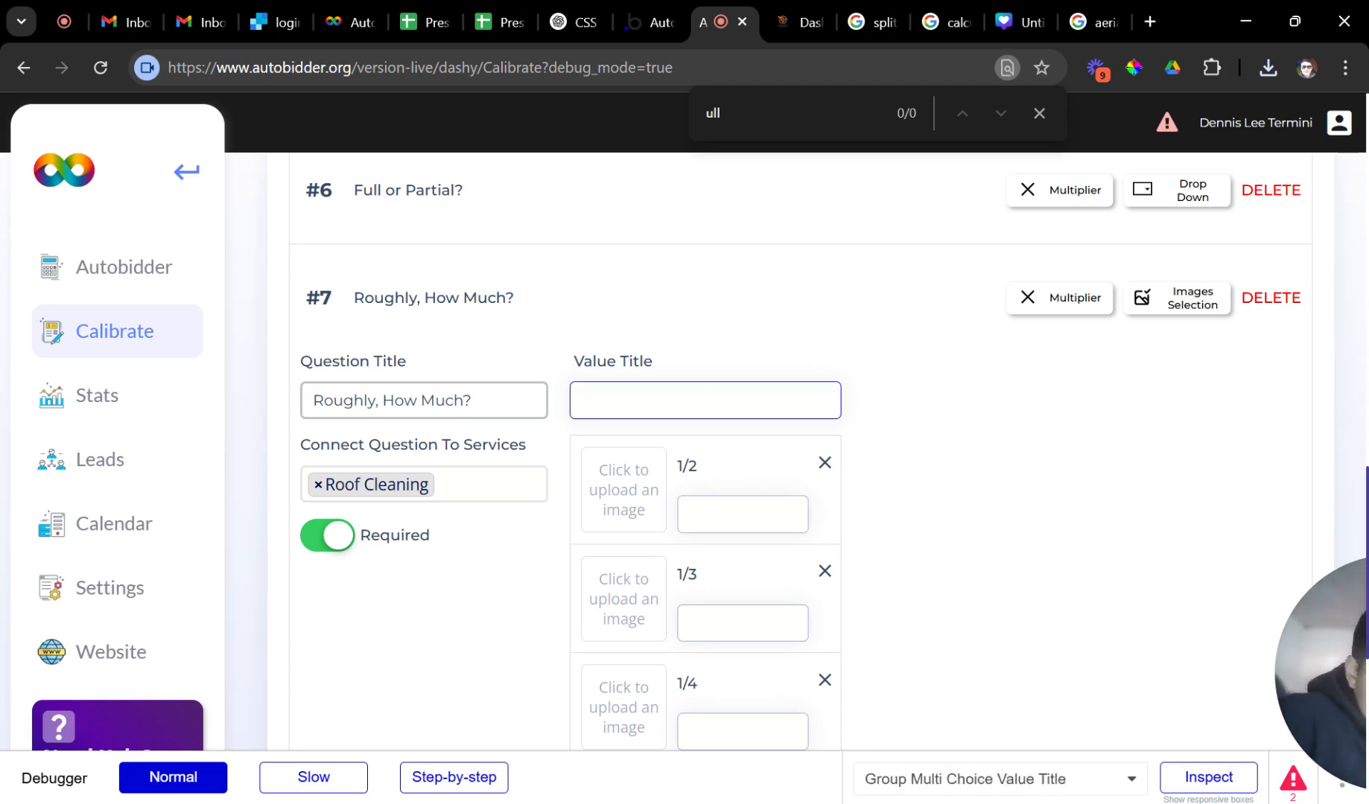
pyautogui.click(707, 514)
pyautogui.click(642, 497)
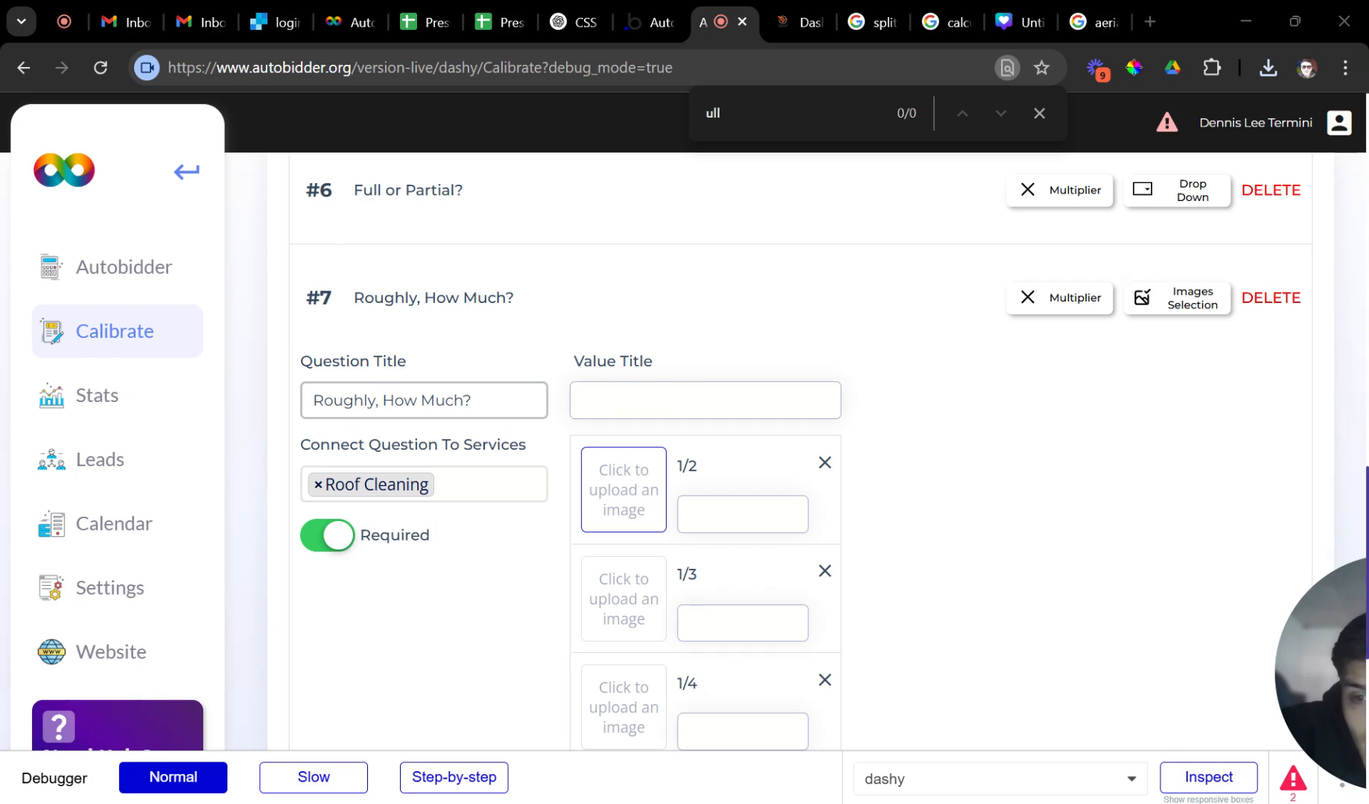
# Upload the downloaded outlined roof PNG as the image for the 1/2 value.
pyautogui.scroll(-1, 617, 544)
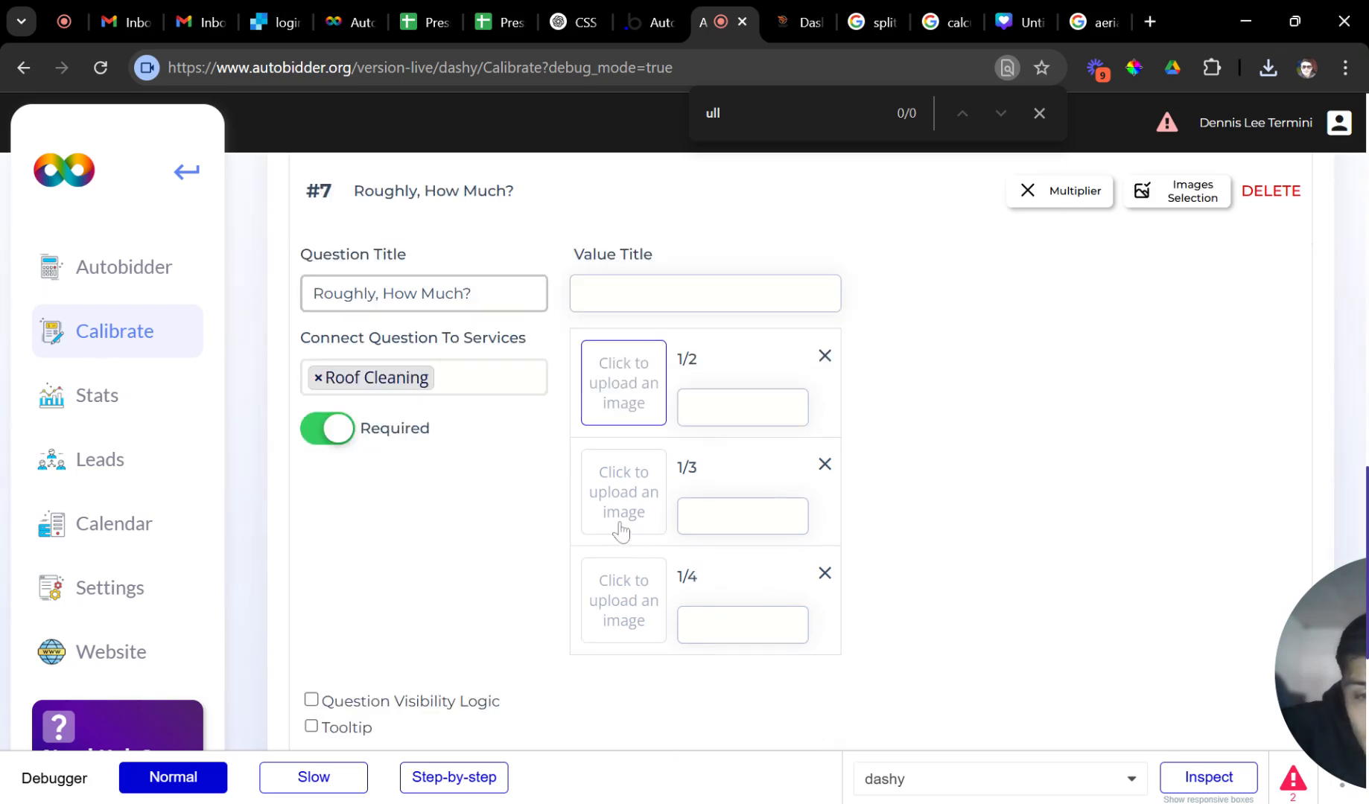
pyautogui.click(624, 412)
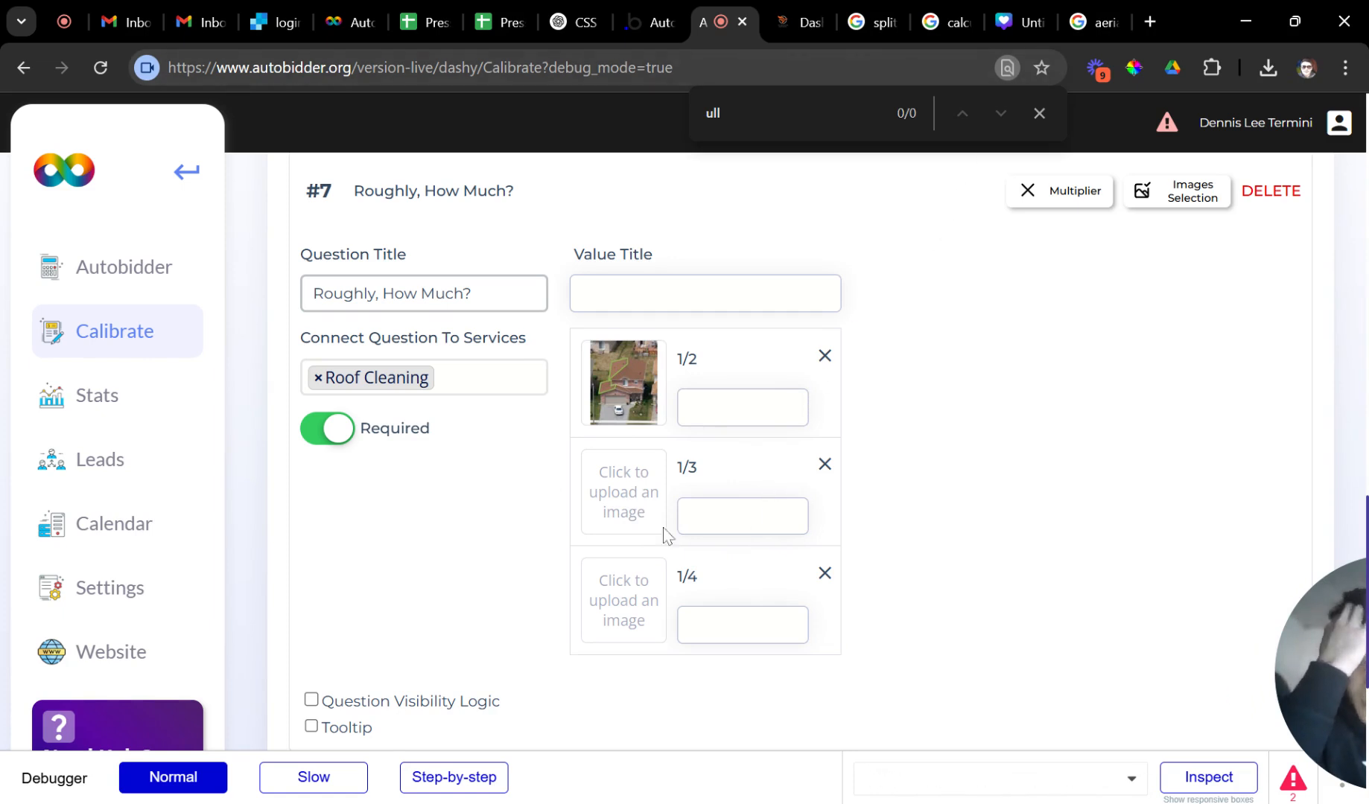
pyautogui.click(628, 521)
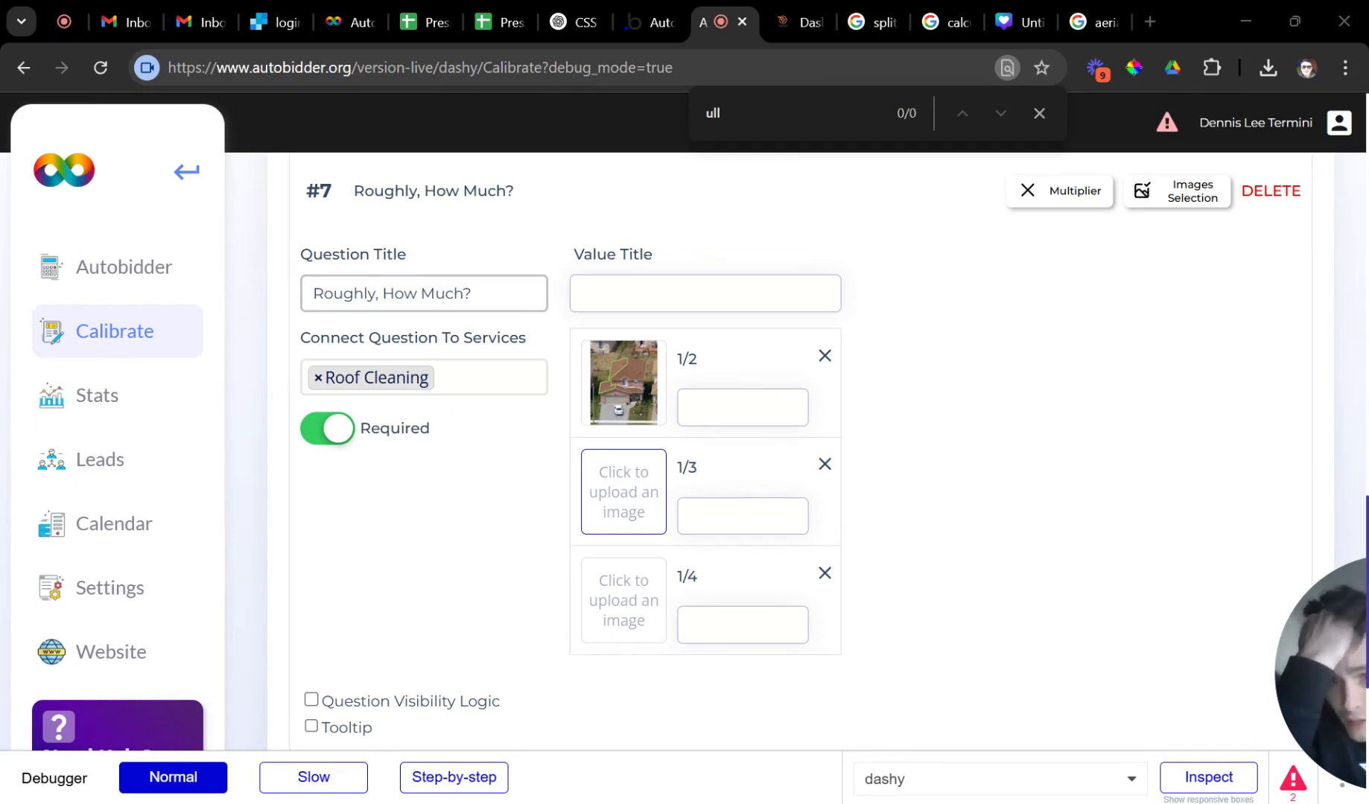
pyautogui.scroll(2, 458, 402)
pyautogui.click(648, 402)
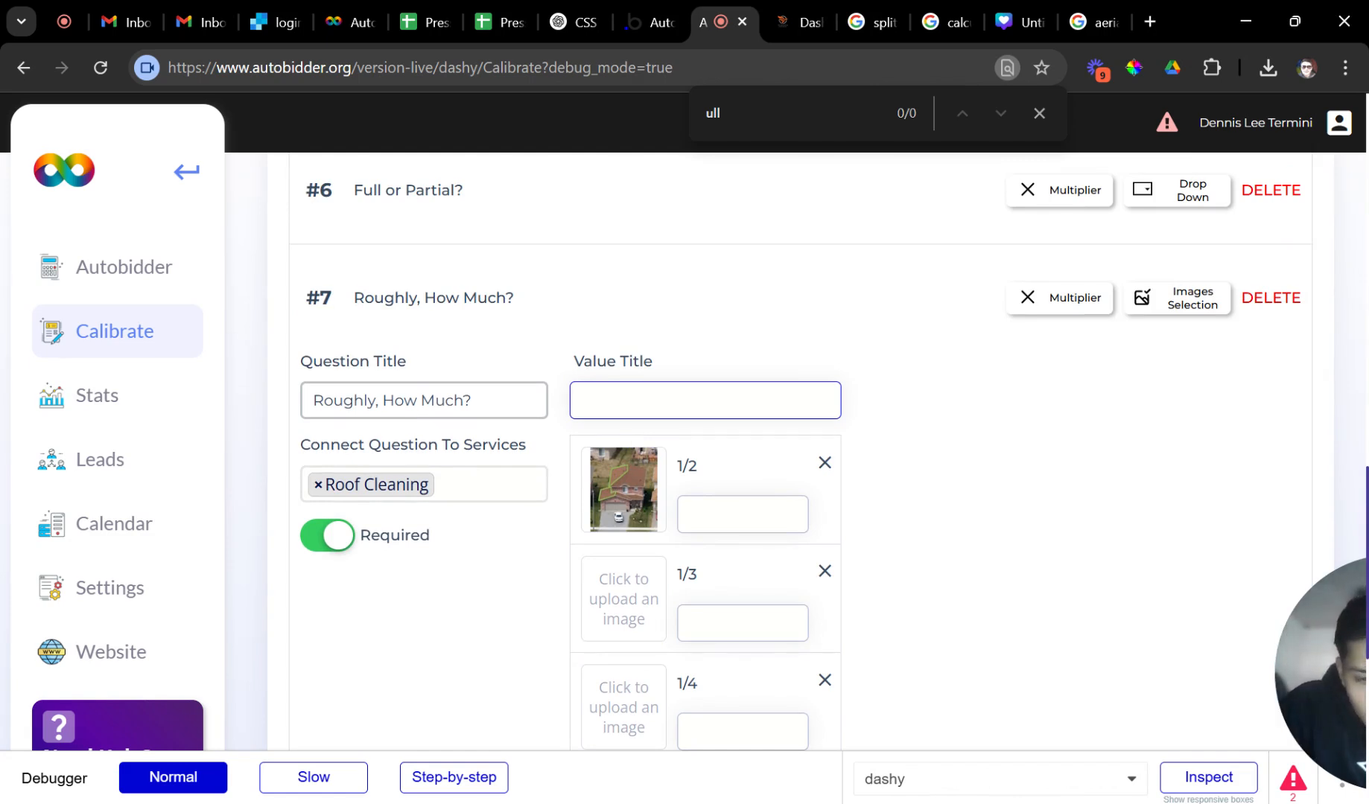
# Enter 3/4 as the fourth value and scroll to check the new row.
pyautogui.write('3/4')
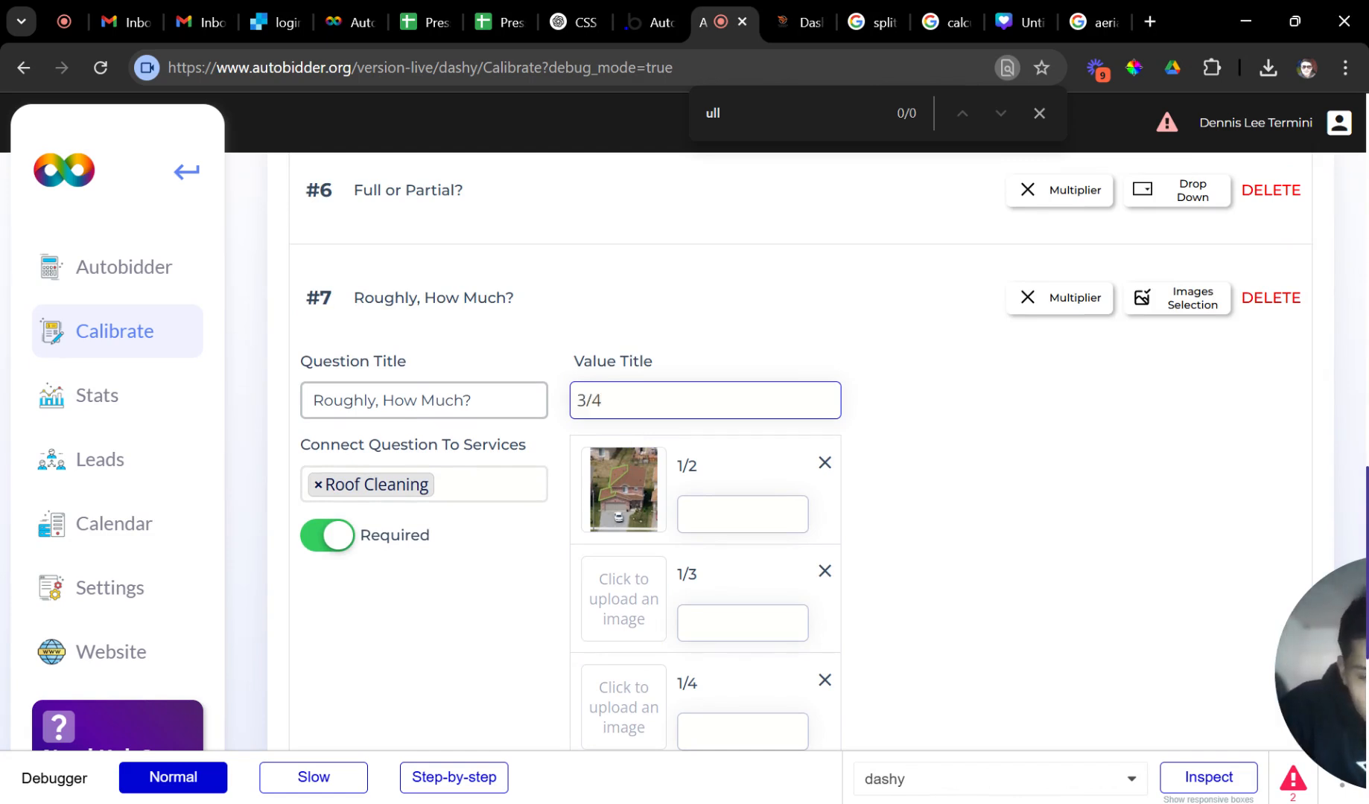
pyautogui.press('Return')
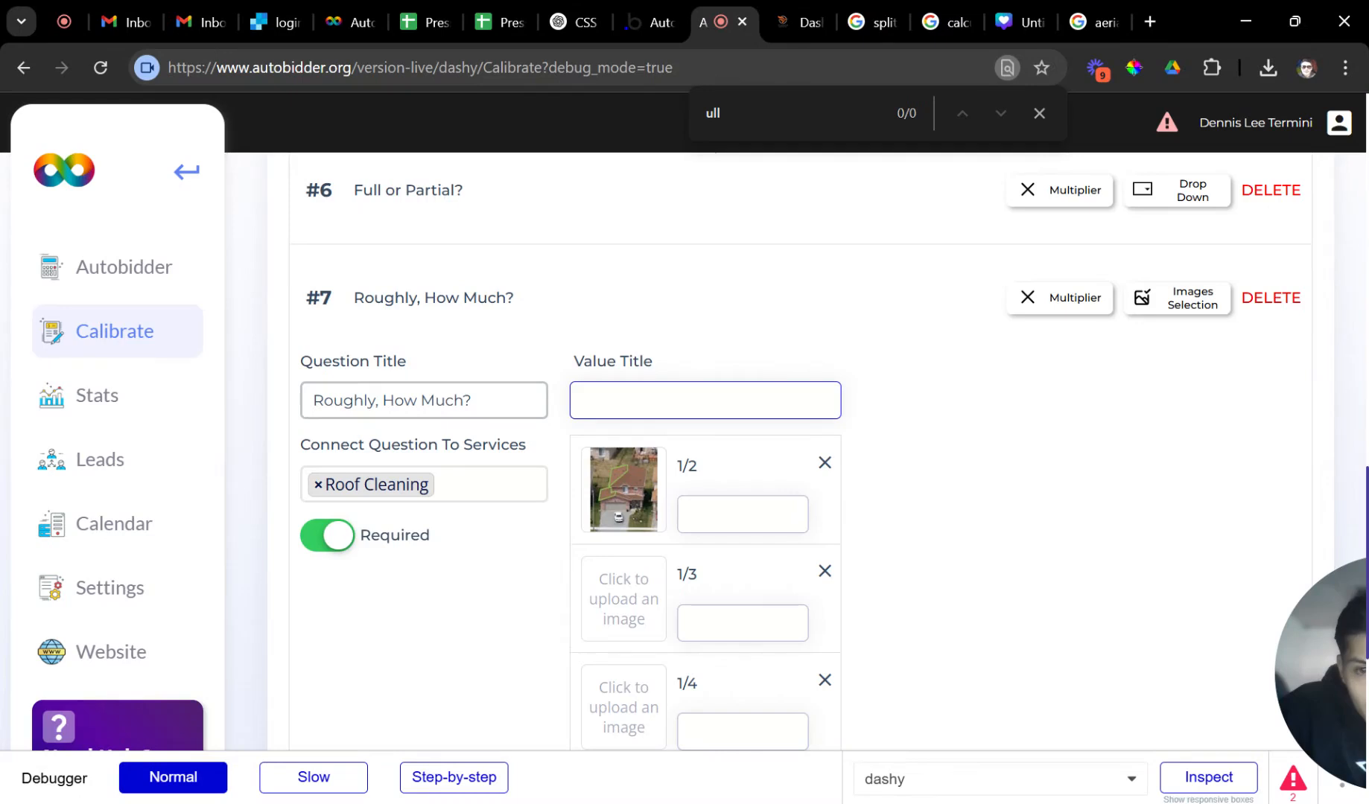
pyautogui.scroll(-5, 745, 447)
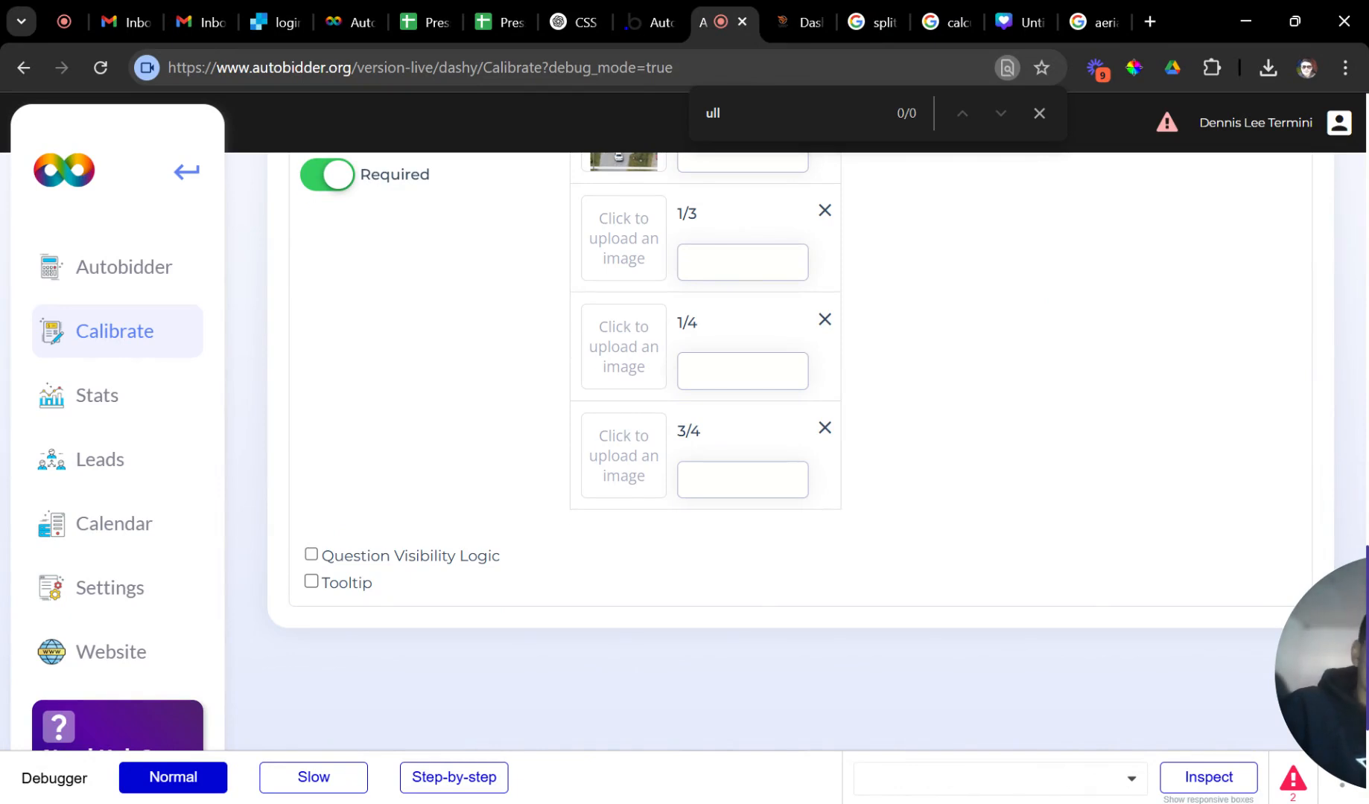
pyautogui.scroll(1, 745, 432)
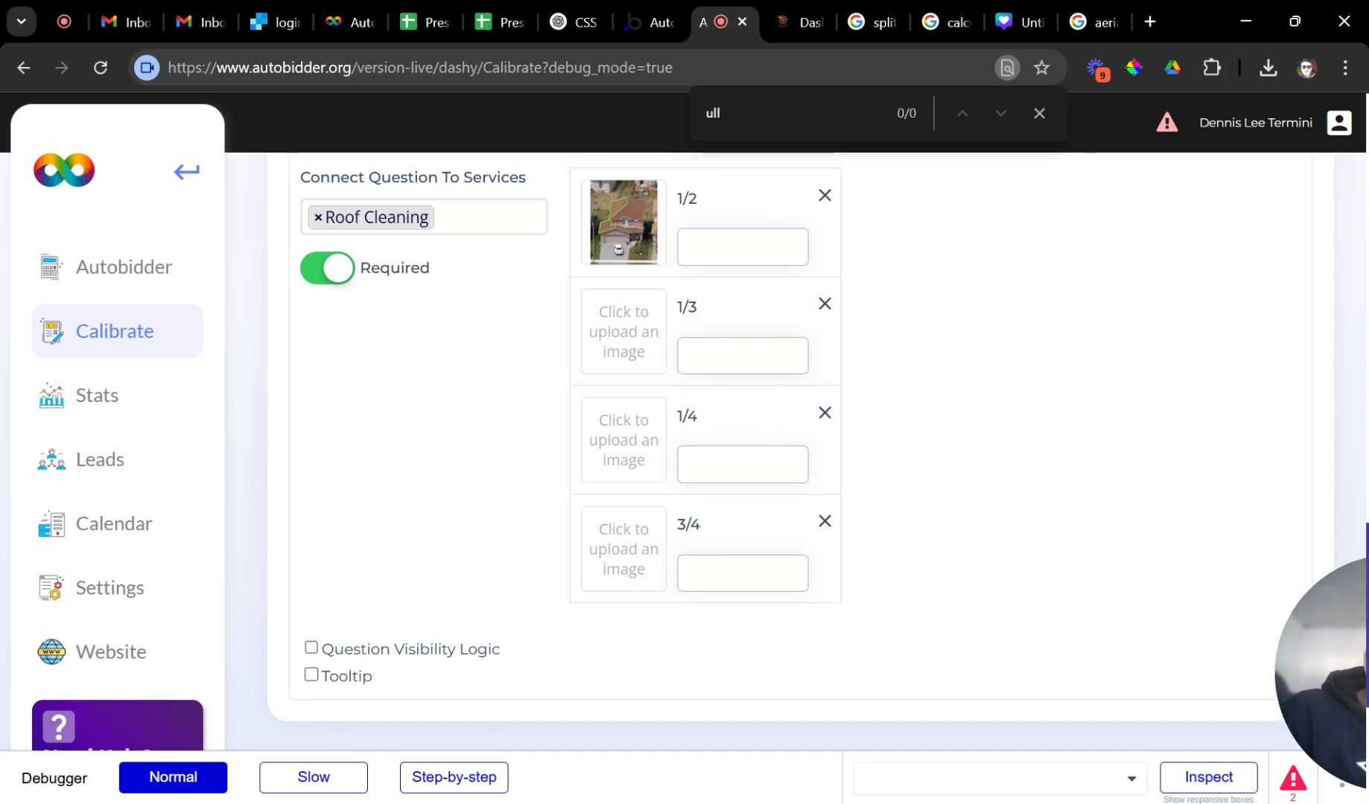
pyautogui.scroll(1, 743, 430)
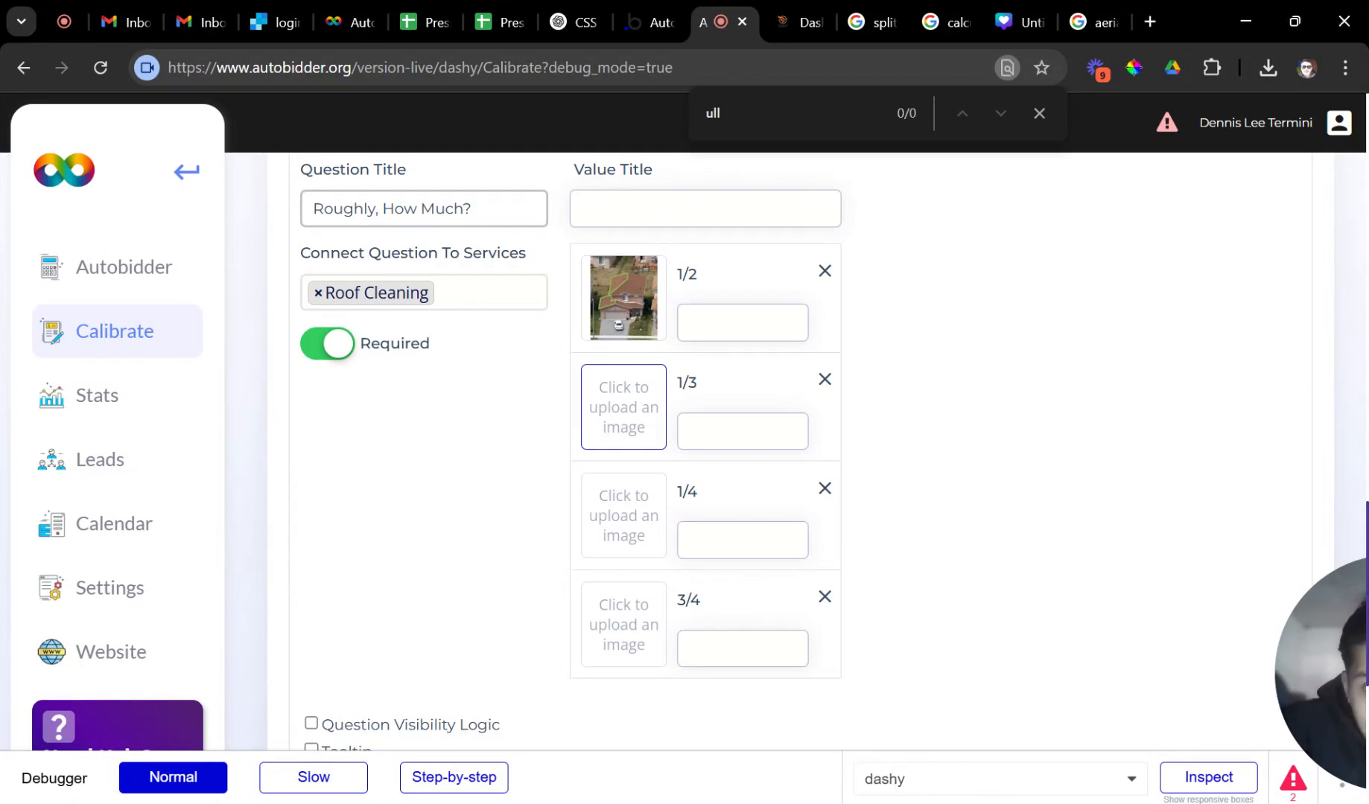
# In Canva, dismiss the download panel and duplicate the roof-outlined page into page 3.
pyautogui.click(1023, 26)
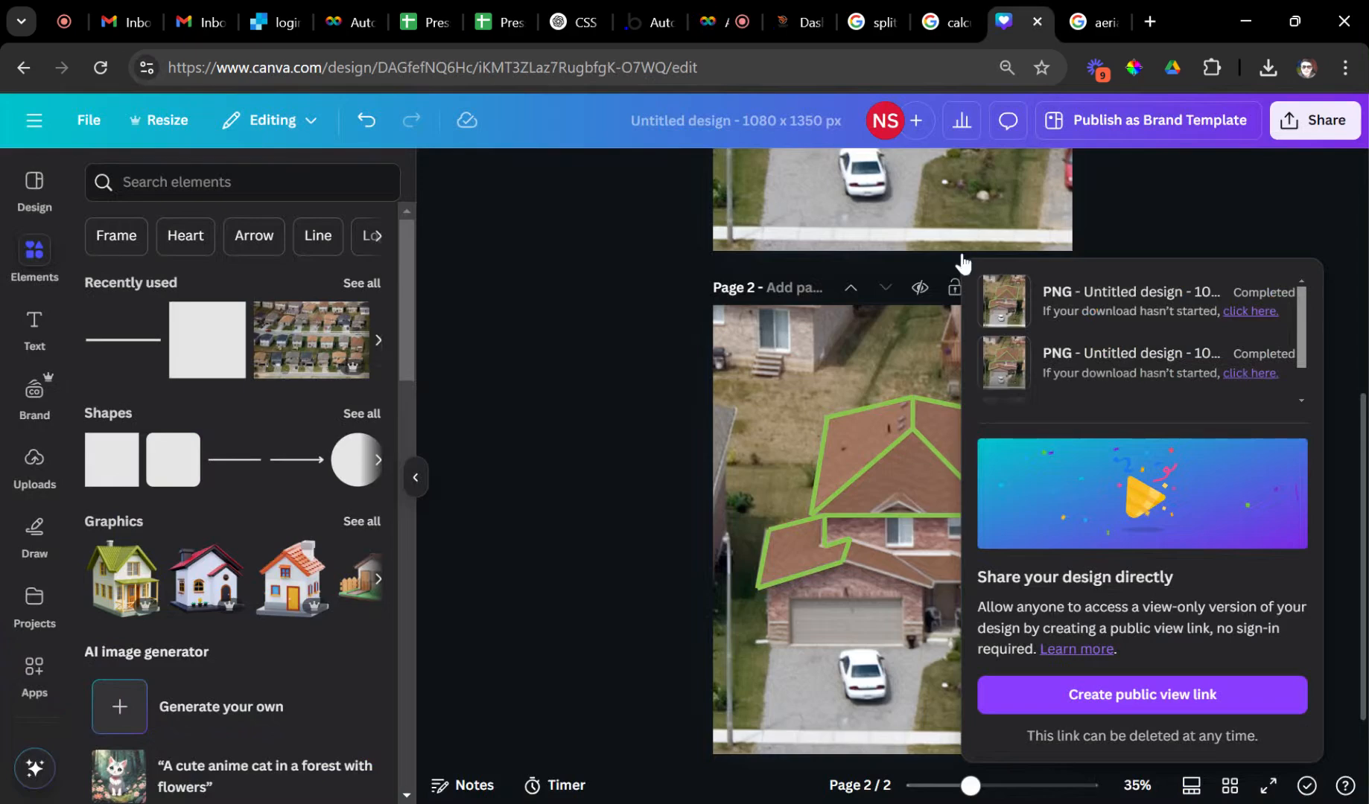
pyautogui.scroll(2, 968, 268)
pyautogui.click(1214, 477)
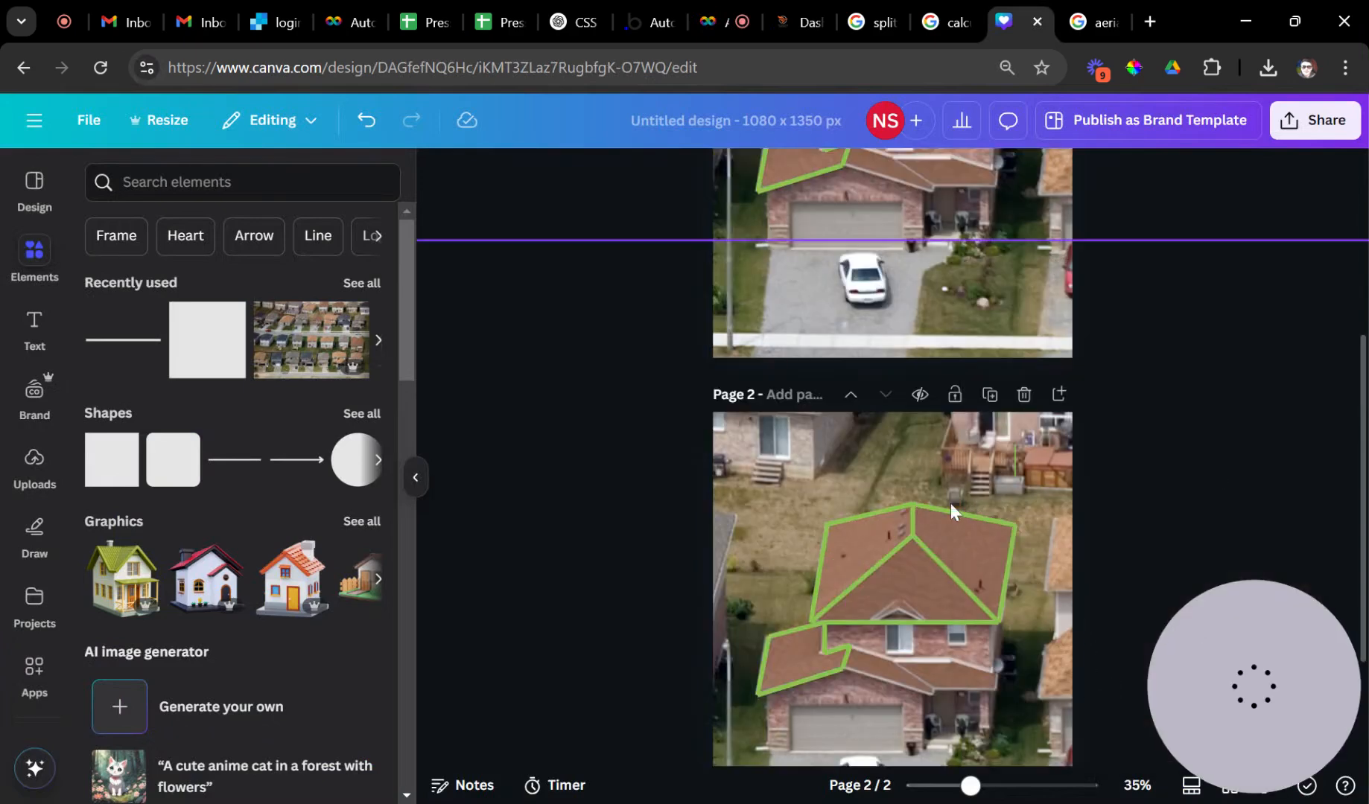
pyautogui.scroll(-3, 951, 514)
pyautogui.scroll(8, 954, 499)
pyautogui.scroll(-5, 955, 491)
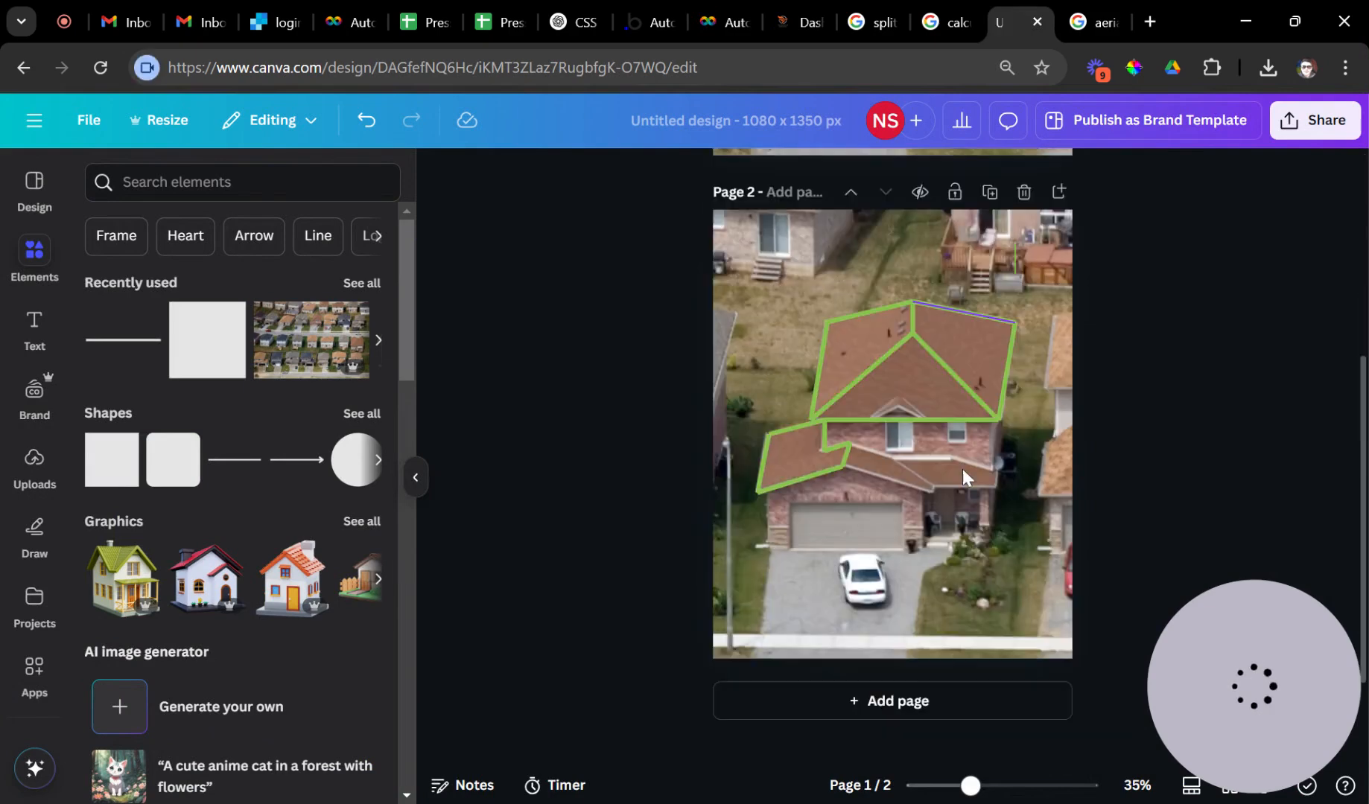
pyautogui.scroll(2, 964, 471)
pyautogui.click(990, 299)
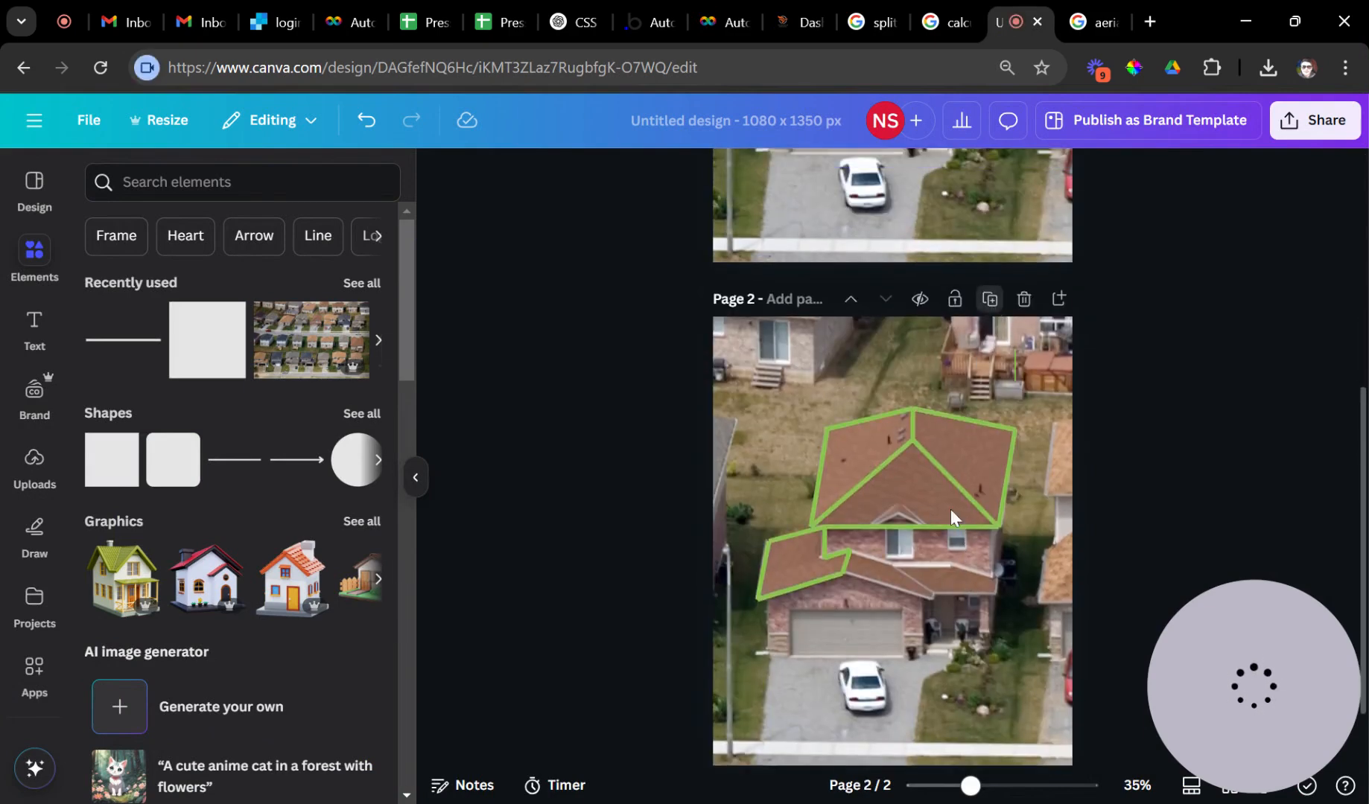
# Select page 3's house photo, undo an accidental move, and enter crop mode on it.
pyautogui.scroll(3, 946, 518)
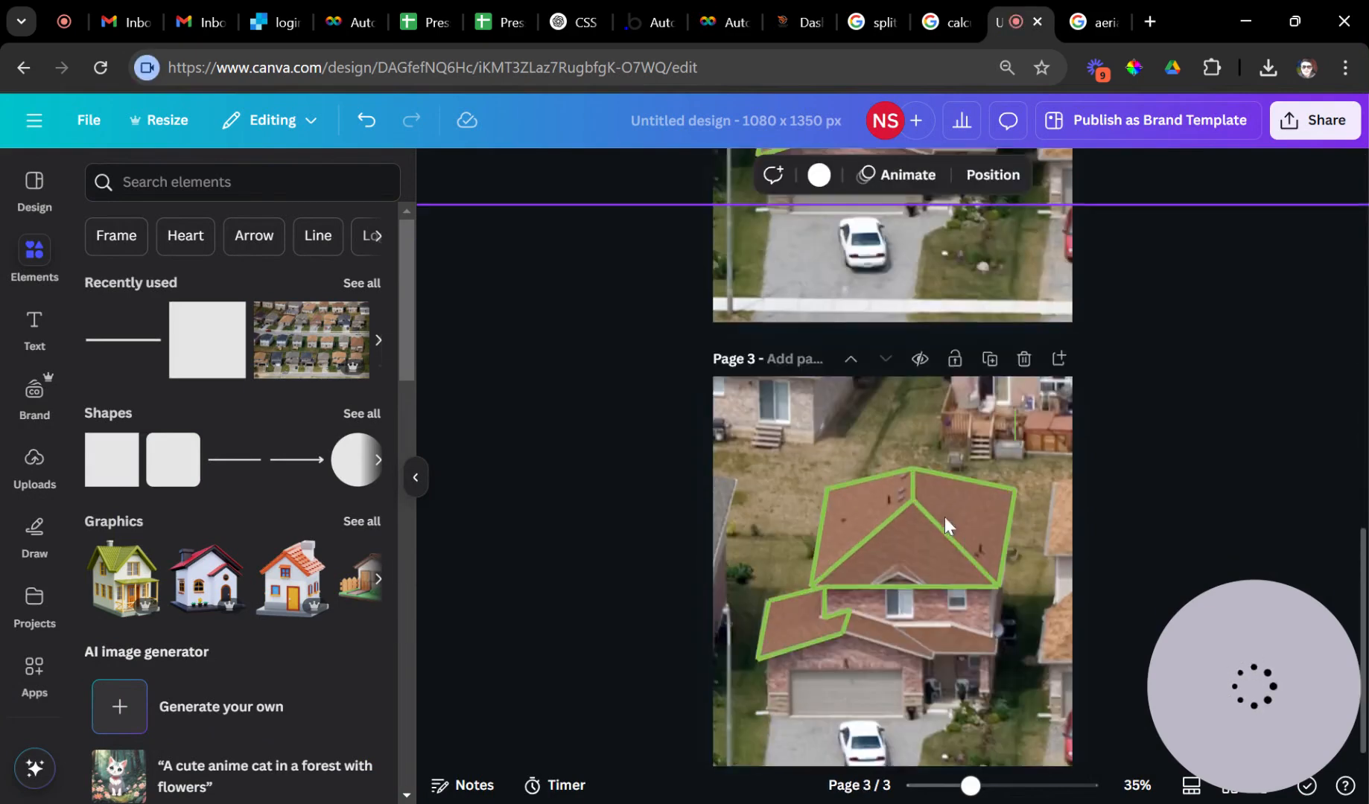
pyautogui.scroll(-4, 945, 524)
pyautogui.click(939, 517)
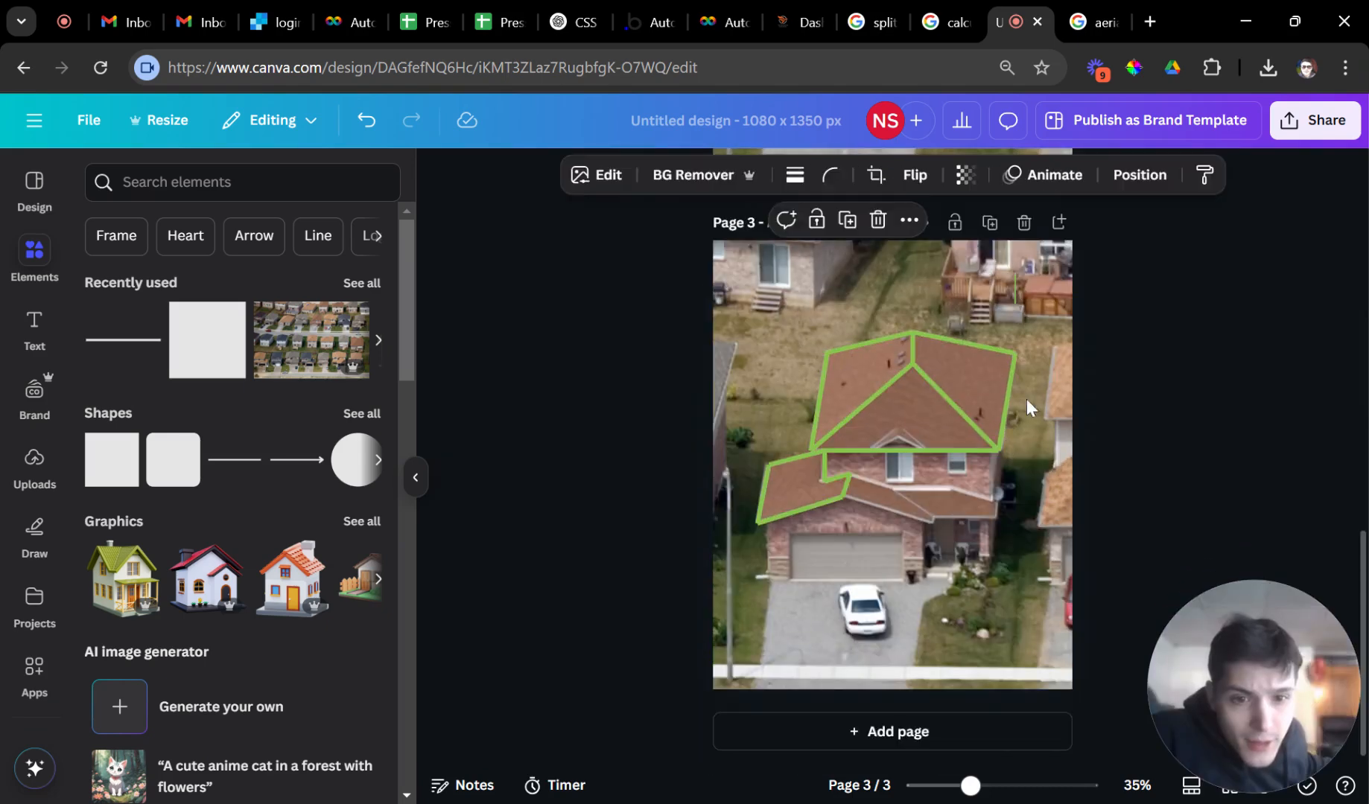
pyautogui.moveTo(782, 485)
pyautogui.mouseDown()
pyautogui.moveTo(754, 490)
pyautogui.moveTo(770, 493)
pyautogui.mouseUp()
pyautogui.hotkey('ctrl', 'z')
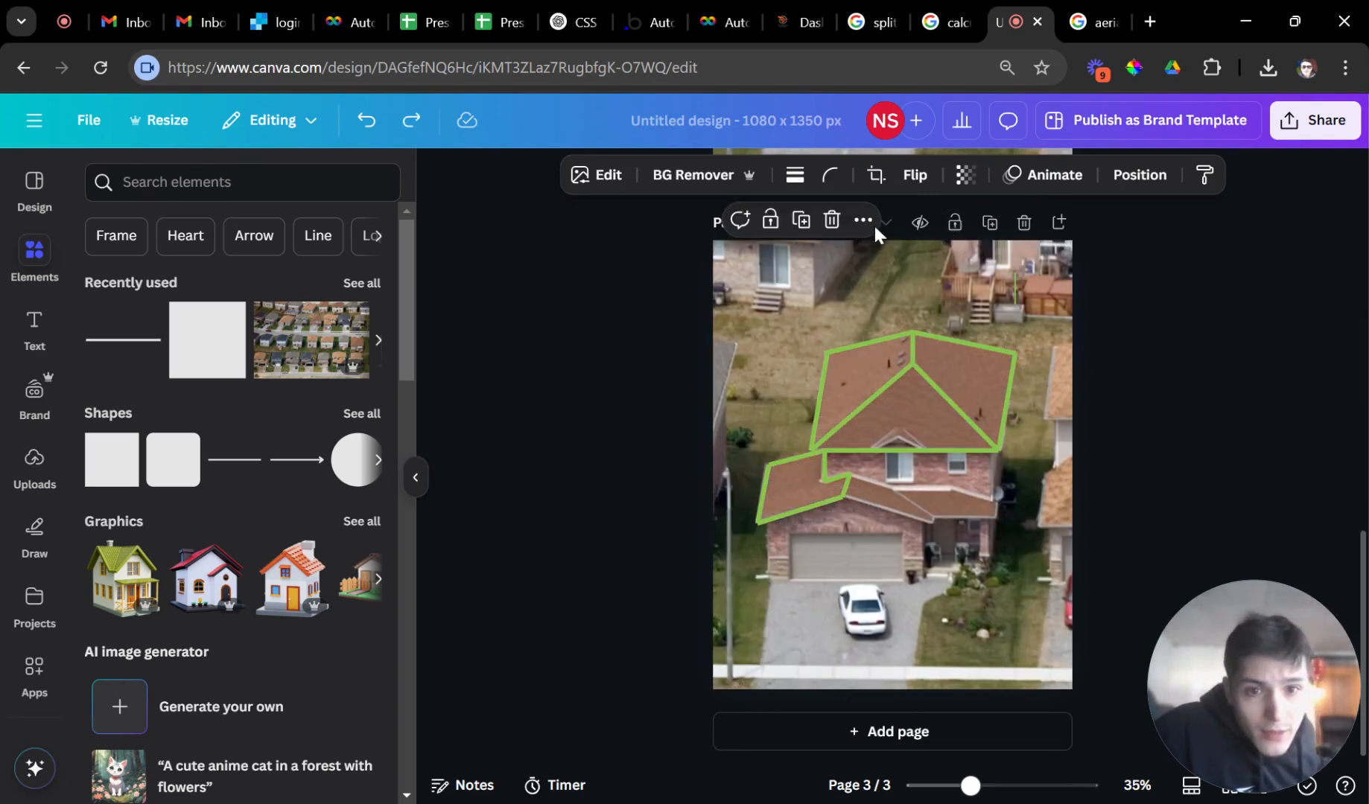
pyautogui.doubleClick(865, 266)
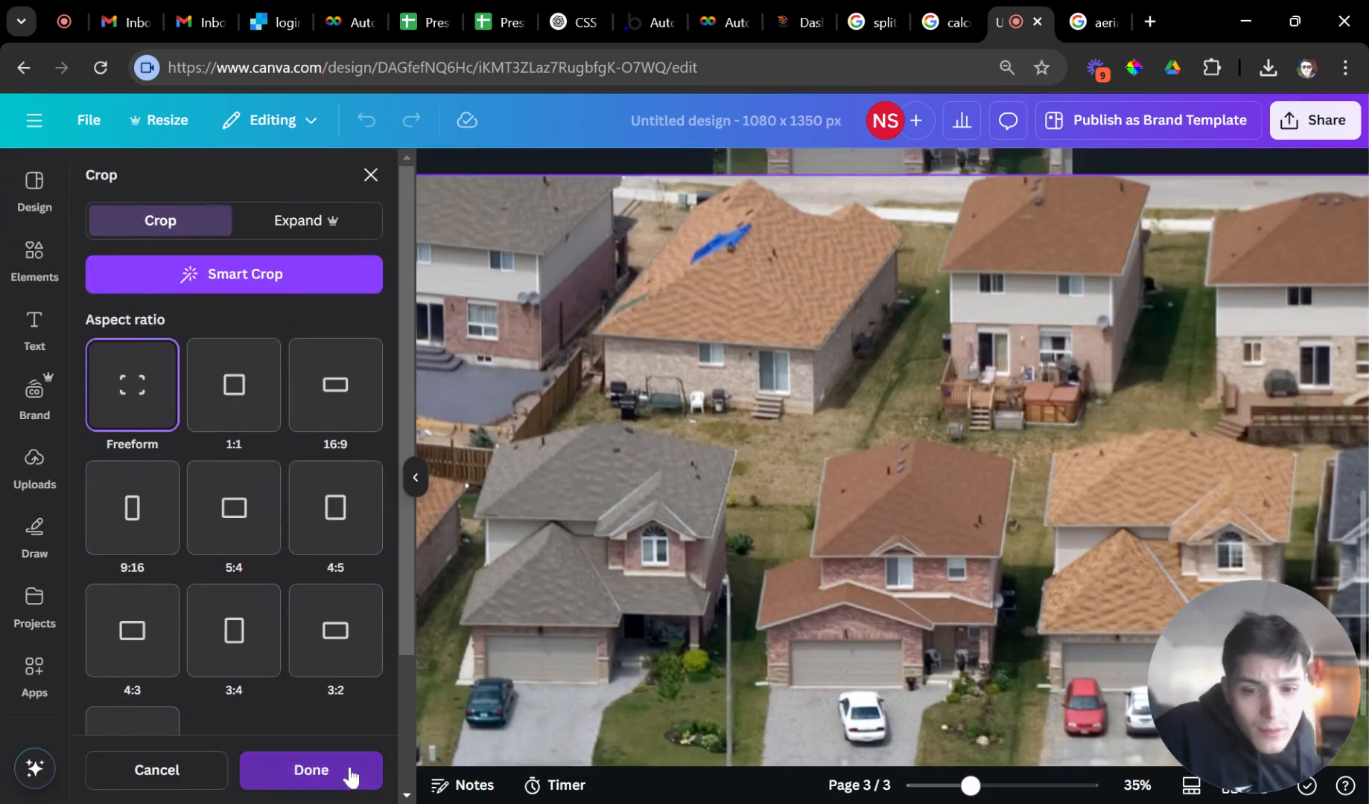
# Exit cropping and delete the lower-left green roof outline lines on page 3.
pyautogui.click(375, 775)
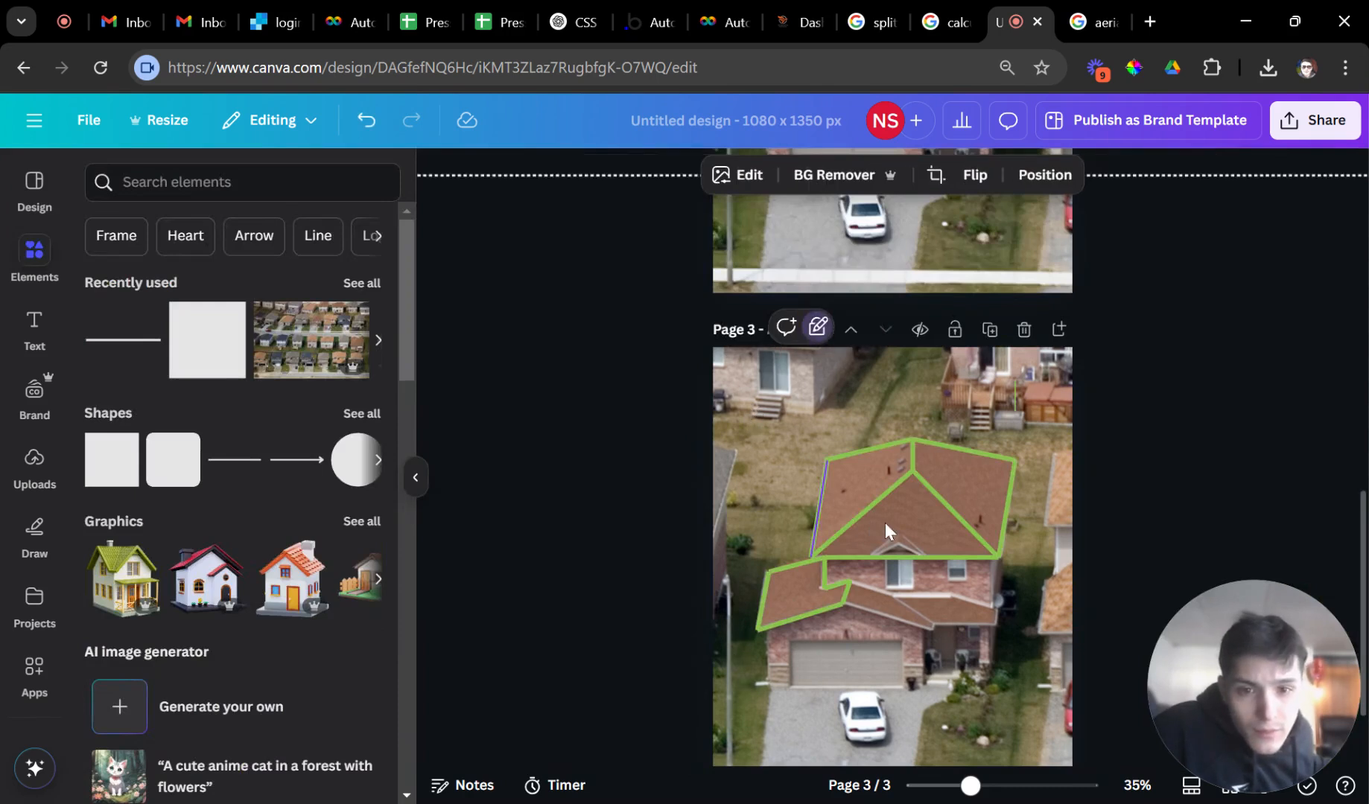
pyautogui.click(870, 559)
pyautogui.click(839, 607)
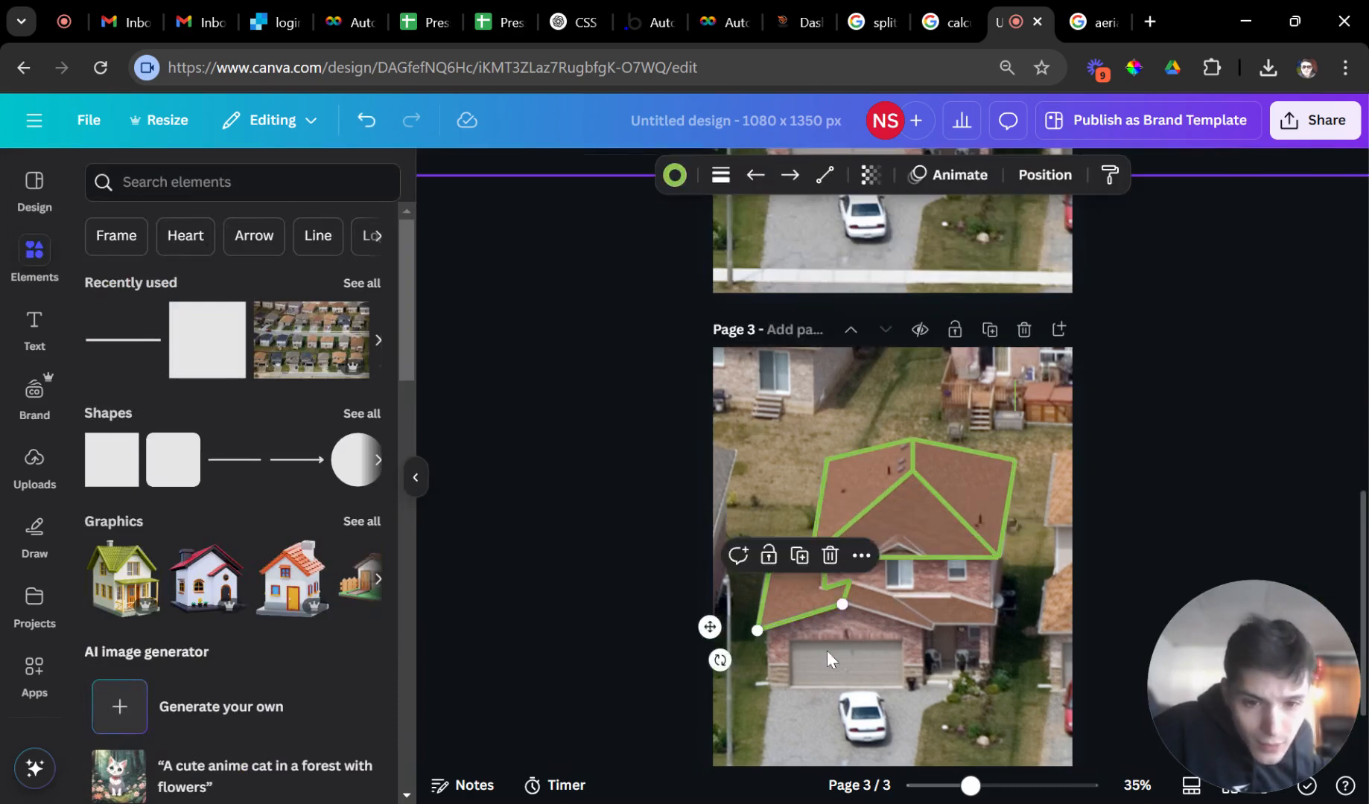
pyautogui.click(827, 650)
pyautogui.moveTo(786, 581); pyautogui.dragTo(734, 571)
pyautogui.press('Delete')
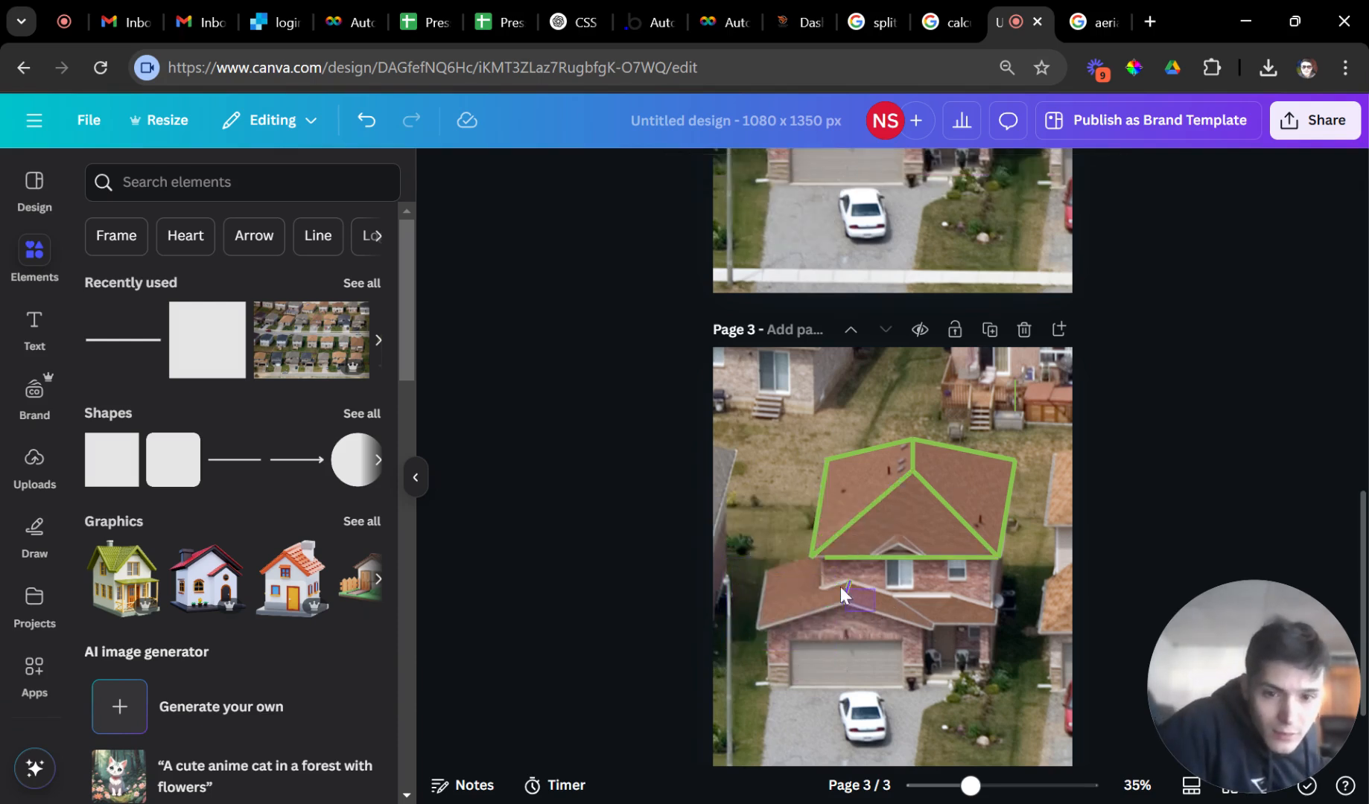
# Delete the right and top-right roof lines, then return to the Autobidder Calibrate tab.
pyautogui.click(837, 559)
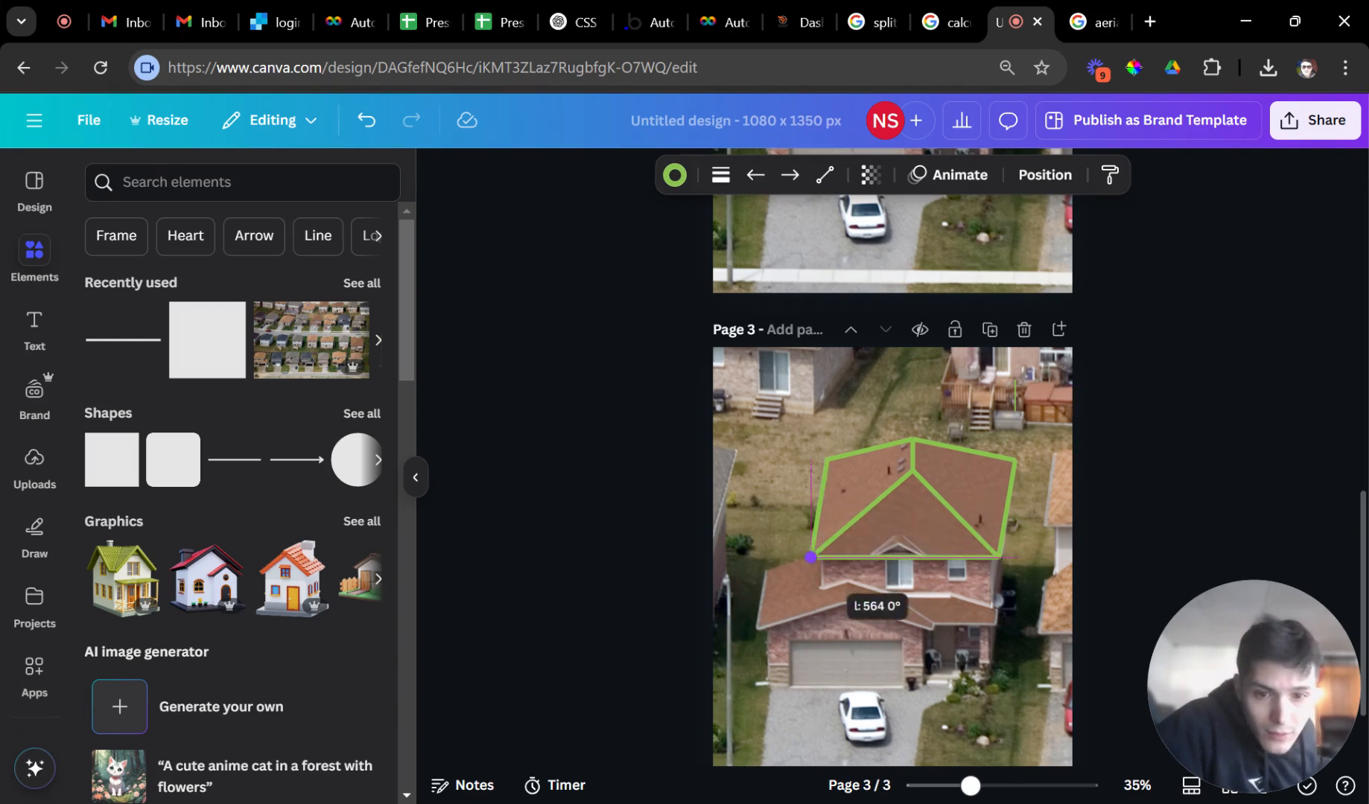
pyautogui.click(785, 595)
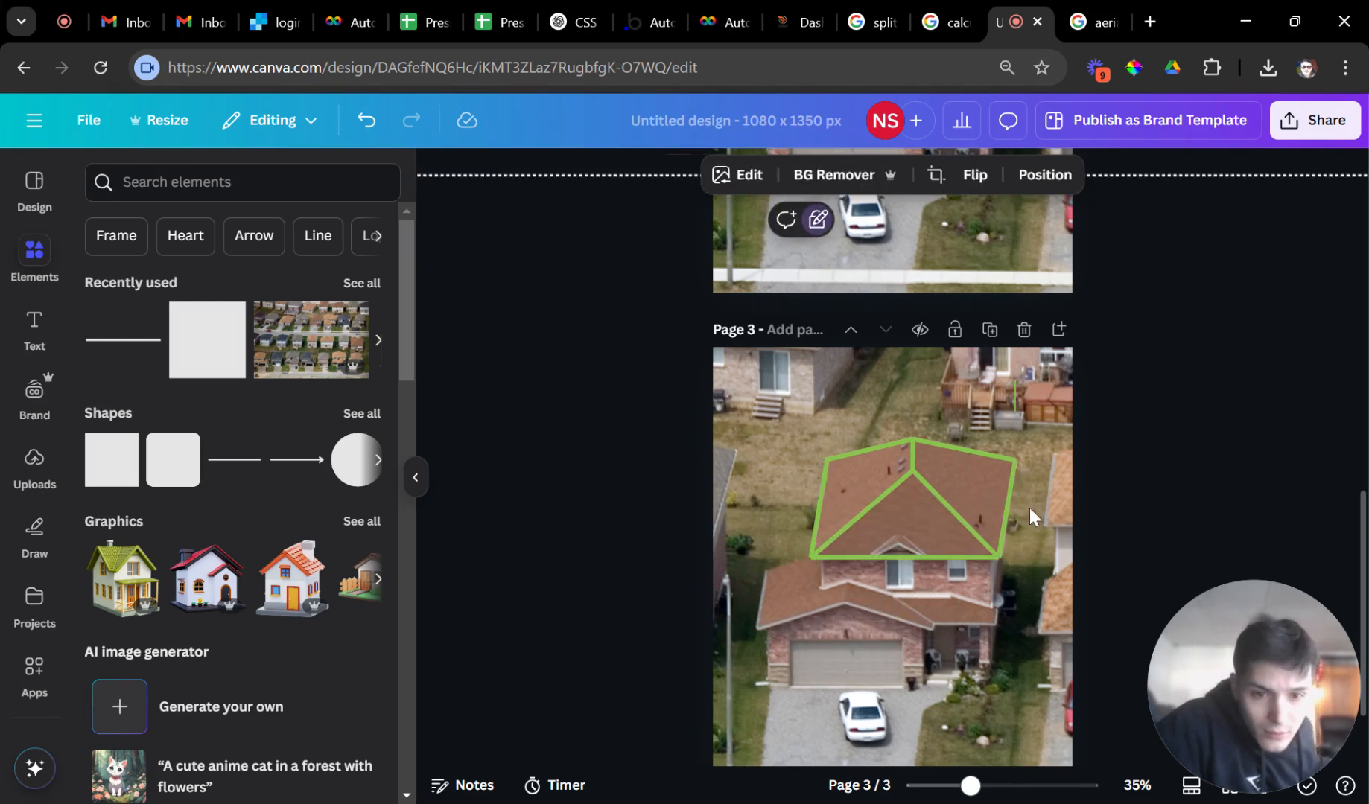
pyautogui.moveTo(1034, 523); pyautogui.dragTo(985, 427)
pyautogui.press('Delete')
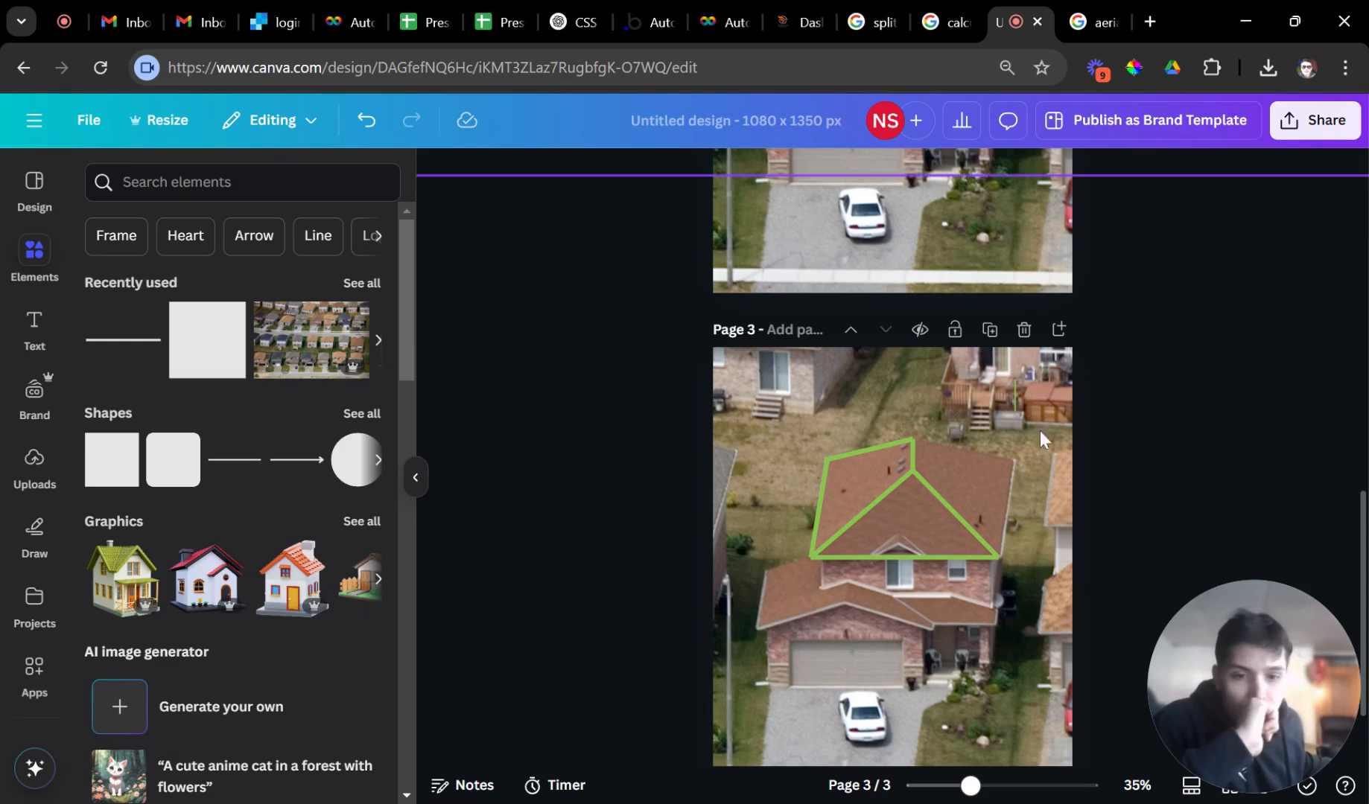
pyautogui.click(696, 20)
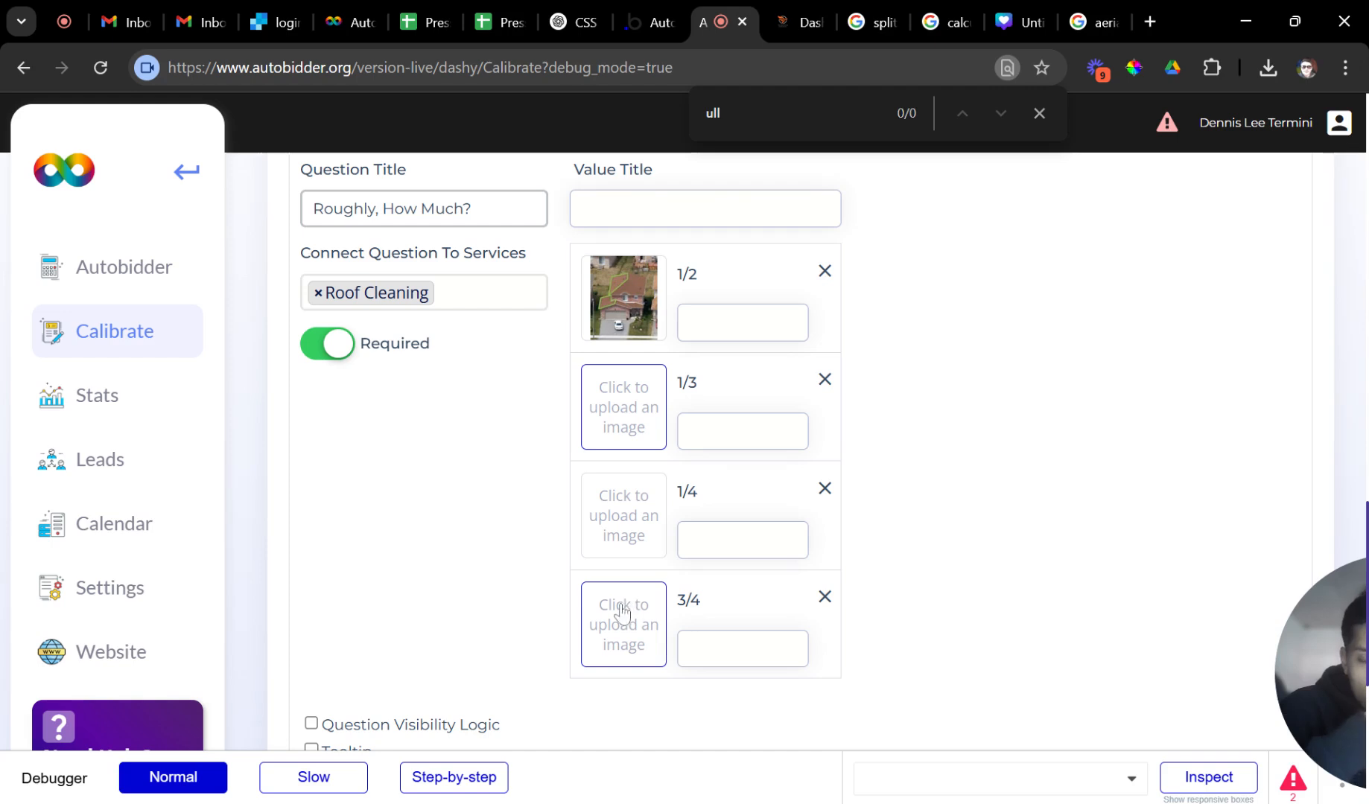
# Upload the trimmed roof image for the 3/4 value, then switch to the Google Images results.
pyautogui.click(629, 631)
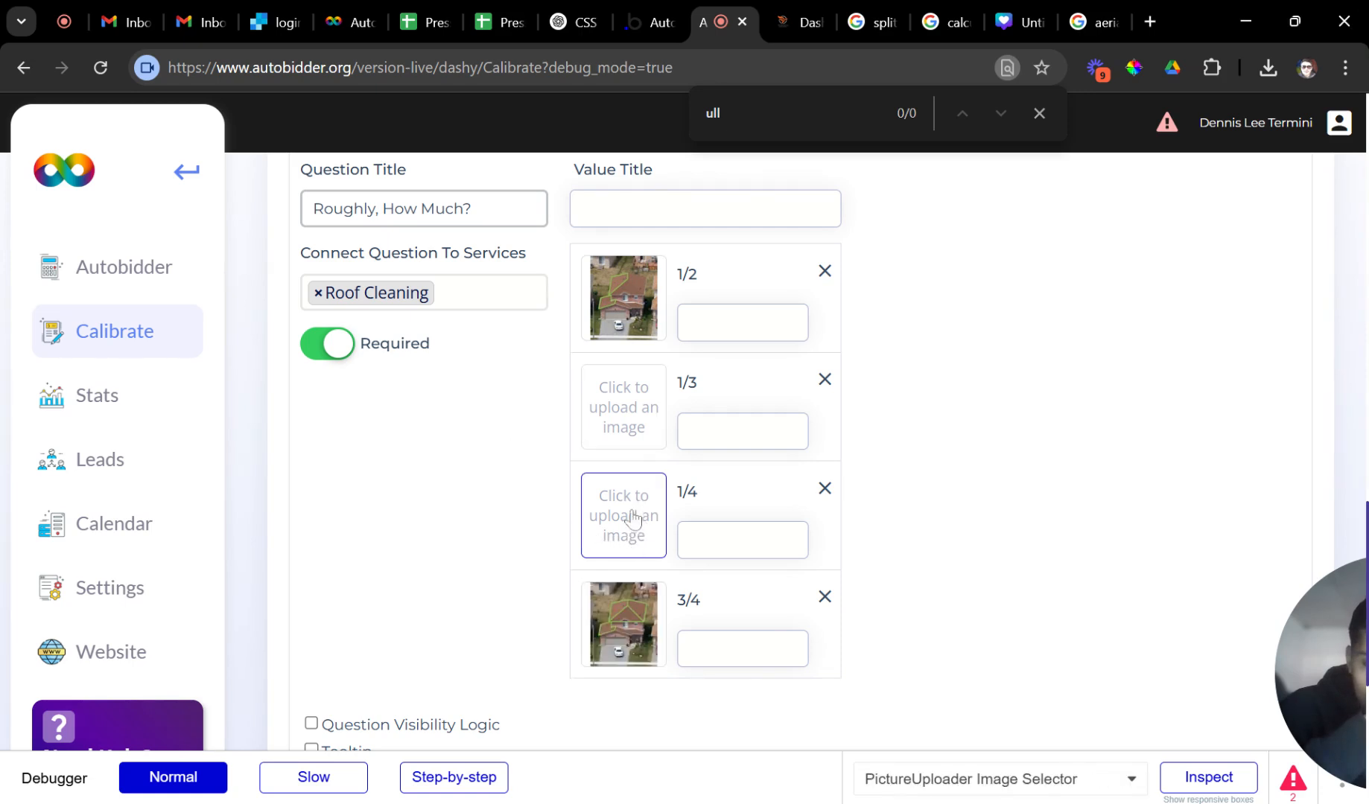
pyautogui.click(1092, 26)
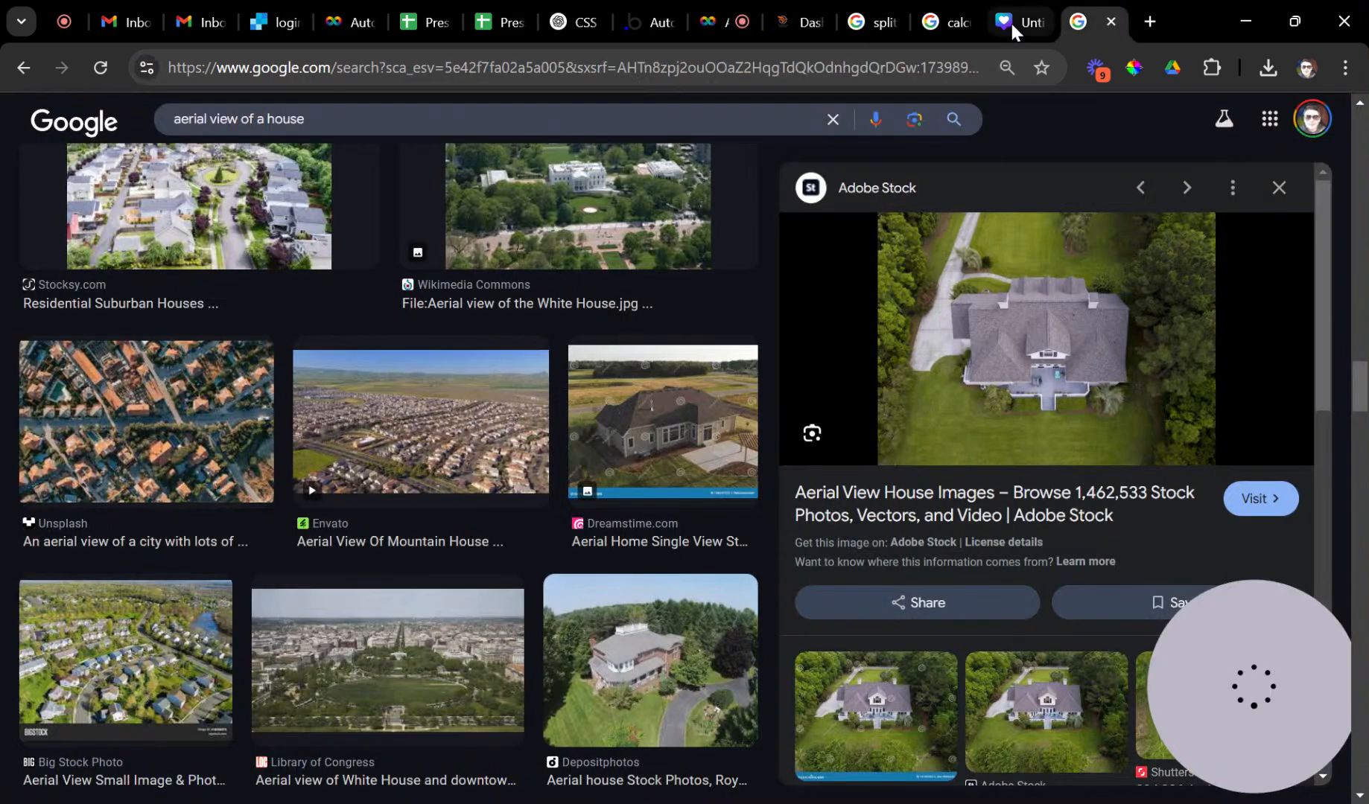
# Back in Canva, duplicate page 3 to create page 4.
pyautogui.click(1009, 24)
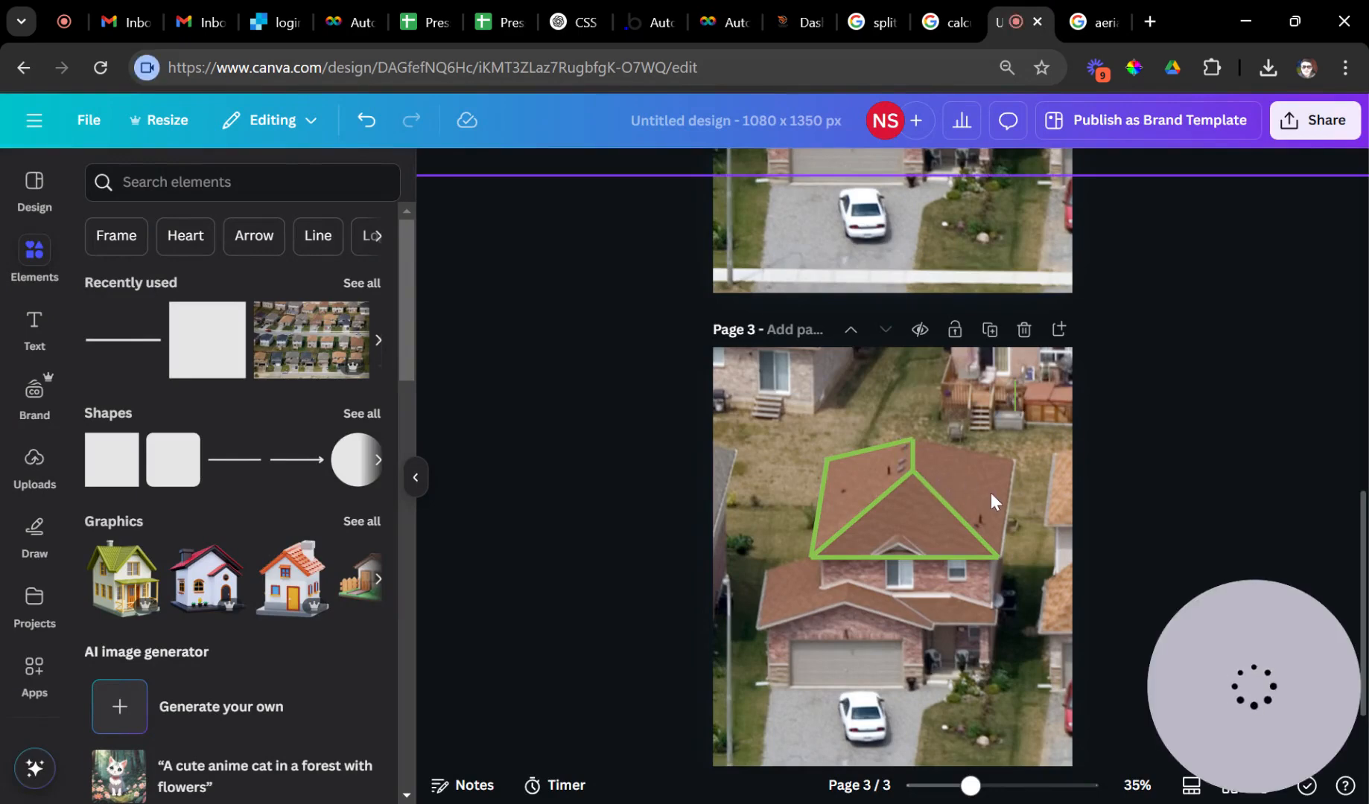
pyautogui.scroll(2, 990, 493)
pyautogui.scroll(6, 975, 520)
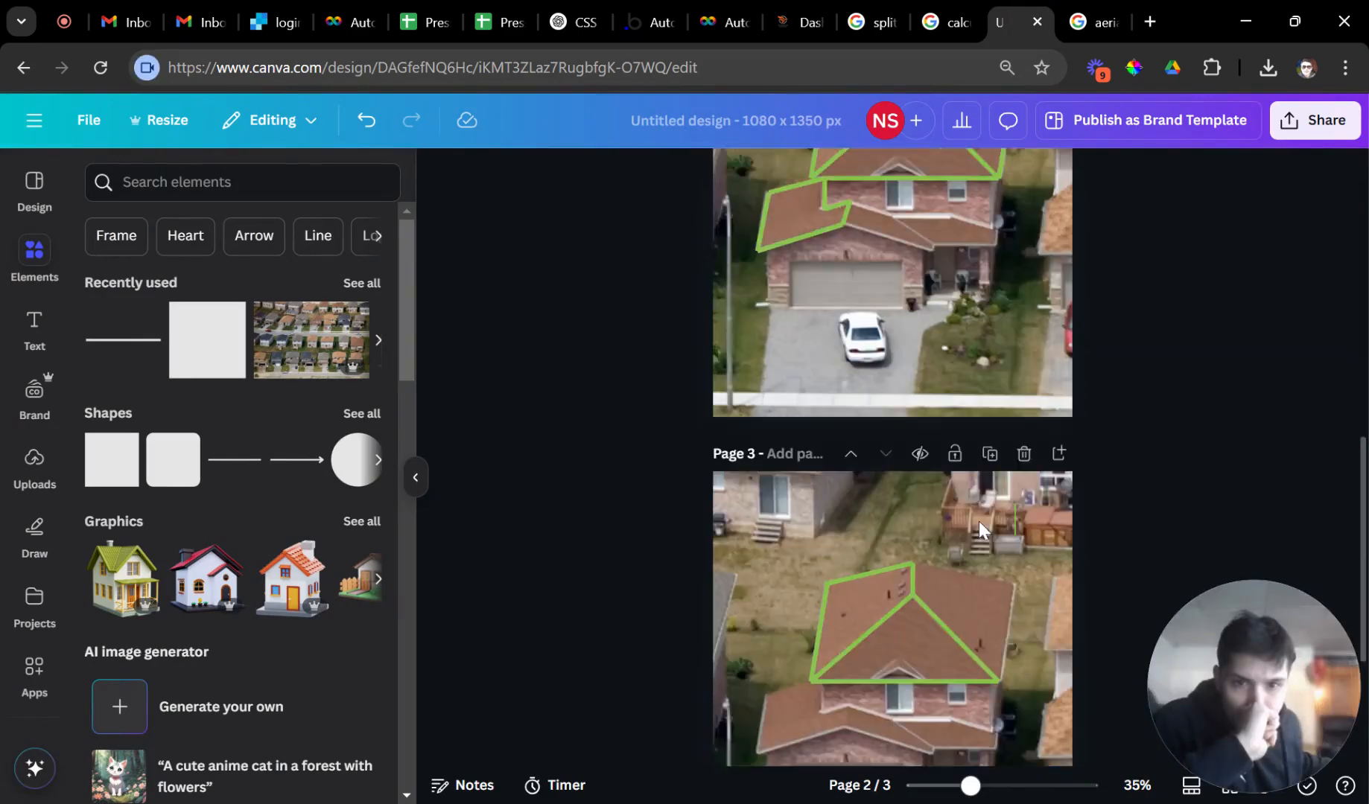
pyautogui.scroll(5, 983, 515)
pyautogui.scroll(-5, 981, 512)
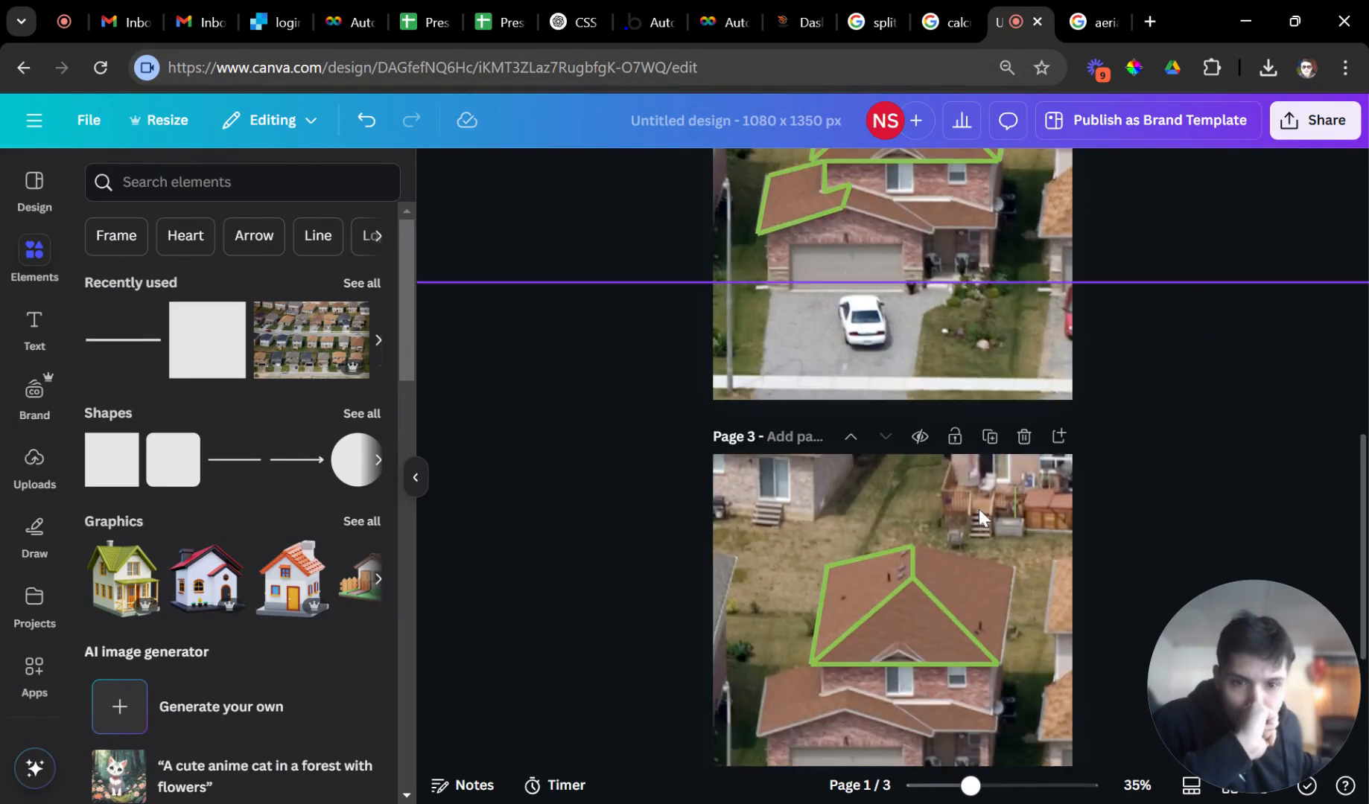
pyautogui.scroll(-2, 988, 425)
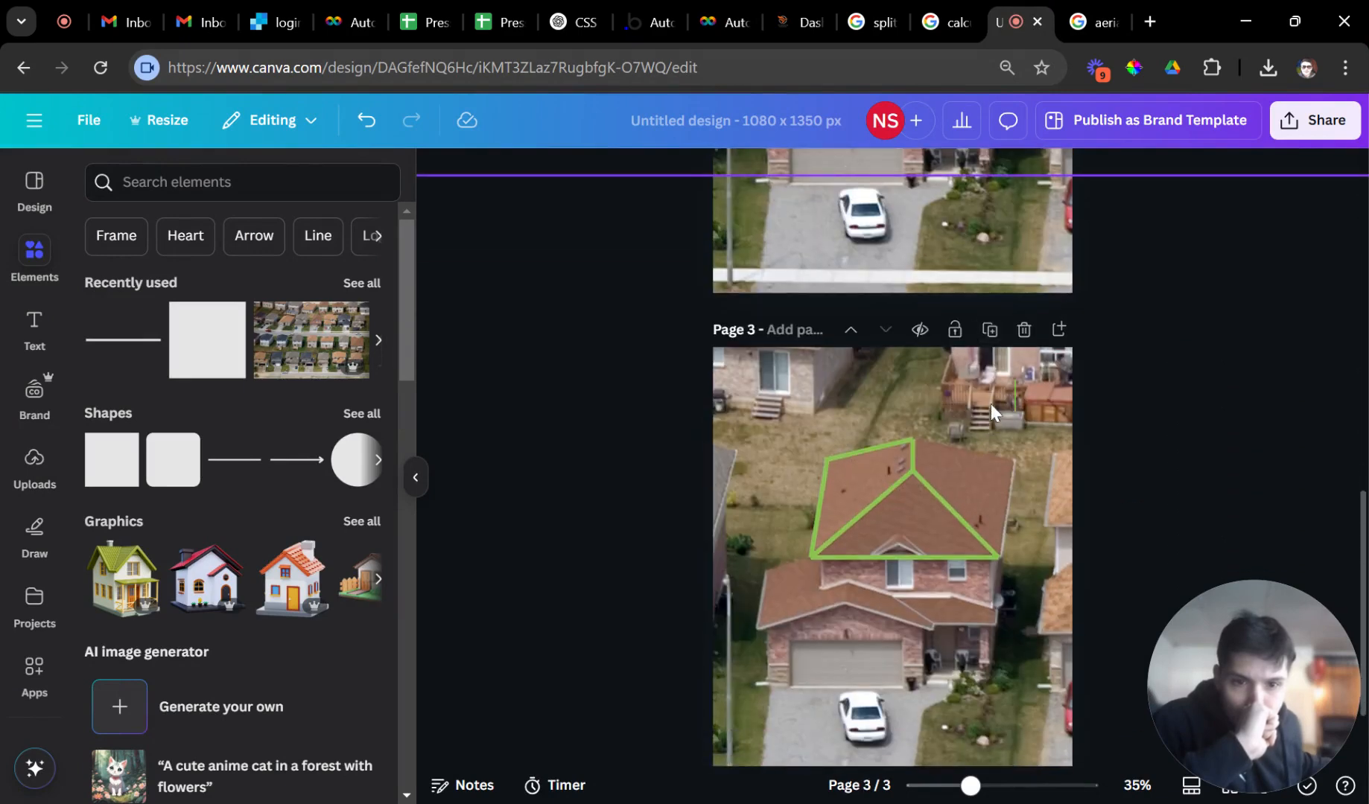
pyautogui.click(990, 331)
# Remove page 4's right diagonal and bottom roof lines, keeping the upper-left edges.
pyautogui.scroll(-1, 1025, 473)
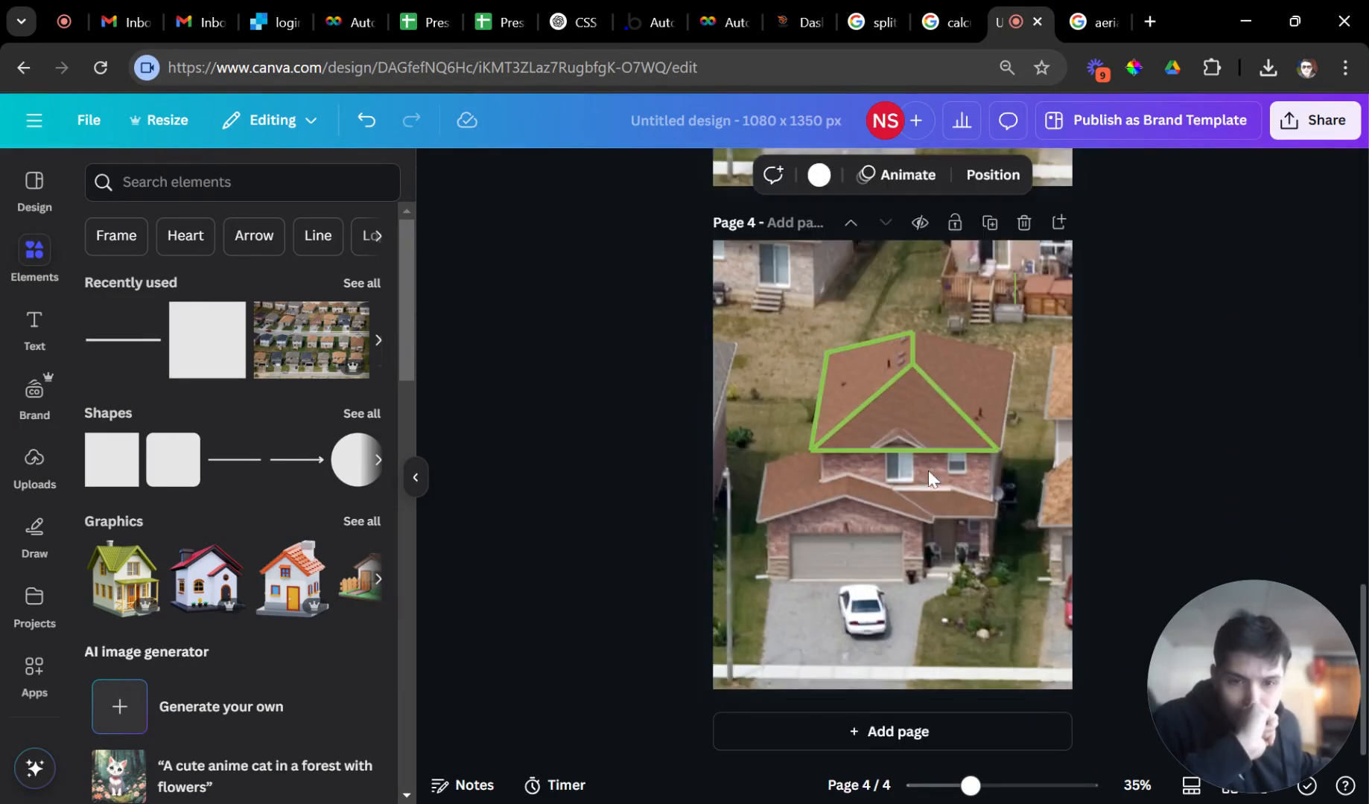
pyautogui.scroll(2, 938, 432)
pyautogui.moveTo(966, 461); pyautogui.dragTo(923, 581)
pyautogui.press('Escape')
pyautogui.scroll(20, 946, 521)
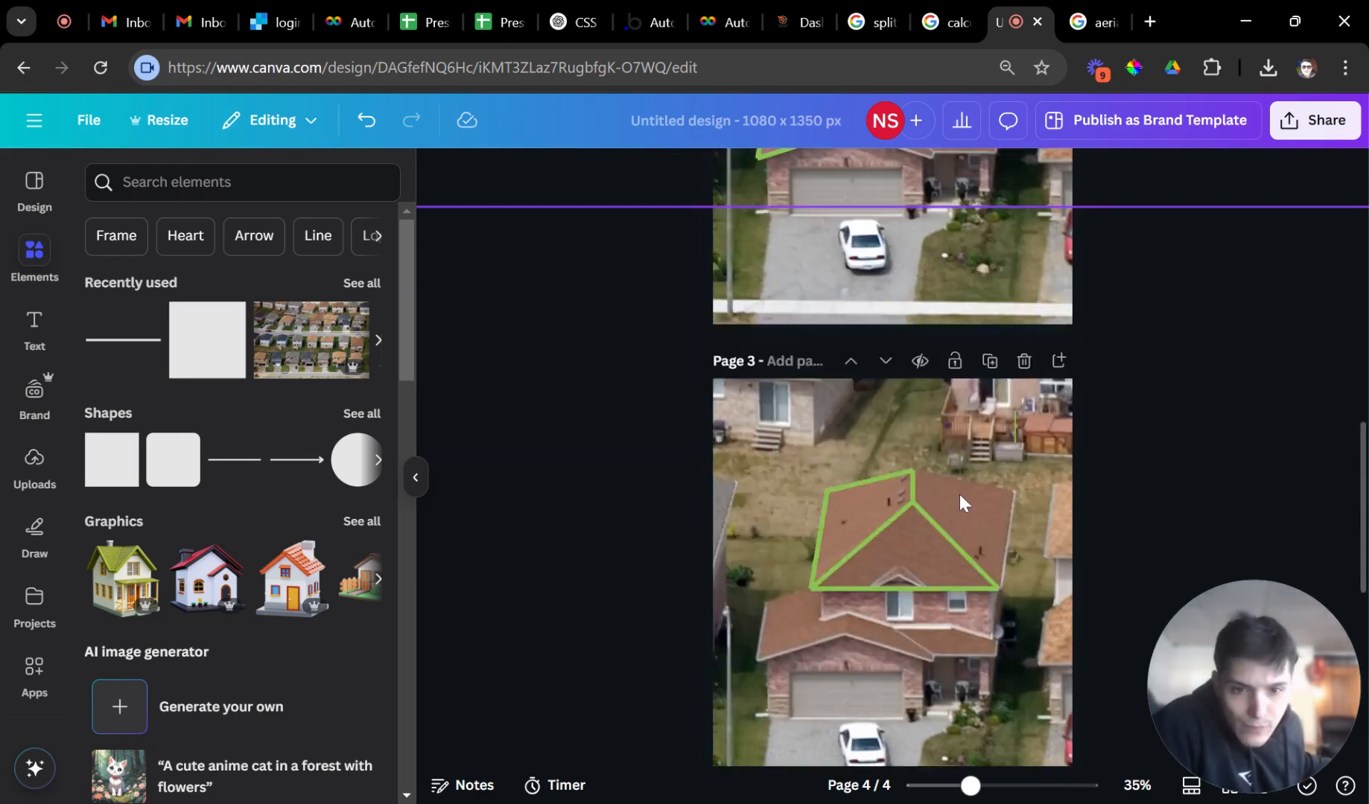
pyautogui.scroll(-15, 971, 498)
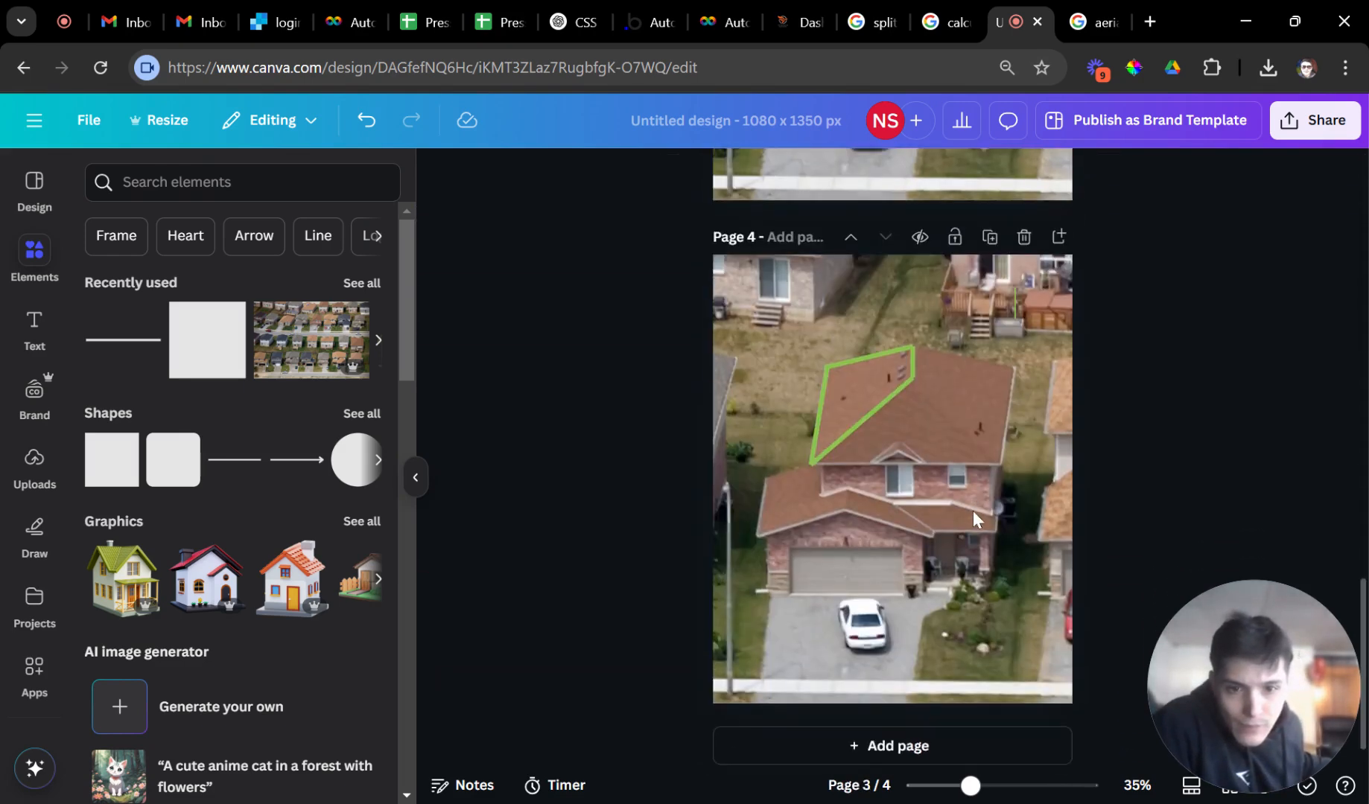
pyautogui.scroll(2, 982, 504)
pyautogui.scroll(-4, 1022, 468)
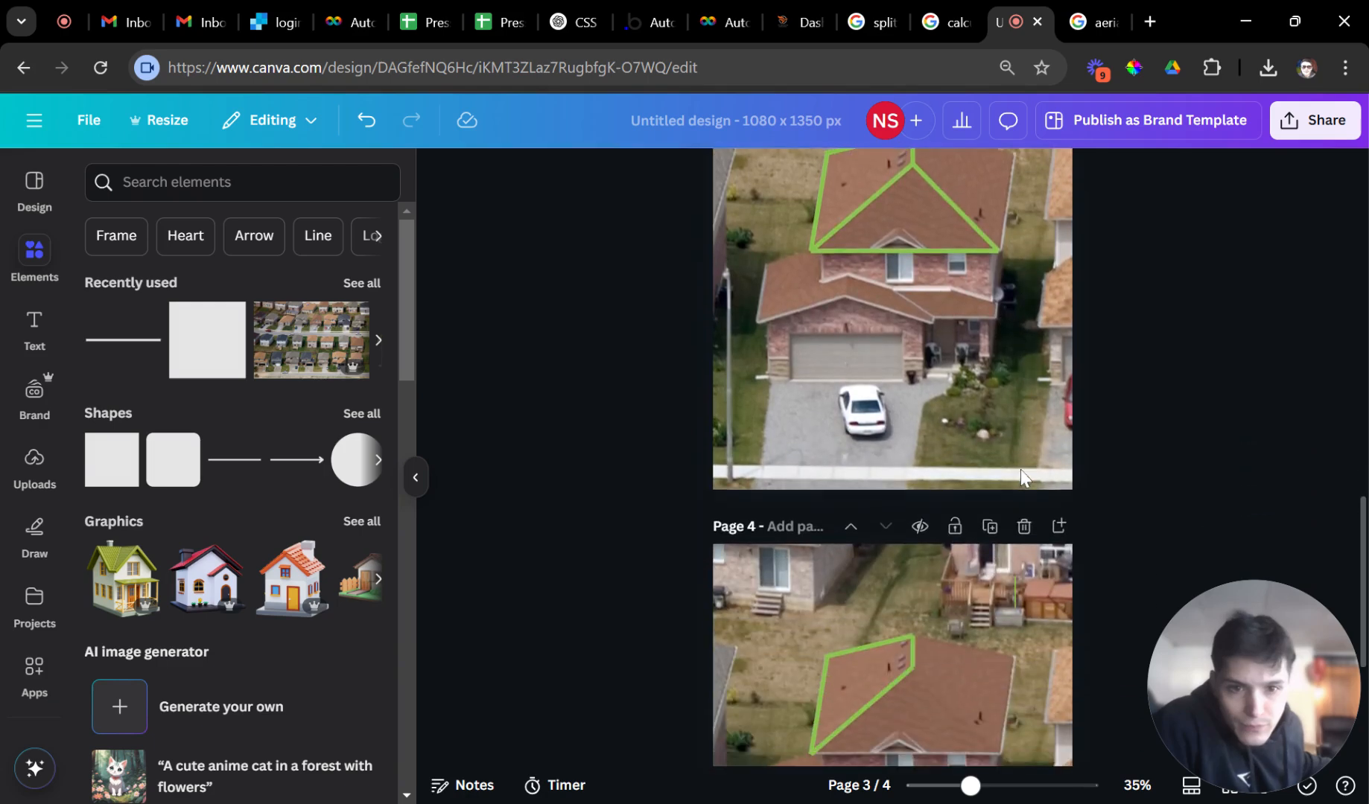
pyautogui.scroll(1, 968, 484)
pyautogui.scroll(1, 927, 565)
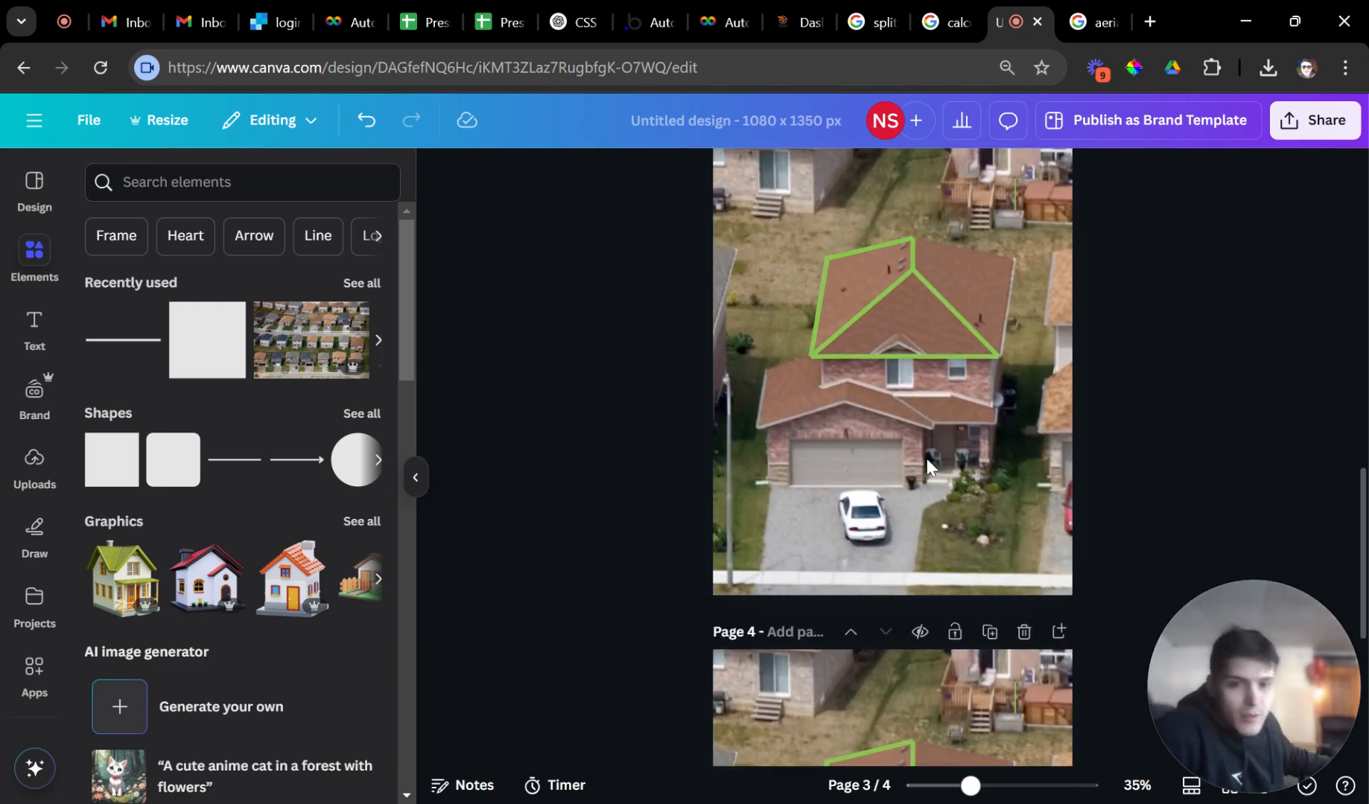
pyautogui.scroll(-5, 960, 477)
pyautogui.scroll(6, 956, 514)
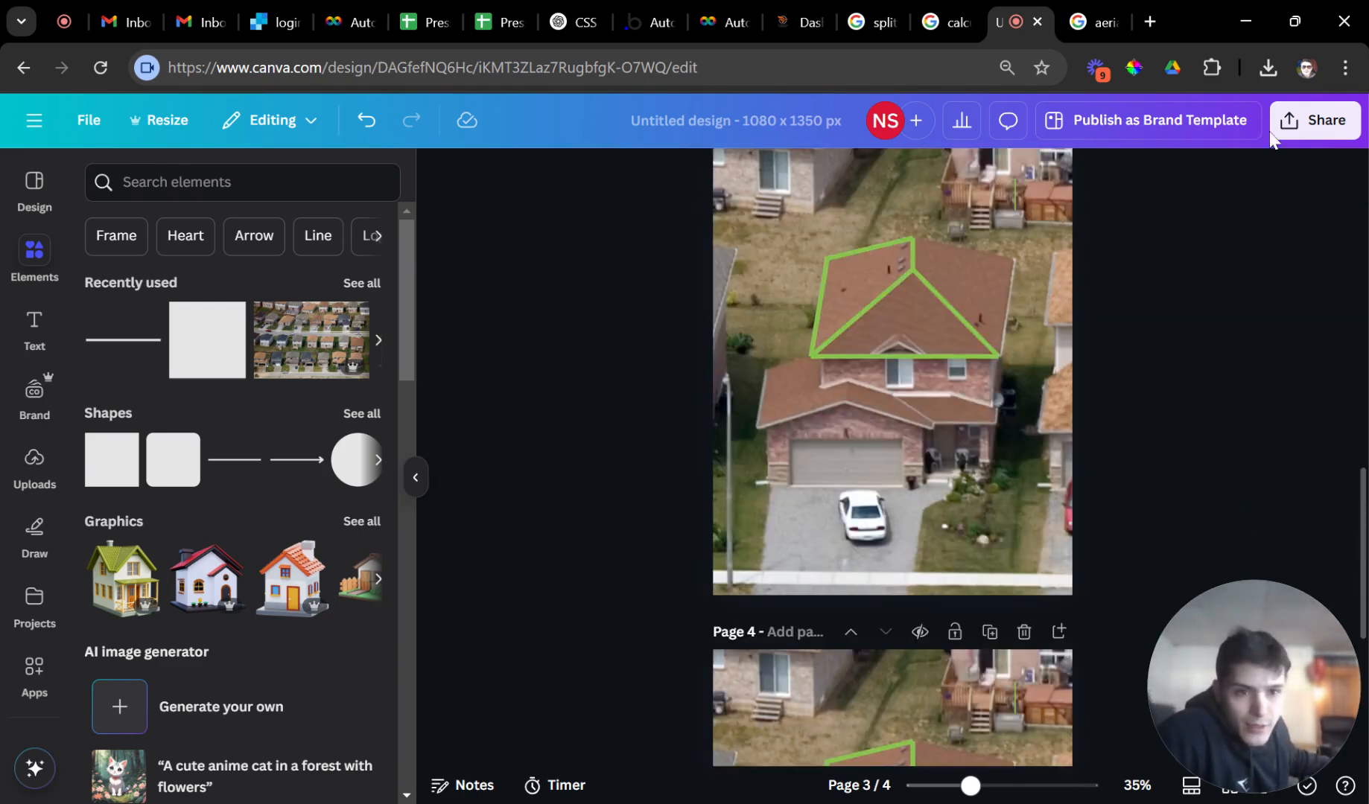
# Change the design title from Untitled design to 'roof cleaning graphic'.
pyautogui.scroll(-4, 1195, 232)
pyautogui.click(804, 125)
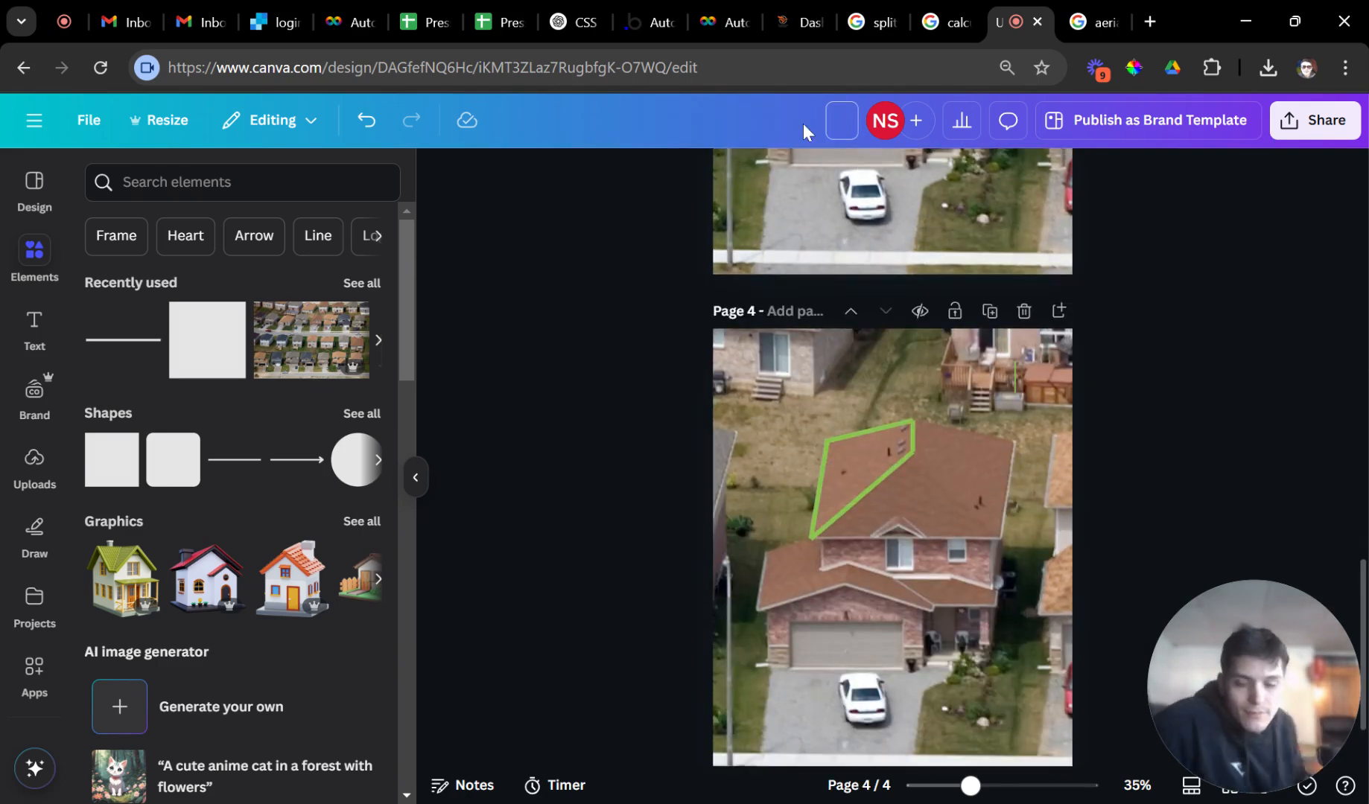
pyautogui.write('roof cleaning')
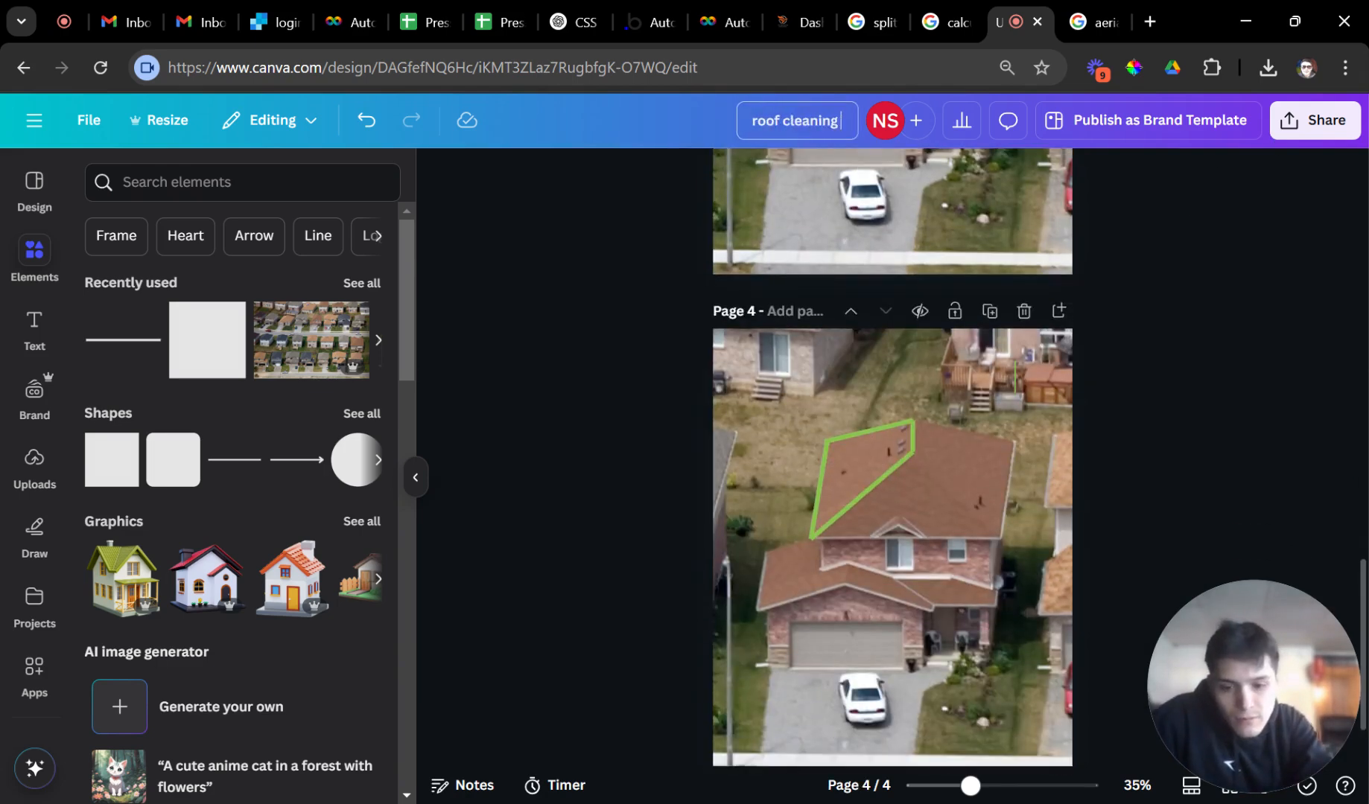
pyautogui.write(' grapci')
pyautogui.press('BackSpace')
pyautogui.press('BackSpace')
pyautogui.write('cih')
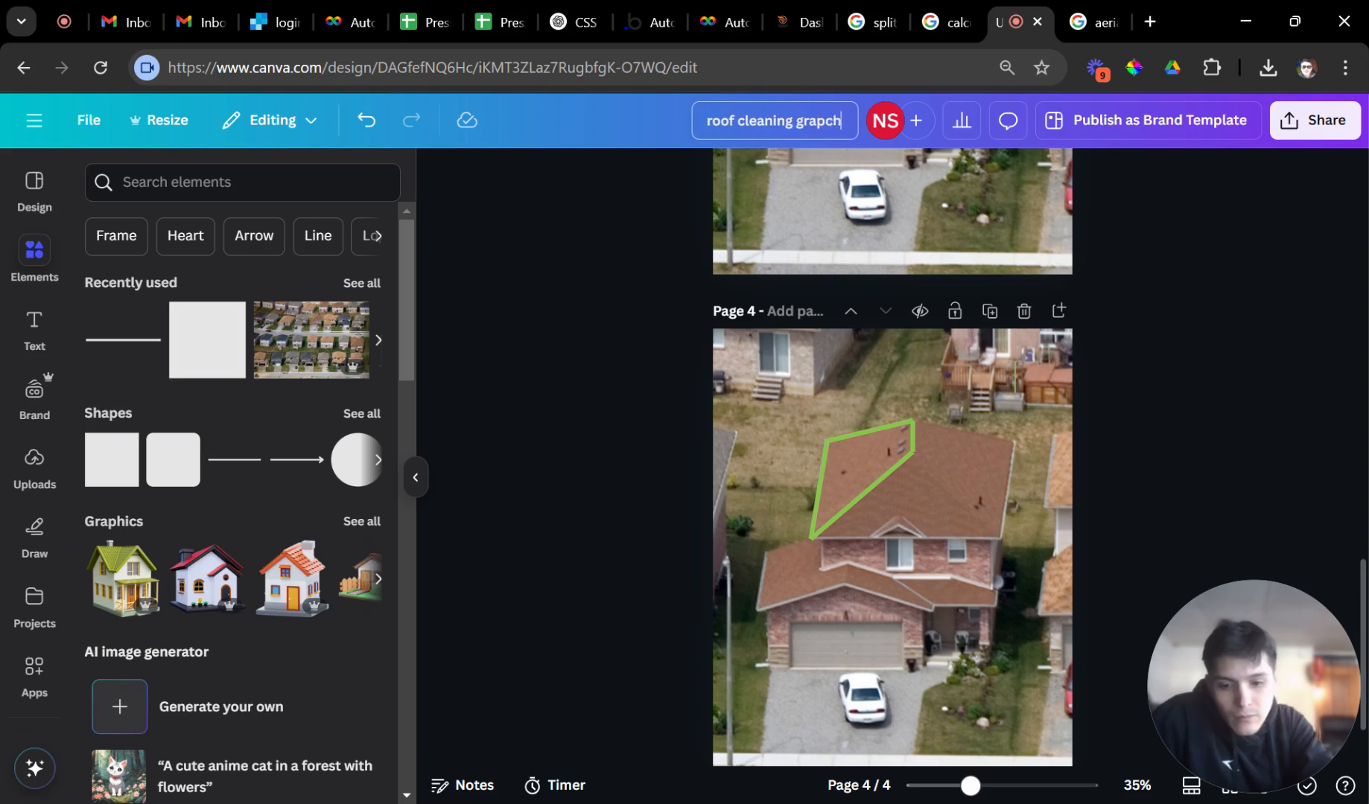
pyautogui.press('BackSpace')
pyautogui.press('BackSpace')
pyautogui.press('BackSpace')
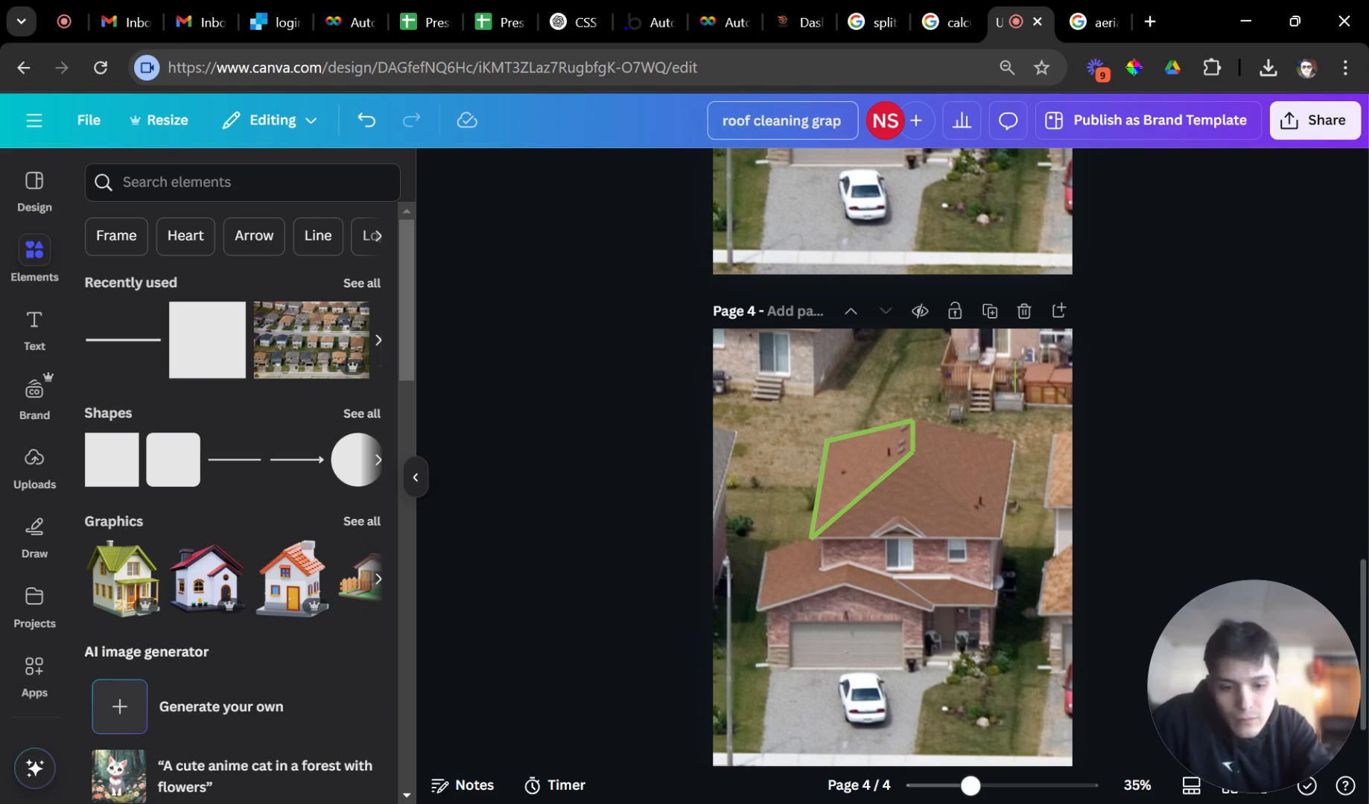
pyautogui.write('hic')
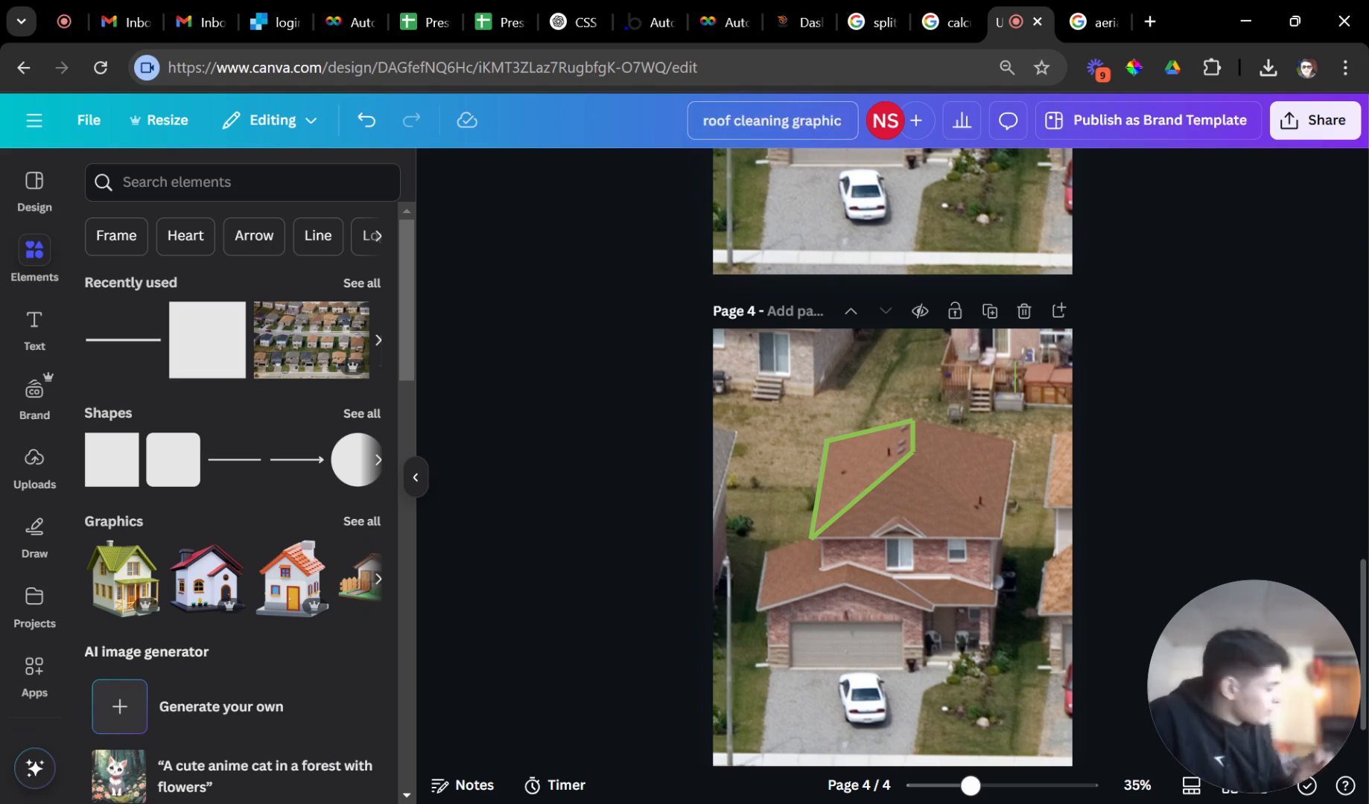
pyautogui.press('Return')
pyautogui.scroll(3, 914, 296)
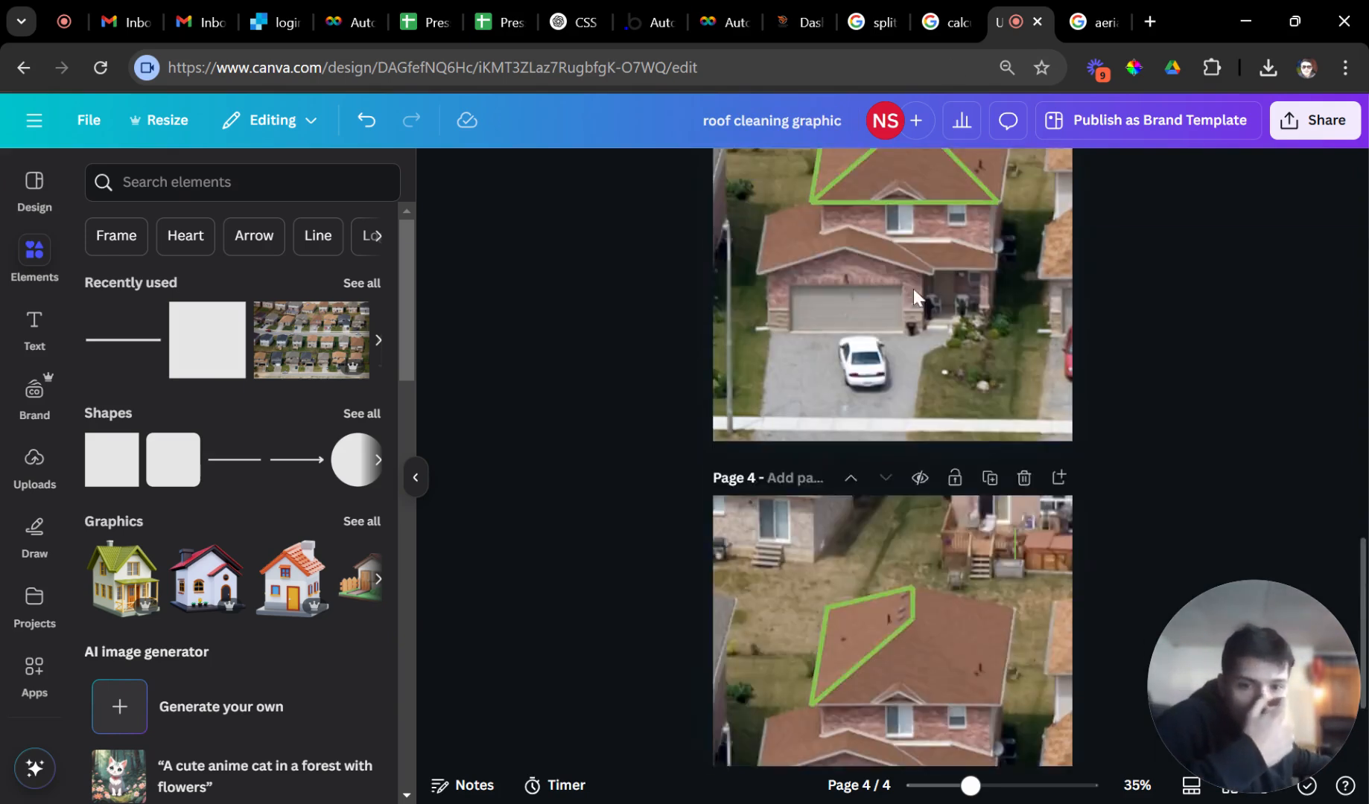
pyautogui.scroll(3, 938, 290)
pyautogui.scroll(-2, 1192, 194)
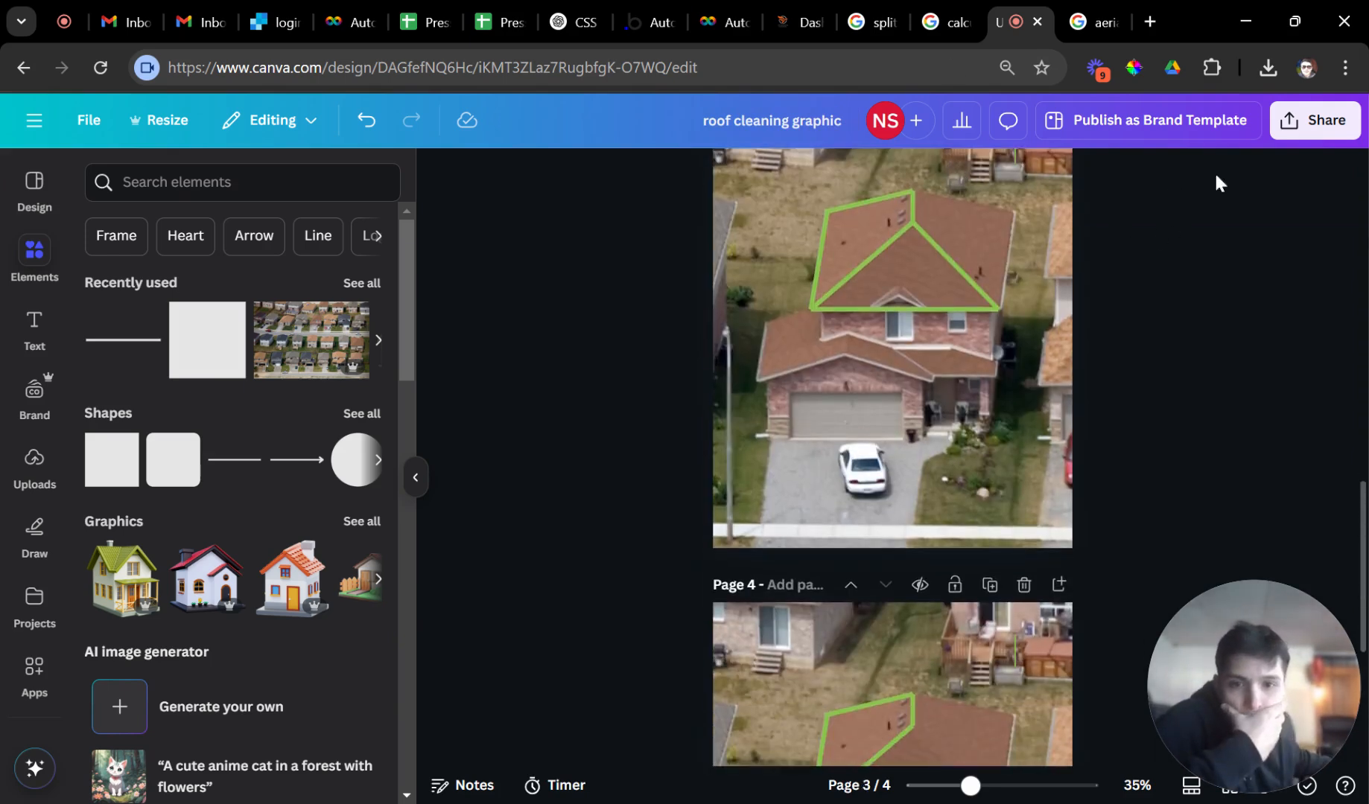
# Download only page 3 of the design as a PNG.
pyautogui.click(1286, 125)
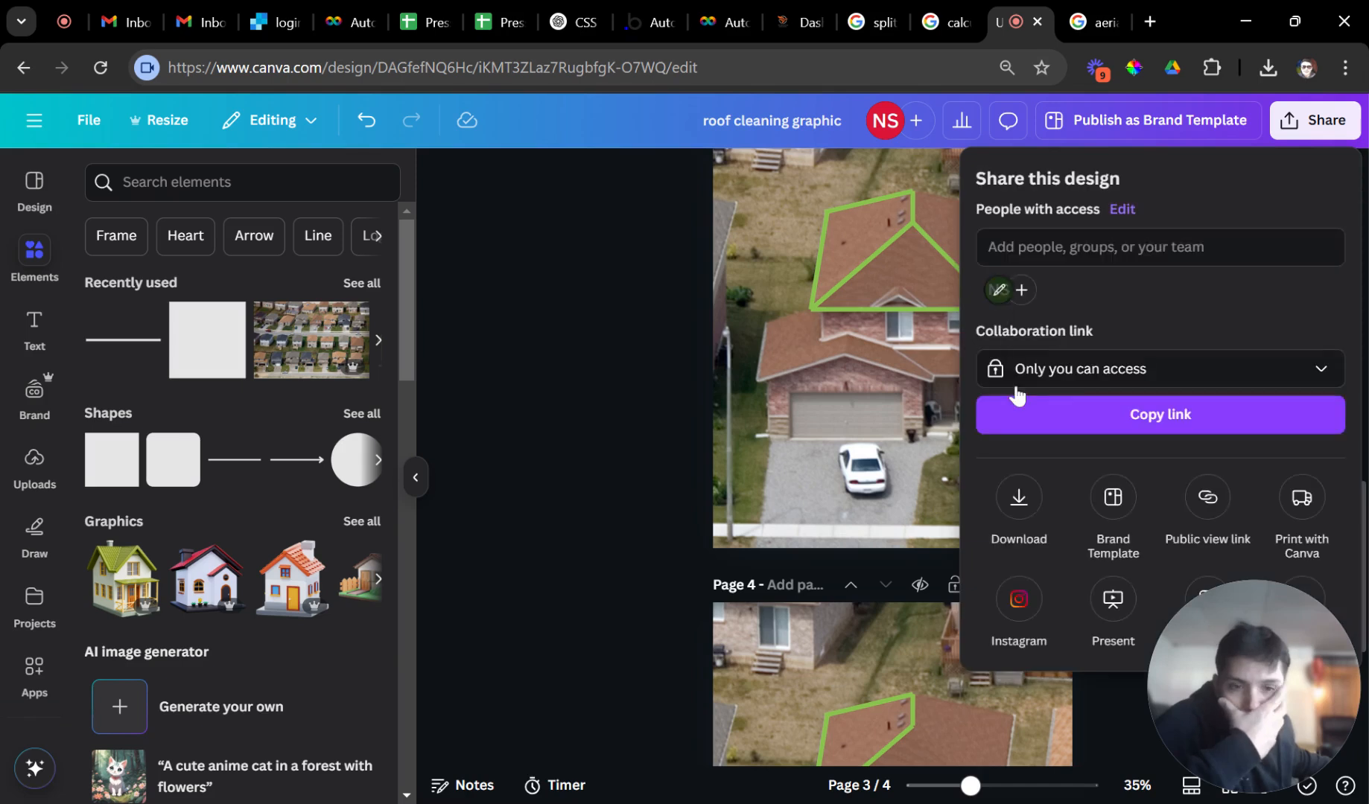
pyautogui.click(1020, 488)
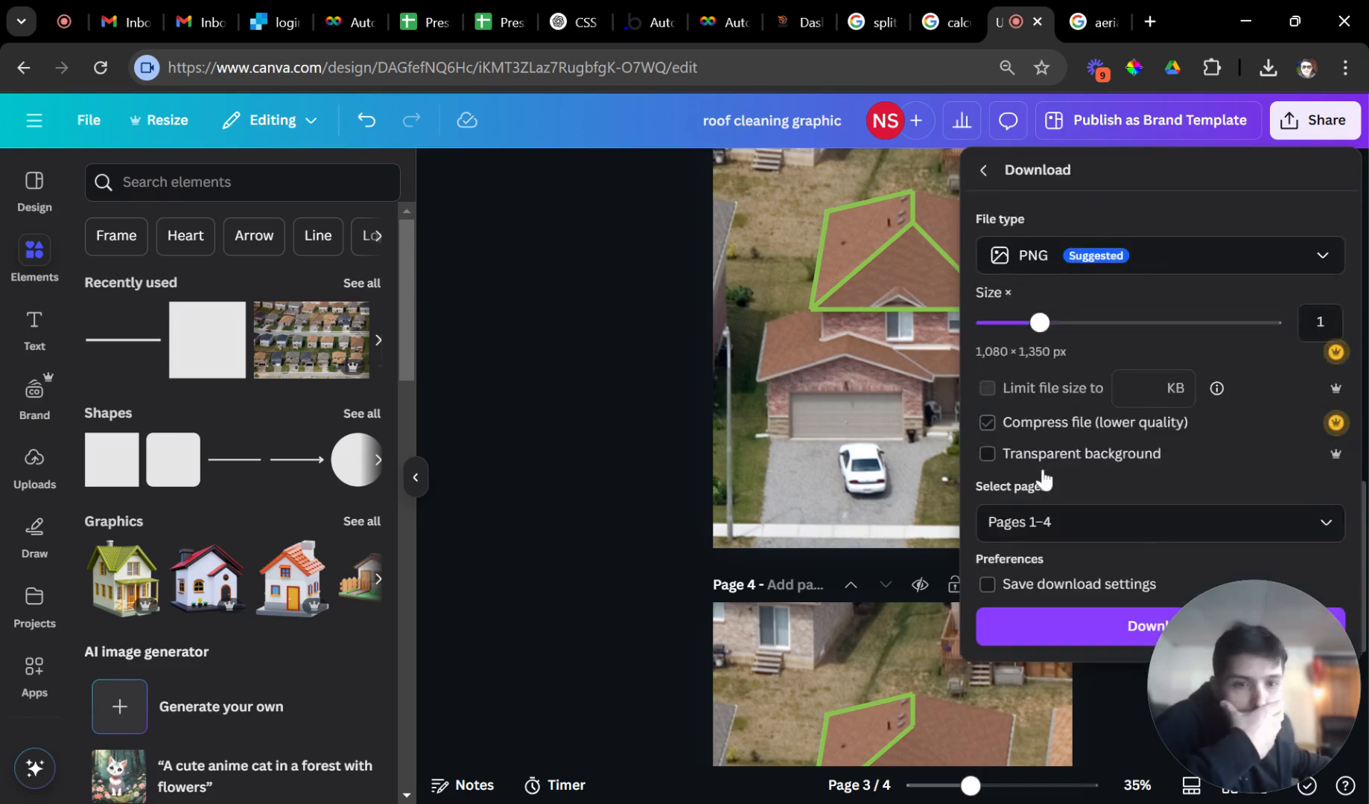
pyautogui.click(1043, 522)
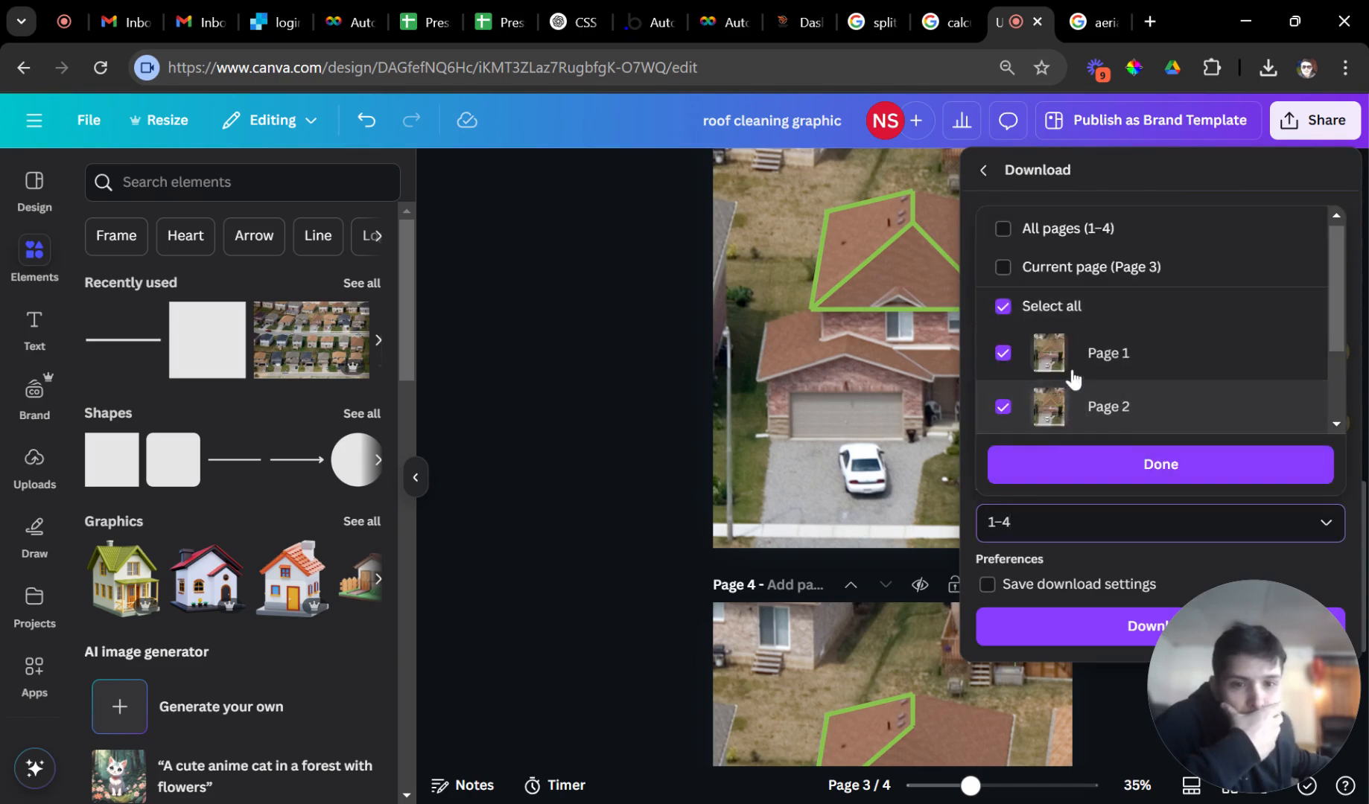
pyautogui.scroll(-2, 1073, 377)
pyautogui.scroll(2, 1058, 268)
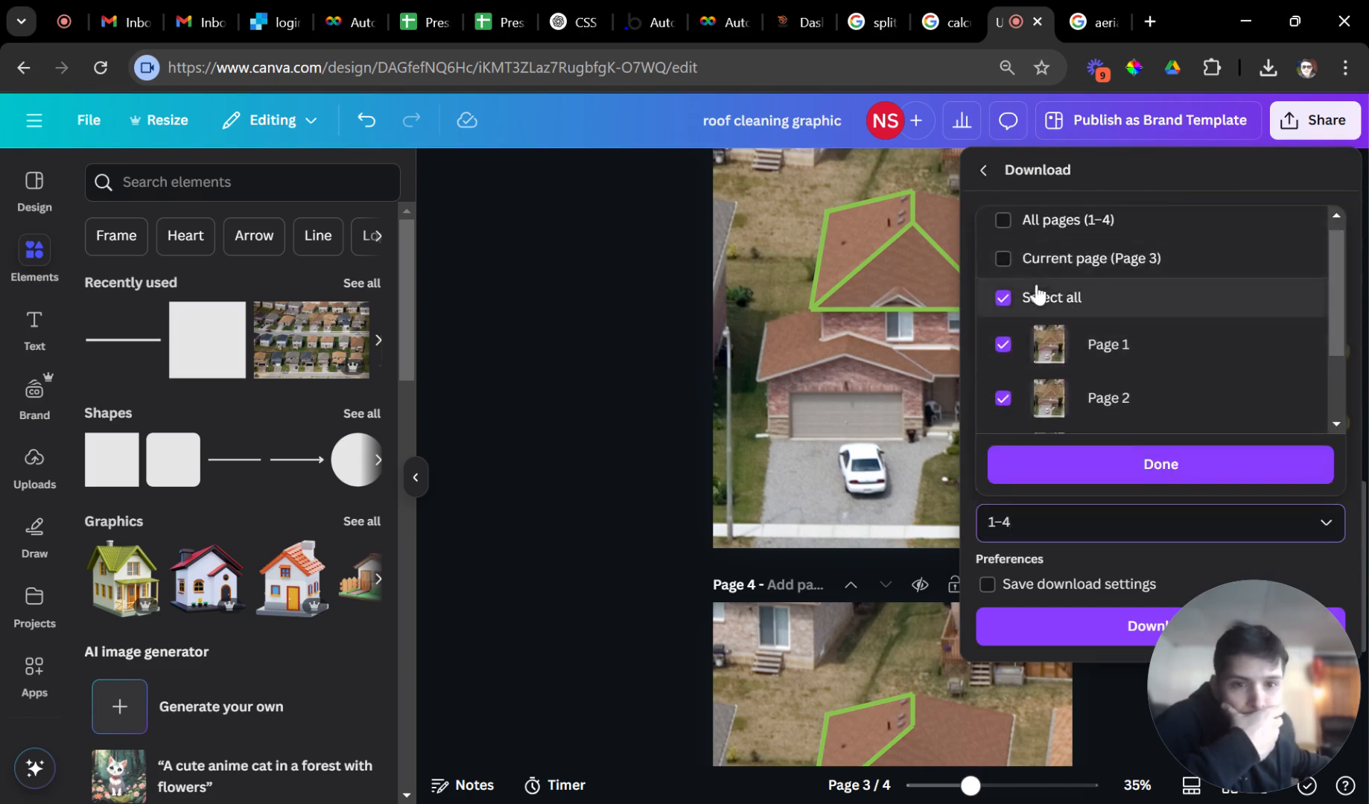
pyautogui.click(1041, 267)
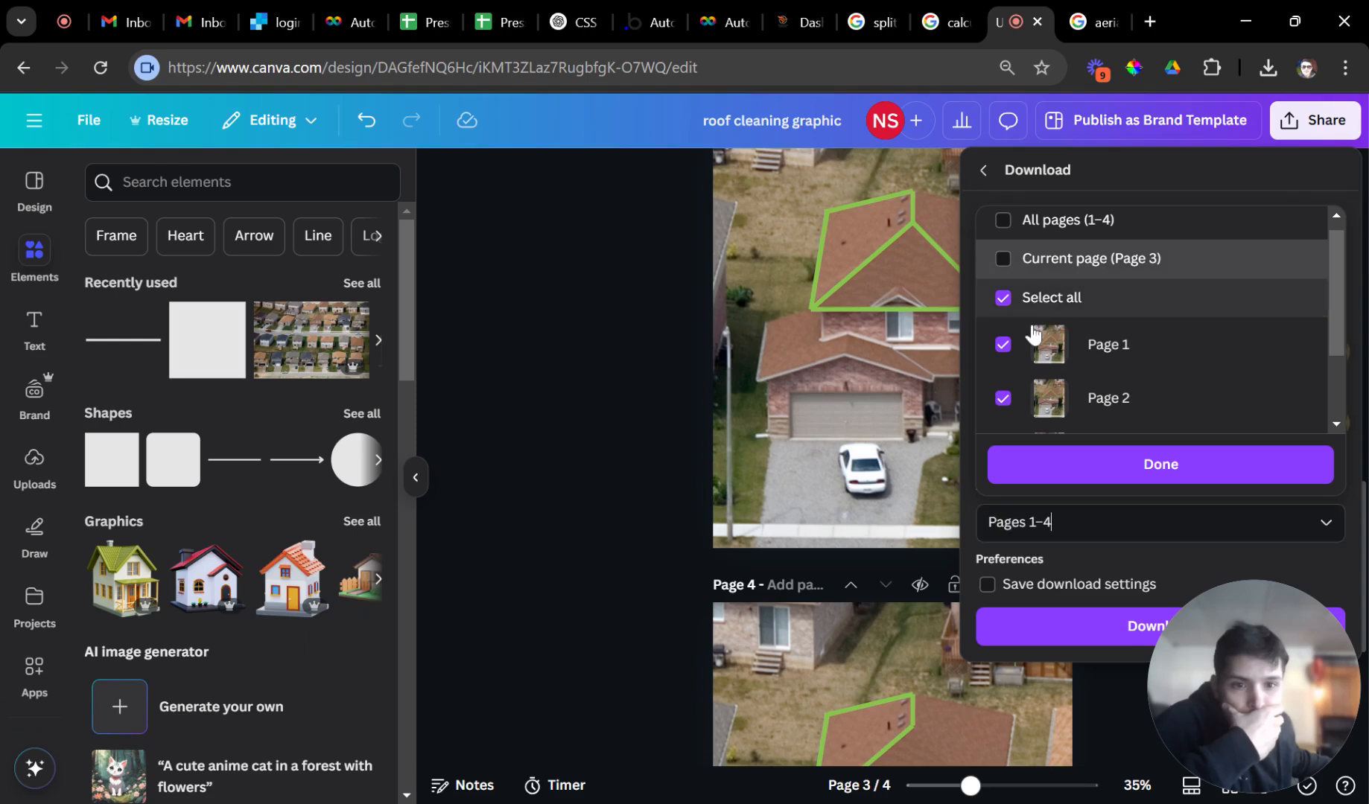
pyautogui.click(1032, 311)
pyautogui.scroll(-2, 1039, 339)
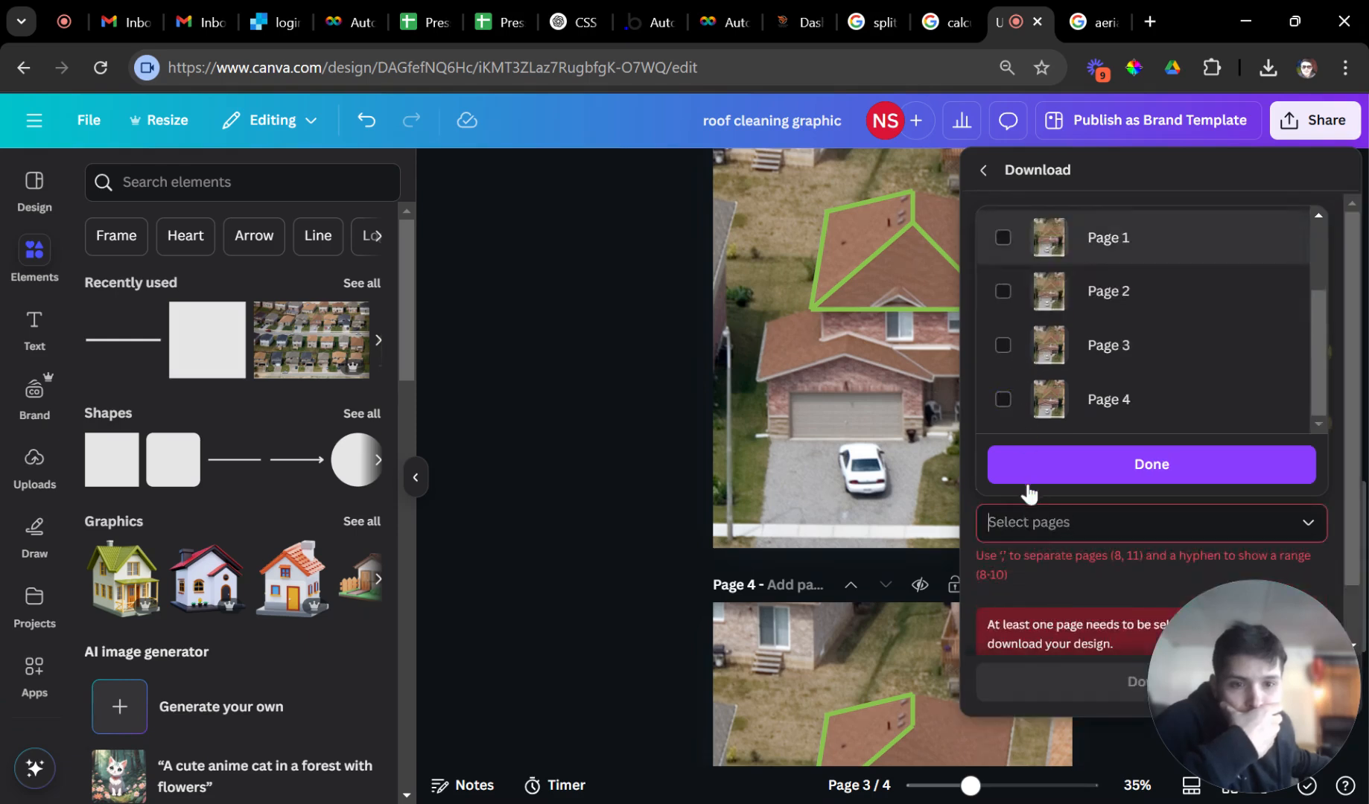
pyautogui.write('3')
pyautogui.click(1045, 460)
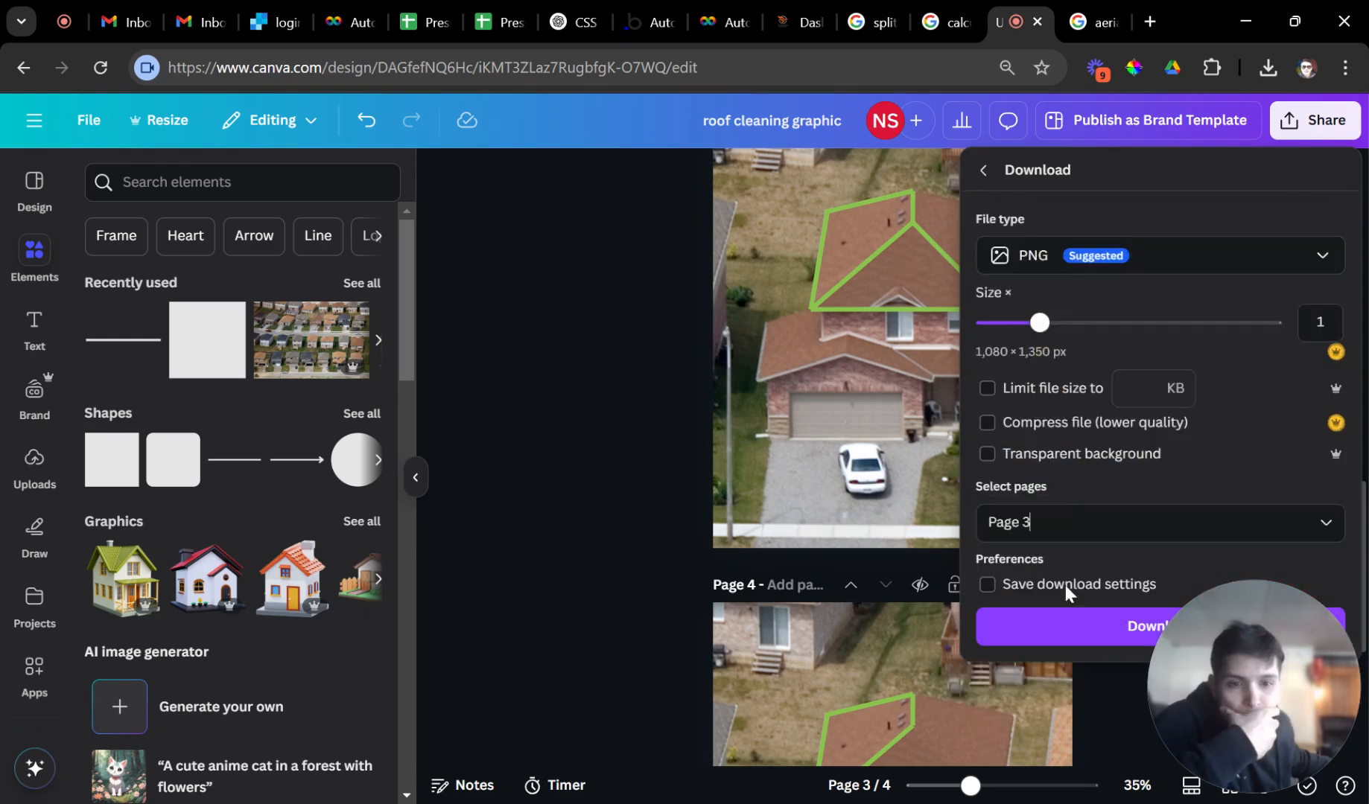
pyautogui.click(1063, 629)
# Download only page 4 as a PNG, then go back to the Autobidder tab.
pyautogui.click(1316, 123)
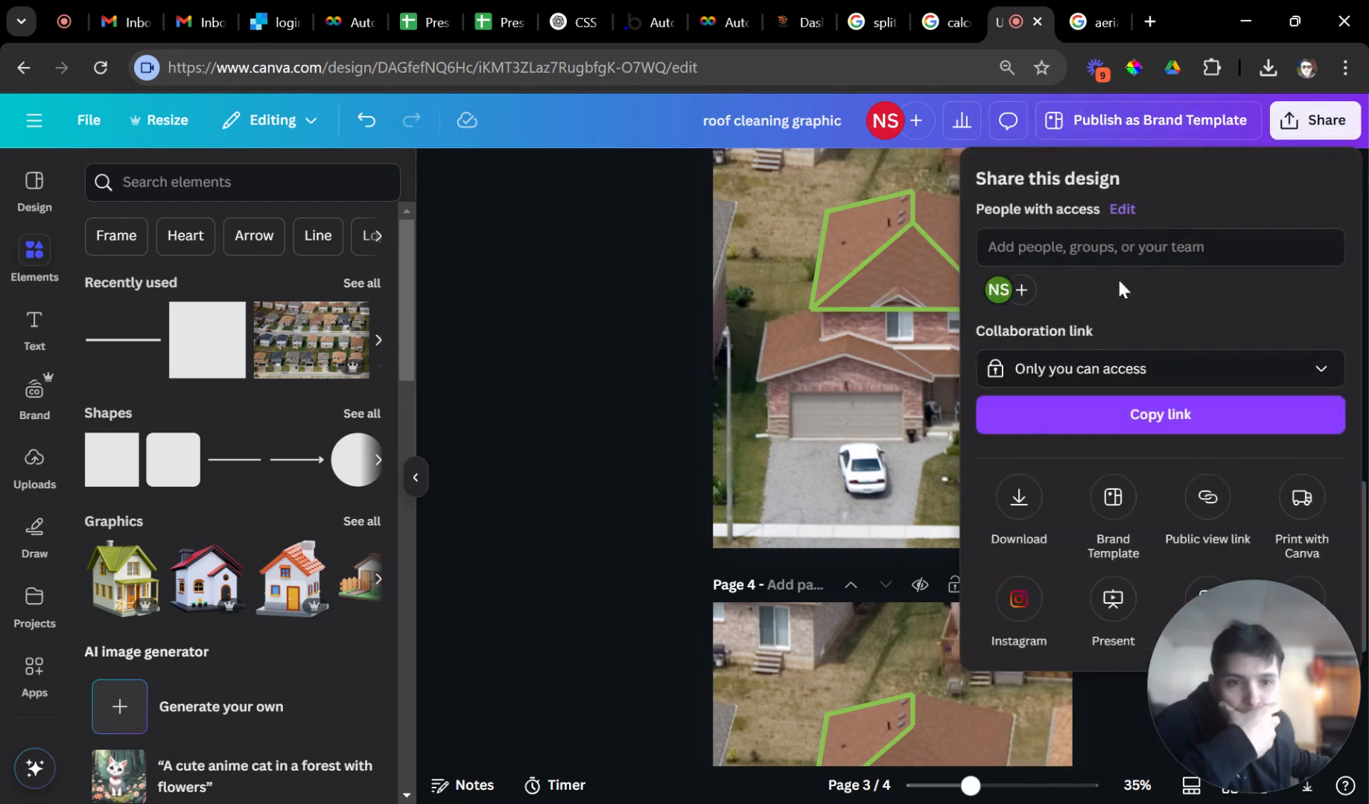
pyautogui.click(1019, 499)
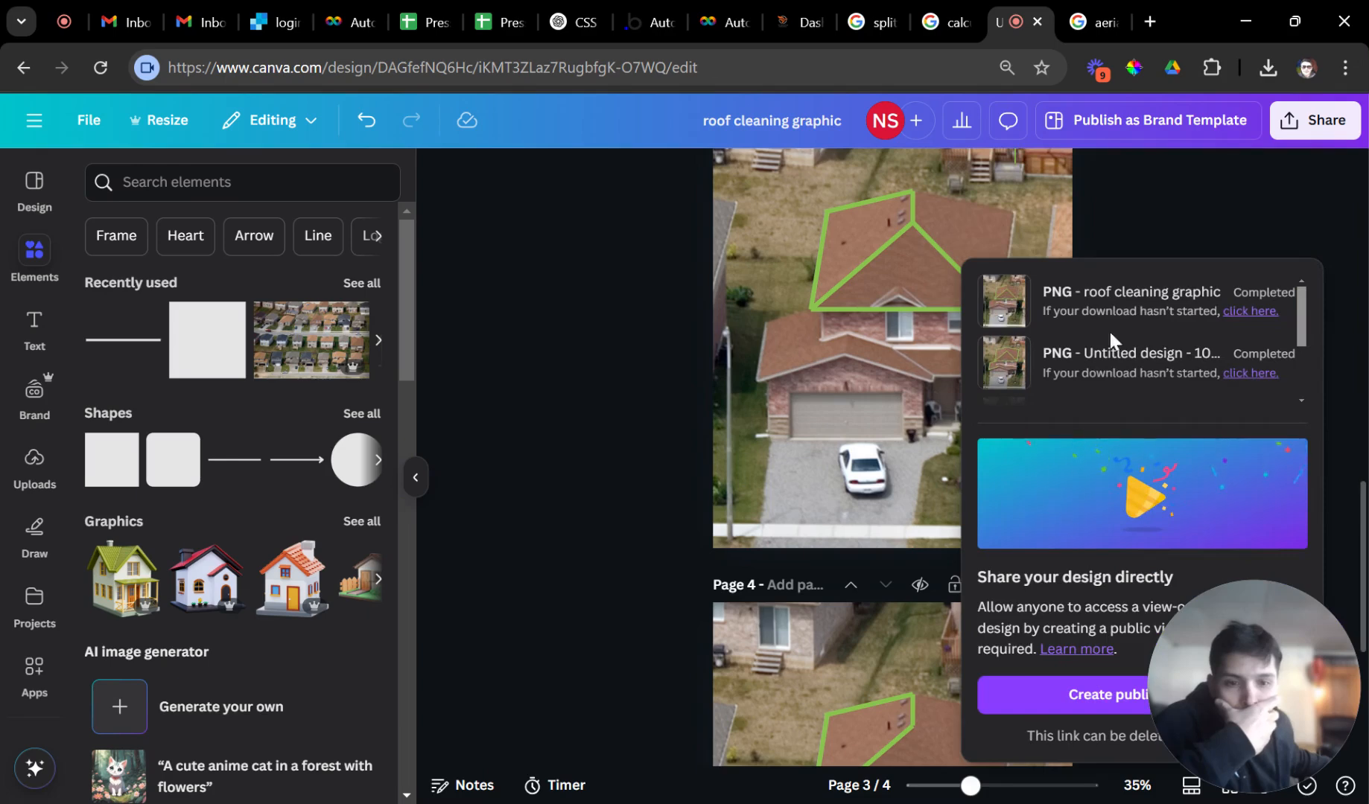
pyautogui.click(1182, 171)
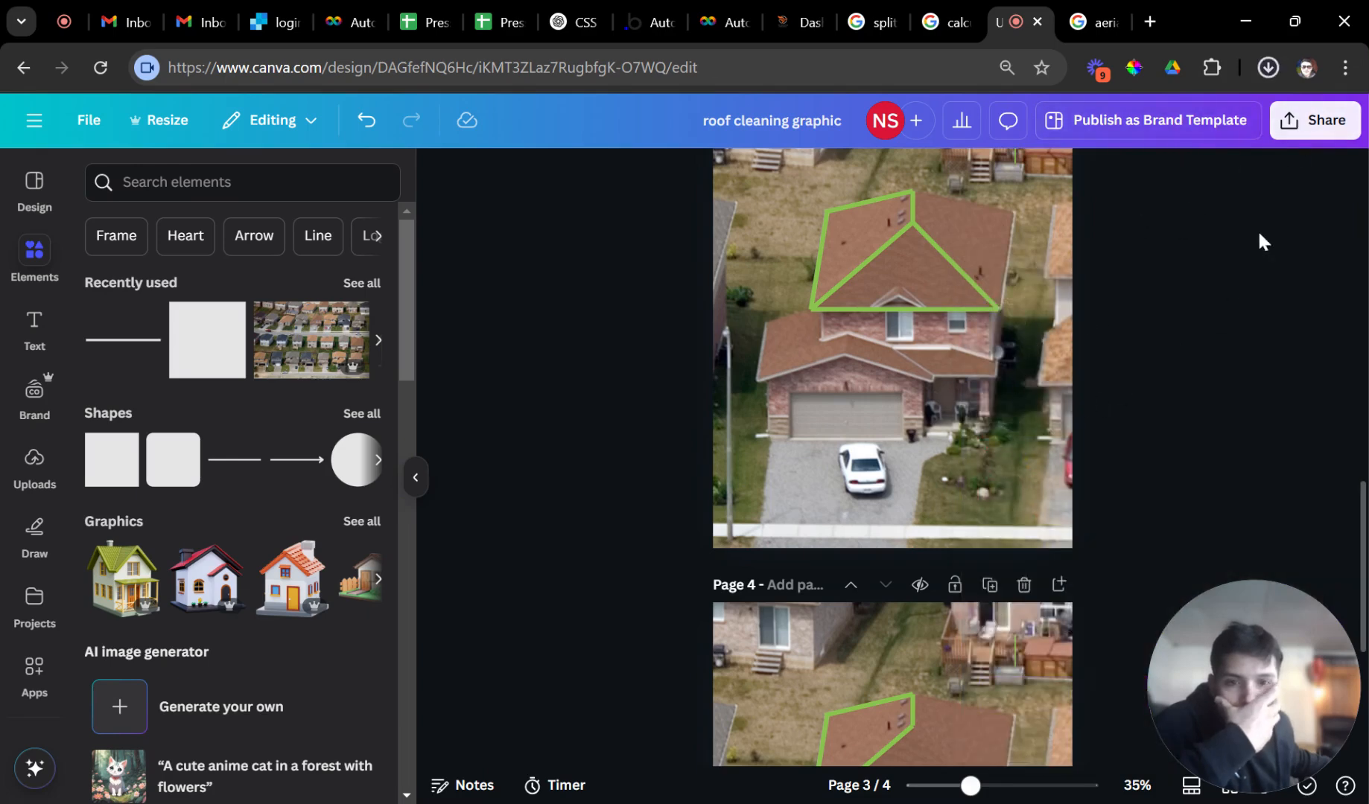
pyautogui.click(1325, 123)
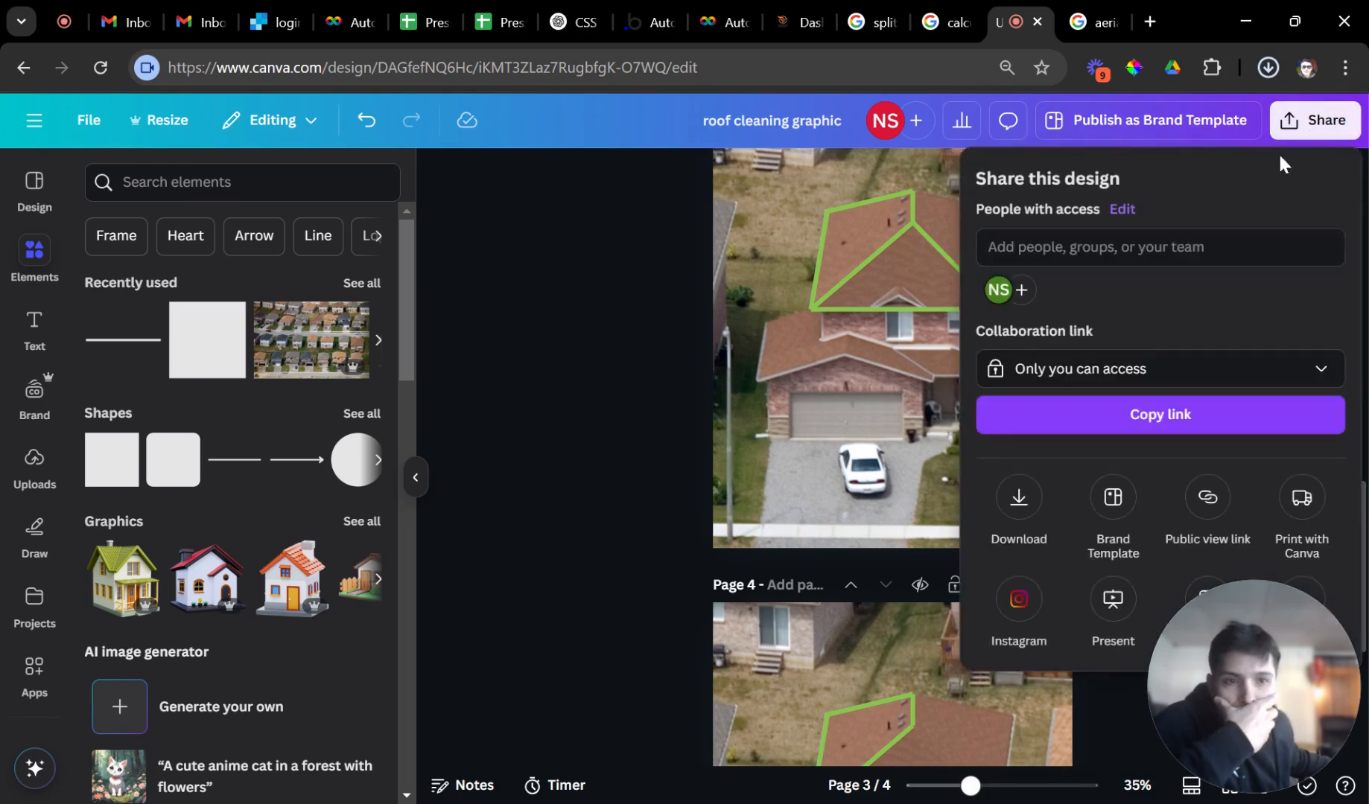
pyautogui.click(1018, 497)
pyautogui.click(987, 453)
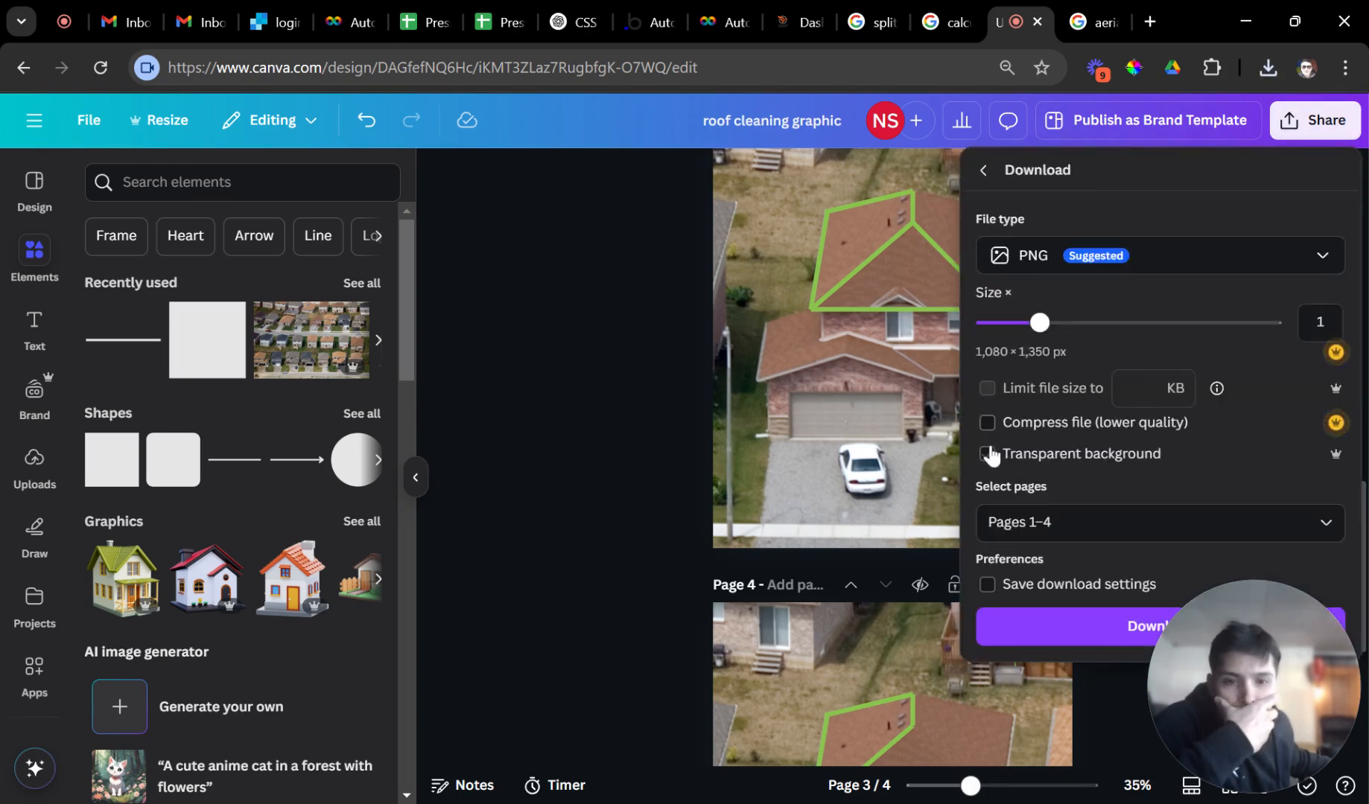
pyautogui.click(1045, 524)
pyautogui.scroll(-3, 1054, 369)
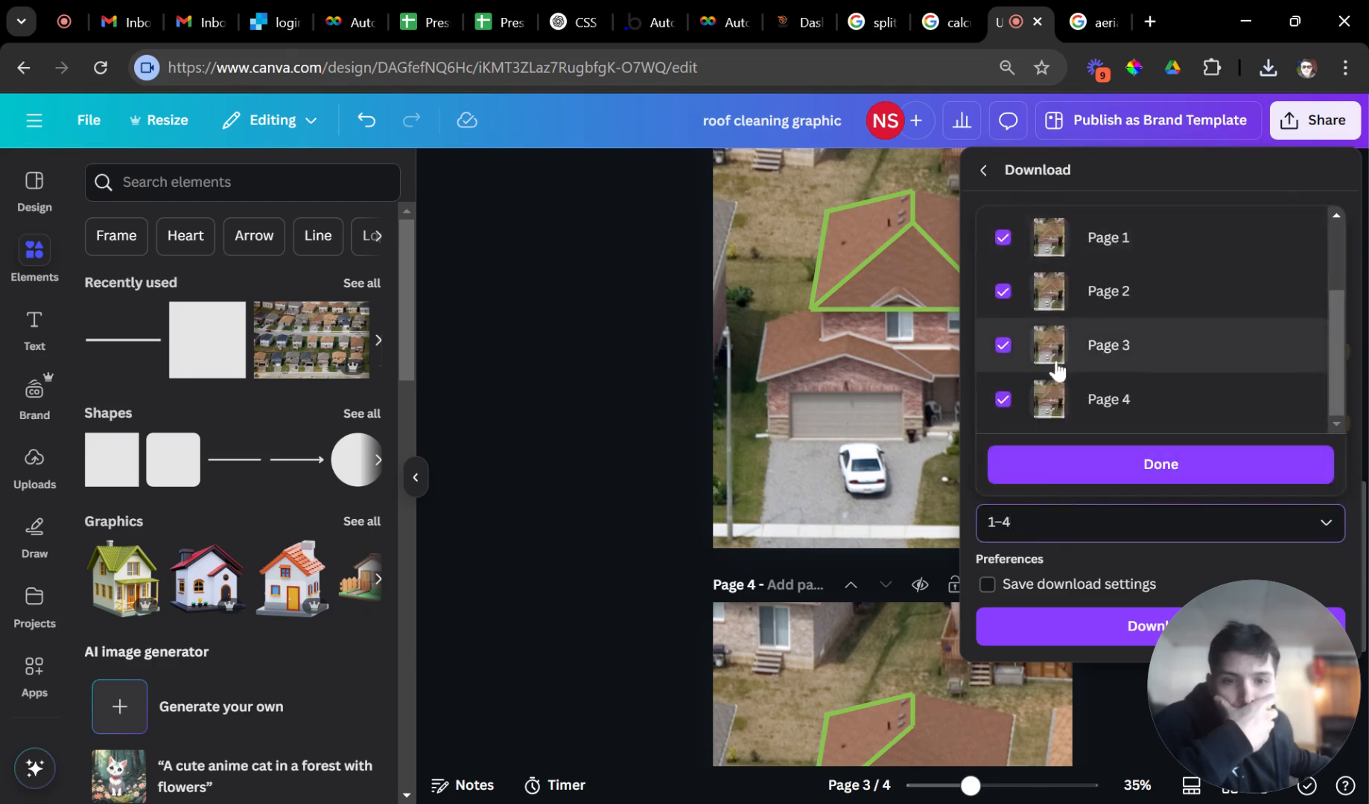
pyautogui.click(1003, 239)
pyautogui.click(1003, 292)
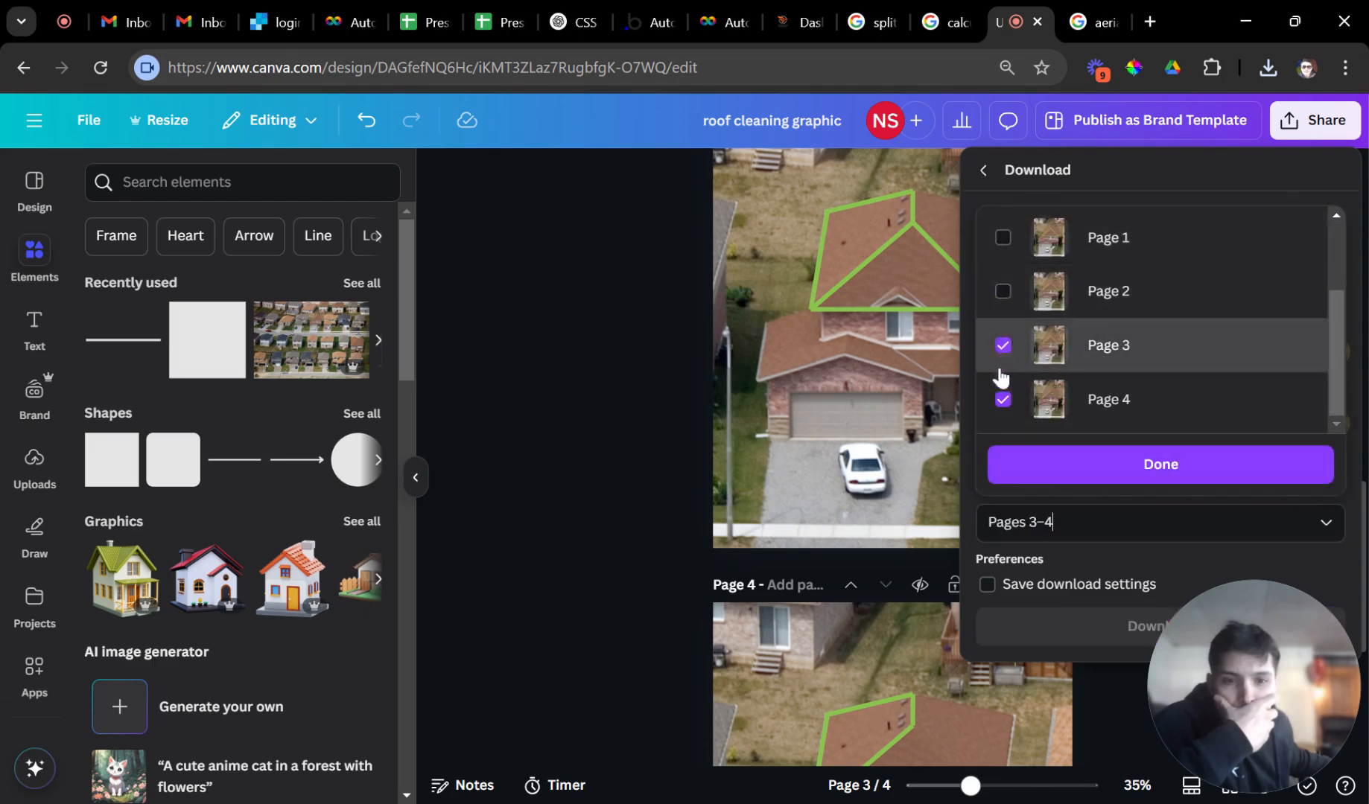
pyautogui.click(1003, 346)
pyautogui.click(1031, 477)
pyautogui.click(1075, 642)
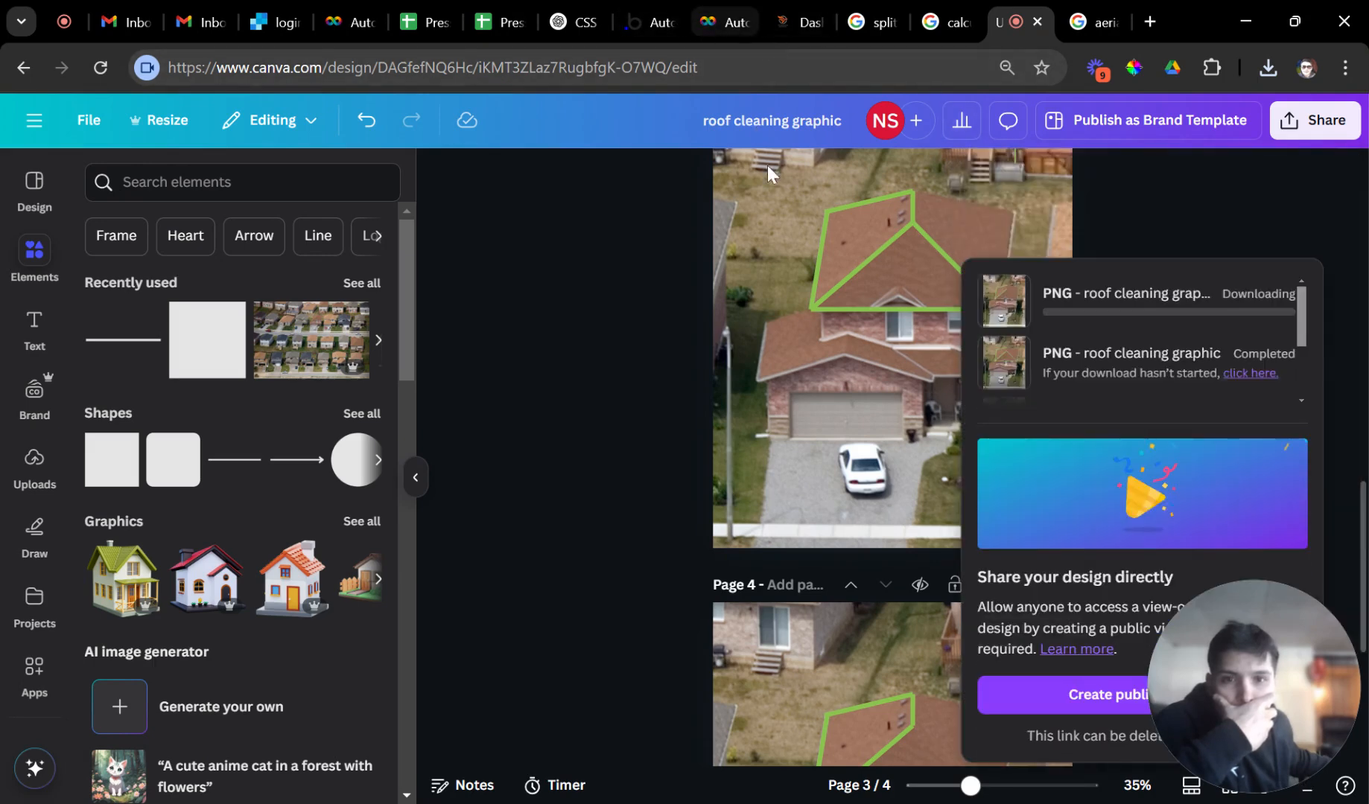
pyautogui.click(704, 26)
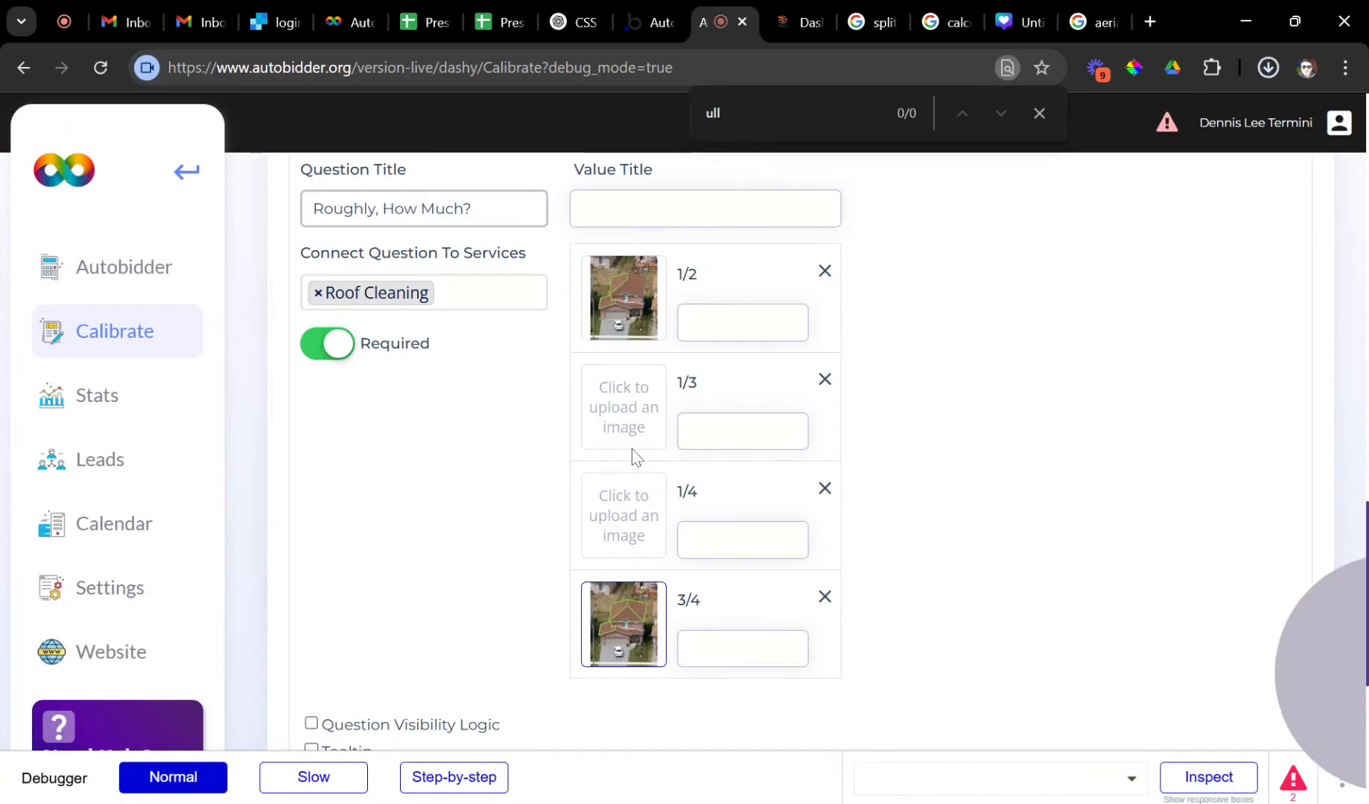
# Upload a roof image to the 1/4 option and begin setting the 1/2 option's multiplier to .65.
pyautogui.click(622, 527)
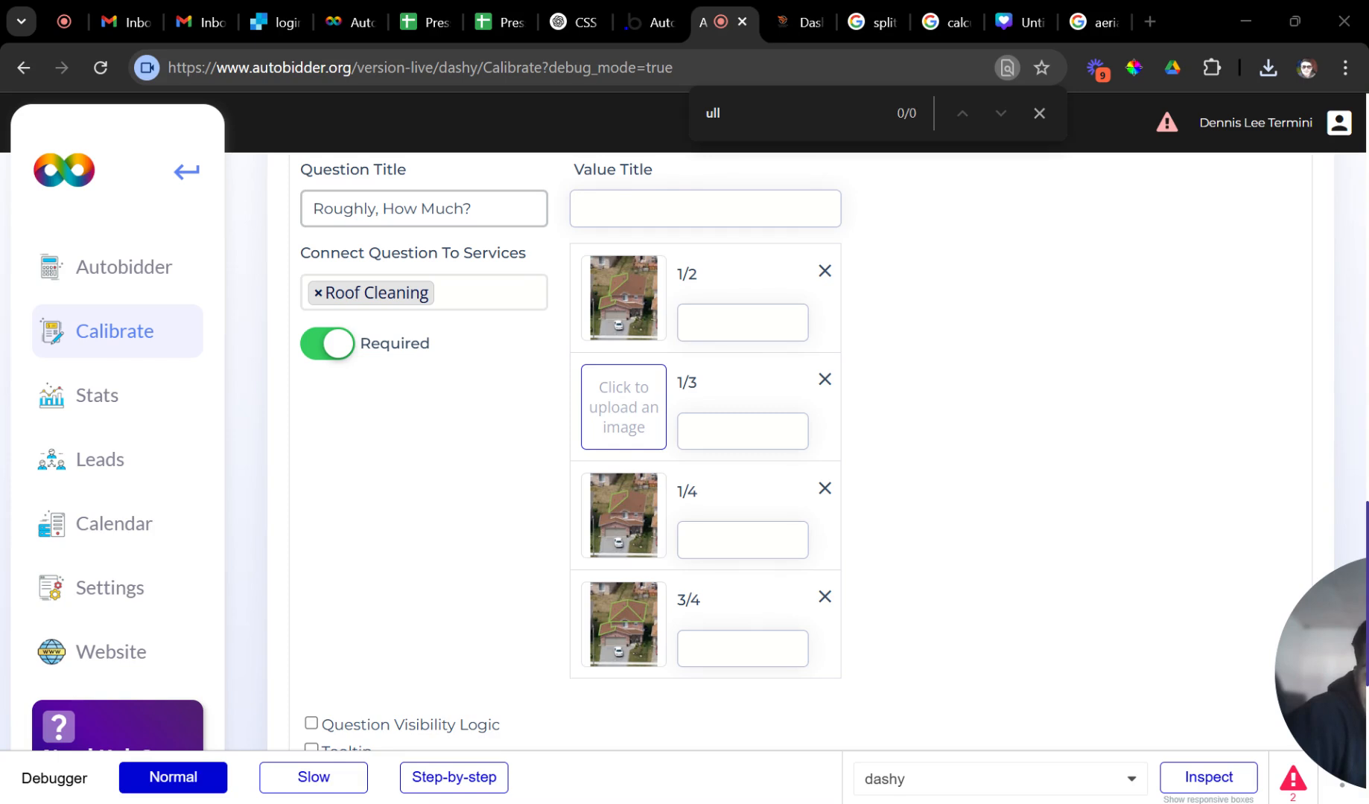
pyautogui.click(743, 323)
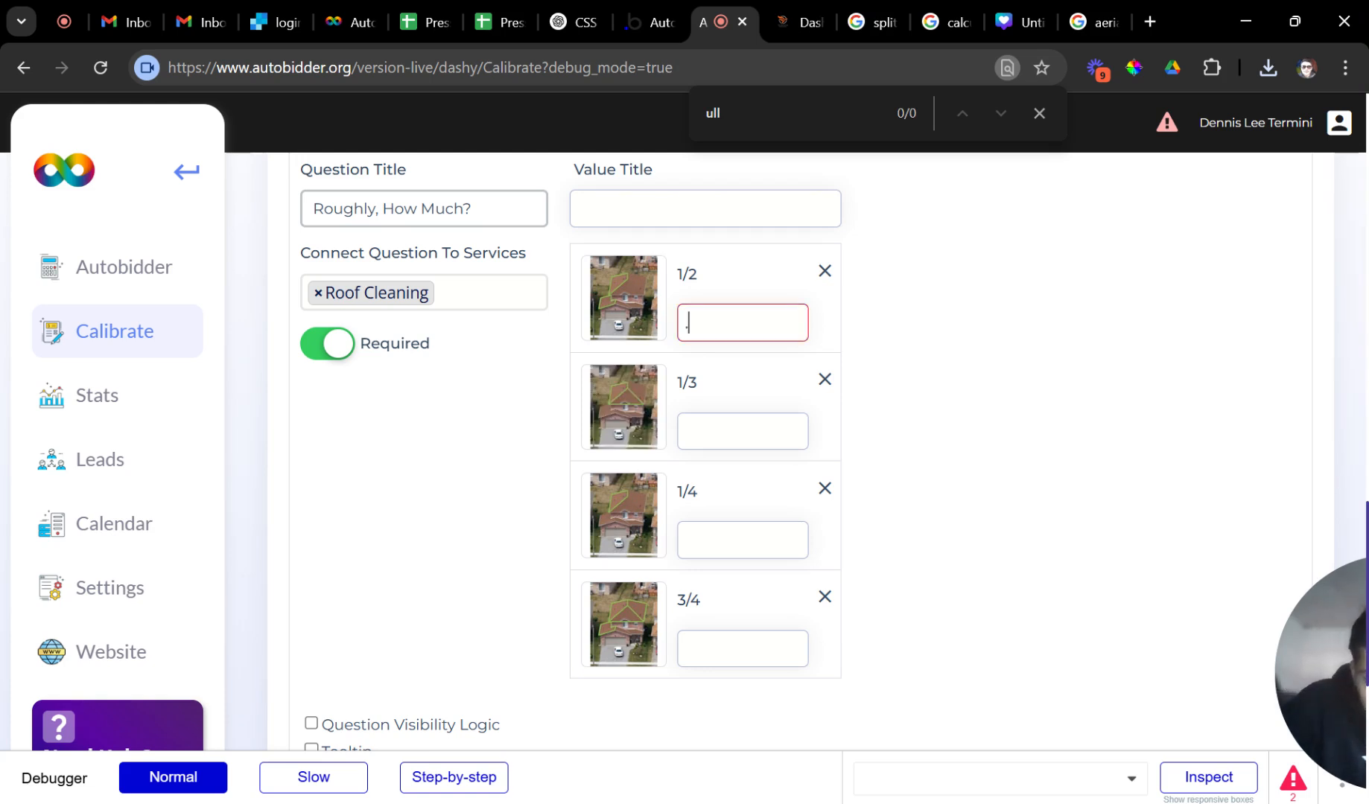
# Set the roof multipliers: 0.6 for 1/3, 0.589 for 1/4 and 0.69 for 3/4.
pyautogui.click(748, 424)
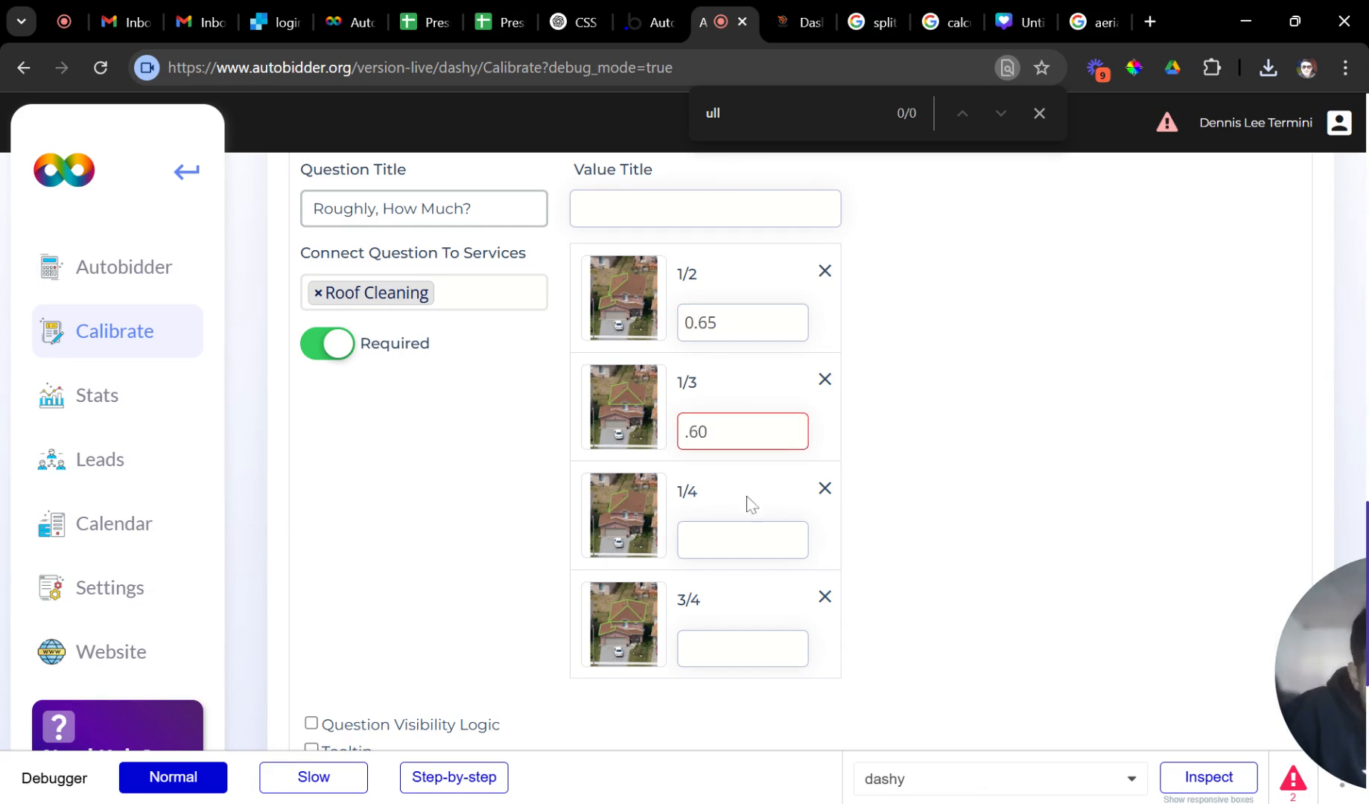
pyautogui.click(744, 540)
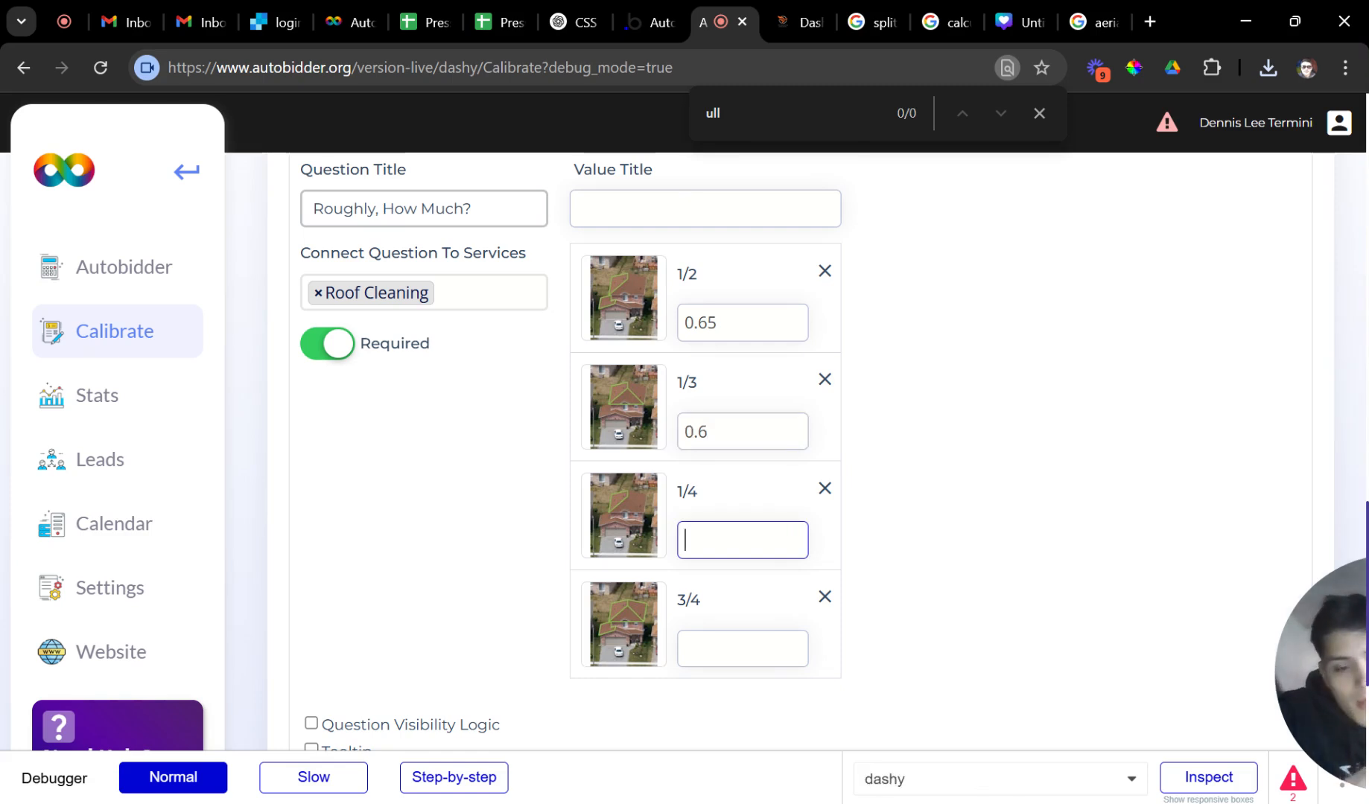
pyautogui.write('.589')
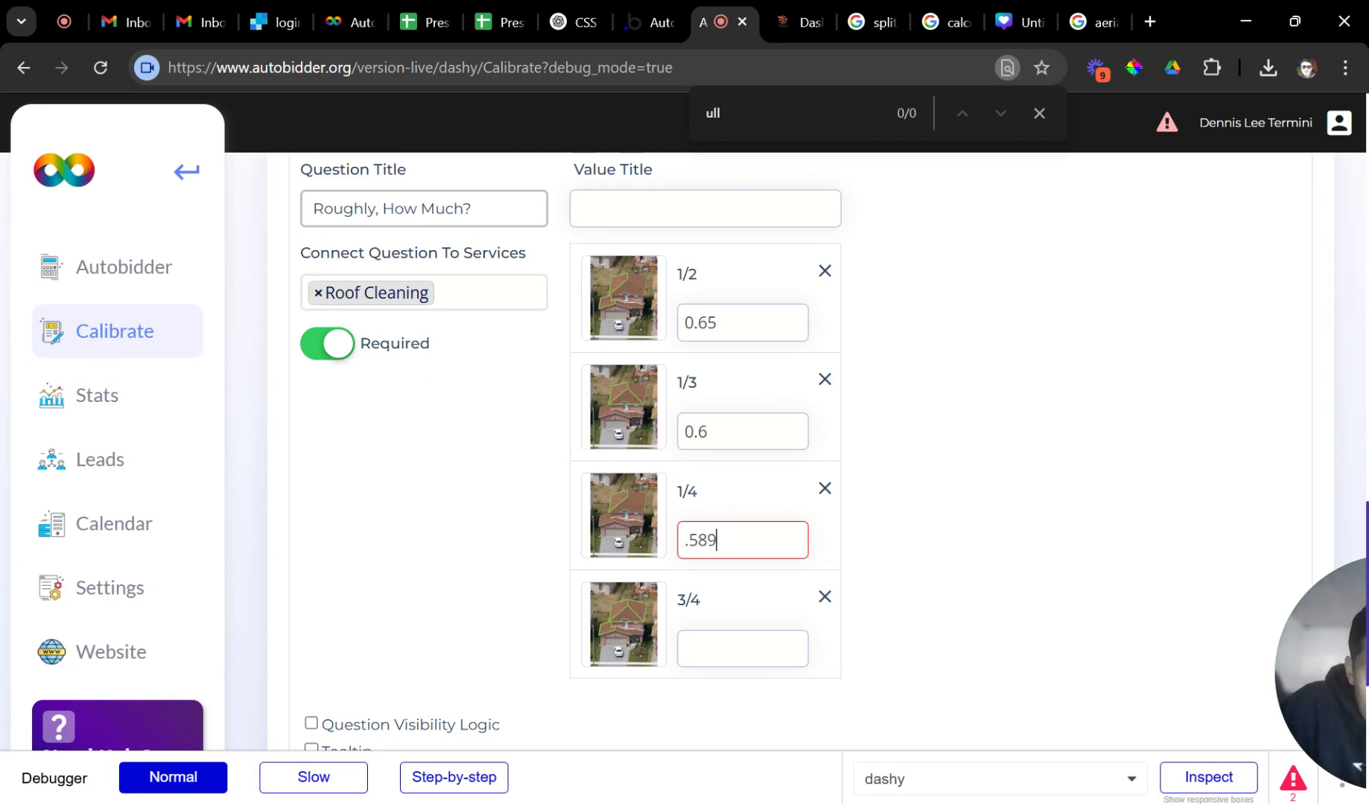
pyautogui.press('Tab')
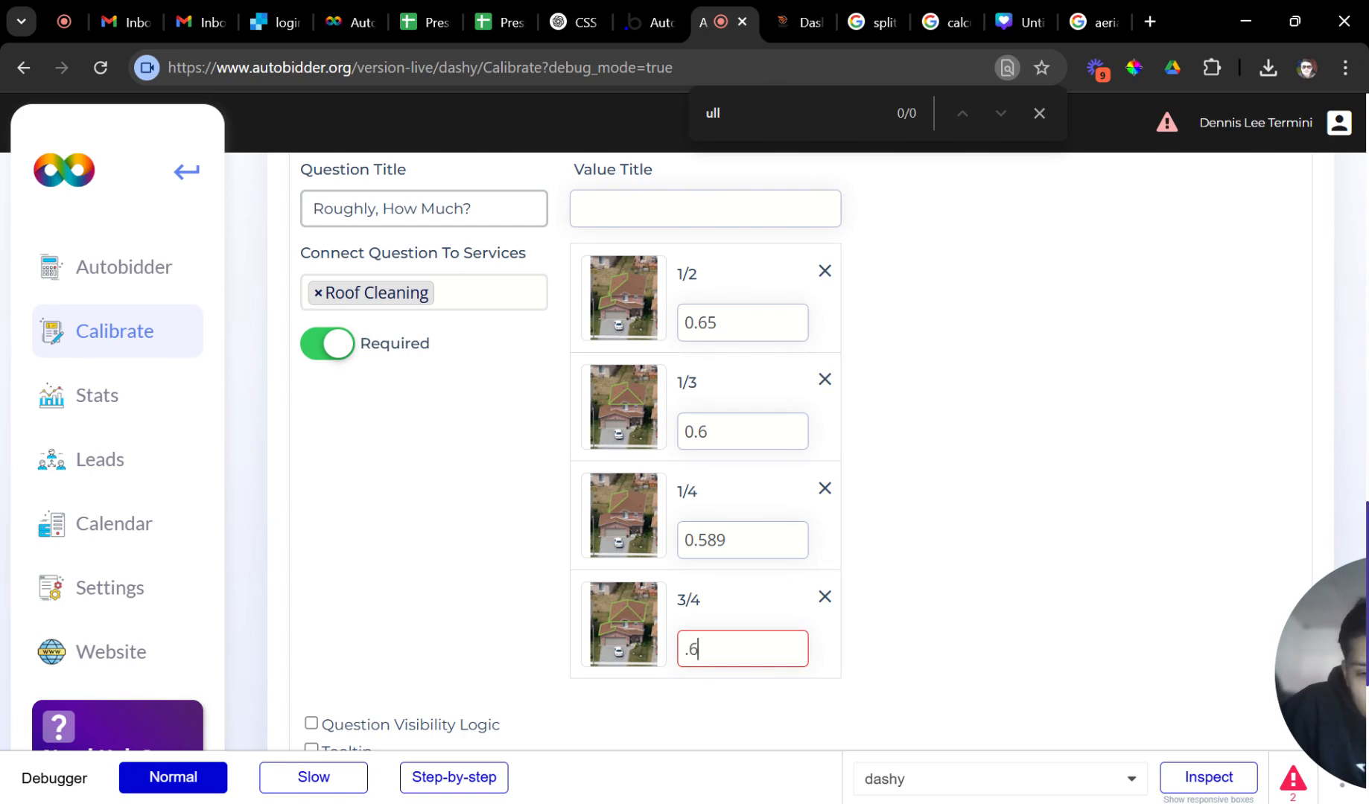
pyautogui.click(988, 548)
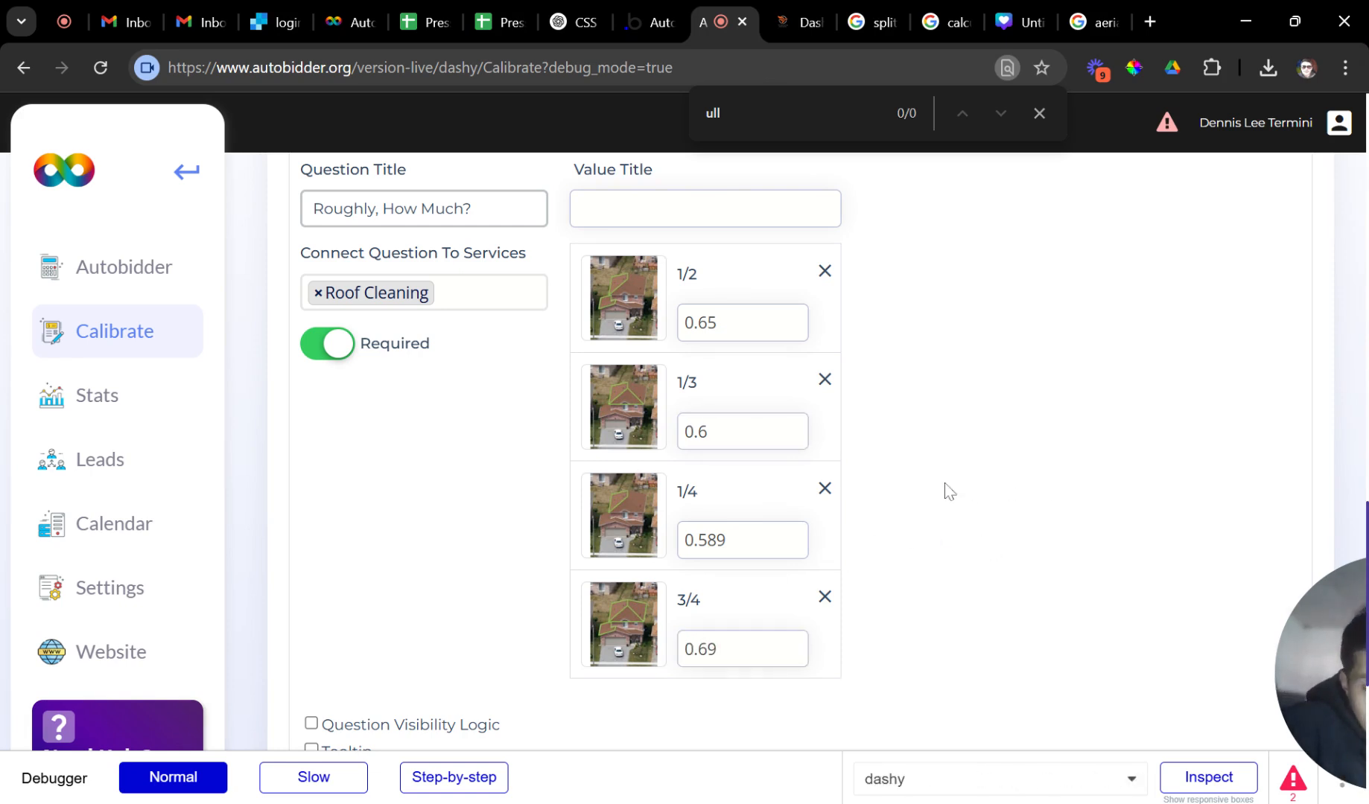
pyautogui.scroll(3, 809, 393)
# Collapse the Roughly, How Much? and Full or Partial? questions and view pricing showing Roof Cleaning at $2316.6.
pyautogui.click(733, 314)
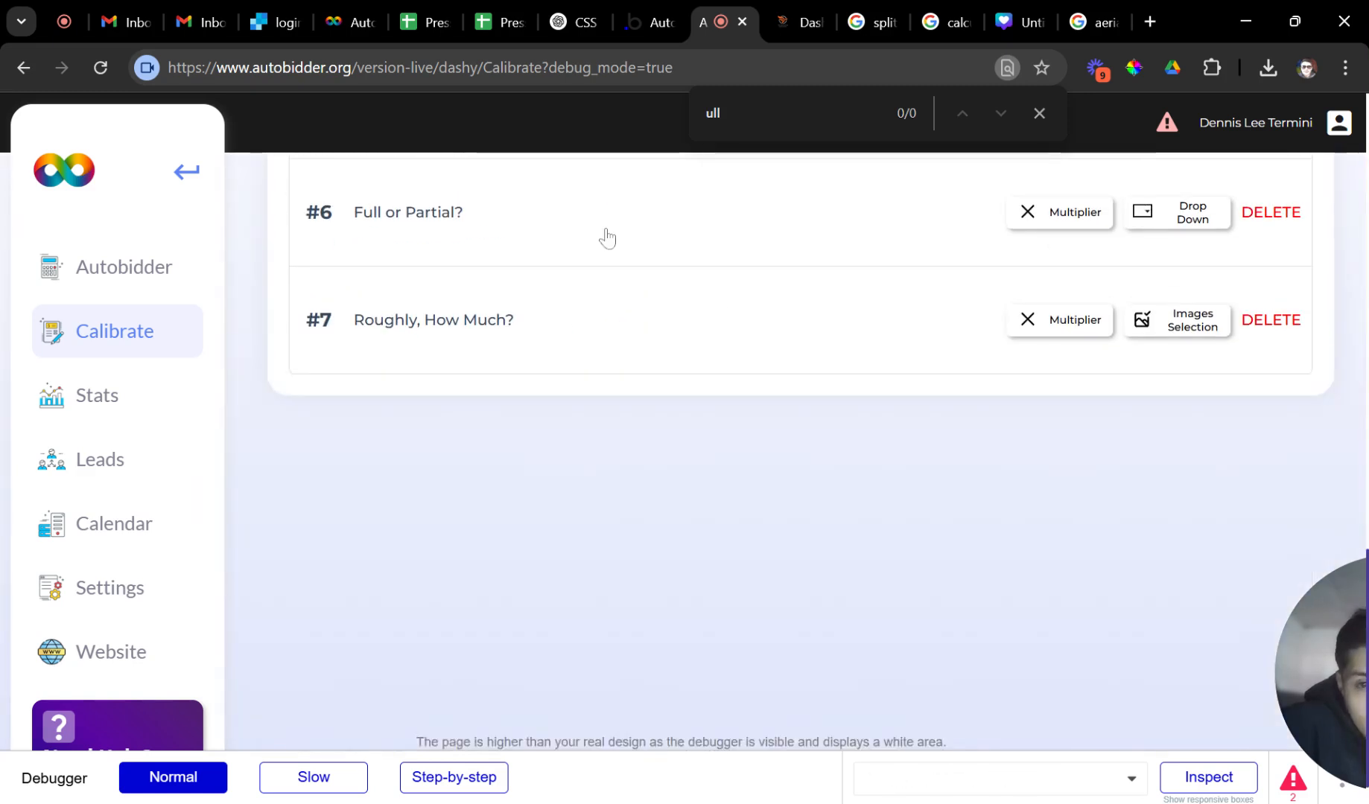
pyautogui.click(675, 262)
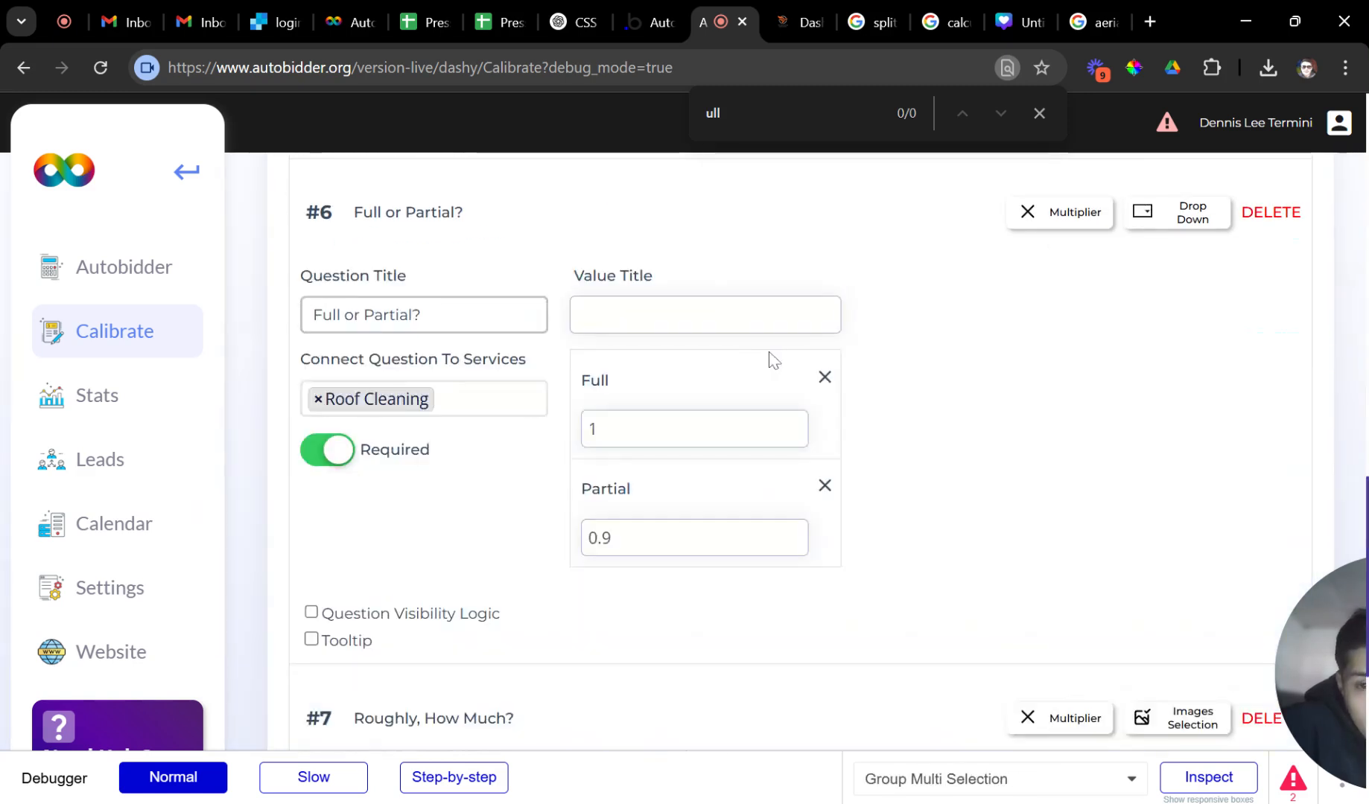
pyautogui.scroll(-2, 722, 522)
pyautogui.click(719, 521)
pyautogui.scroll(3, 711, 522)
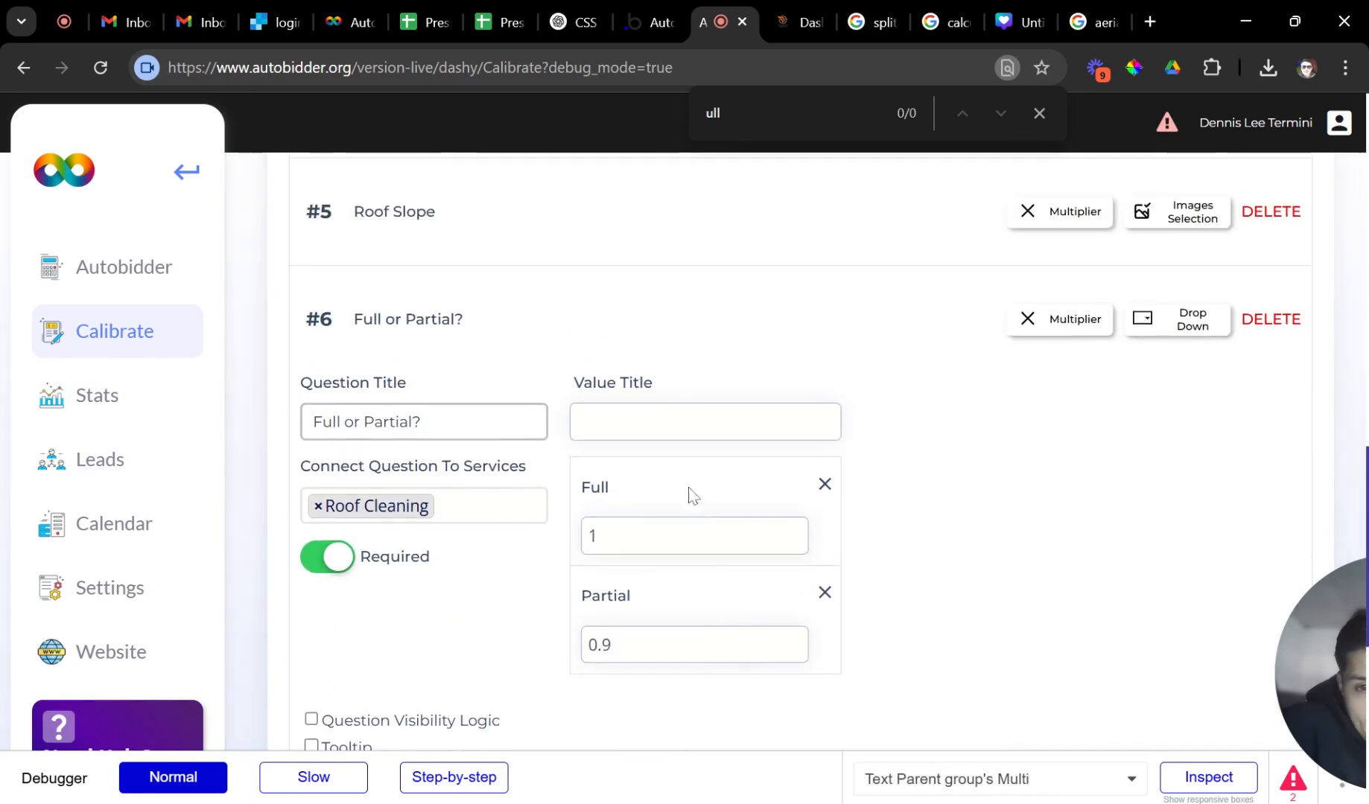
pyautogui.click(592, 313)
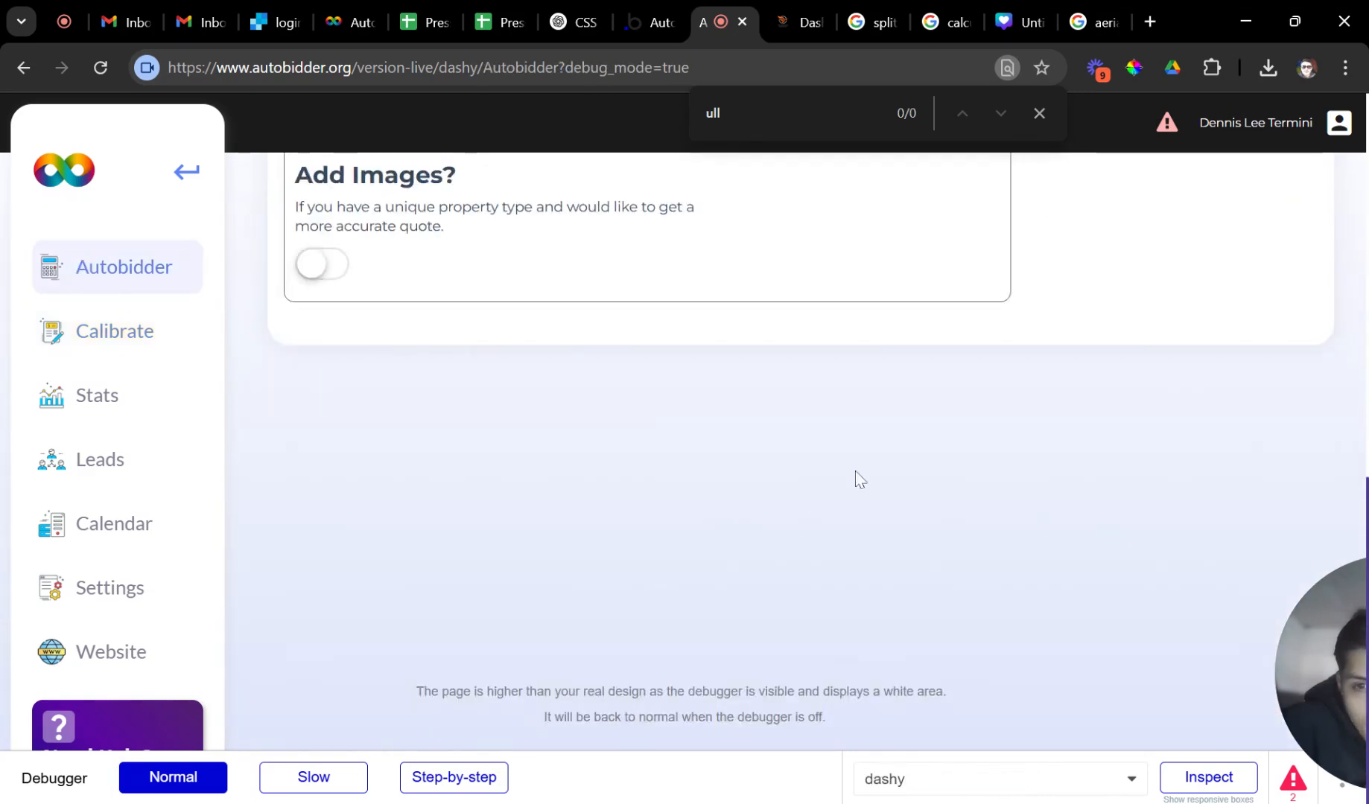
pyautogui.scroll(3, 514, 394)
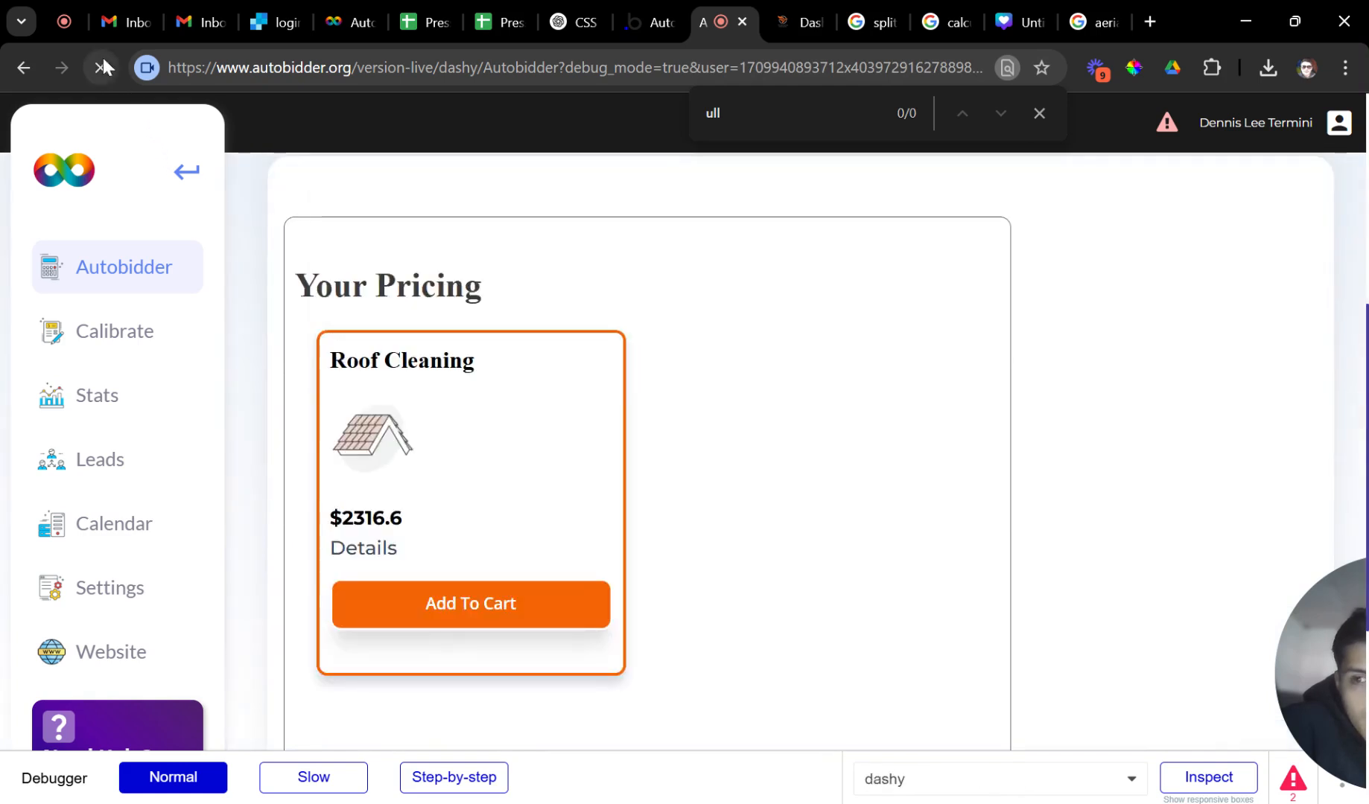
pyautogui.click(1040, 114)
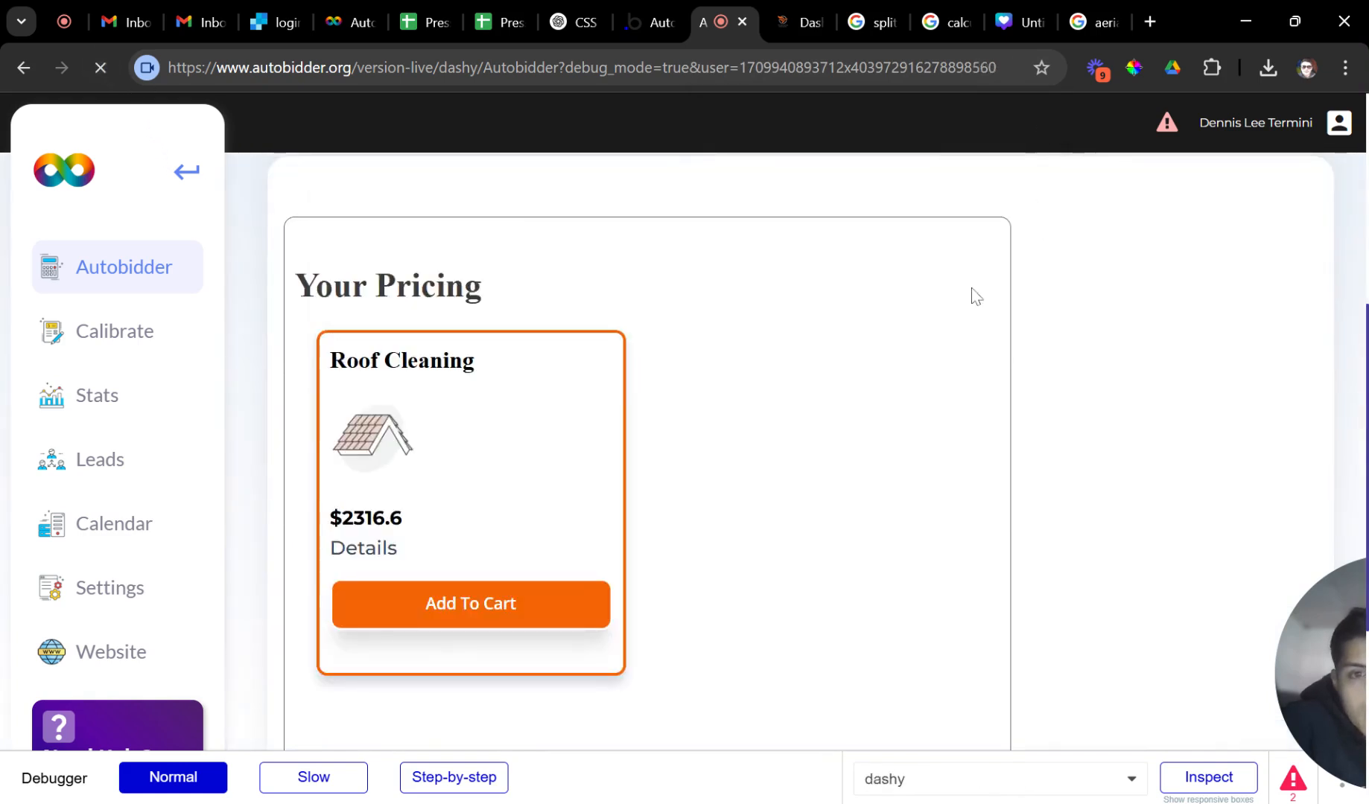
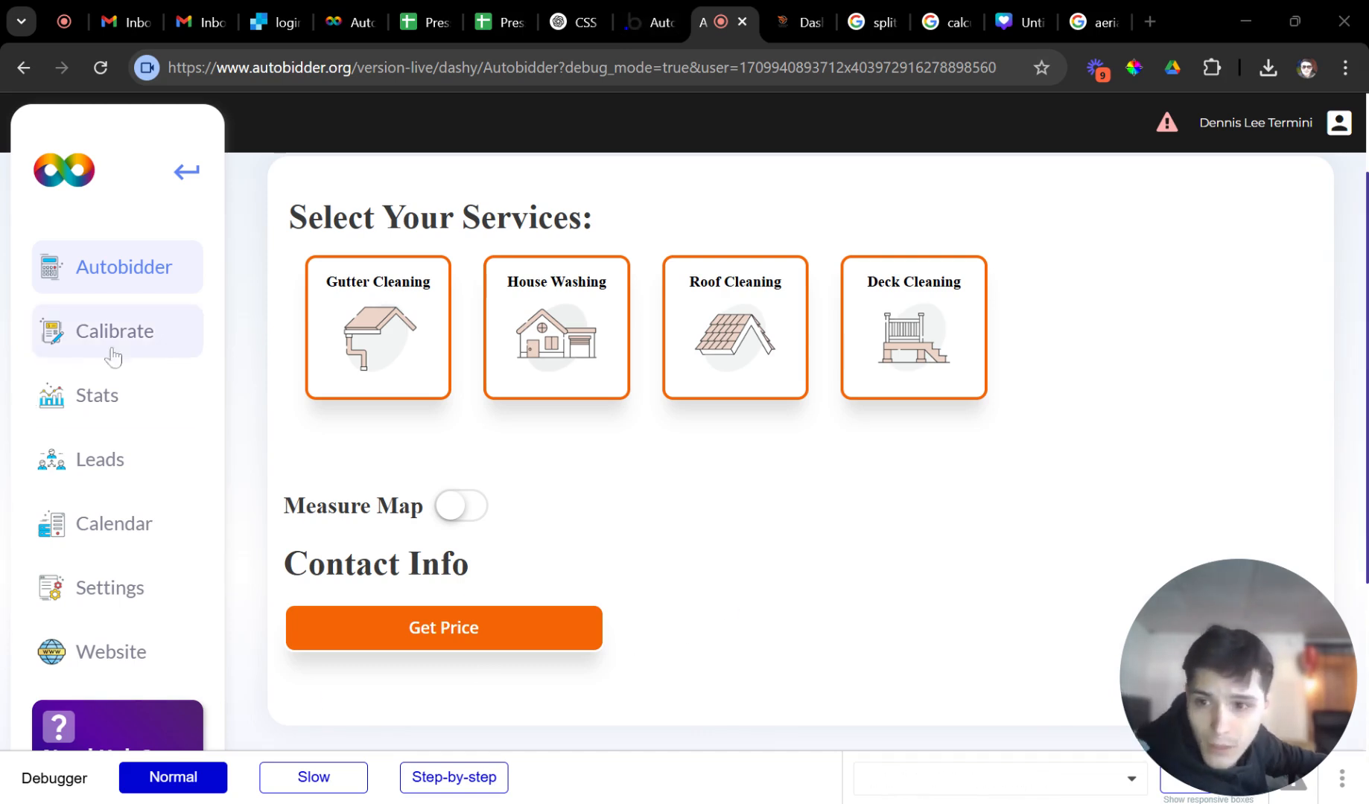
# In Calibrate, expand Roof Cleaning question #7 'Roughly, How Much?' and enable its Question Visibility Logic.
pyautogui.click(154, 347)
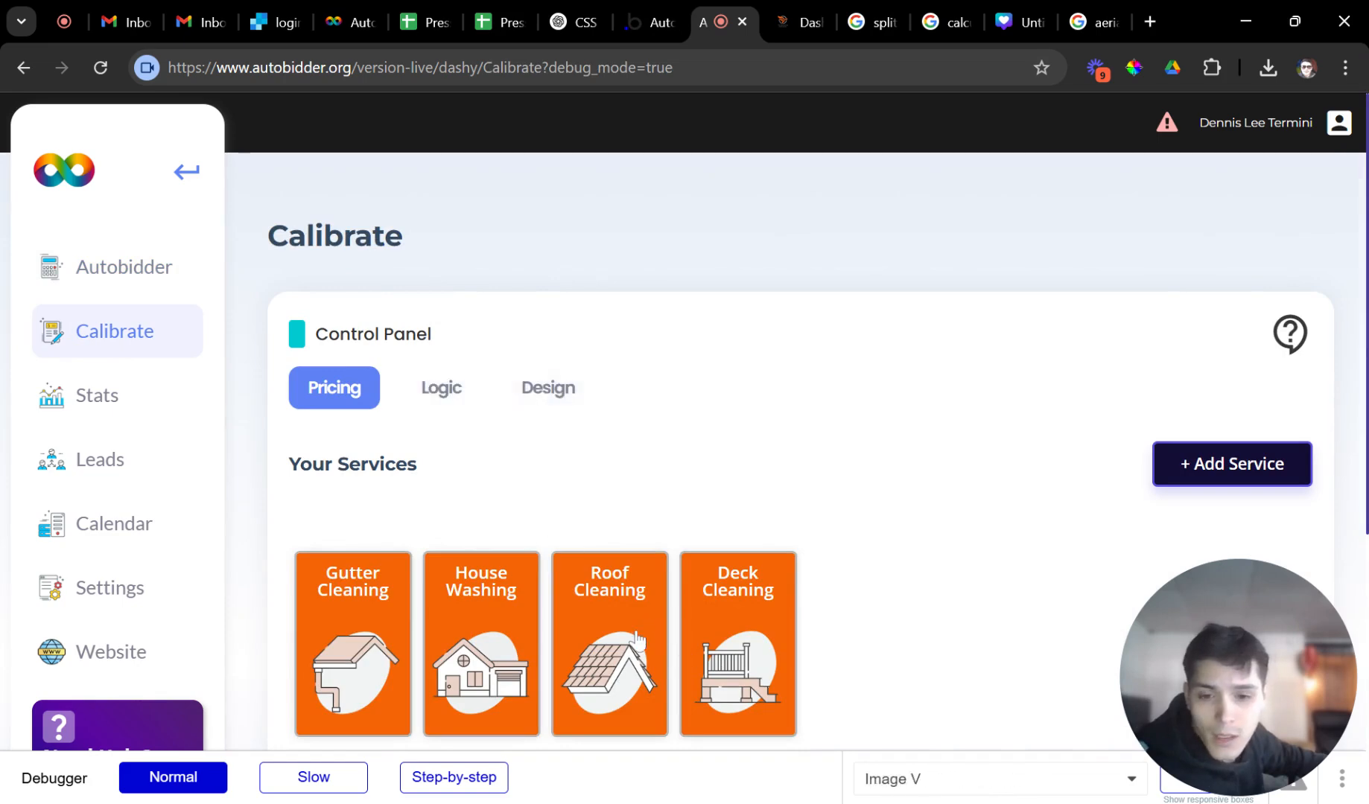
pyautogui.click(618, 618)
pyautogui.scroll(-3, 586, 566)
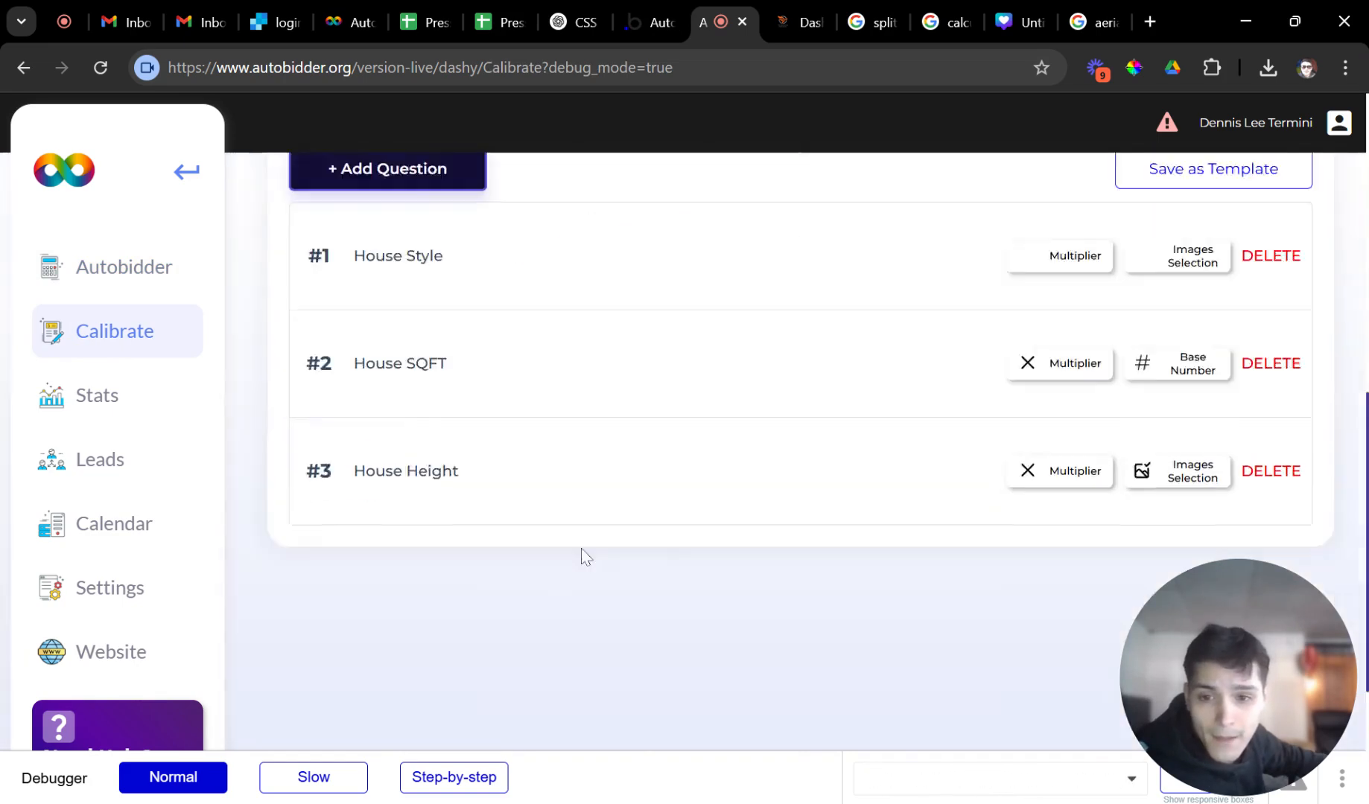
pyautogui.scroll(-4, 544, 526)
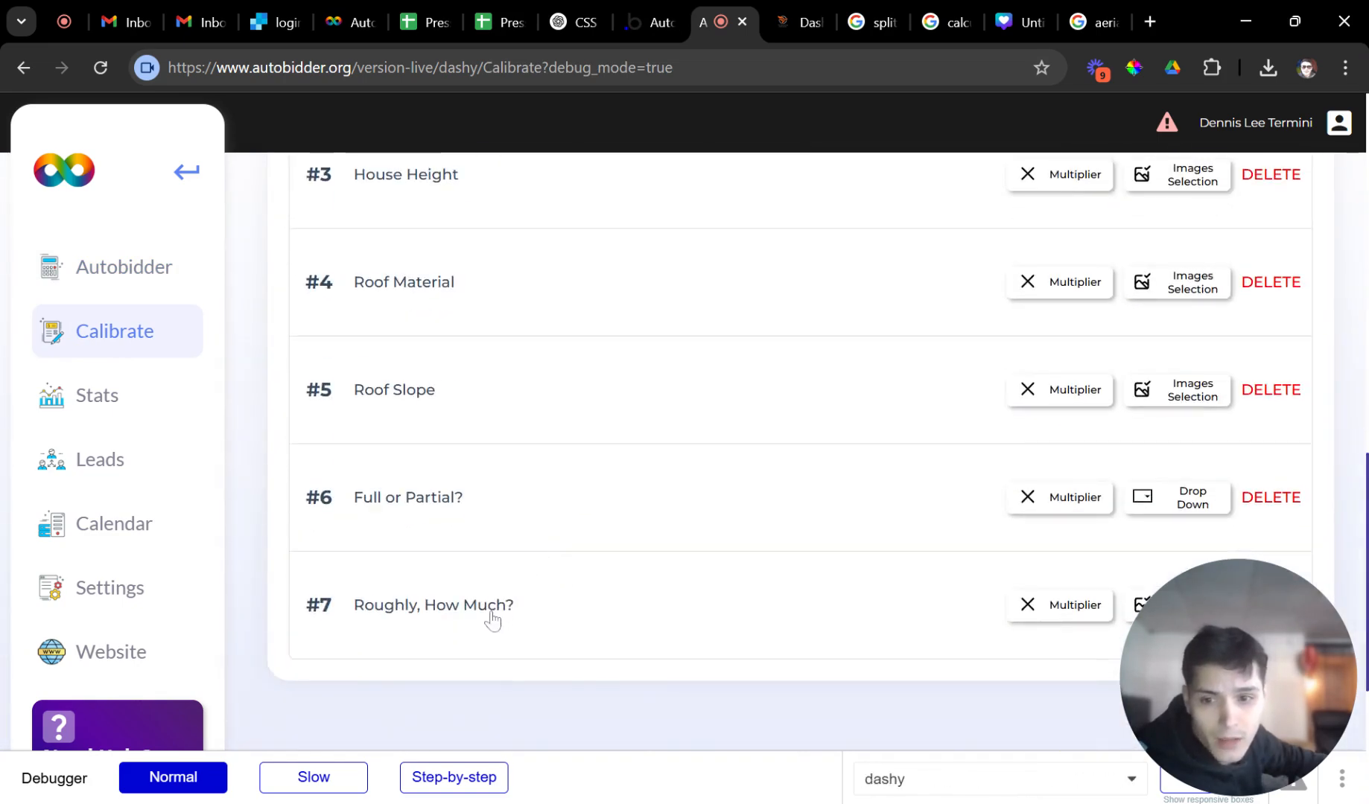
pyautogui.click(531, 628)
pyautogui.scroll(-7, 530, 588)
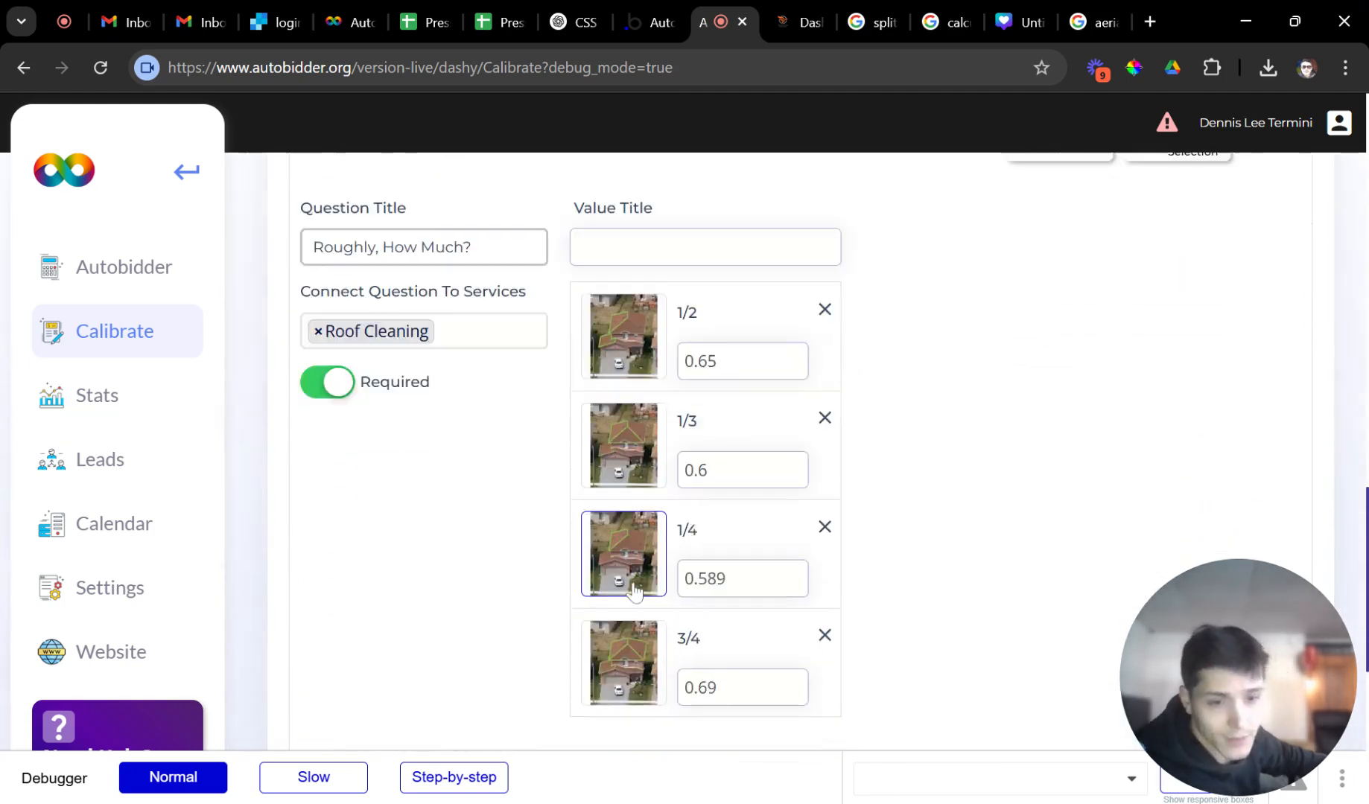
pyautogui.scroll(-3, 424, 641)
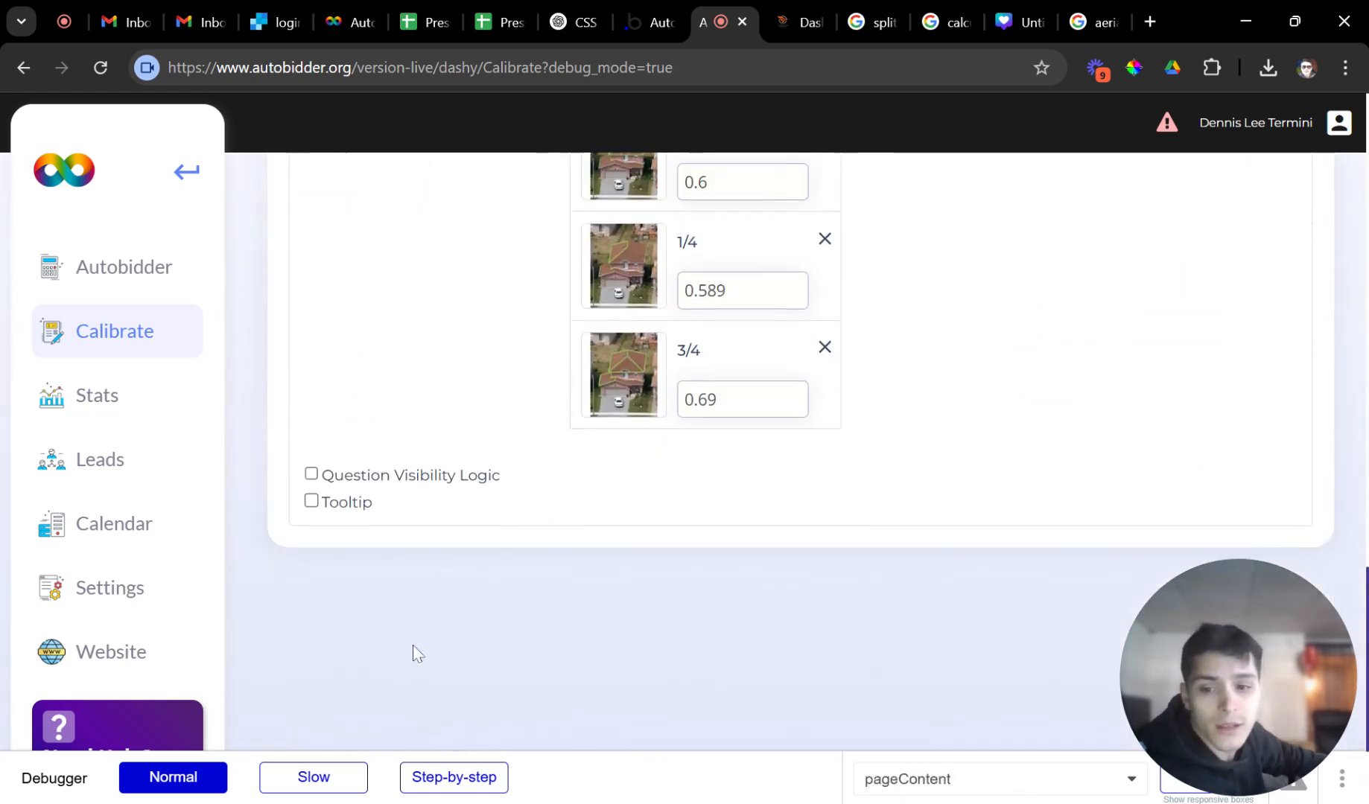
pyautogui.click(374, 483)
pyautogui.scroll(-2, 383, 486)
# Set the visibility condition to 'Full or Partial?' is 'Partial'.
pyautogui.scroll(1, 434, 349)
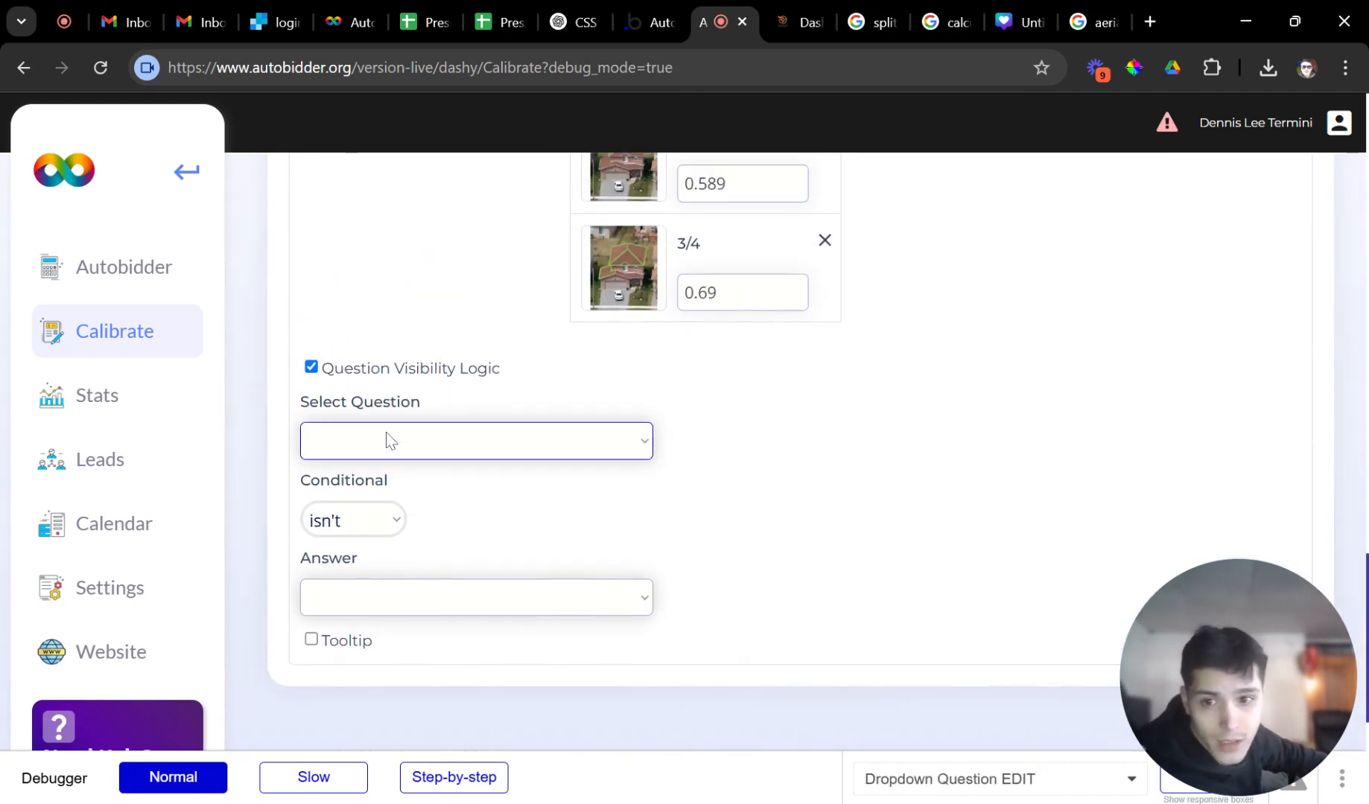
pyautogui.click(427, 430)
pyautogui.click(427, 426)
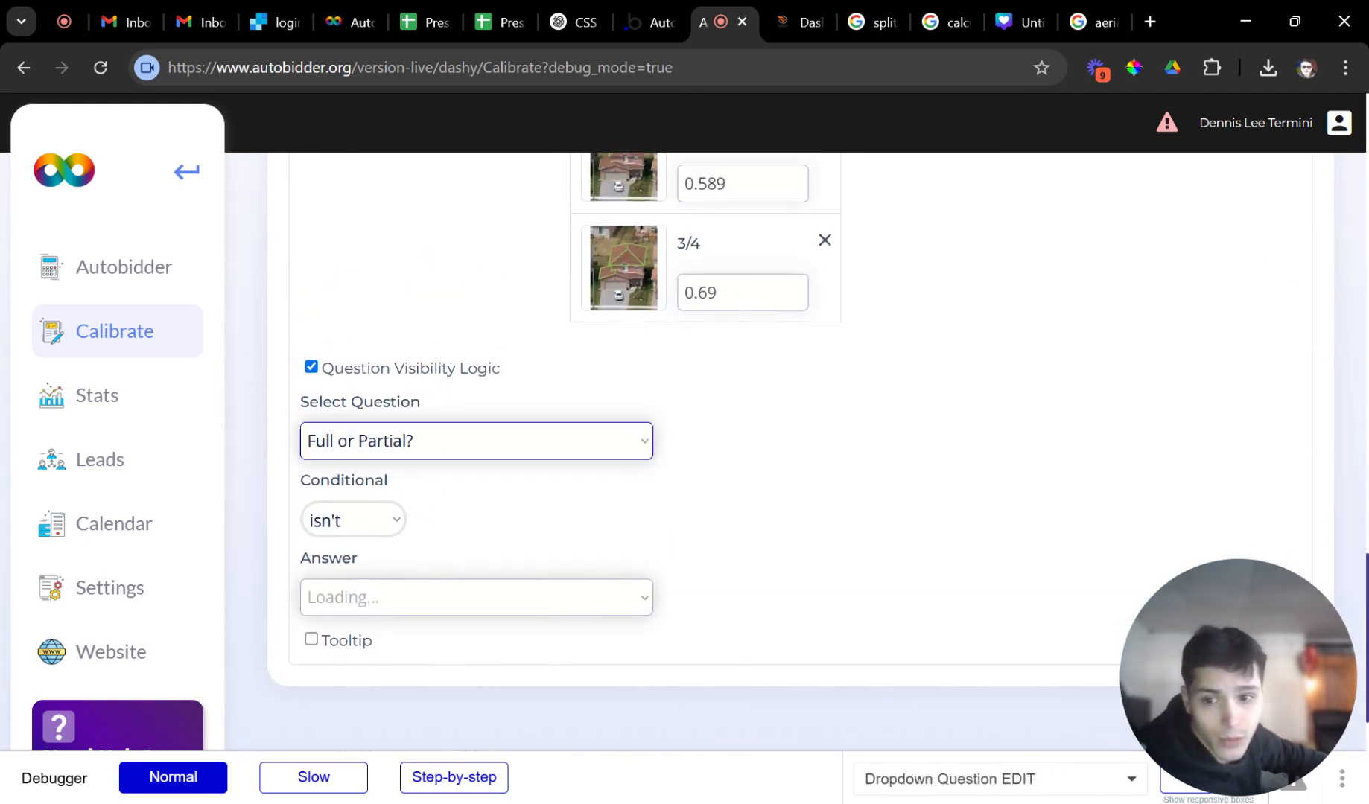
pyautogui.click(342, 532)
pyautogui.click(343, 547)
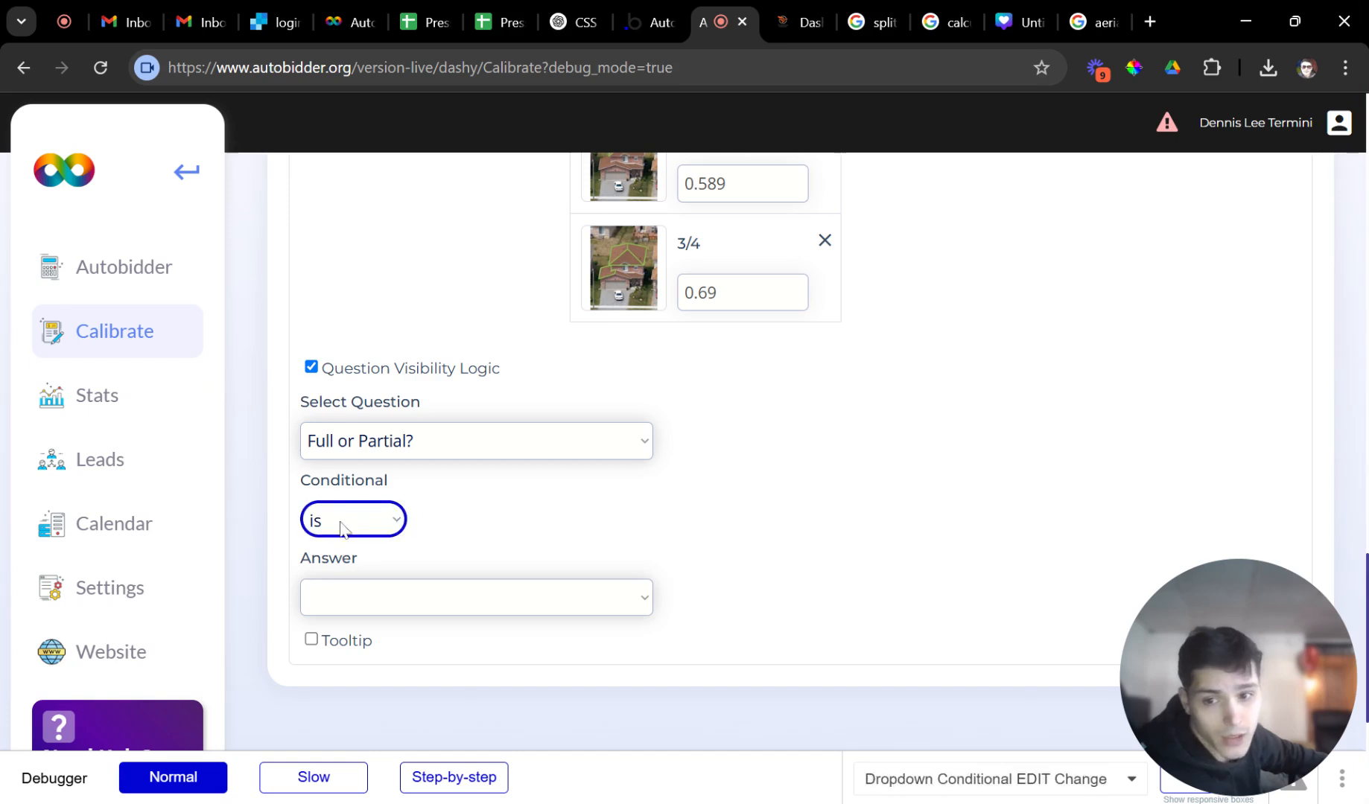
pyautogui.click(360, 619)
pyautogui.scroll(3, 538, 526)
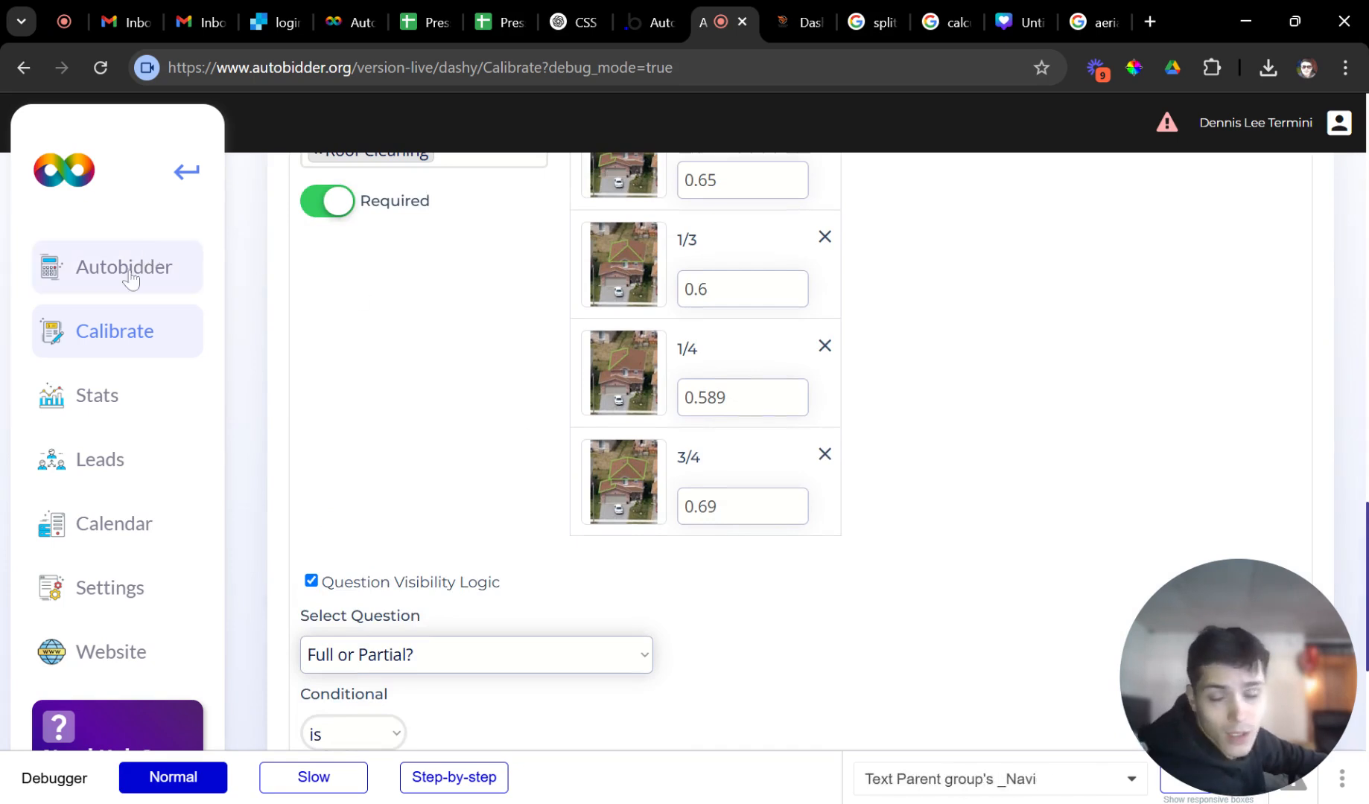
pyautogui.click(131, 278)
# Select Roof Cleaning and answer Colonial style, 1200 sq ft and 1 Floor.
pyautogui.click(763, 477)
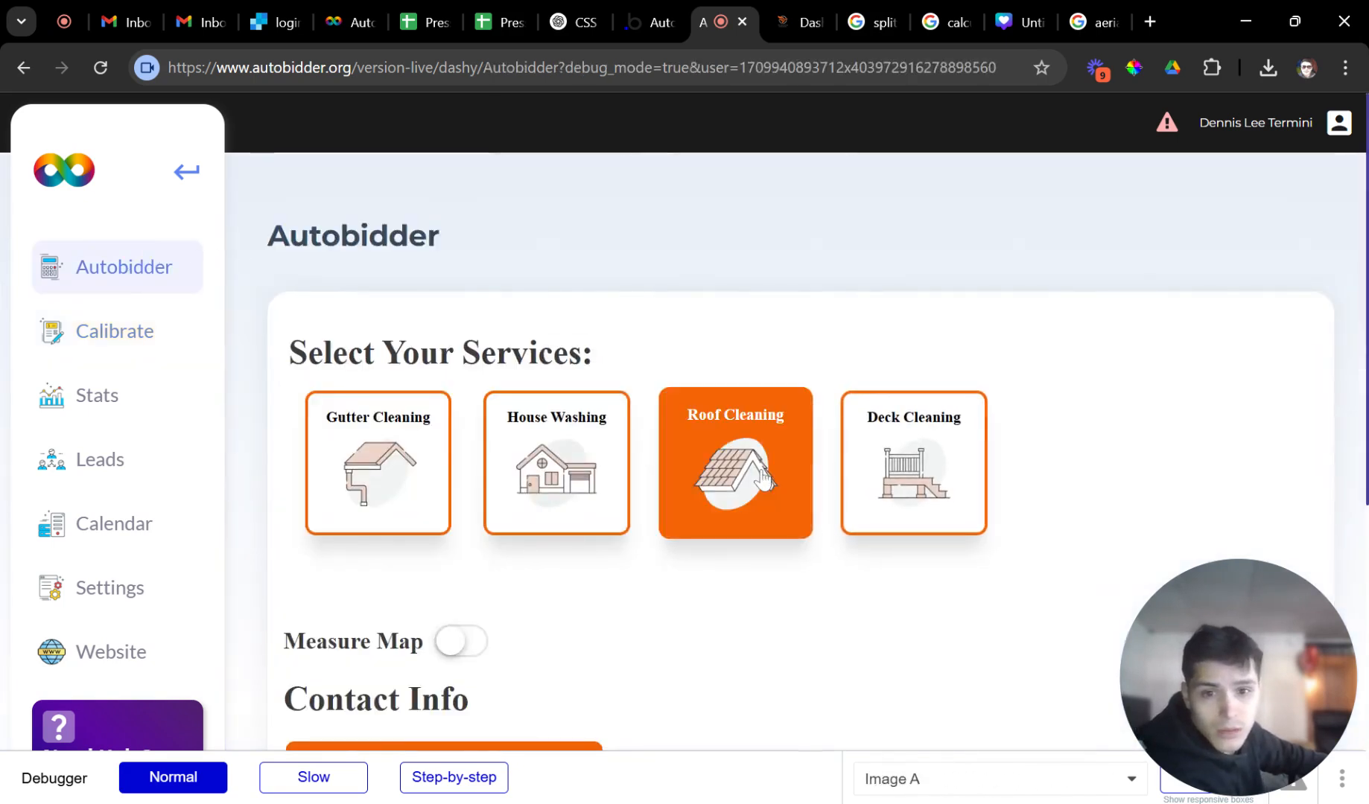
pyautogui.scroll(-3, 776, 507)
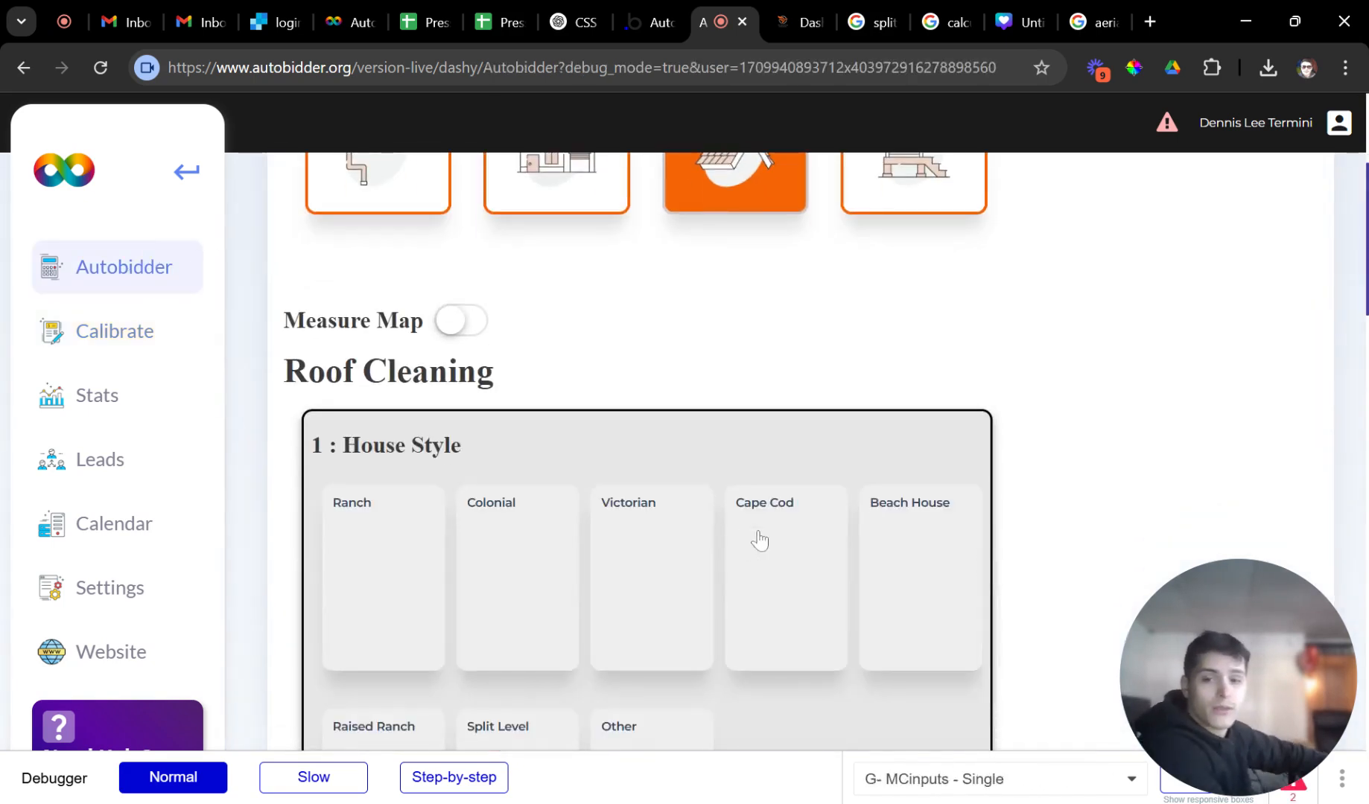
pyautogui.click(508, 500)
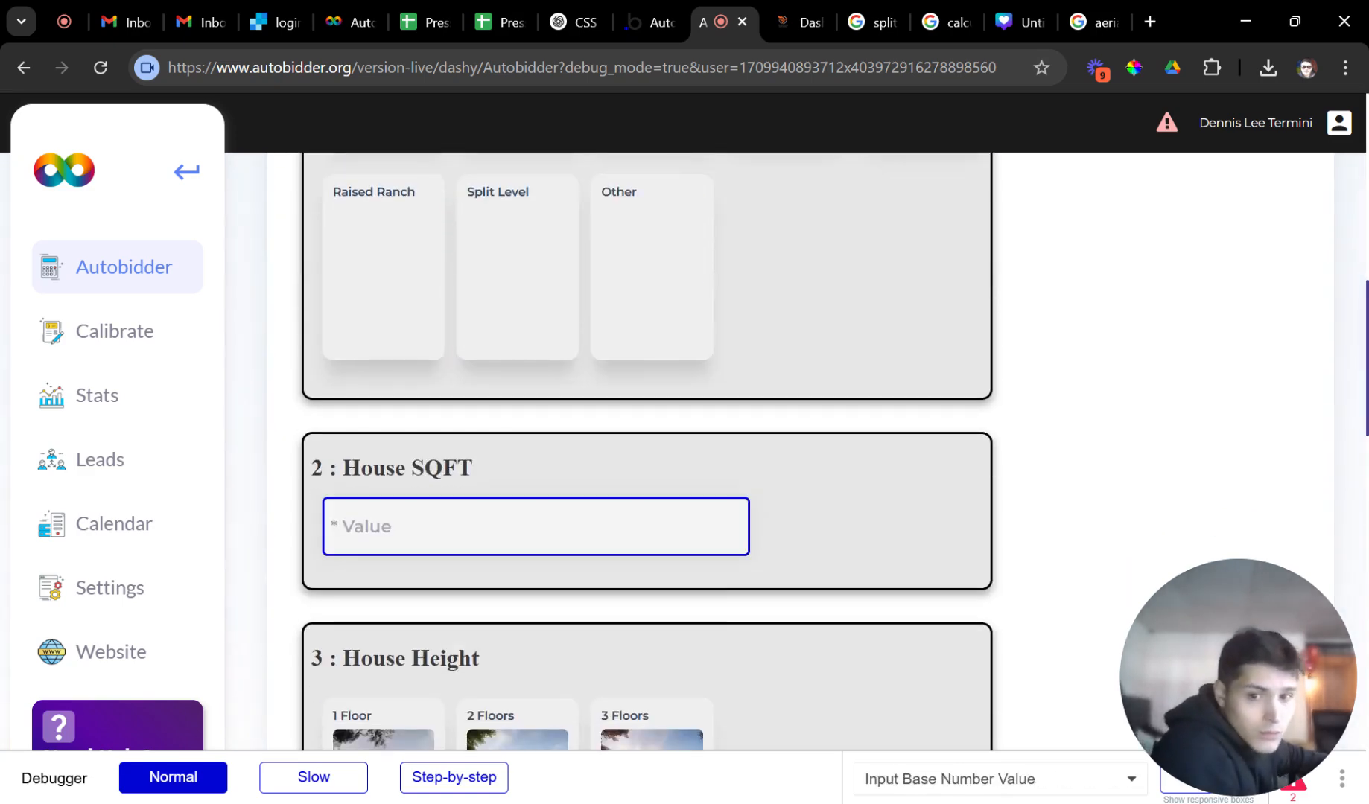
pyautogui.write('1200')
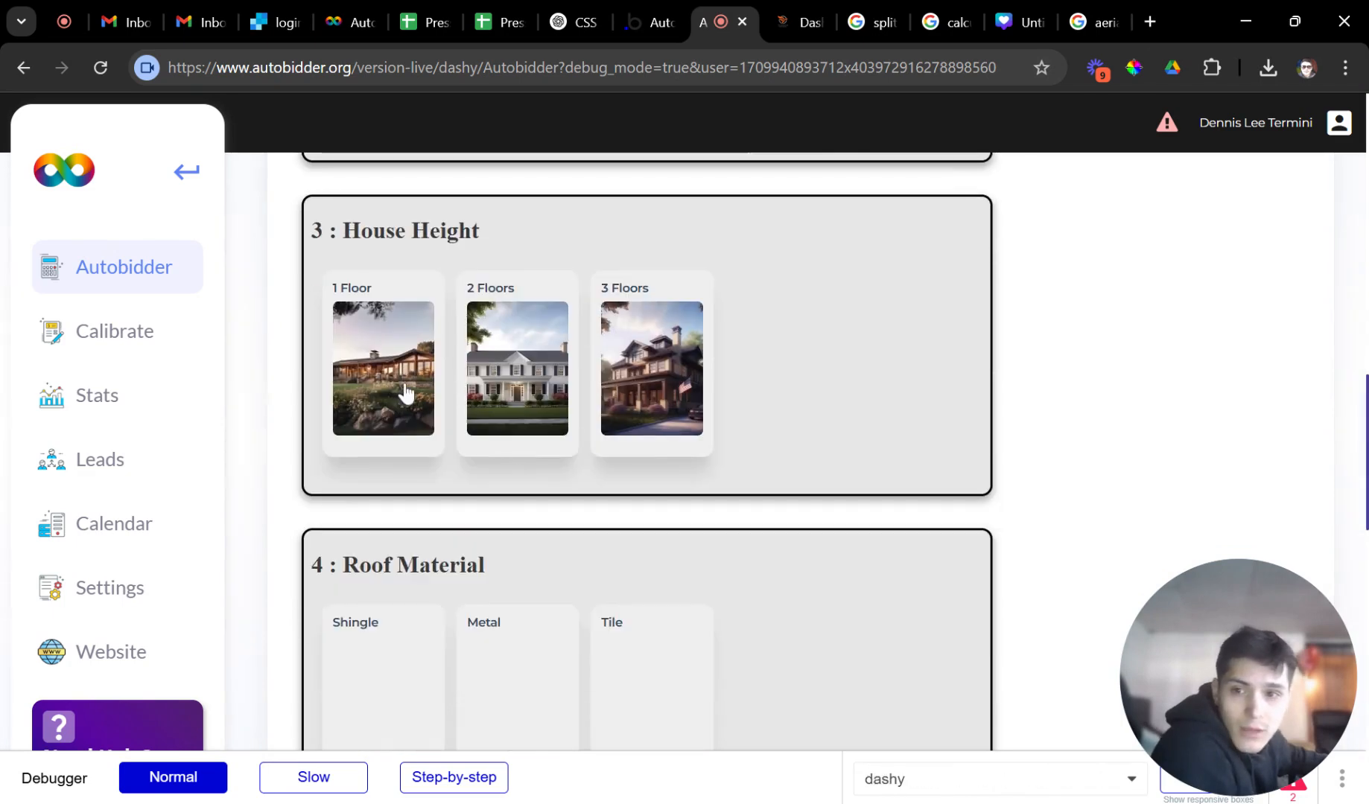
pyautogui.click(402, 387)
pyautogui.scroll(-2, 517, 502)
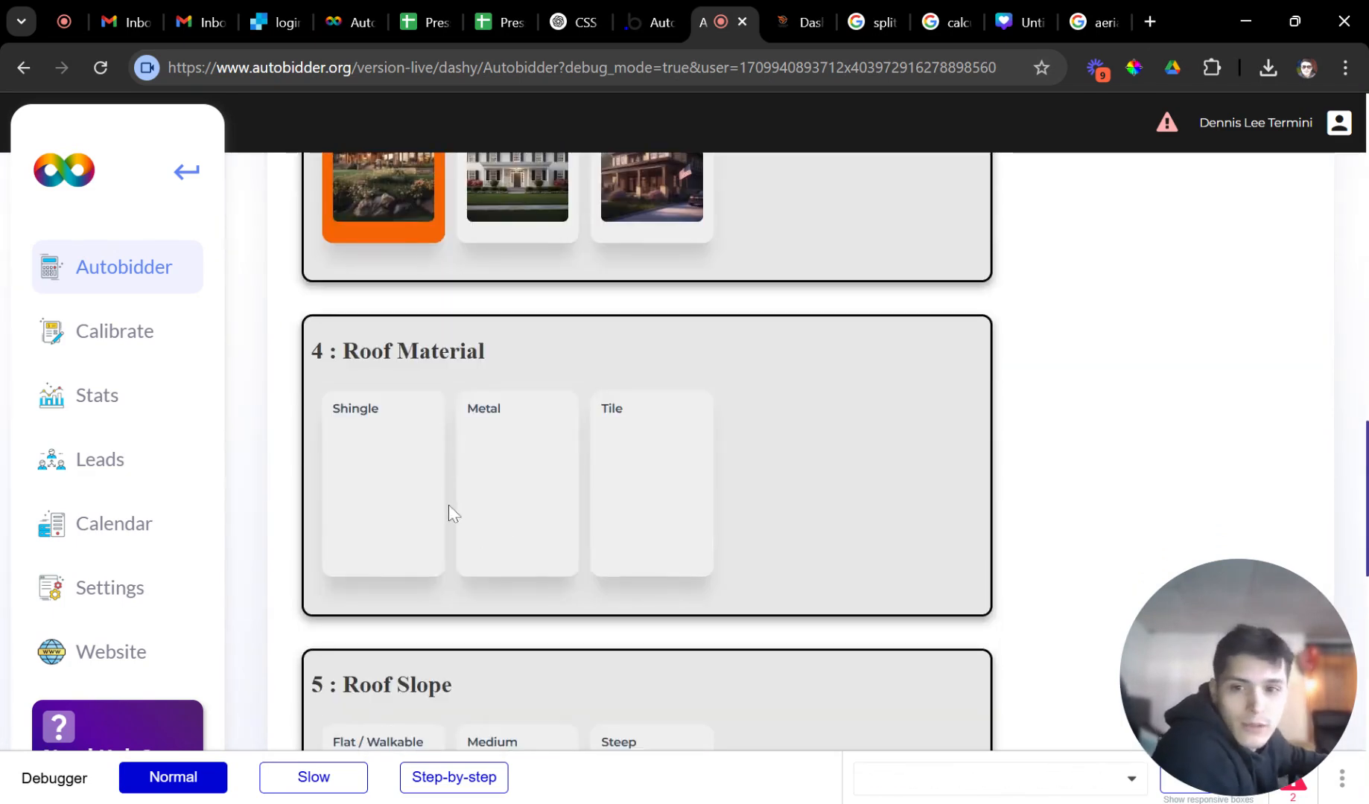
# Answer Shingle roof, Flat / Walkable slope, Partial cleaning and 1/3 as the rough amount.
pyautogui.click(388, 479)
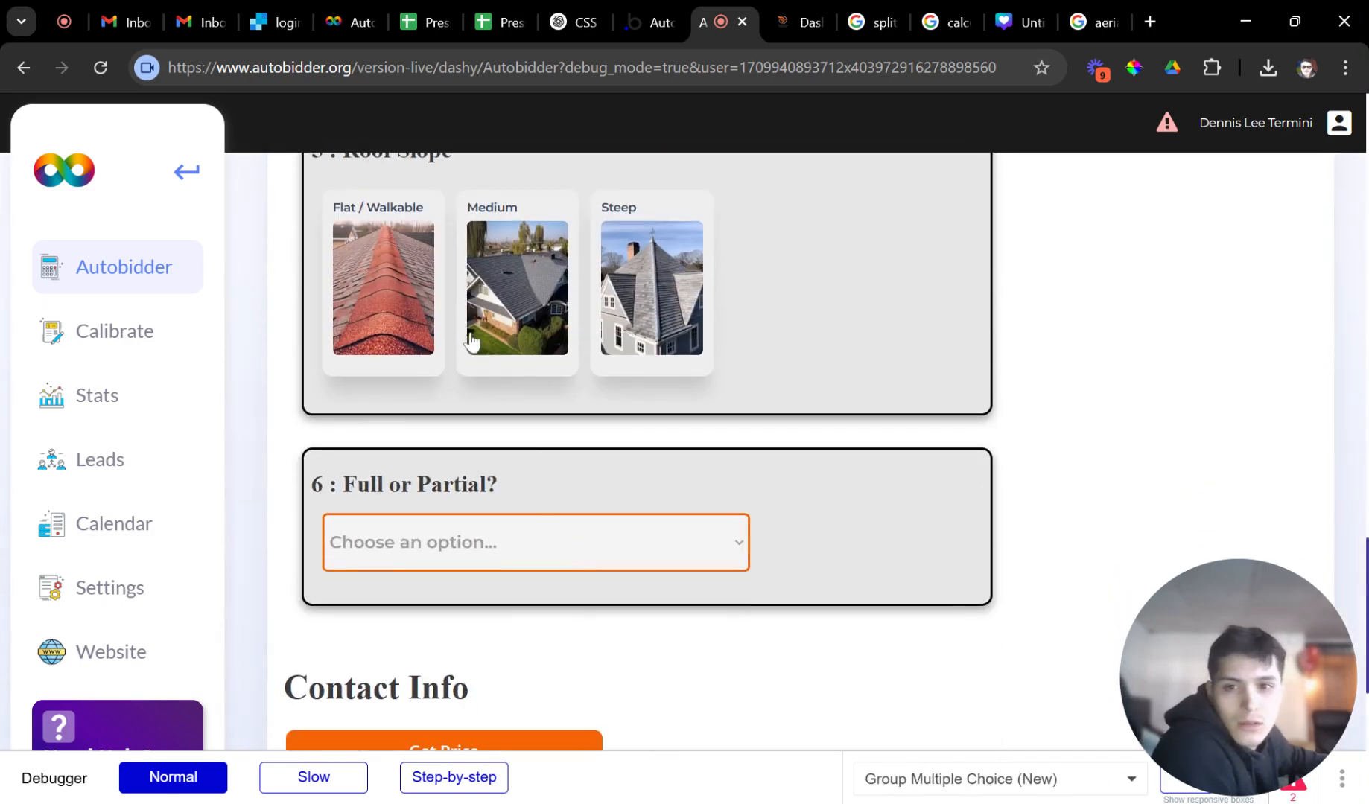
pyautogui.click(423, 306)
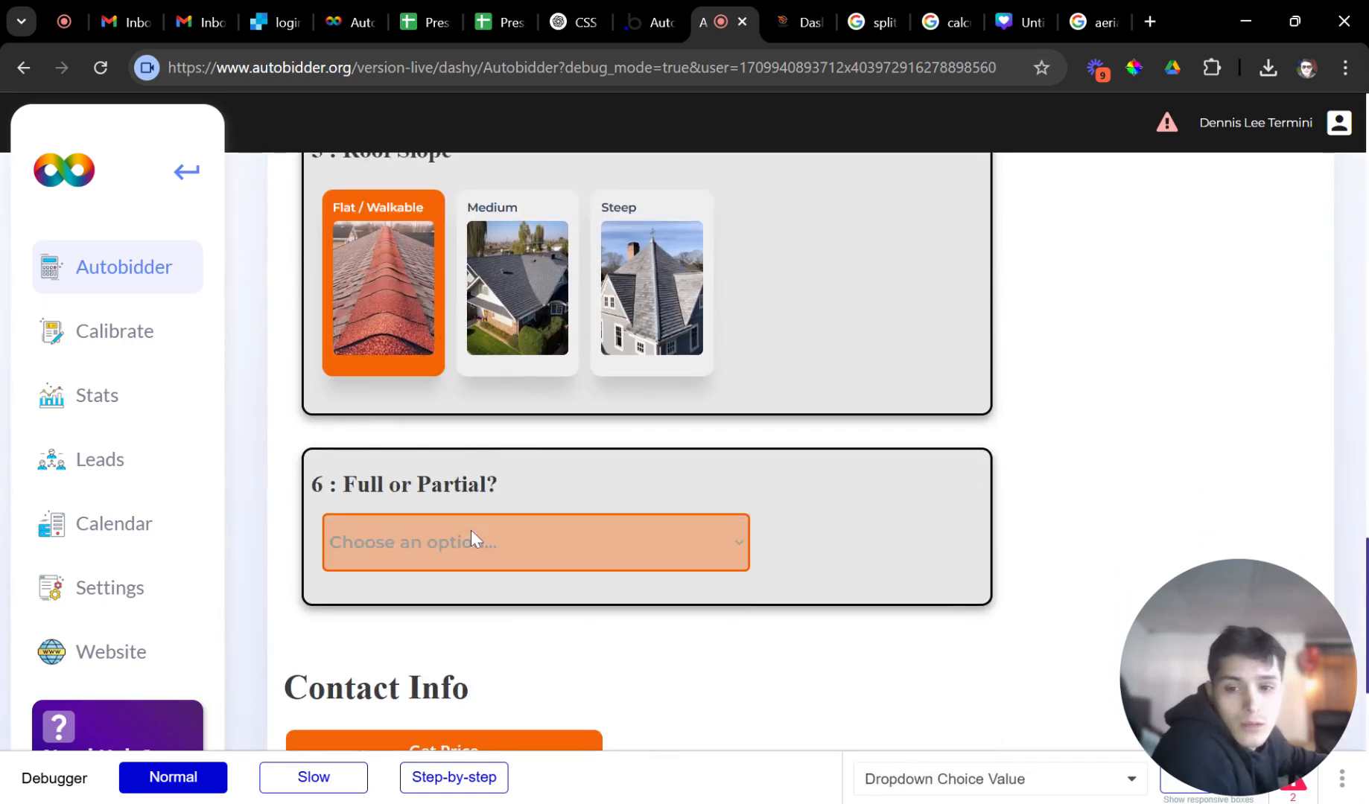
pyautogui.click(470, 570)
pyautogui.click(467, 624)
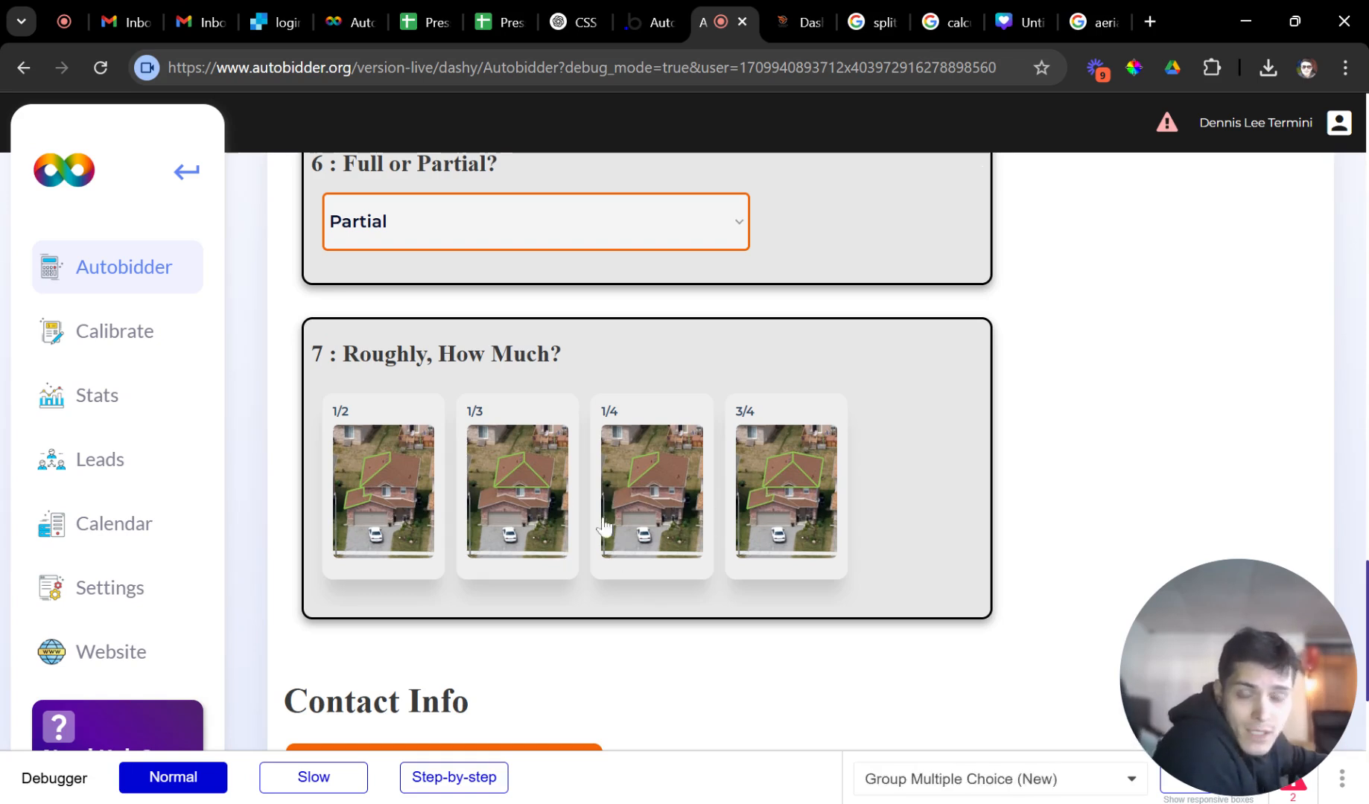
pyautogui.click(552, 467)
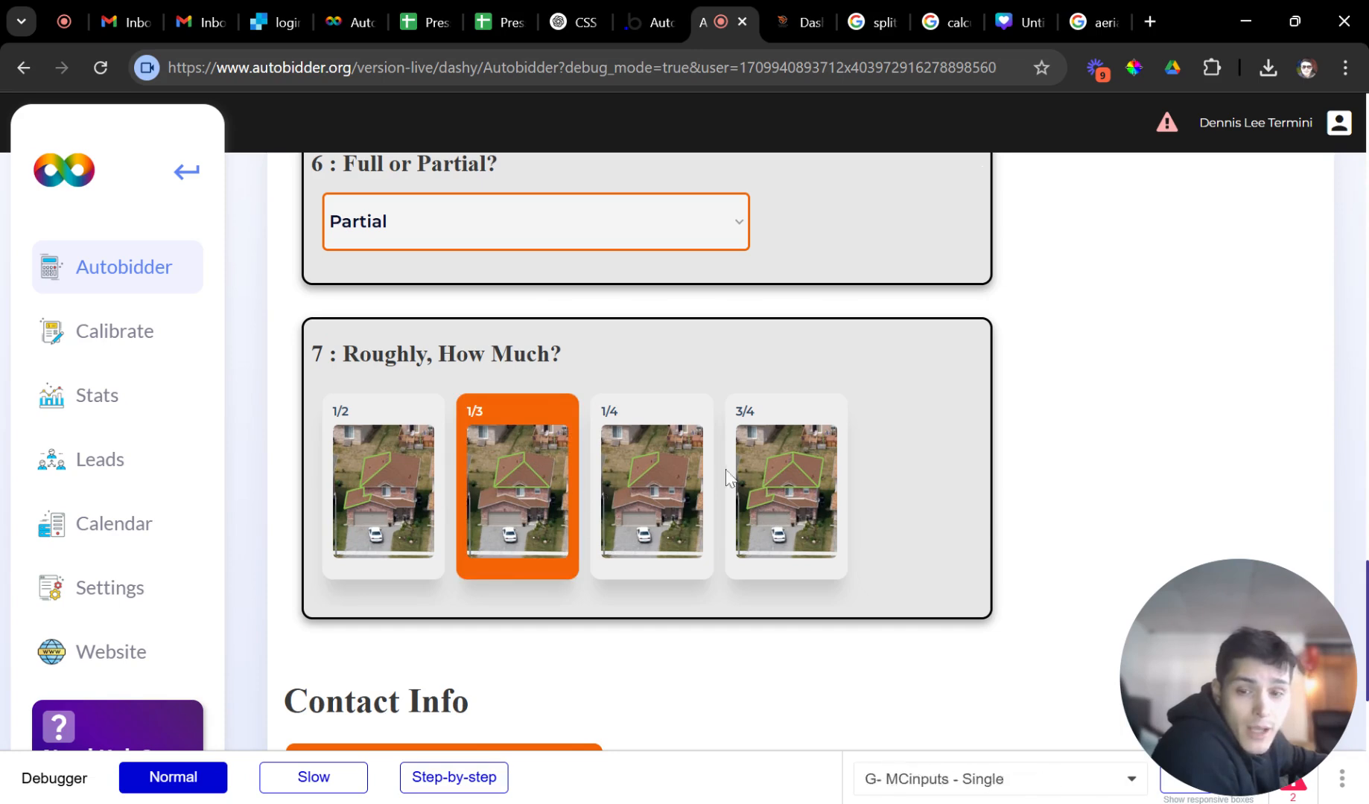
# Review the completed form and get the price, which comes to $336.96.
pyautogui.scroll(12, 724, 480)
pyautogui.scroll(10, 729, 484)
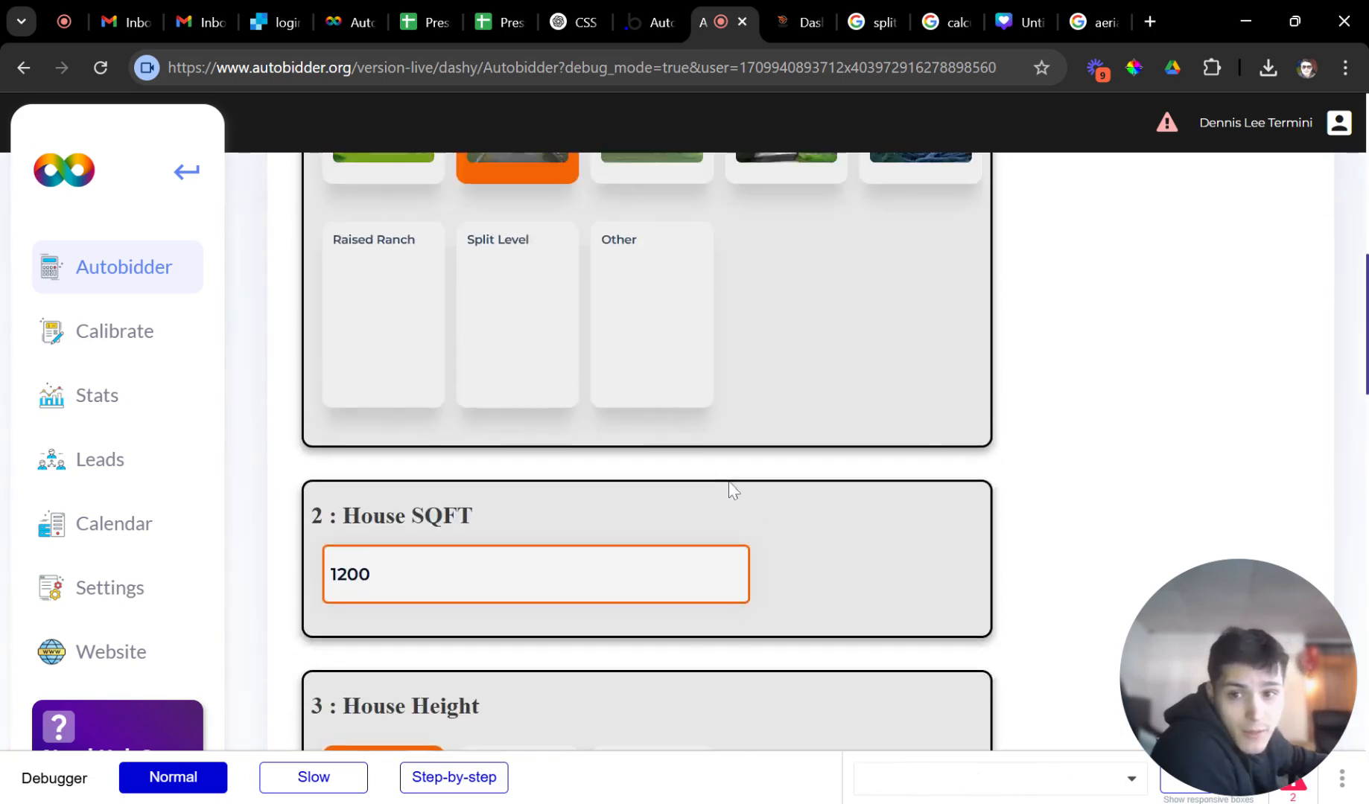
pyautogui.scroll(-10, 724, 509)
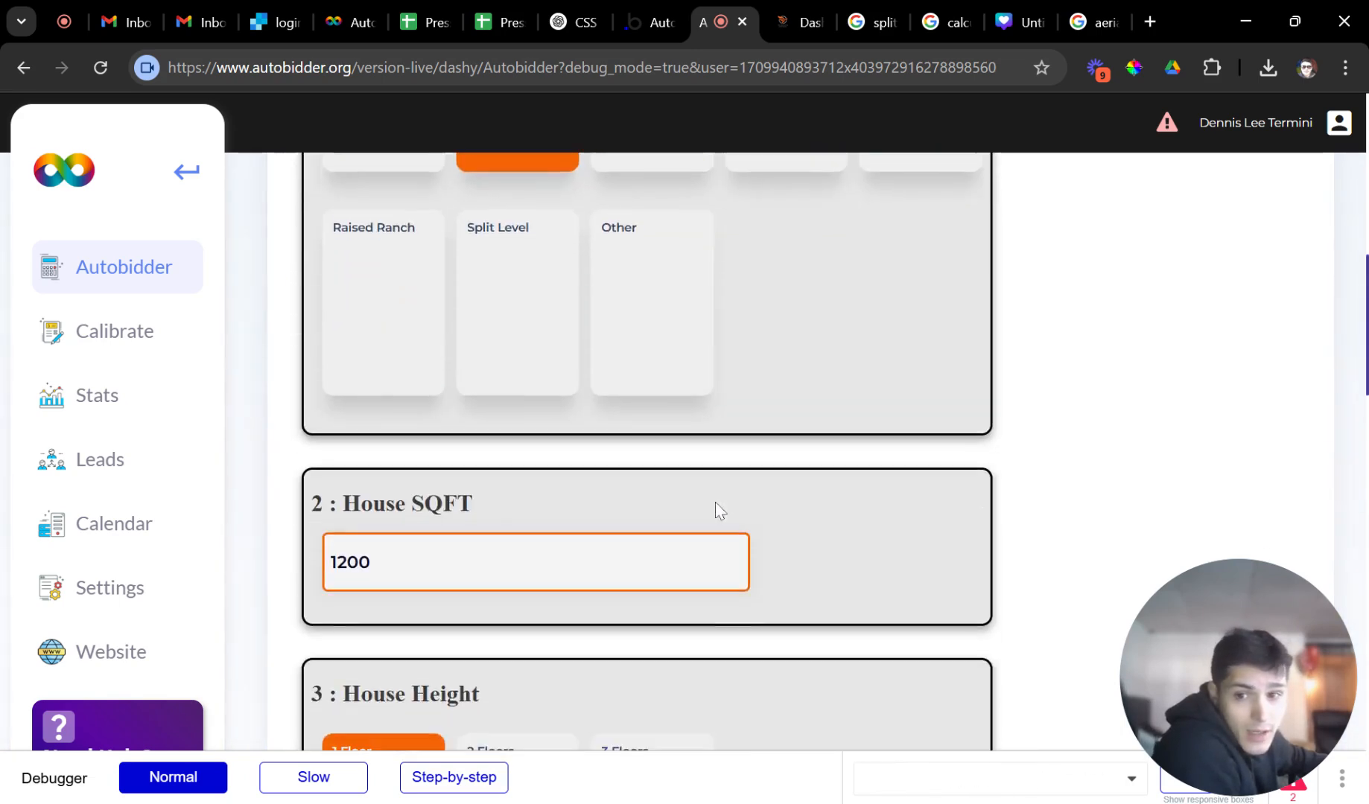
pyautogui.scroll(-1, 729, 514)
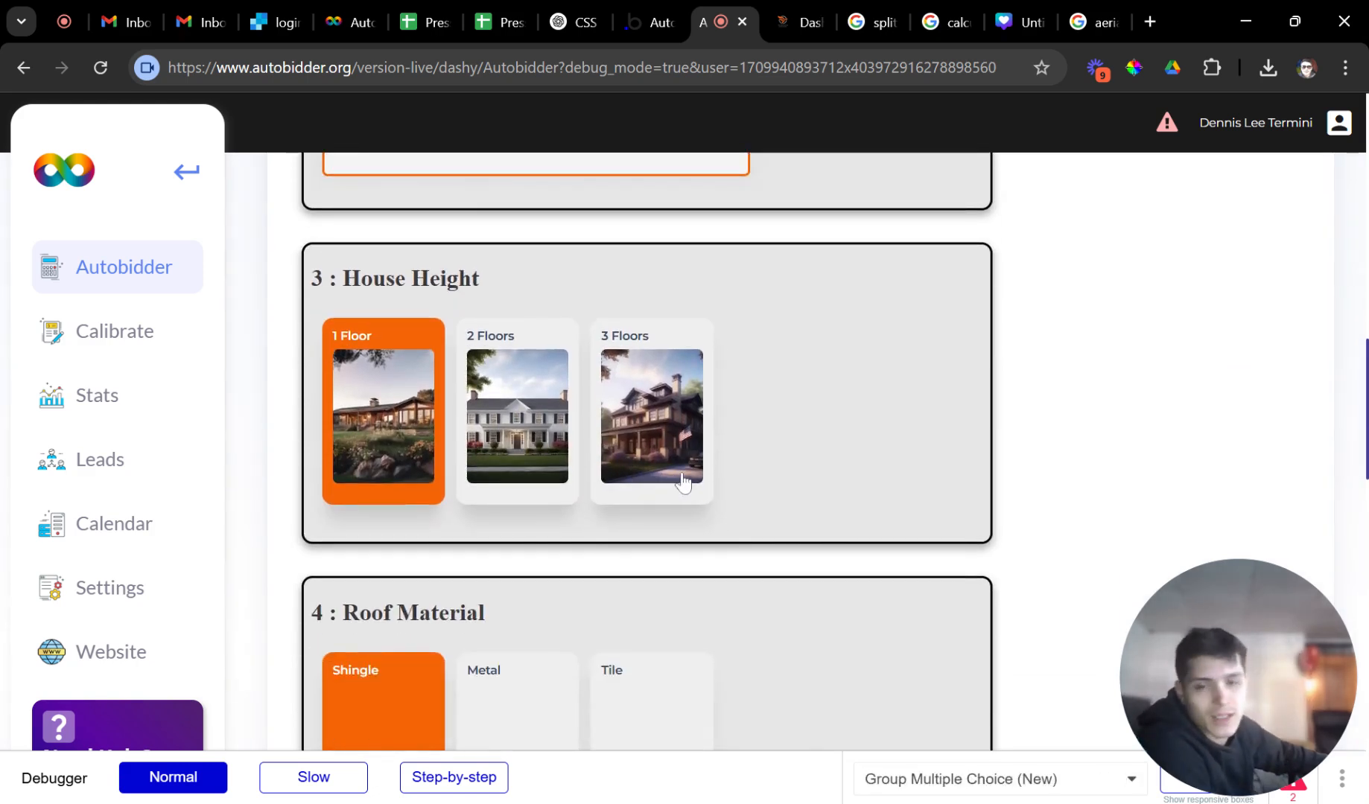
pyautogui.scroll(-3, 782, 500)
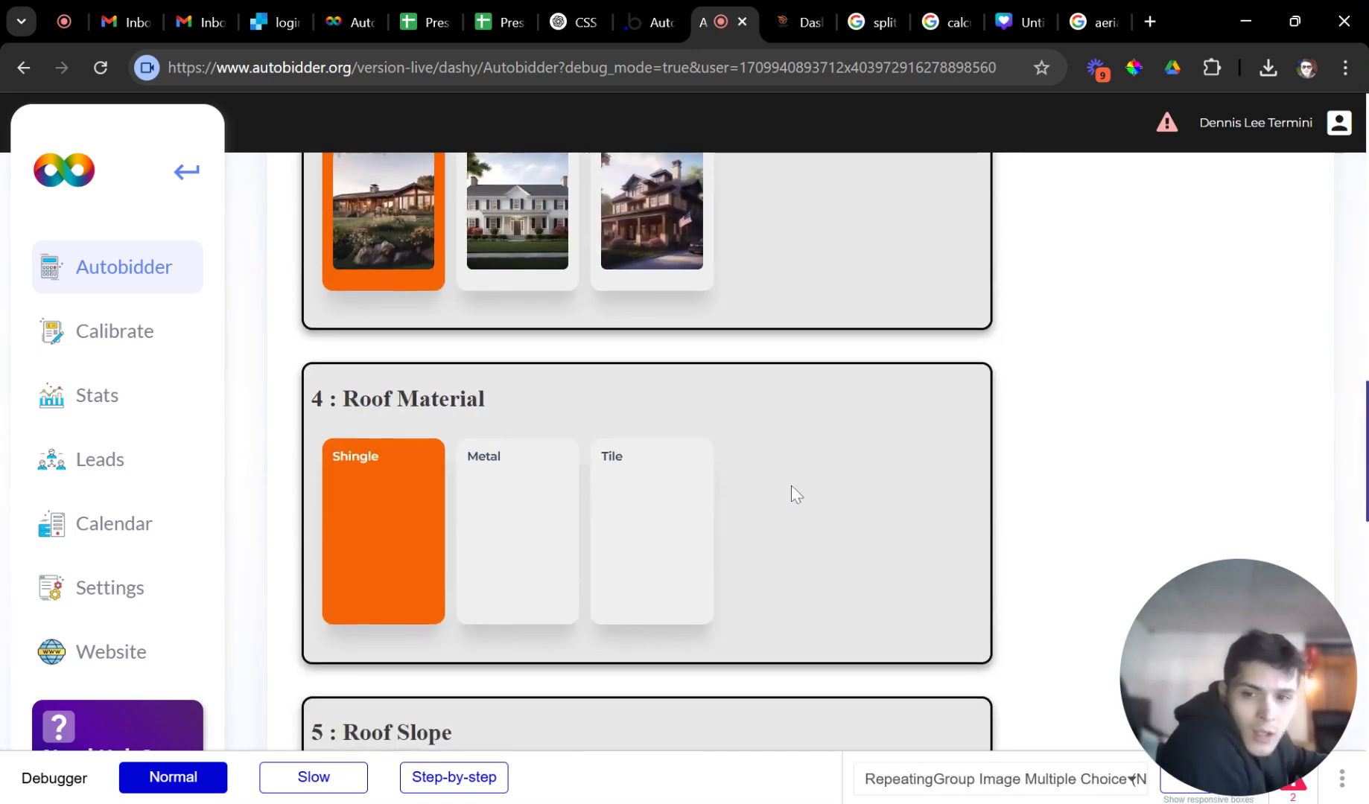
pyautogui.scroll(-3, 768, 518)
pyautogui.scroll(-2, 768, 519)
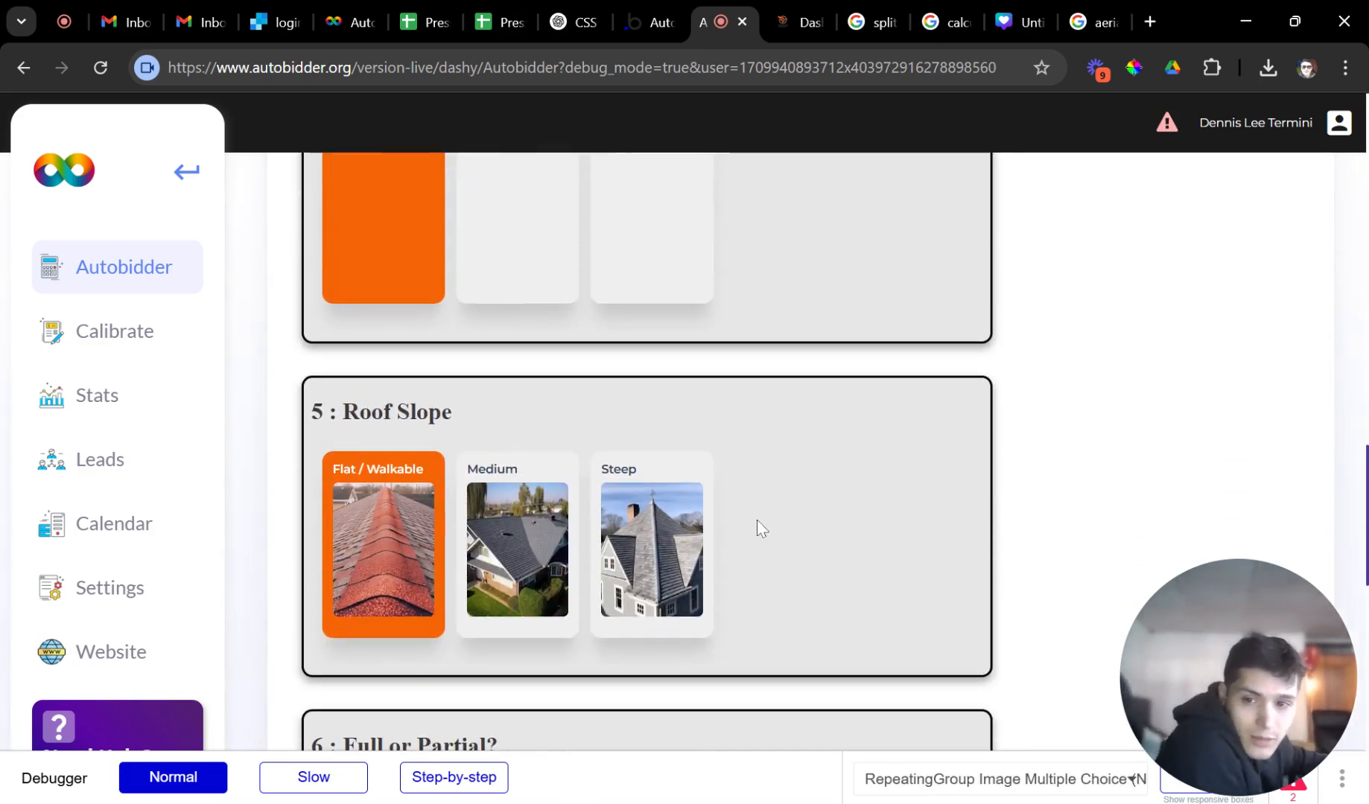
pyautogui.scroll(-7, 761, 518)
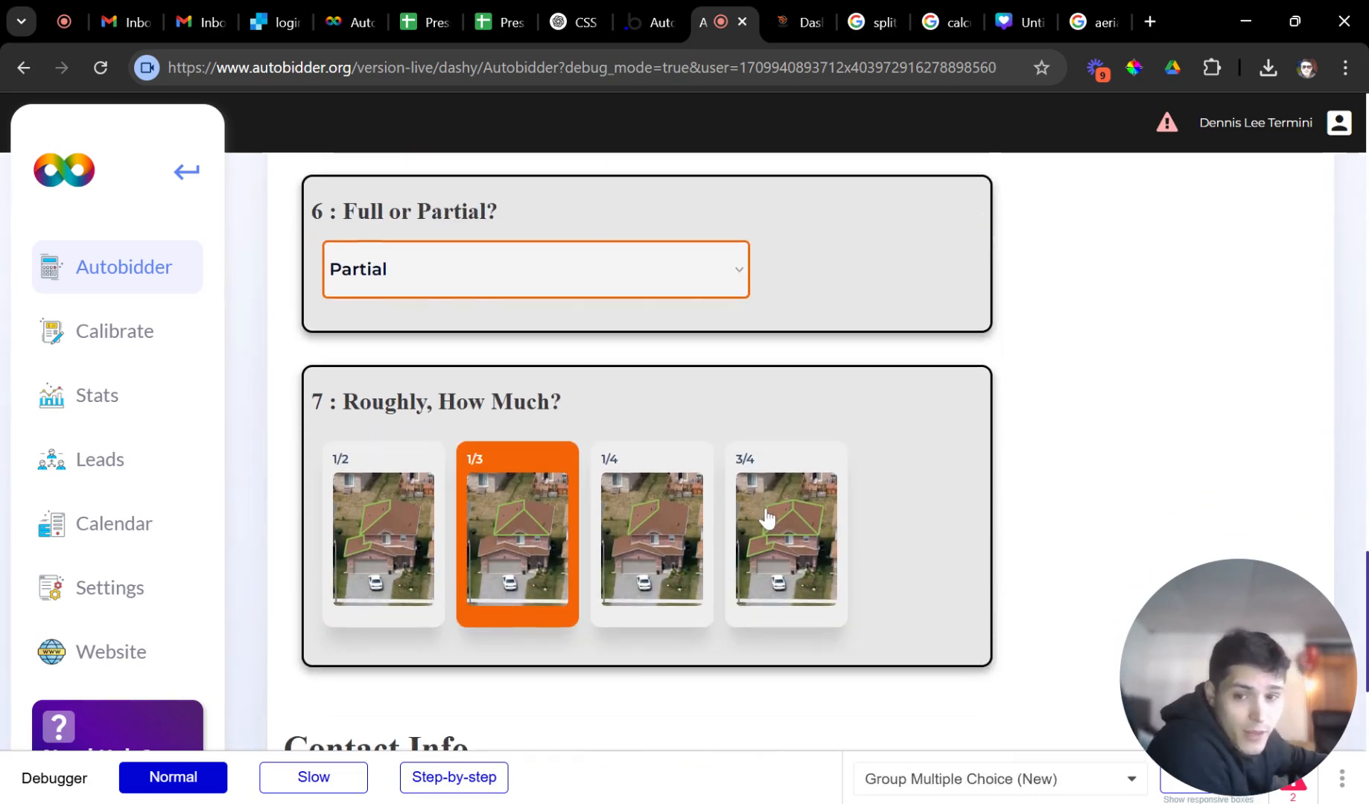
pyautogui.scroll(-6, 775, 536)
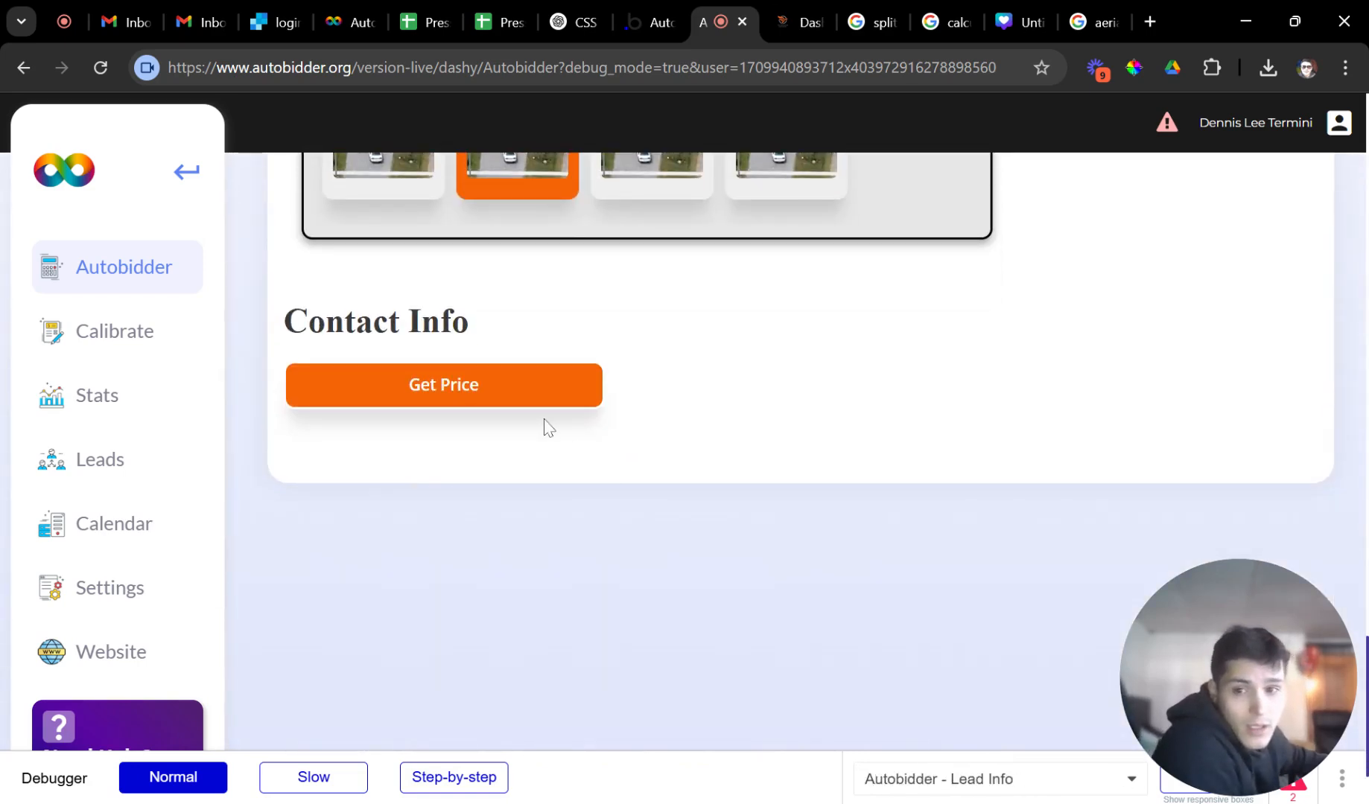
pyautogui.scroll(2, 521, 454)
pyautogui.click(495, 522)
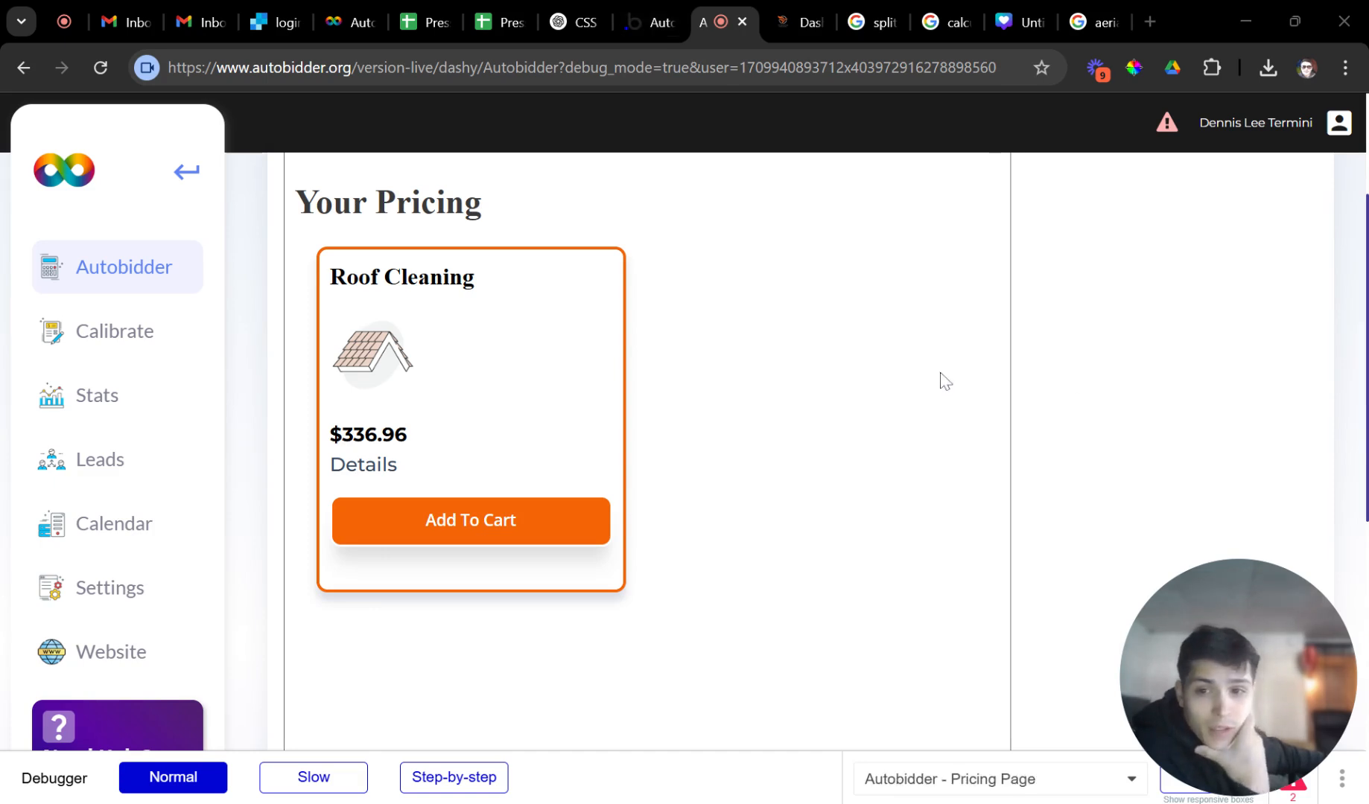
# After reviewing the $336.96 Roof Cleaning quote, return to the Calibrate services list.
pyautogui.click(89, 344)
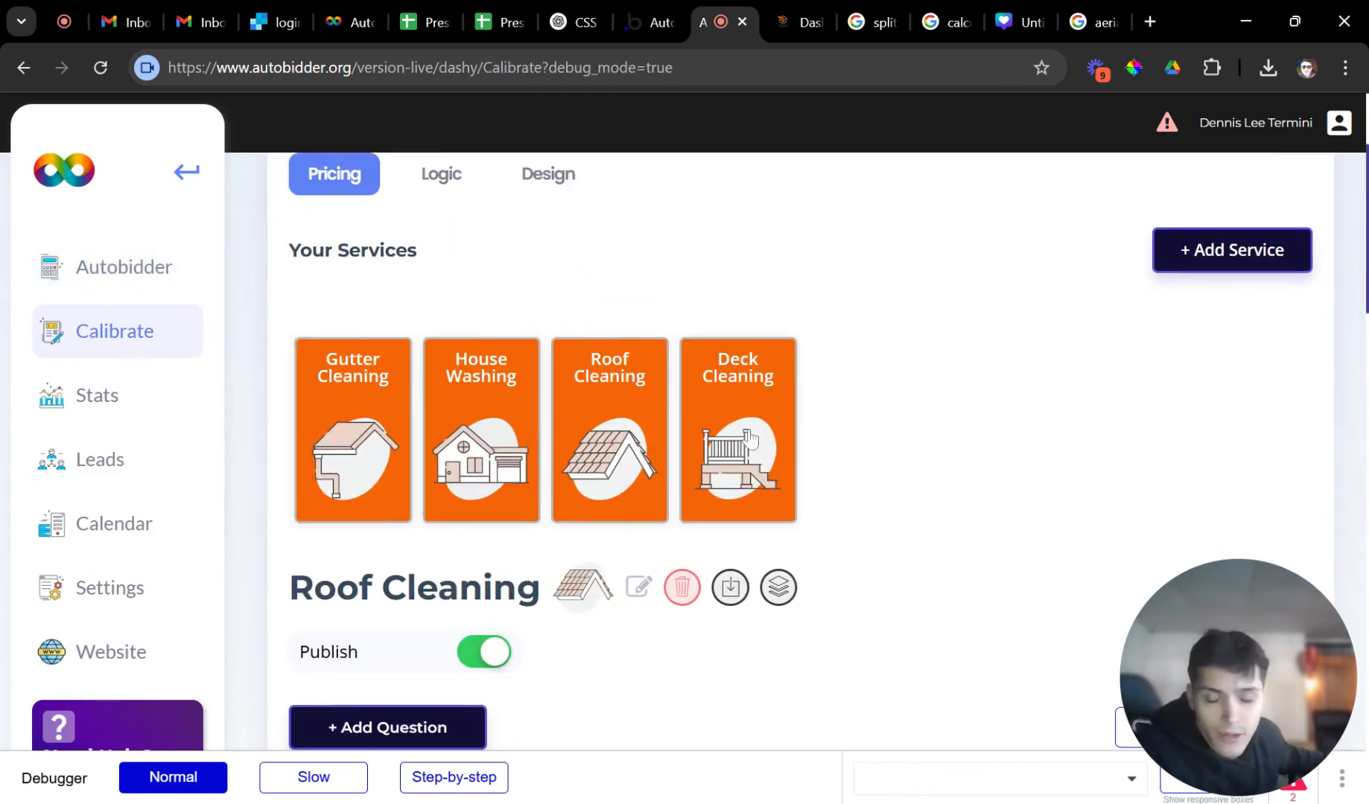
pyautogui.click(749, 430)
pyautogui.scroll(-6, 745, 423)
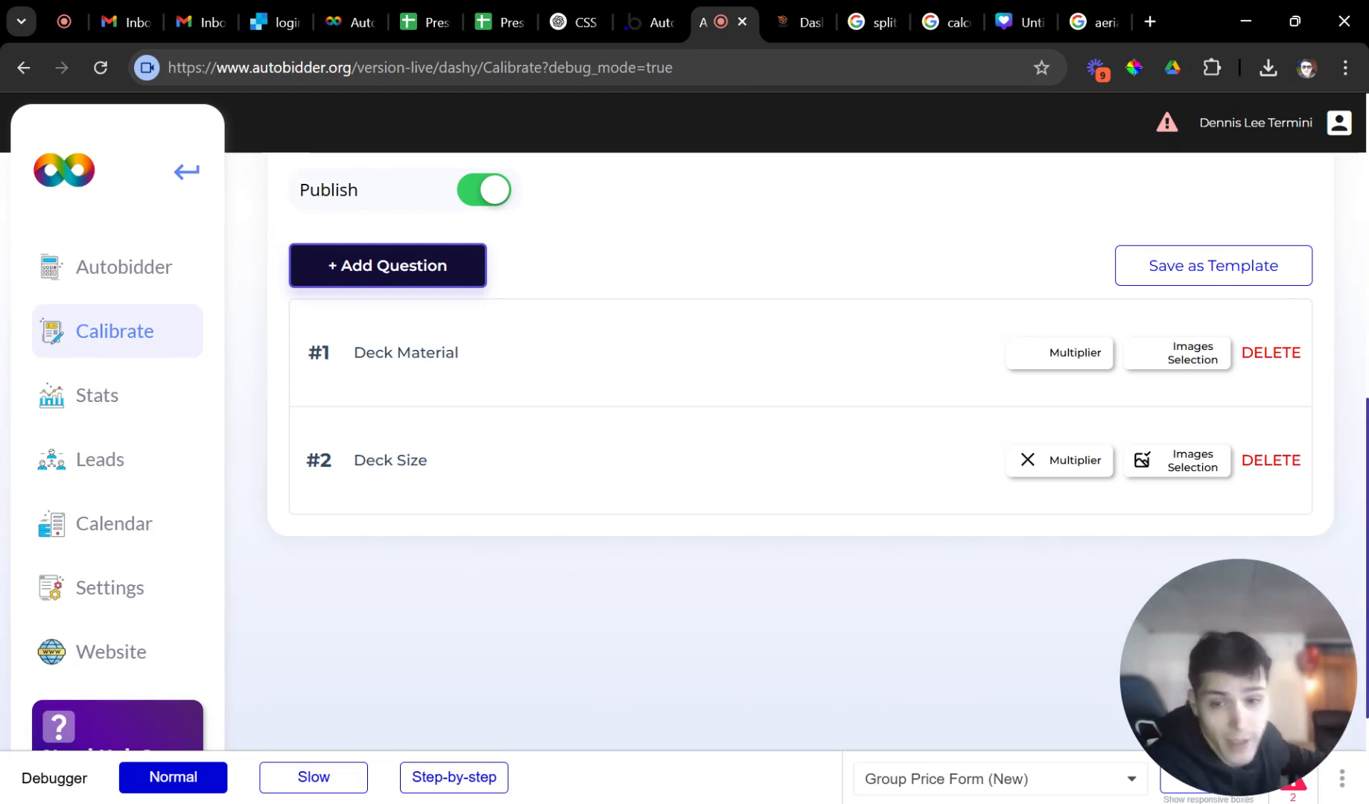
pyautogui.scroll(1, 603, 406)
pyautogui.scroll(5, 603, 406)
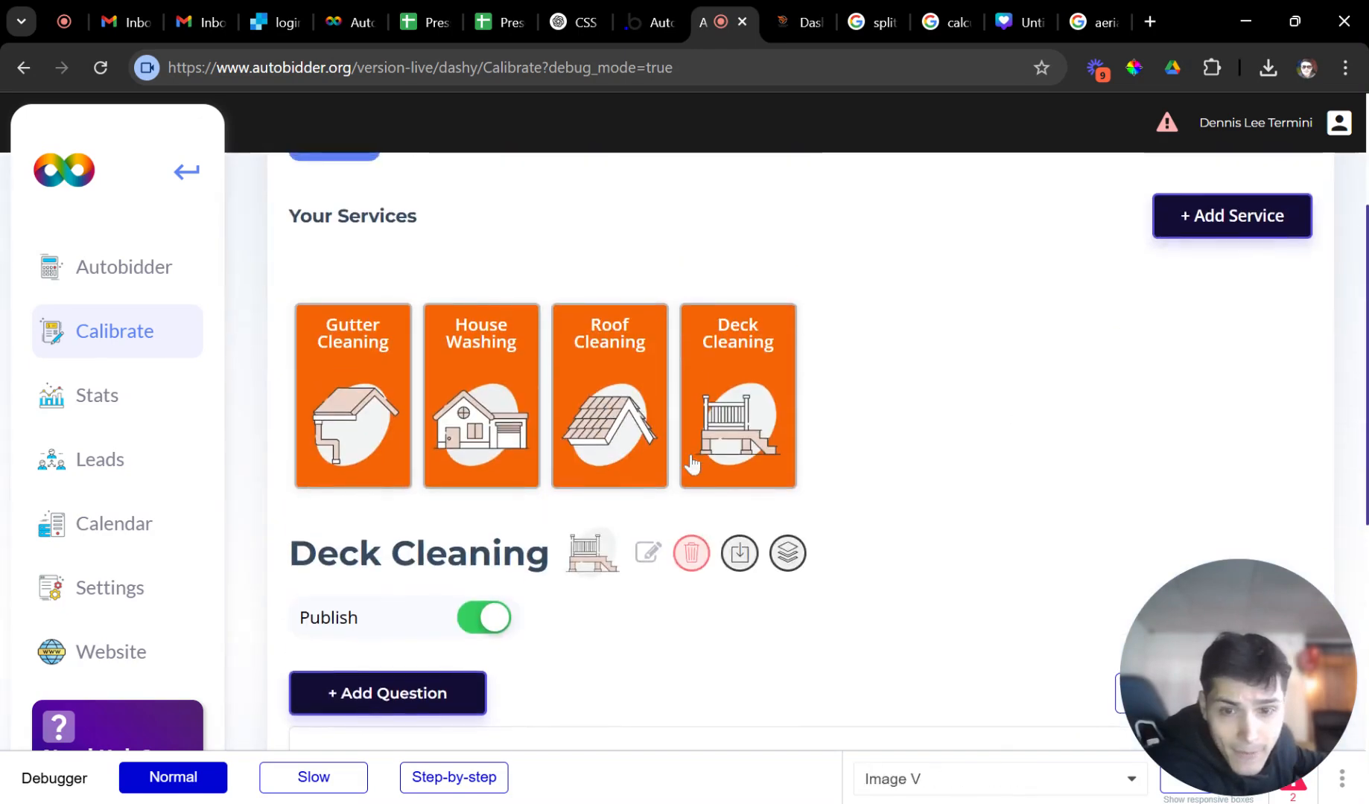
pyautogui.scroll(-1, 365, 596)
pyautogui.click(401, 587)
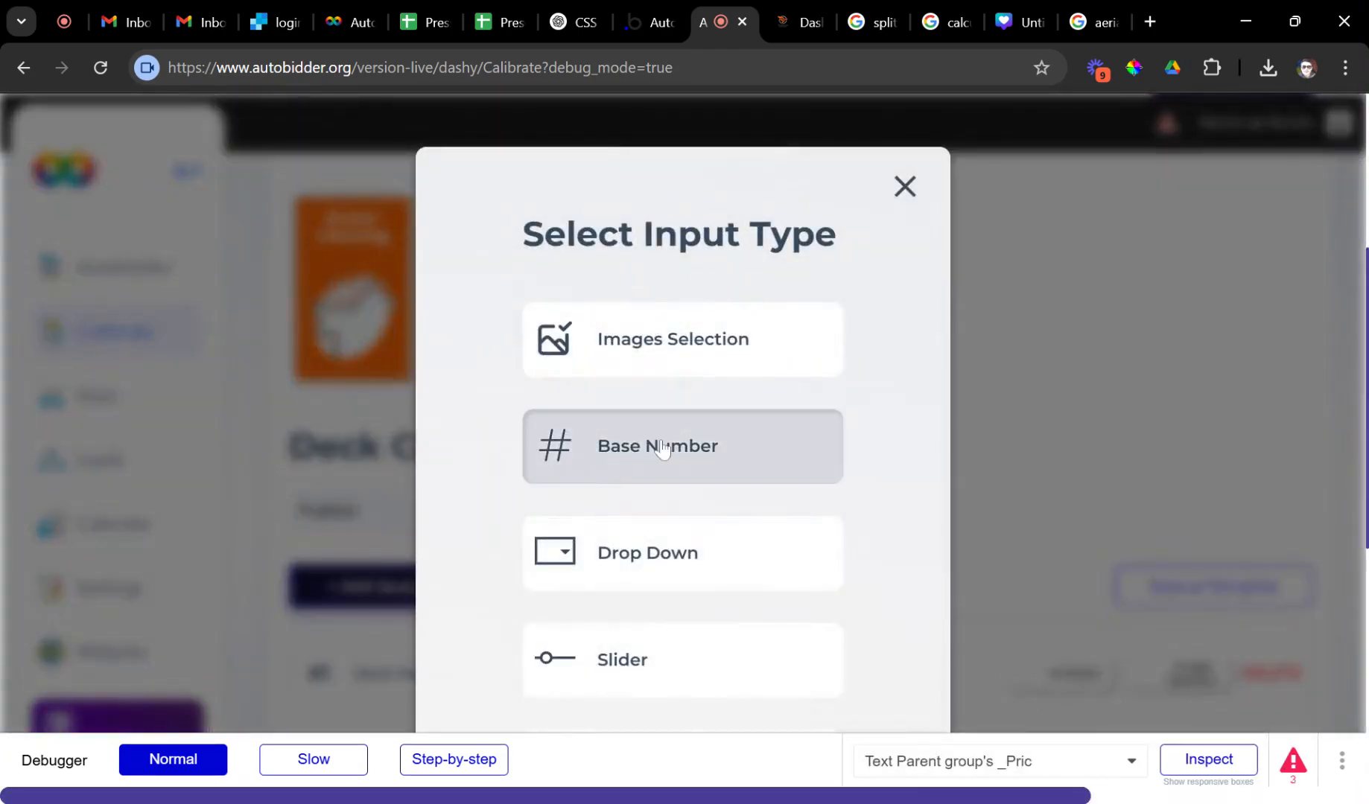
pyautogui.click(902, 185)
pyautogui.scroll(3, 819, 456)
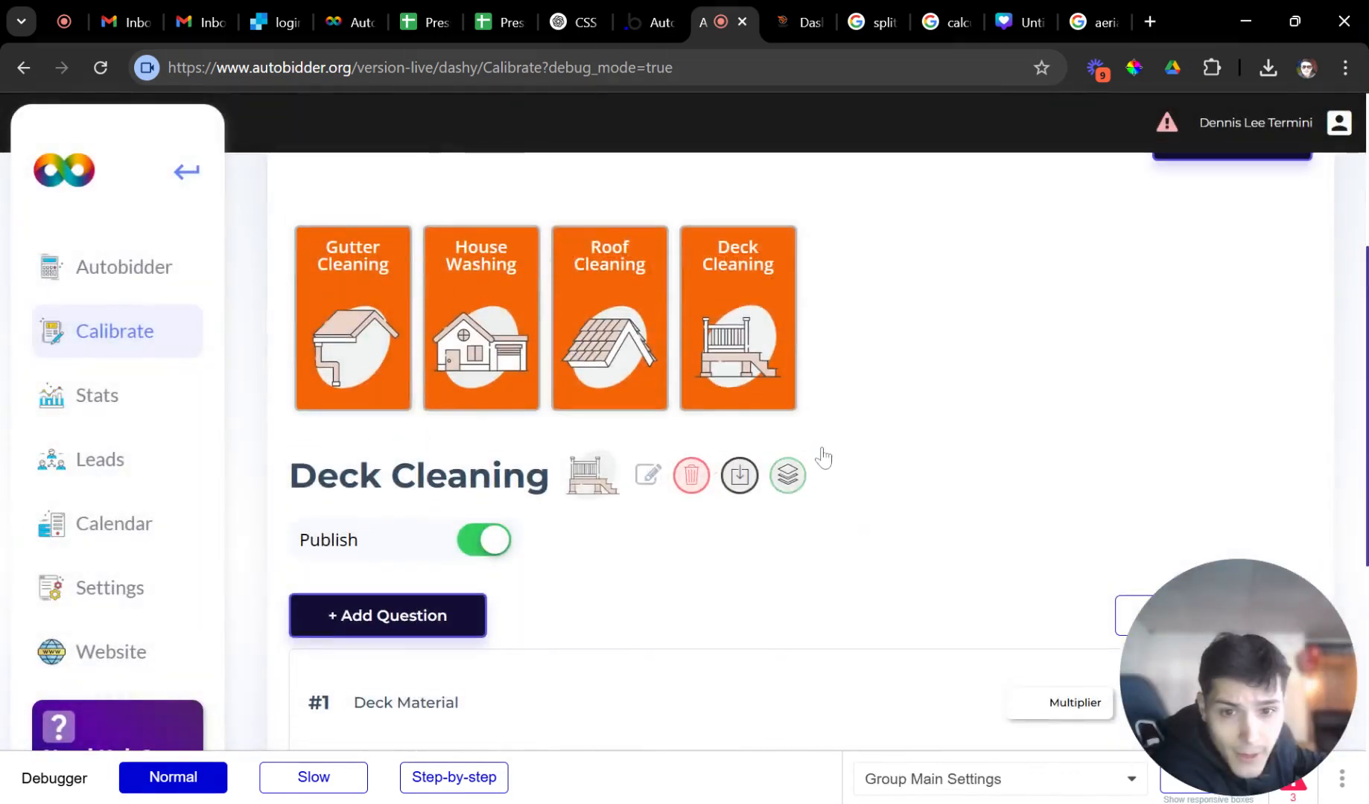
# Add a Patio Cleaning service with the umbrella-and-table icon.
pyautogui.click(1228, 322)
pyautogui.click(590, 435)
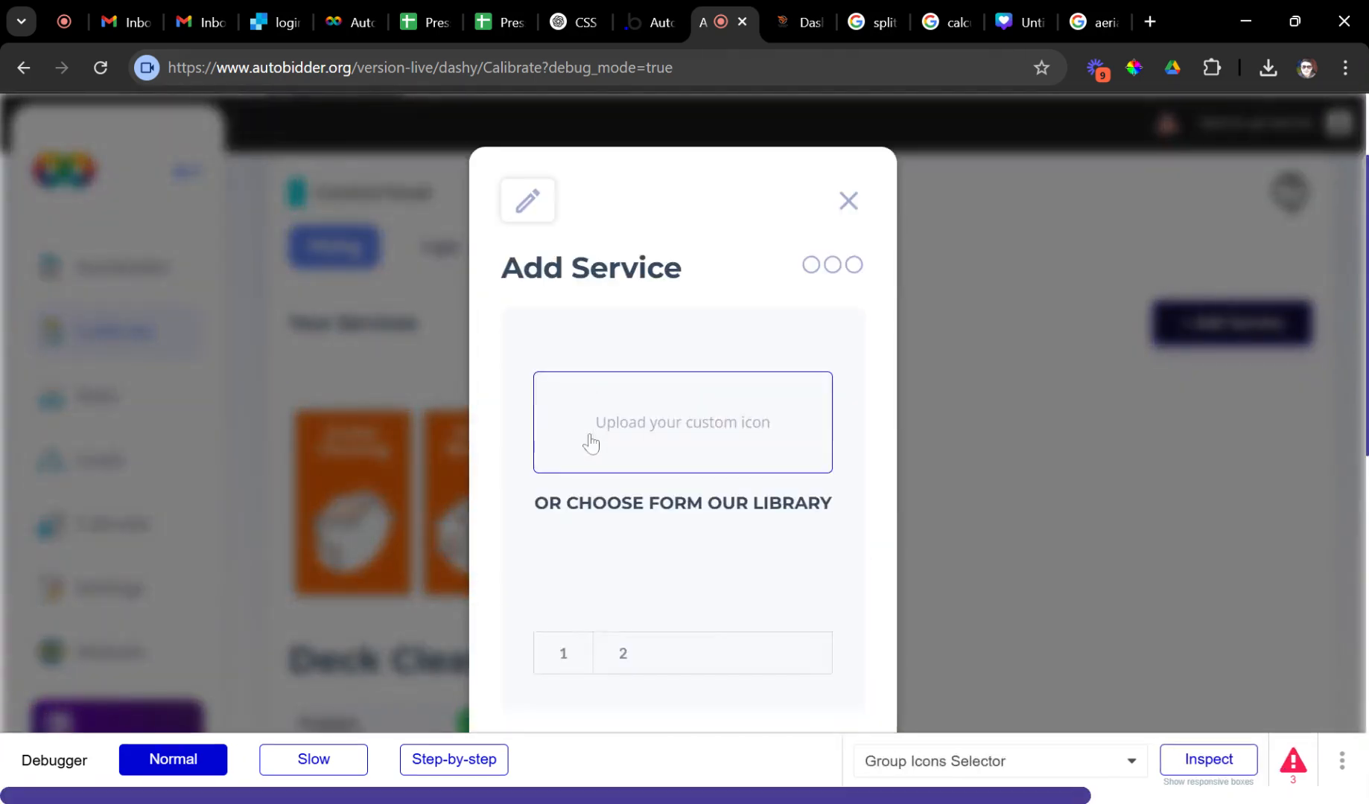
pyautogui.scroll(-2, 711, 566)
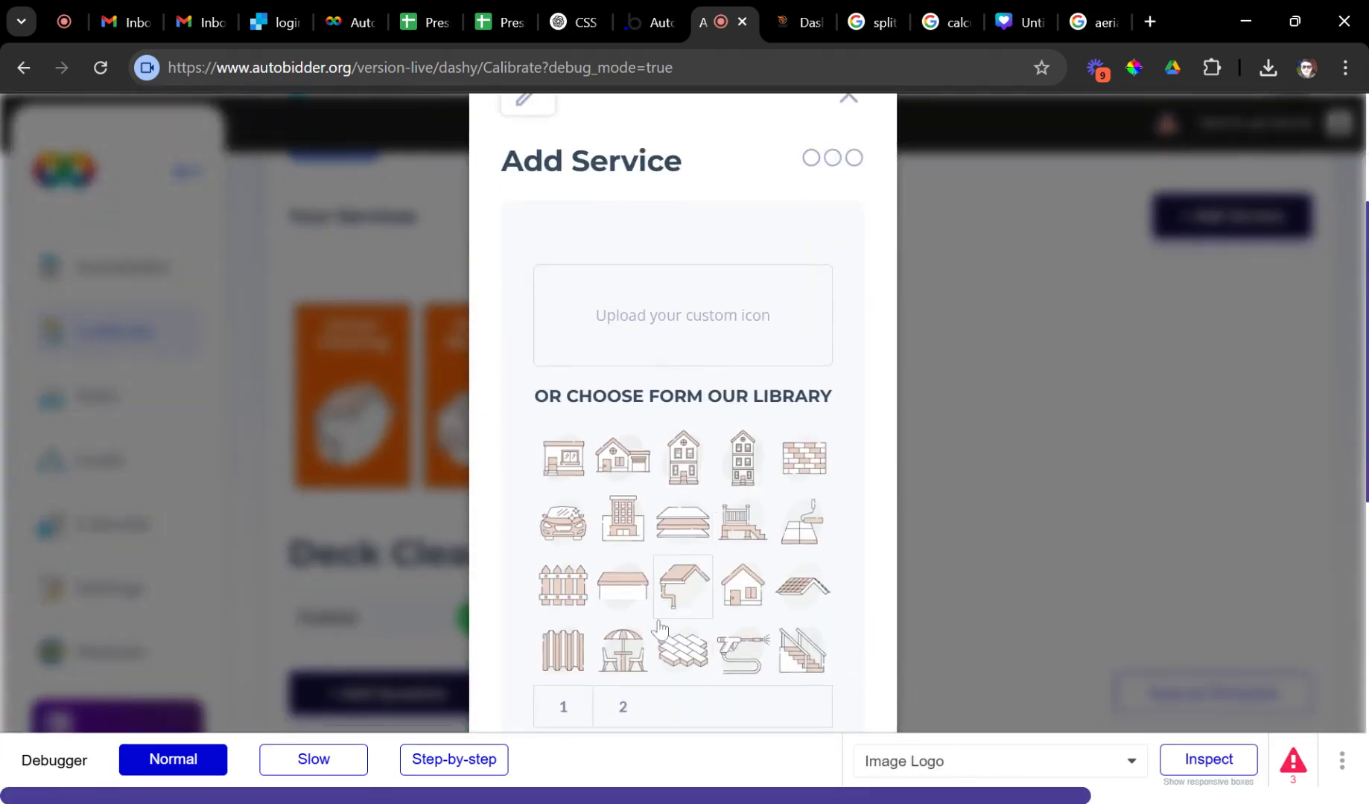
pyautogui.click(631, 661)
pyautogui.click(670, 316)
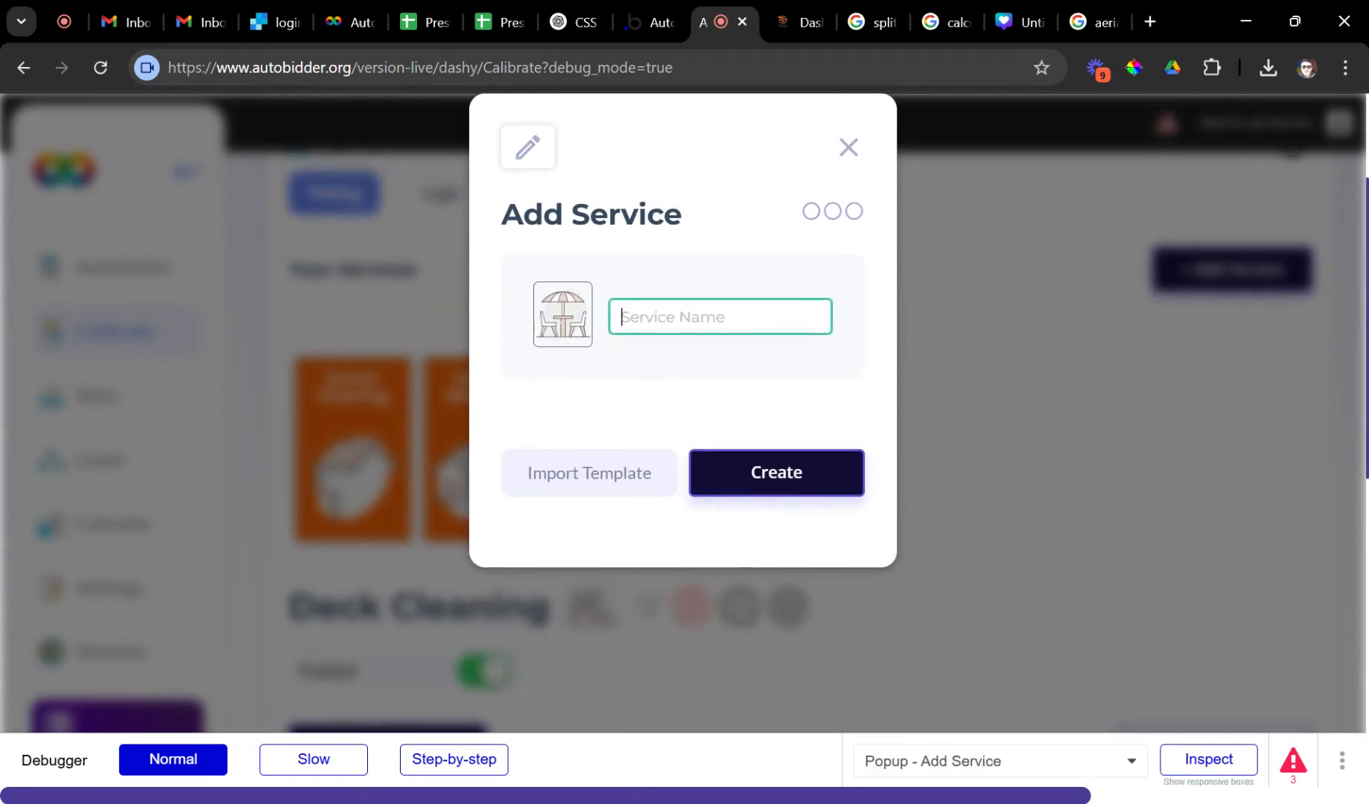
pyautogui.write('Patio Cleaning')
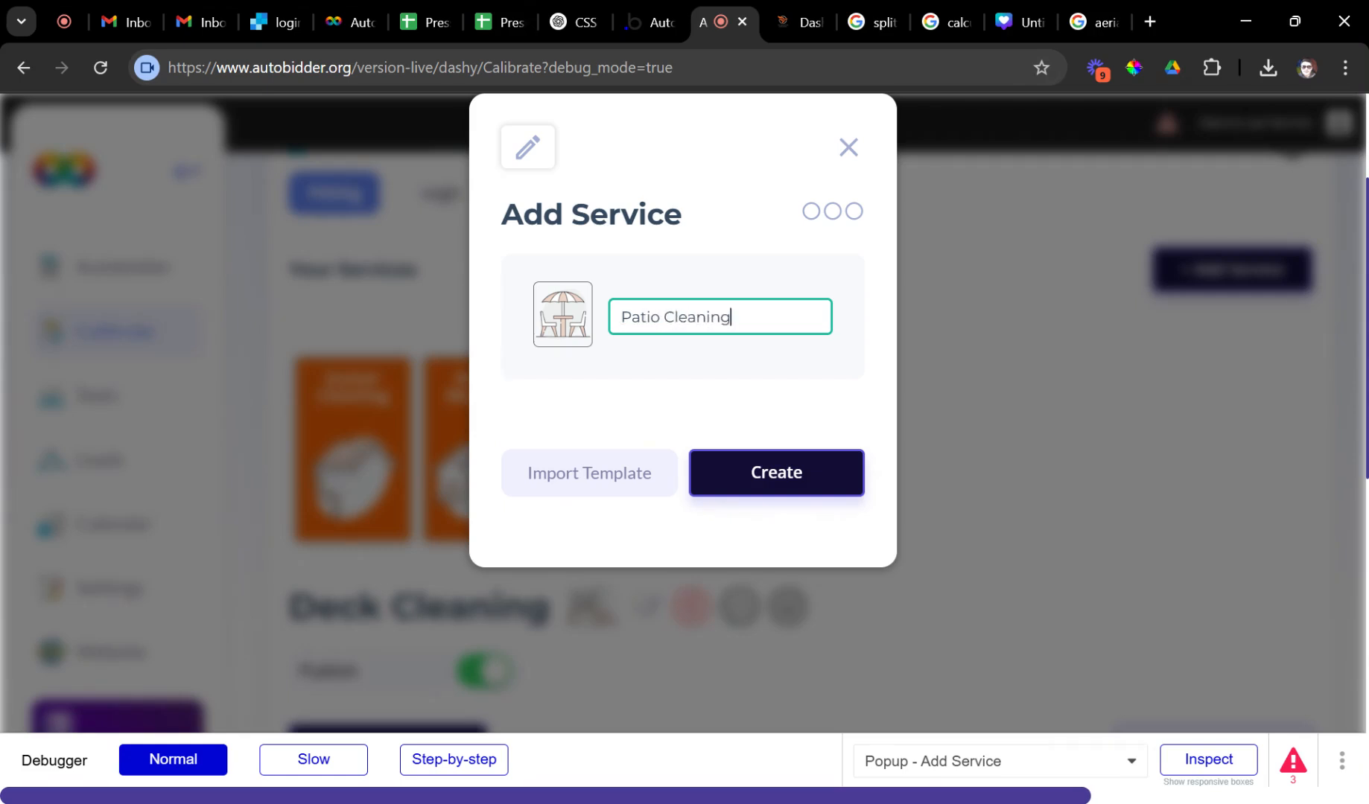
pyautogui.press('Return')
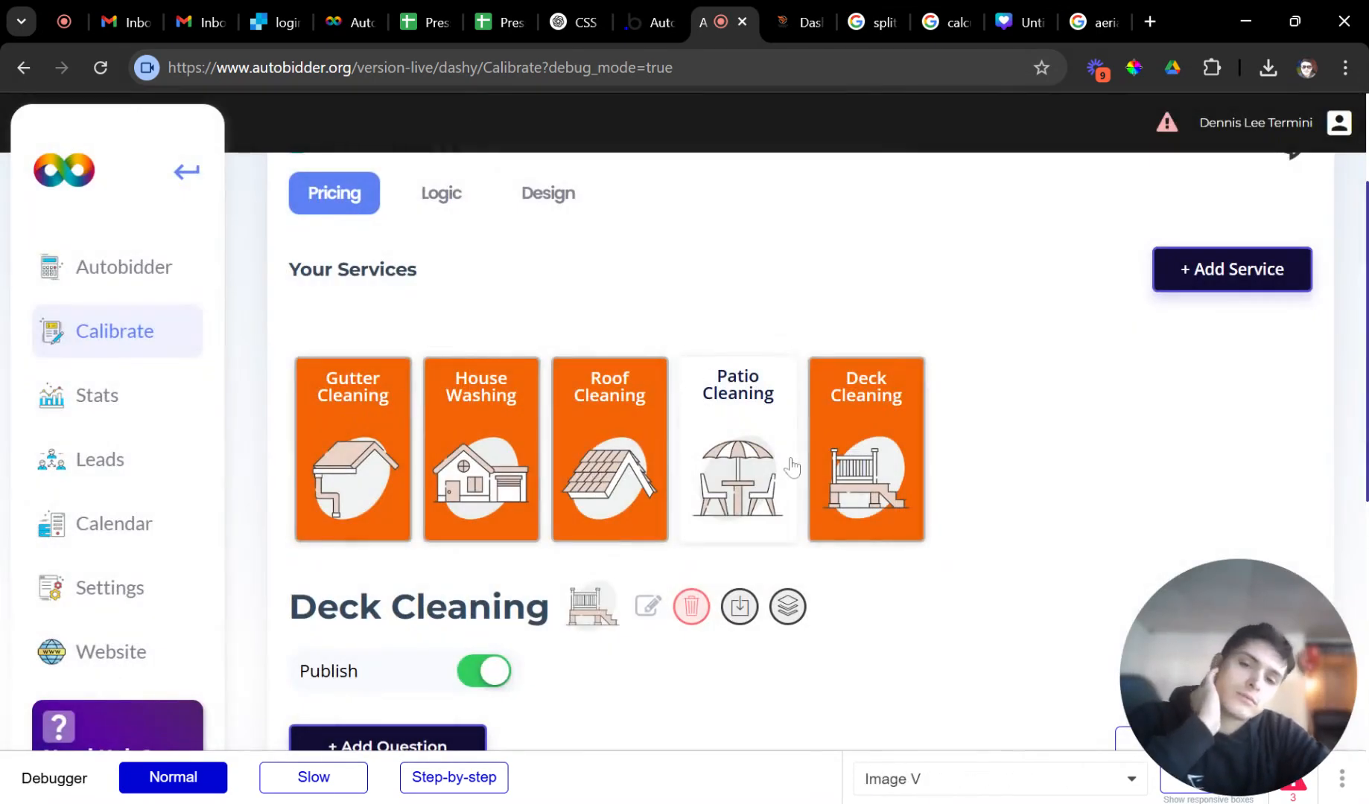
# Cancel an extra service draft and open the Patio Cleaning service settings.
pyautogui.click(1194, 266)
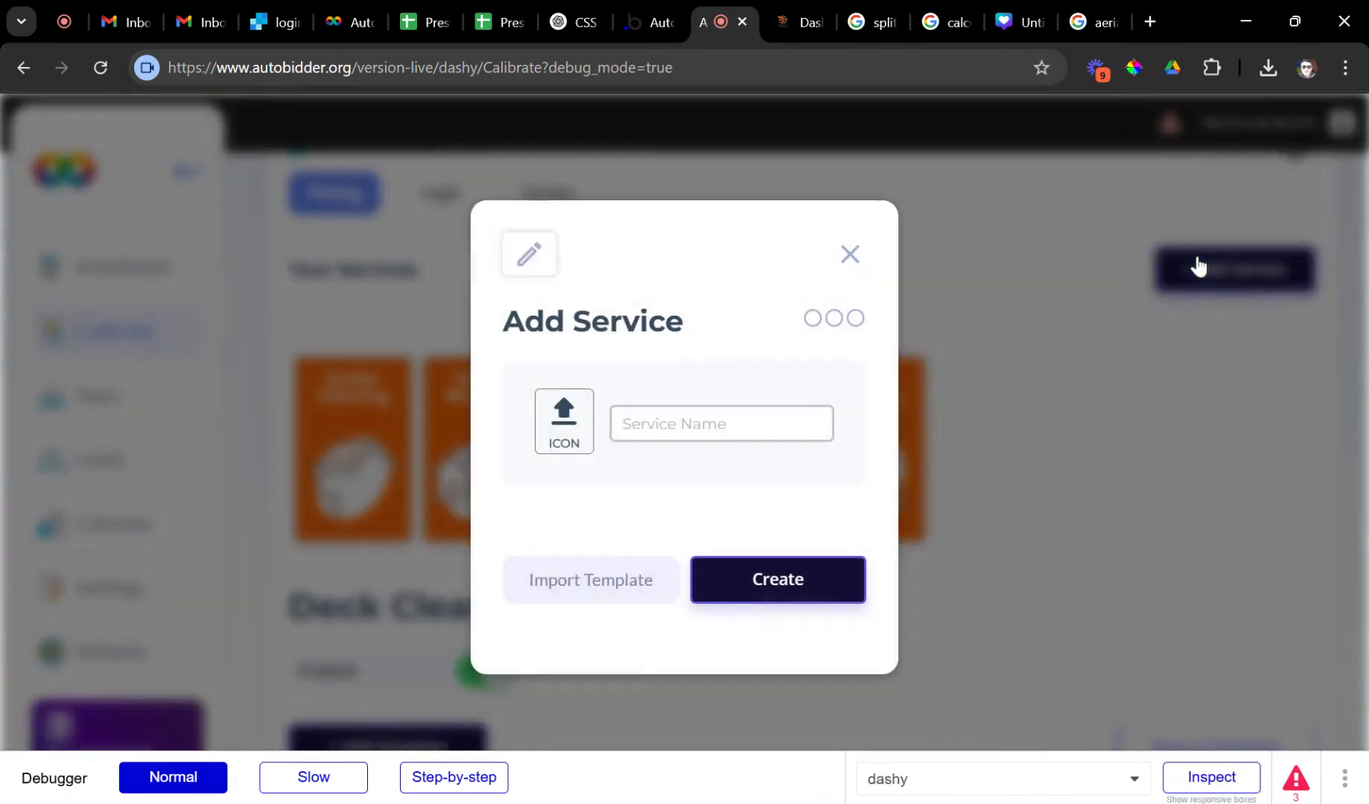
pyautogui.click(569, 436)
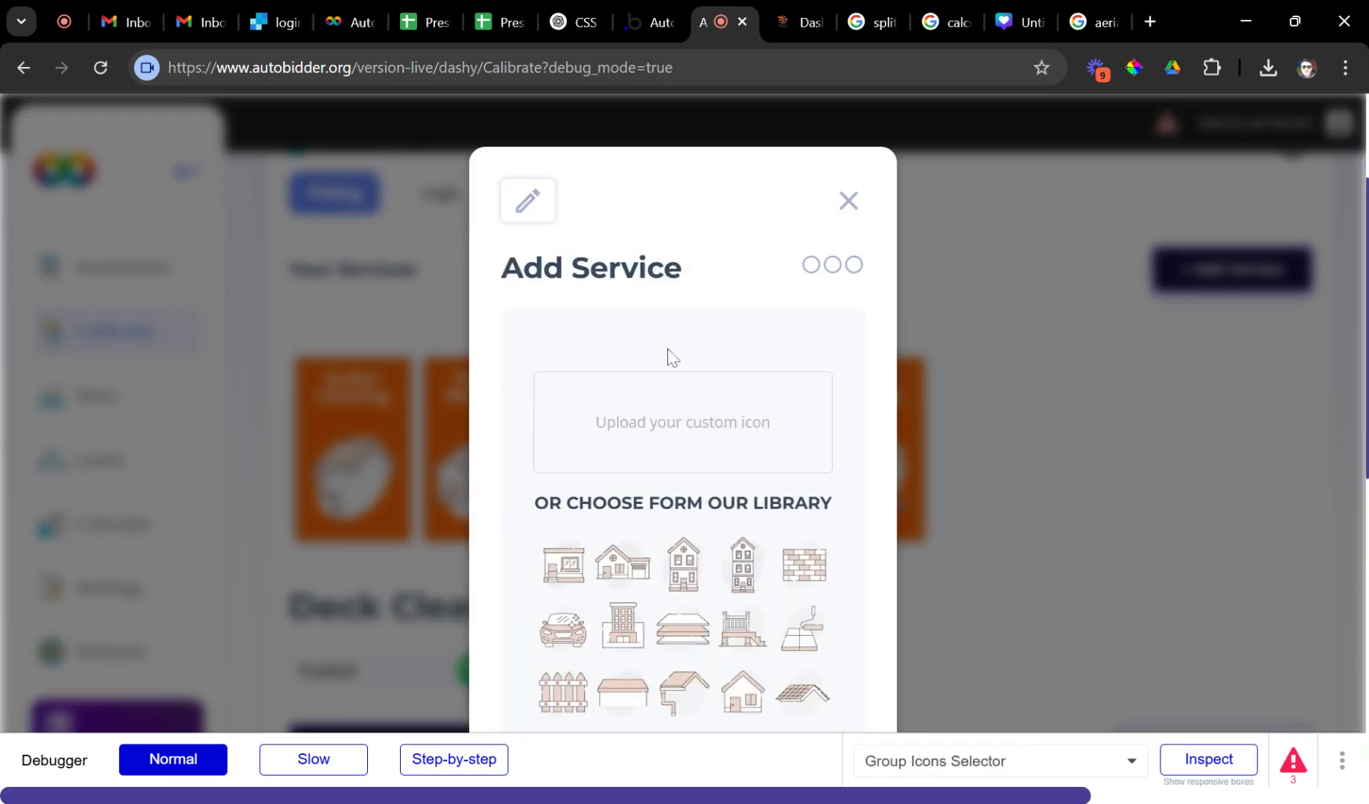
pyautogui.click(848, 203)
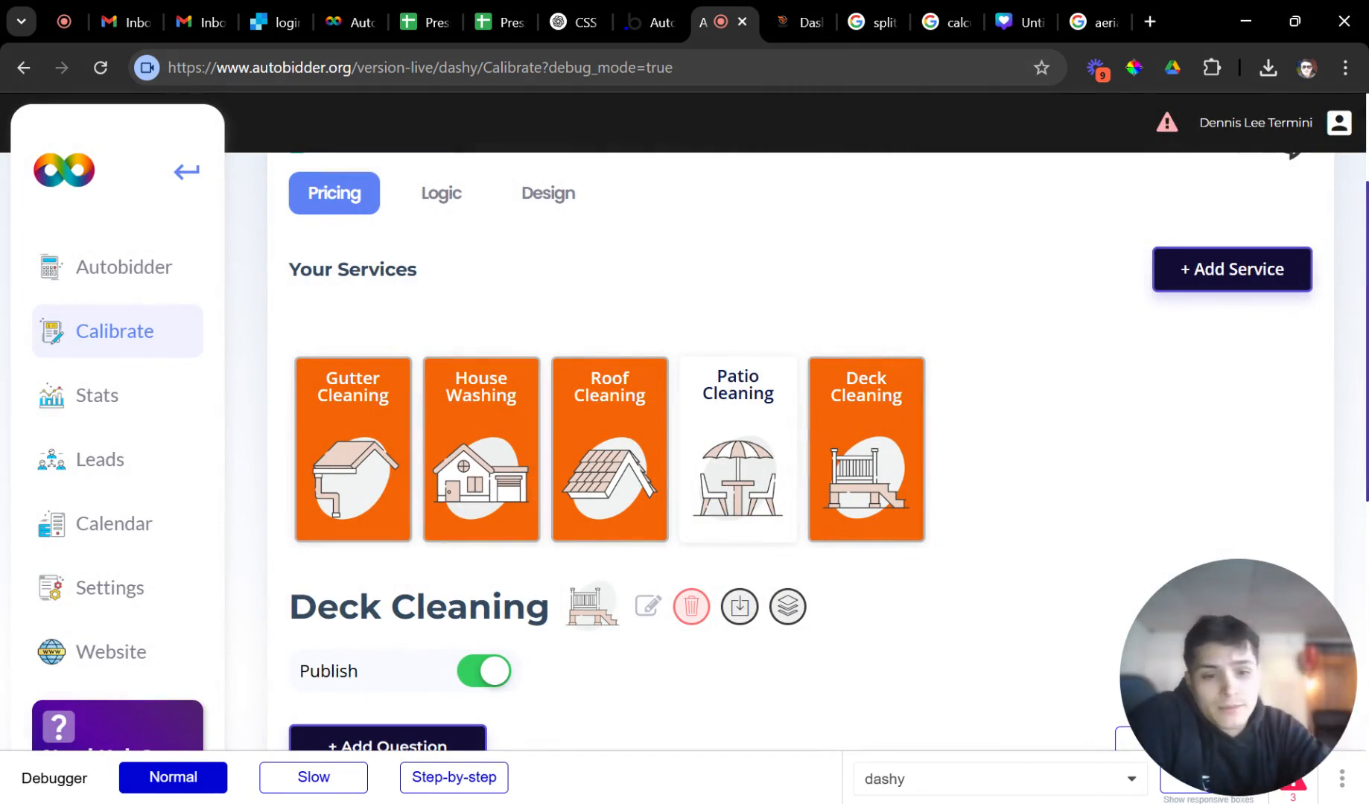
pyautogui.click(752, 451)
pyautogui.scroll(-5, 754, 449)
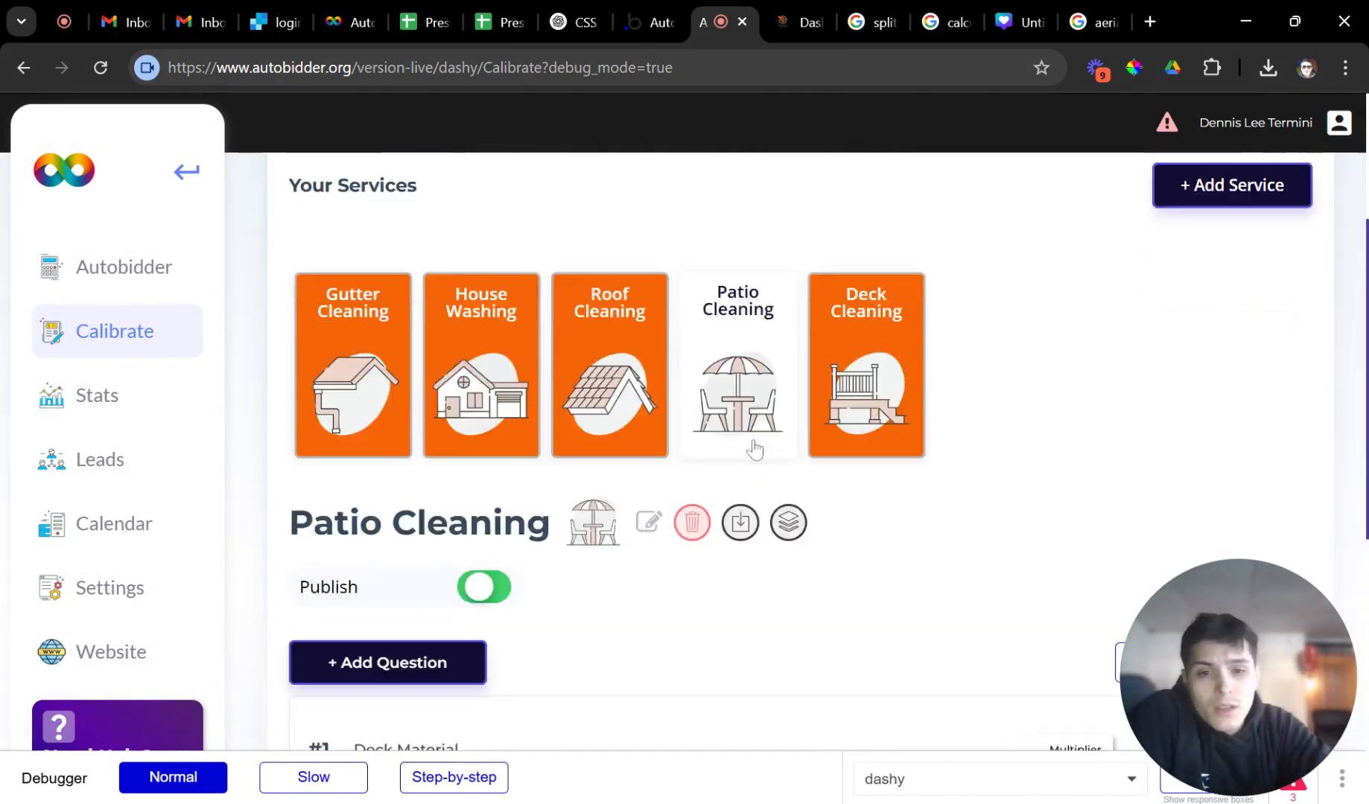
# Import the Patio Cleaning template's five questions and publish the service.
pyautogui.scroll(1, 754, 449)
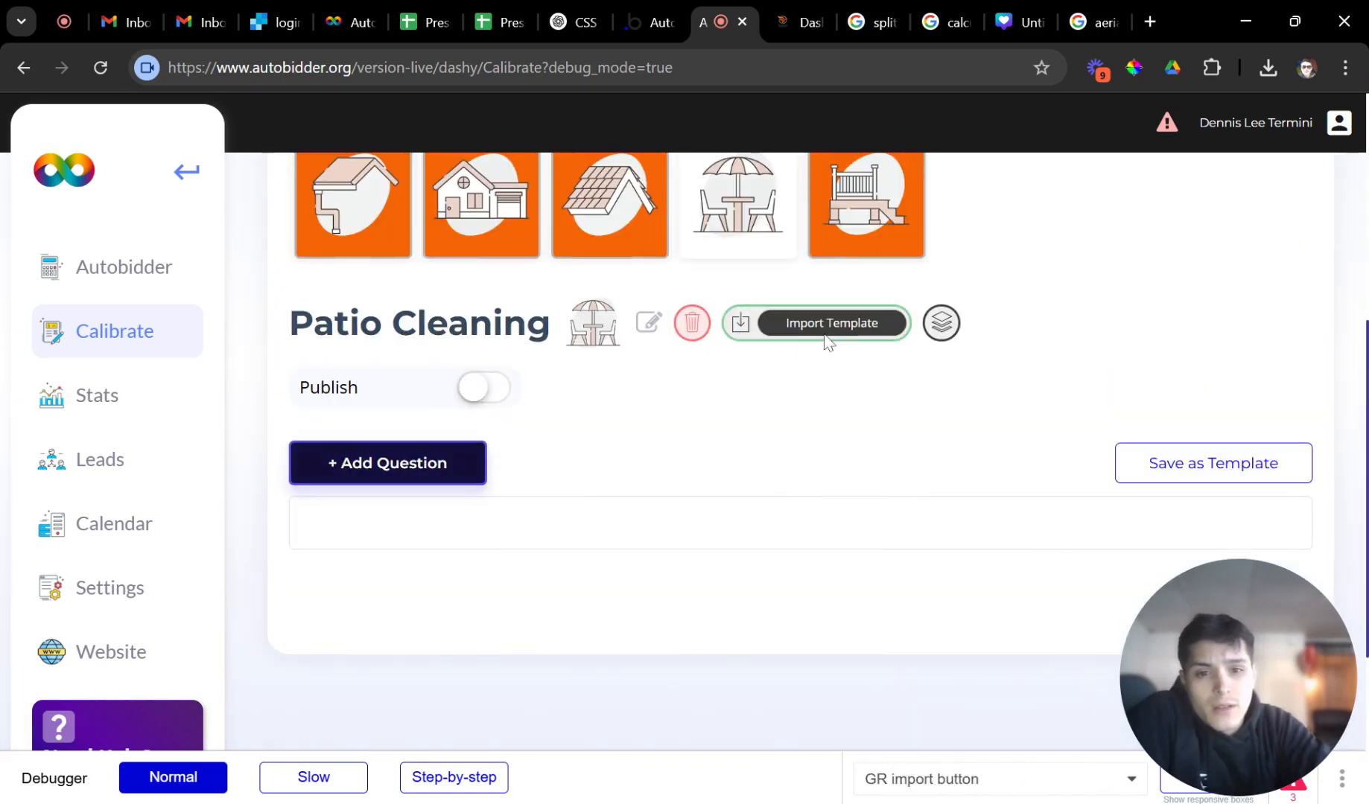
pyautogui.click(823, 341)
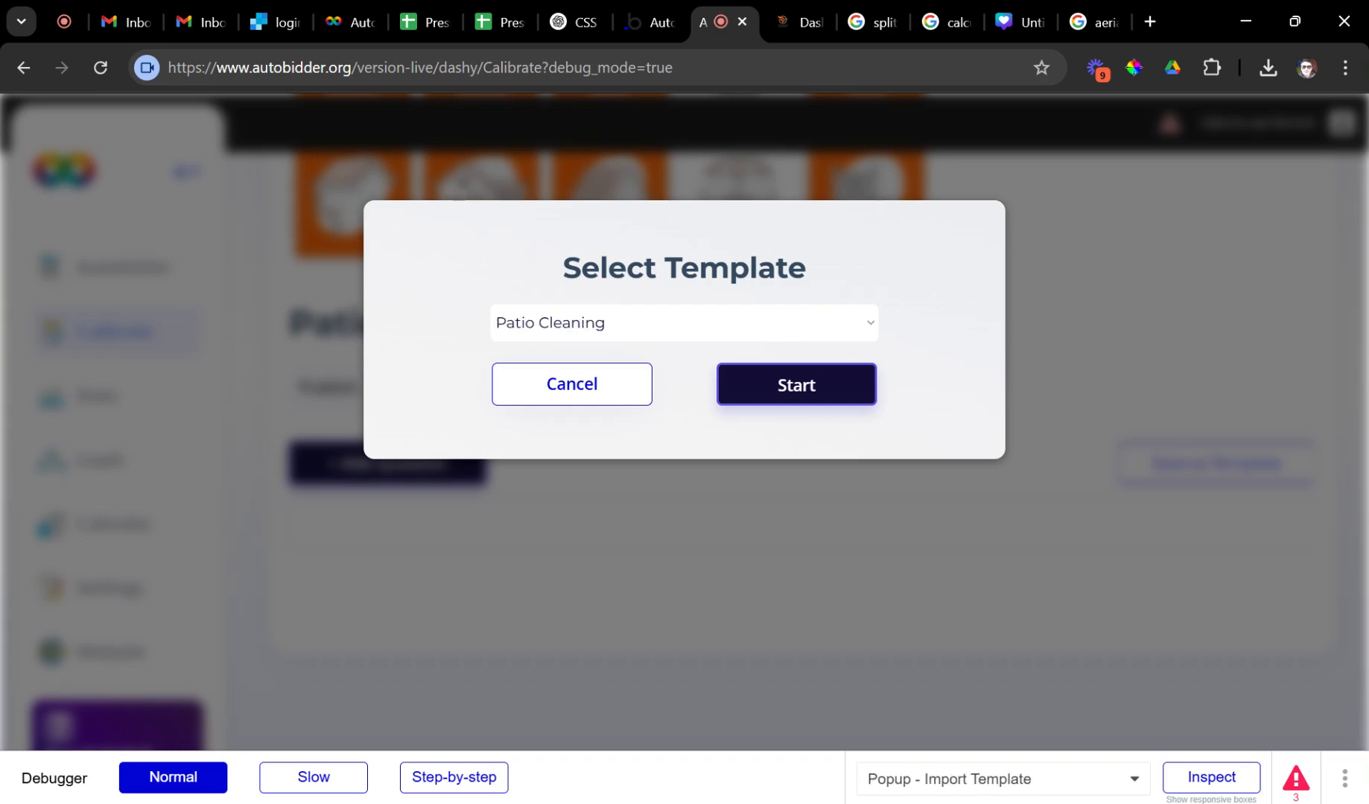
pyautogui.click(797, 394)
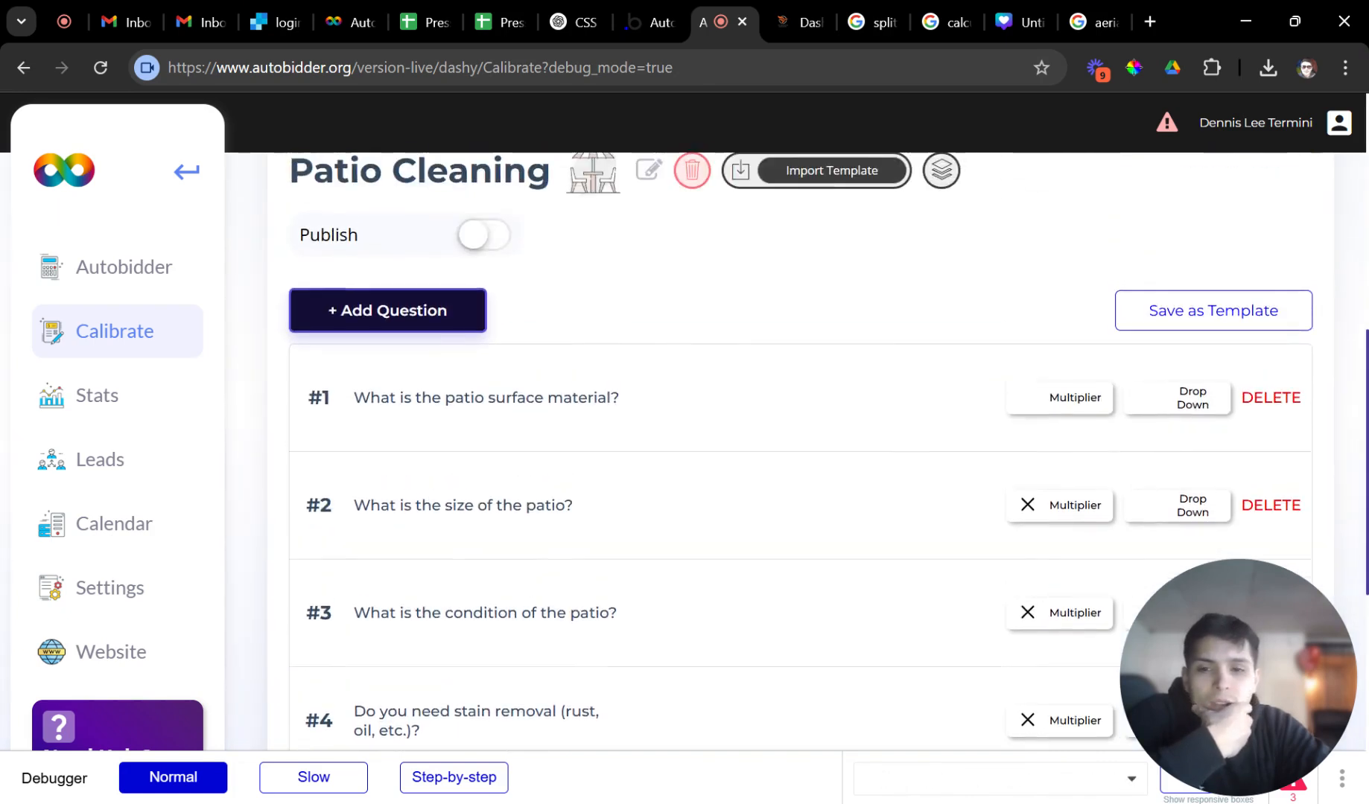
pyautogui.click(482, 385)
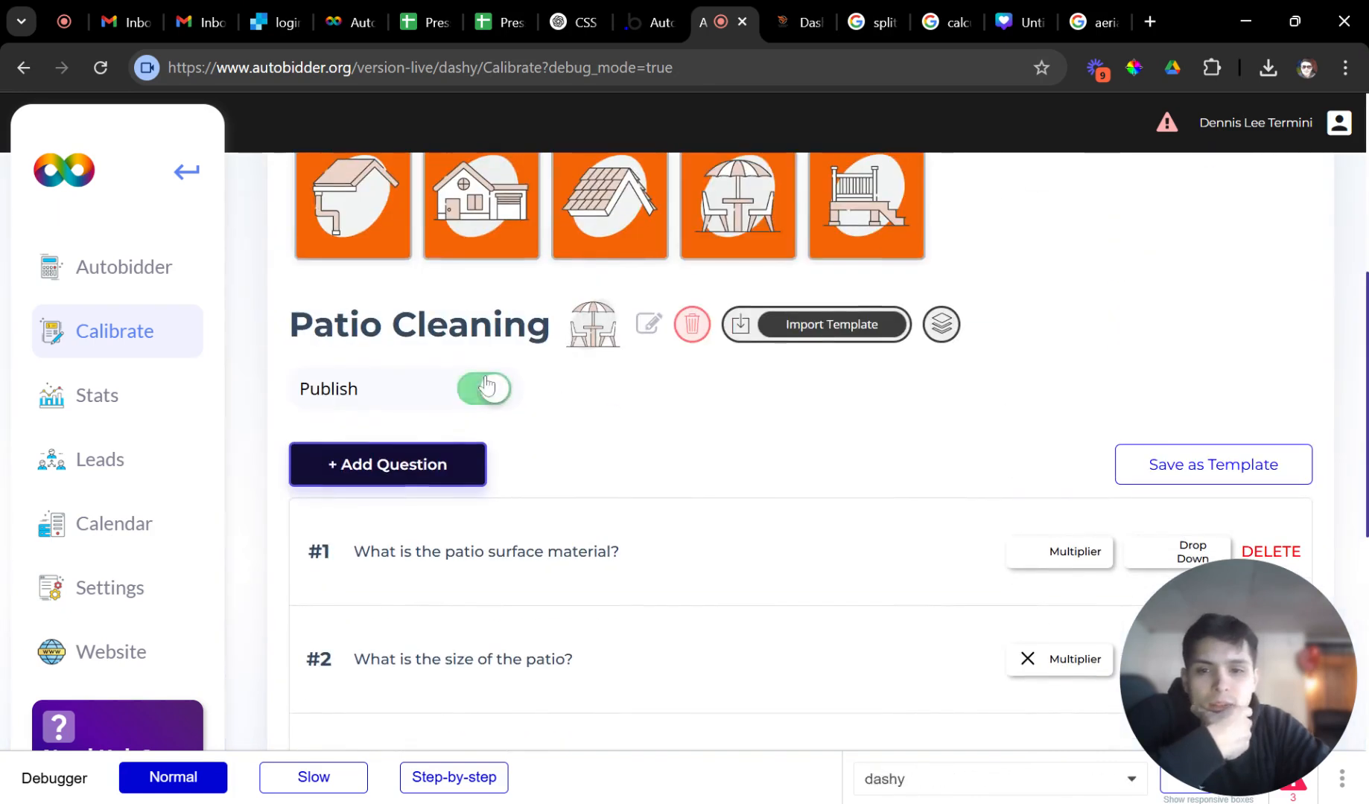
pyautogui.click(152, 283)
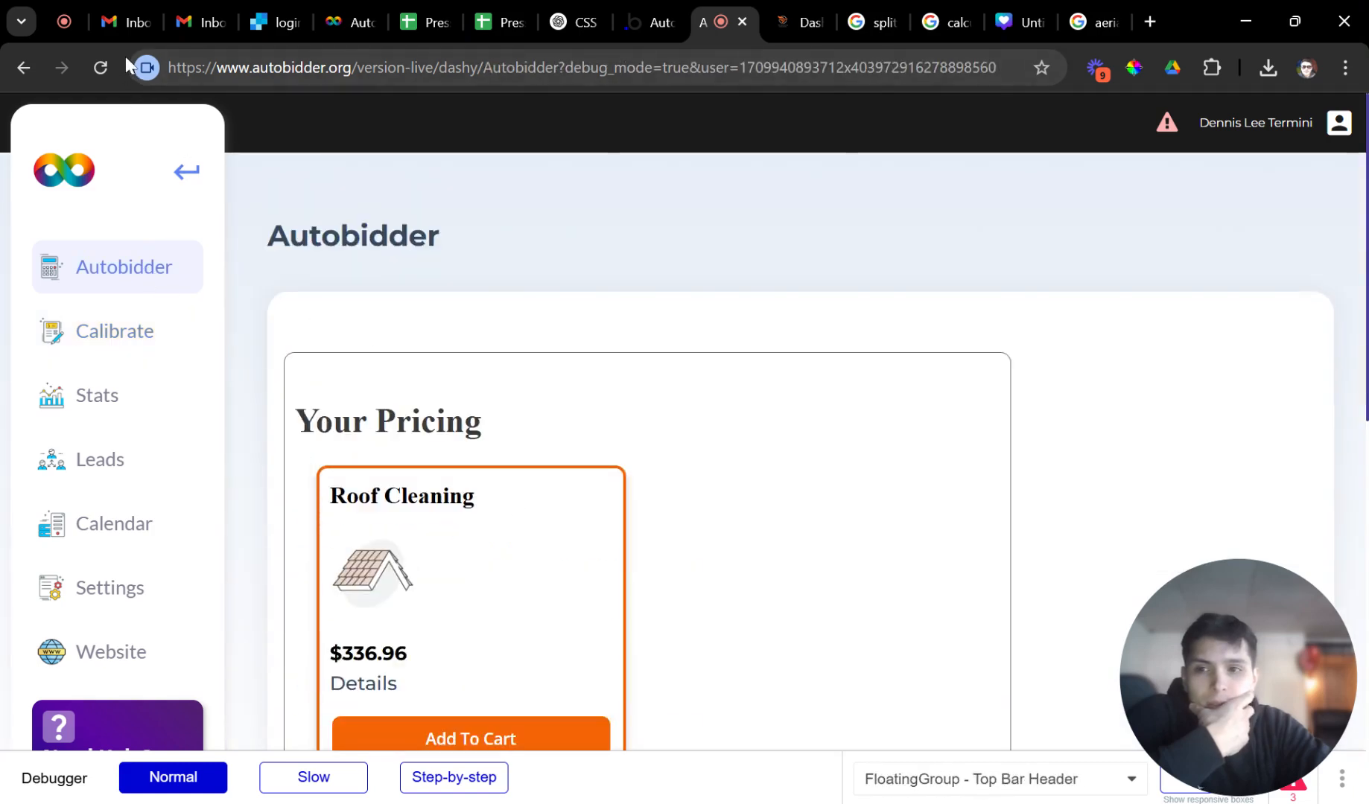
# Reload the pricing page, then switch to the 'aerial view of a house' image search tab.
pyautogui.click(104, 66)
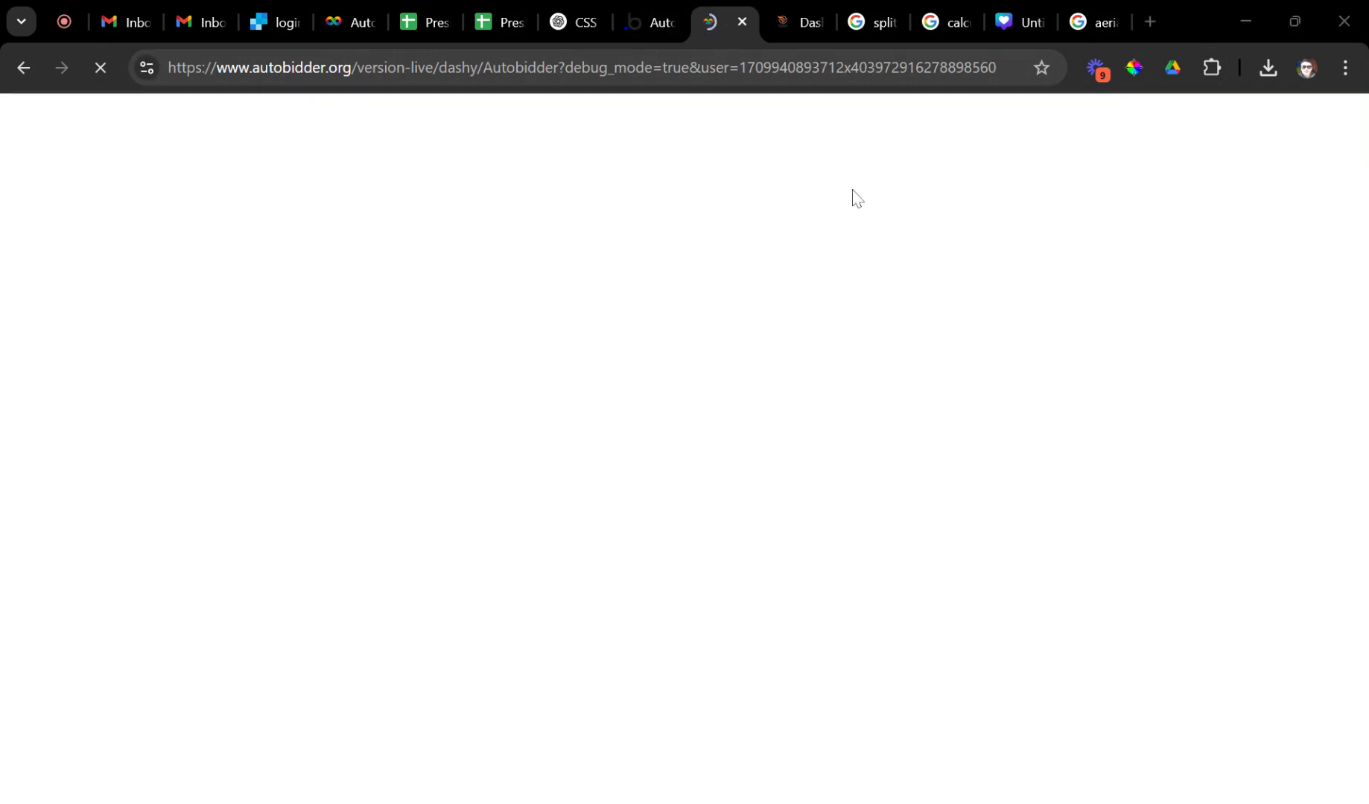
pyautogui.click(1089, 24)
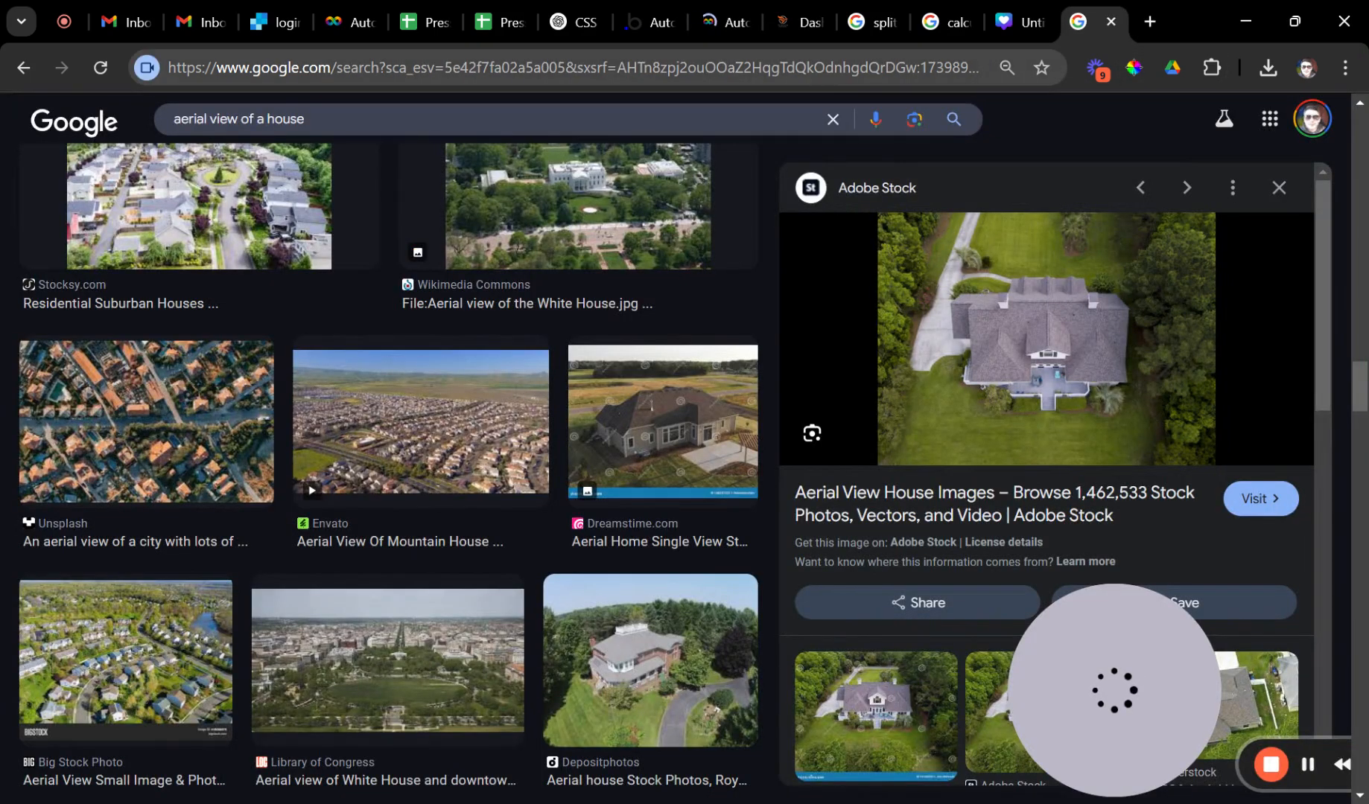
pyautogui.click(597, 67)
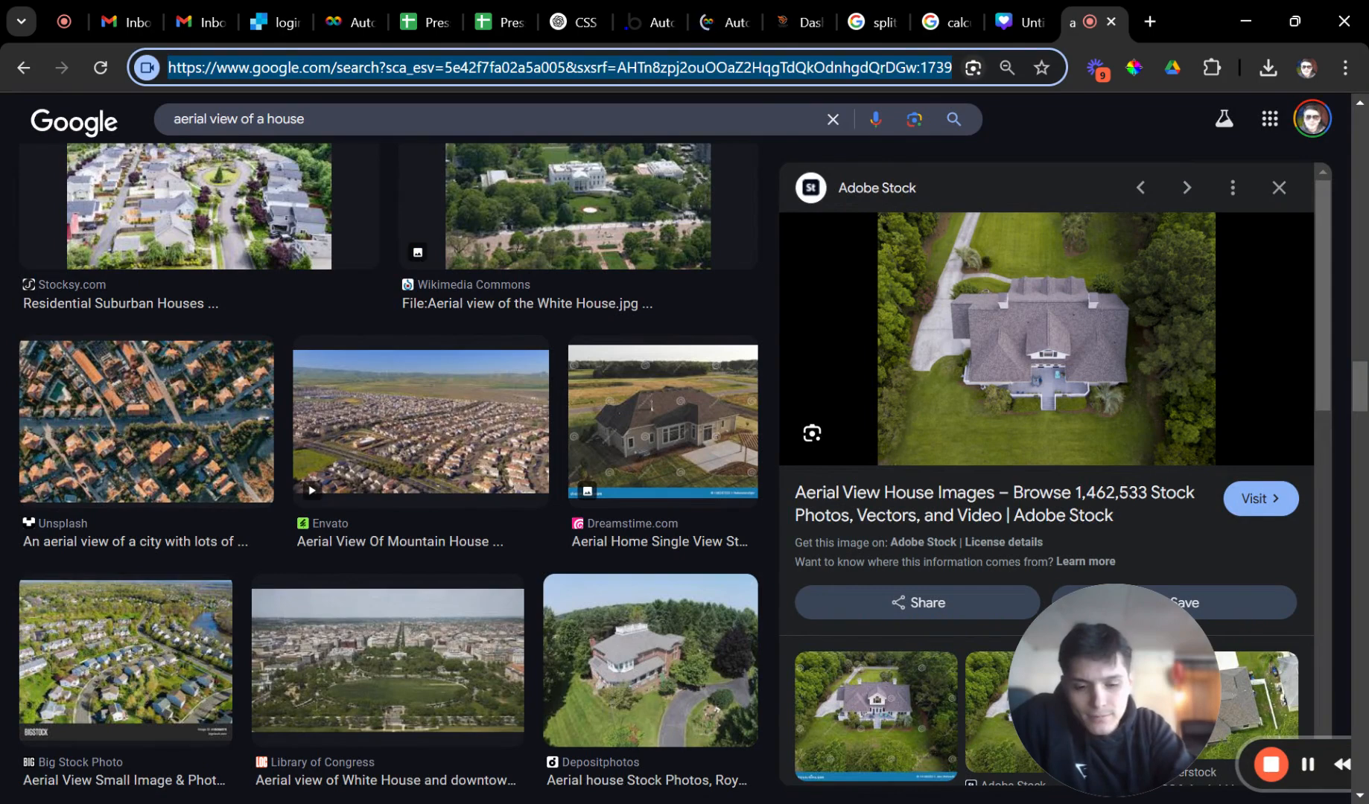
# Load vpgutters.com and open the clogged gutters blog article.
pyautogui.write('vpgutters.com')
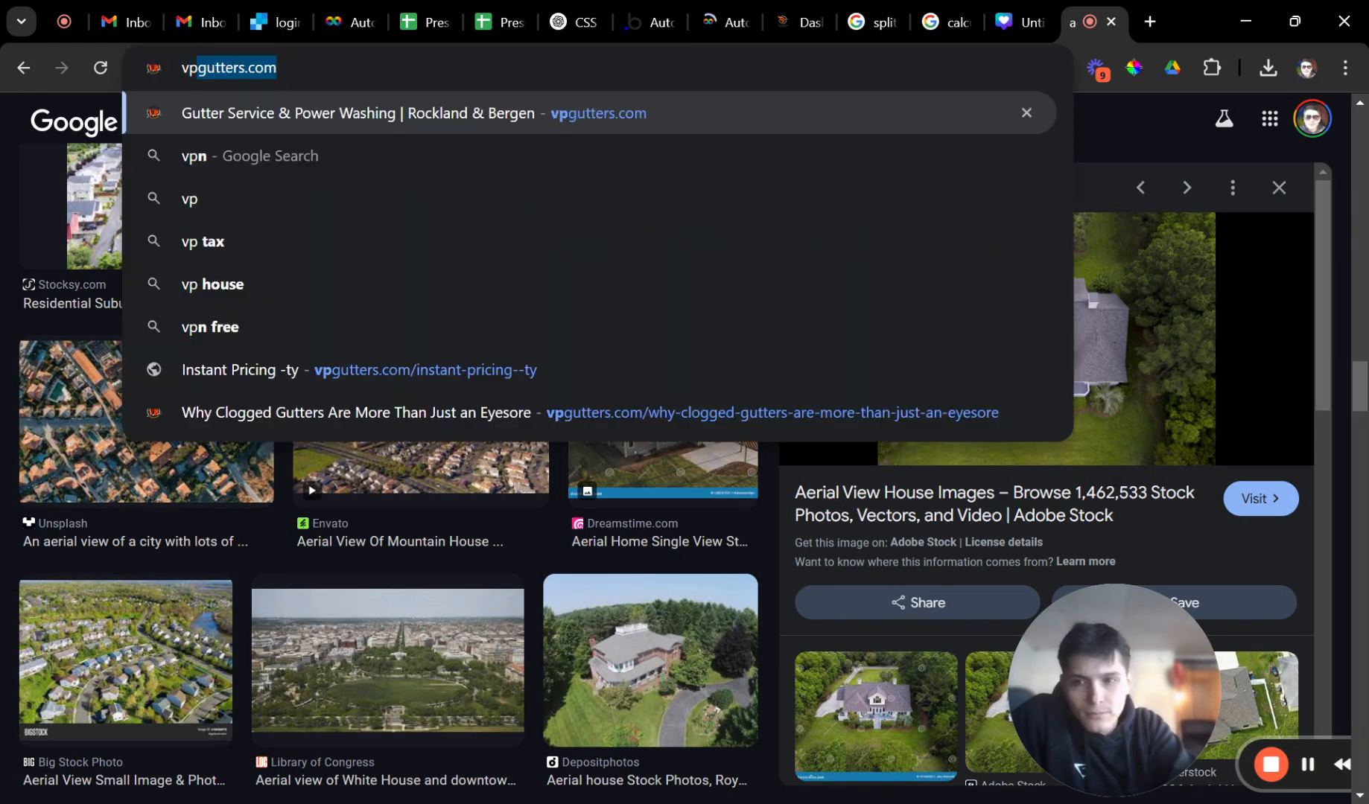
pyautogui.press('Return')
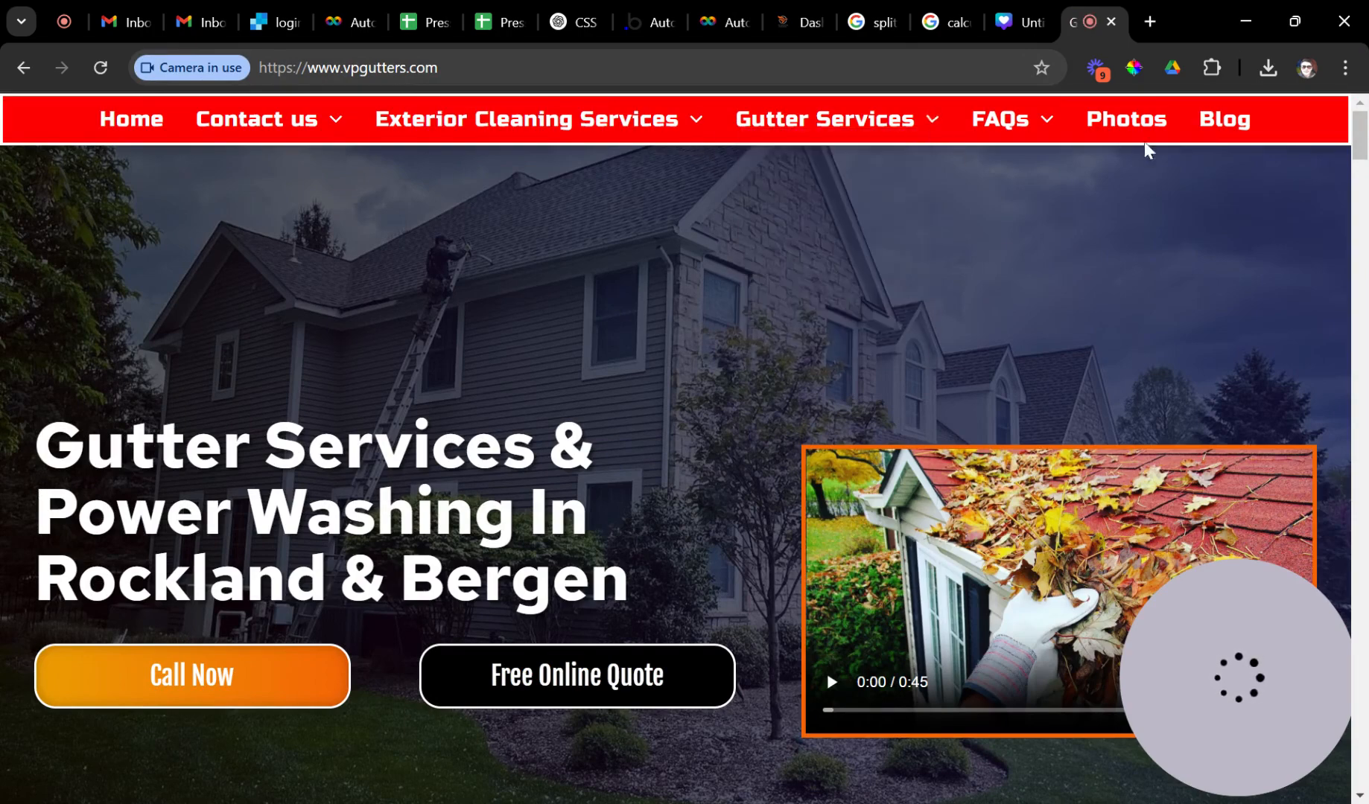
pyautogui.moveTo(761, 132)
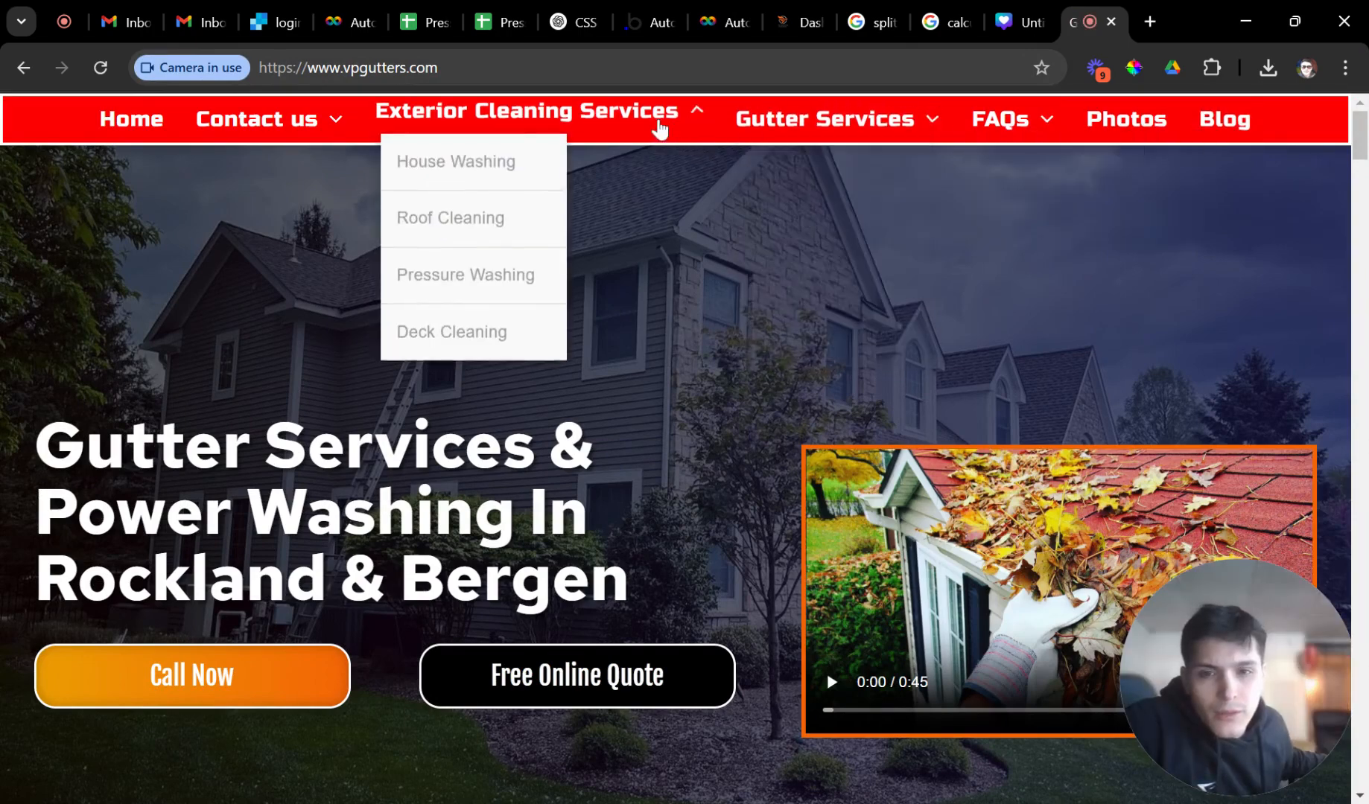
pyautogui.scroll(-10, 876, 409)
pyautogui.scroll(-15, 853, 441)
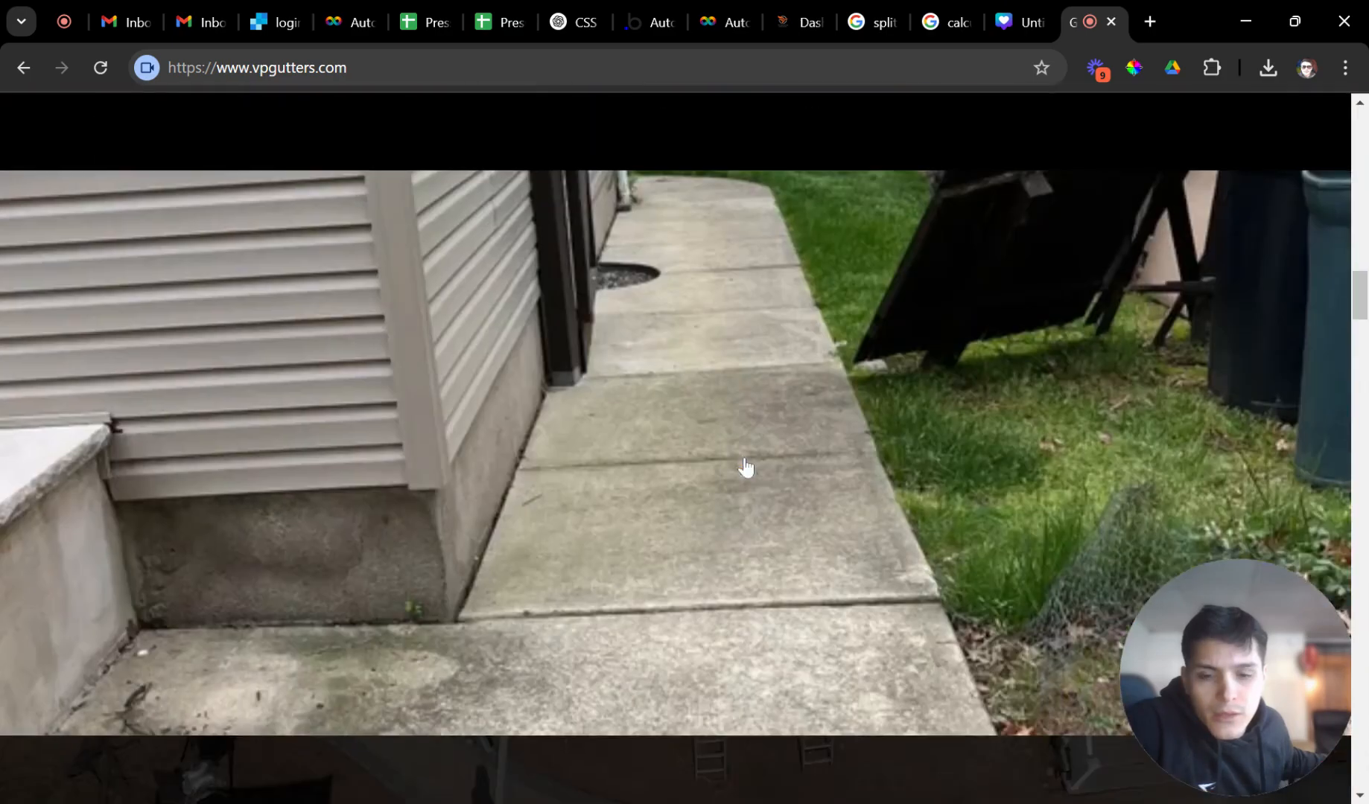
pyautogui.scroll(-15, 720, 477)
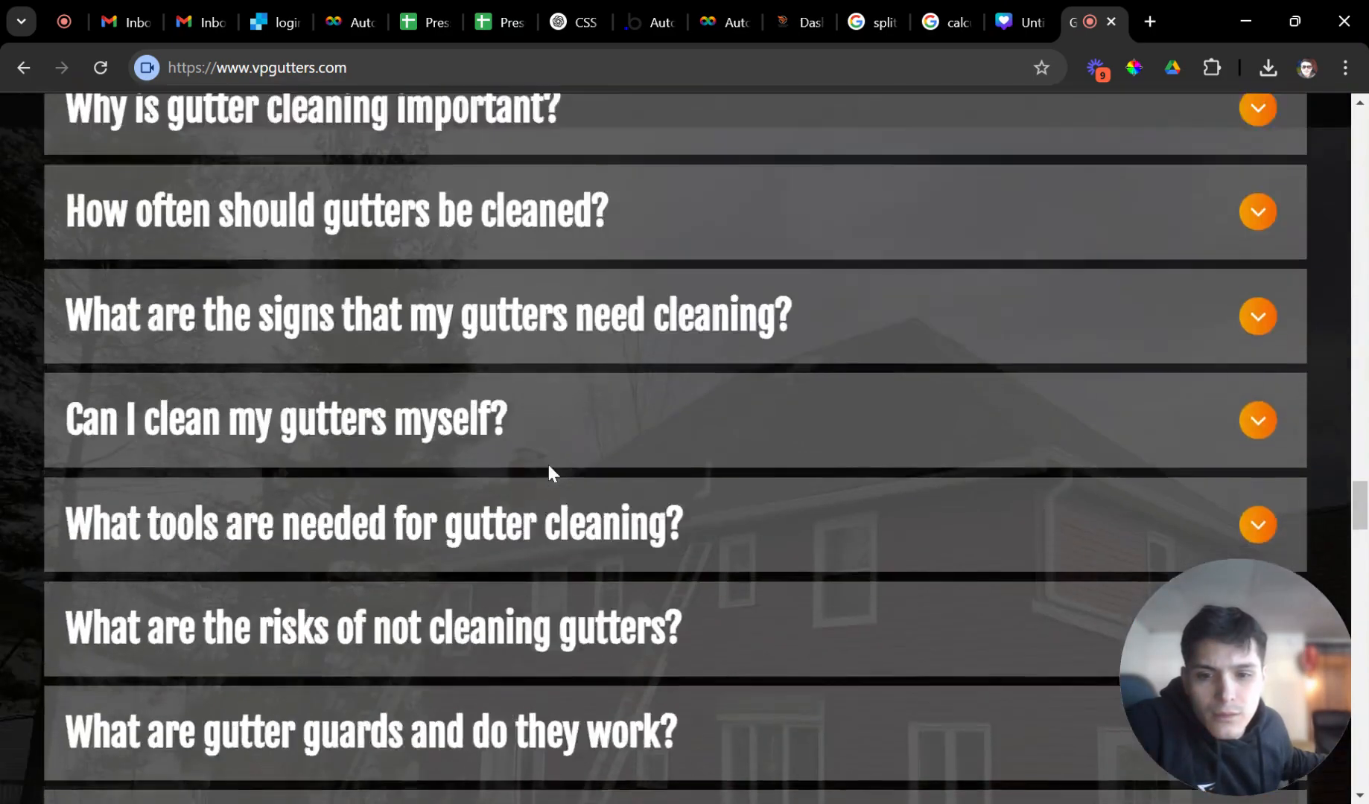
pyautogui.scroll(-6, 253, 410)
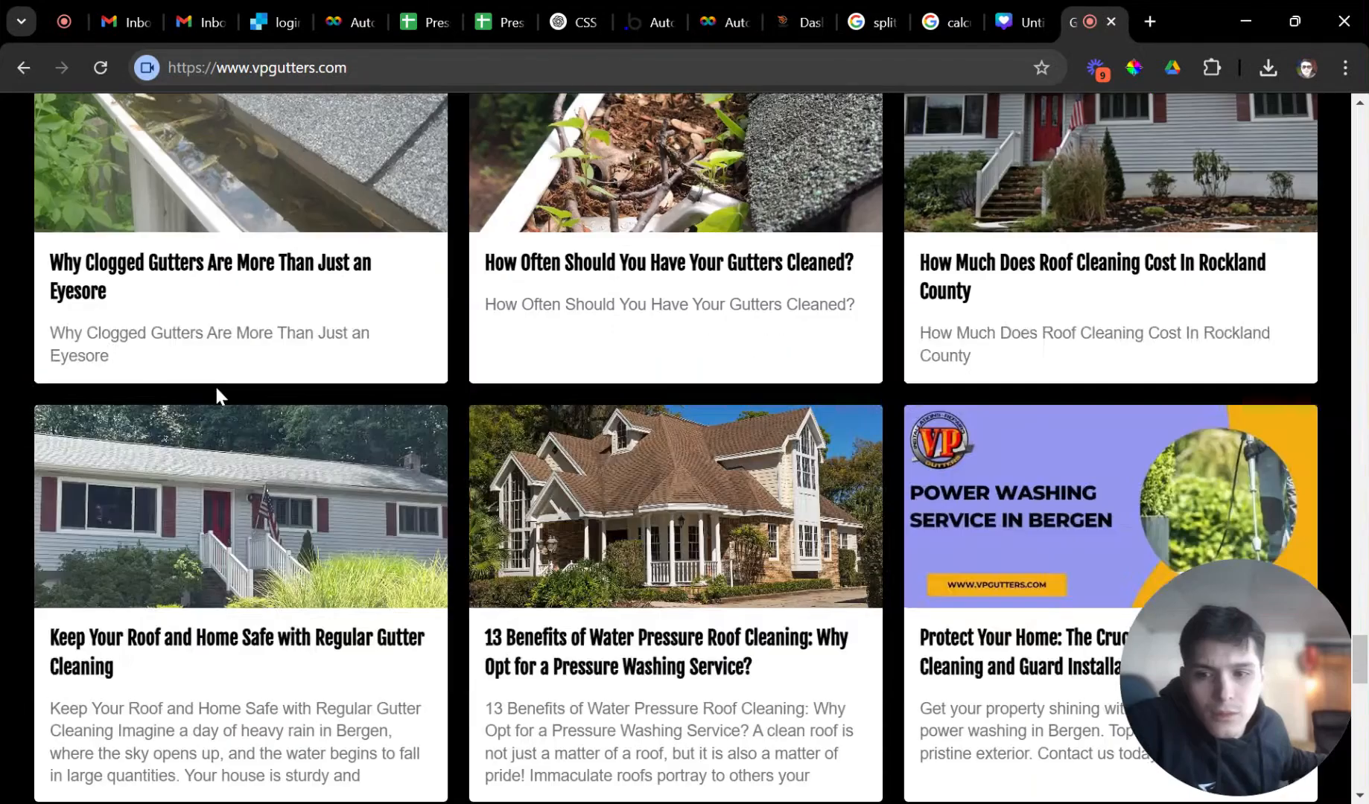
pyautogui.scroll(3, 216, 392)
pyautogui.click(269, 372)
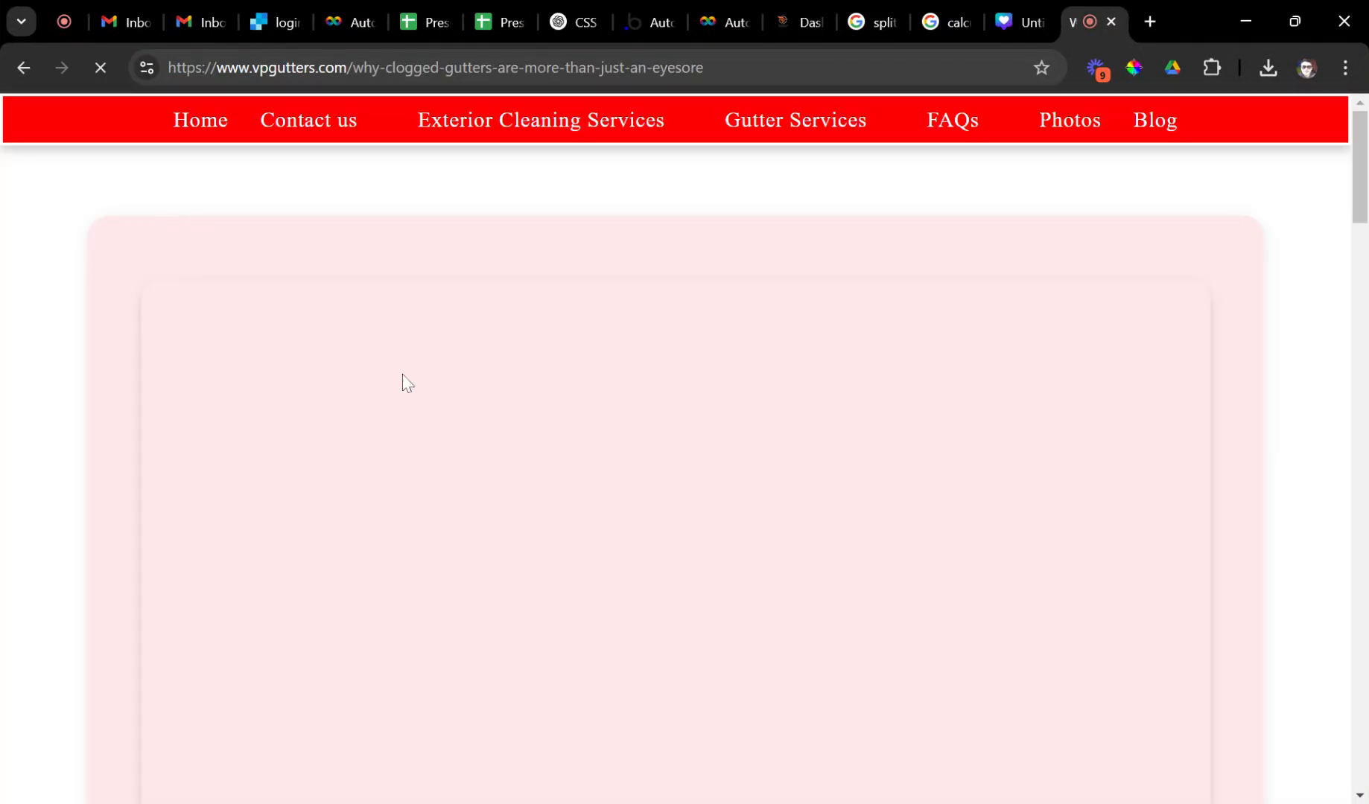
# Open the West Nyack gutter cleaning price calculator from the article.
pyautogui.scroll(-1, 476, 414)
pyautogui.scroll(-15, 476, 415)
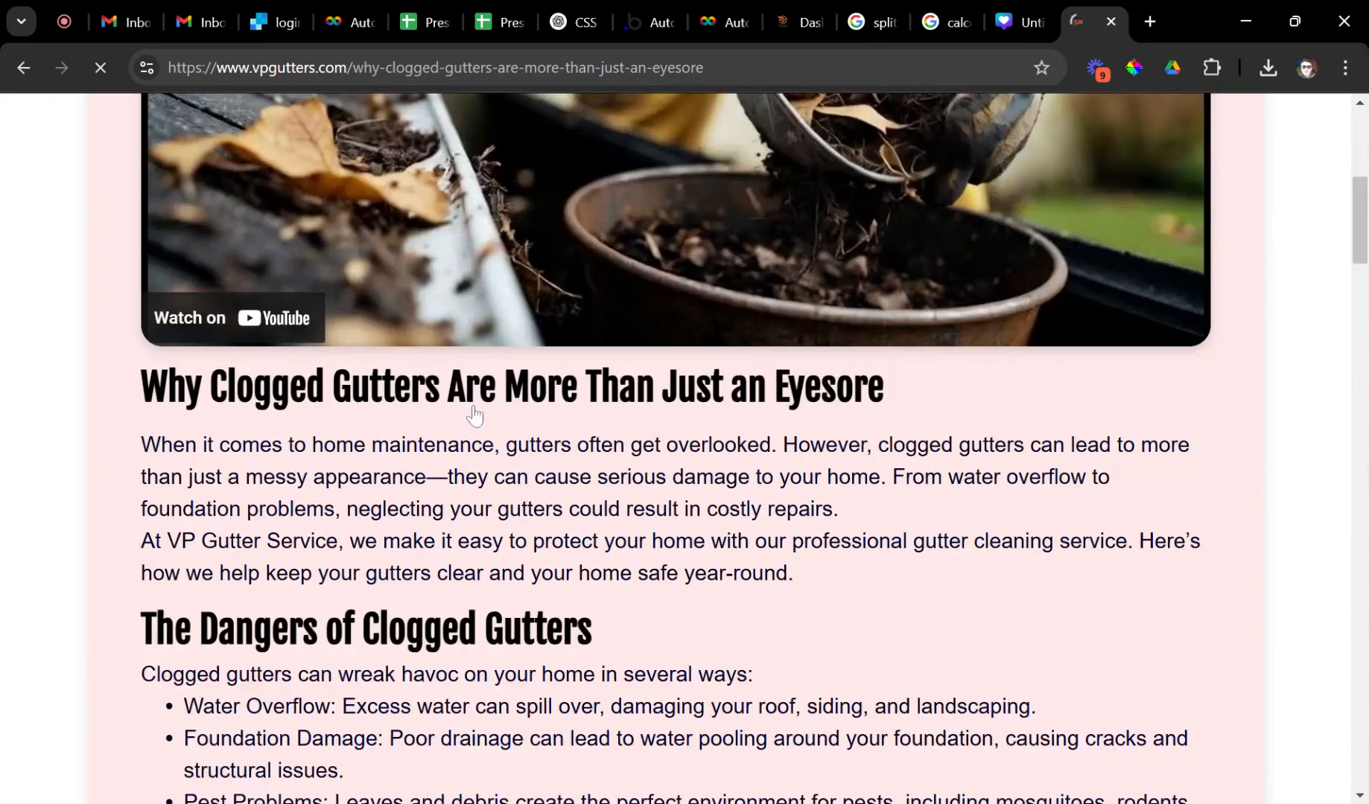
pyautogui.scroll(-3, 477, 420)
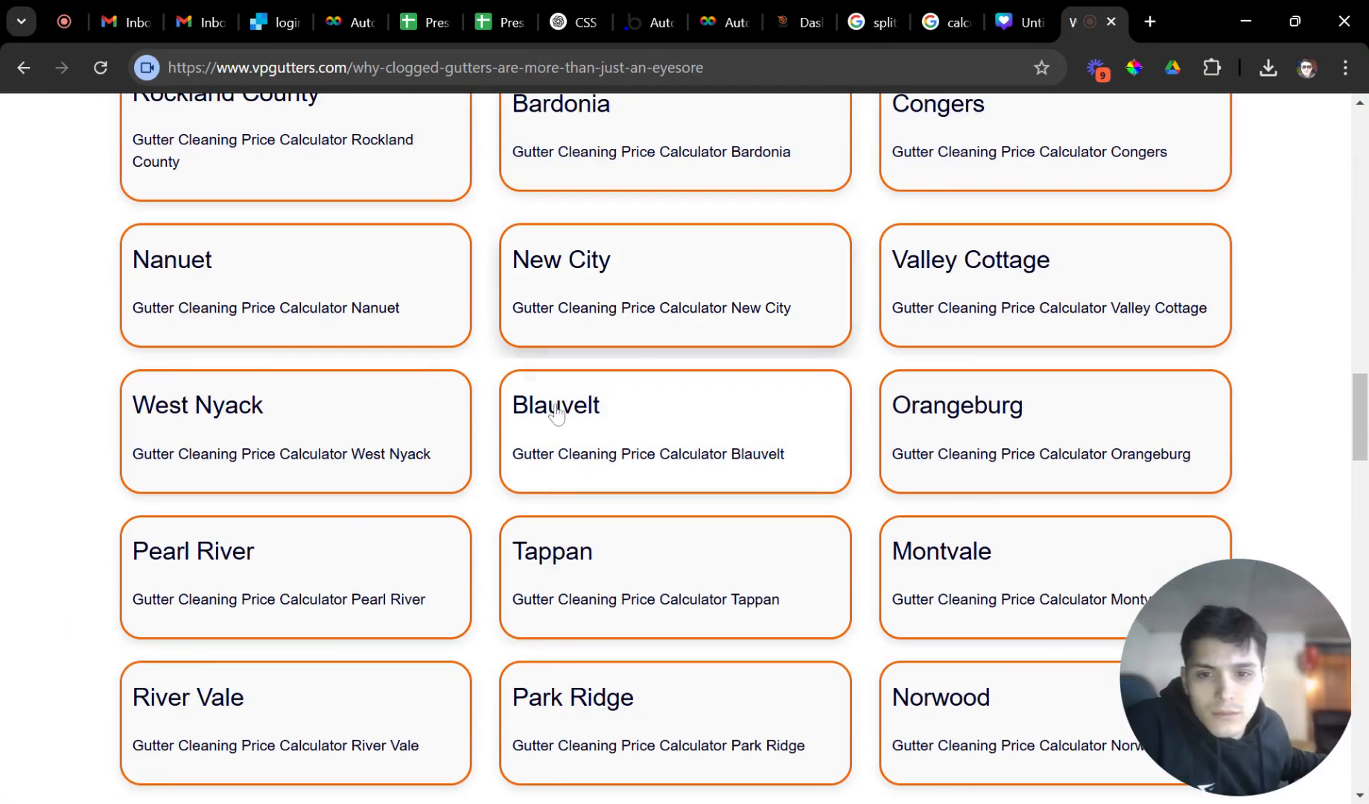
pyautogui.click(259, 419)
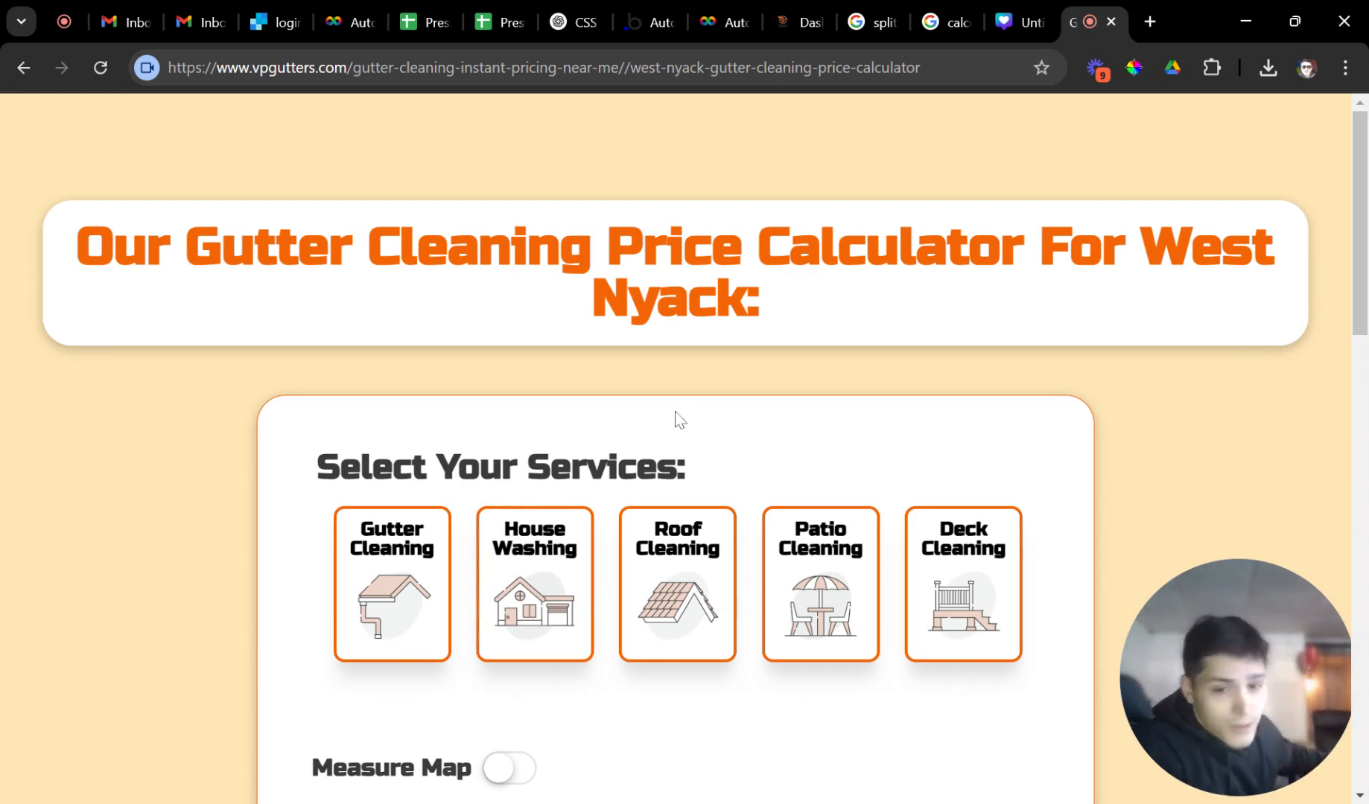
# Choose Patio Cleaning with Pavers/Brick surface and a 200–400 sq. ft. (Medium) size.
pyautogui.scroll(-1, 772, 532)
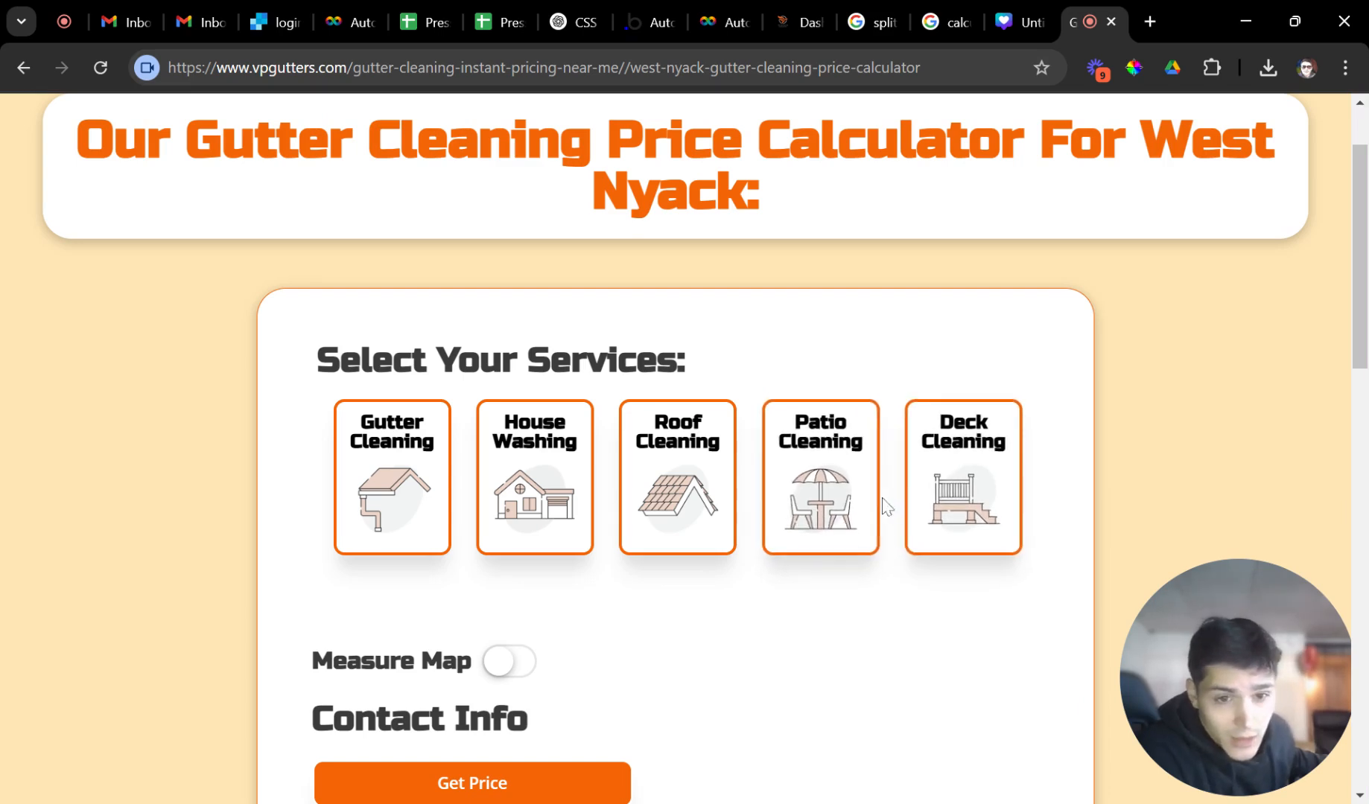
pyautogui.scroll(-1, 875, 507)
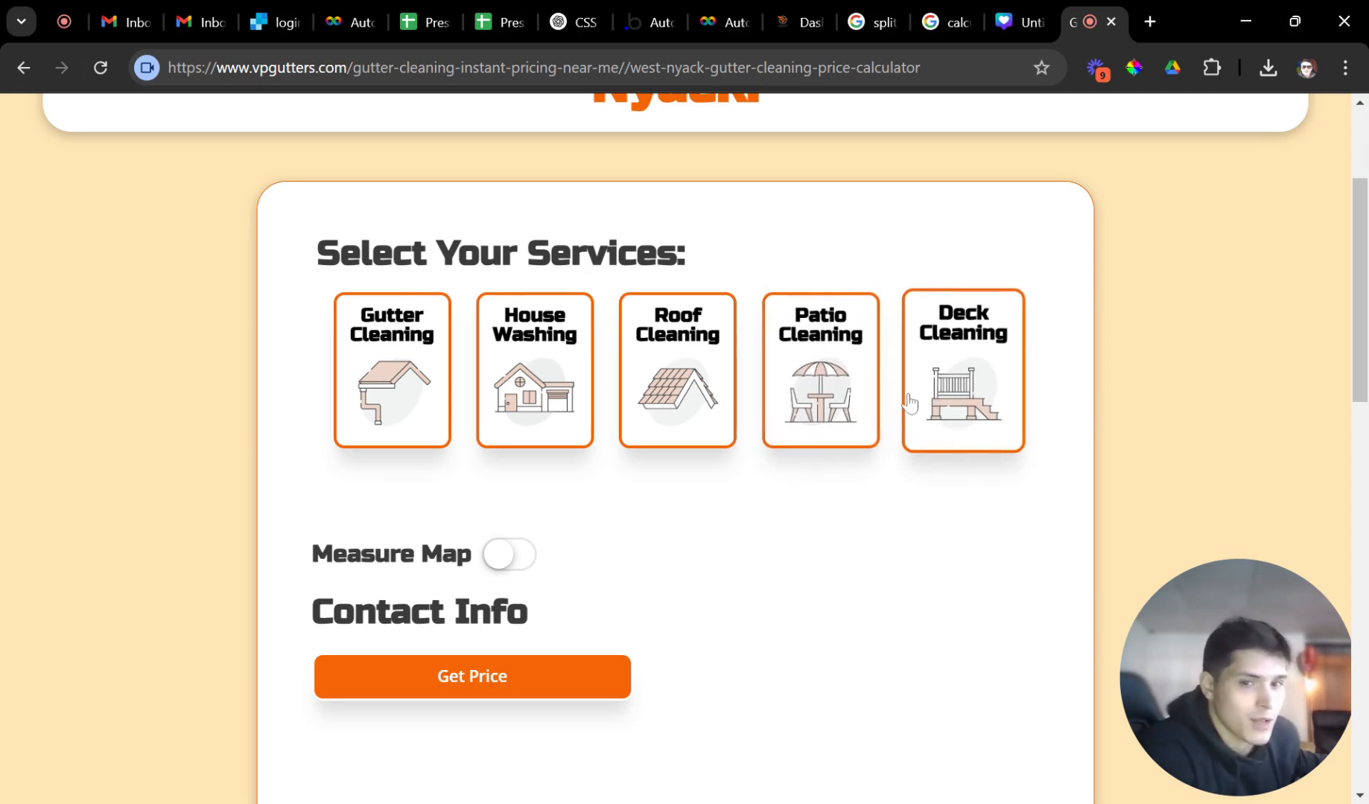
pyautogui.scroll(-1, 859, 385)
pyautogui.scroll(1, 864, 383)
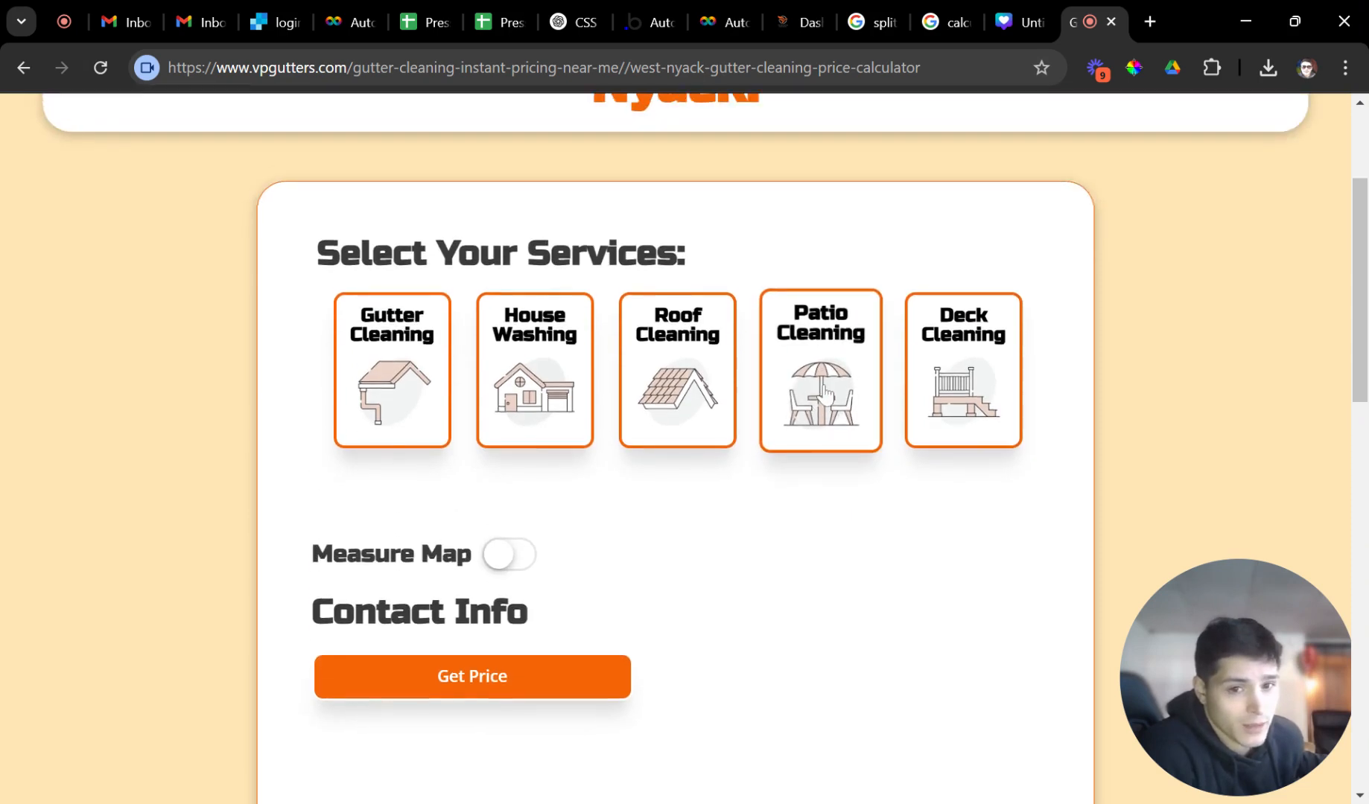
pyautogui.click(826, 384)
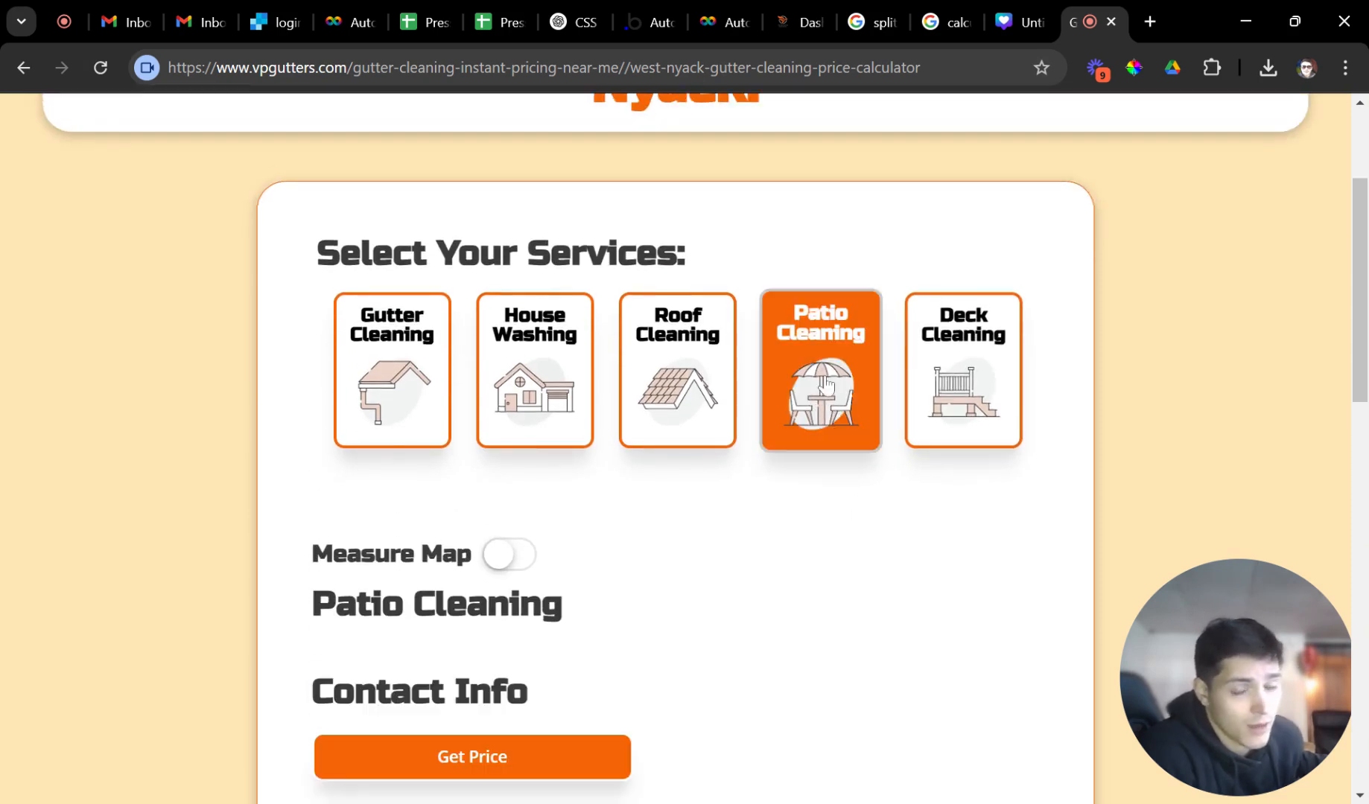
pyautogui.scroll(-2, 638, 550)
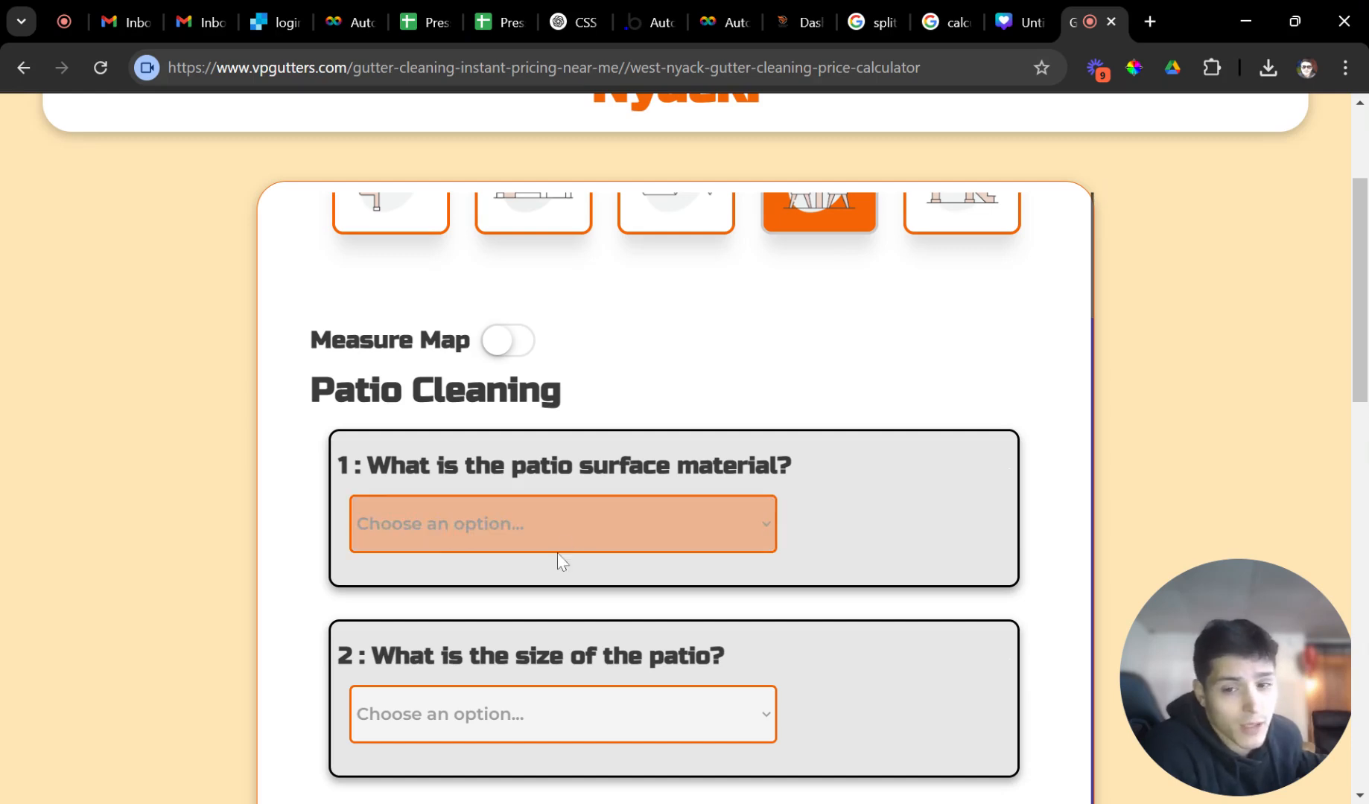
pyautogui.click(592, 584)
pyautogui.scroll(-2, 589, 542)
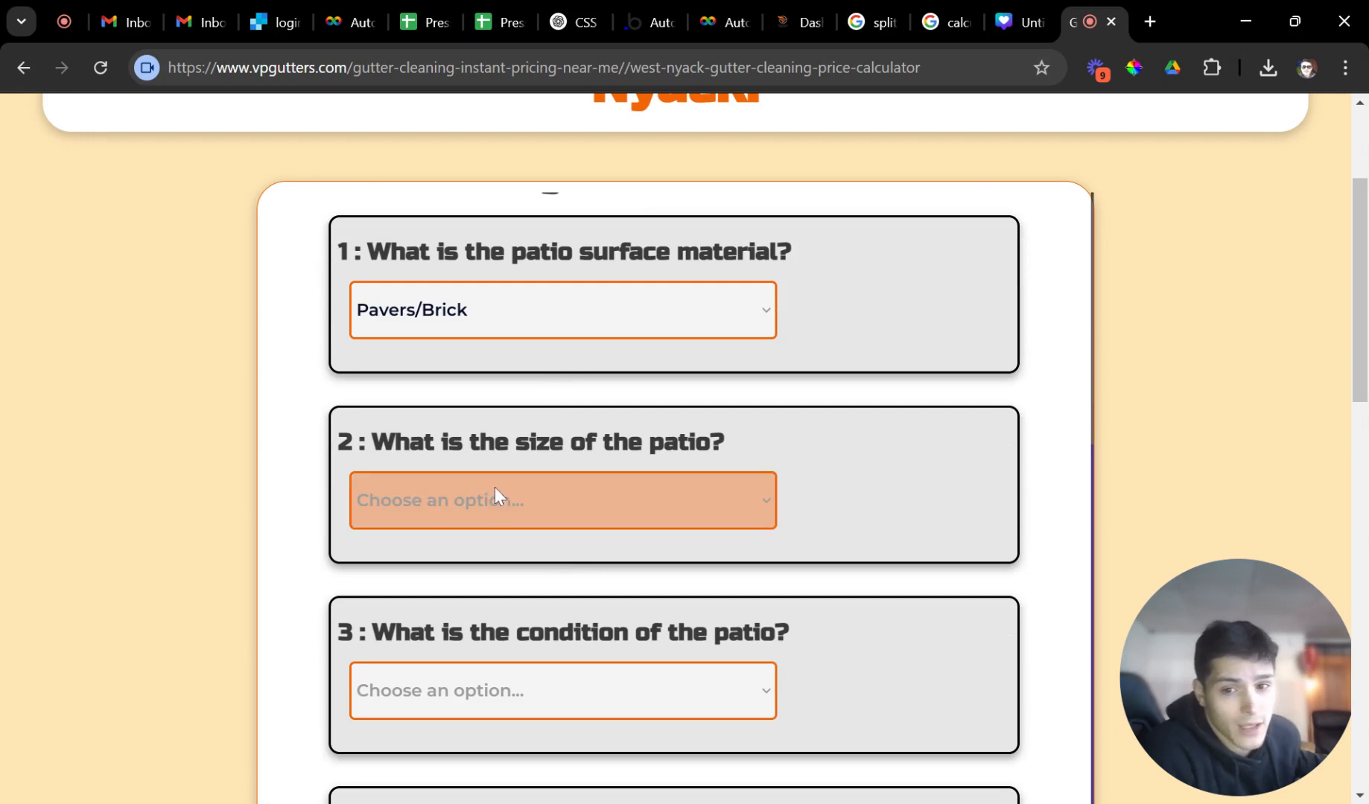
pyautogui.click(446, 577)
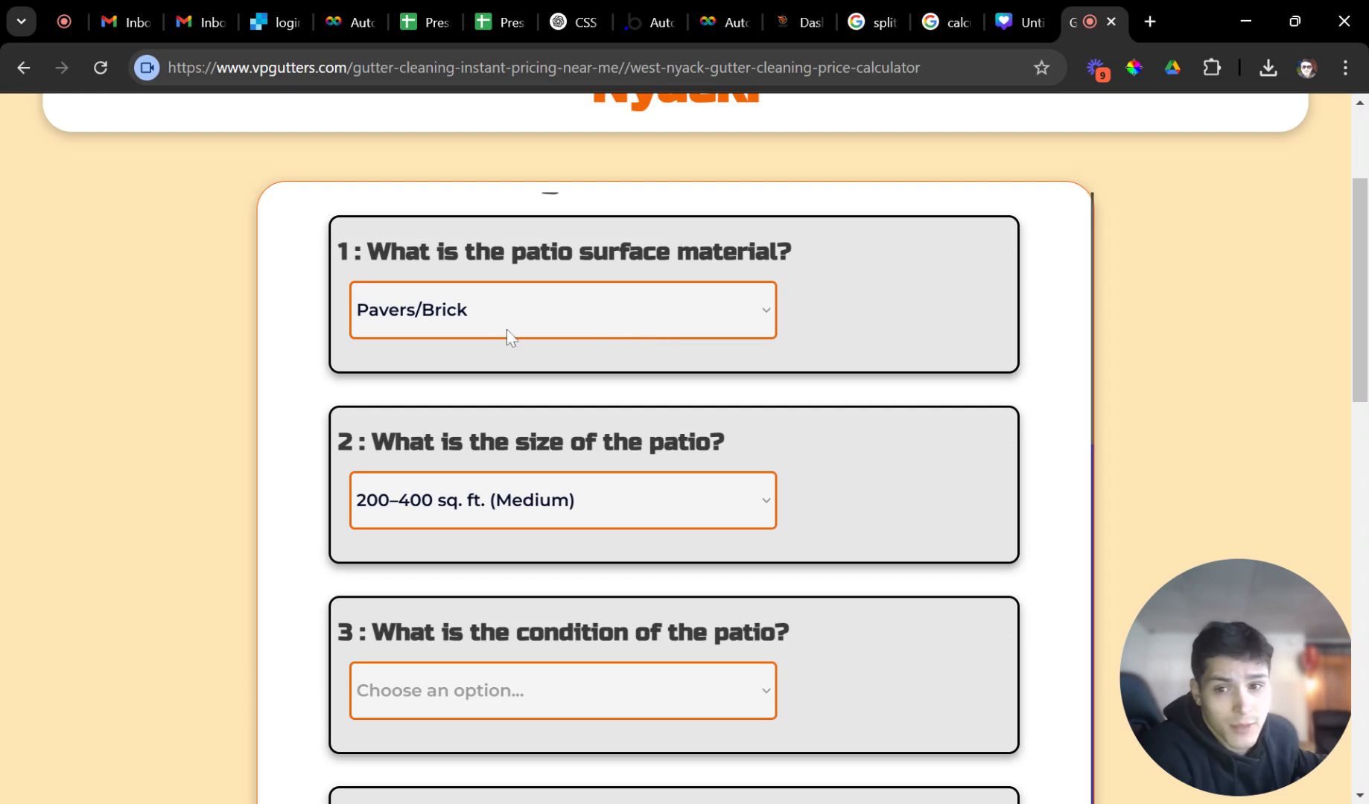
# Answer moderate buildup, no stain removal, a few furniture items, and get the $461.87 price.
pyautogui.scroll(-1, 495, 376)
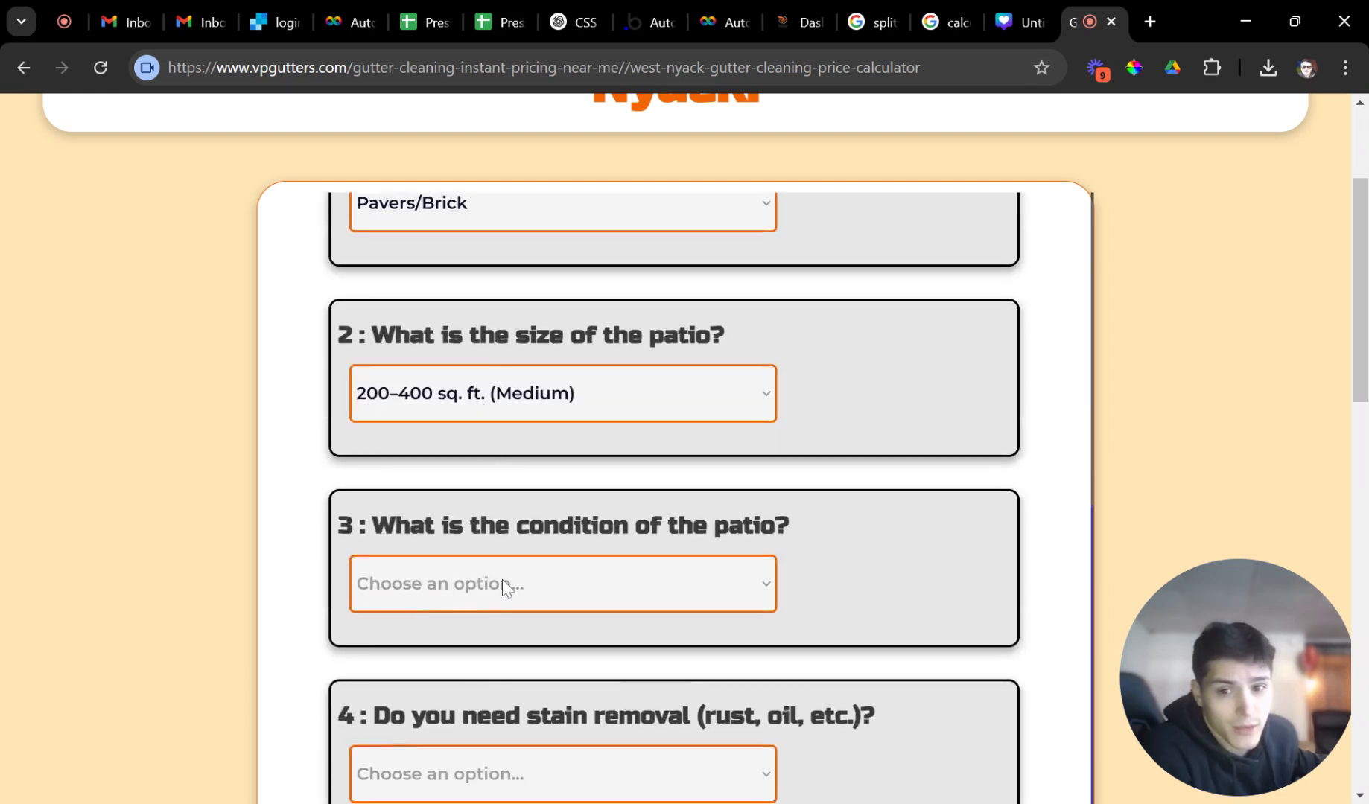
pyautogui.click(486, 616)
pyautogui.scroll(-1, 499, 619)
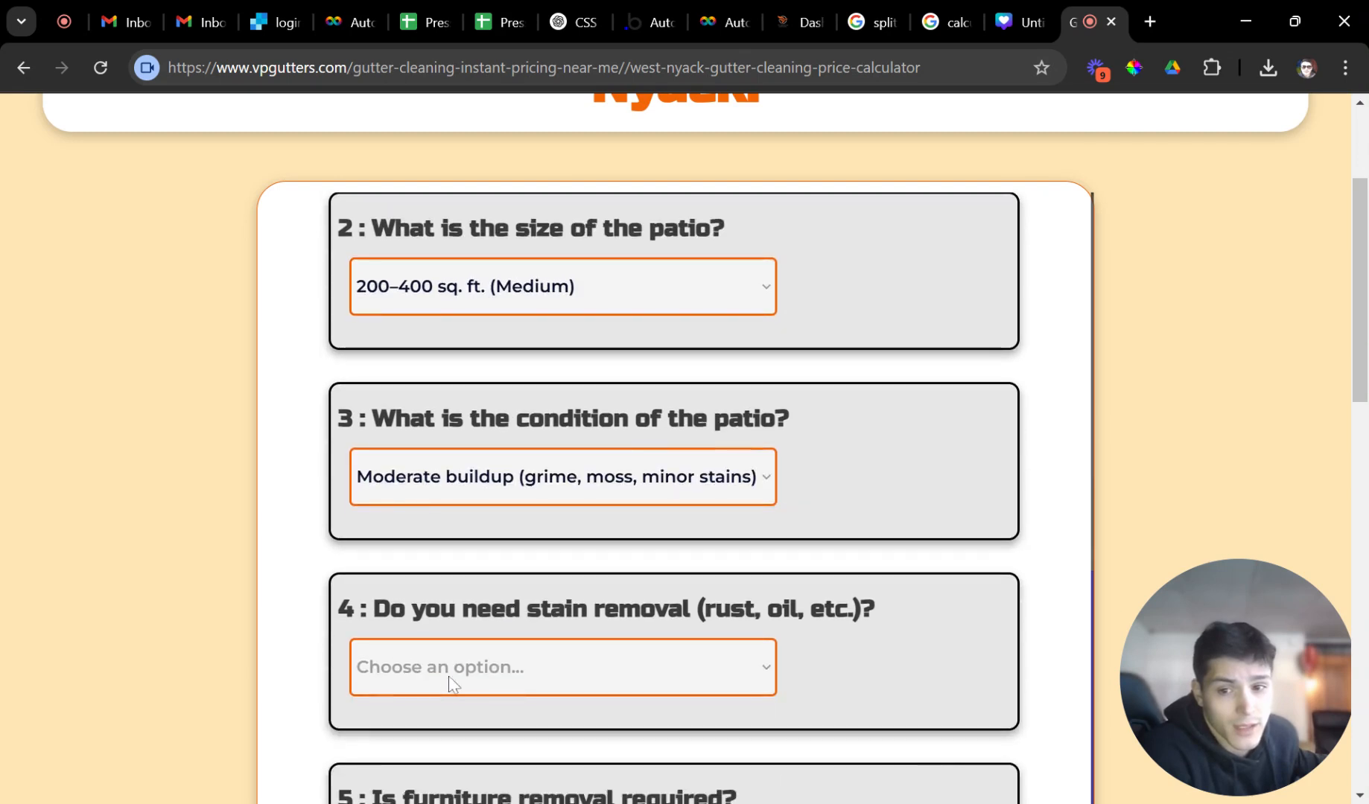
pyautogui.click(456, 630)
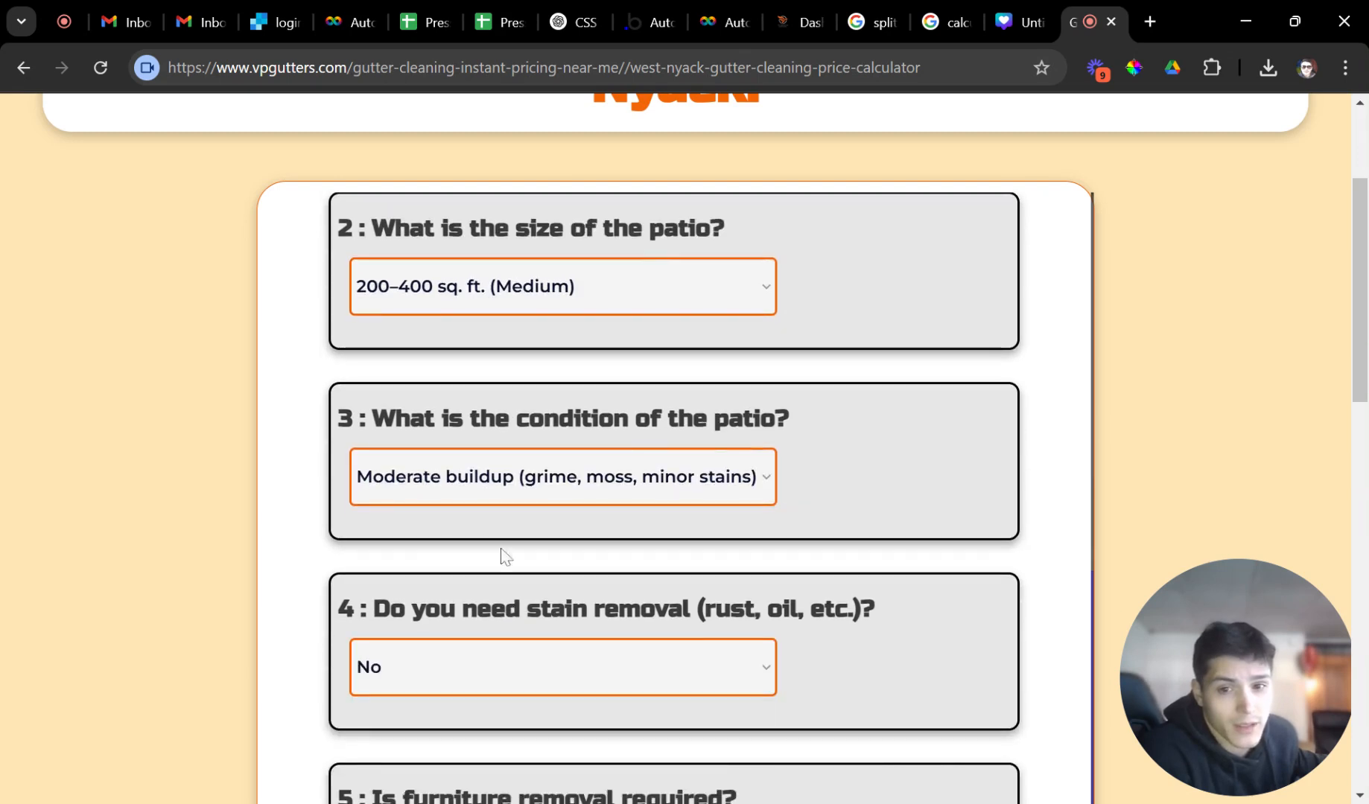
pyautogui.scroll(-2, 453, 655)
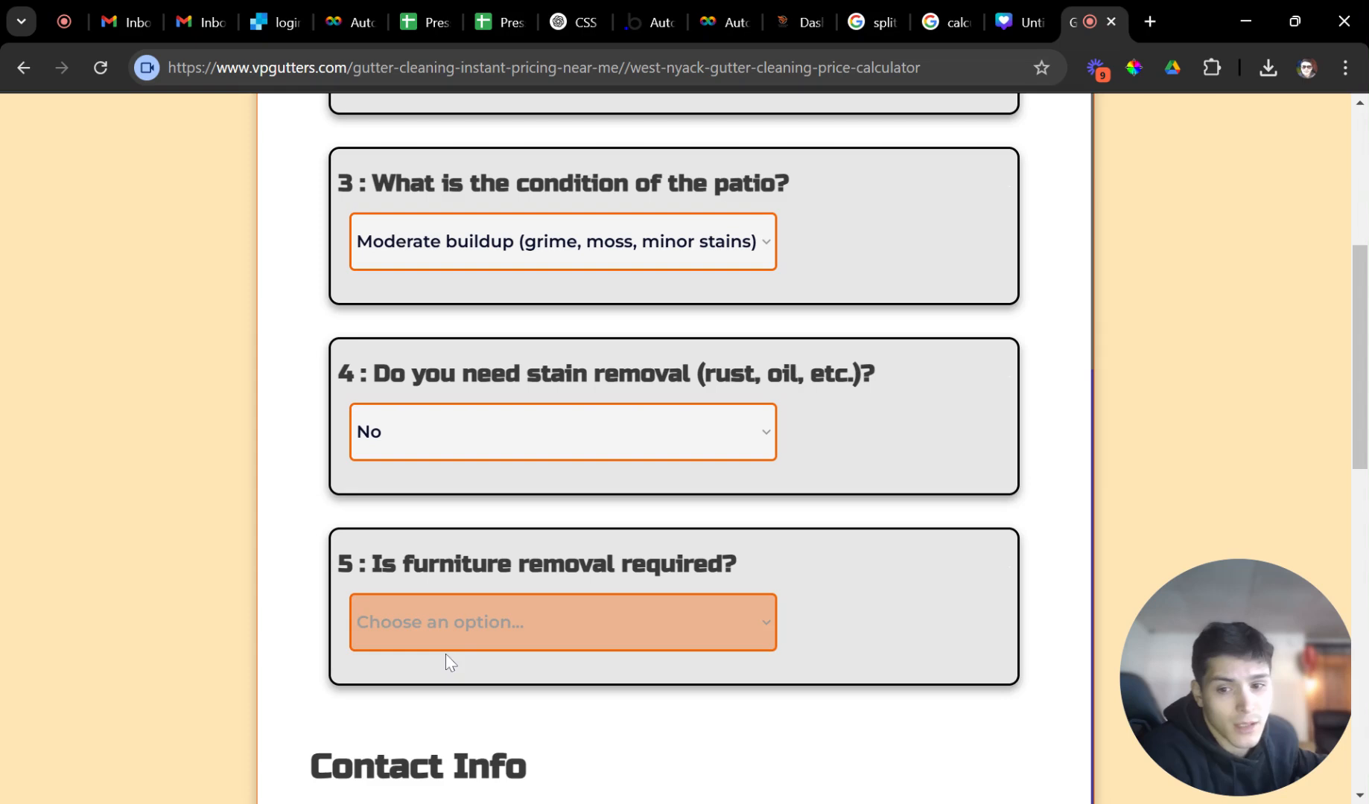
pyautogui.click(441, 696)
pyautogui.scroll(-2, 479, 674)
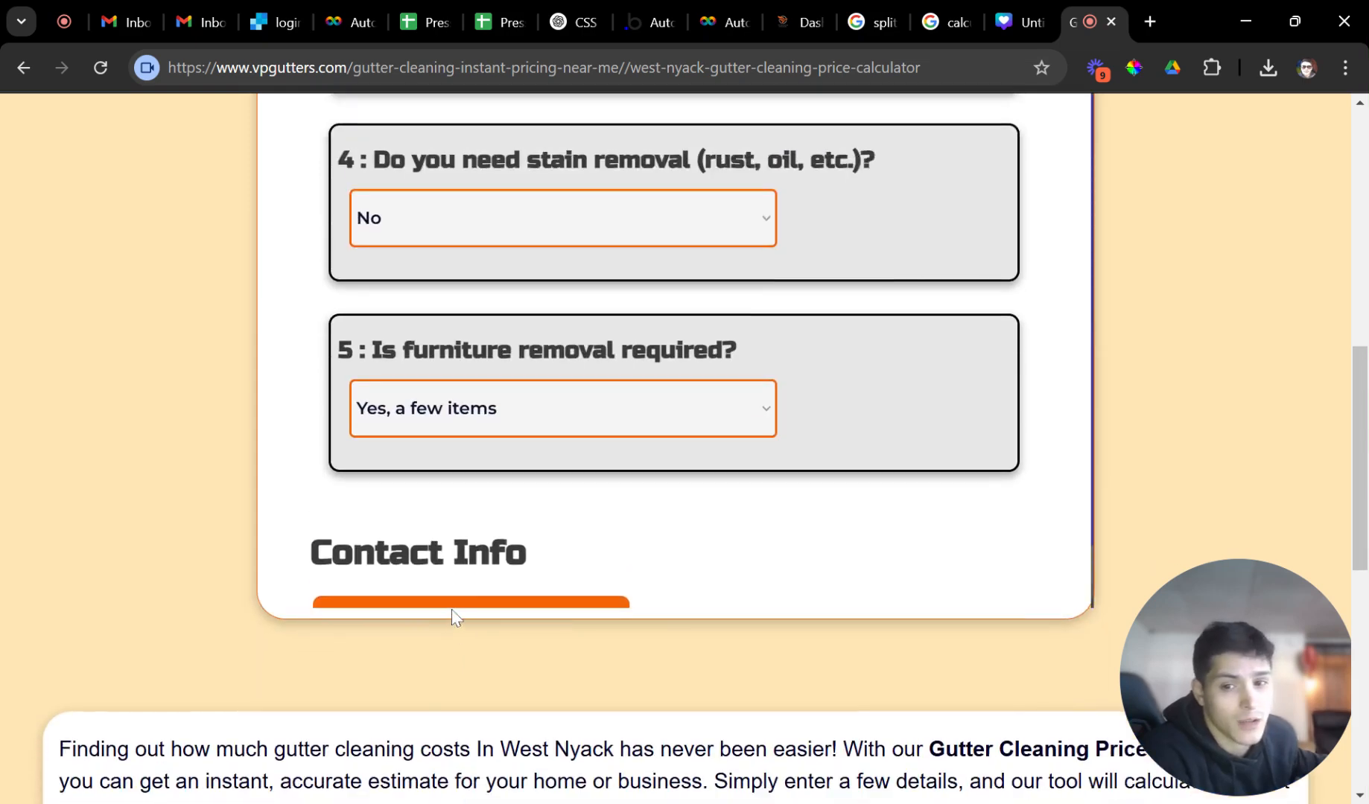
pyautogui.scroll(-1, 454, 617)
pyautogui.click(492, 511)
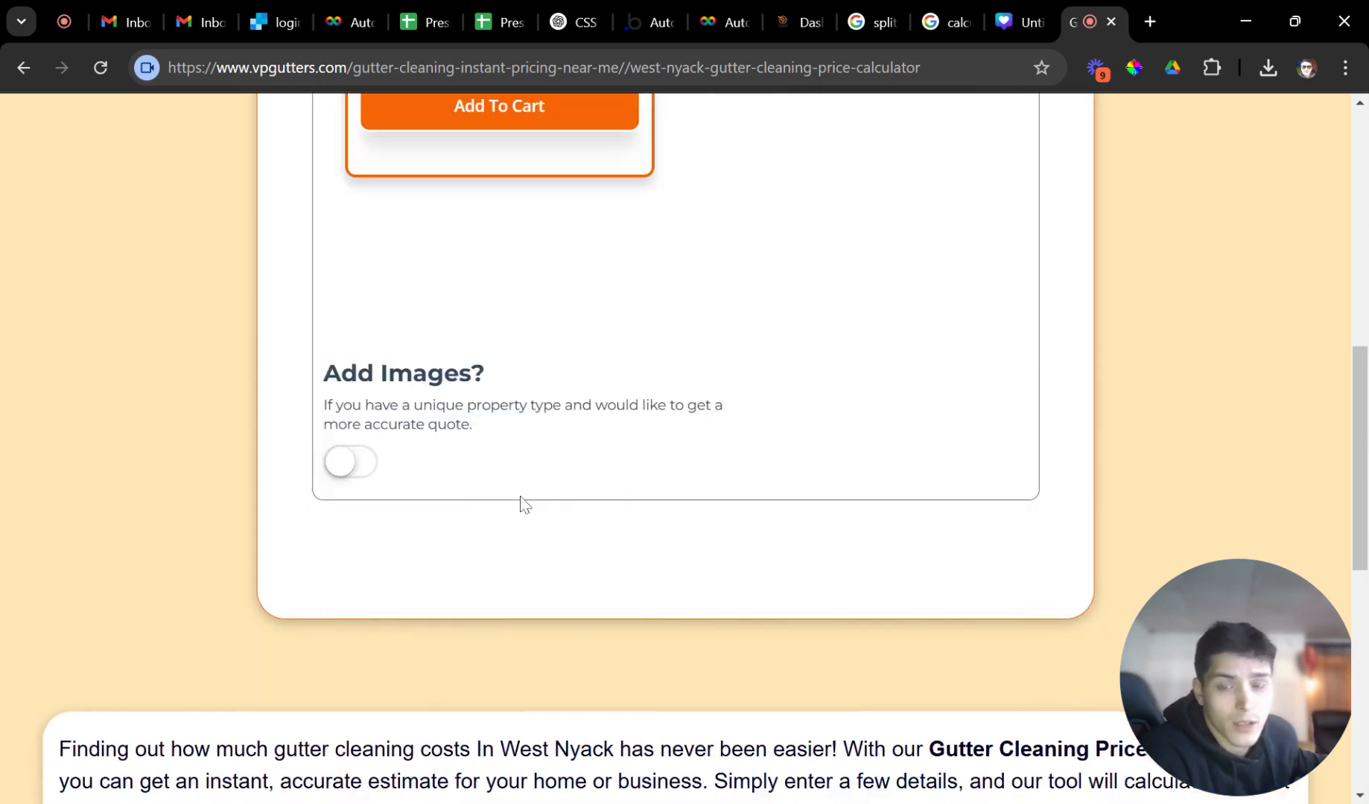
pyautogui.moveTo(464, 373); pyautogui.dragTo(371, 340)
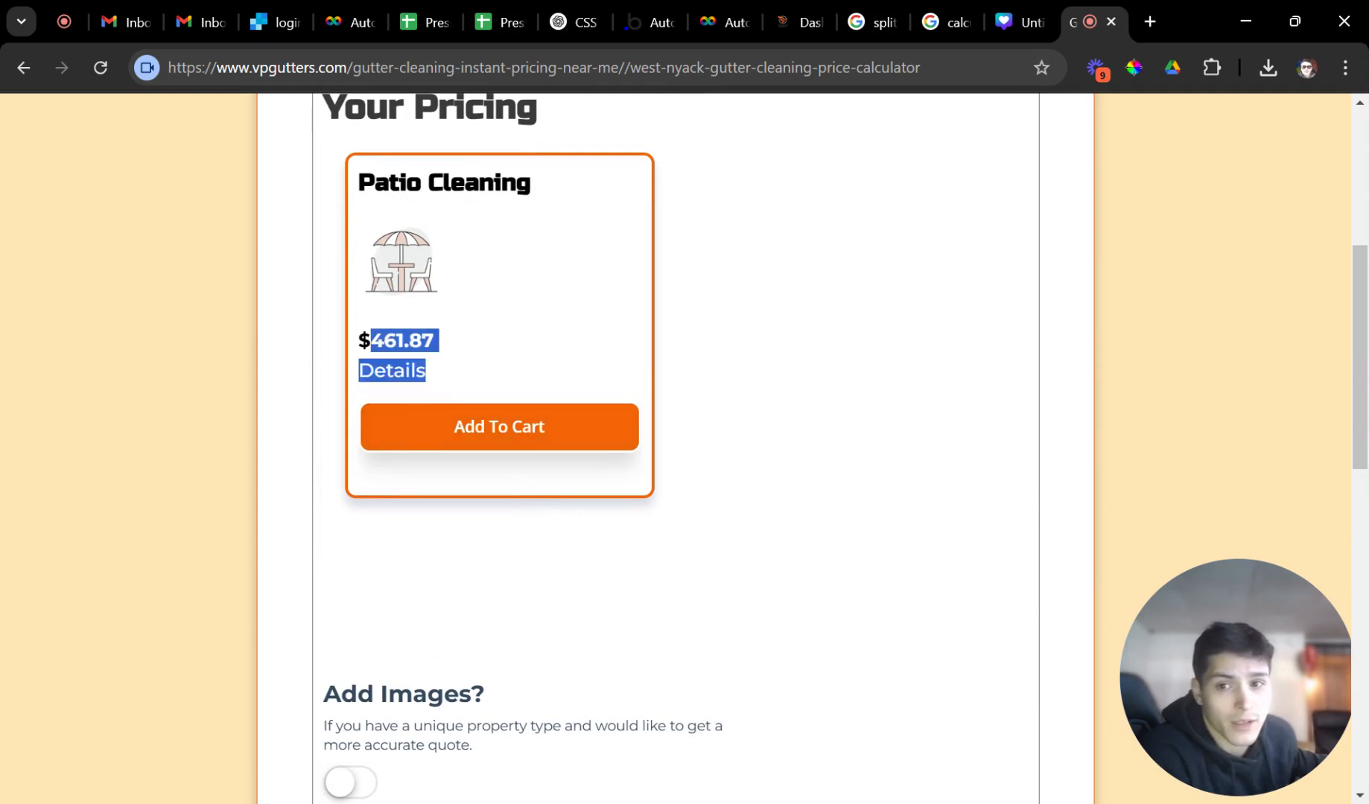
pyautogui.scroll(1, 490, 406)
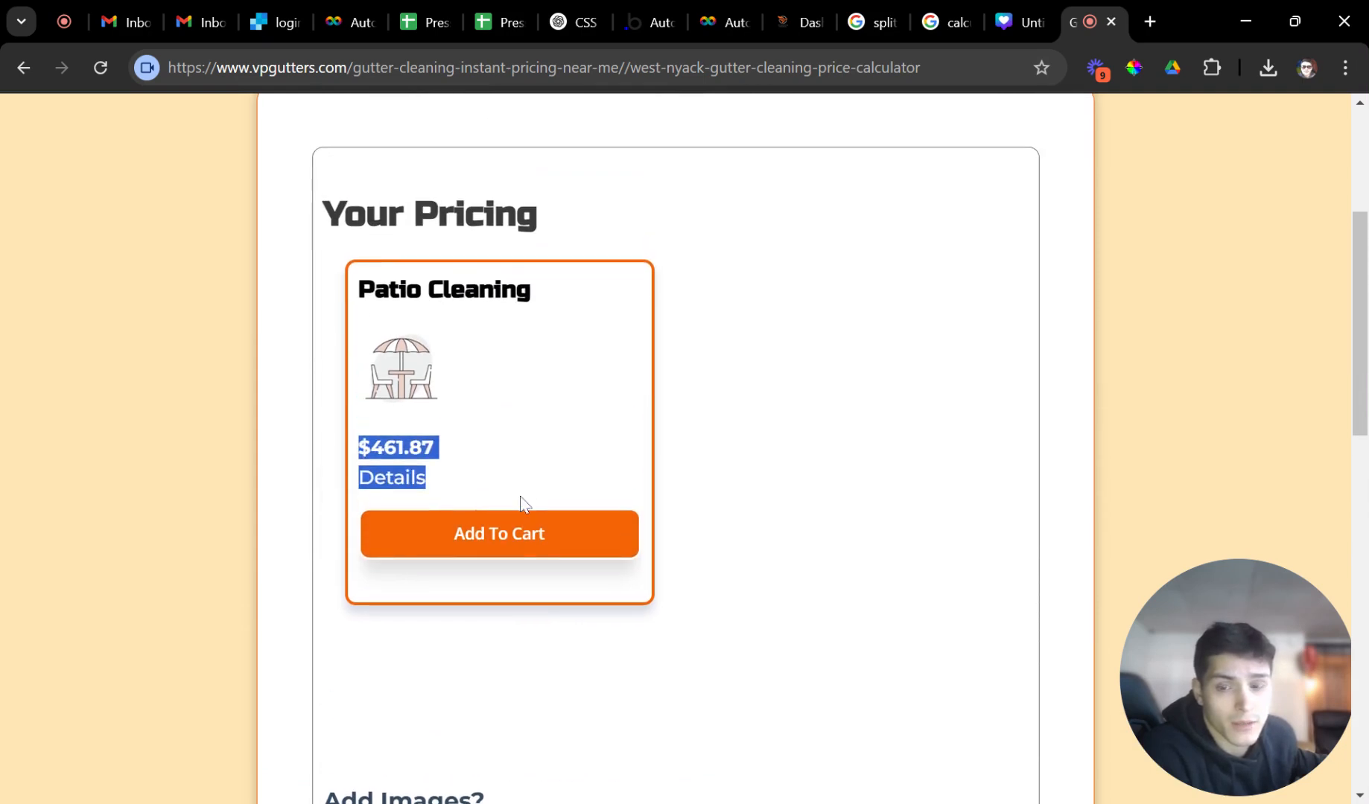
# Reload the West Nyack calculator and select House Washing as the service.
pyautogui.click(102, 68)
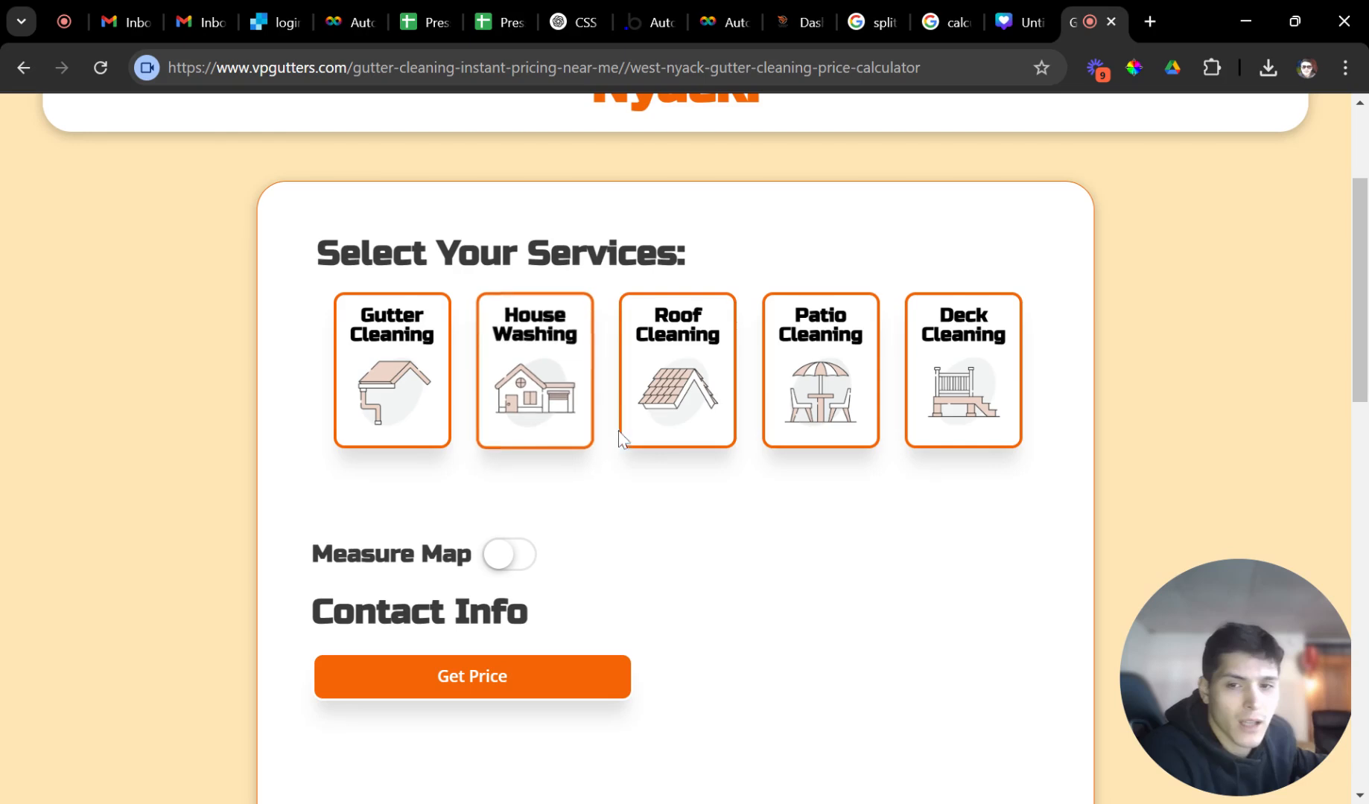
pyautogui.click(550, 387)
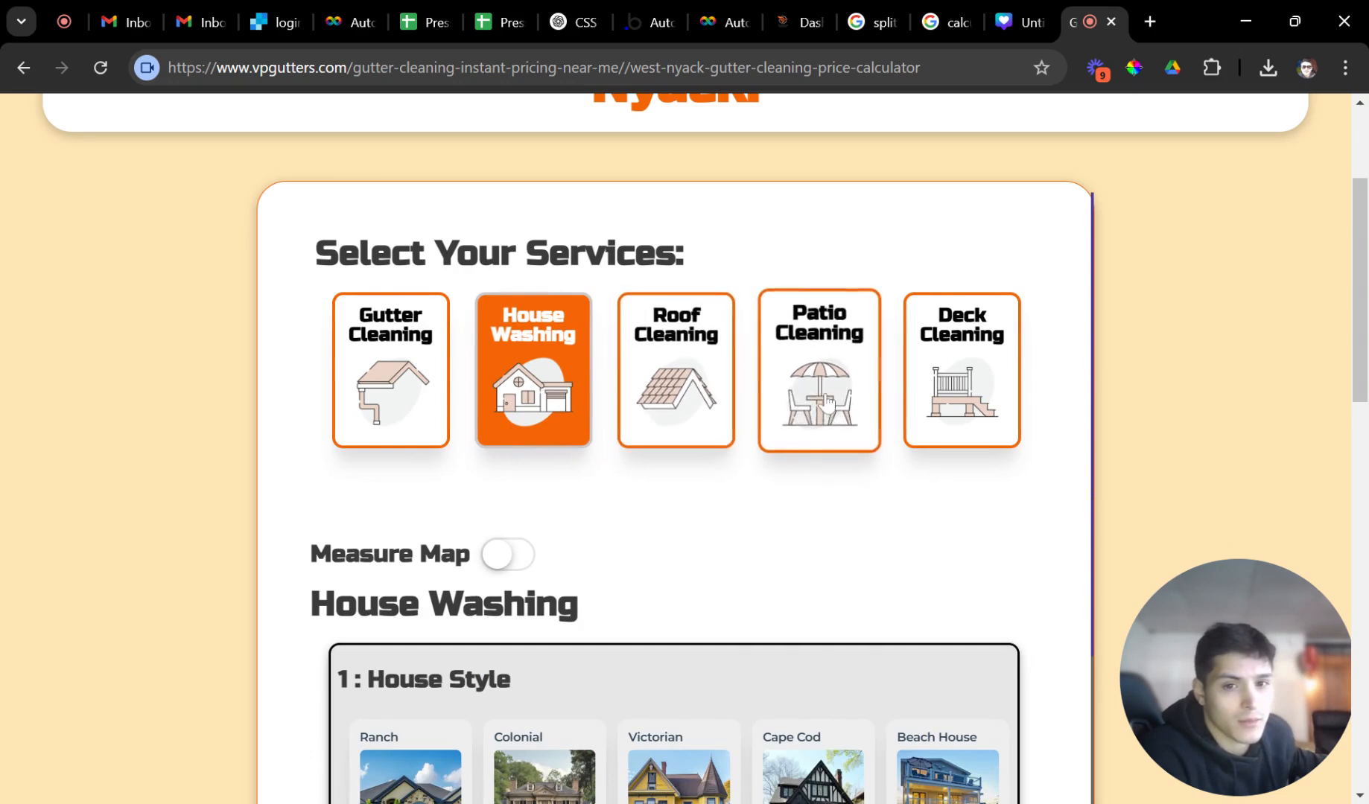
# Add Patio and Gutter Cleaning; request a Colonial, 2,000-3,000 Sqft full house wash with front porch.
pyautogui.click(819, 387)
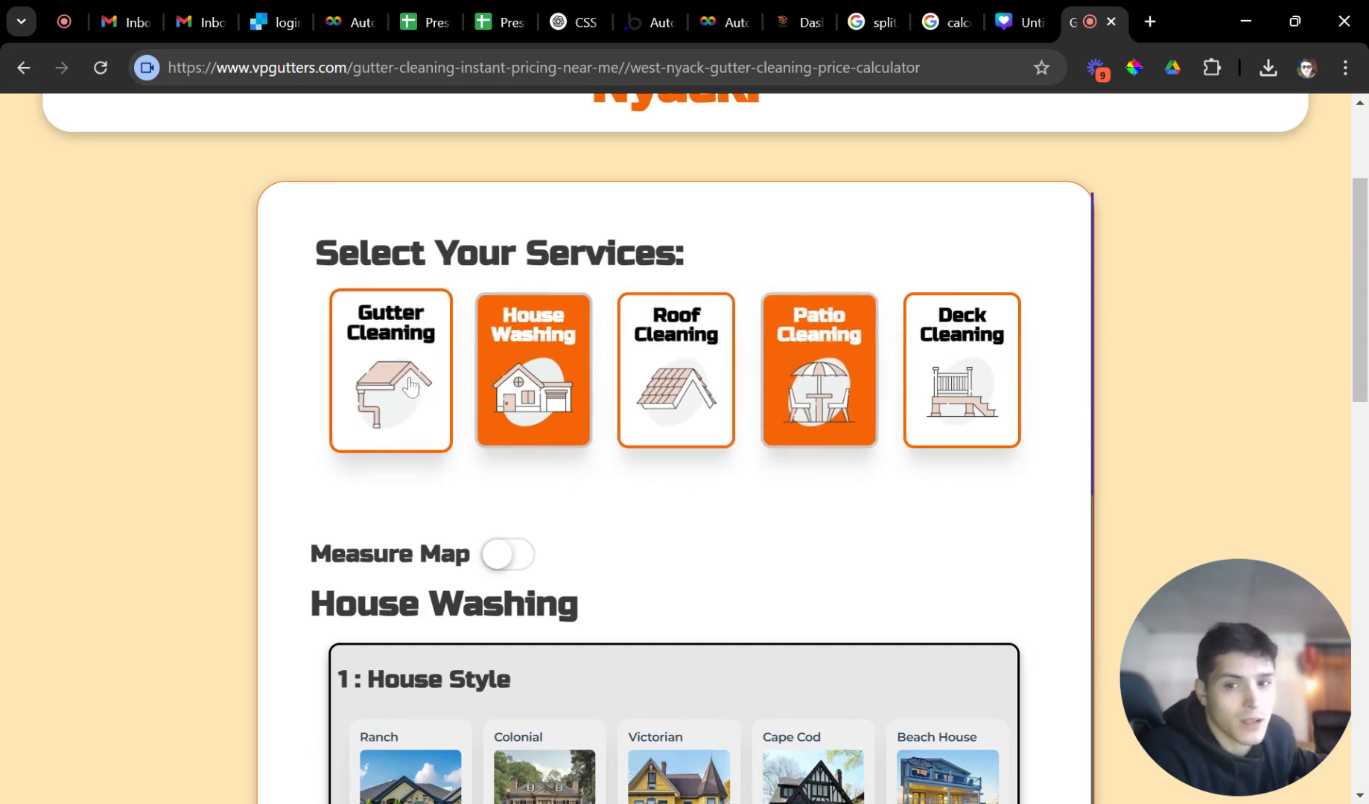
pyautogui.click(394, 369)
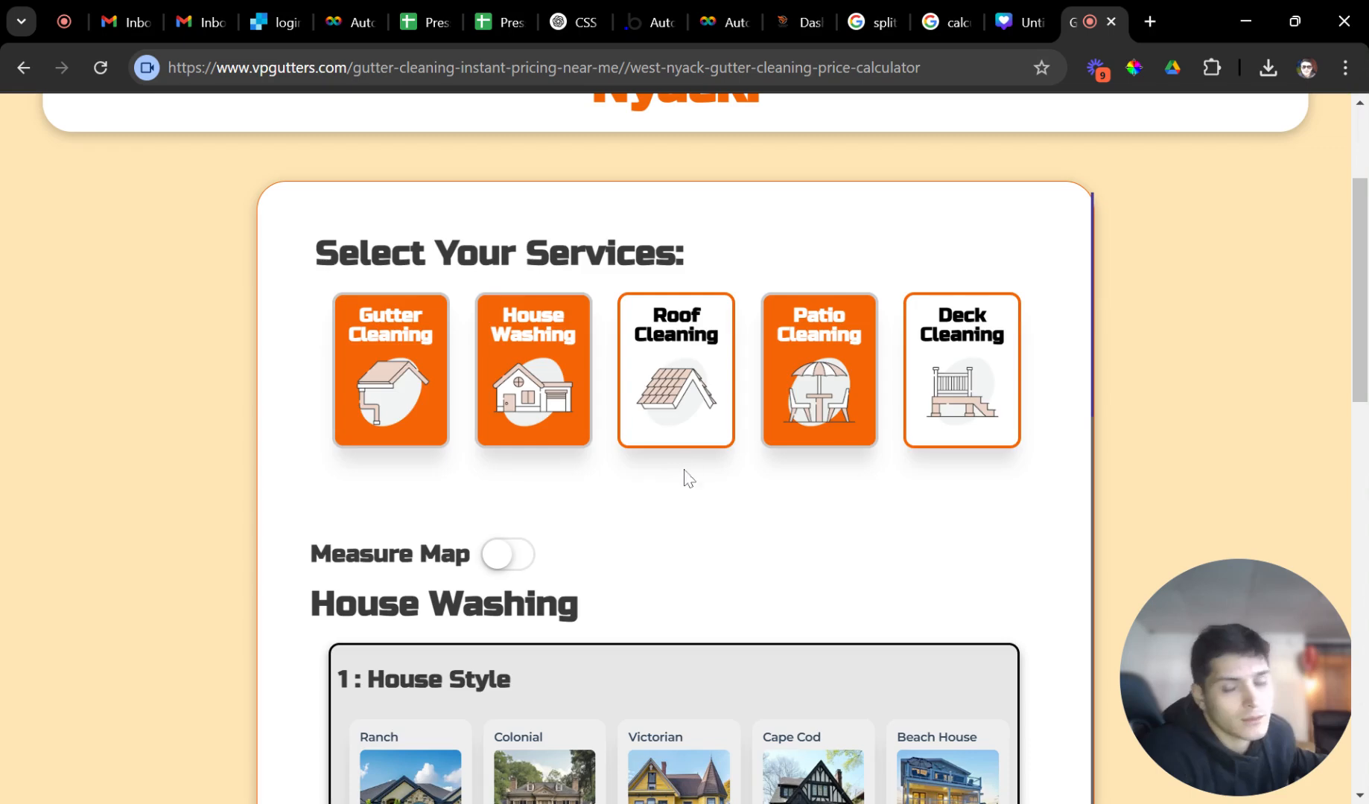
pyautogui.scroll(-3, 675, 477)
pyautogui.scroll(-2, 629, 412)
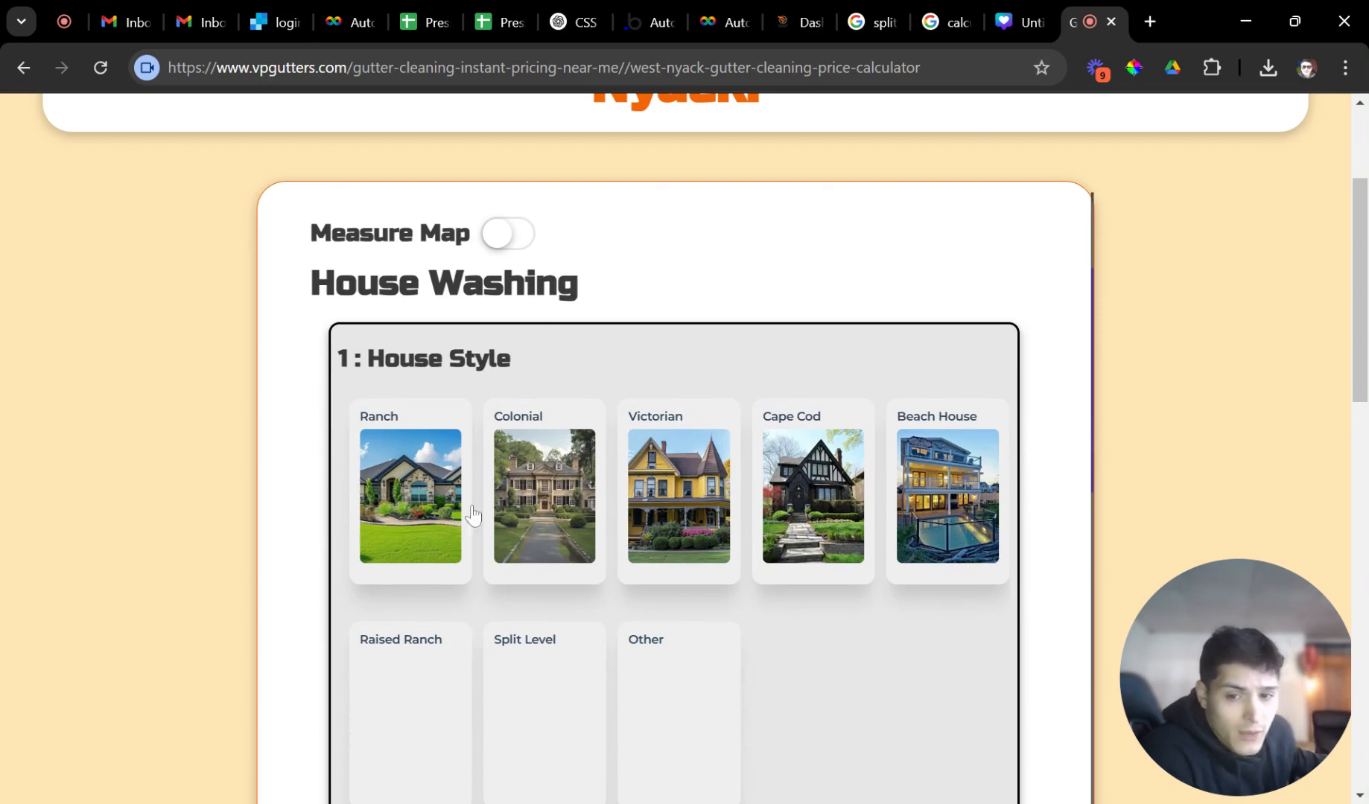
pyautogui.click(523, 480)
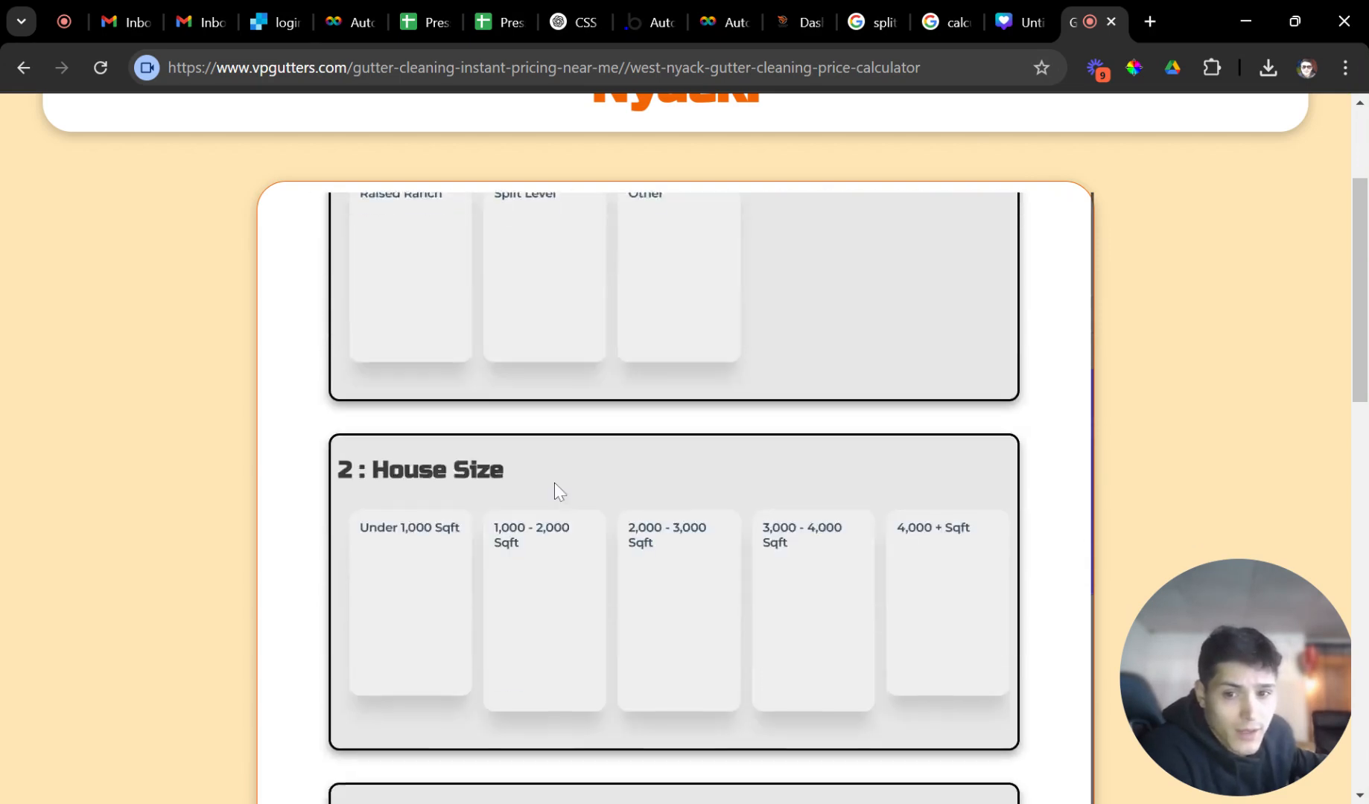
pyautogui.click(659, 482)
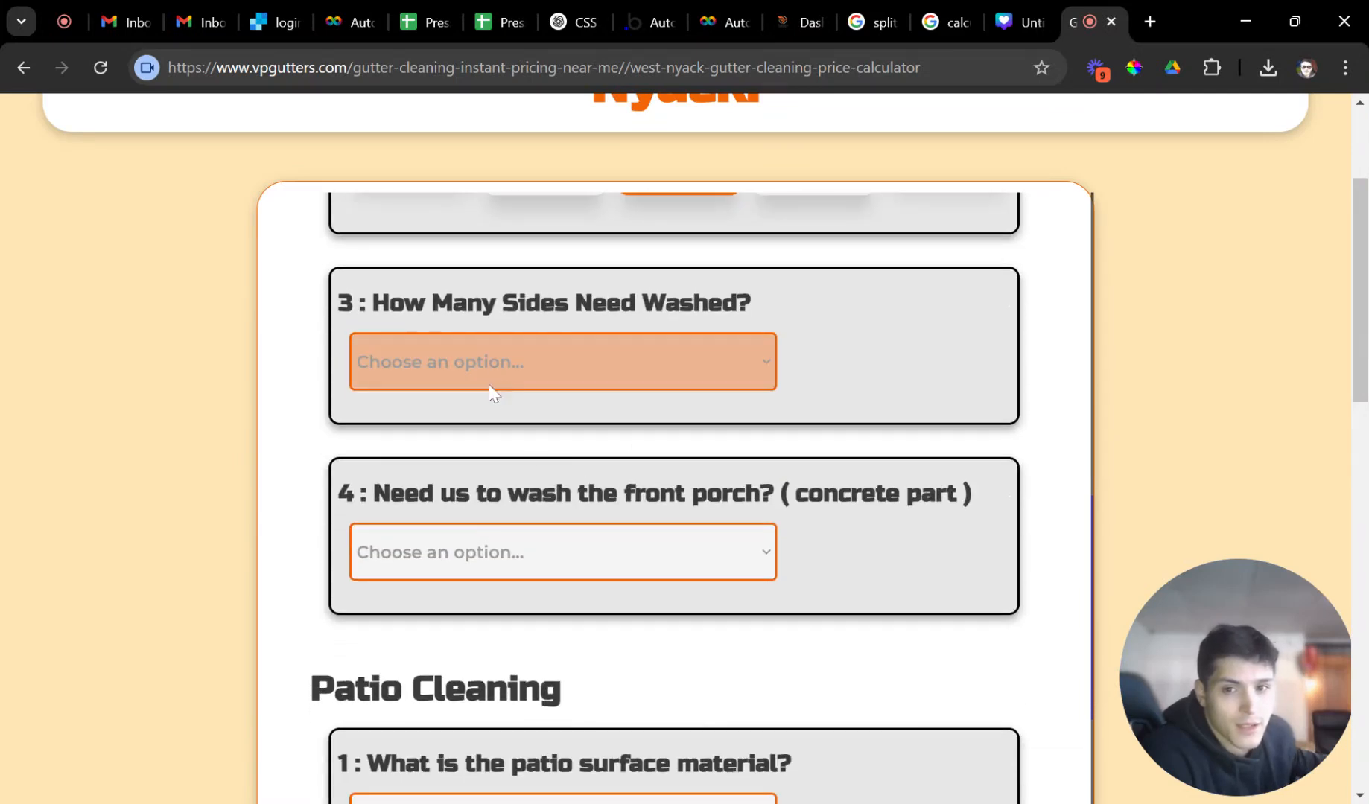
pyautogui.click(489, 406)
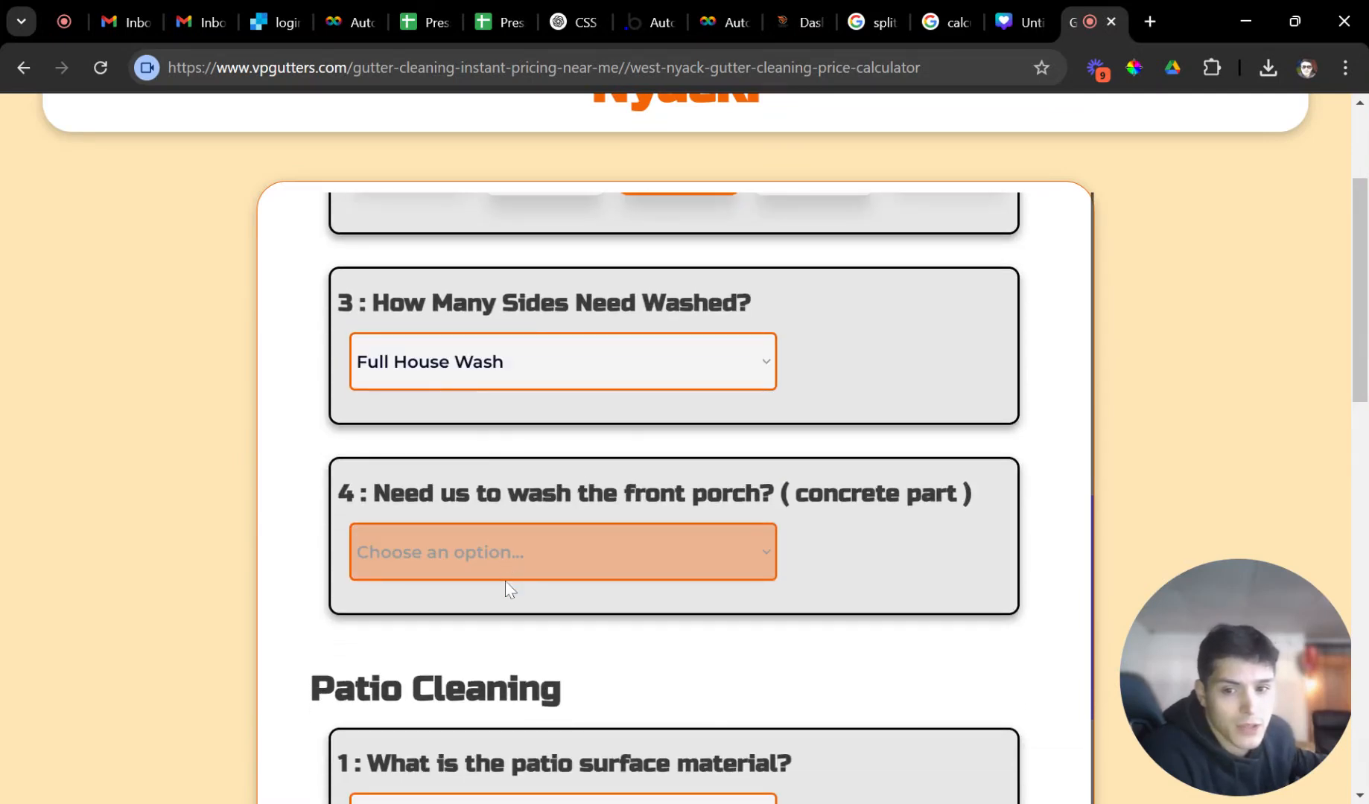
pyautogui.click(487, 607)
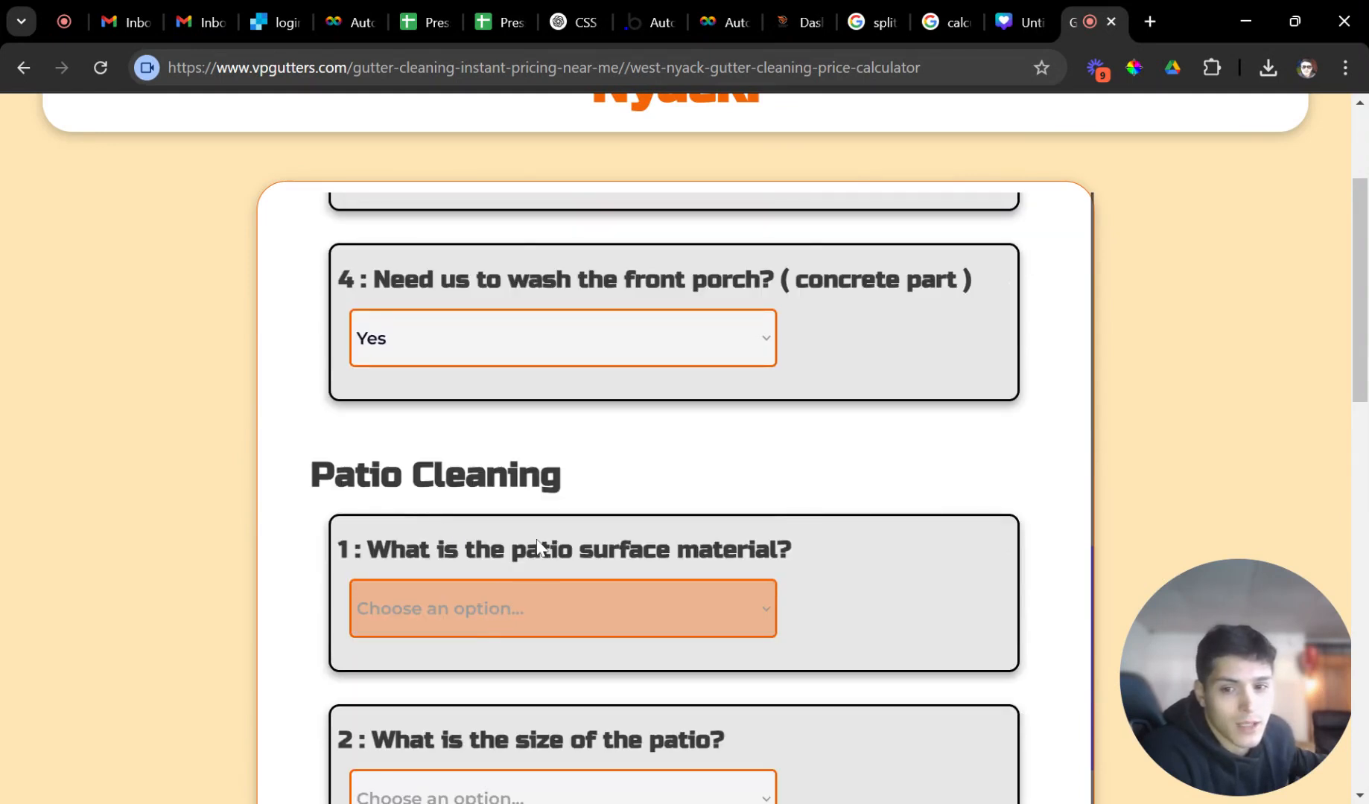
# Set the patio to Concrete, under 200 sq. ft., light dirt/mildew, no stain removal, a few furniture items.
pyautogui.click(454, 639)
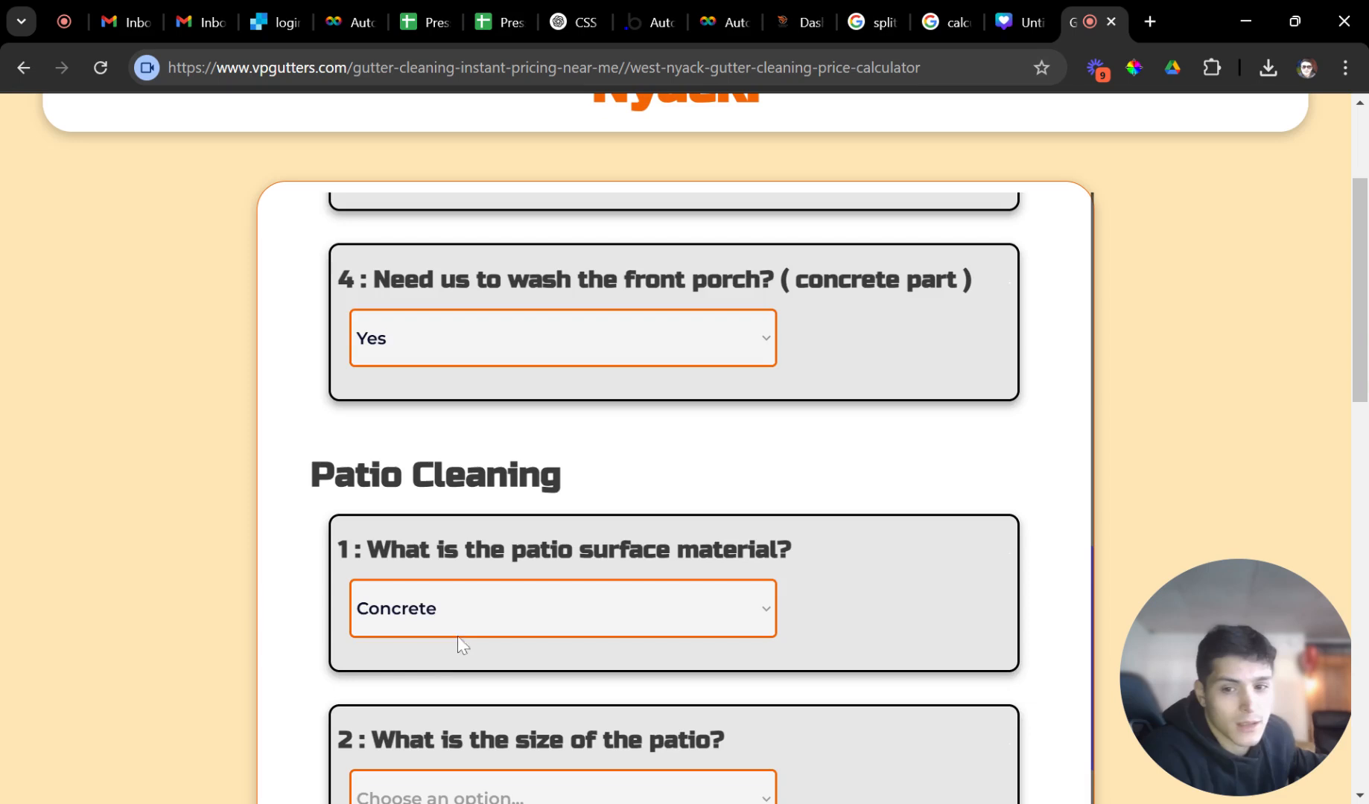
pyautogui.click(480, 483)
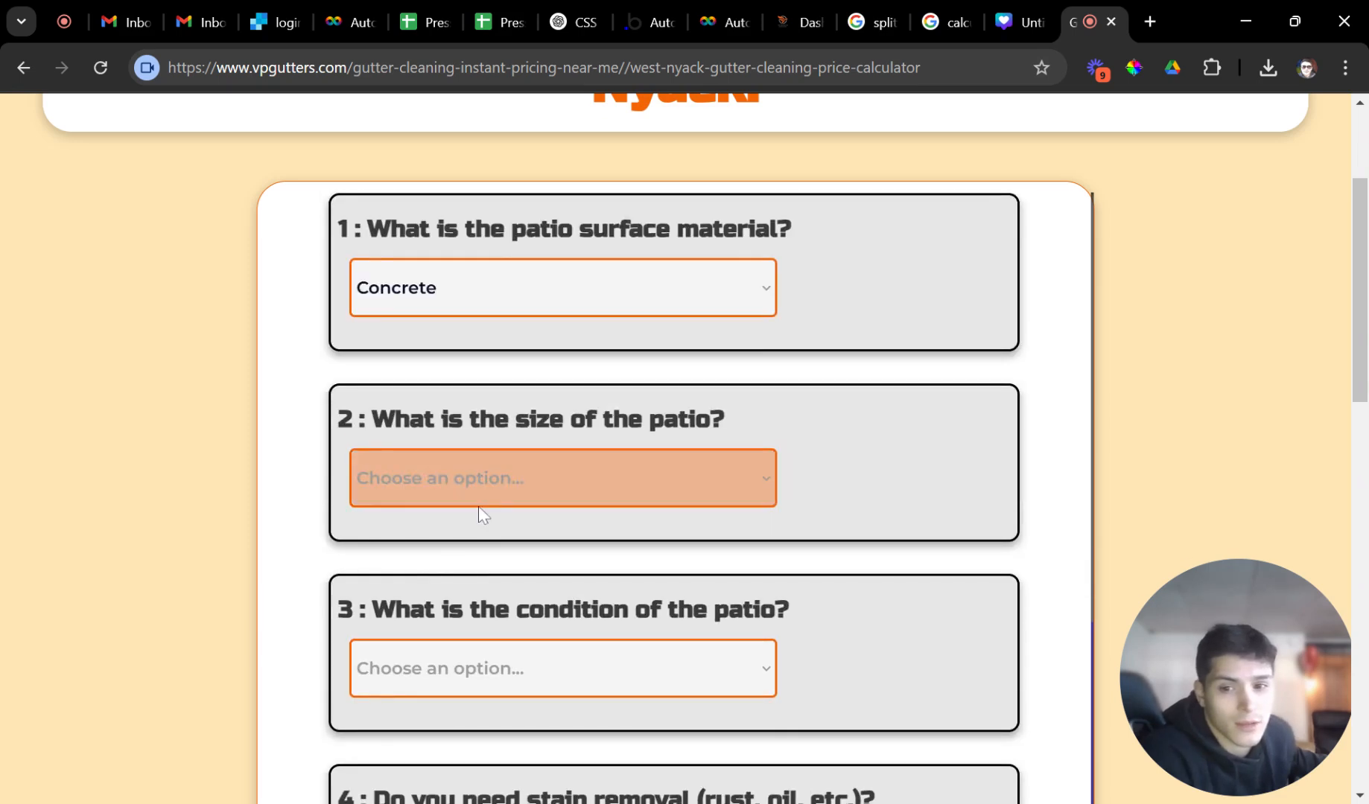
pyautogui.click(479, 531)
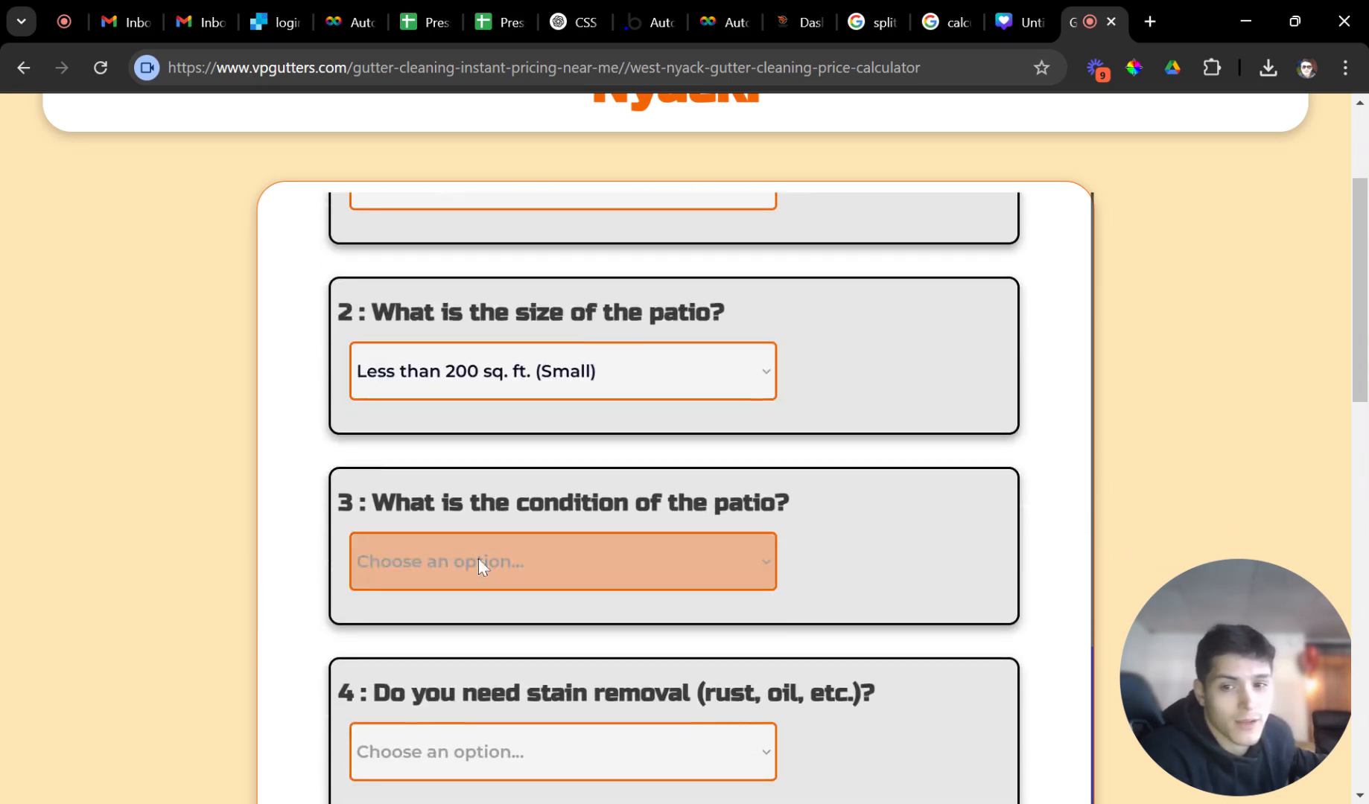
pyautogui.click(482, 607)
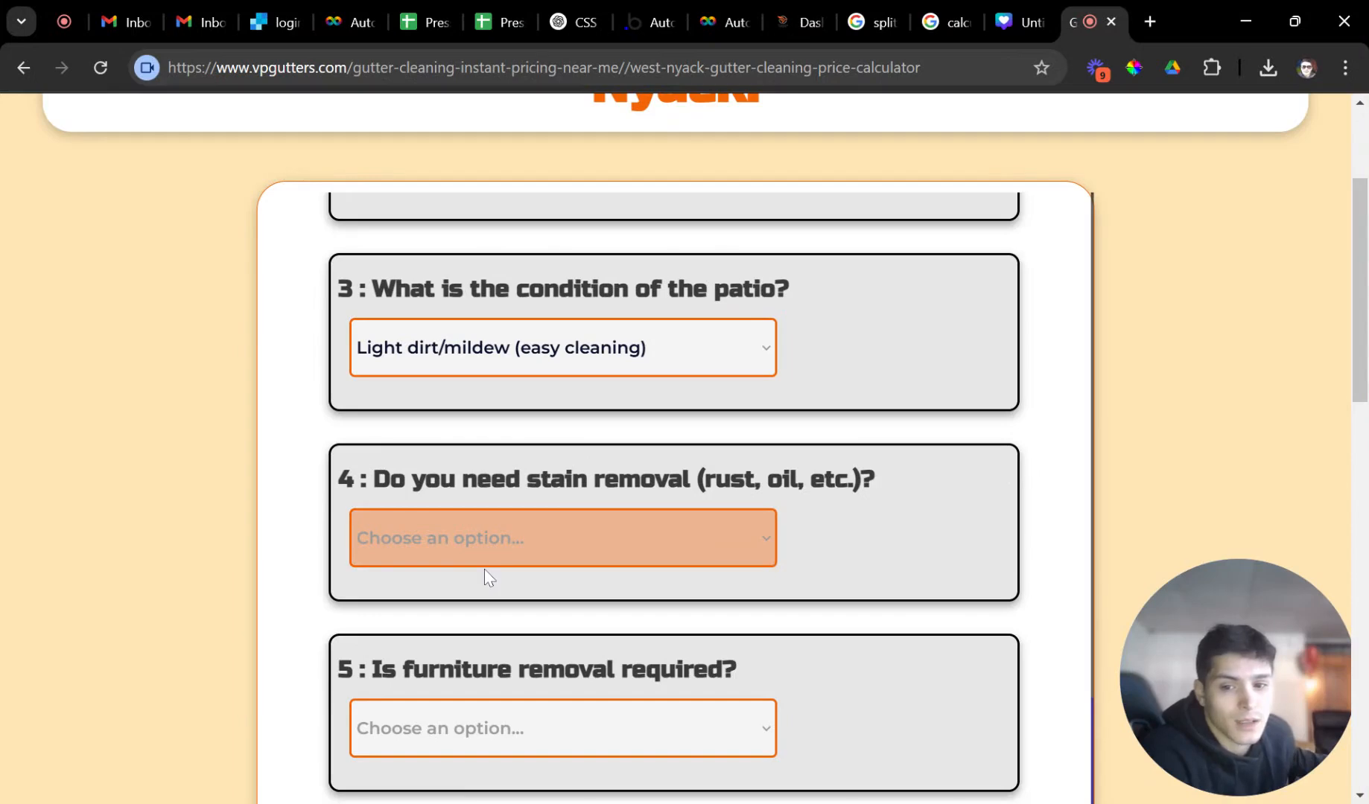
pyautogui.click(463, 596)
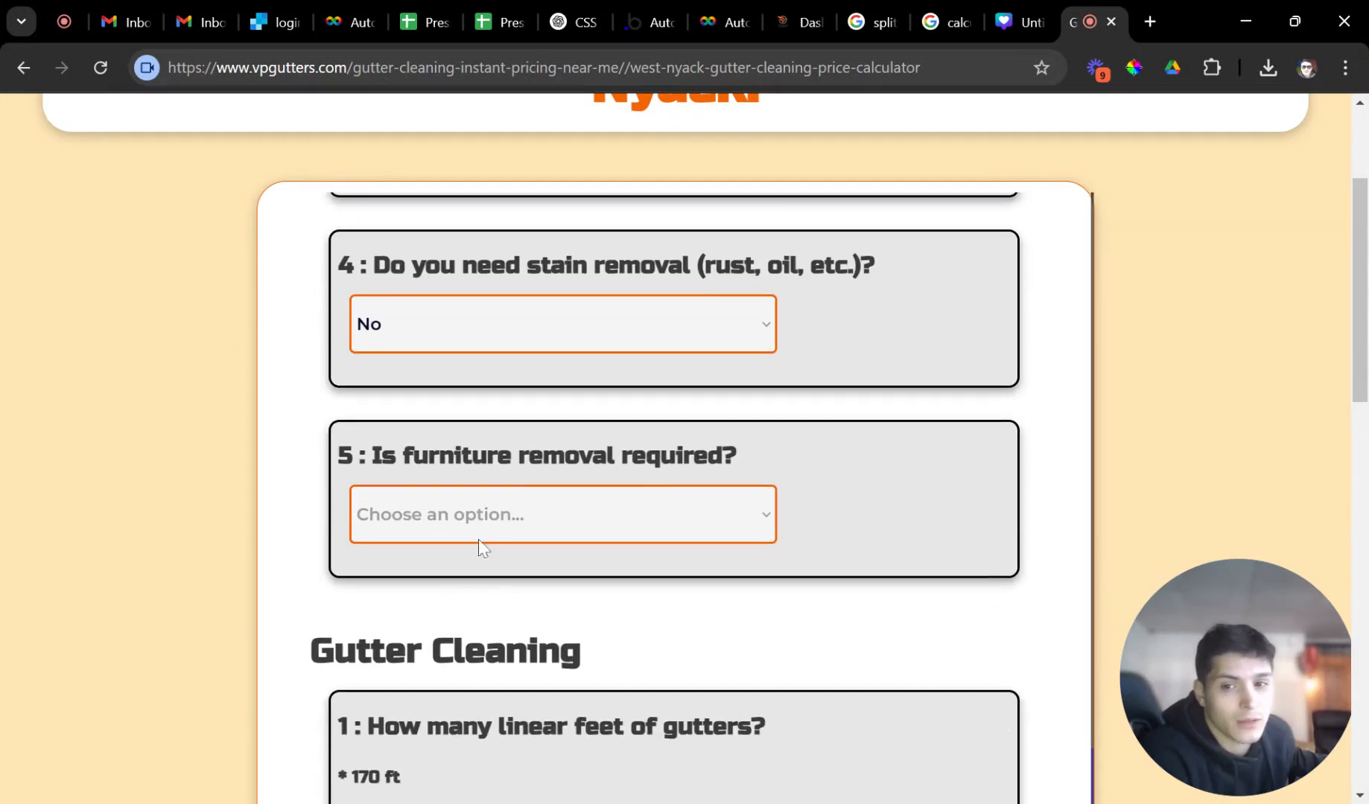
pyautogui.click(461, 589)
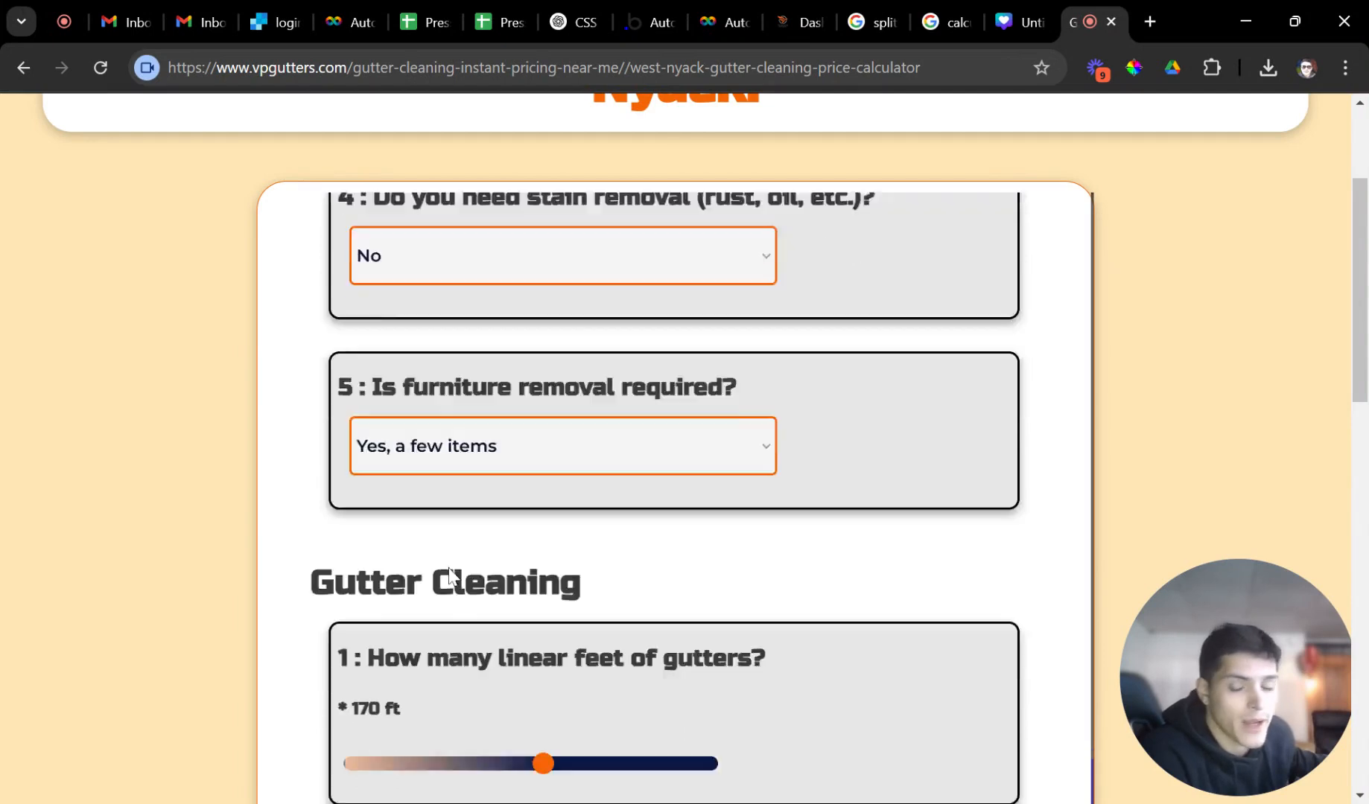
# Set about 210 ft of gutters with no gutter guards and get the prices.
pyautogui.moveTo(543, 514); pyautogui.dragTo(593, 531)
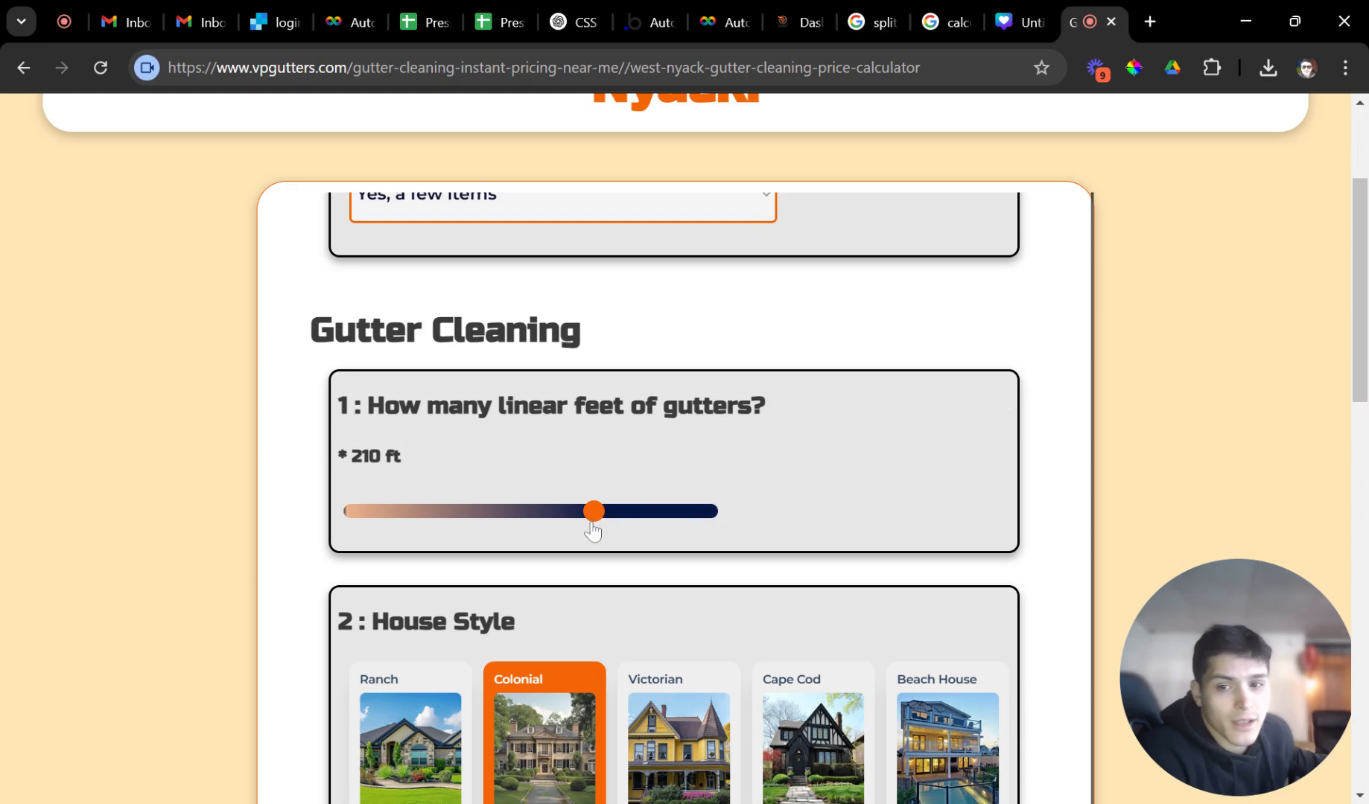
pyautogui.scroll(-1, 661, 562)
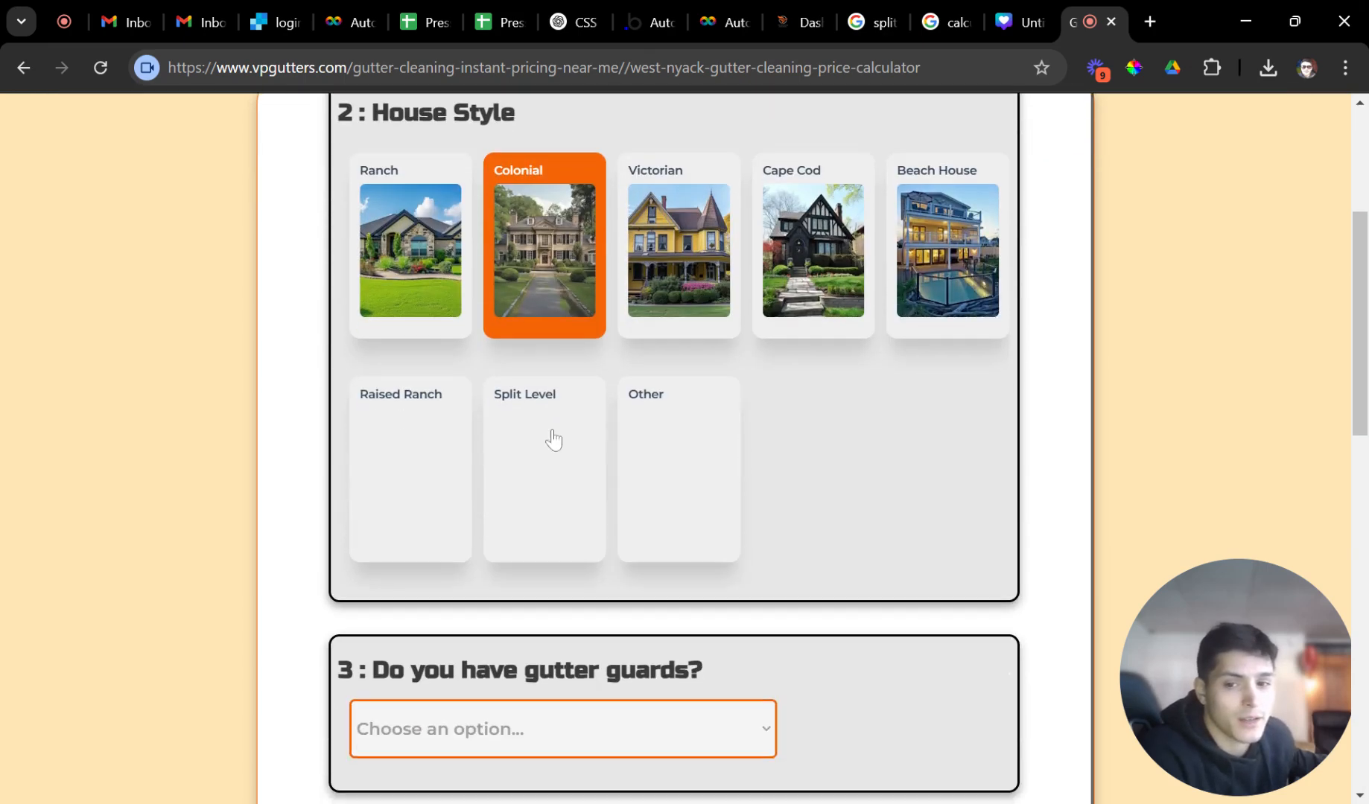
pyautogui.click(546, 417)
pyautogui.click(500, 487)
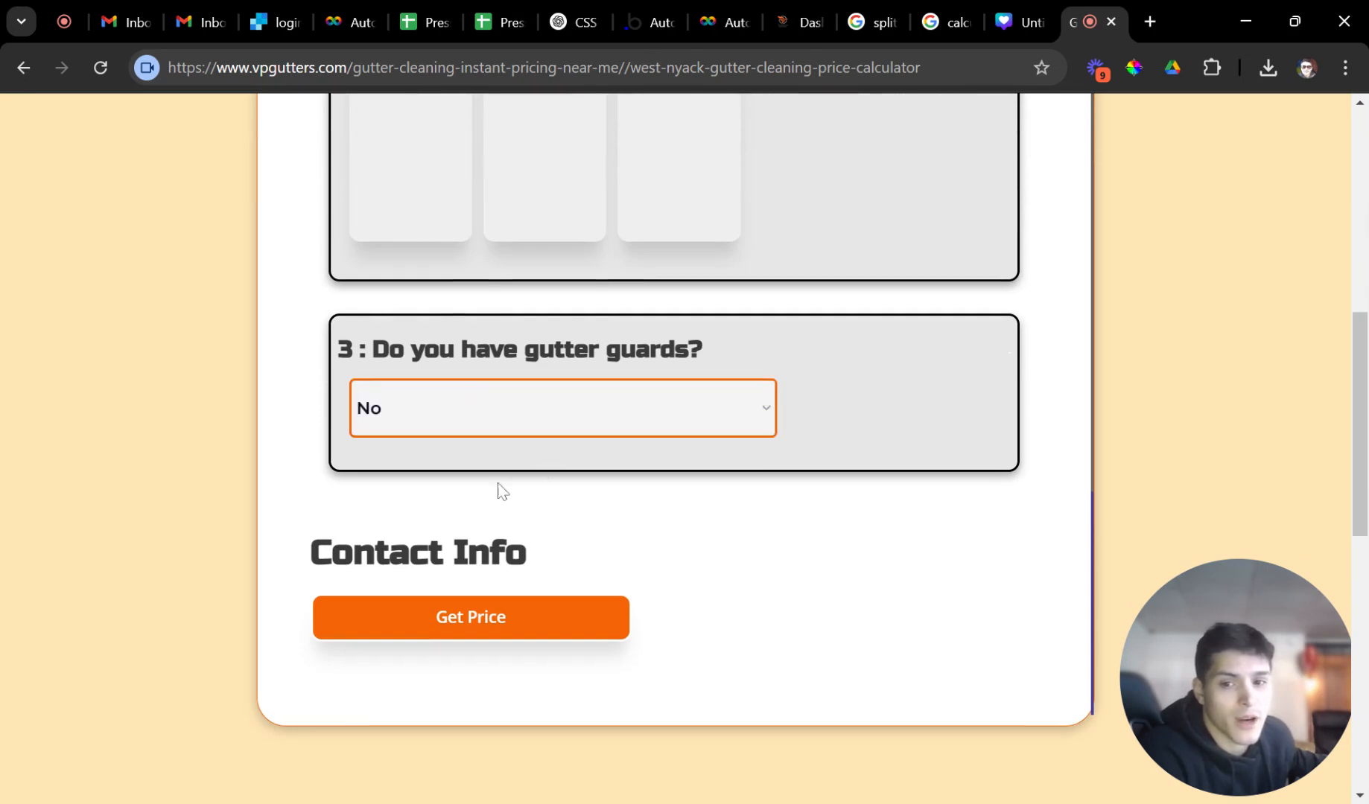
pyautogui.click(493, 629)
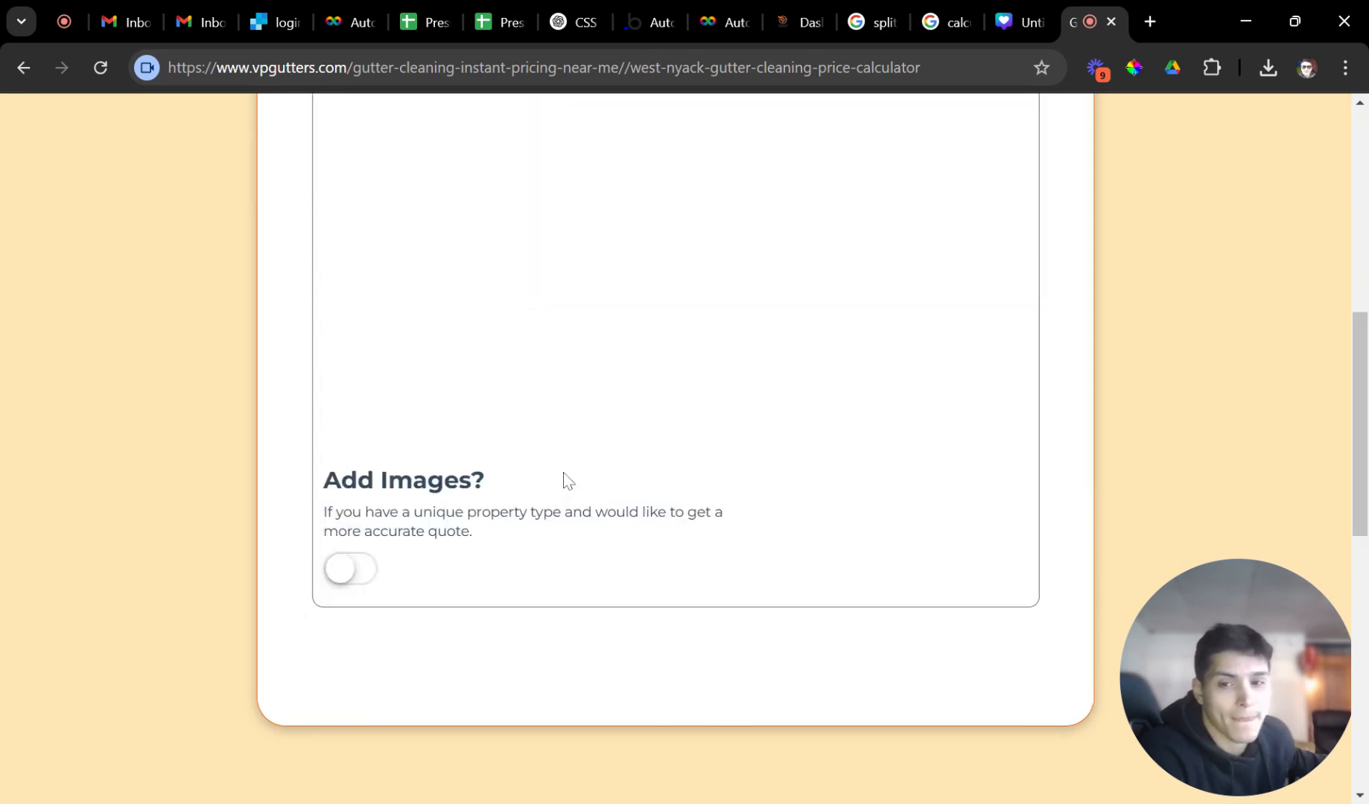
# Review the $538.2, $157.5 and $210 price cards, then return to the Autobidder tab.
pyautogui.scroll(4, 551, 484)
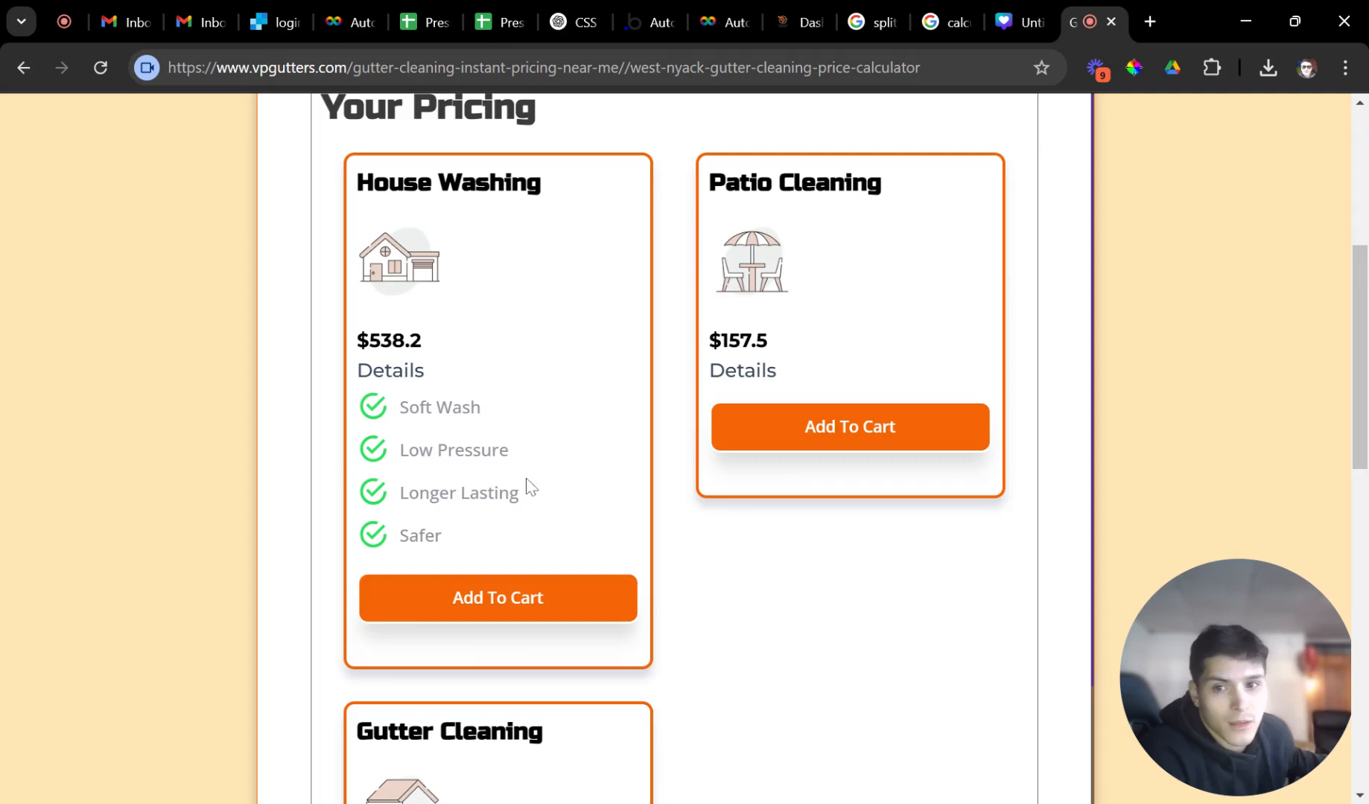
pyautogui.moveTo(378, 447); pyautogui.dragTo(480, 488)
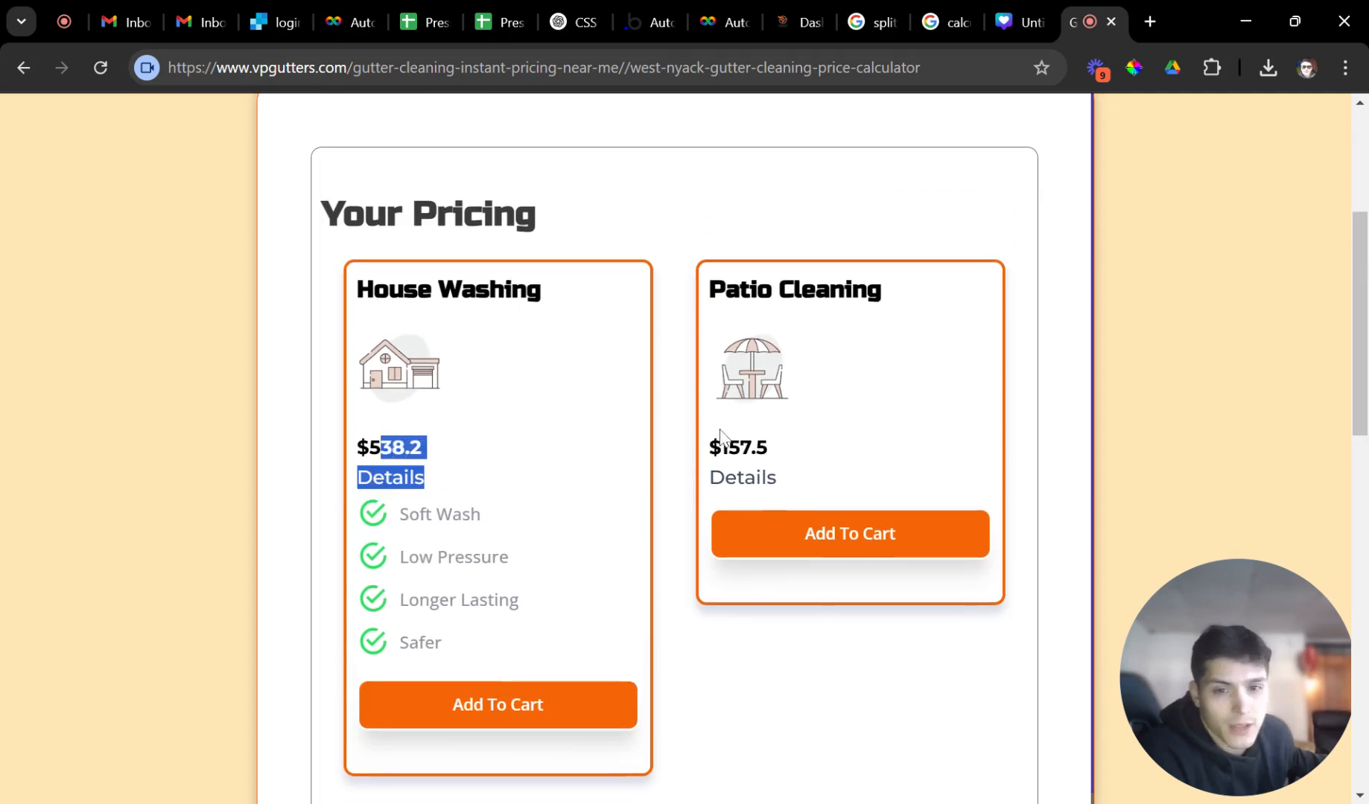
pyautogui.moveTo(719, 446); pyautogui.dragTo(770, 449)
pyautogui.scroll(-3, 576, 471)
pyautogui.scroll(-1, 576, 471)
pyautogui.moveTo(432, 674); pyautogui.dragTo(318, 636)
pyautogui.click(492, 624)
pyautogui.scroll(-9, 521, 514)
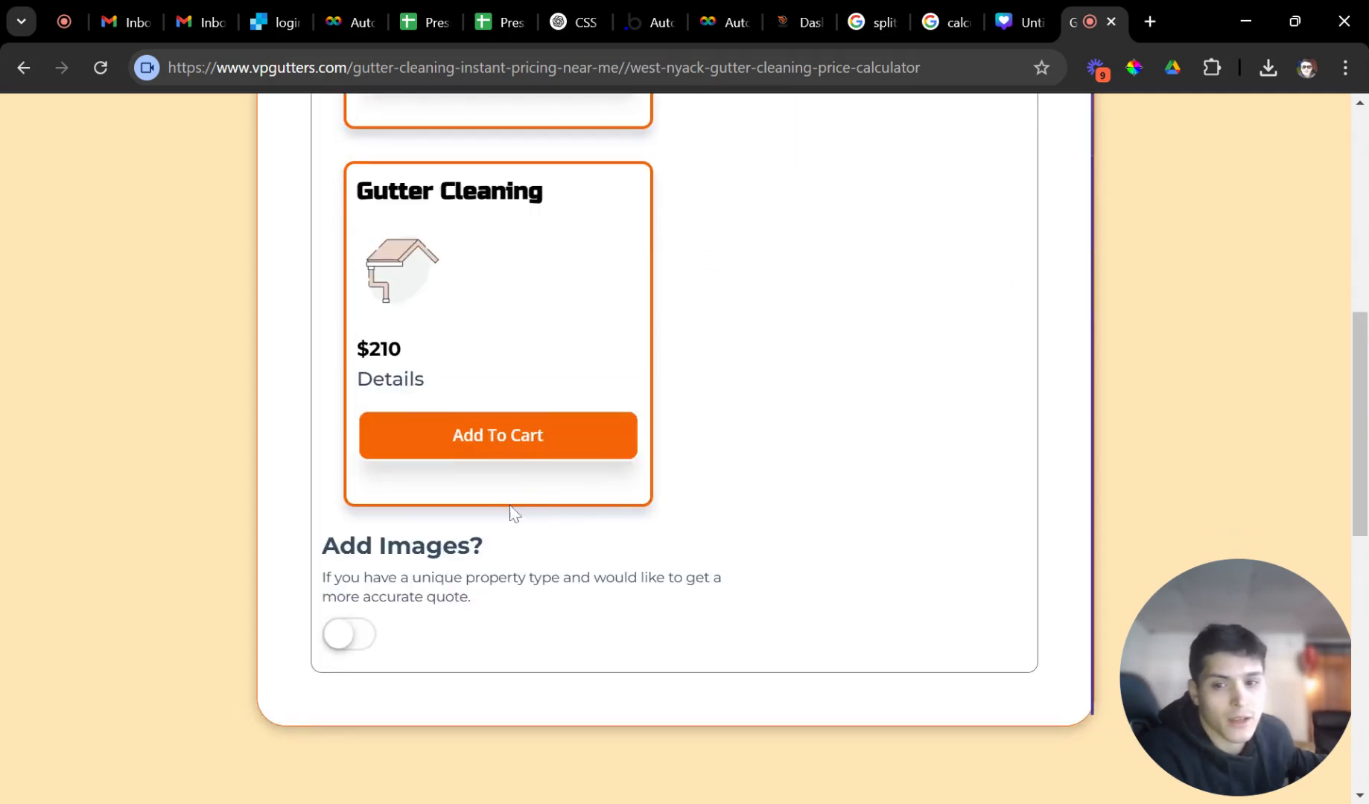
pyautogui.scroll(6, 508, 512)
pyautogui.scroll(1, 519, 508)
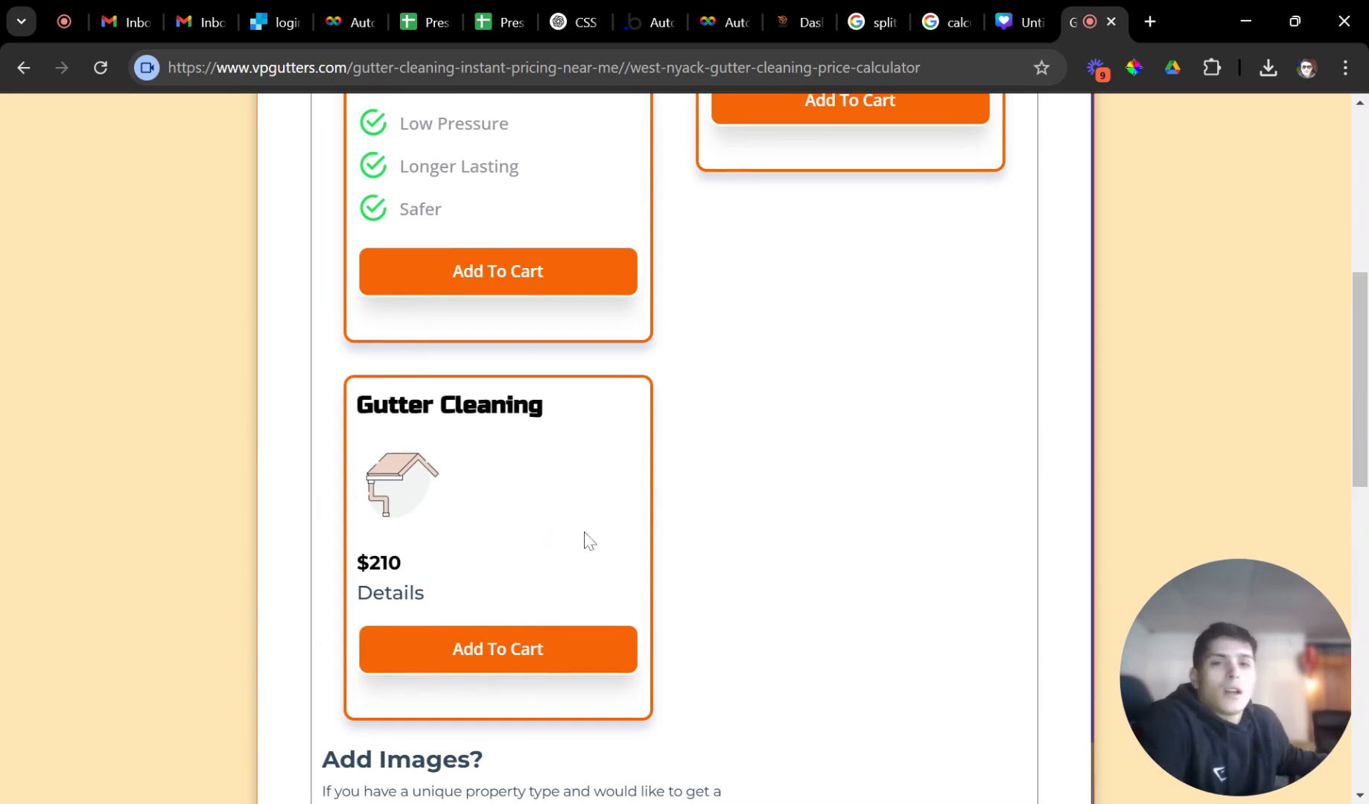
pyautogui.scroll(1, 777, 530)
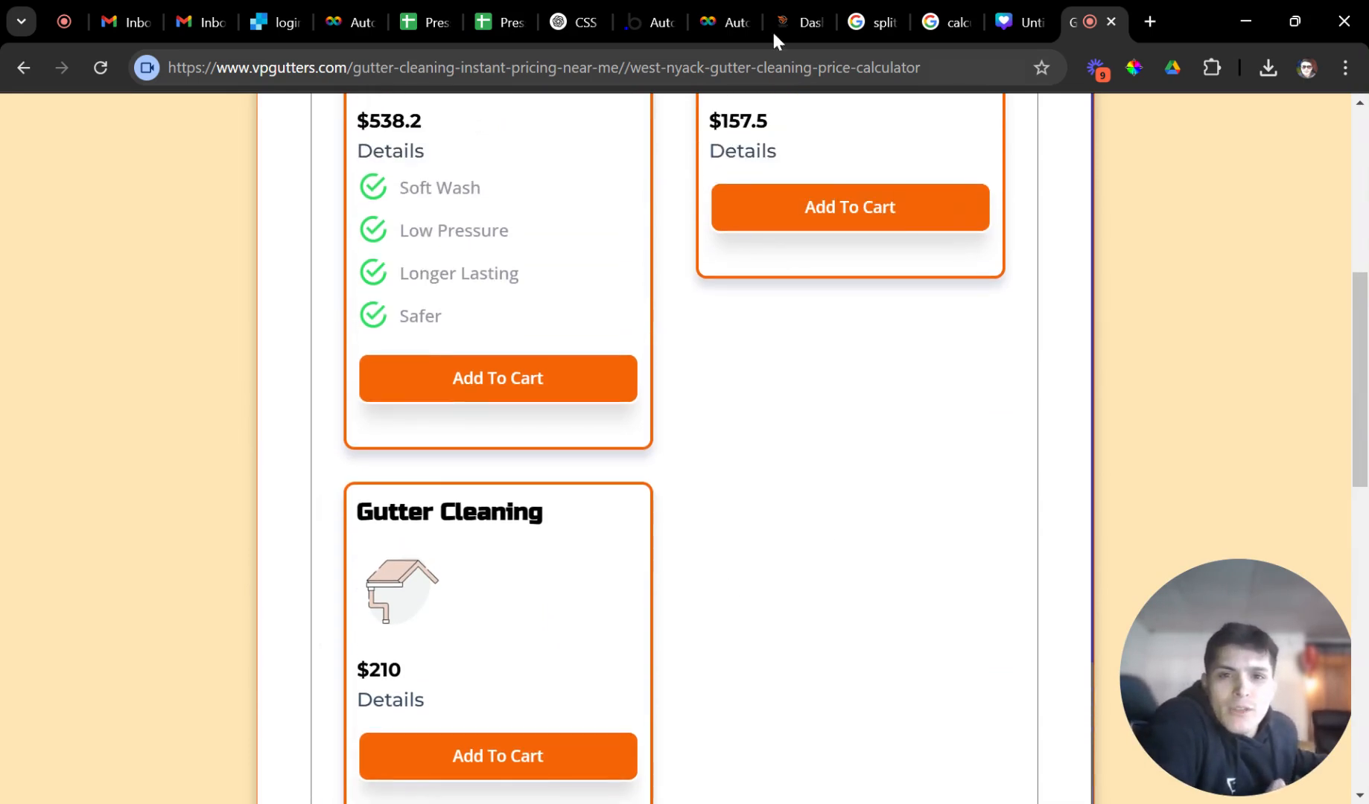
pyautogui.click(712, 32)
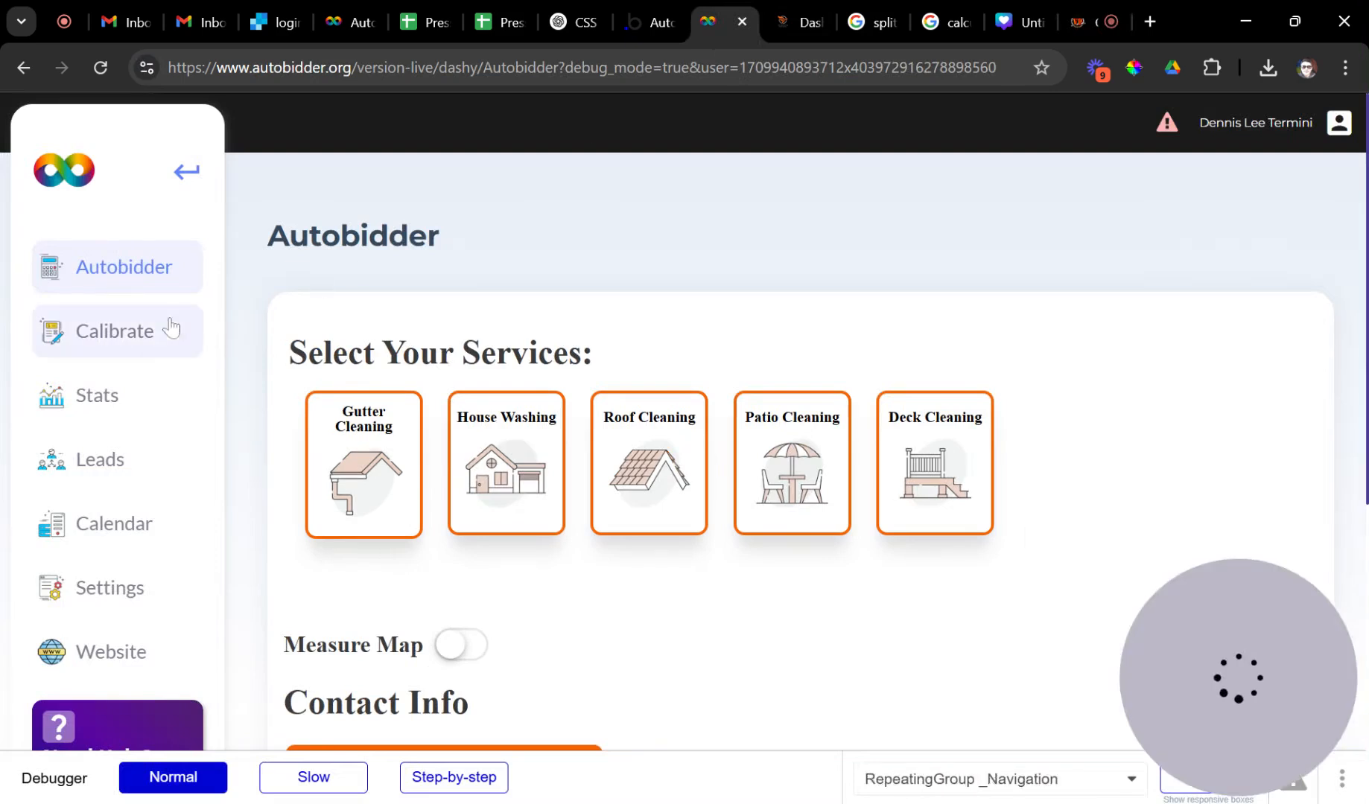
# Under Calibrate > Logic, switch the Bundle Discount on at 10, then go to the Dash tab.
pyautogui.click(135, 344)
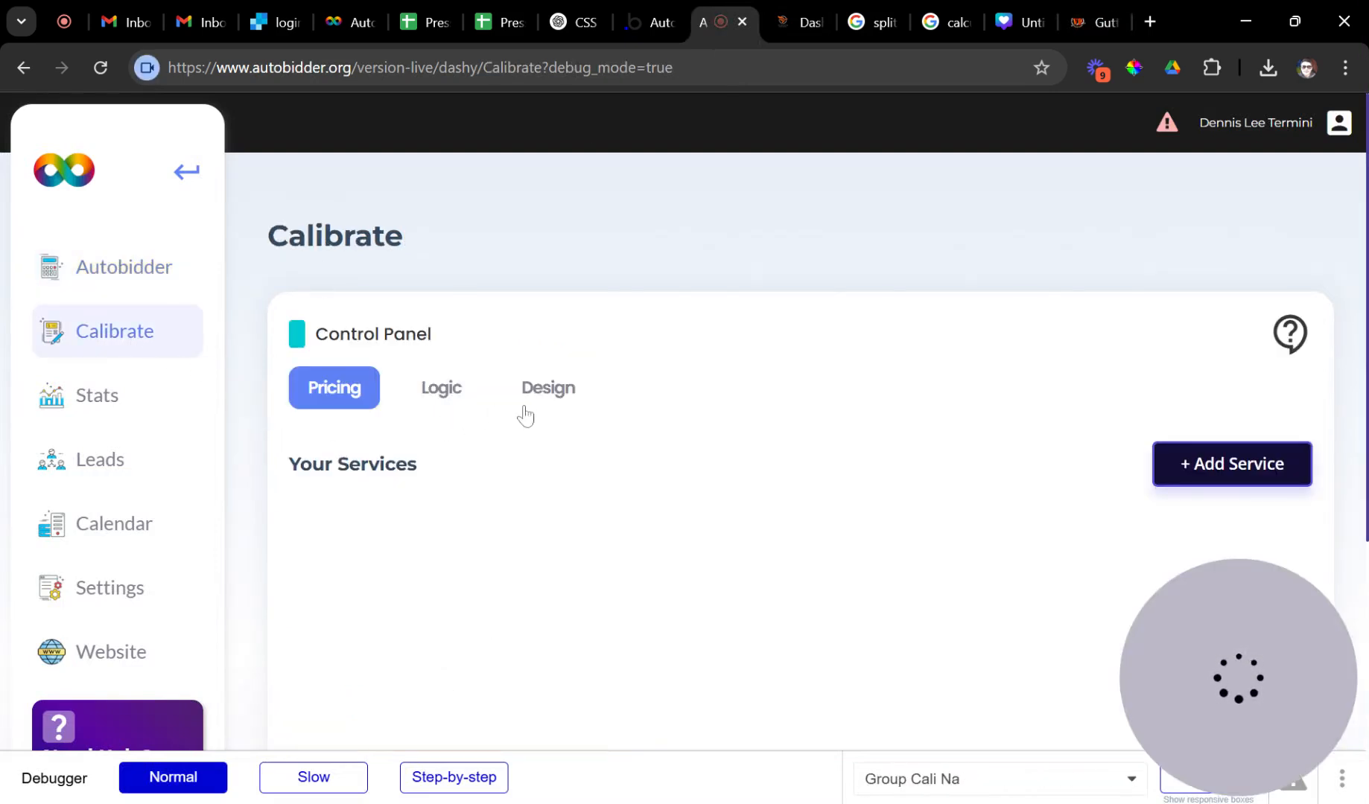
pyautogui.click(456, 409)
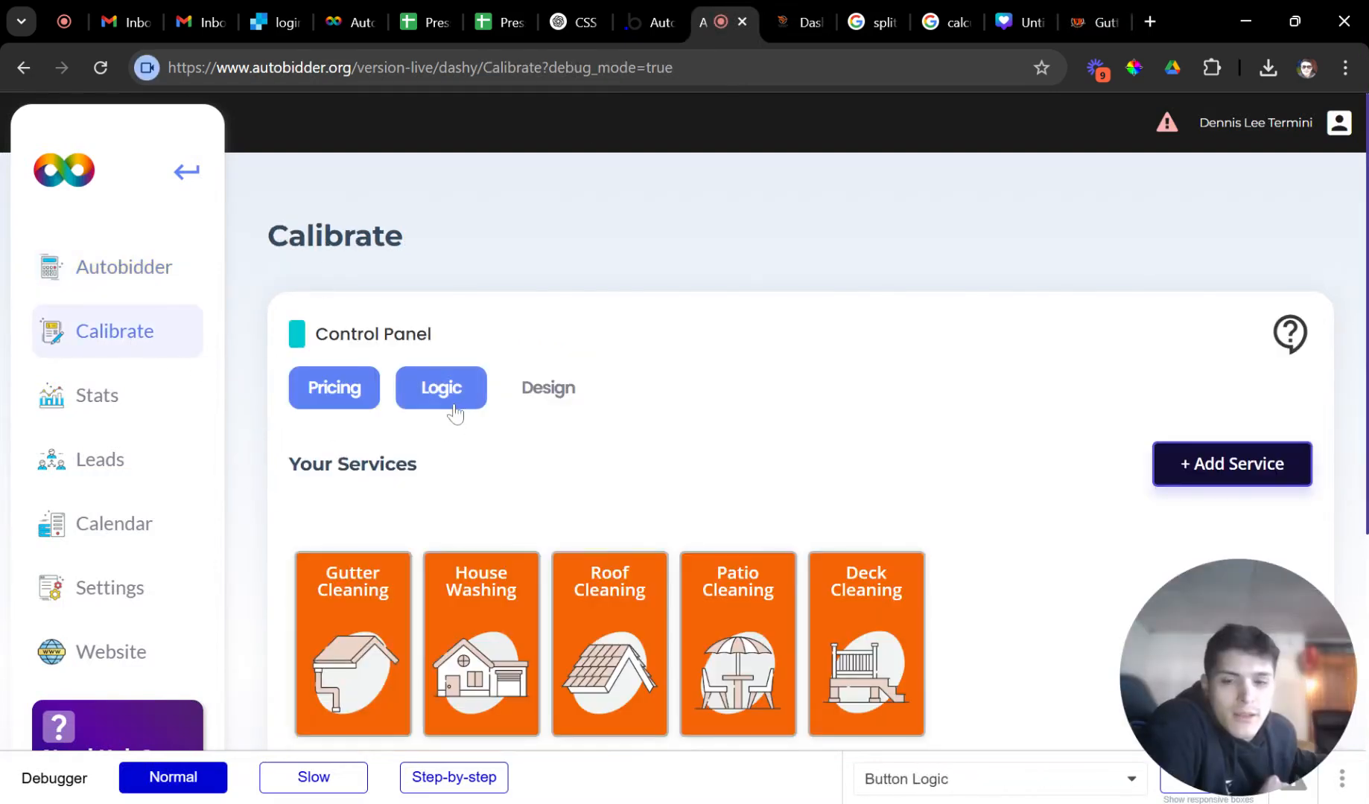
pyautogui.scroll(-3, 596, 458)
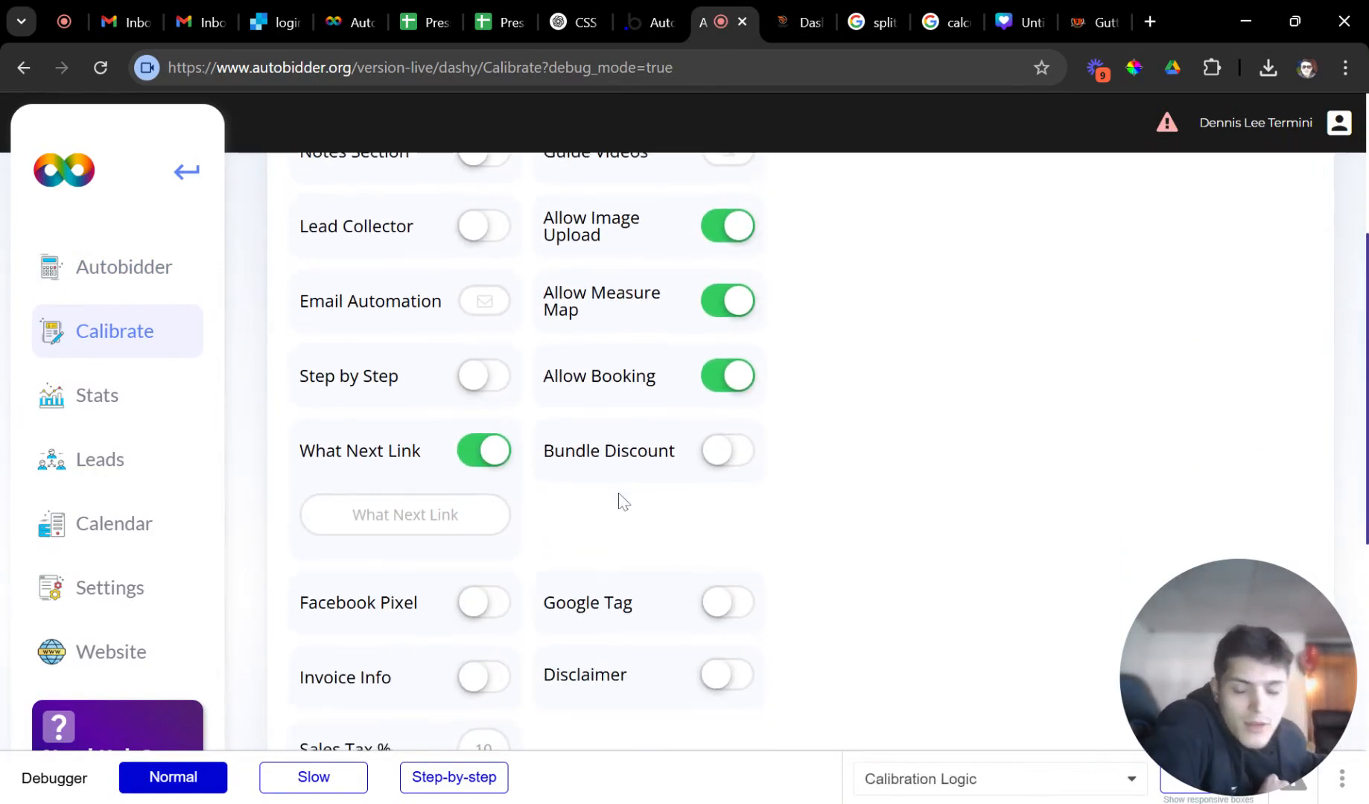
pyautogui.scroll(-3, 620, 503)
pyautogui.scroll(3, 461, 469)
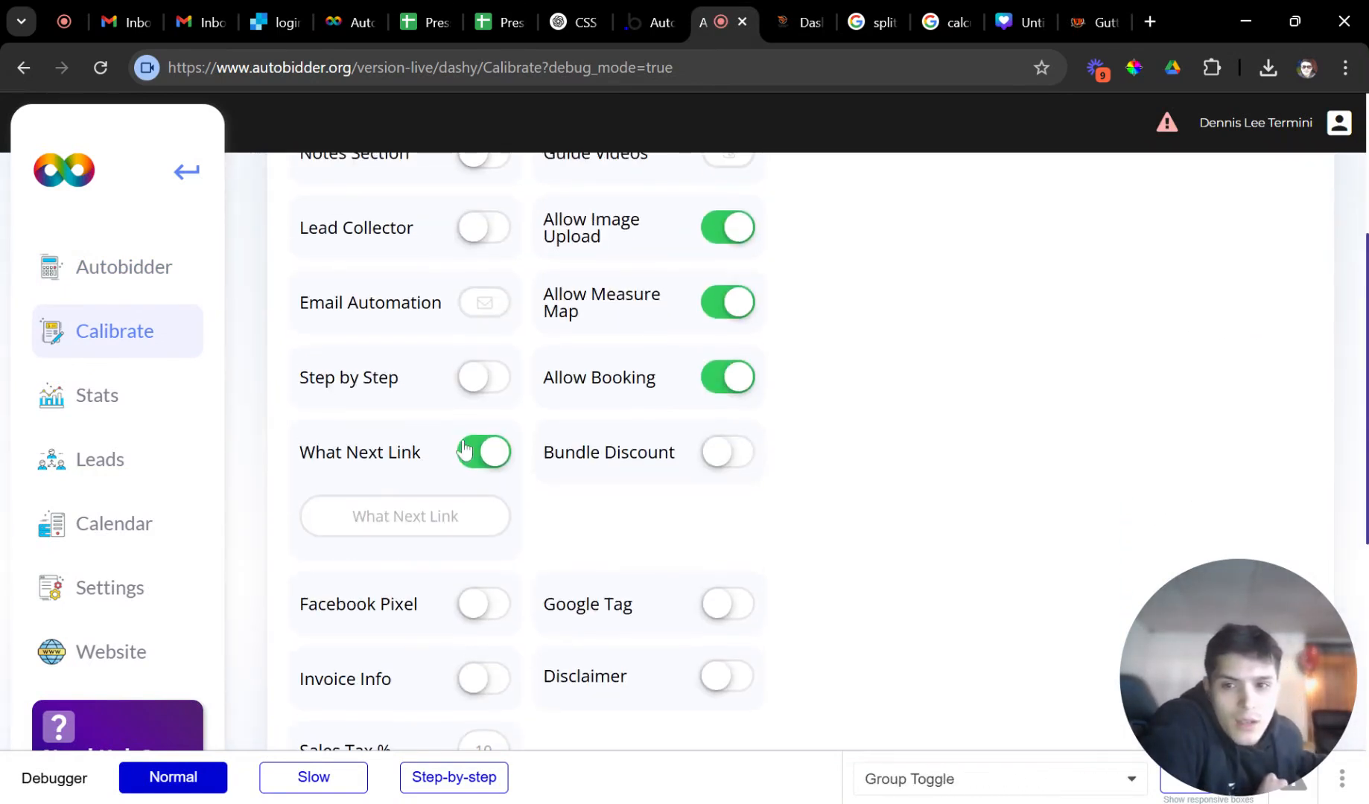
pyautogui.scroll(3, 499, 449)
pyautogui.scroll(1, 525, 408)
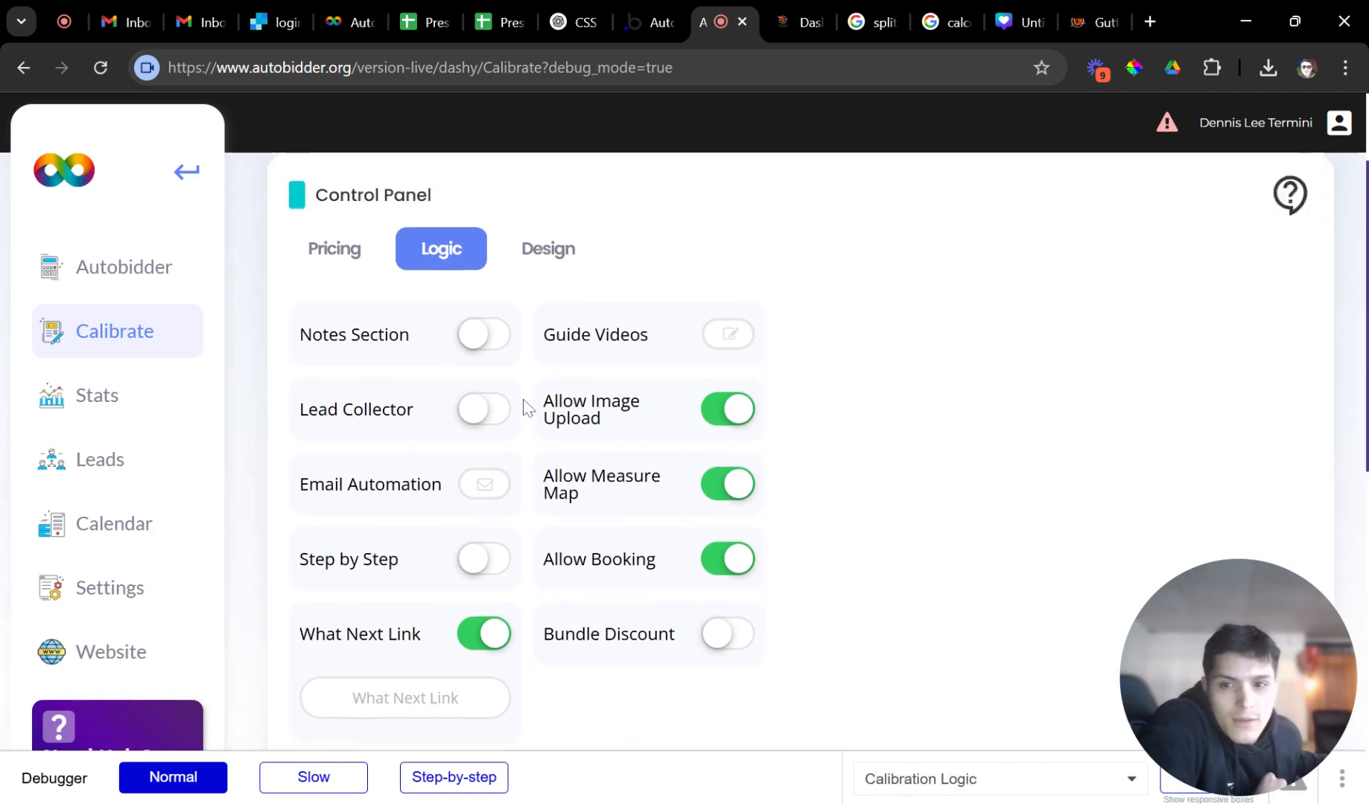
pyautogui.scroll(-1, 655, 421)
pyautogui.click(719, 576)
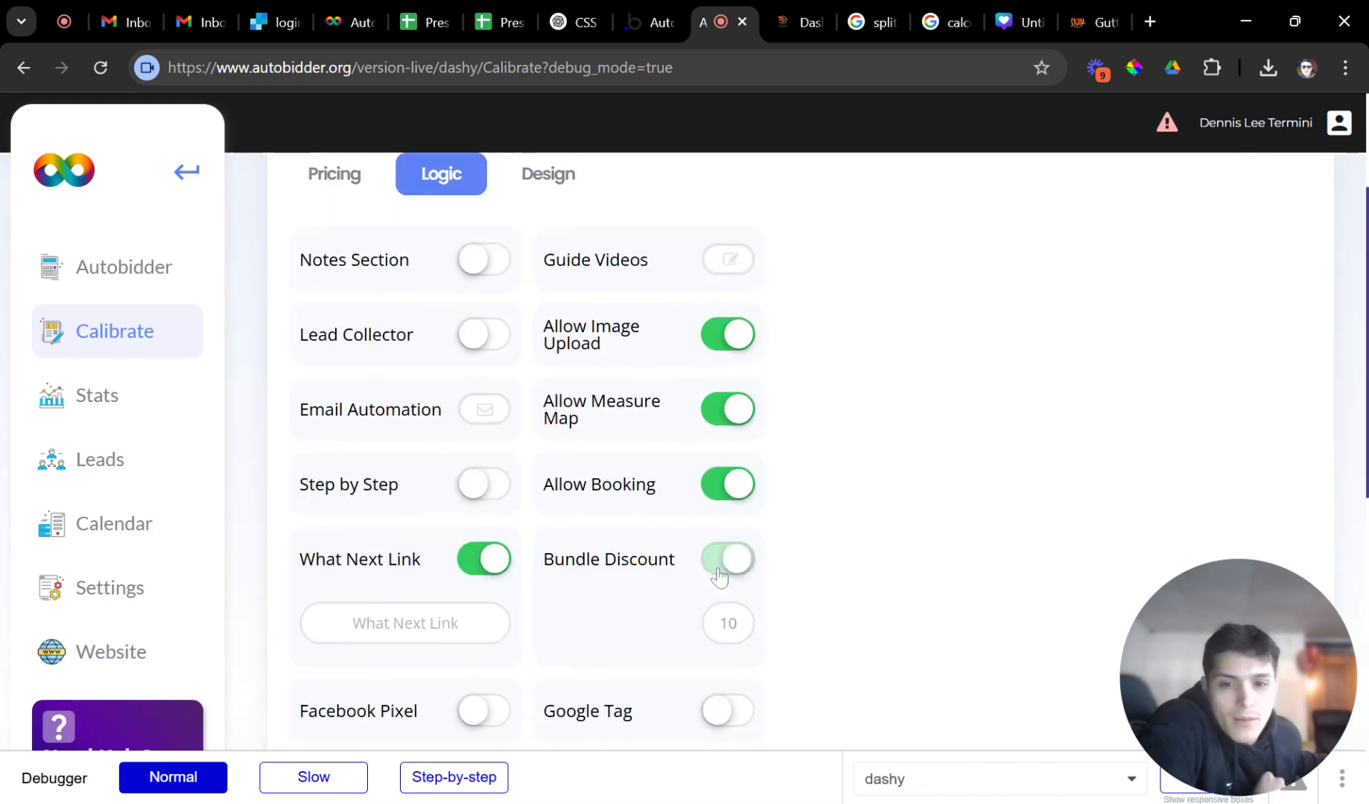
pyautogui.scroll(-1, 719, 576)
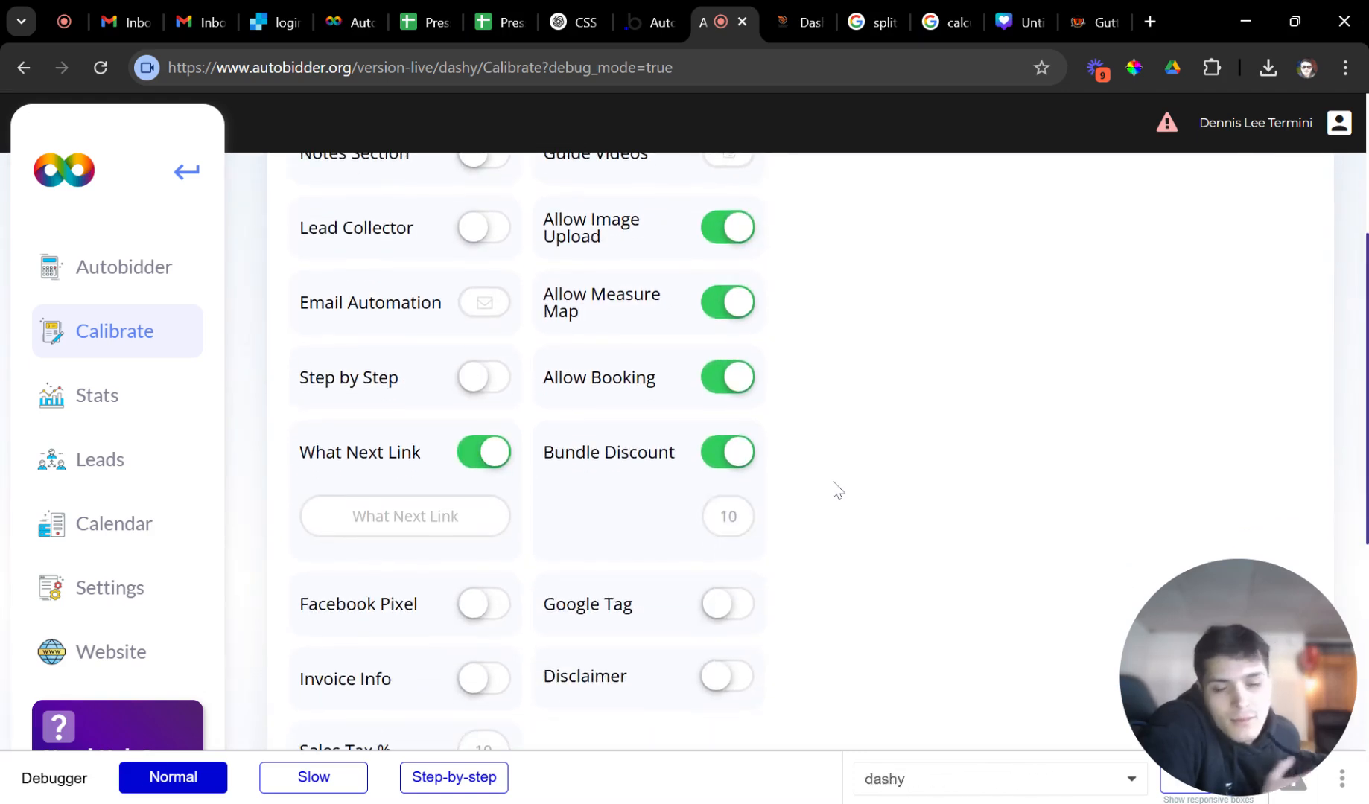
pyautogui.click(798, 30)
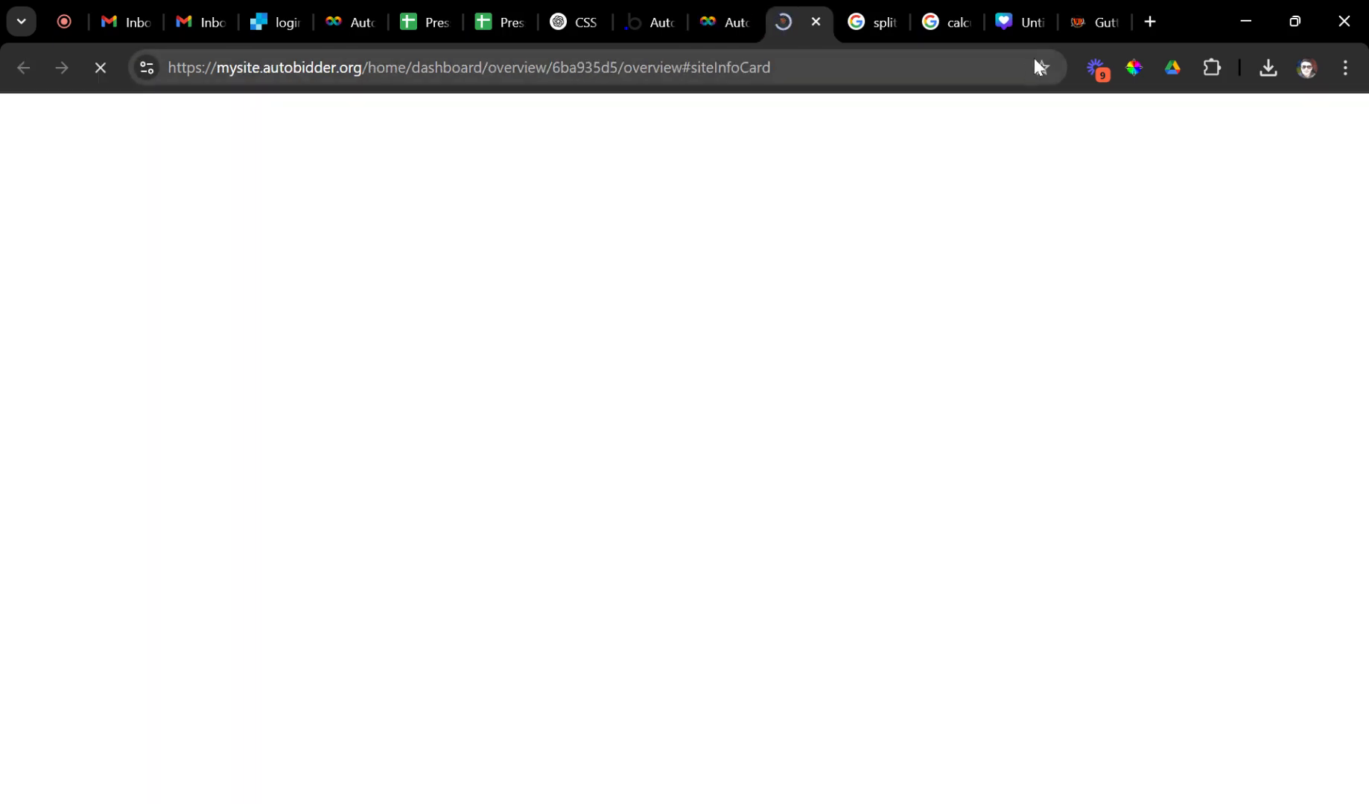
# Return to the vpgutters calculator and review the House Washing, Patio and Gutter prices.
pyautogui.click(1071, 23)
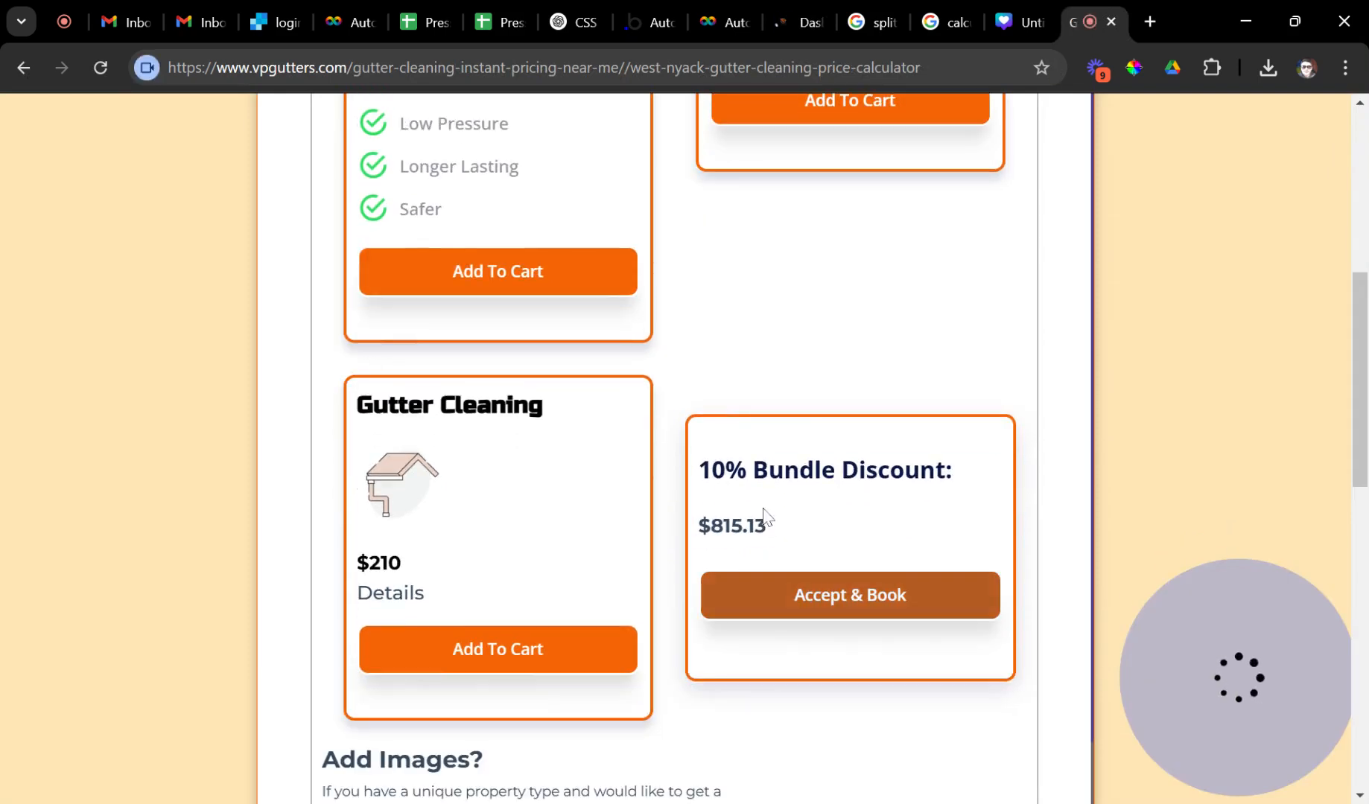
pyautogui.scroll(3, 550, 412)
pyautogui.doubleClick(395, 233)
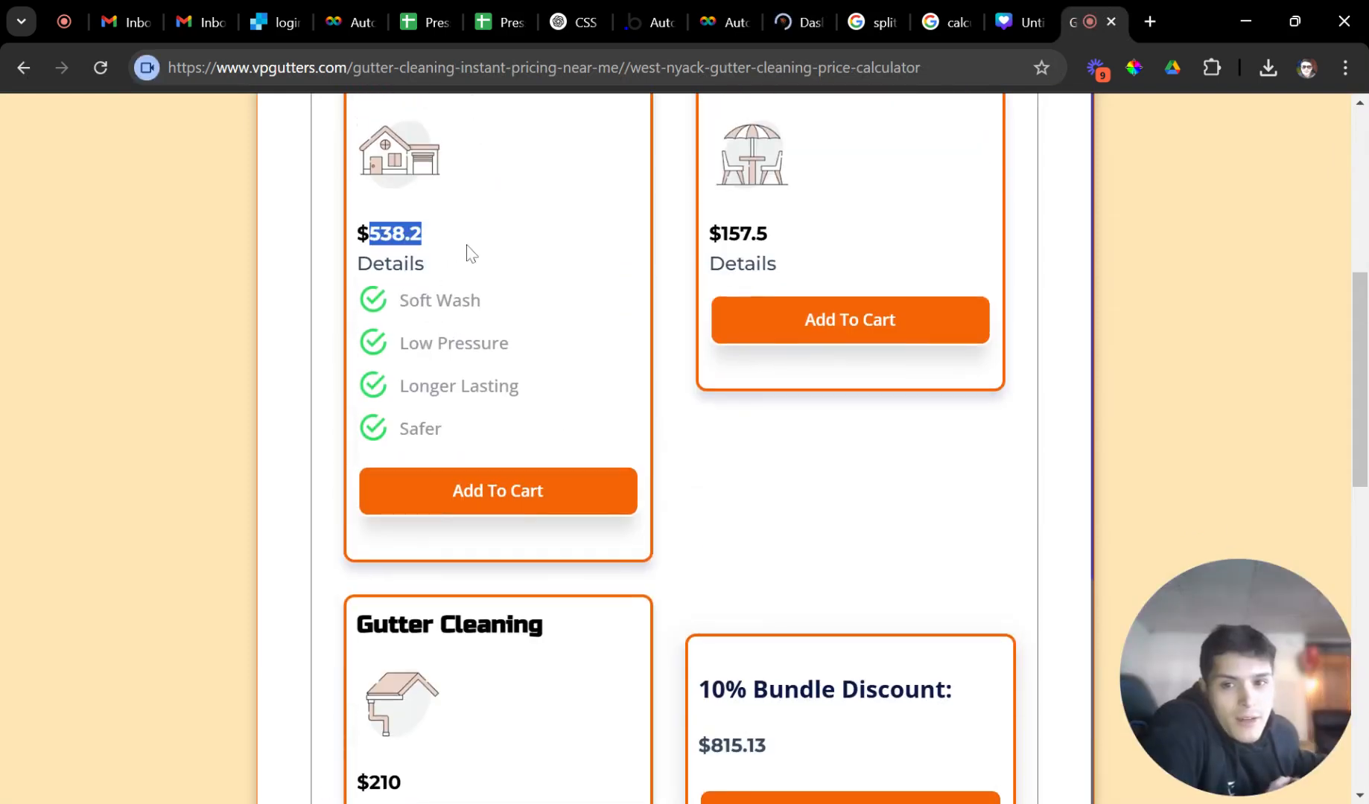
pyautogui.scroll(2, 469, 253)
pyautogui.moveTo(710, 341); pyautogui.dragTo(804, 354)
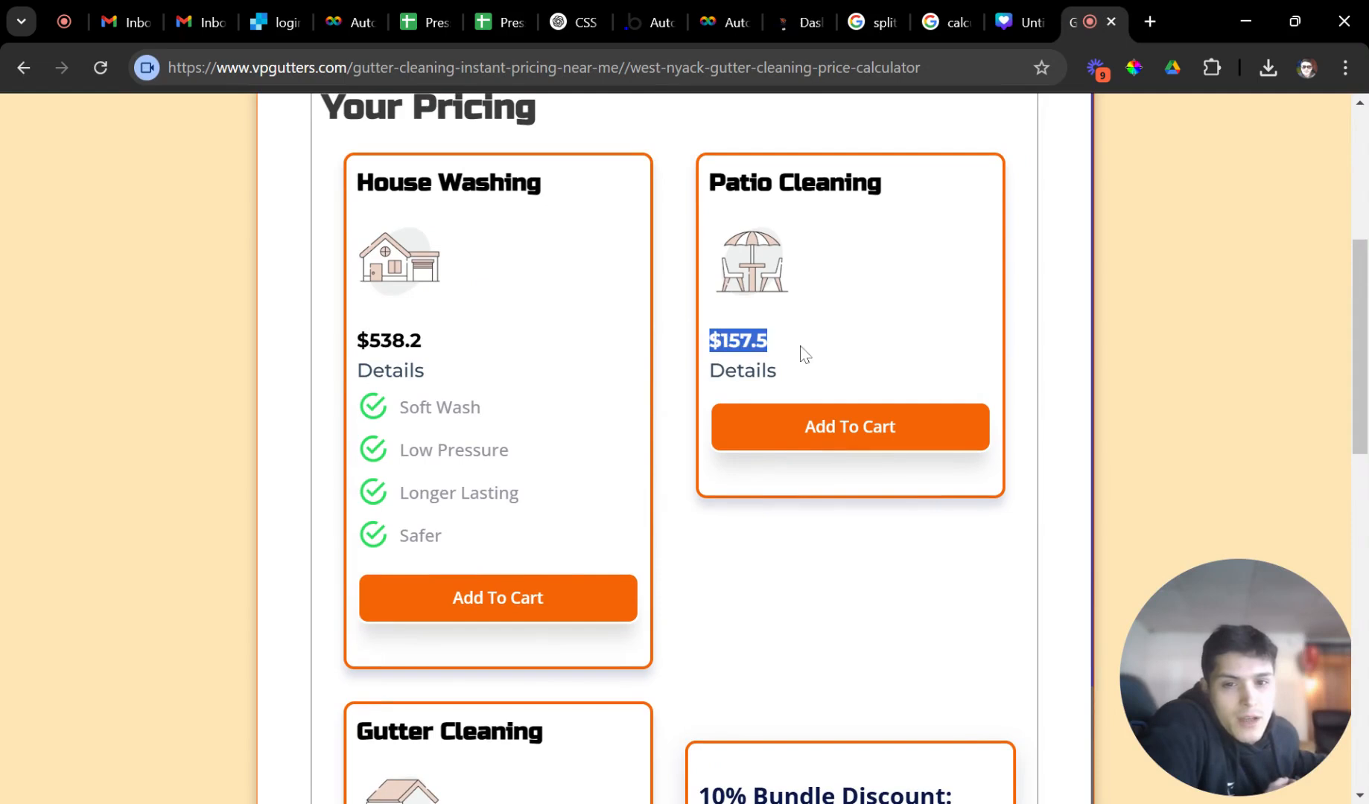
pyautogui.scroll(-4, 805, 354)
pyautogui.moveTo(356, 570); pyautogui.dragTo(402, 570)
pyautogui.scroll(4, 672, 355)
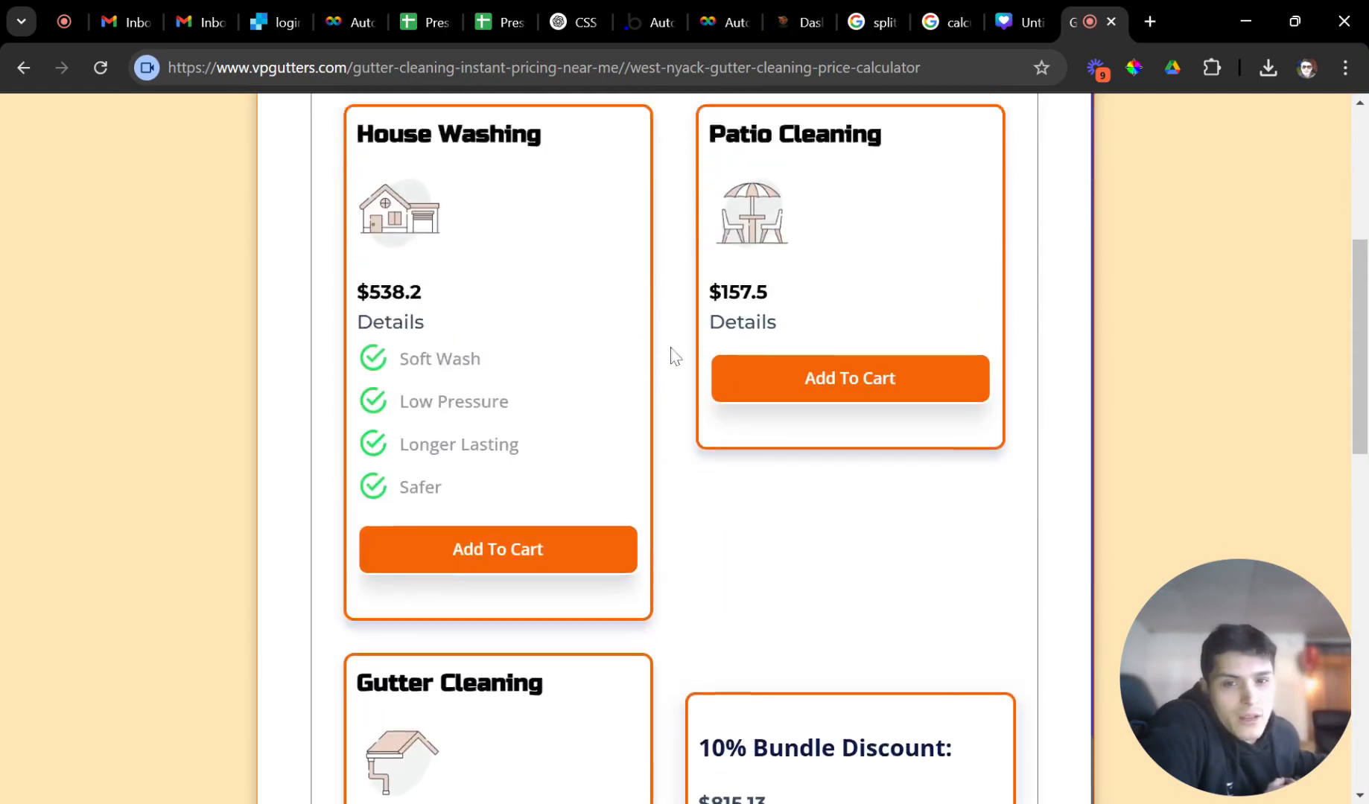
pyautogui.scroll(-2, 673, 355)
pyautogui.scroll(3, 480, 581)
# Add House Washing, Patio and Gutter Cleaning to the cart; check the $905.70 total and $815.13 bundle price.
pyautogui.click(469, 598)
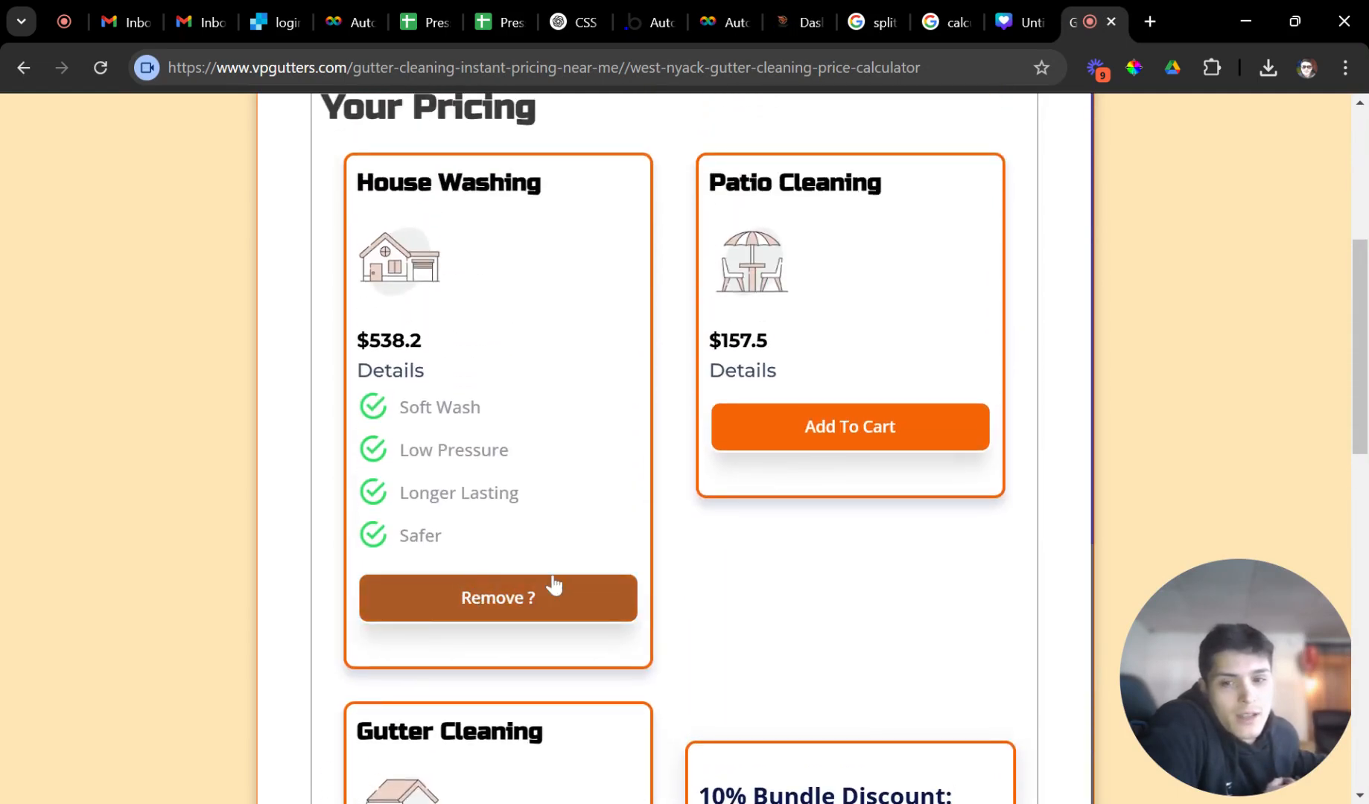
pyautogui.click(742, 440)
pyautogui.scroll(-8, 692, 462)
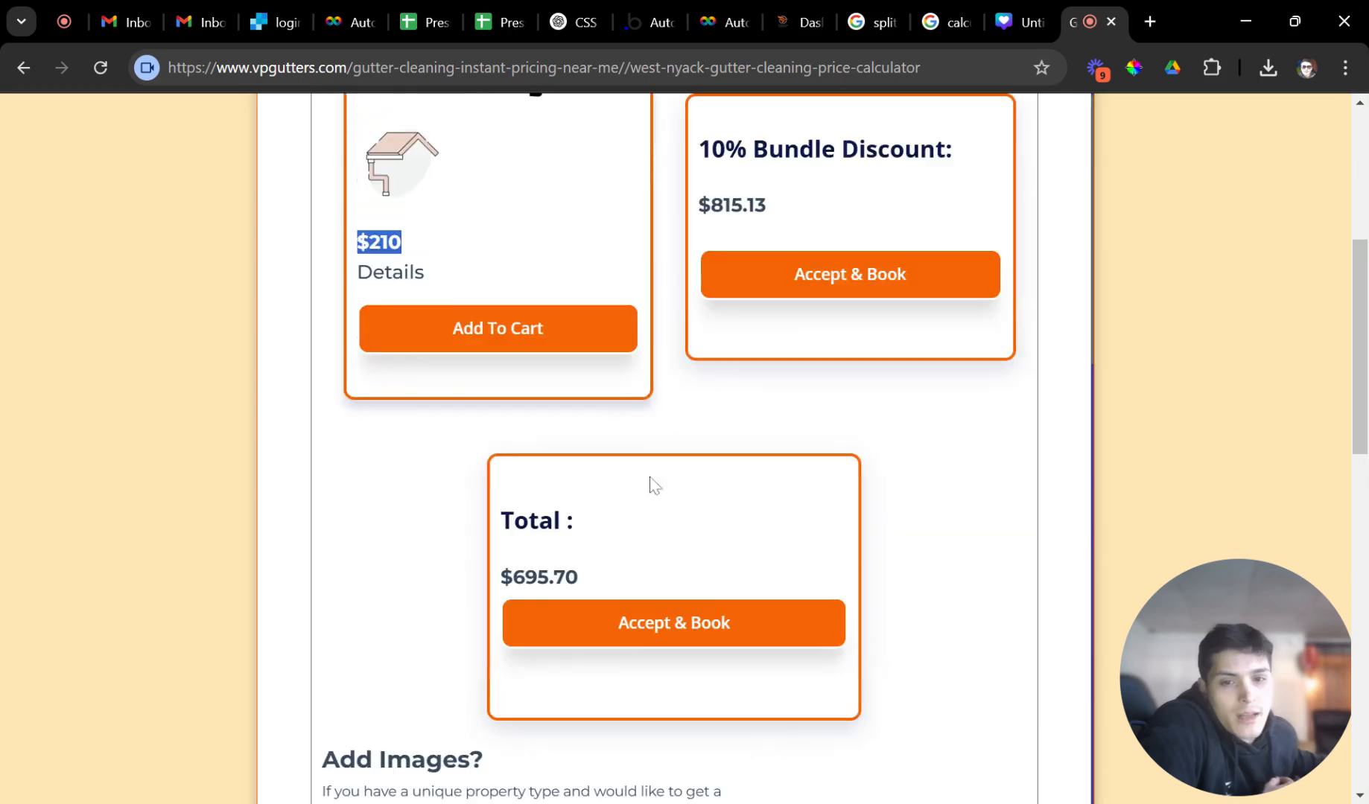
pyautogui.click(539, 344)
pyautogui.moveTo(581, 578); pyautogui.dragTo(500, 578)
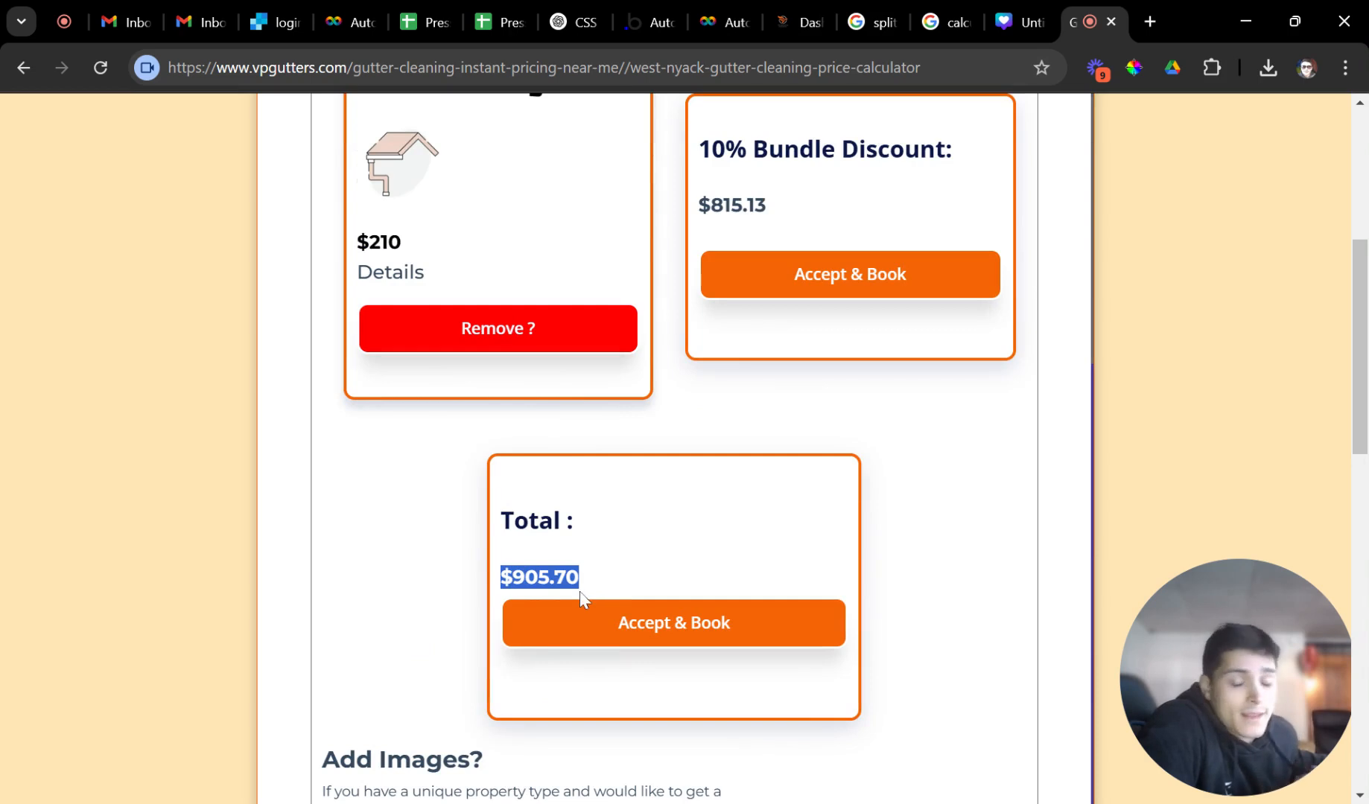
pyautogui.scroll(3, 623, 621)
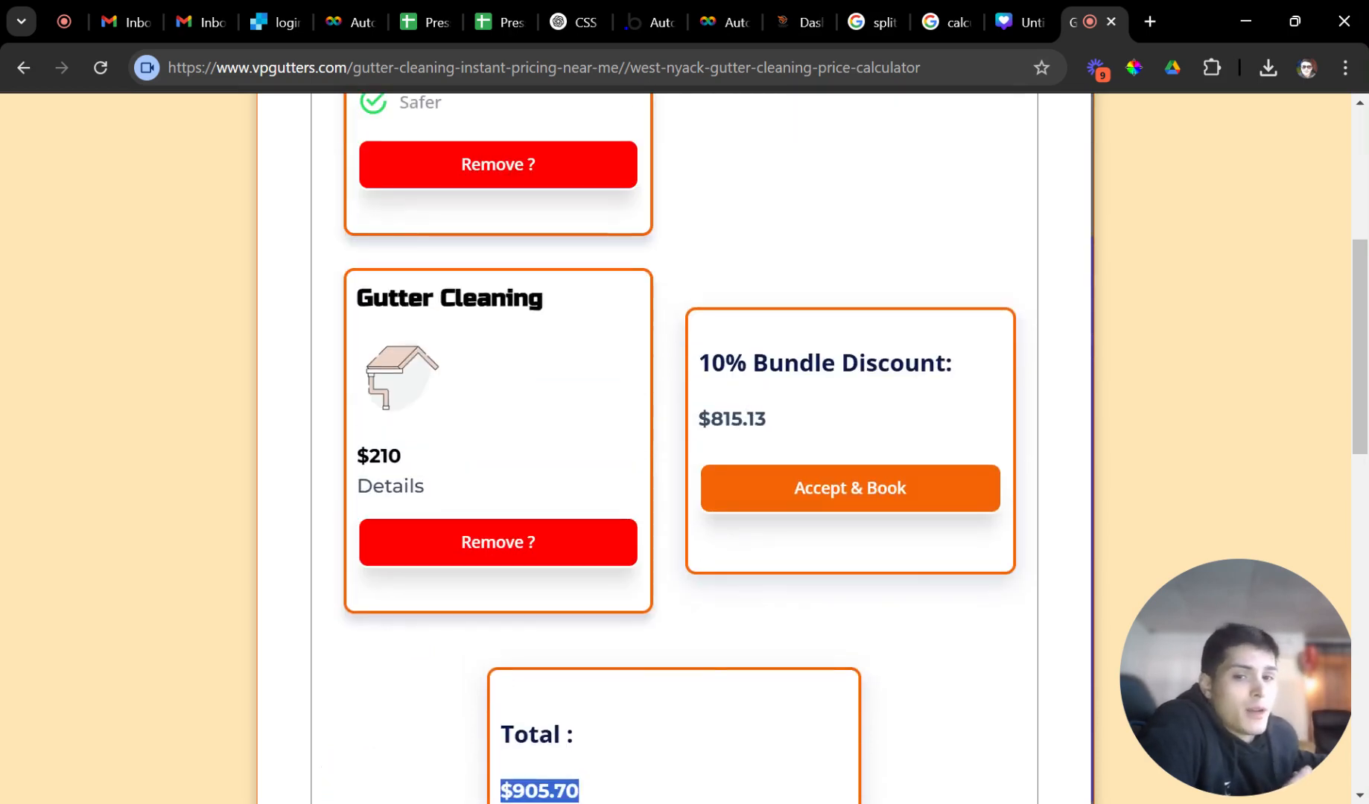
pyautogui.moveTo(711, 363); pyautogui.dragTo(969, 380)
pyautogui.moveTo(861, 413); pyautogui.dragTo(712, 421)
# Accept the quote and book it for 27 February 2025 at the 9:30 am timeslot.
pyautogui.click(767, 495)
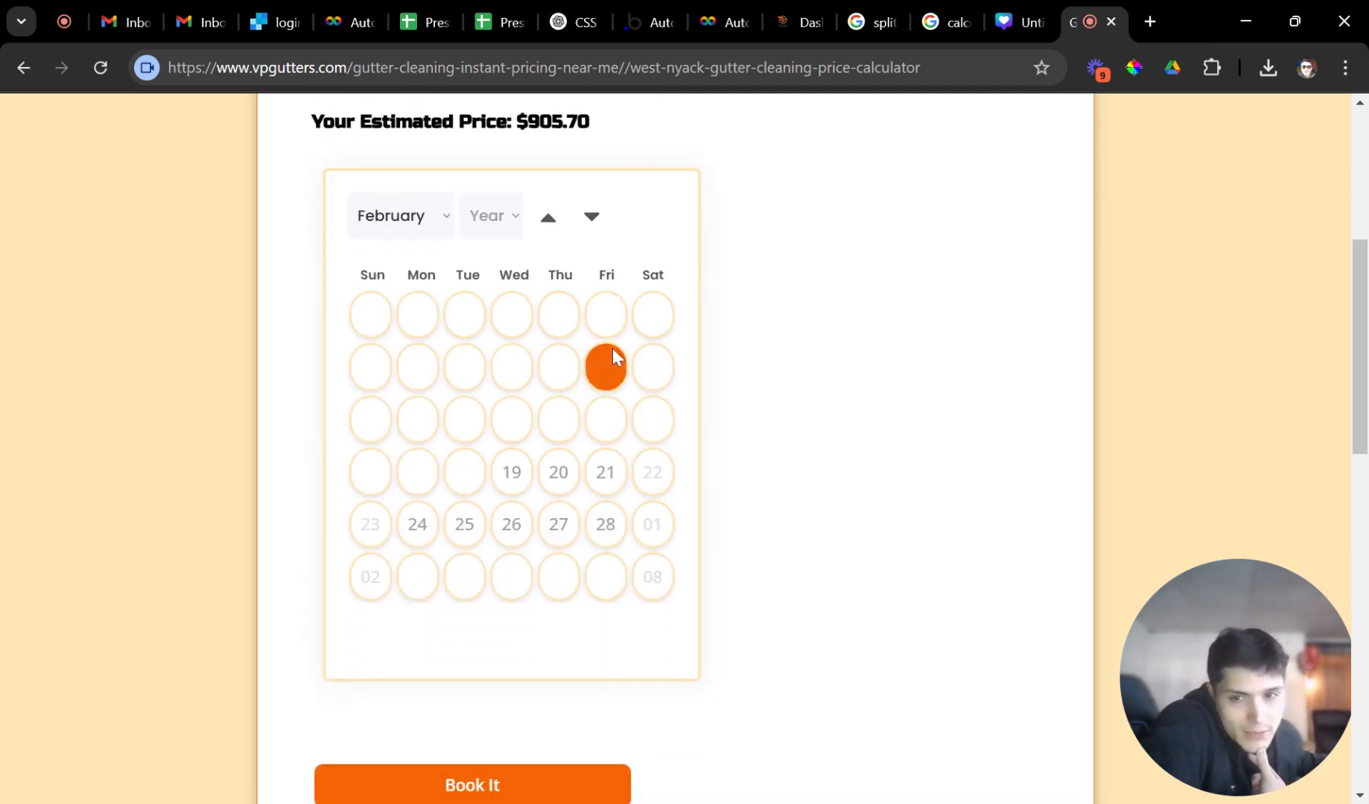
pyautogui.click(604, 477)
pyautogui.click(559, 525)
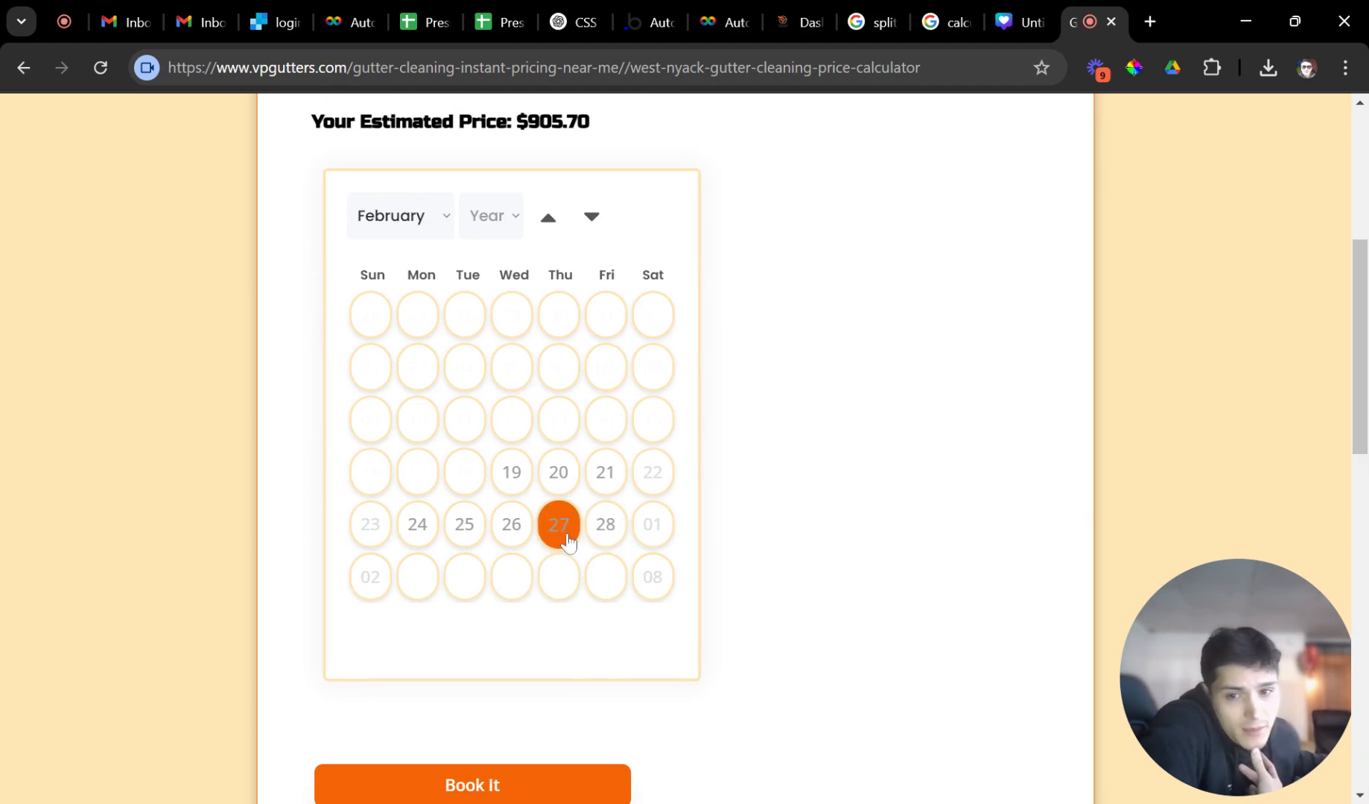
pyautogui.click(581, 633)
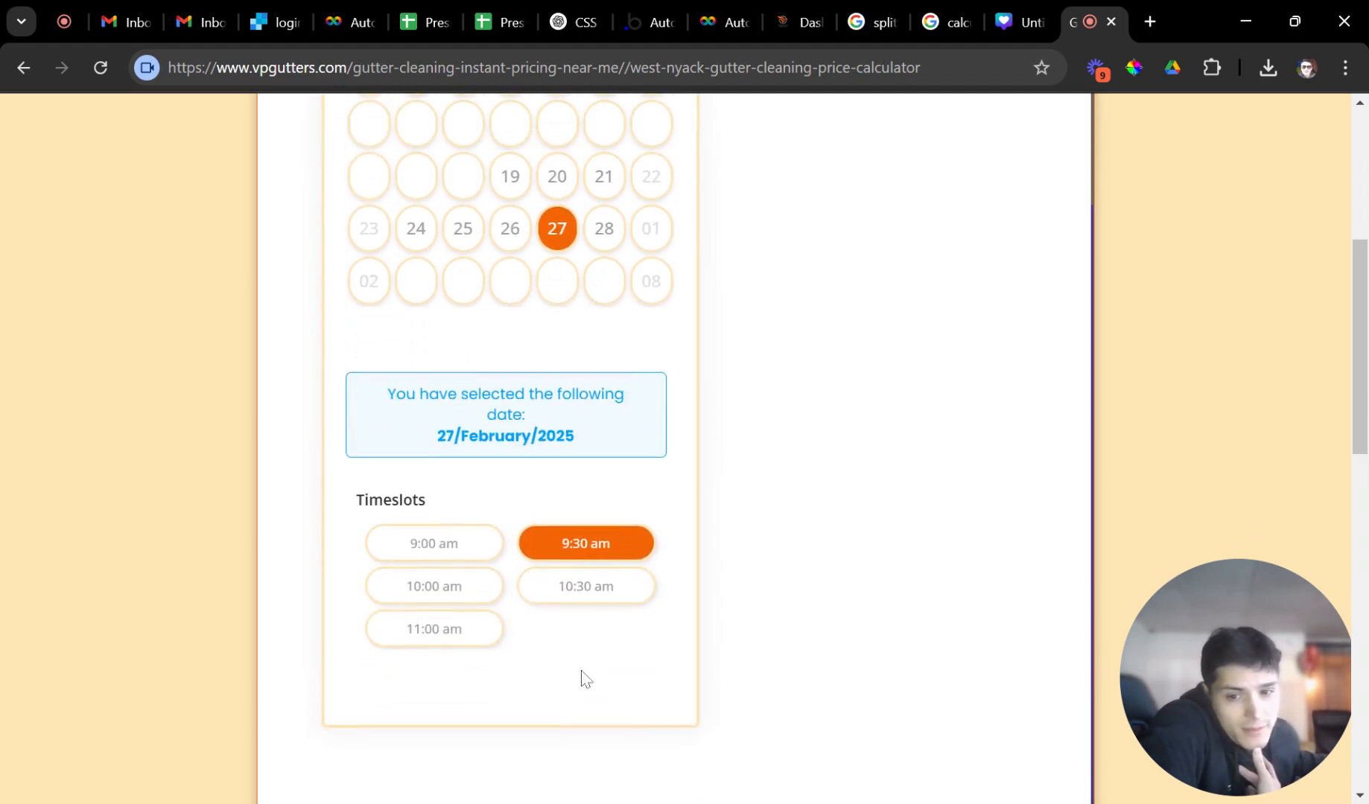
pyautogui.scroll(10, 564, 590)
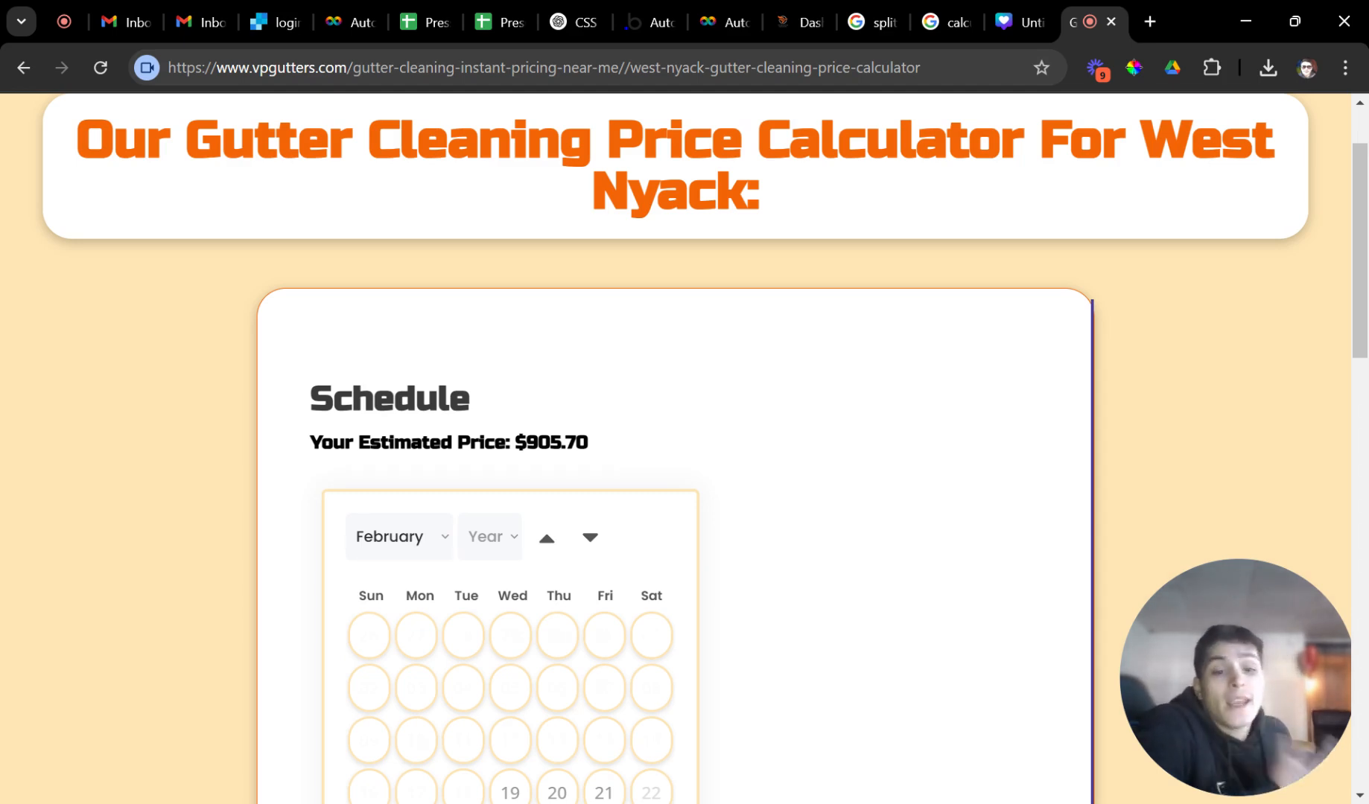
pyautogui.click(587, 540)
pyautogui.scroll(-4, 584, 546)
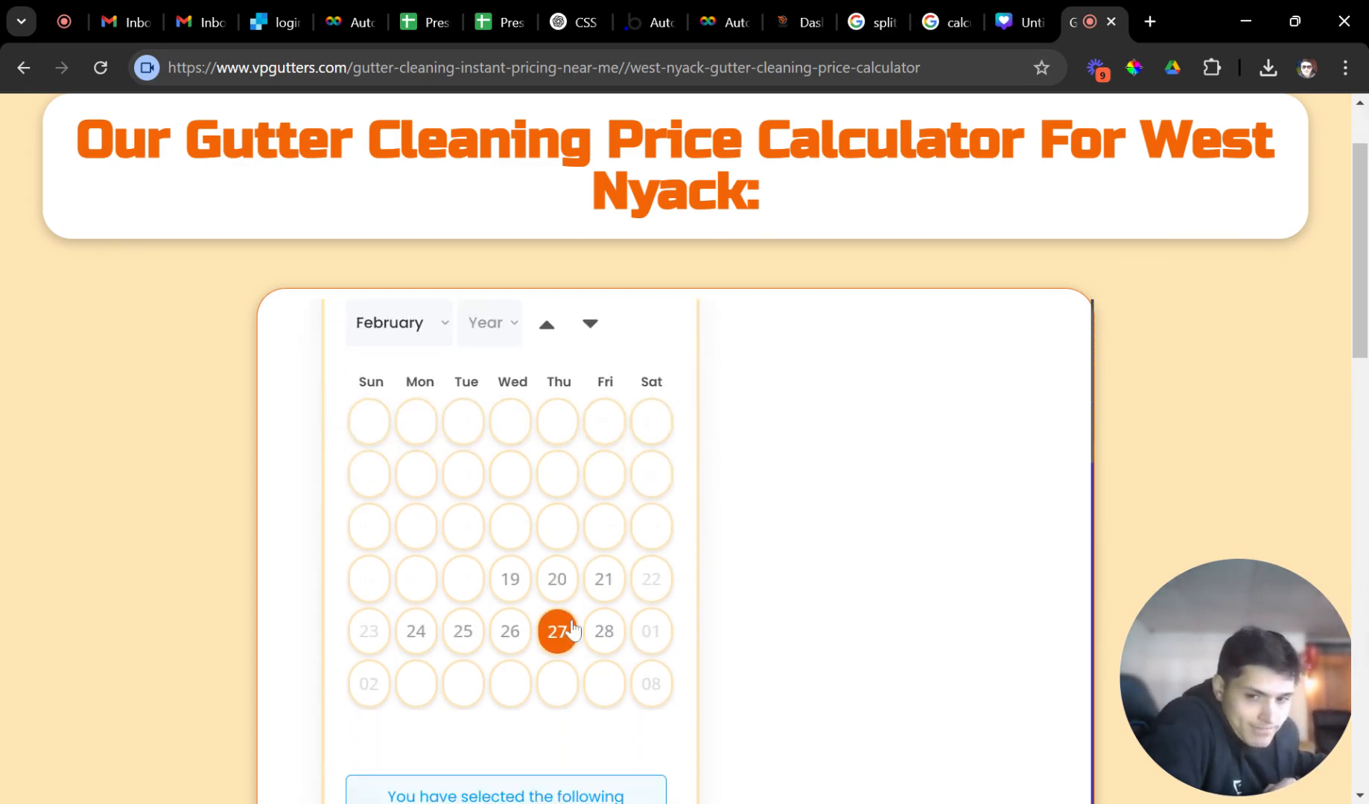
pyautogui.scroll(-4, 547, 649)
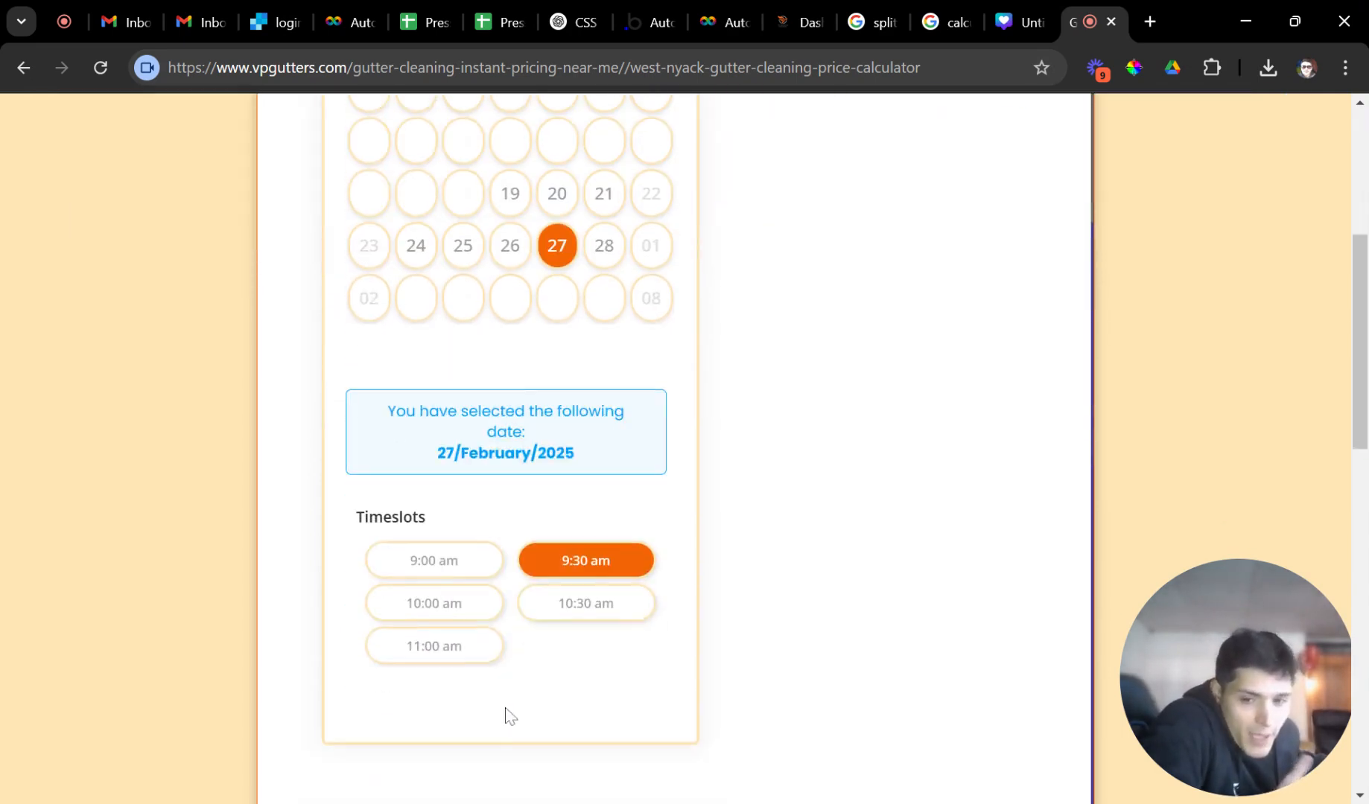
pyautogui.scroll(-3, 538, 633)
pyautogui.click(526, 633)
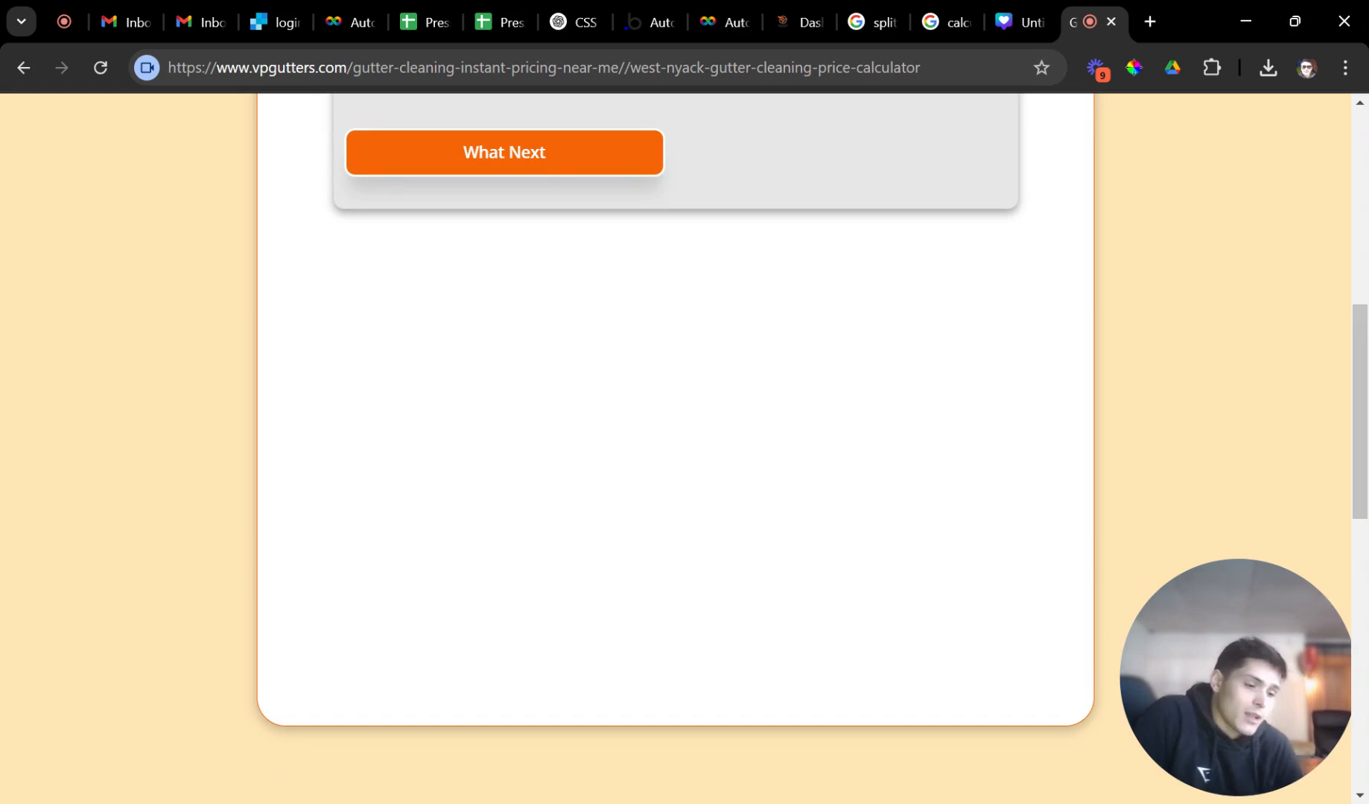
# Check the $905.70 estimated price on the Thank You card and follow the What Next link.
pyautogui.scroll(3, 676, 449)
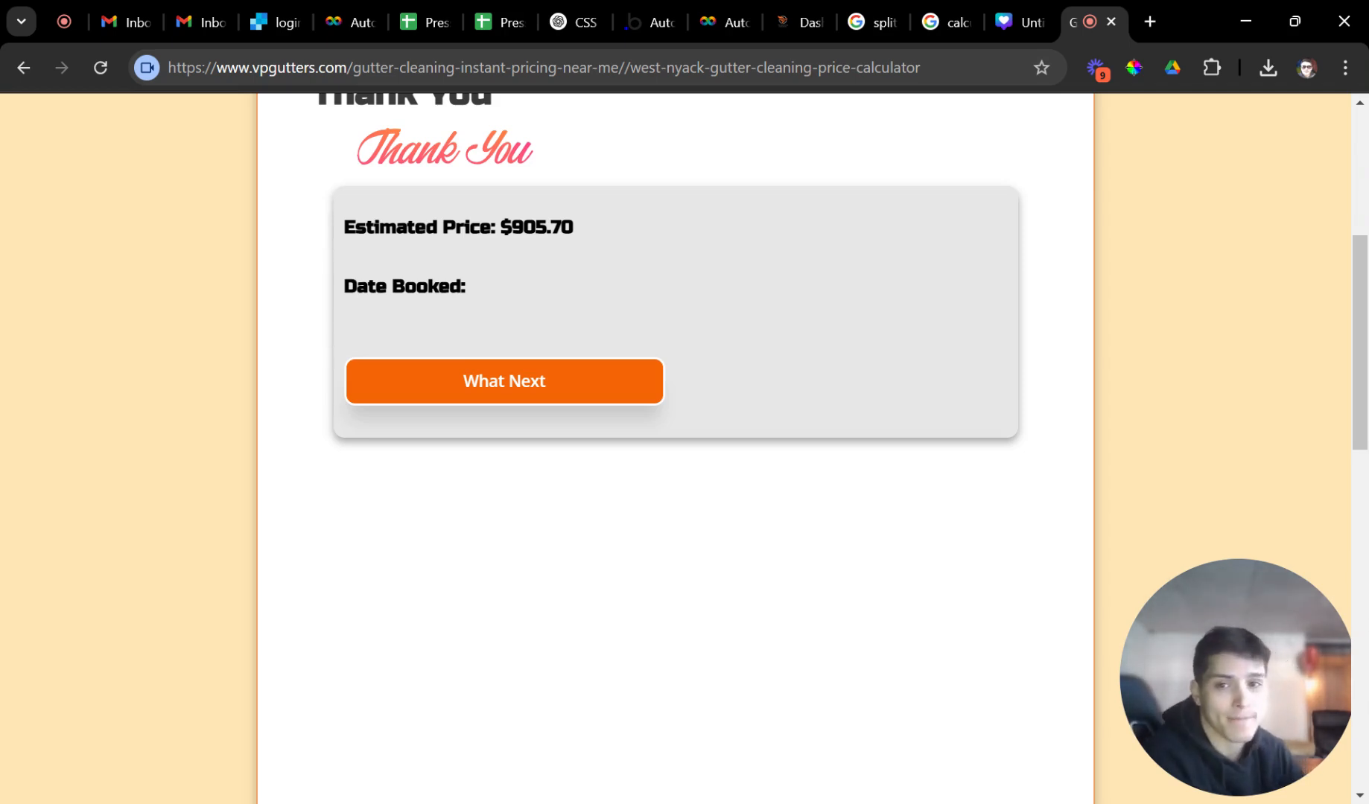
pyautogui.scroll(3, 772, 331)
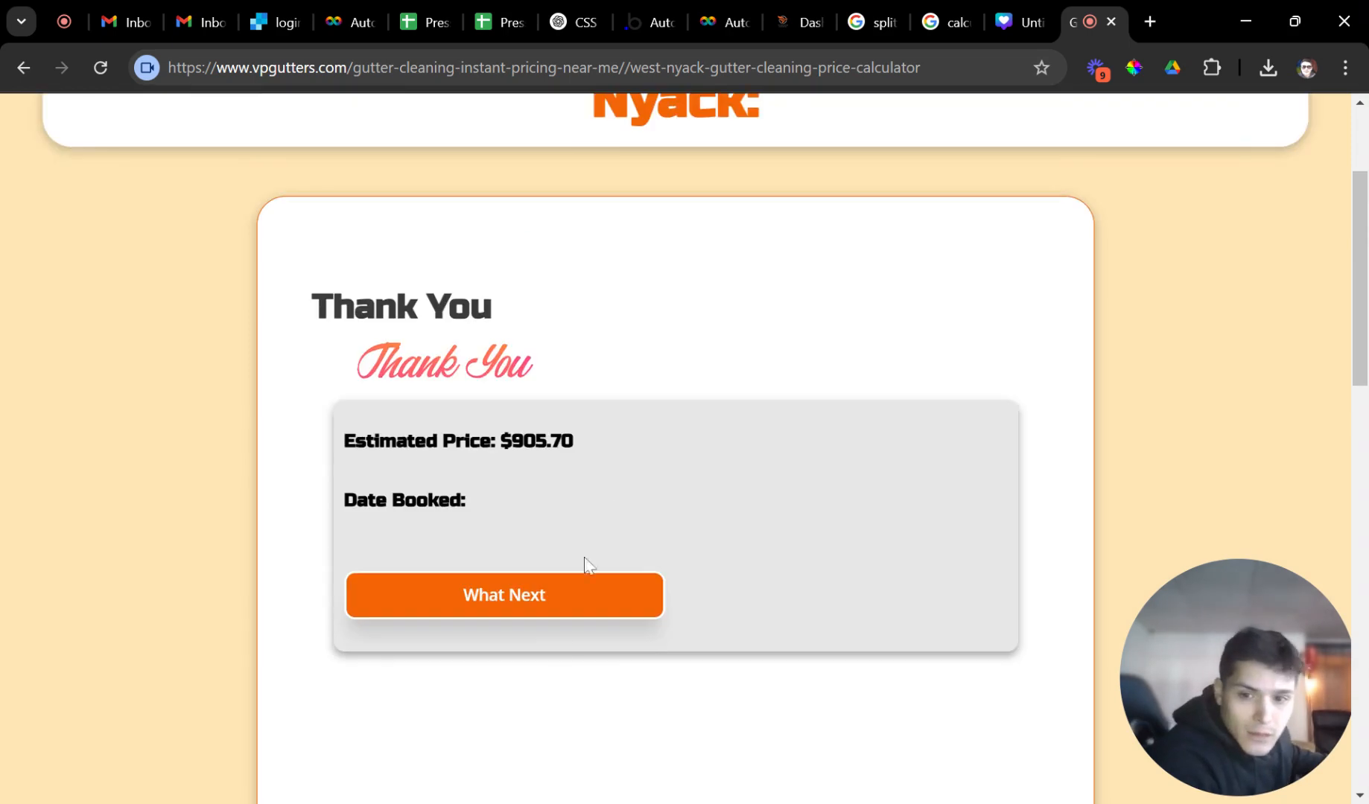
pyautogui.click(540, 612)
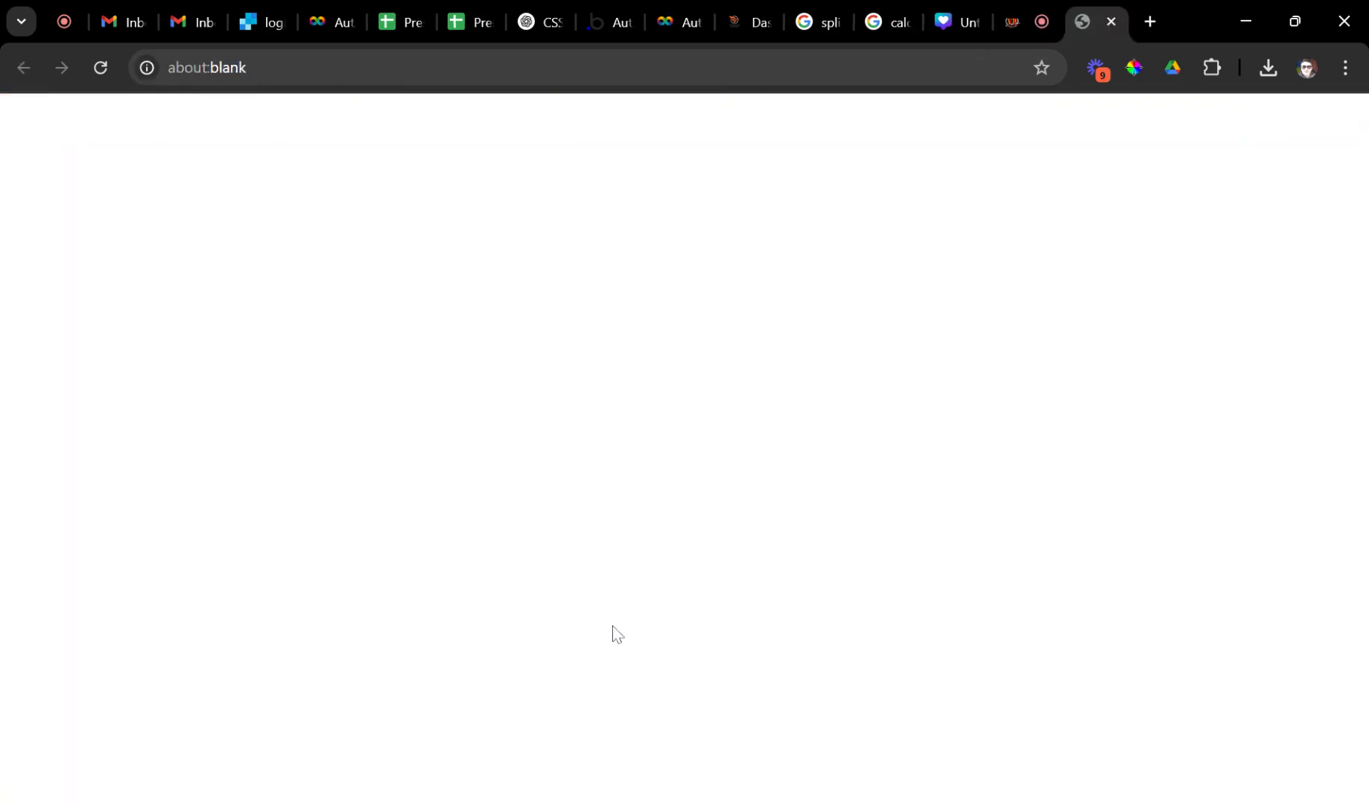
# Close the about:blank tab and switch tabs until the Google calculator page is active.
pyautogui.click(1111, 22)
pyautogui.click(788, 24)
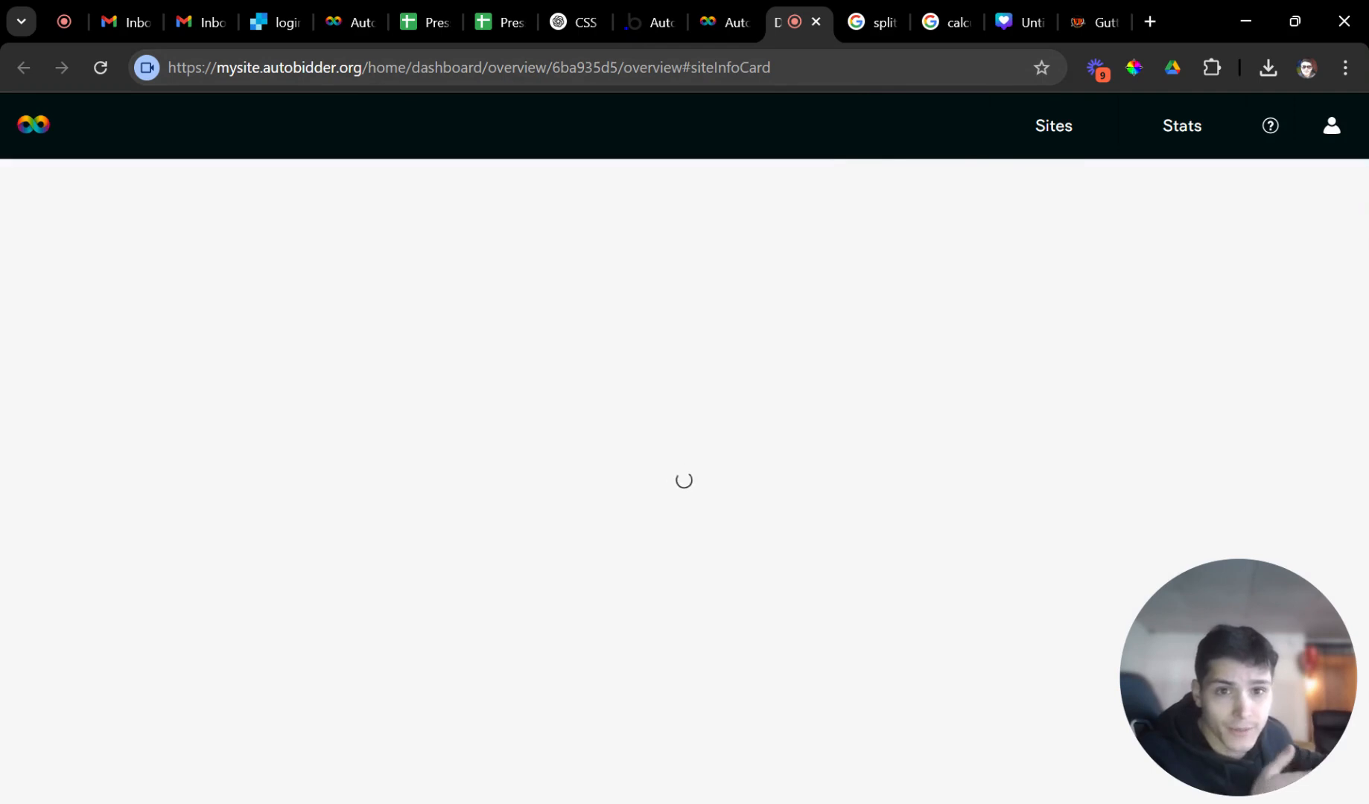
pyautogui.click(884, 28)
pyautogui.click(895, 22)
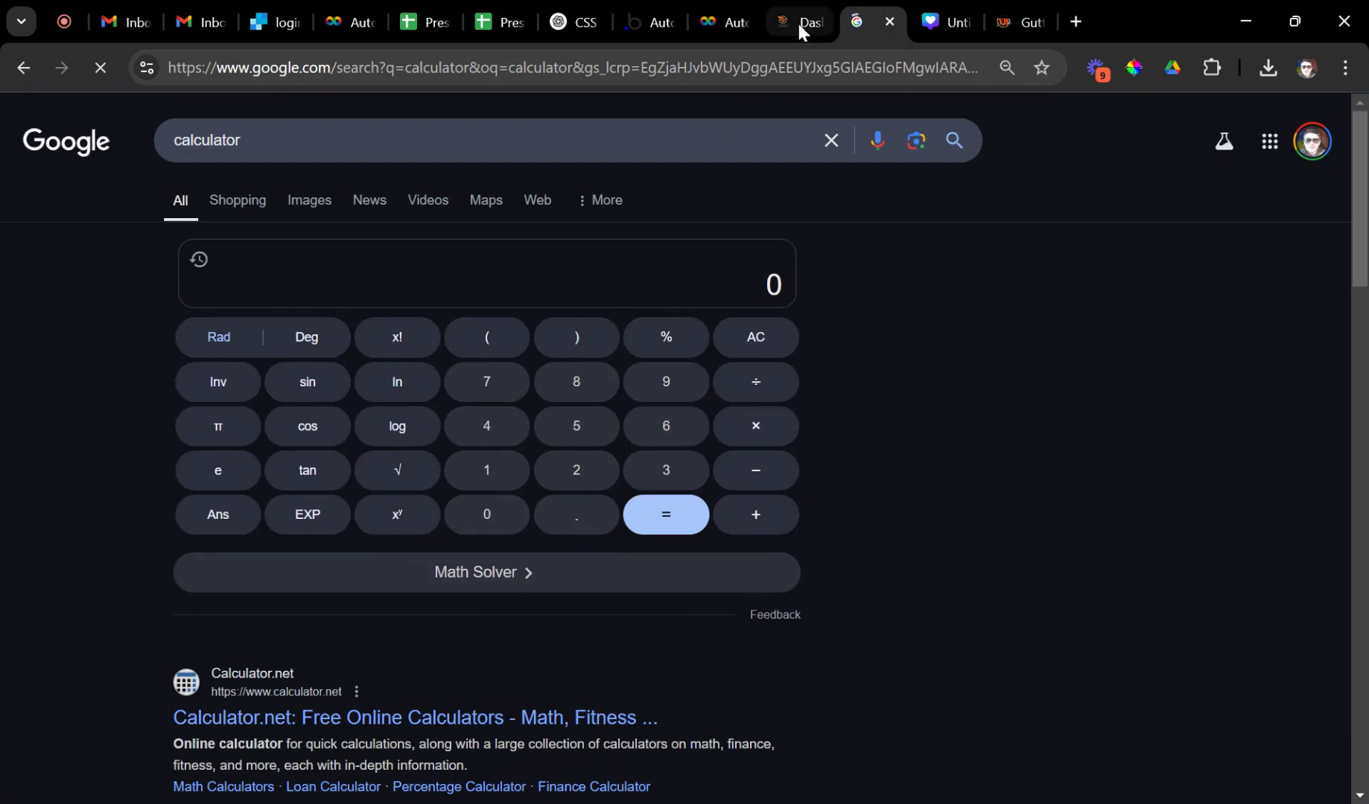
# Drag the Dashboard tab to the right, past the calculator tab.
pyautogui.moveTo(797, 20); pyautogui.dragTo(868, 20)
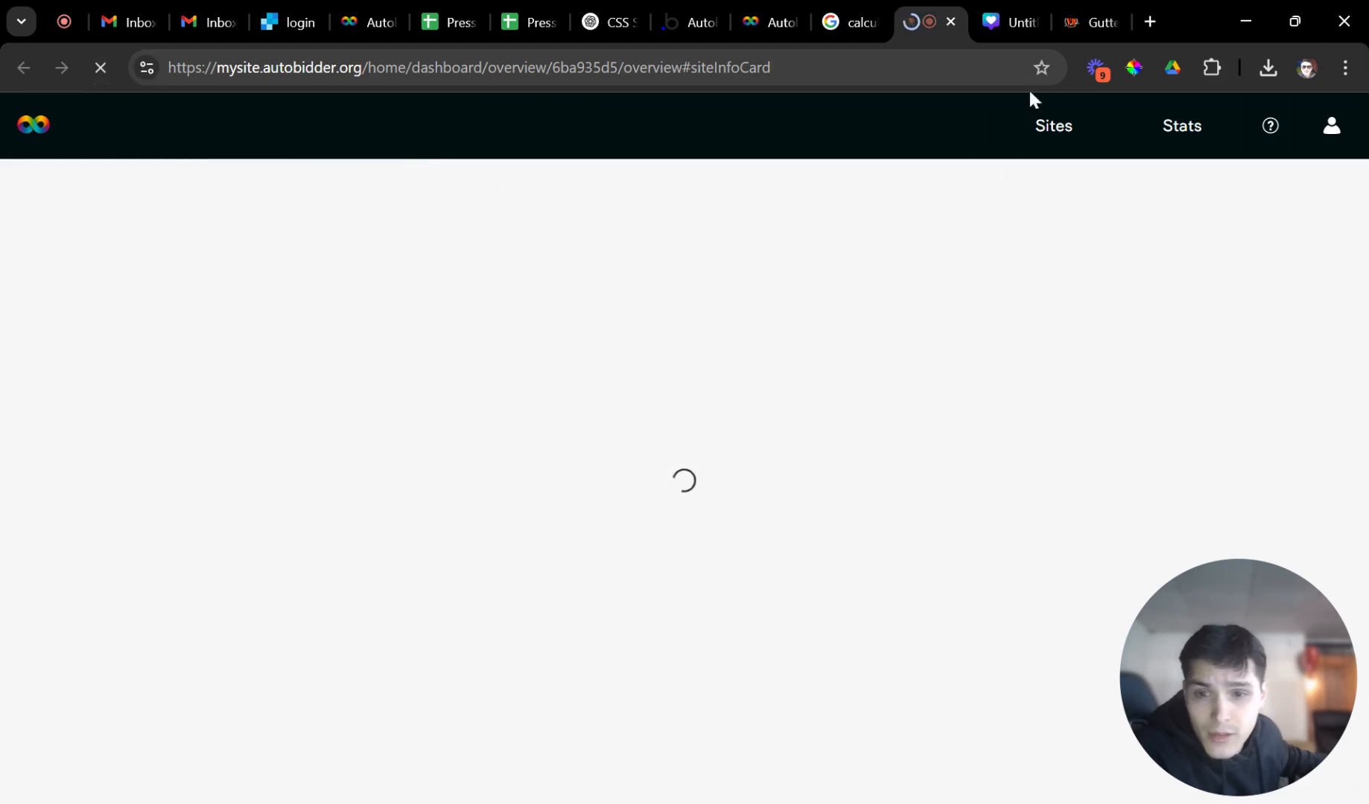
# Reload the vpgutters thank-you page and go back to the Autobidder tab.
pyautogui.click(1072, 24)
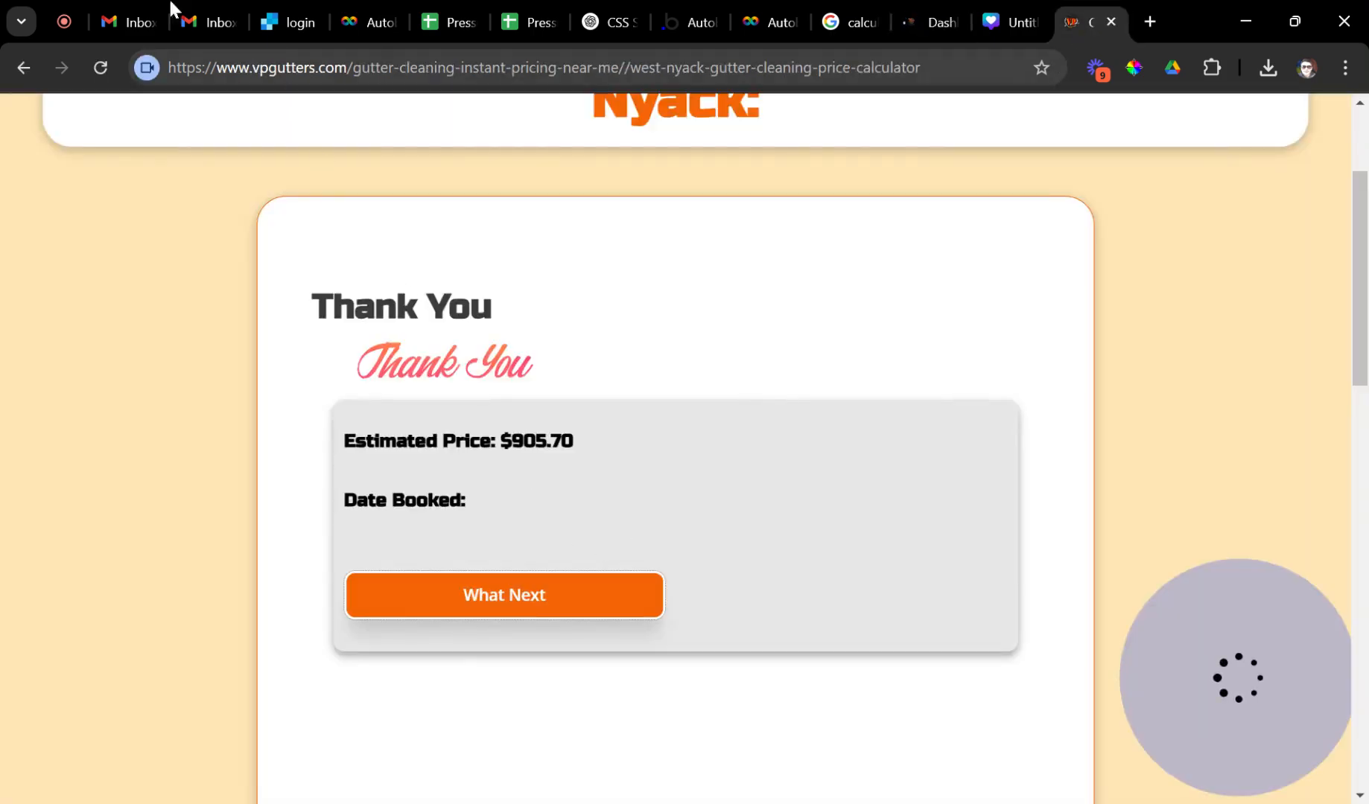
pyautogui.click(103, 69)
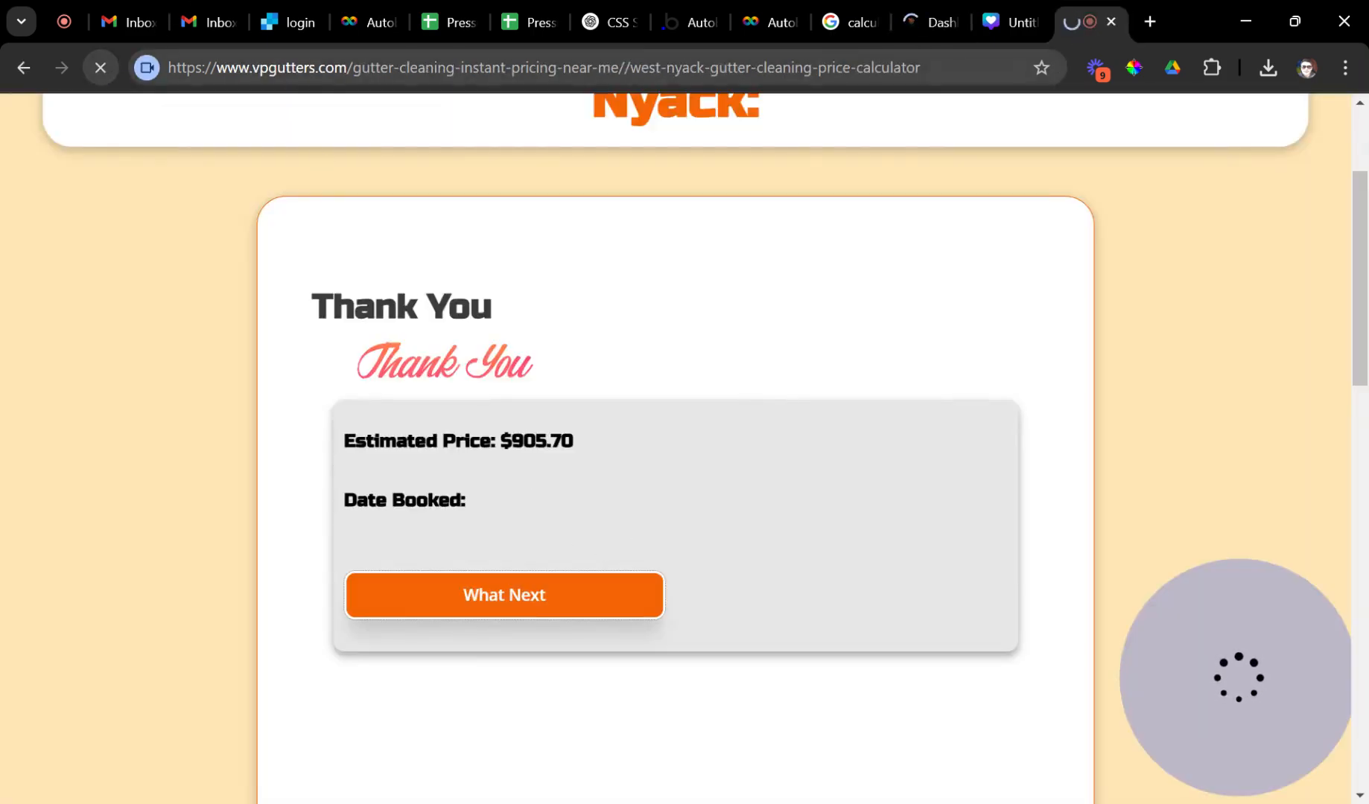
pyautogui.click(775, 33)
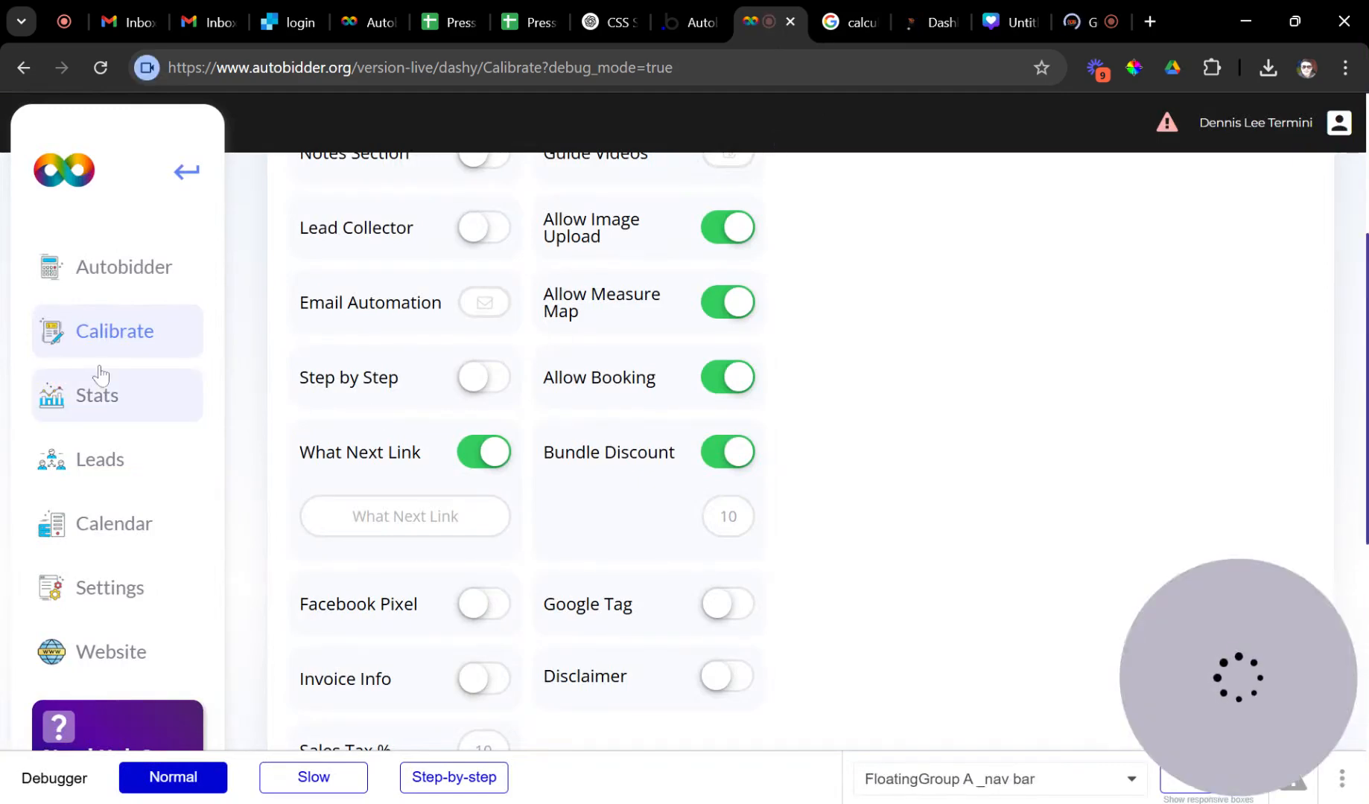
# In Calibrate > Pricing, import the Deck Cleaning question template into the Deck Cleaning service.
pyautogui.click(350, 394)
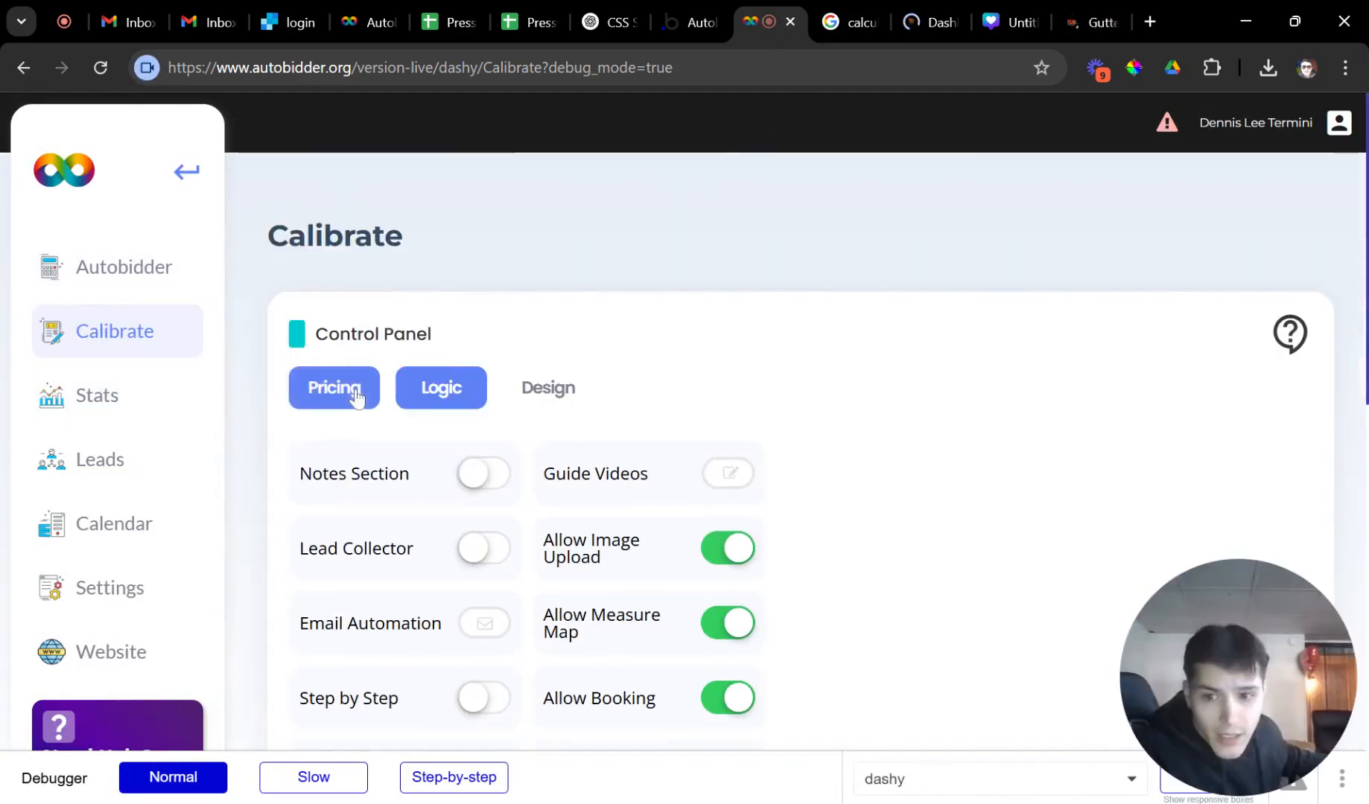
pyautogui.scroll(-3, 581, 457)
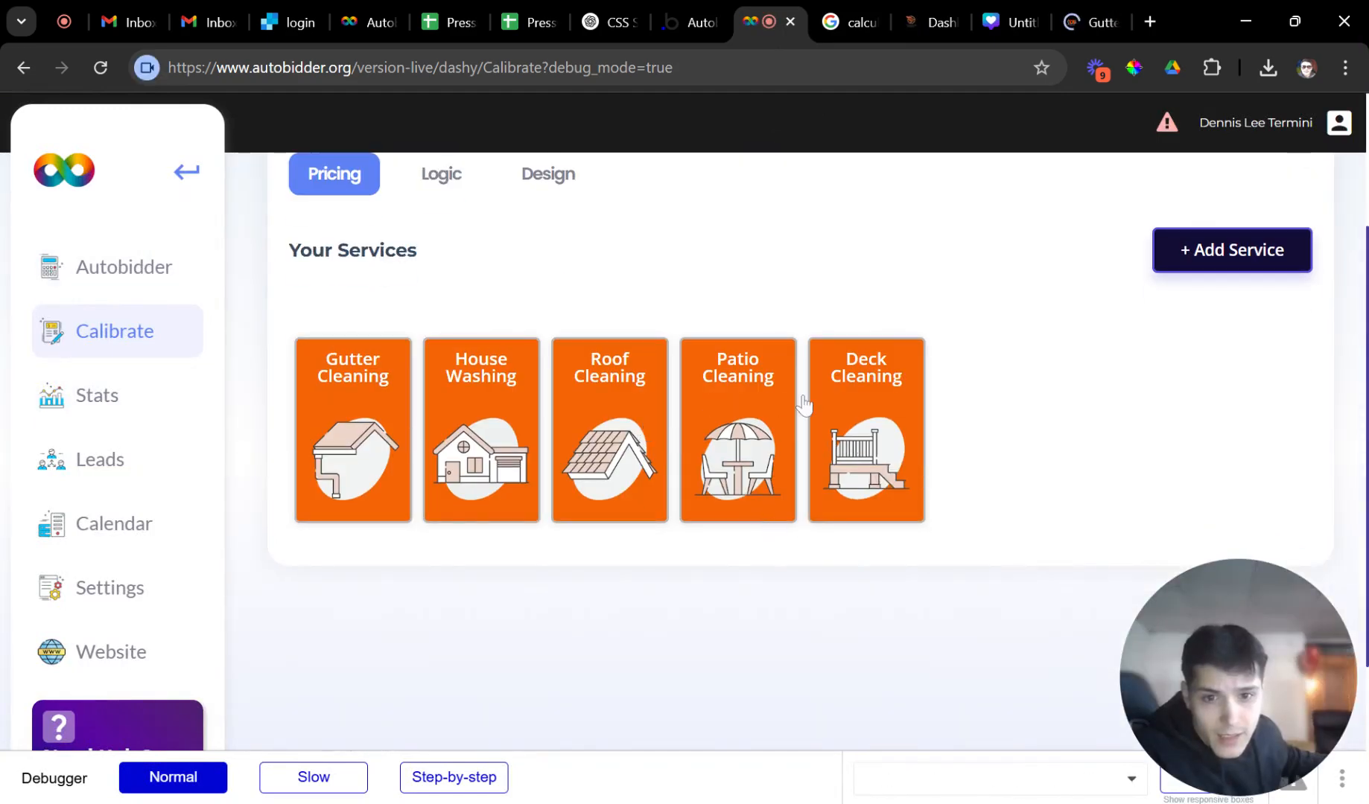
pyautogui.click(824, 443)
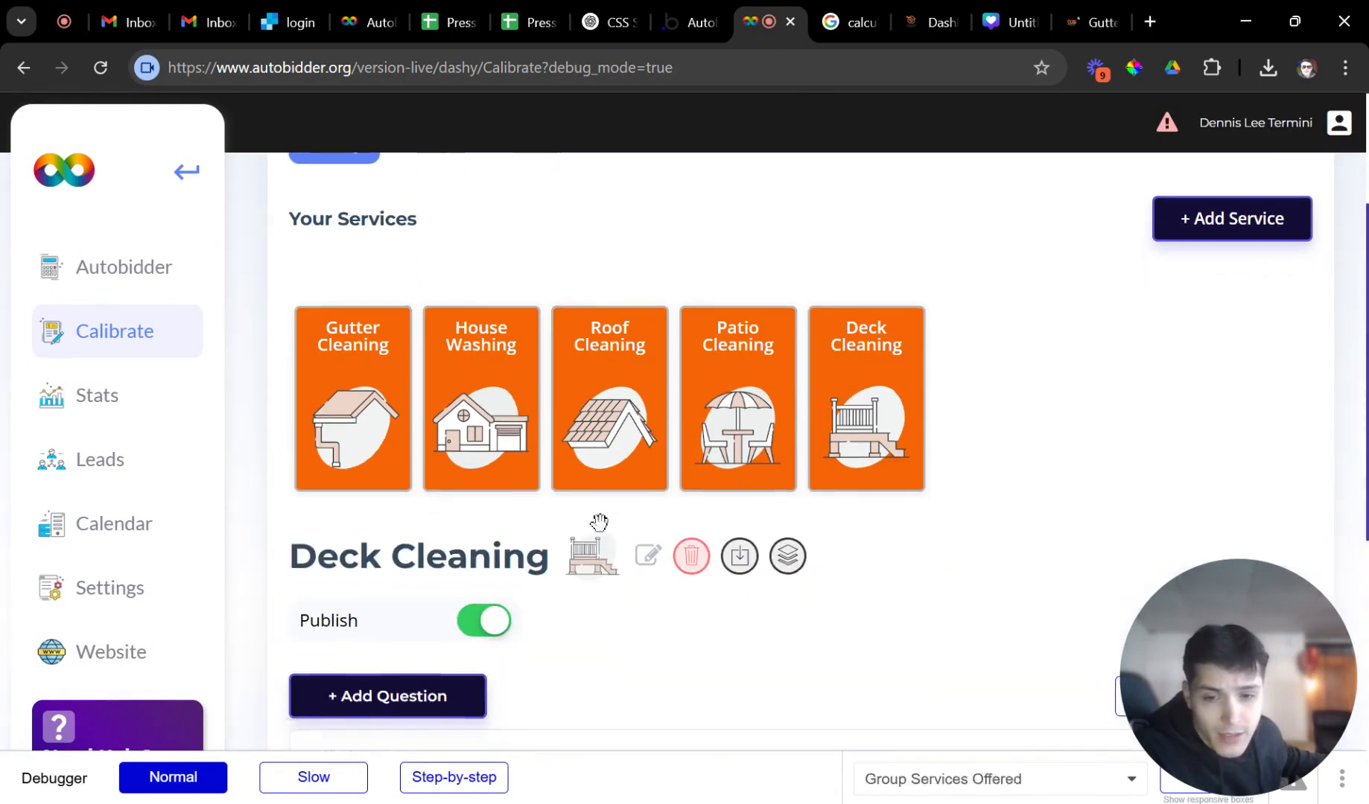
pyautogui.scroll(3, 537, 439)
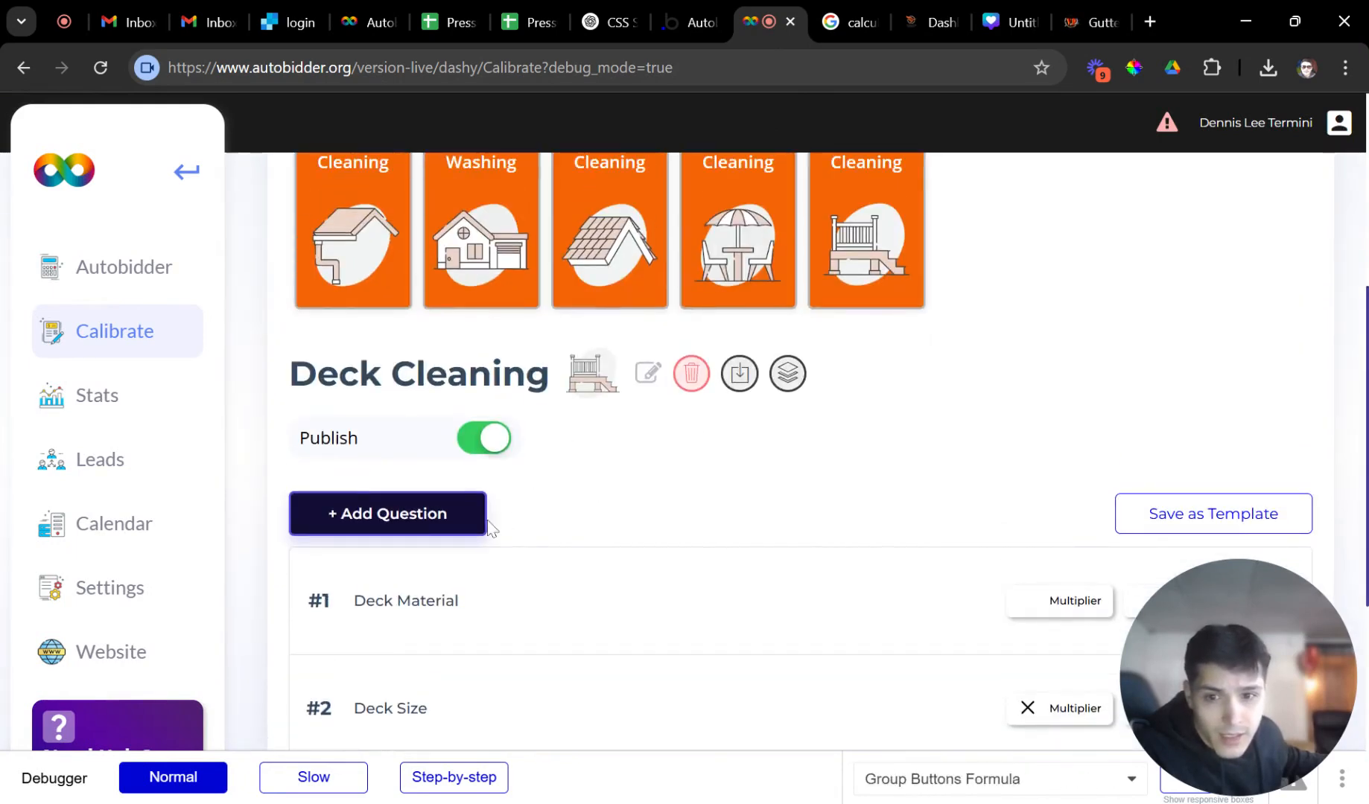
pyautogui.click(819, 380)
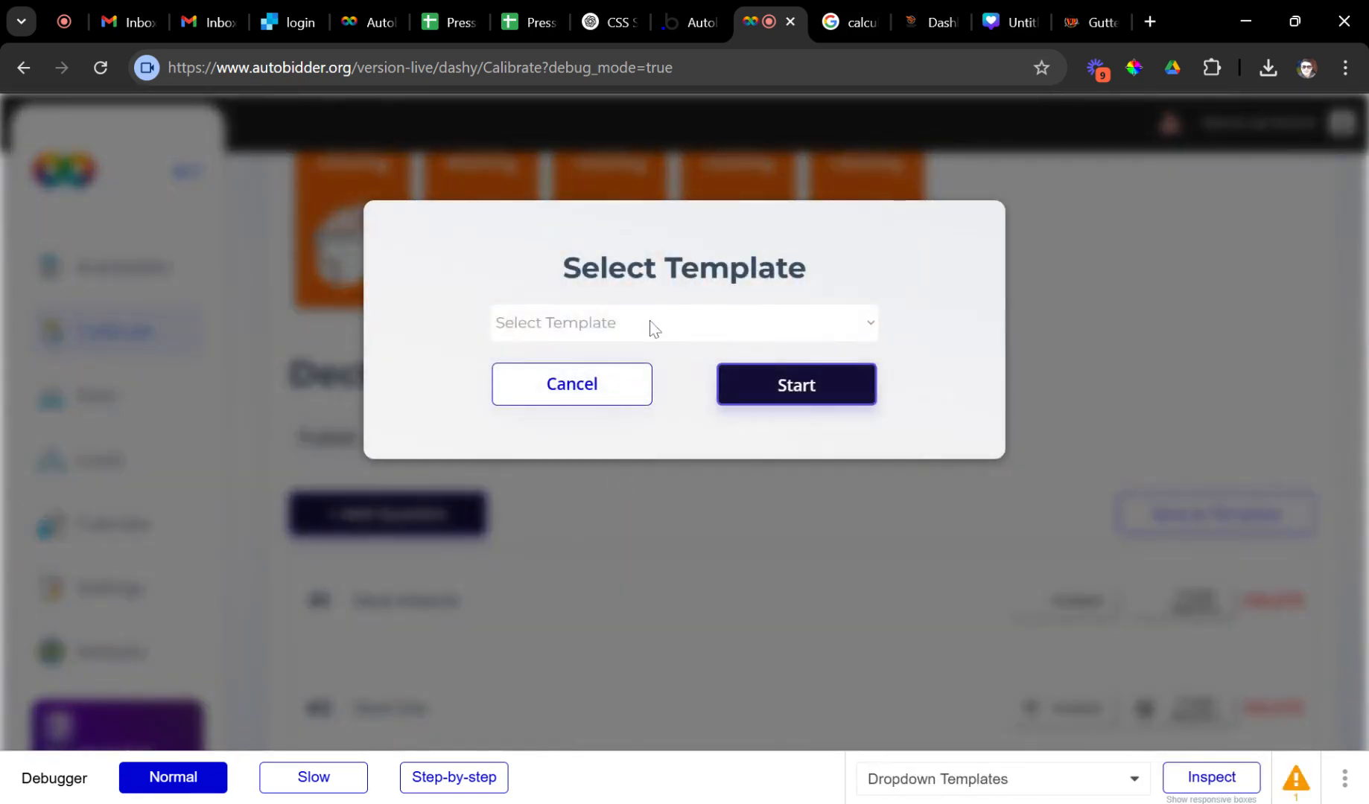
pyautogui.click(650, 321)
pyautogui.click(782, 421)
pyautogui.click(805, 388)
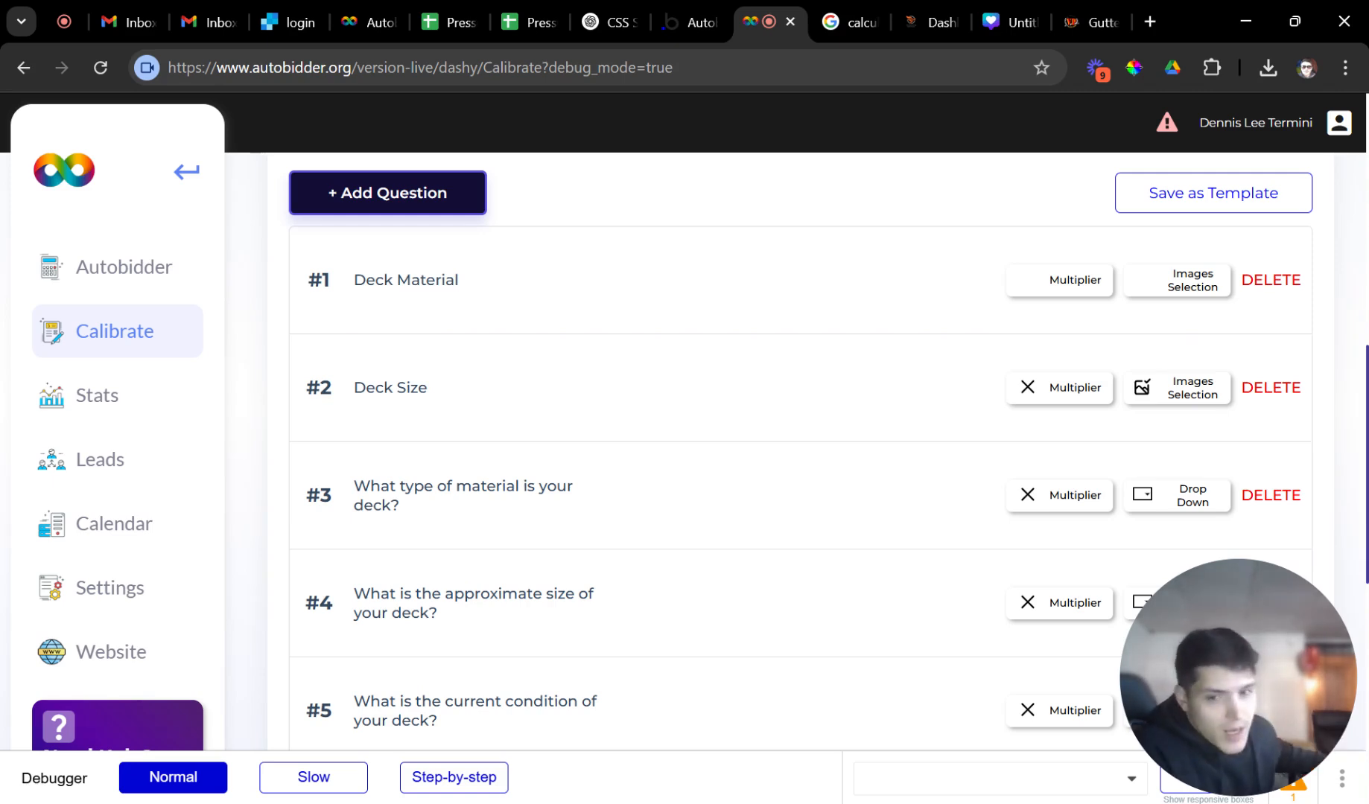
# Expand the deck material questions and delete the old Deck Material question.
pyautogui.scroll(-4, 760, 489)
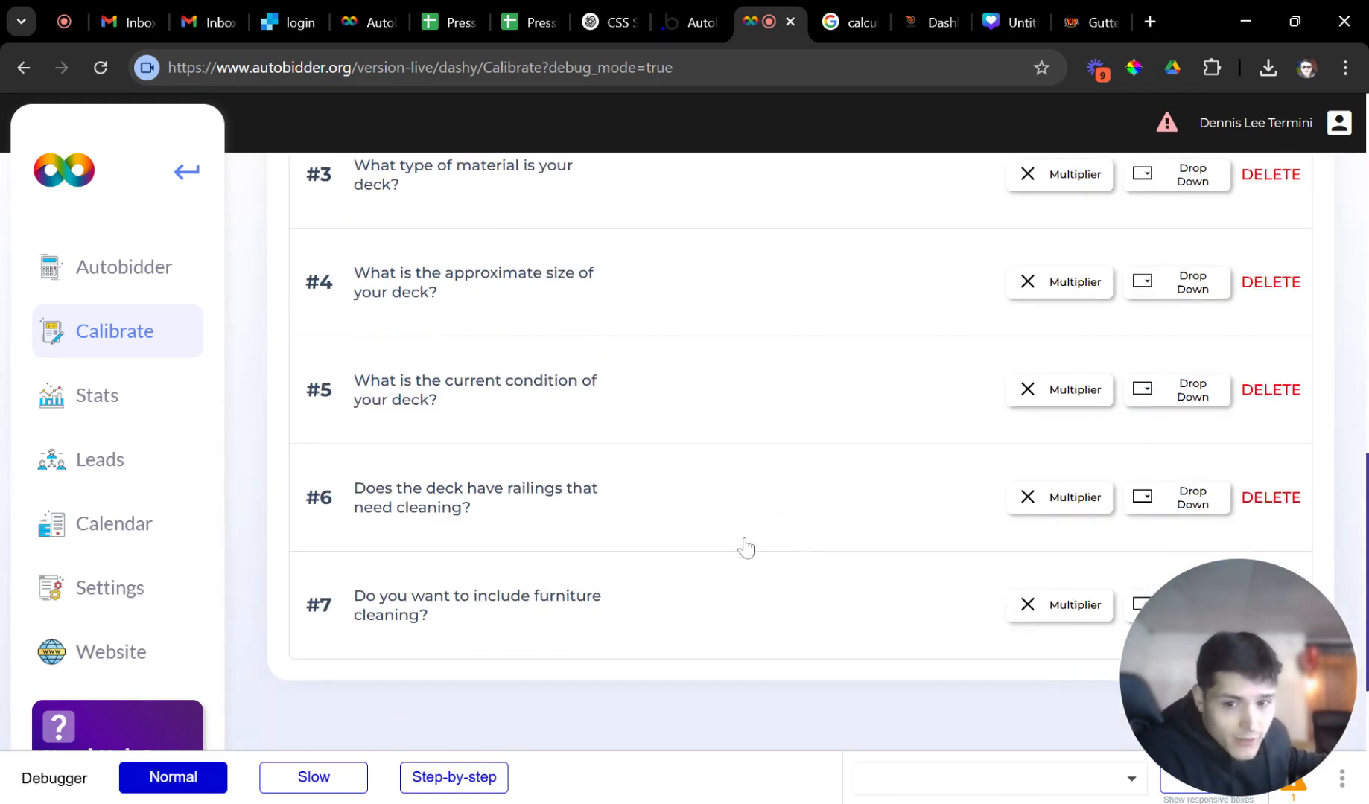
pyautogui.scroll(8, 728, 551)
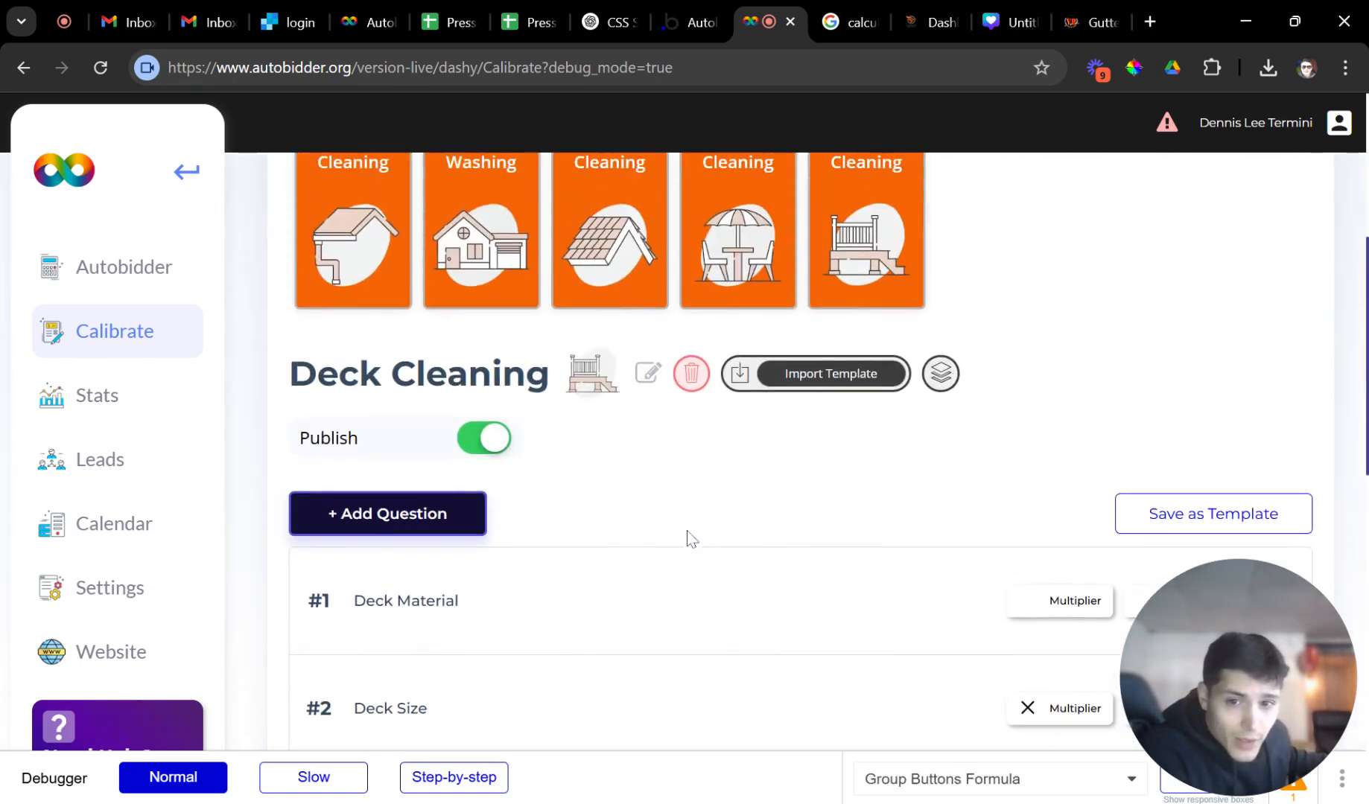
pyautogui.scroll(-4, 687, 536)
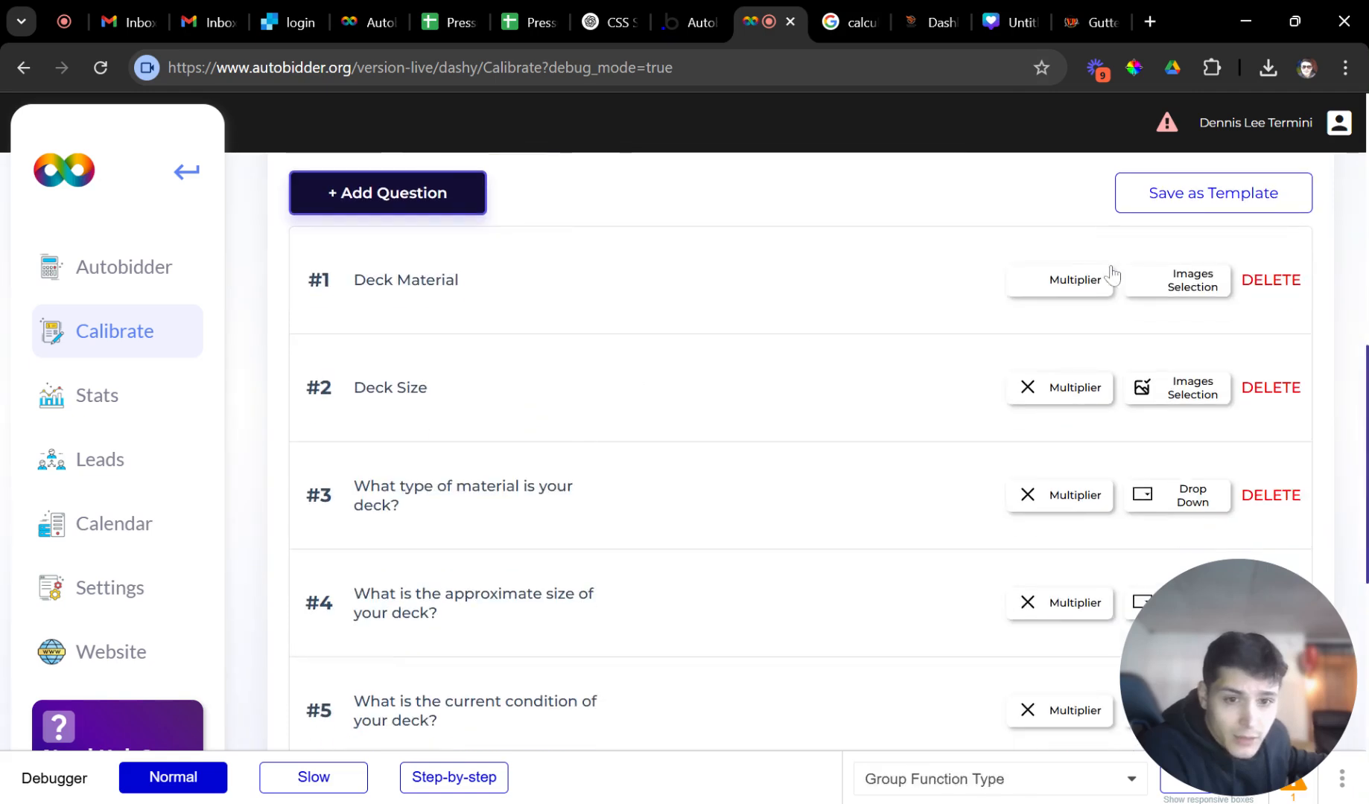
pyautogui.click(612, 302)
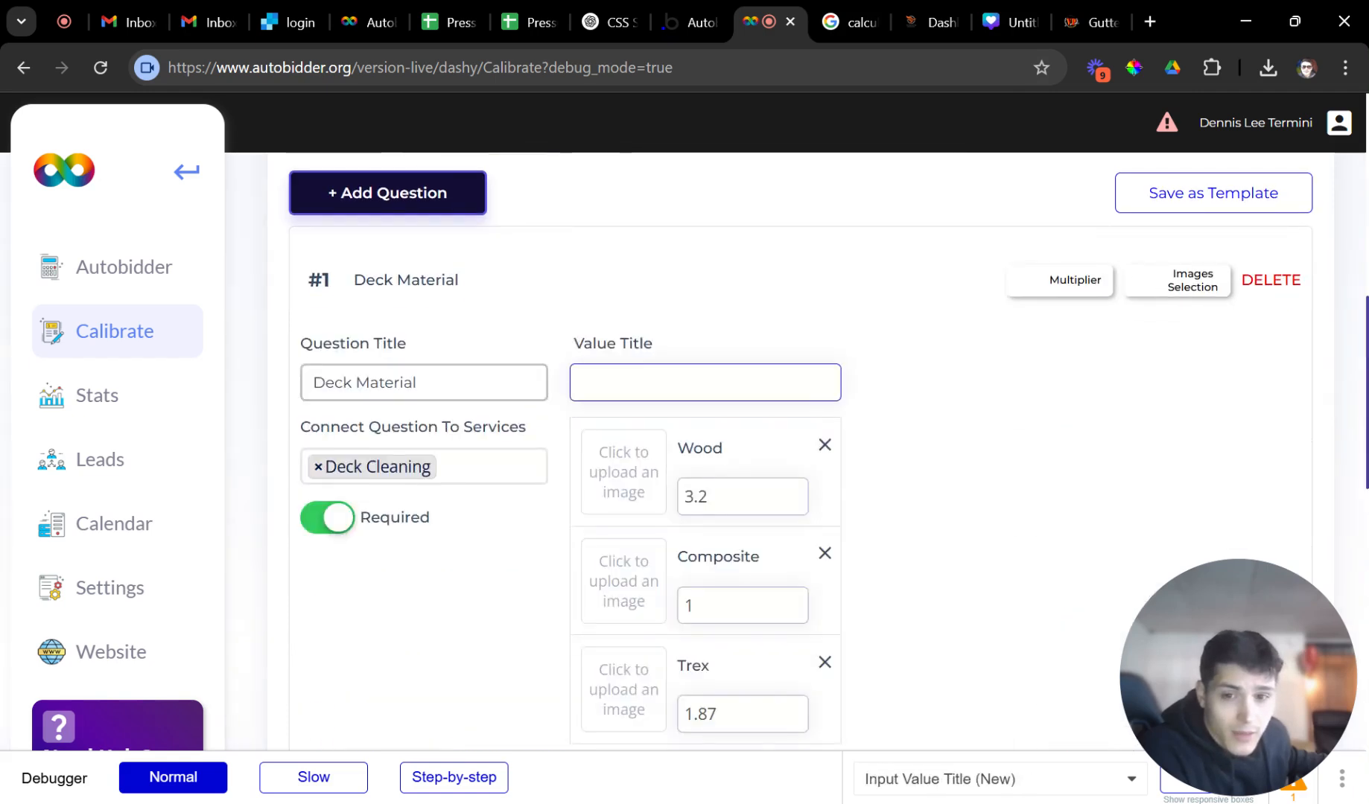
pyautogui.scroll(-4, 565, 449)
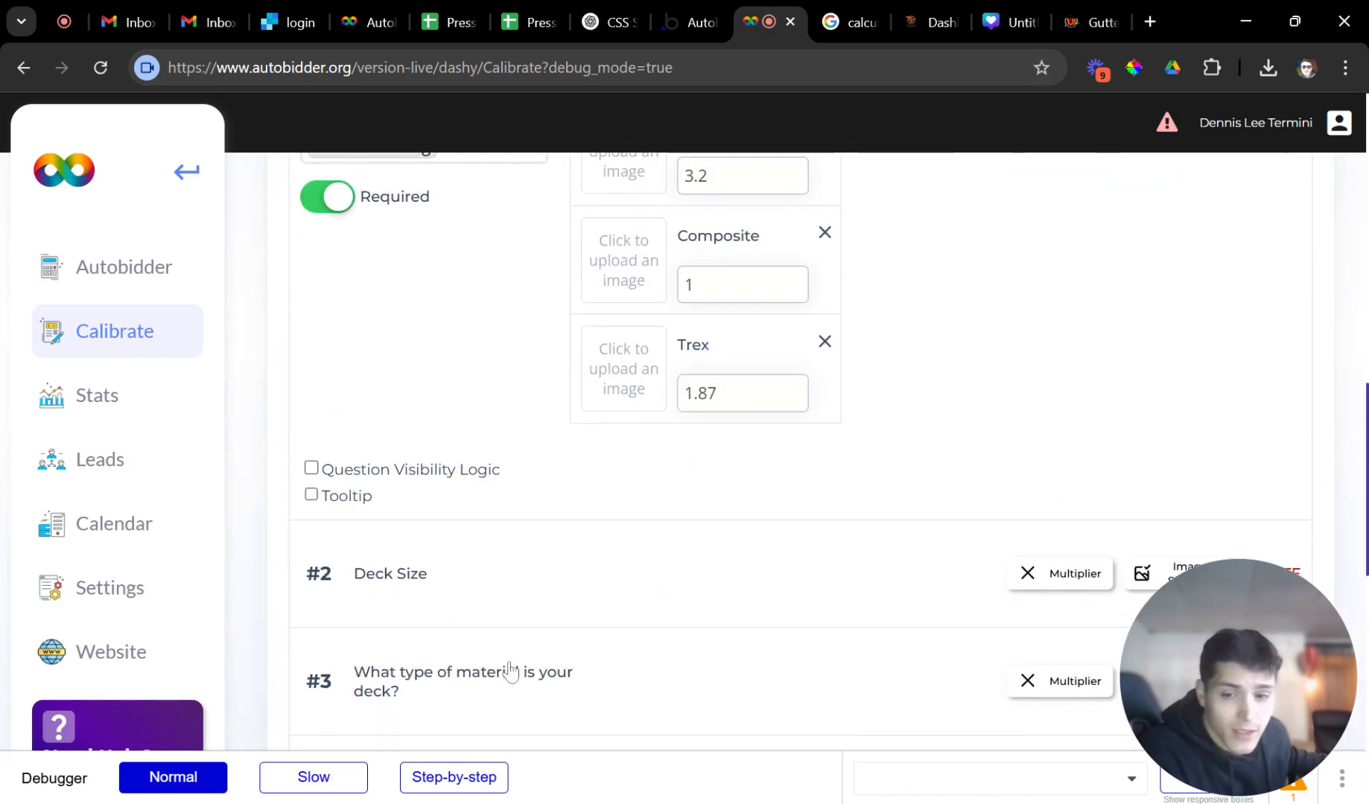
pyautogui.click(509, 671)
pyautogui.scroll(-6, 738, 544)
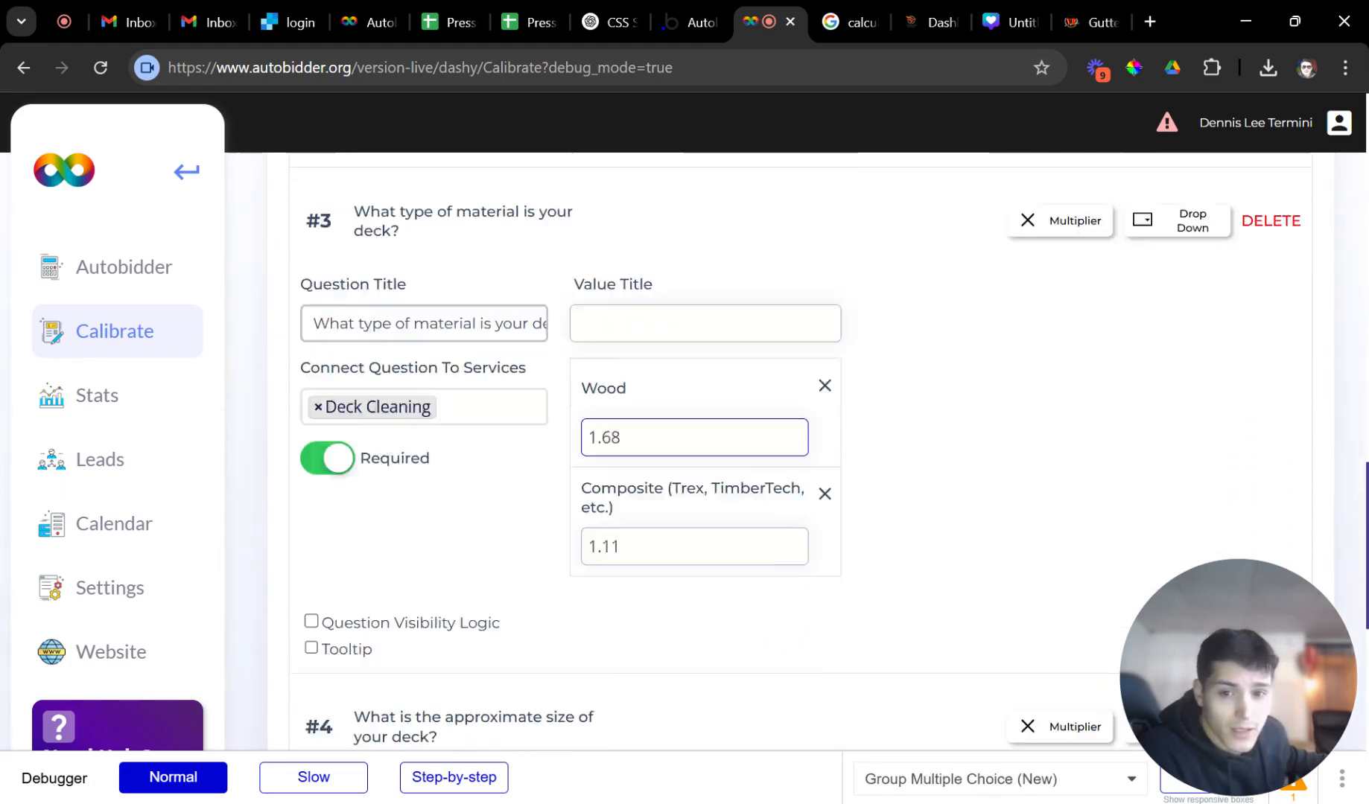
pyautogui.scroll(12, 743, 412)
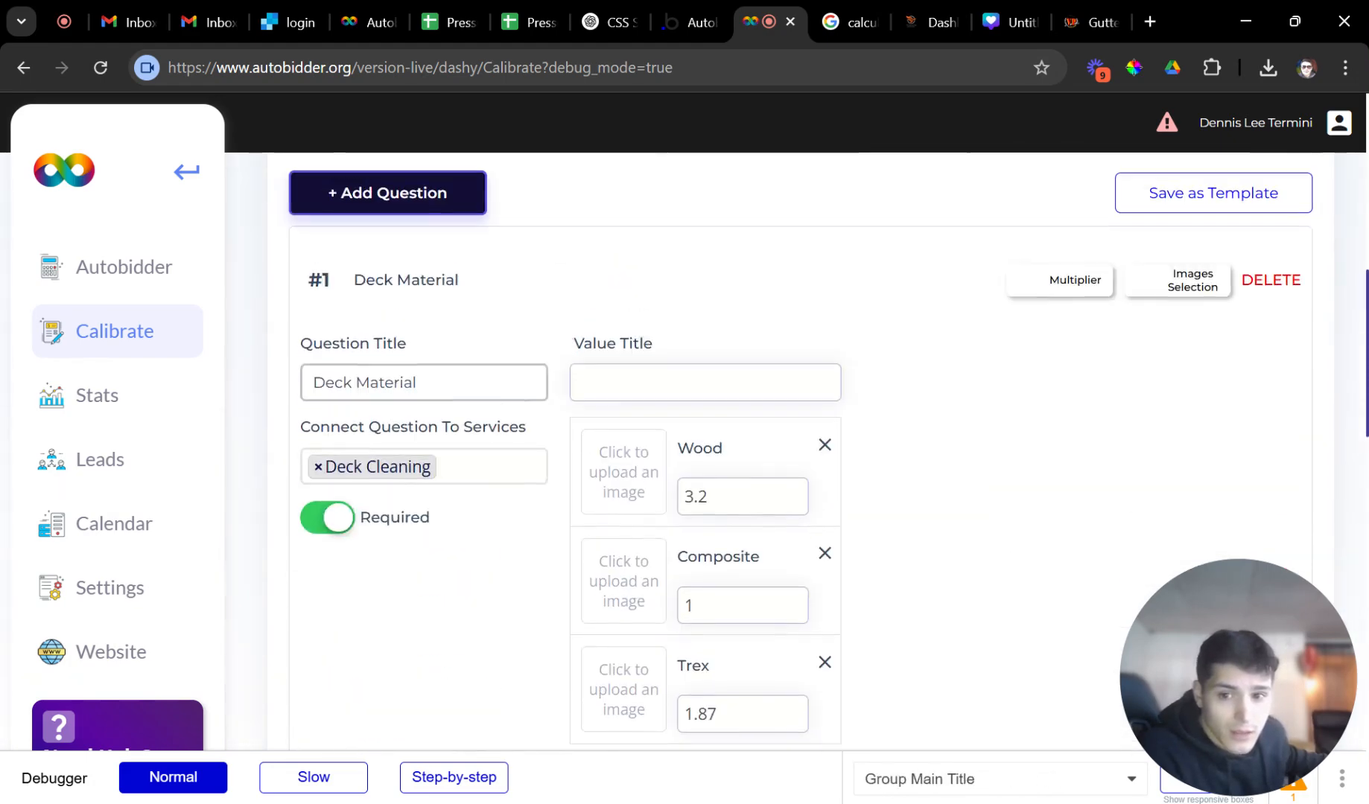
pyautogui.click(1271, 280)
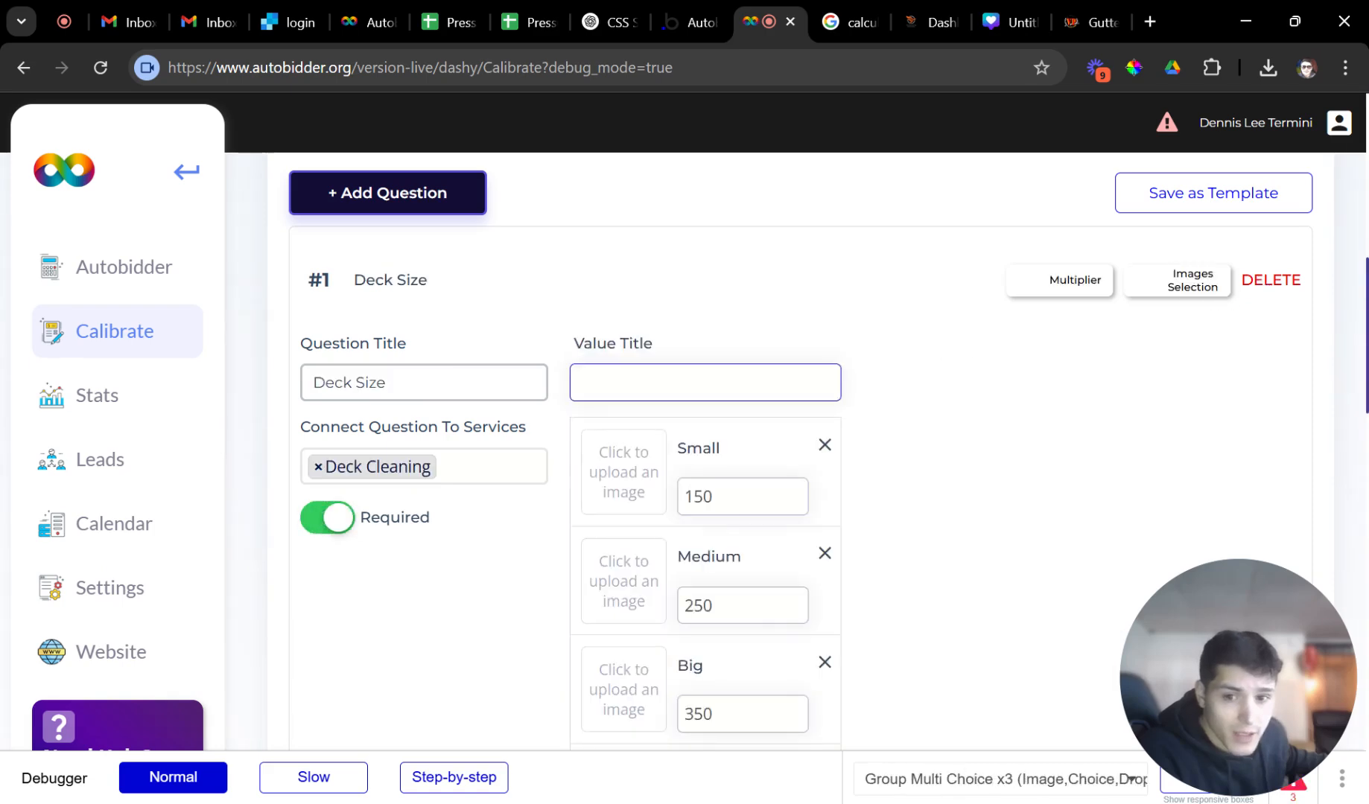
# Delete the old Deck Size question from the Deck Cleaning service.
pyautogui.scroll(-11, 702, 481)
pyautogui.scroll(1, 645, 484)
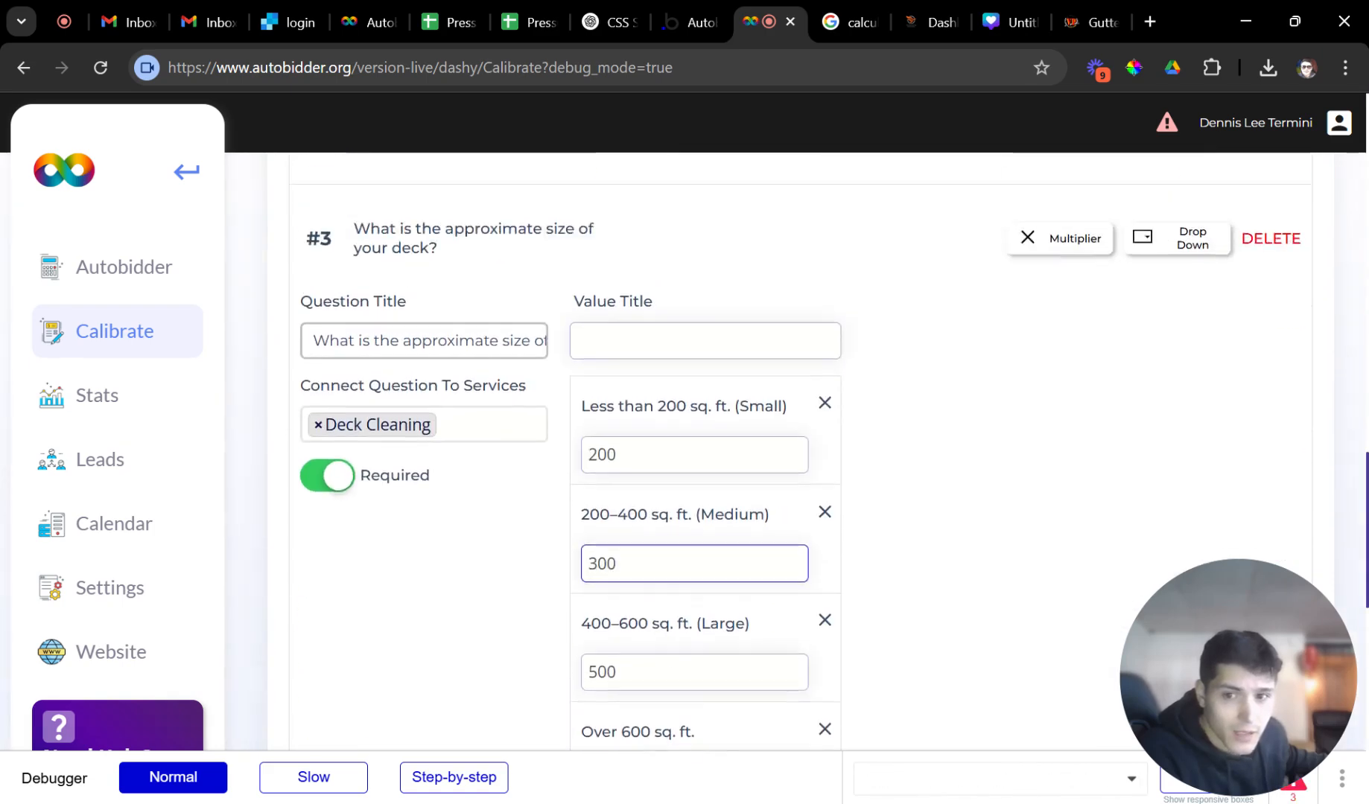
pyautogui.scroll(2, 574, 490)
pyautogui.scroll(-8, 580, 492)
pyautogui.scroll(10, 607, 503)
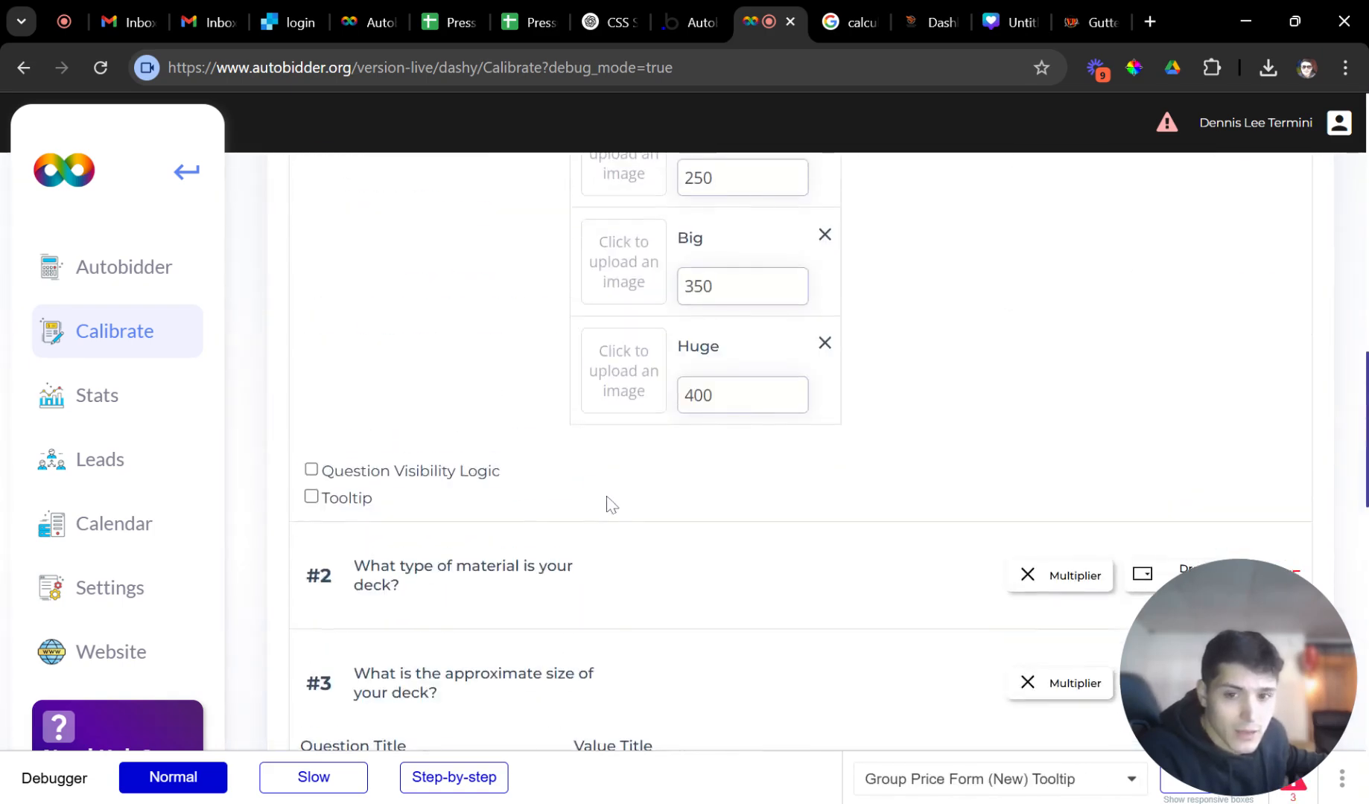
pyautogui.scroll(4, 607, 503)
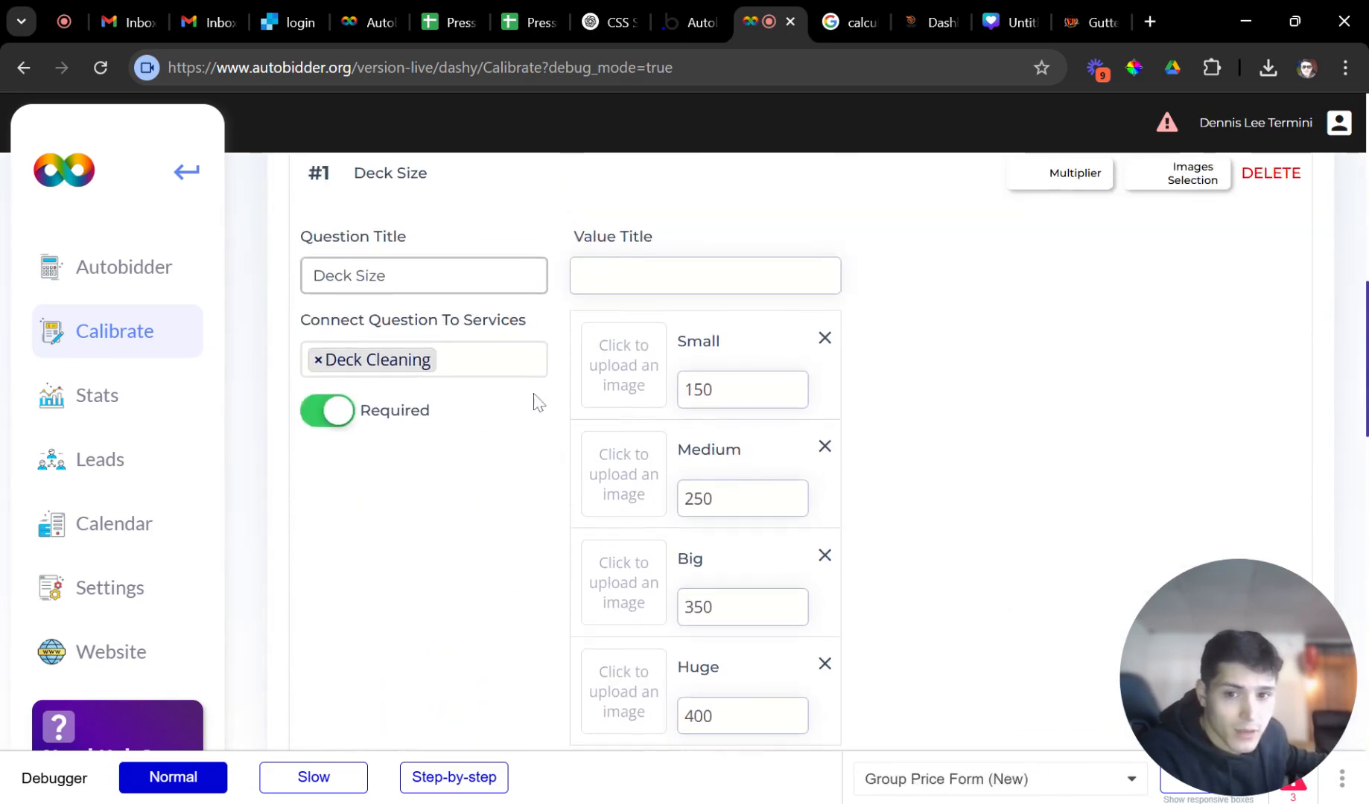
pyautogui.scroll(-7, 618, 440)
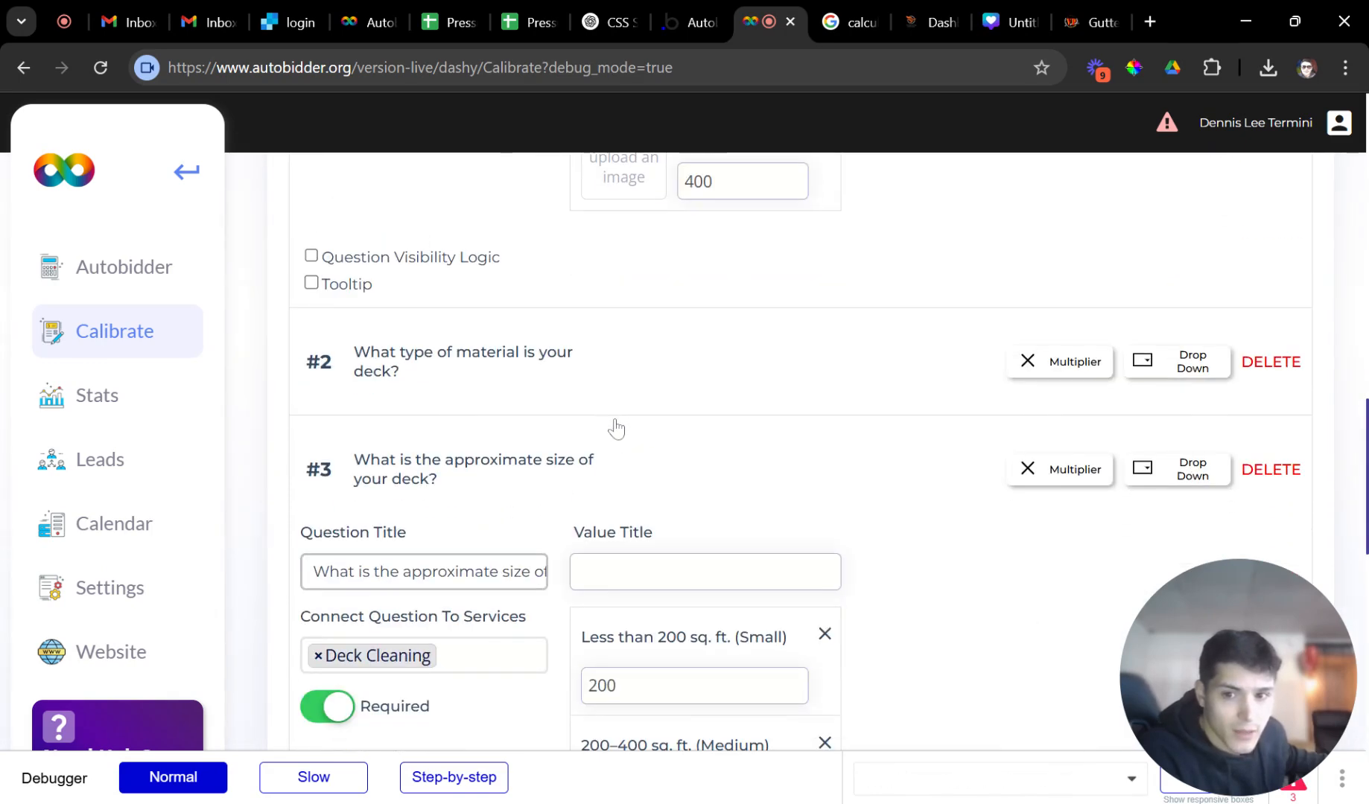
pyautogui.scroll(-6, 602, 467)
pyautogui.scroll(12, 693, 467)
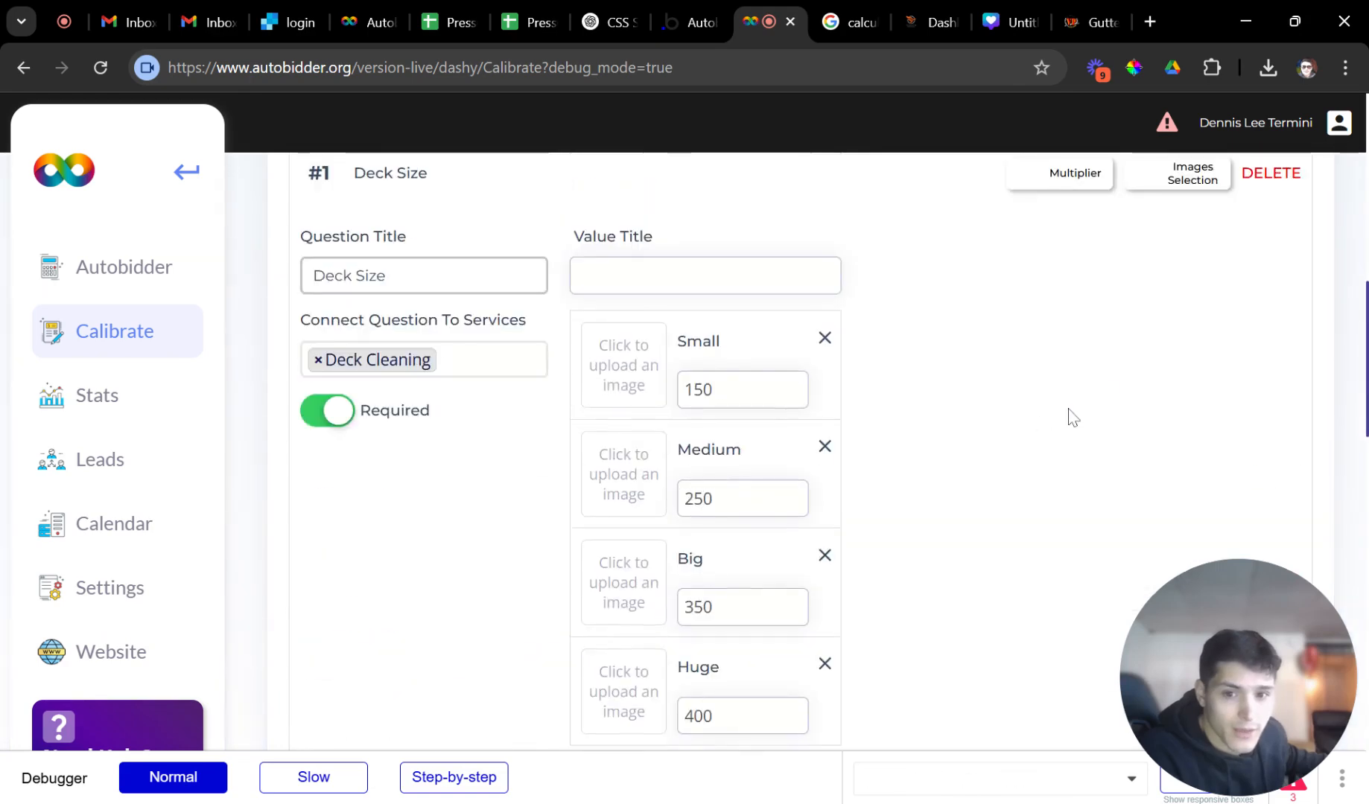
pyautogui.scroll(1, 1118, 387)
pyautogui.click(1277, 289)
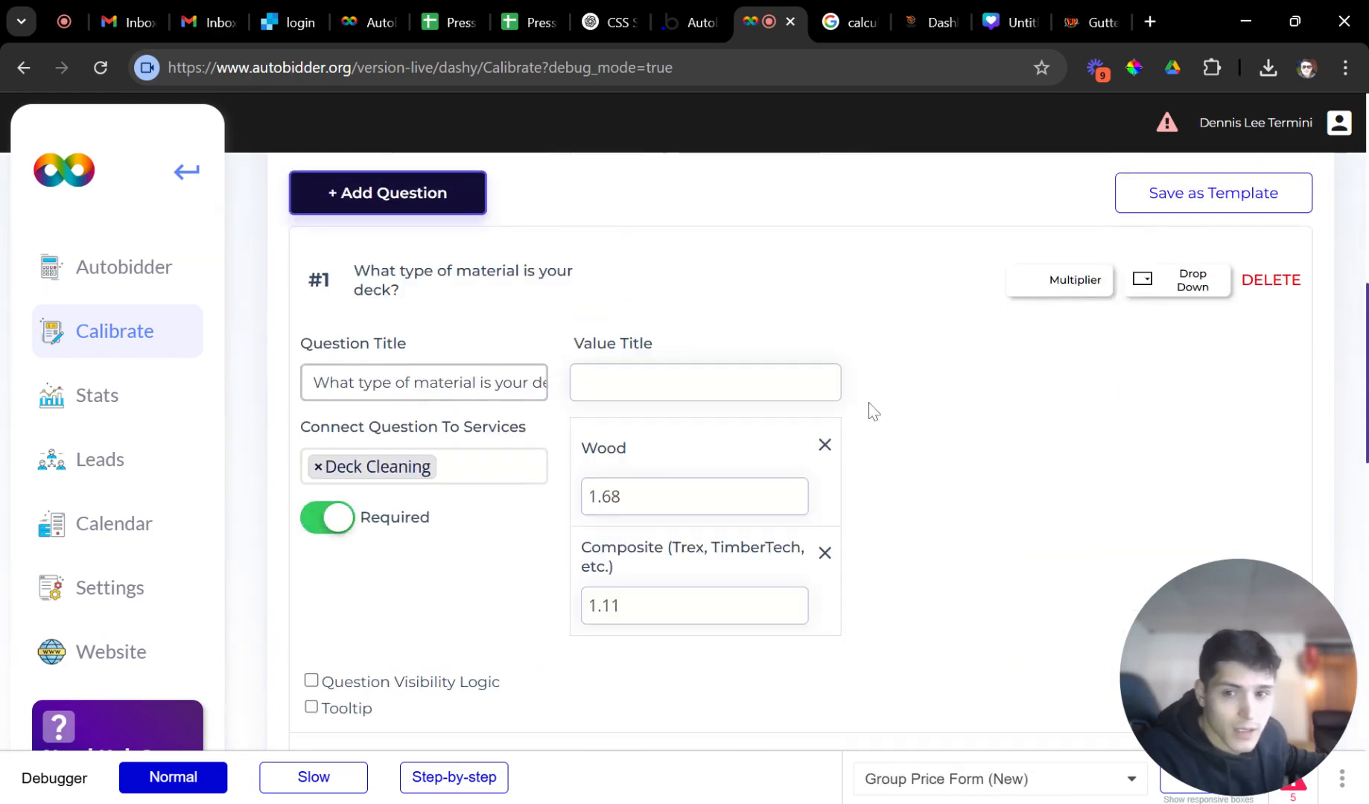
pyautogui.scroll(10, 871, 410)
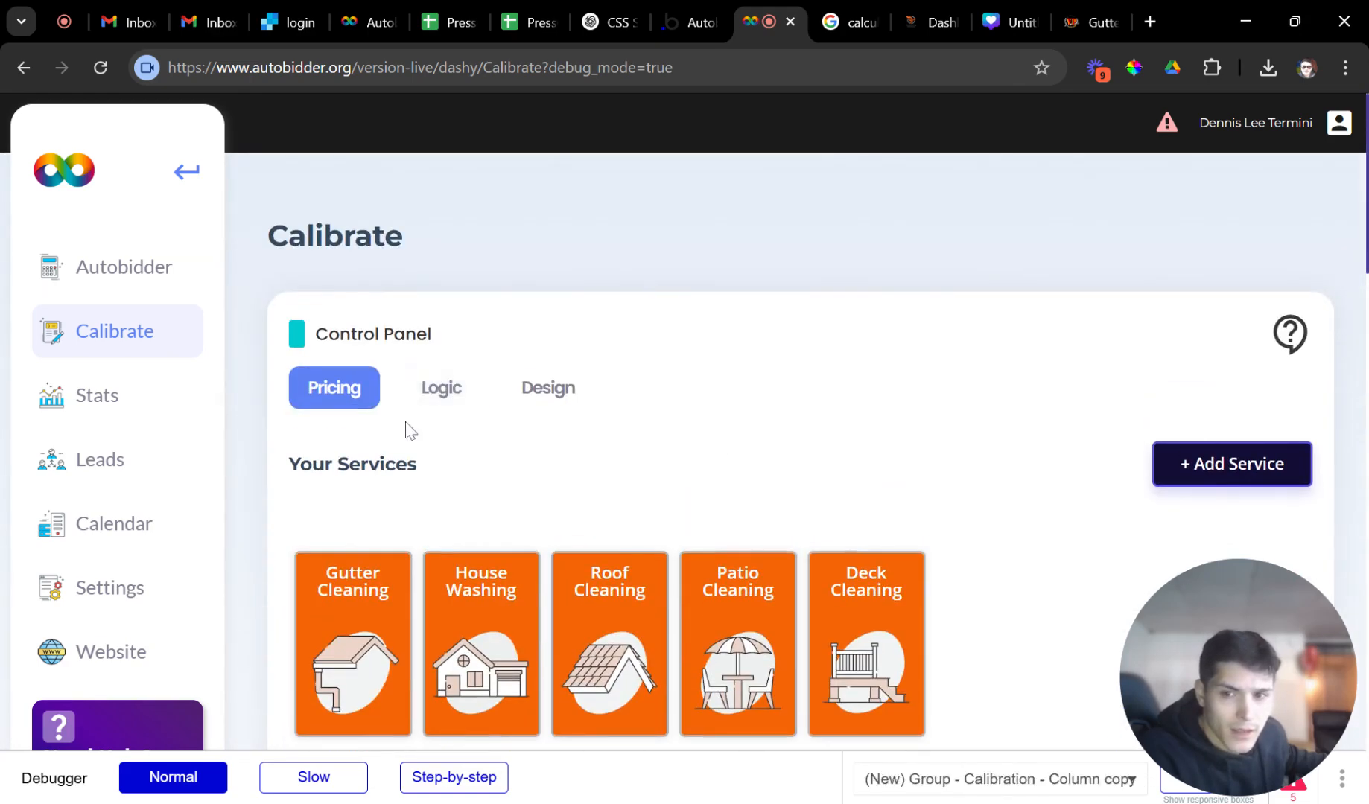
pyautogui.scroll(-7, 663, 473)
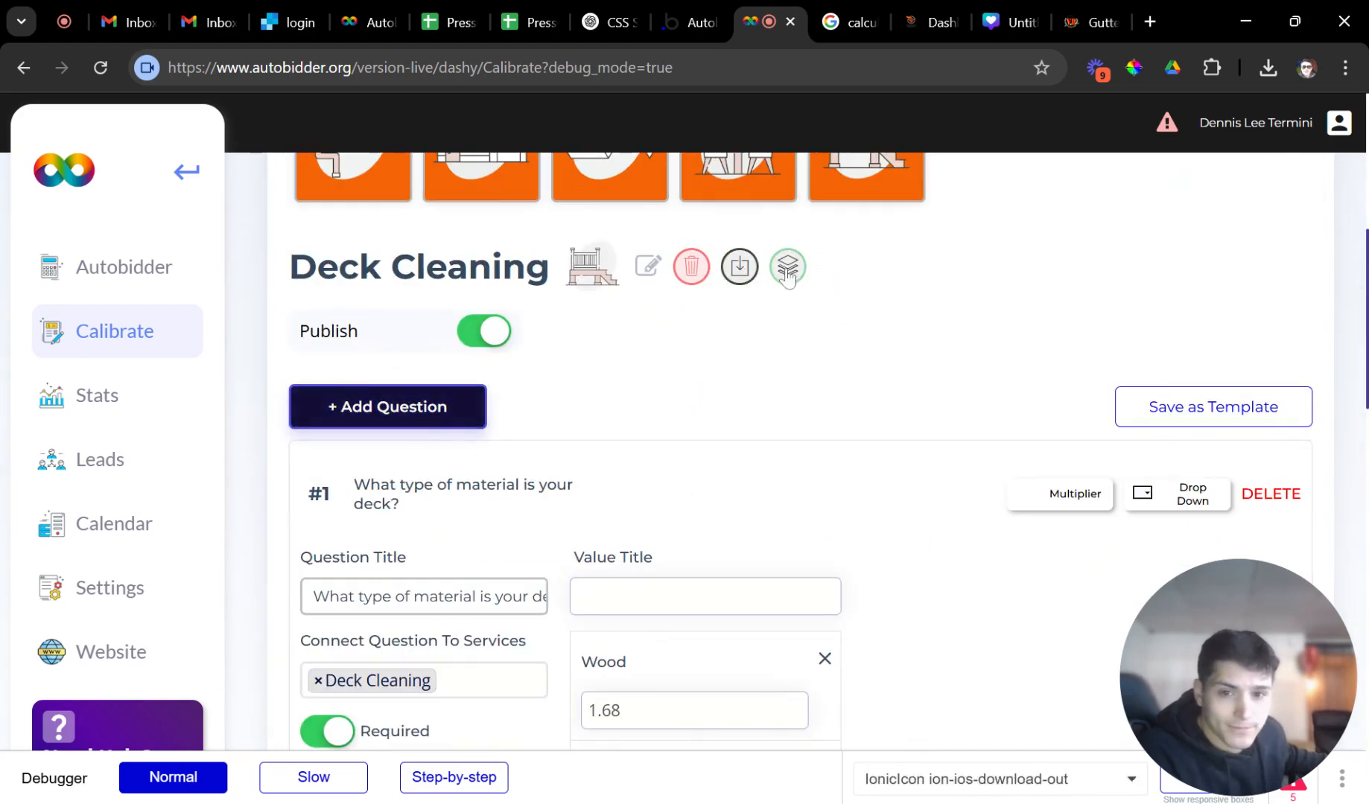
# Switch on Measure Map in the Deck Cleaning service settings.
pyautogui.click(787, 270)
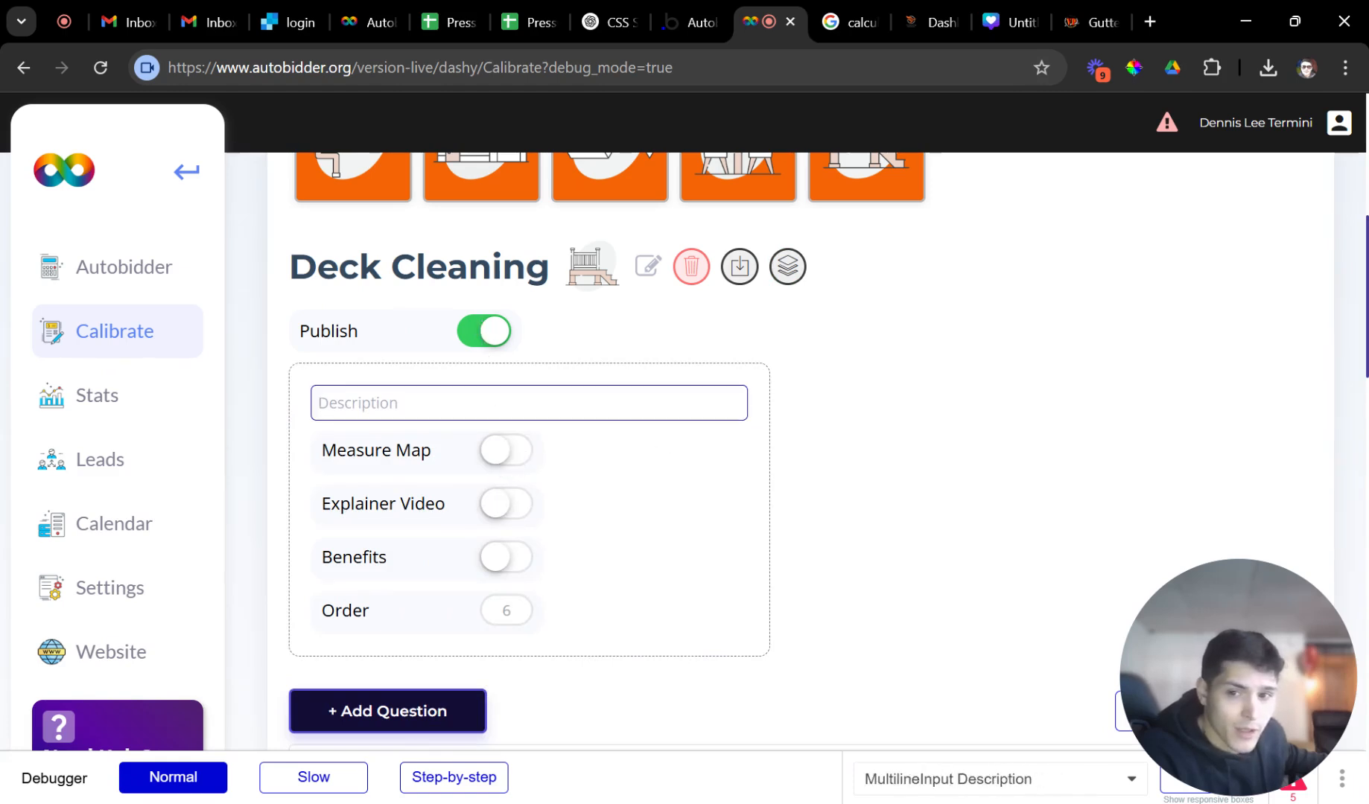
pyautogui.click(508, 452)
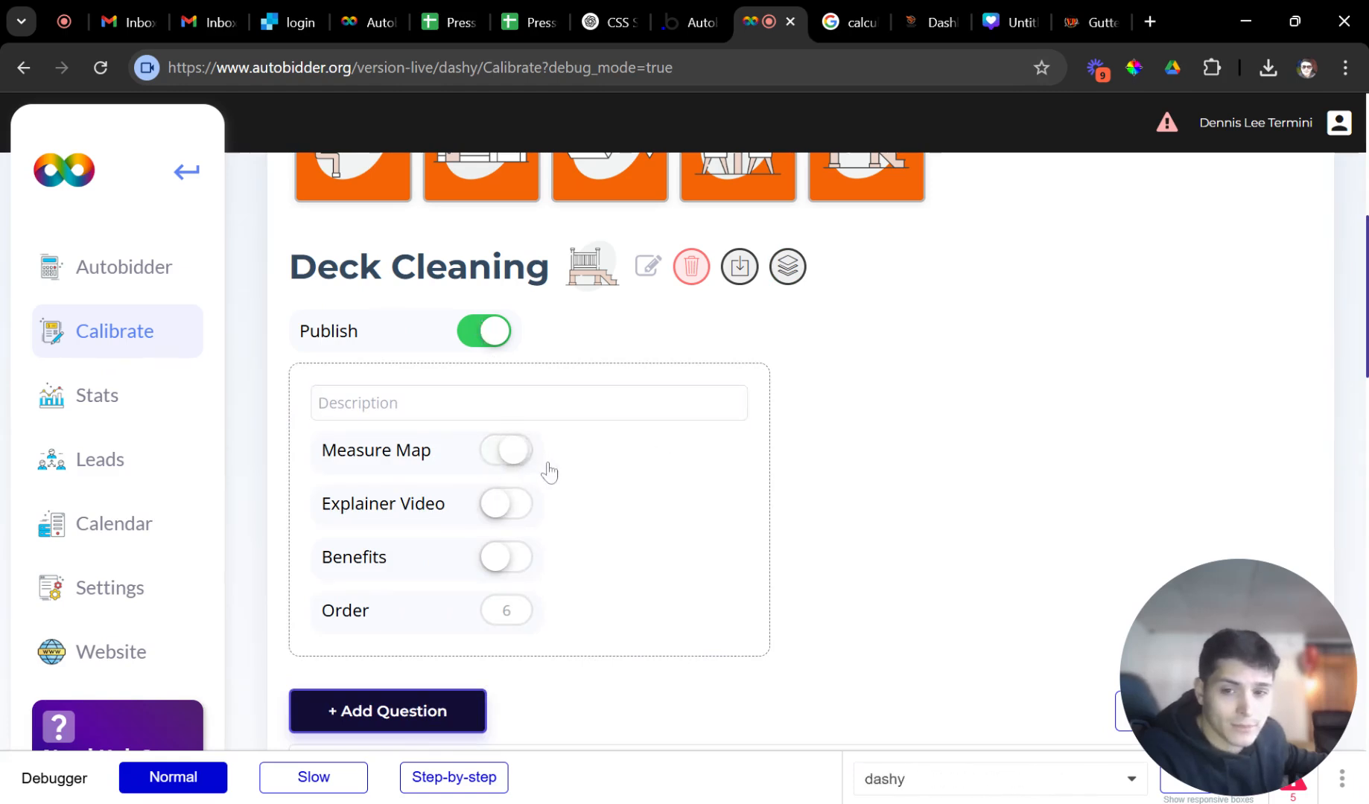
pyautogui.scroll(7, 610, 458)
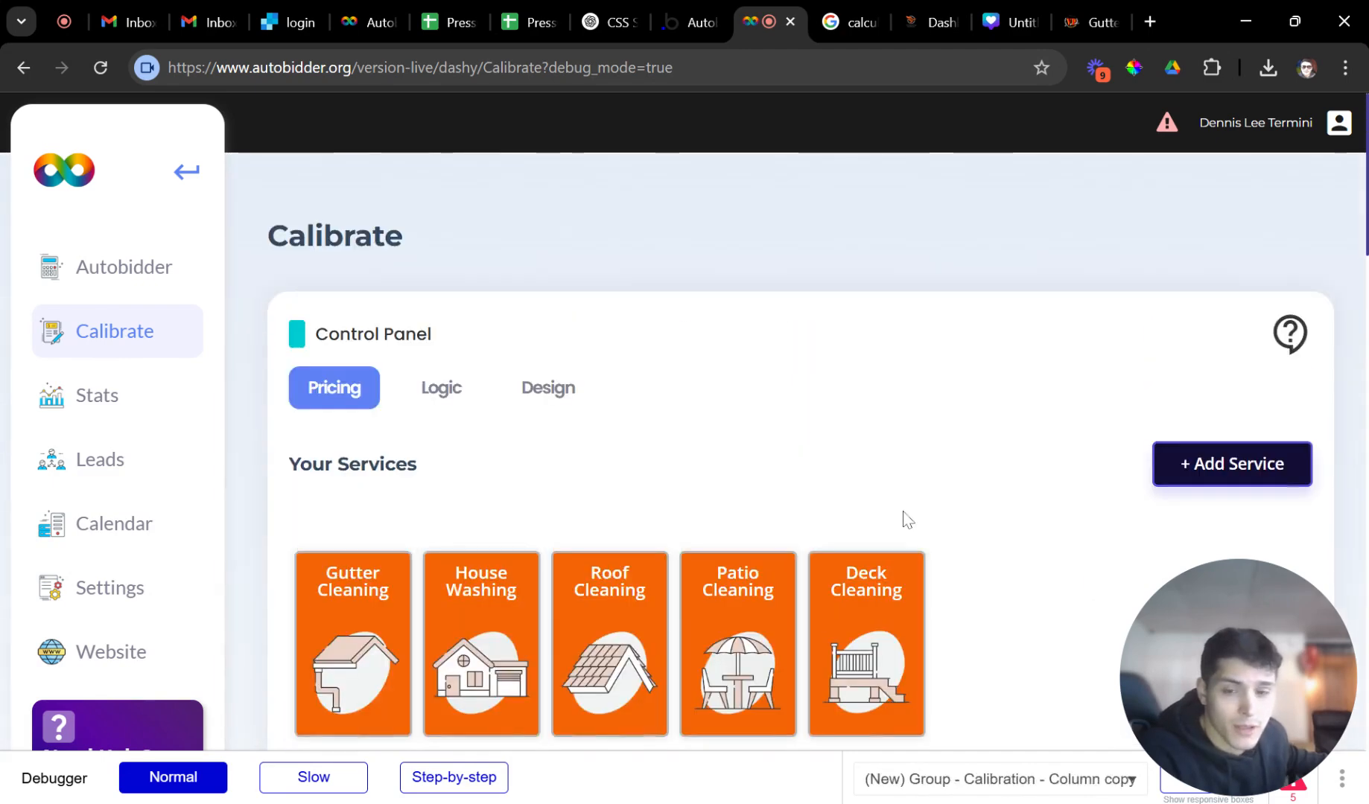
pyautogui.scroll(-6, 901, 520)
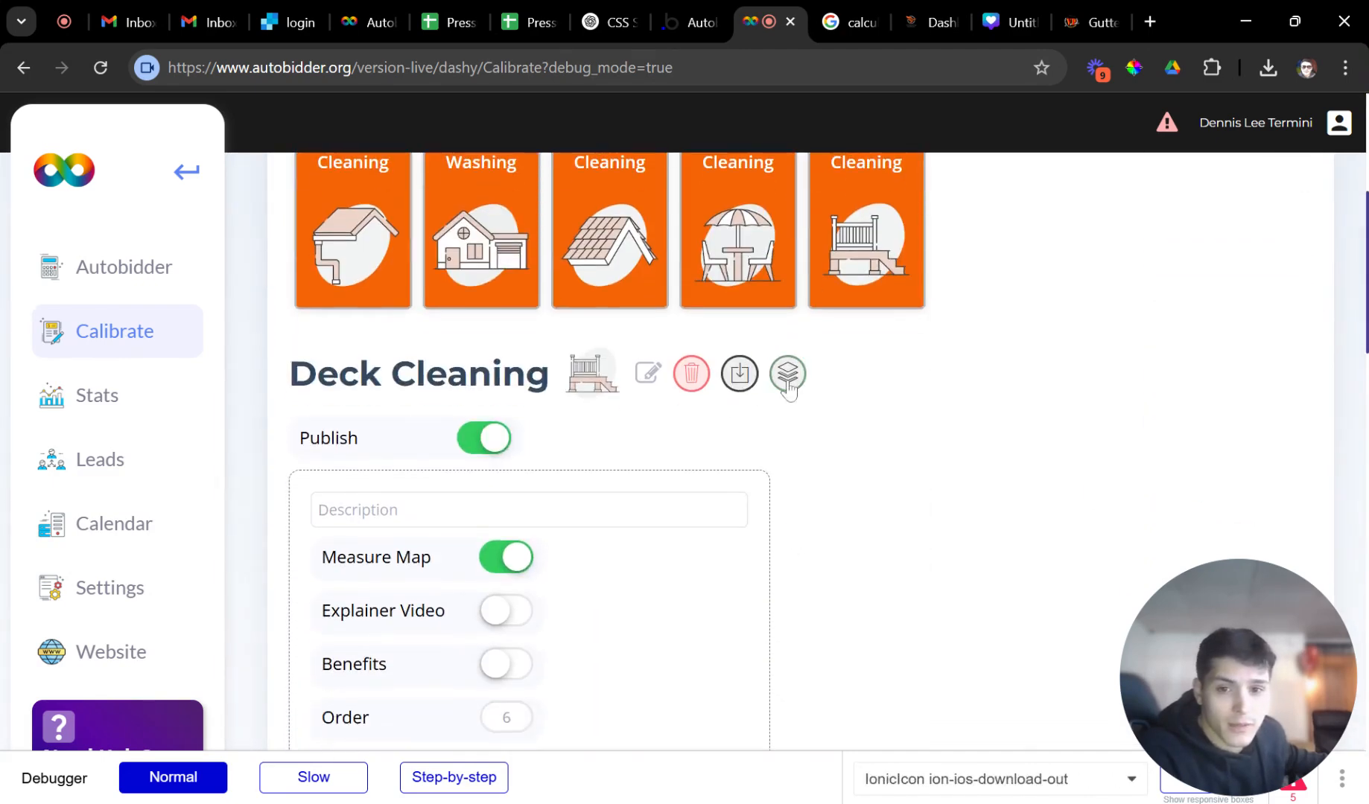
# Reopen the Deck Cleaning settings and start editing the service Description.
pyautogui.click(788, 376)
pyautogui.click(788, 384)
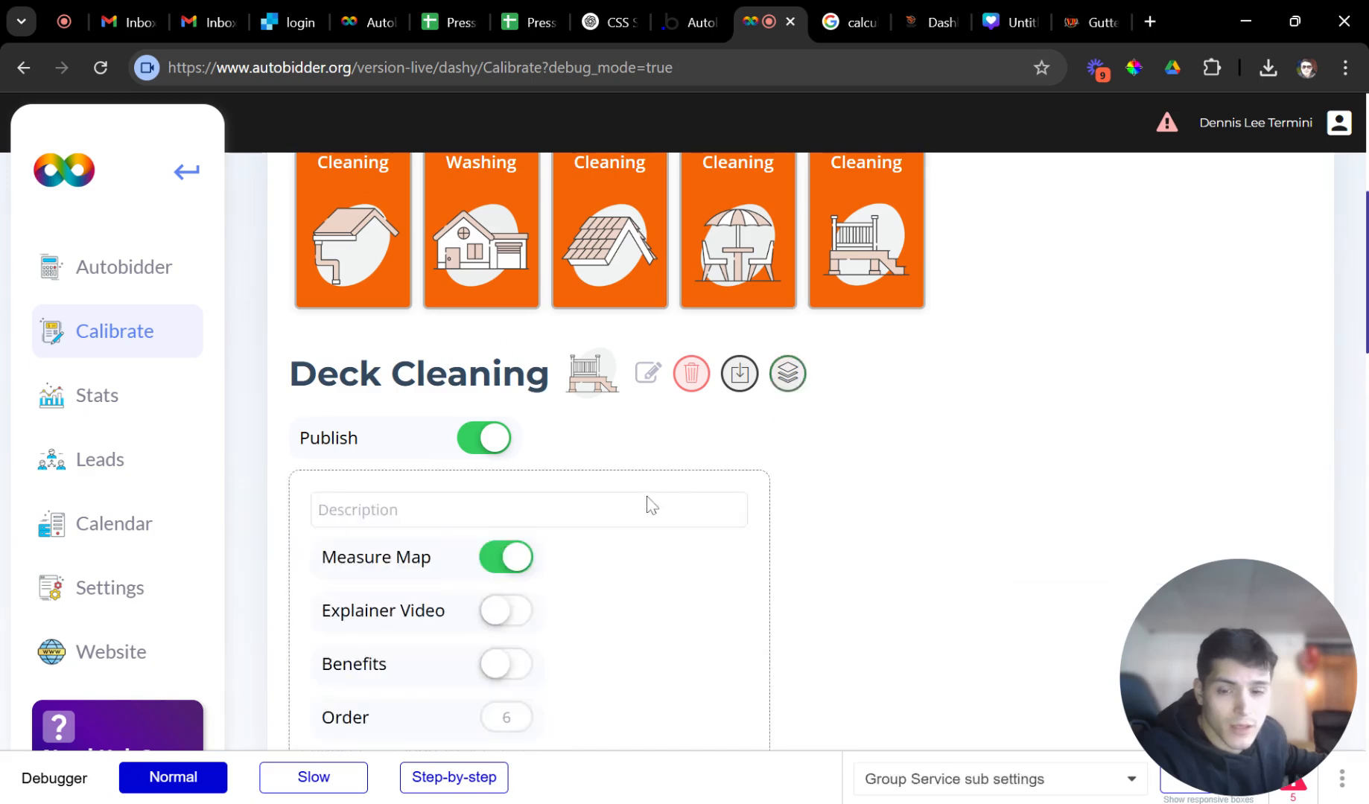
pyautogui.scroll(-2, 641, 491)
pyautogui.click(584, 406)
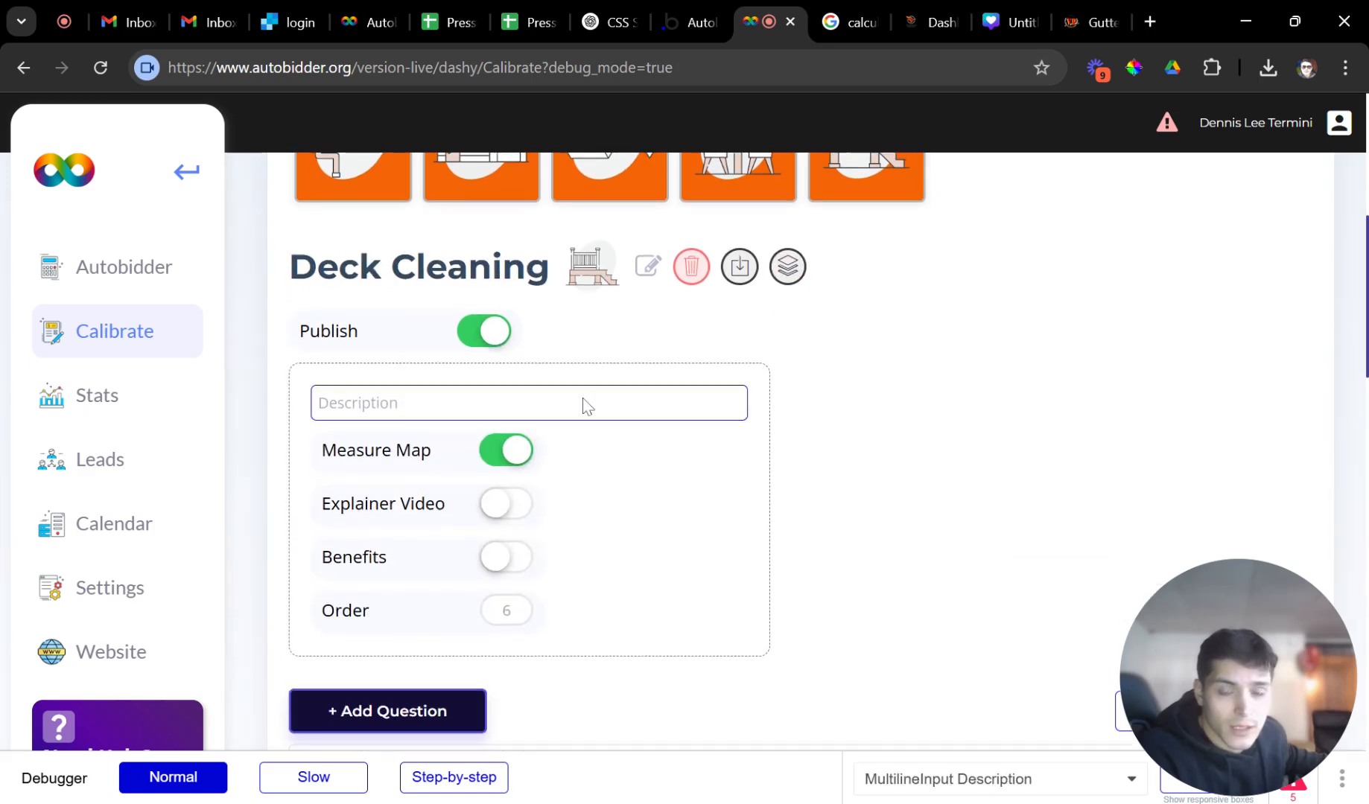
pyautogui.scroll(-2, 733, 361)
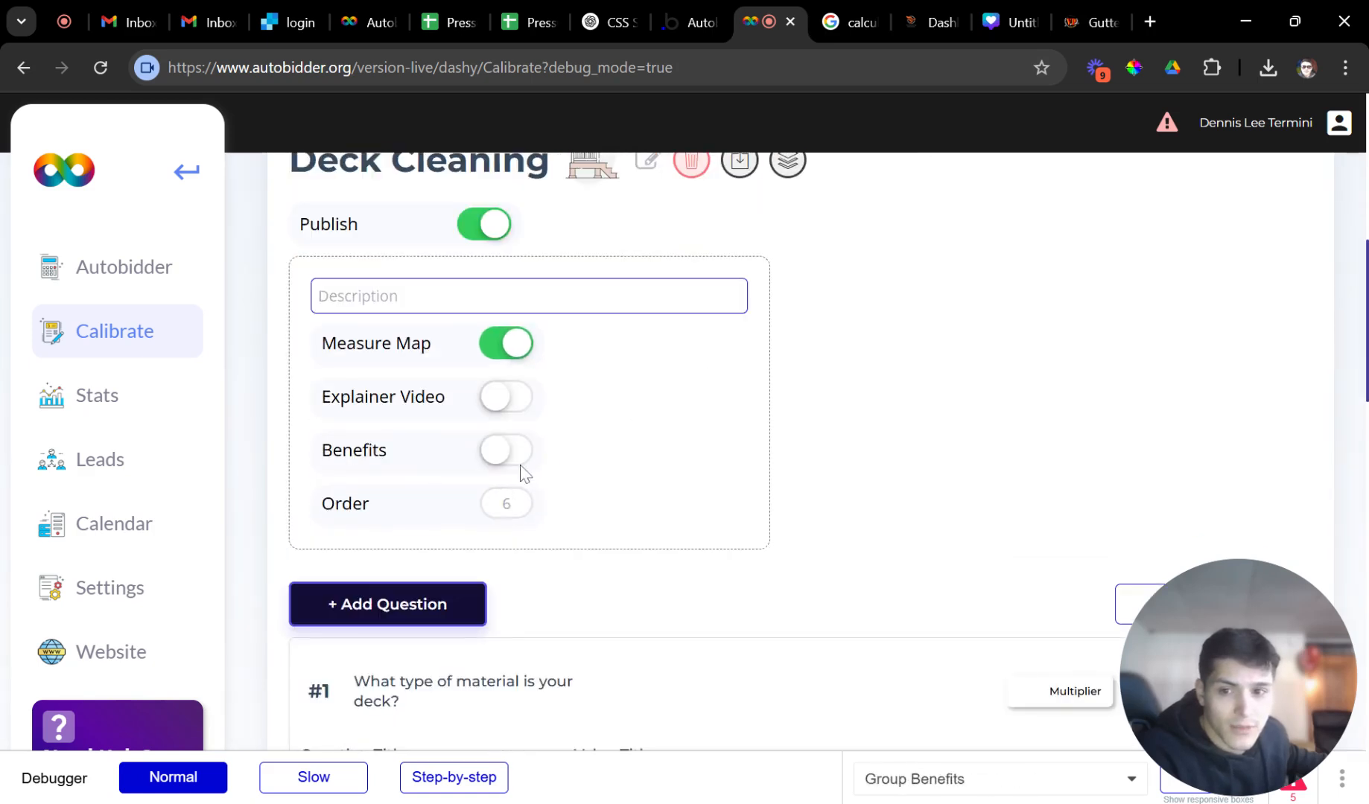
pyautogui.scroll(1, 660, 447)
pyautogui.scroll(-5, 661, 458)
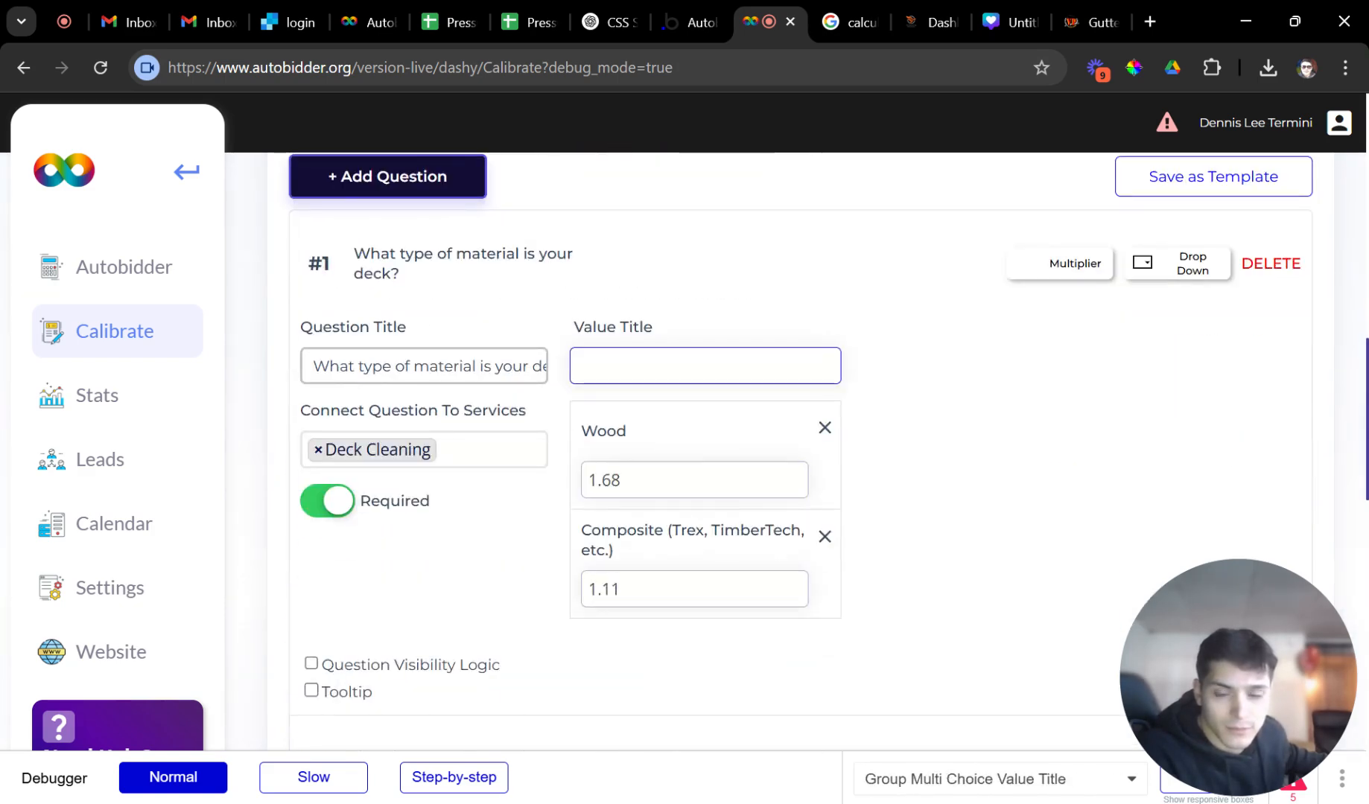
# Enable a tooltip with a Description on the deck-size question (#2).
pyautogui.scroll(-4, 547, 640)
pyautogui.scroll(1, 551, 553)
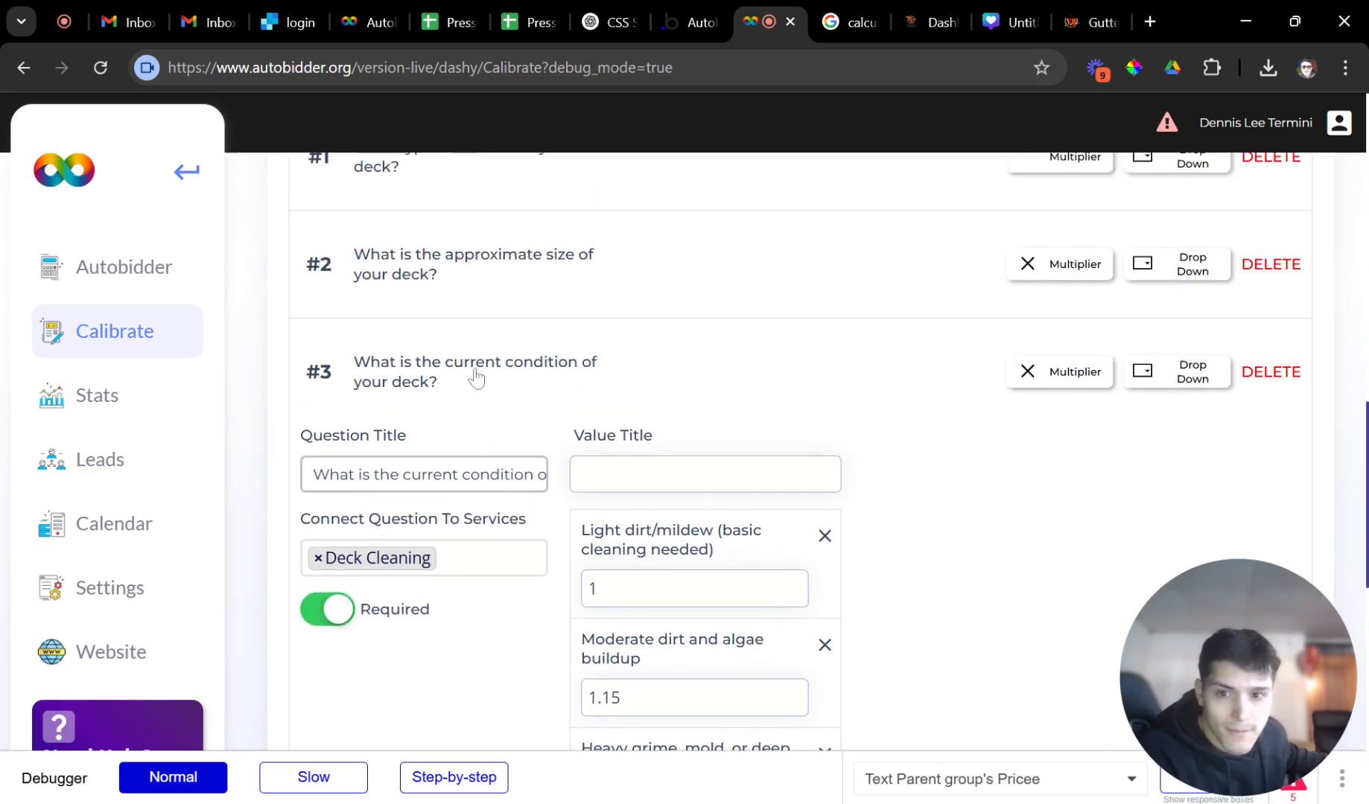
pyautogui.scroll(1, 566, 384)
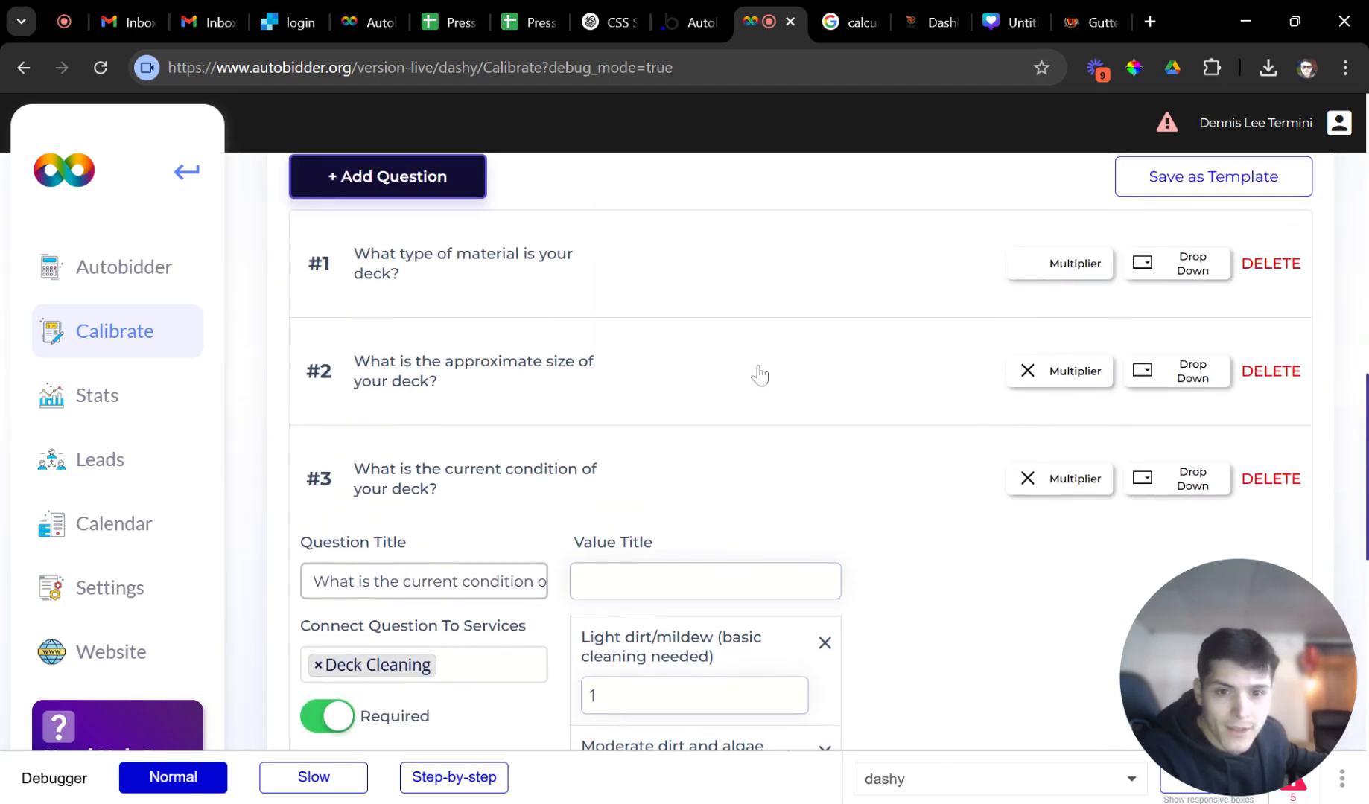
pyautogui.scroll(-7, 474, 480)
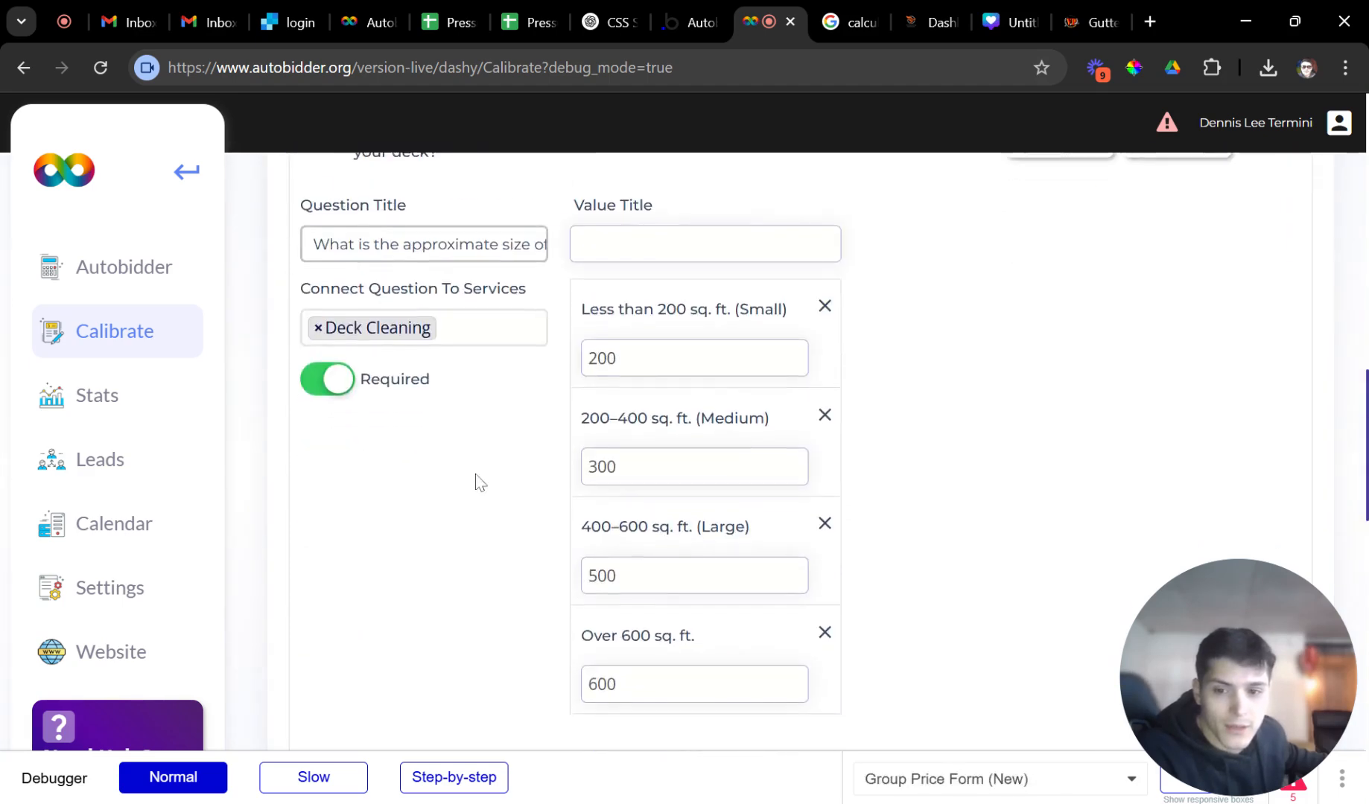
pyautogui.click(311, 481)
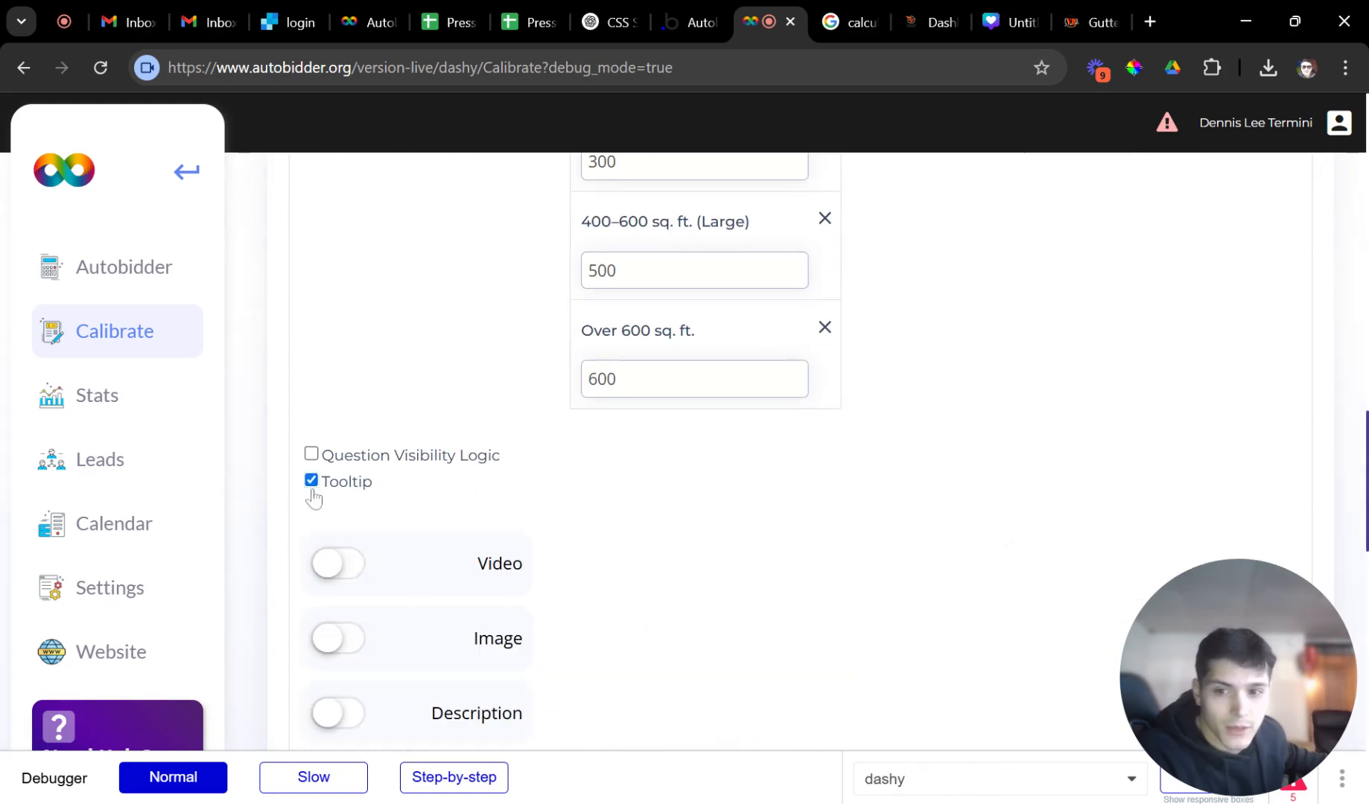
pyautogui.scroll(-3, 417, 493)
pyautogui.click(342, 505)
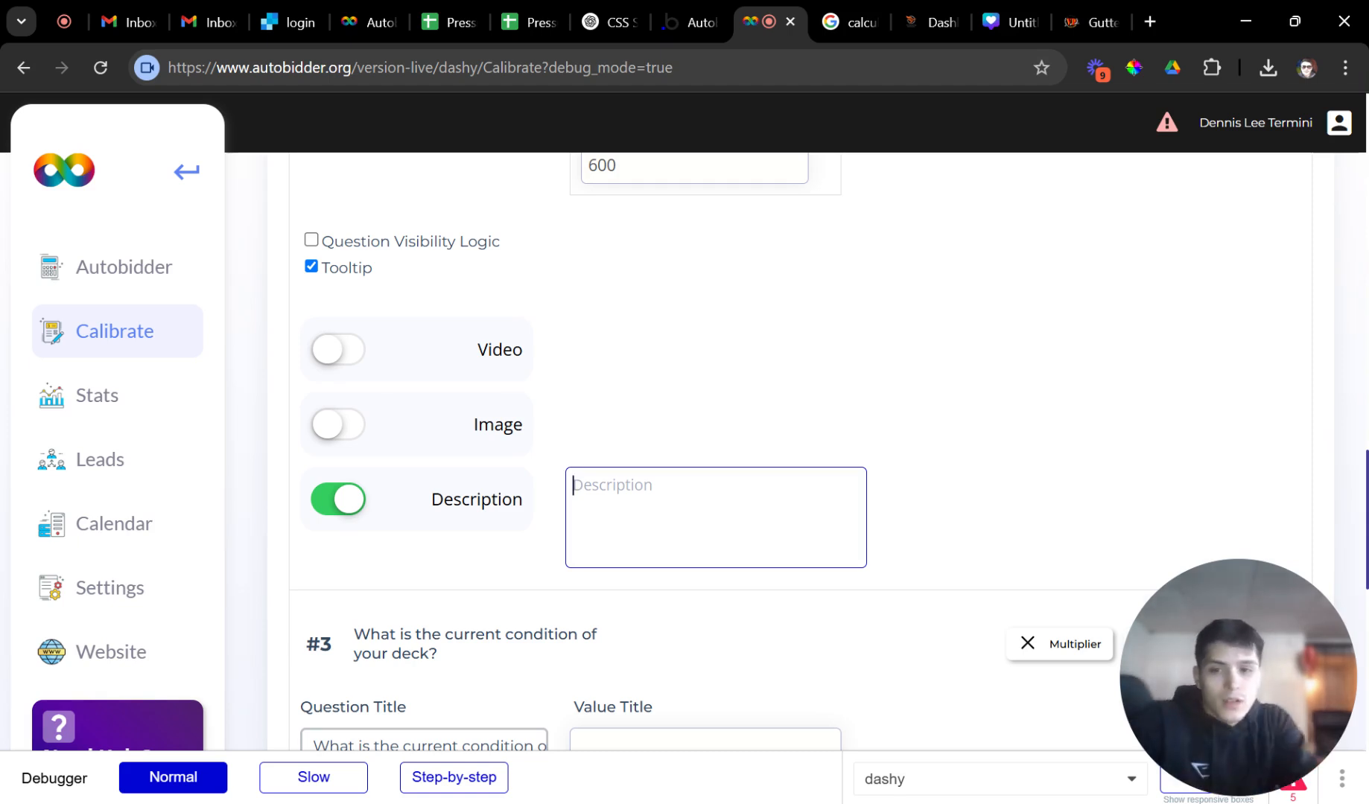
# Write the description 'Not sure about your decks size?' followed by the measure-map tool advice.
pyautogui.write('Use o')
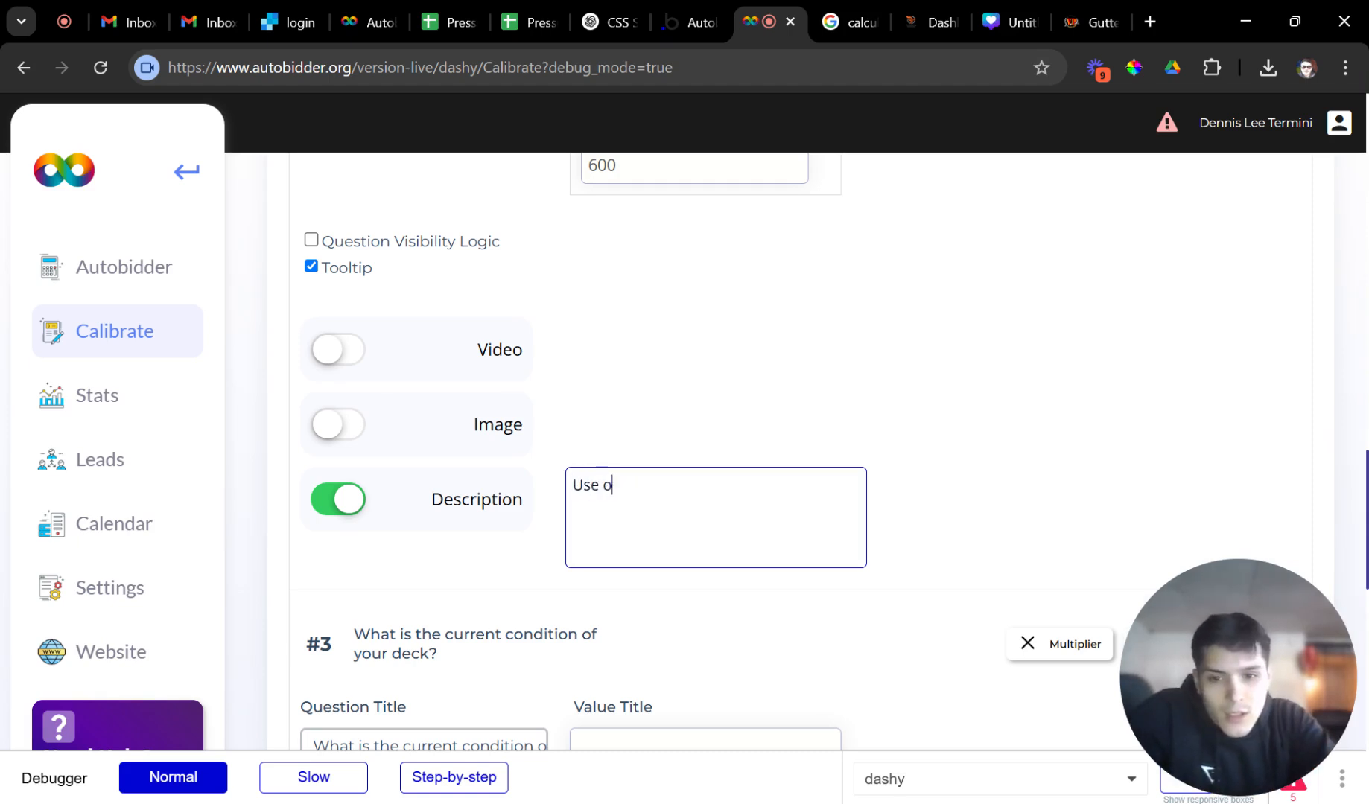
pyautogui.write('ur buil')
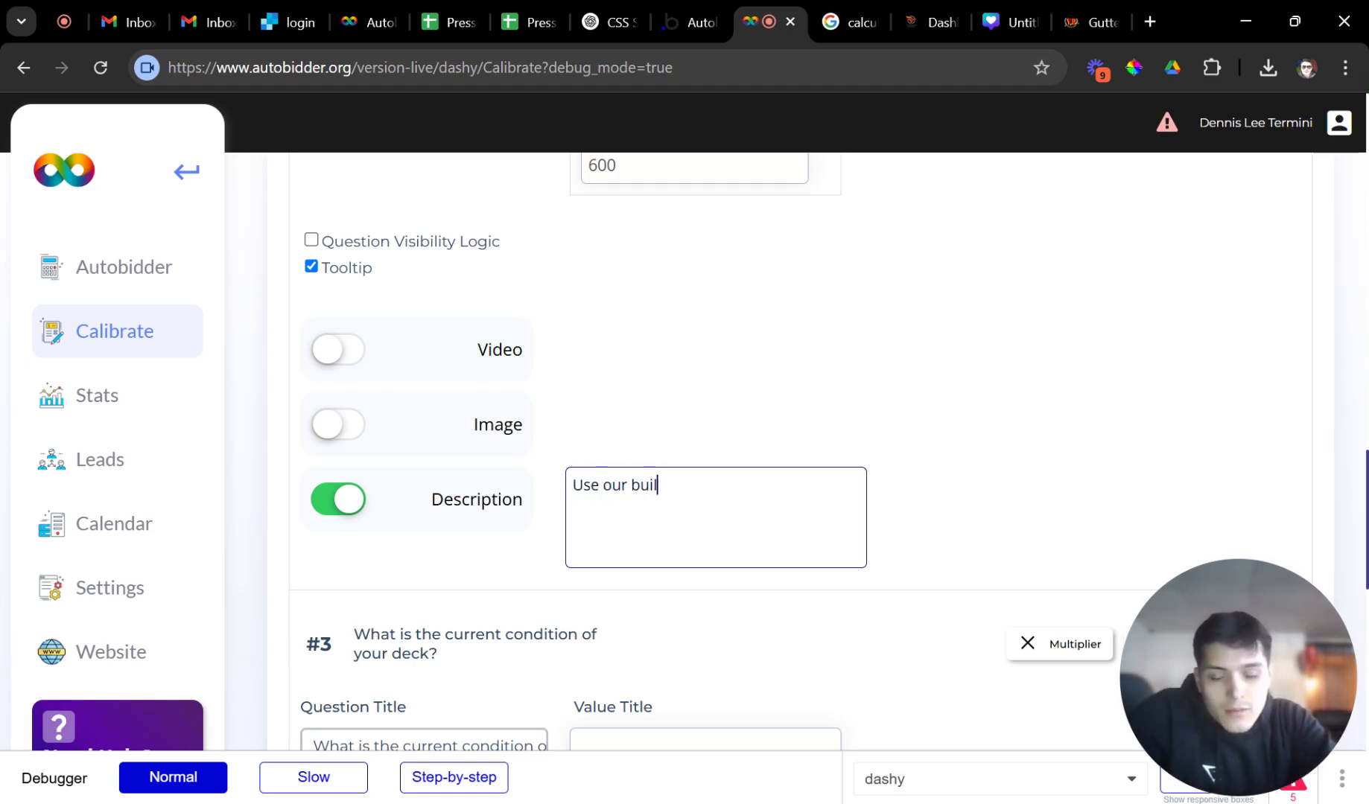
pyautogui.write('t')
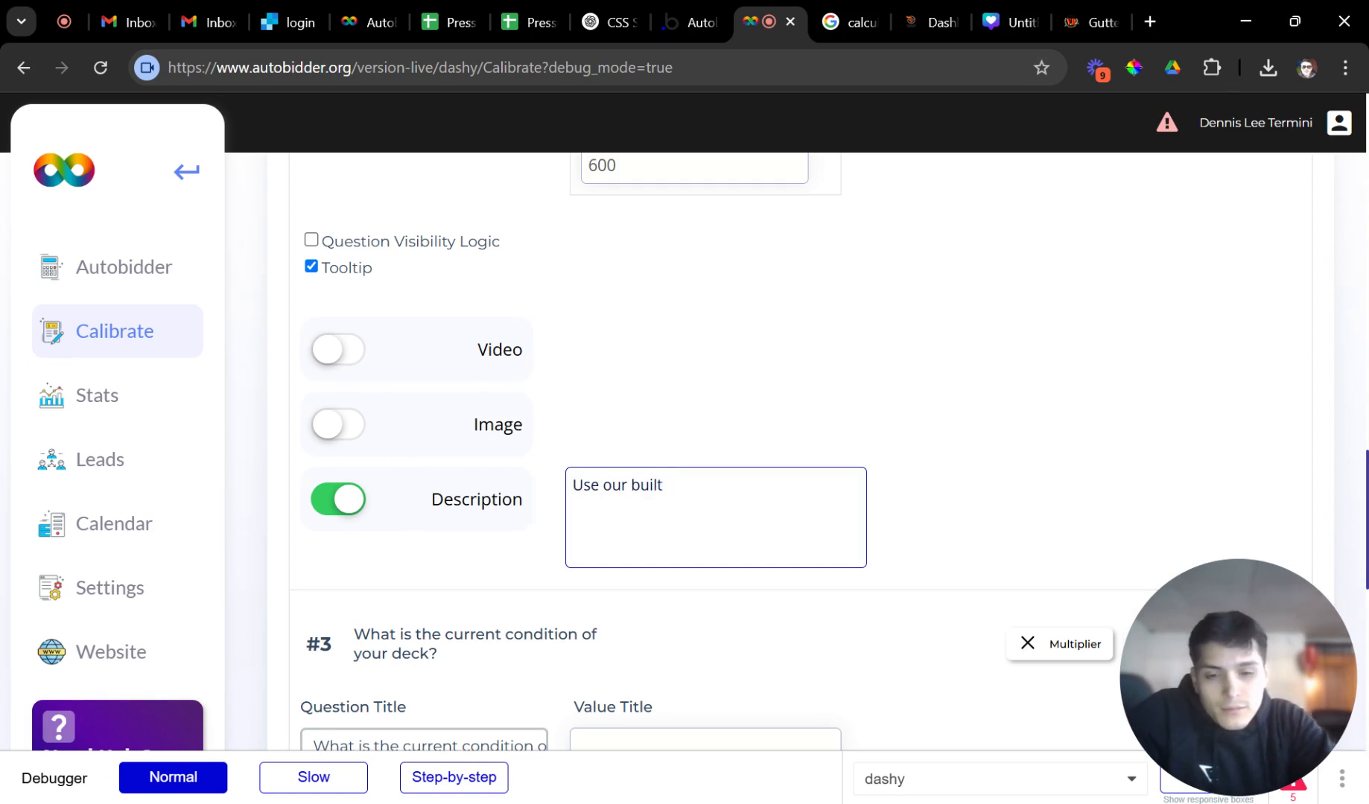
pyautogui.write('i easure ma')
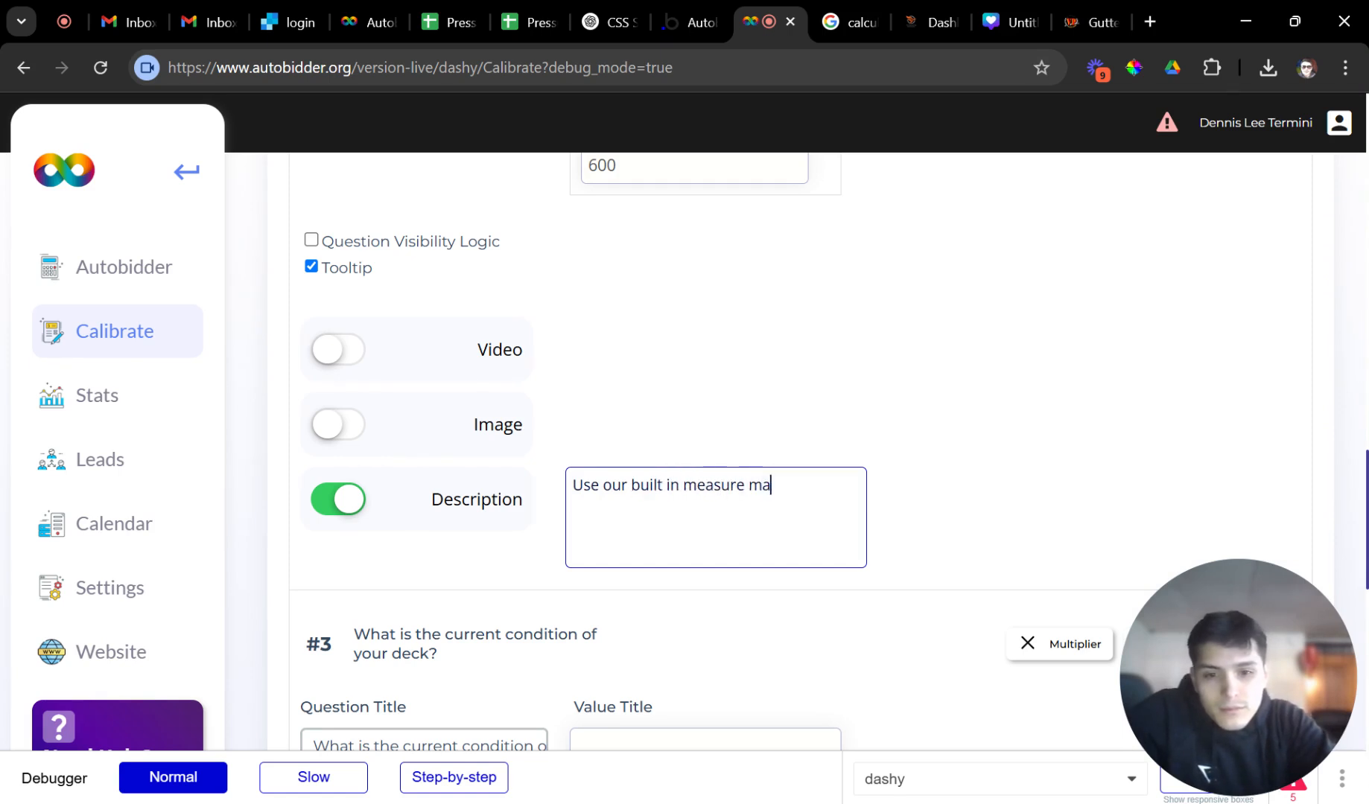
pyautogui.write('p tool to')
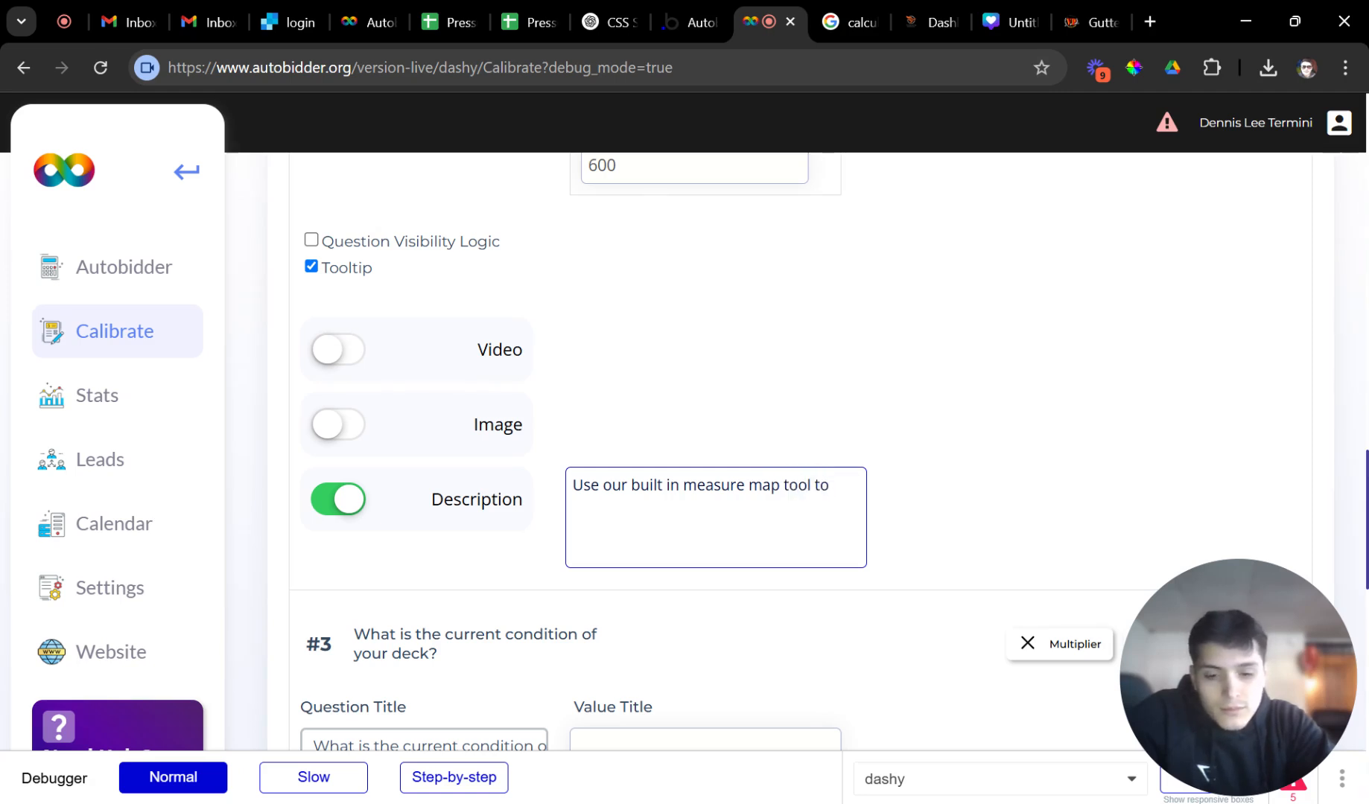
pyautogui.write(' get ')
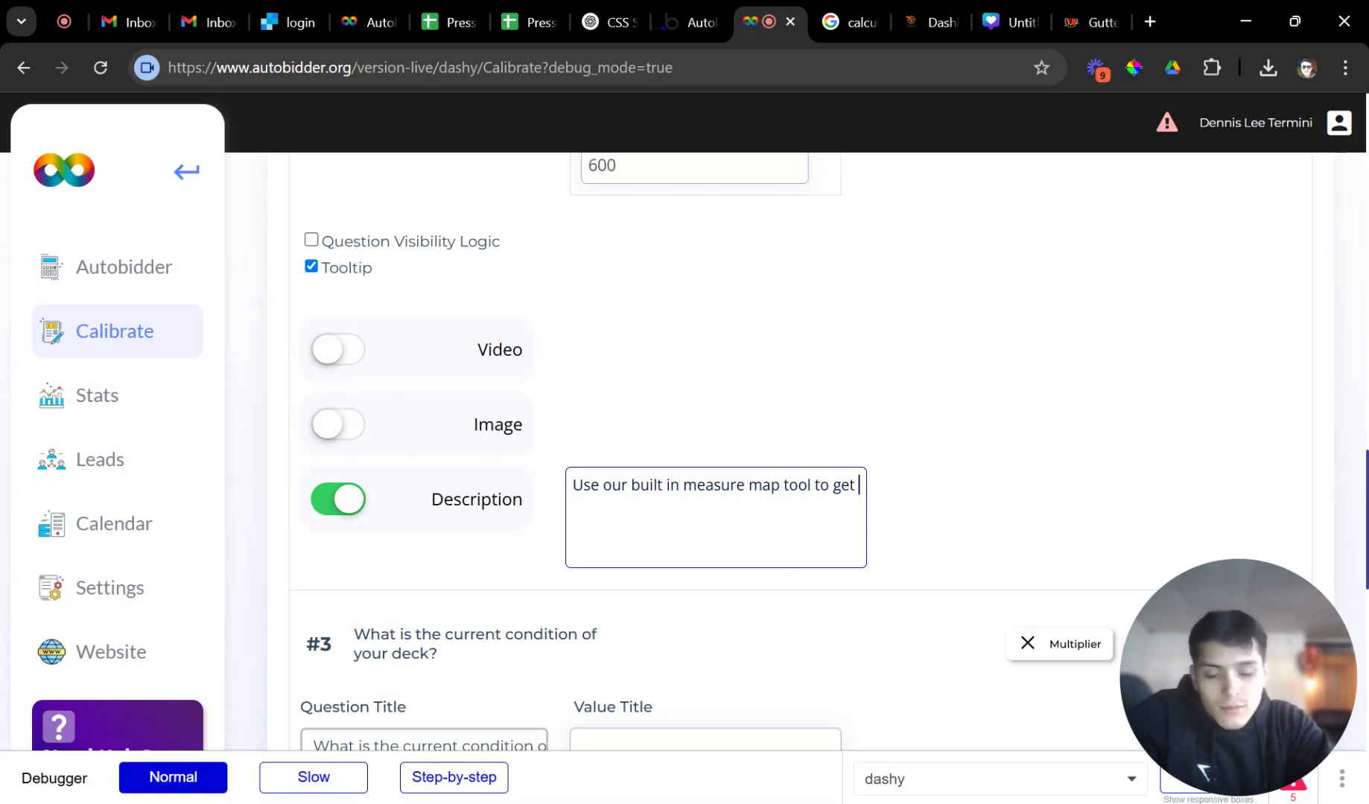
pyautogui.press('BackSpace')
pyautogui.press('BackSpace')
pyautogui.press('BackSpace')
pyautogui.press('BackSpace')
pyautogui.write('measu')
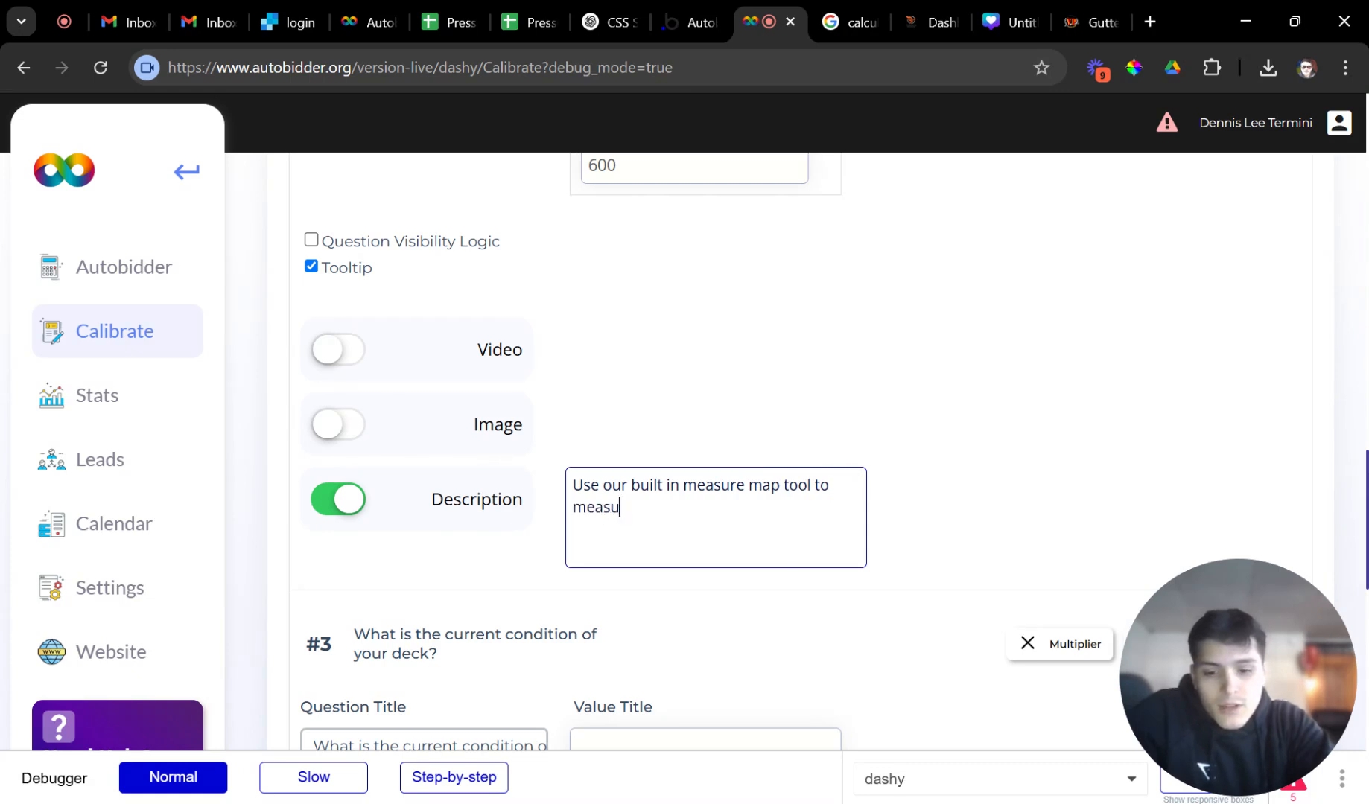
pyautogui.write('re your ')
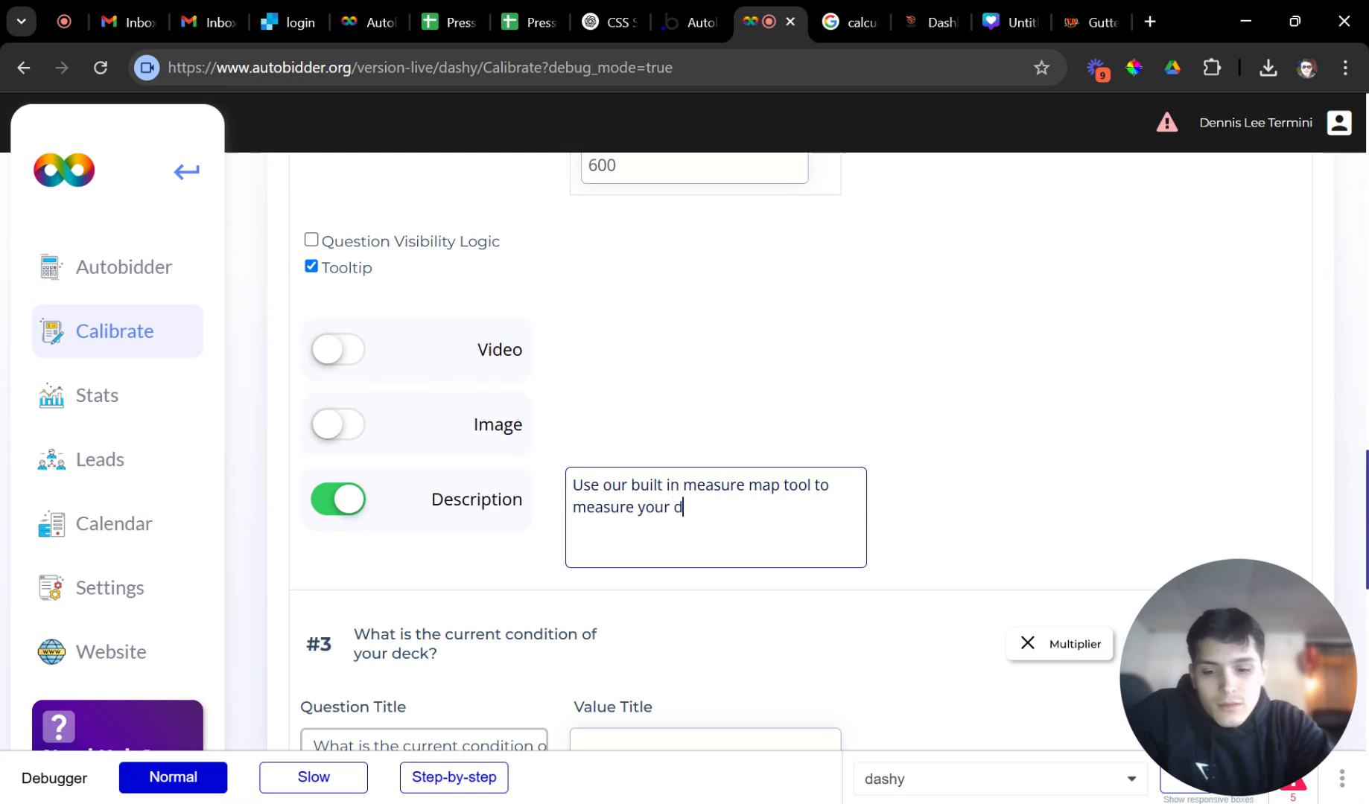
pyautogui.write('deck if you a')
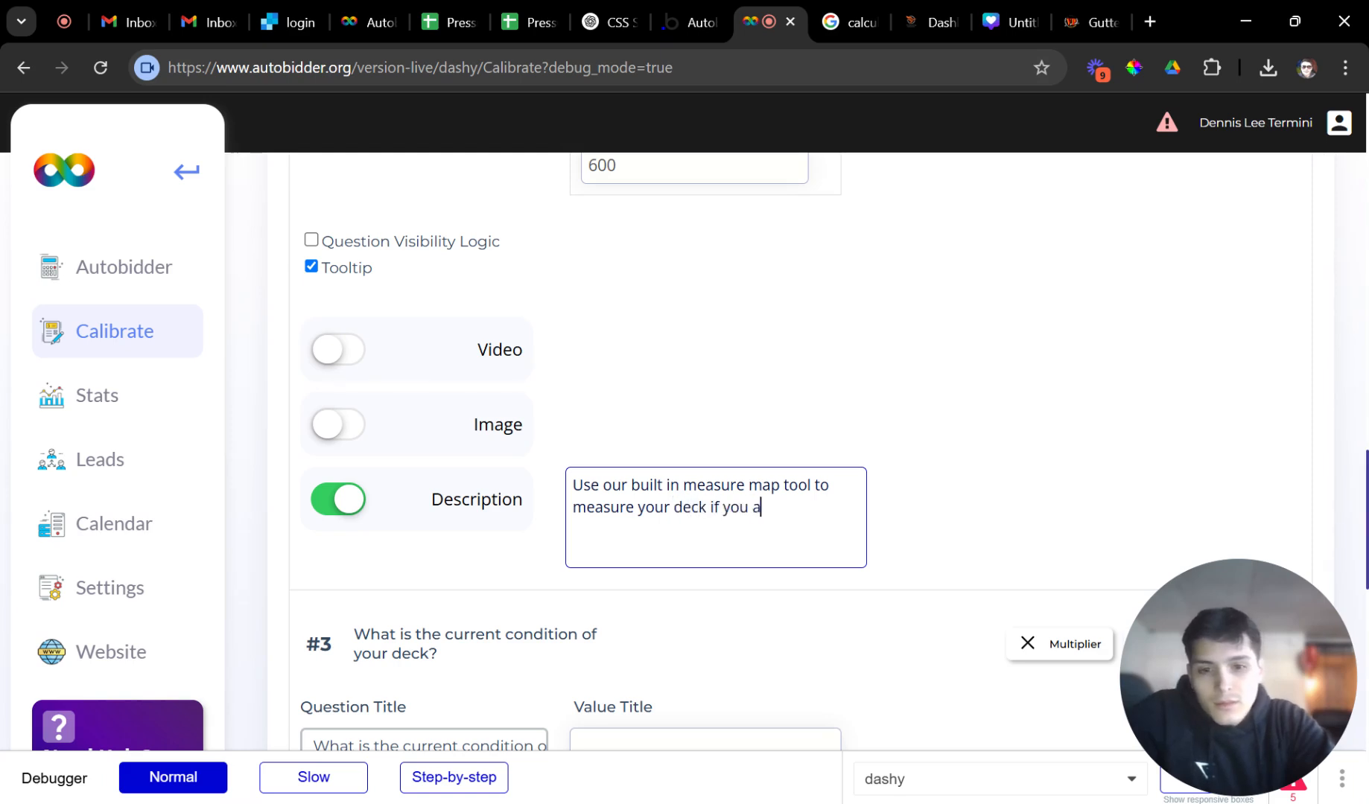
pyautogui.write('re uns')
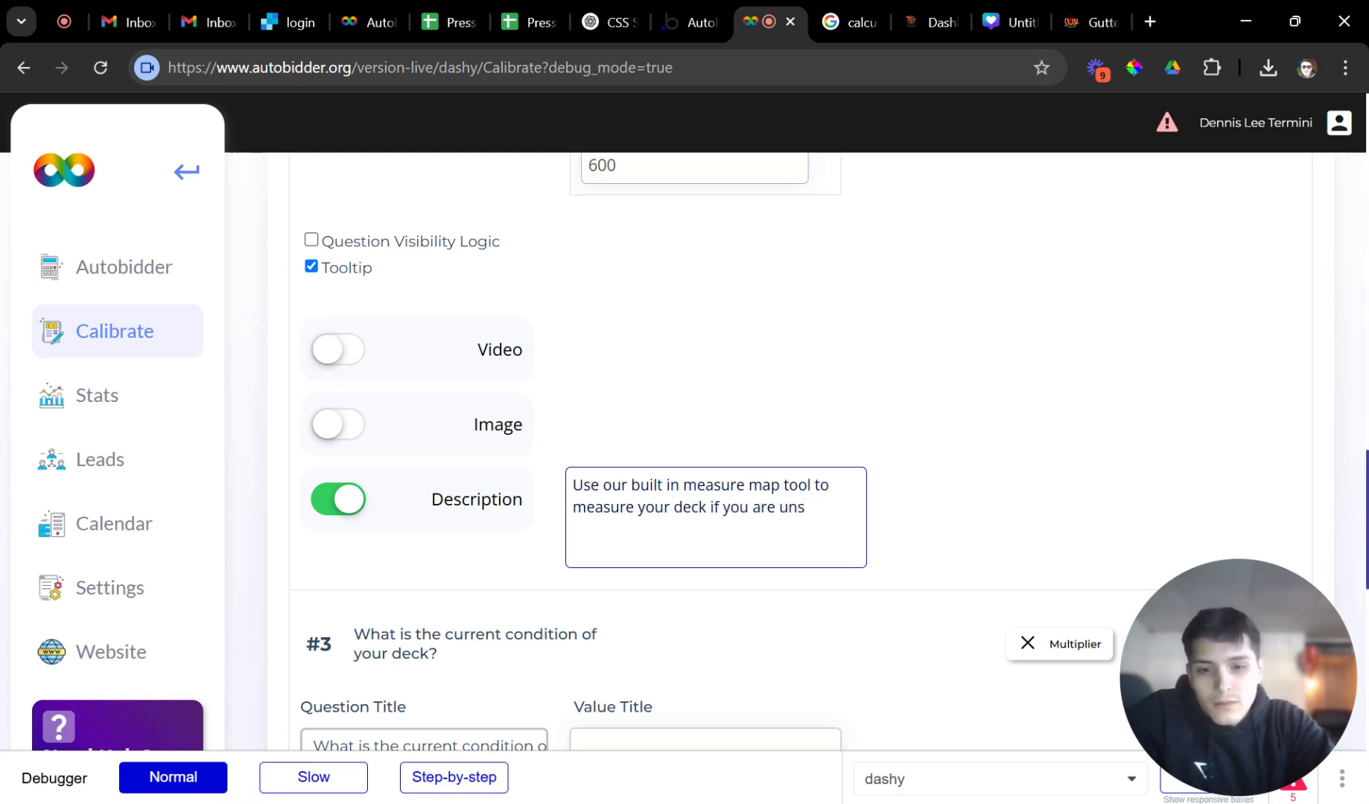
pyautogui.write('ure!')
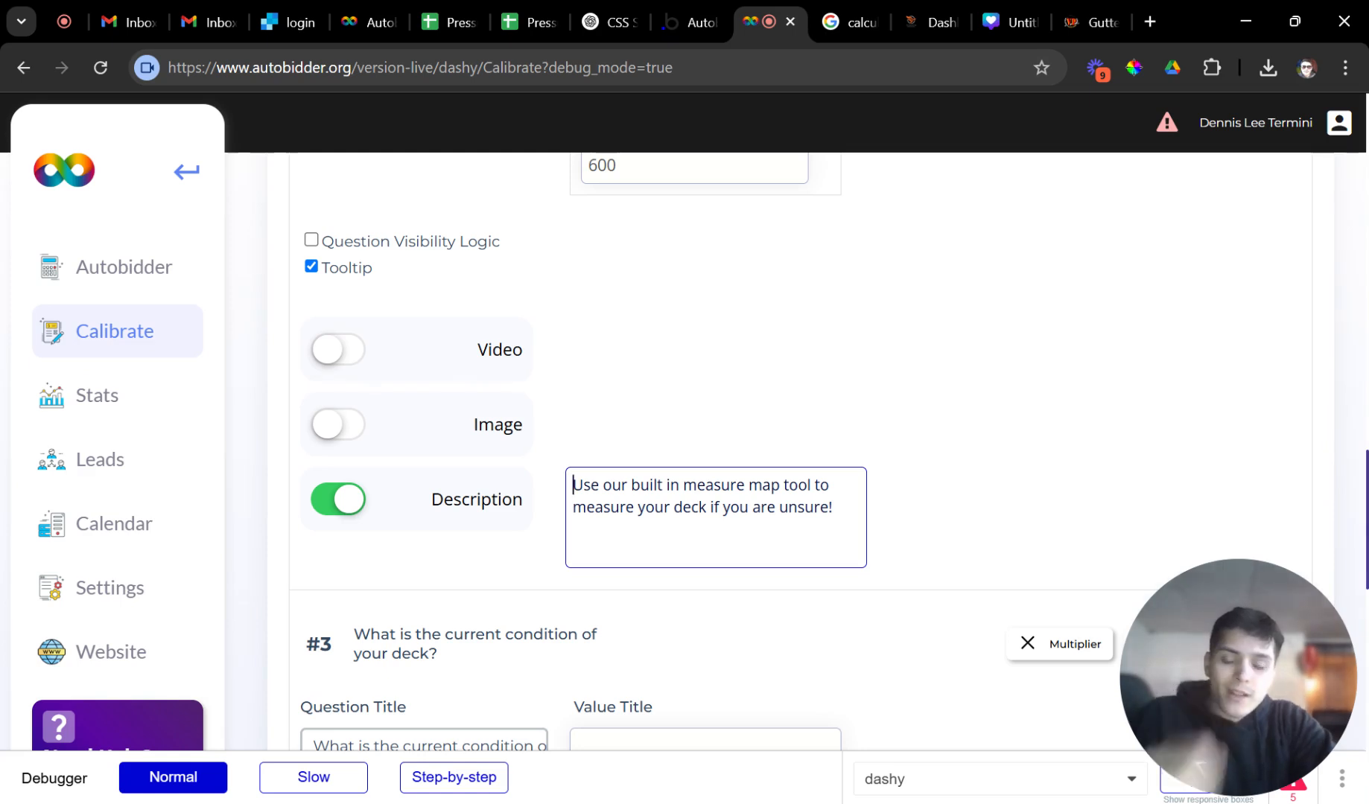
pyautogui.write('Not ')
pyautogui.write('sure about yout')
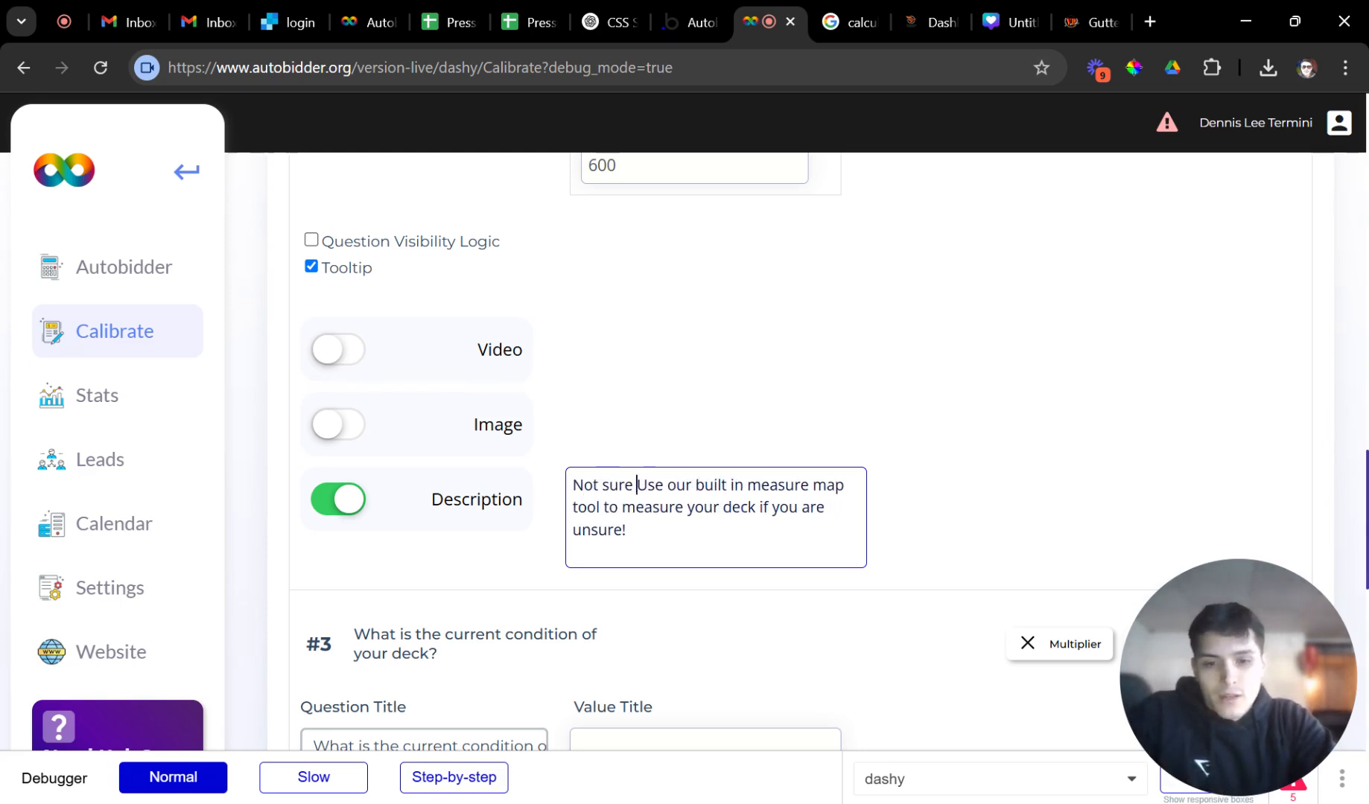
pyautogui.press('BackSpace')
pyautogui.write('r decks ')
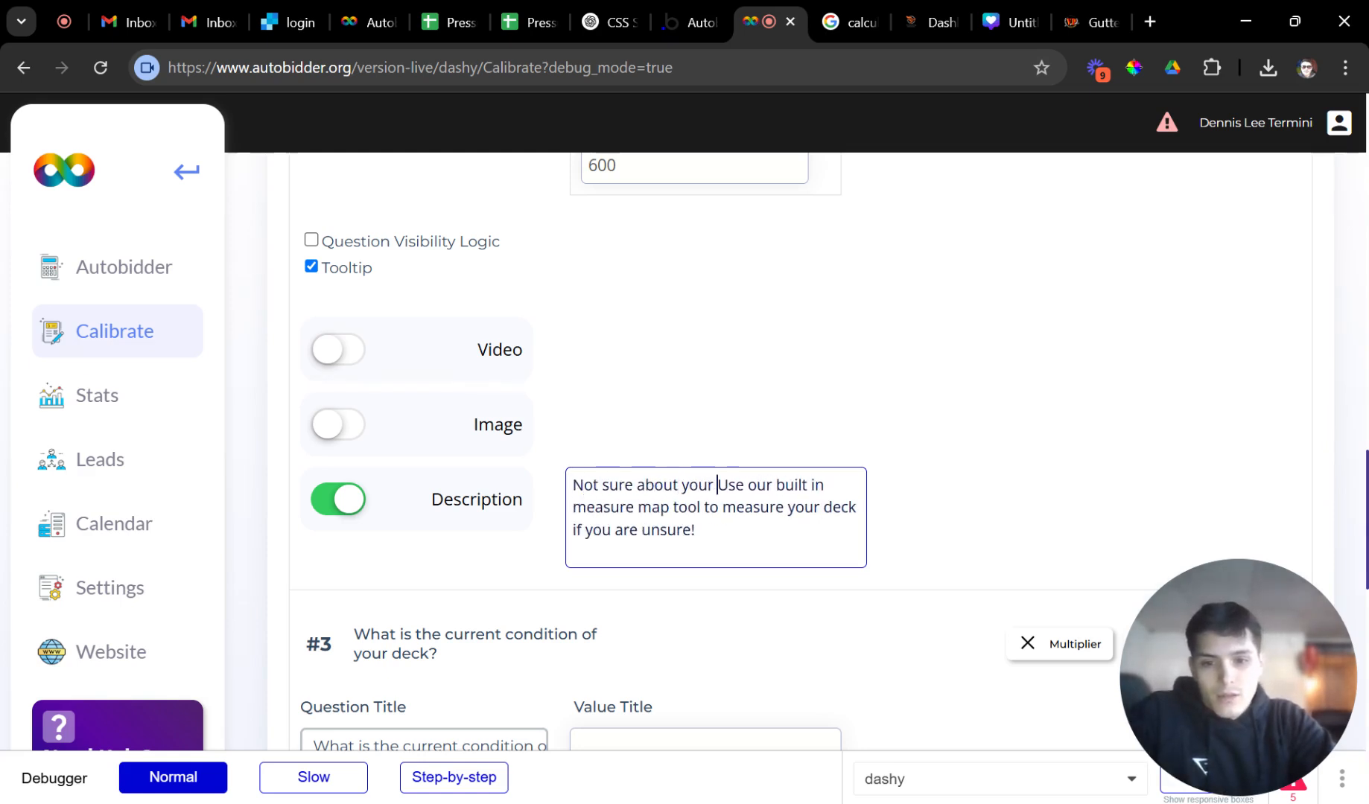
pyautogui.write('size')
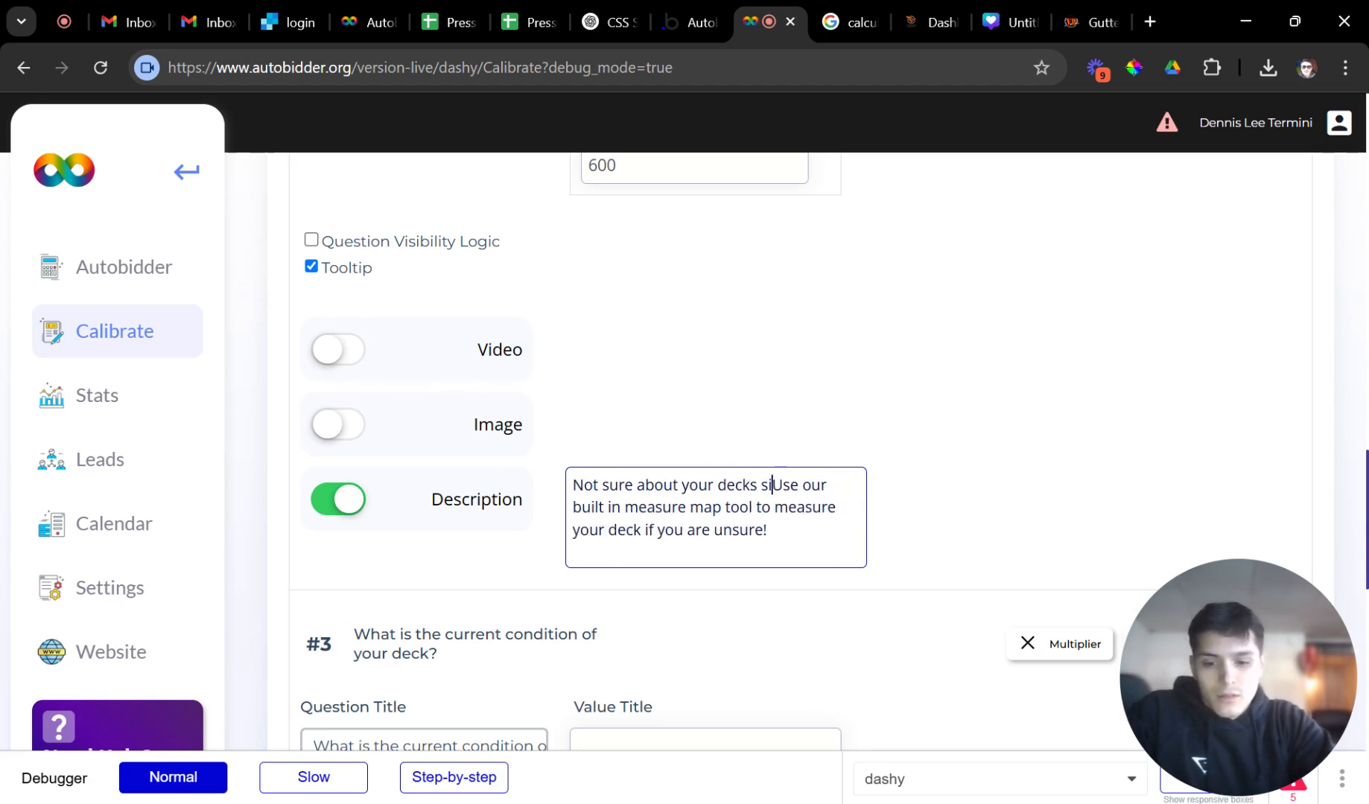
pyautogui.write('?')
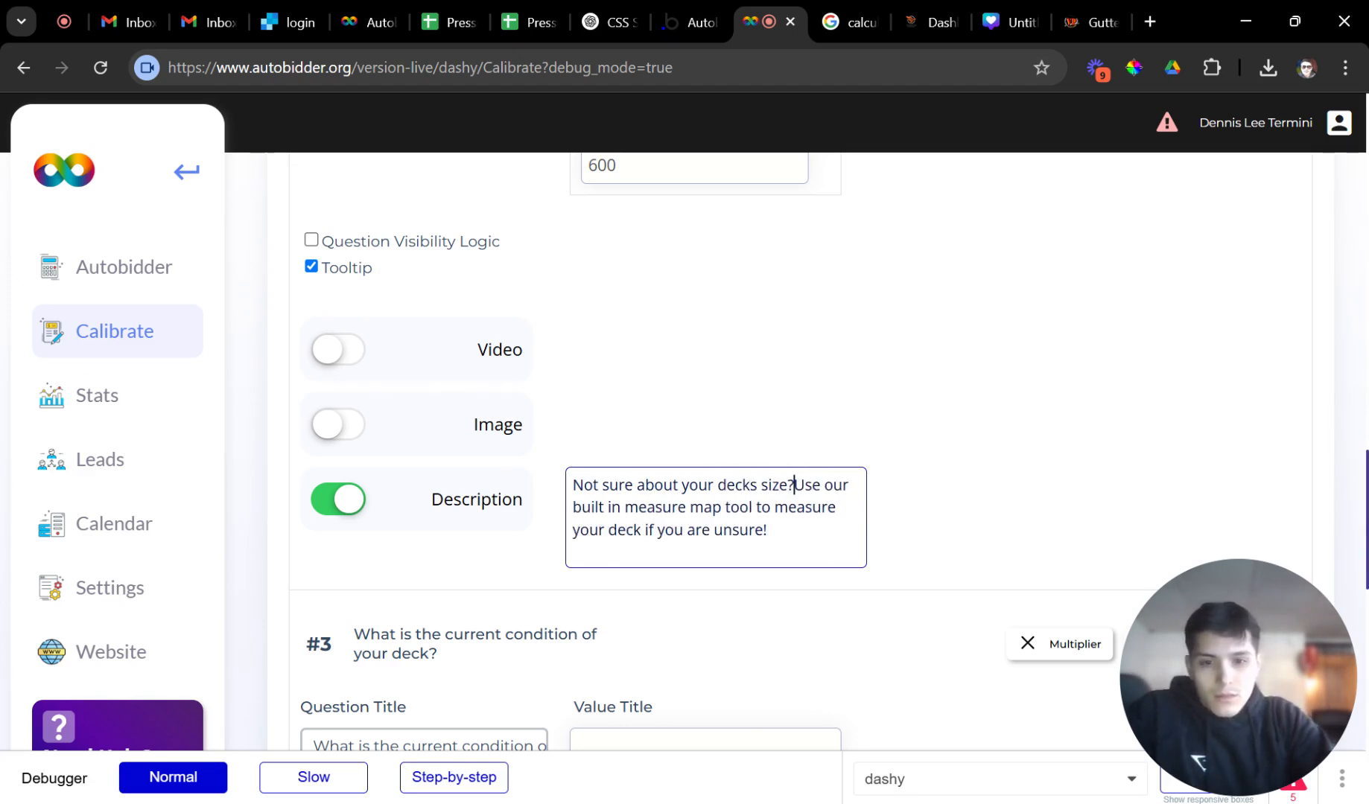
pyautogui.press('Return')
pyautogui.press('Return')
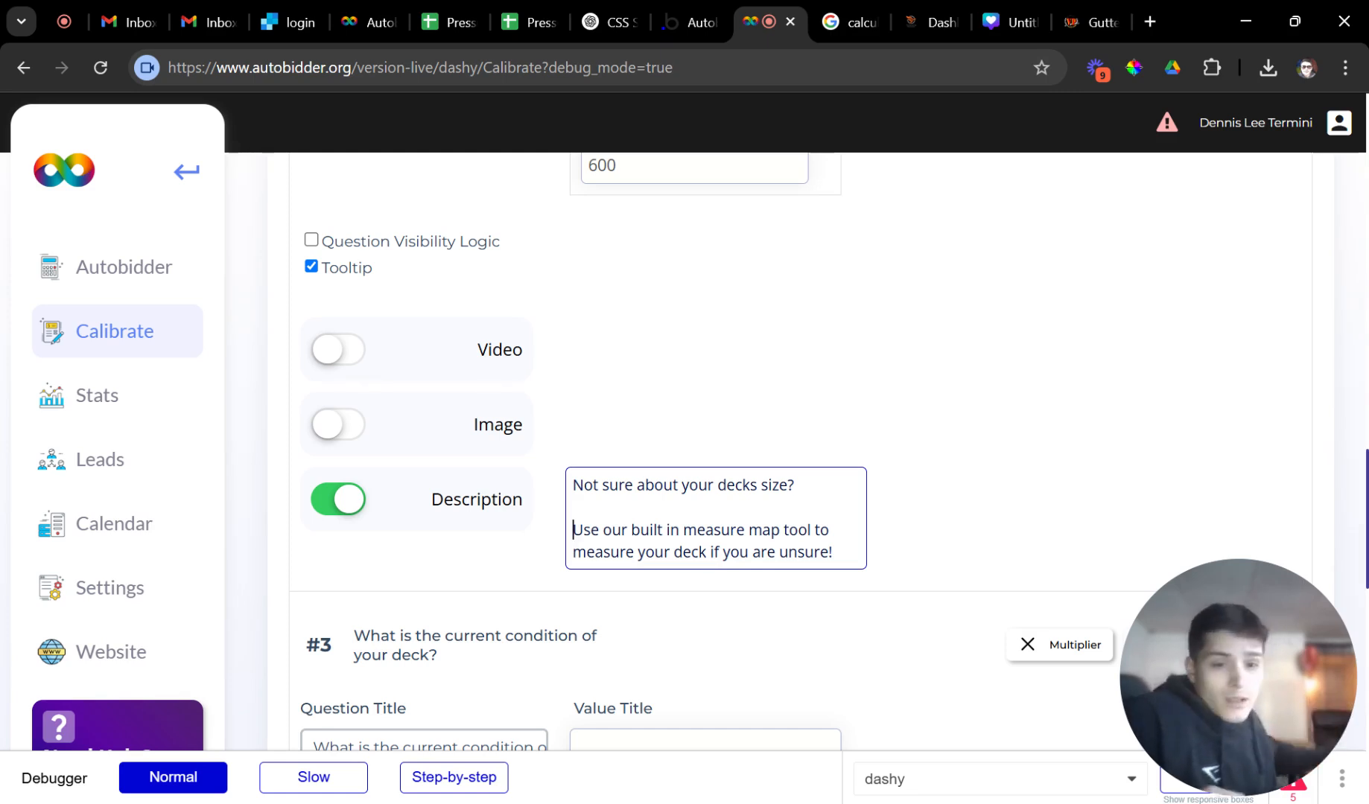
pyautogui.click(332, 353)
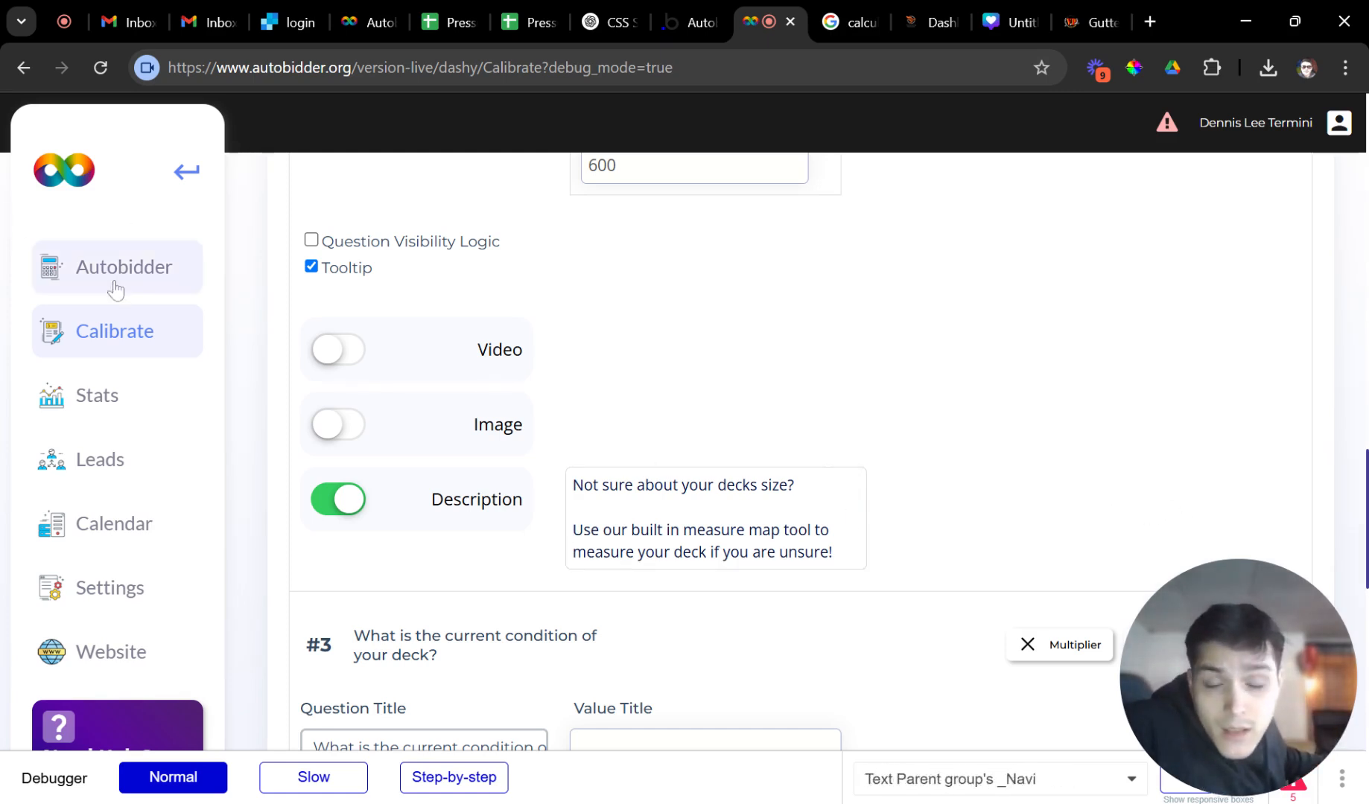
pyautogui.click(1082, 18)
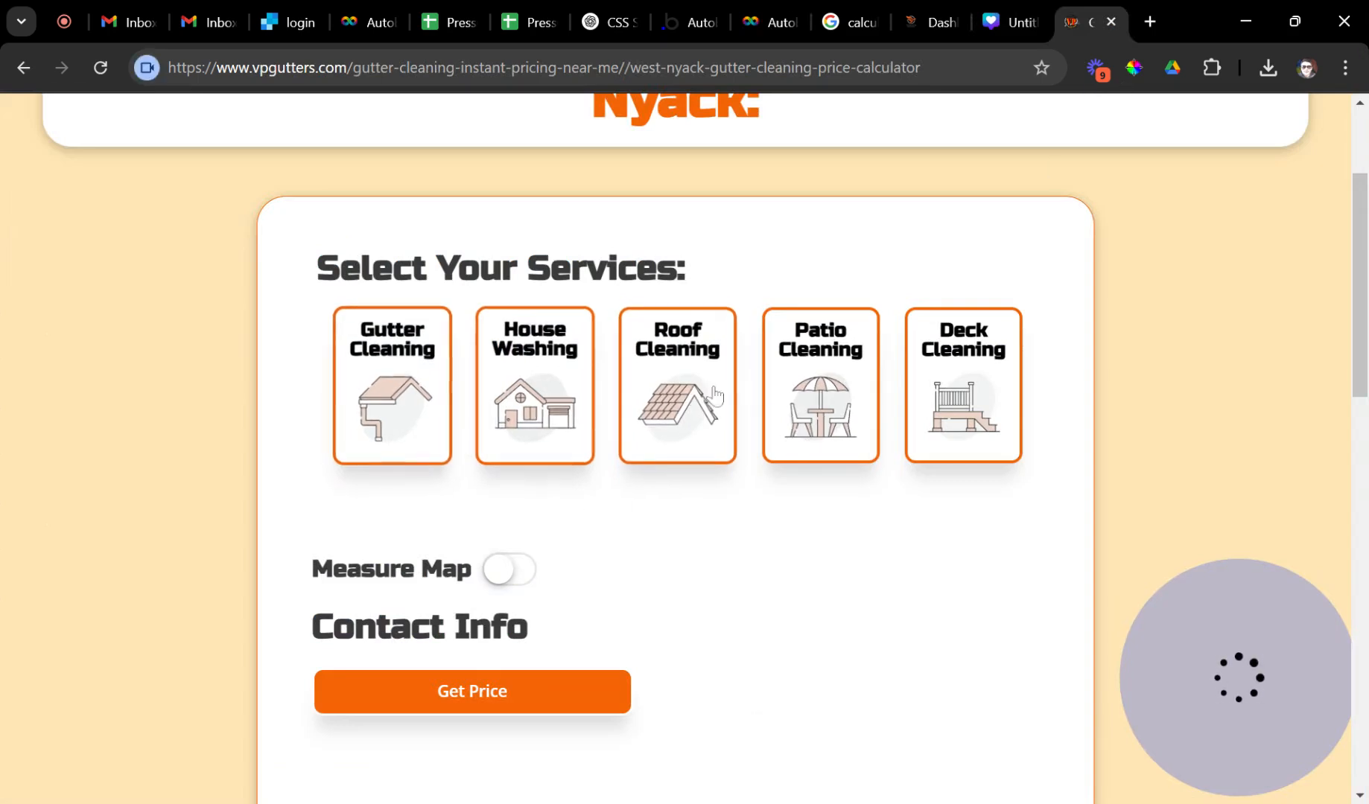
# Select Deck Cleaning as the service in the live vpgutters calculator.
pyautogui.click(964, 388)
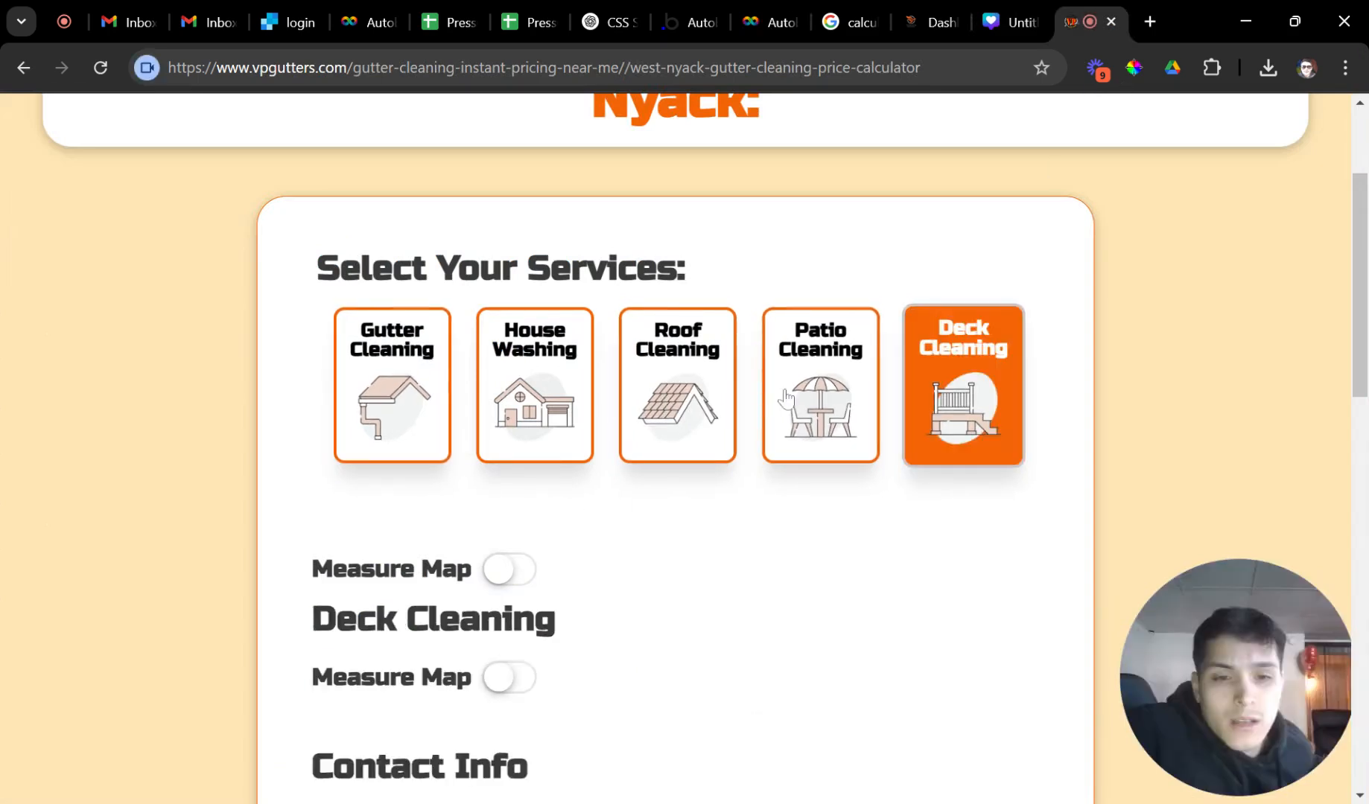
pyautogui.scroll(-3, 763, 421)
pyautogui.scroll(-3, 585, 432)
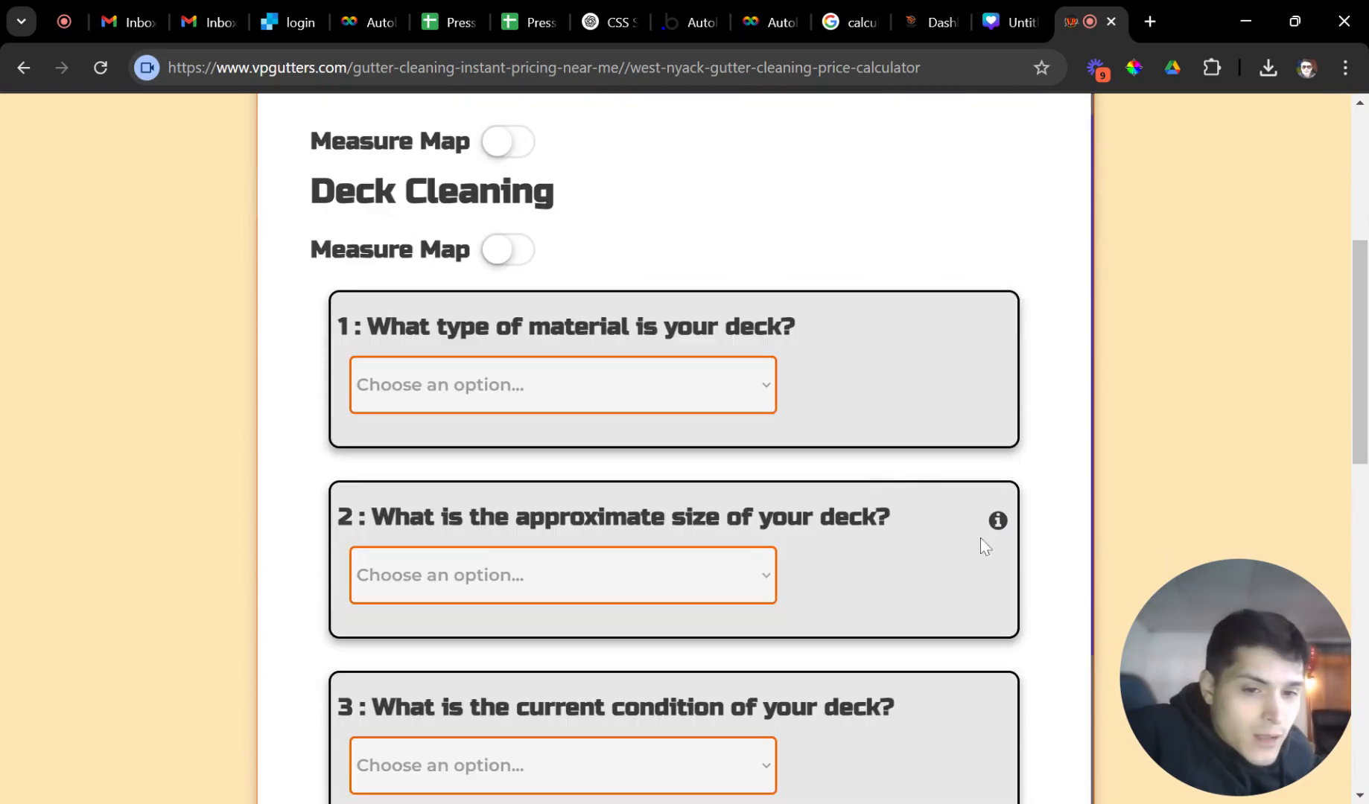
# Open the deck-size question's tooltip and check its new measure-map advice text.
pyautogui.click(997, 525)
pyautogui.scroll(-2, 996, 534)
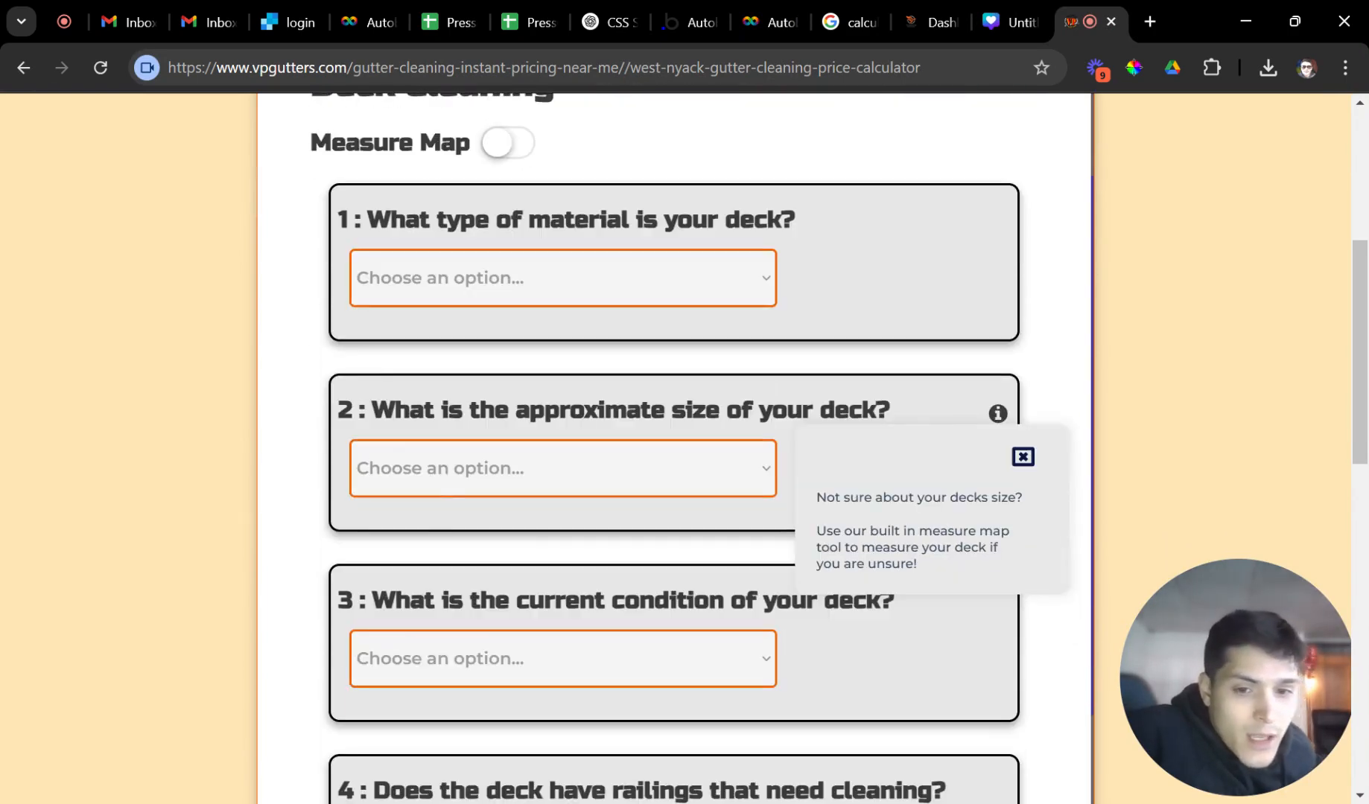
pyautogui.moveTo(815, 498); pyautogui.dragTo(1015, 512)
pyautogui.click(820, 538)
pyautogui.moveTo(820, 537); pyautogui.dragTo(986, 548)
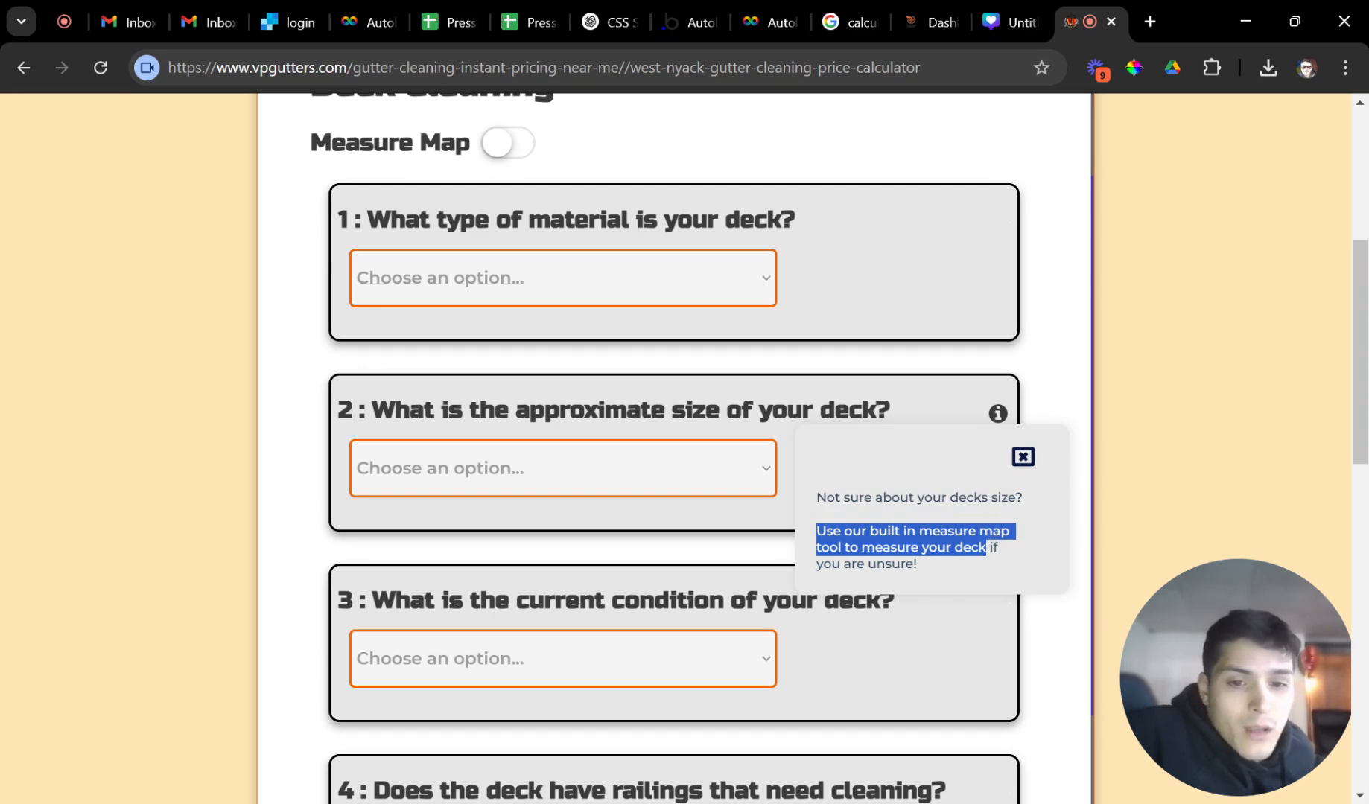
pyautogui.scroll(3, 910, 525)
# Turn on the Measure Map for Deck Cleaning.
pyautogui.click(495, 357)
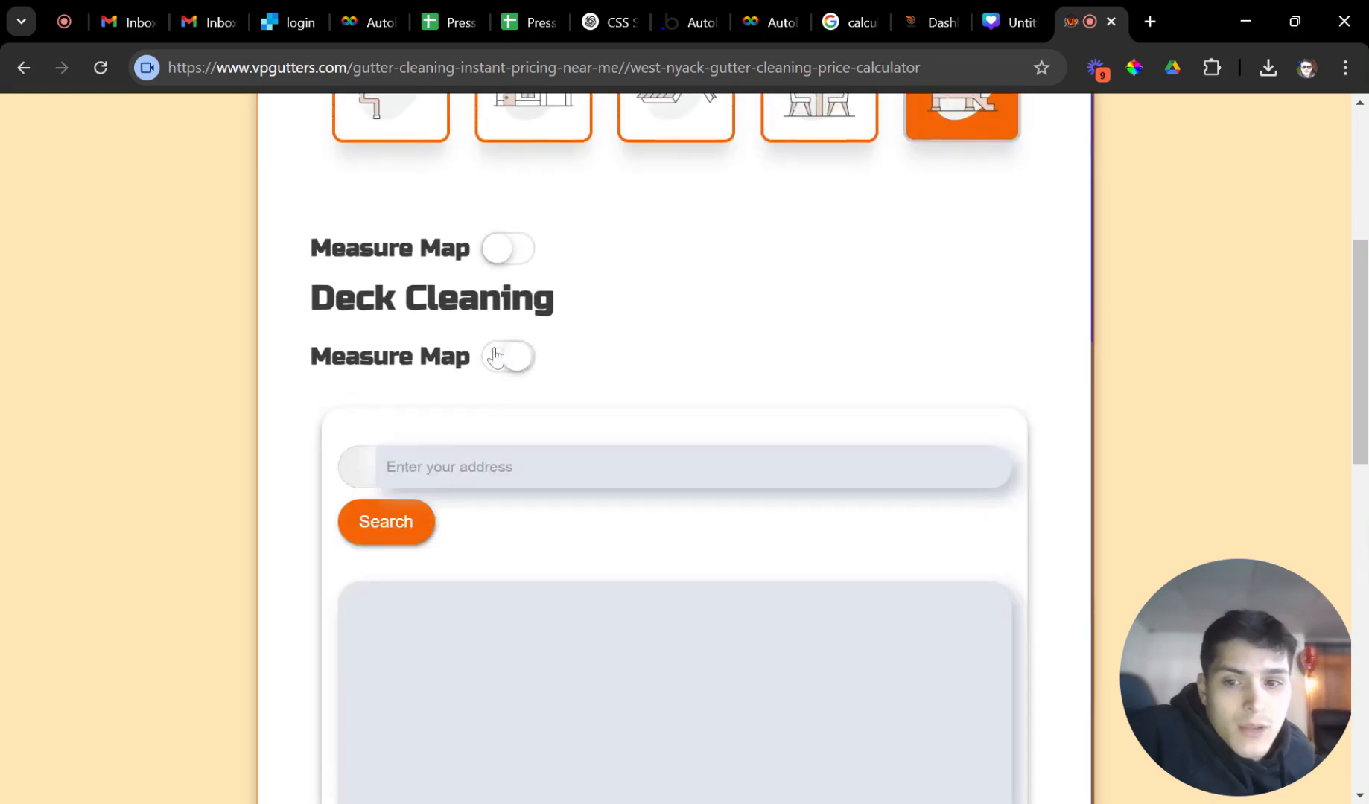
pyautogui.scroll(4, 516, 388)
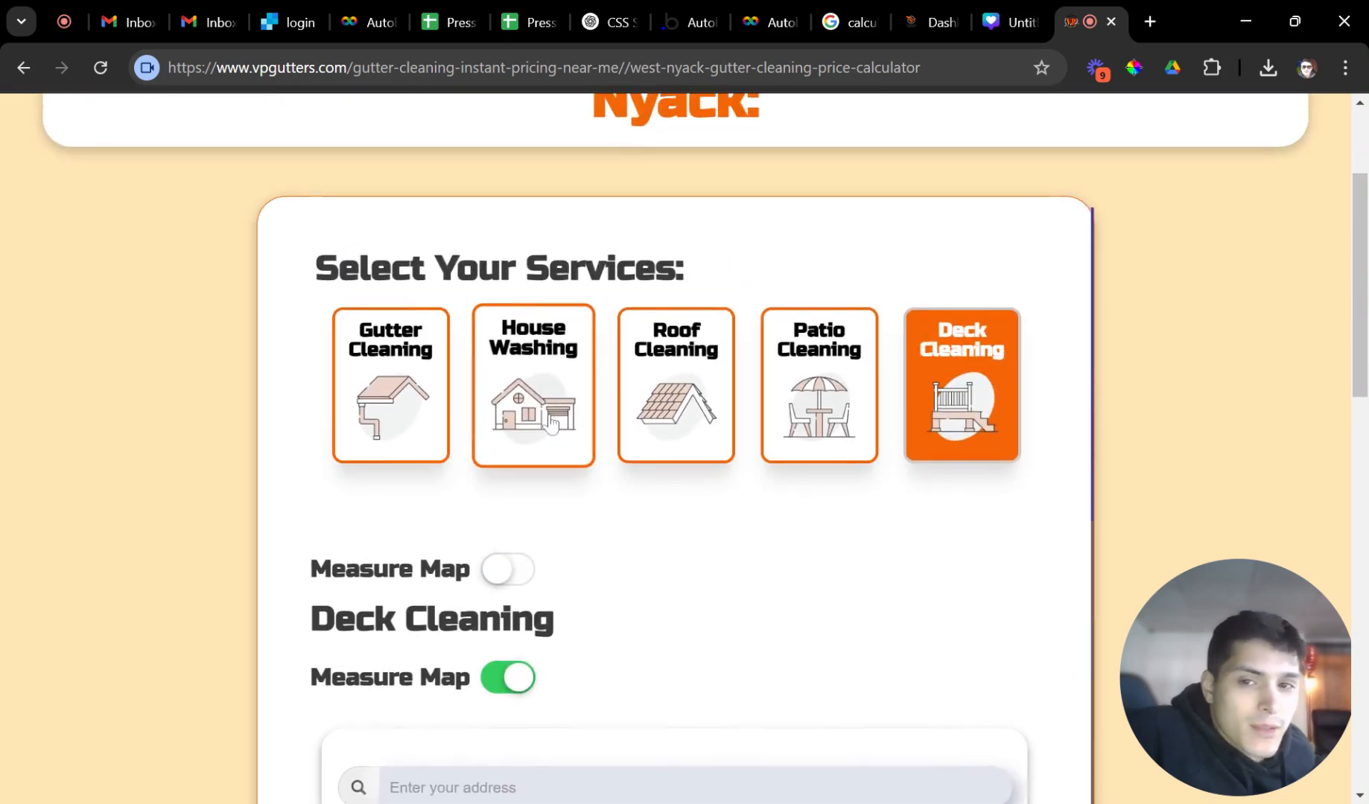
pyautogui.scroll(-3, 551, 423)
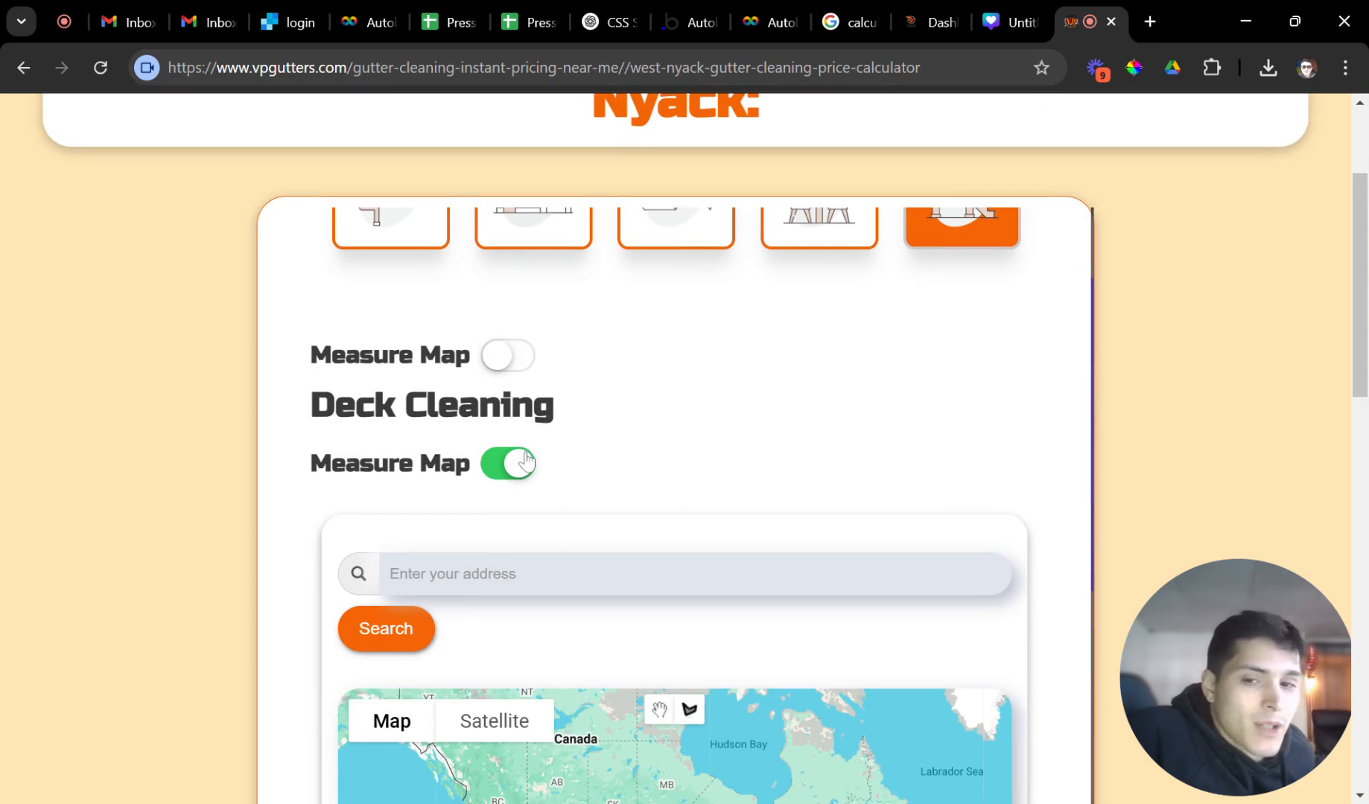
pyautogui.scroll(-1, 525, 465)
pyautogui.scroll(1, 574, 339)
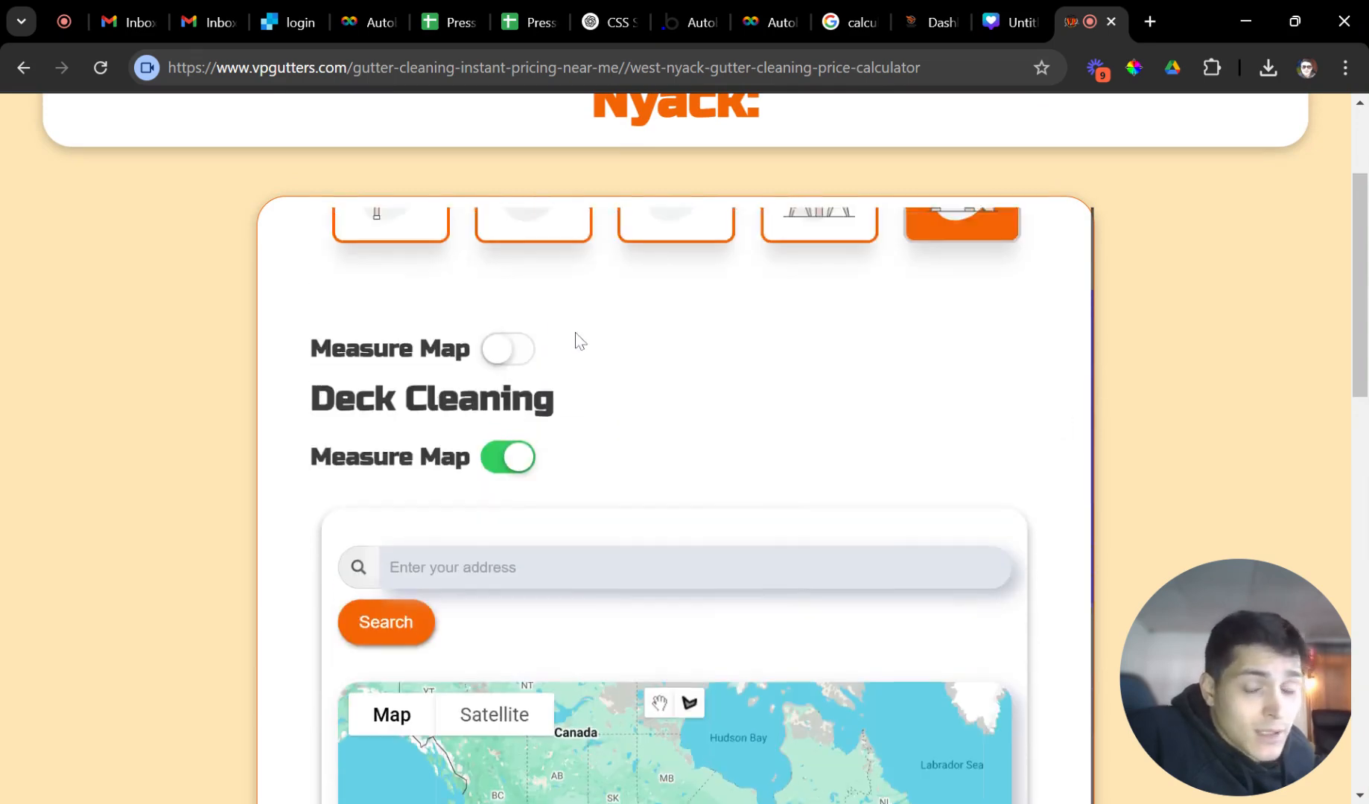
pyautogui.scroll(-2, 596, 372)
pyautogui.scroll(-9, 537, 393)
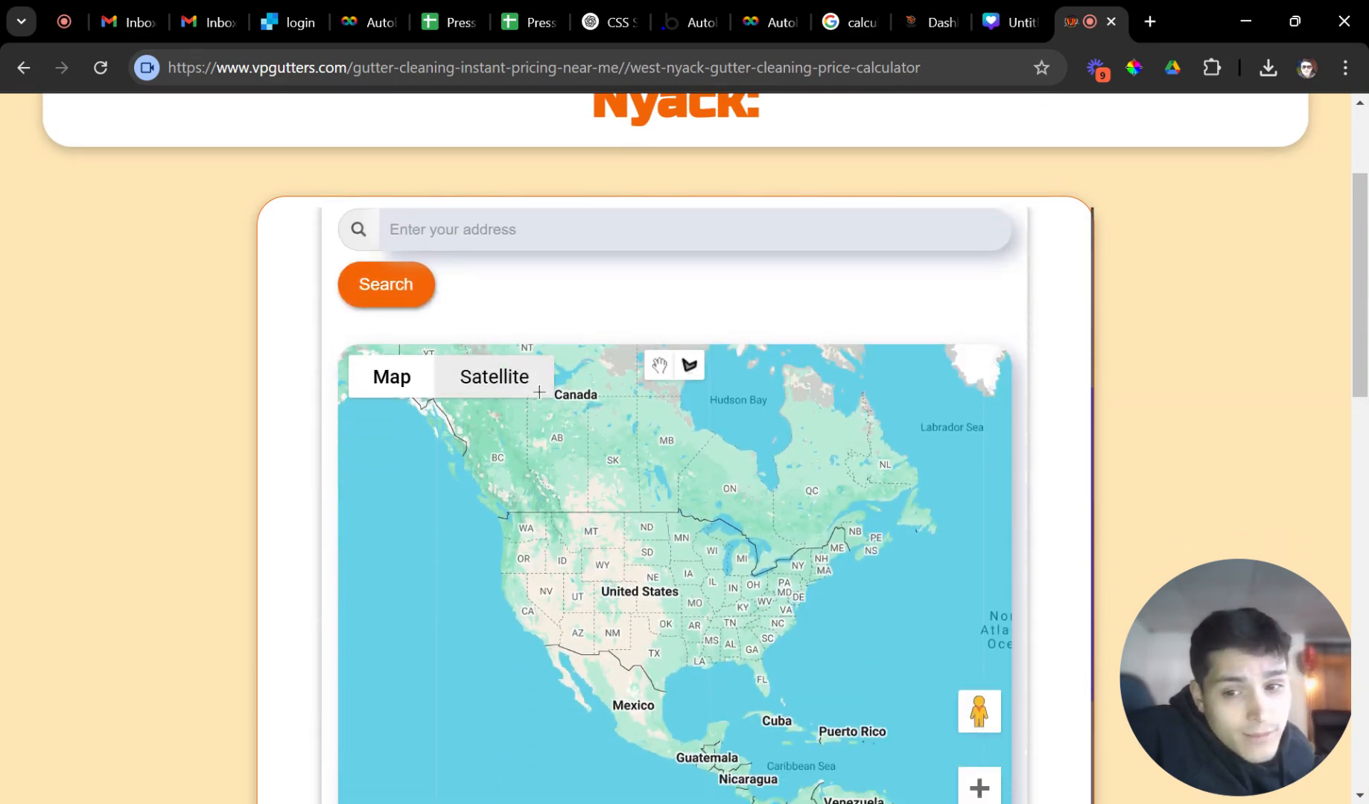
pyautogui.scroll(8, 720, 525)
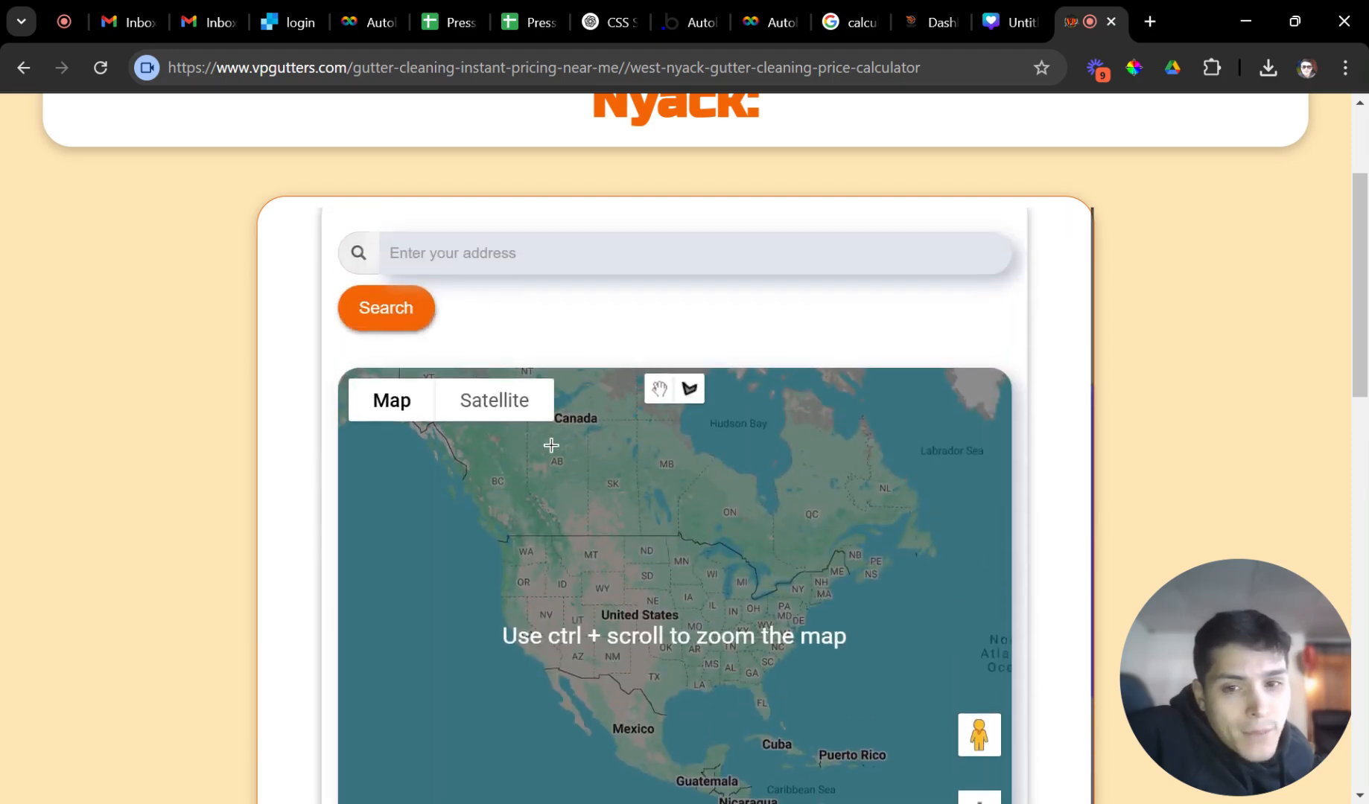
# Search for the property address on the map and switch to satellite view.
pyautogui.write('34')
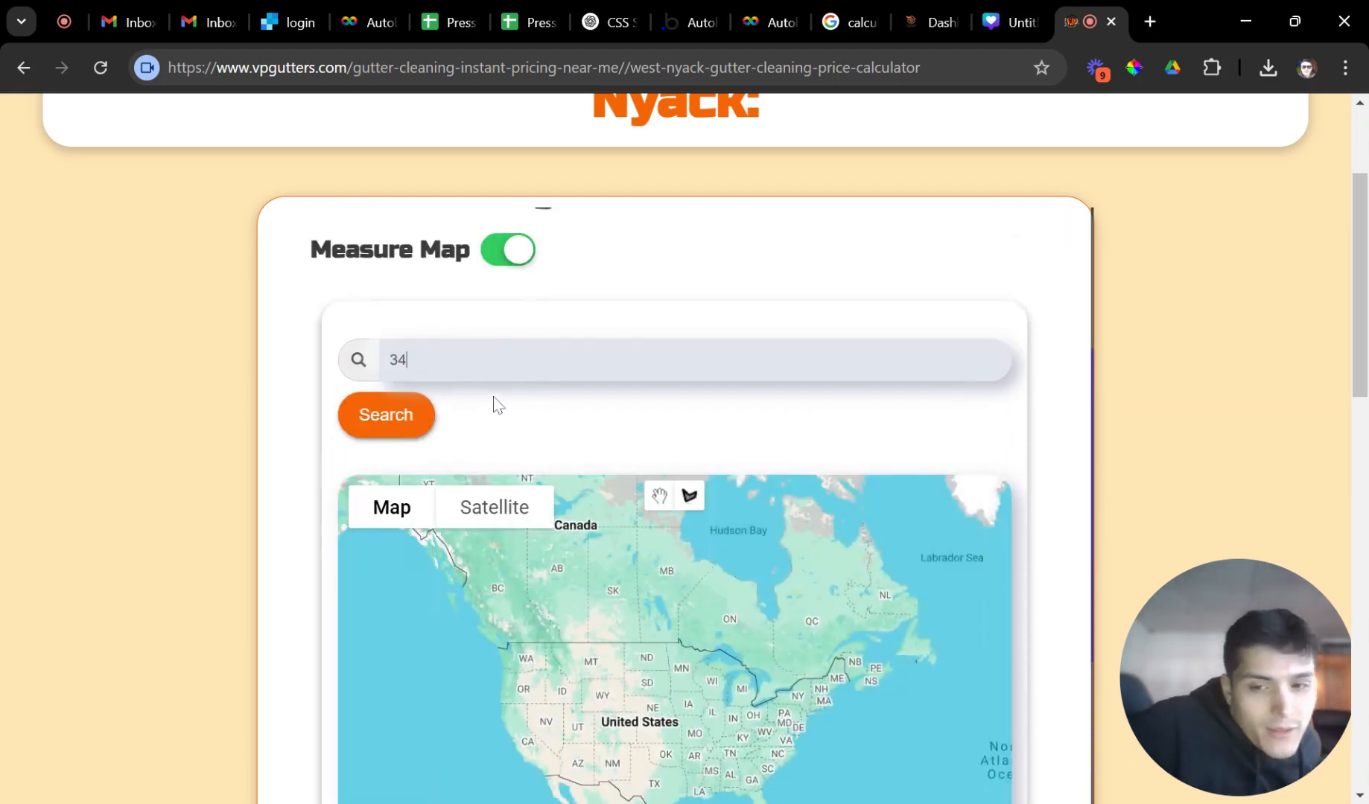
pyautogui.click(481, 397)
pyautogui.click(387, 420)
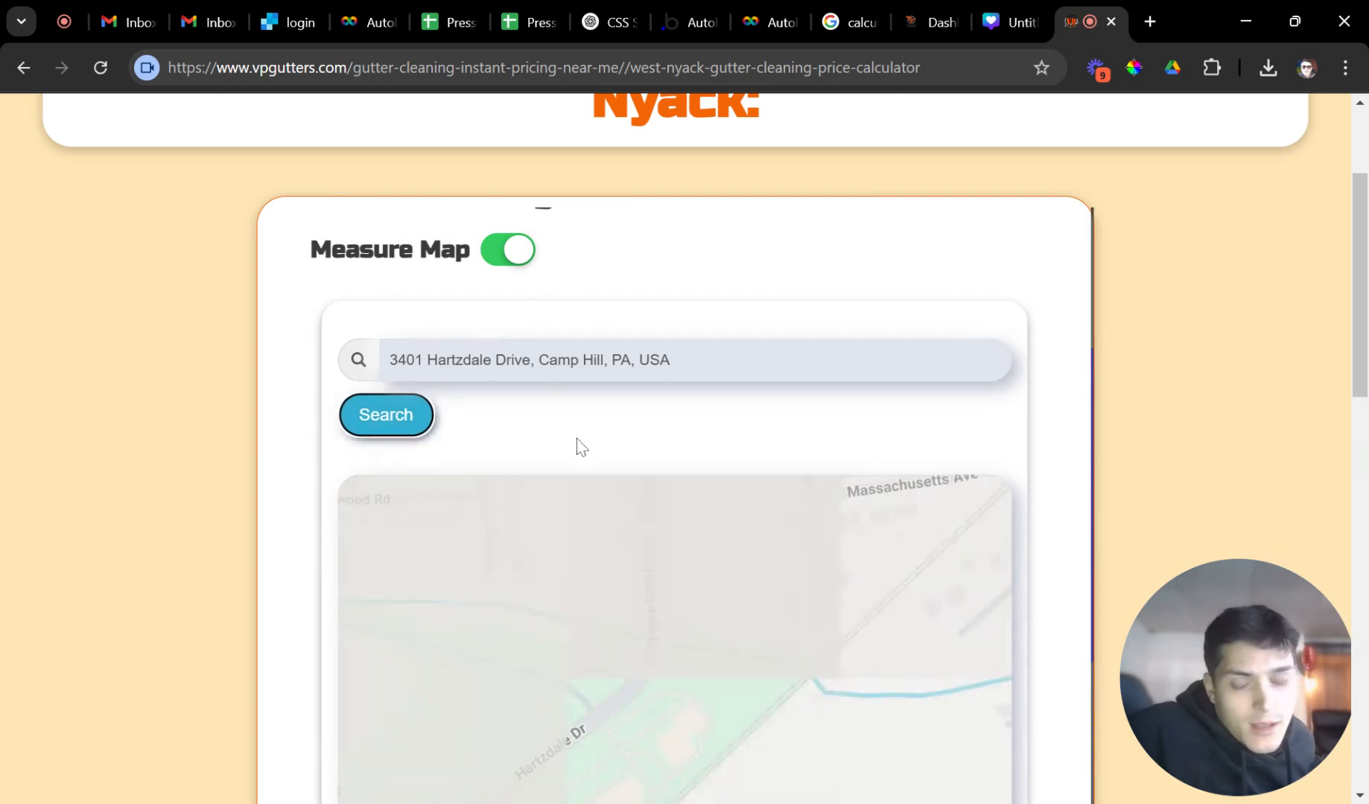
pyautogui.scroll(-3, 670, 521)
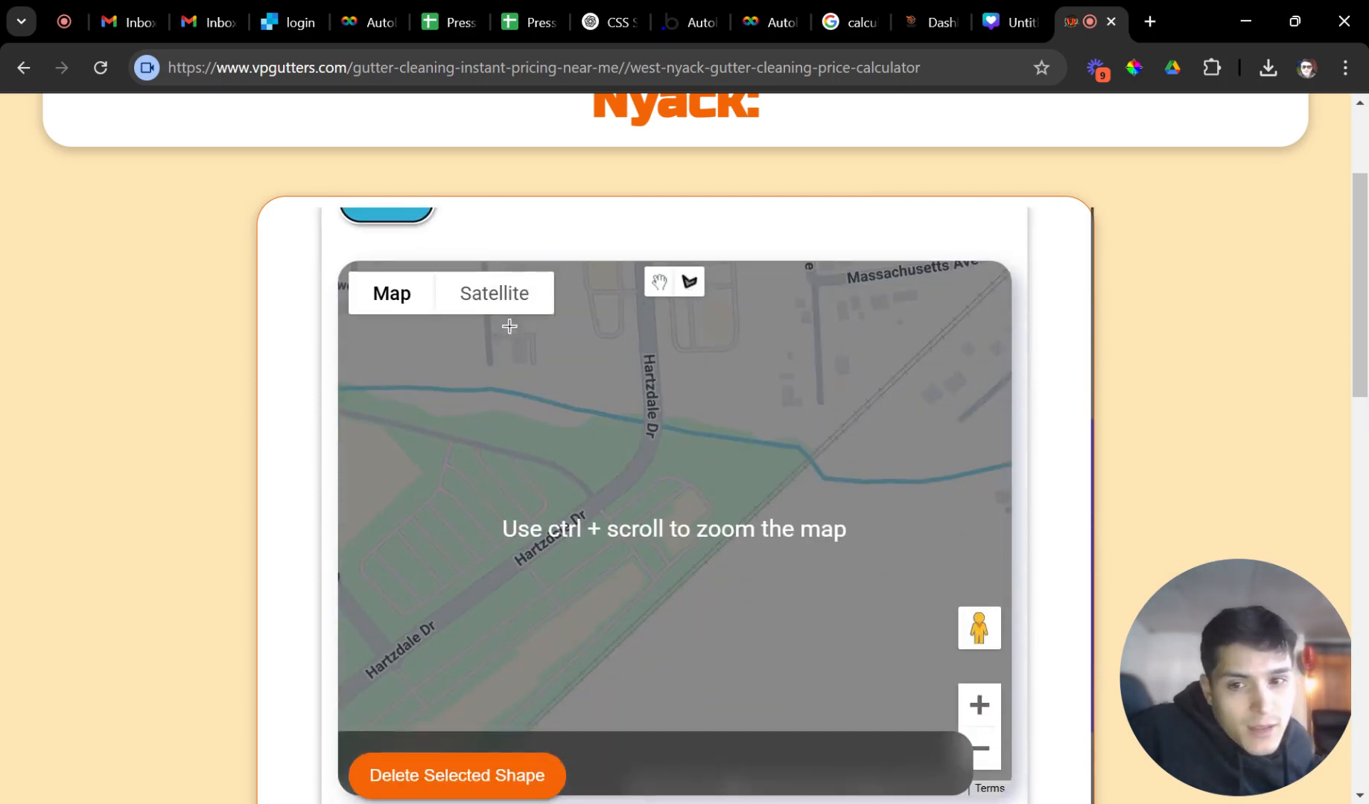
pyautogui.click(497, 298)
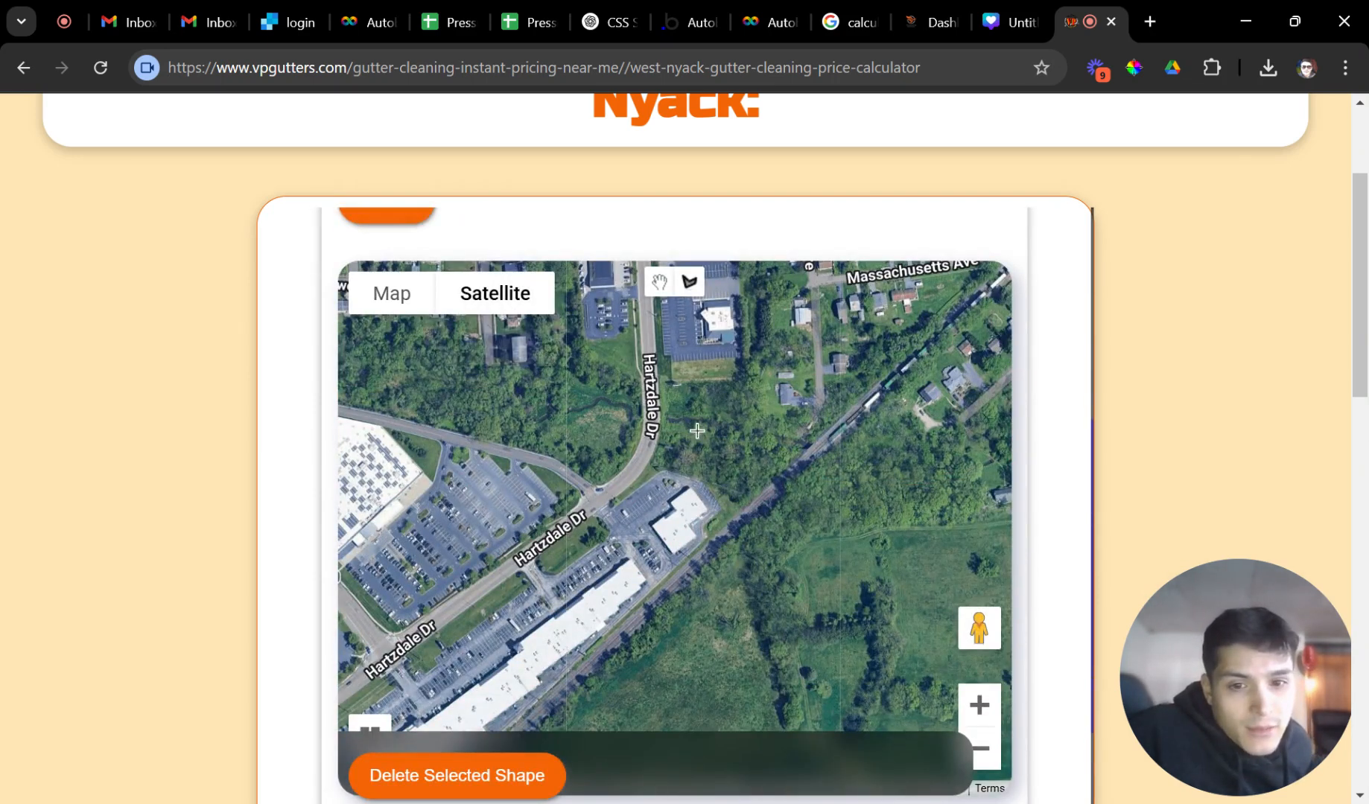
# Draw a test area shape of 12,969.43 ft², then delete it and pan toward the houses.
pyautogui.click(702, 457)
pyautogui.click(767, 437)
pyautogui.click(760, 416)
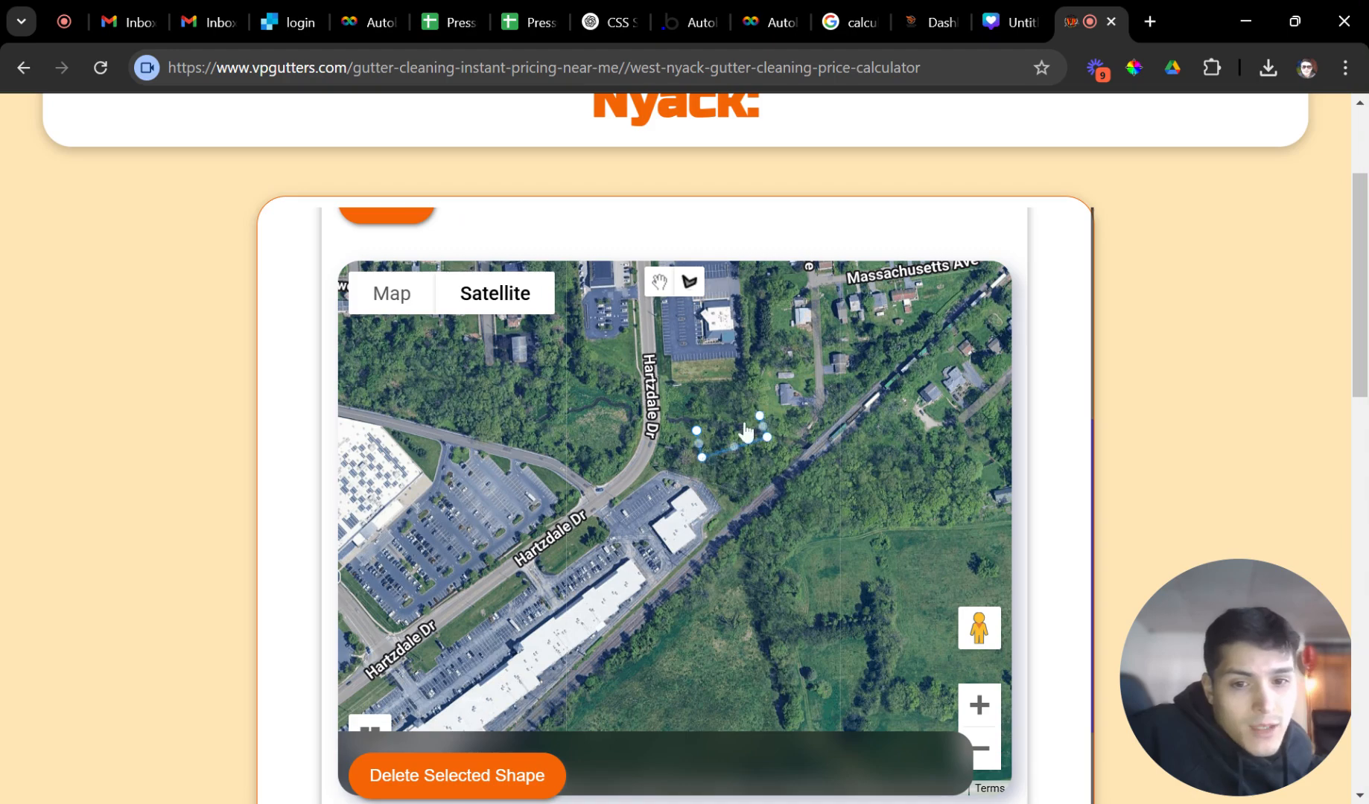
pyautogui.click(697, 431)
pyautogui.click(694, 442)
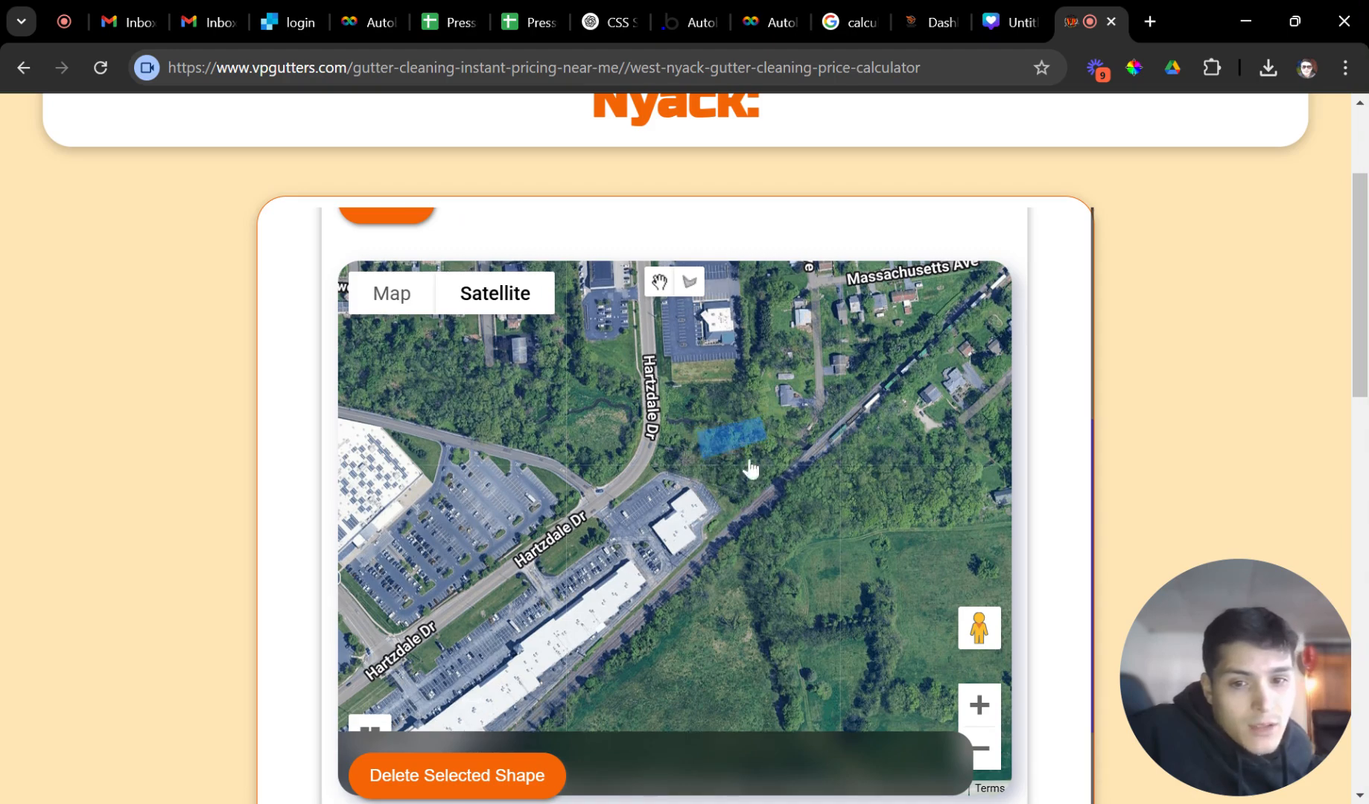
pyautogui.scroll(-5, 1027, 489)
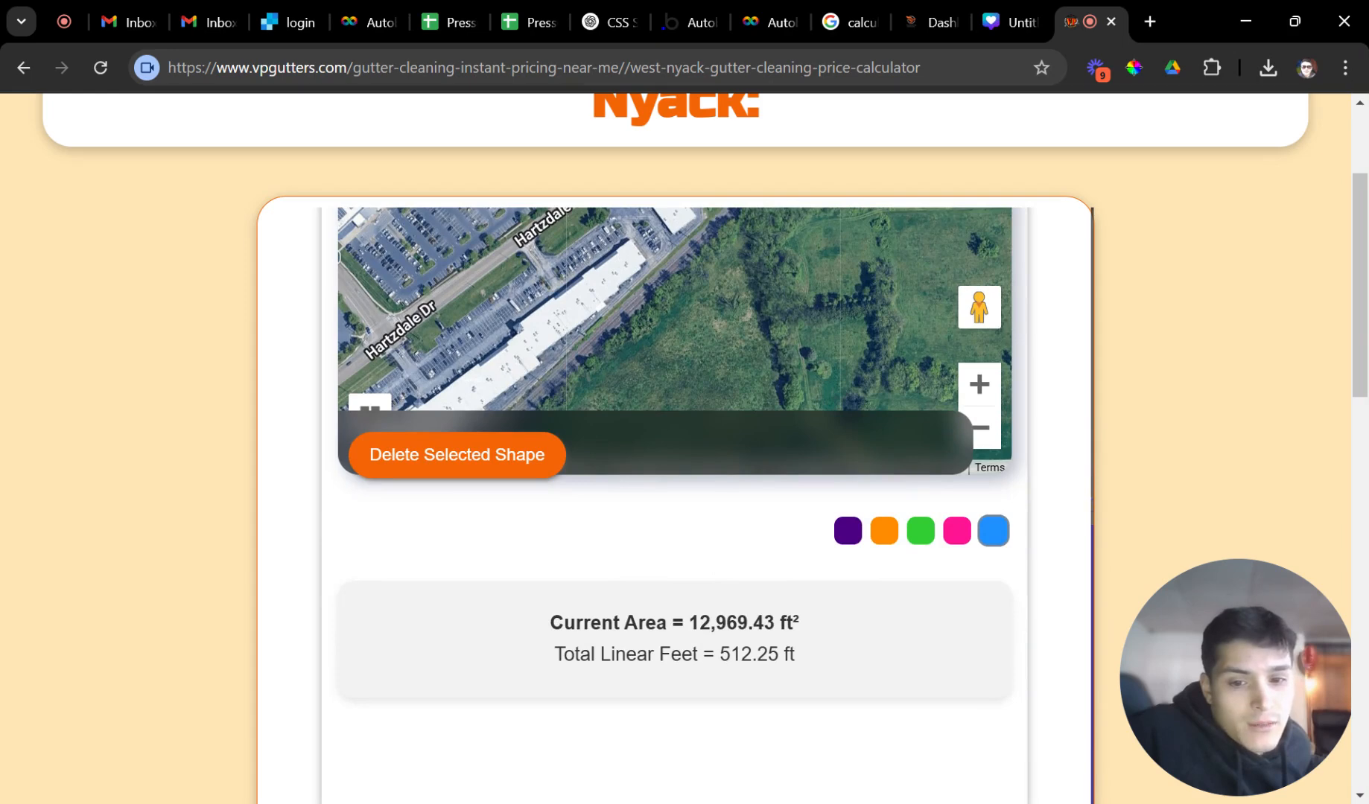
pyautogui.moveTo(701, 624); pyautogui.dragTo(749, 624)
pyautogui.scroll(3, 760, 621)
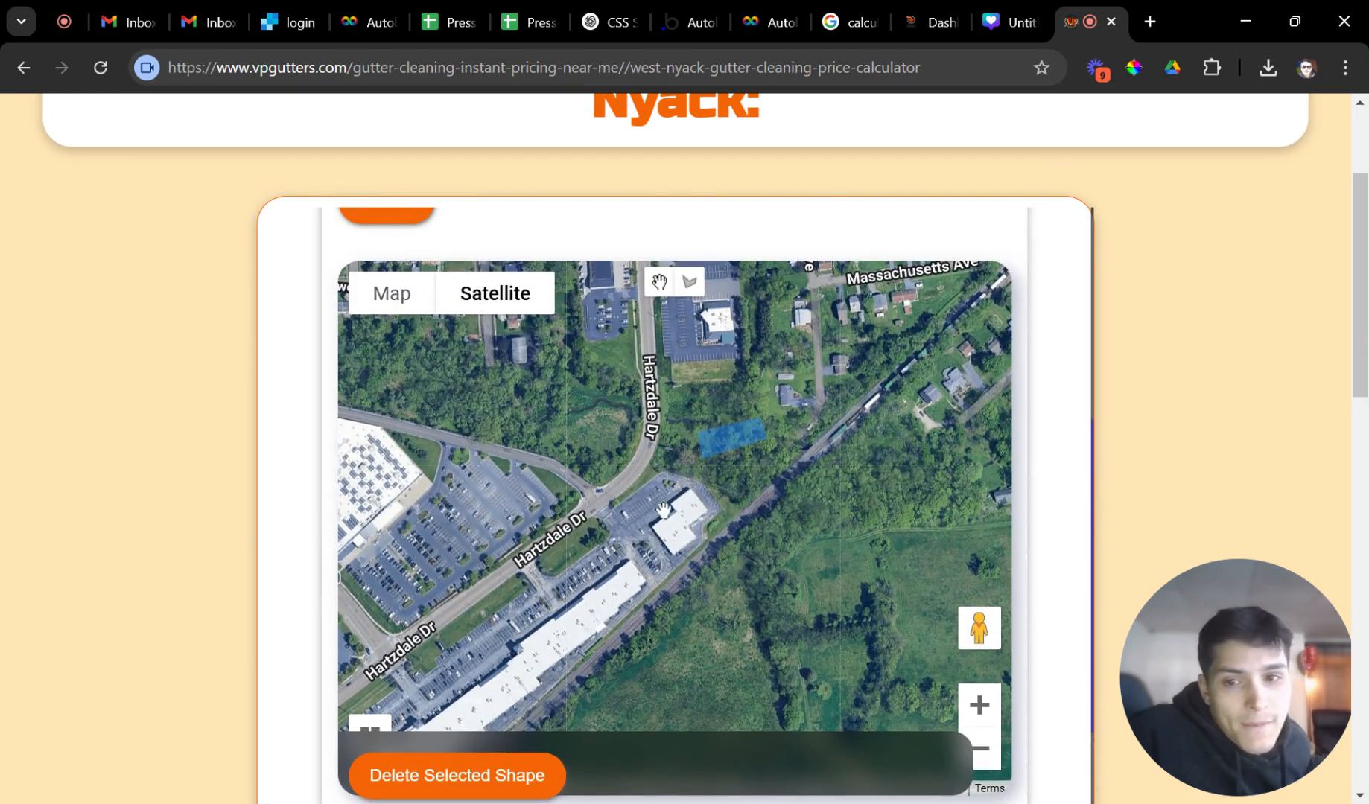
pyautogui.scroll(2, 945, 474)
pyautogui.scroll(-5, 752, 423)
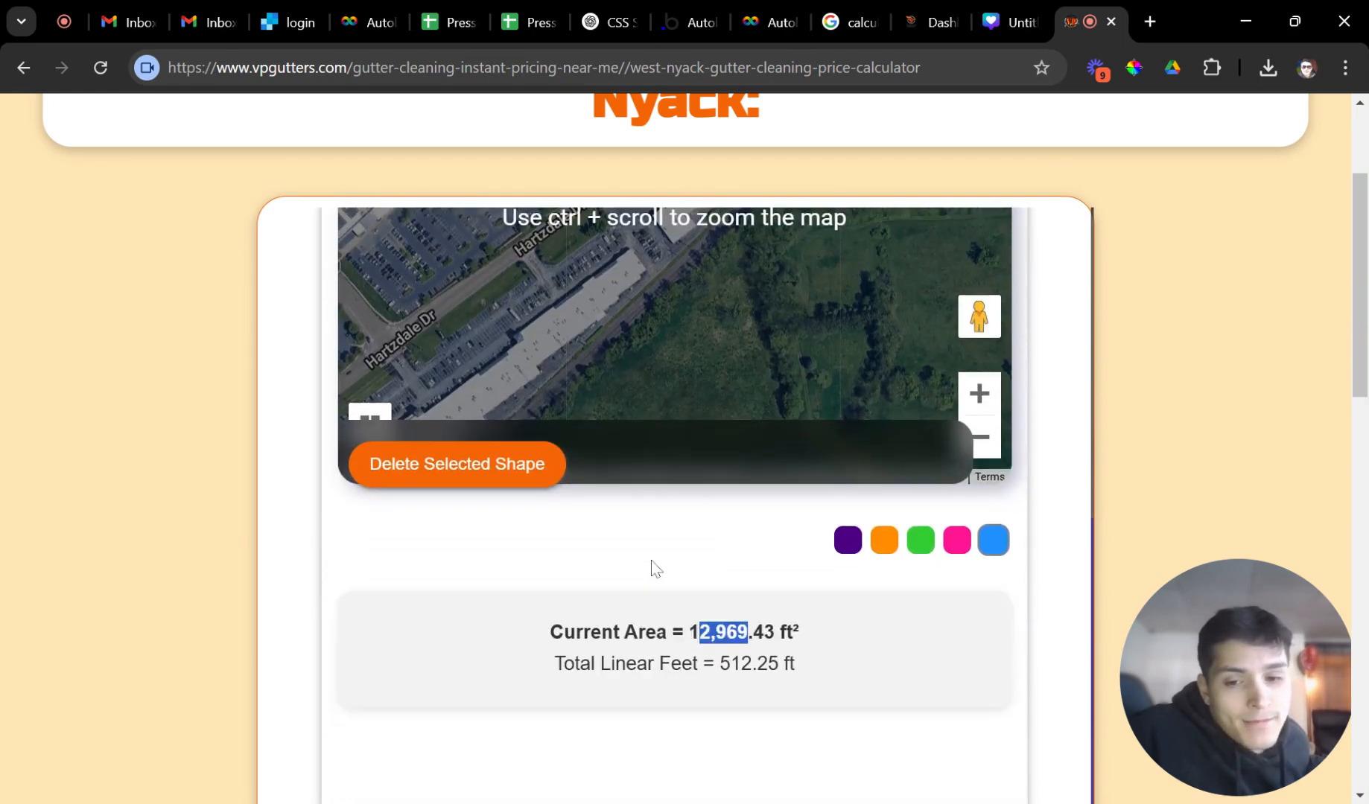
pyautogui.scroll(4, 722, 492)
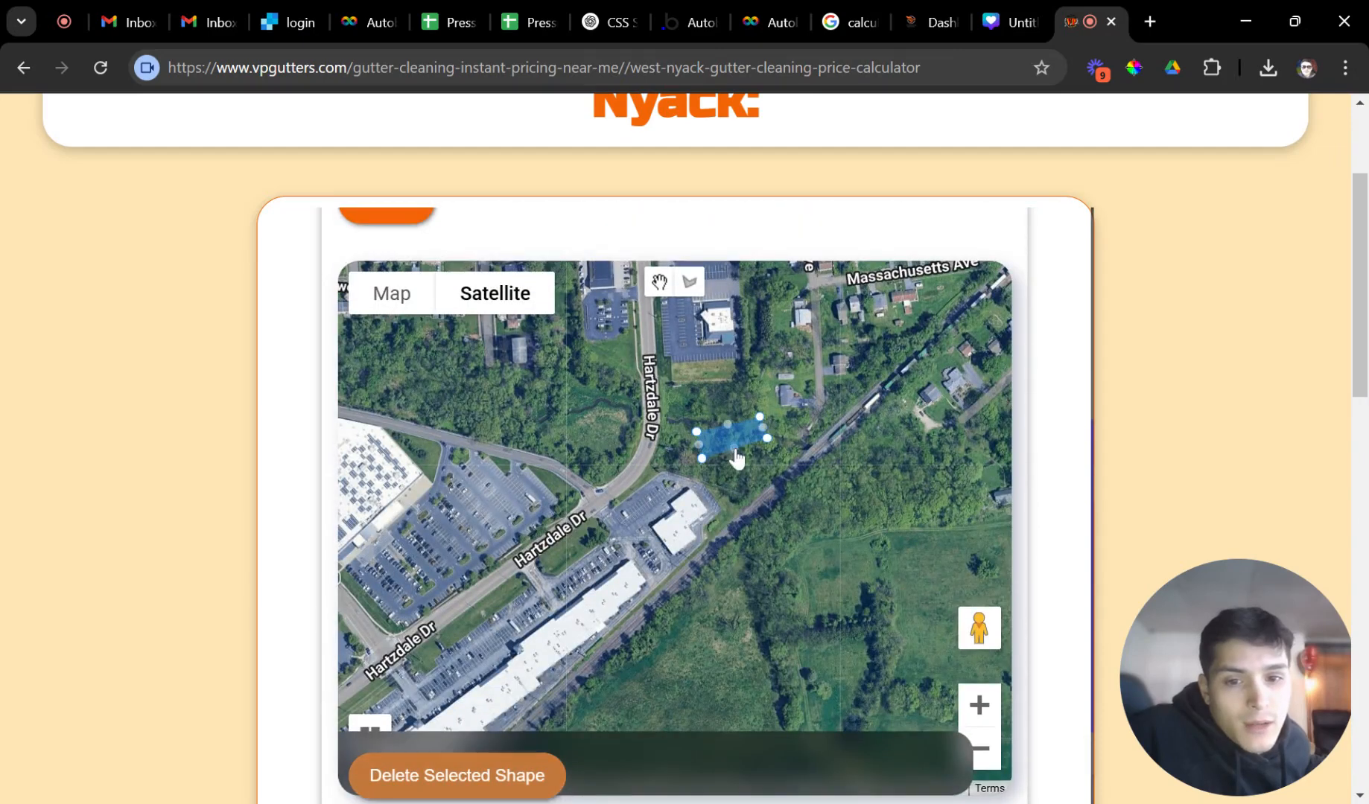
pyautogui.click(497, 784)
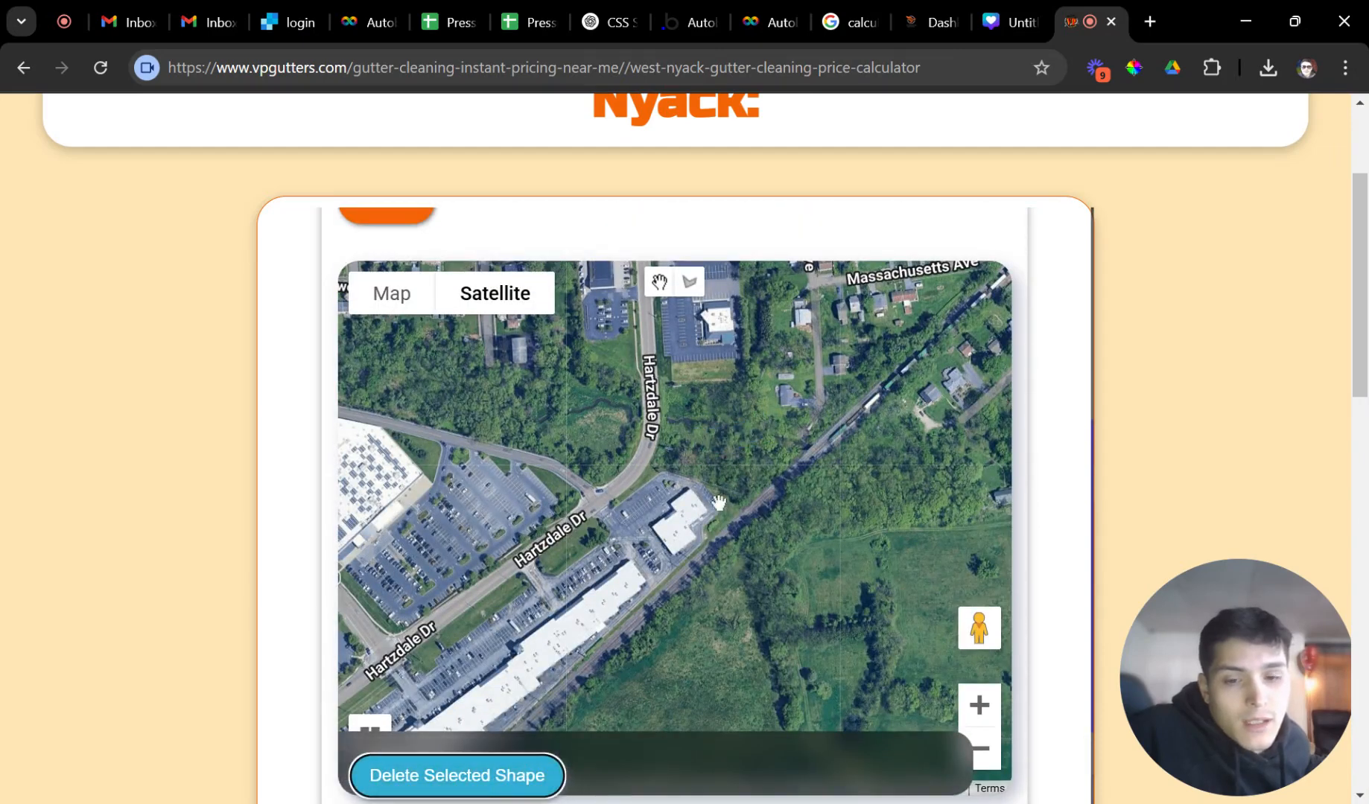
pyautogui.moveTo(825, 572); pyautogui.dragTo(639, 623)
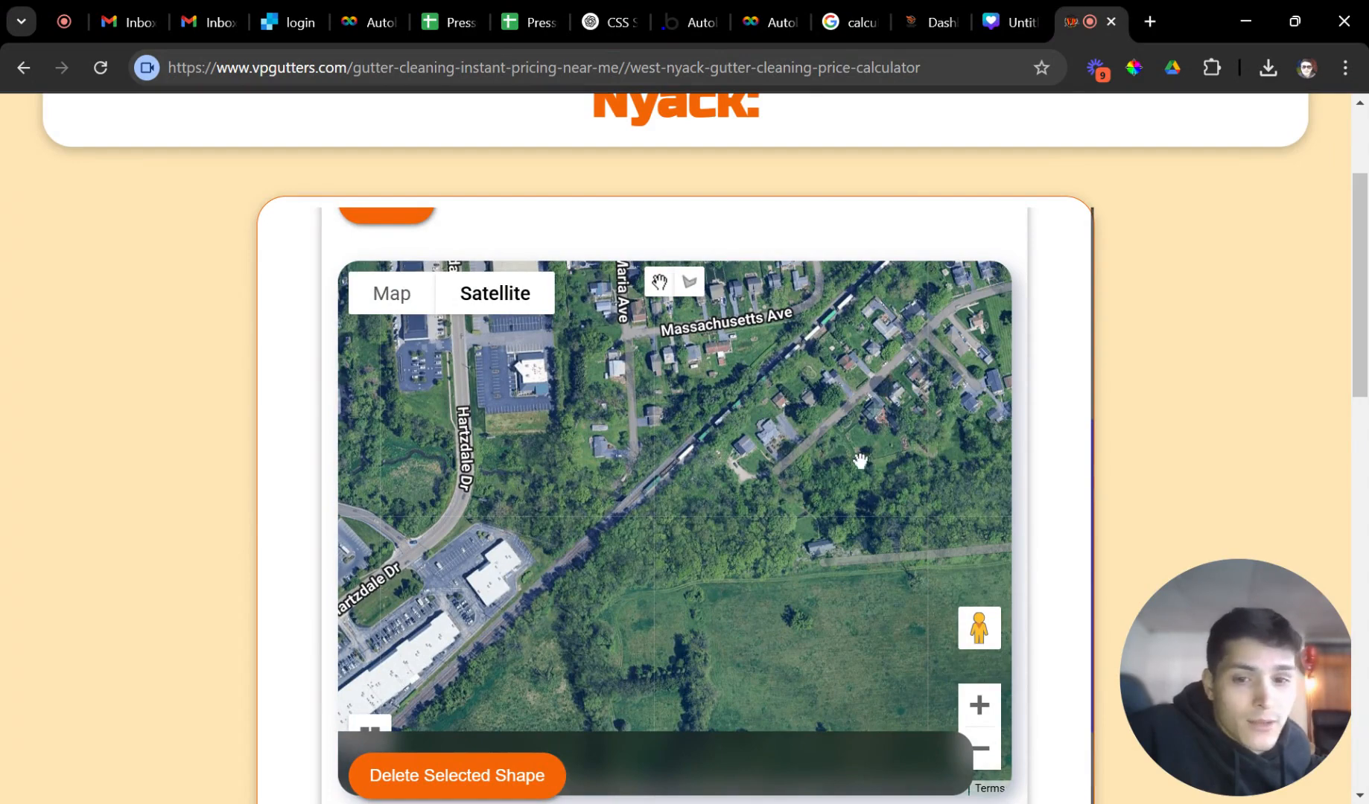
# Switch to the overhead view and trace a rough closed outline around the deck.
pyautogui.scroll(5, 791, 436)
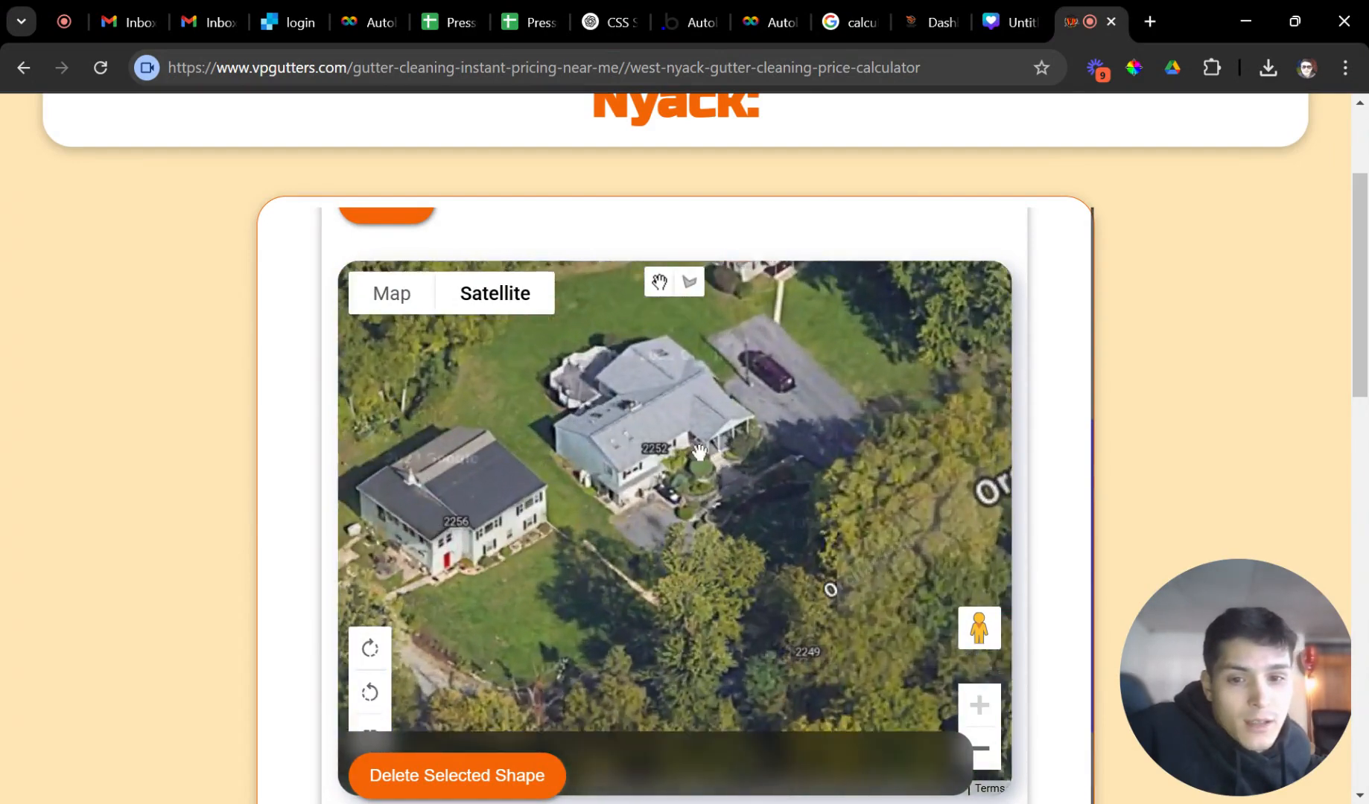
pyautogui.scroll(3, 698, 450)
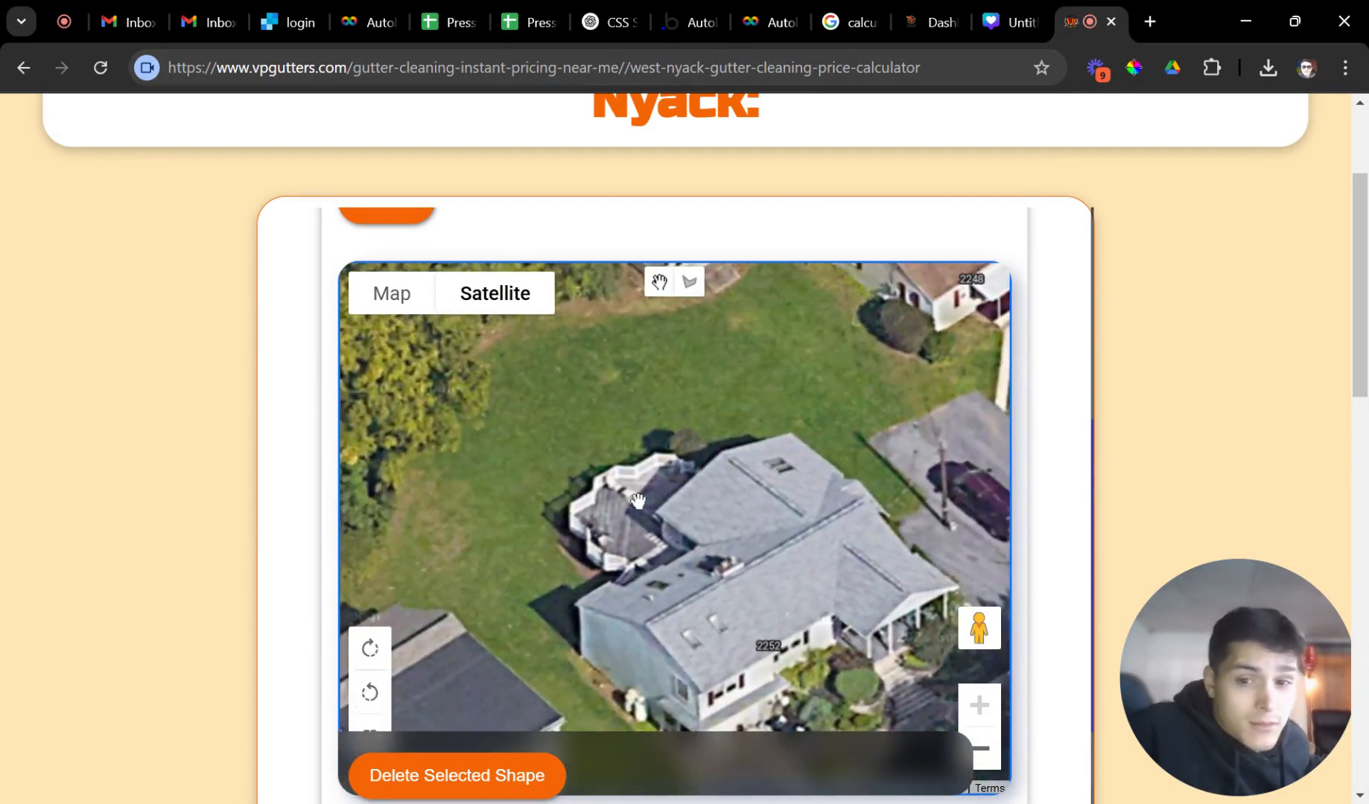
pyautogui.click(380, 729)
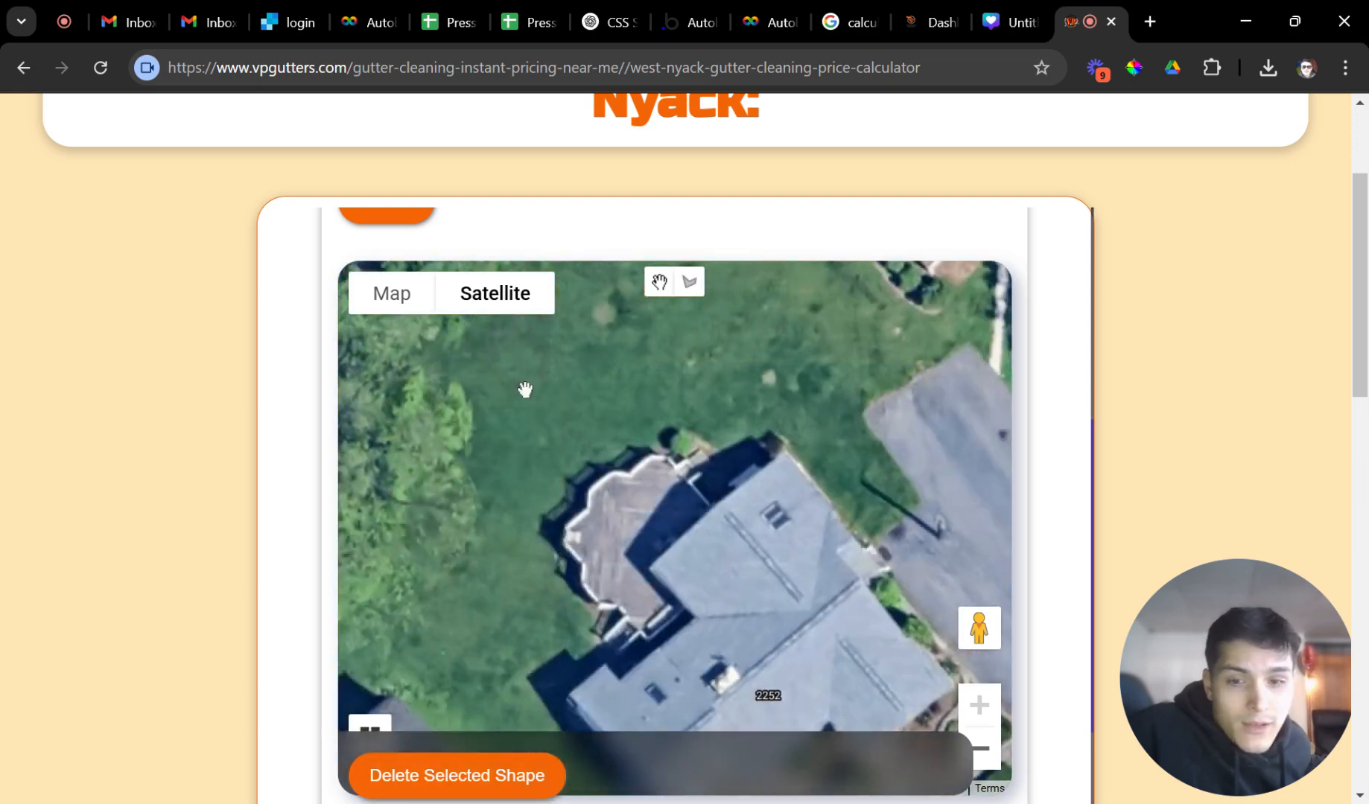
pyautogui.click(691, 283)
pyautogui.click(713, 515)
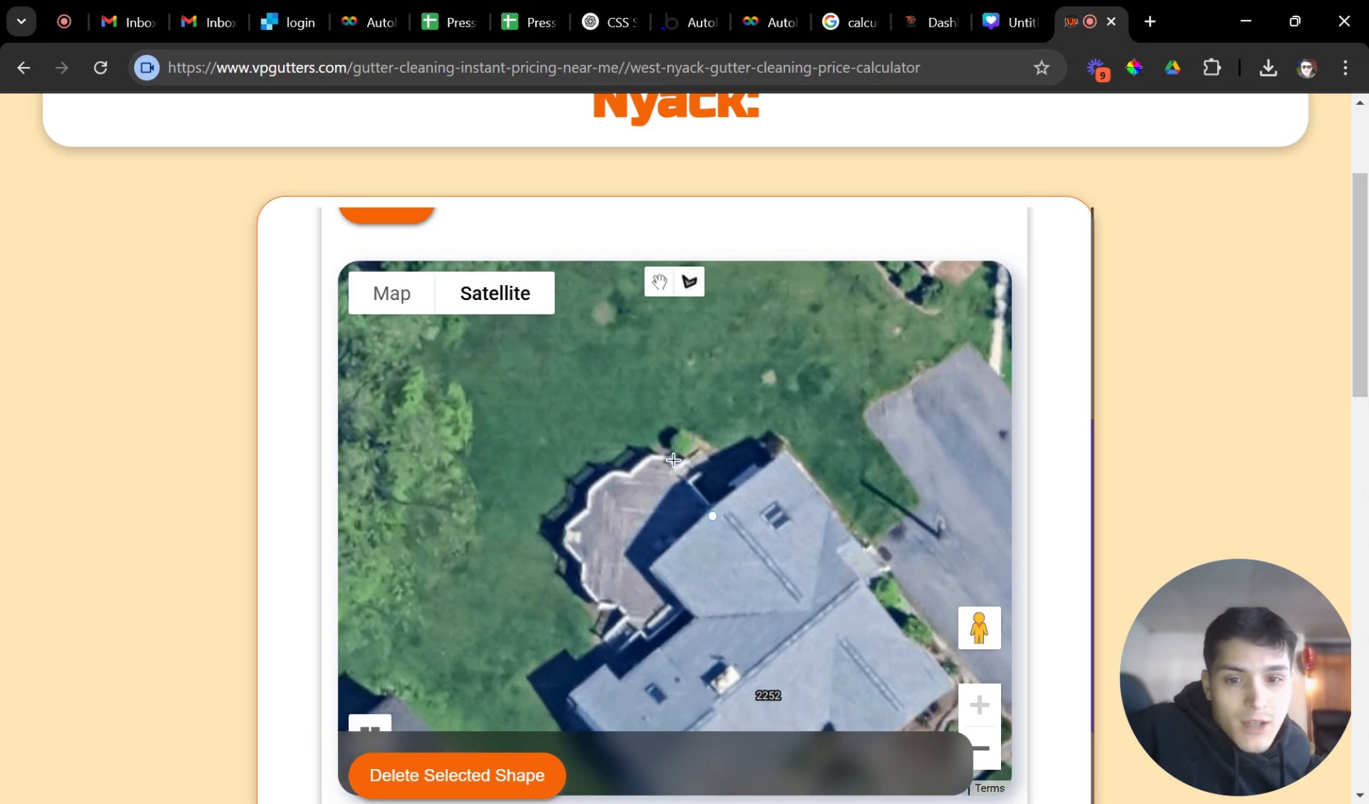
pyautogui.doubleClick(671, 456)
pyautogui.click(652, 458)
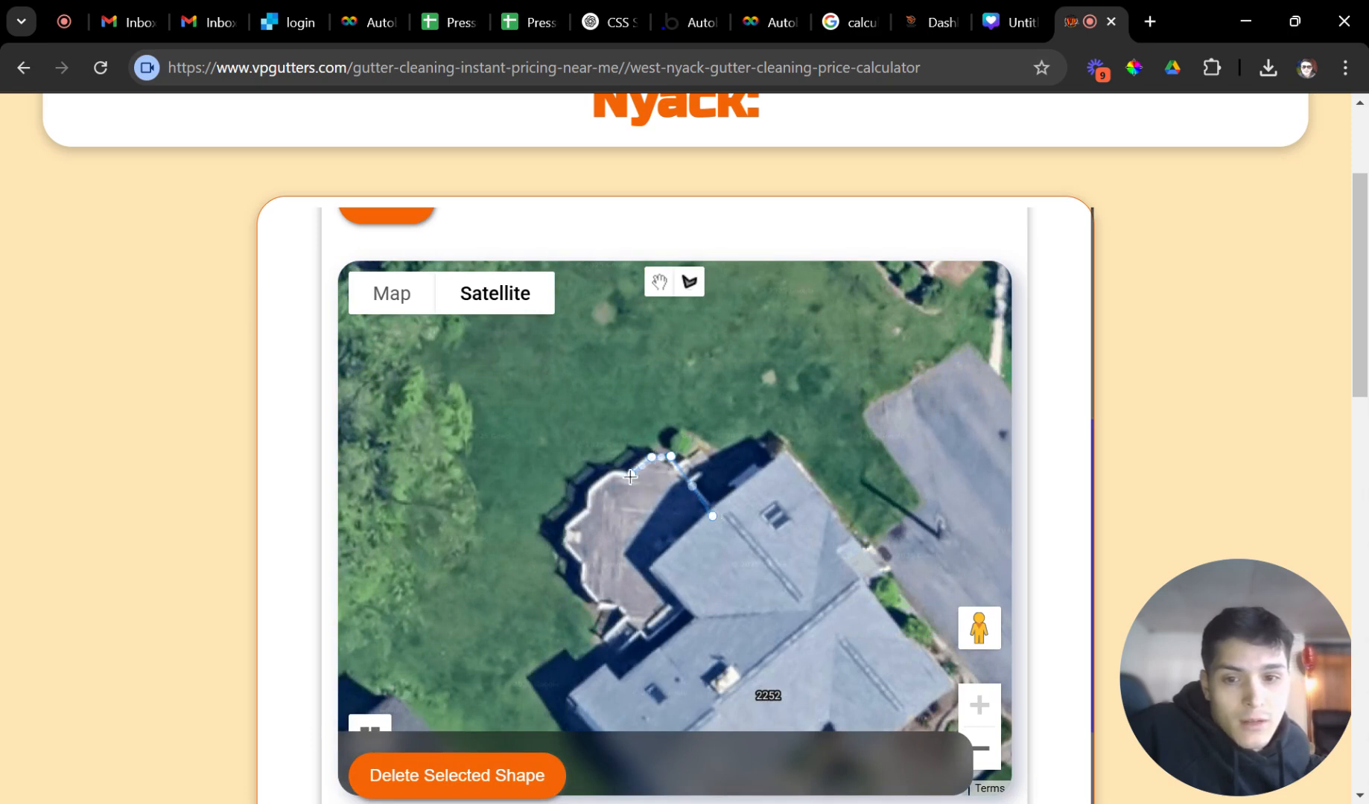
pyautogui.click(617, 478)
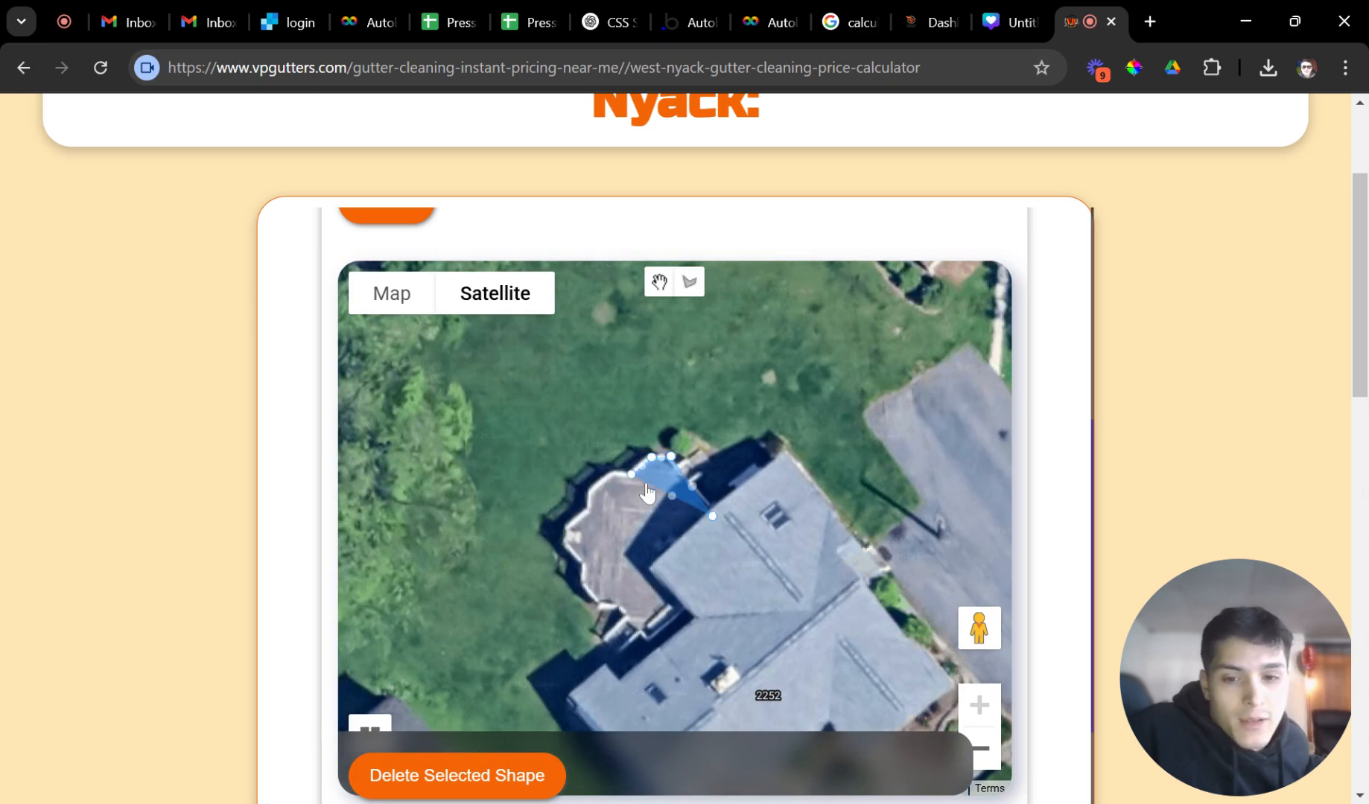
# Adjust the outline's corners to fit the deck, undo one edit, then delete the shape.
pyautogui.moveTo(630, 477); pyautogui.dragTo(629, 482)
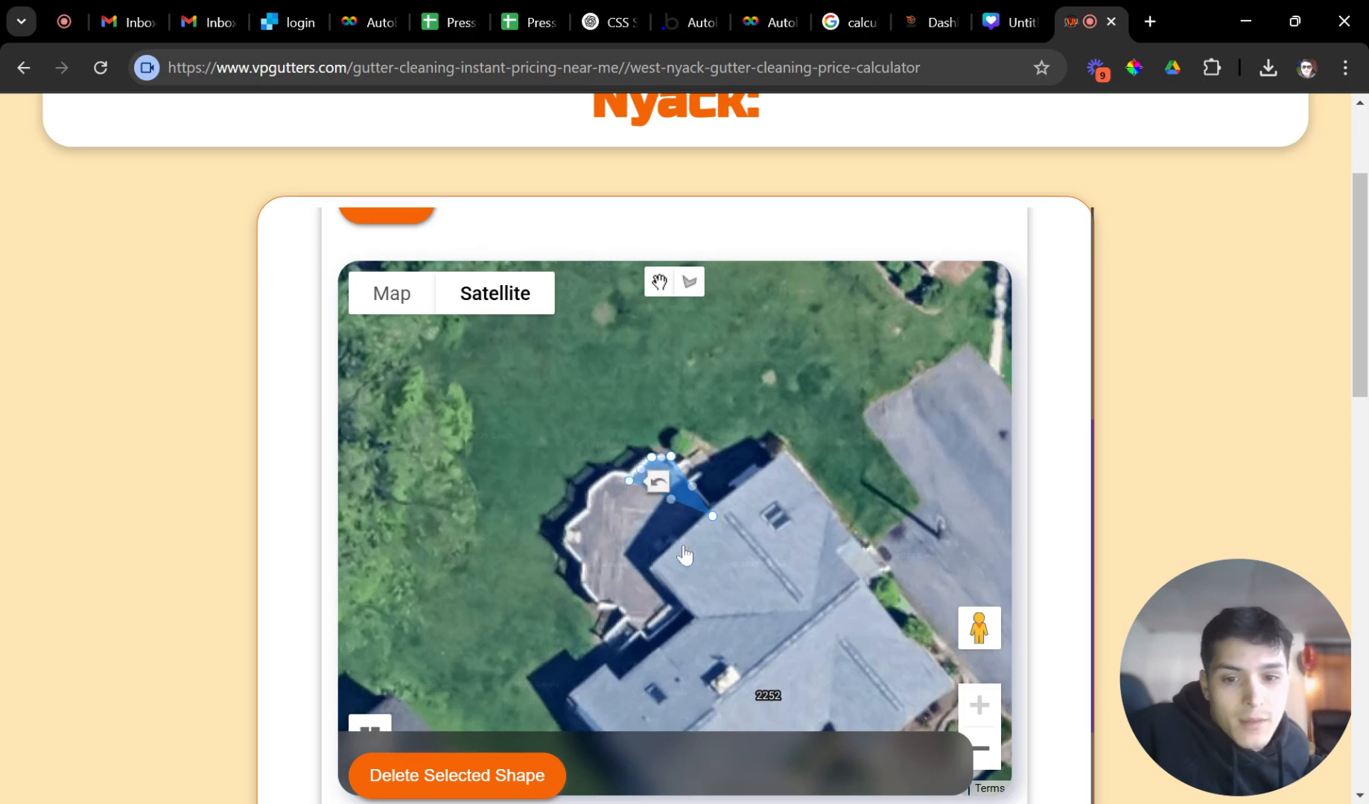
pyautogui.moveTo(672, 499); pyautogui.dragTo(693, 633)
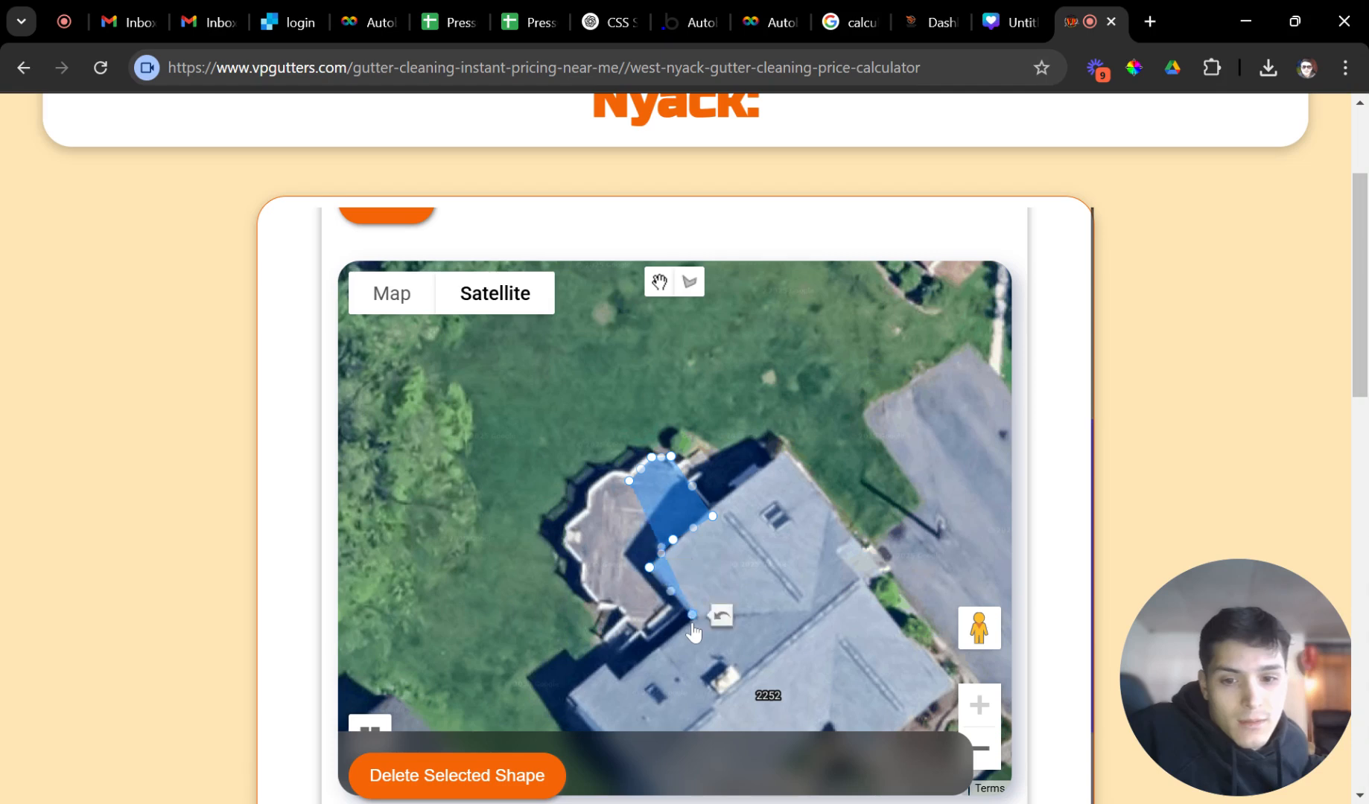
pyautogui.moveTo(632, 587); pyautogui.dragTo(650, 556)
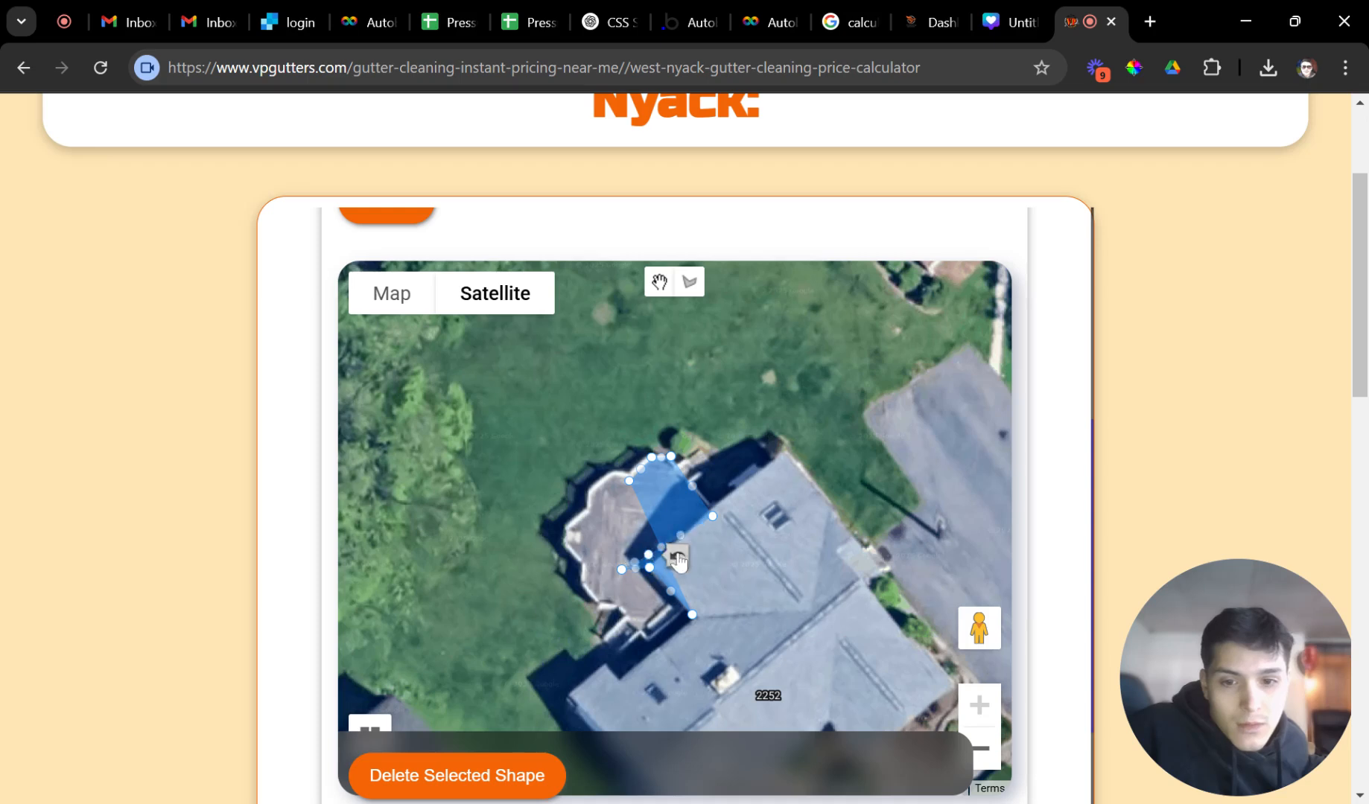
pyautogui.click(678, 556)
pyautogui.scroll(-2, 594, 494)
pyautogui.click(489, 666)
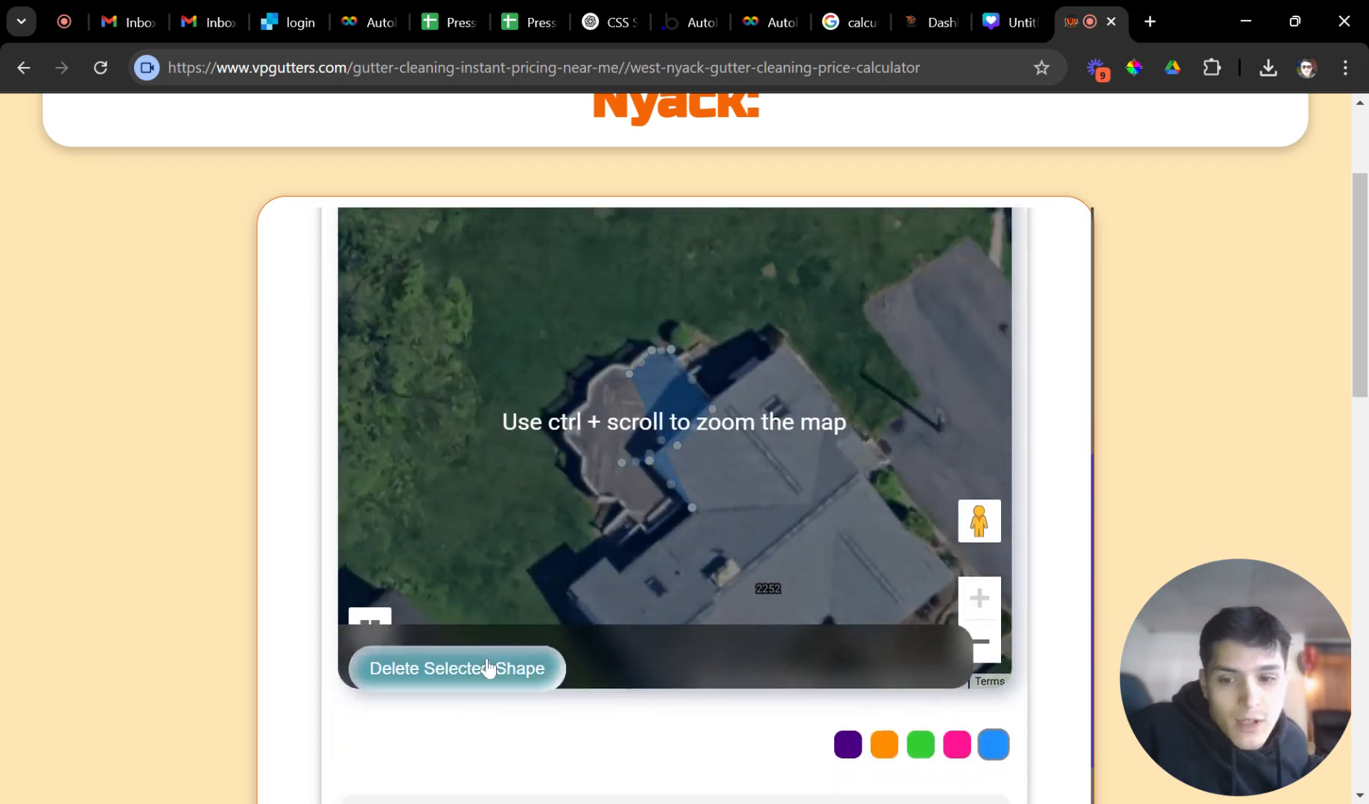
pyautogui.scroll(2, 636, 550)
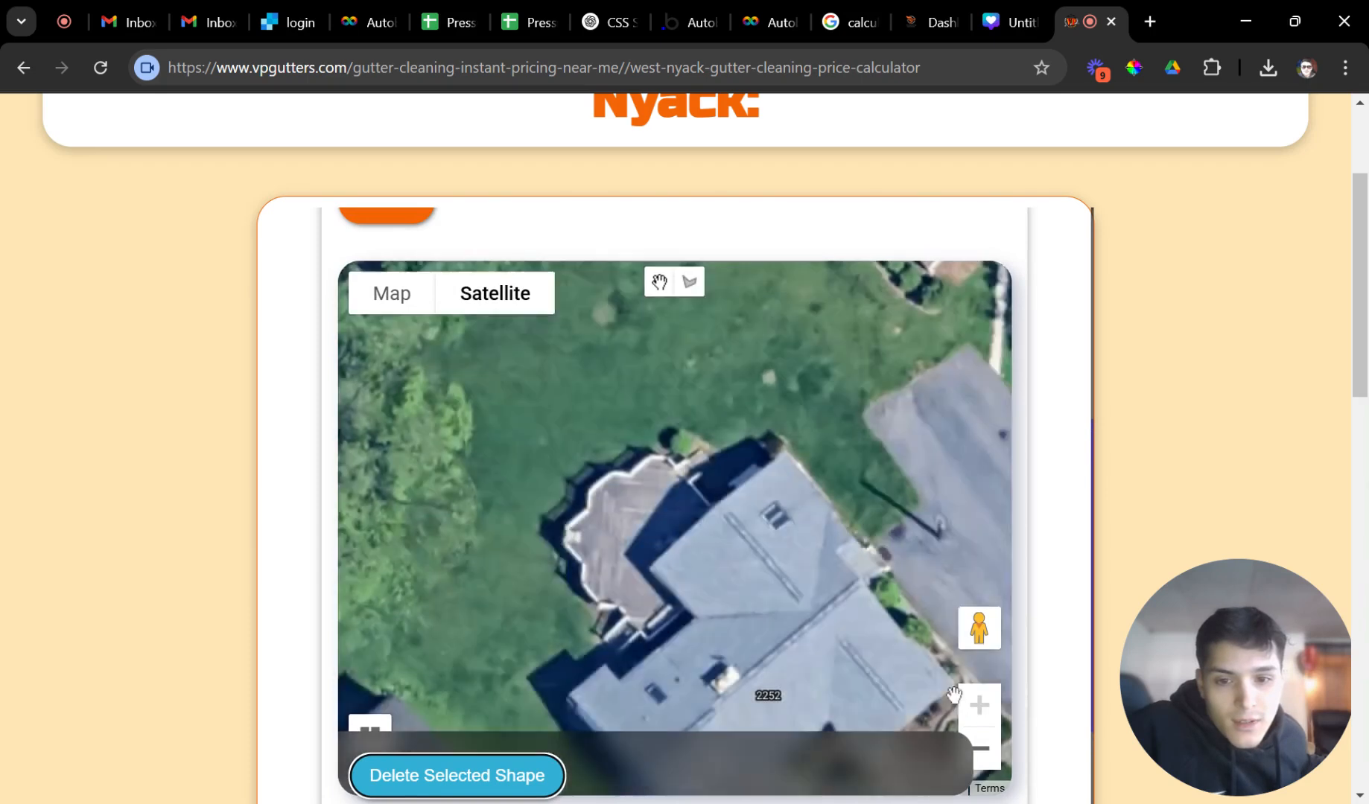
# Trace a new polygon around the deck, giving a Current Area of 424.69 ft².
pyautogui.click(690, 283)
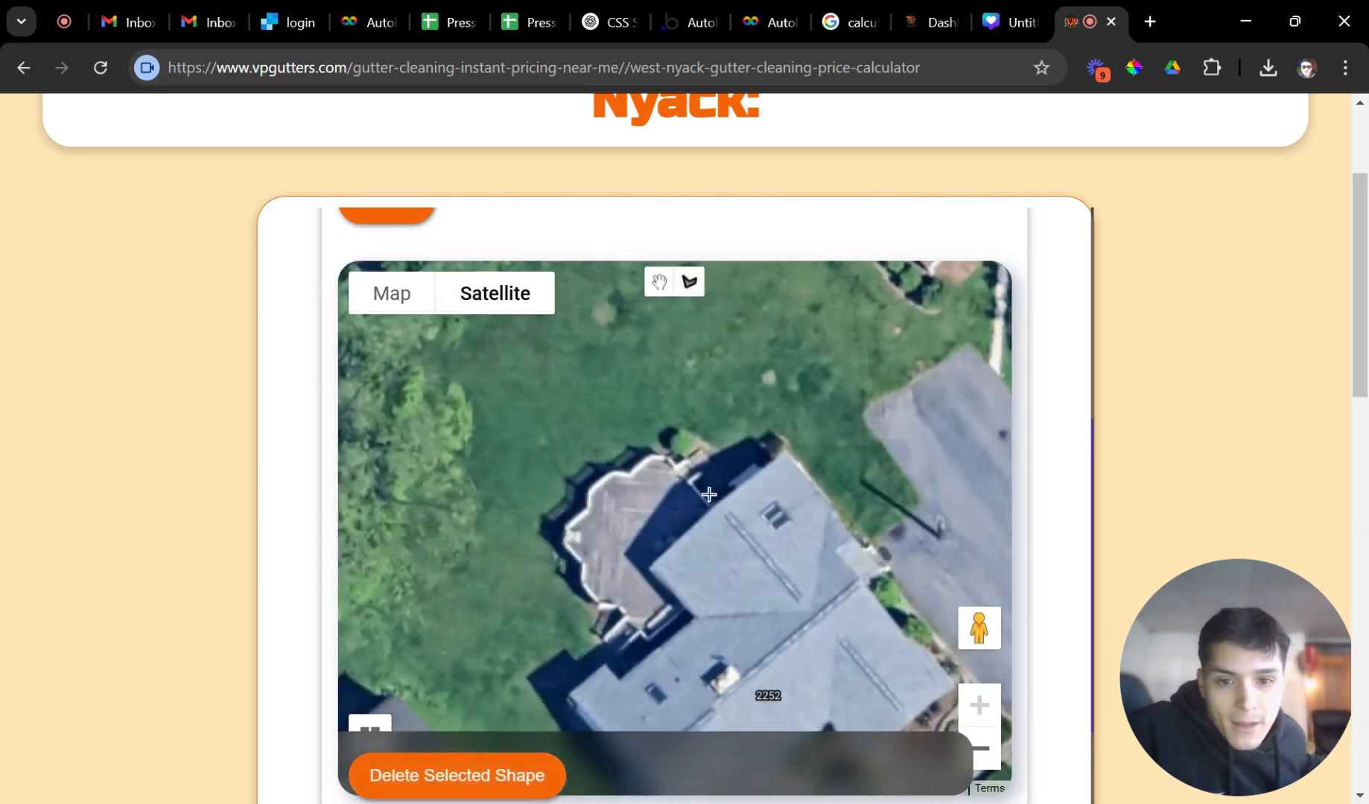
pyautogui.click(709, 518)
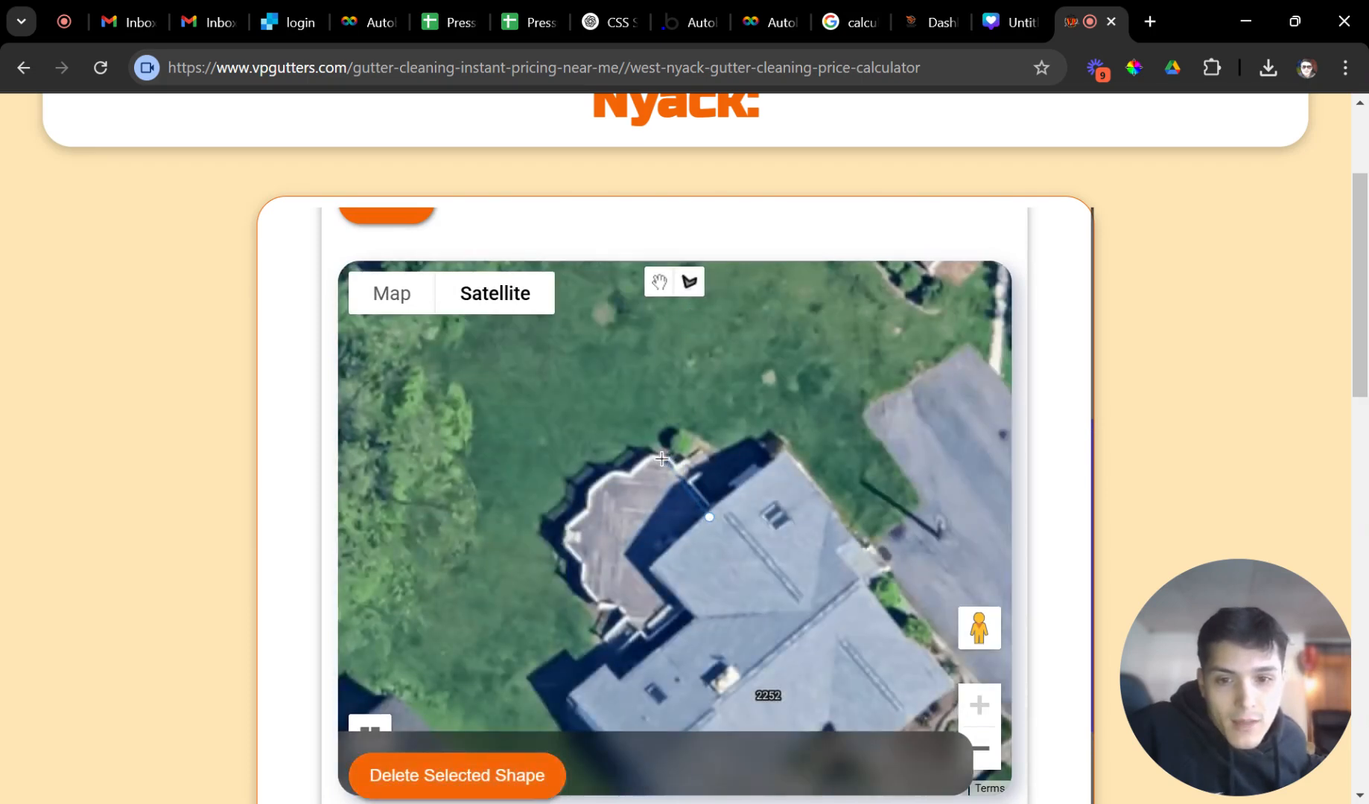
pyautogui.click(631, 475)
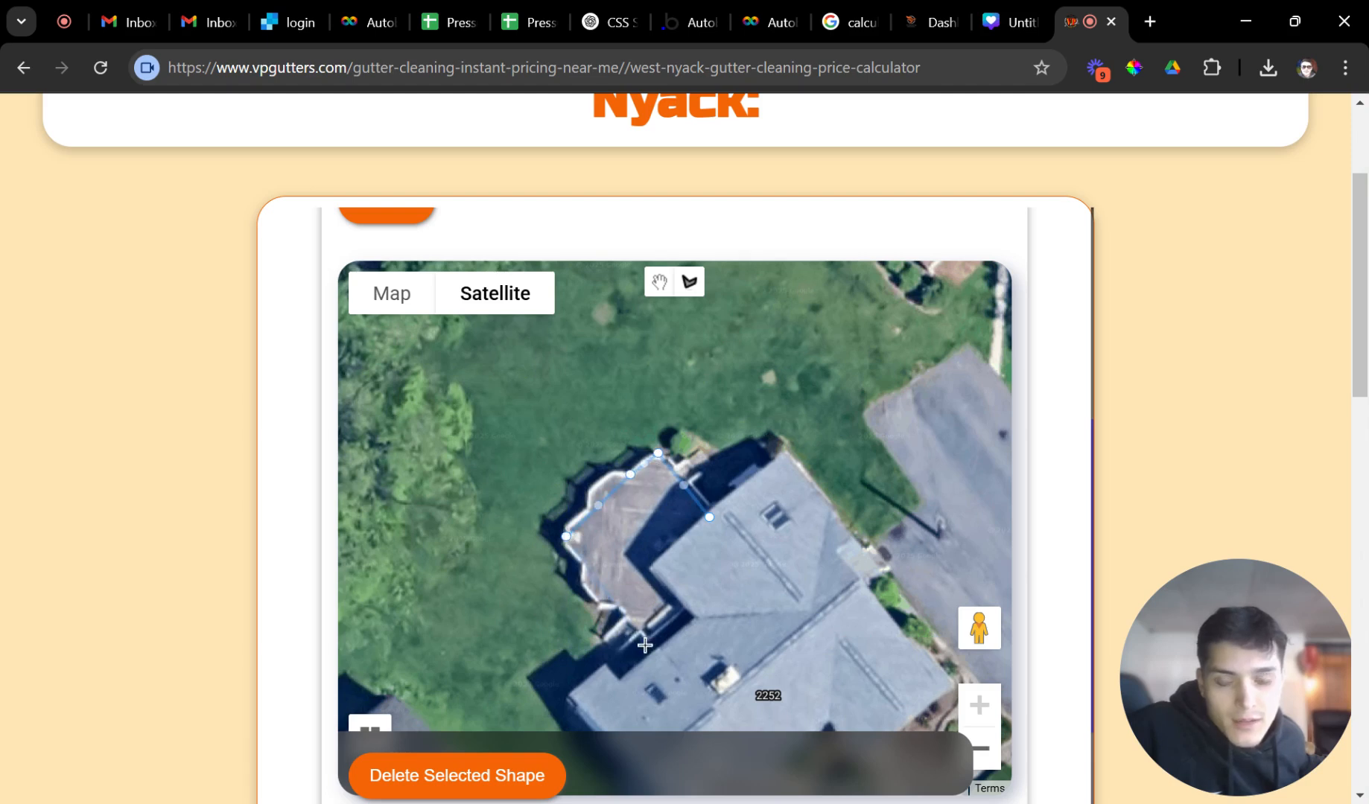
pyautogui.click(655, 654)
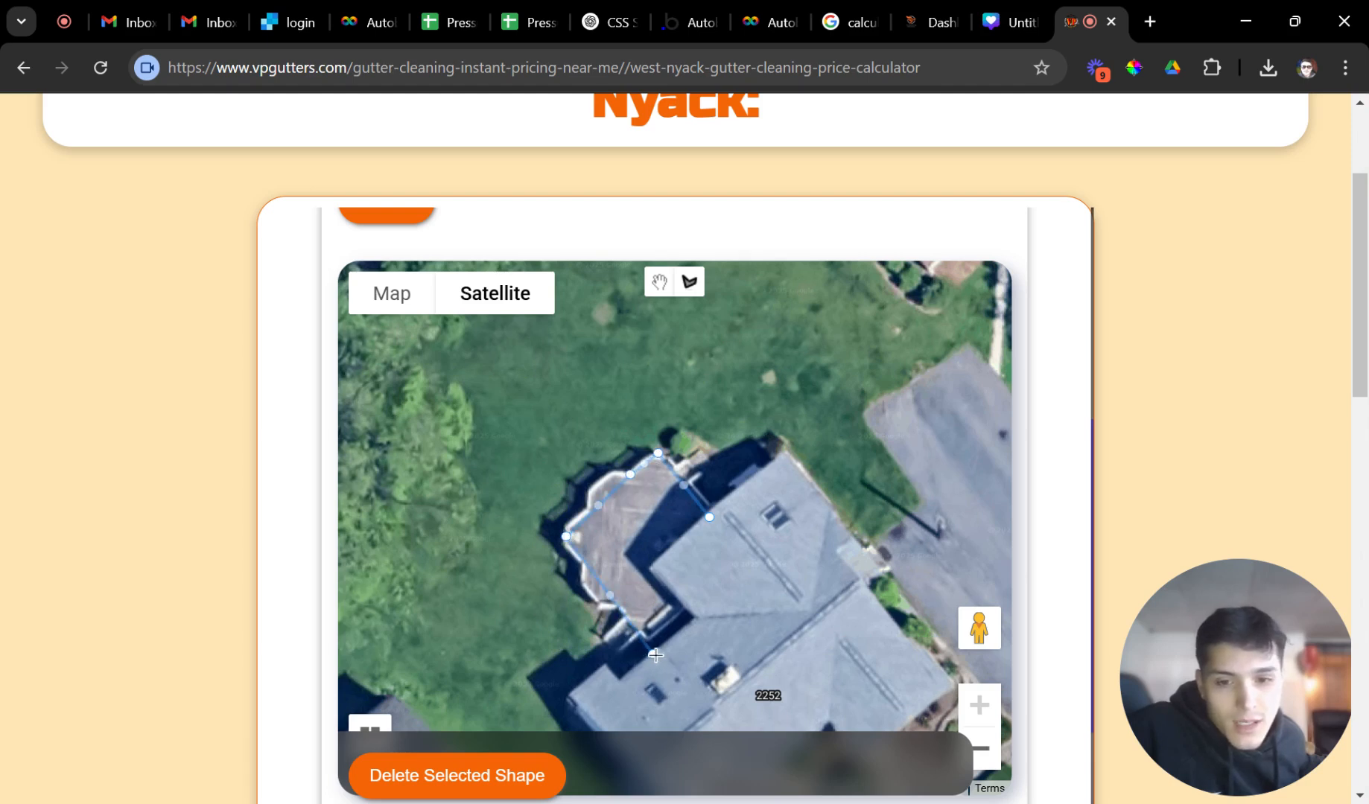
pyautogui.click(700, 616)
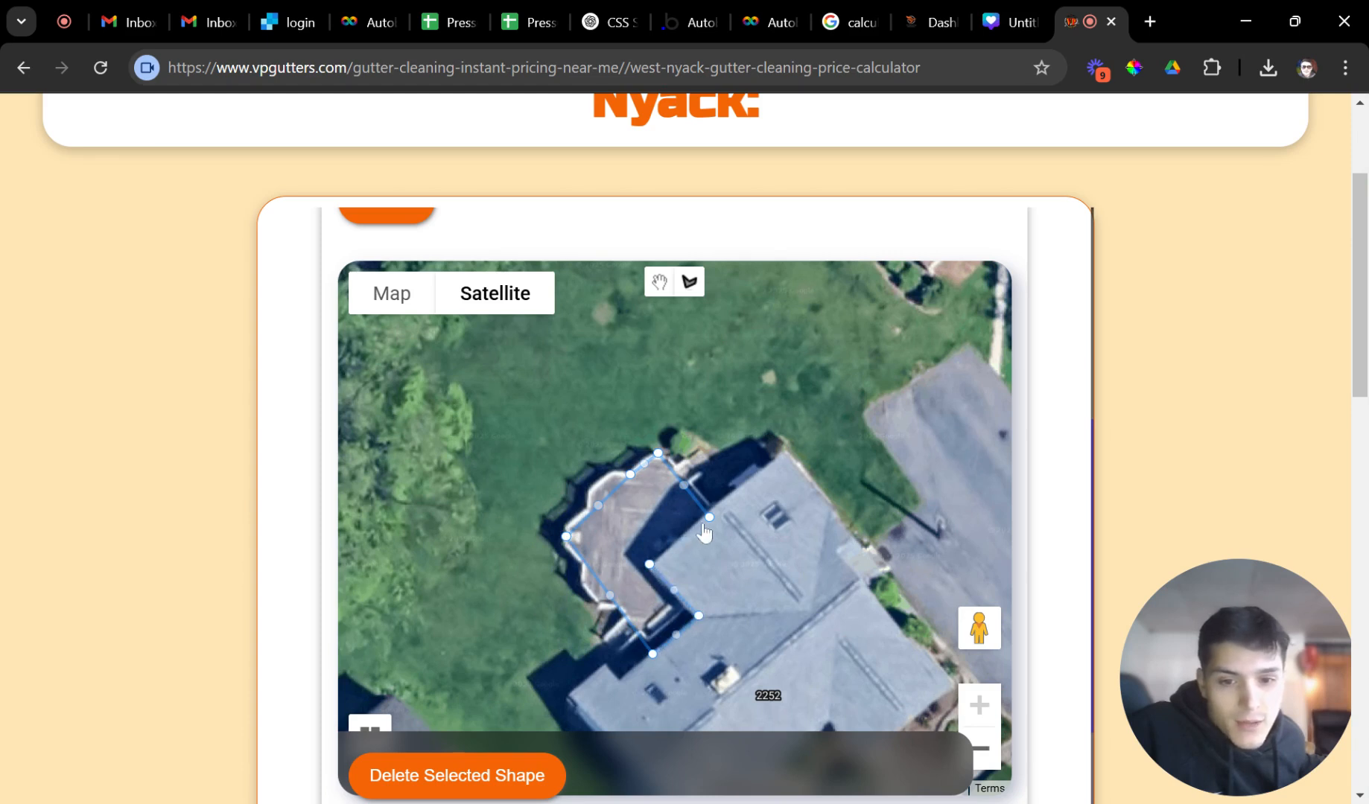
pyautogui.click(709, 516)
pyautogui.scroll(-5, 726, 588)
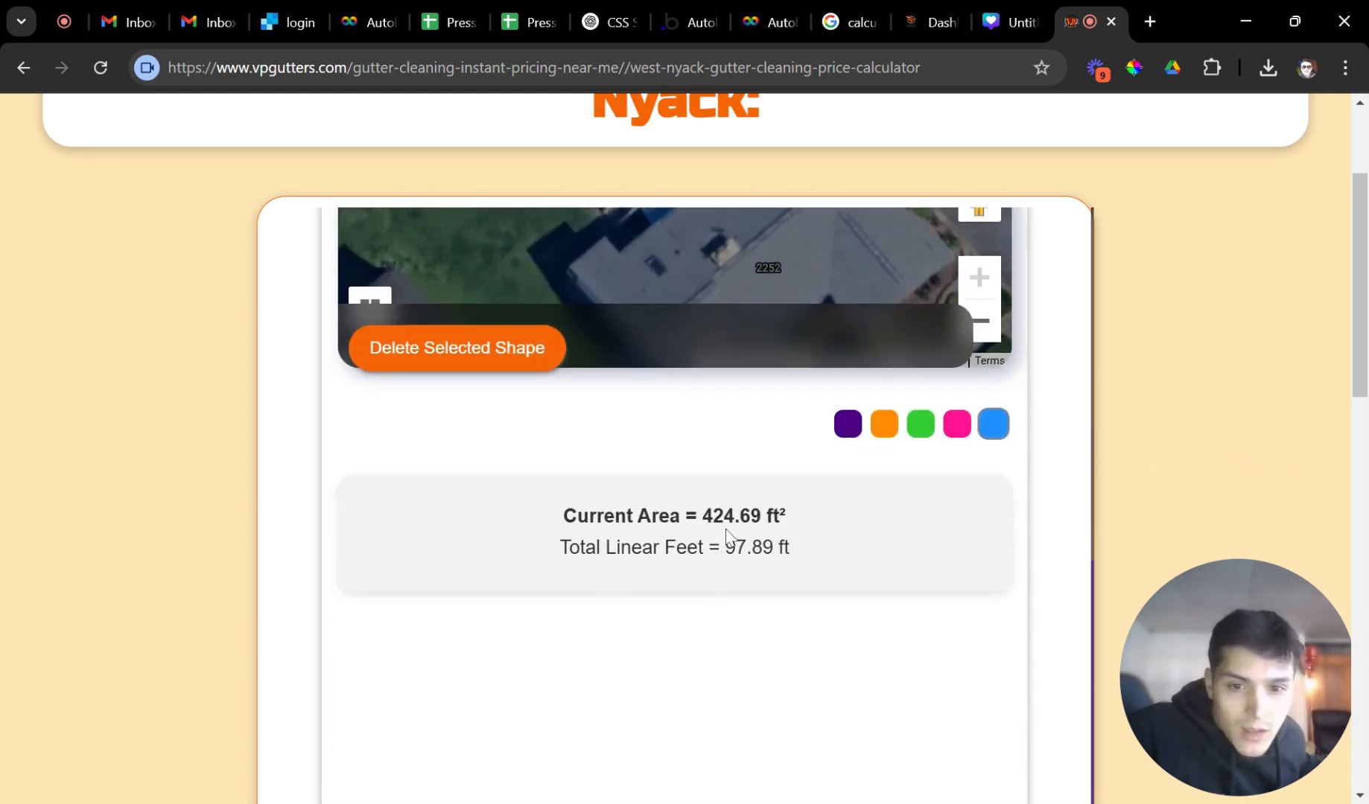
pyautogui.doubleClick(734, 516)
# Switch the Measure Map off to reveal the deck material and size questions.
pyautogui.scroll(5, 807, 532)
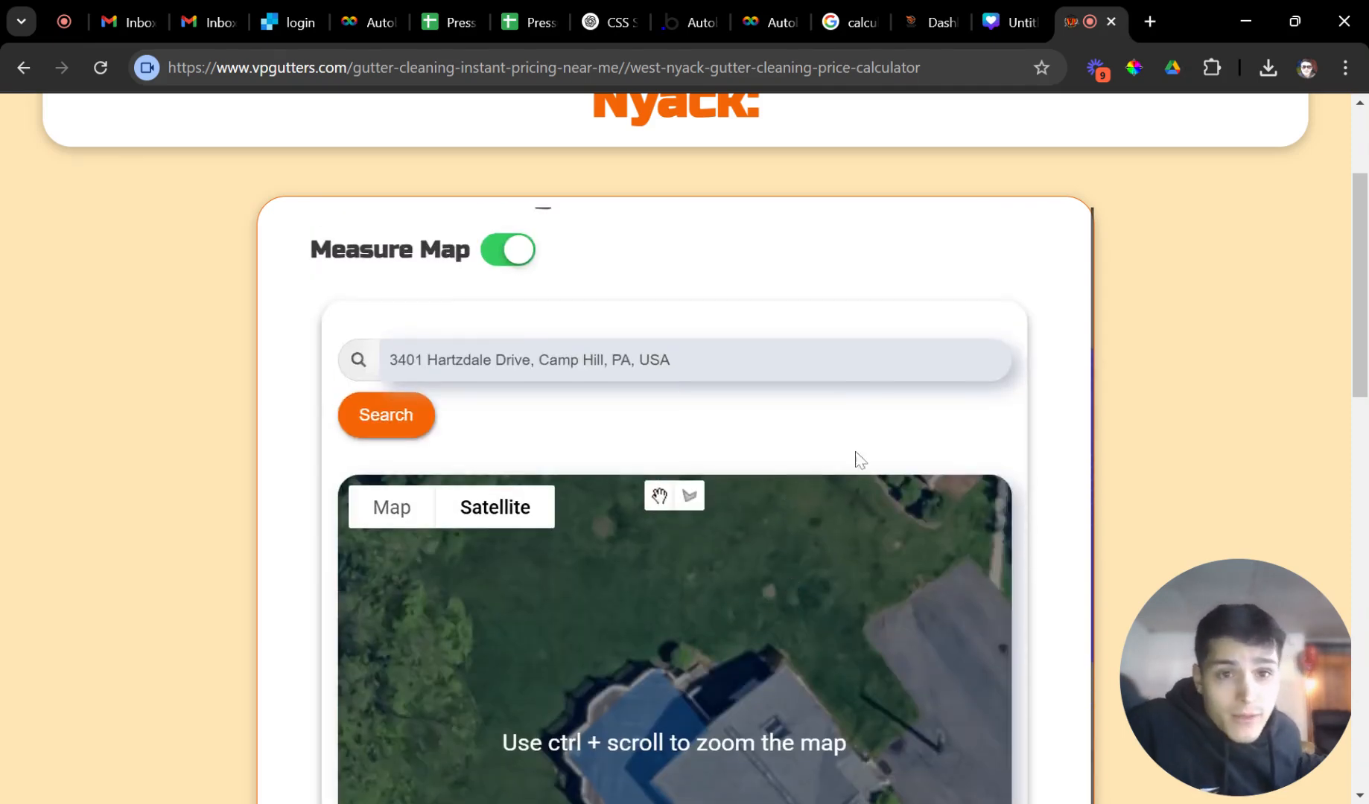
pyautogui.scroll(4, 775, 395)
pyautogui.scroll(-3, 555, 544)
pyautogui.click(524, 365)
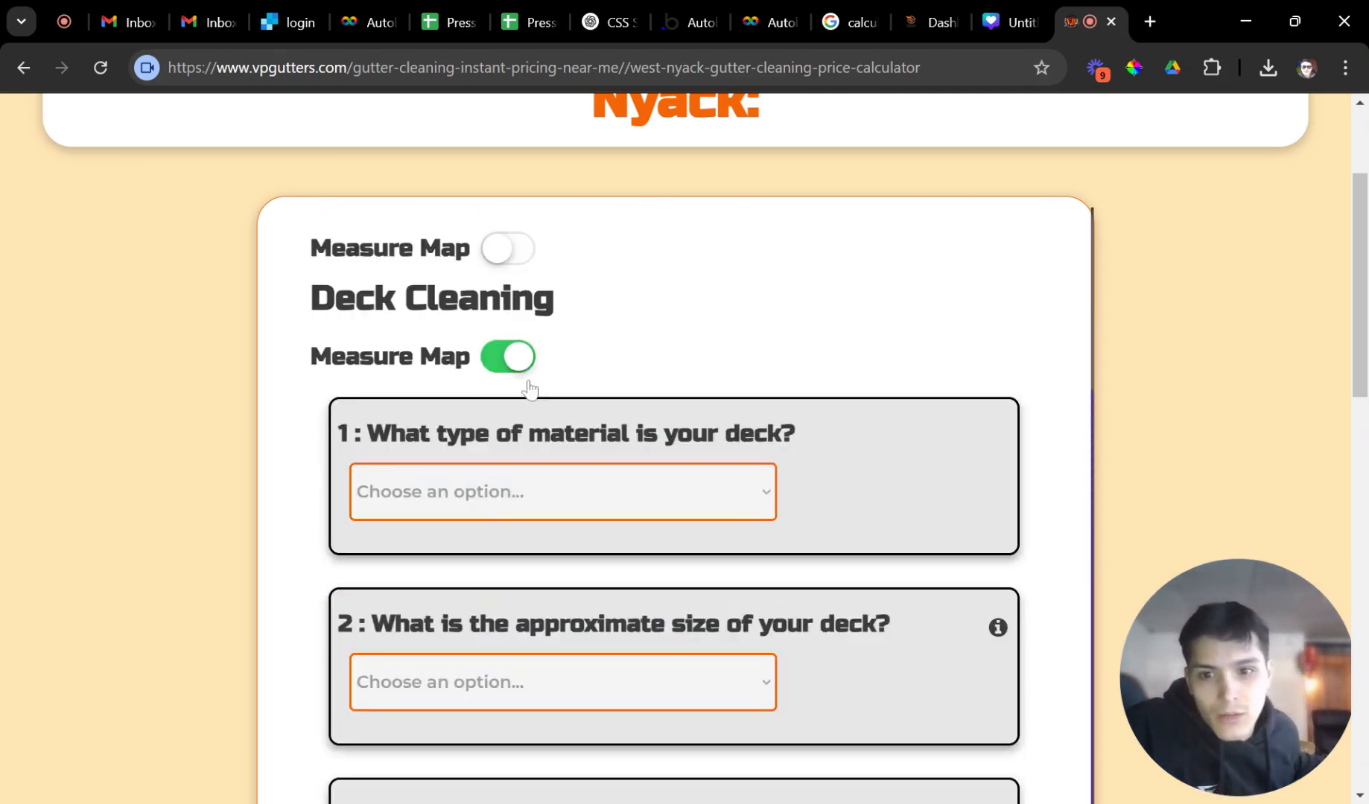
pyautogui.scroll(-5, 647, 469)
pyautogui.scroll(4, 618, 477)
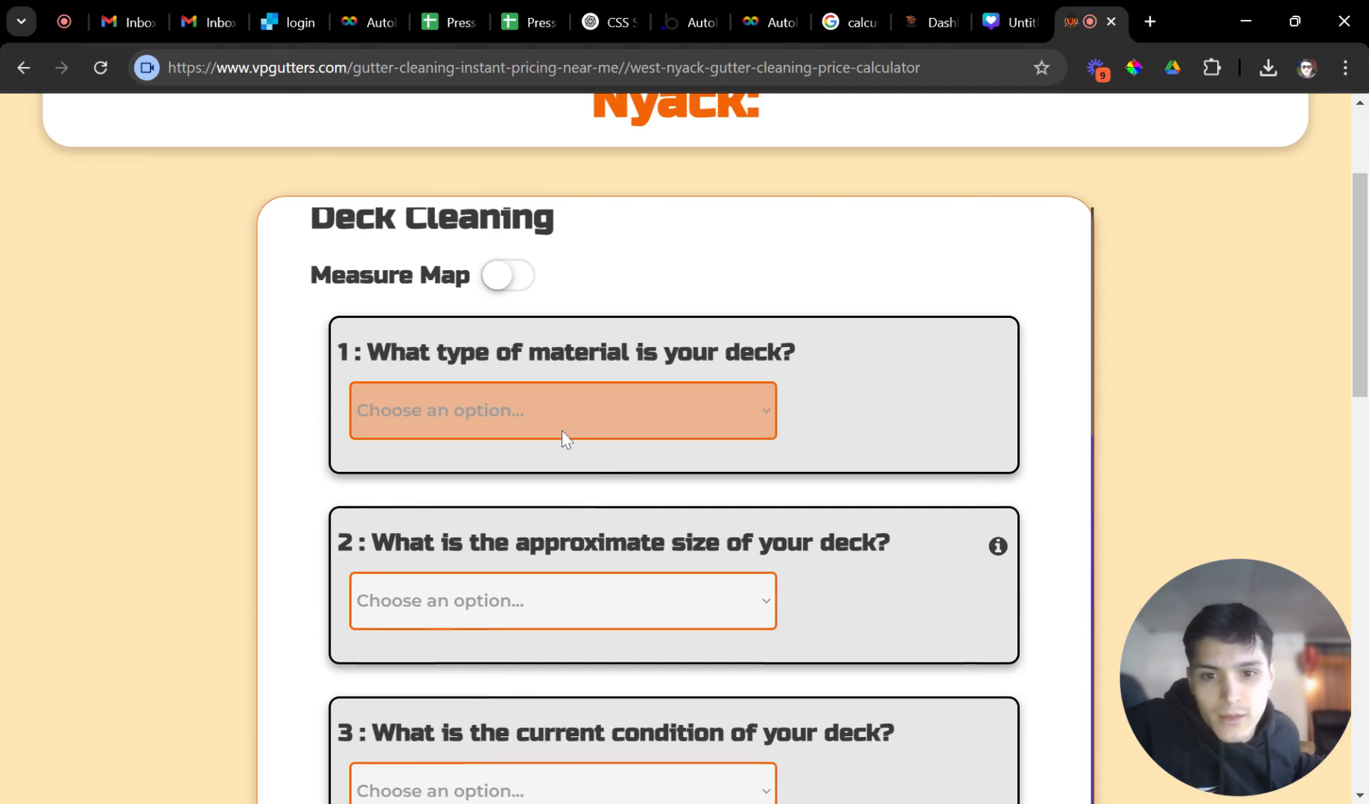
pyautogui.scroll(4, 561, 451)
pyautogui.scroll(-3, 602, 499)
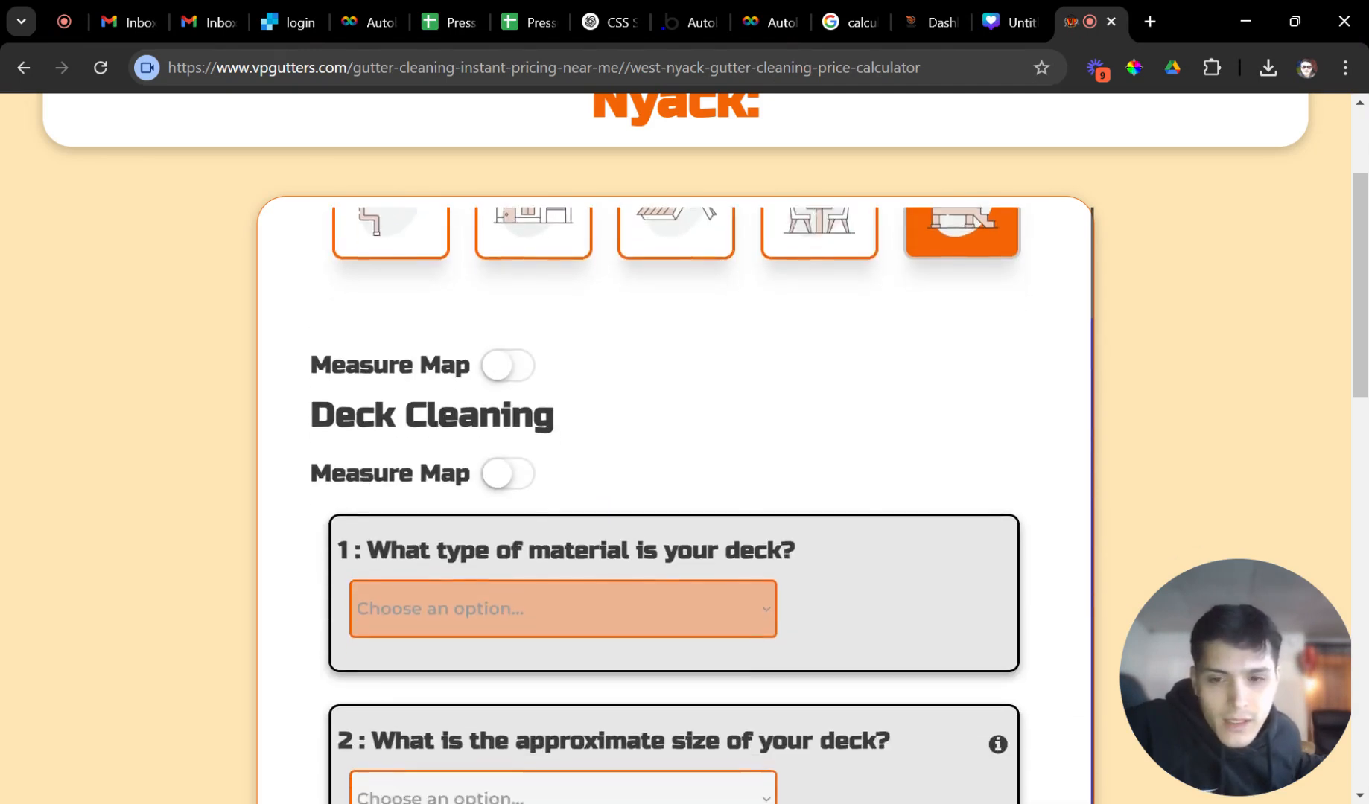
# Answer Composite deck, 400–600 sq. ft. (Large) and Light dirt/mildew condition.
pyautogui.click(458, 596)
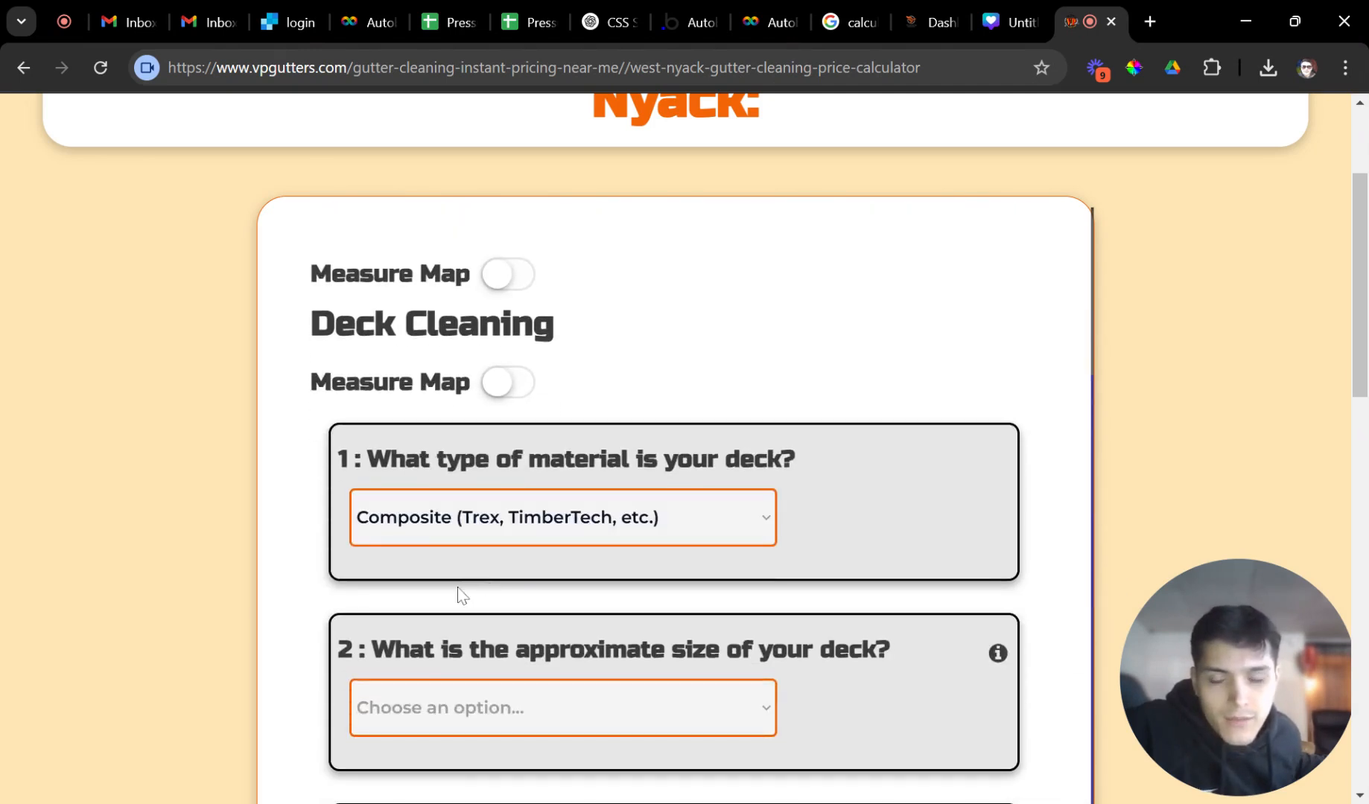
pyautogui.scroll(-2, 462, 599)
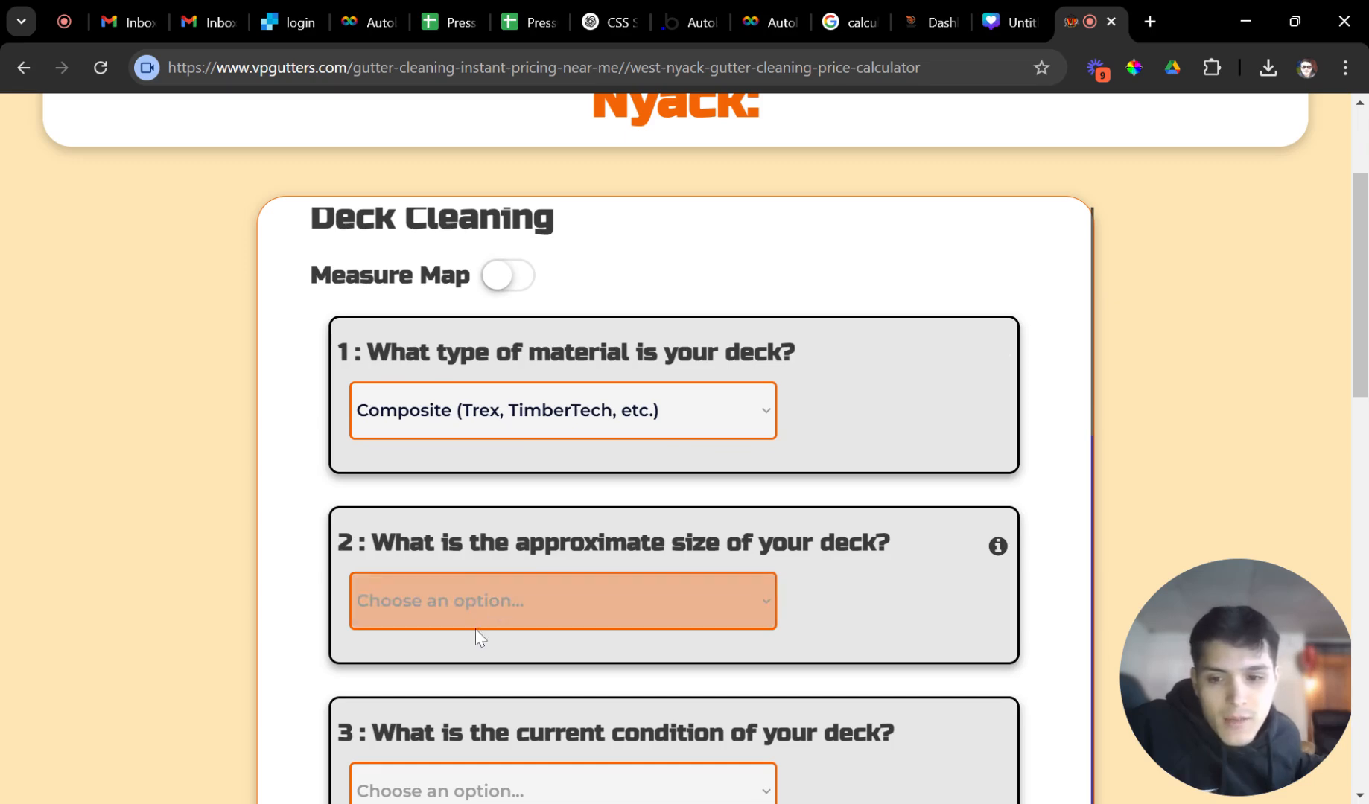
pyautogui.click(484, 703)
pyautogui.scroll(-2, 512, 665)
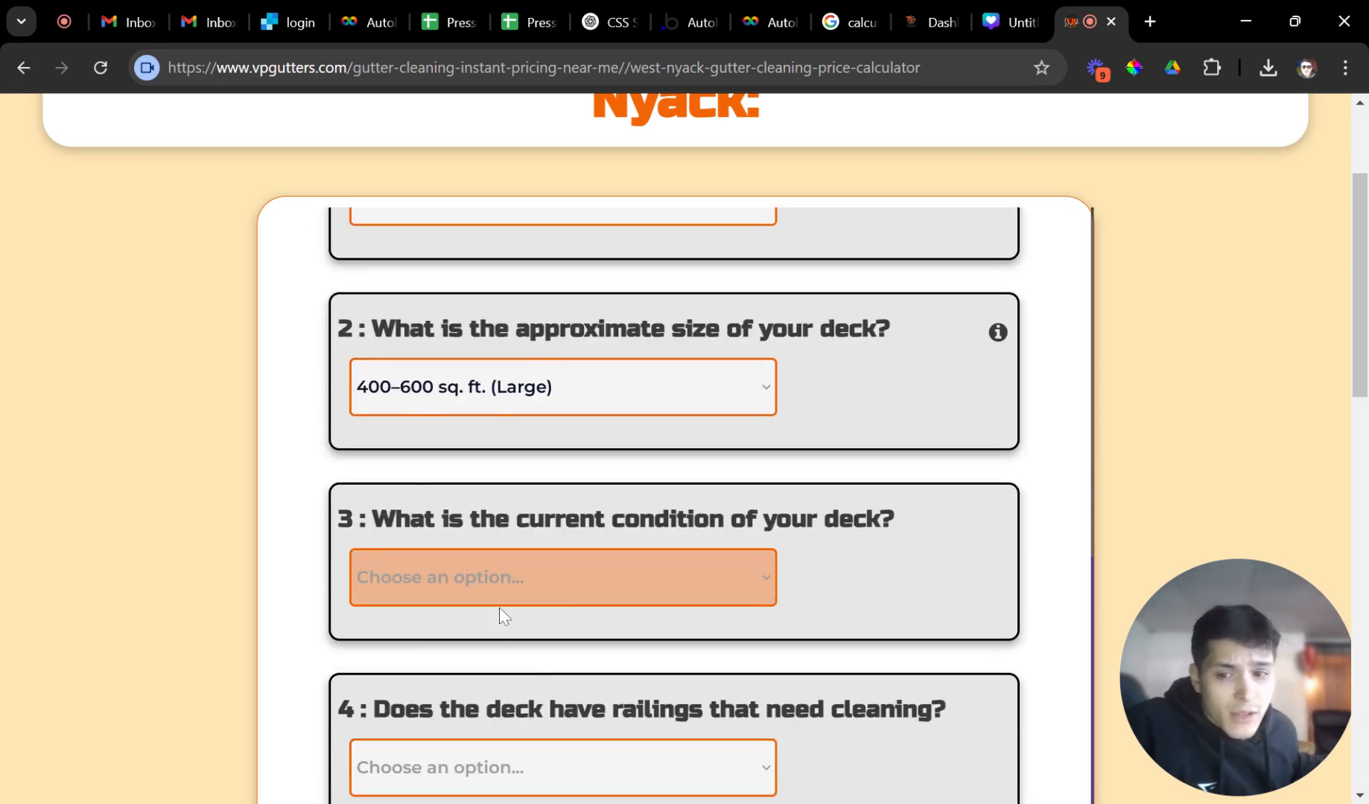
pyautogui.click(547, 628)
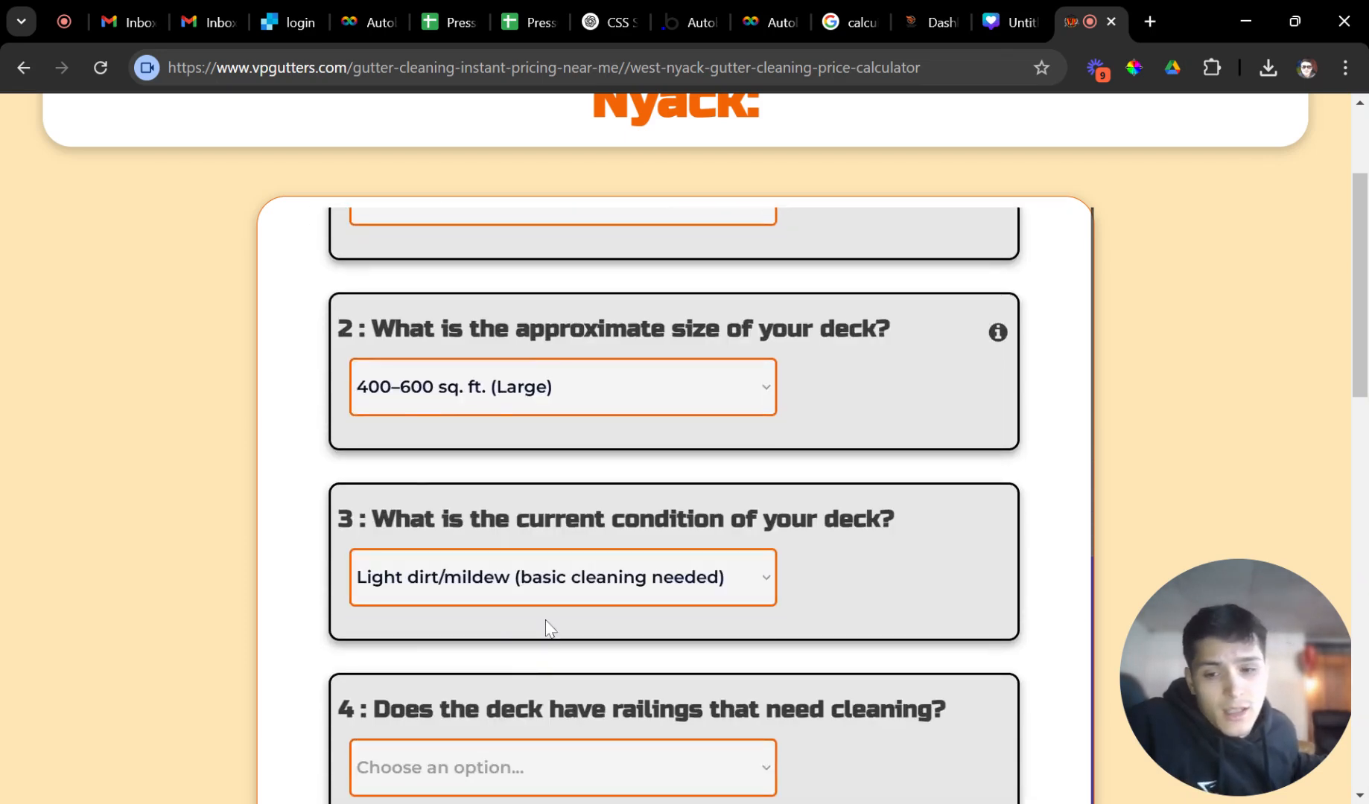
pyautogui.scroll(-1, 548, 628)
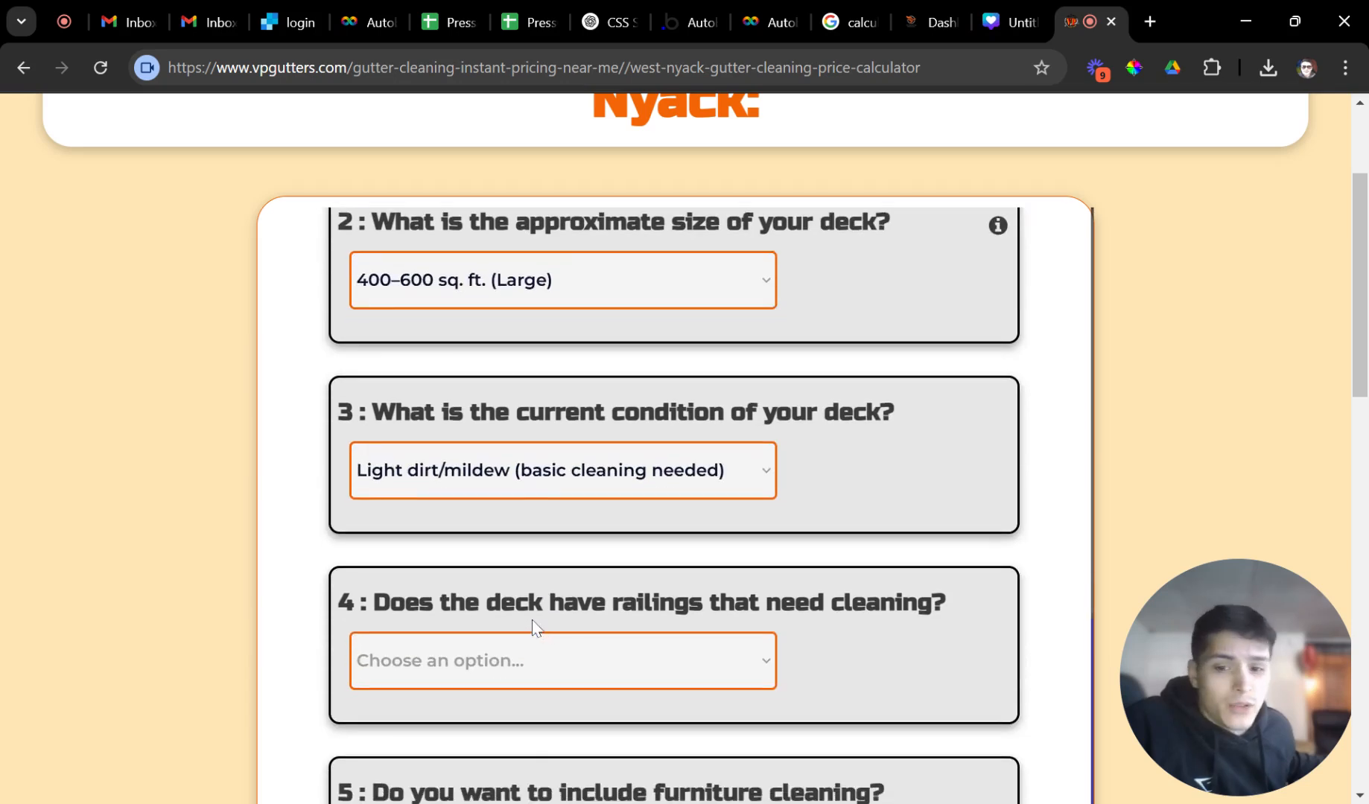
# Choose full railings and light furniture cleaning, then review the $732.6 price.
pyautogui.click(478, 700)
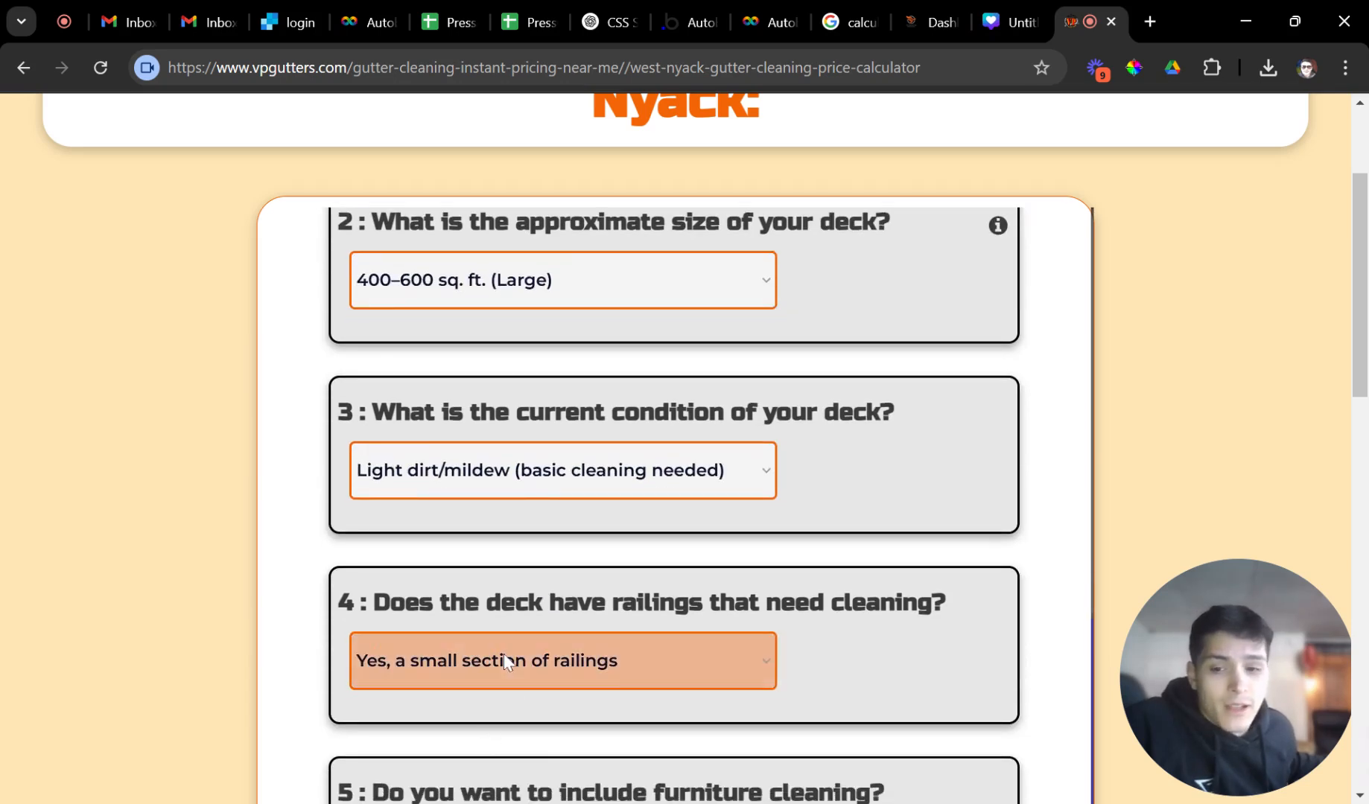
pyautogui.click(500, 741)
pyautogui.scroll(-2, 594, 671)
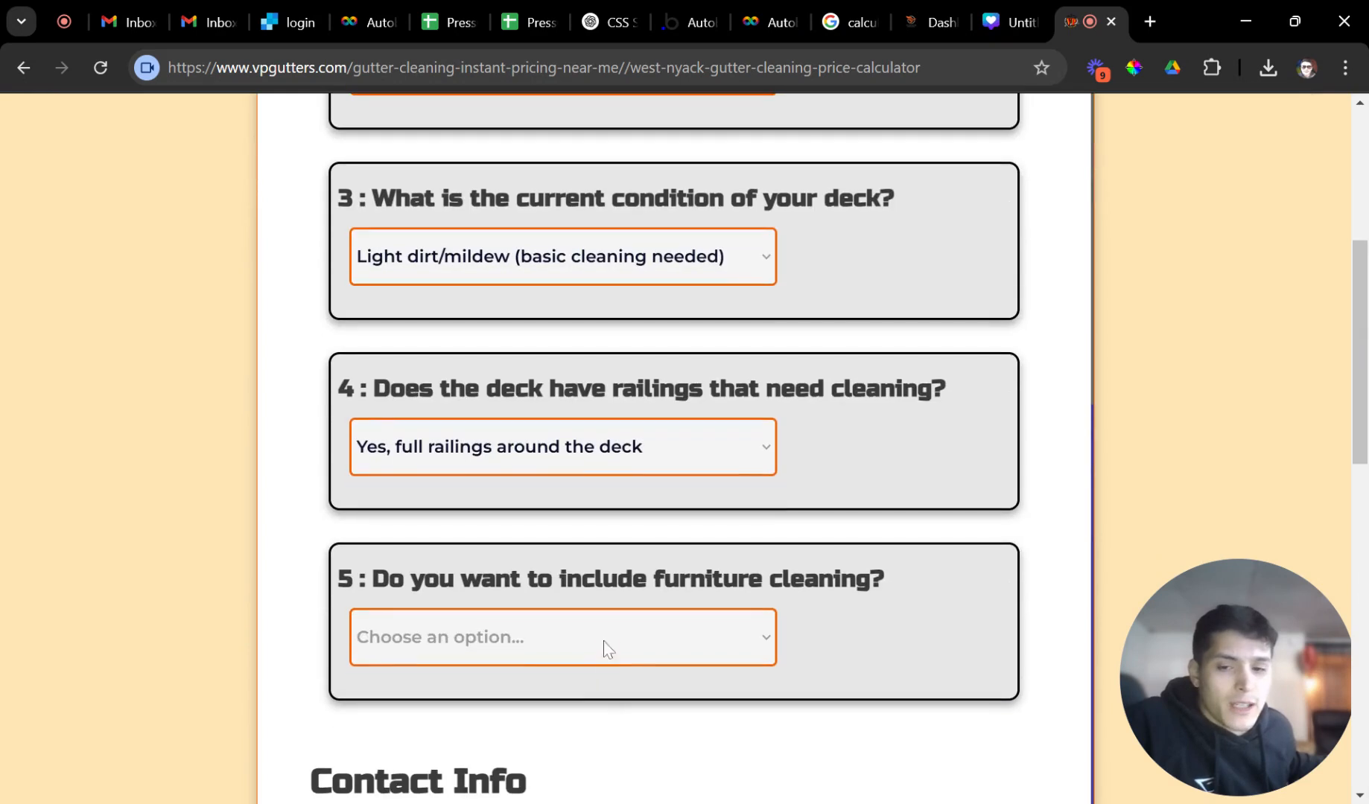
pyautogui.click(559, 651)
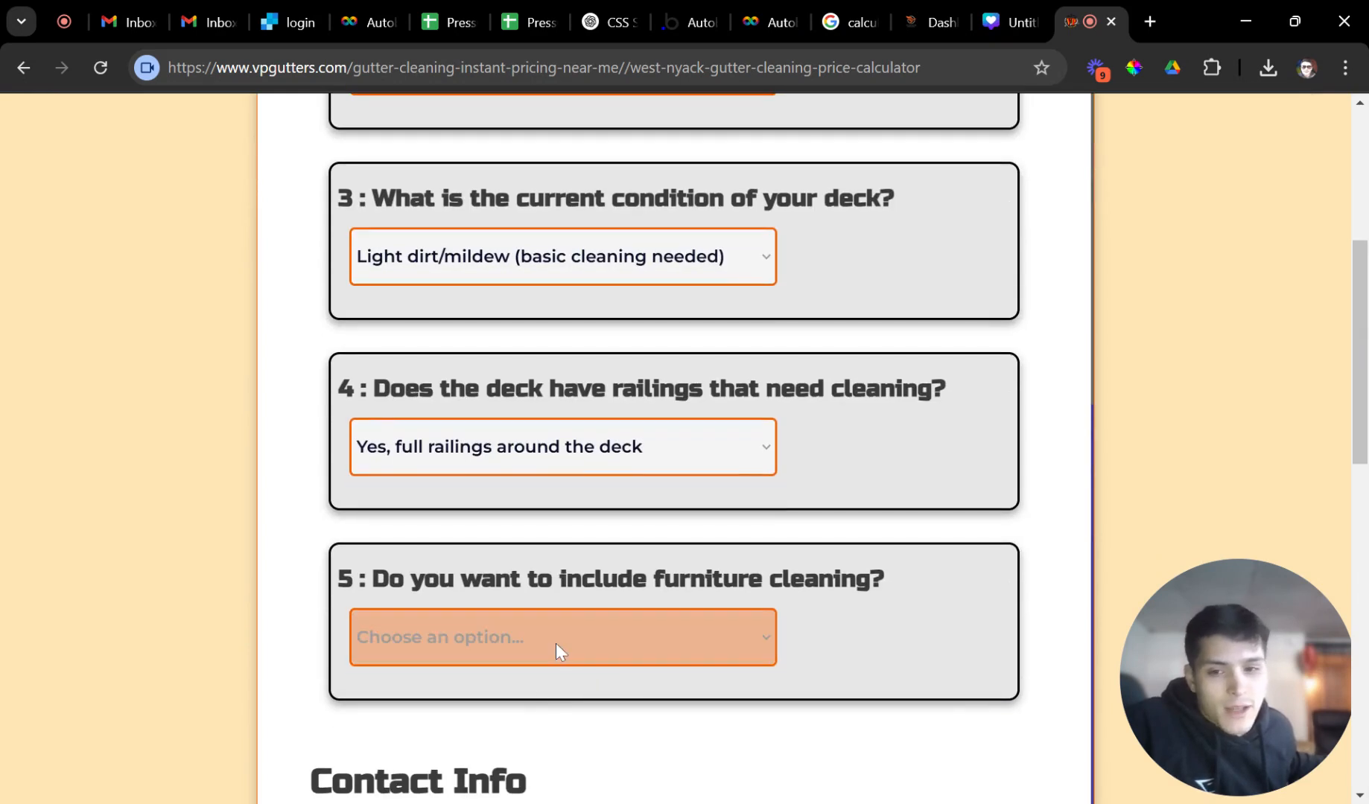
pyautogui.click(541, 686)
pyautogui.scroll(-2, 583, 698)
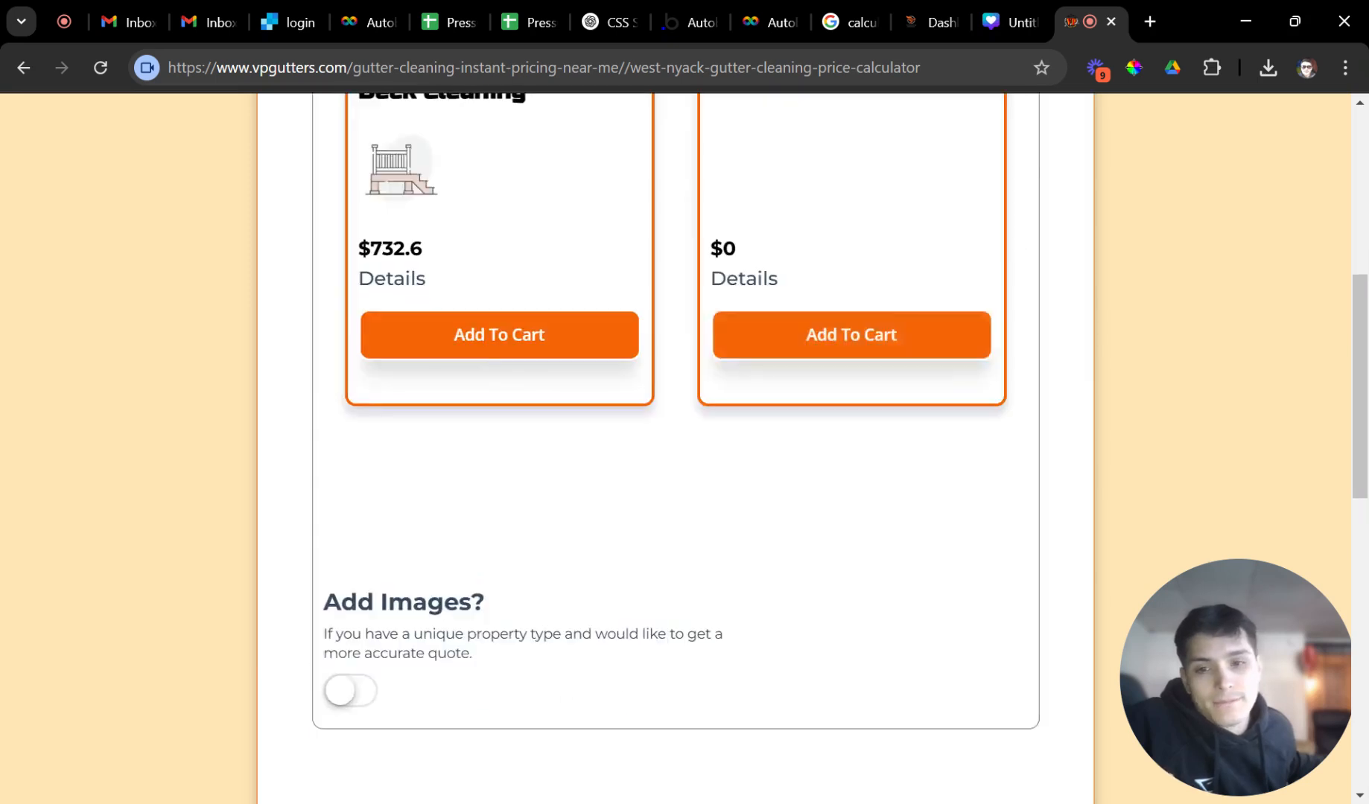
pyautogui.scroll(2, 619, 641)
pyautogui.moveTo(504, 507); pyautogui.dragTo(356, 462)
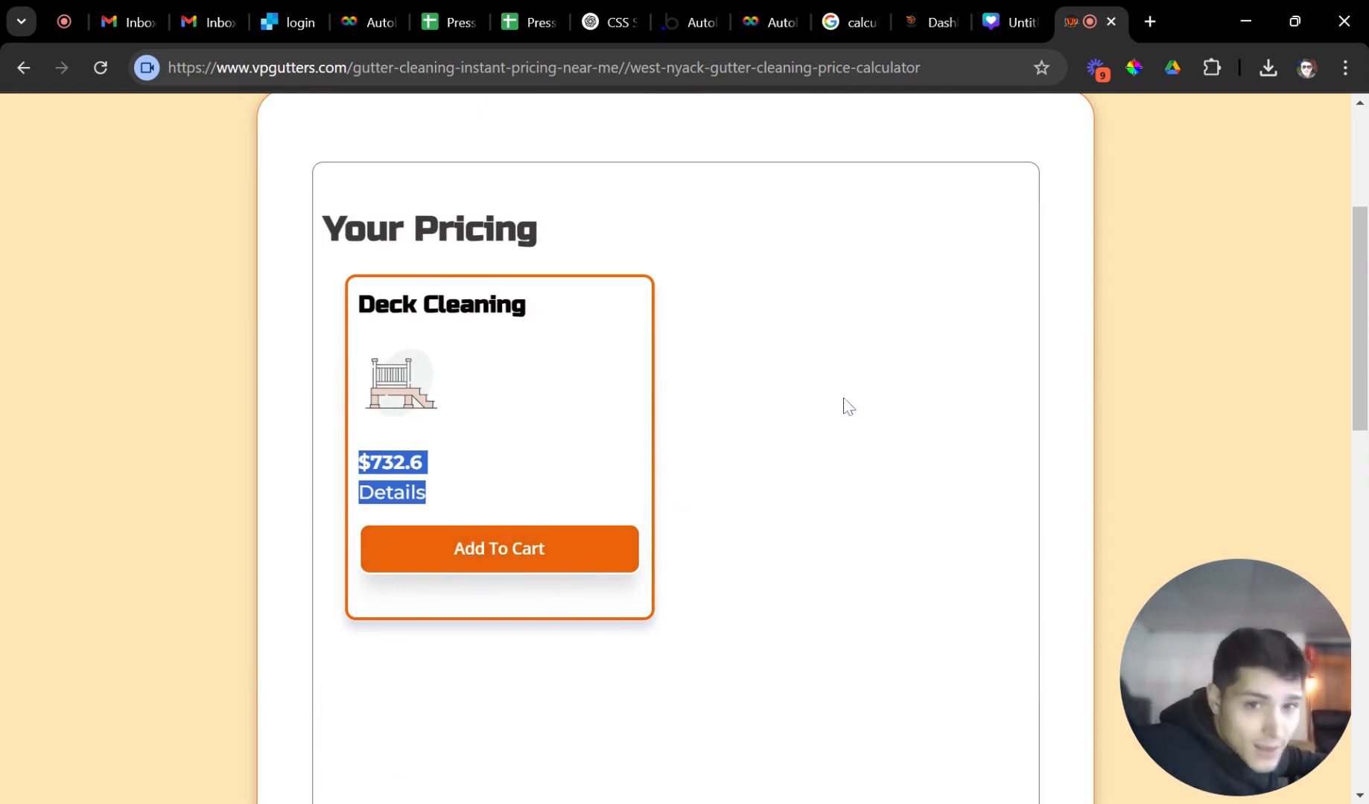
pyautogui.click(913, 28)
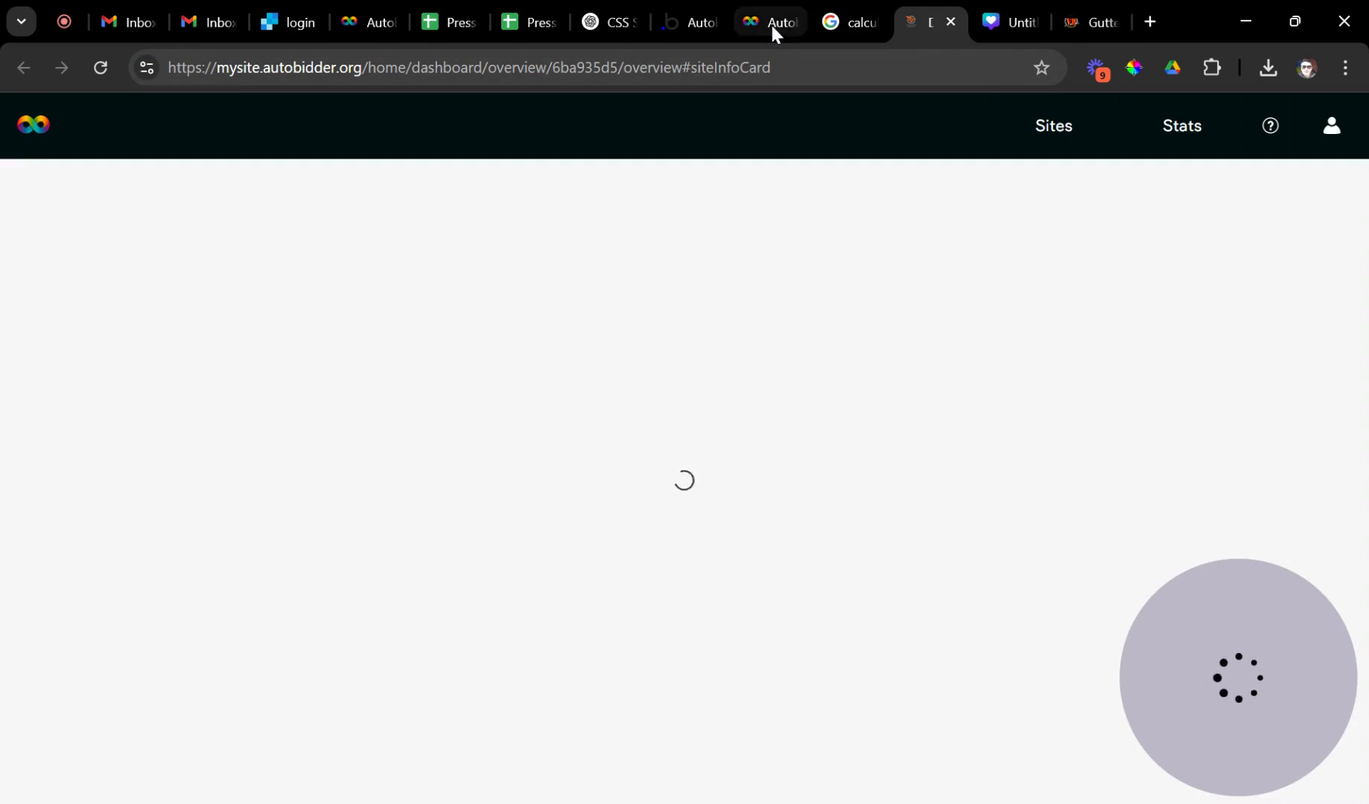
# Review the Deck Cleaning settings on Calibrate, then scroll up to the five service cards.
pyautogui.click(749, 26)
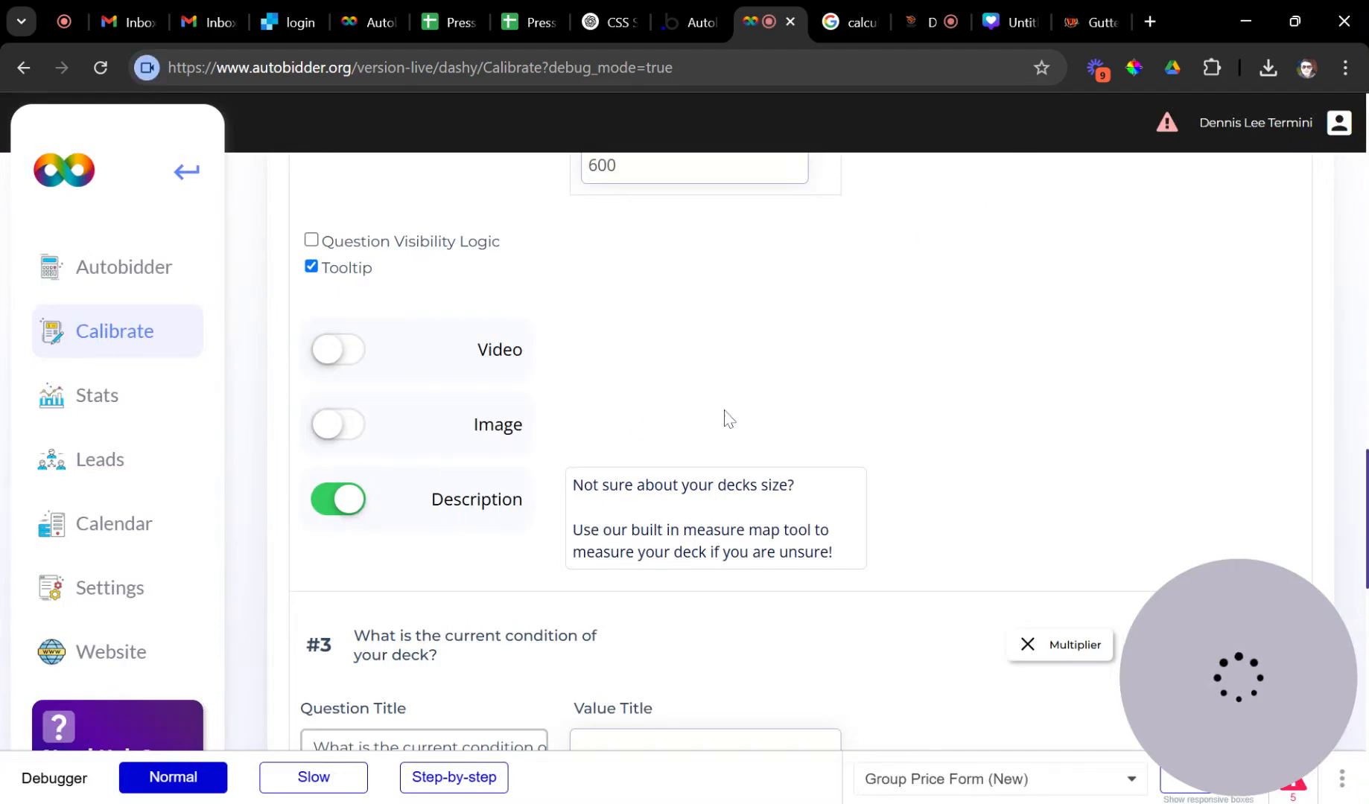
pyautogui.scroll(-5, 749, 513)
pyautogui.scroll(-5, 764, 535)
pyautogui.scroll(8, 756, 535)
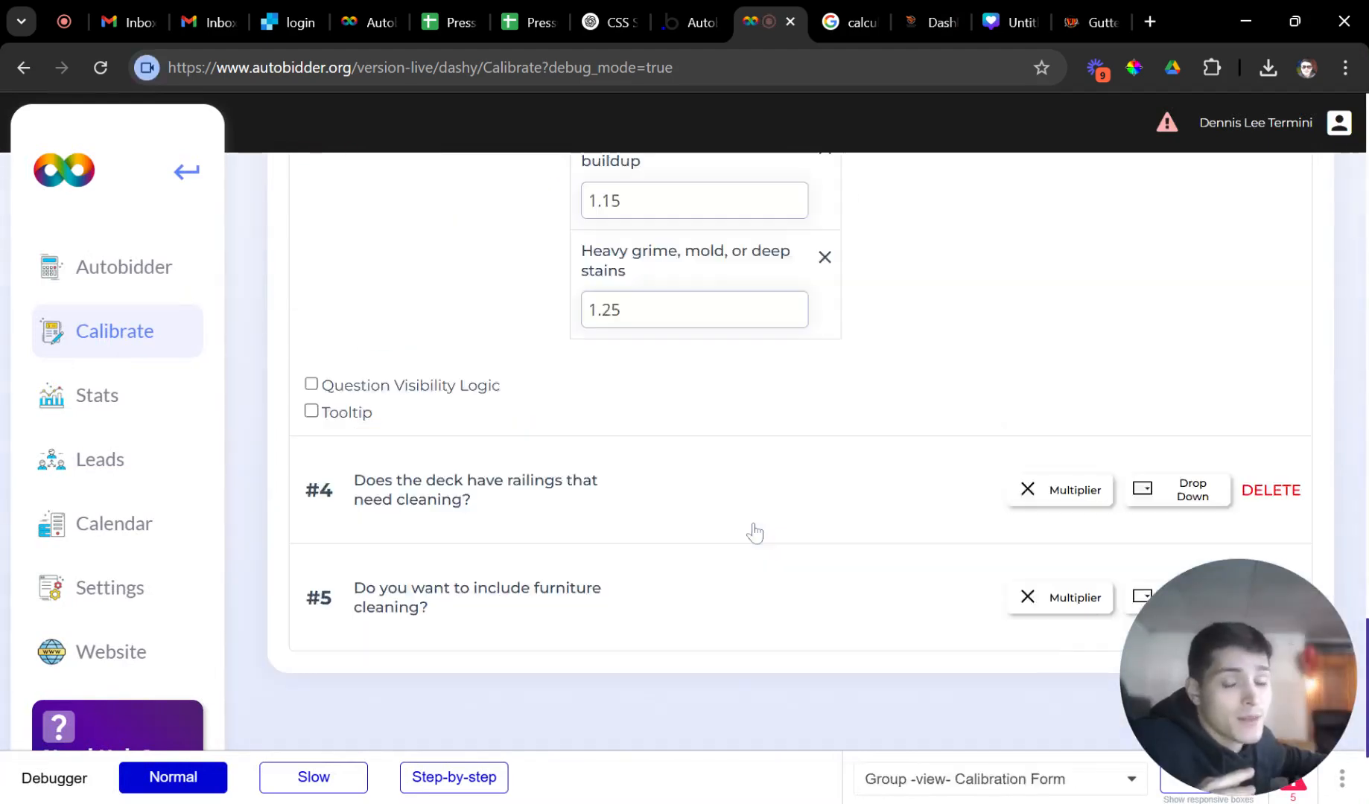
pyautogui.scroll(12, 507, 499)
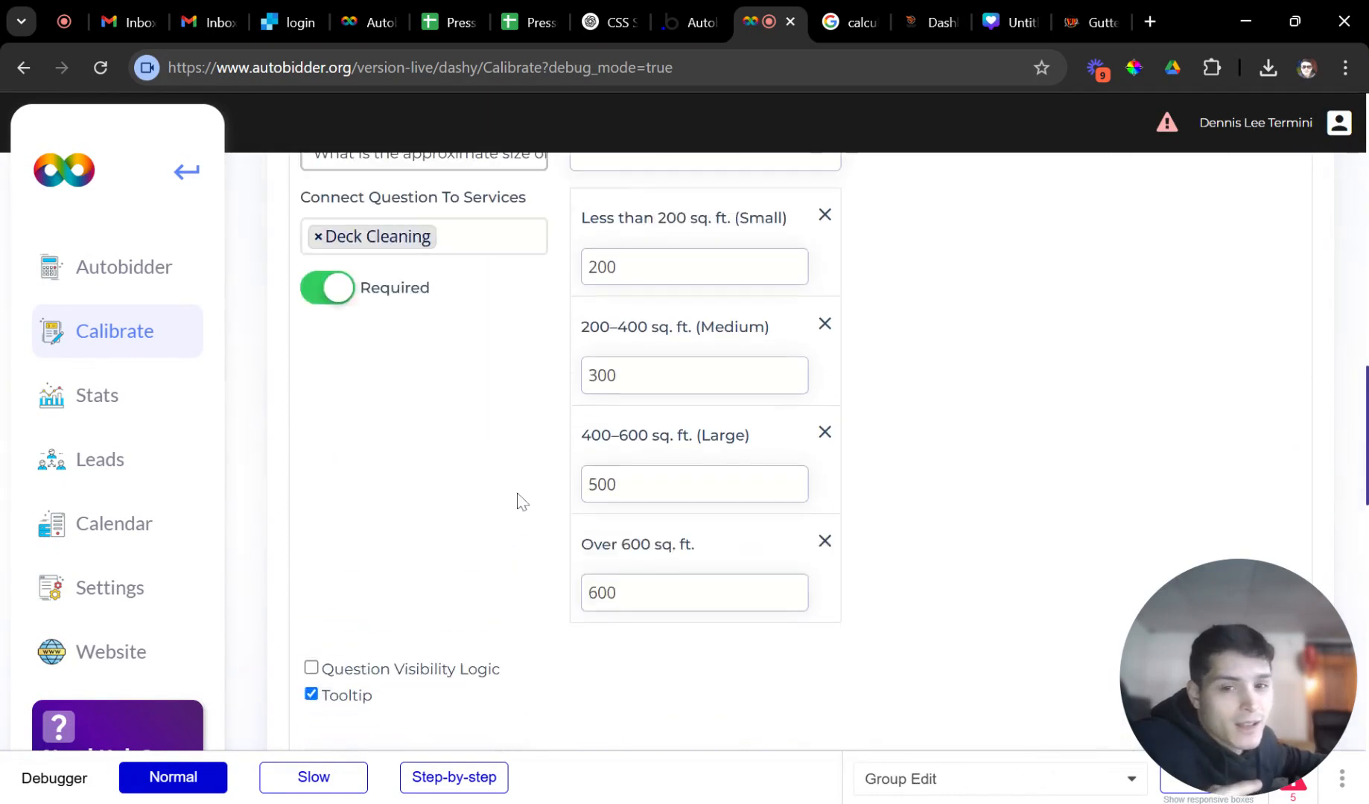
pyautogui.scroll(6, 551, 520)
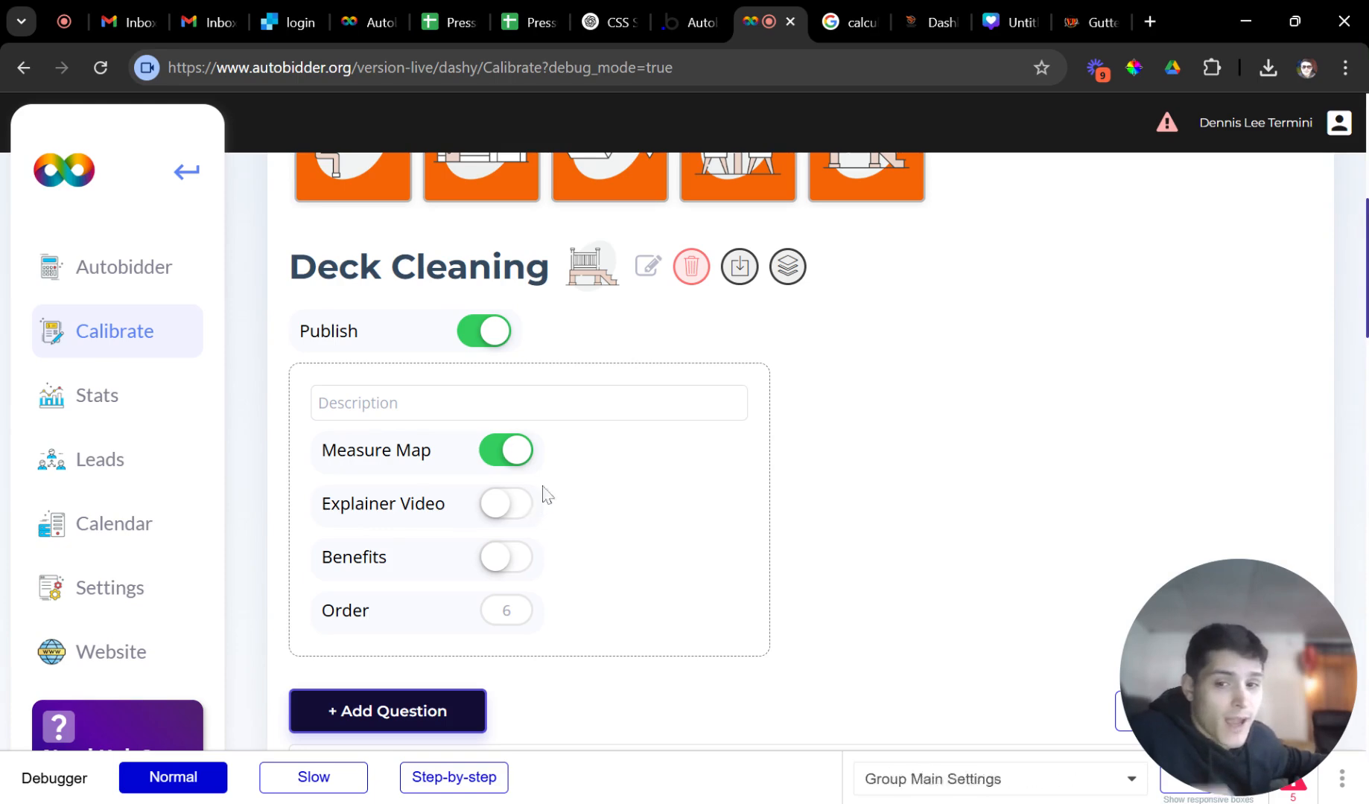
pyautogui.scroll(7, 575, 511)
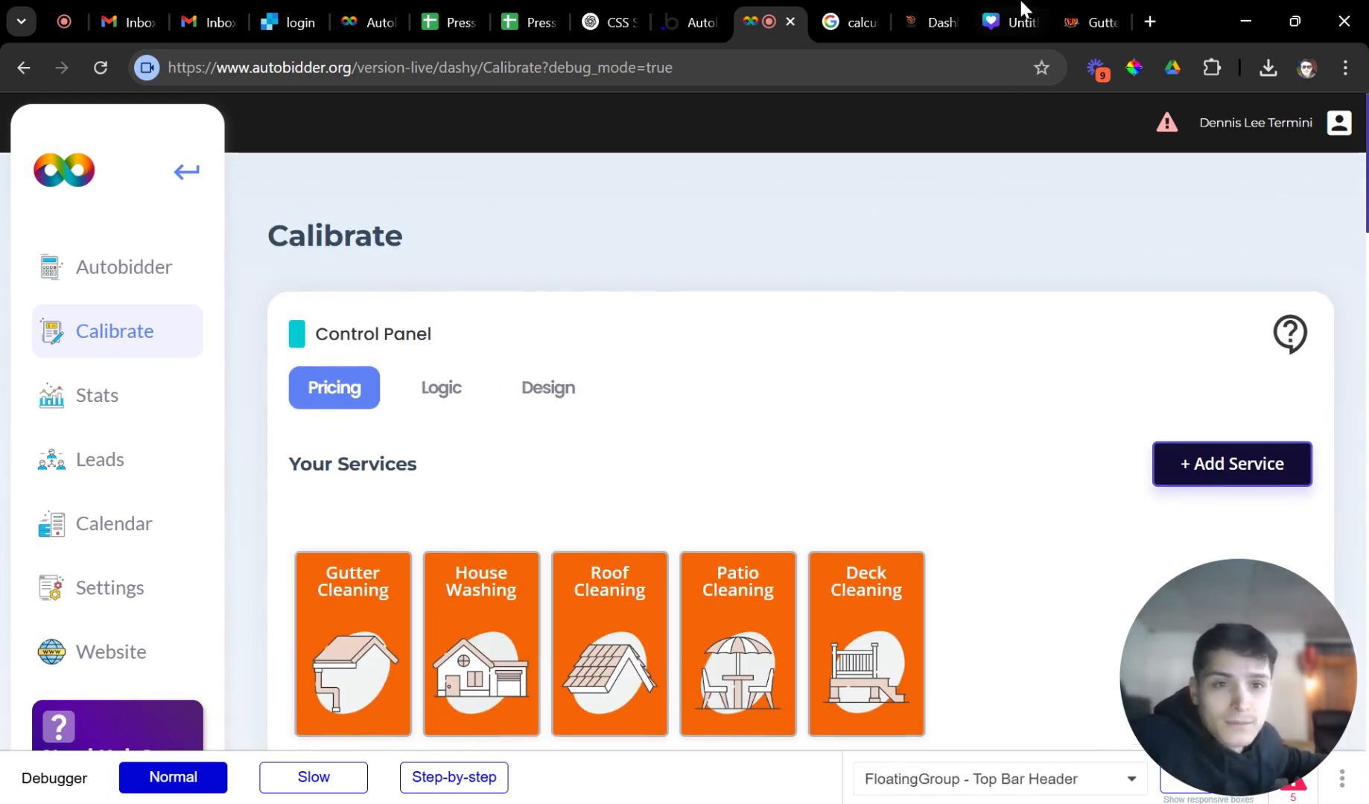
# Add the $732.60 Deck Cleaning quote to the cart and continue to scheduling.
pyautogui.click(1069, 17)
pyautogui.scroll(1, 642, 391)
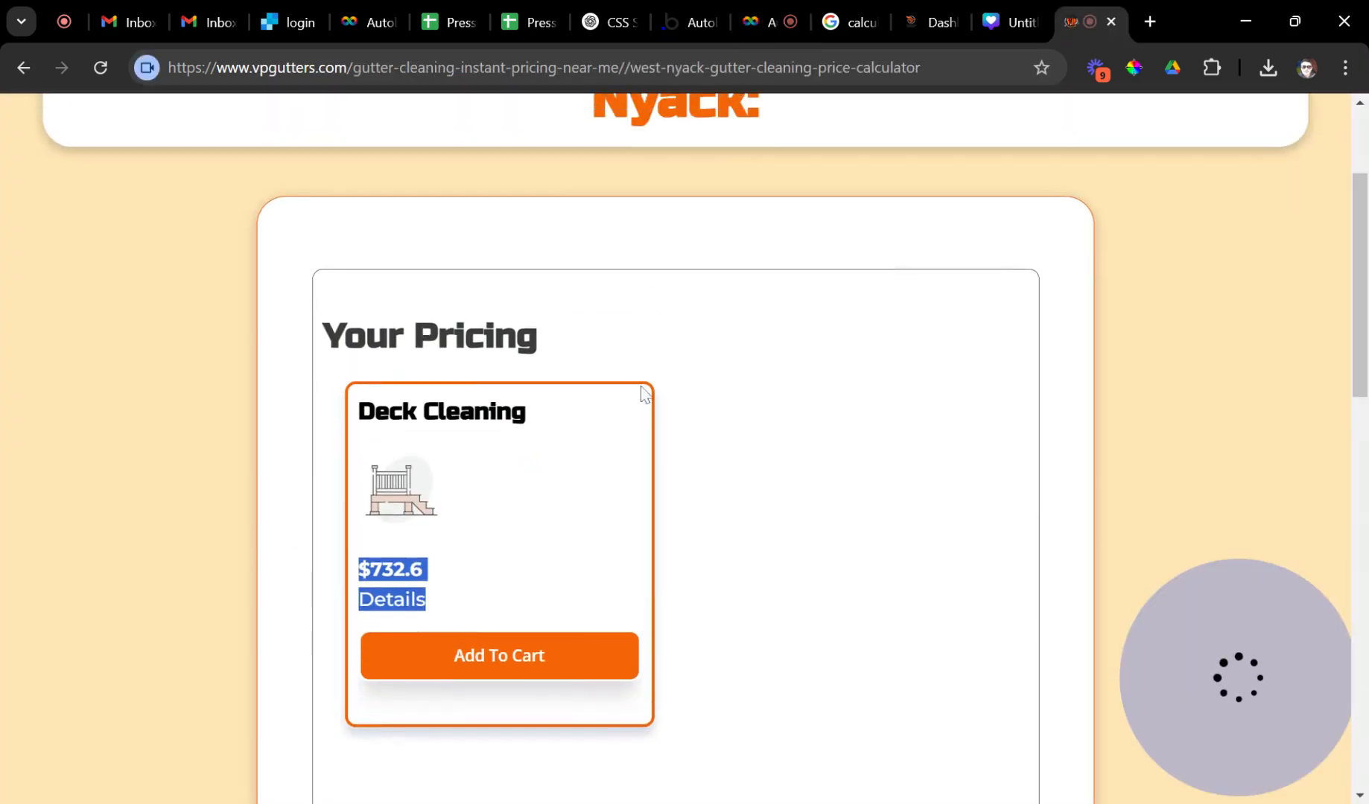
pyautogui.click(541, 637)
pyautogui.scroll(-2, 620, 526)
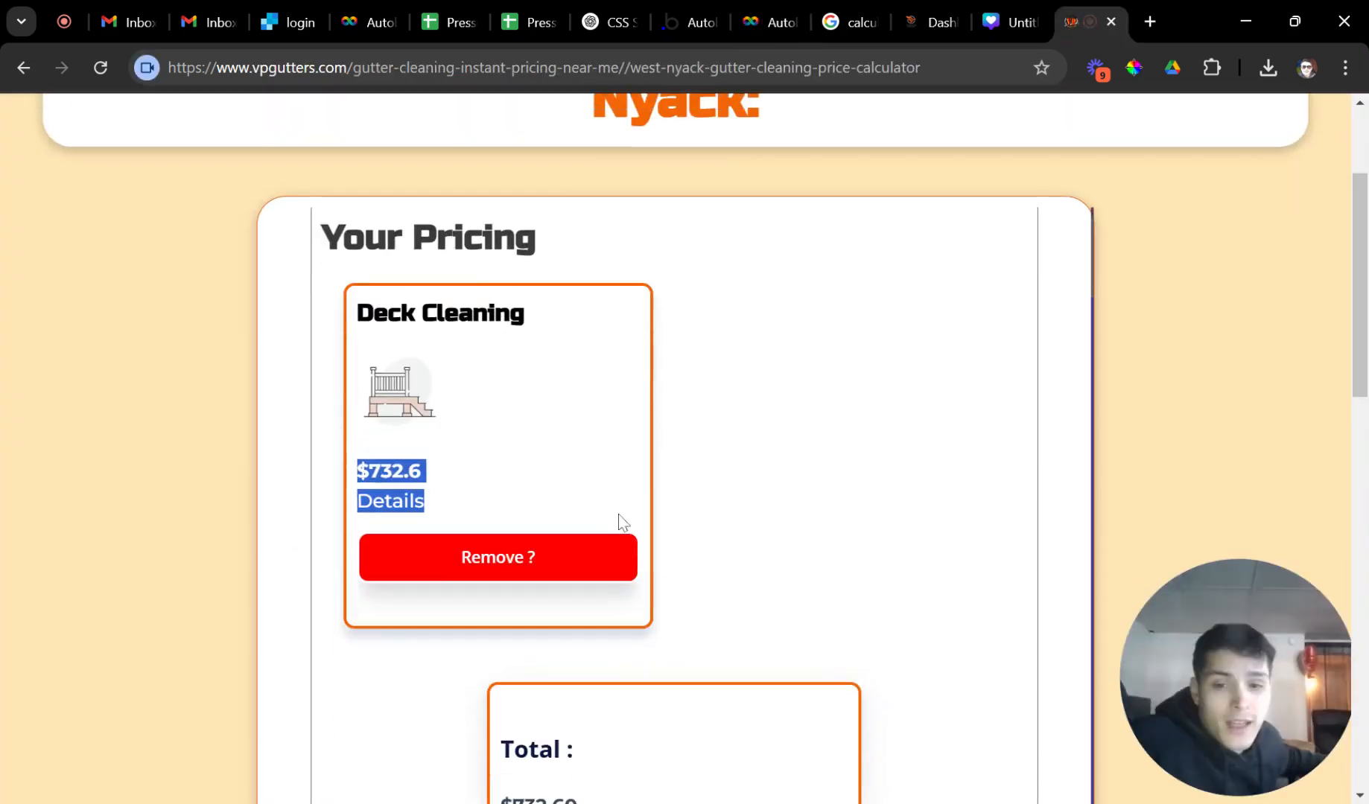
pyautogui.click(603, 749)
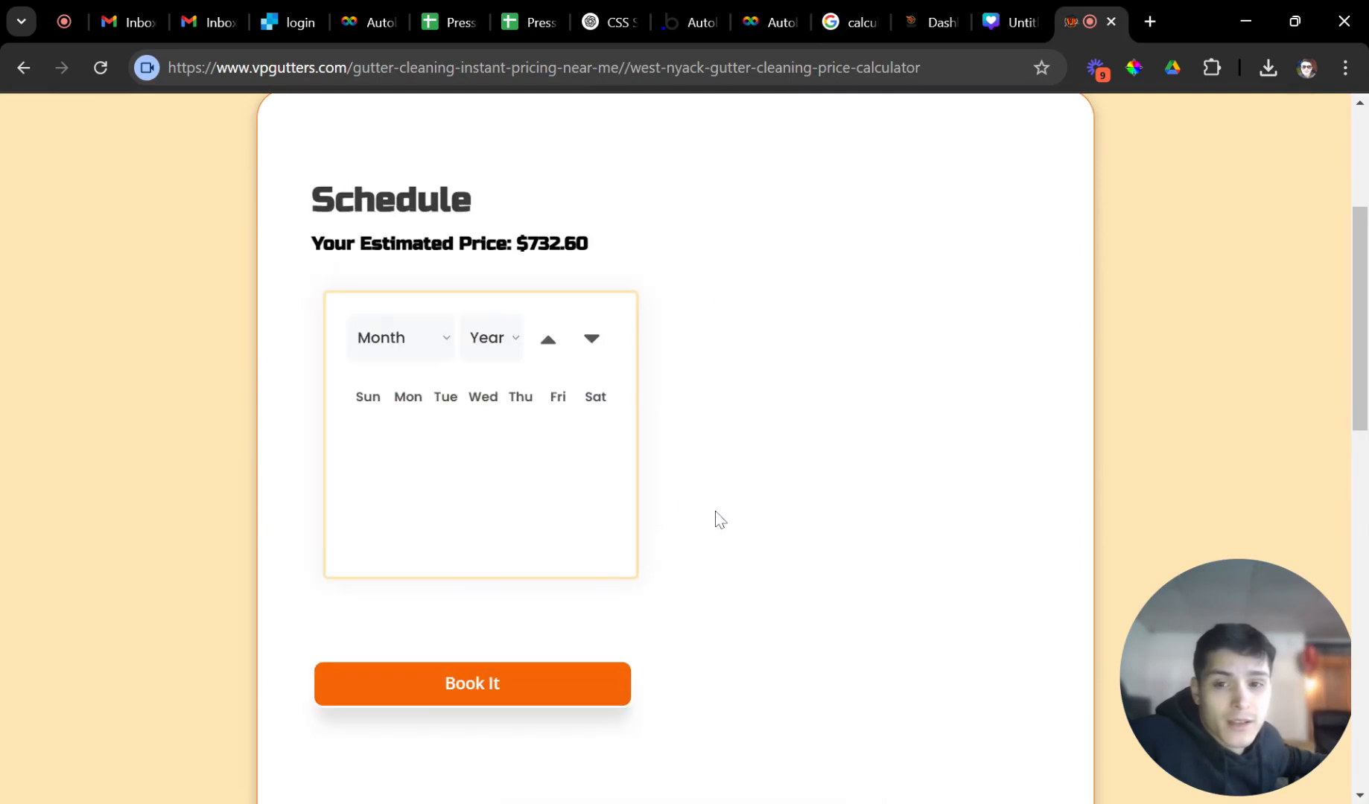
# Book the deck cleaning for 27 February at 10:00 am, reaching the $732.60 Thank You page.
pyautogui.scroll(-1, 547, 574)
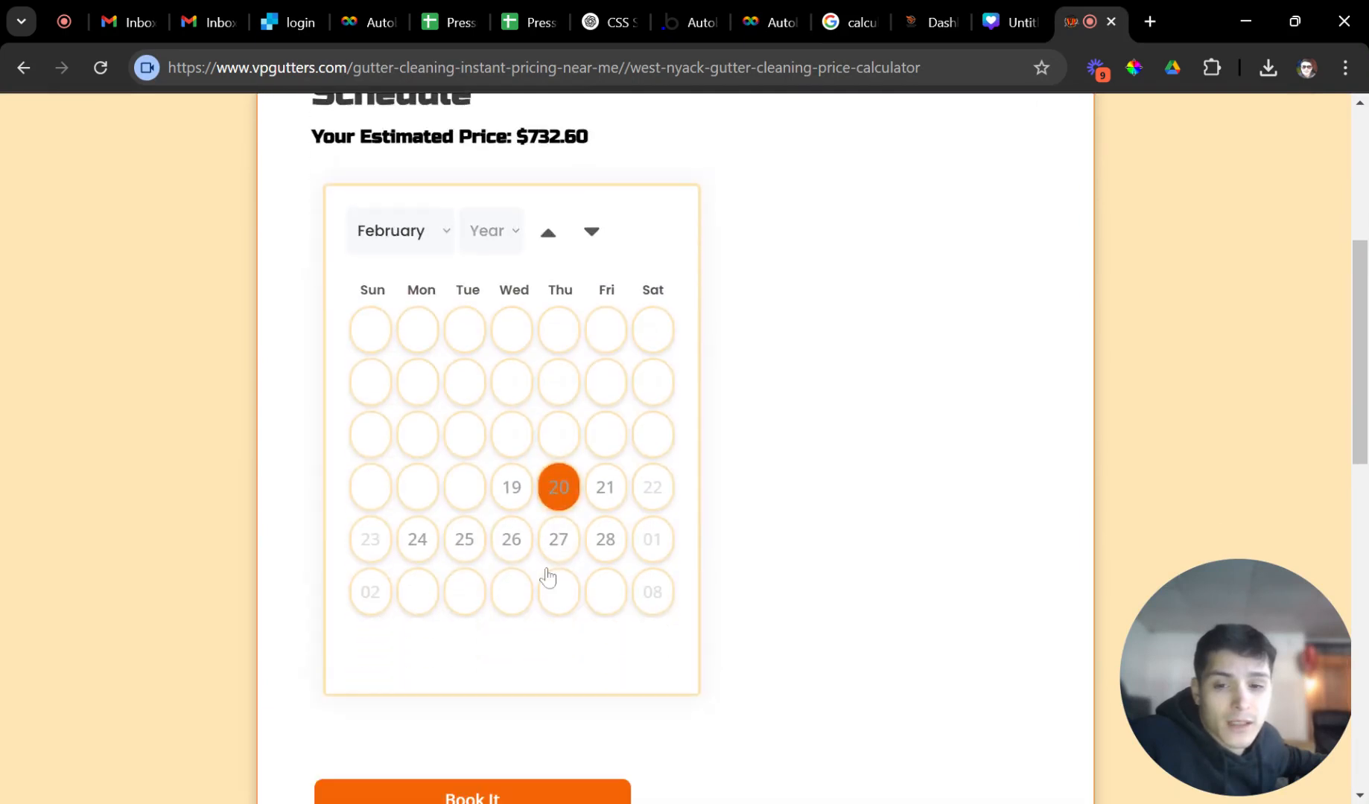
pyautogui.click(553, 539)
pyautogui.scroll(-3, 553, 641)
pyautogui.click(436, 611)
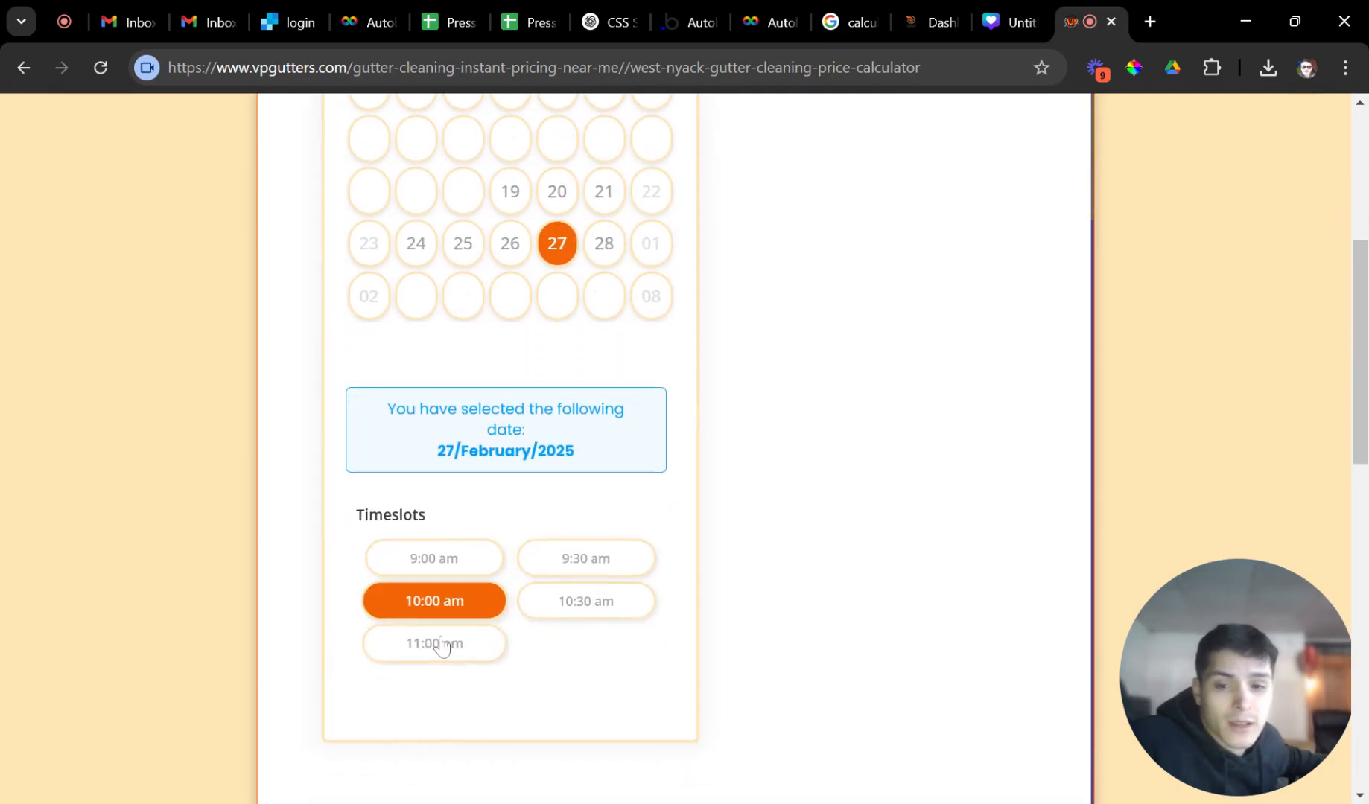
pyautogui.scroll(-2, 447, 644)
pyautogui.click(451, 645)
pyautogui.scroll(3, 602, 543)
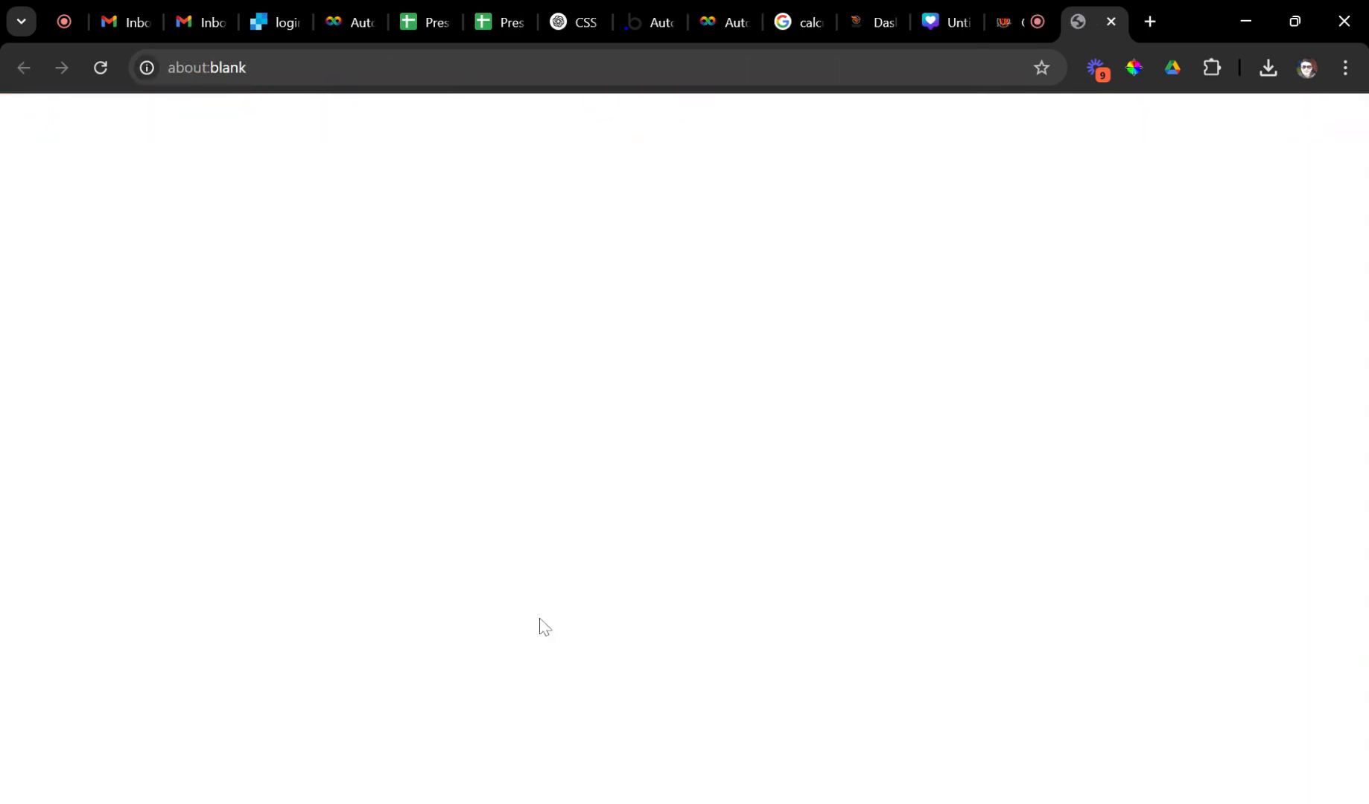
pyautogui.click(531, 609)
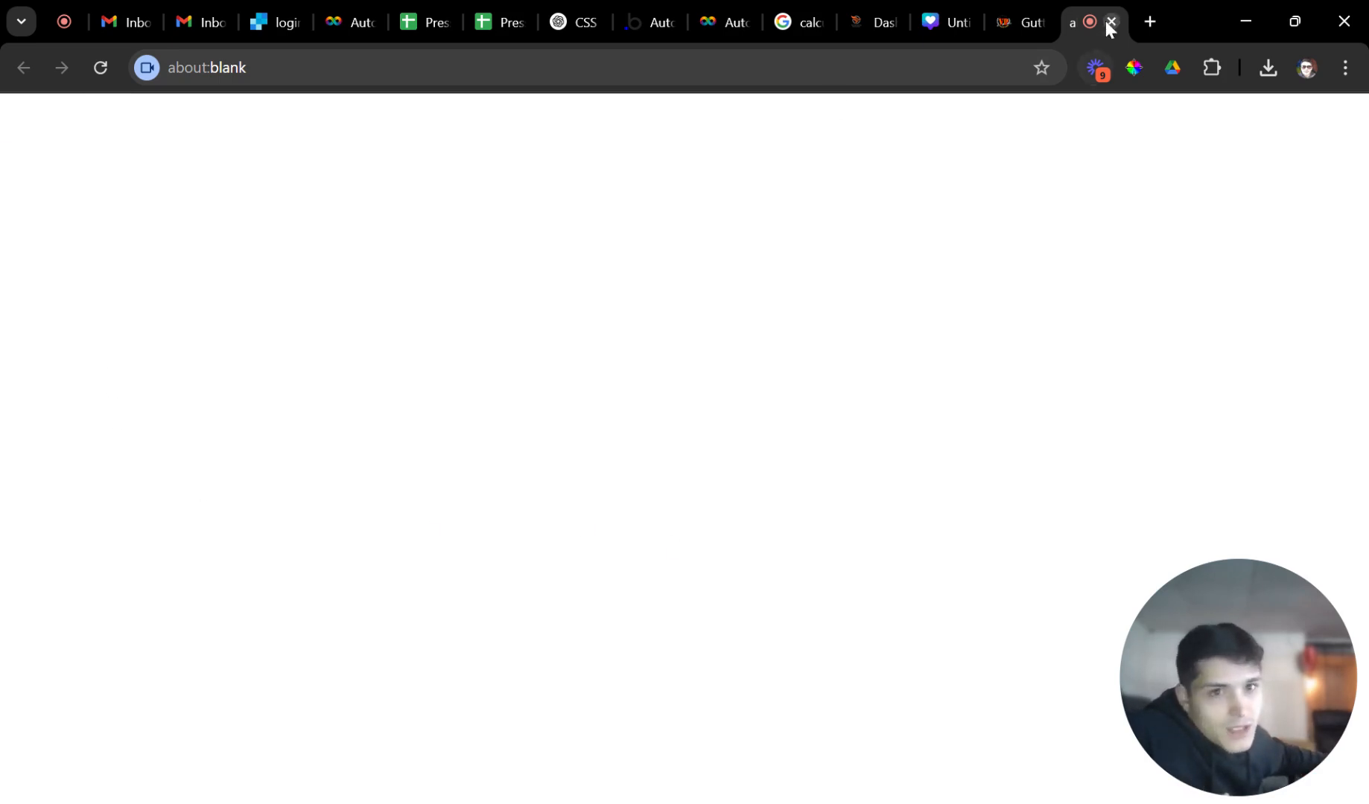
pyautogui.click(997, 26)
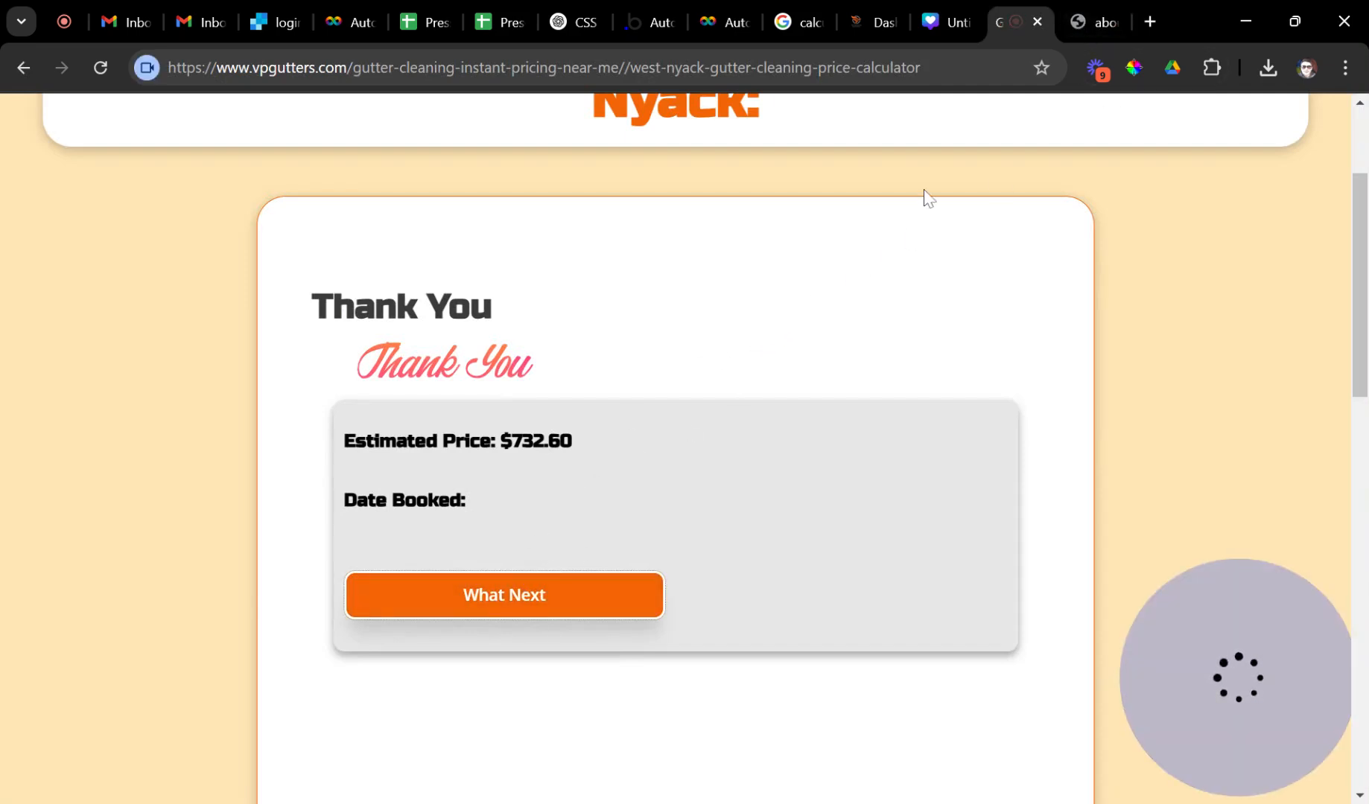
pyautogui.click(857, 24)
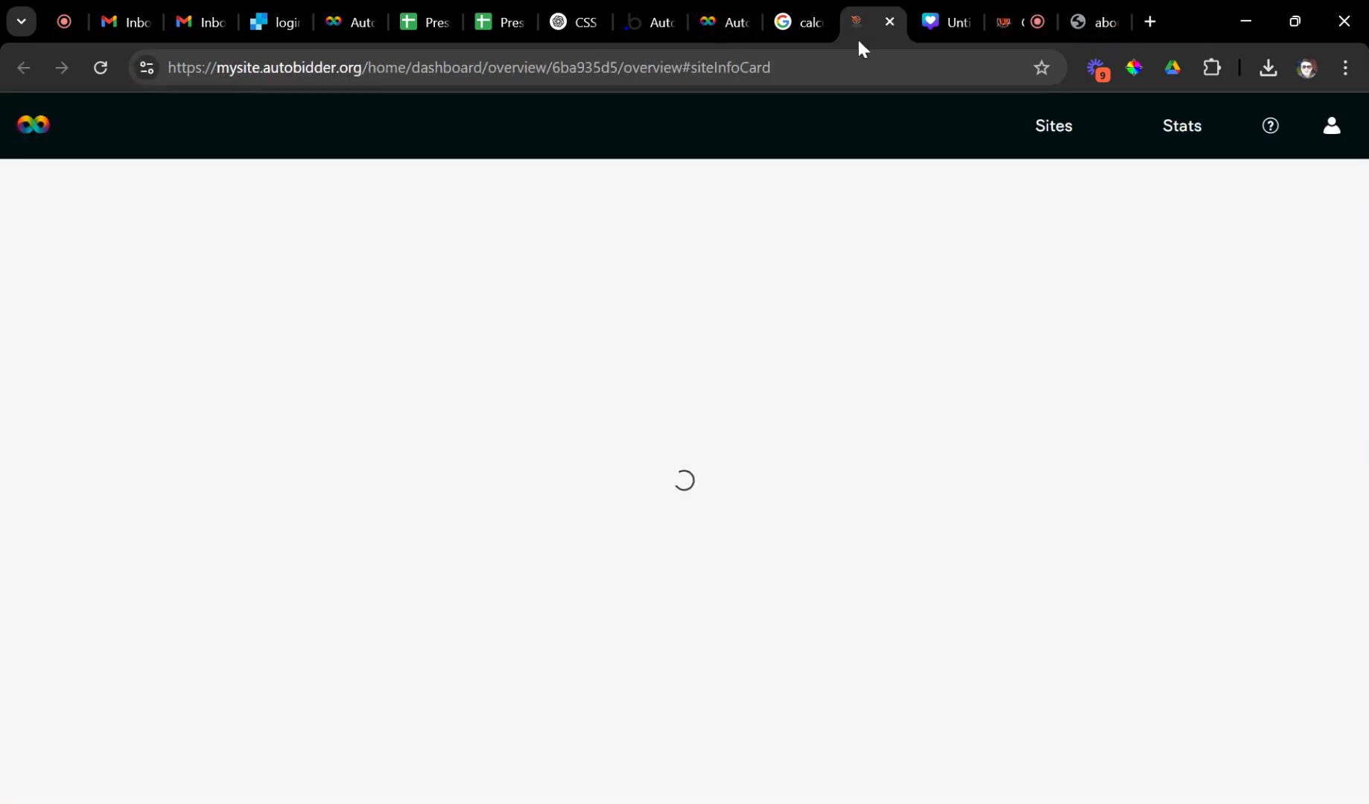
pyautogui.click(100, 68)
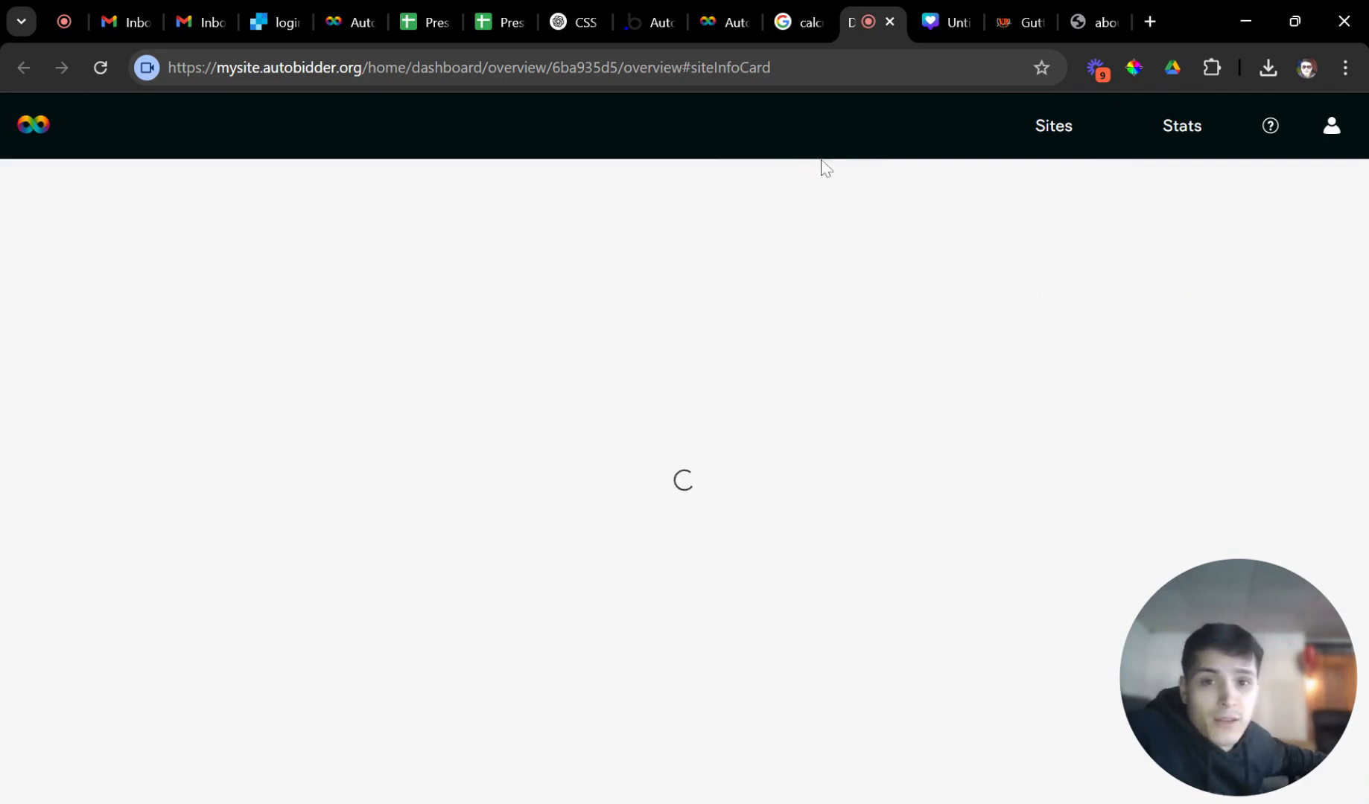
pyautogui.moveTo(1228, 630)
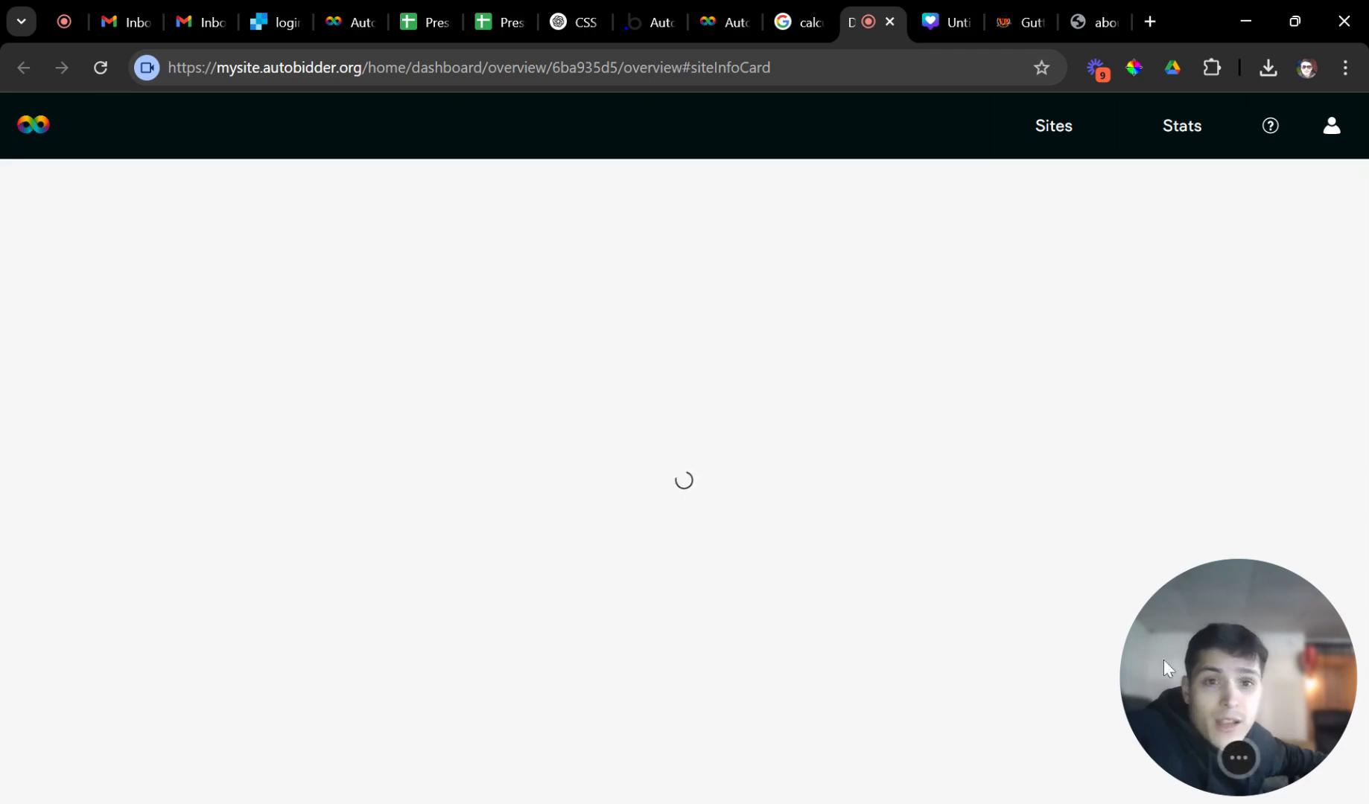
pyautogui.moveTo(1163, 660); pyautogui.dragTo(753, 651)
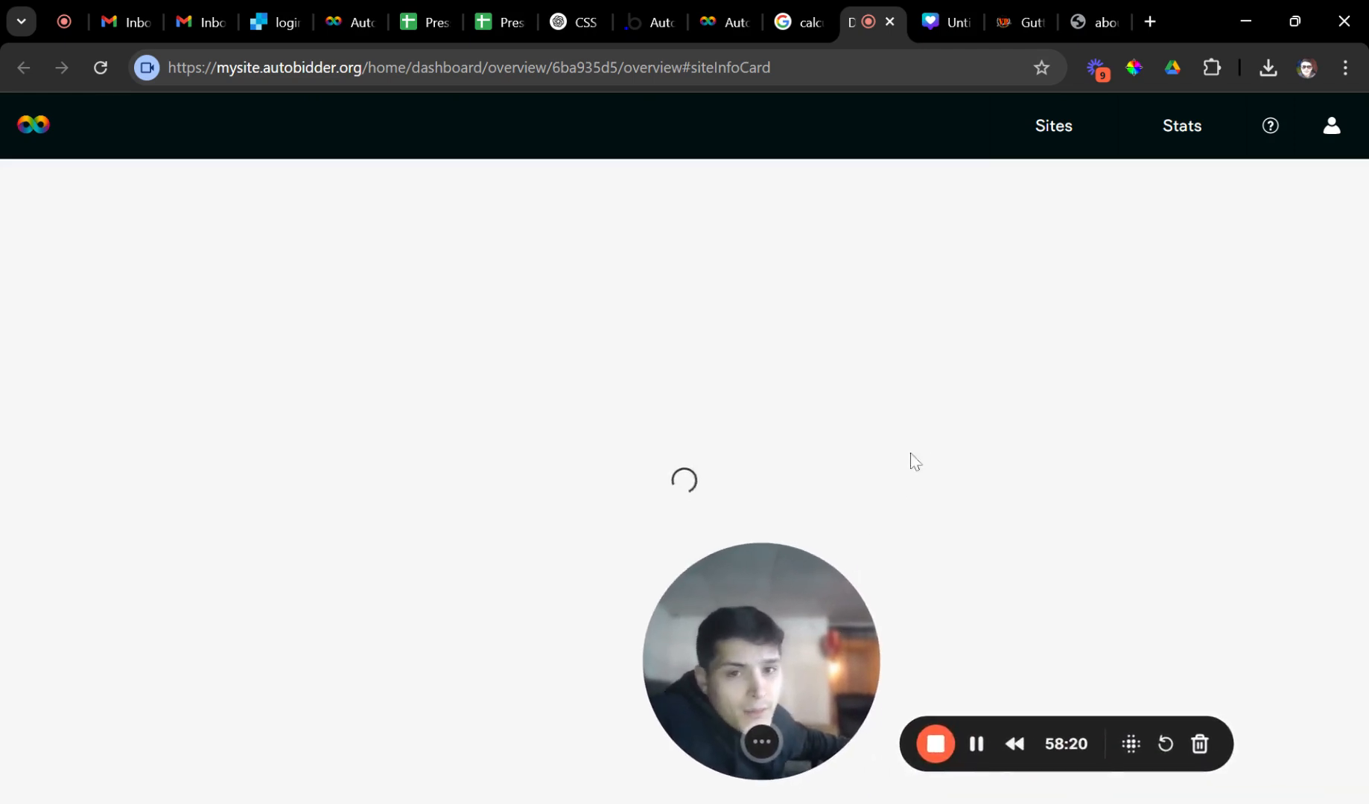
pyautogui.click(1002, 20)
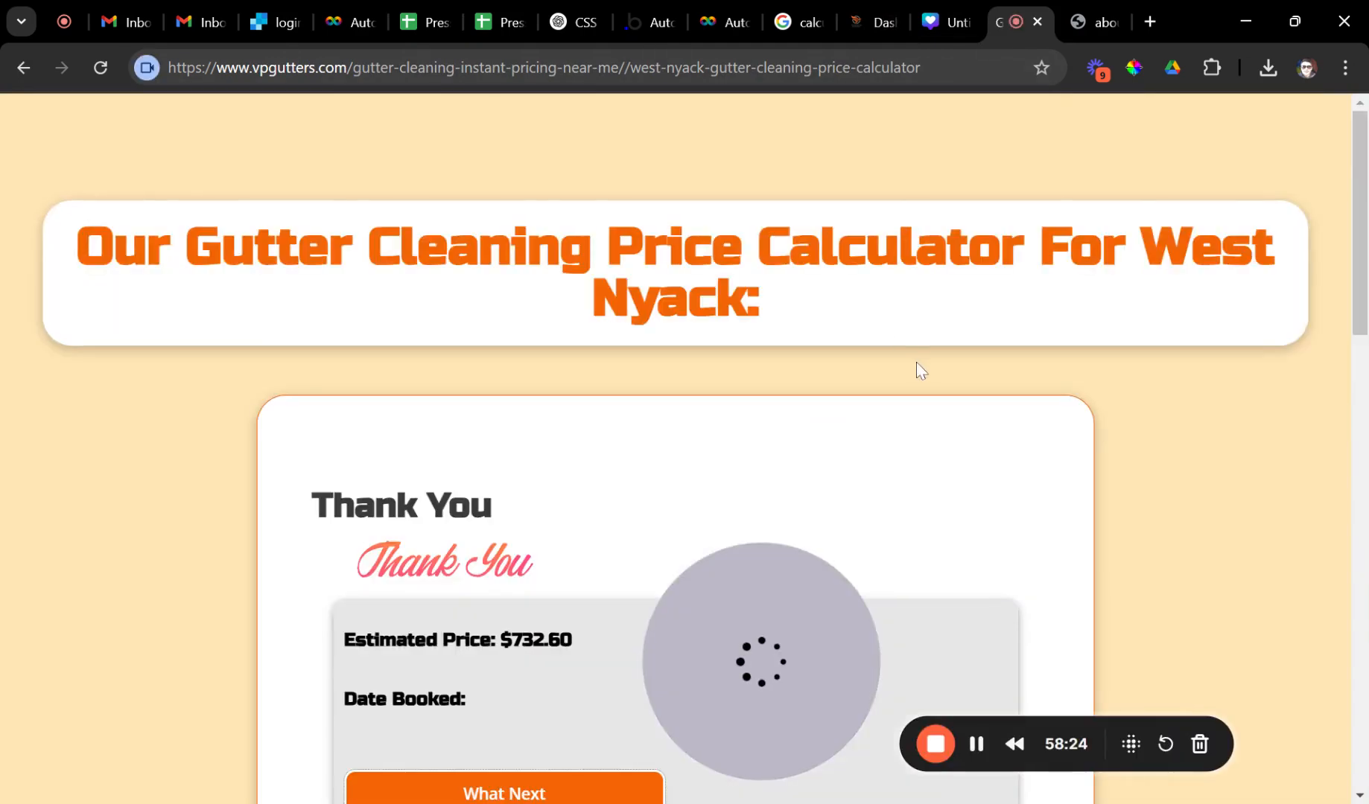
pyautogui.moveTo(744, 624); pyautogui.dragTo(1241, 640)
pyautogui.scroll(-4, 745, 397)
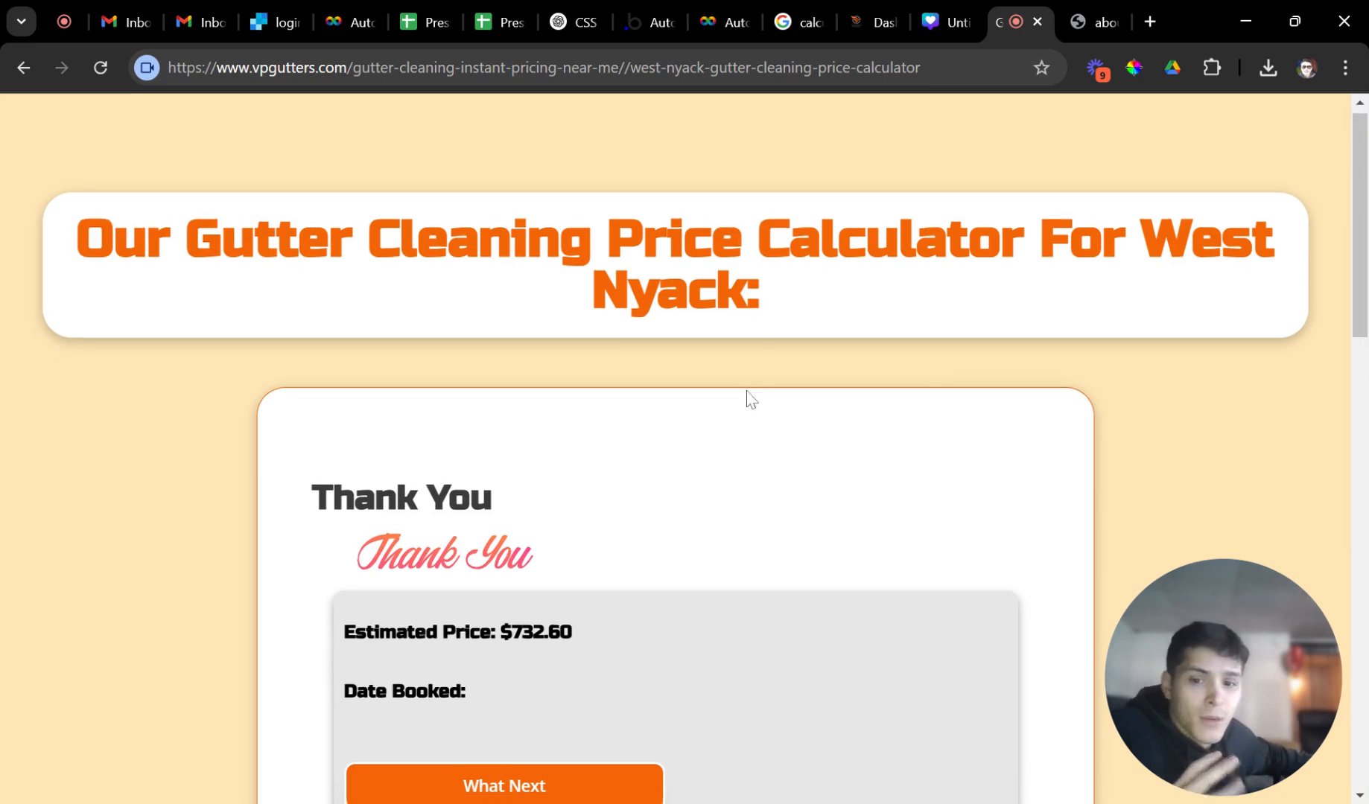
pyautogui.scroll(4, 767, 373)
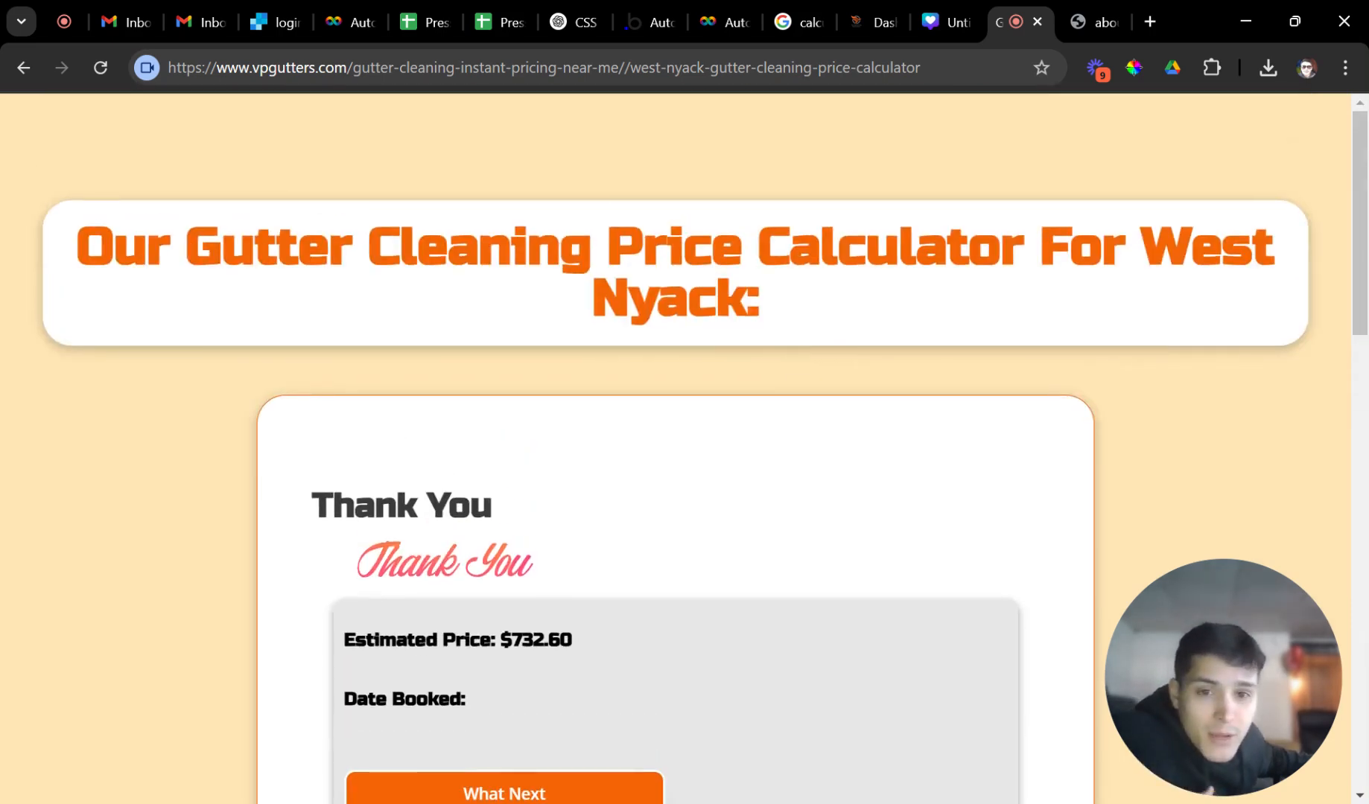
pyautogui.scroll(-3, 922, 481)
pyautogui.scroll(3, 920, 473)
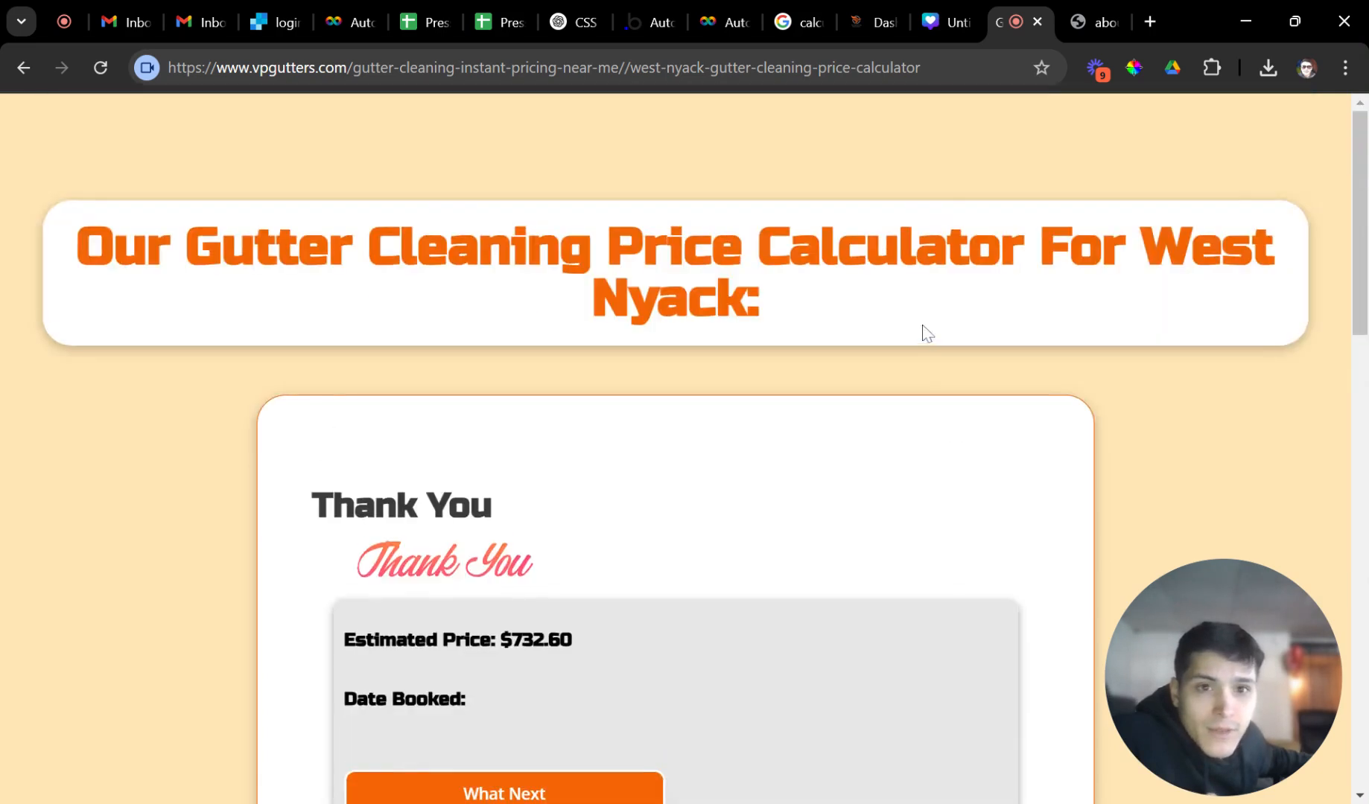
pyautogui.click(849, 18)
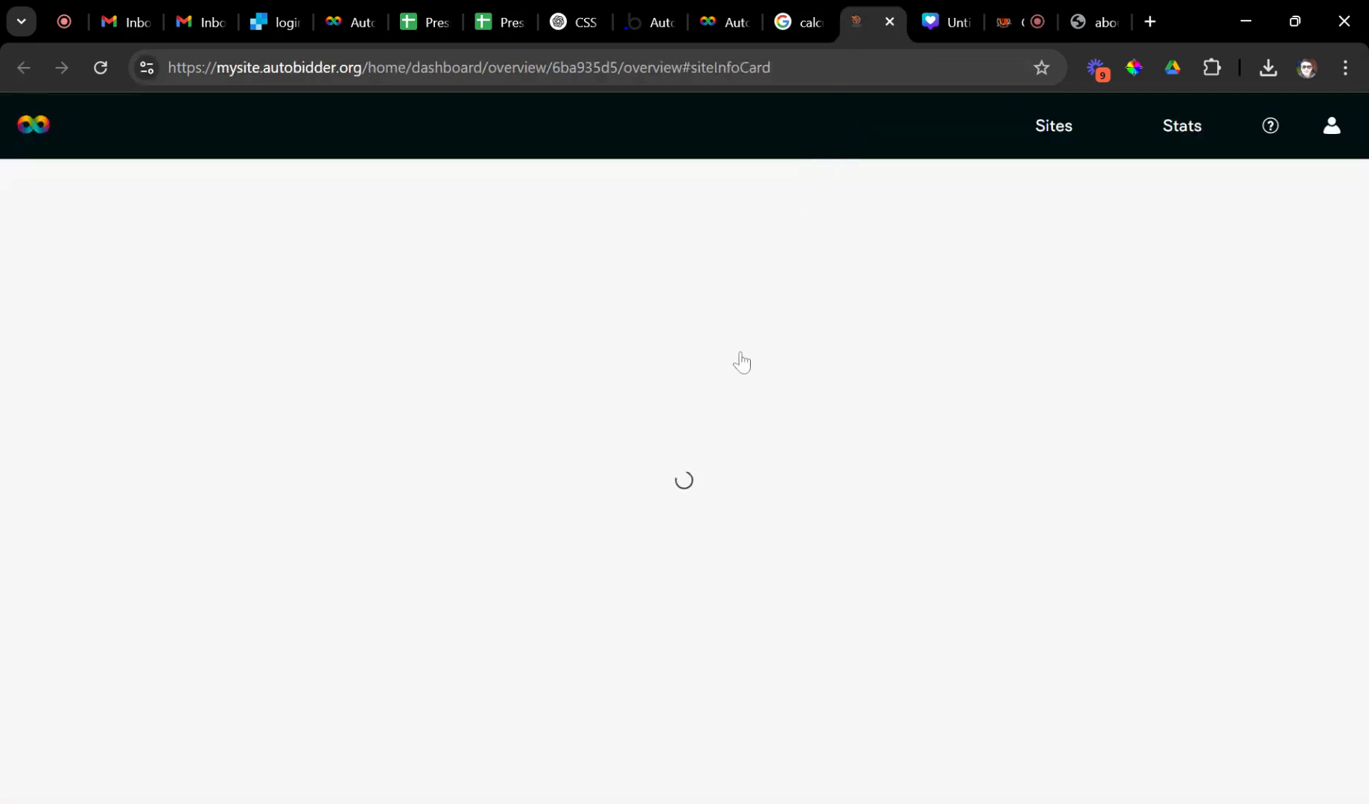
# Return to Autobidder's Calibrate page and view the Roof Cleaning service settings.
pyautogui.click(721, 21)
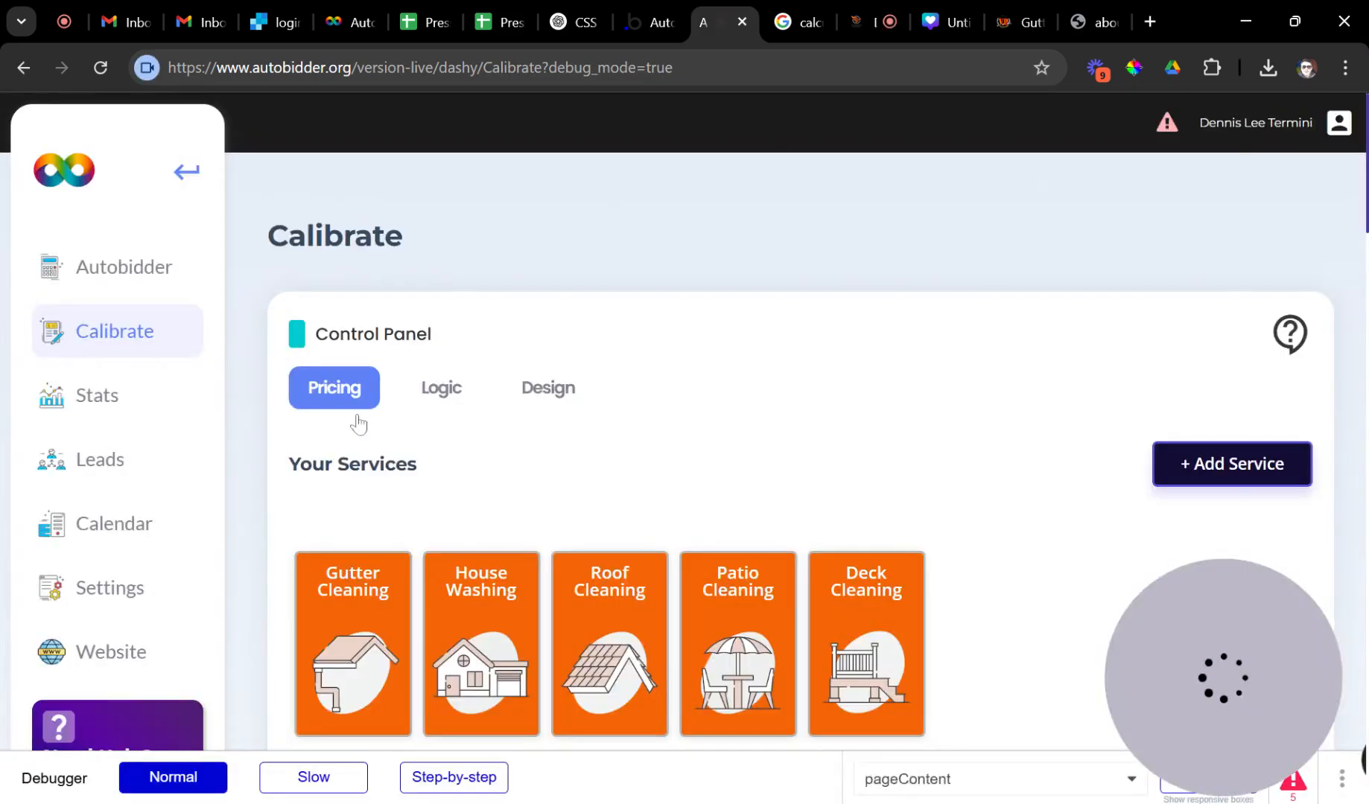
pyautogui.scroll(-2, 458, 519)
pyautogui.click(610, 514)
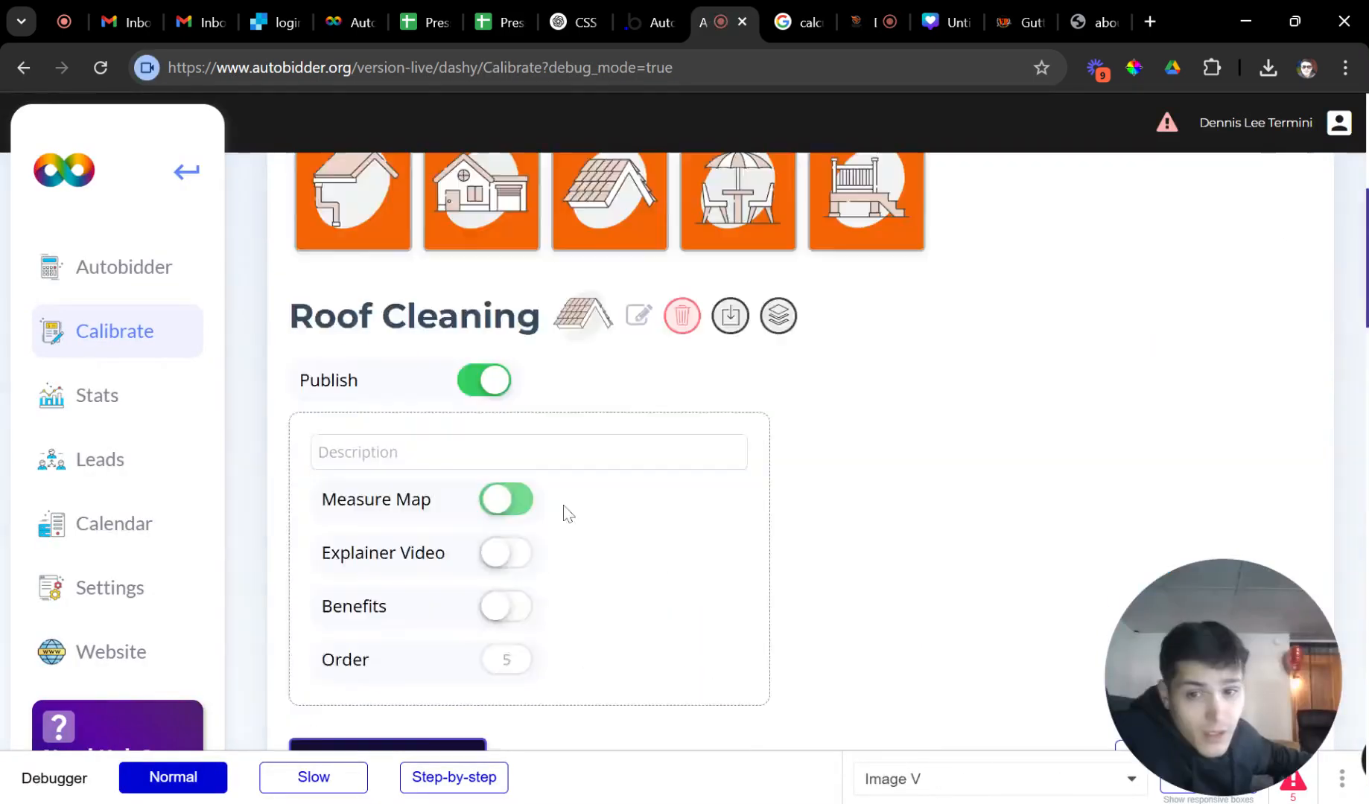
pyautogui.scroll(-3, 569, 514)
pyautogui.scroll(3, 569, 506)
# Open House Washing and expand House Style, showing multipliers from Ranch 1.03 to Other 1.04.
pyautogui.click(458, 223)
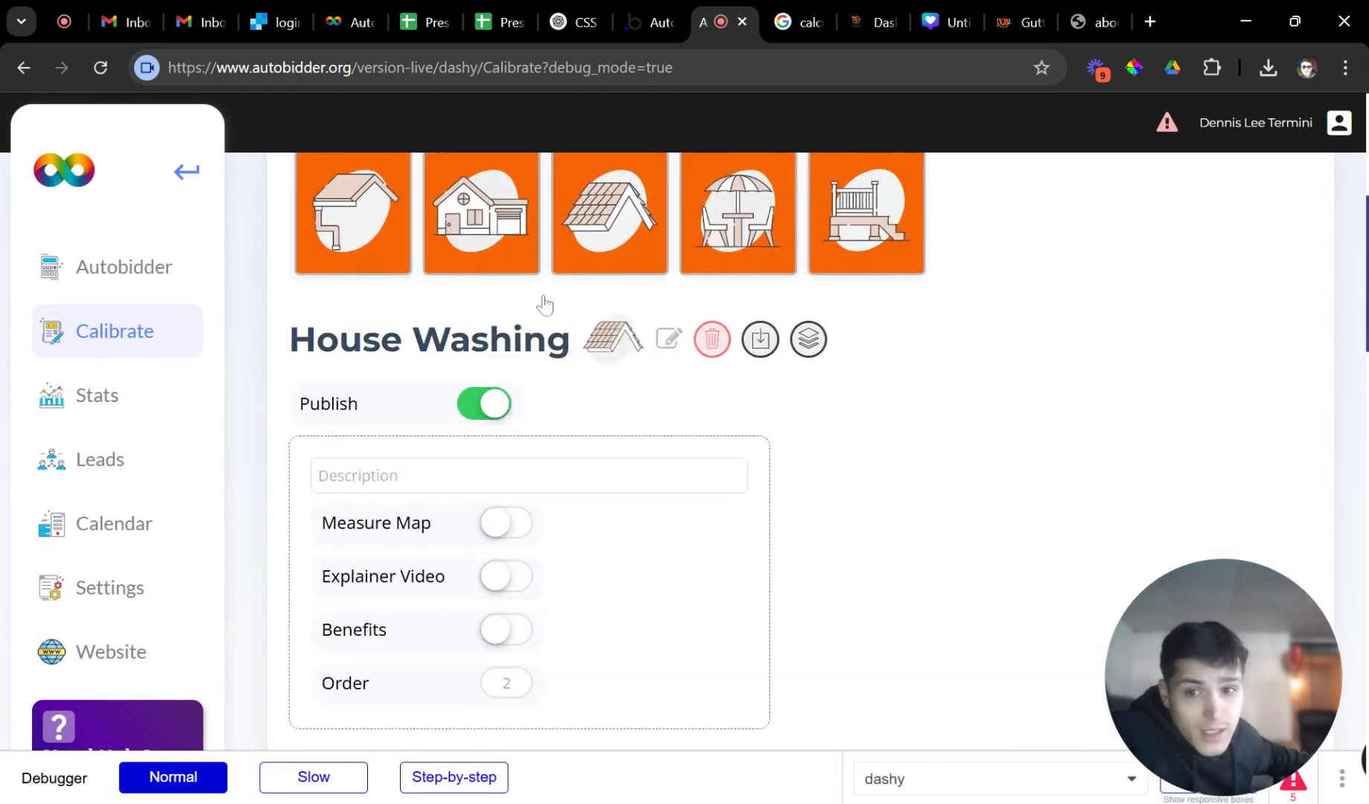
pyautogui.scroll(-3, 672, 424)
pyautogui.scroll(-3, 653, 397)
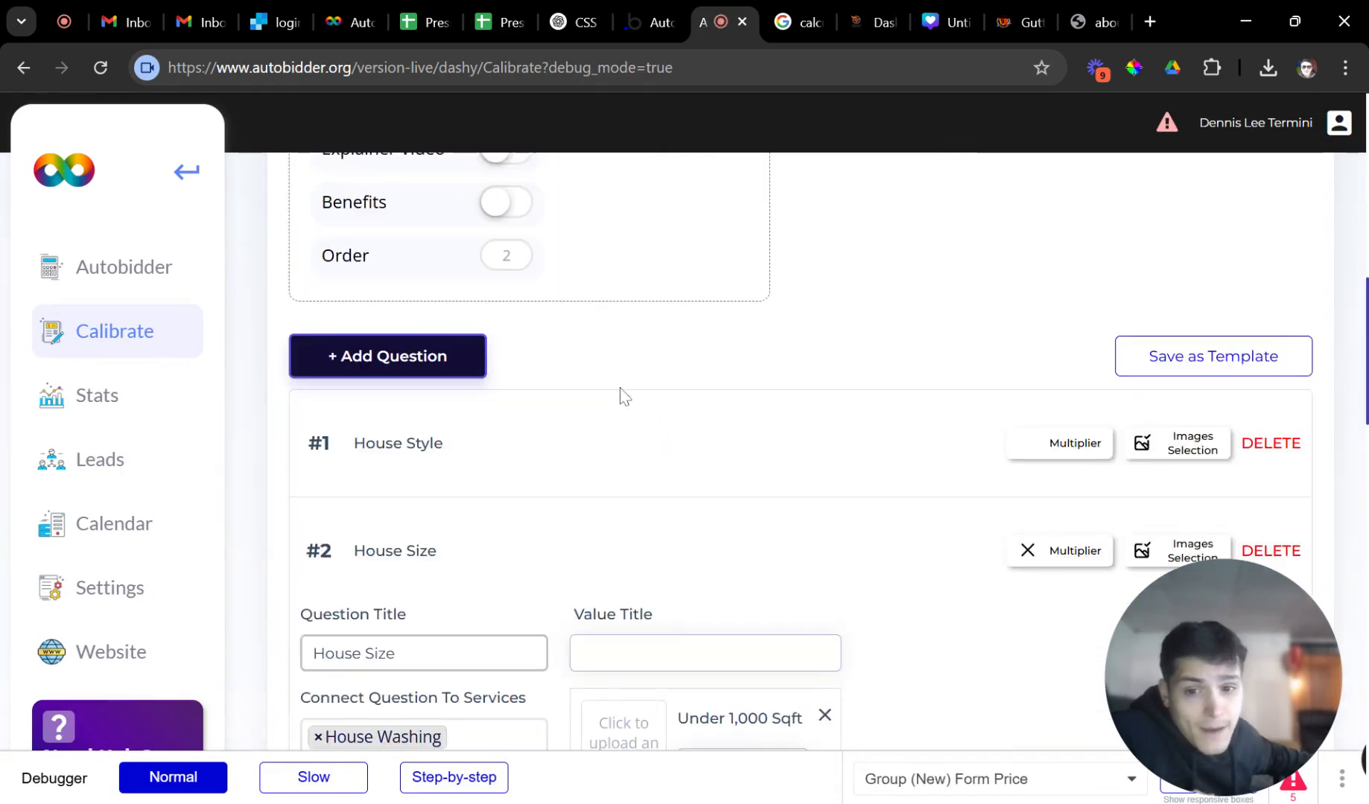
pyautogui.scroll(-5, 640, 418)
pyautogui.scroll(2, 610, 458)
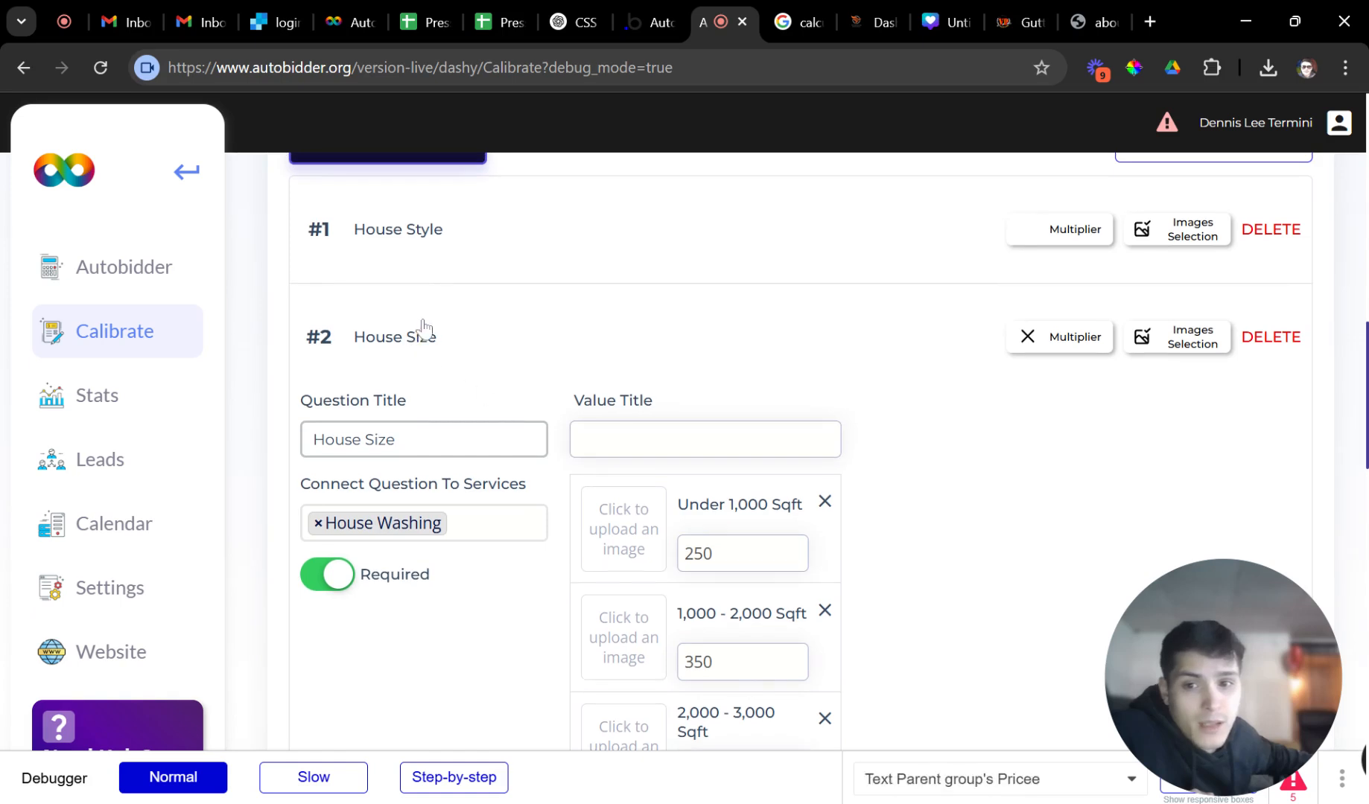
pyautogui.click(506, 275)
pyautogui.scroll(-3, 742, 365)
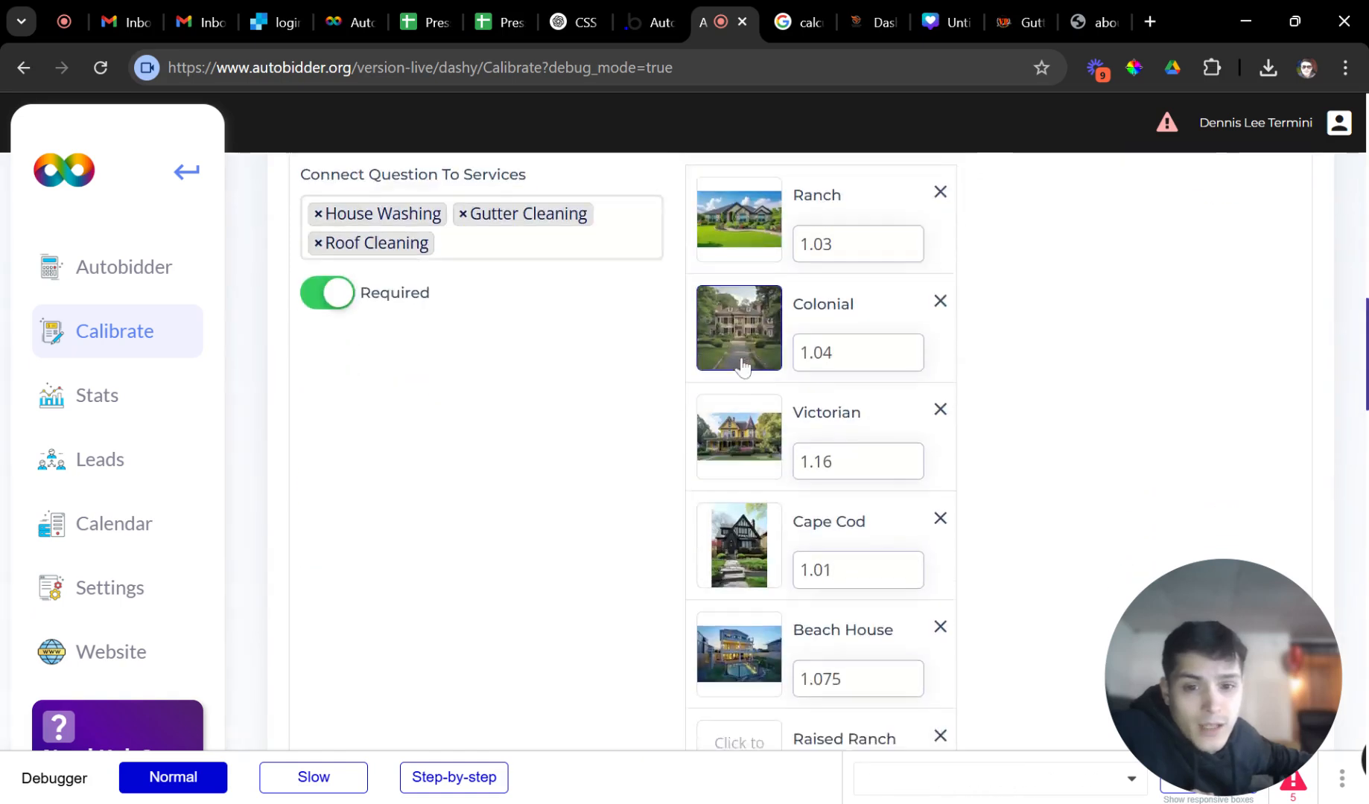
pyautogui.scroll(-4, 743, 365)
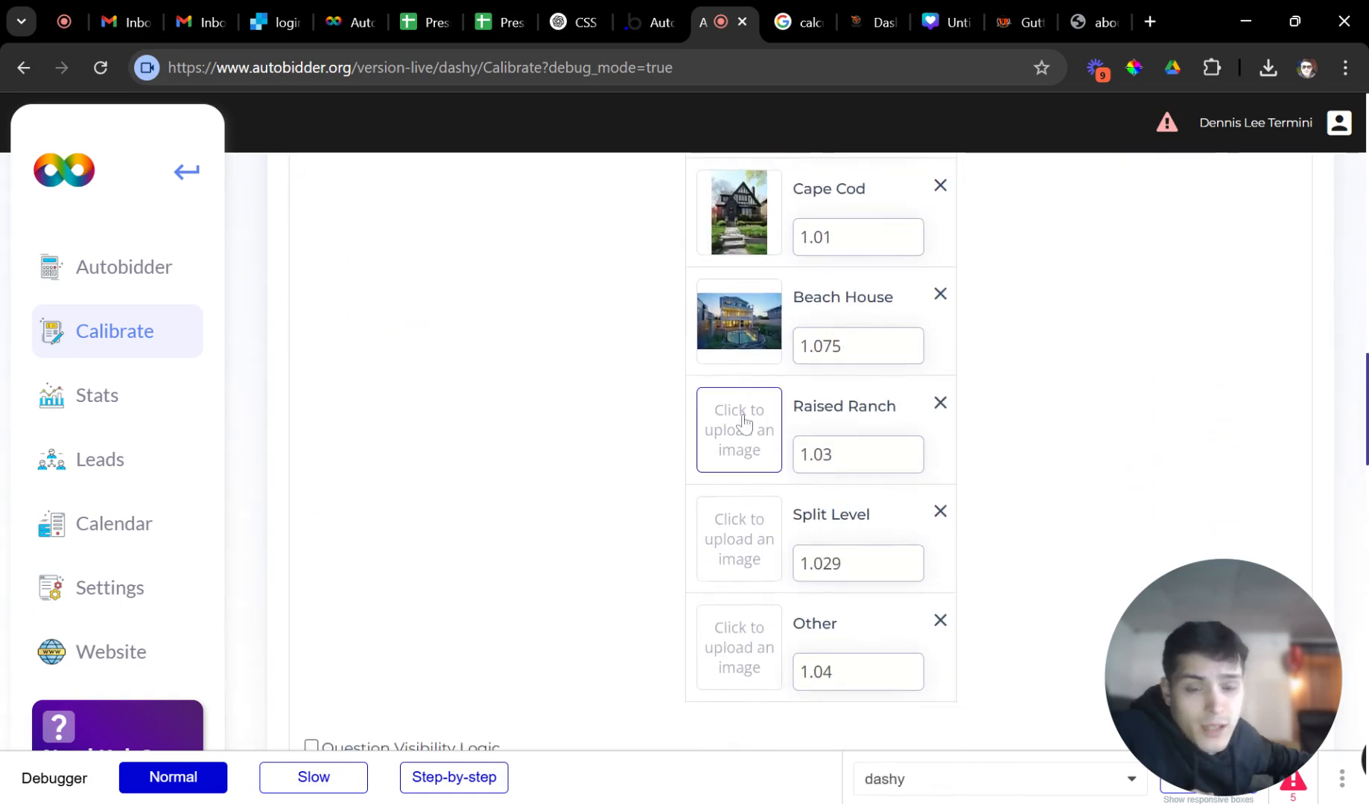
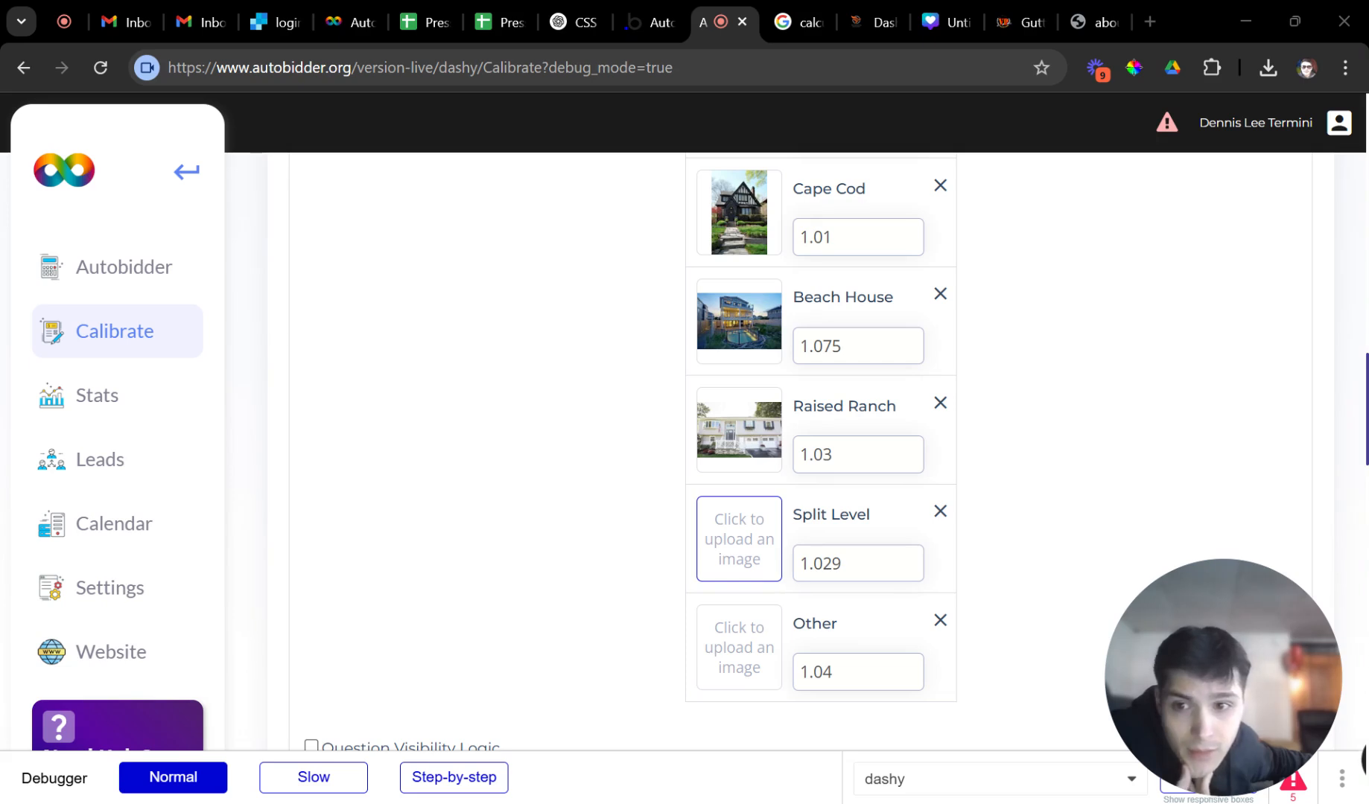
# Review the VP Gutters West Nyack calculator's $732.60 Thank You page, then switch to a blank tab.
pyautogui.scroll(-4, 760, 484)
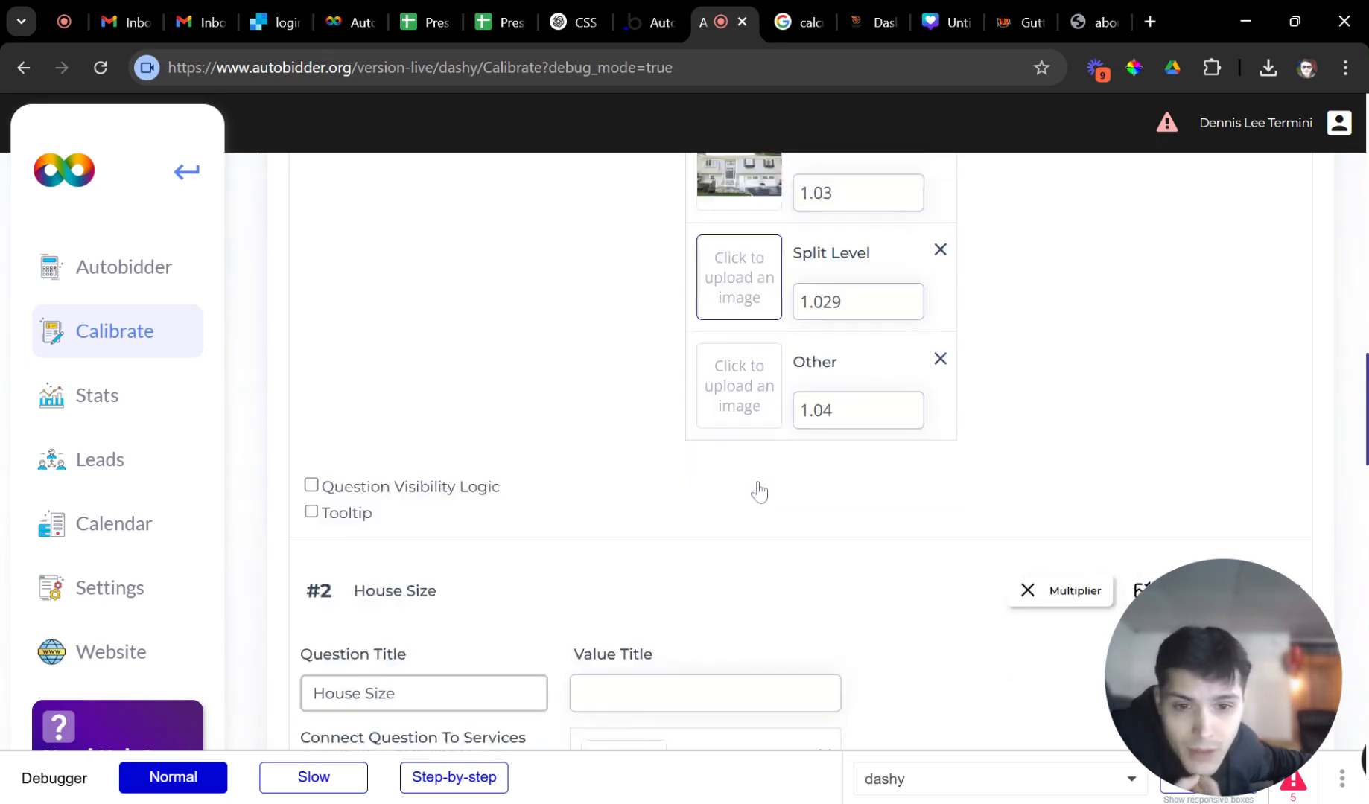
pyautogui.scroll(-14, 778, 488)
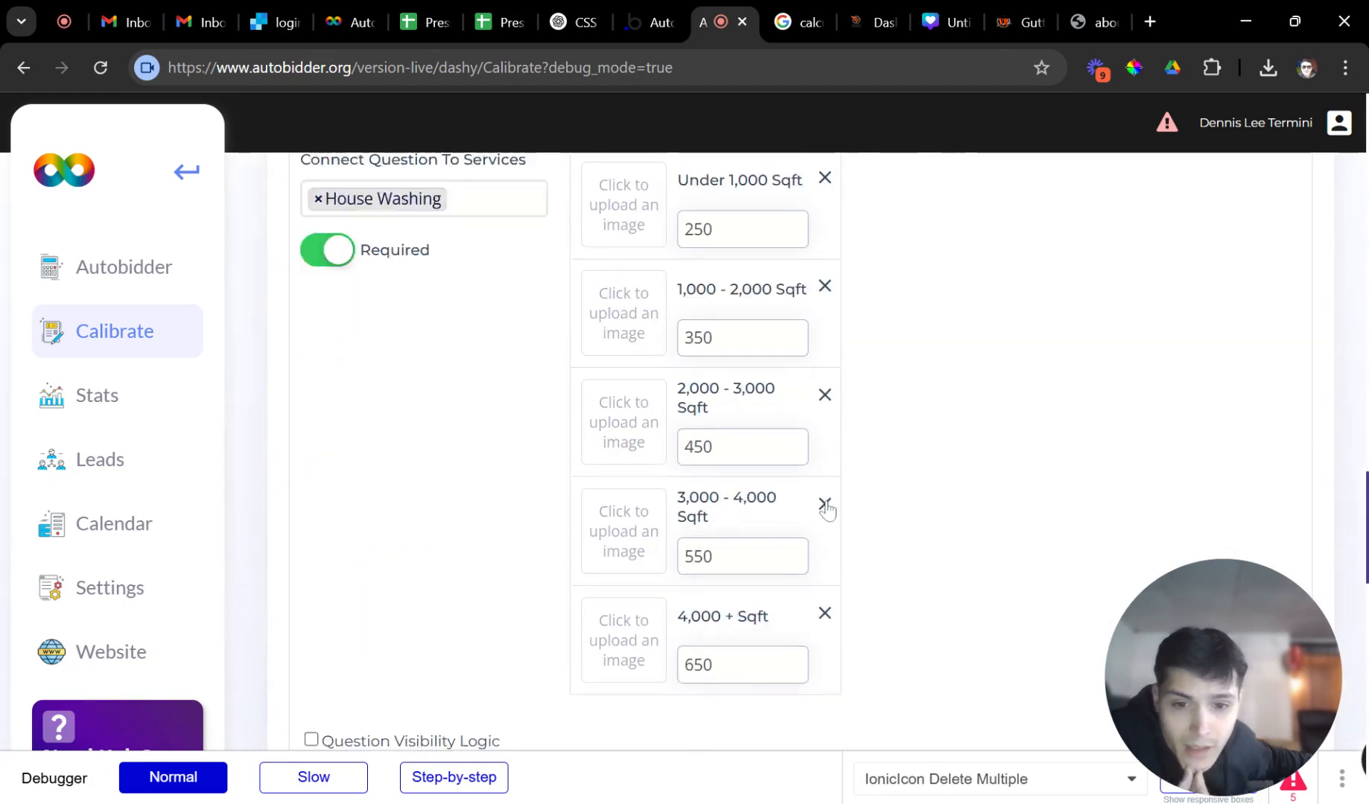
pyautogui.scroll(10, 879, 507)
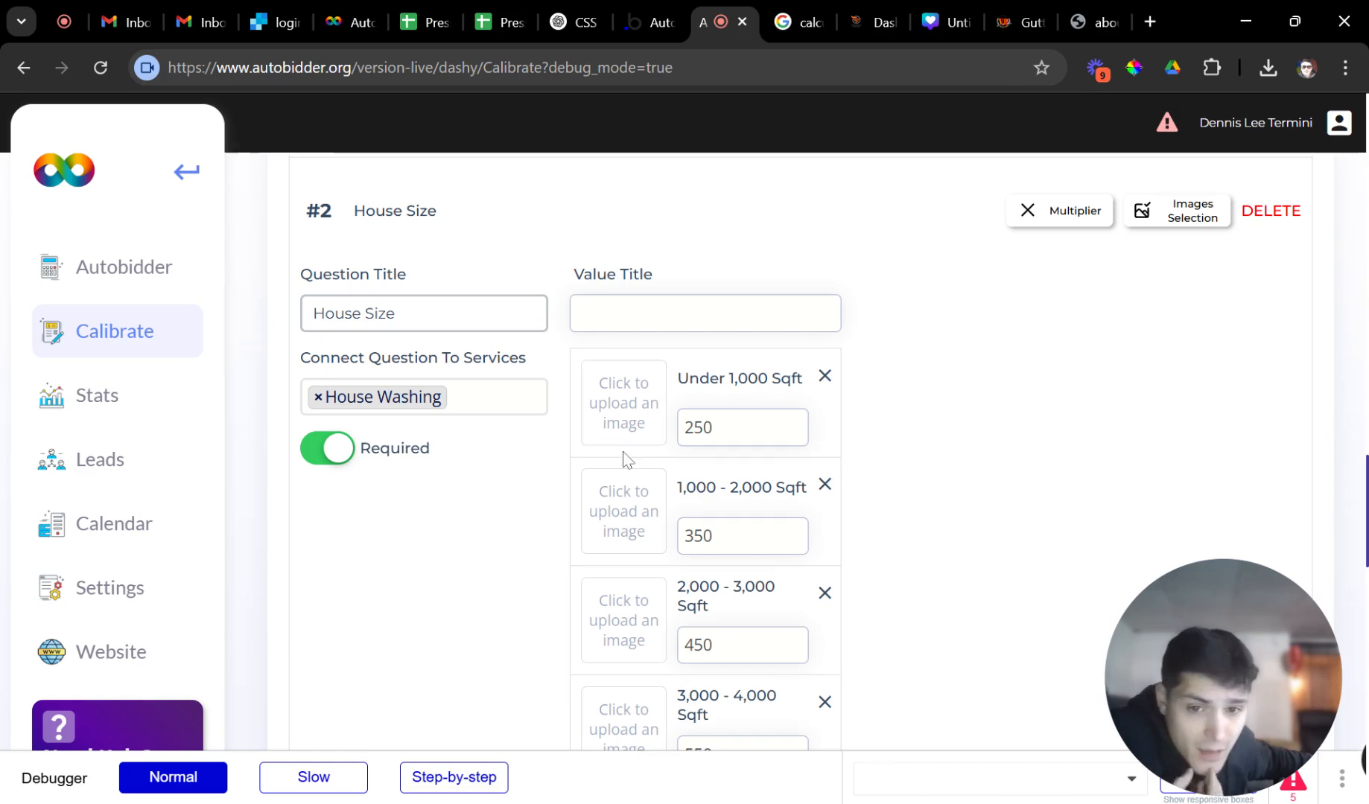
pyautogui.scroll(-4, 612, 462)
pyautogui.scroll(8, 618, 480)
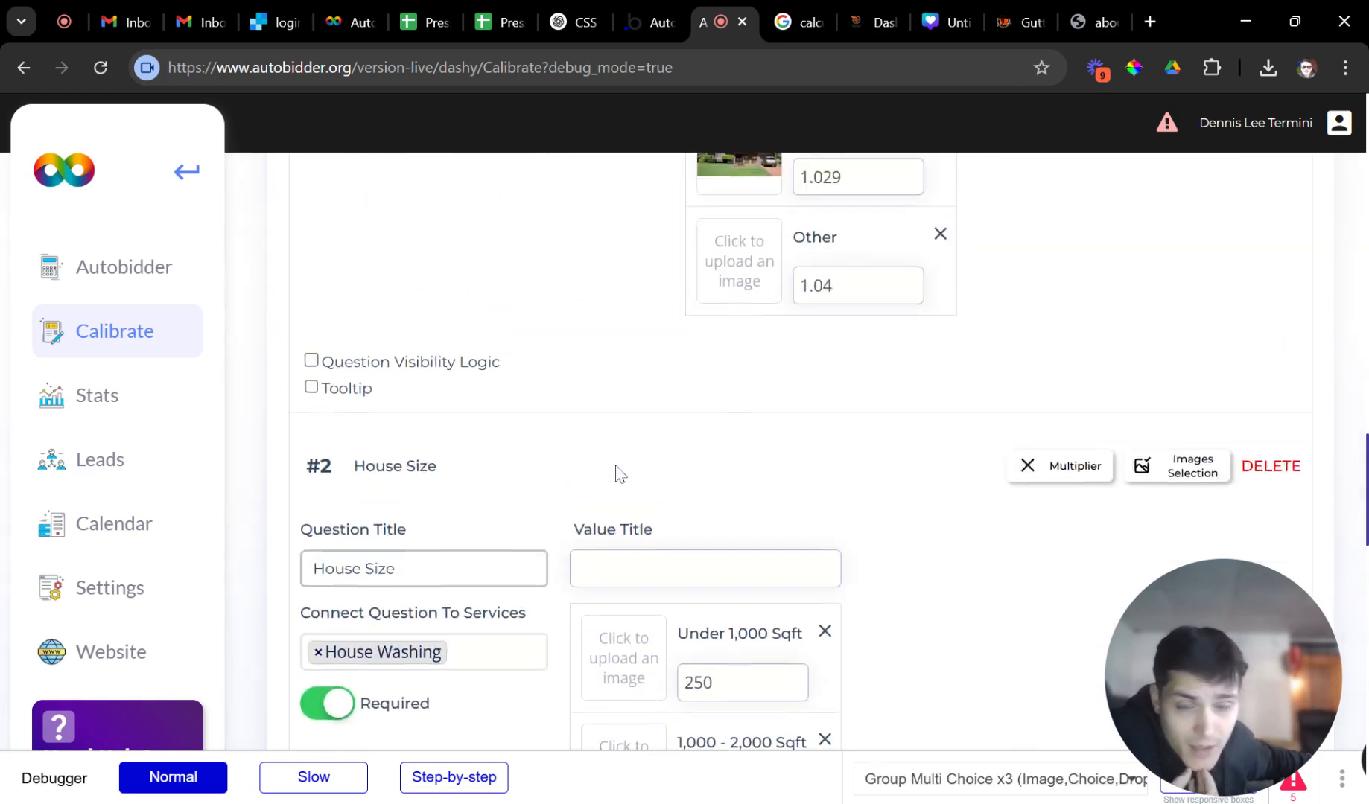
pyautogui.scroll(1, 625, 492)
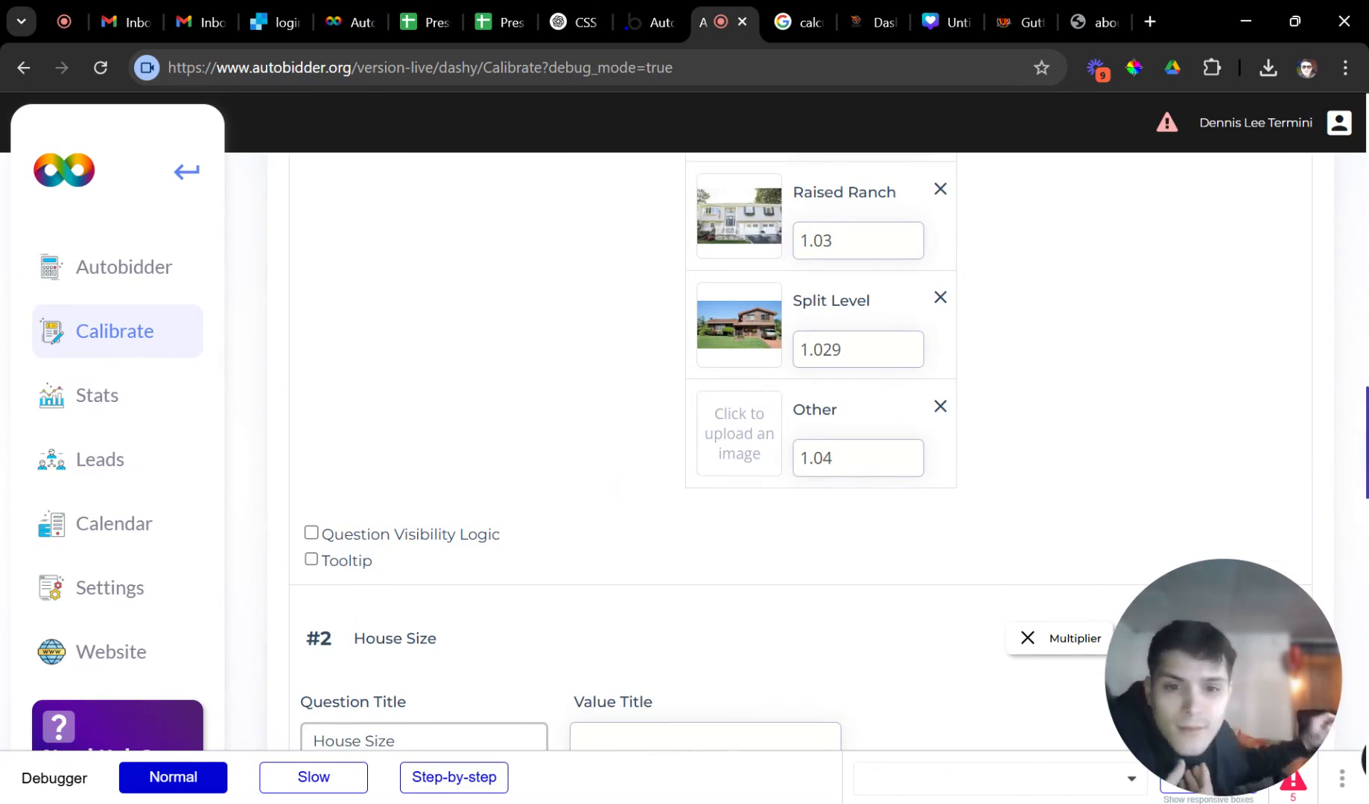
pyautogui.scroll(4, 655, 434)
pyautogui.scroll(10, 655, 435)
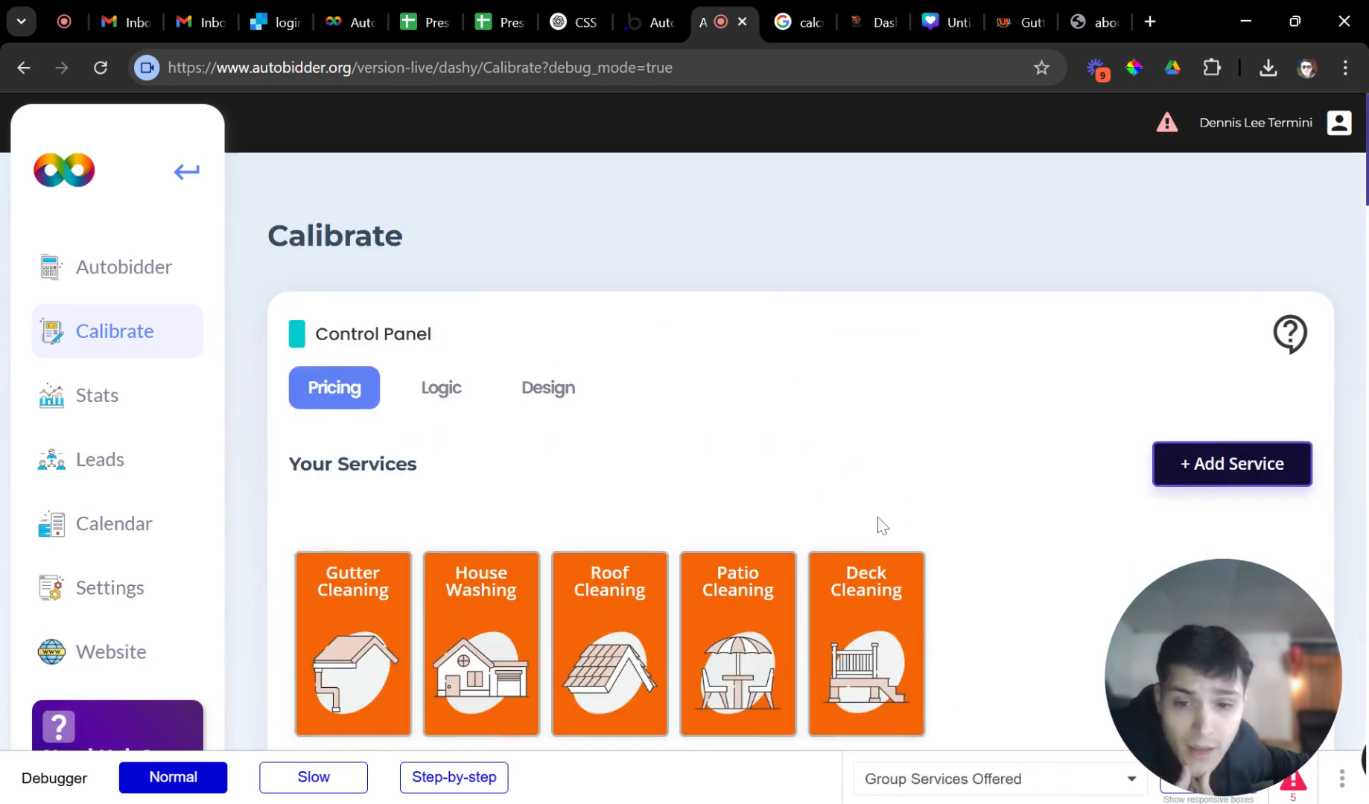
pyautogui.click(1017, 20)
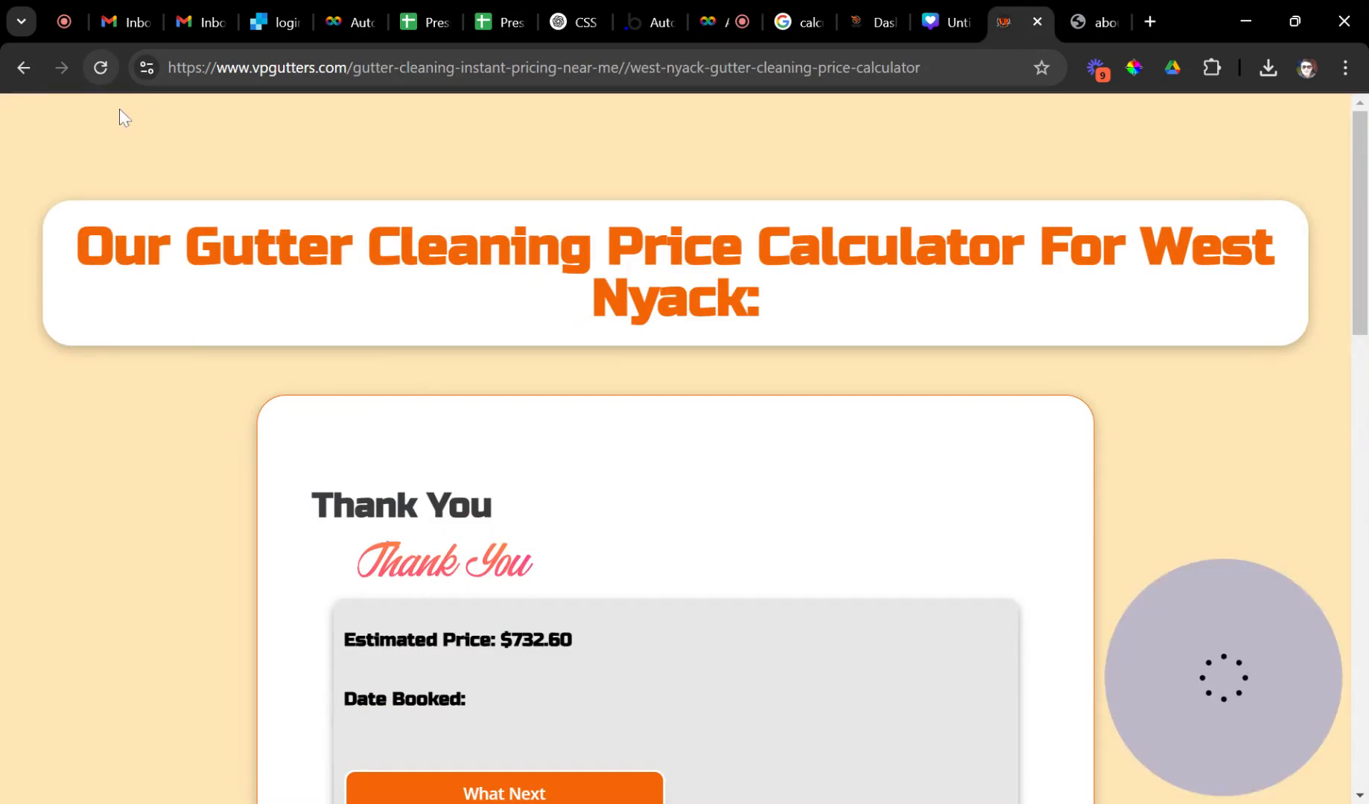
pyautogui.scroll(-3, 457, 483)
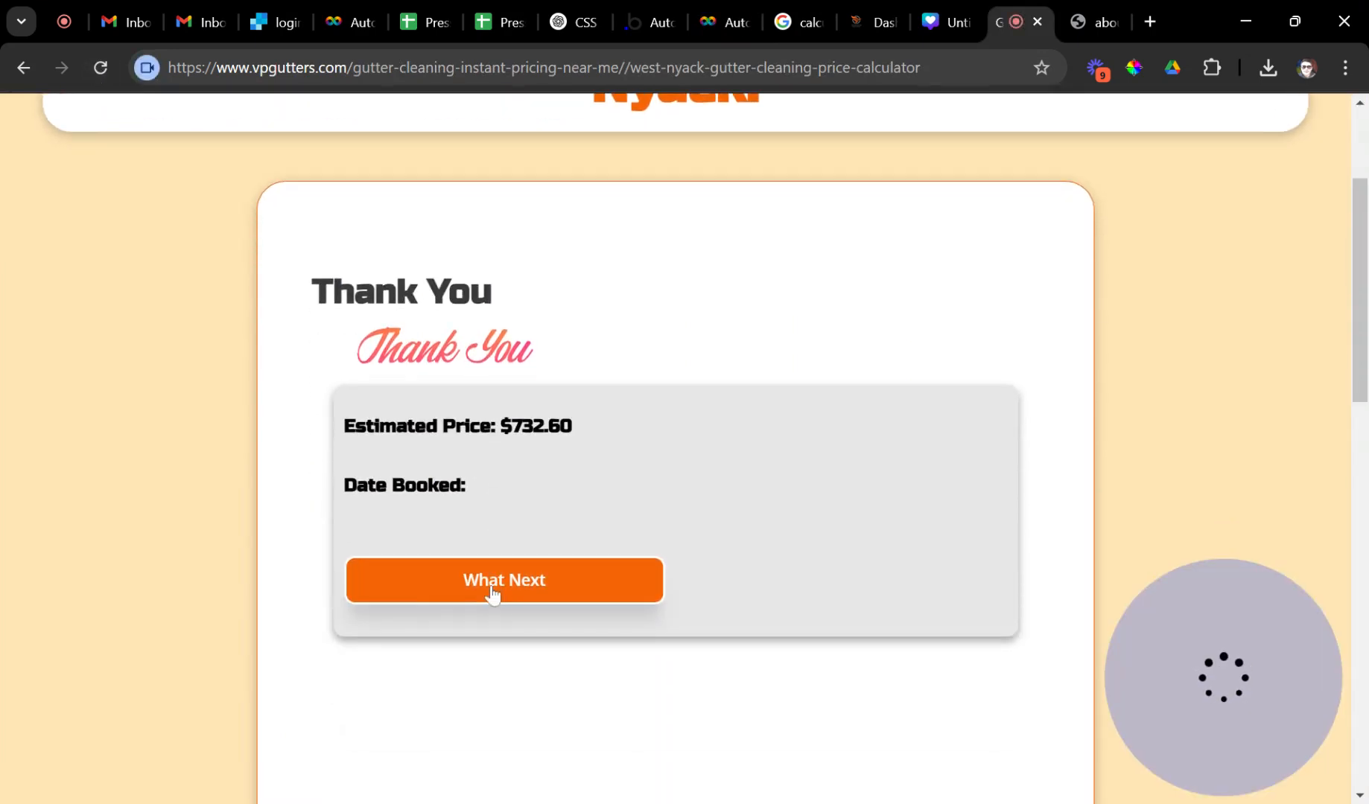
pyautogui.scroll(1, 492, 594)
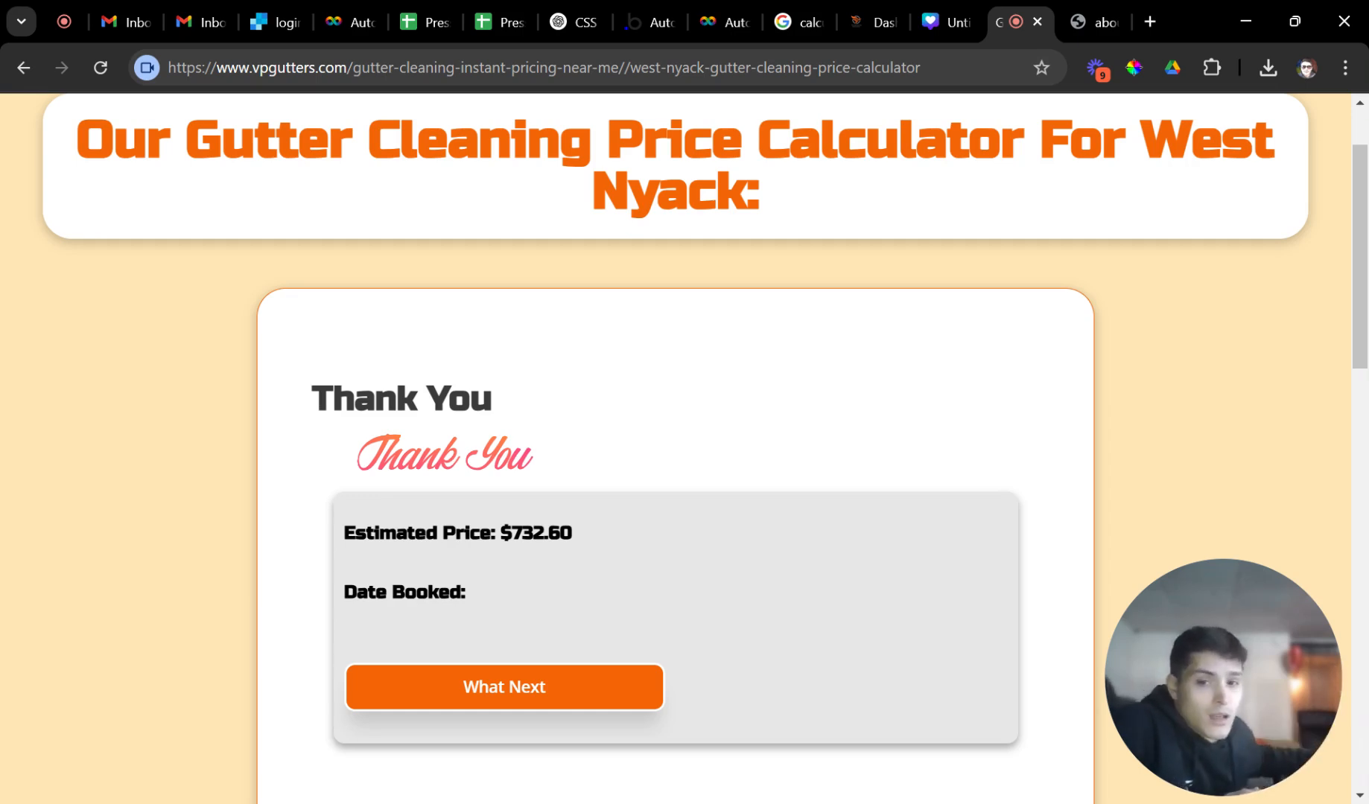
pyautogui.click(1077, 21)
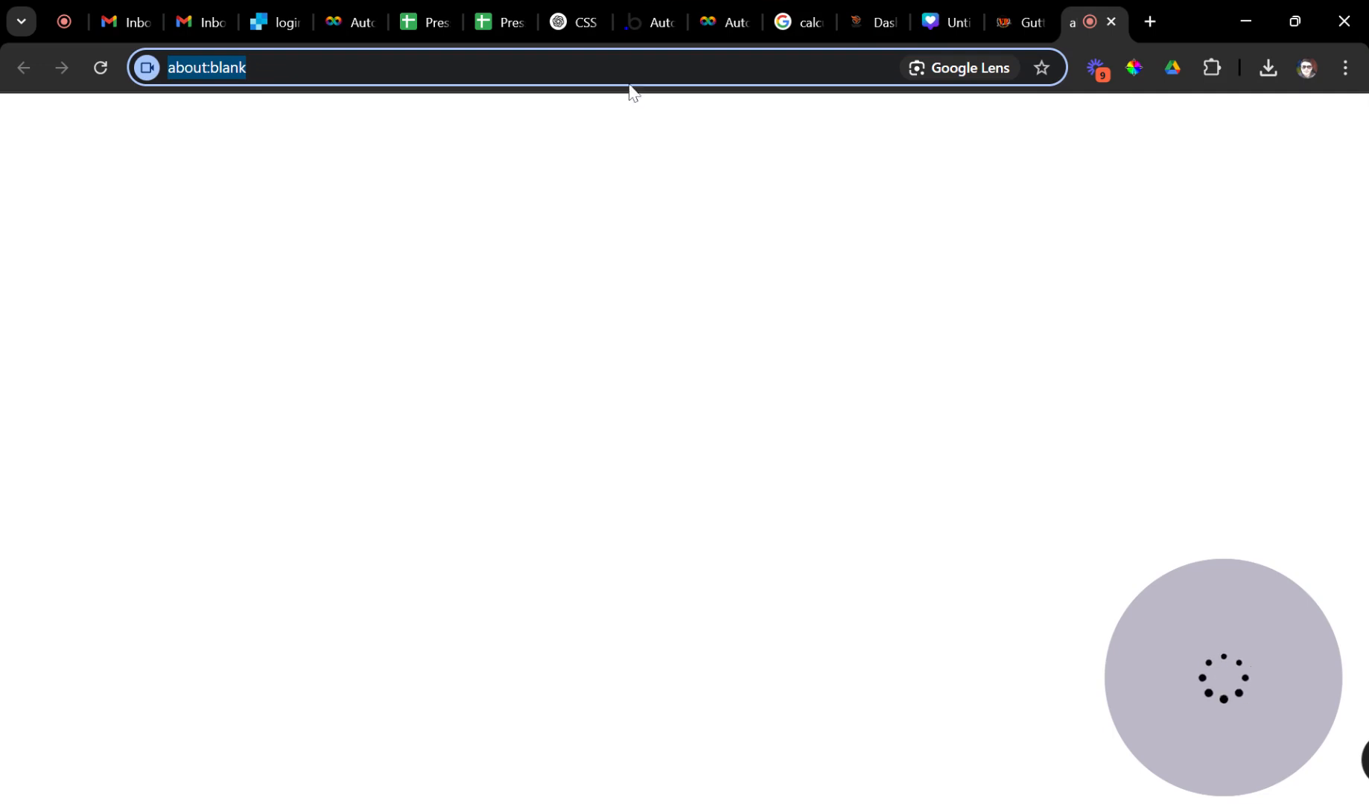
# Load 717powerwash.com and go to its Price Calculator page.
pyautogui.write('717')
pyautogui.press('Return')
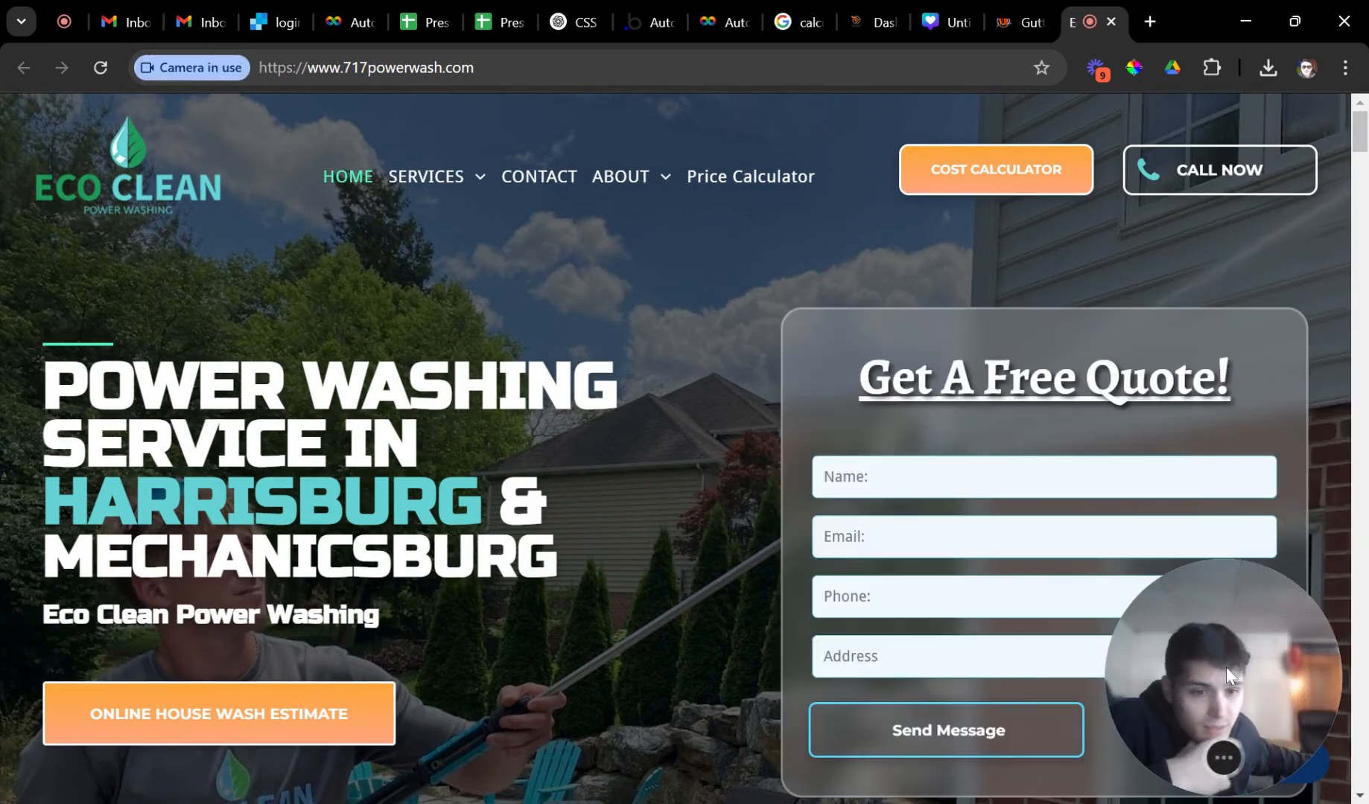
pyautogui.moveTo(1070, 657); pyautogui.dragTo(1251, 699)
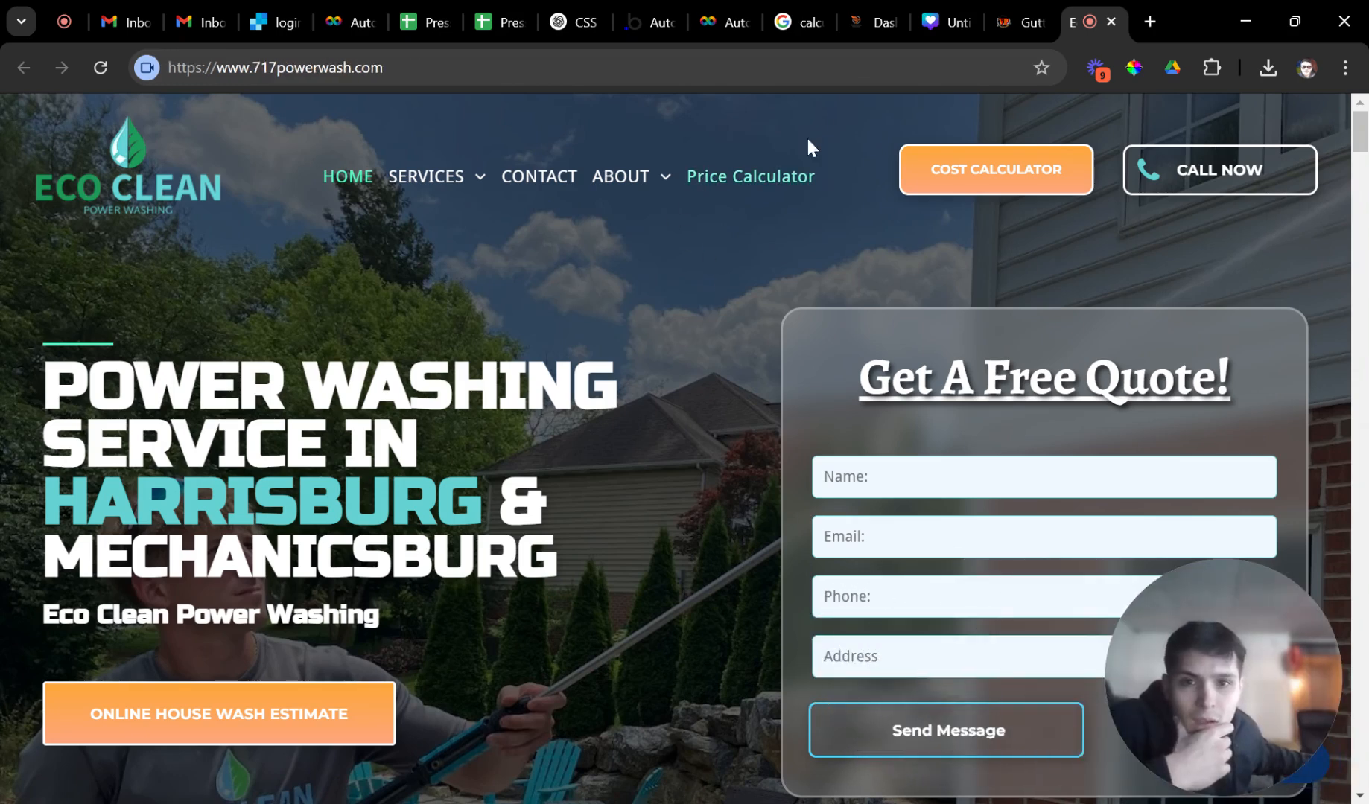
pyautogui.click(756, 195)
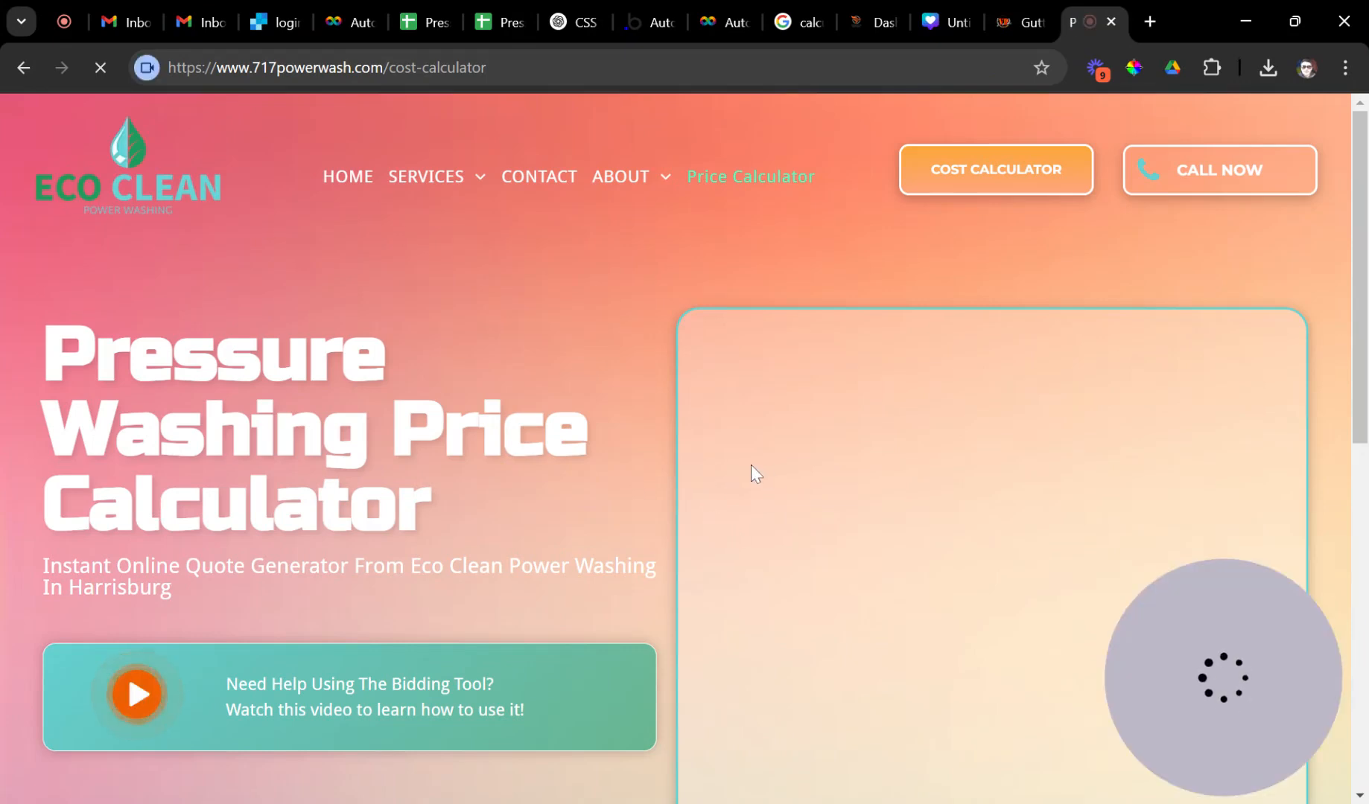
# Choose House Washing: Vinyl siding, 4 sides, Split Level height, 2,000 - 3,000 sqft.
pyautogui.scroll(-1, 830, 475)
pyautogui.scroll(-1, 826, 469)
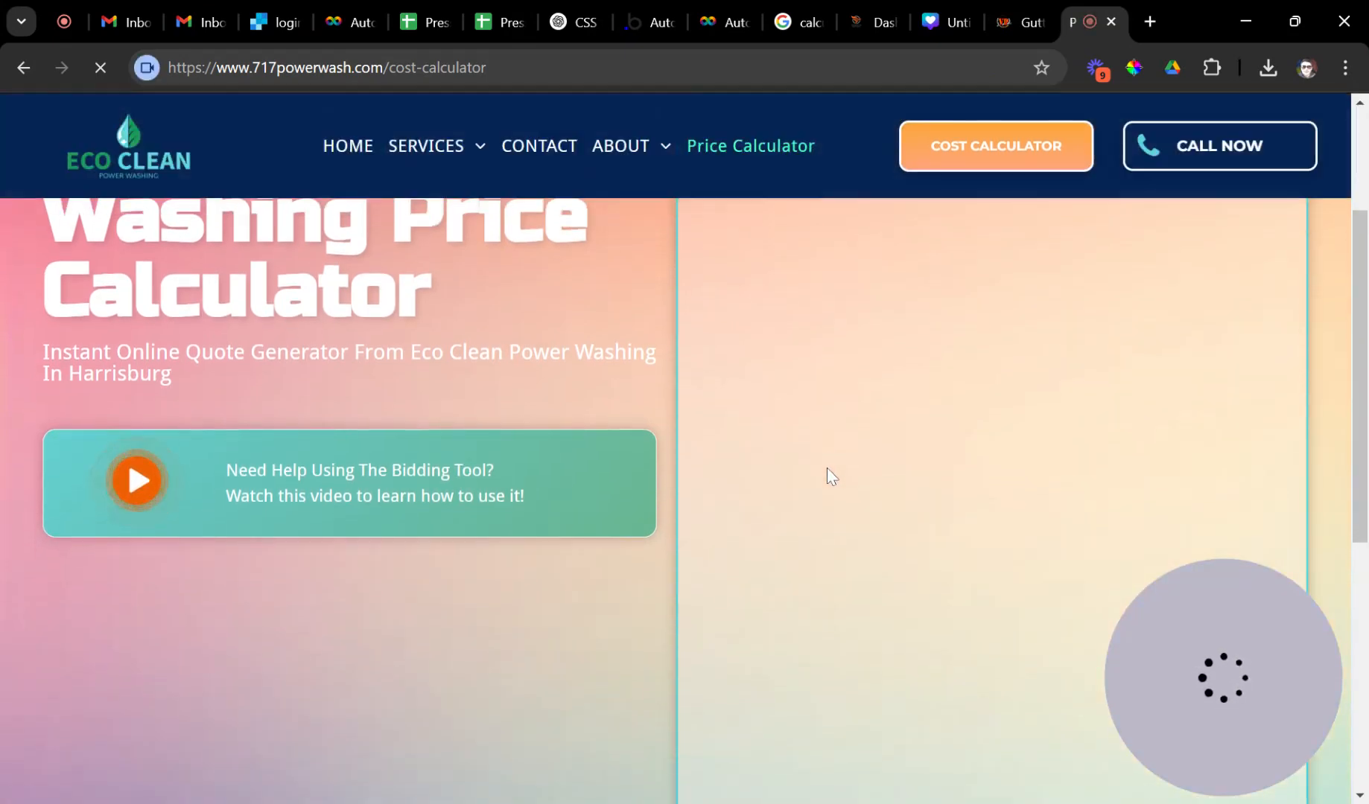
pyautogui.scroll(2, 828, 471)
pyautogui.scroll(-1, 851, 472)
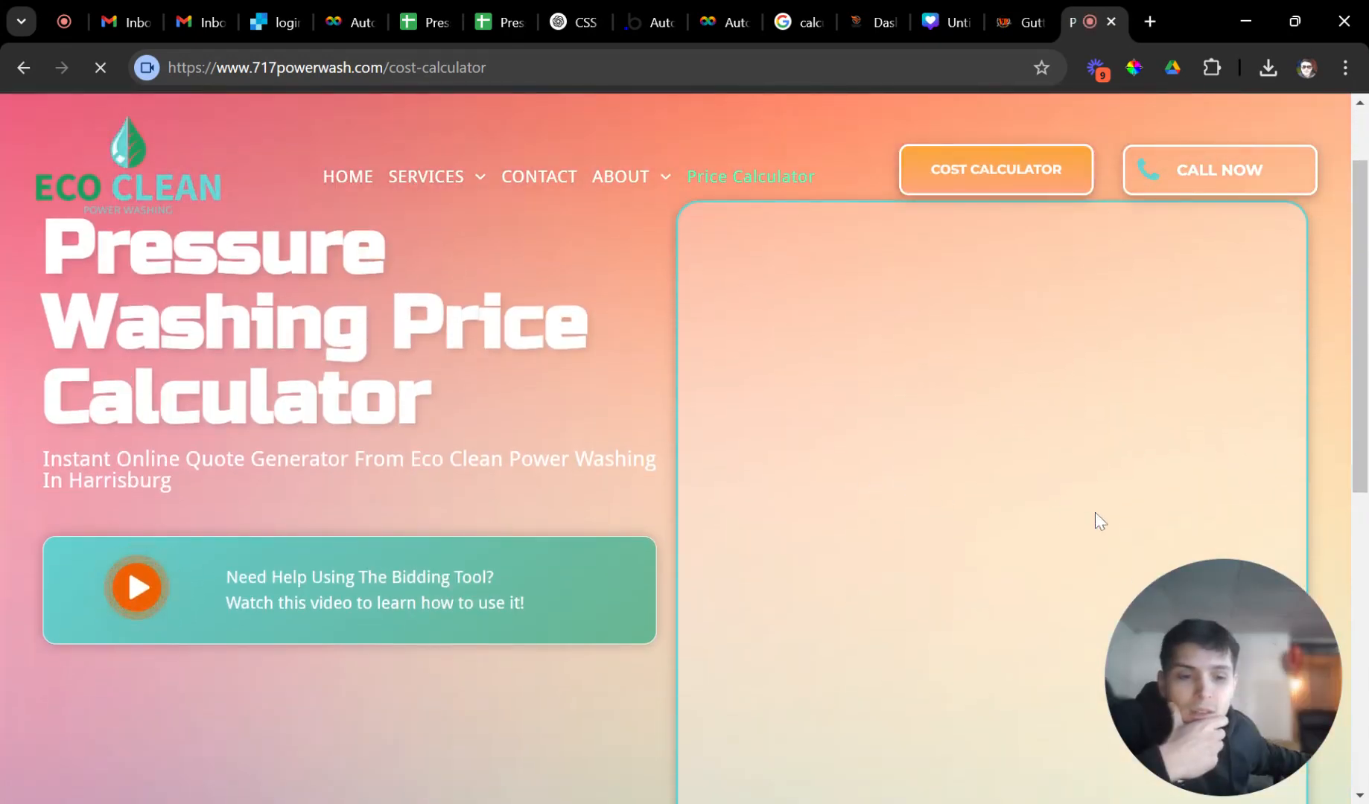
pyautogui.scroll(1, 1098, 551)
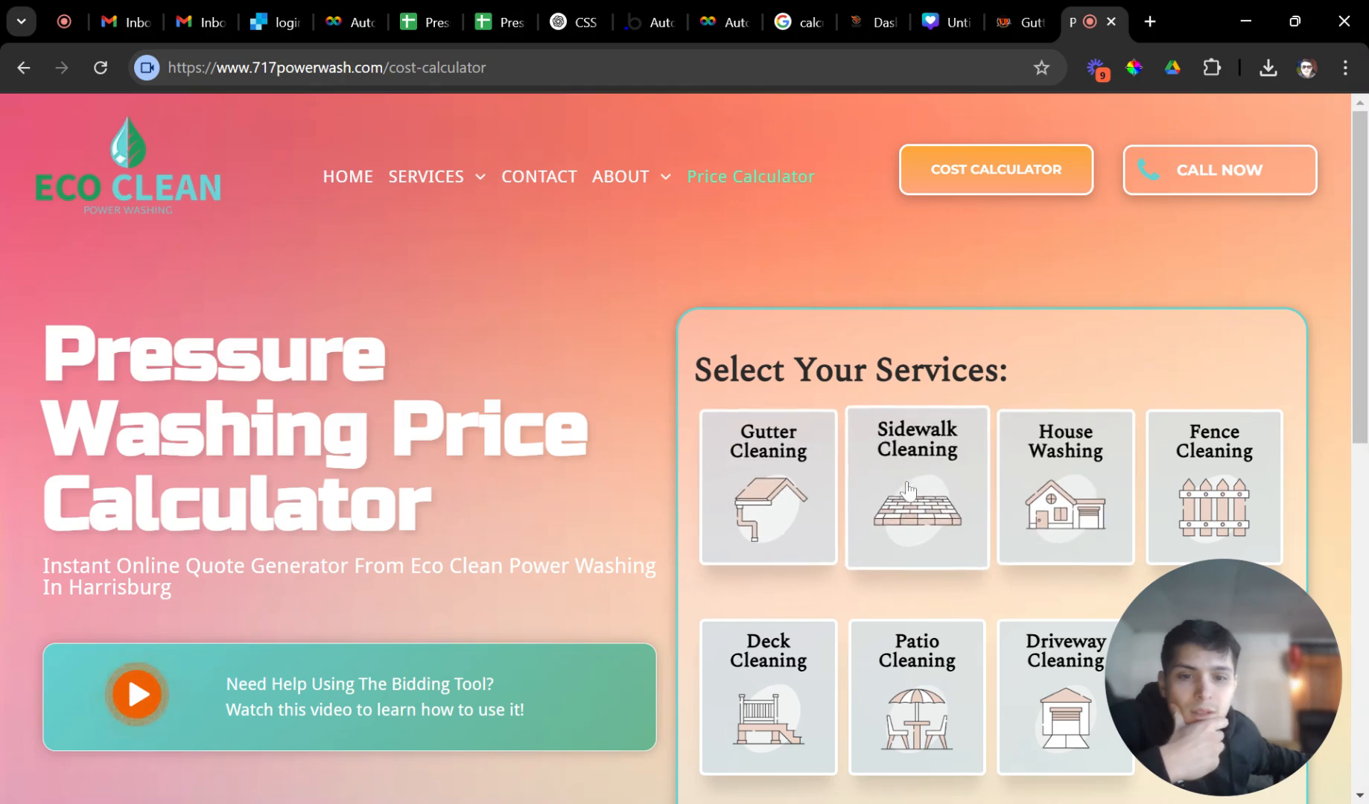
pyautogui.scroll(-1, 1033, 463)
pyautogui.click(1028, 418)
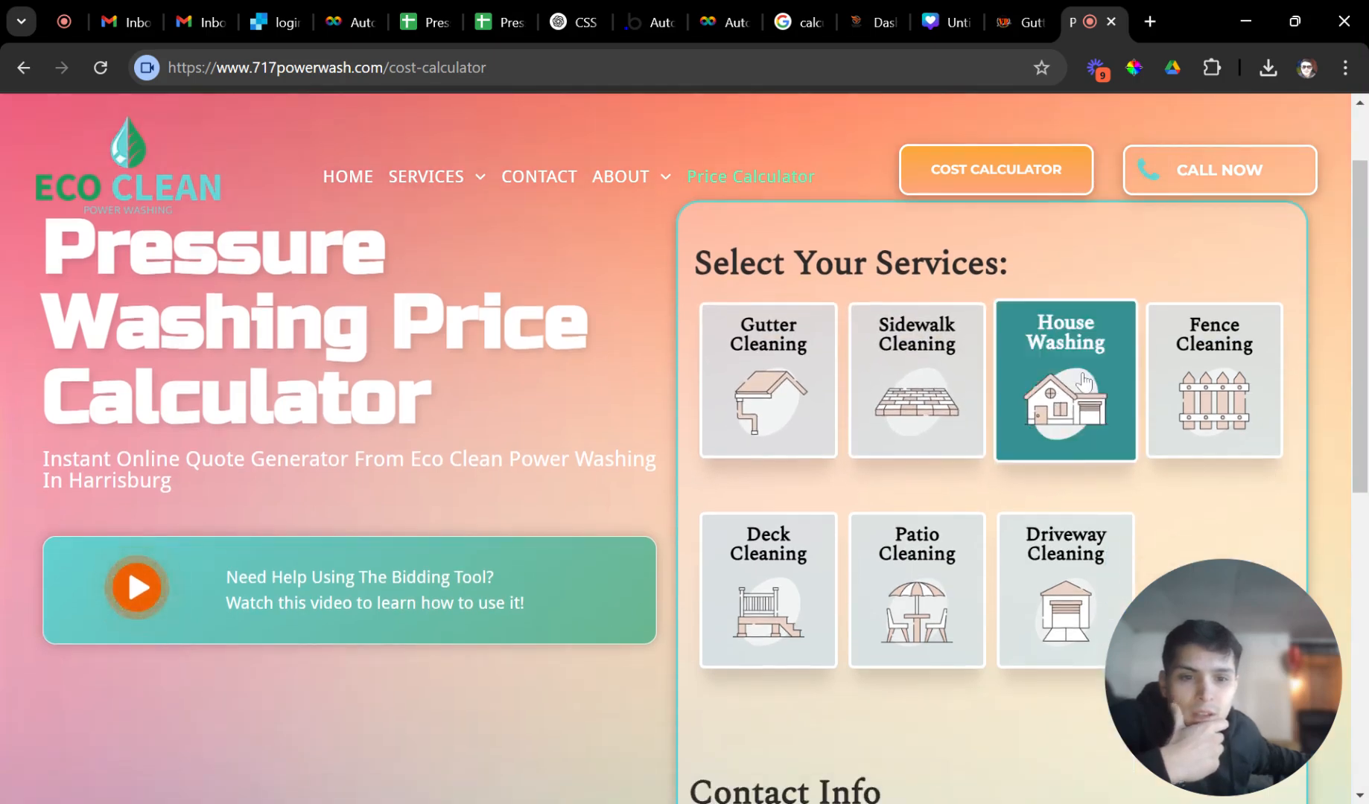
pyautogui.scroll(-8, 960, 455)
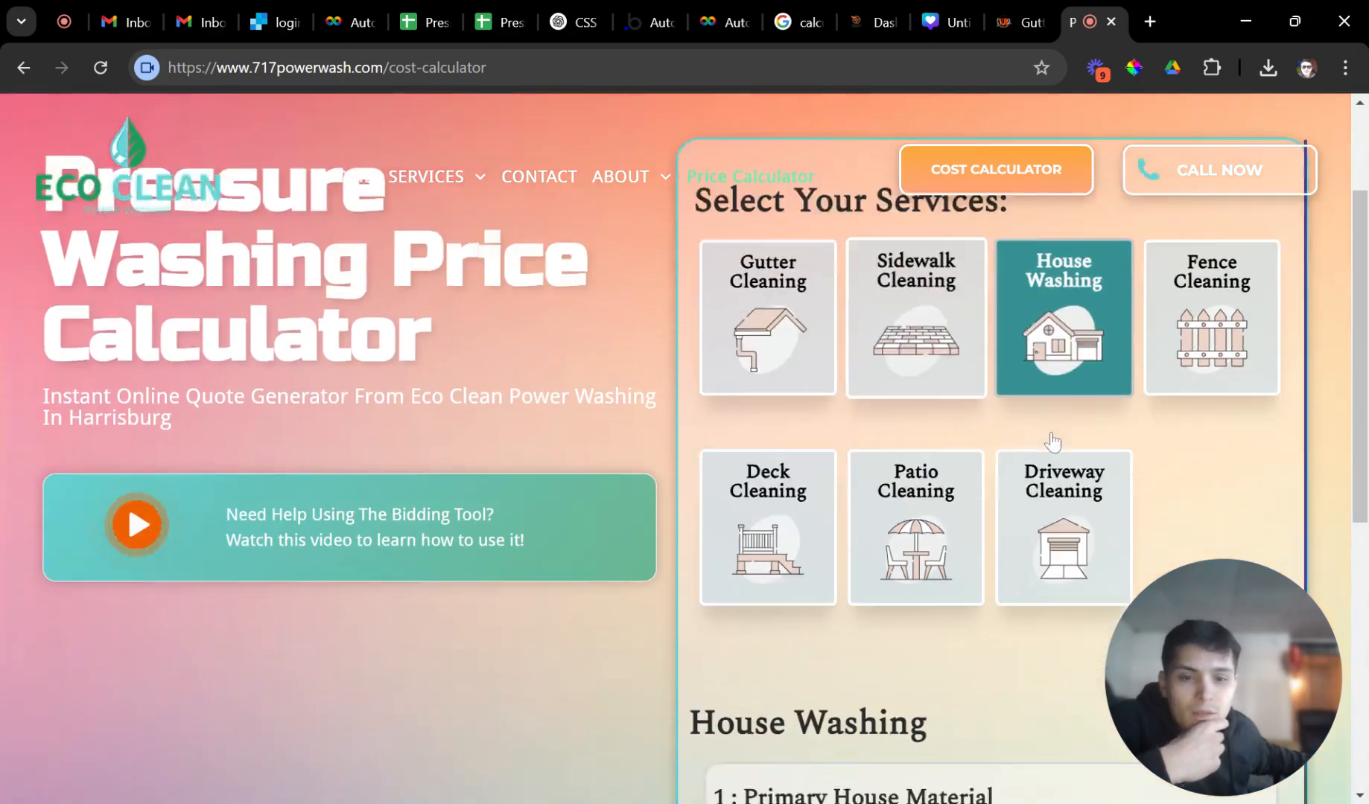
pyautogui.scroll(2, 977, 432)
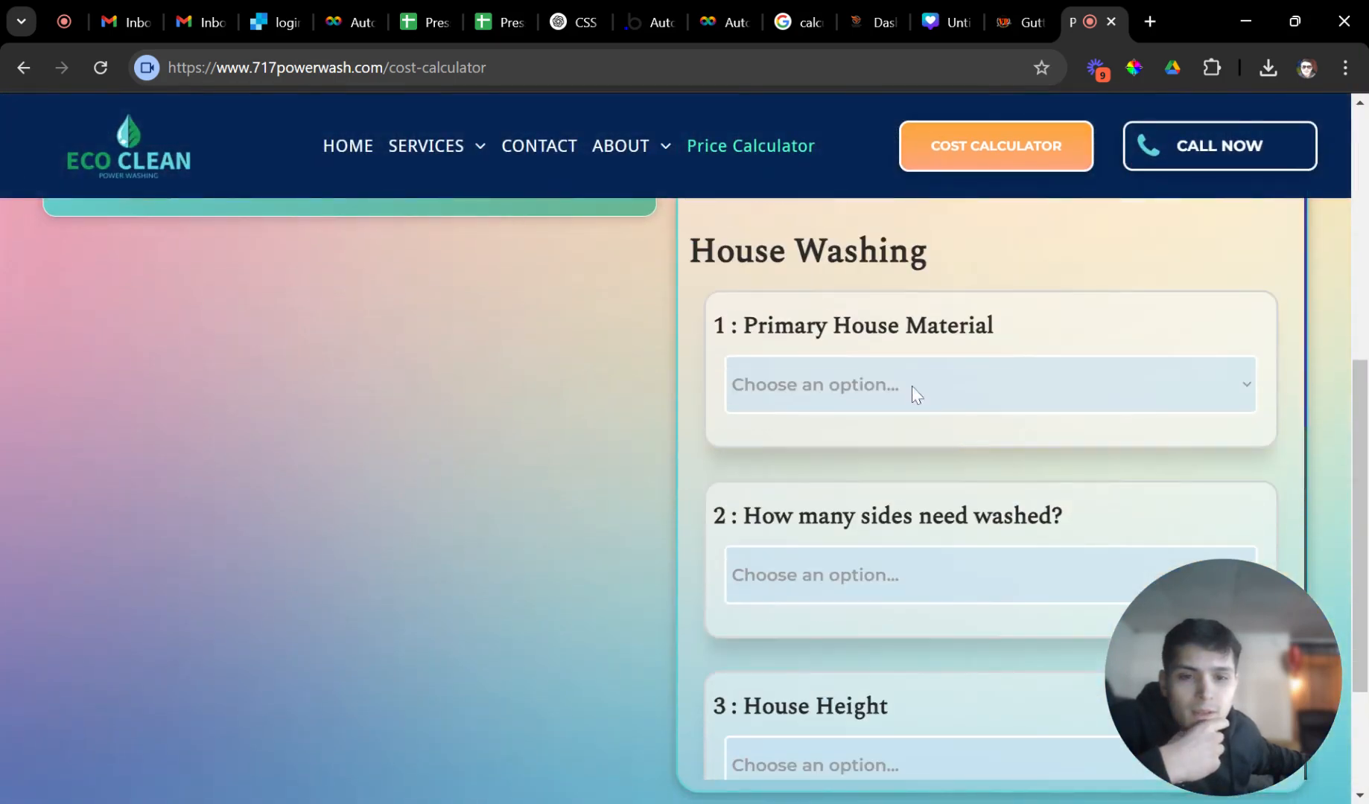
pyautogui.click(814, 433)
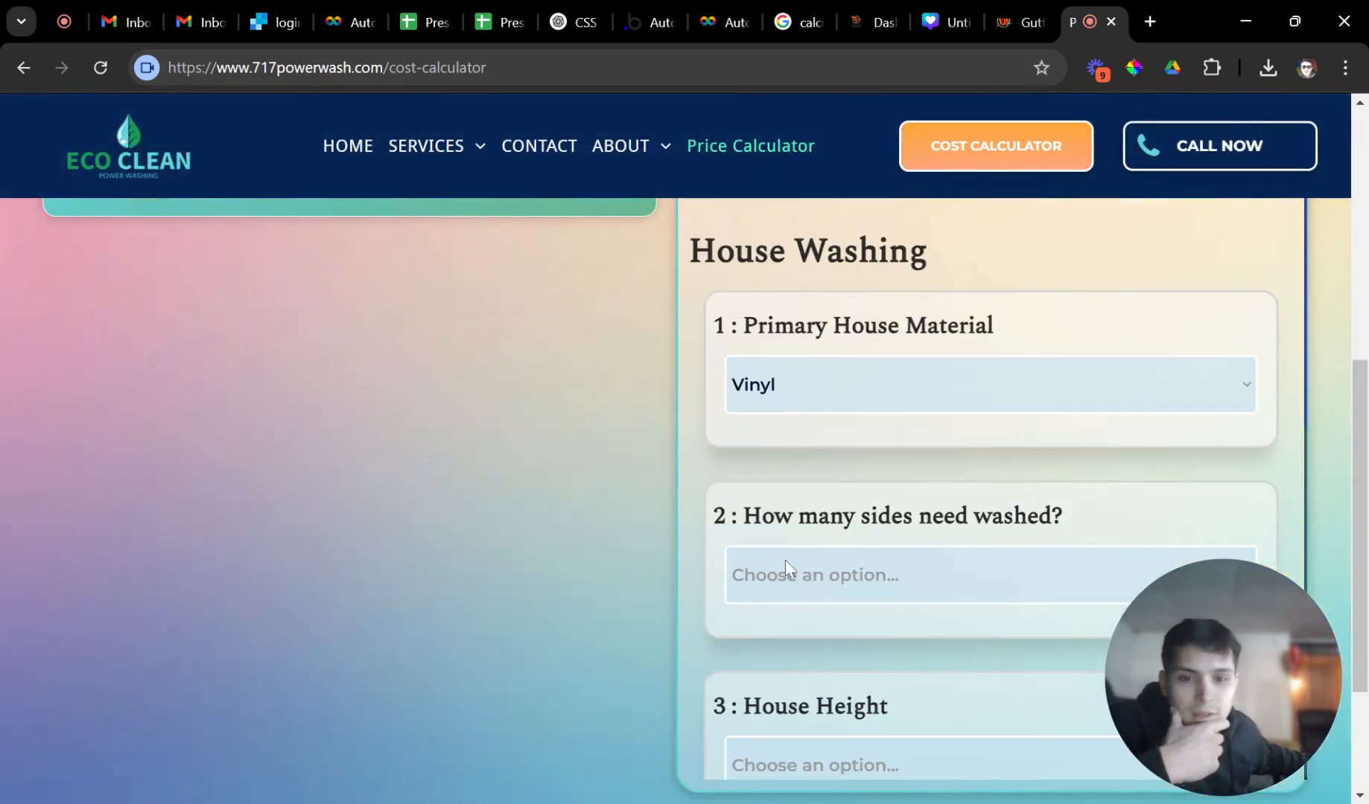
pyautogui.scroll(-1, 805, 581)
pyautogui.click(799, 514)
pyautogui.scroll(-4, 831, 534)
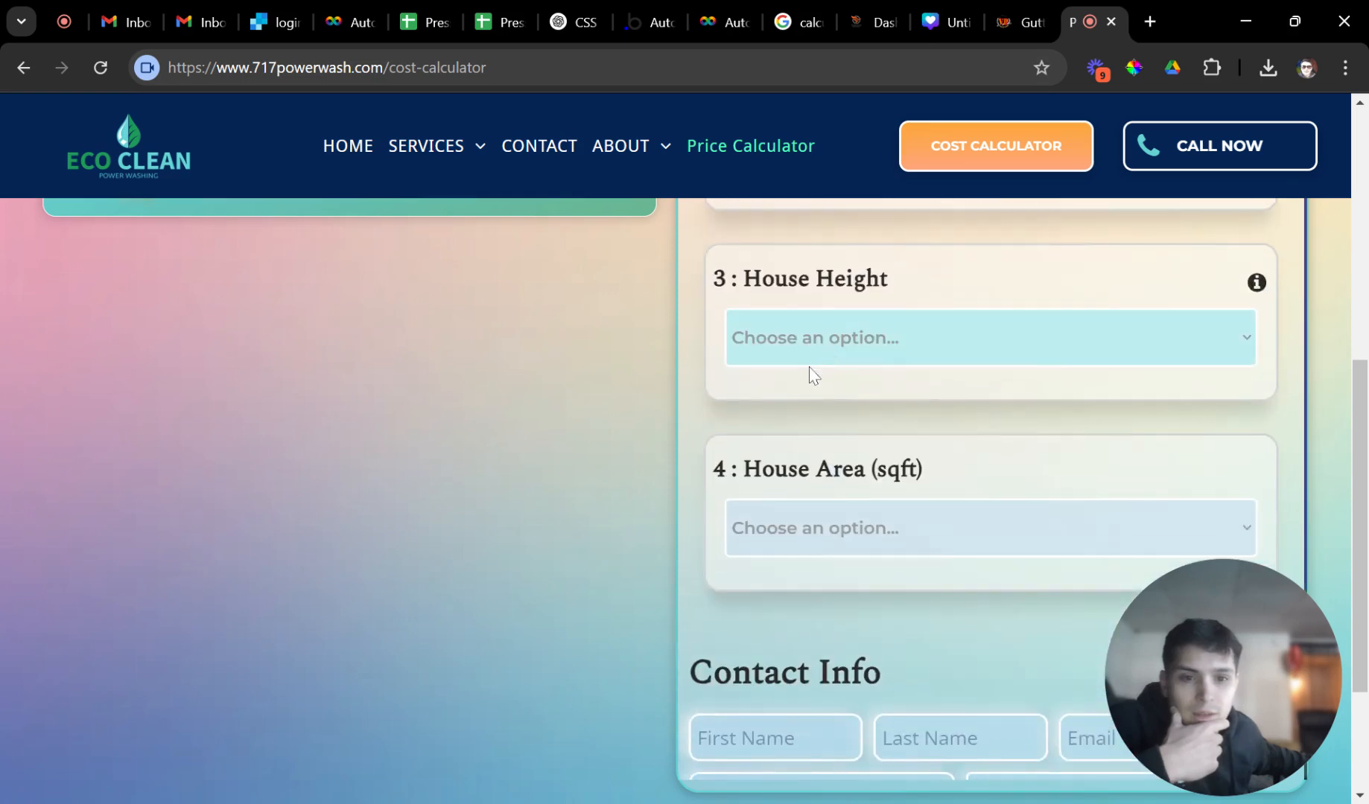
pyautogui.click(812, 375)
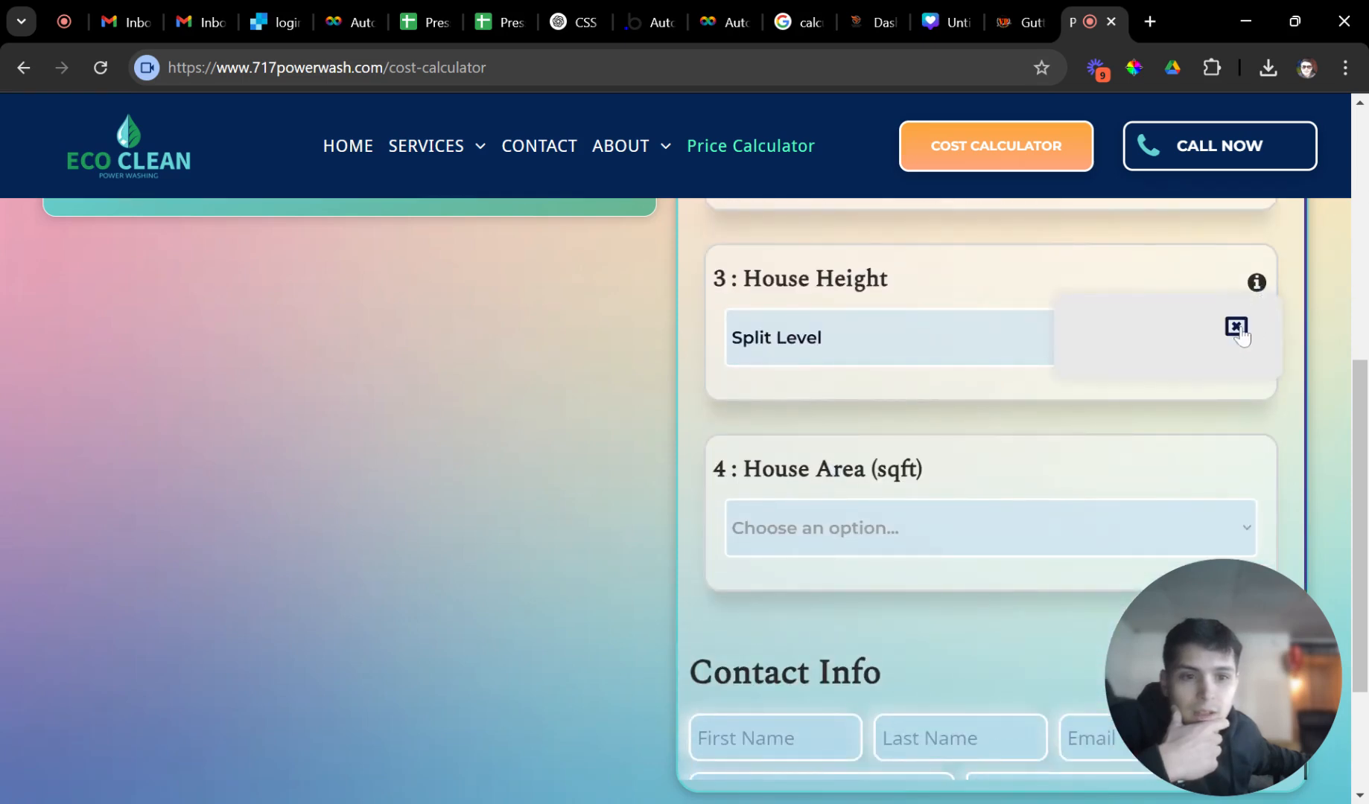
pyautogui.scroll(-1, 864, 432)
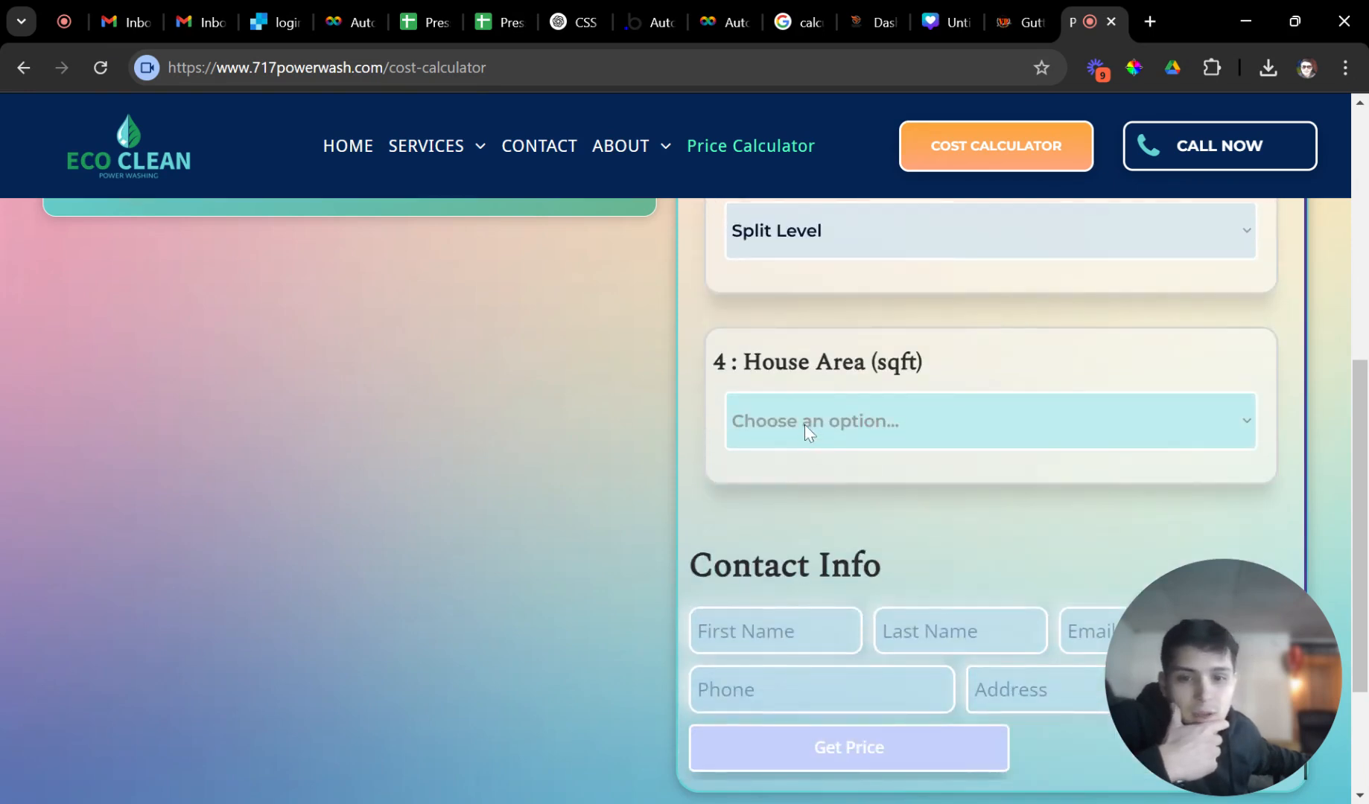
pyautogui.click(789, 460)
# Fill in the contact's first name, last name and email address.
pyautogui.scroll(-1, 805, 521)
pyautogui.scroll(3, 812, 507)
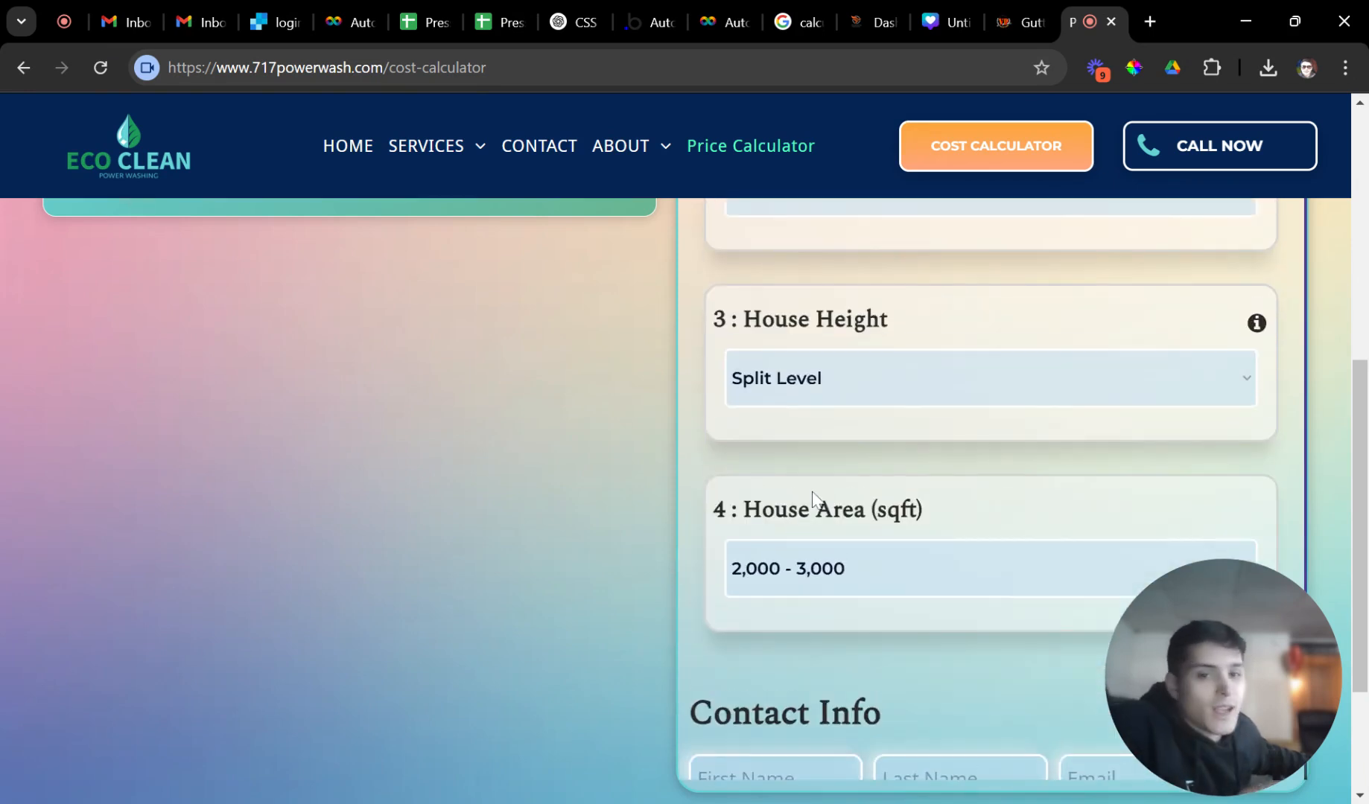
pyautogui.scroll(5, 818, 488)
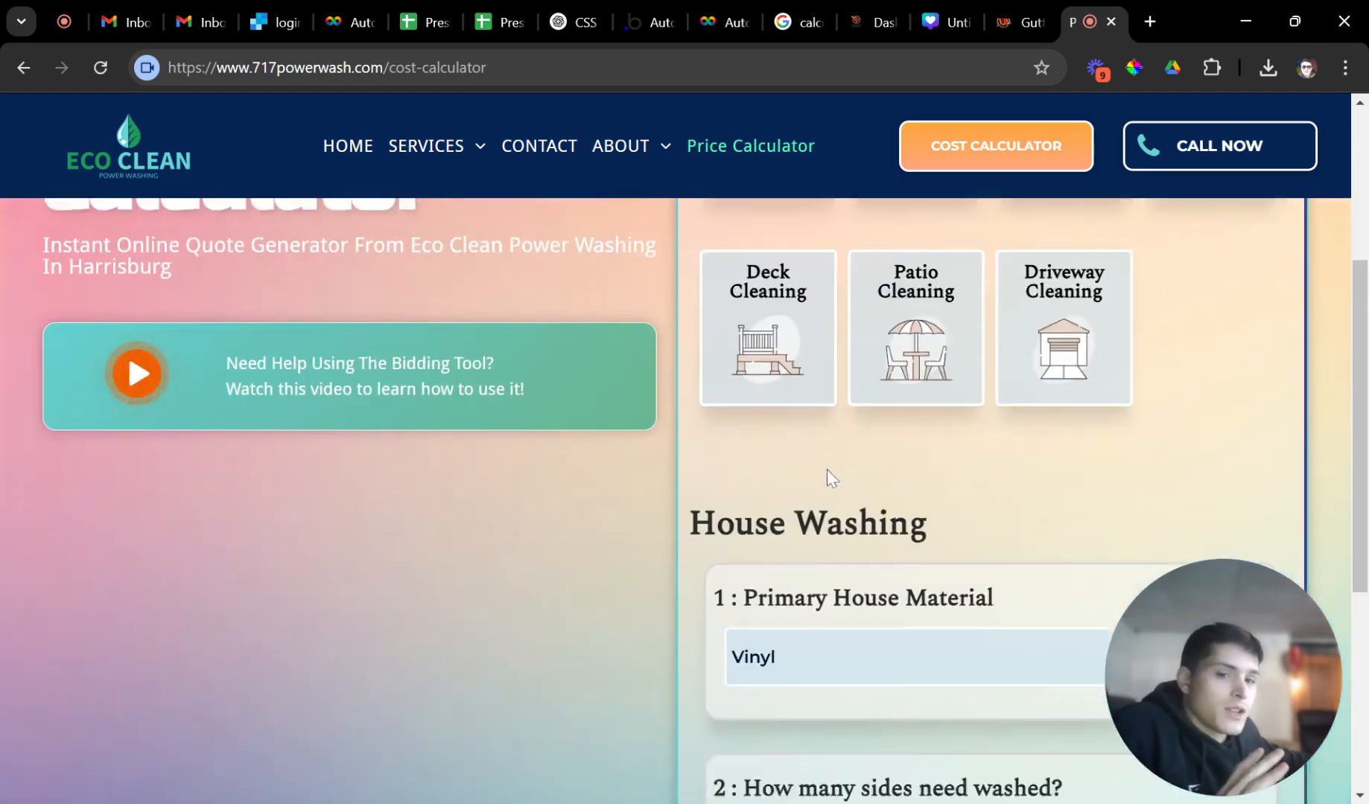
pyautogui.scroll(-4, 827, 470)
pyautogui.scroll(-2, 820, 476)
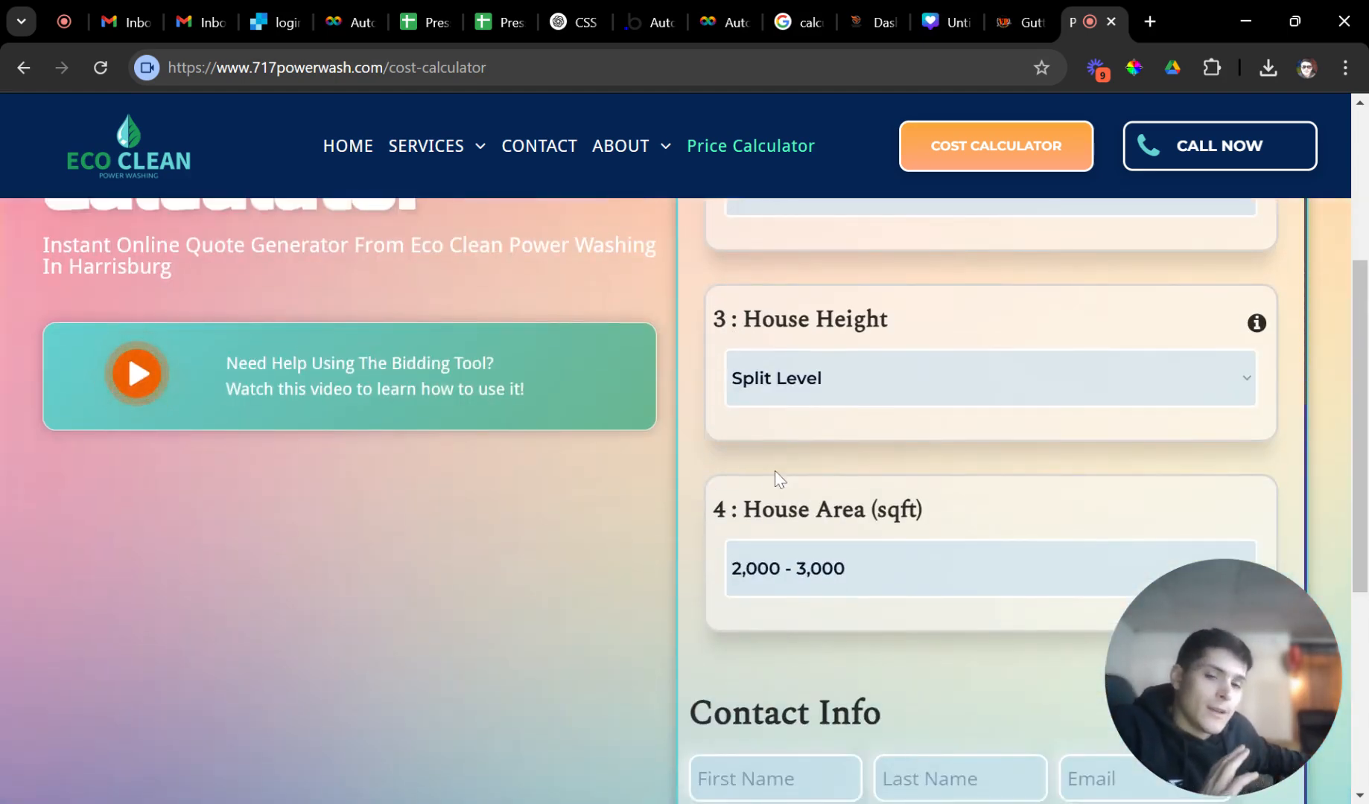
pyautogui.scroll(-3, 819, 477)
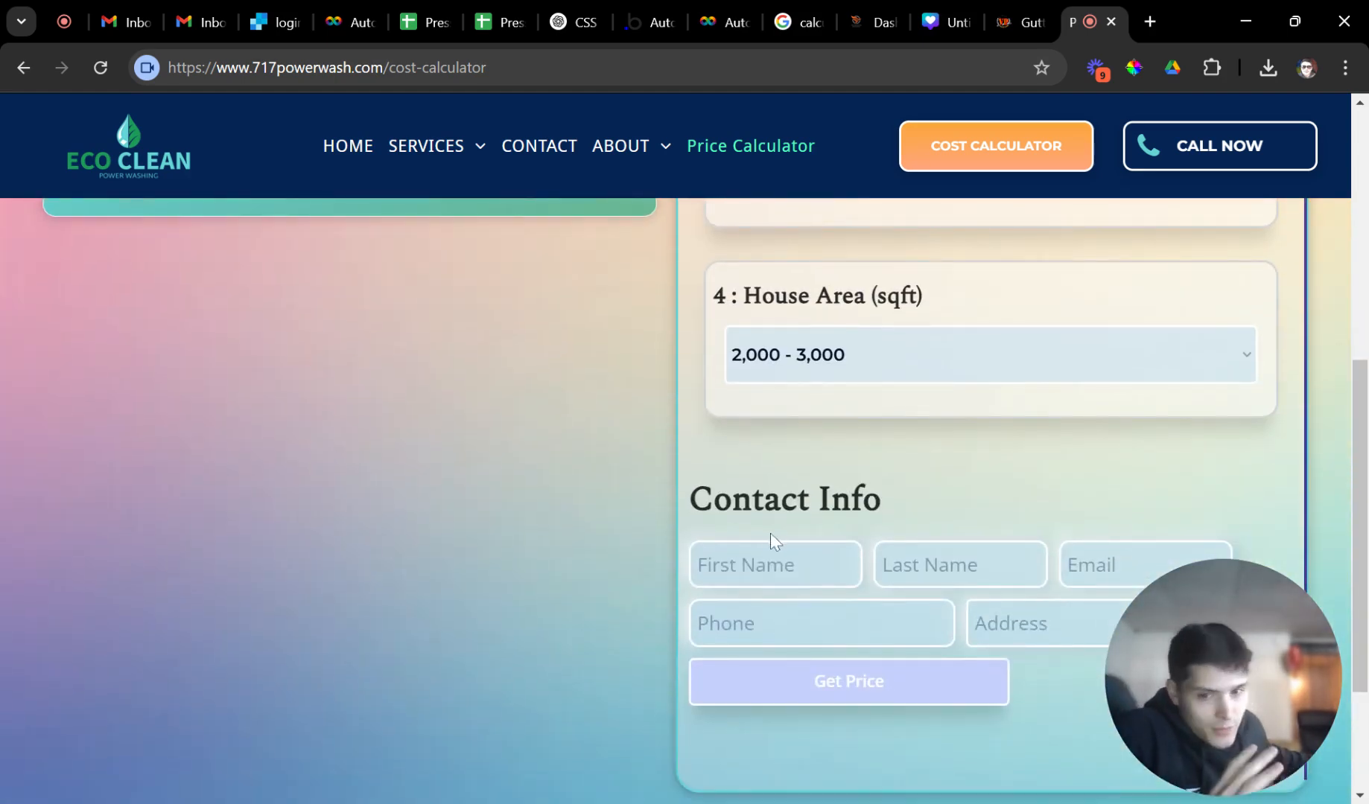
pyautogui.click(772, 547)
pyautogui.scroll(-2, 772, 548)
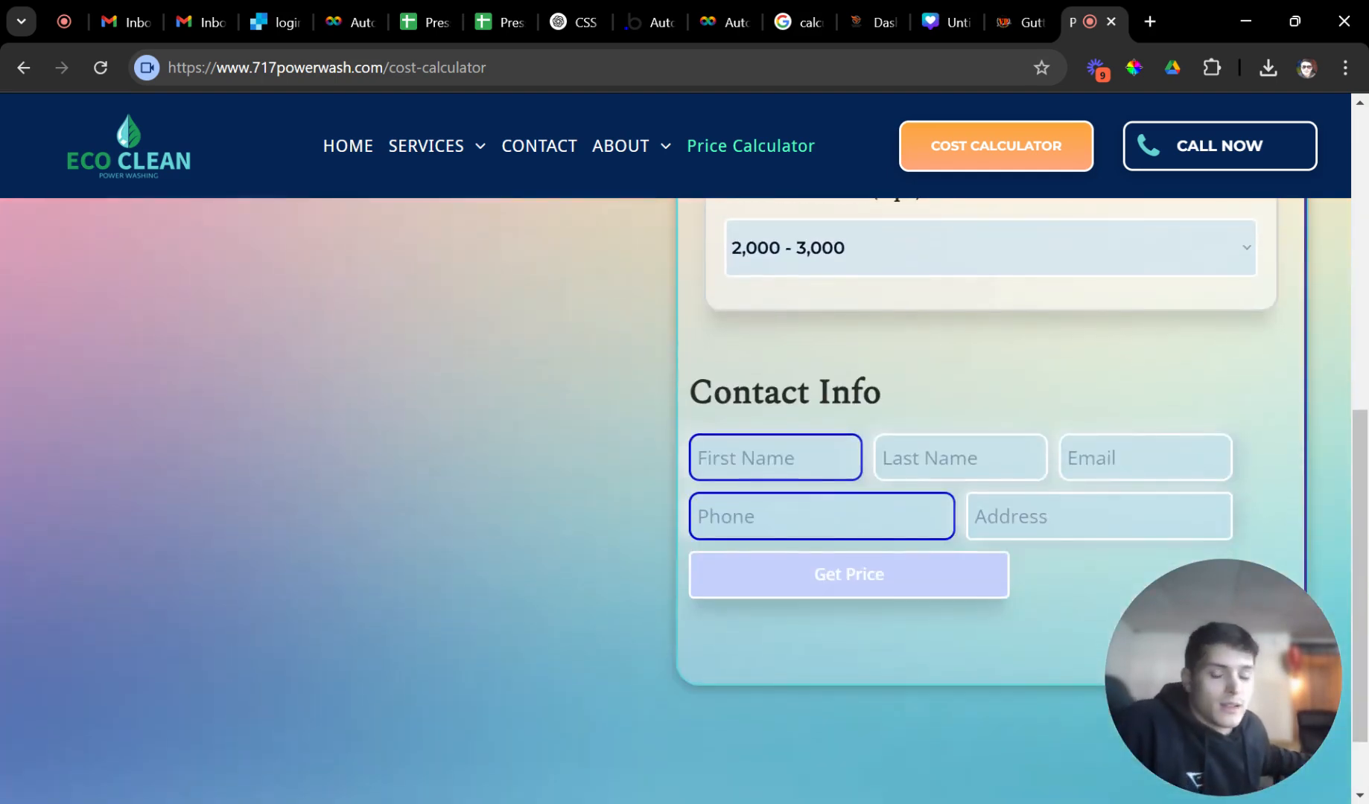
pyautogui.write('gewr')
pyautogui.press('Tab')
pyautogui.write('fwerf')
pyautogui.press('Tab')
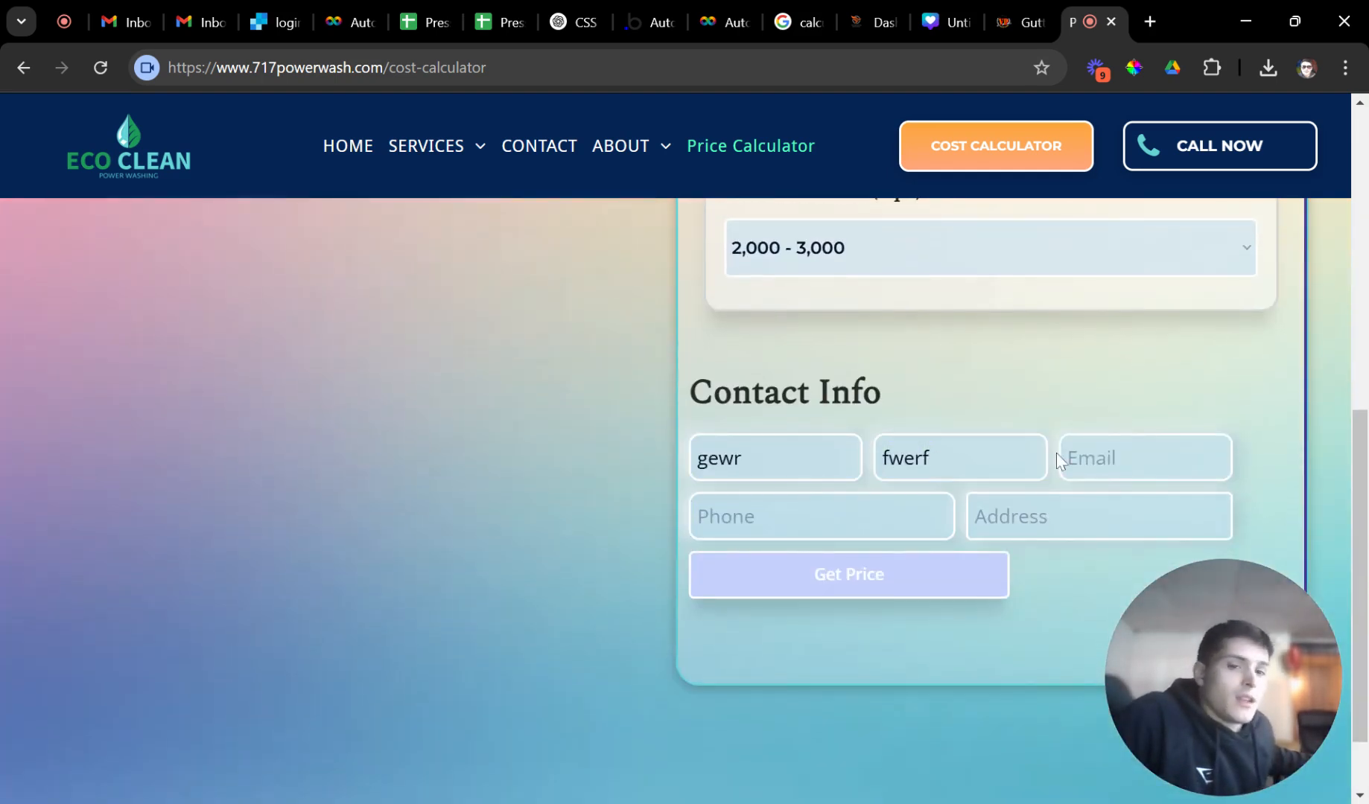
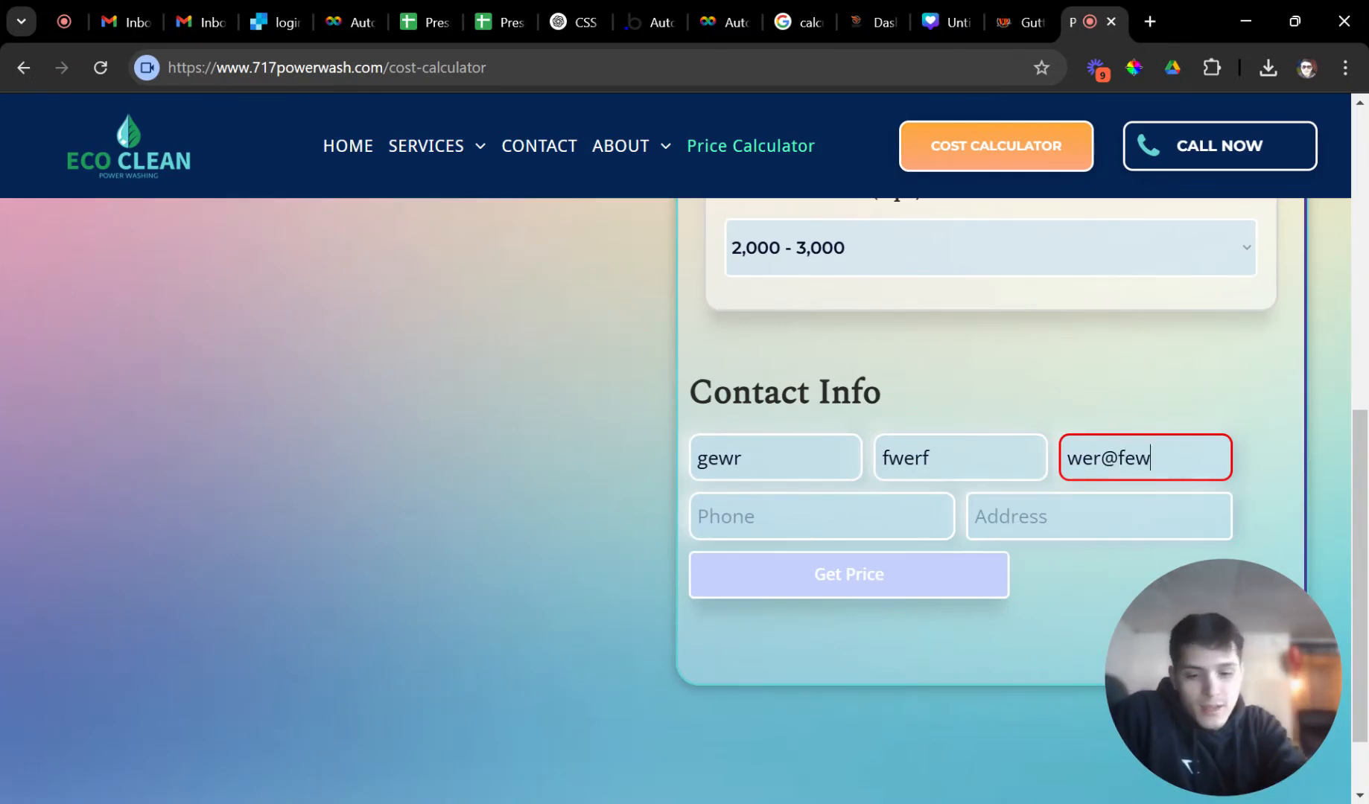
pyautogui.press('Tab')
pyautogui.press('Tab')
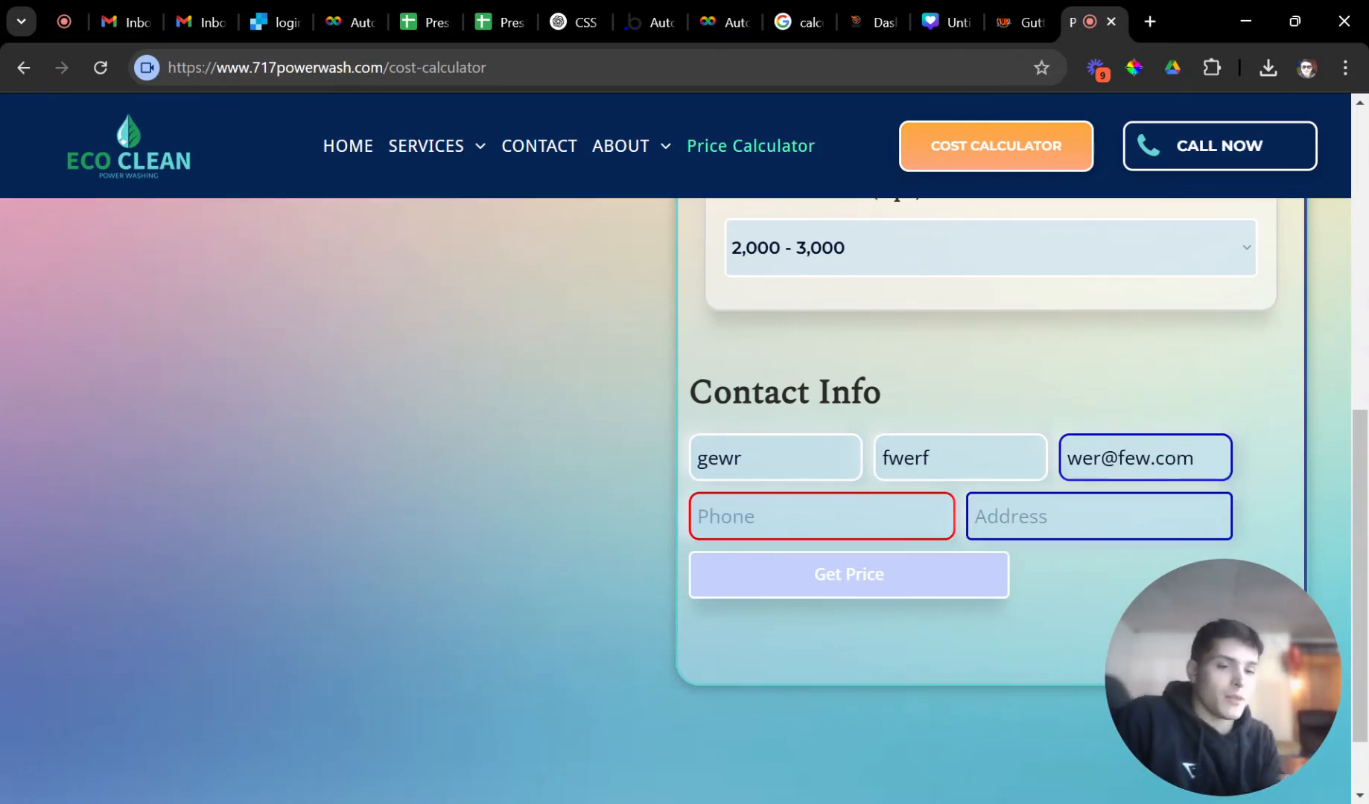
# Enter the contact's phone number, pick the suggested address, and request the price.
pyautogui.hotkey('shift', 'Tab')
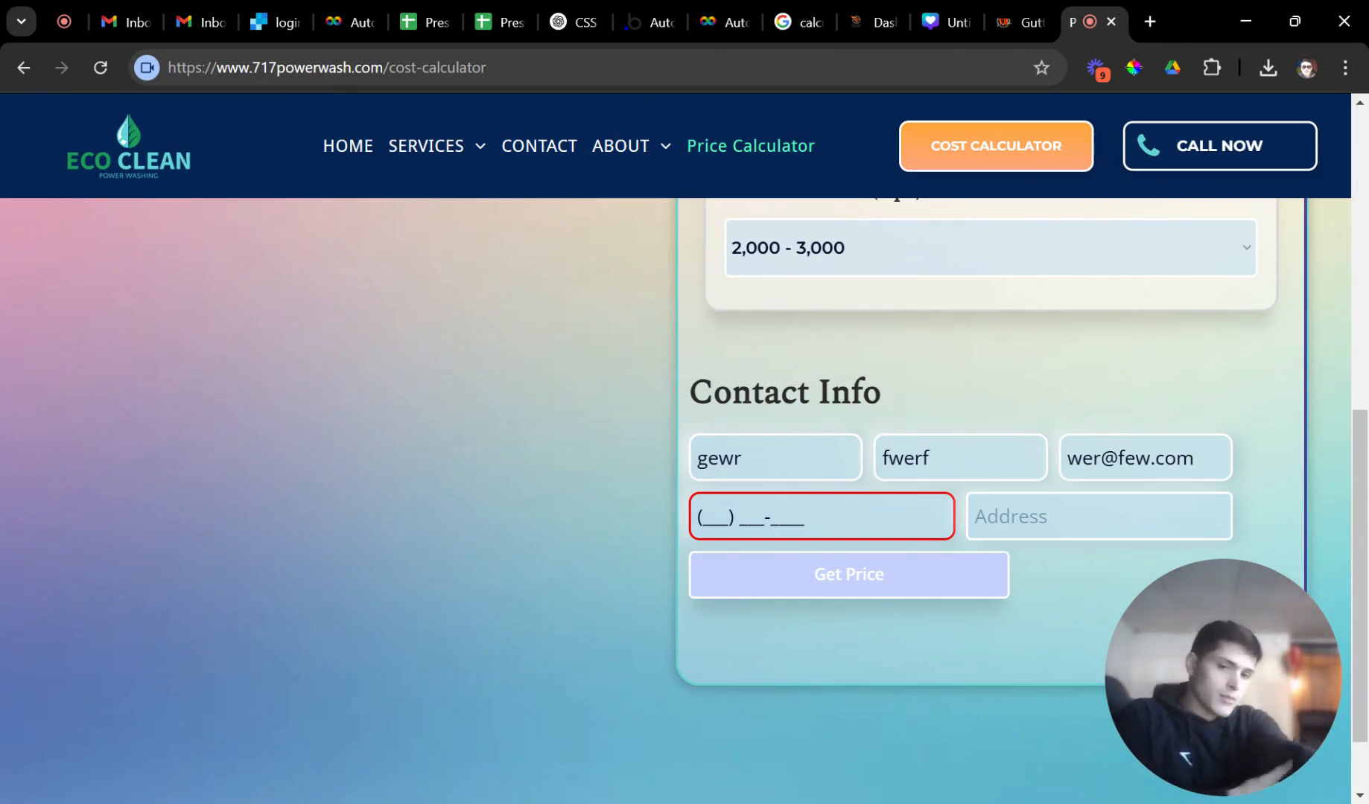
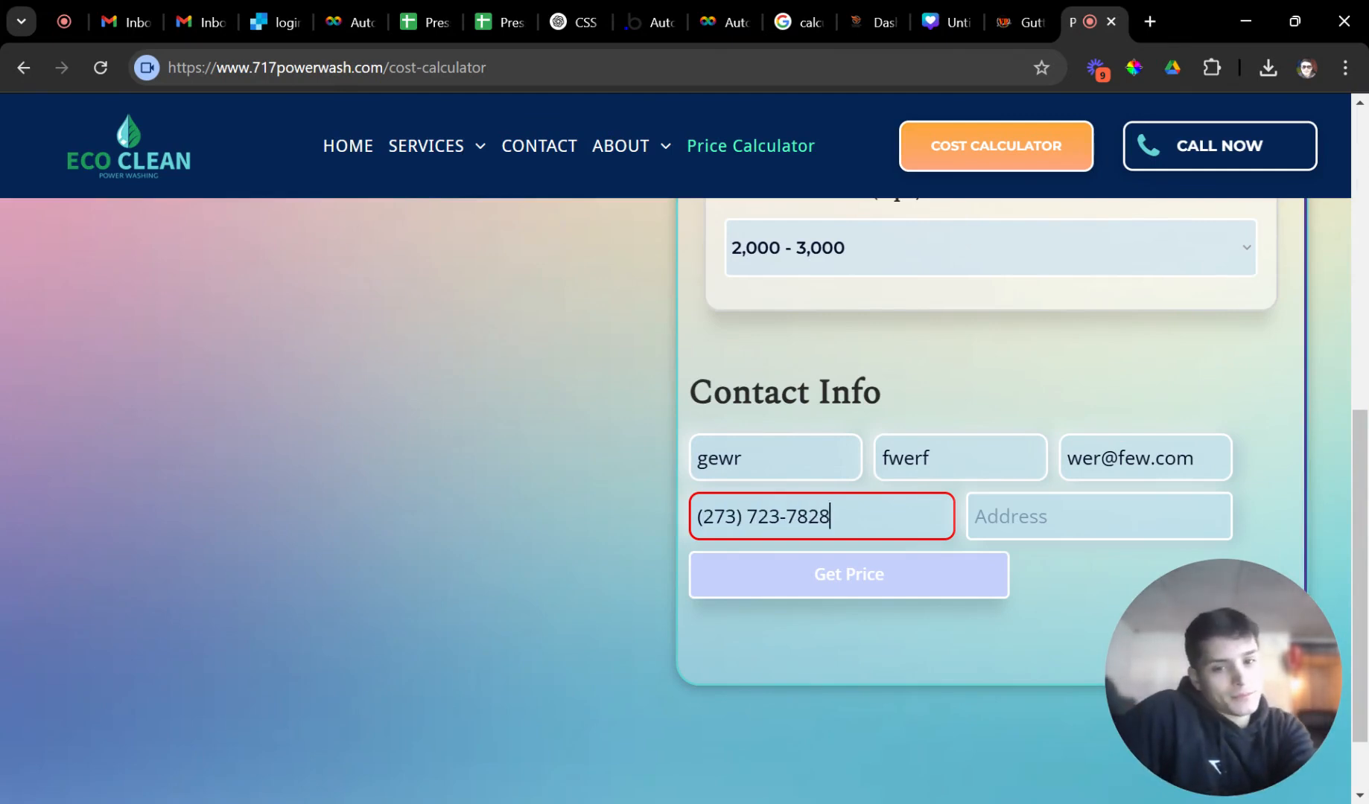
pyautogui.press('Tab')
pyautogui.write('te')
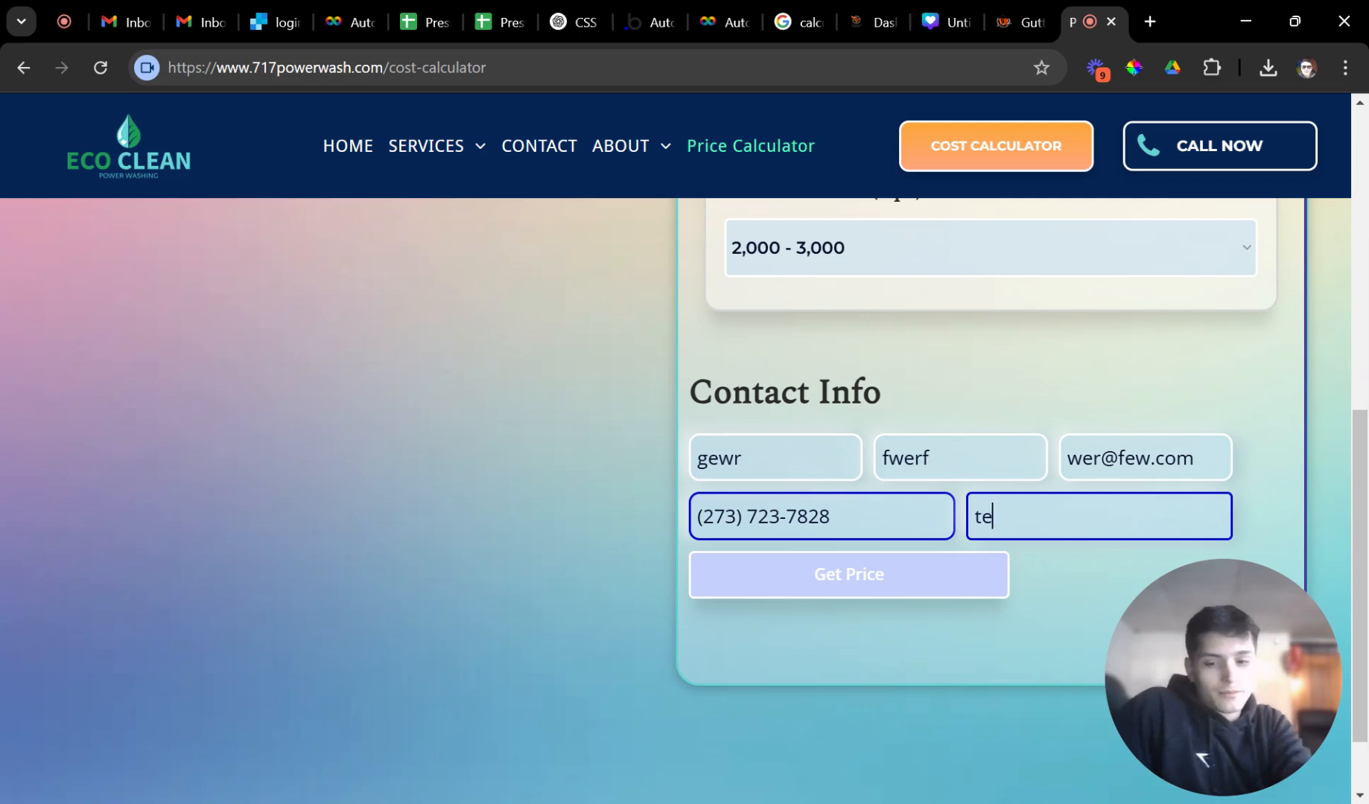
pyautogui.click(1008, 627)
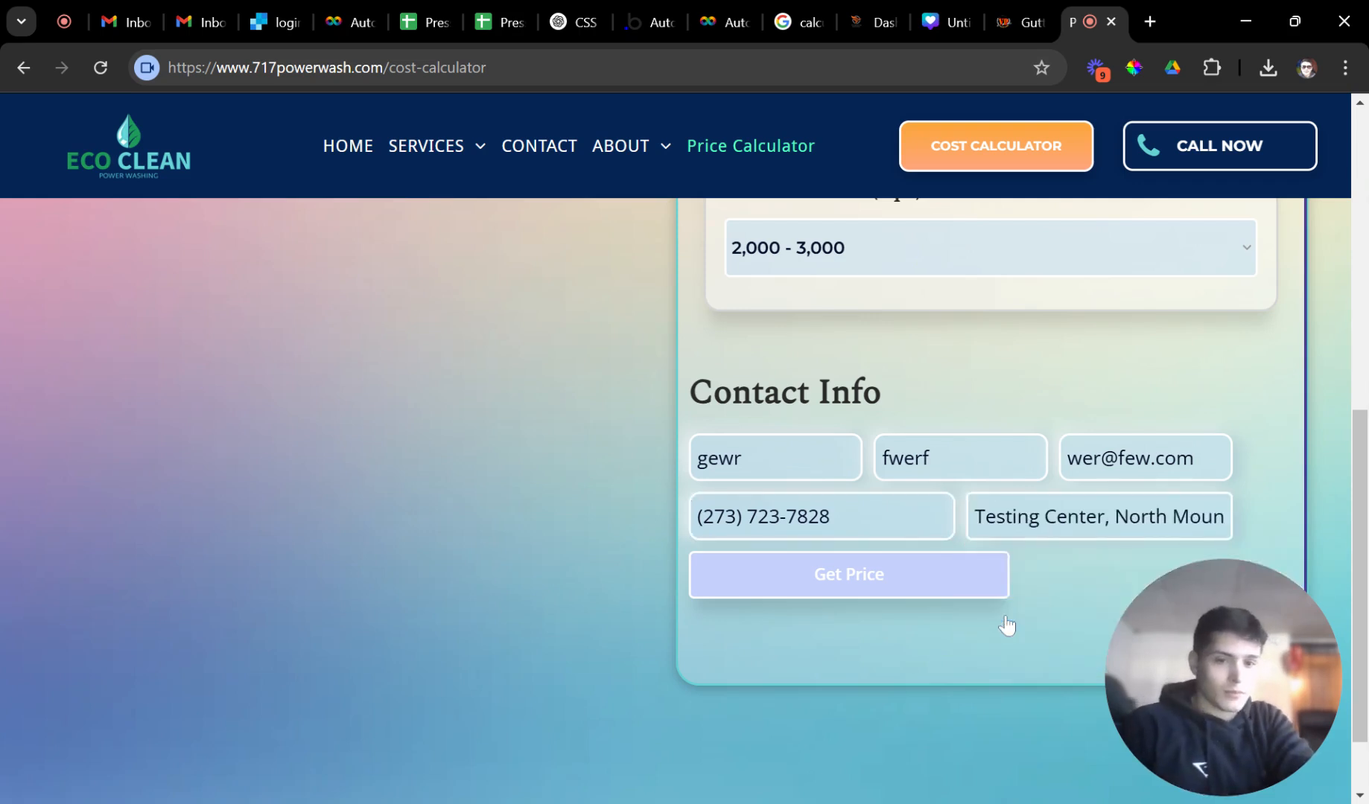
pyautogui.click(936, 592)
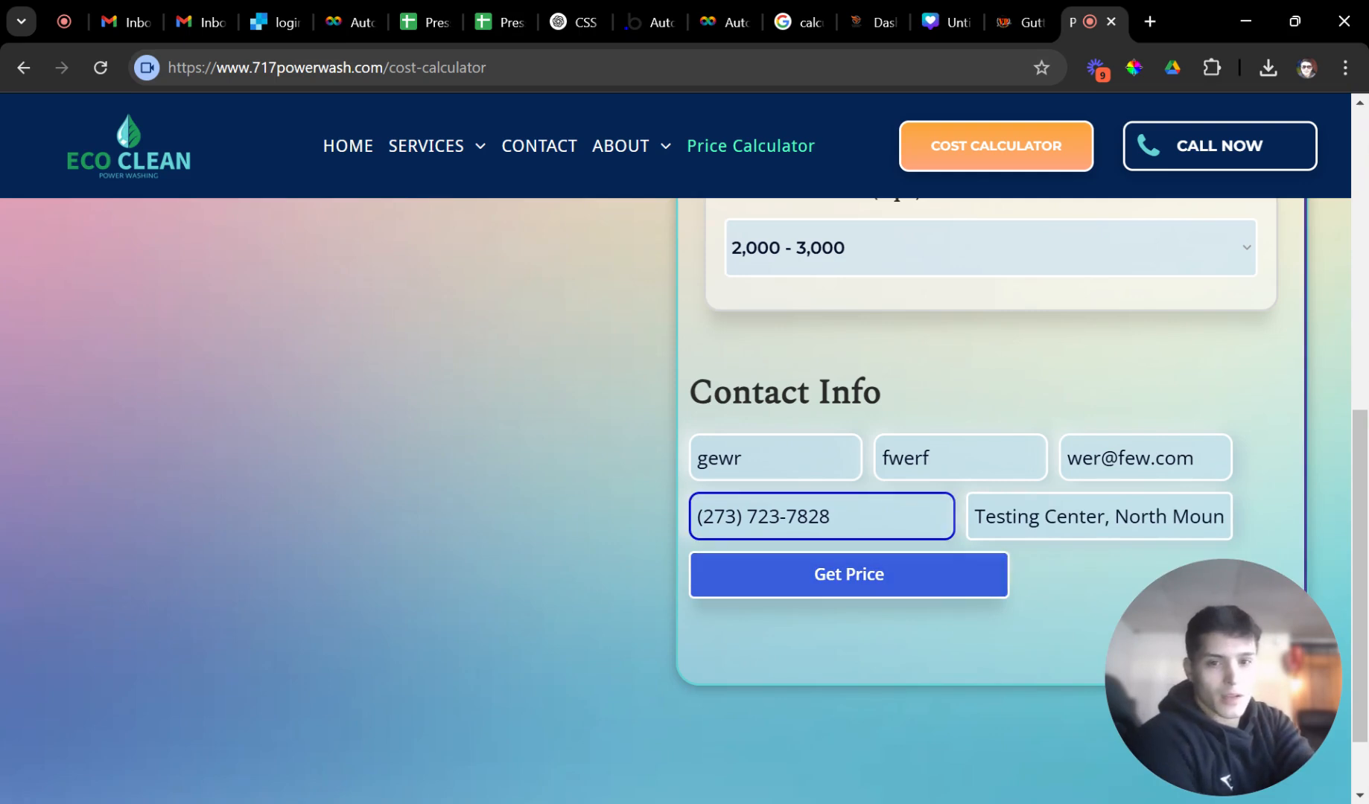
# Add the House Washing quote to the cart.
pyautogui.scroll(8, 968, 447)
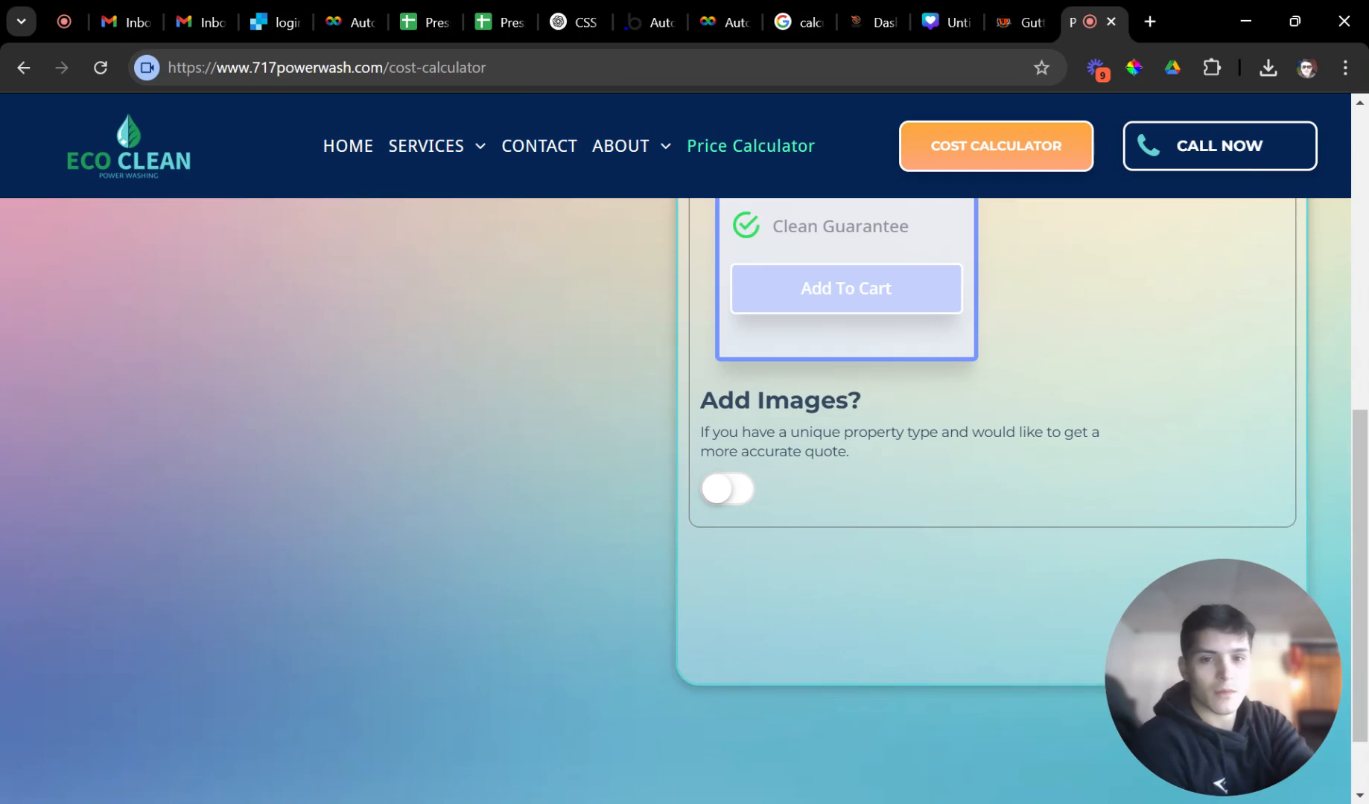
pyautogui.scroll(5, 1220, 784)
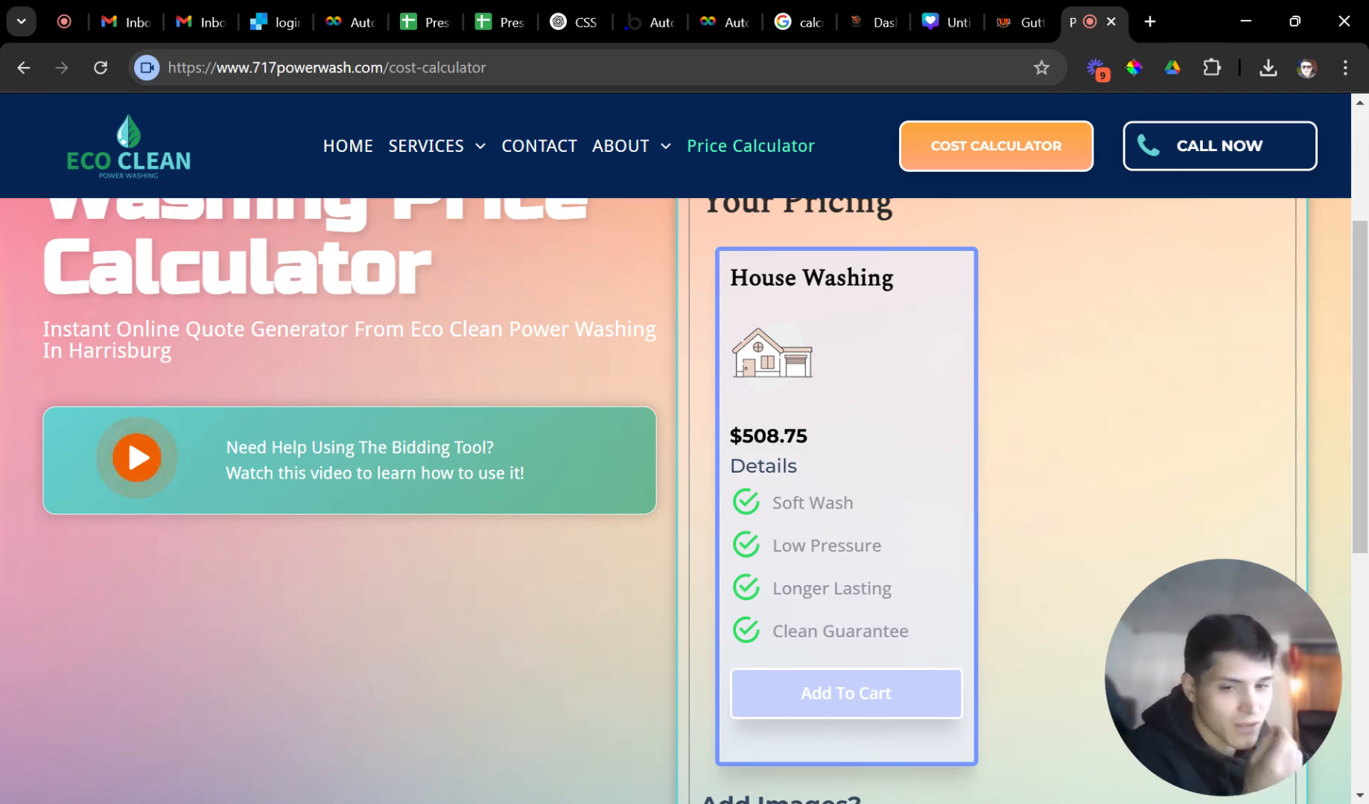
pyautogui.scroll(-4, 890, 573)
pyautogui.scroll(3, 872, 592)
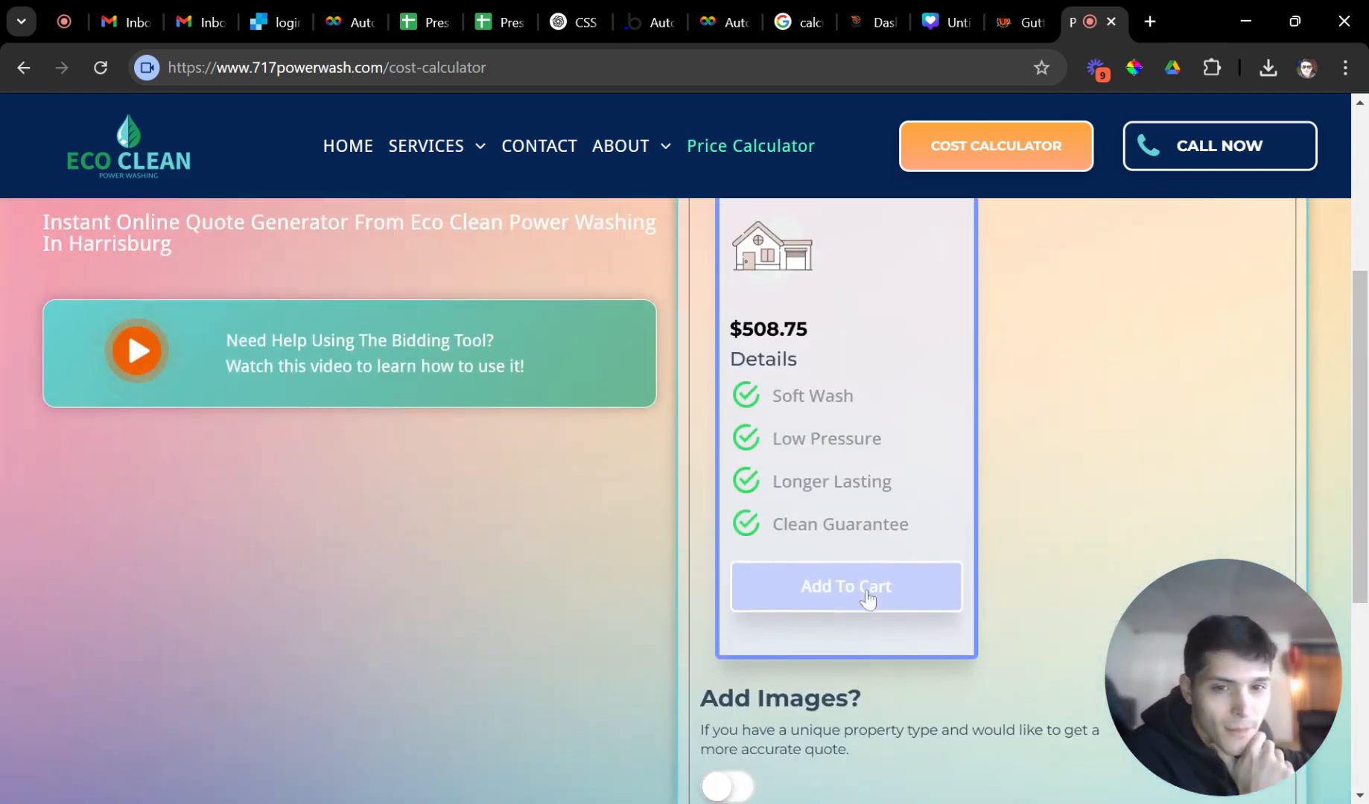
pyautogui.click(907, 590)
# Accept the $508.75 total to move on to booking.
pyautogui.scroll(1, 998, 537)
pyautogui.scroll(-2, 1017, 553)
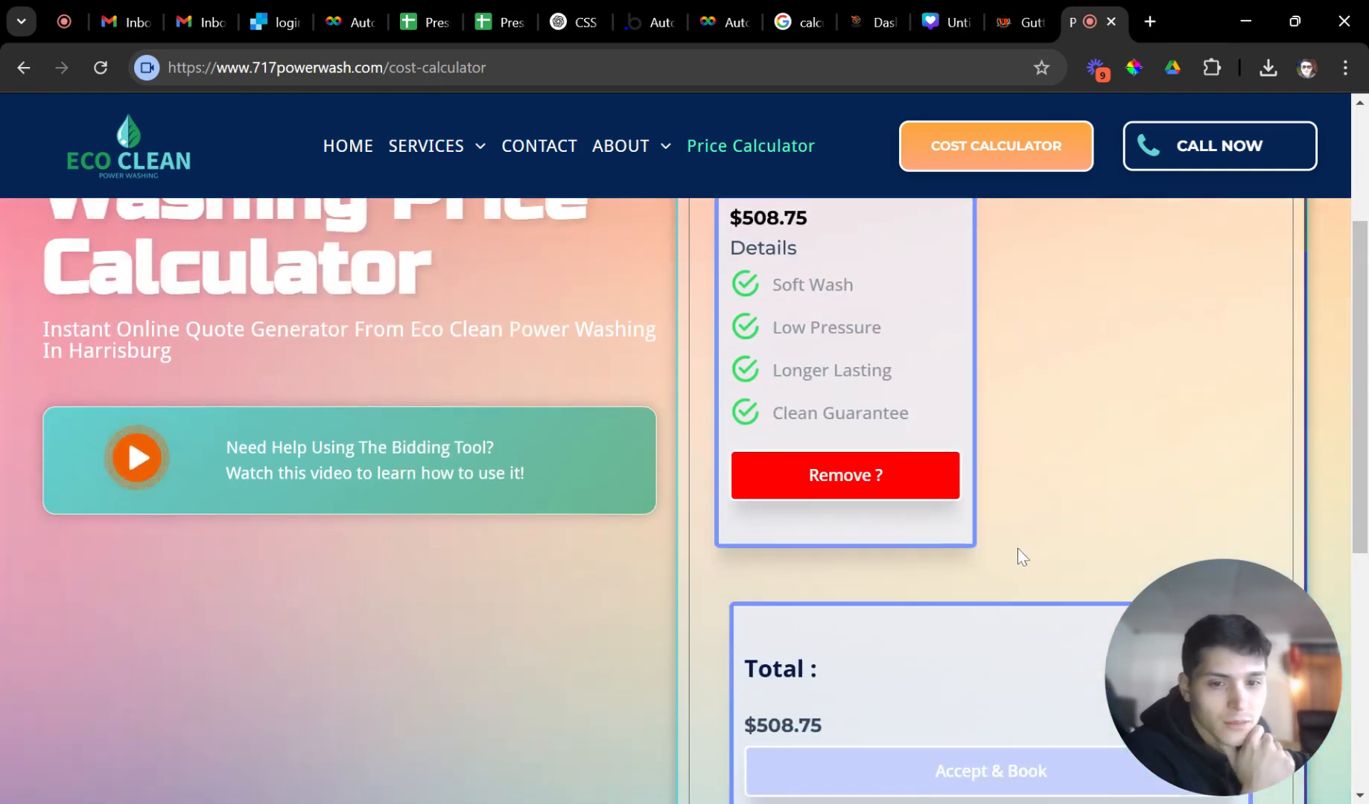
pyautogui.scroll(-3, 931, 581)
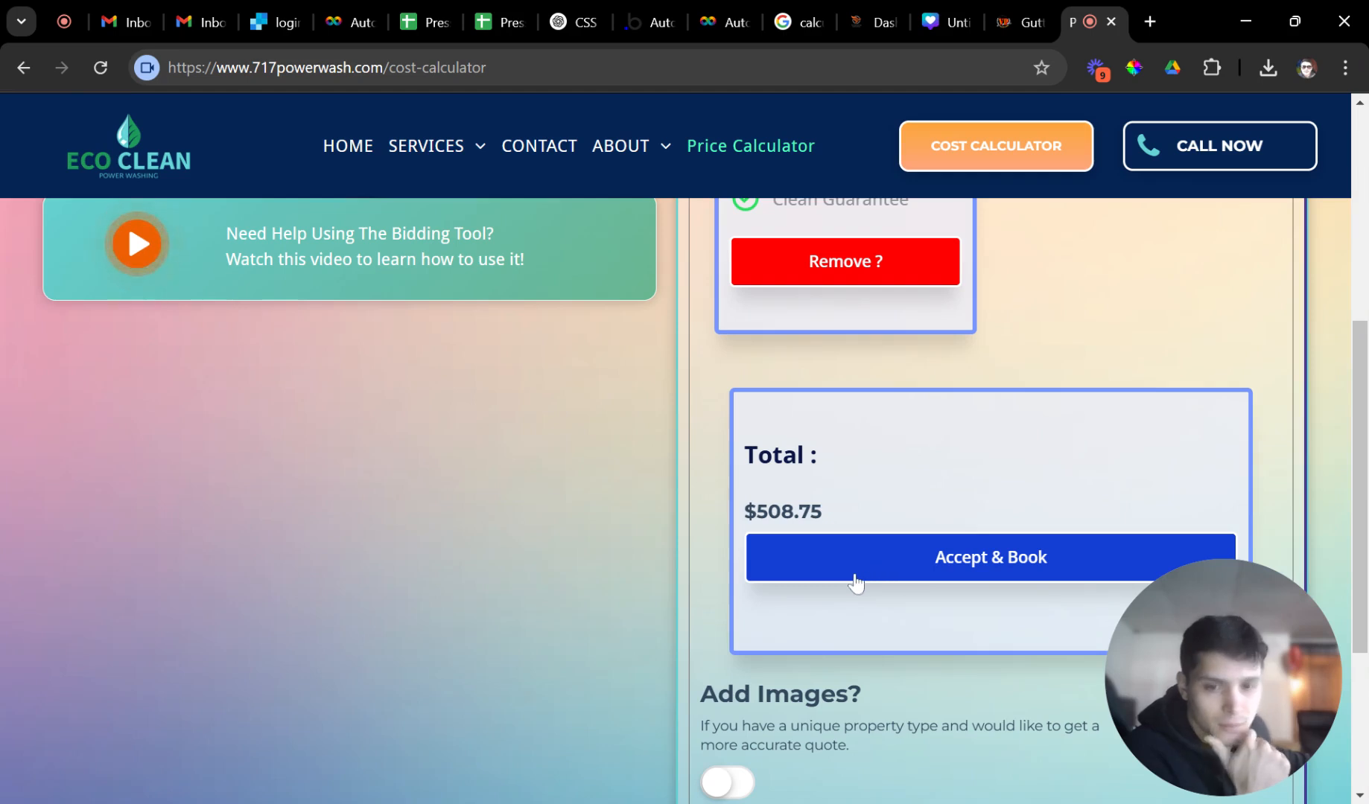
pyautogui.click(846, 578)
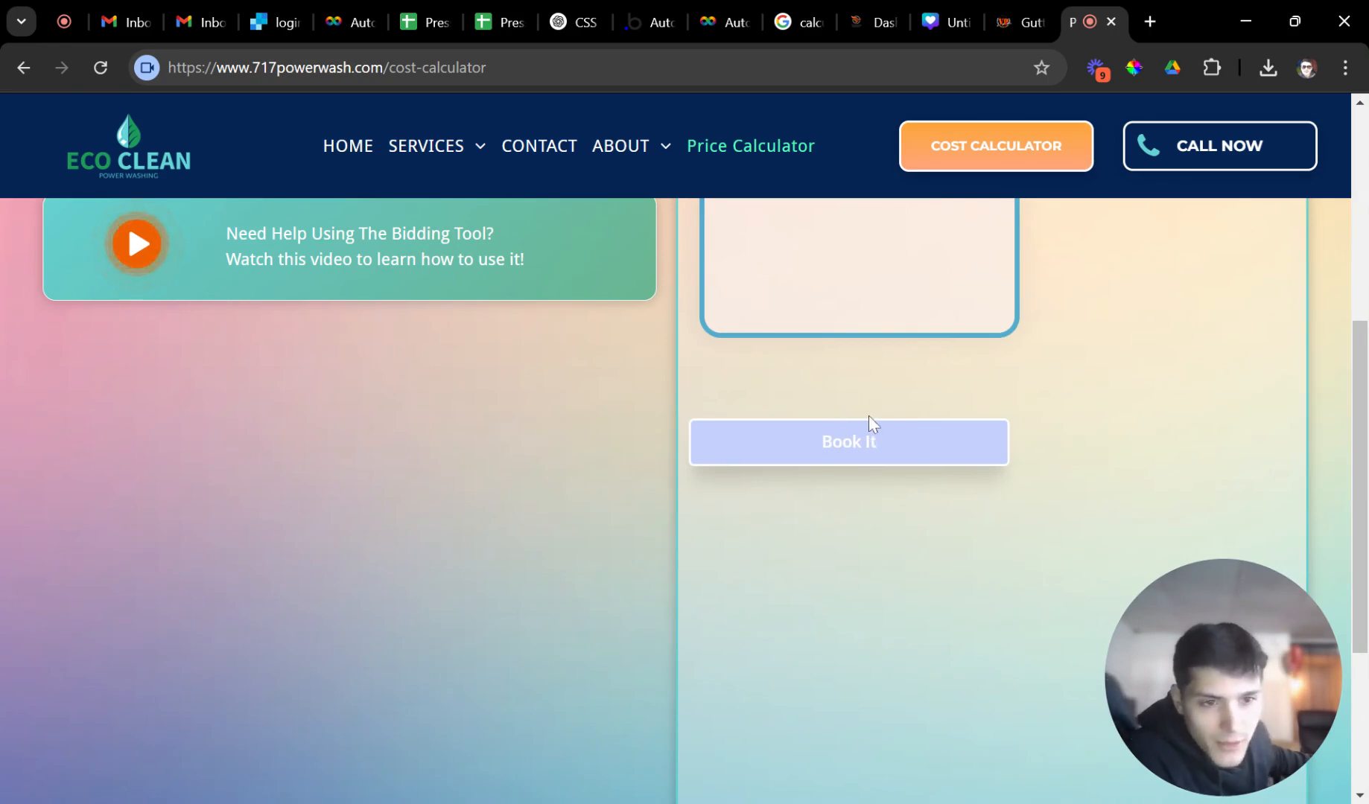
# Schedule the job for 25 February 2025 in the 1:00 pm timeslot.
pyautogui.scroll(2, 871, 421)
pyautogui.scroll(4, 886, 455)
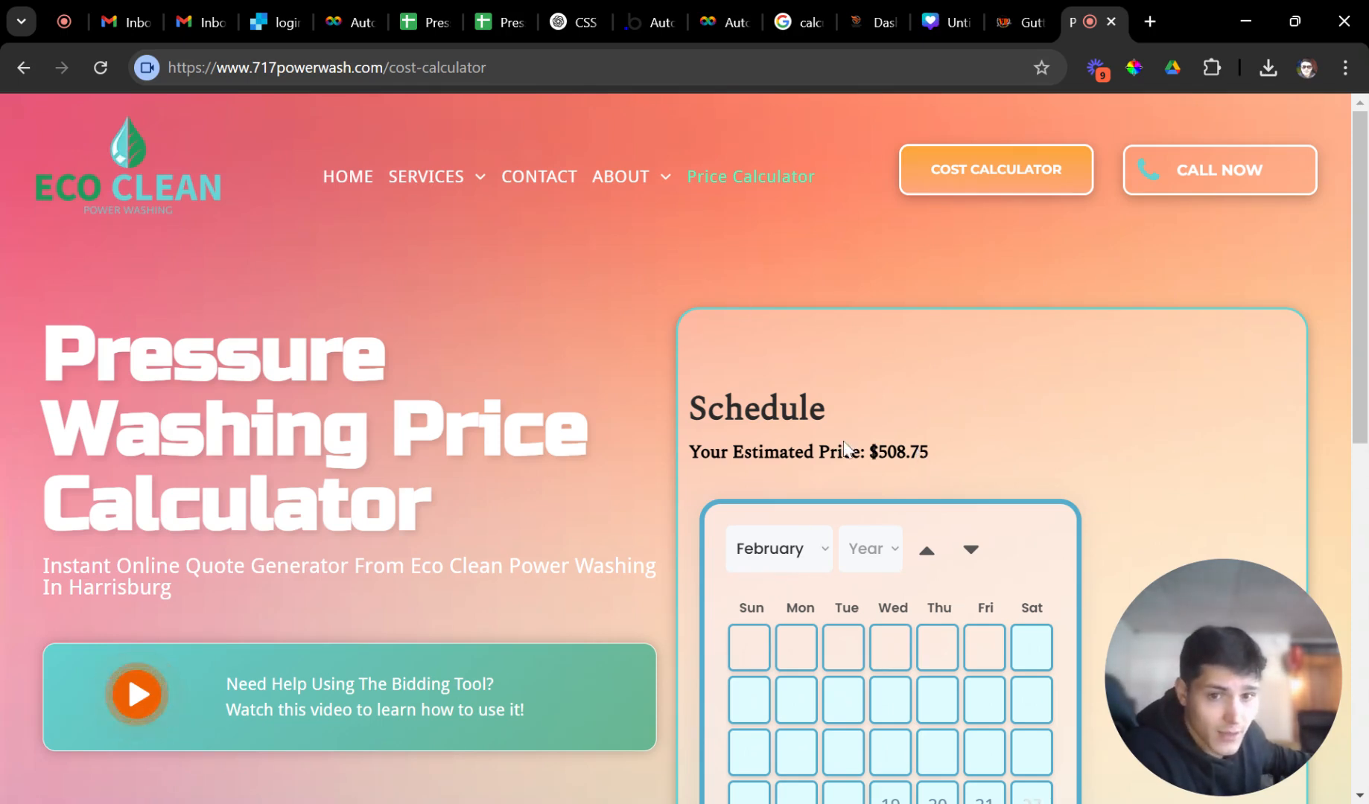
pyautogui.scroll(-3, 894, 568)
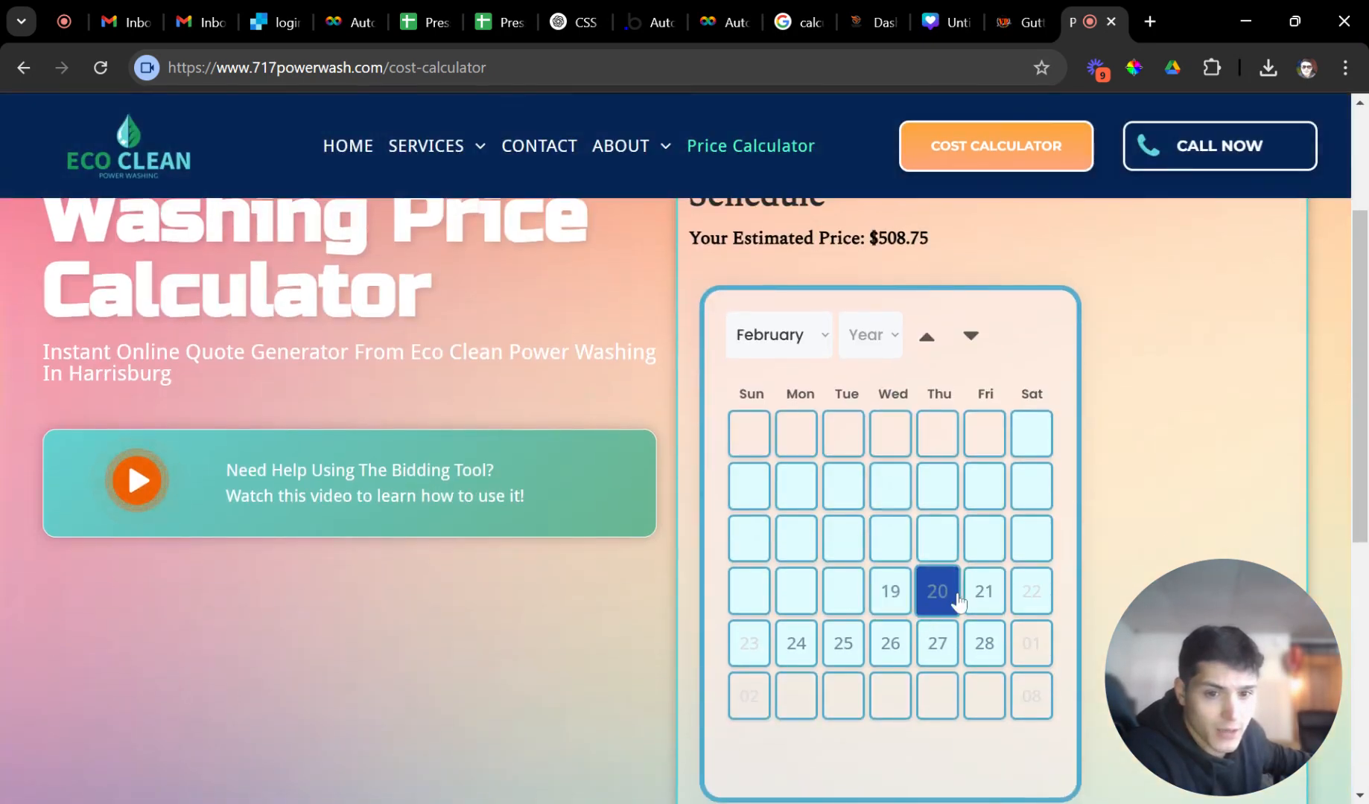
pyautogui.click(842, 651)
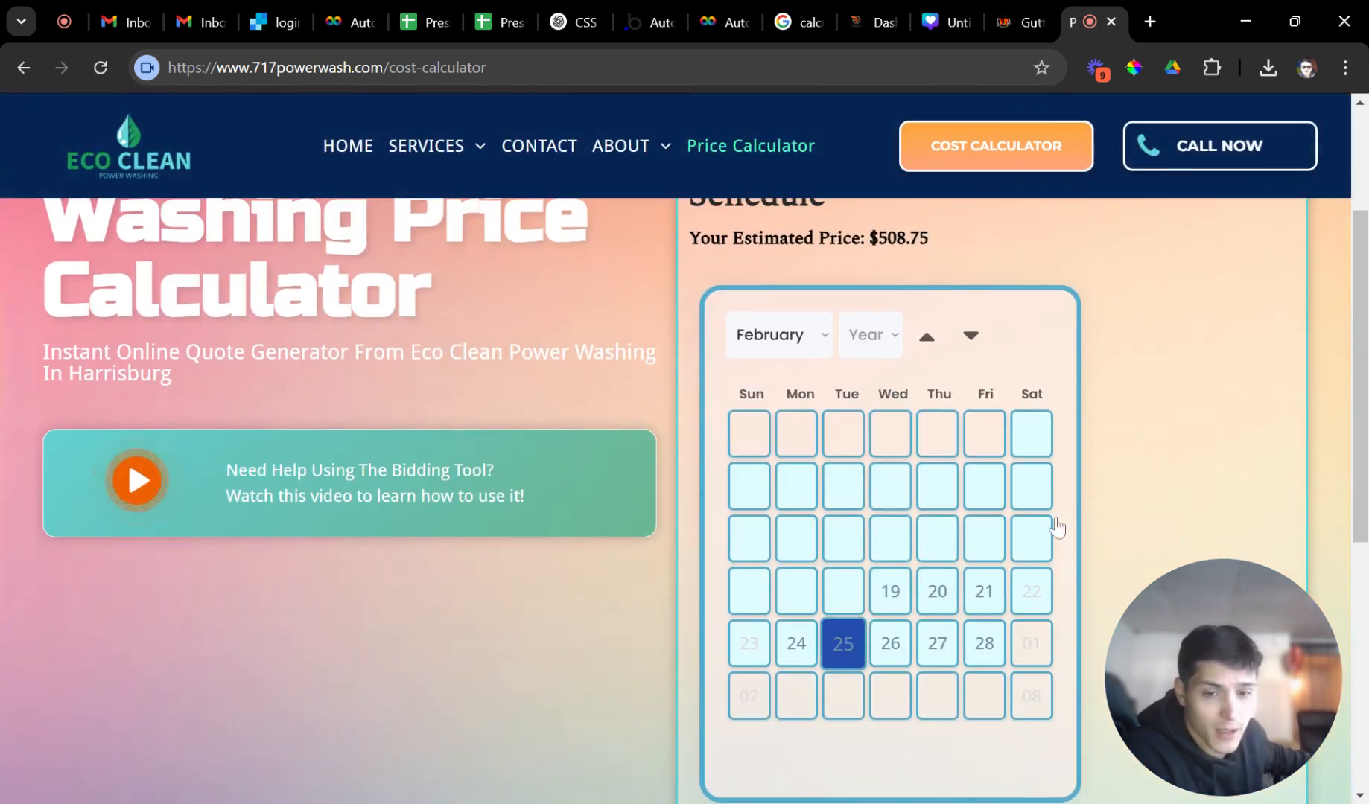
pyautogui.scroll(-3, 976, 536)
pyautogui.scroll(-2, 946, 521)
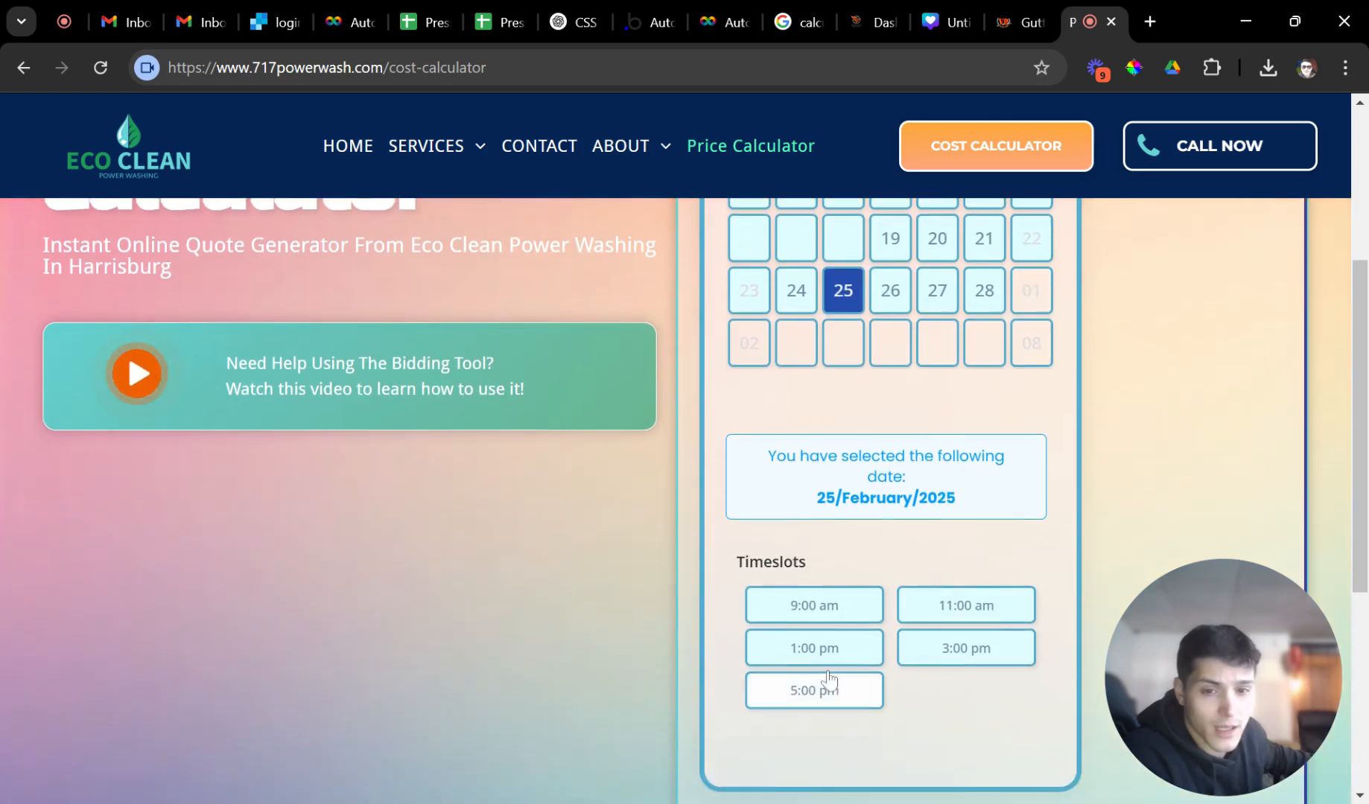
pyautogui.click(806, 648)
pyautogui.scroll(-4, 937, 577)
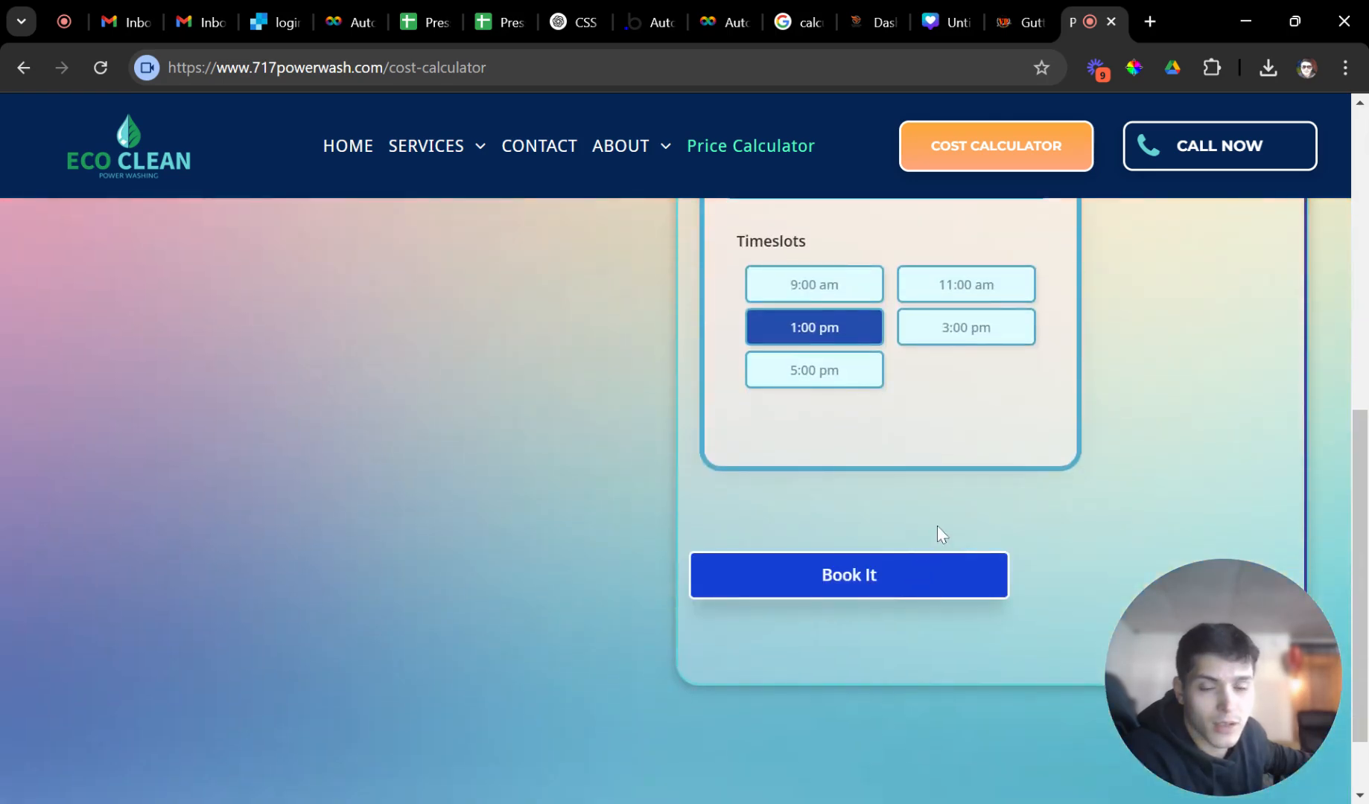
pyautogui.scroll(5, 907, 526)
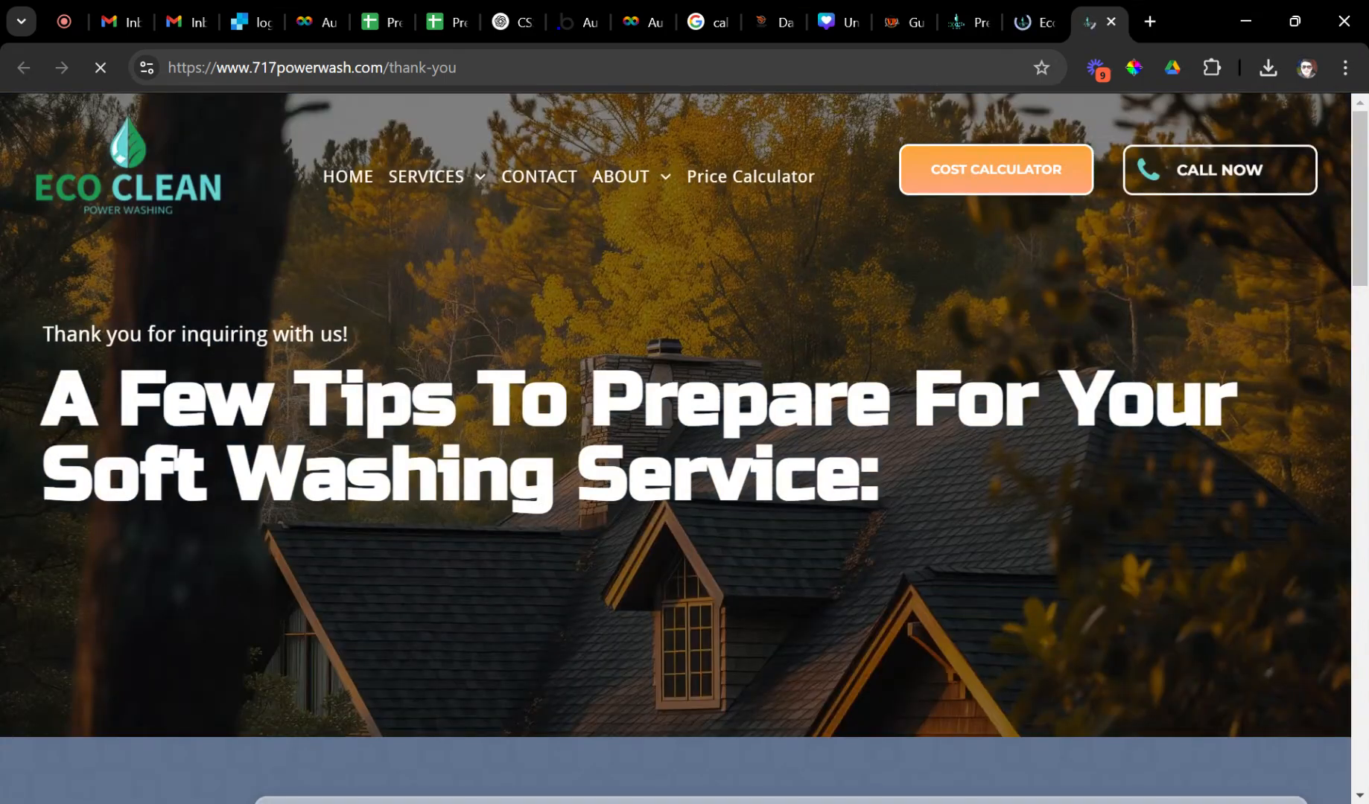
pyautogui.moveTo(106, 344); pyautogui.dragTo(910, 460)
pyautogui.click(900, 475)
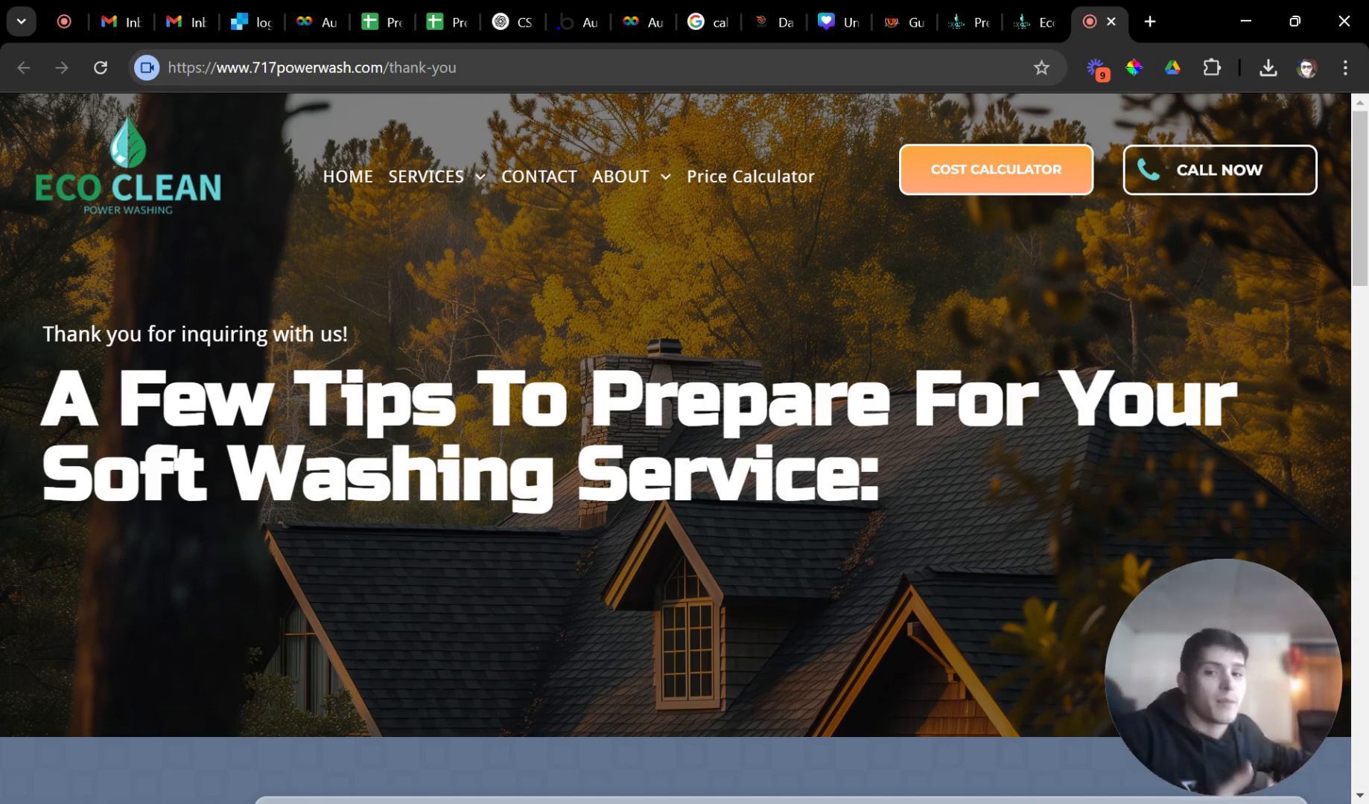
pyautogui.scroll(-5, 625, 458)
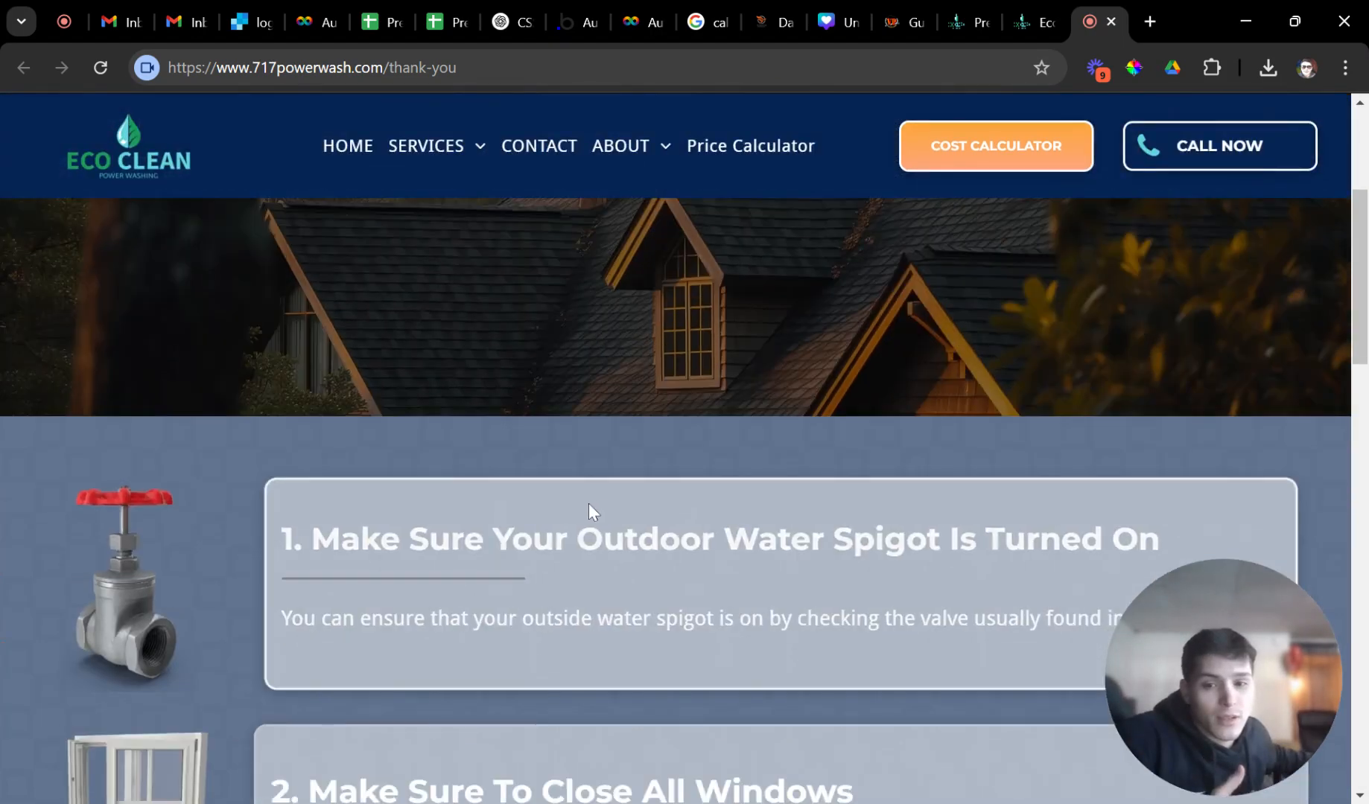
pyautogui.scroll(-1, 590, 484)
pyautogui.scroll(-1, 180, 447)
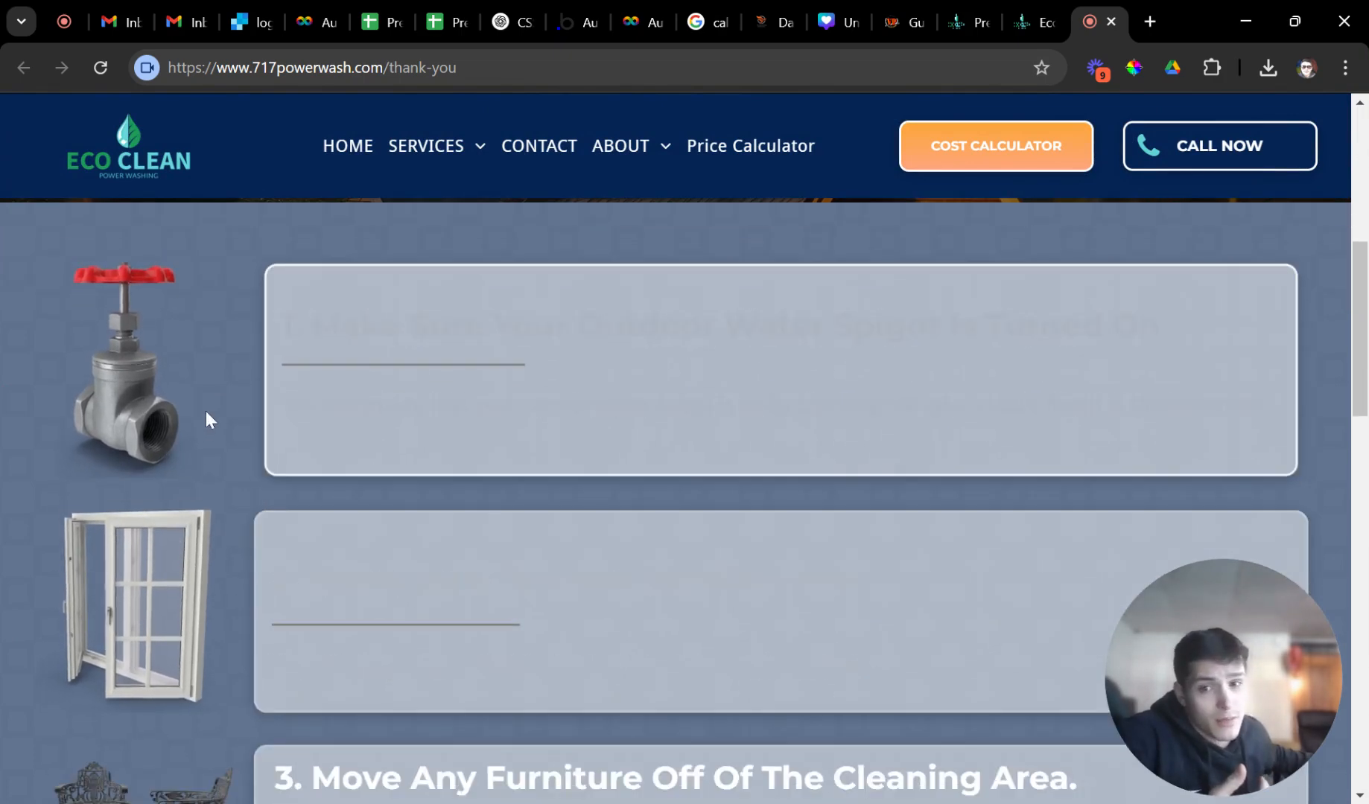
pyautogui.scroll(-1, 208, 476)
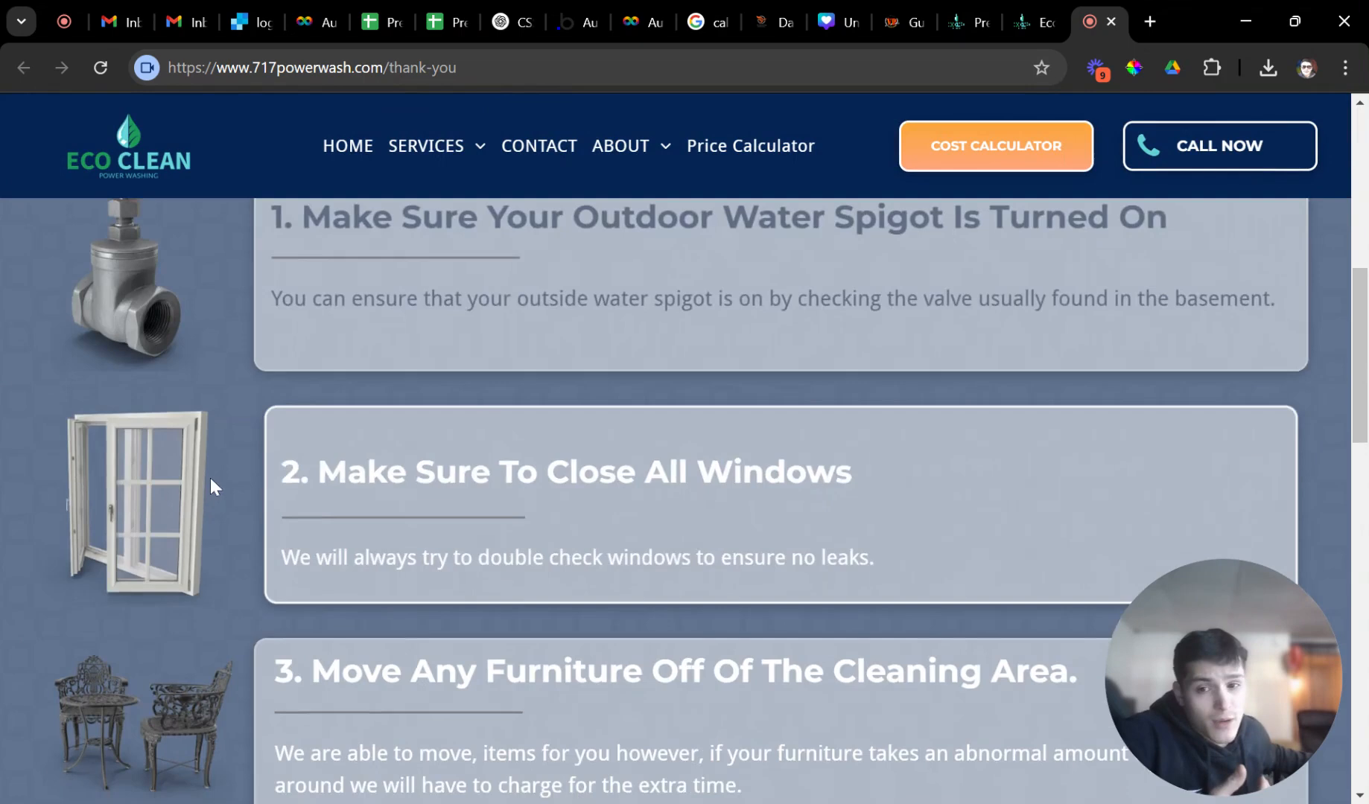
pyautogui.scroll(-1, 178, 469)
pyautogui.scroll(-3, 174, 481)
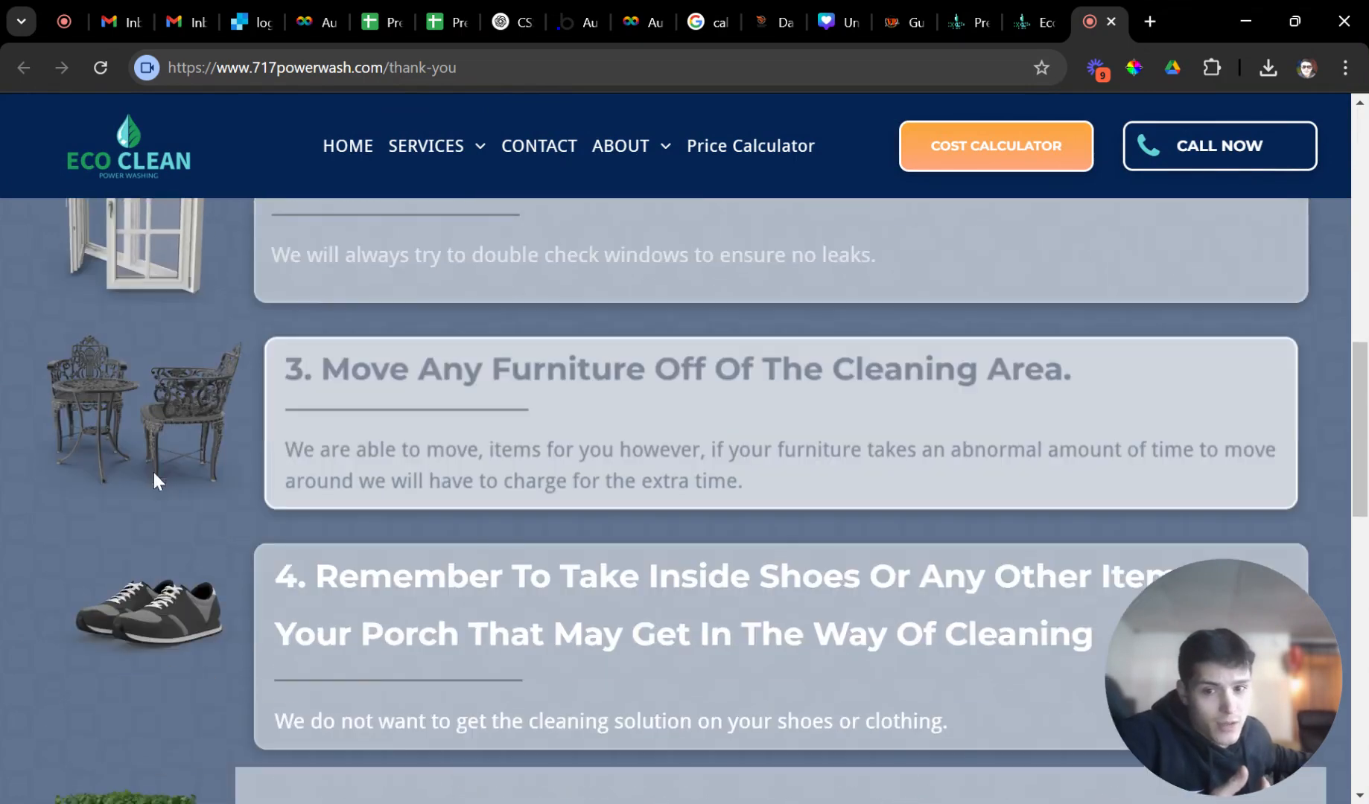
pyautogui.scroll(-2, 171, 477)
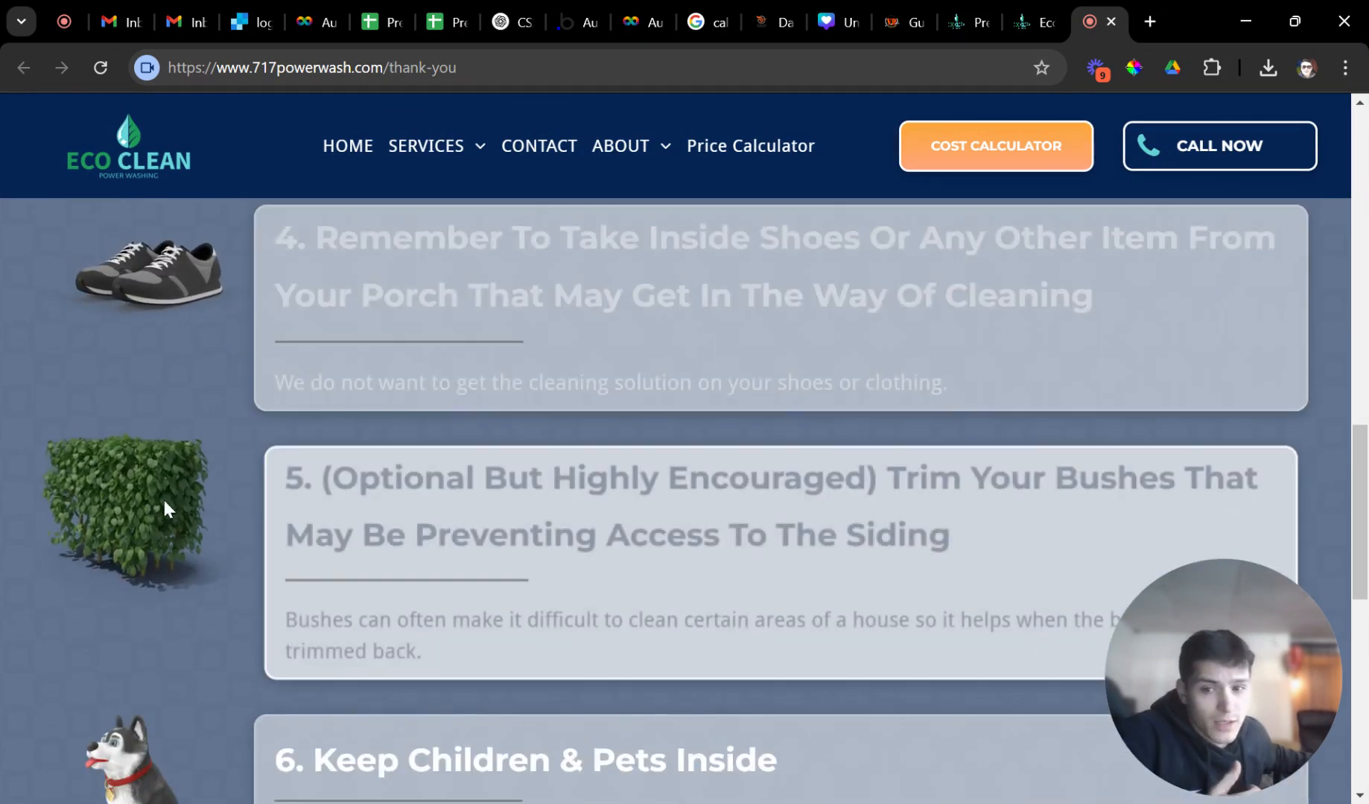
pyautogui.scroll(-3, 163, 503)
pyautogui.scroll(-3, 149, 490)
pyautogui.scroll(6, 145, 486)
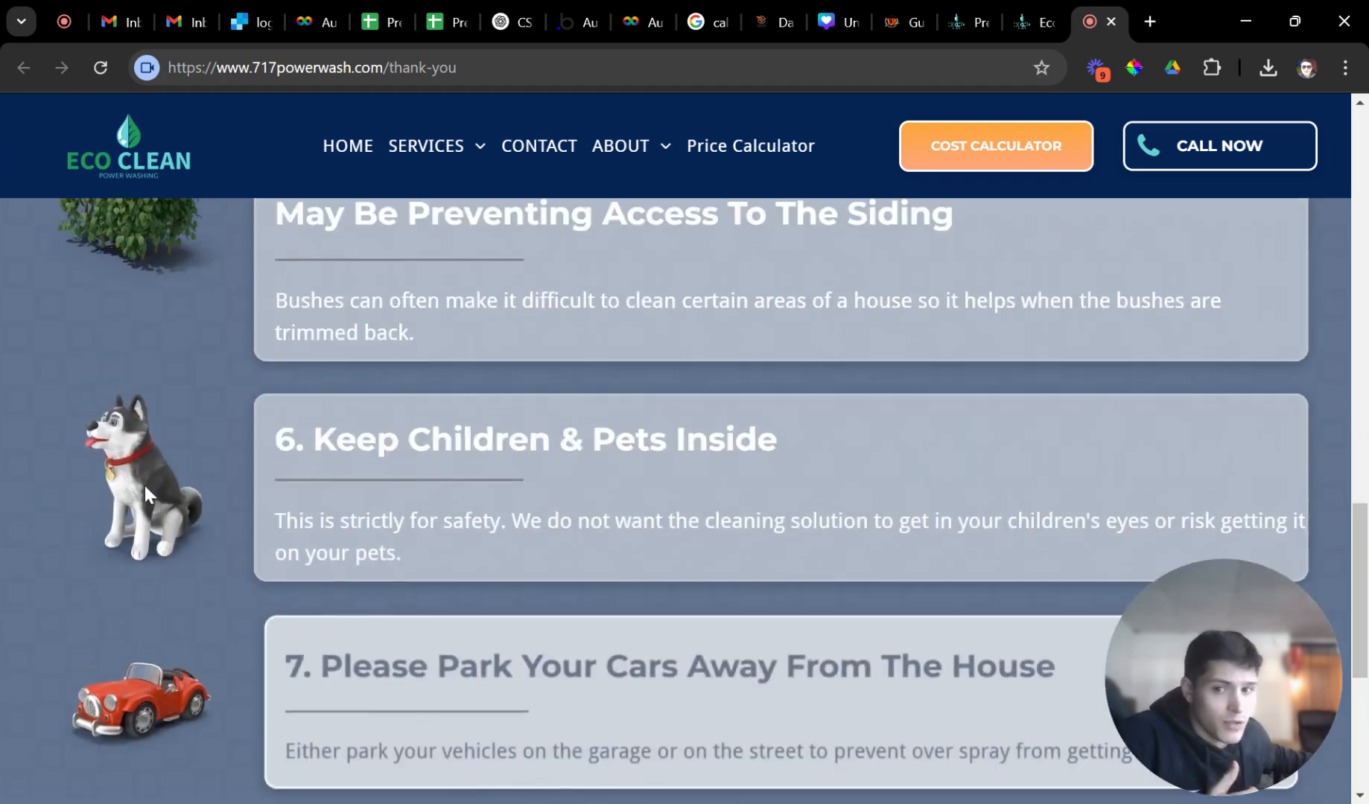
pyautogui.scroll(12, 137, 429)
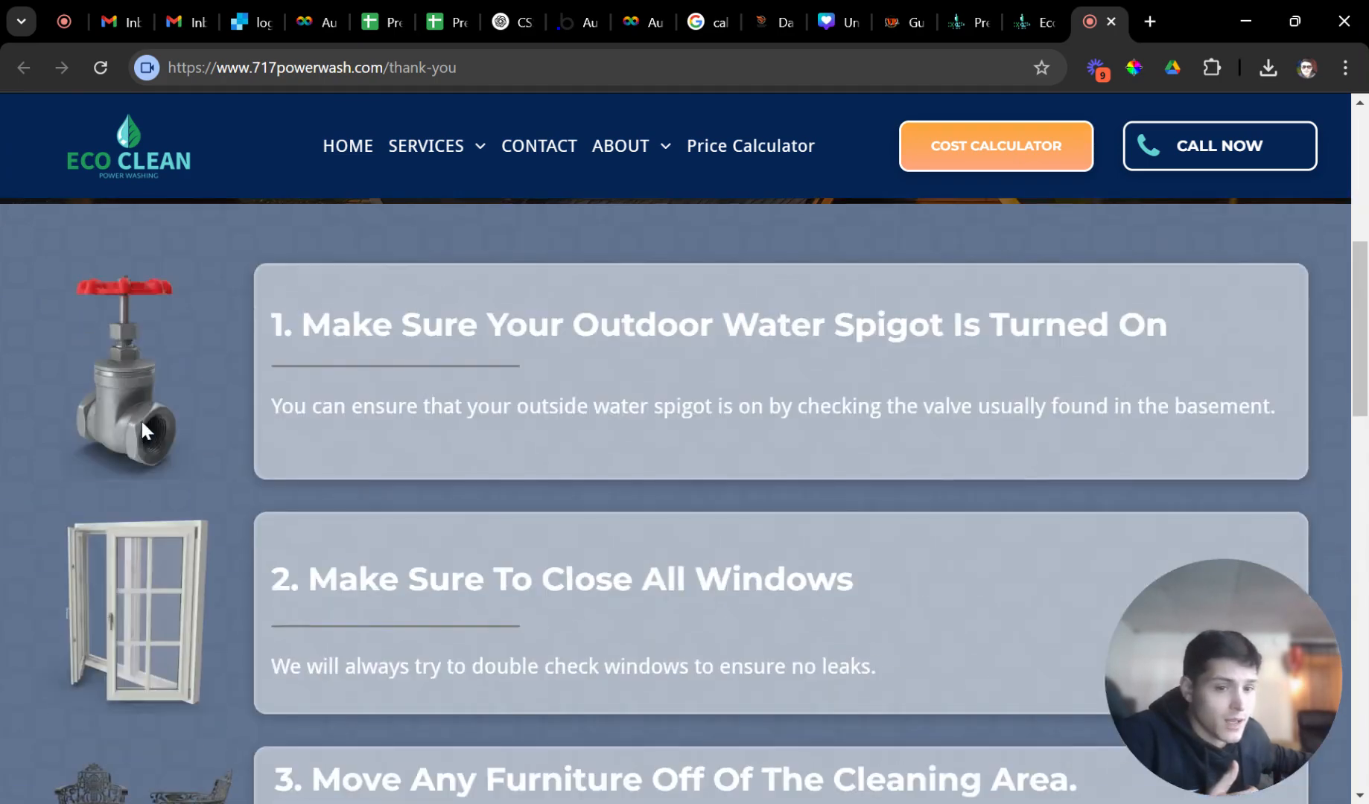
pyautogui.scroll(-7, 221, 447)
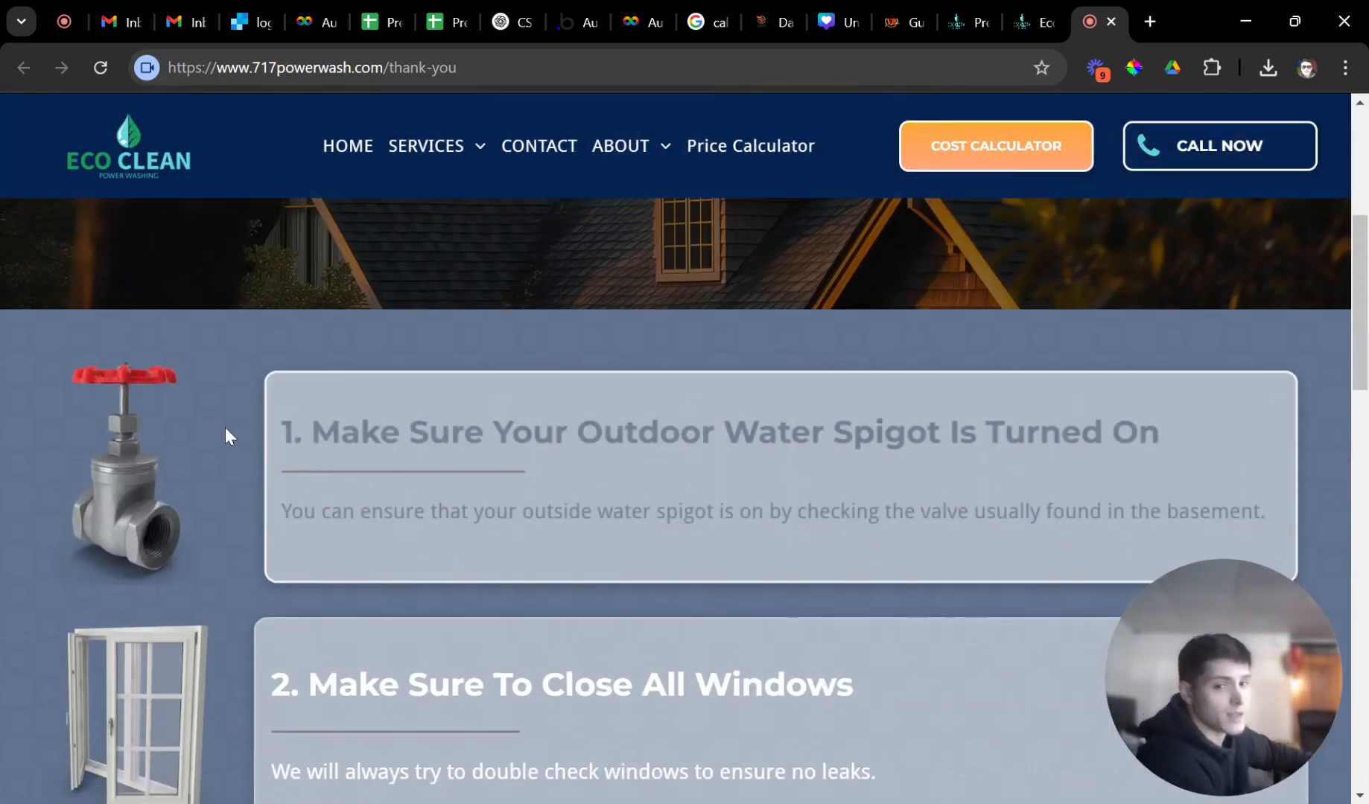
pyautogui.scroll(-3, 224, 431)
pyautogui.scroll(-5, 463, 372)
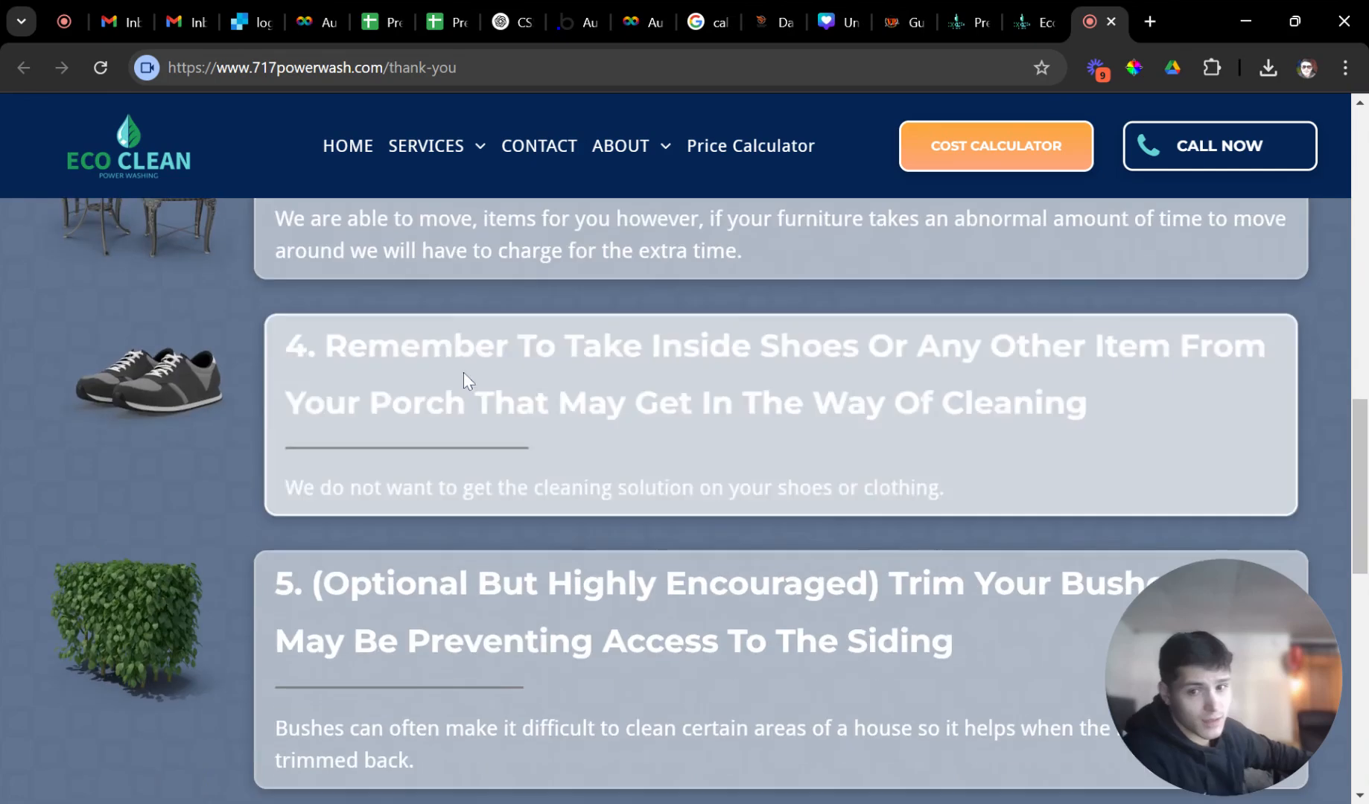
pyautogui.scroll(8, 528, 367)
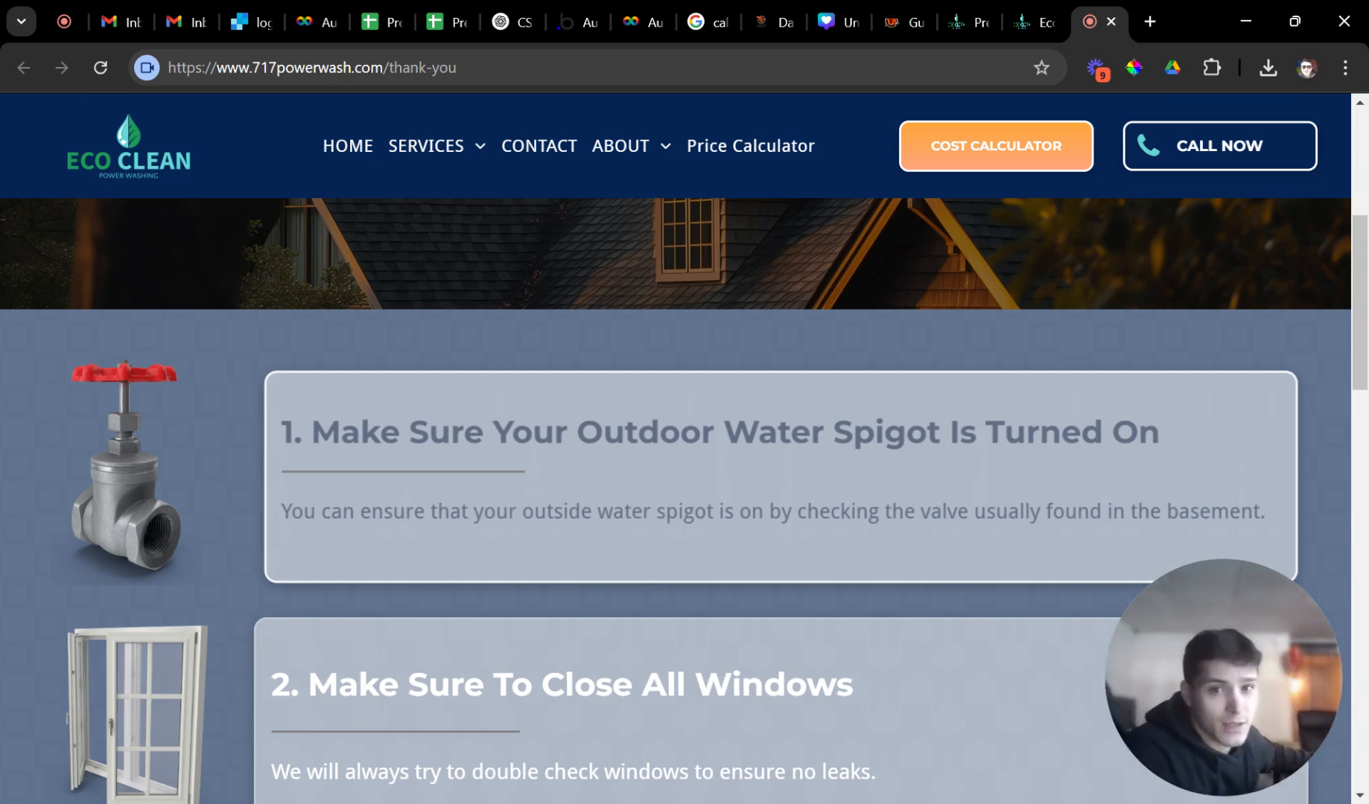
pyautogui.scroll(3, 827, 550)
pyautogui.scroll(3, 827, 549)
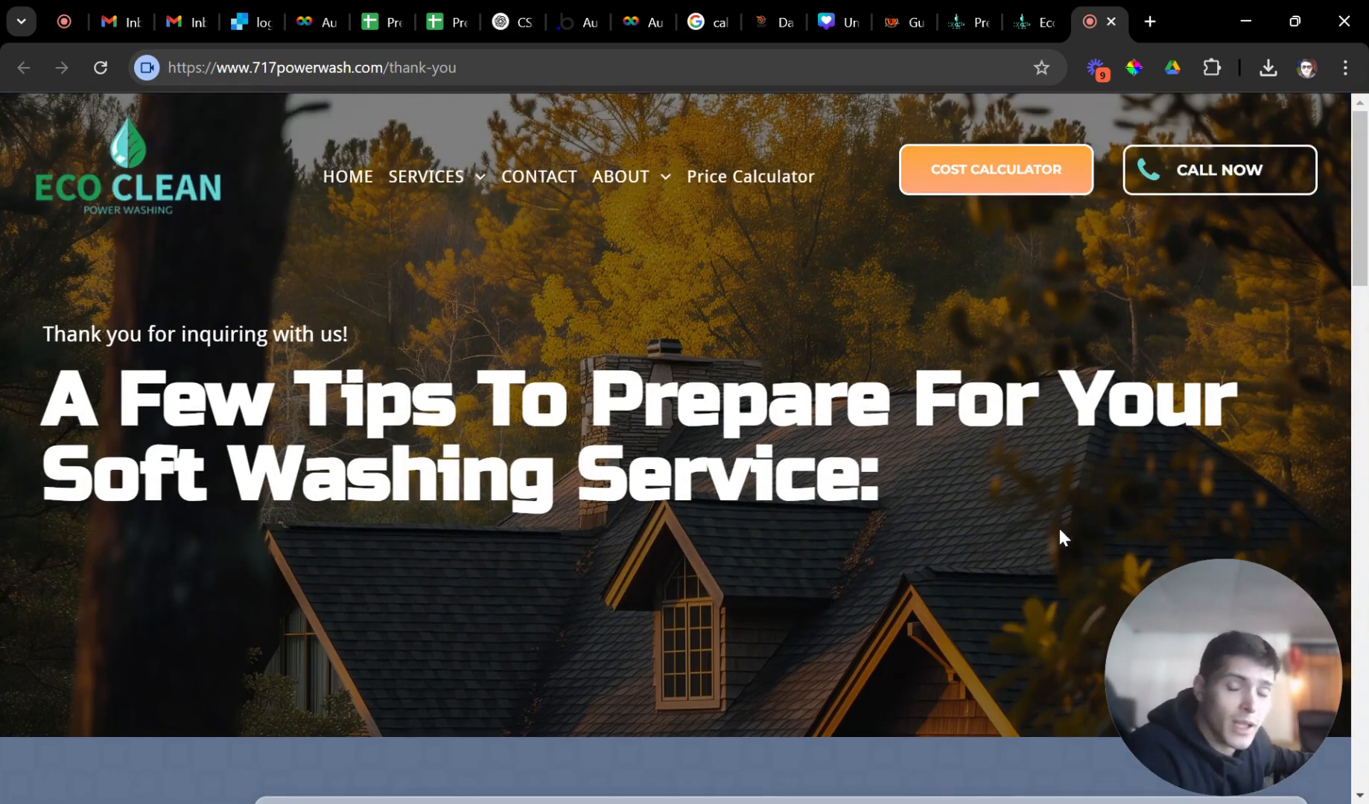
pyautogui.moveTo(1194, 639); pyautogui.dragTo(970, 645)
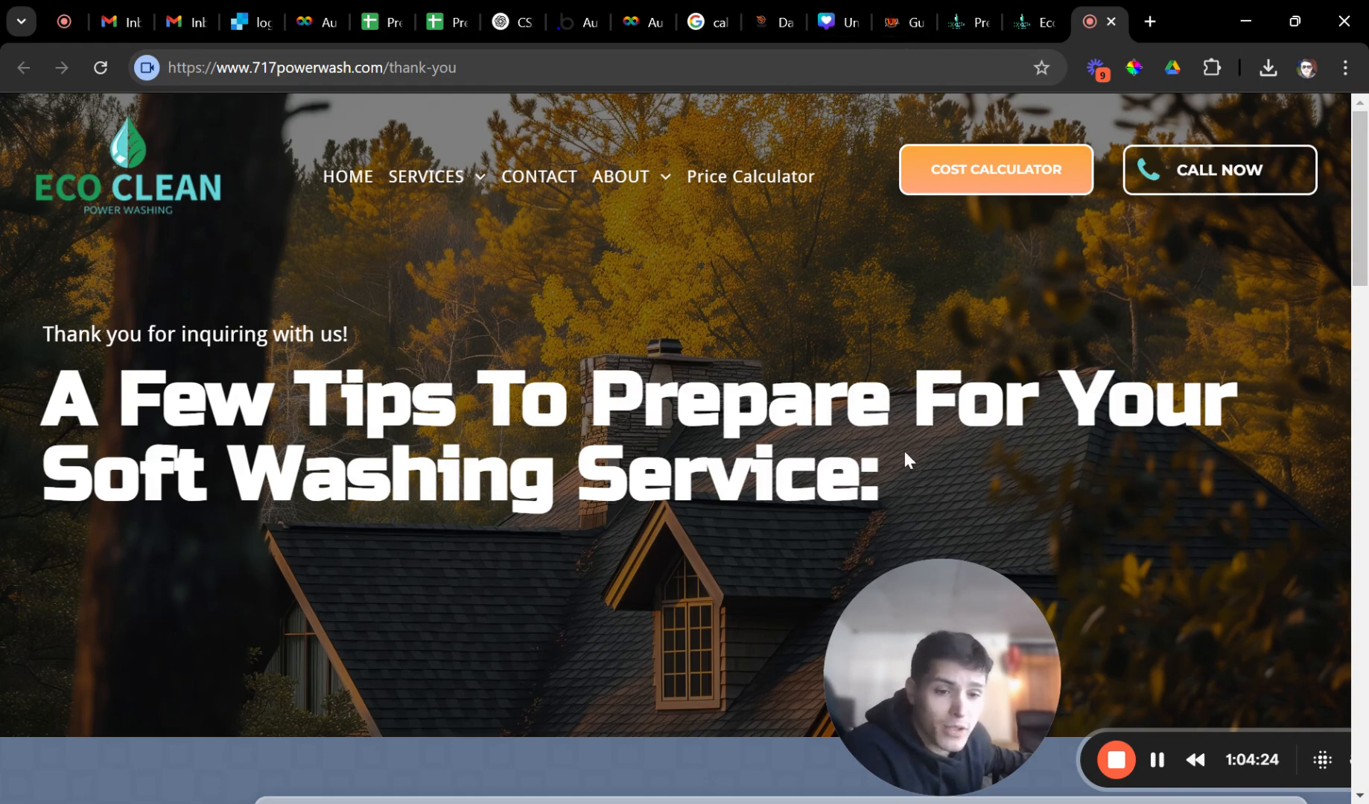
pyautogui.moveTo(971, 665); pyautogui.dragTo(892, 664)
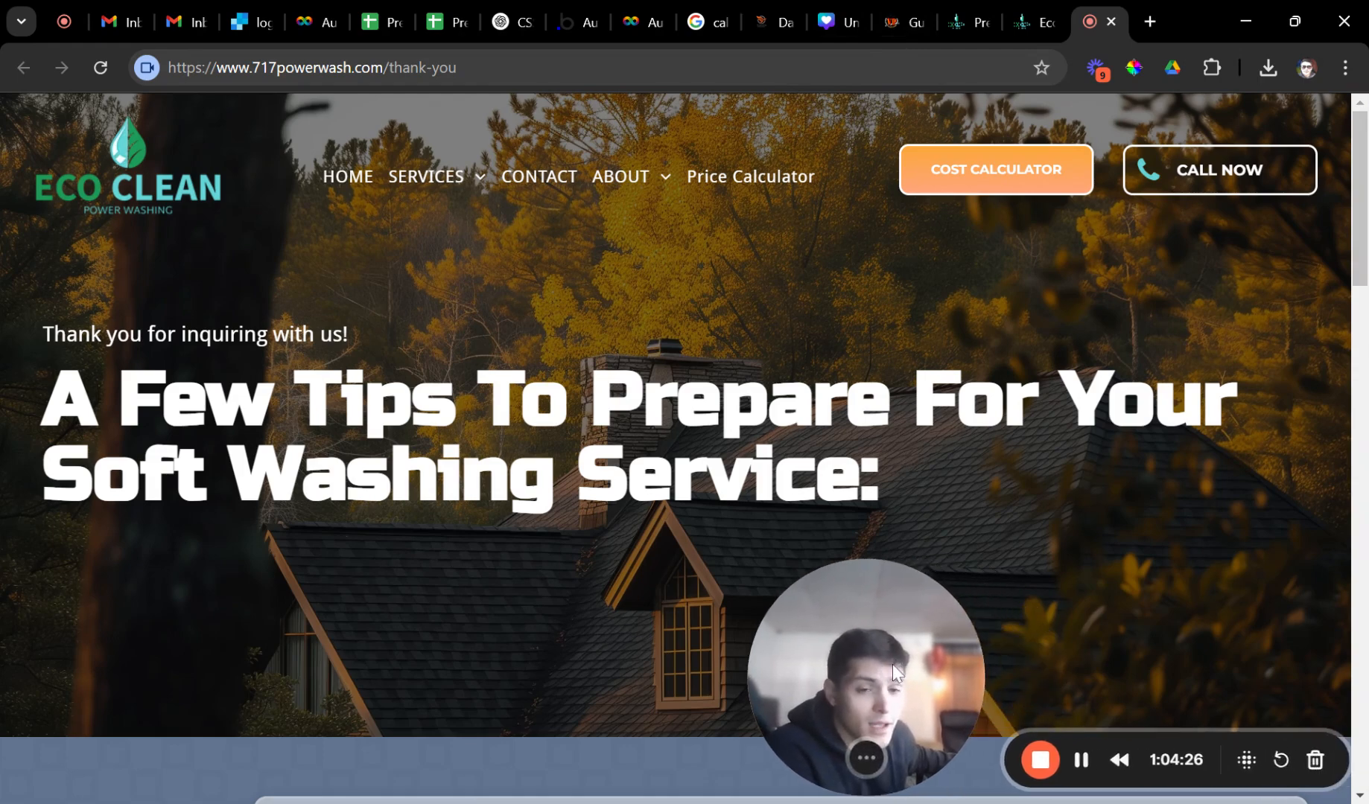